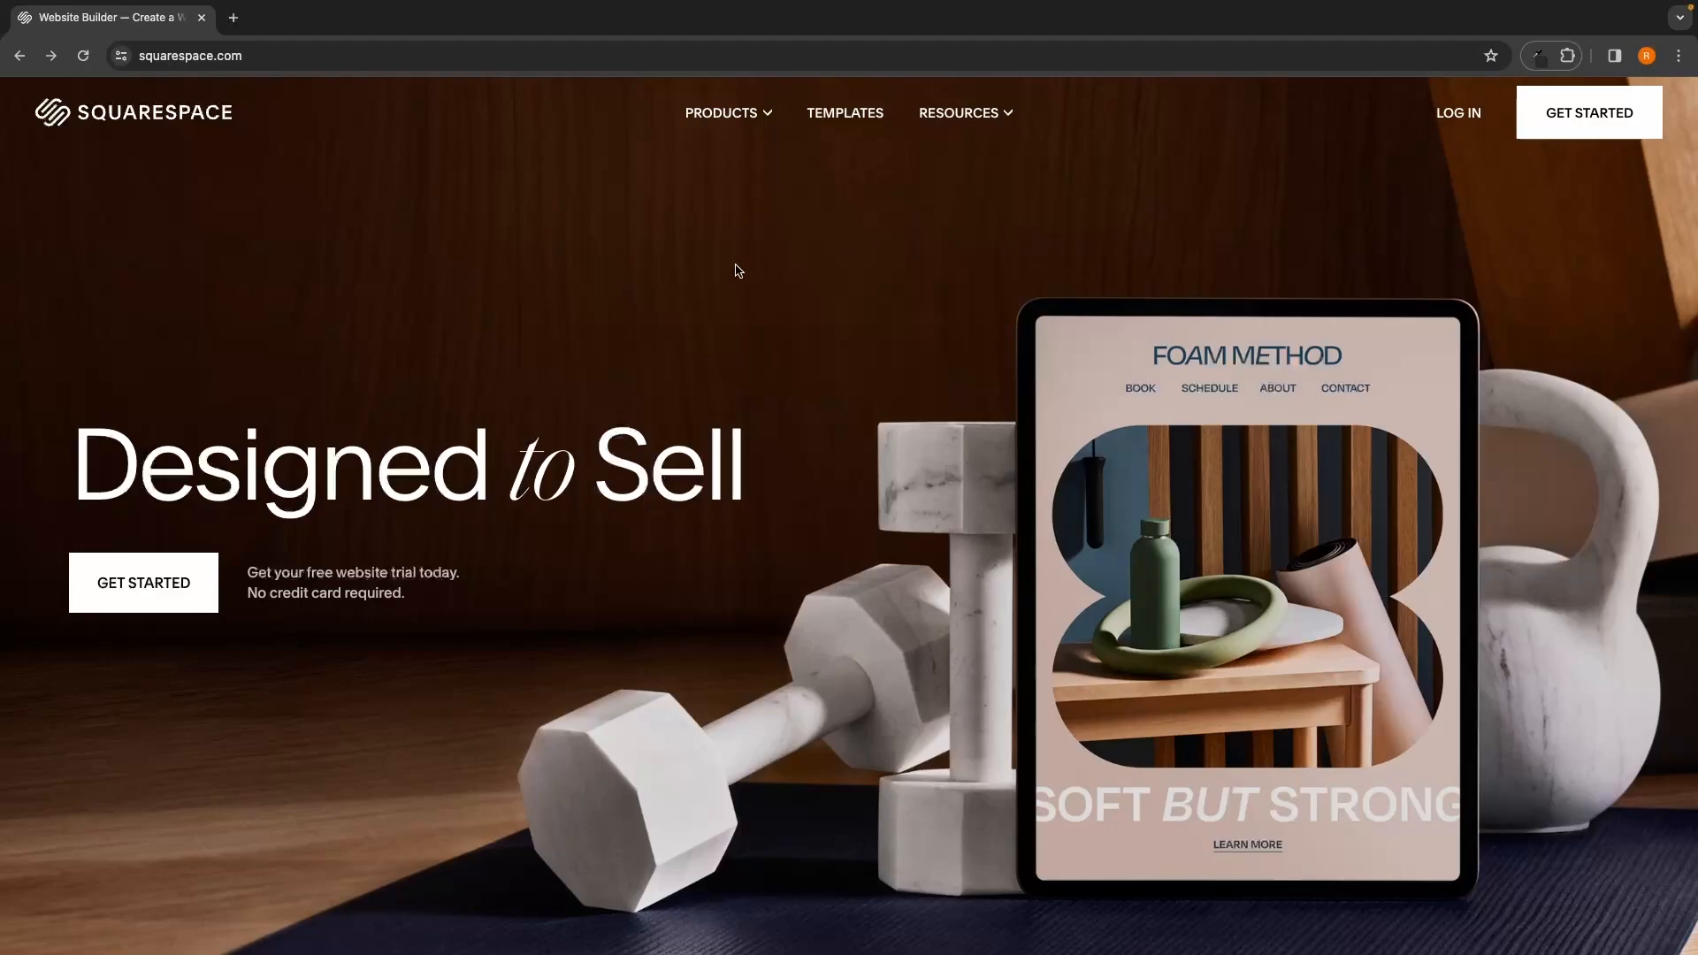
# Step: Start creating a website and skip the questions about the site's topic and top goals
pyautogui.click(149, 598)
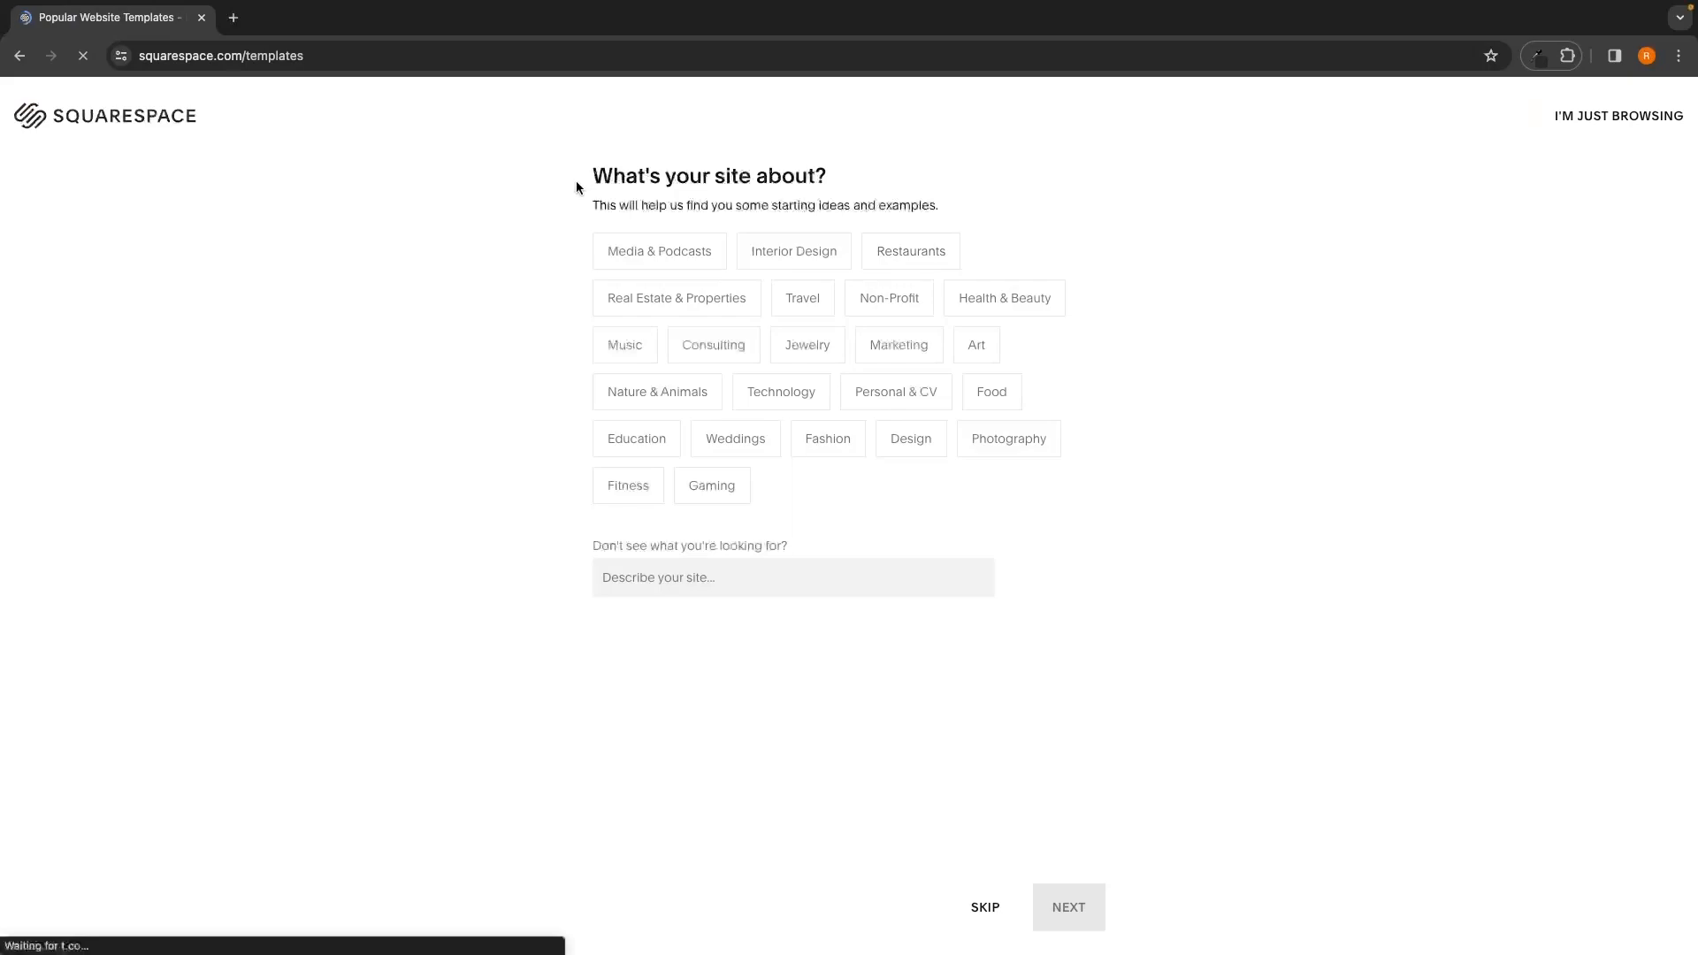
pyautogui.moveTo(575, 187); pyautogui.dragTo(887, 170)
pyautogui.click(565, 190)
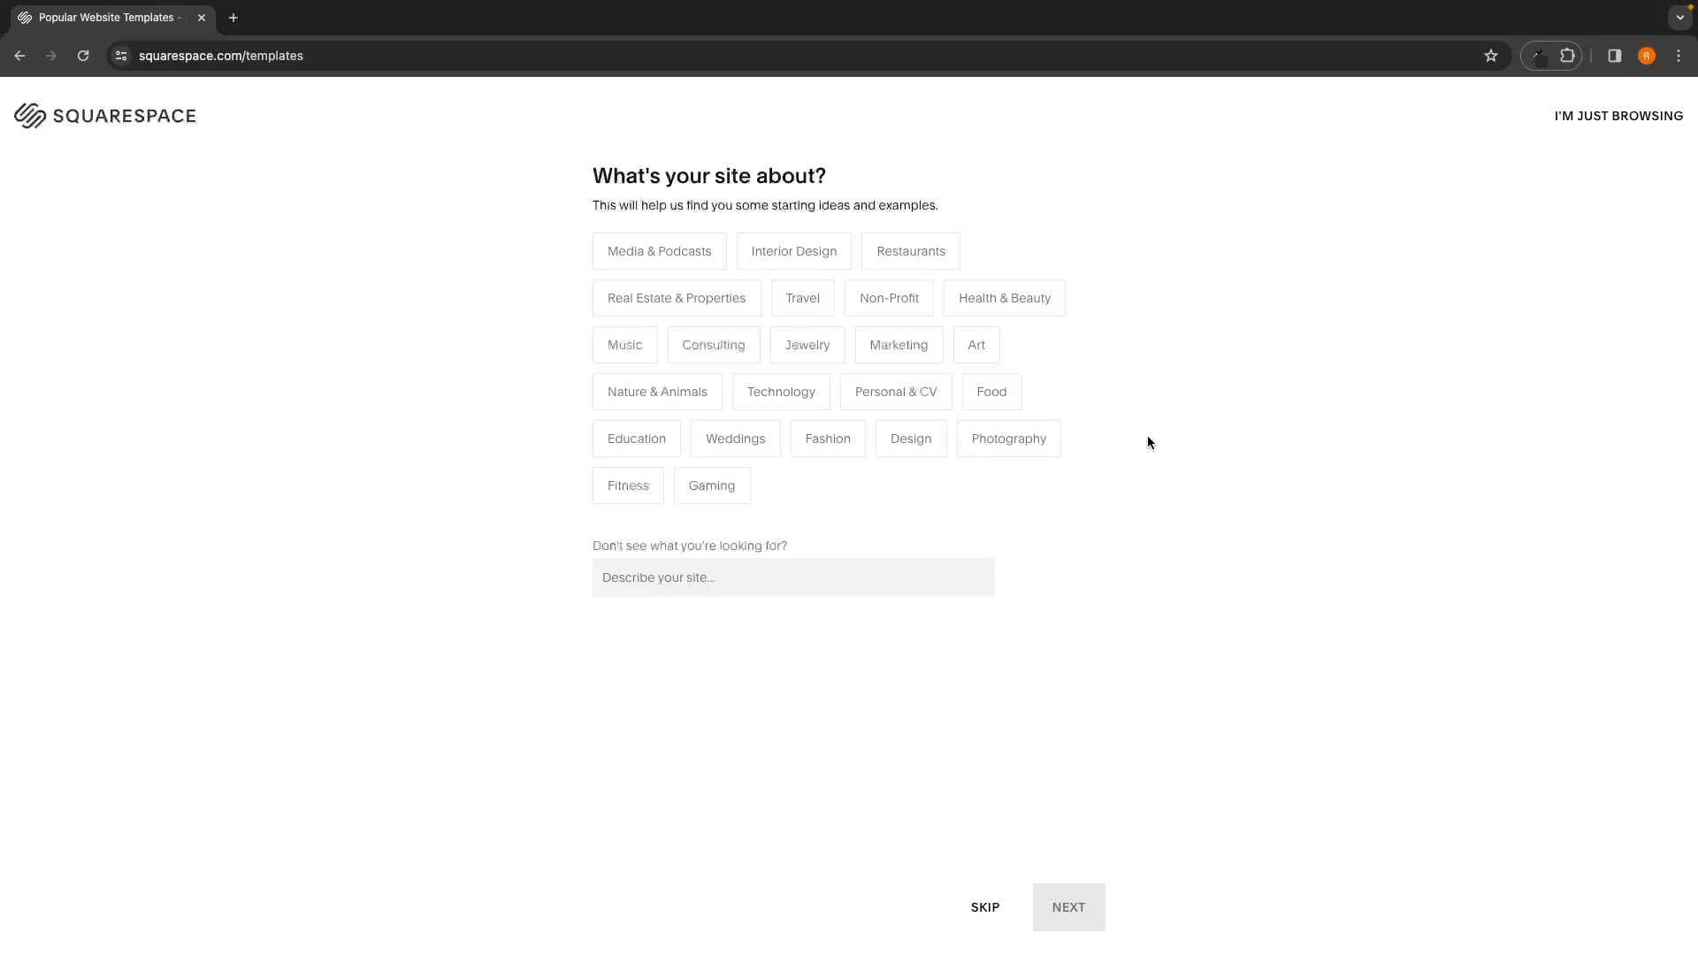
pyautogui.click(985, 910)
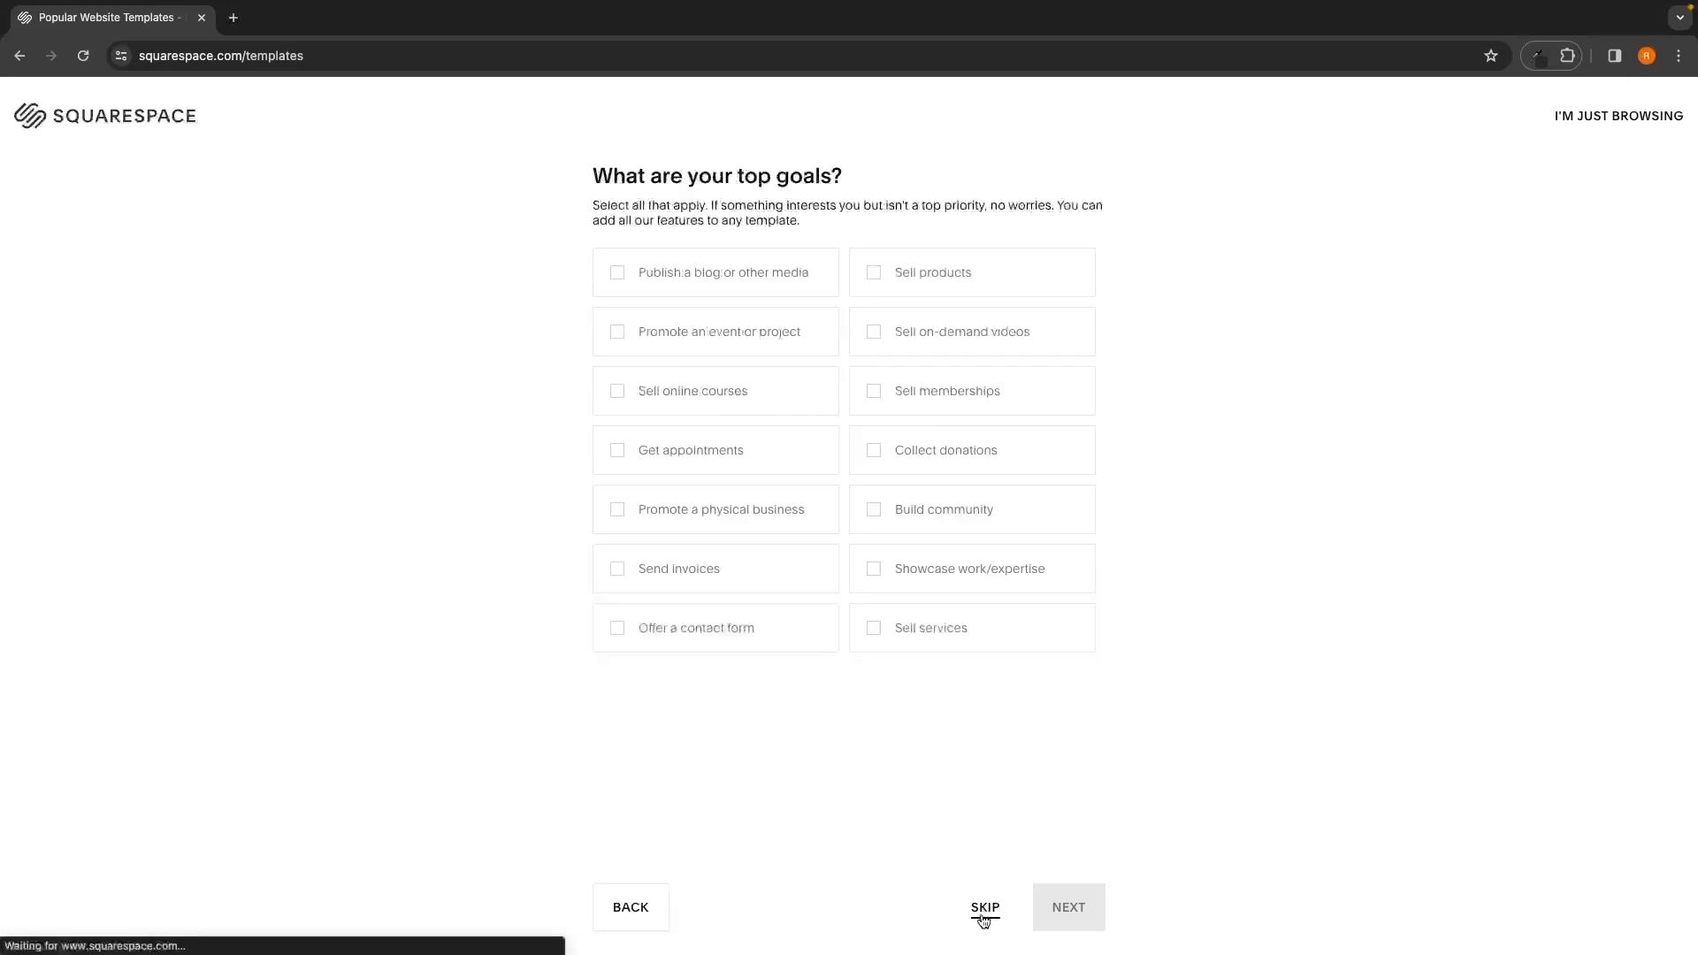
pyautogui.click(987, 909)
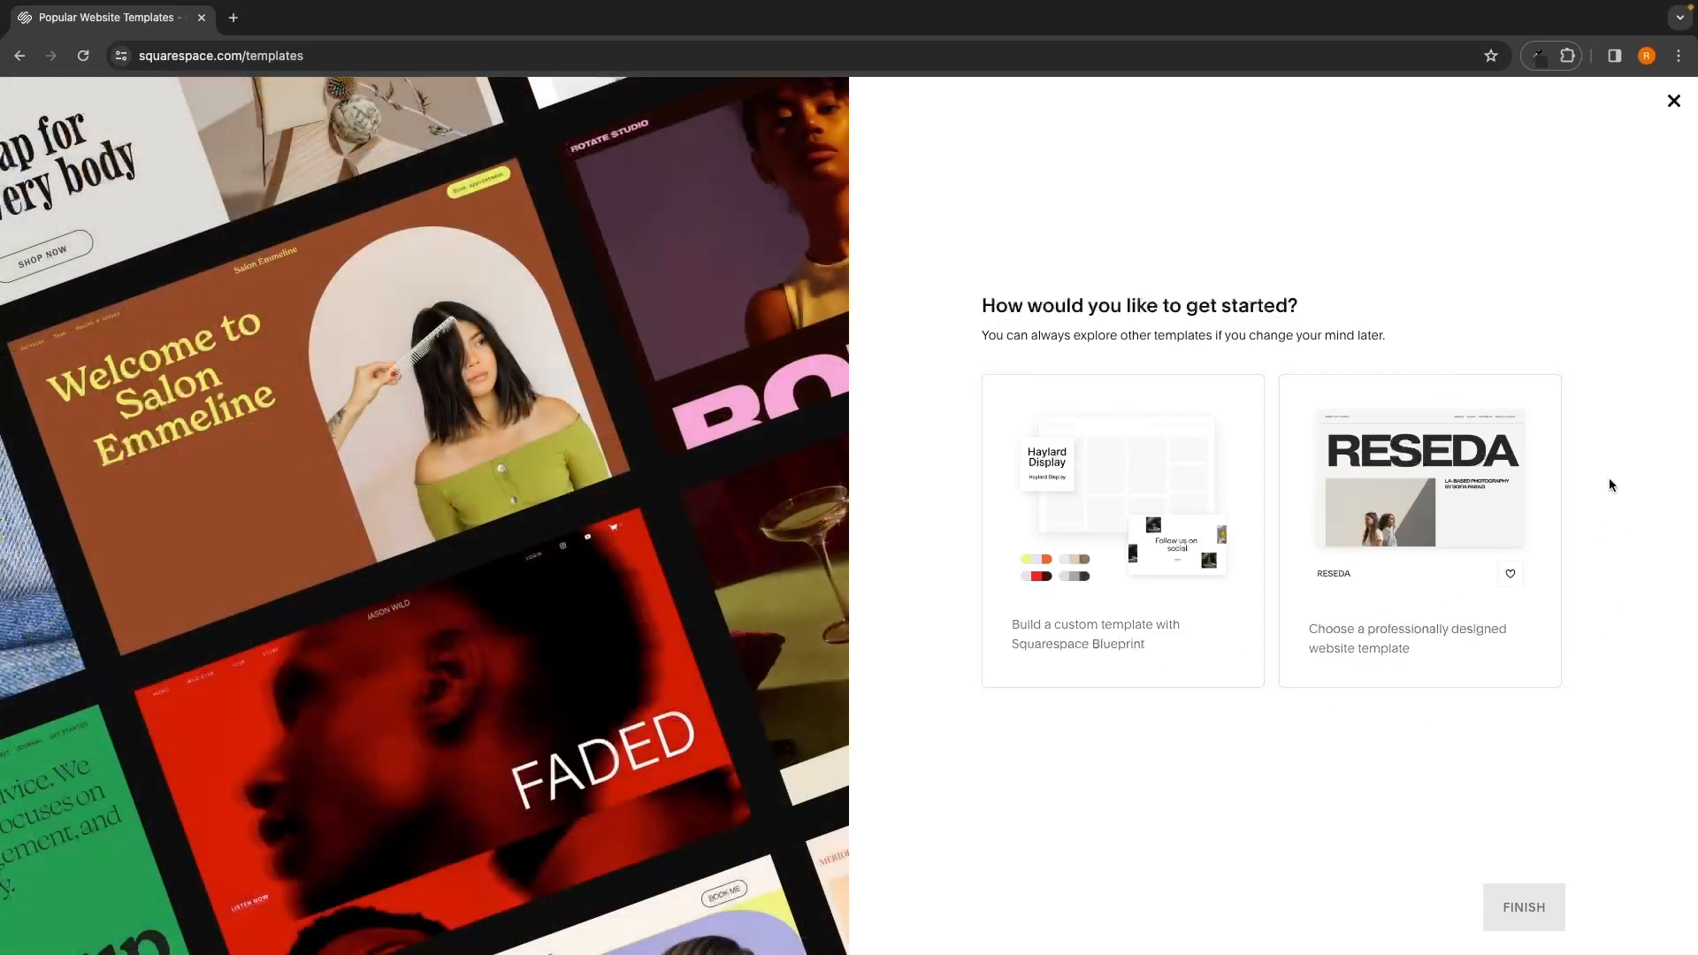
# Step: Opt for a professionally designed website template and browse the Popular Designs templates
pyautogui.click(1376, 540)
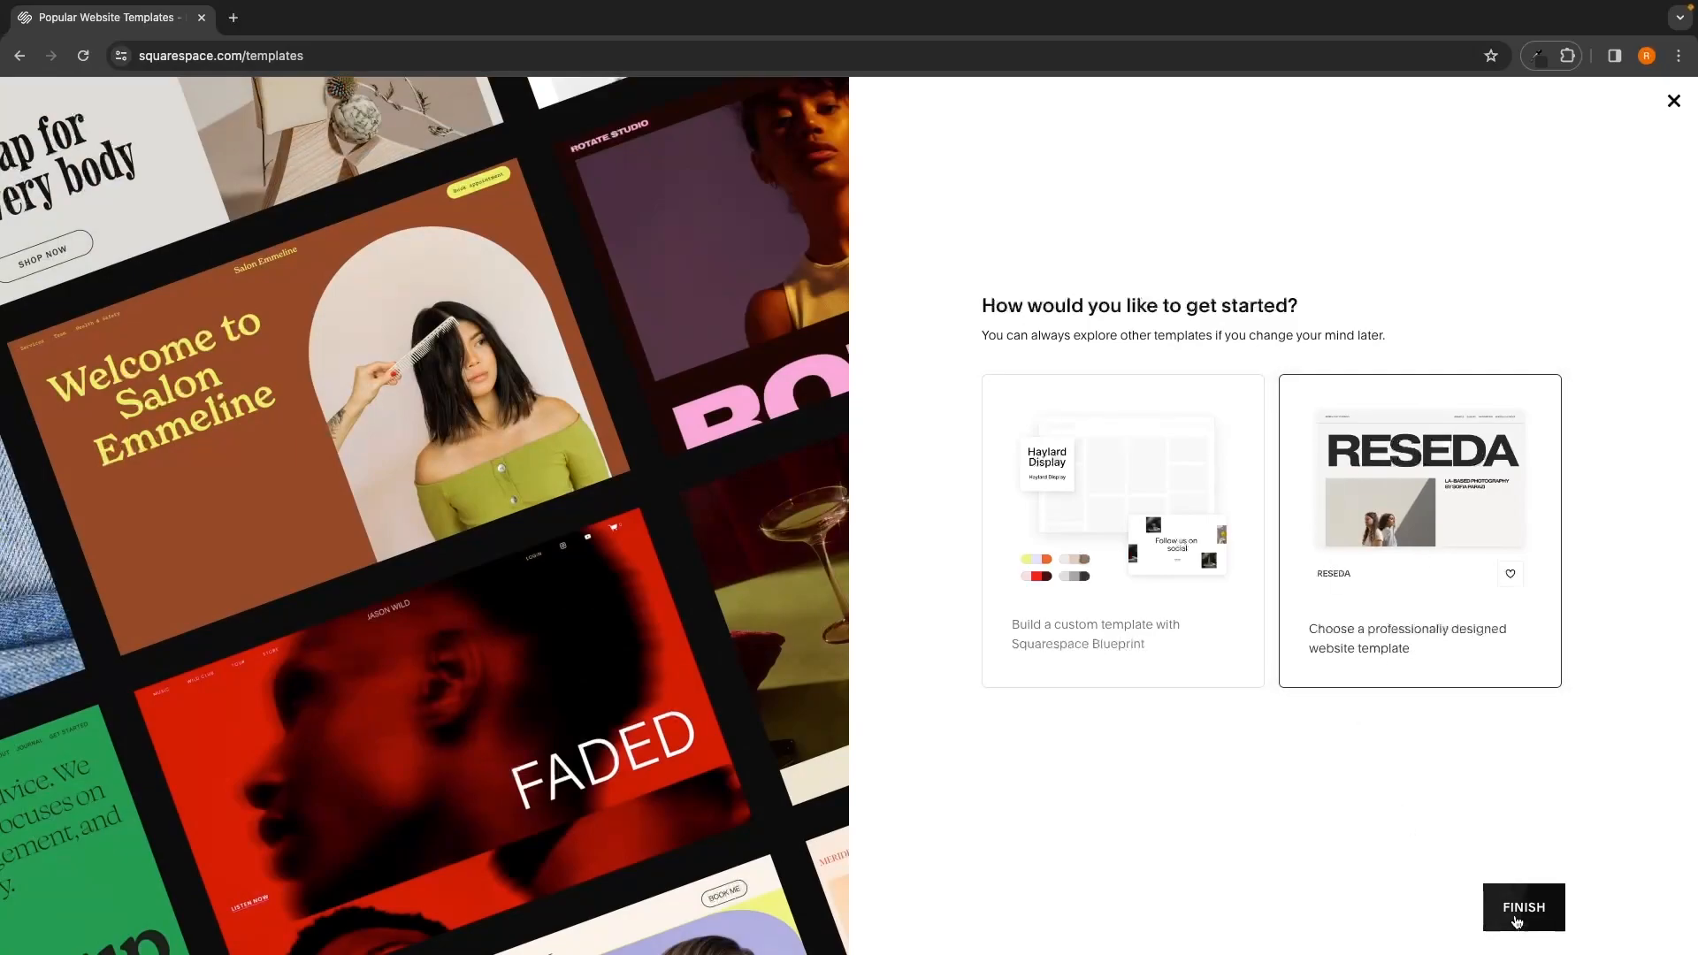
pyautogui.click(1520, 918)
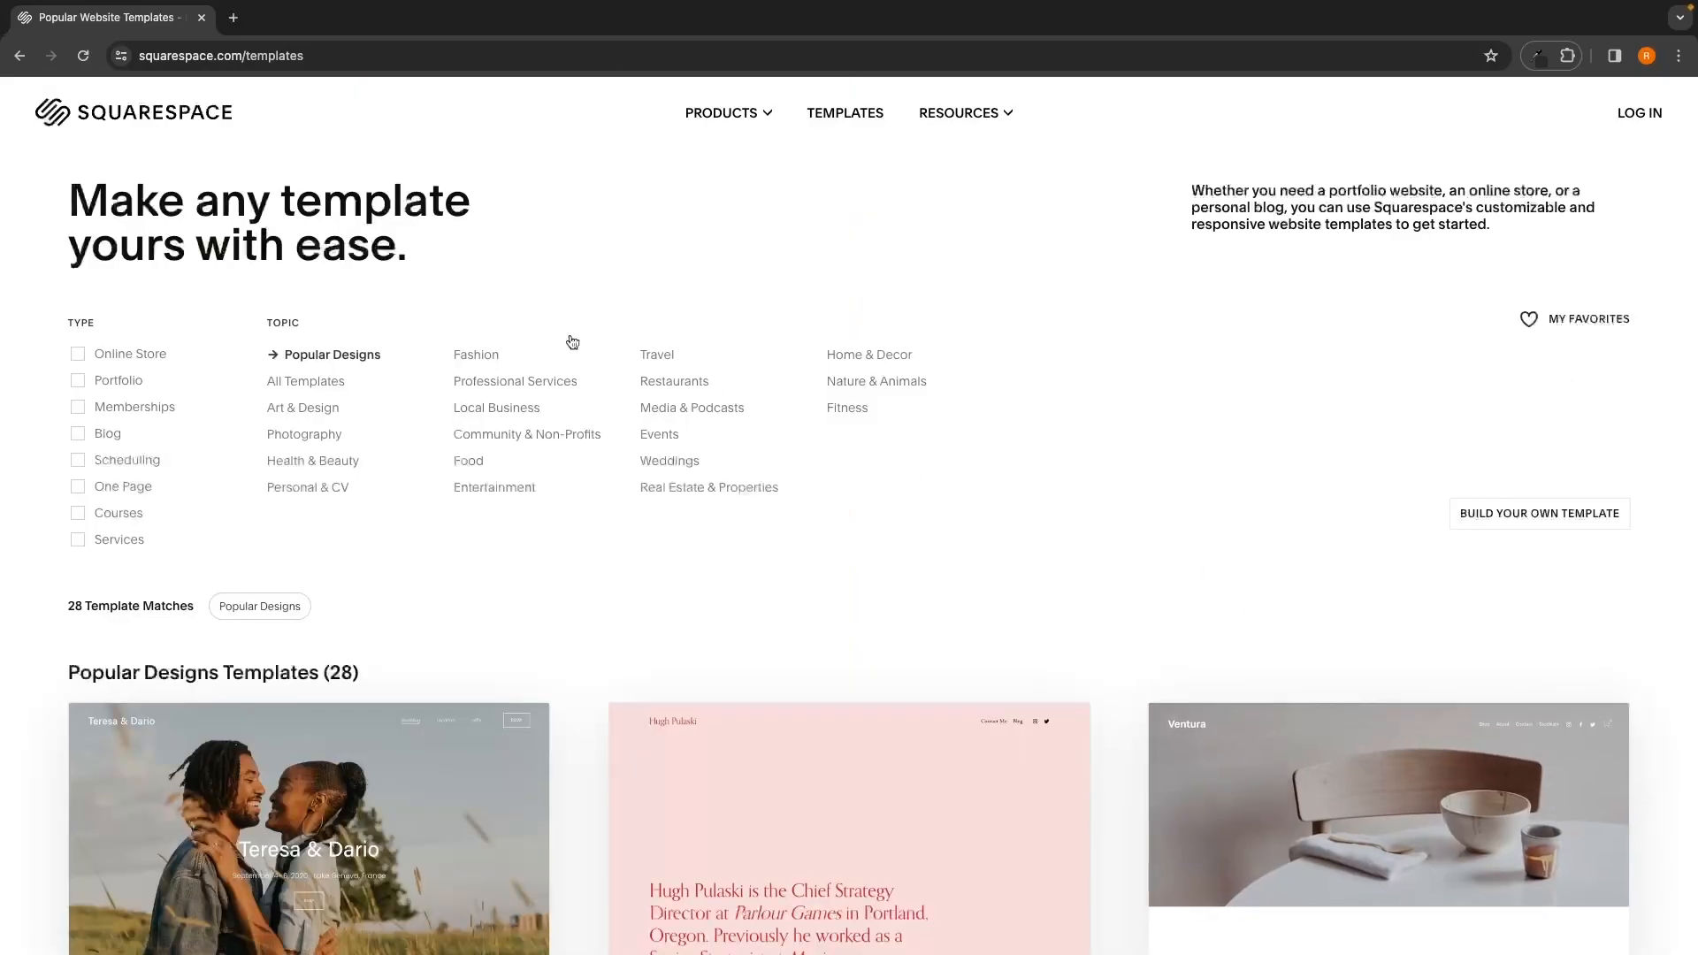
pyautogui.moveTo(73, 201); pyautogui.dragTo(418, 237)
pyautogui.click(460, 240)
pyautogui.scroll(-4, 766, 336)
pyautogui.scroll(-8, 767, 338)
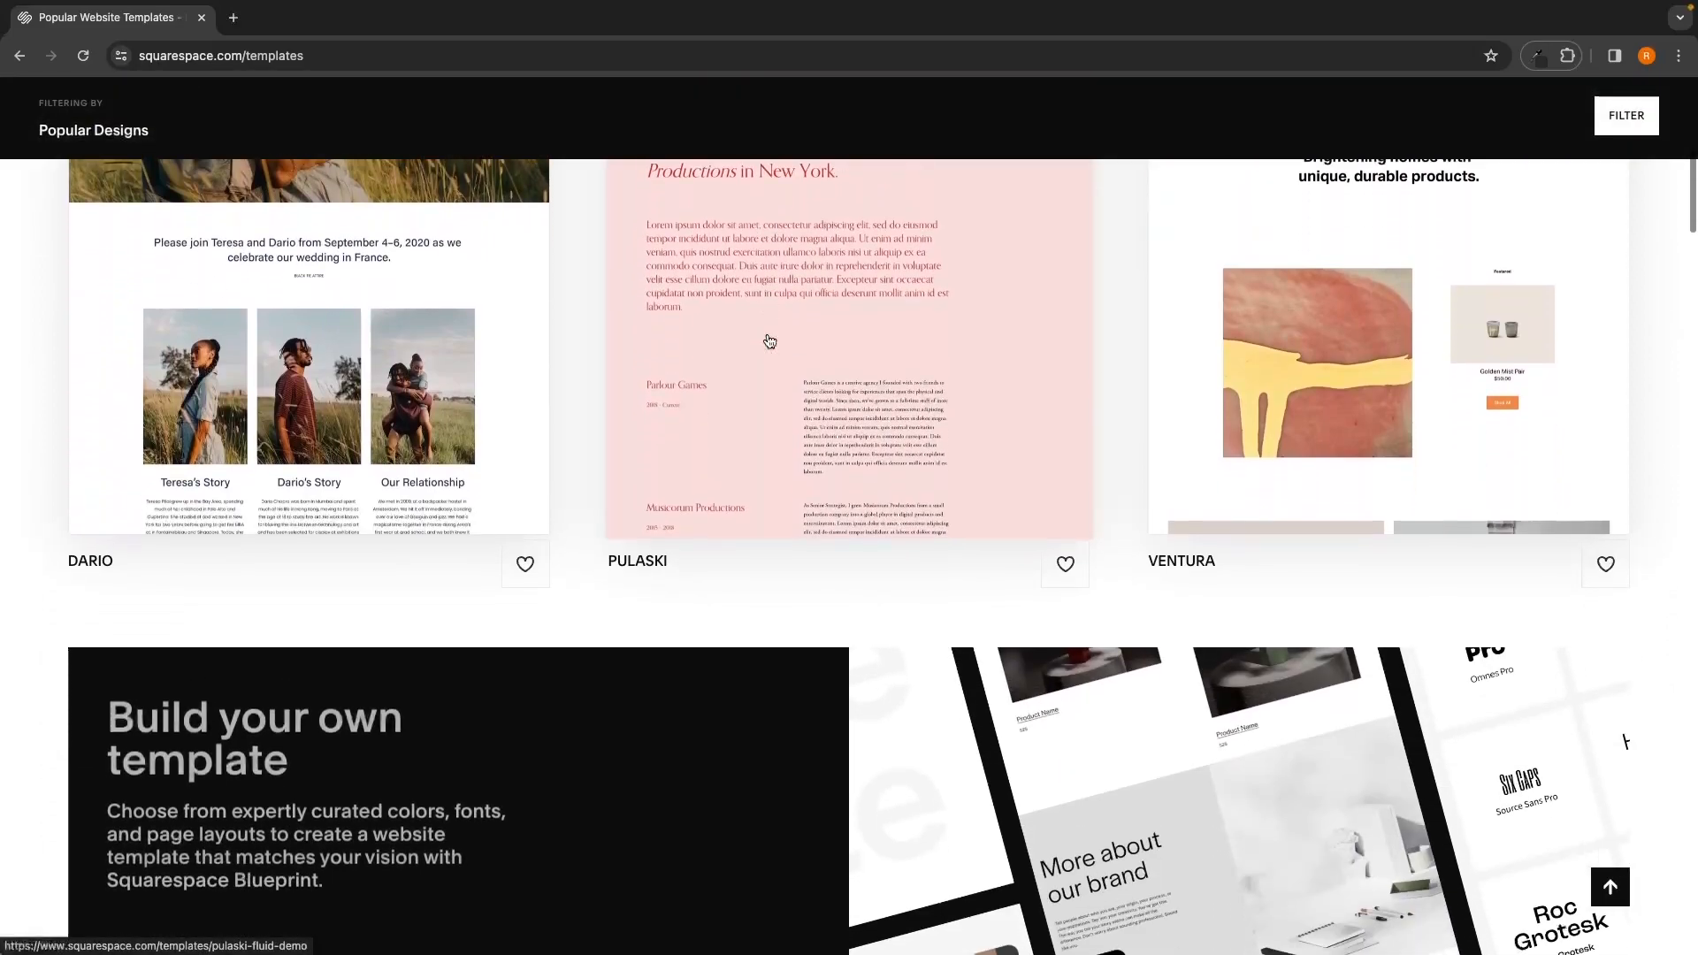
pyautogui.scroll(12, 769, 341)
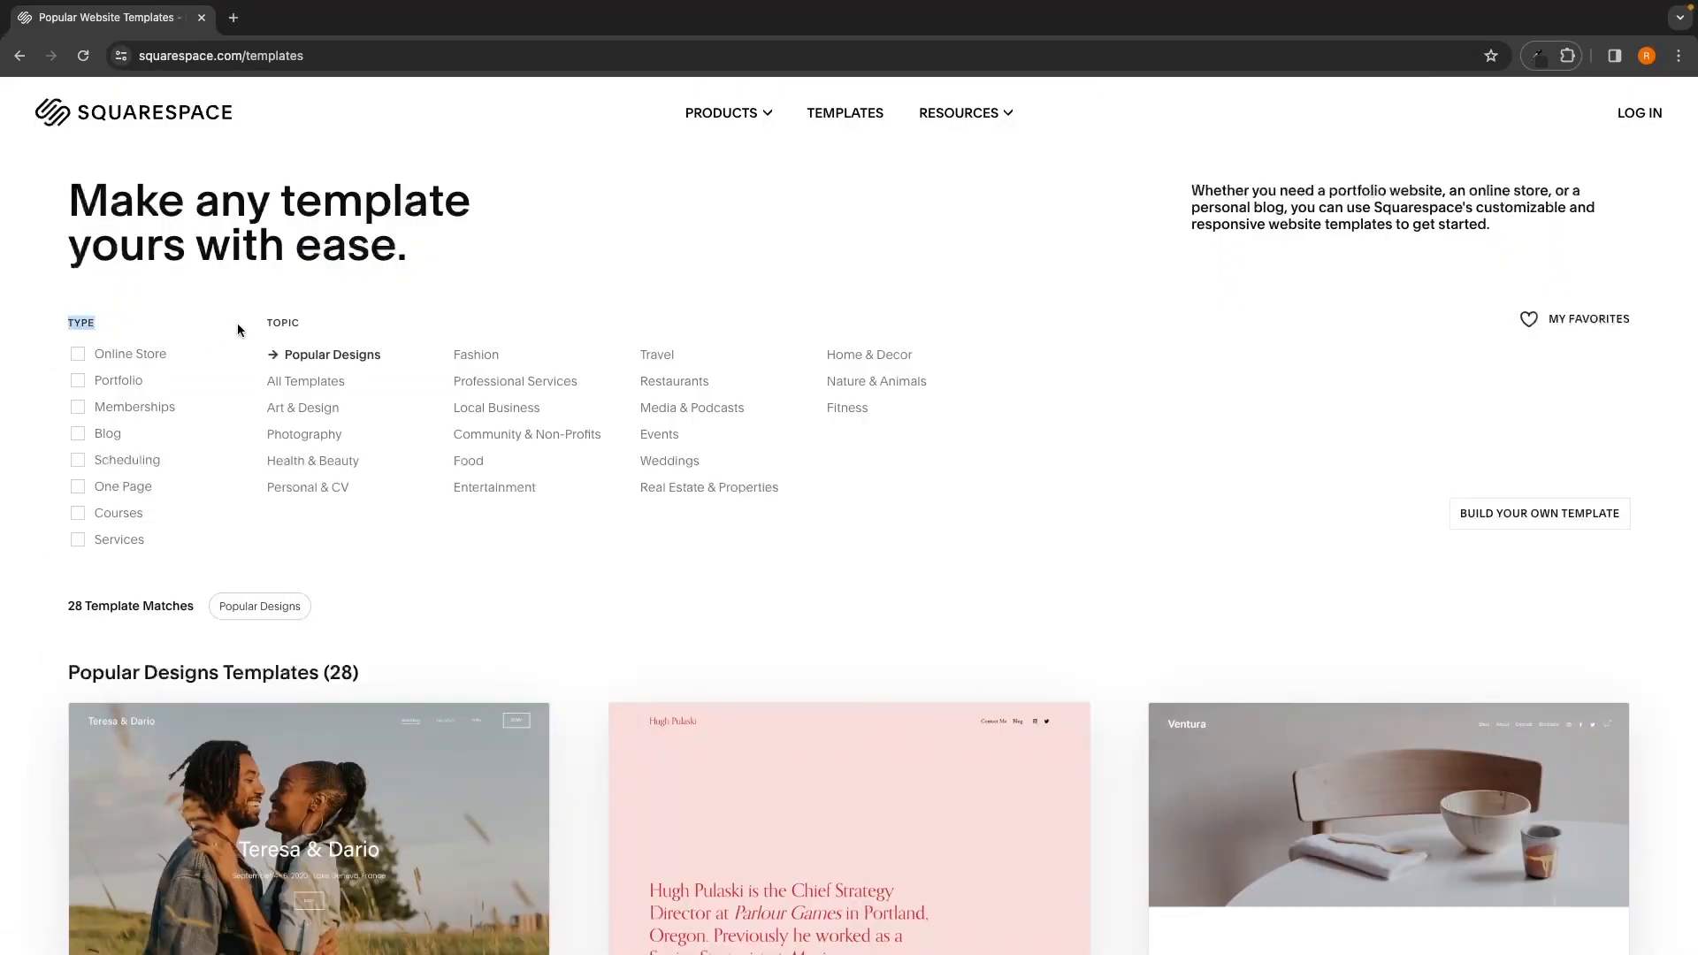
# Step: Filter the website templates by the Blog type
pyautogui.moveTo(256, 318); pyautogui.dragTo(320, 317)
pyautogui.click(334, 317)
pyautogui.click(110, 435)
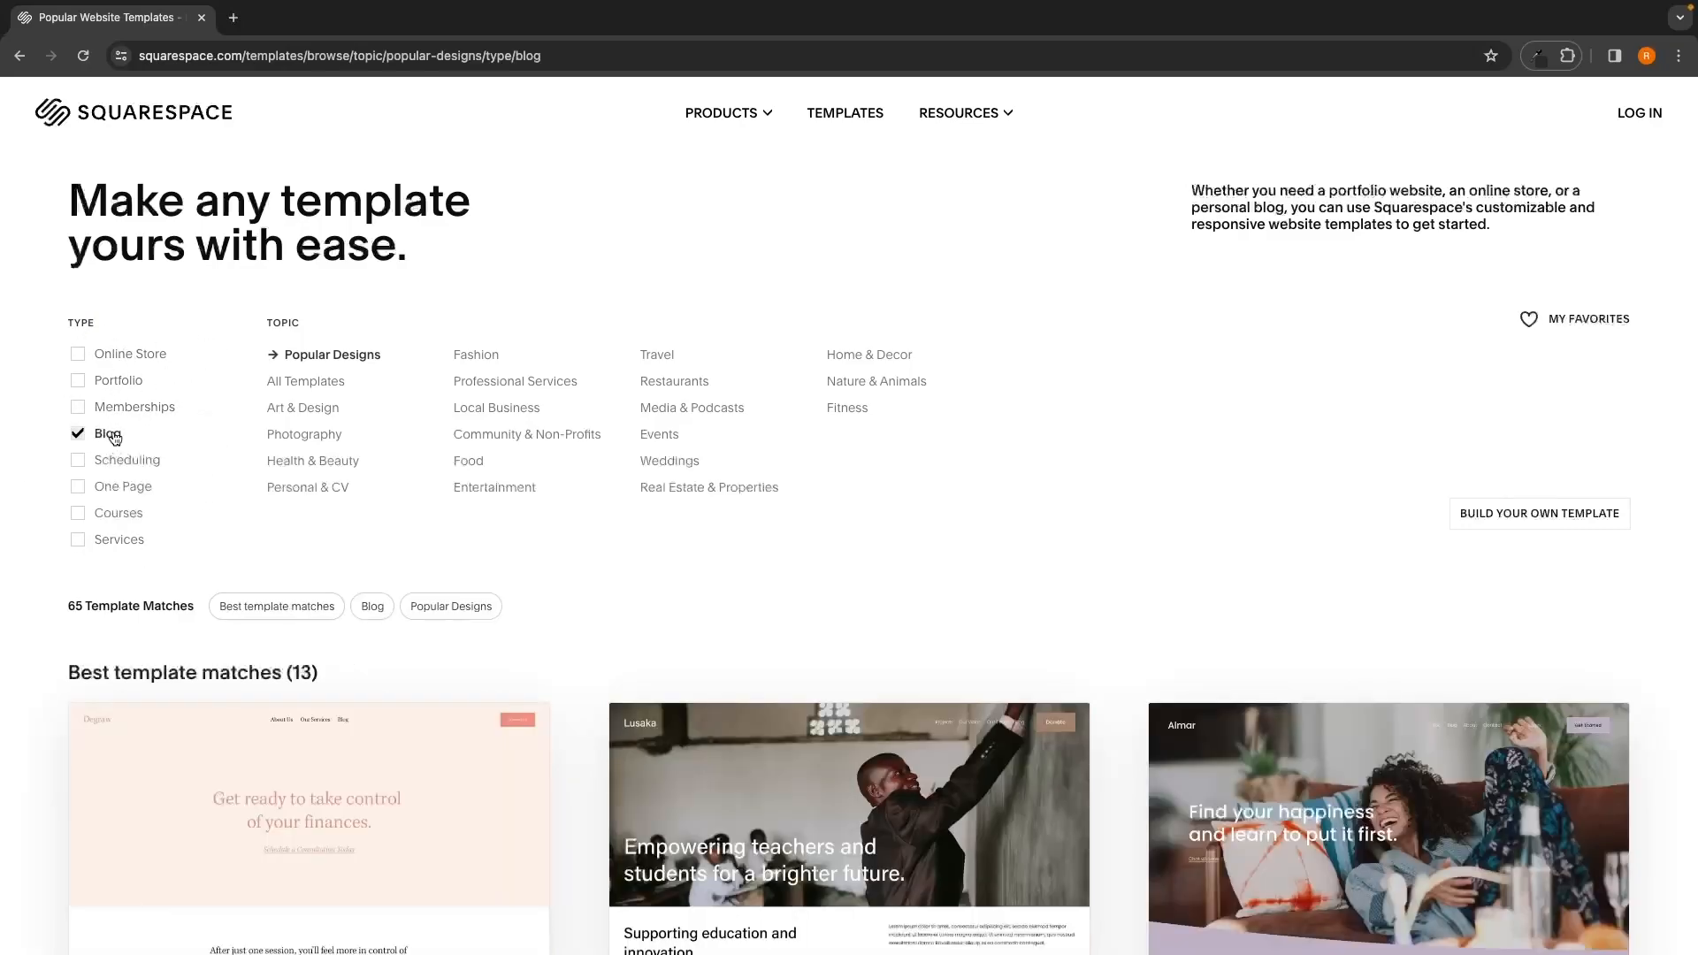
# Step: Look through the blog templates among the popular designs, such as Degraw, Almar and Crosby
pyautogui.scroll(-2, 918, 537)
pyautogui.scroll(-1, 918, 537)
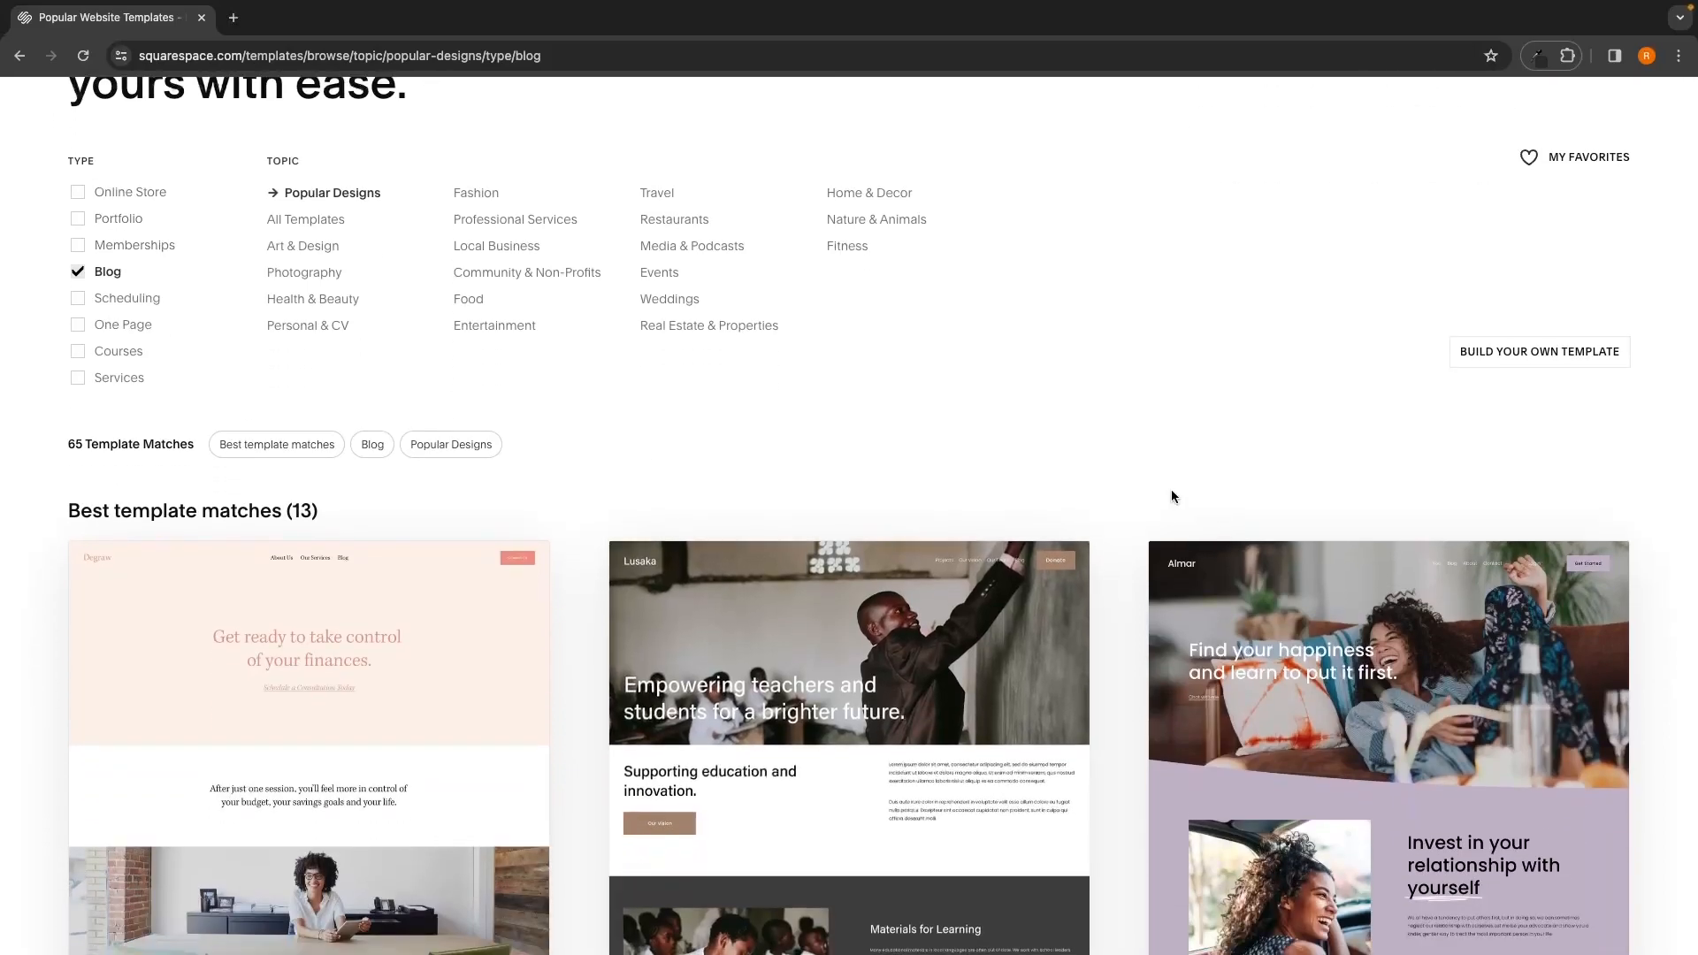
pyautogui.scroll(-1, 1148, 487)
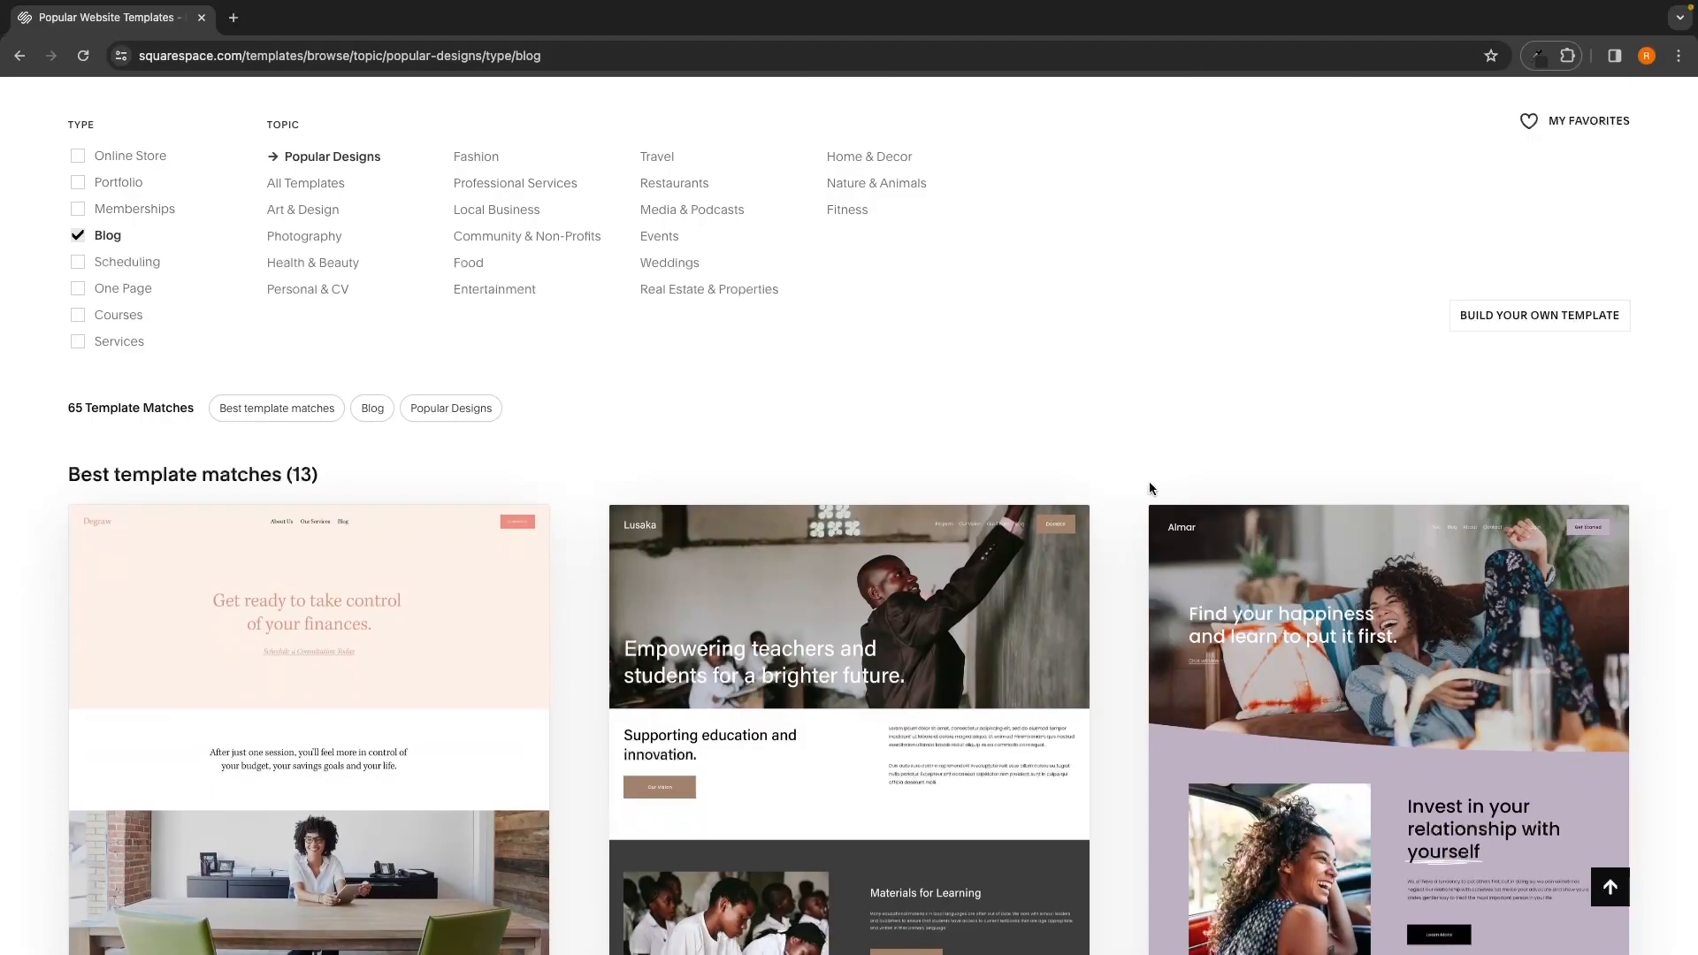
pyautogui.scroll(-8, 1149, 487)
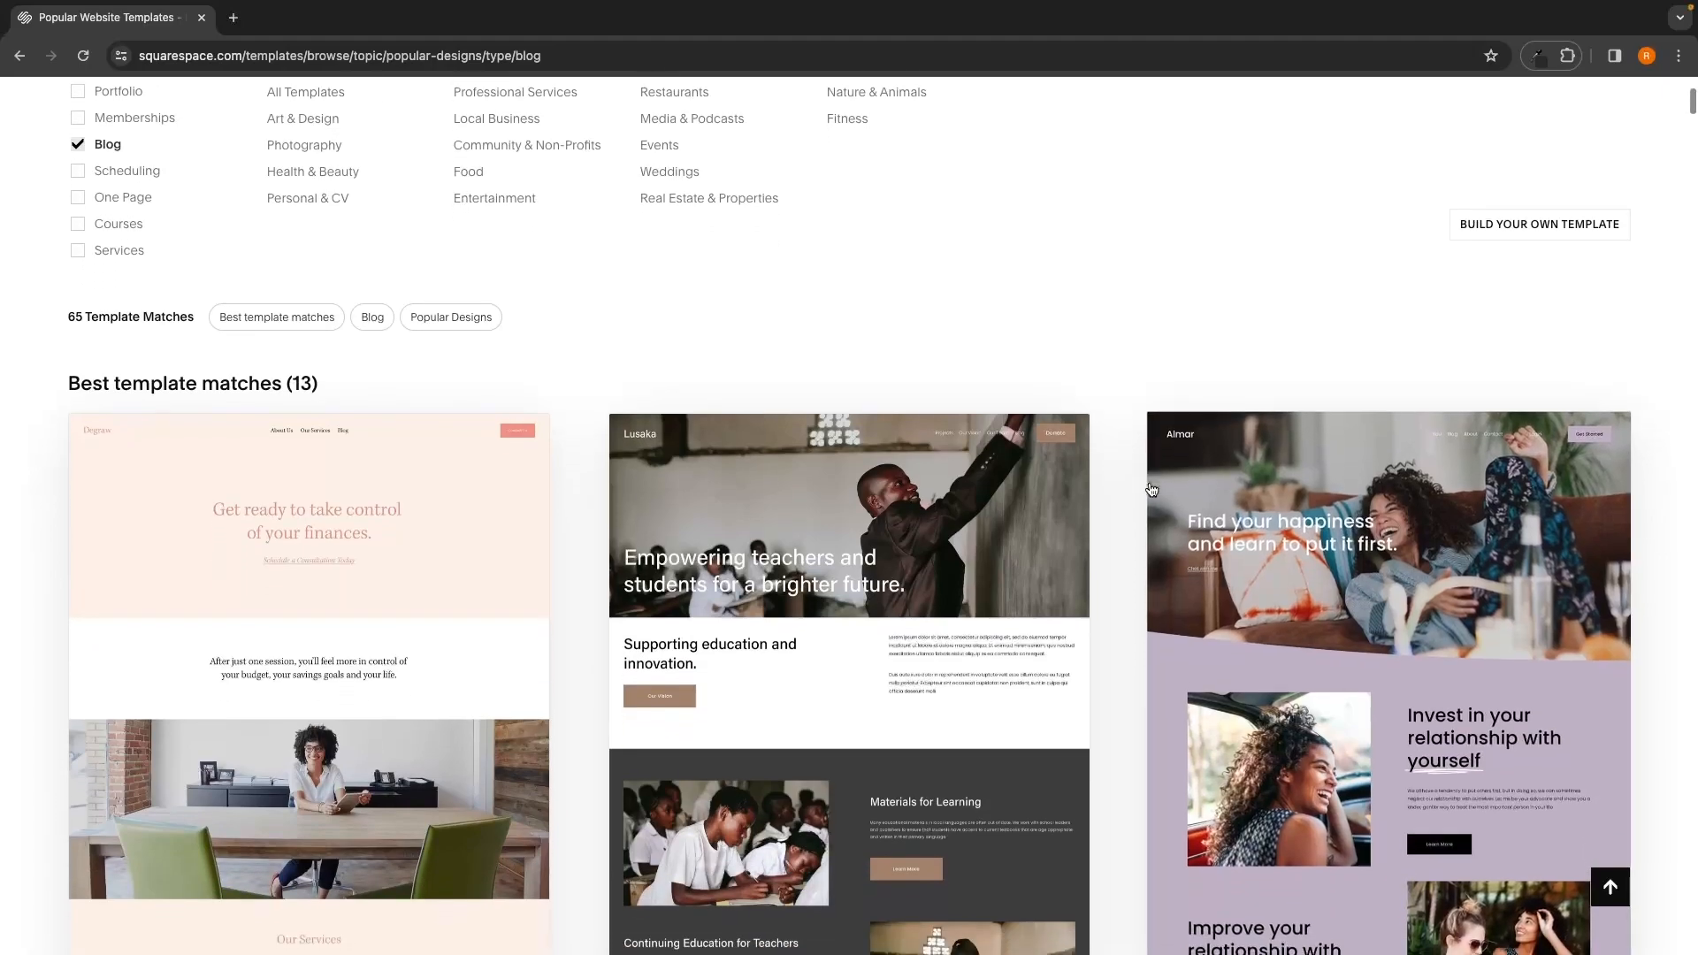
pyautogui.scroll(-5, 1342, 450)
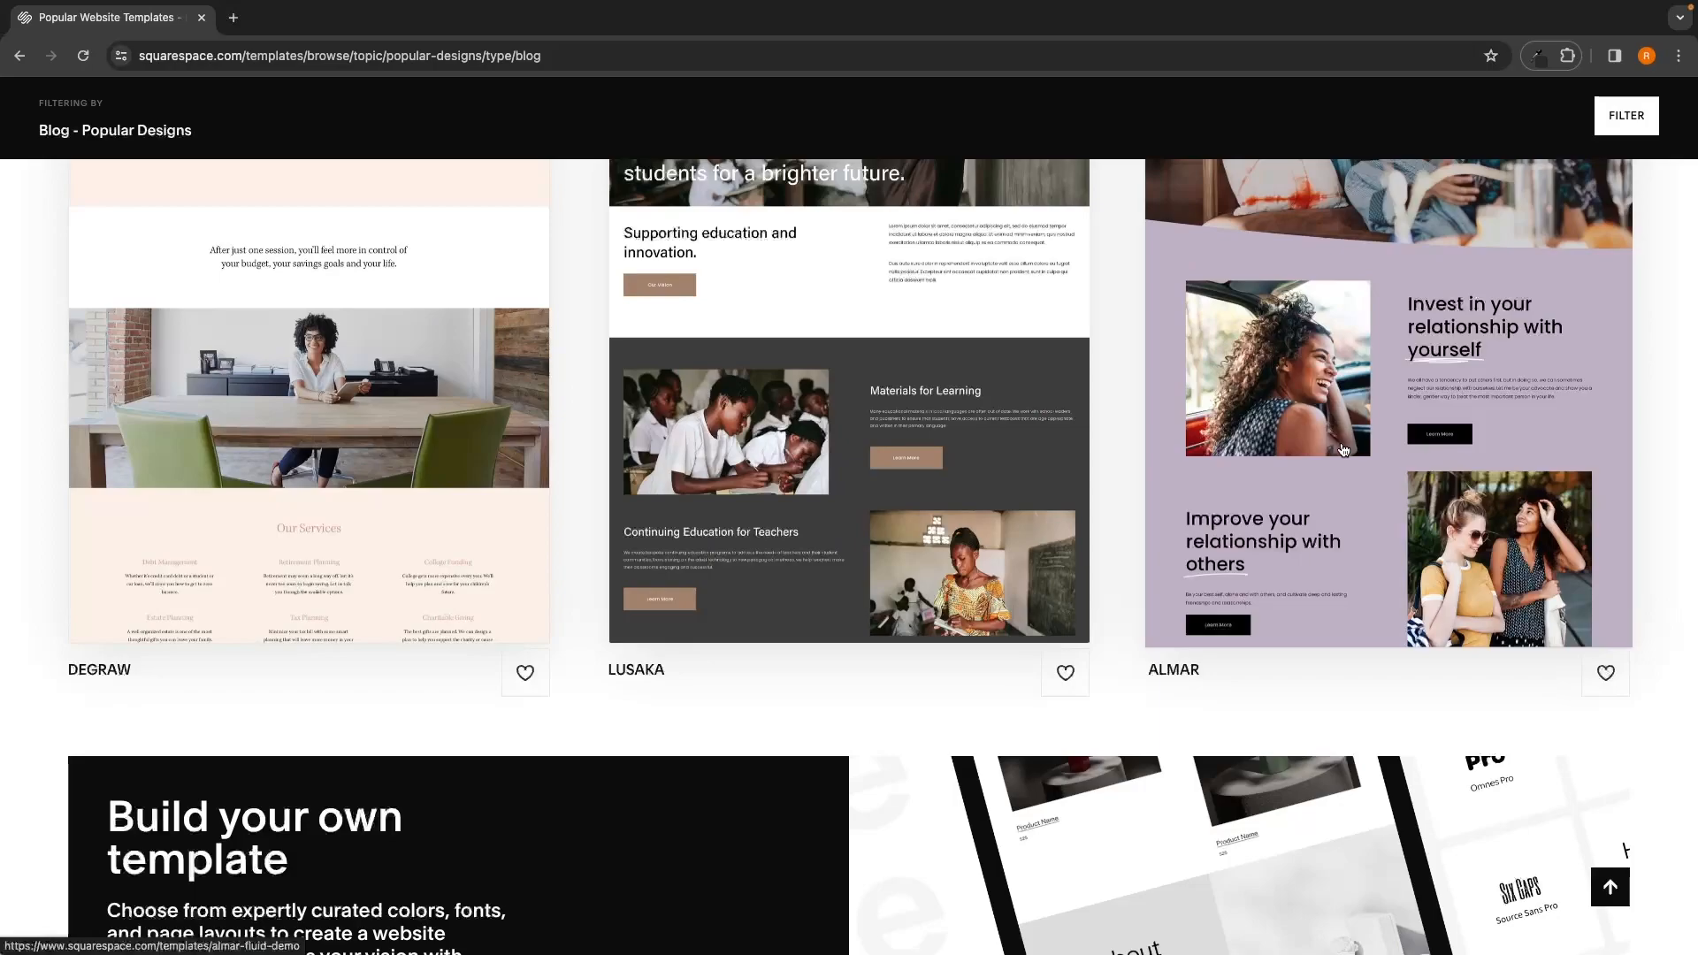
pyautogui.scroll(-20, 1342, 450)
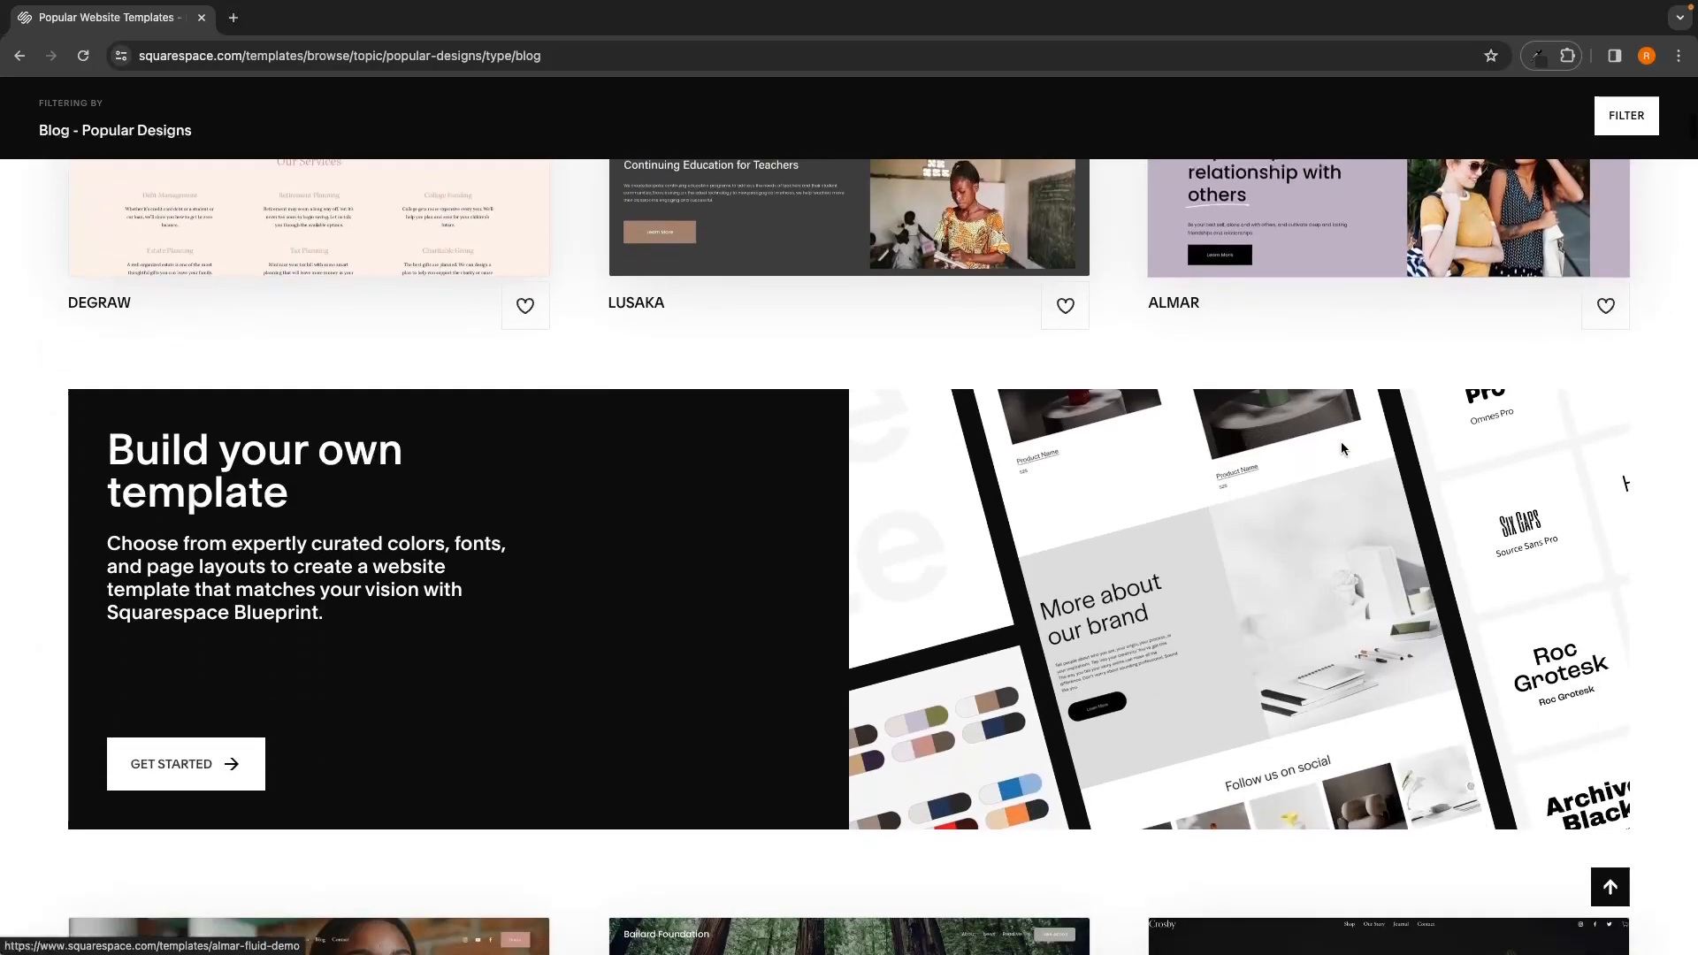
pyautogui.scroll(-4, 1342, 448)
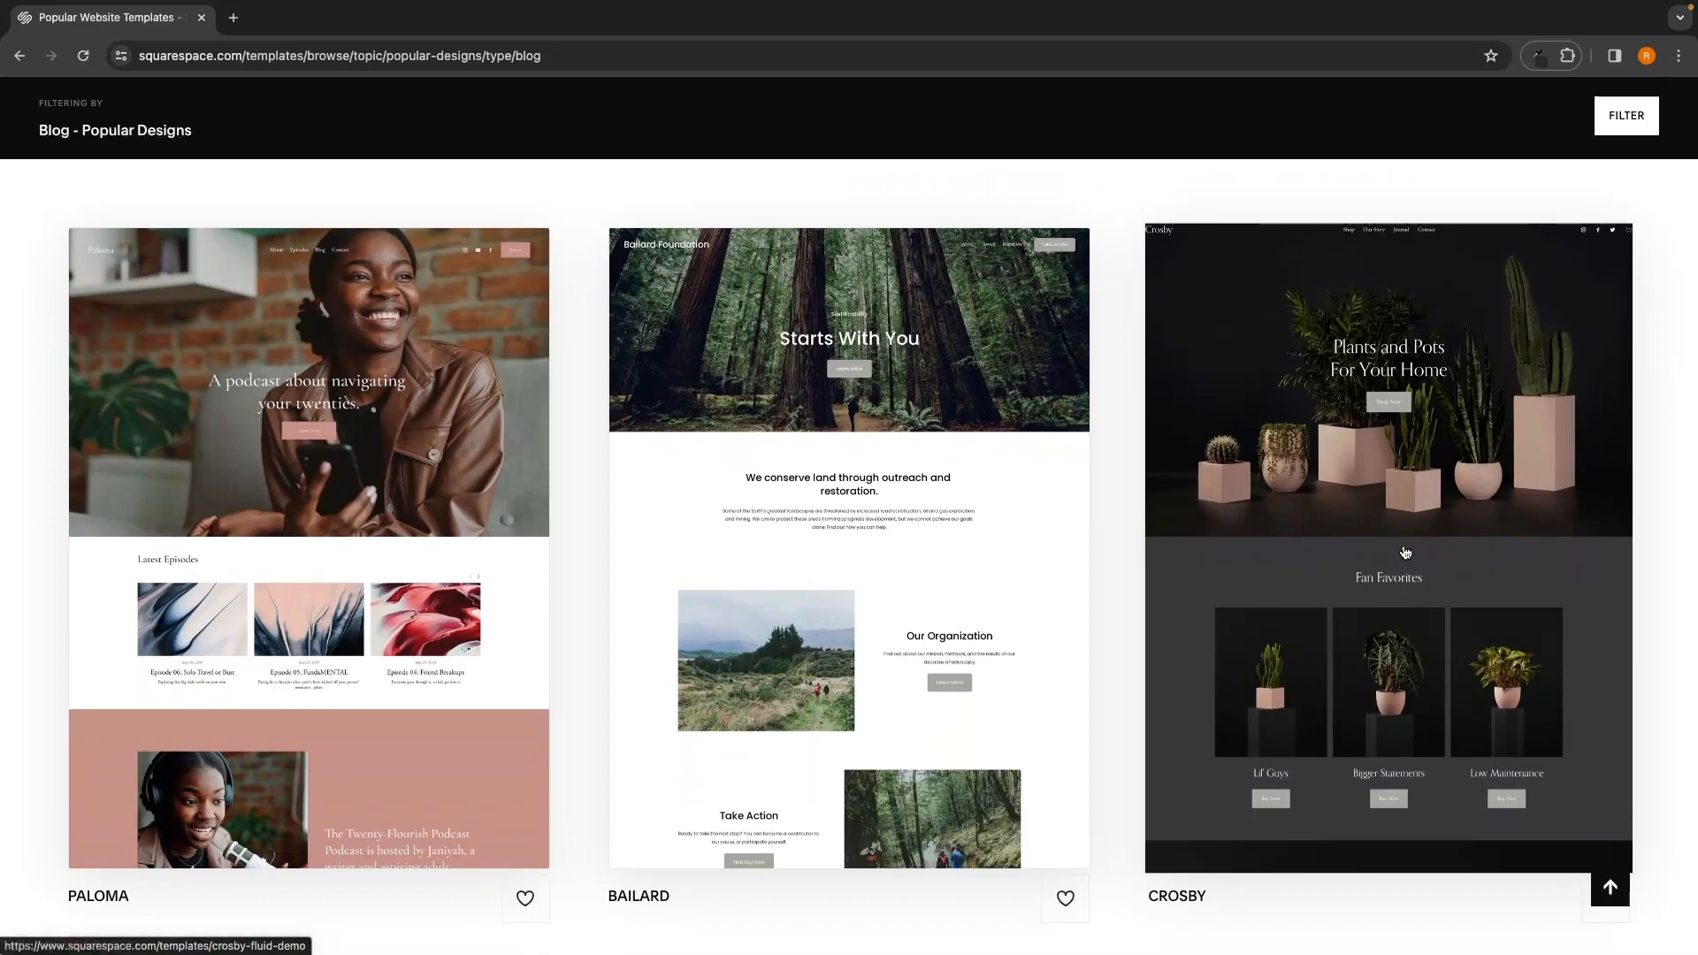
pyautogui.scroll(20, 1405, 553)
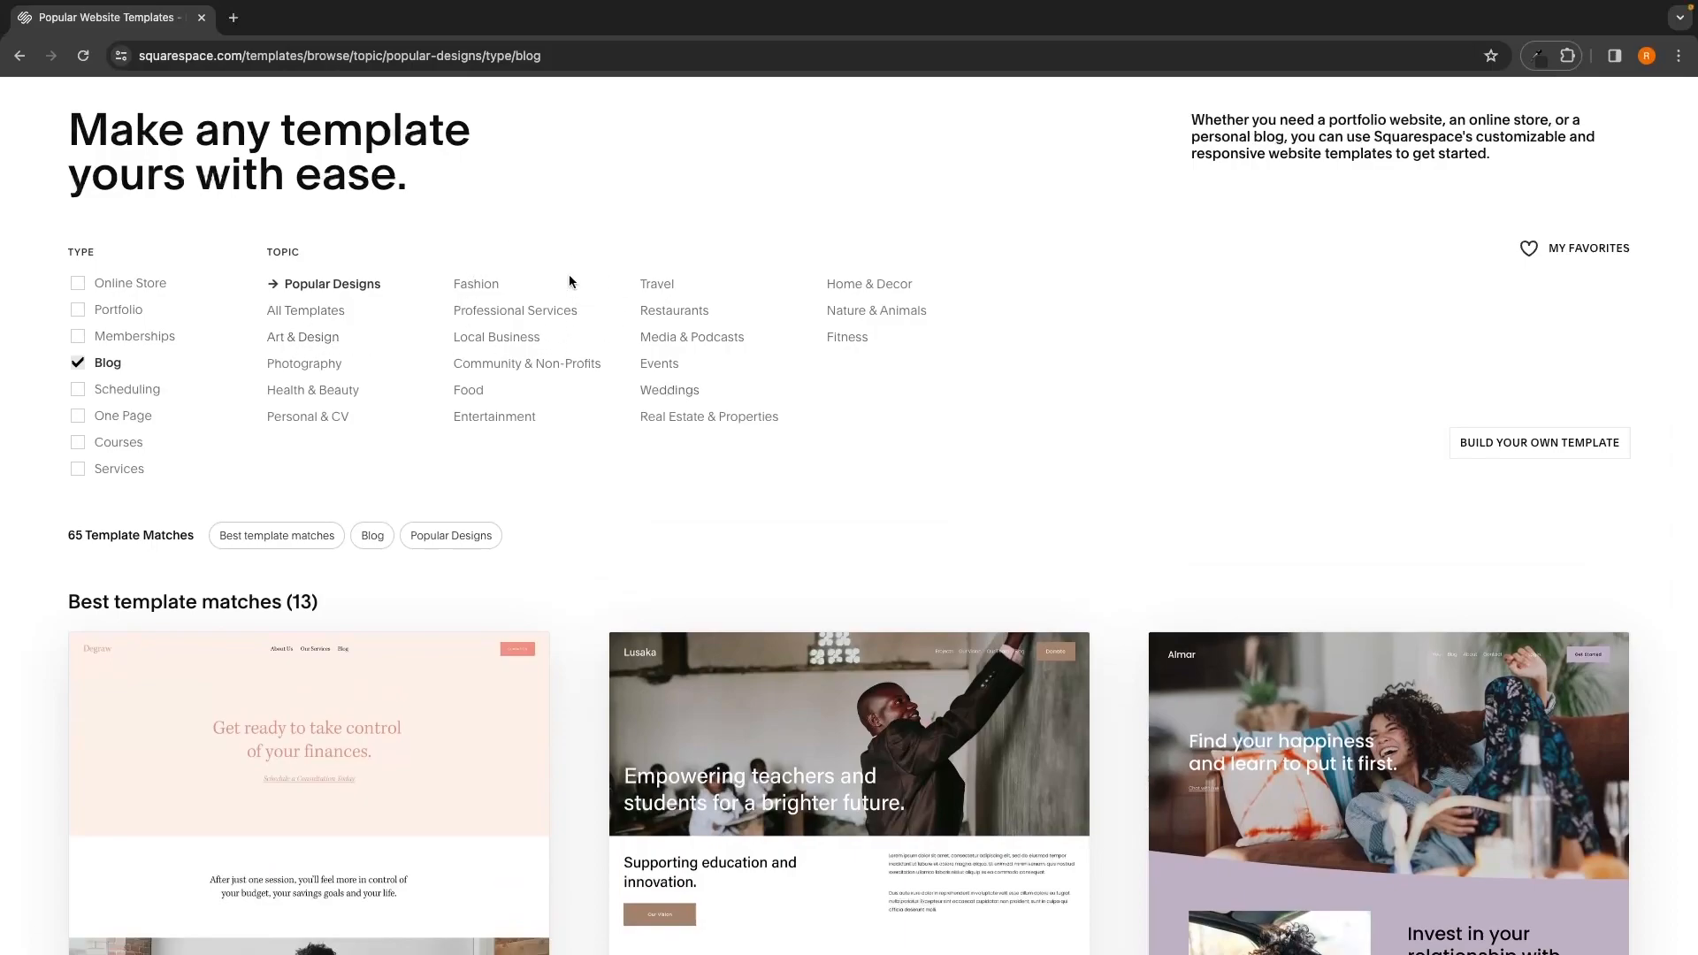
# Step: Filter the blog templates by the Food topic and browse the matching designs
pyautogui.click(473, 394)
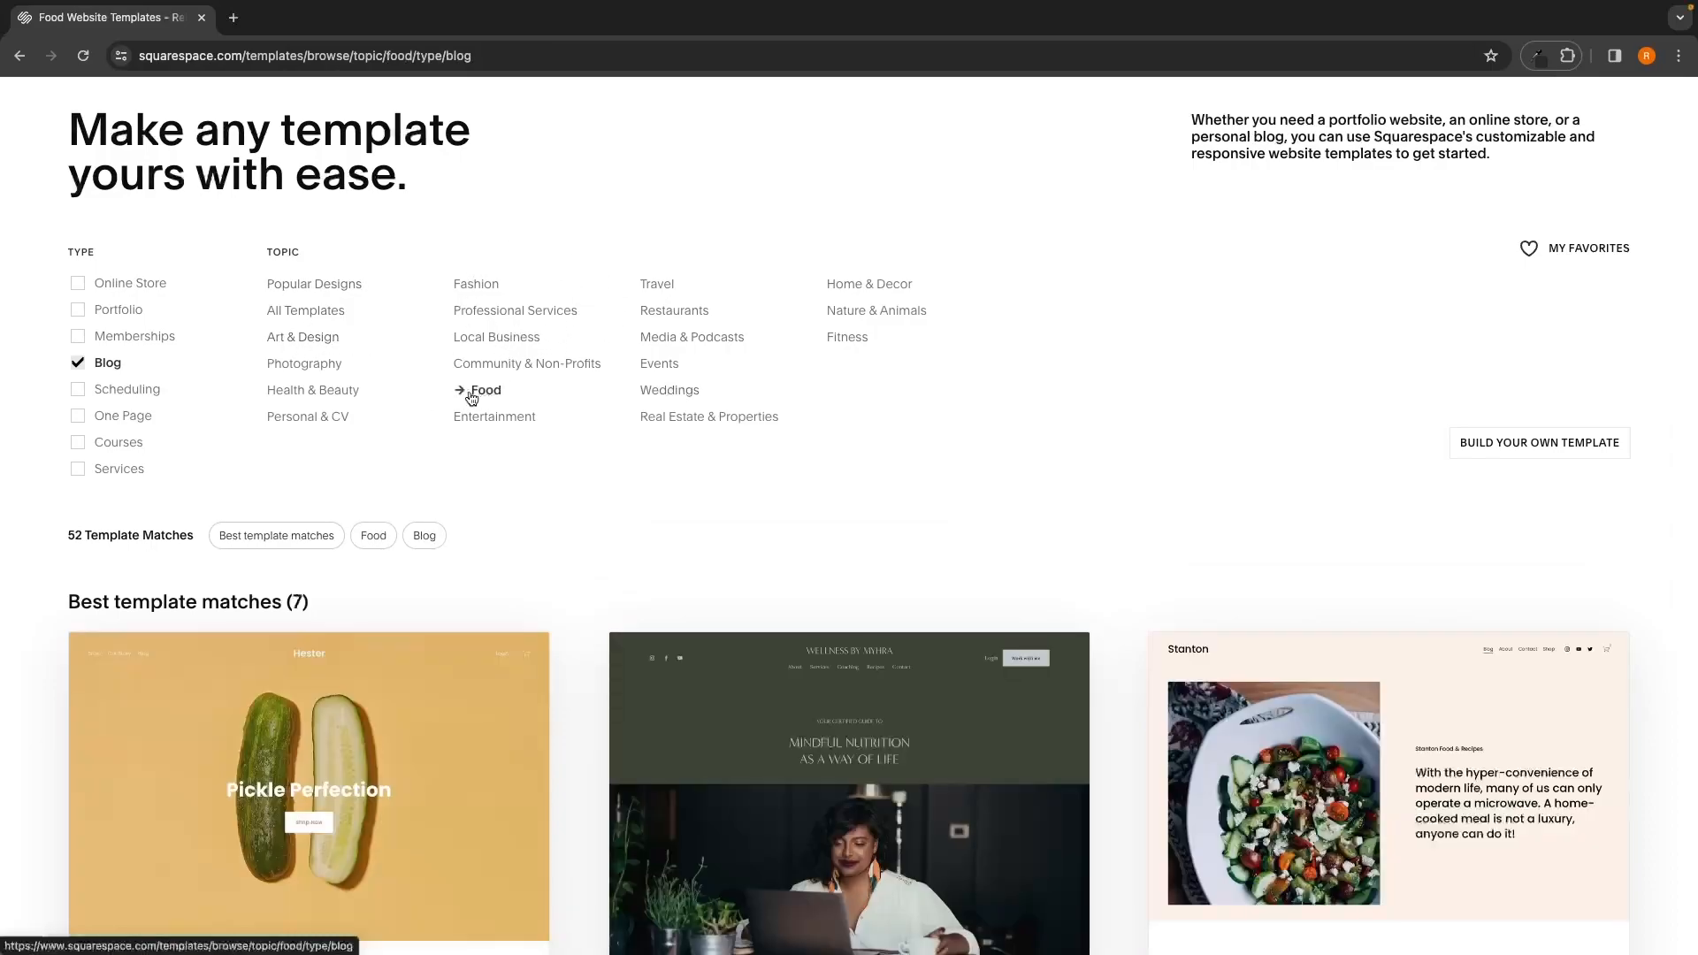
pyautogui.scroll(-4, 522, 390)
pyautogui.scroll(-1, 436, 453)
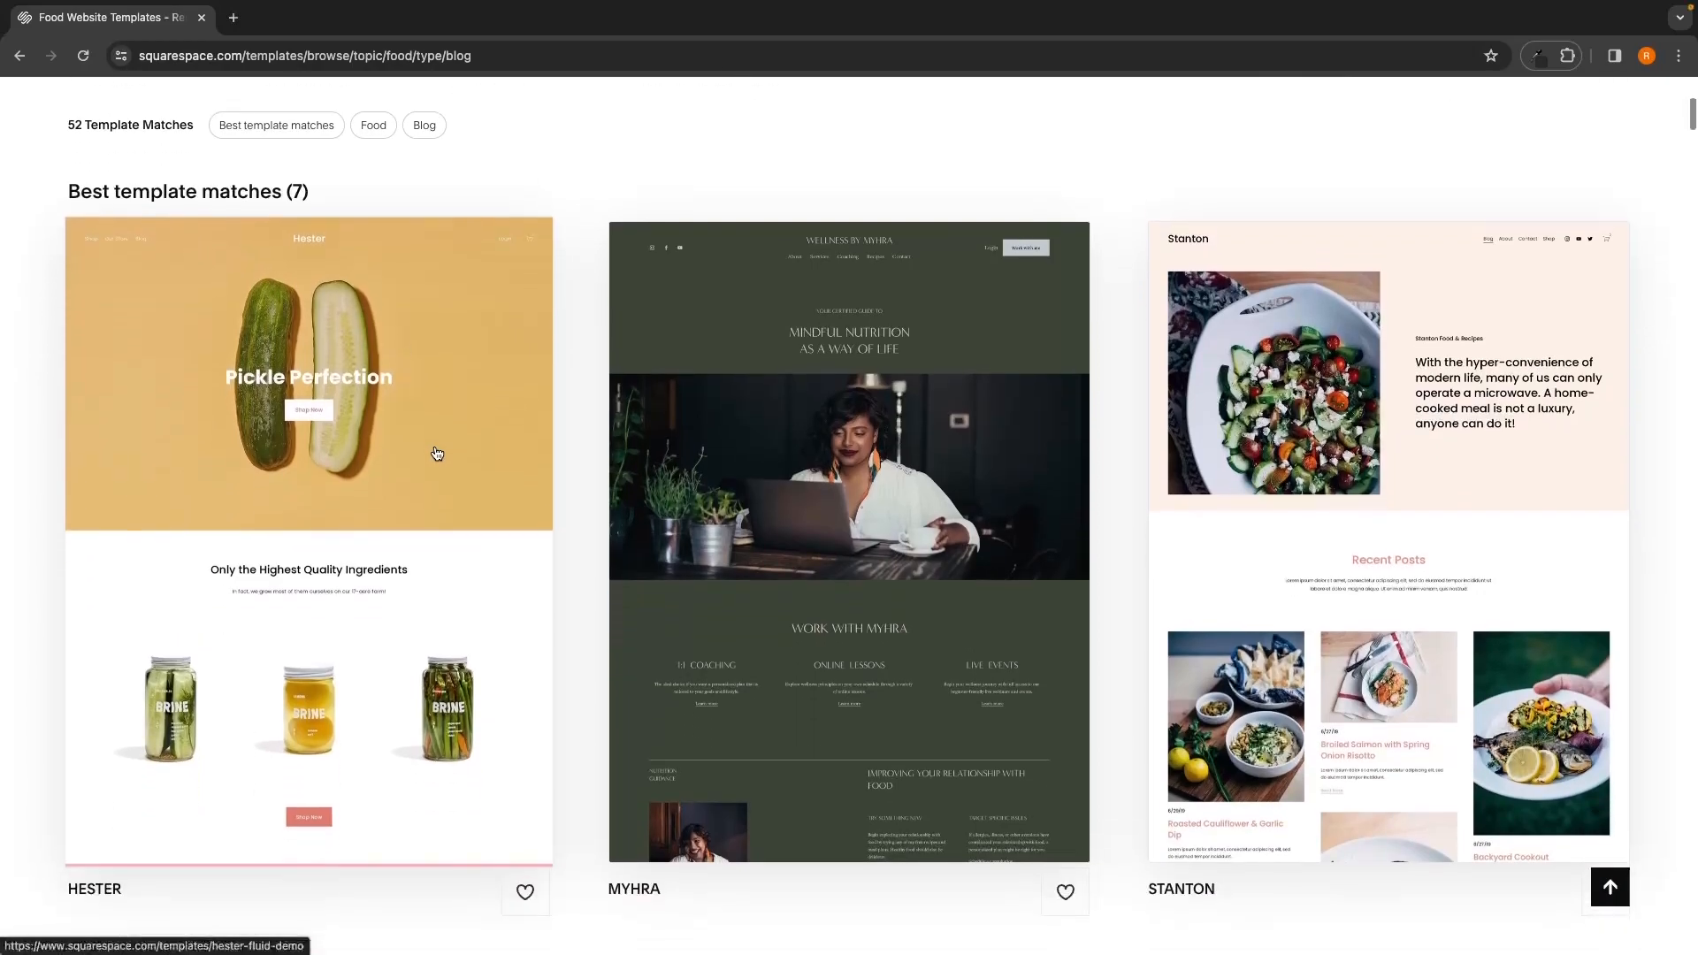
pyautogui.scroll(-4, 1183, 602)
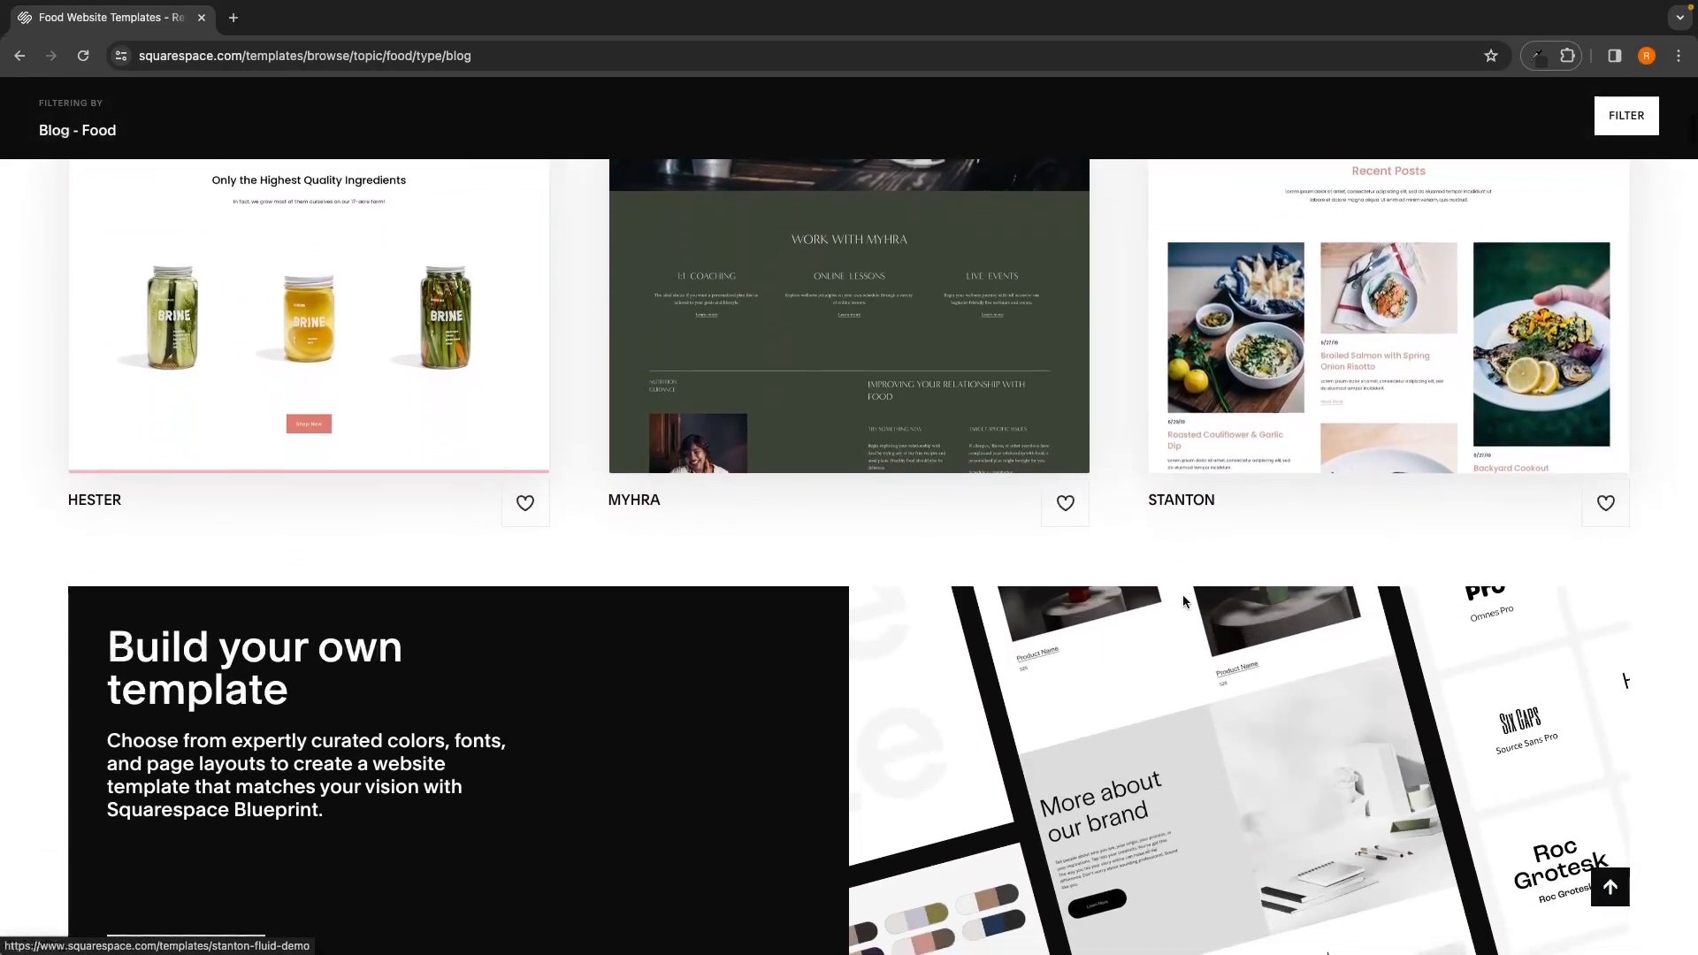
pyautogui.scroll(-8, 1183, 601)
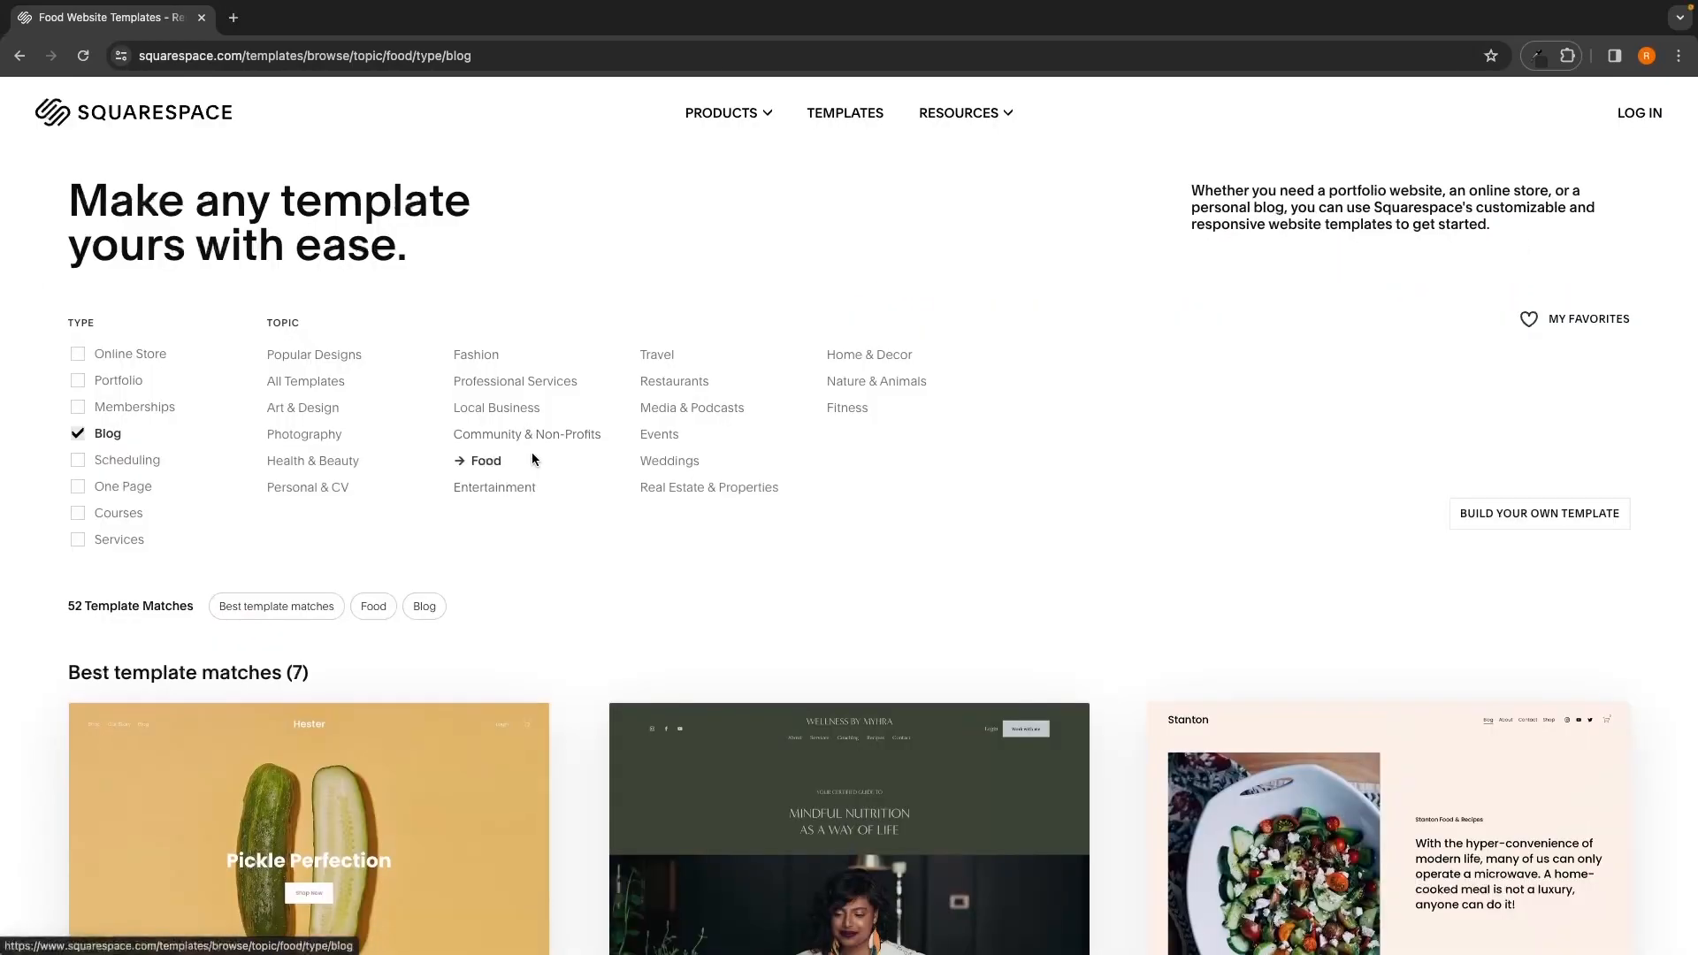
# Step: Switch the blog templates back to the Popular Designs topic and review the best matches
pyautogui.click(320, 354)
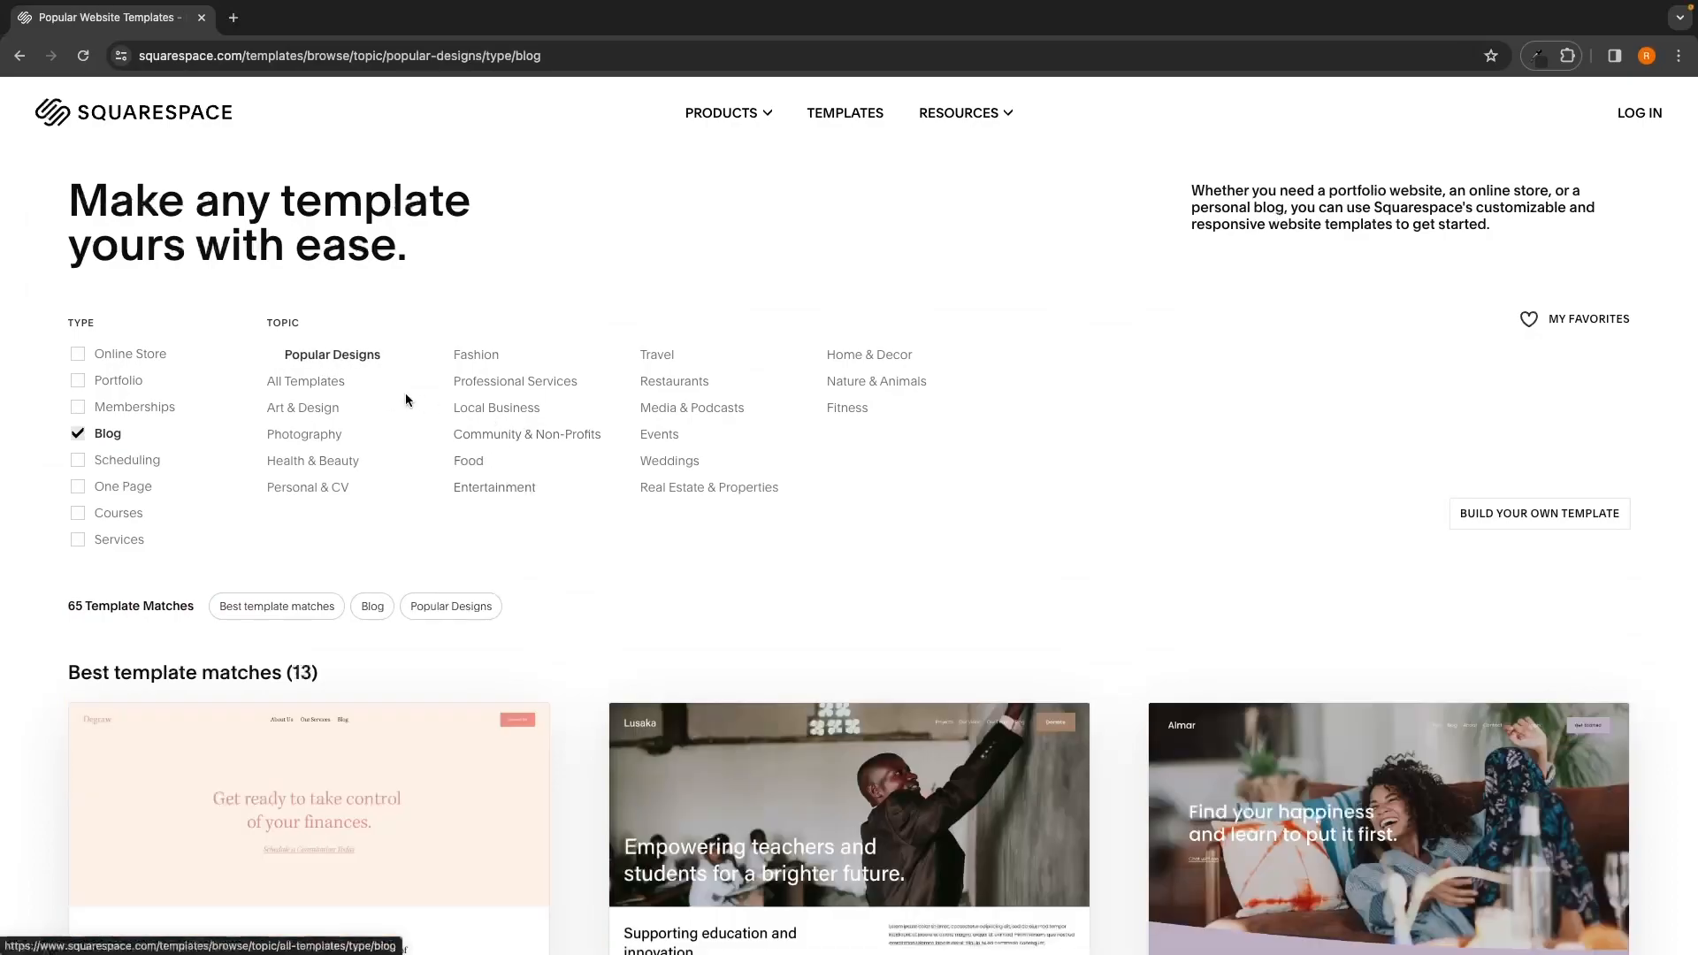
pyautogui.scroll(-5, 737, 495)
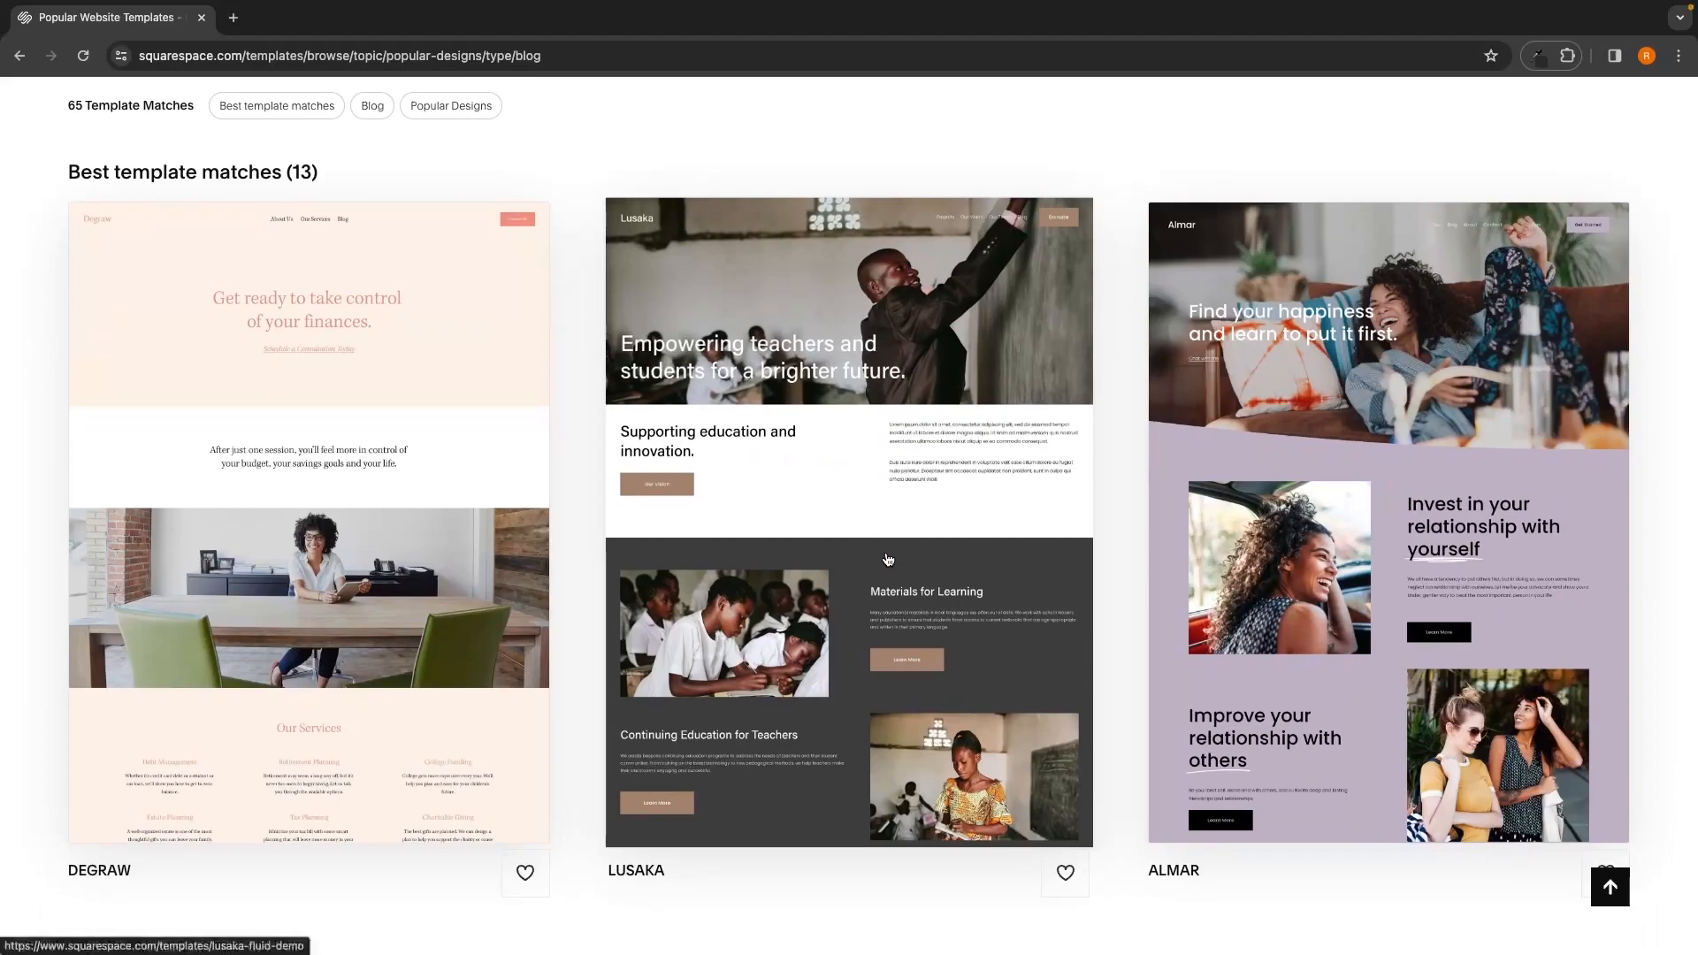
pyautogui.scroll(4, 887, 559)
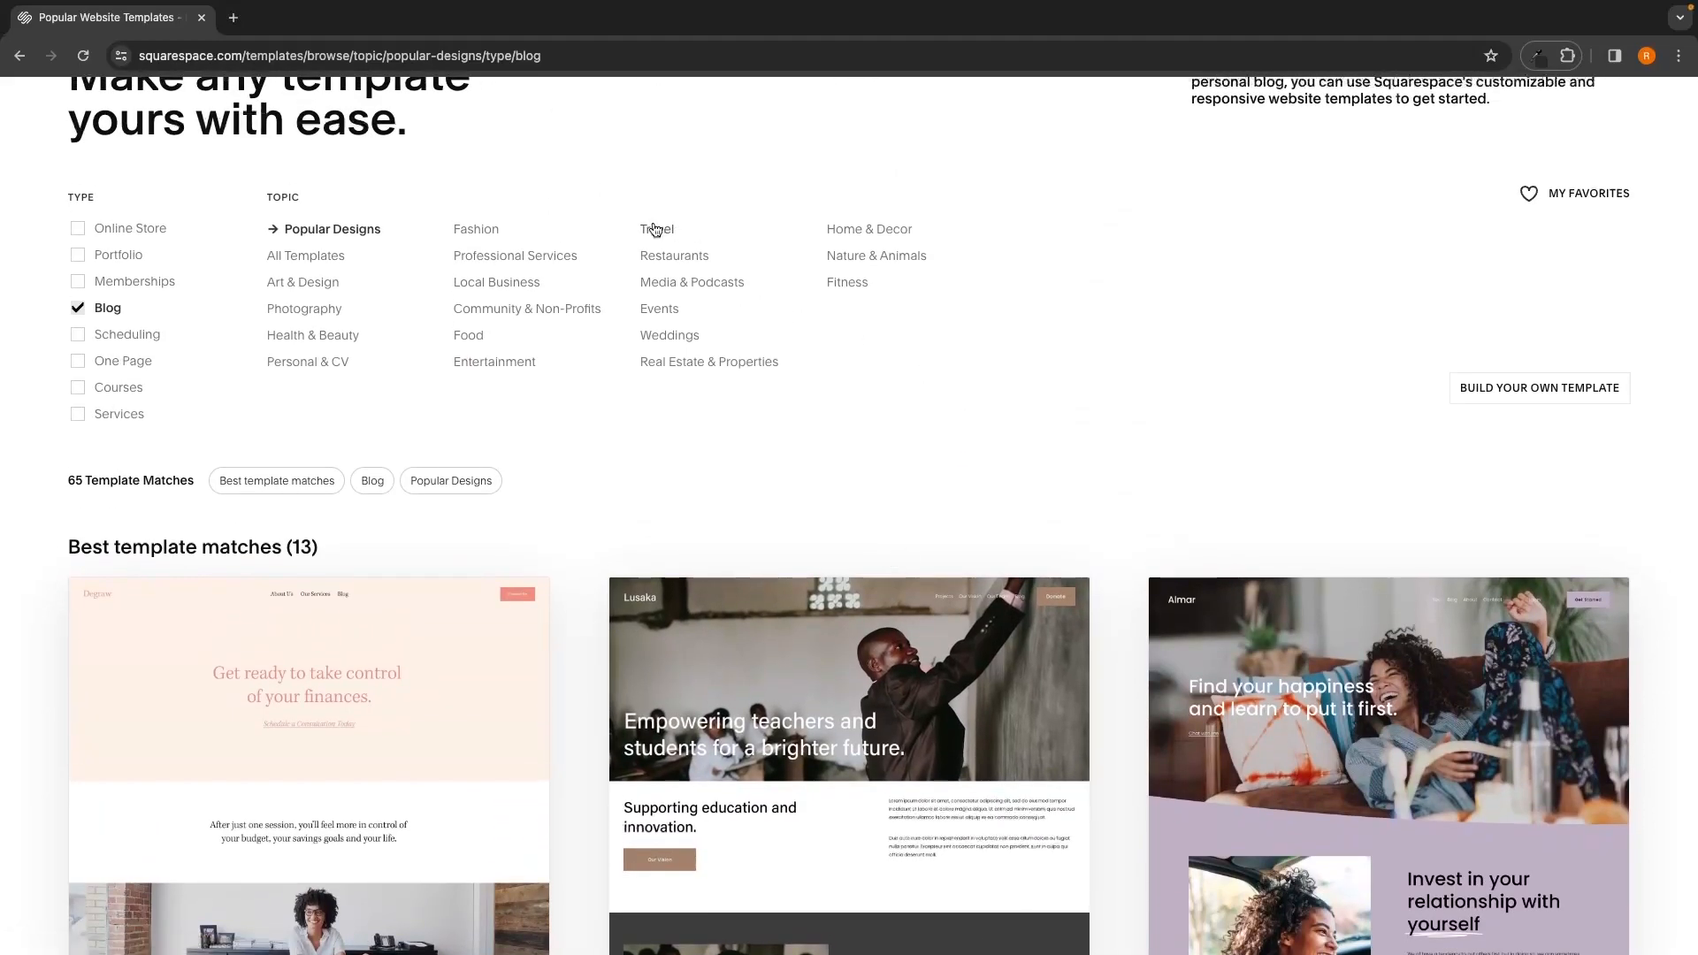
# Step: Filter the blog templates by the Travel topic and browse the travel designs
pyautogui.click(656, 227)
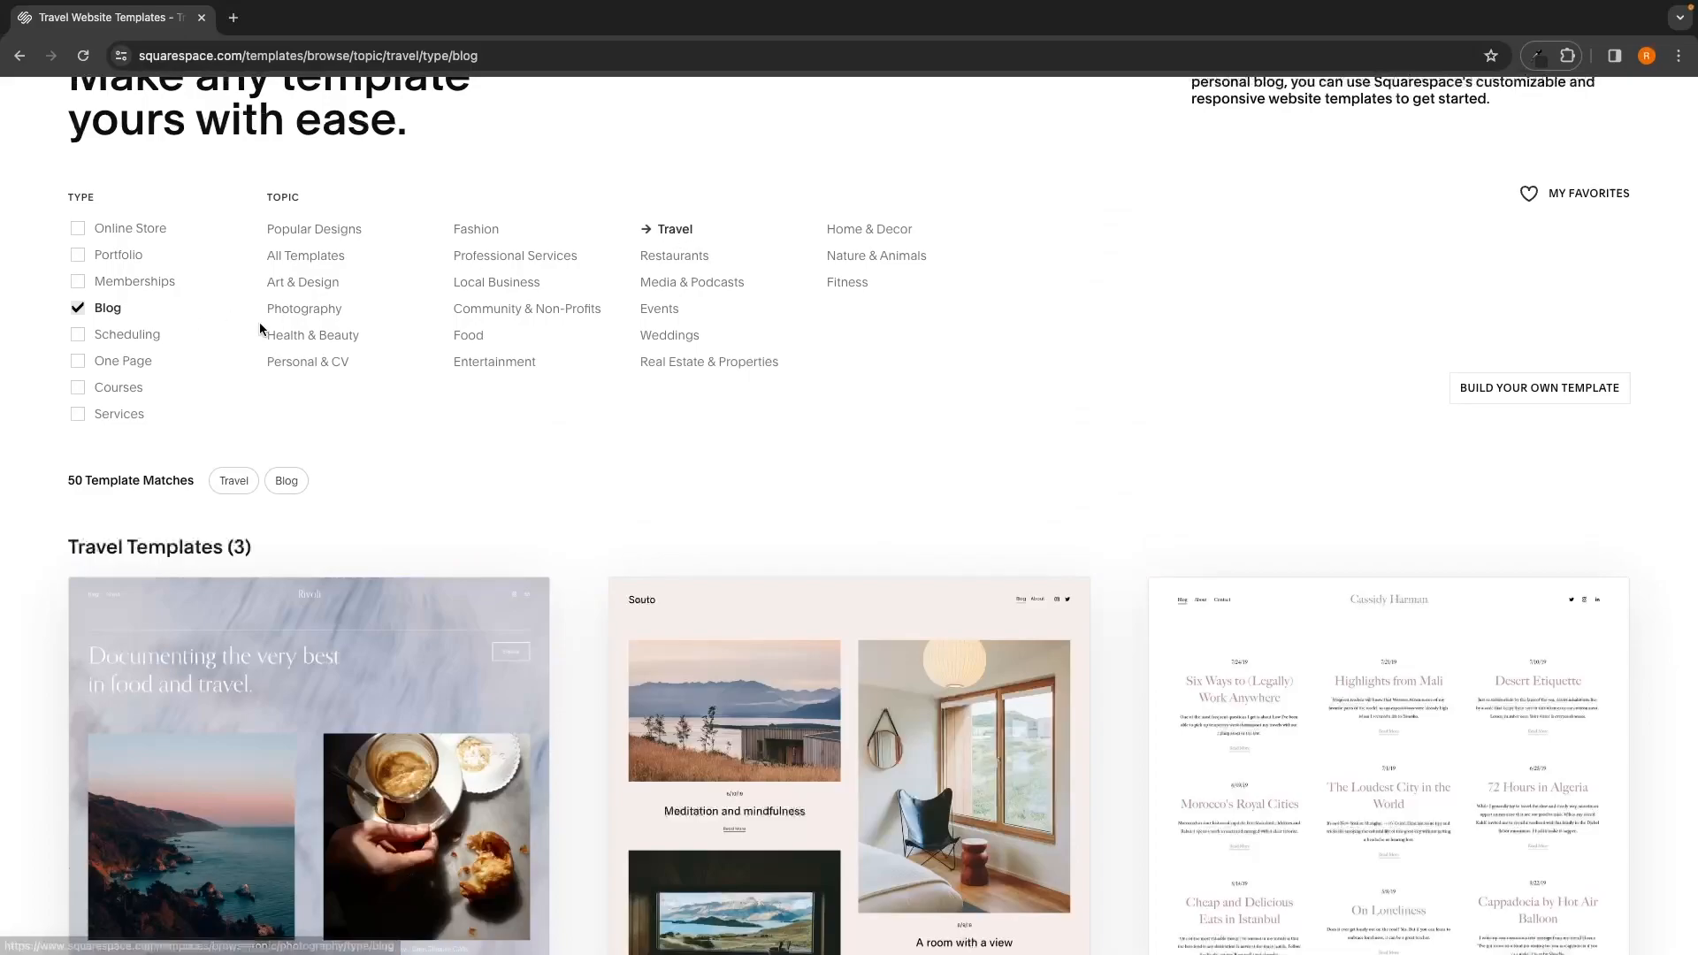
pyautogui.scroll(-1, 670, 238)
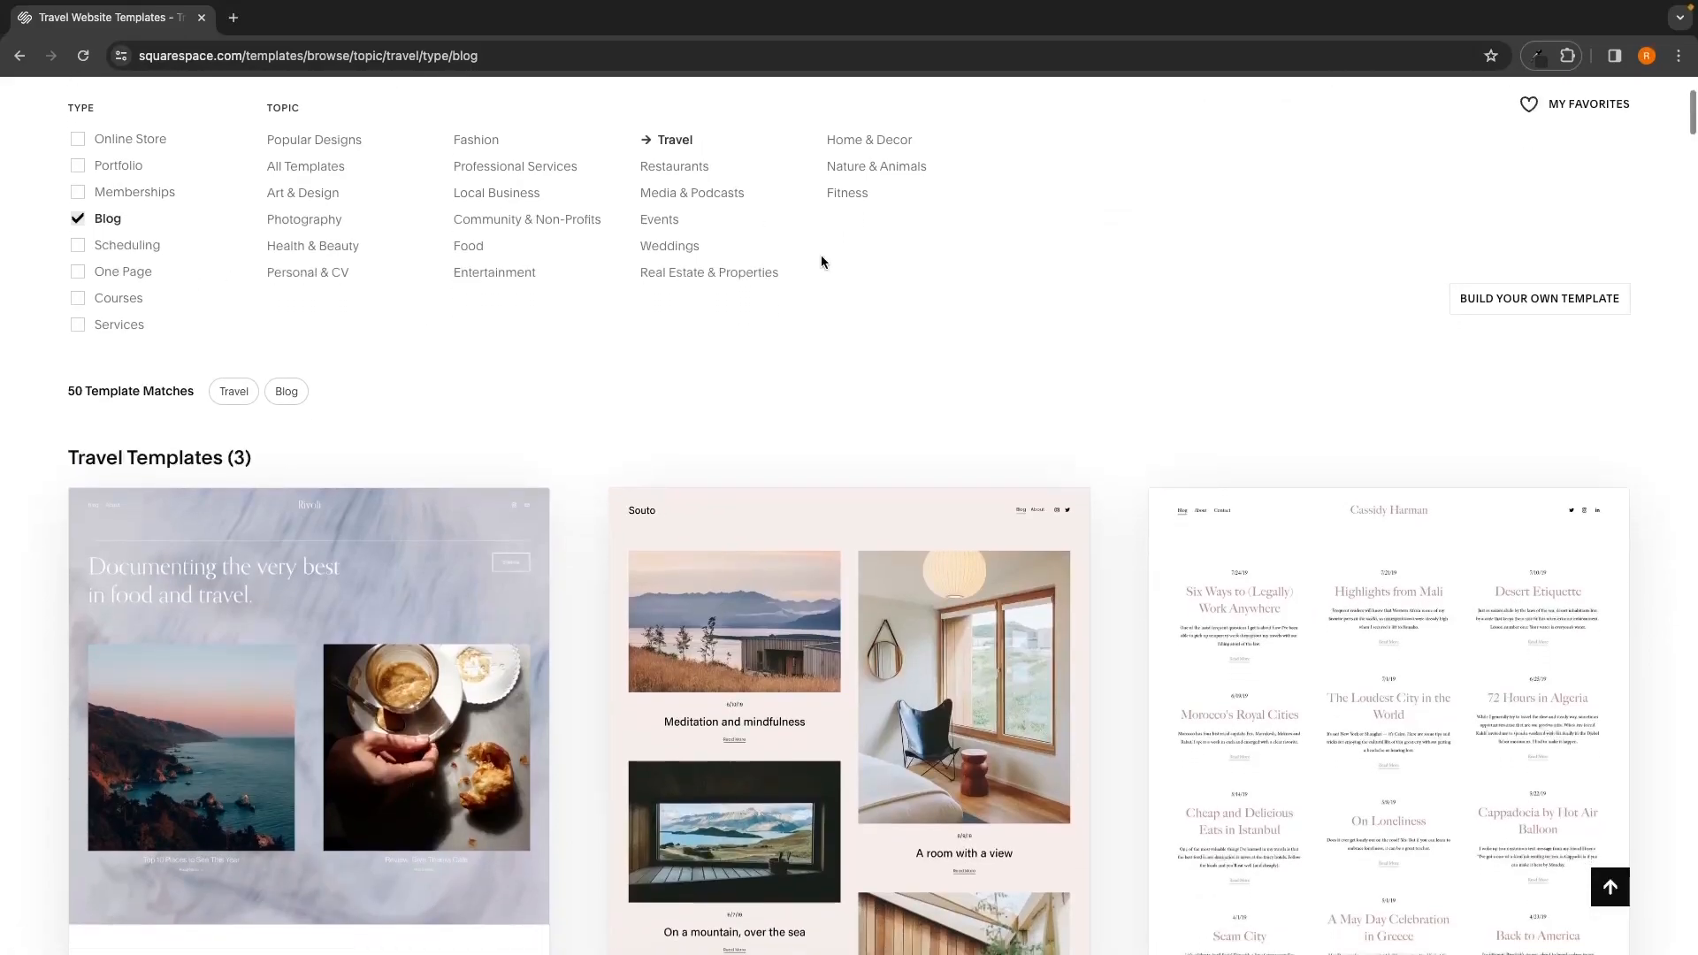
pyautogui.scroll(-3, 822, 257)
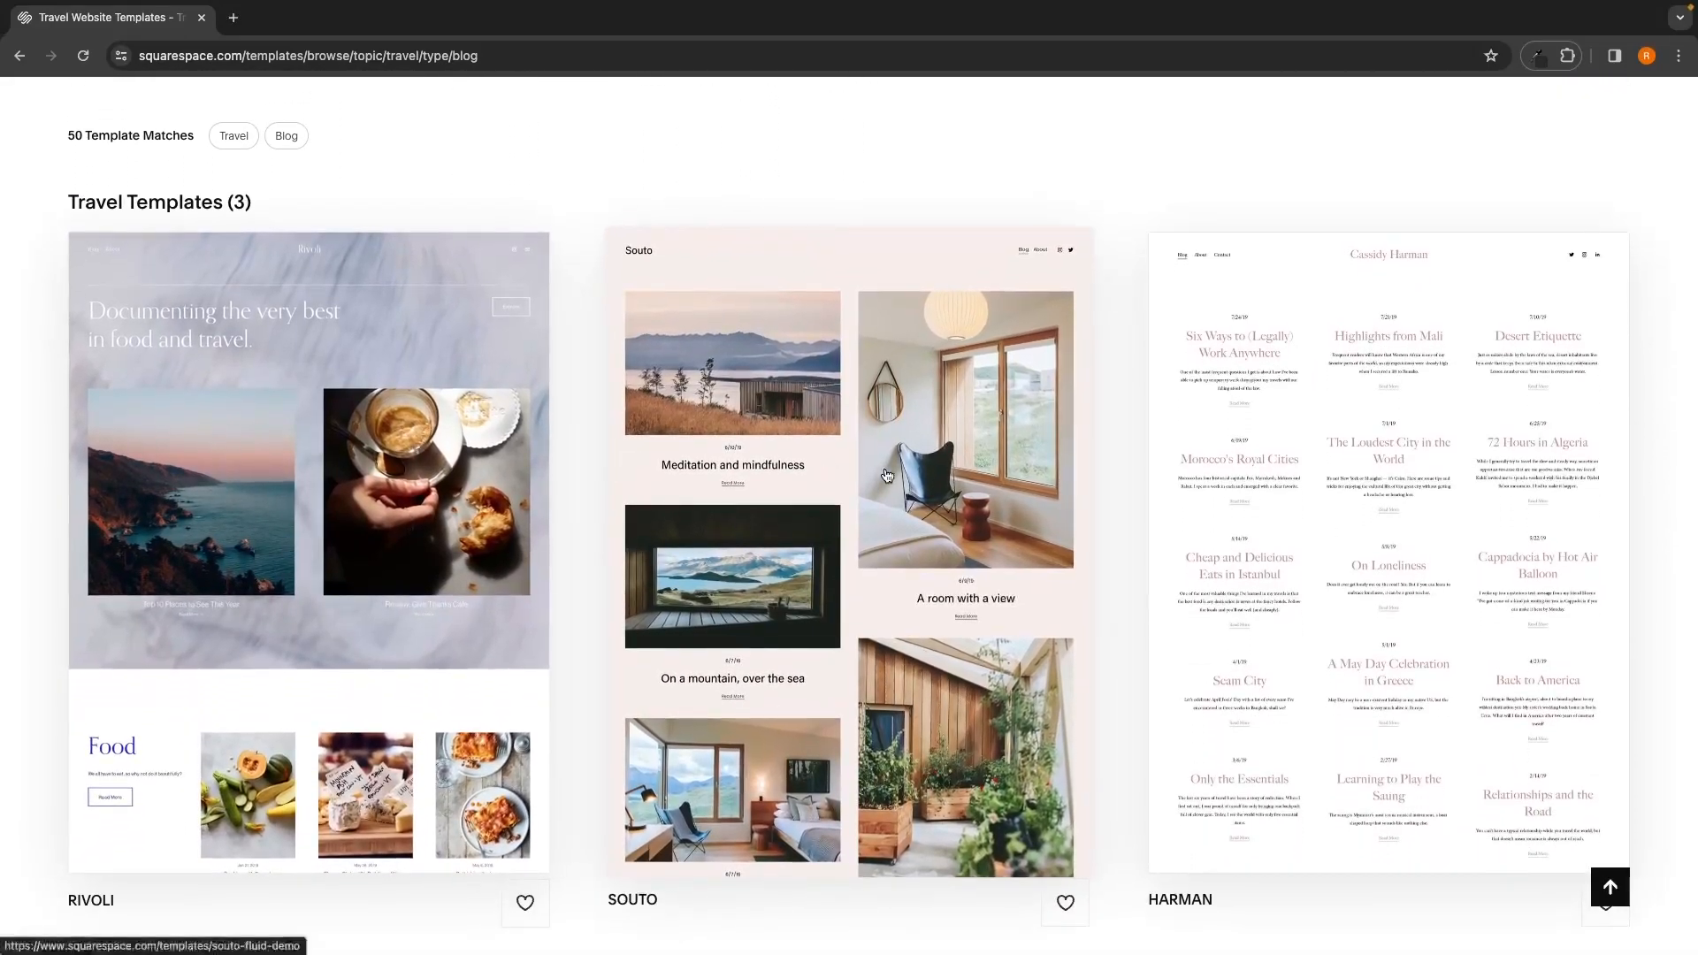
pyautogui.scroll(-1, 417, 335)
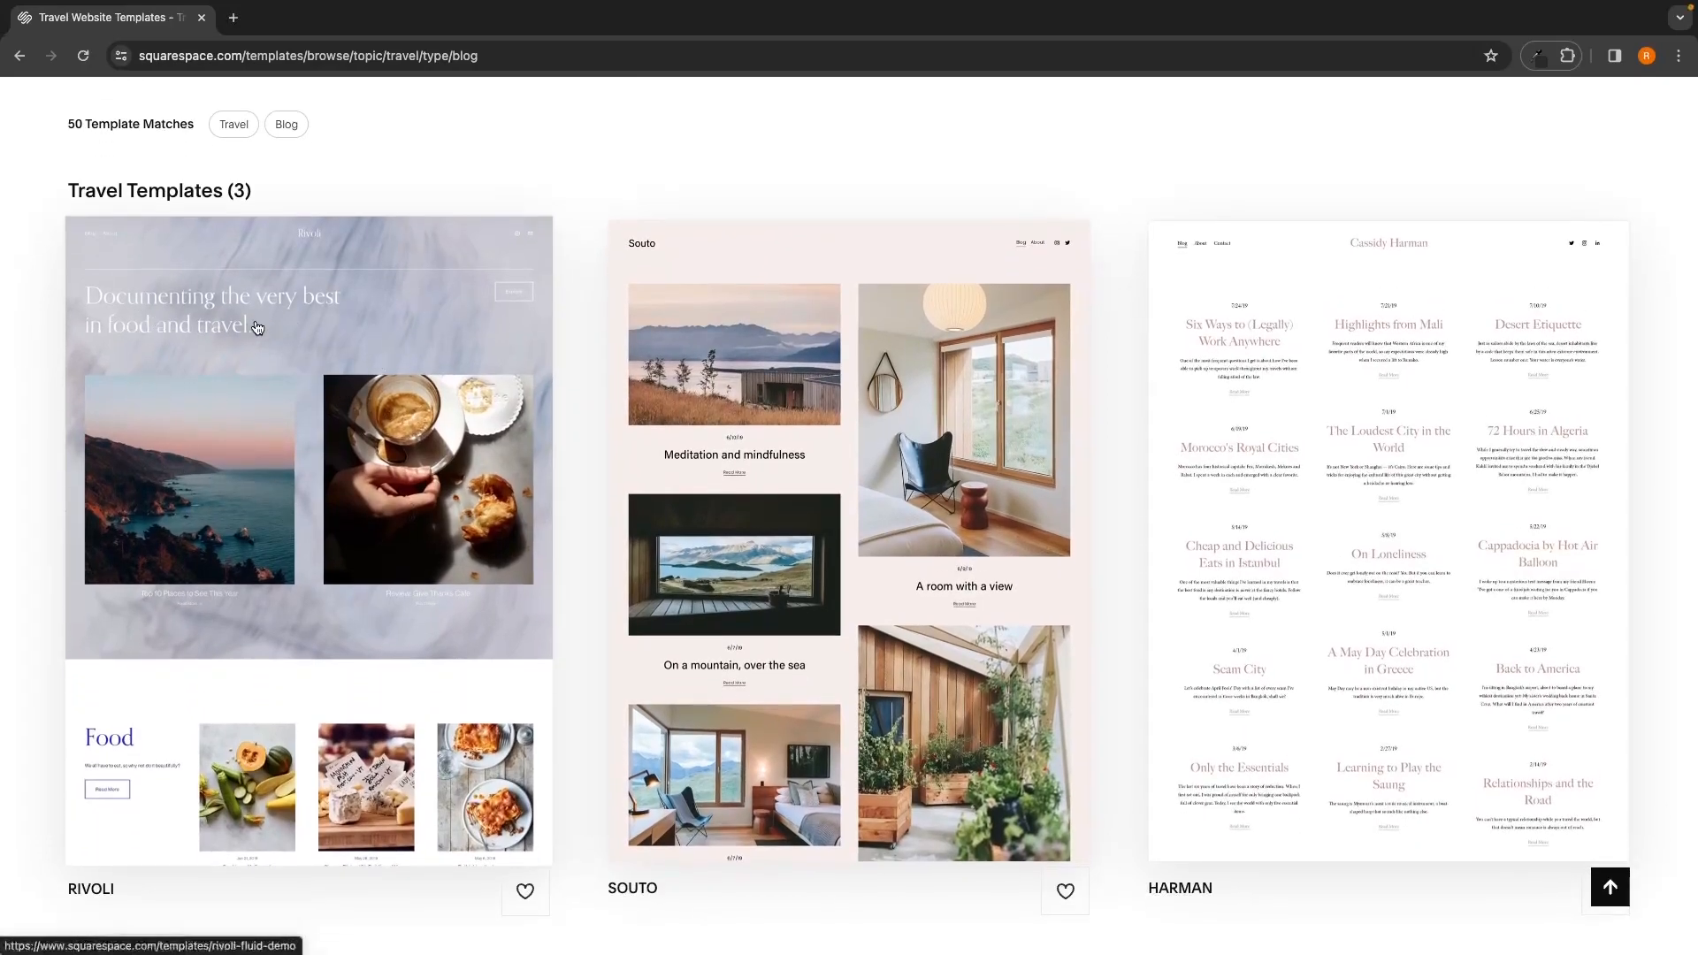
# Step: Open the preview of the Rivoli template and examine the sections of its home page
pyautogui.click(256, 328)
pyautogui.scroll(-5, 519, 383)
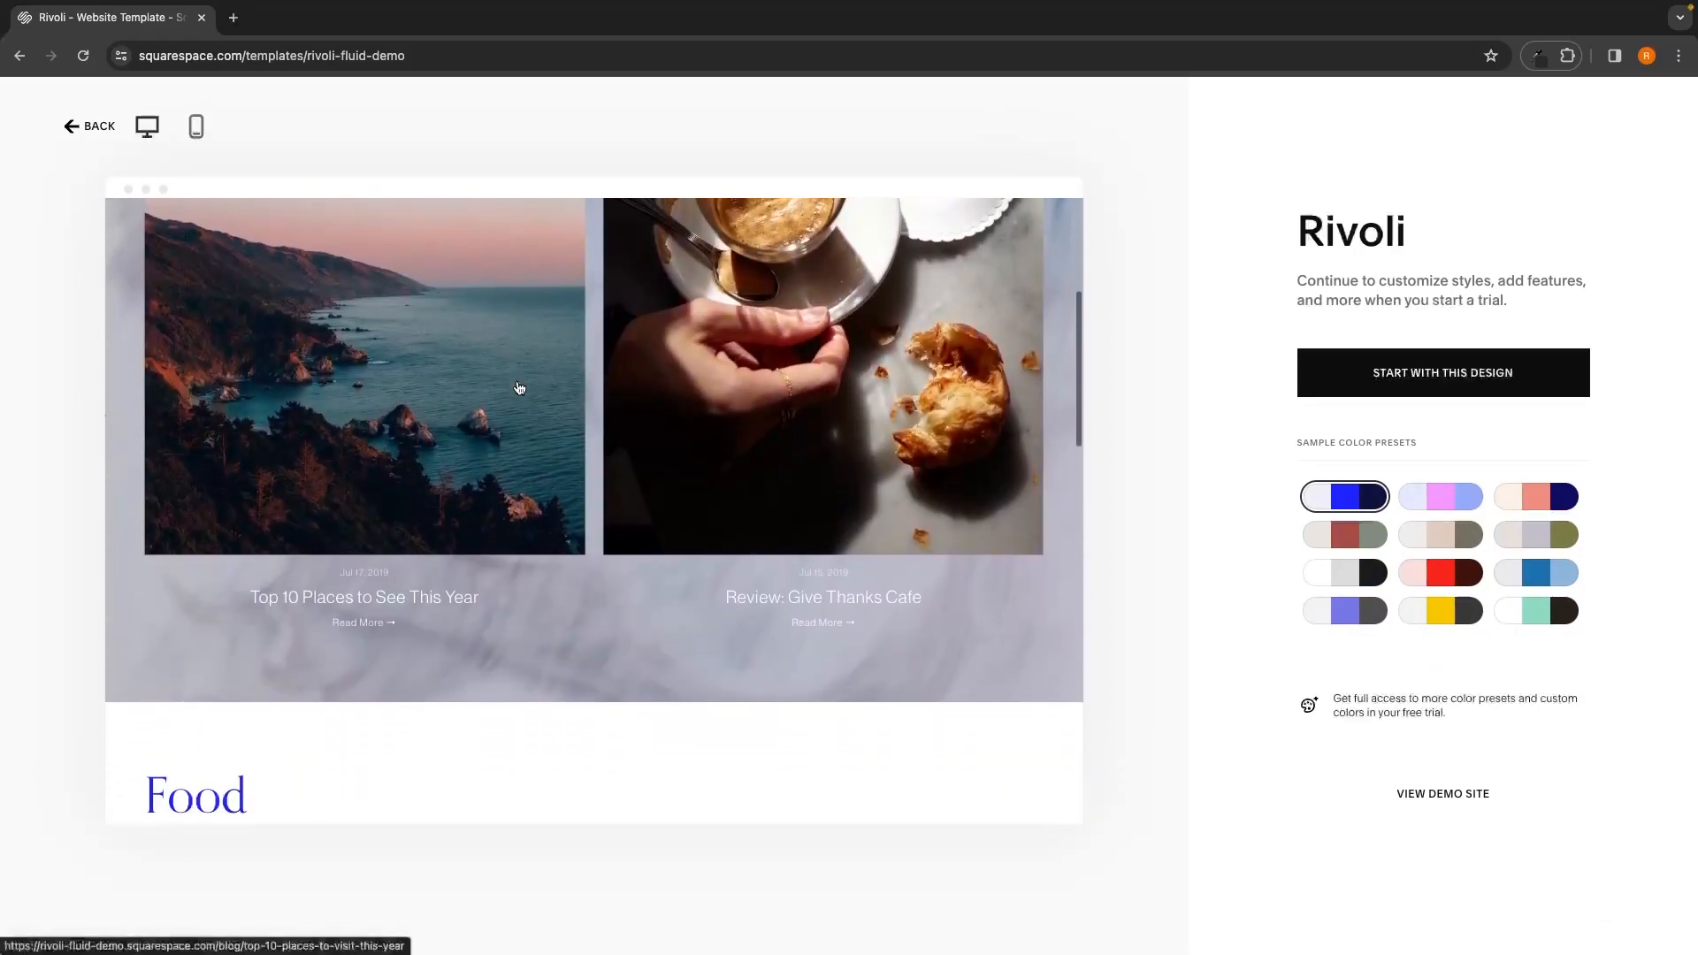
pyautogui.scroll(-8, 519, 387)
pyautogui.scroll(-6, 519, 387)
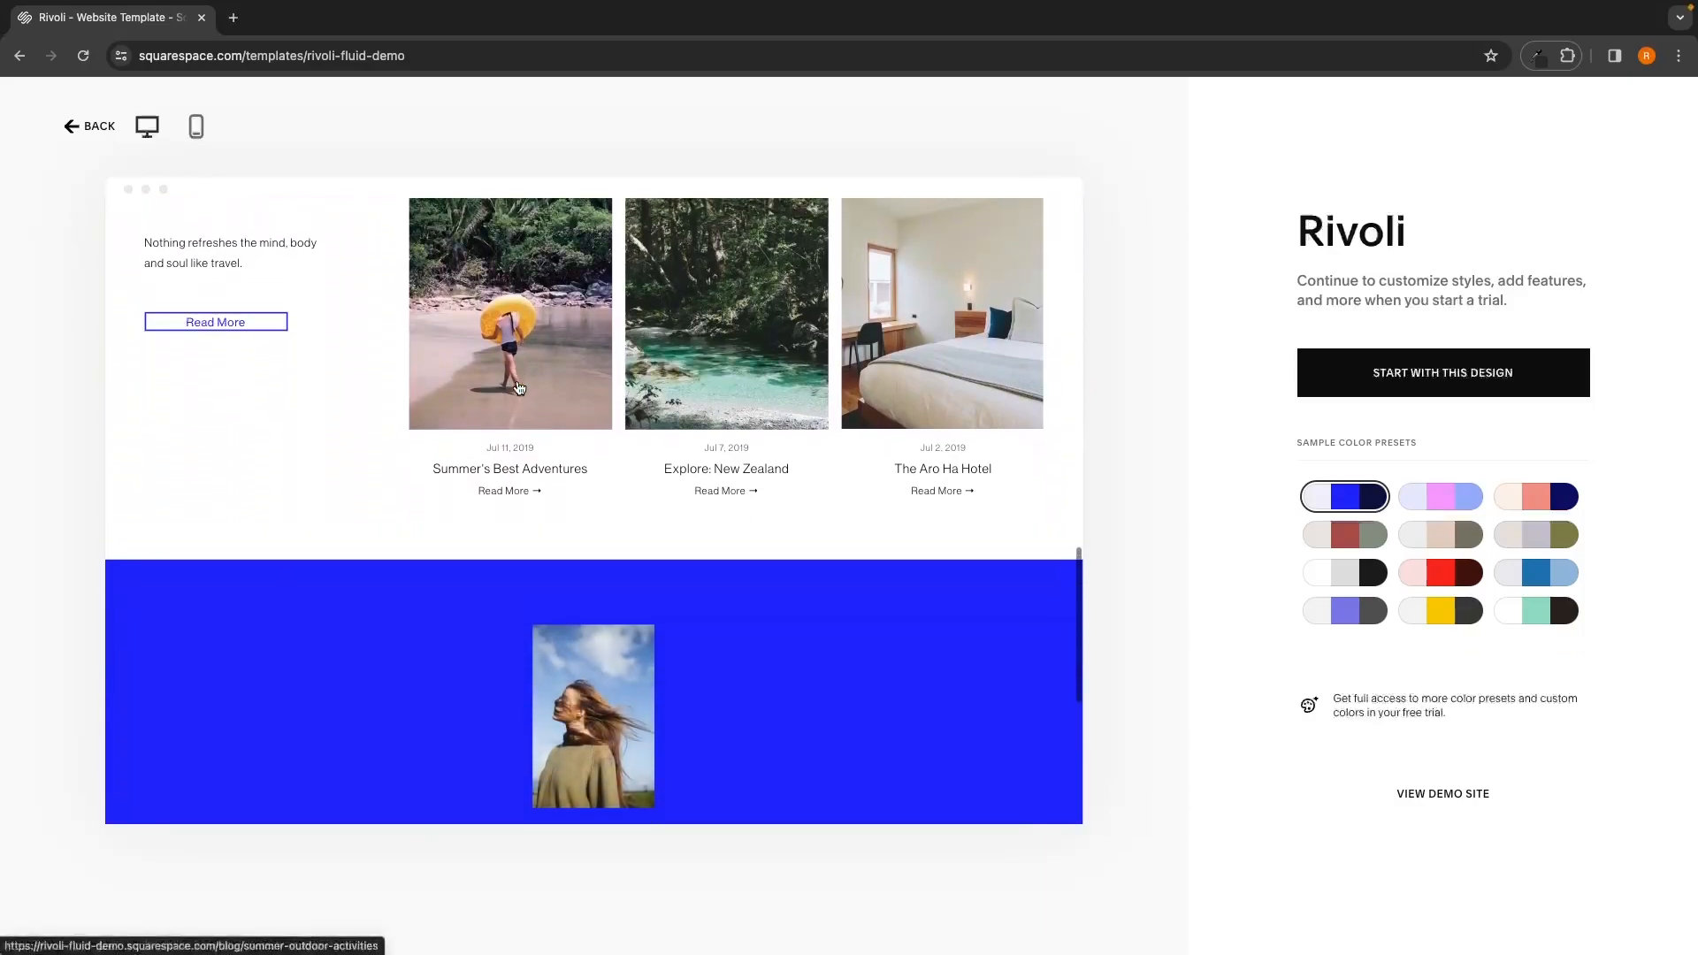
pyautogui.scroll(4, 735, 362)
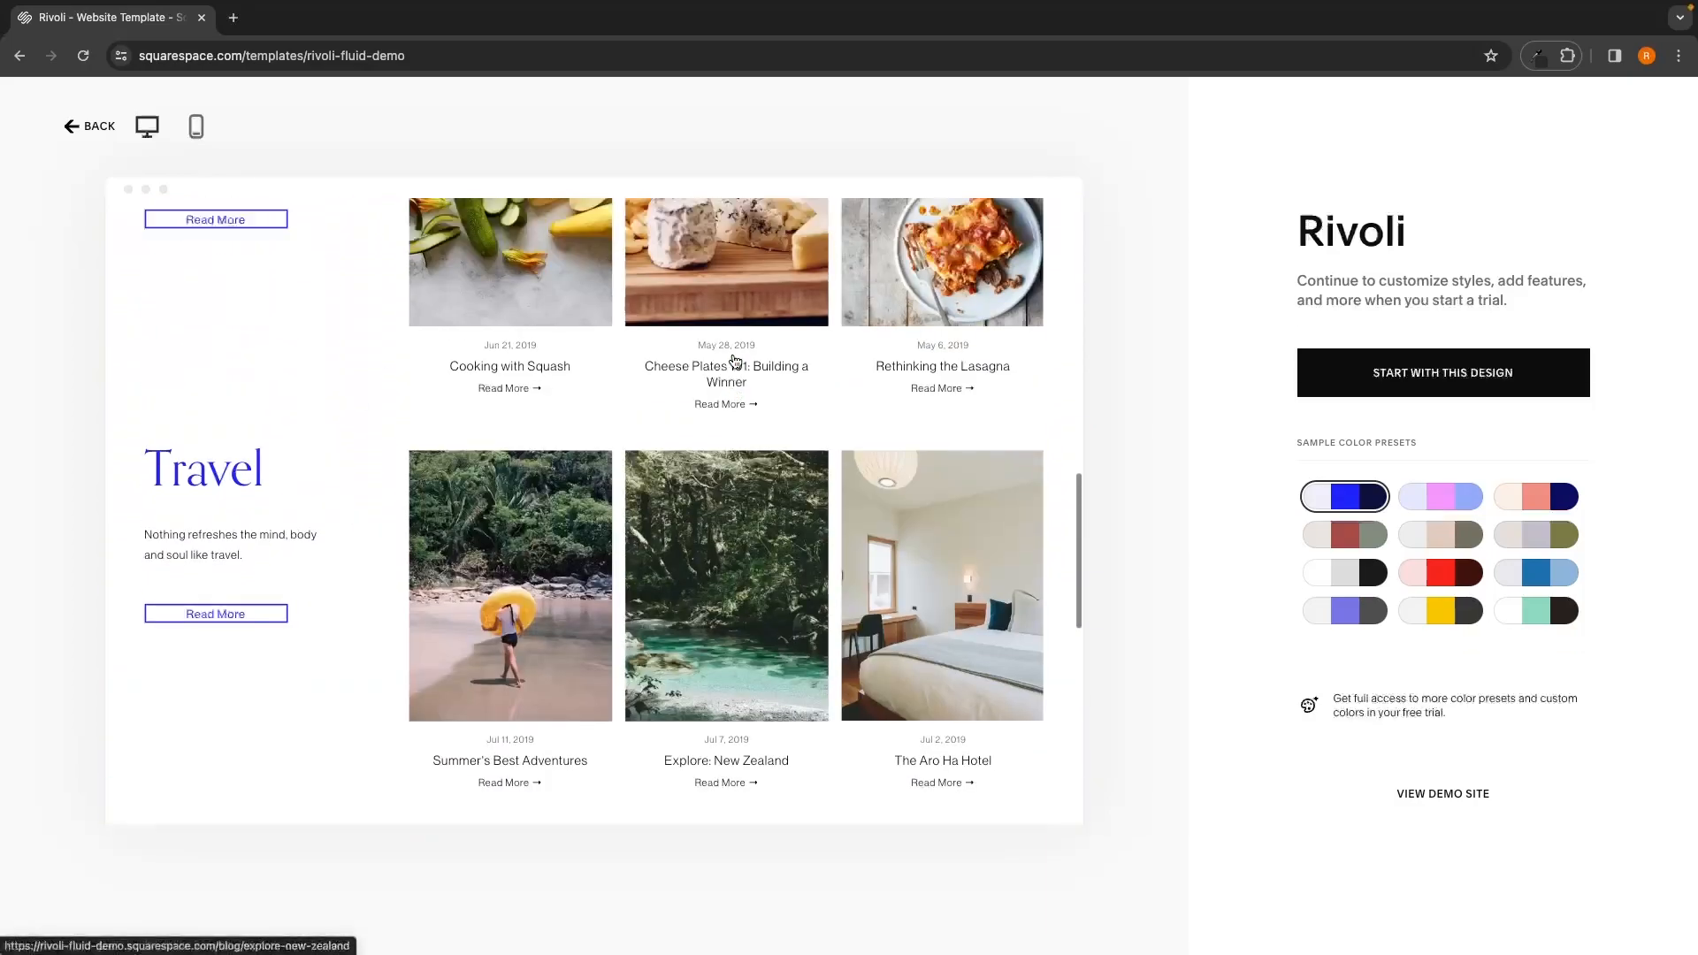
pyautogui.scroll(6, 735, 361)
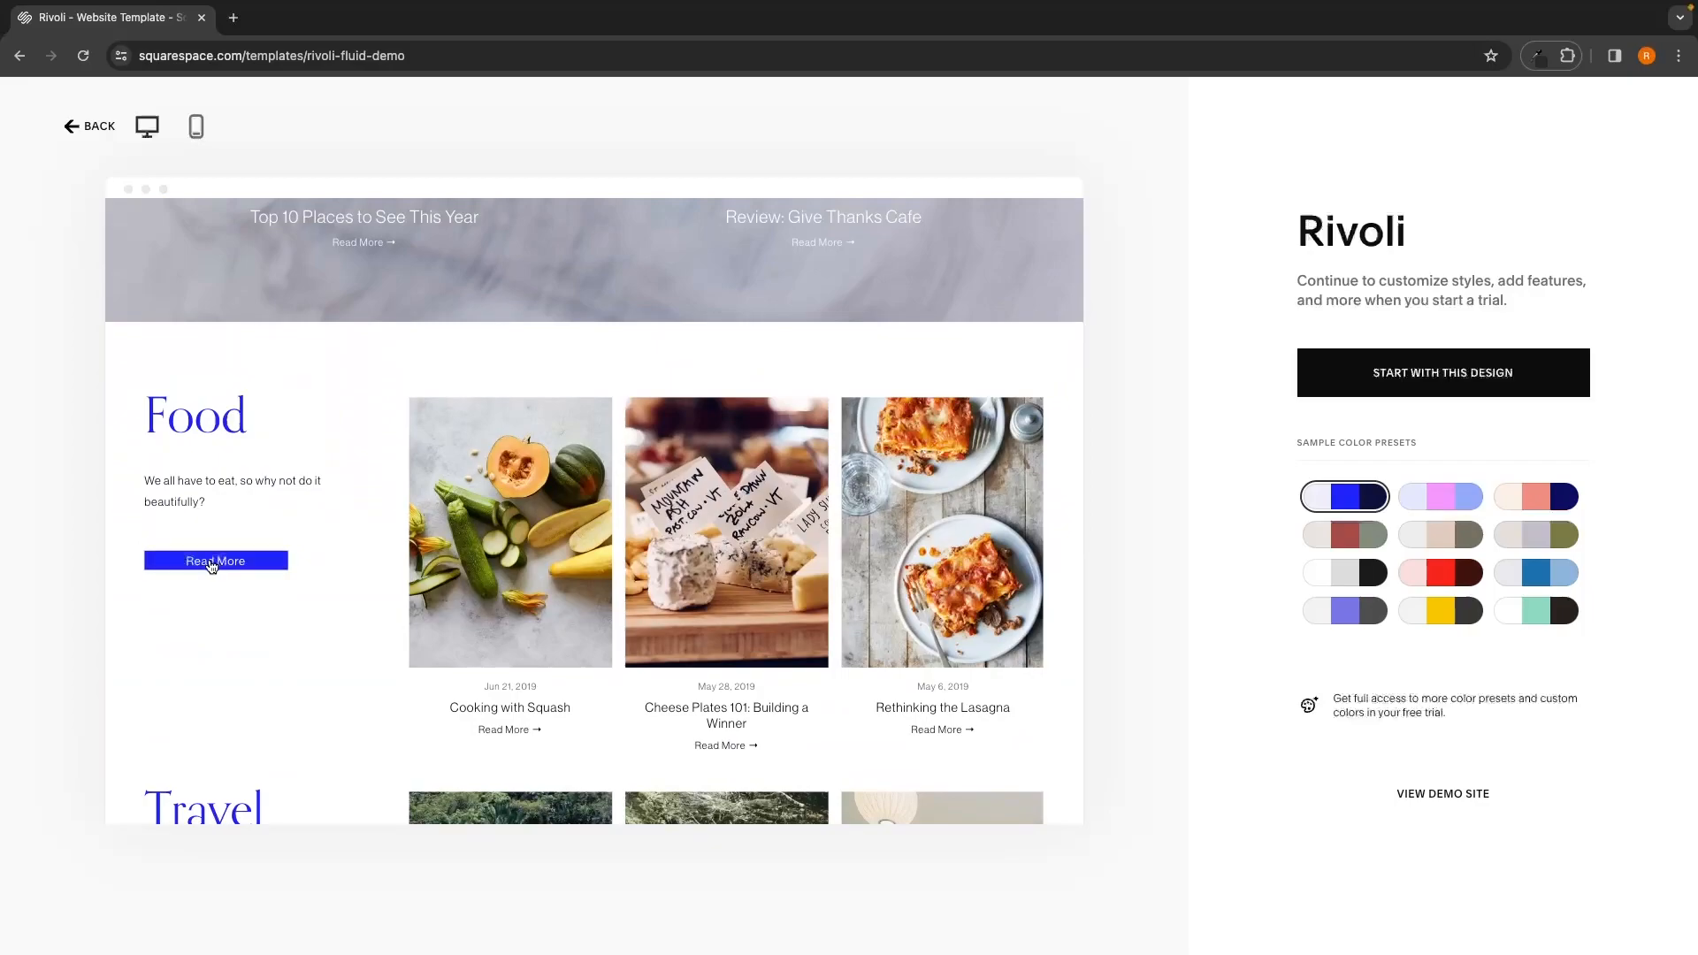
# Step: View the Blog, About and home pages in the Rivoli preview, and return to the travel template list
pyautogui.click(212, 564)
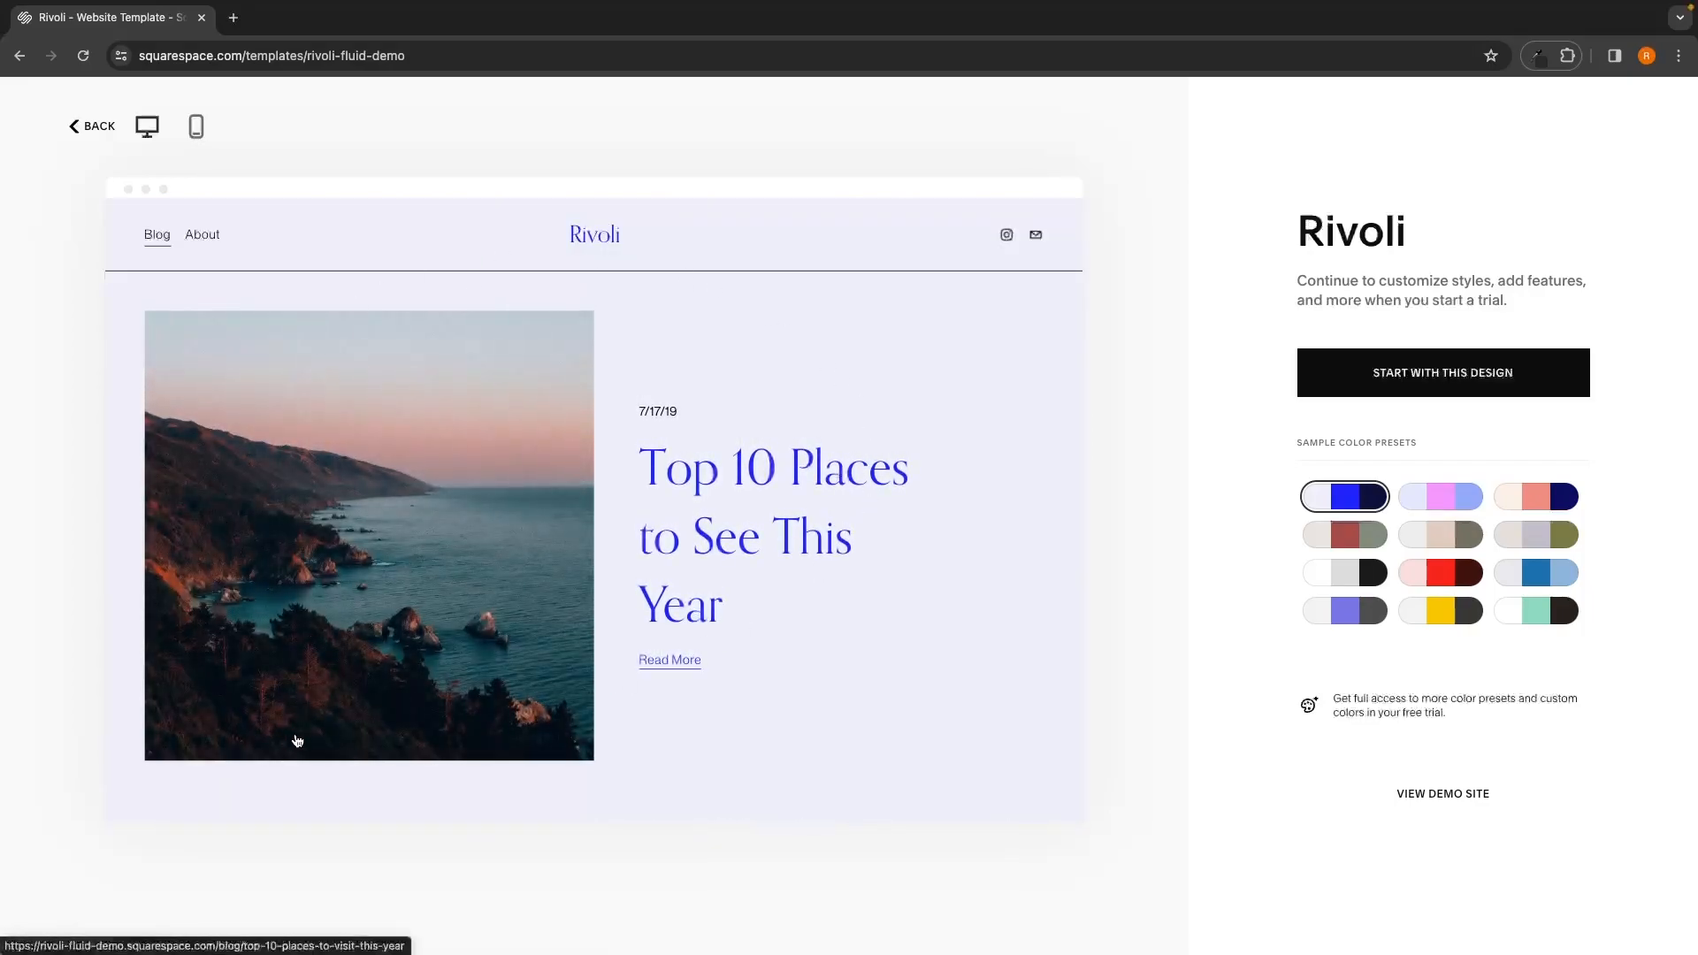
pyautogui.click(204, 235)
pyautogui.click(615, 234)
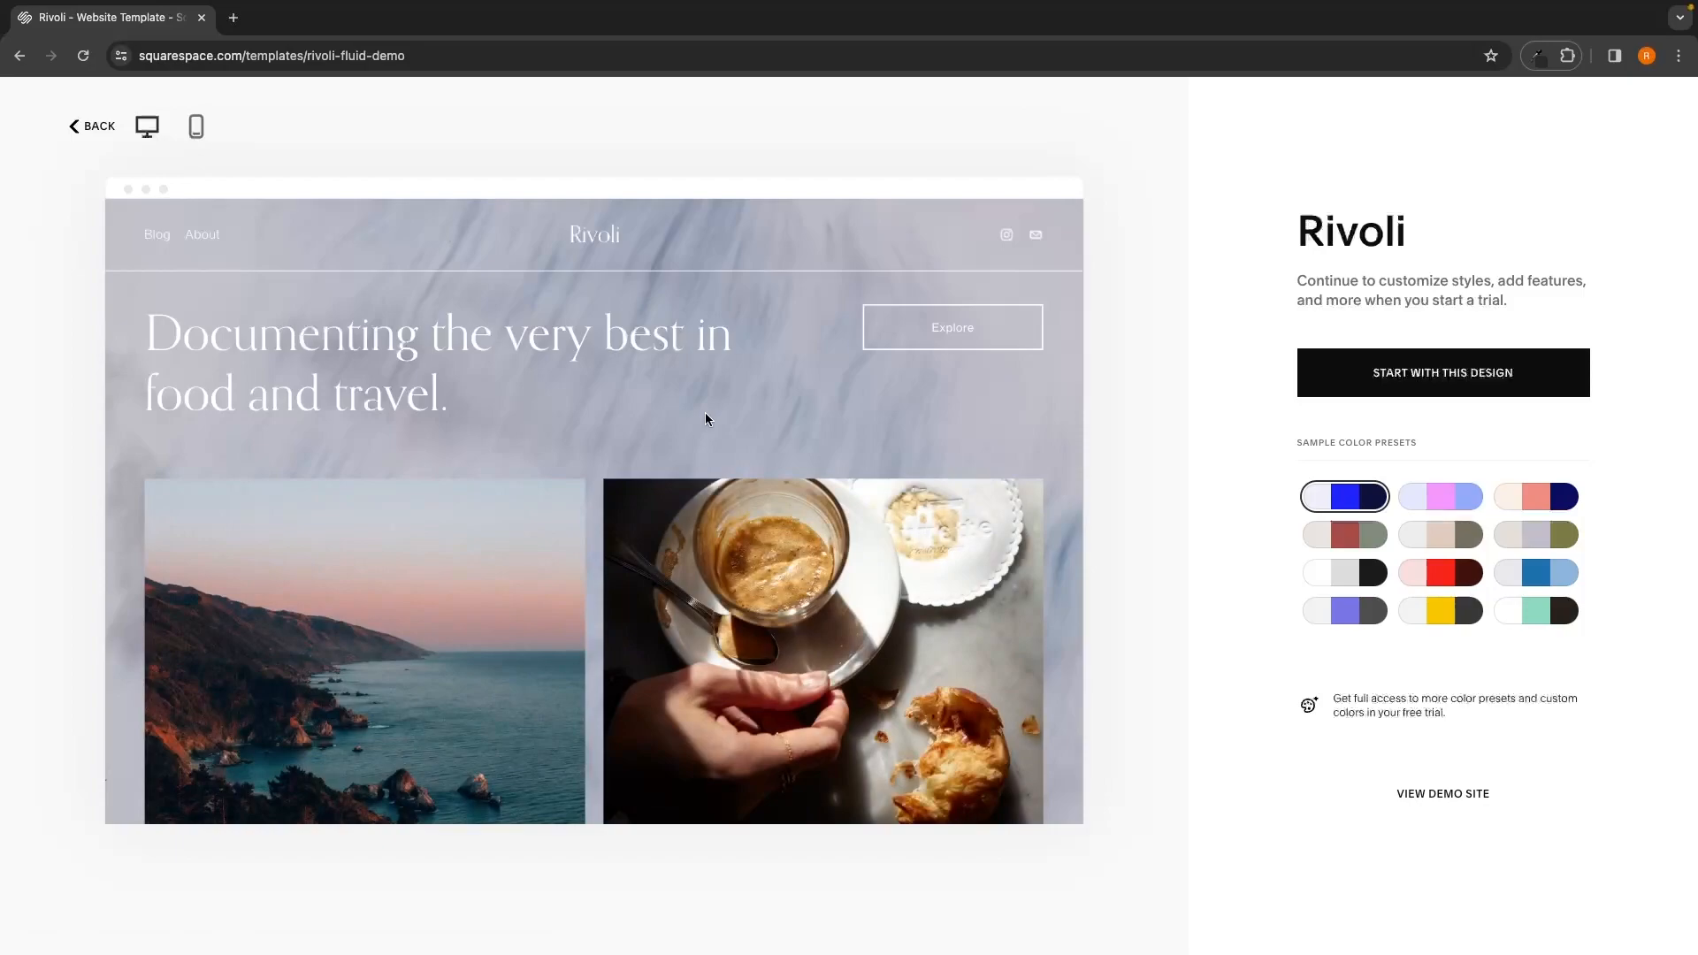
pyautogui.scroll(-5, 783, 454)
pyautogui.scroll(-5, 784, 463)
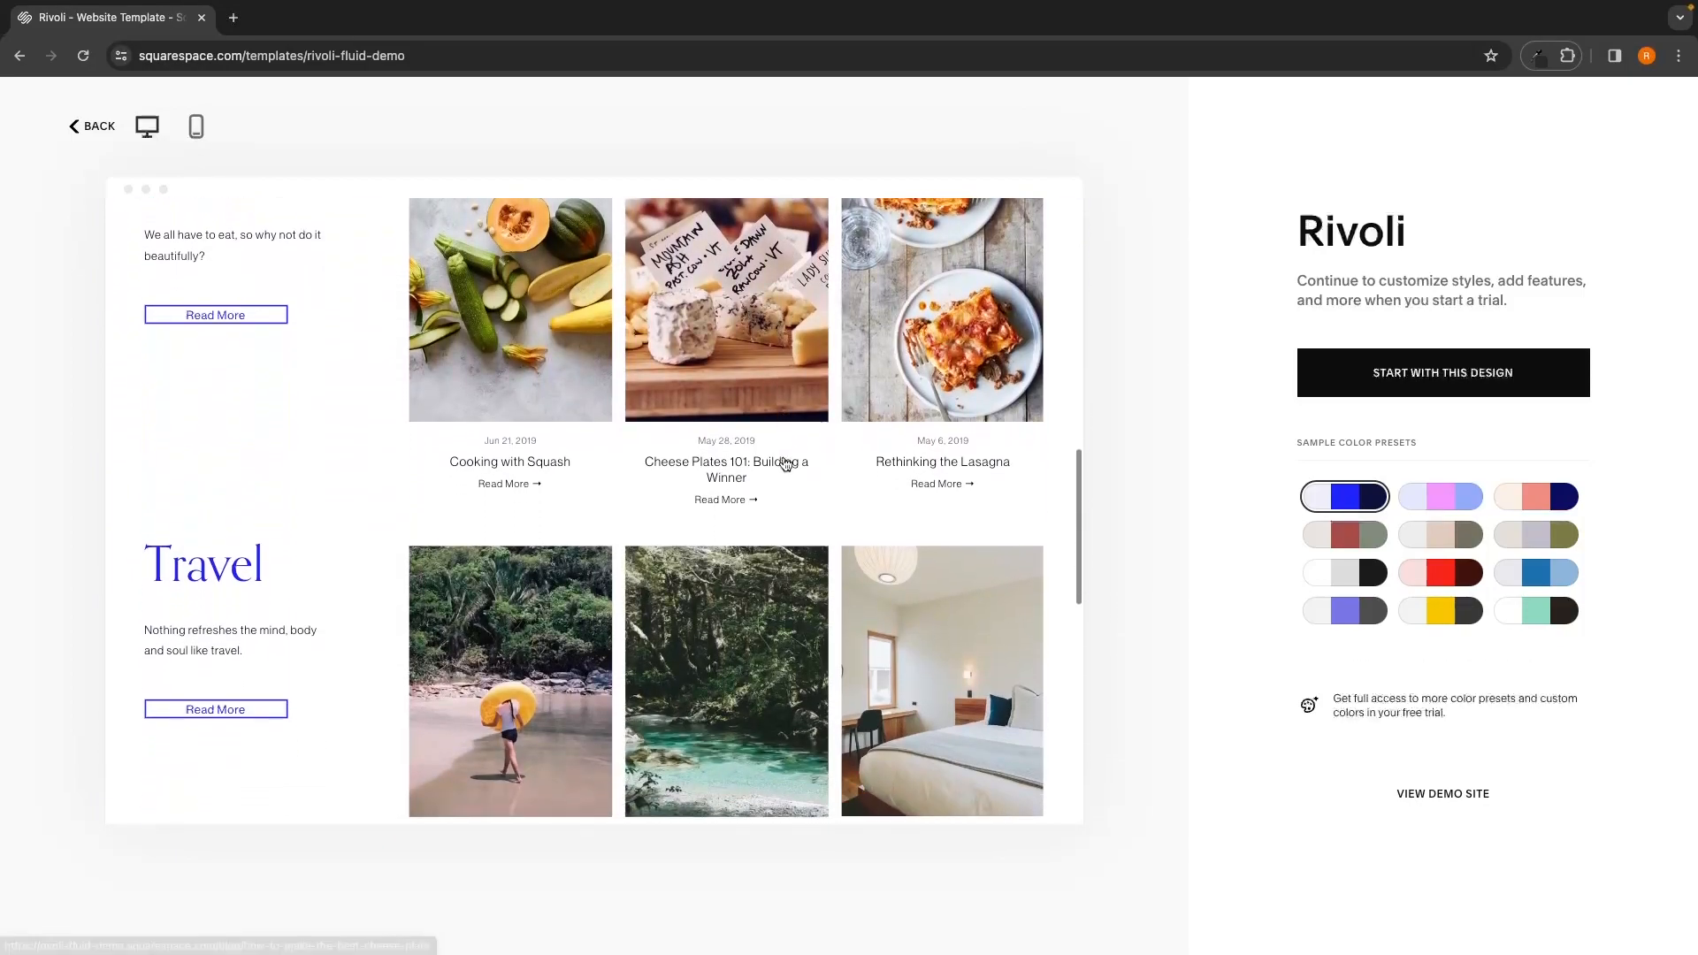
pyautogui.click(97, 128)
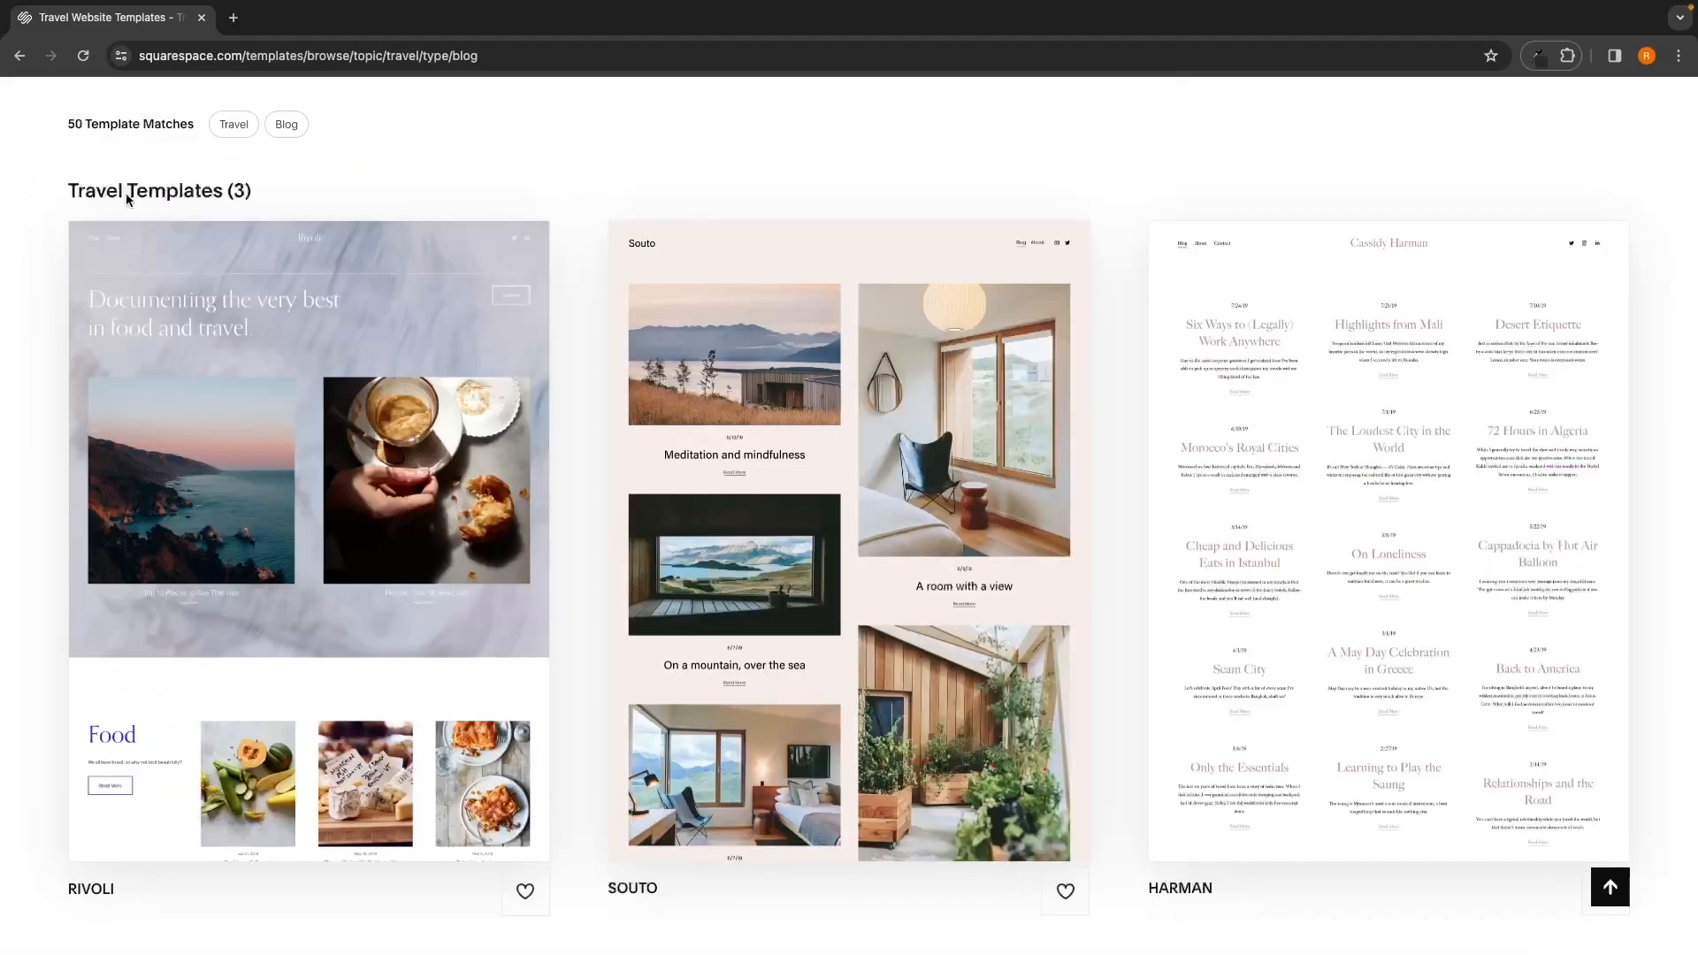
# Step: Reopen the Rivoli template from the Travel blog template results
pyautogui.scroll(3, 584, 453)
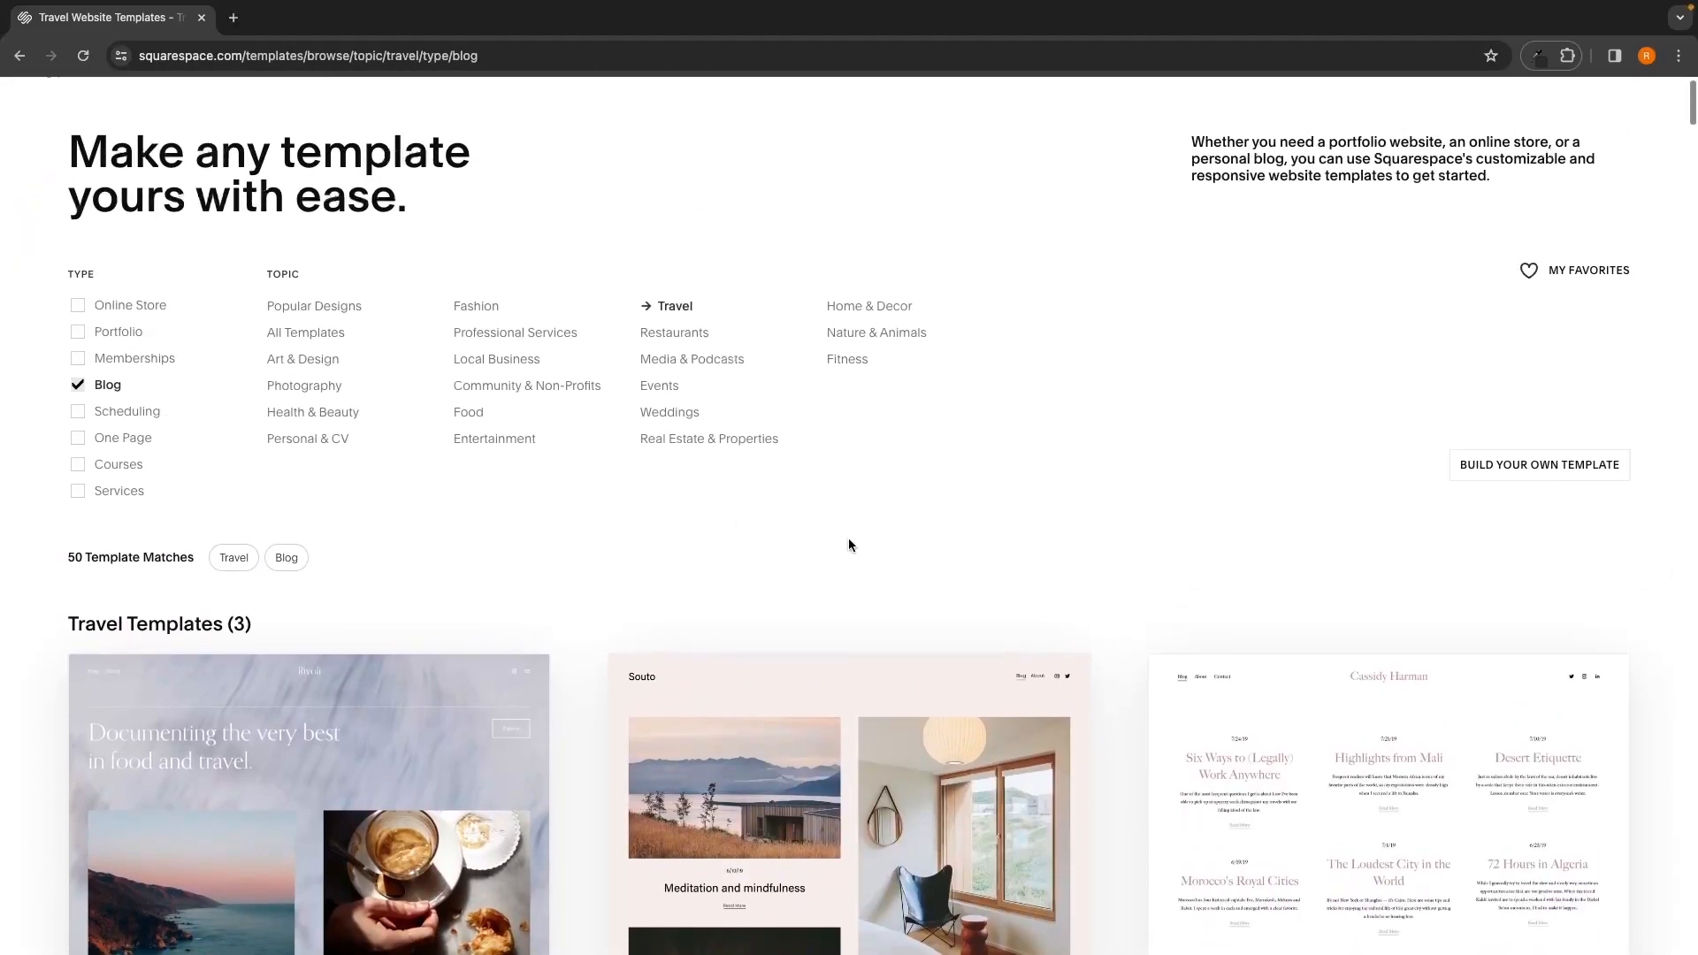
pyautogui.scroll(-3, 904, 550)
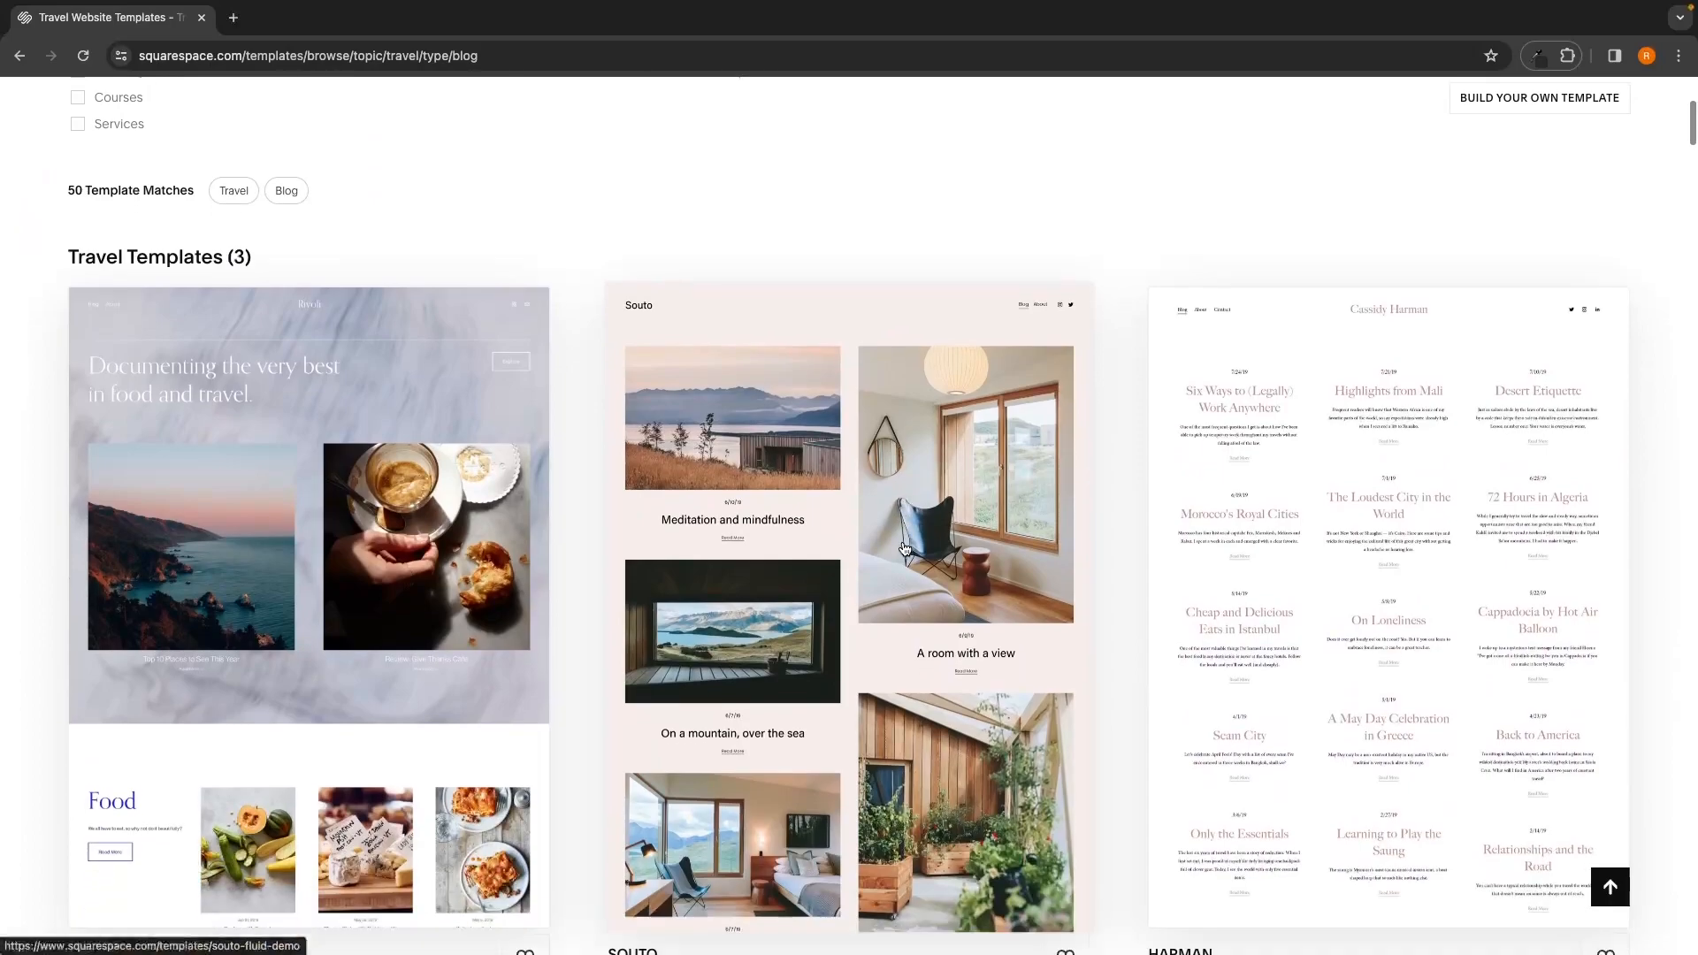
pyautogui.click(327, 534)
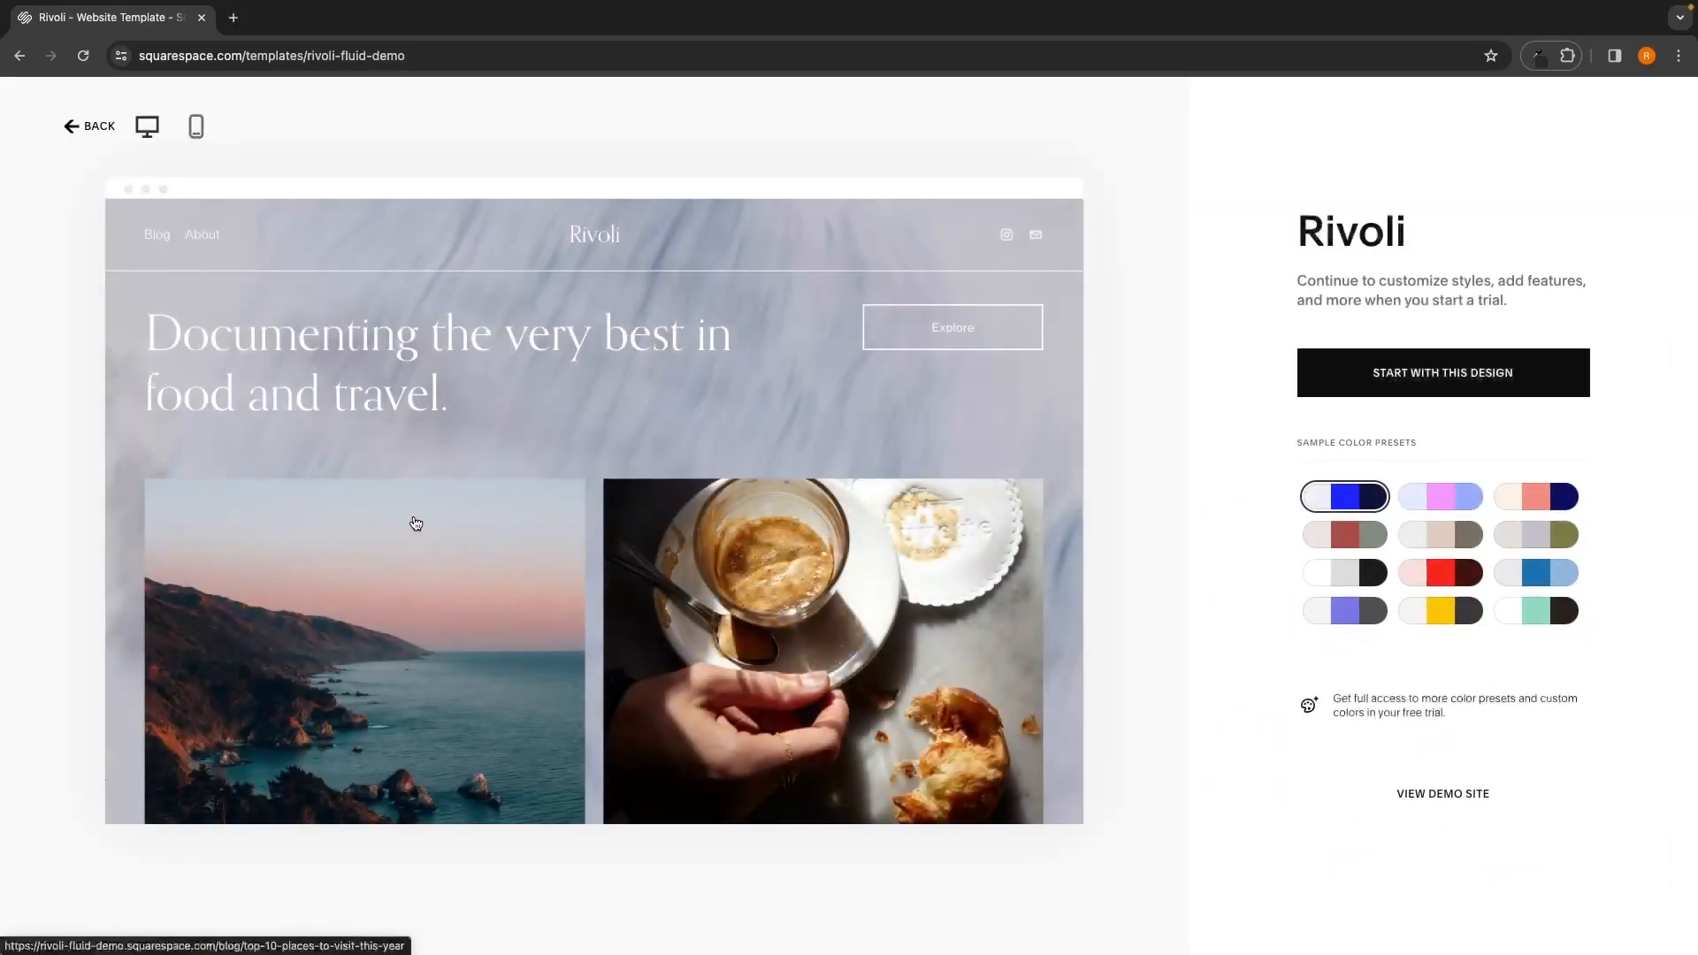
# Step: Review the Rivoli home page through its Food and Travel sections in the mobile preview, and return to the desktop preview
pyautogui.click(194, 135)
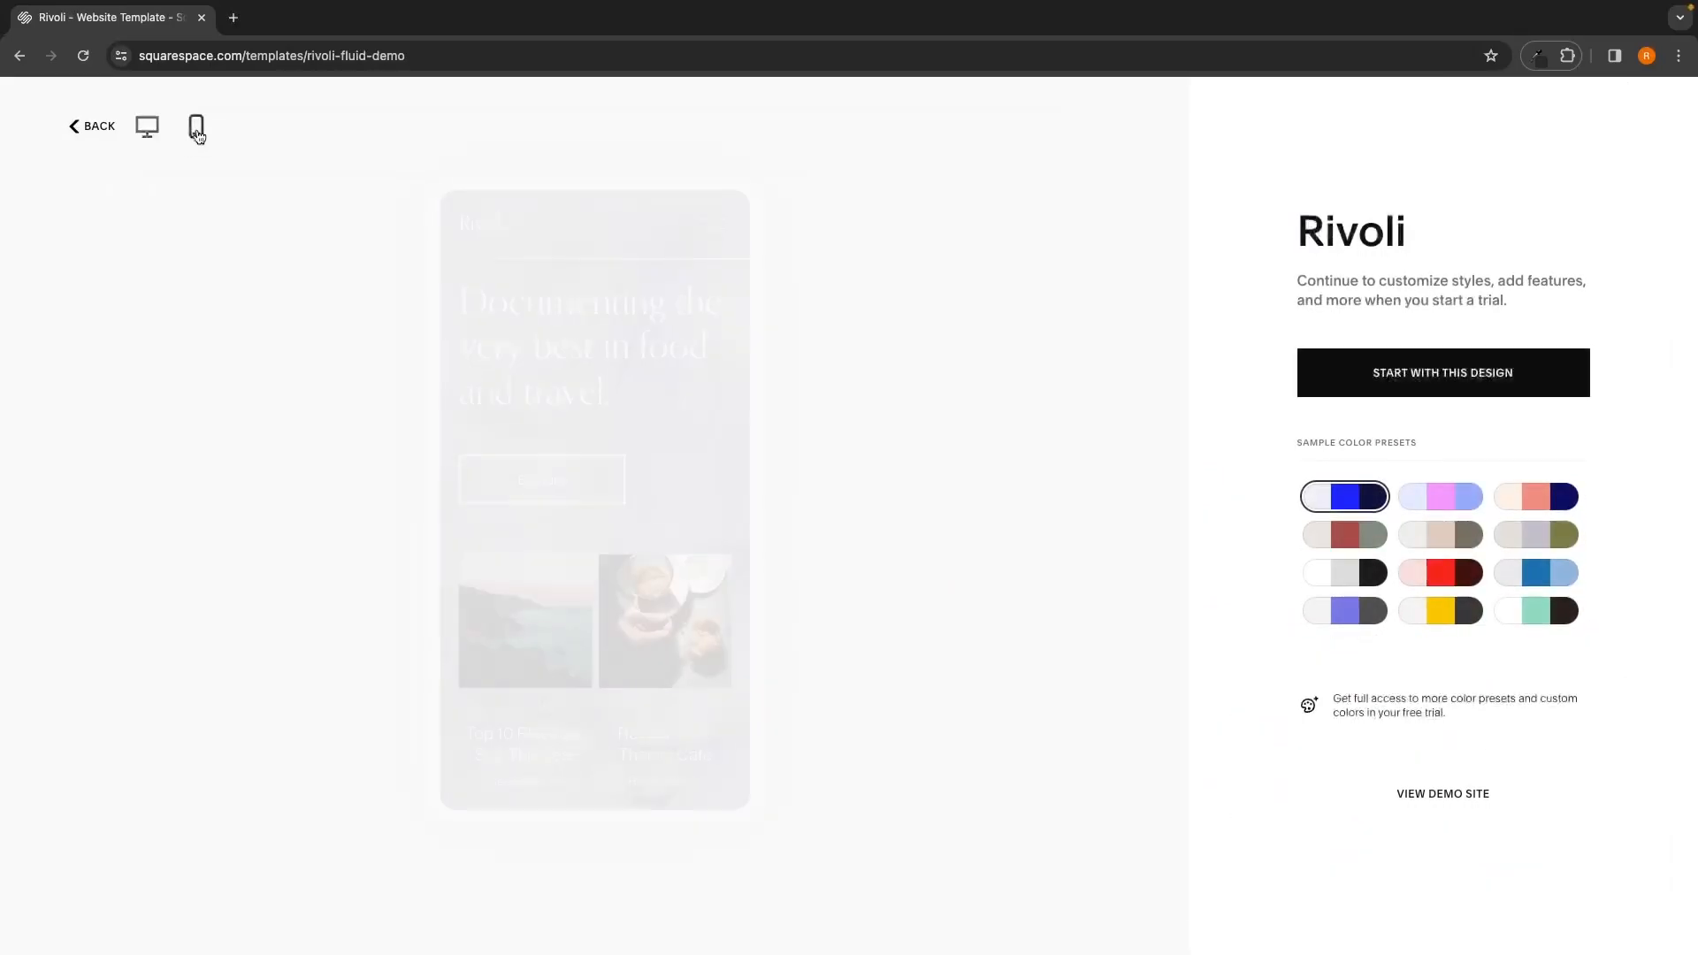
pyautogui.scroll(-10, 612, 346)
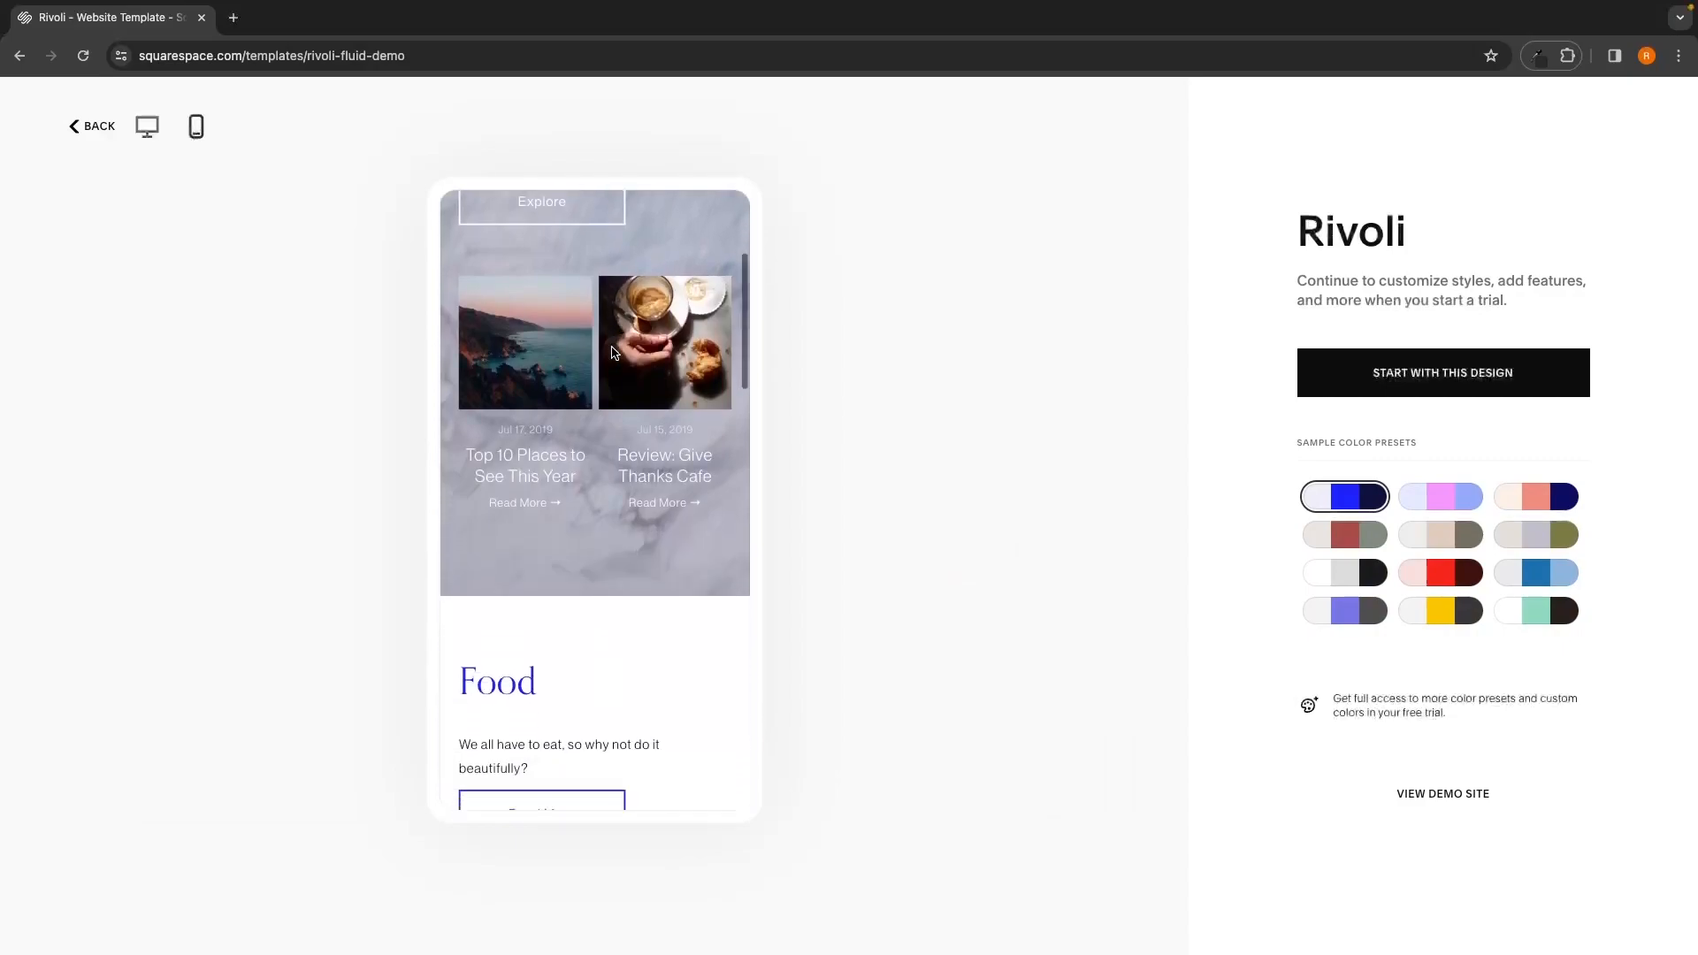
pyautogui.scroll(-5, 612, 349)
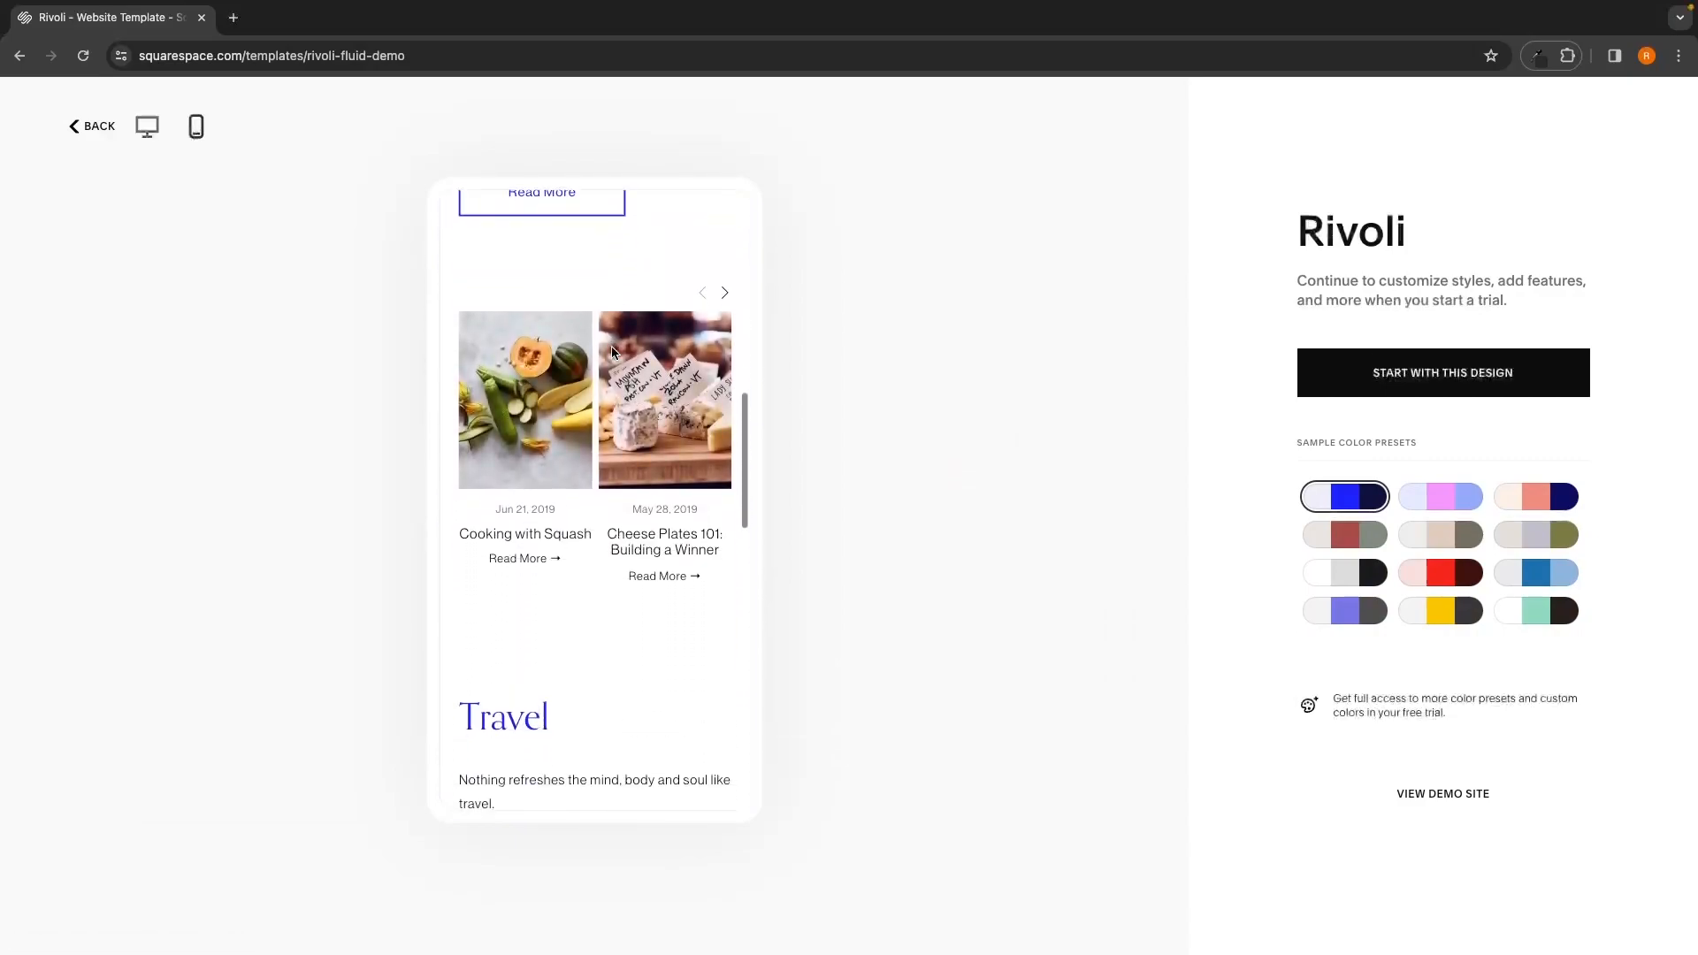
pyautogui.scroll(-10, 614, 354)
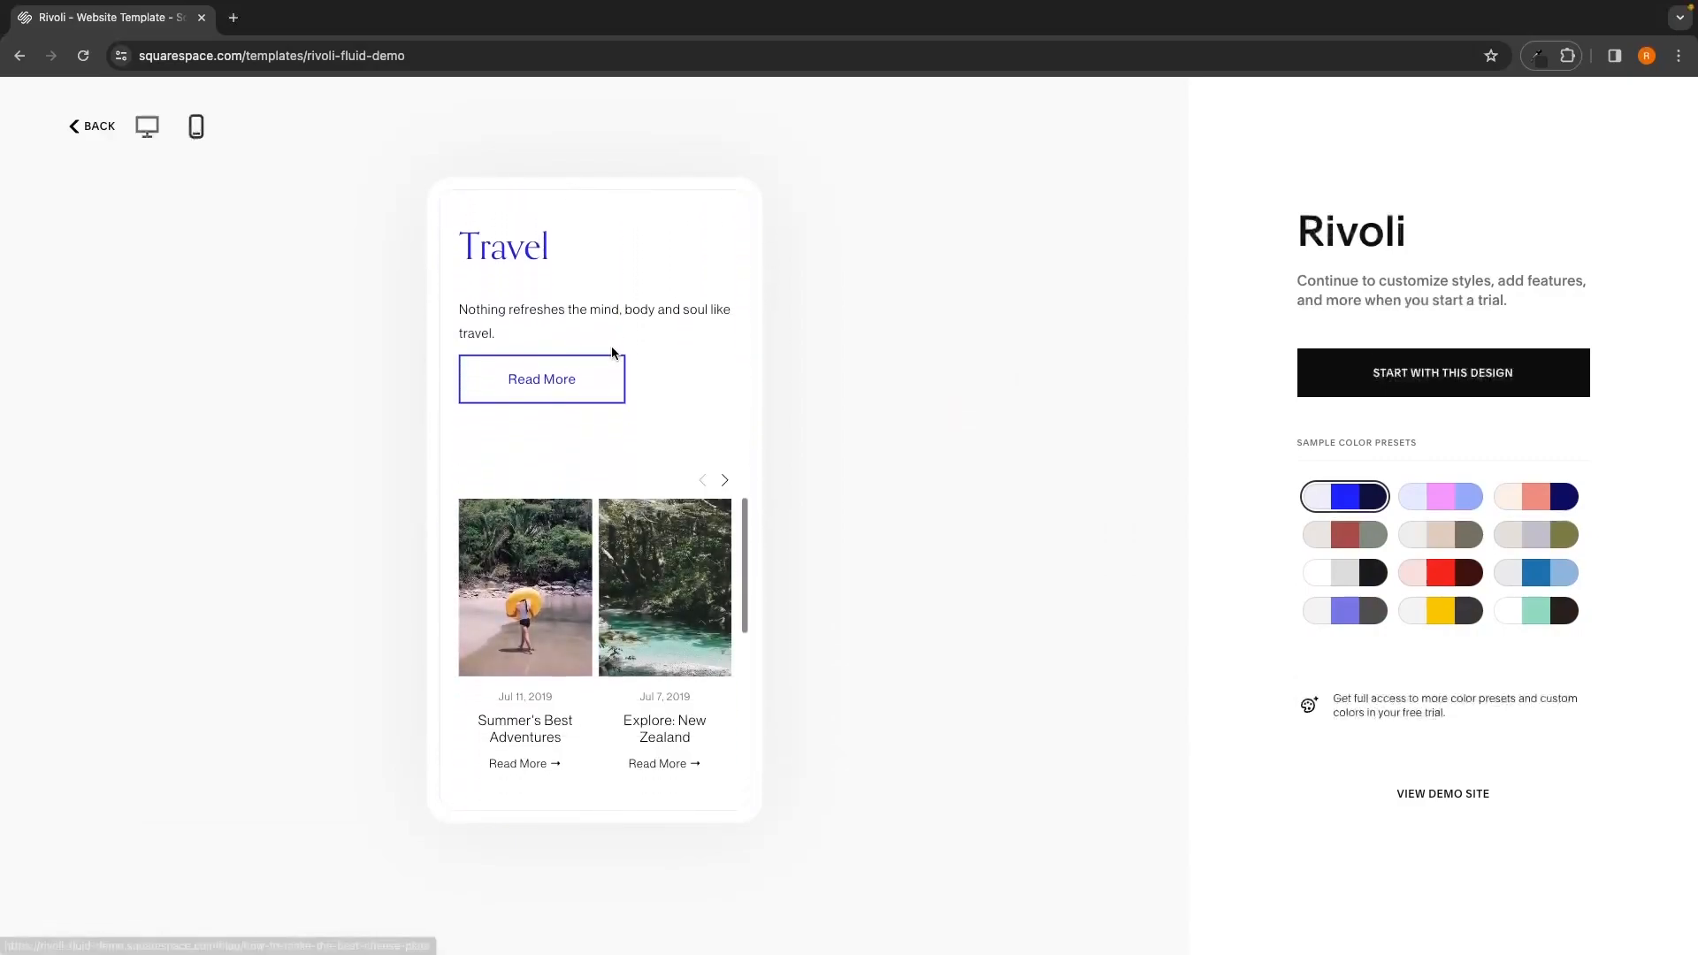
pyautogui.scroll(2, 612, 346)
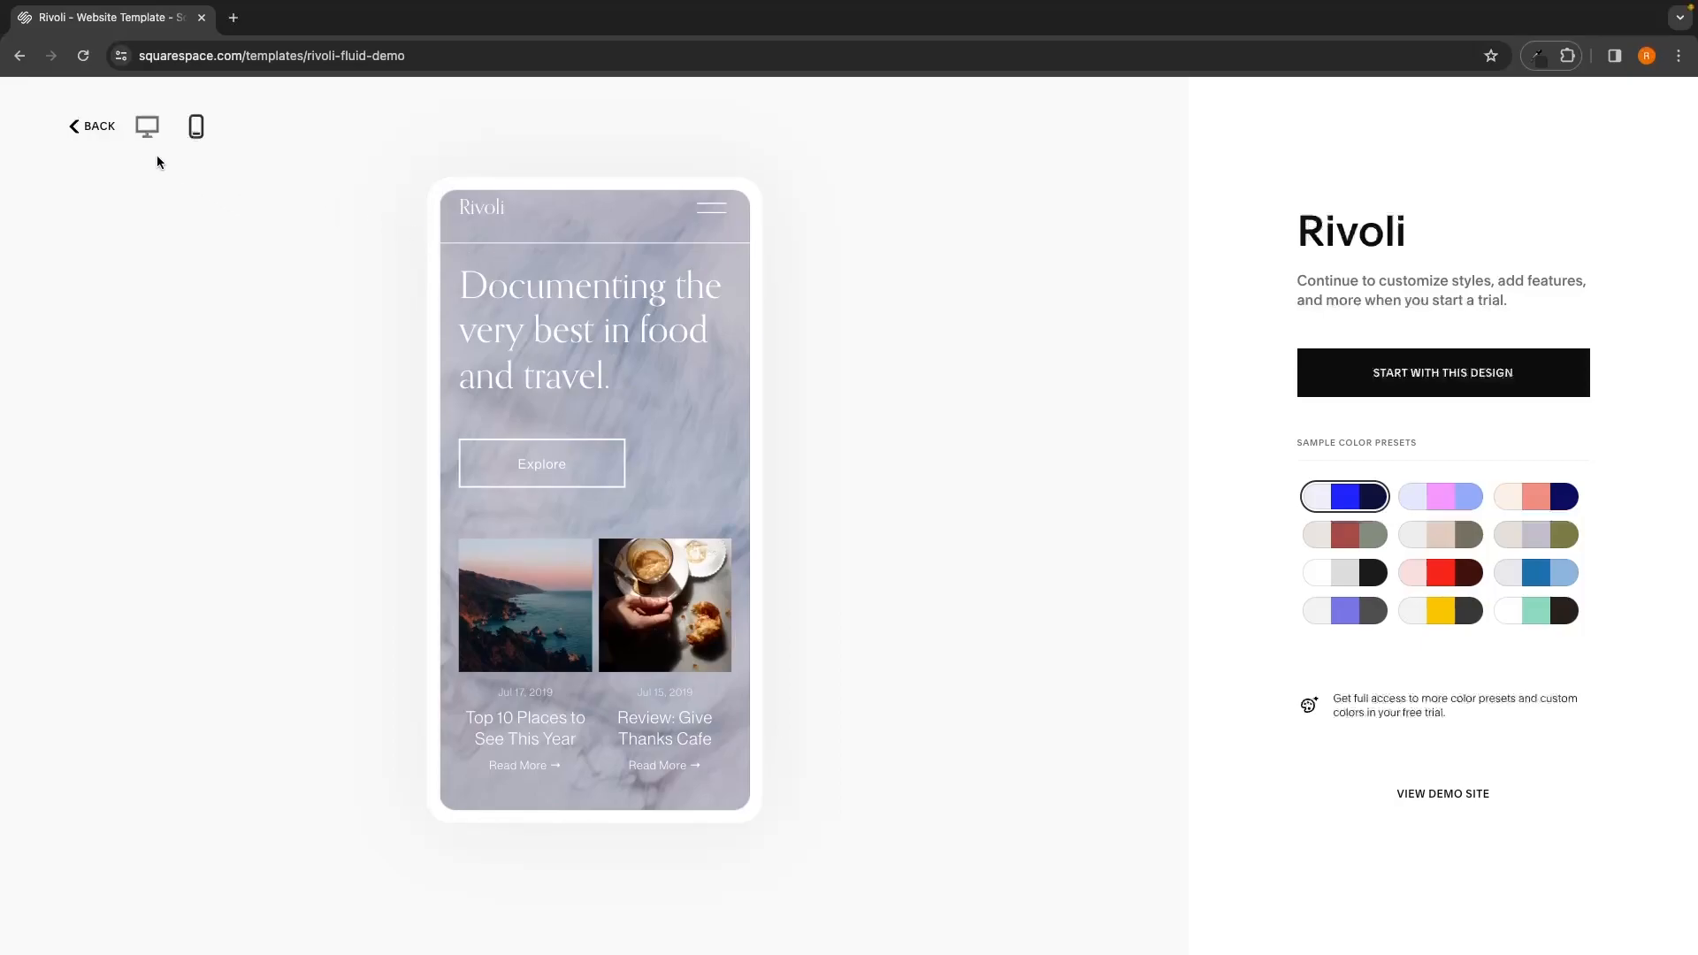
pyautogui.click(148, 131)
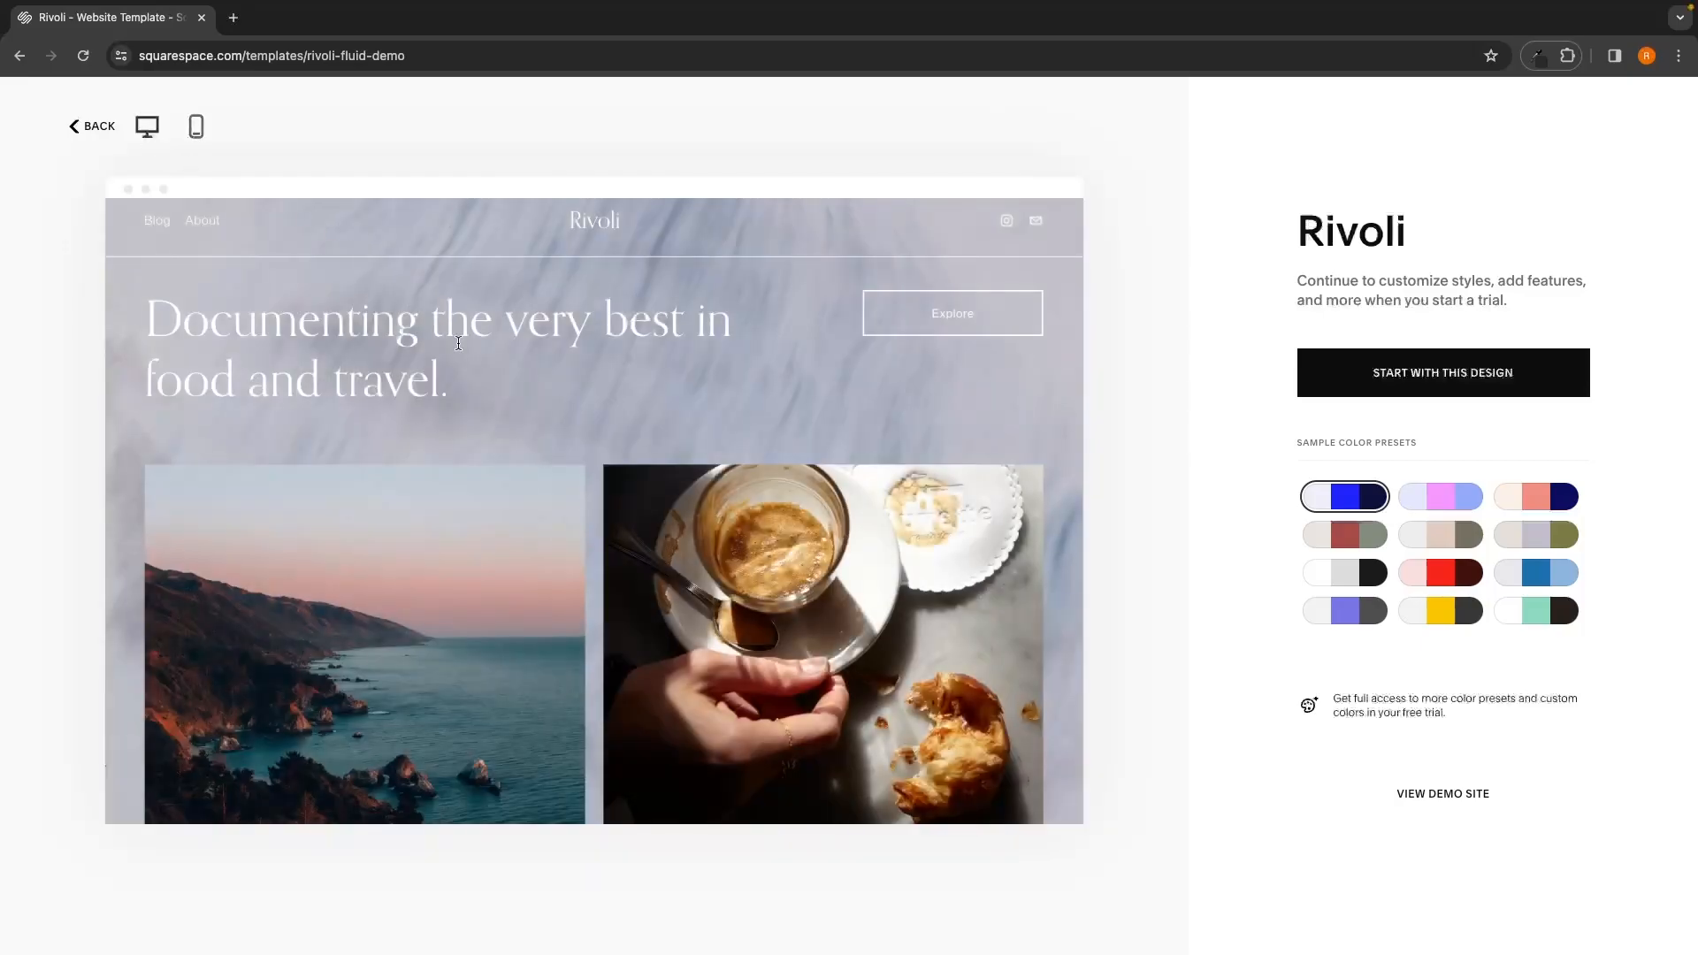
# Step: Check the header area of the Rivoli home page once more in mobile view, and restore the desktop view
pyautogui.click(196, 126)
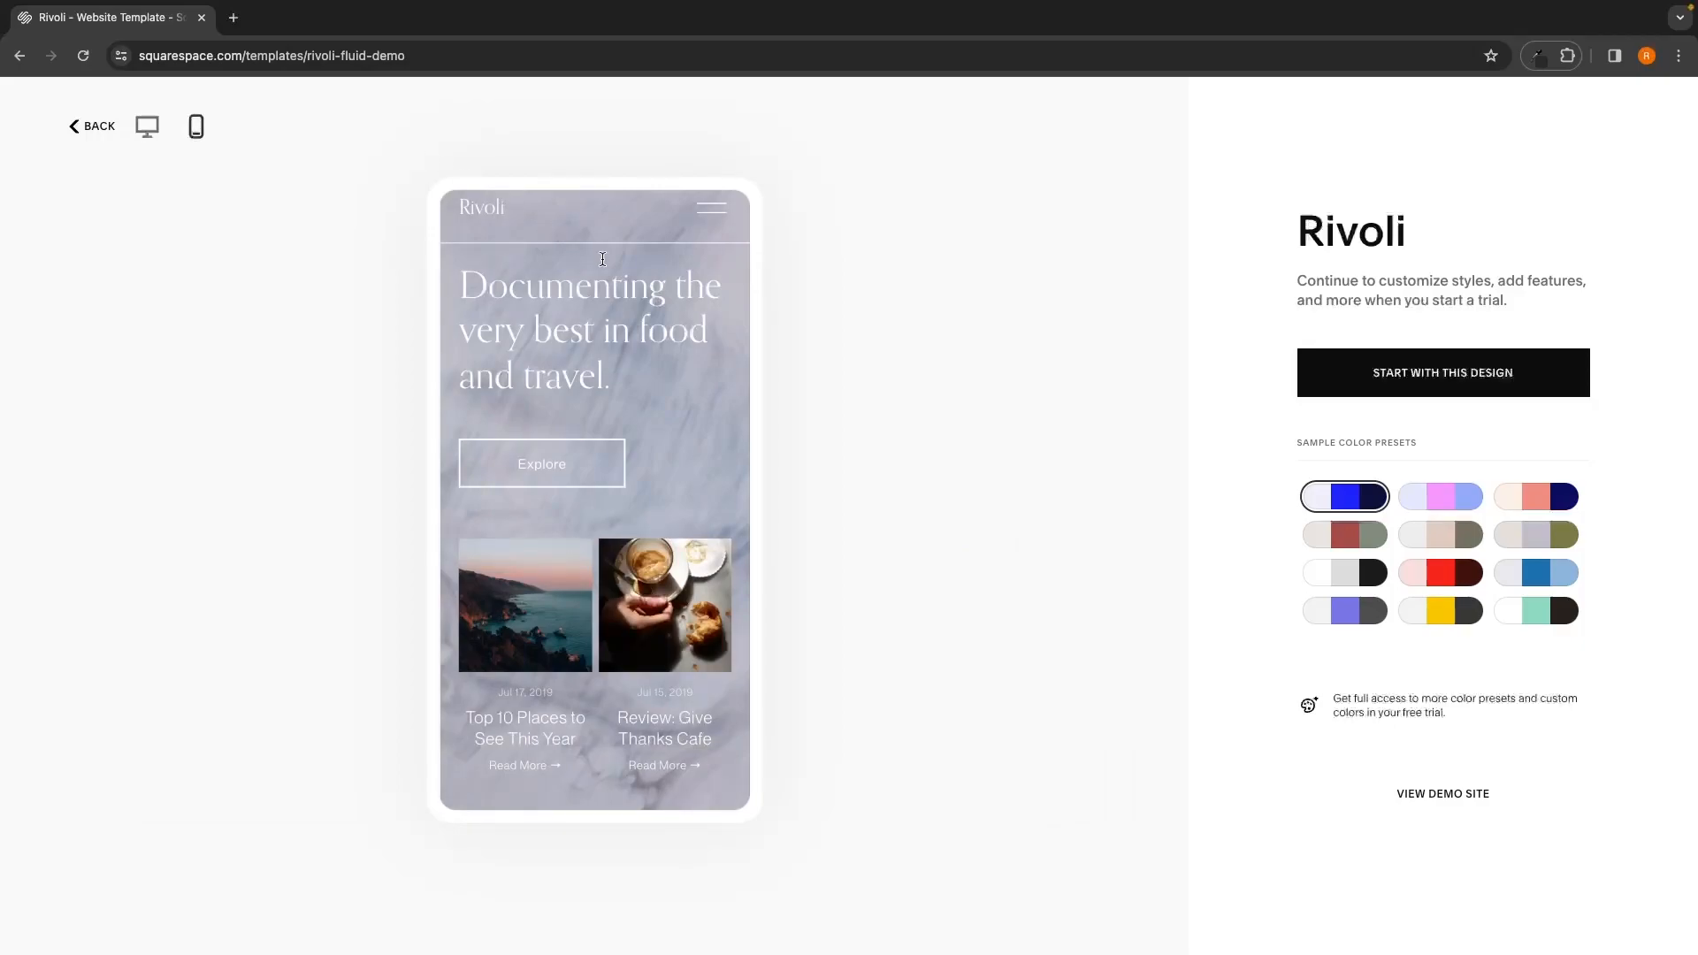
pyautogui.scroll(1, 630, 273)
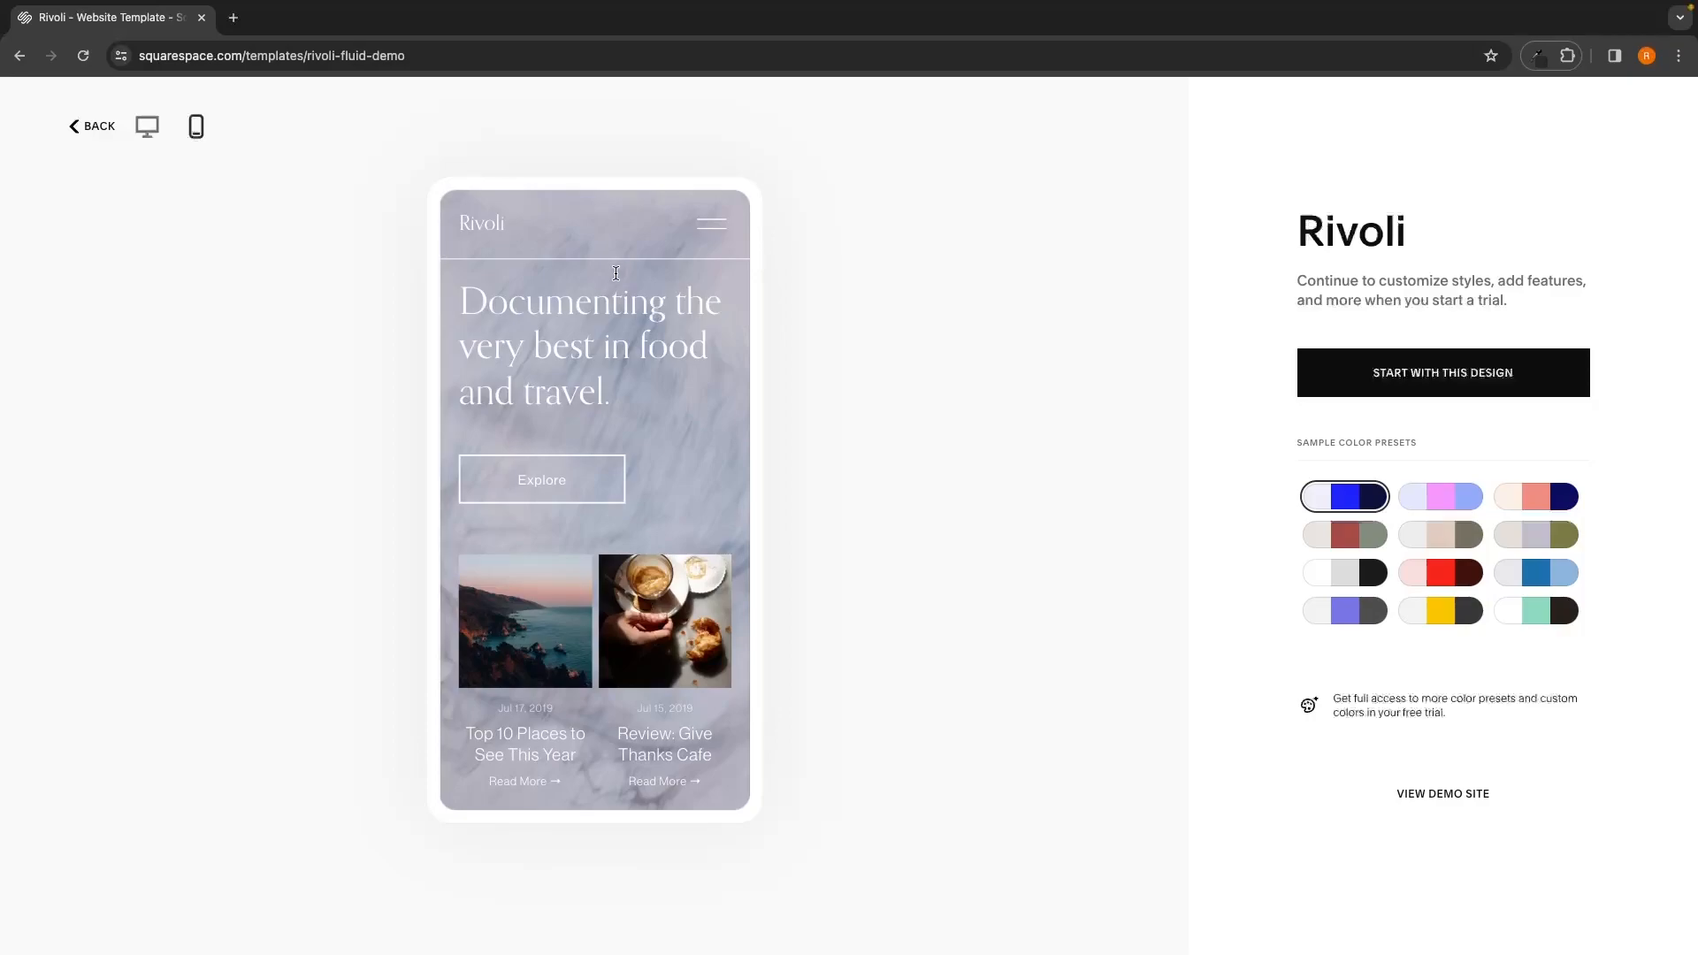
pyautogui.scroll(-5, 593, 265)
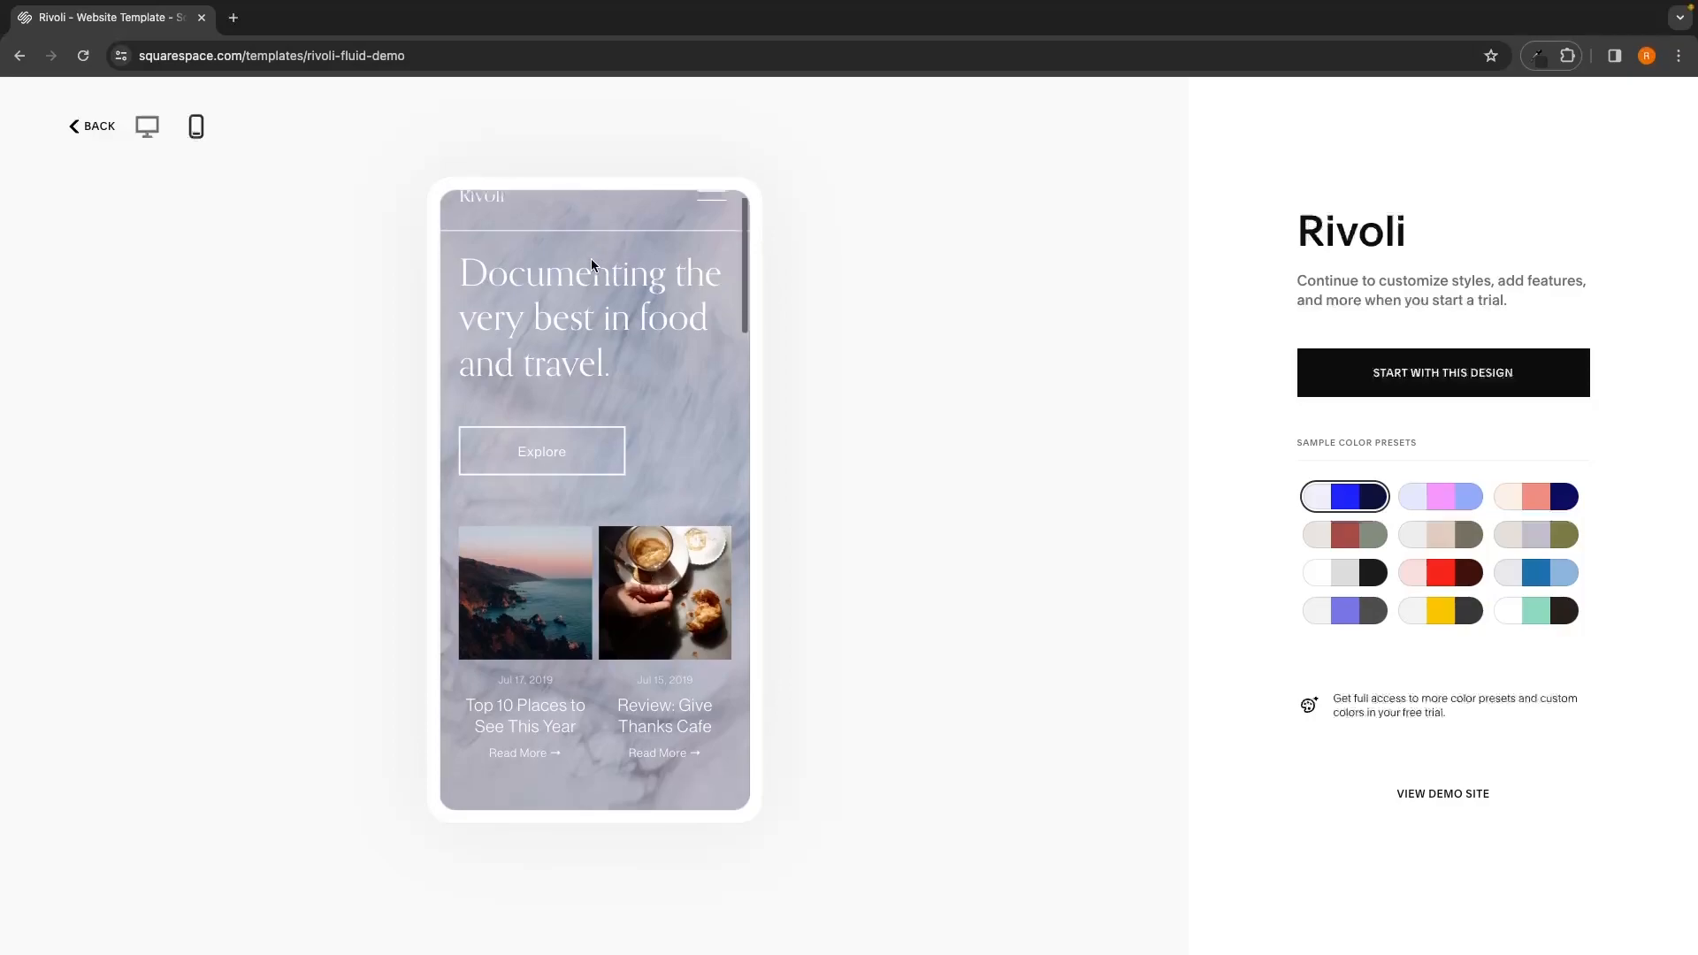
pyautogui.scroll(4, 592, 259)
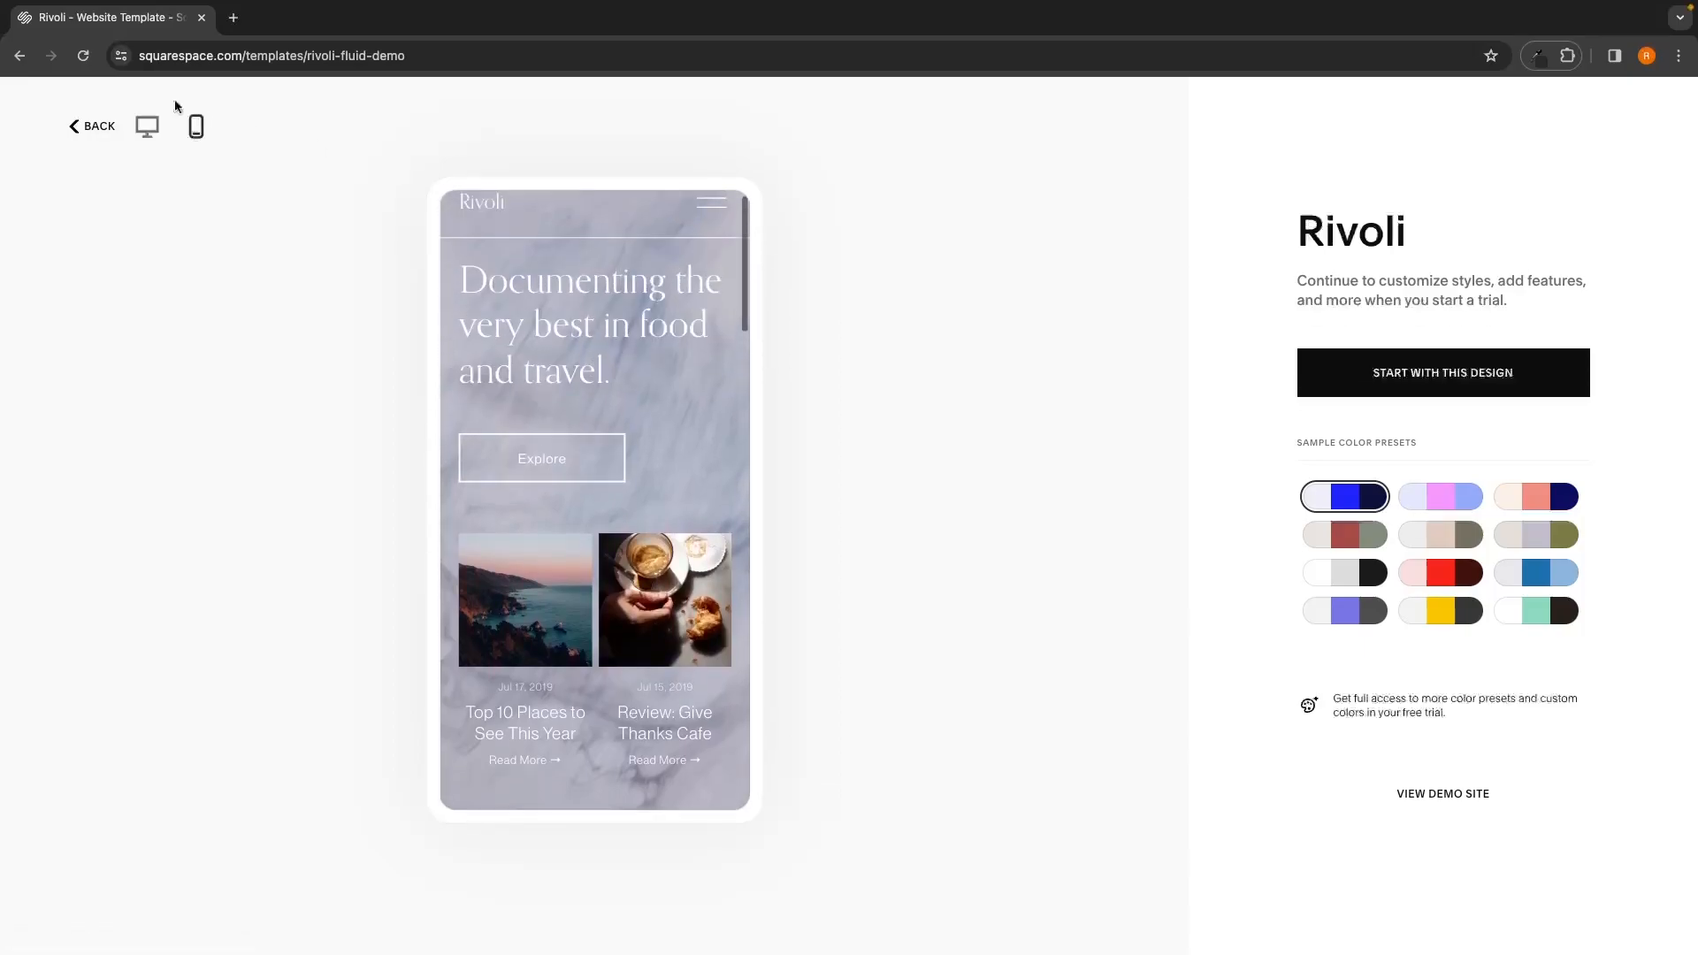
pyautogui.click(149, 125)
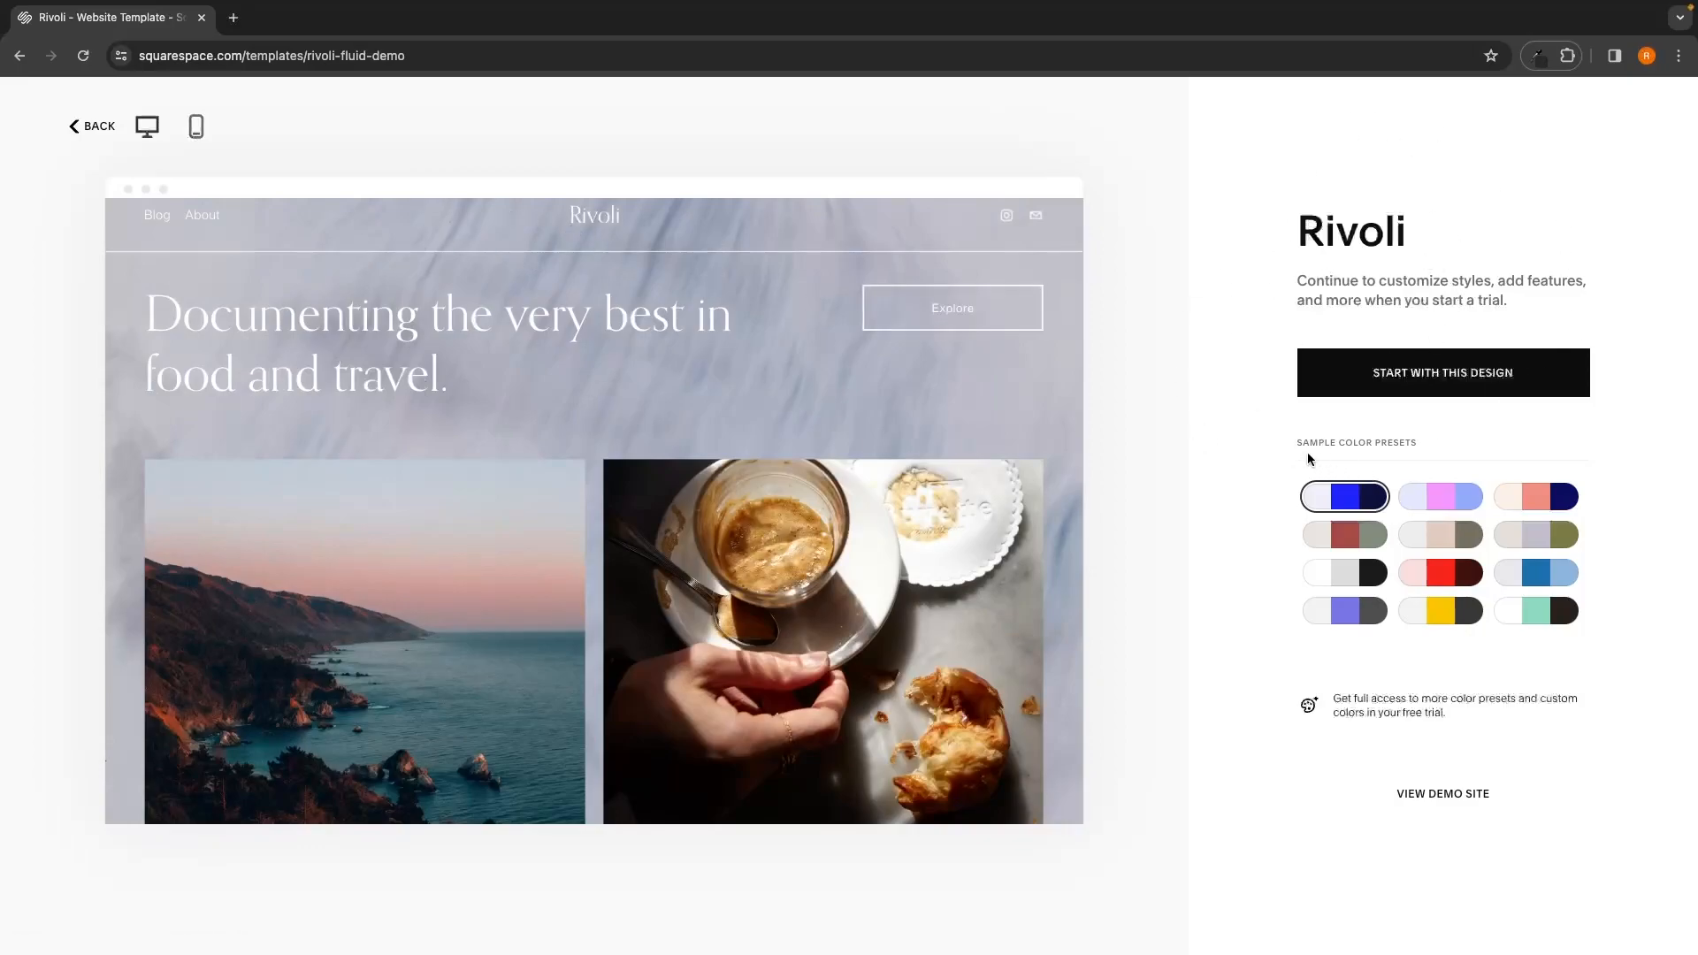
# Step: Try the various sample color presets on the Rivoli design, using its Food section to compare them
pyautogui.moveTo(1298, 444); pyautogui.dragTo(1425, 443)
pyautogui.click(1425, 442)
pyautogui.scroll(-5, 1027, 422)
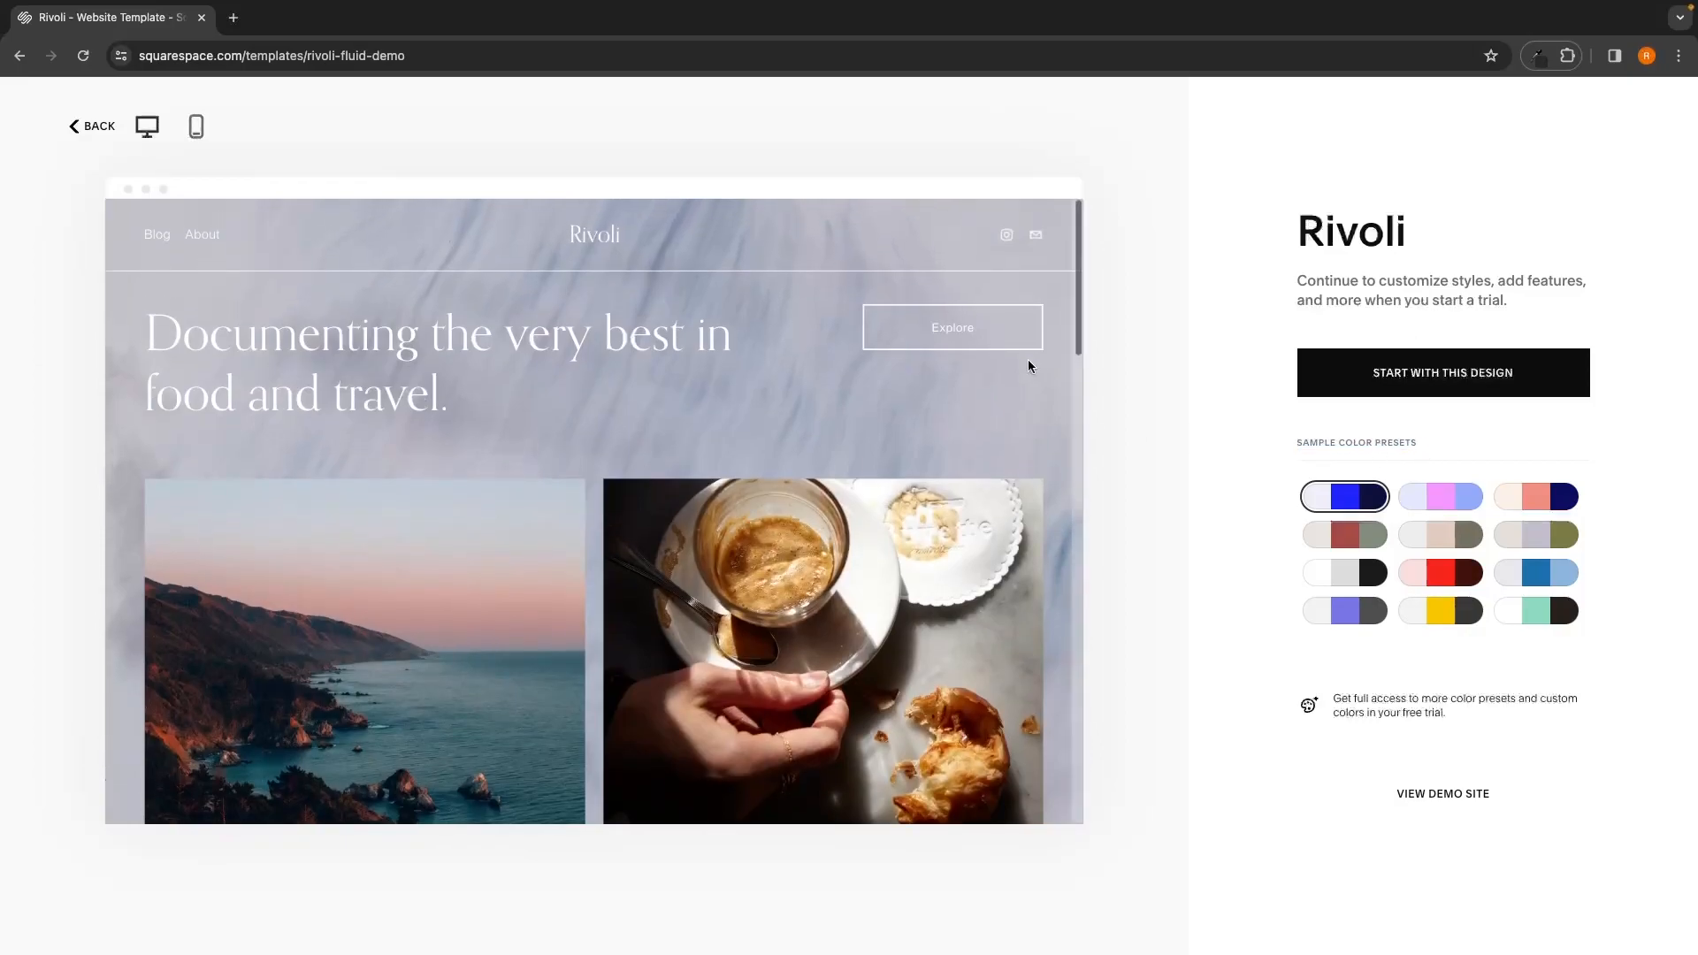
pyautogui.scroll(-2, 1016, 423)
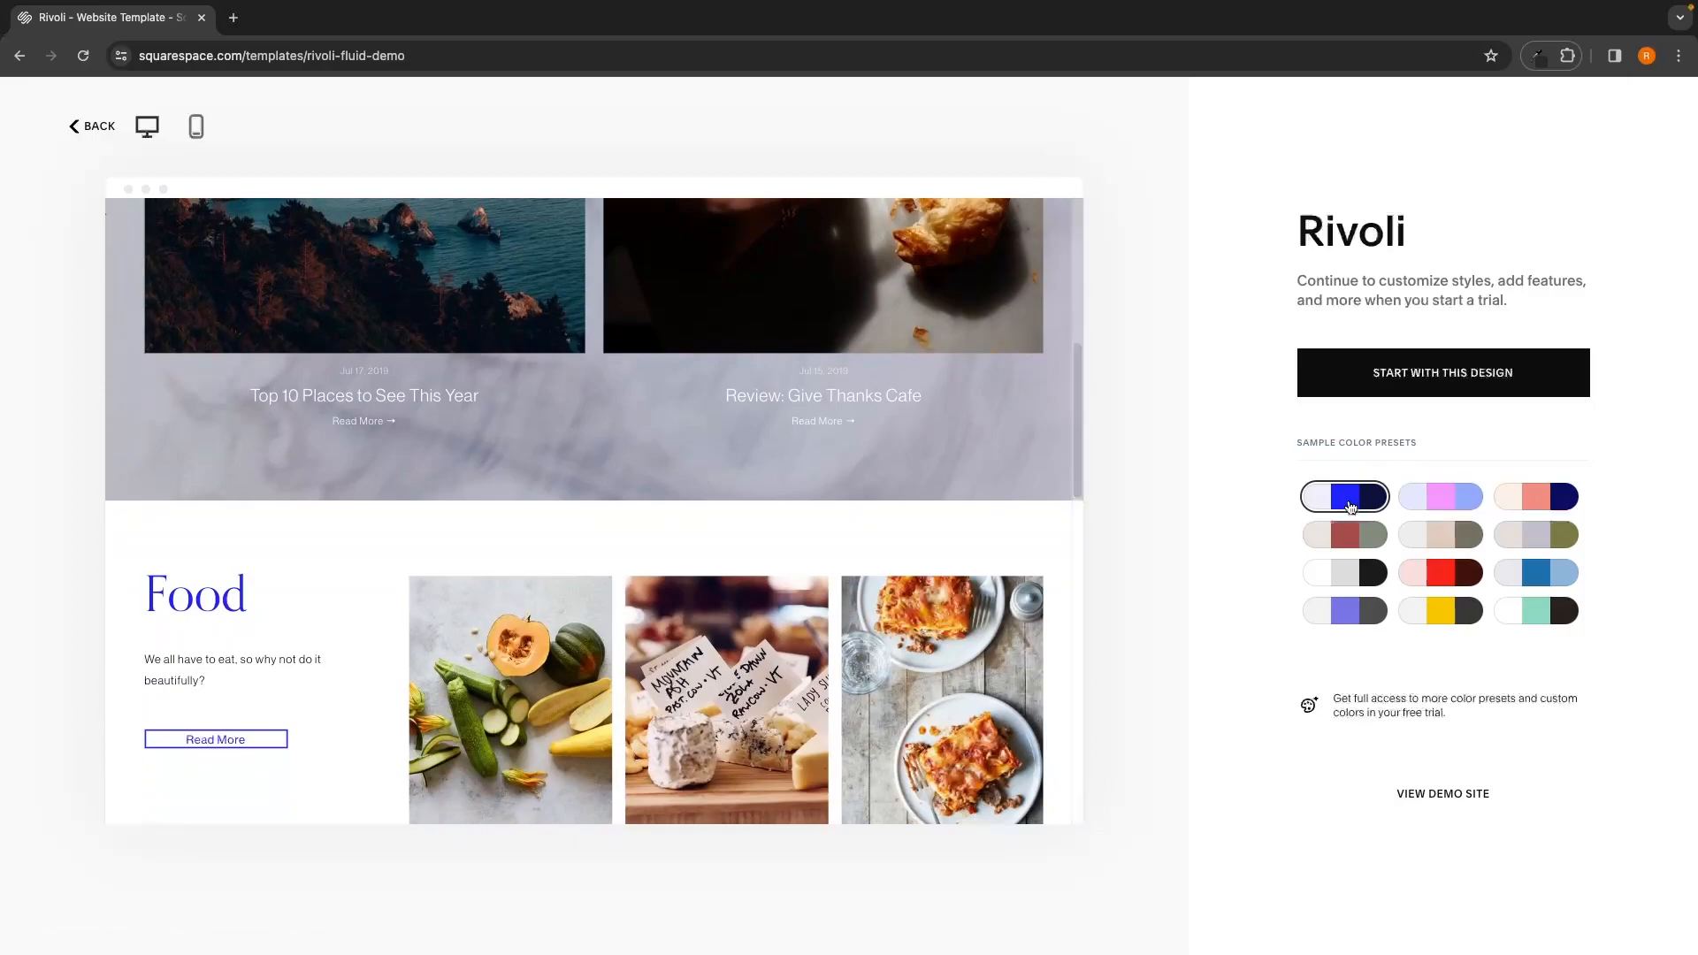
pyautogui.scroll(-1, 931, 547)
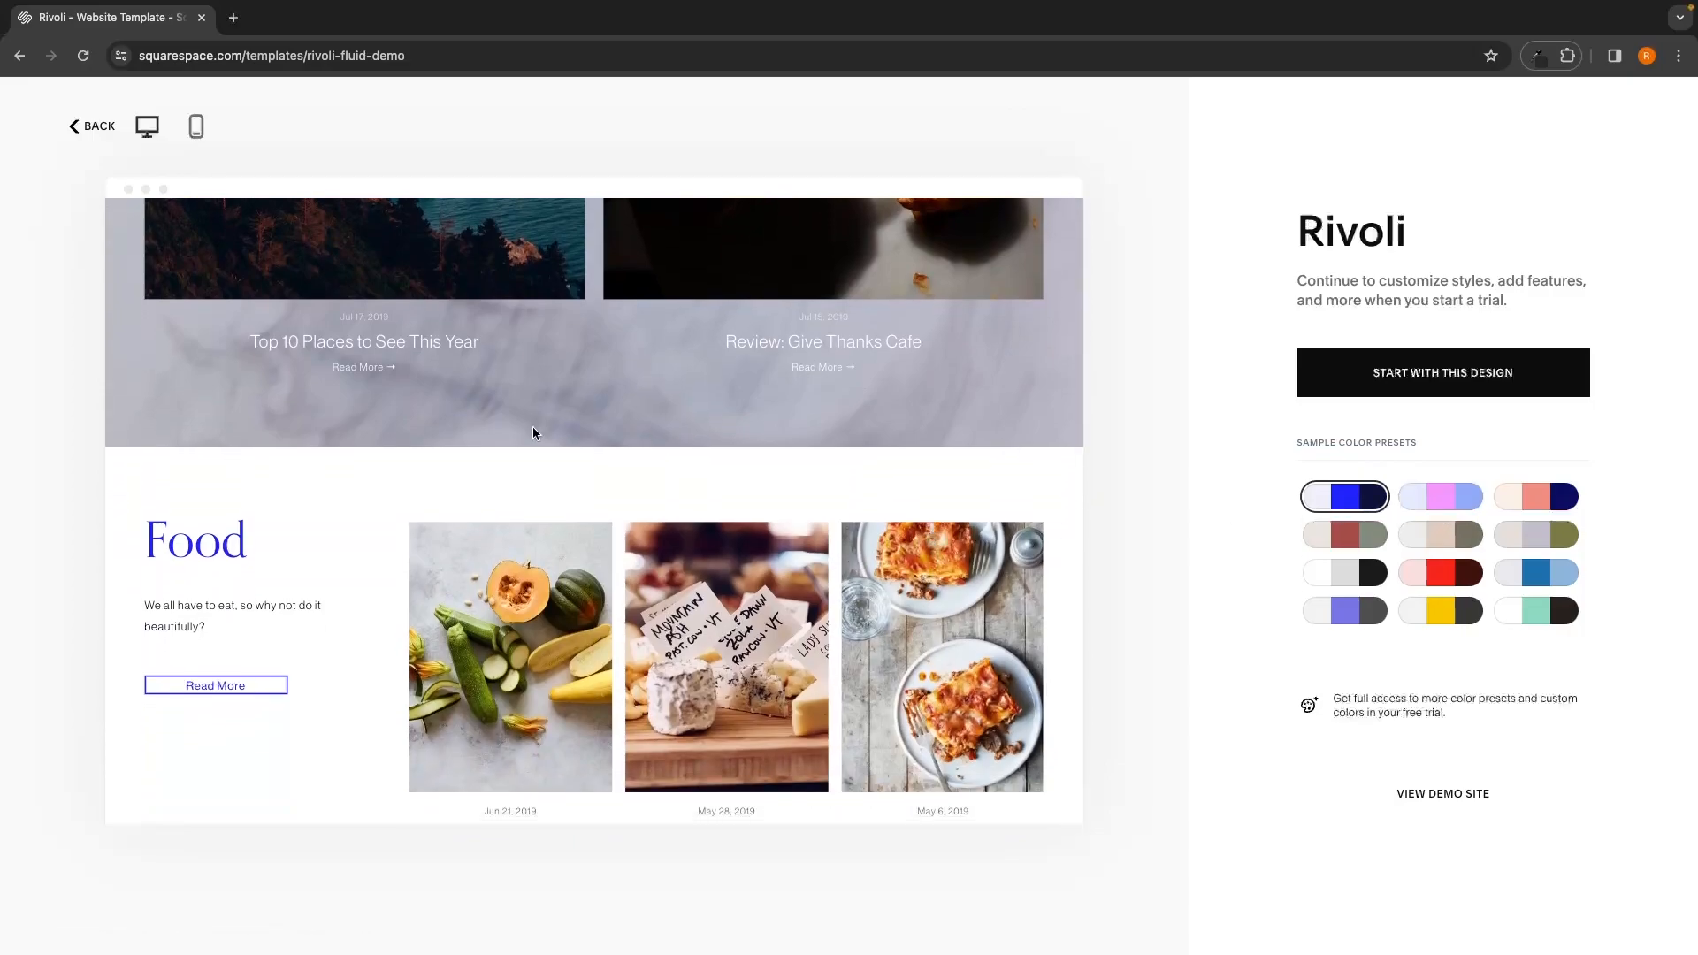
pyautogui.click(1441, 497)
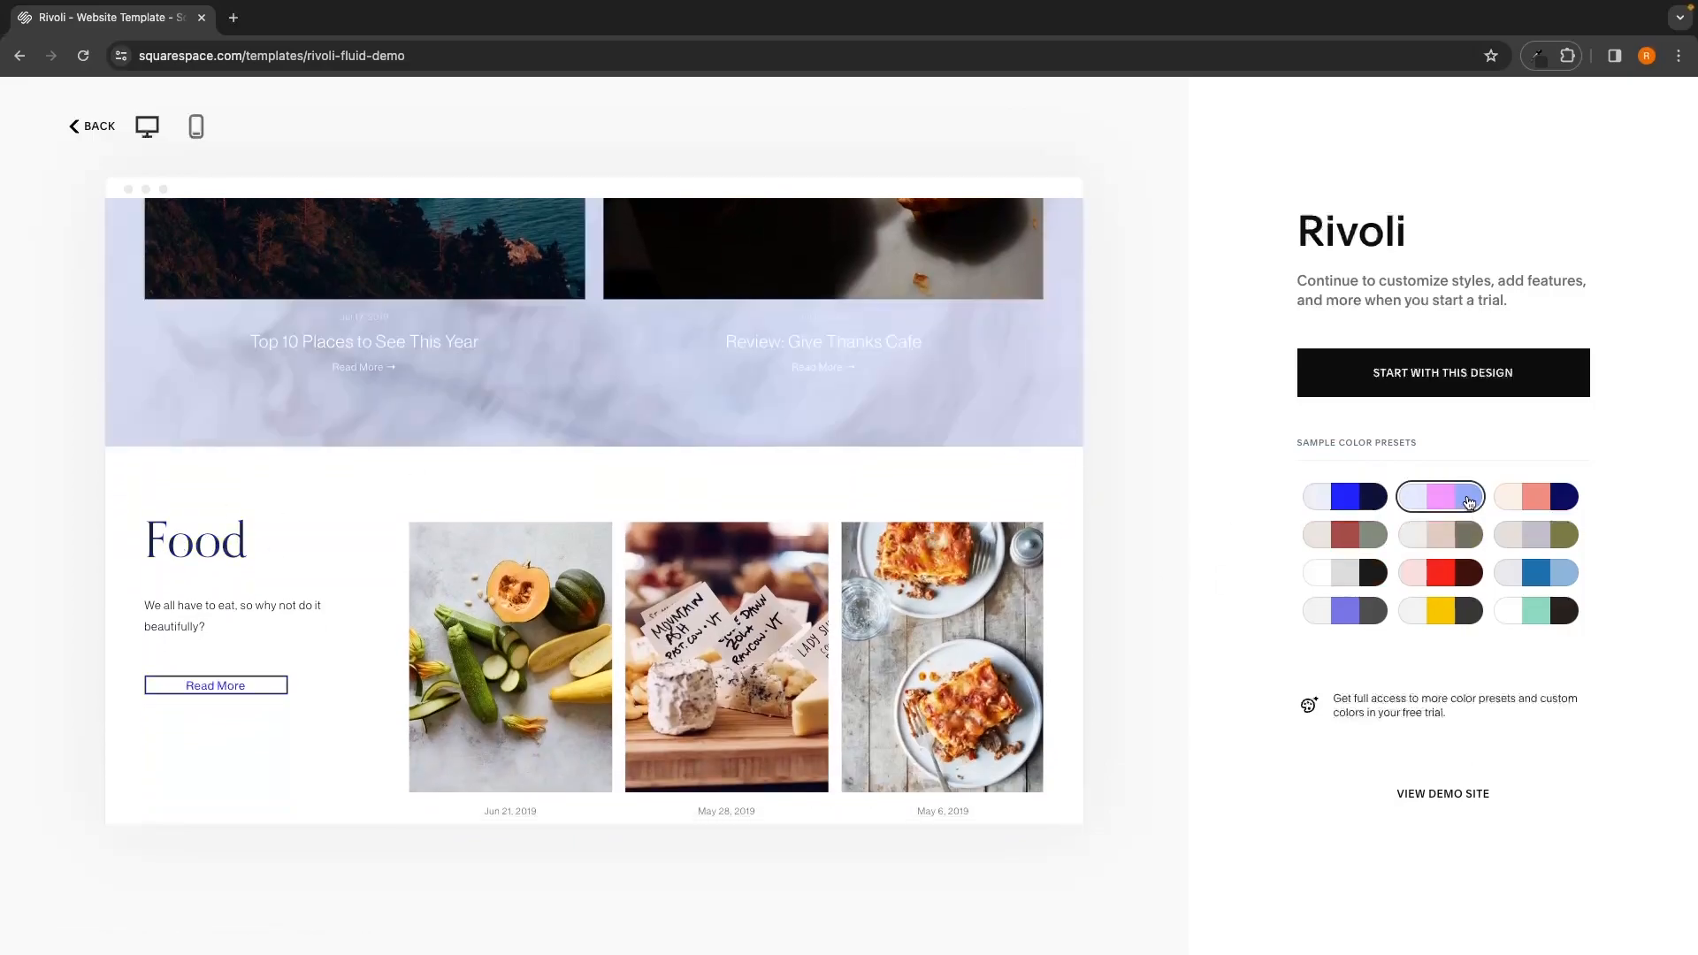
pyautogui.click(1553, 495)
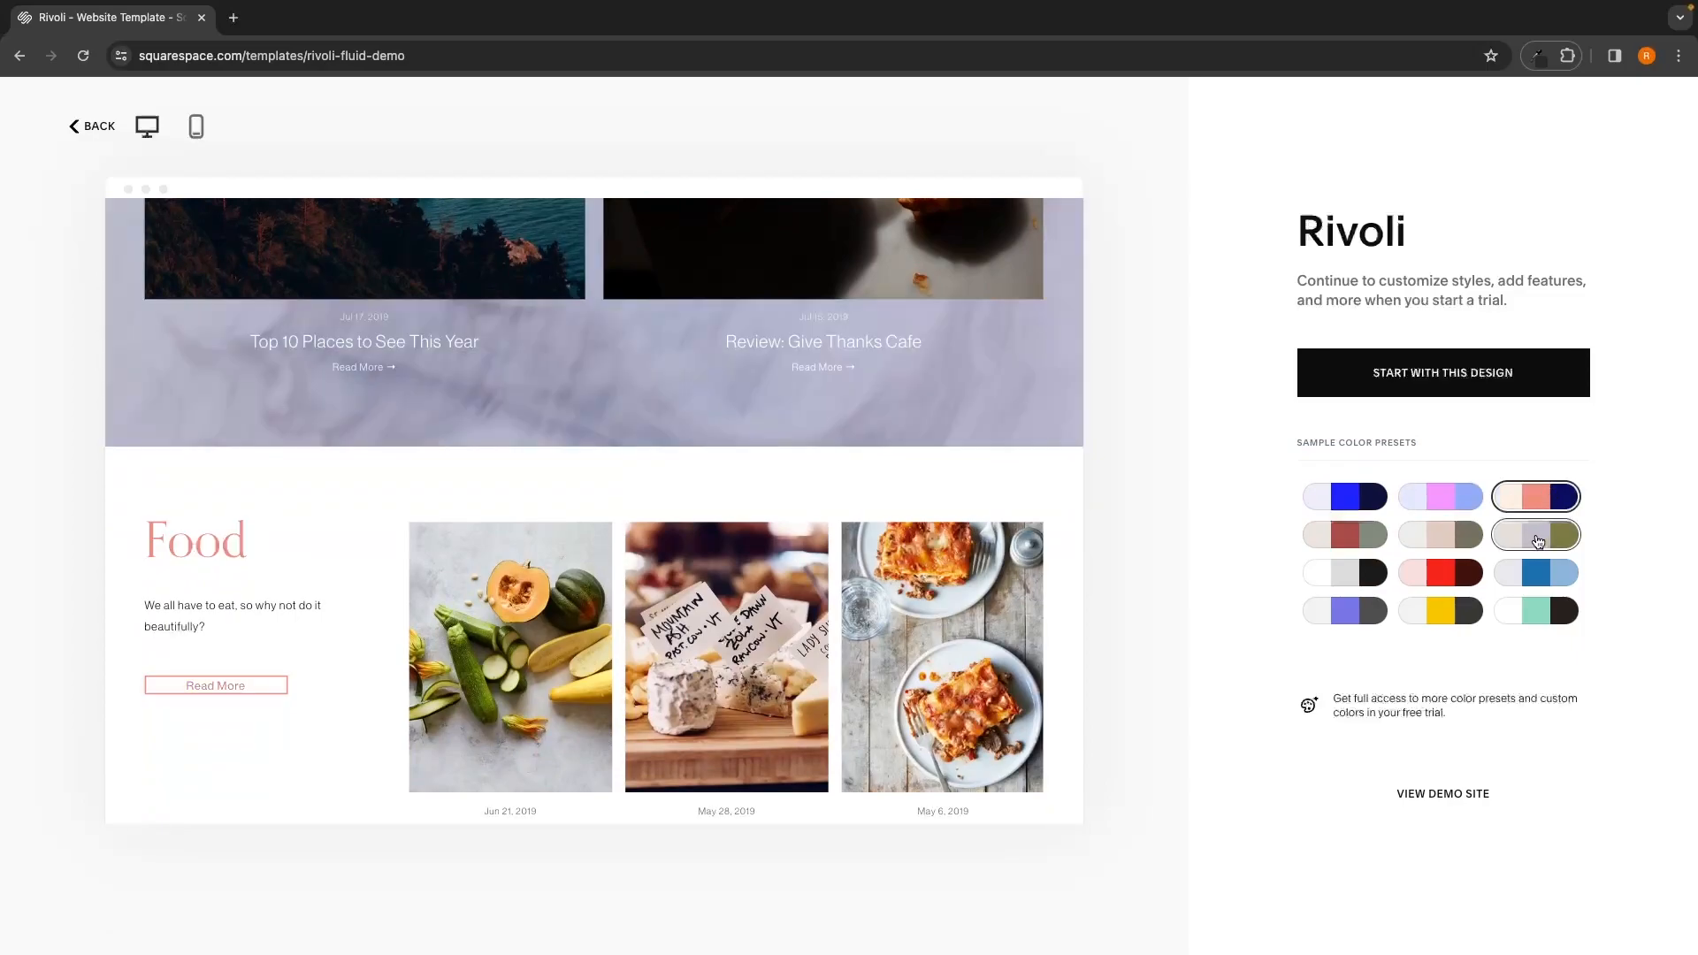
pyautogui.click(1538, 537)
pyautogui.click(1455, 541)
pyautogui.click(1351, 534)
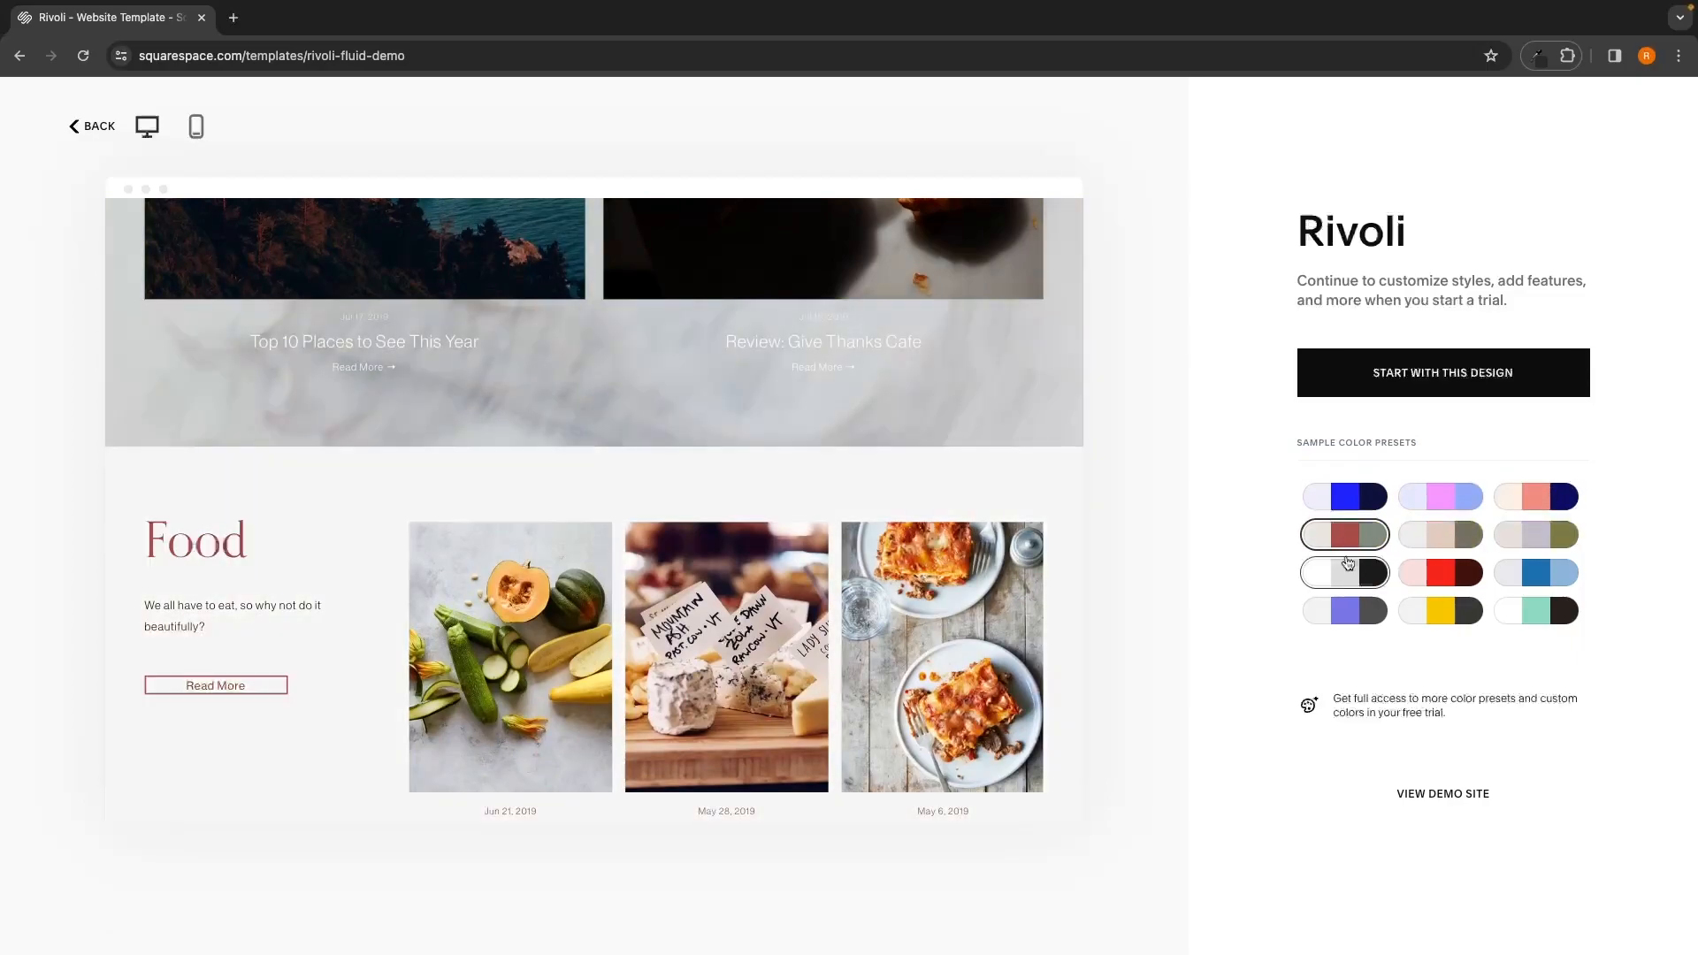
pyautogui.click(1373, 579)
pyautogui.click(1420, 576)
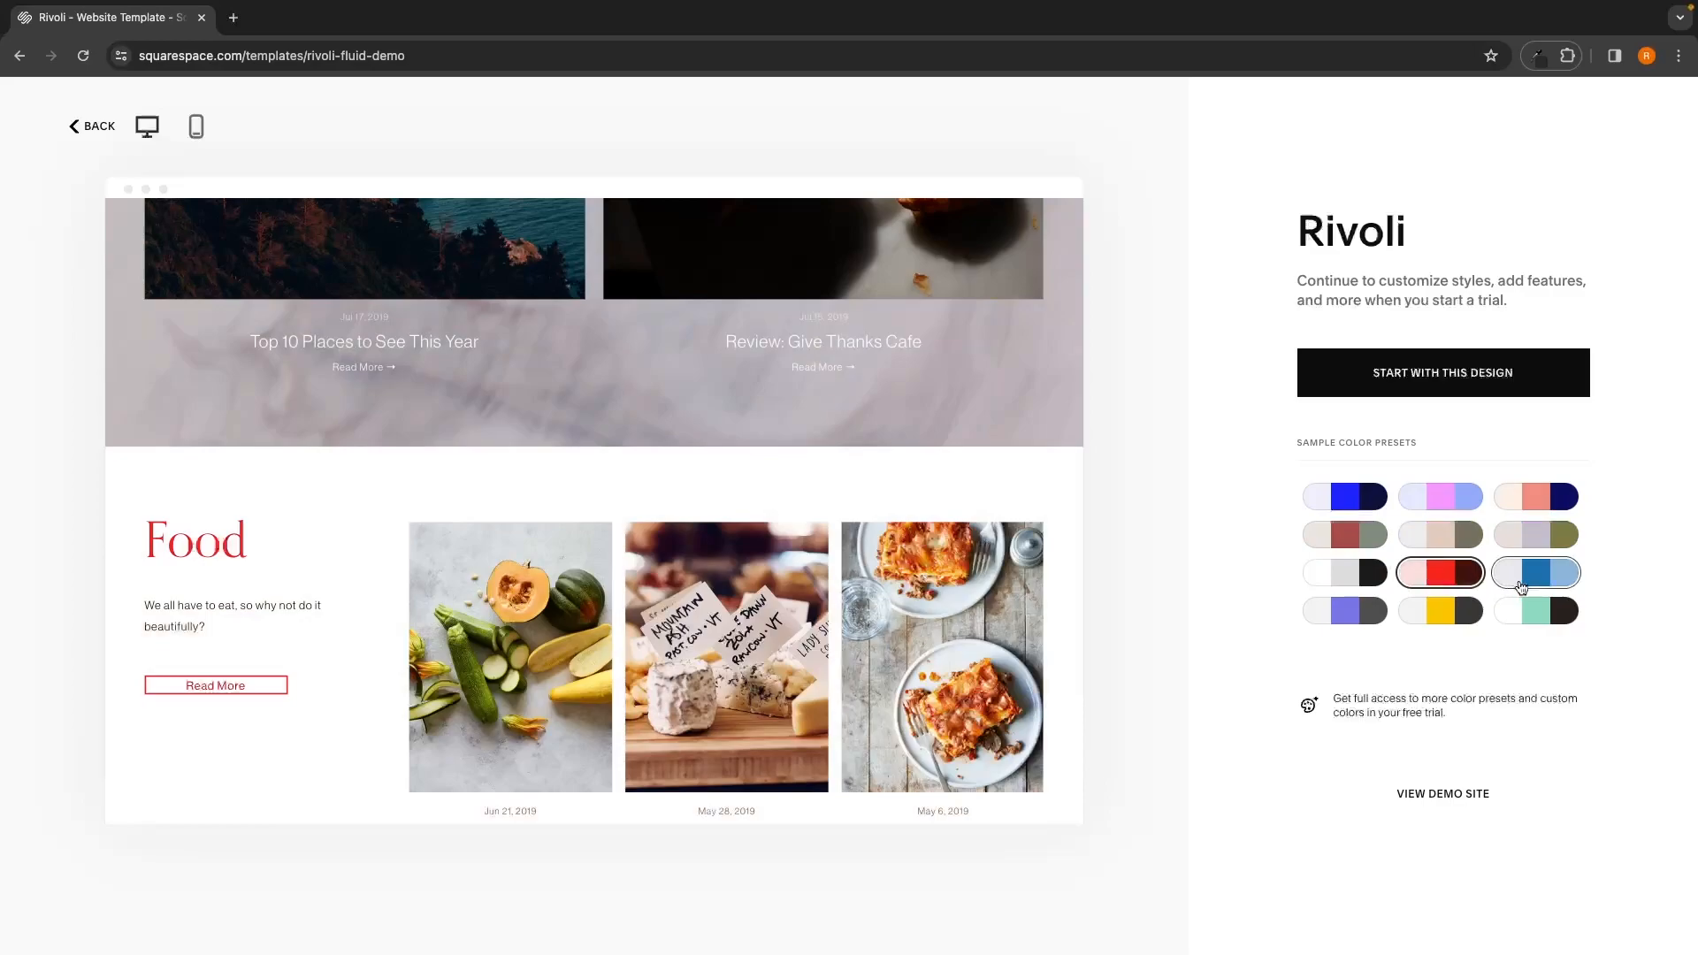
pyautogui.click(1538, 575)
pyautogui.click(1530, 619)
pyautogui.click(1440, 610)
pyautogui.click(1345, 608)
# Step: Apply the muted red and gray-green color preset to the Rivoli design and review the home page with it
pyautogui.scroll(4, 1038, 513)
pyautogui.click(1308, 538)
pyautogui.scroll(-4, 821, 505)
pyautogui.scroll(-1, 820, 505)
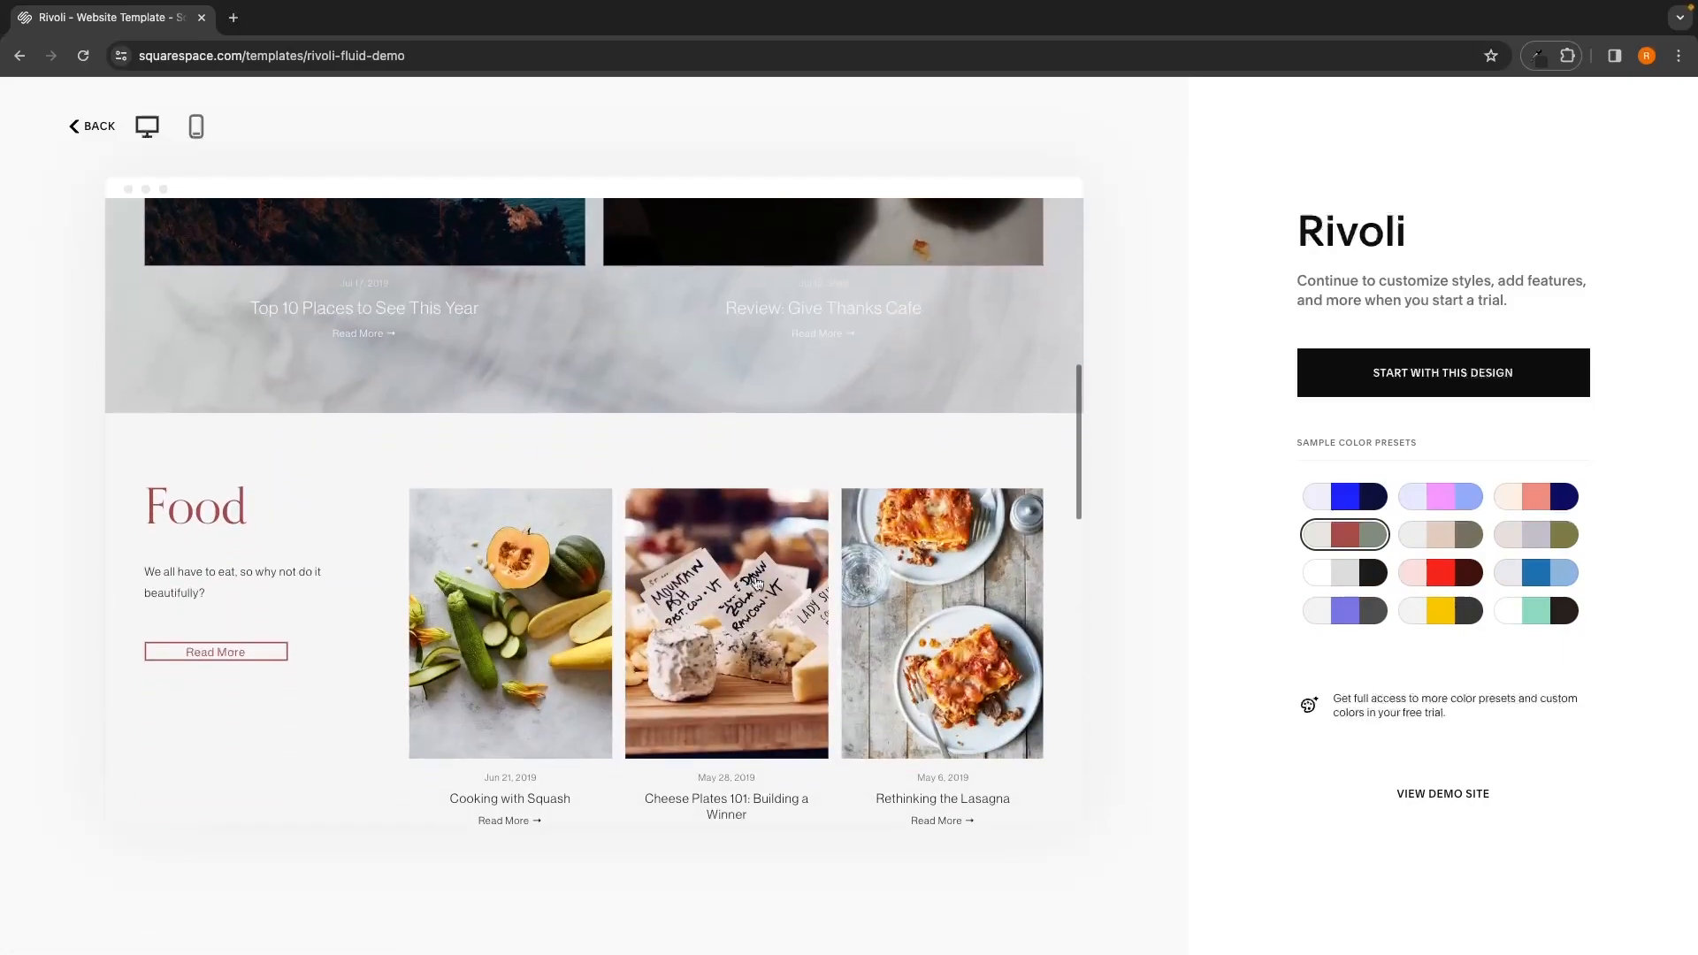
pyautogui.scroll(8, 808, 440)
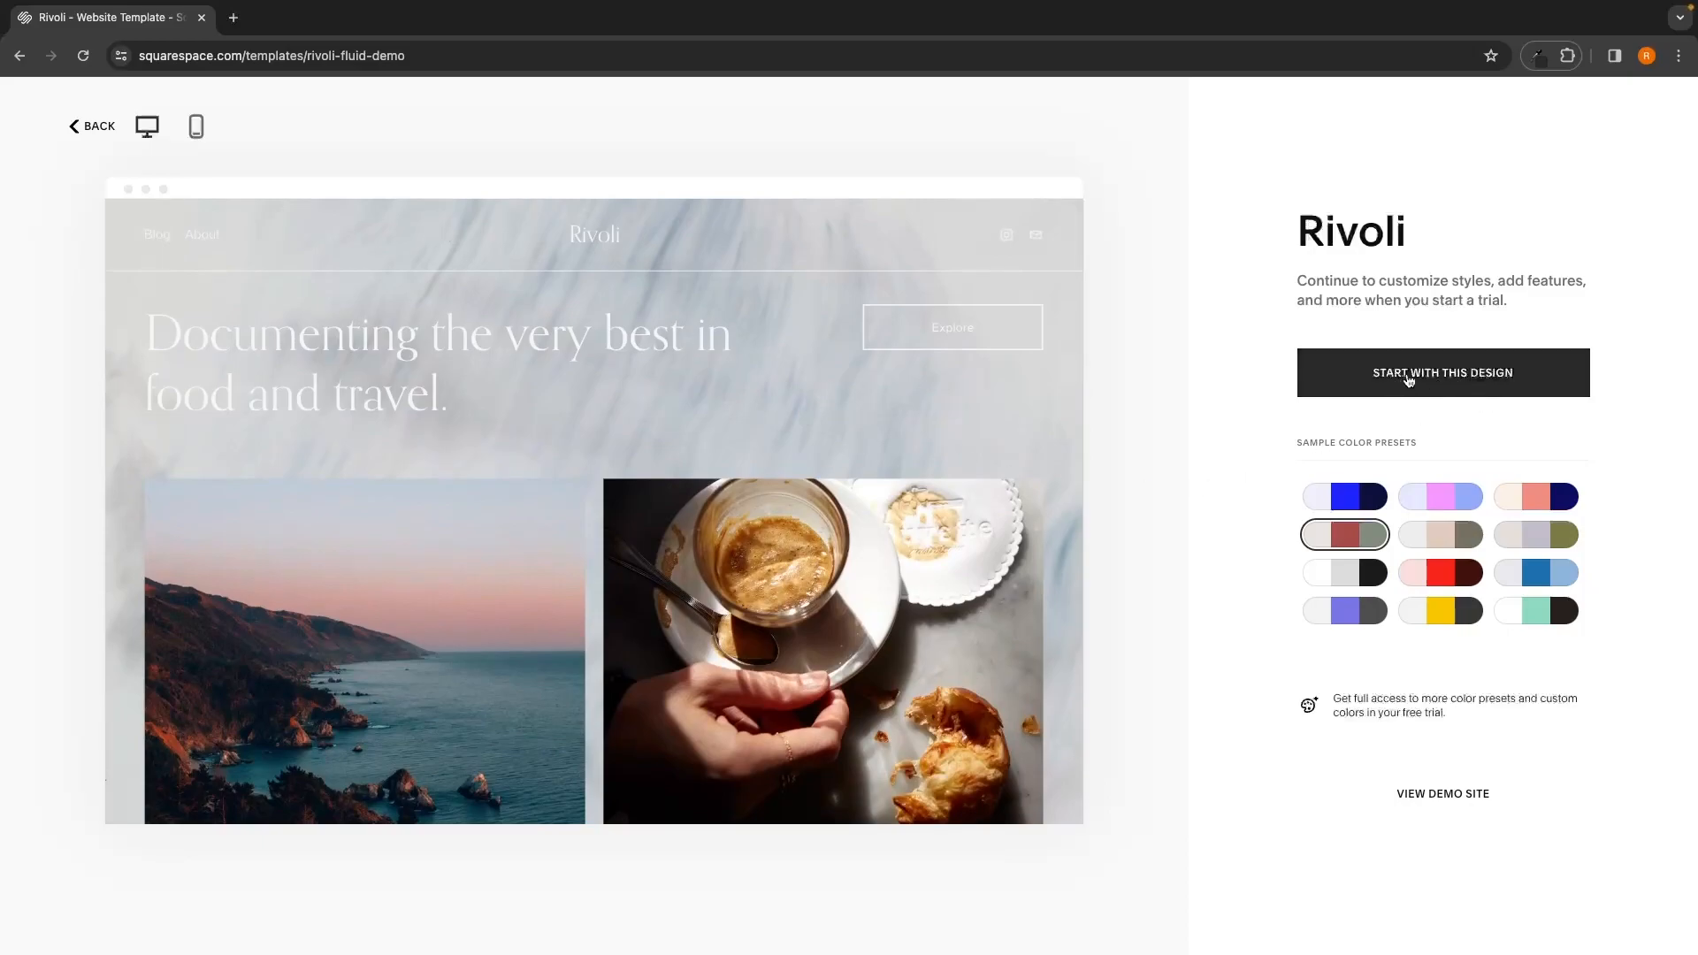
# Step: Start a site with the Rivoli design and create the account by signing in with a Google account
pyautogui.click(1442, 375)
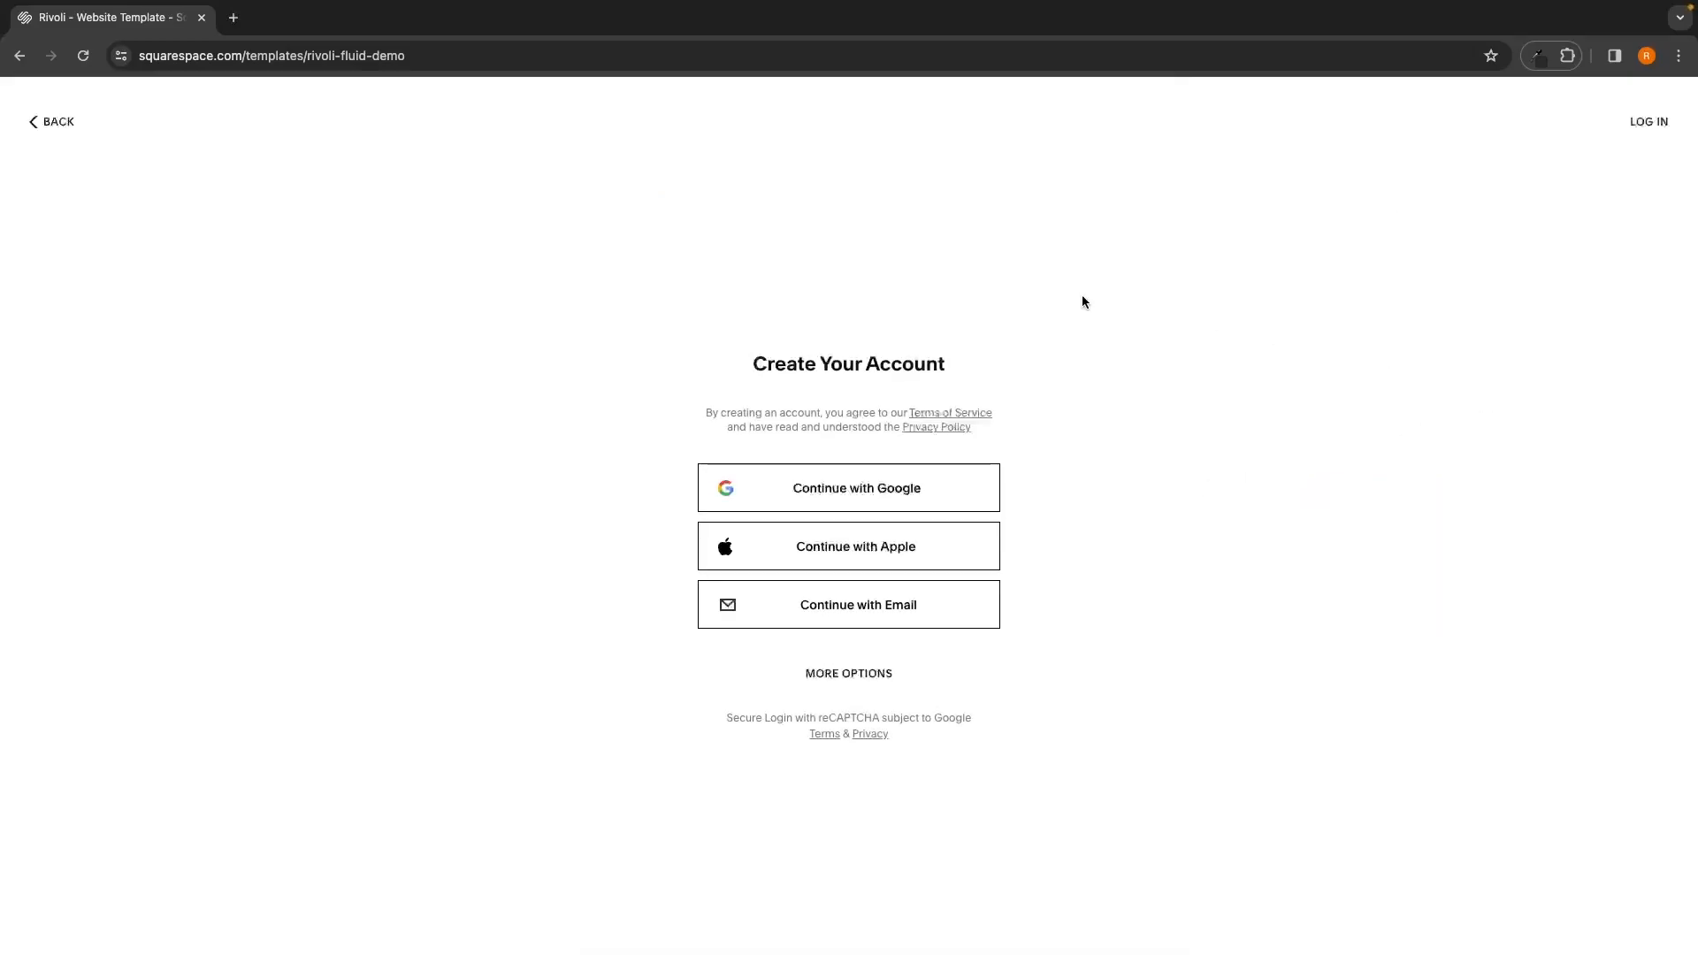
pyautogui.moveTo(747, 362); pyautogui.dragTo(949, 368)
pyautogui.click(980, 362)
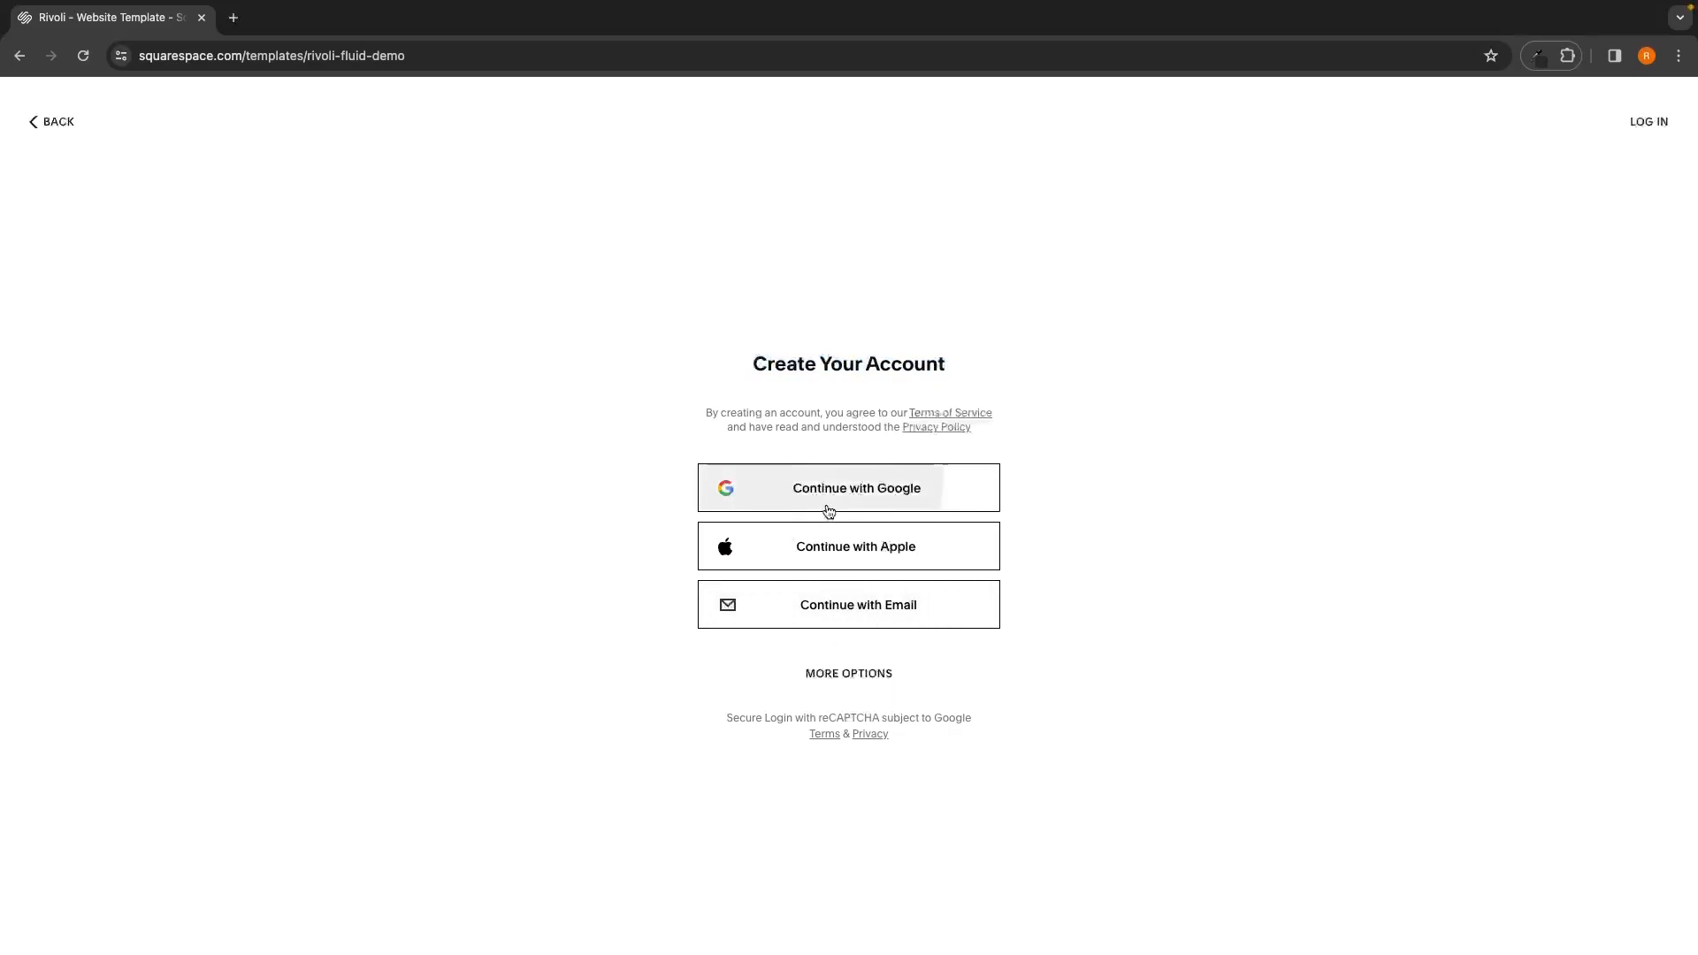
pyautogui.click(884, 502)
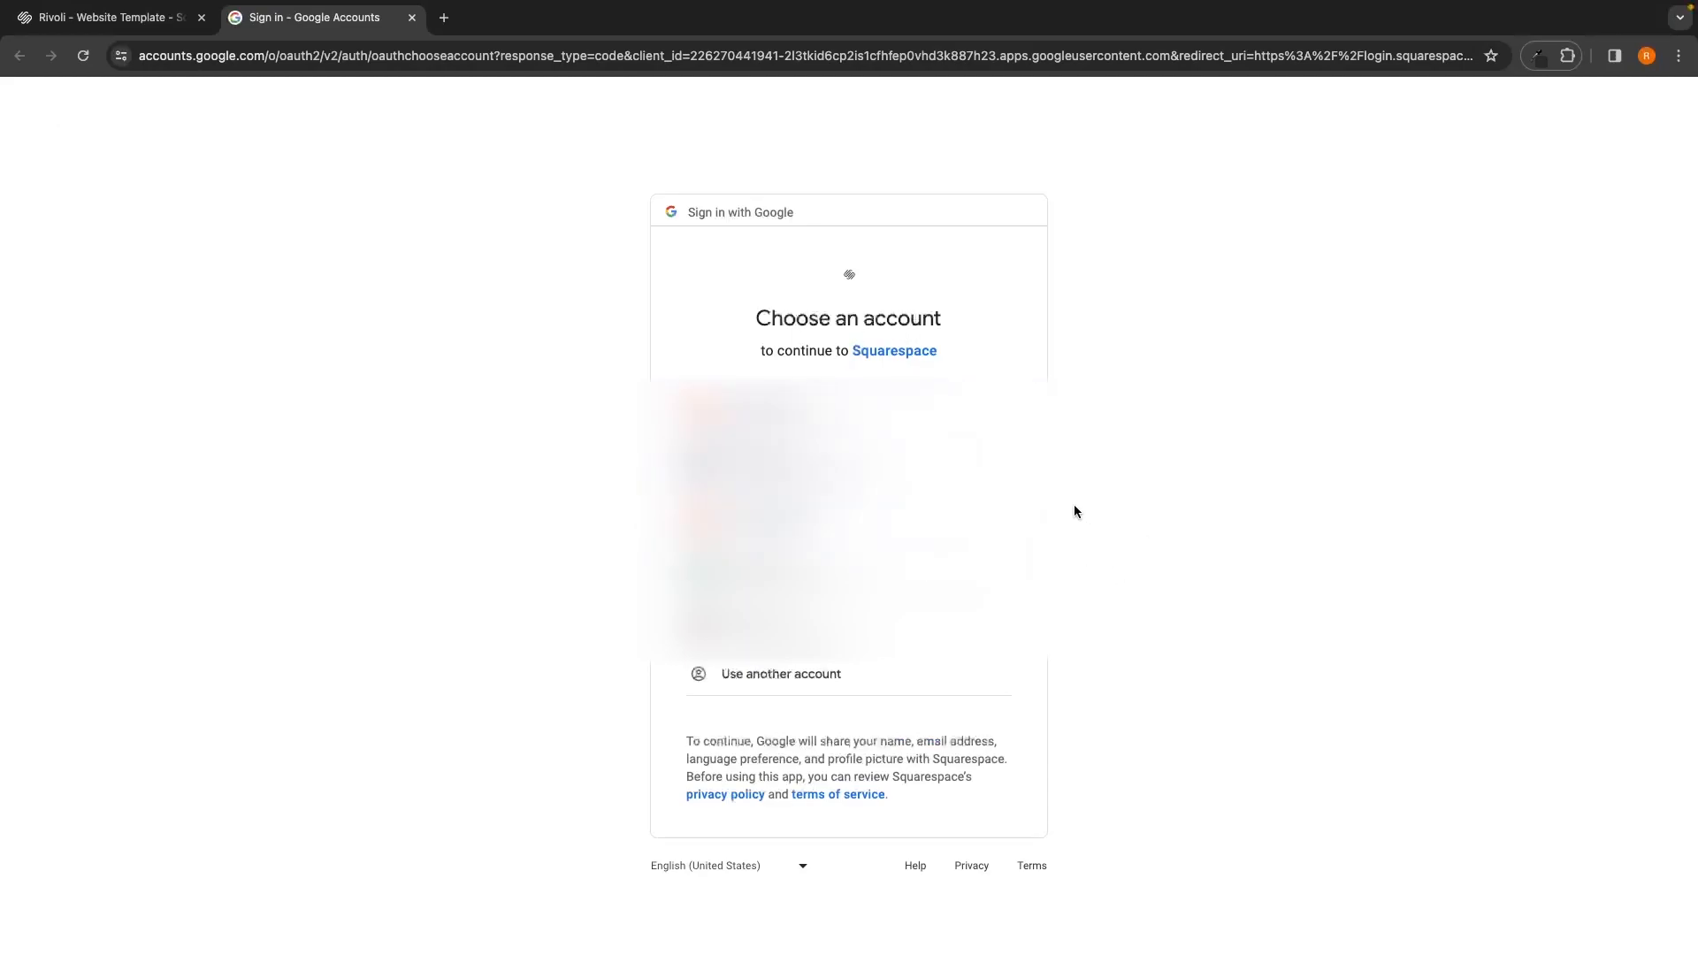
pyautogui.click(1017, 511)
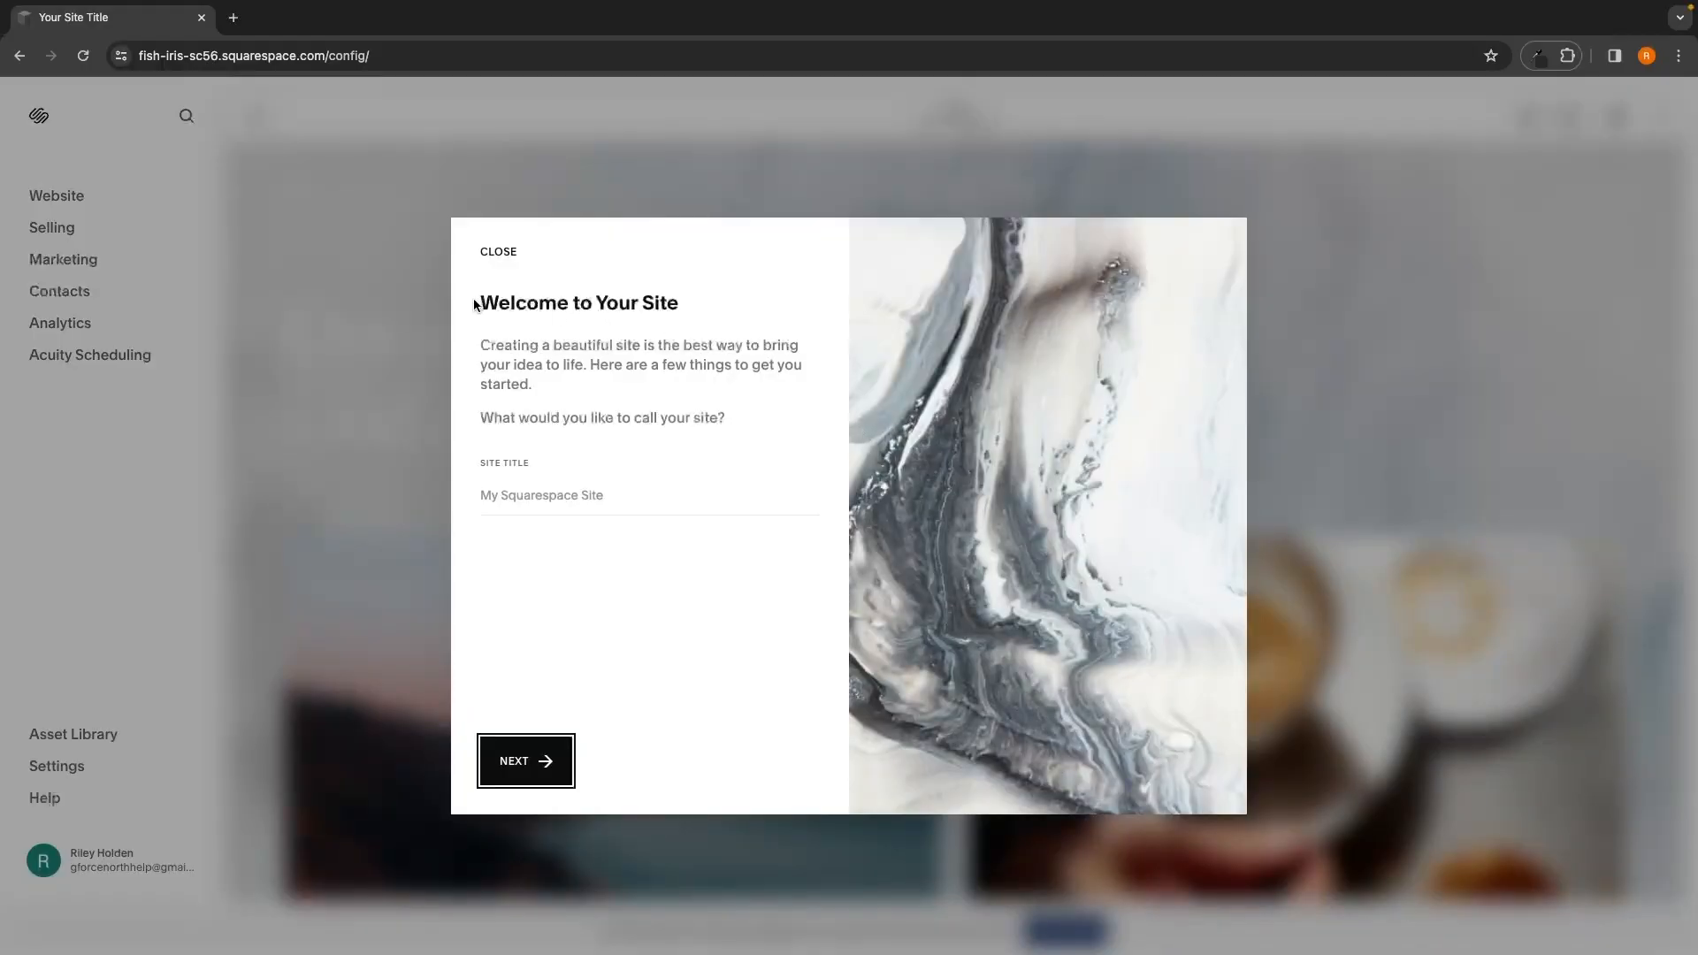
# Step: Set the site title to "G-Force North" in the welcome setup and continue to the Edit Pages introduction
pyautogui.moveTo(474, 305); pyautogui.dragTo(682, 309)
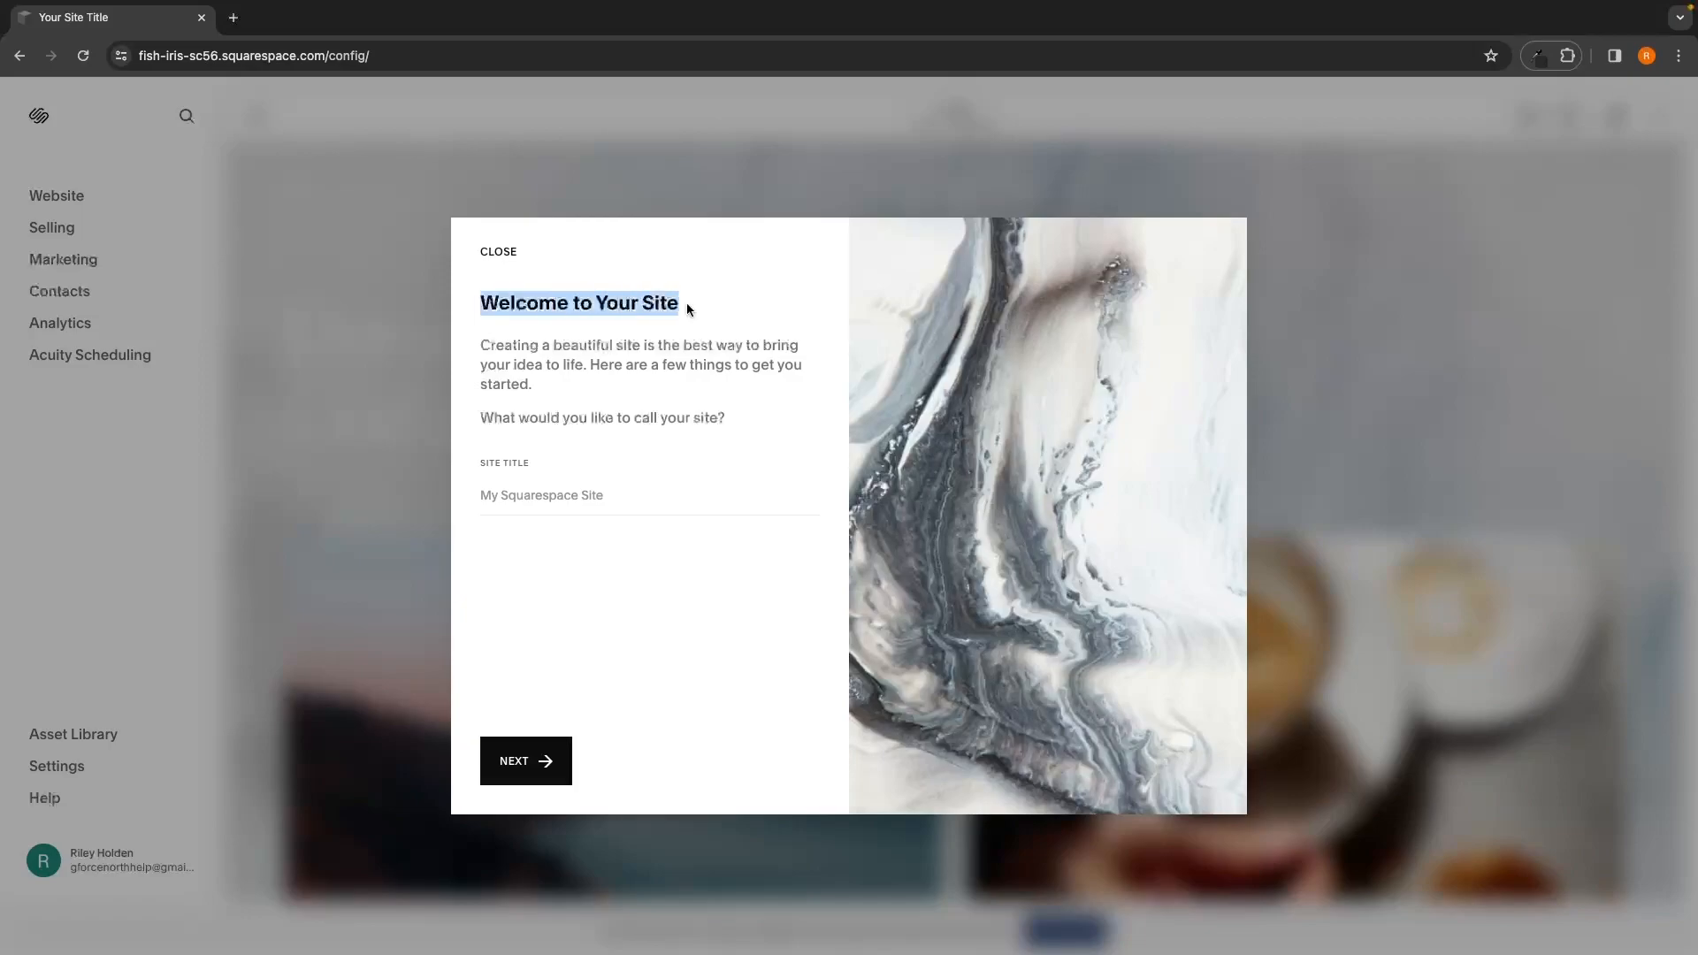
pyautogui.click(627, 321)
pyautogui.moveTo(475, 459); pyautogui.dragTo(529, 458)
pyautogui.click(541, 458)
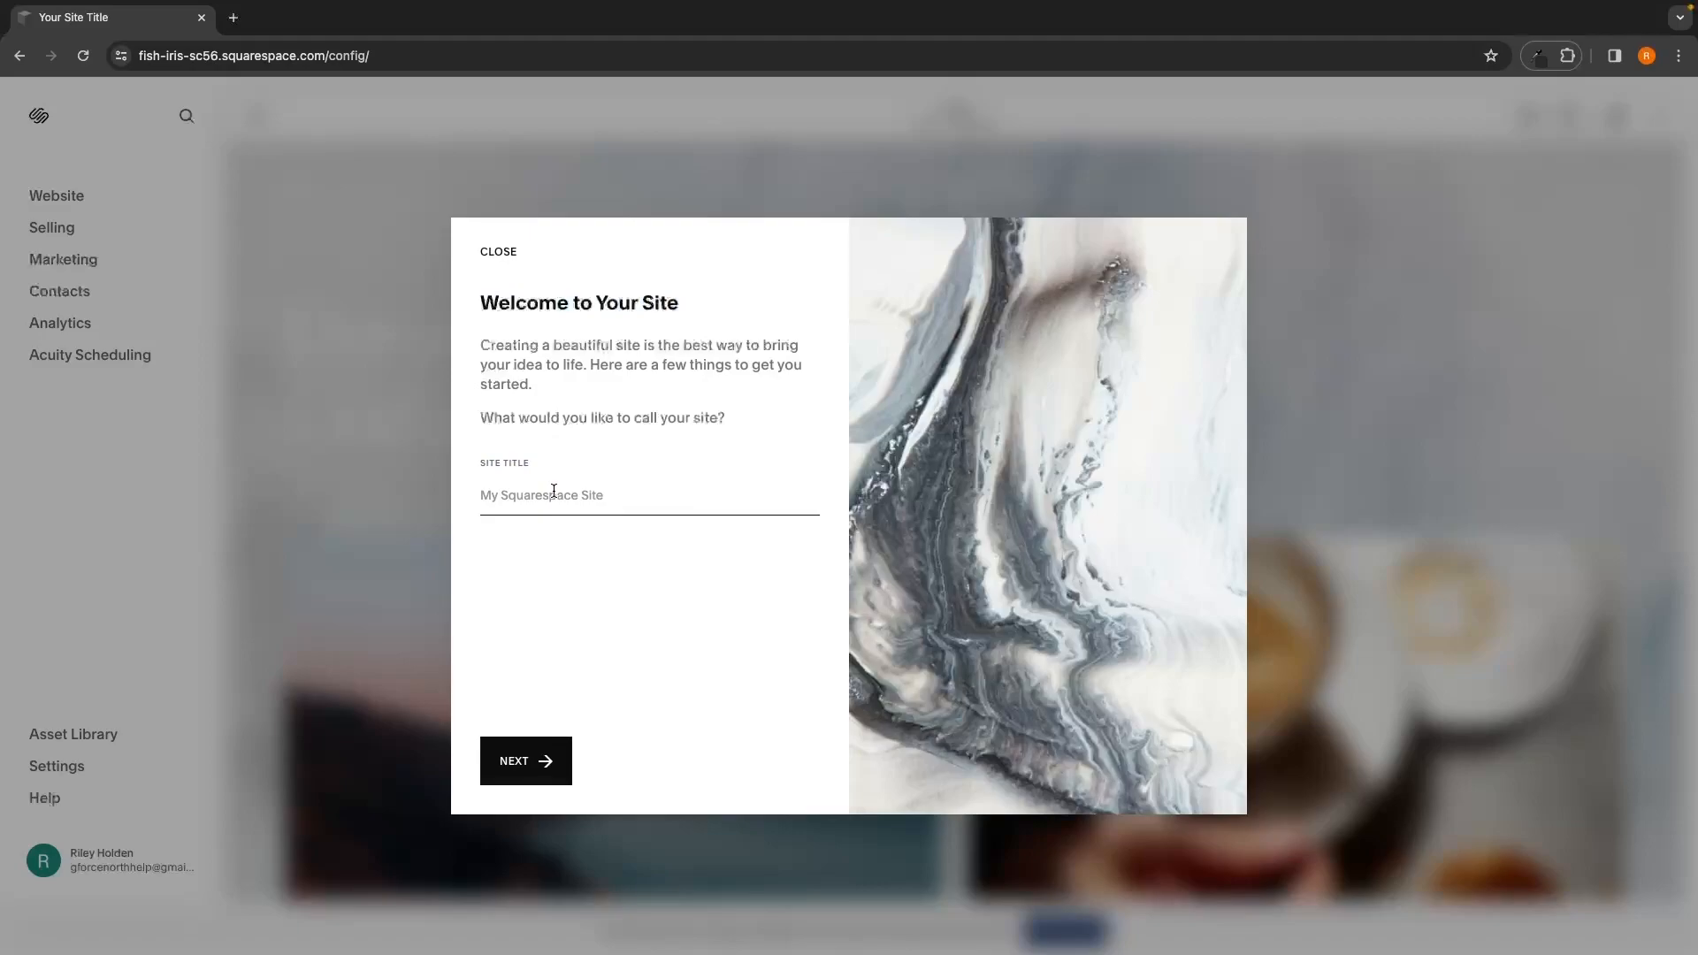
pyautogui.click(479, 508)
pyautogui.write('G')
pyautogui.write('-For')
pyautogui.press('BackSpace')
pyautogui.write('orce North')
pyautogui.hotkey('ctrl', 'a')
pyautogui.moveTo(144, 56); pyautogui.dragTo(374, 57)
pyautogui.click(374, 57)
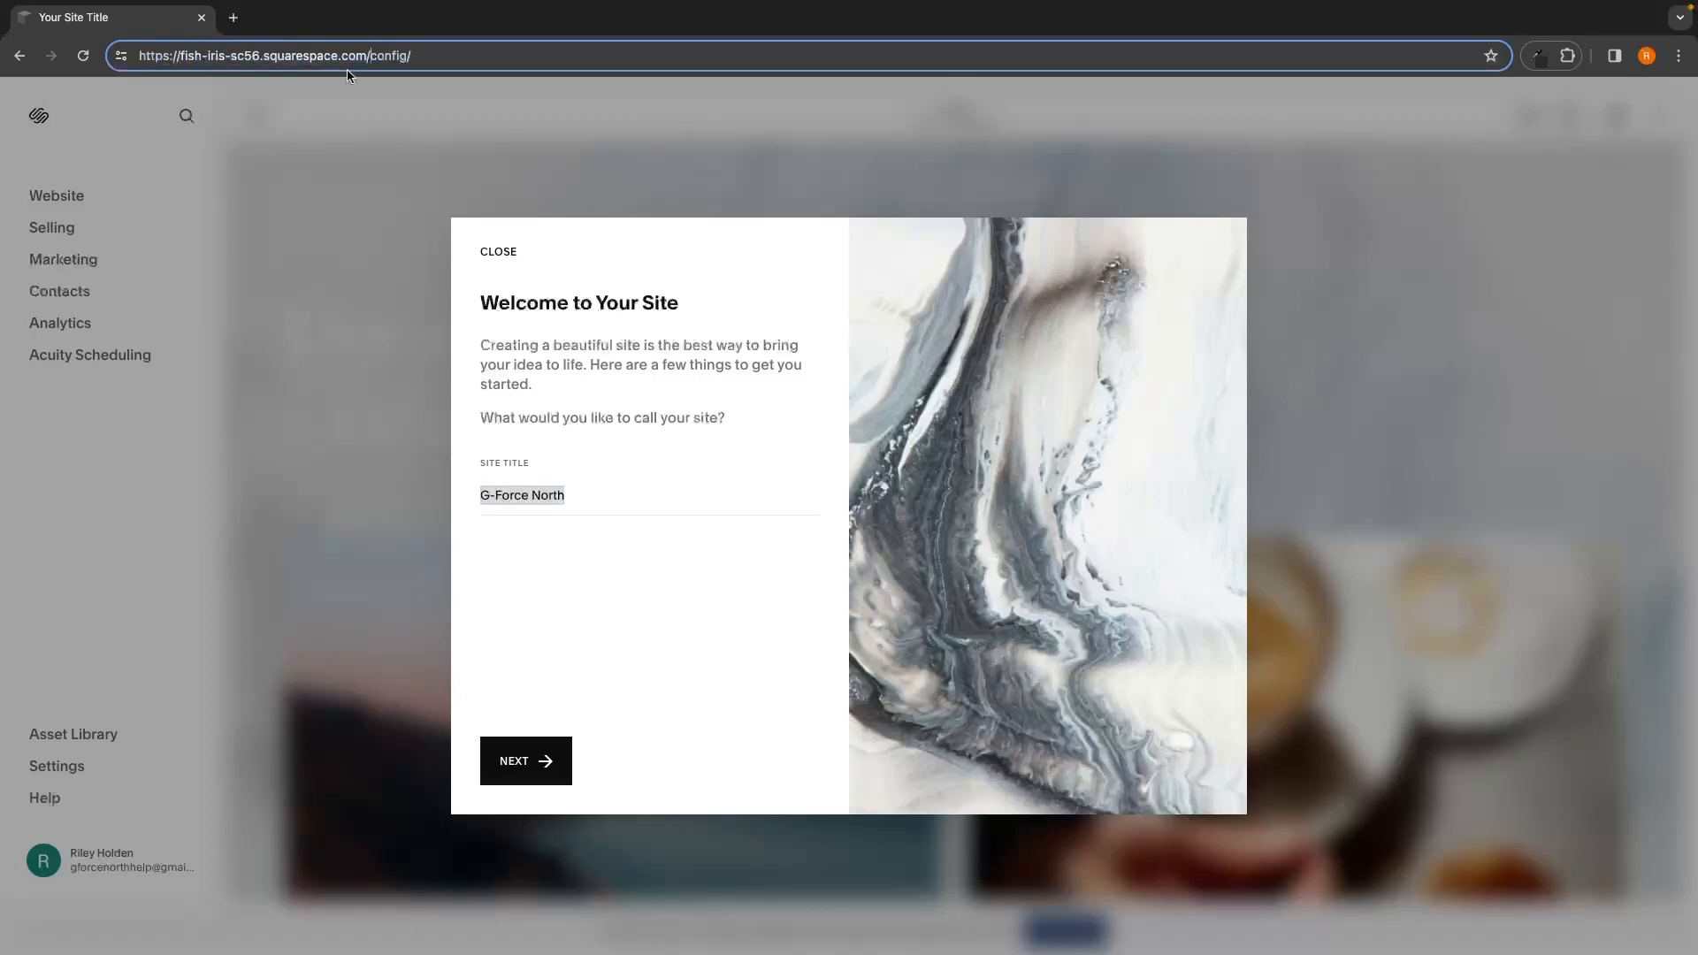
pyautogui.click(534, 546)
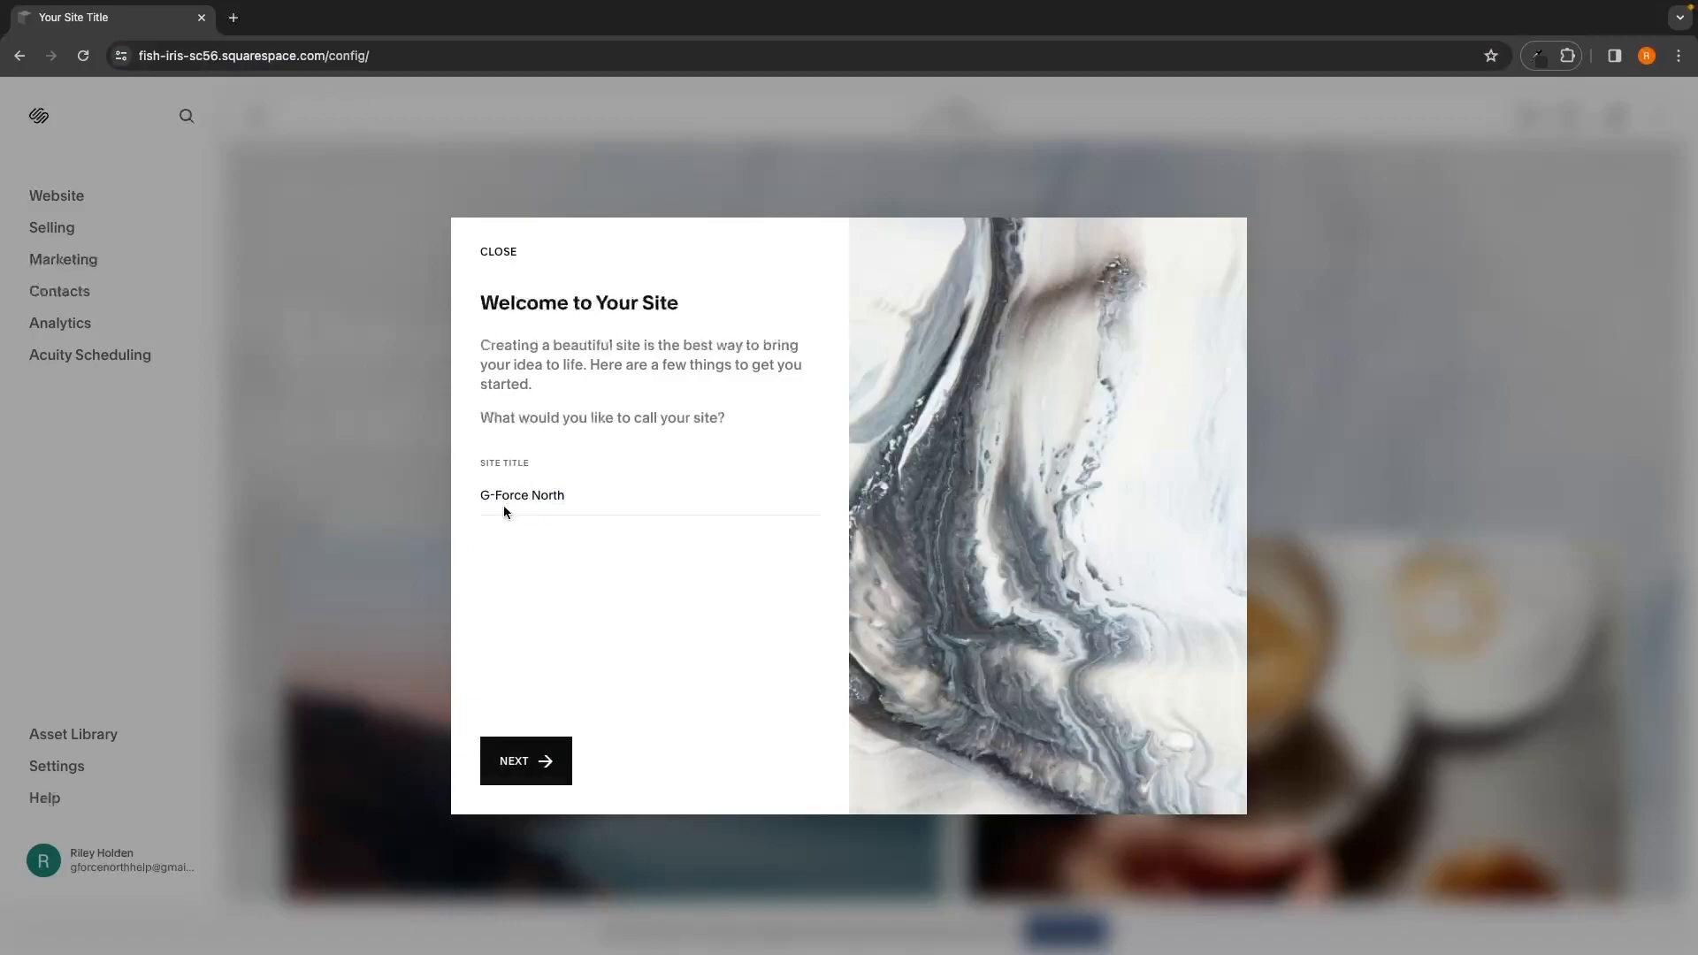
pyautogui.click(546, 762)
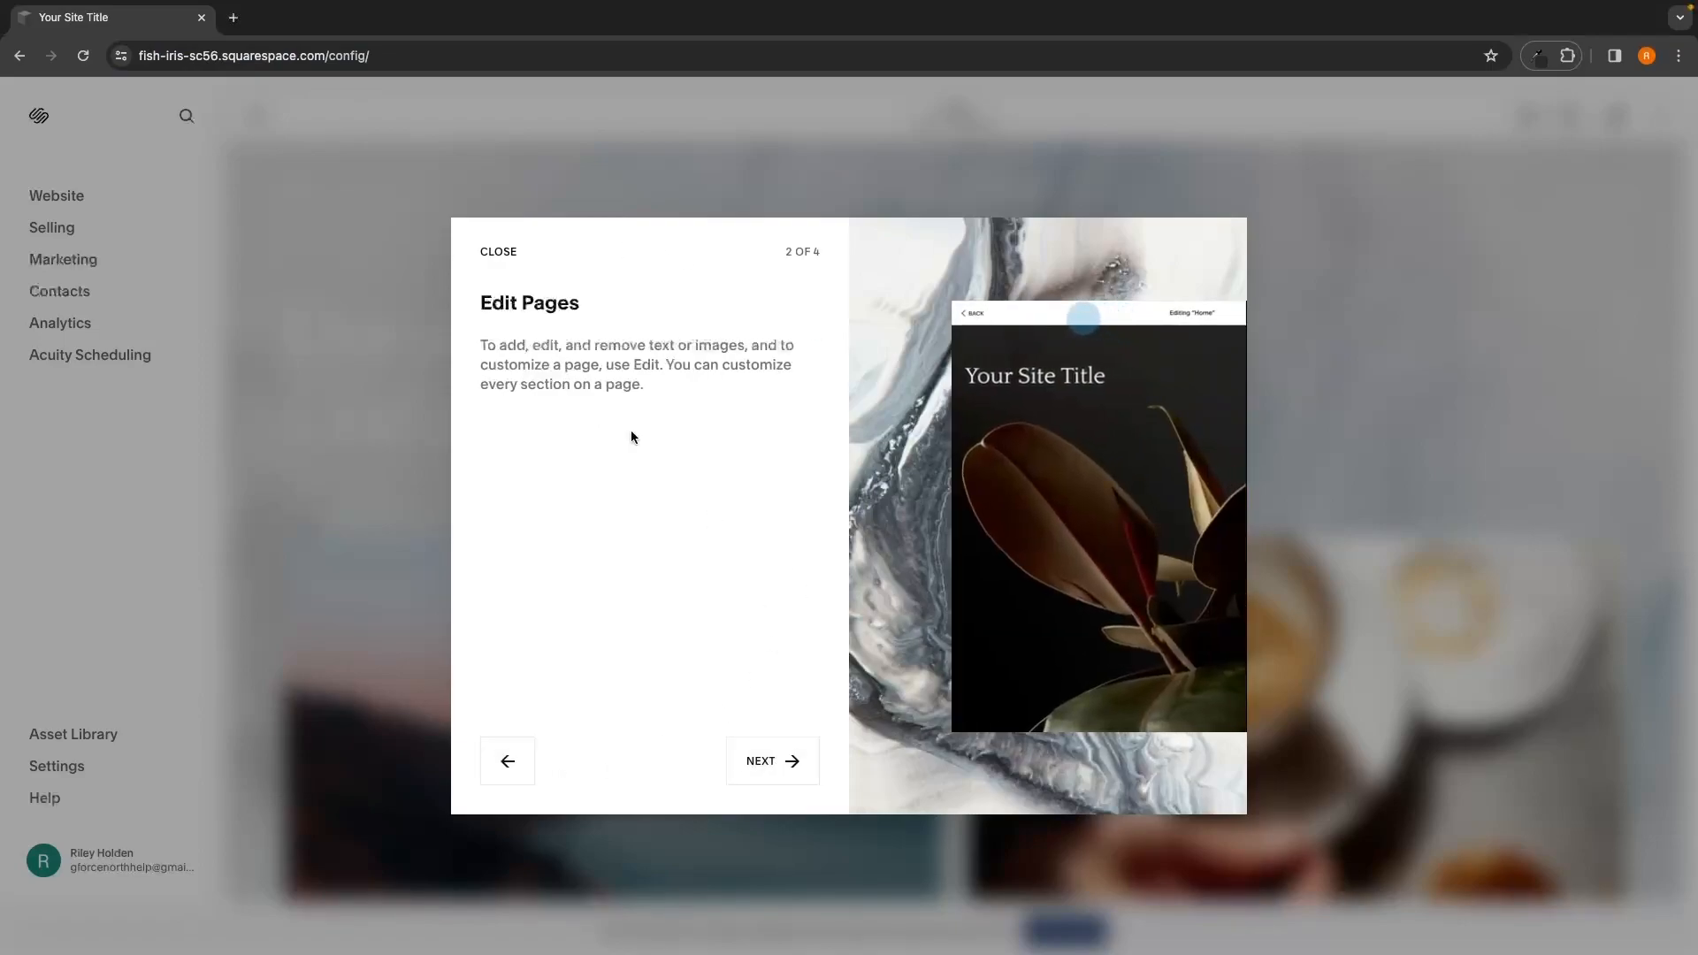
# Step: Go through the remaining Edit Pages, Create Pages and Style Your Site introductions and finish the welcome setup
pyautogui.click(766, 761)
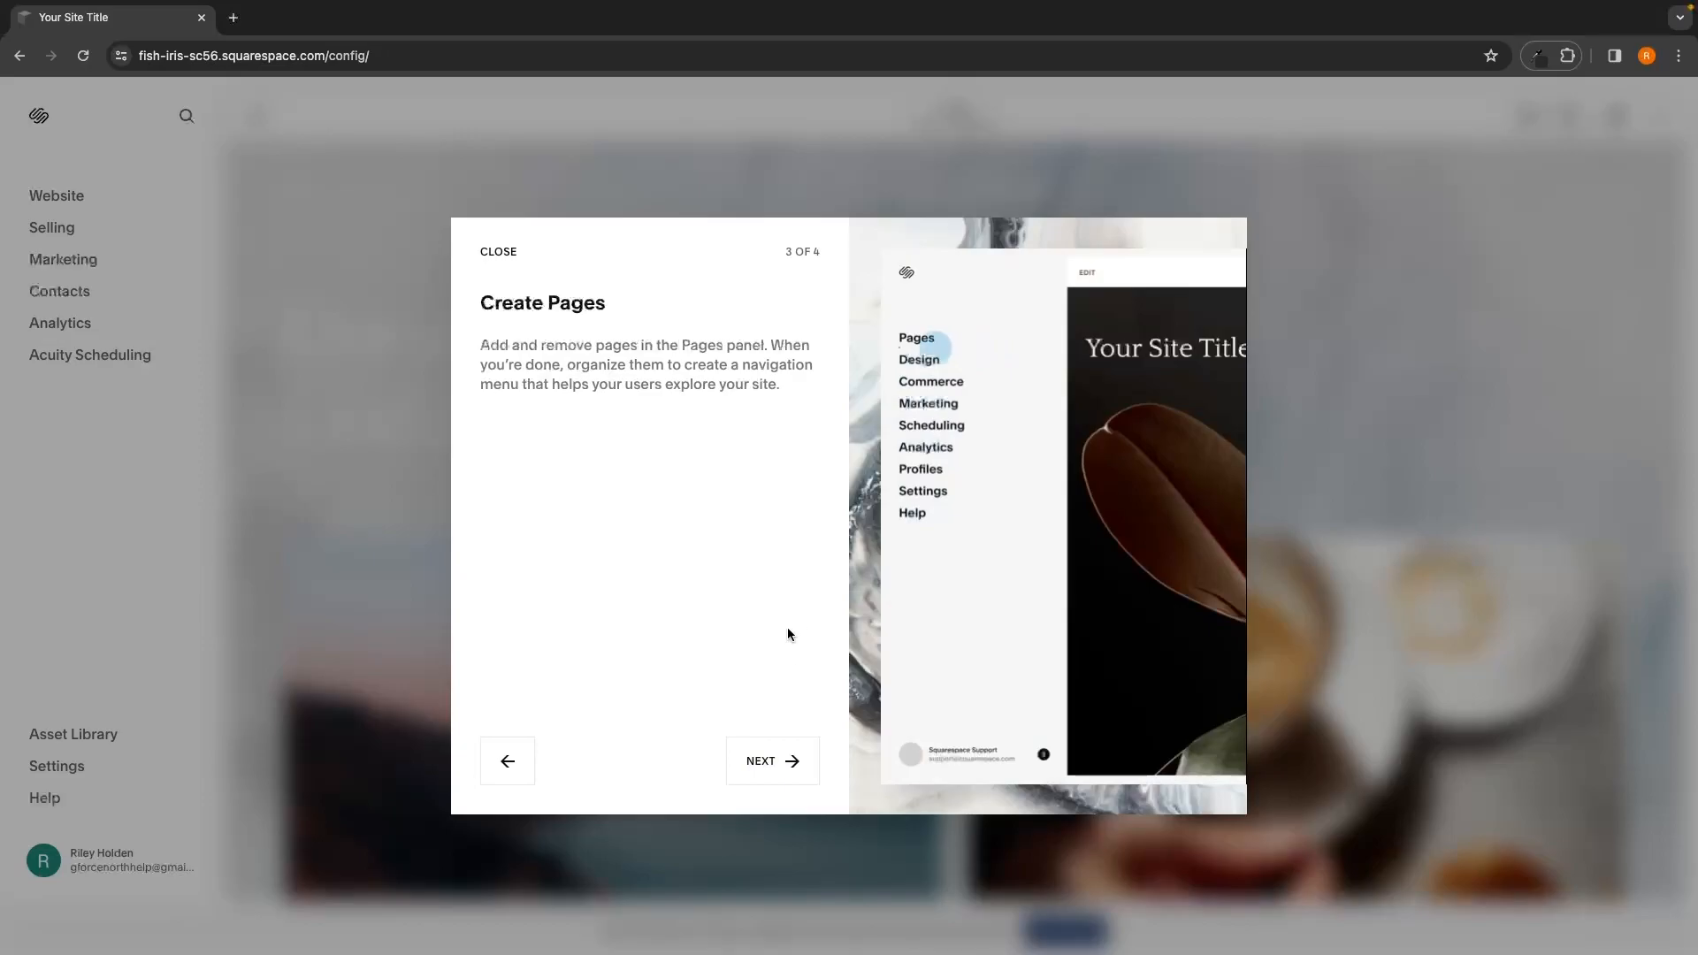
pyautogui.click(534, 766)
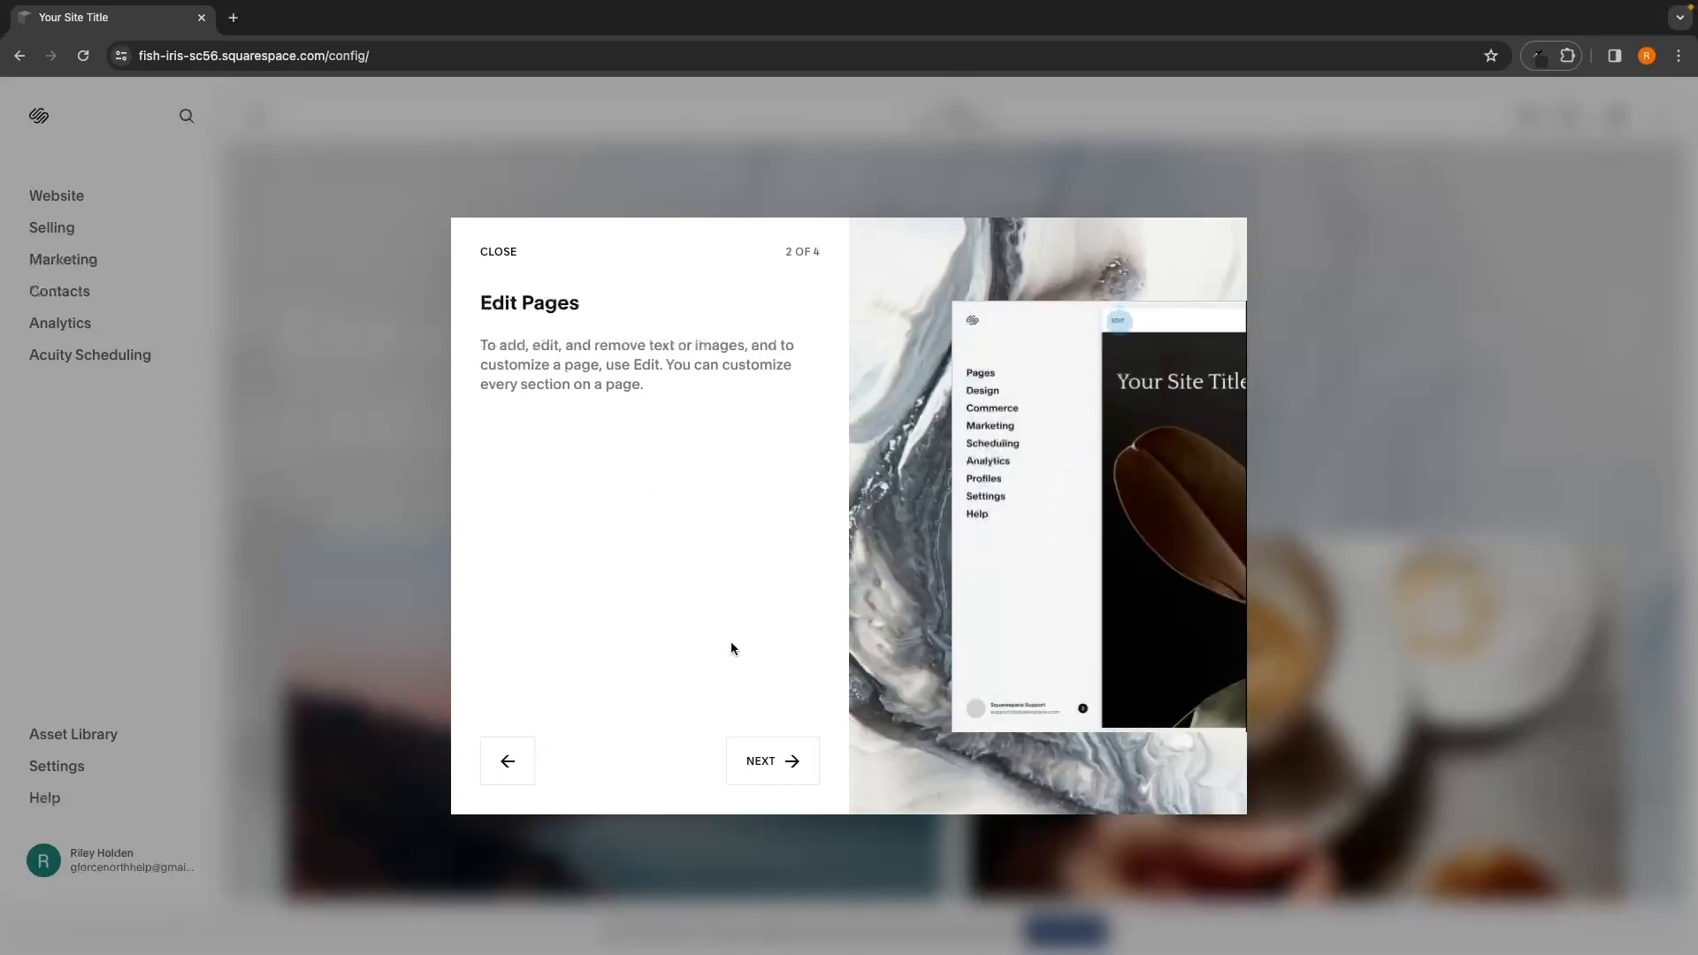
pyautogui.click(771, 766)
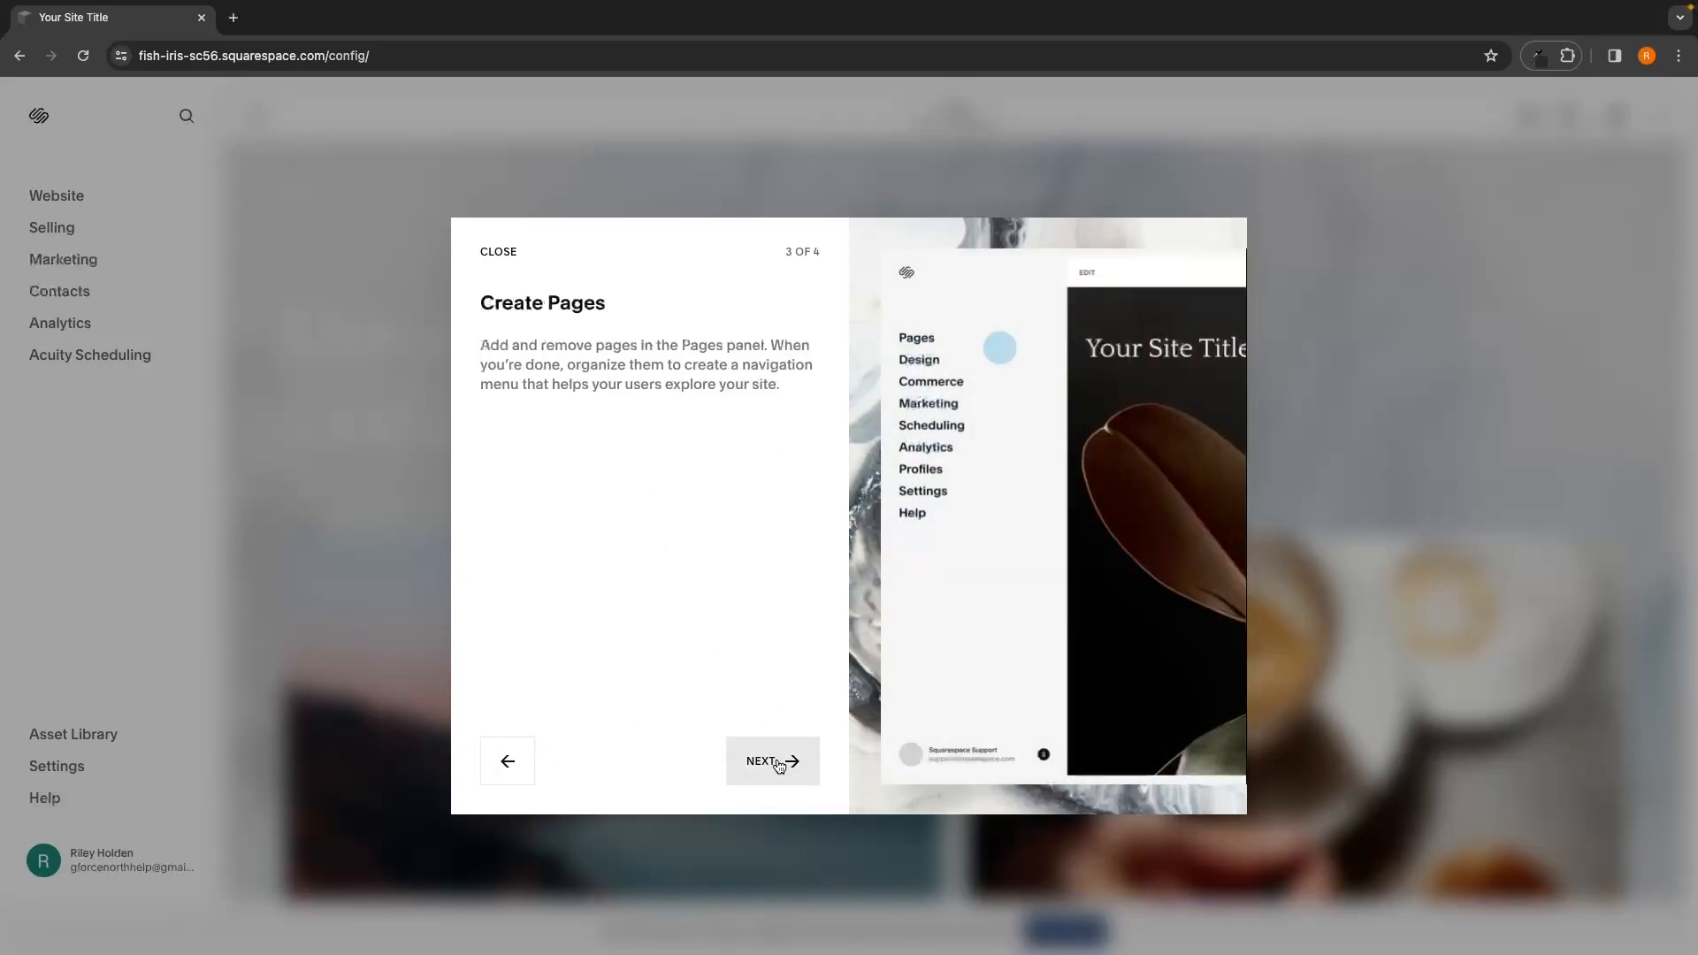
pyautogui.click(777, 764)
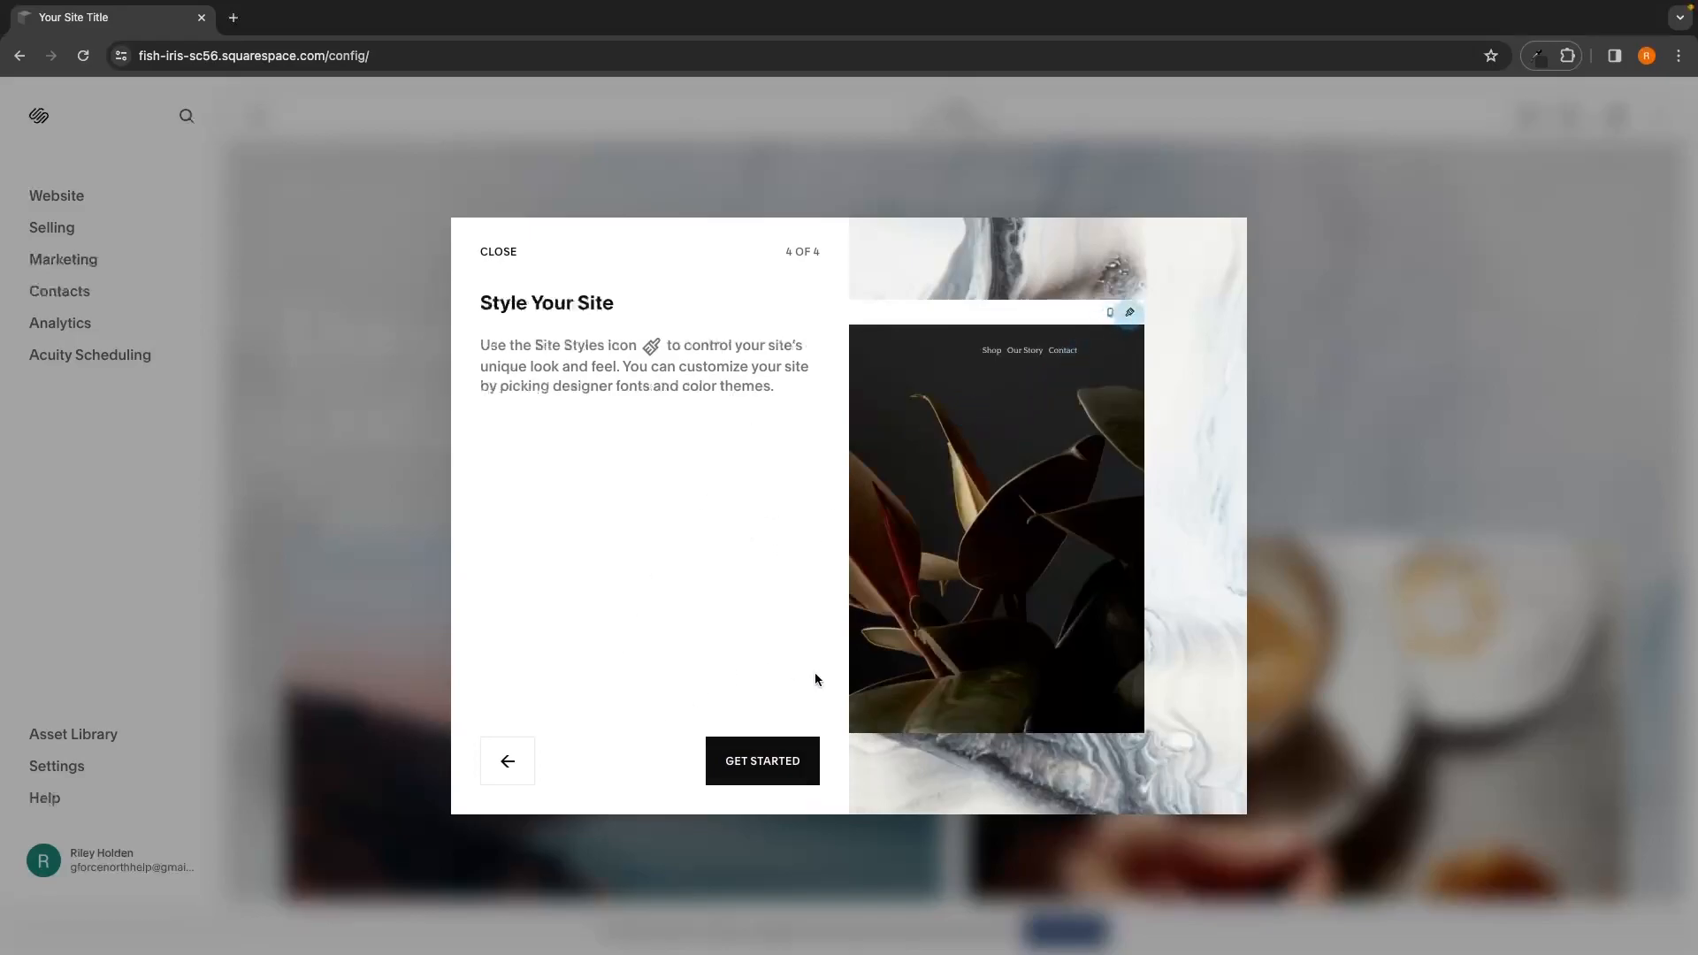
pyautogui.click(762, 762)
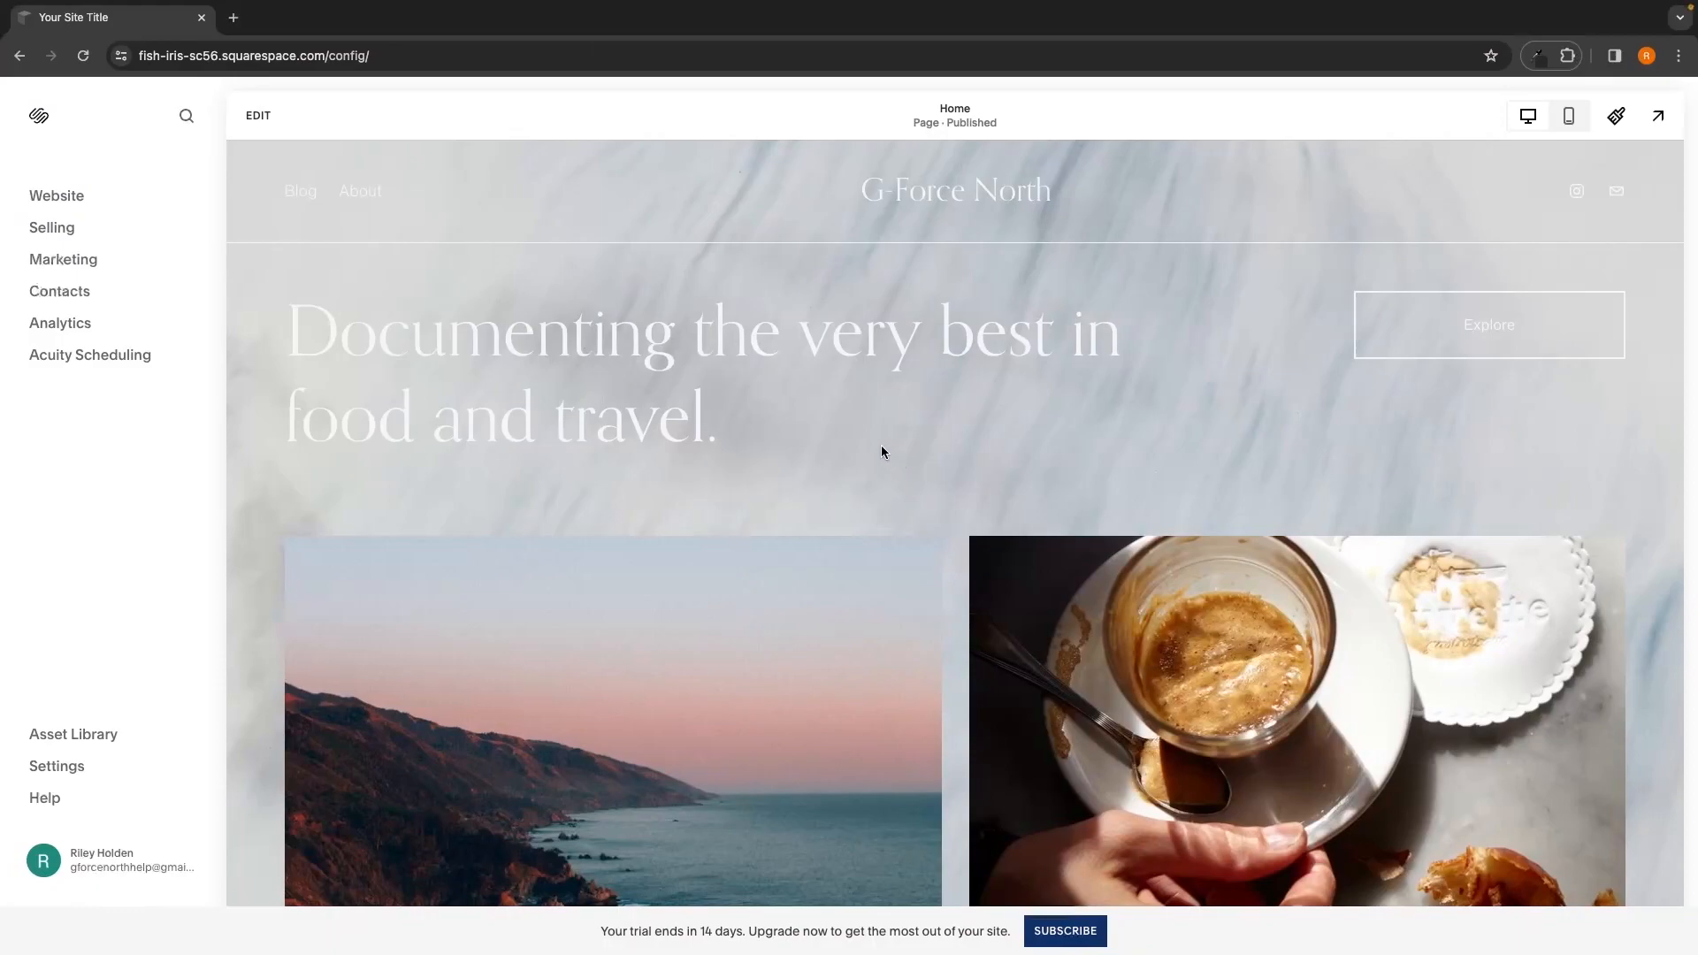
# Step: View the "Top 10 Places to See This Year" blog post from the home page and return to the home page
pyautogui.scroll(-5, 916, 460)
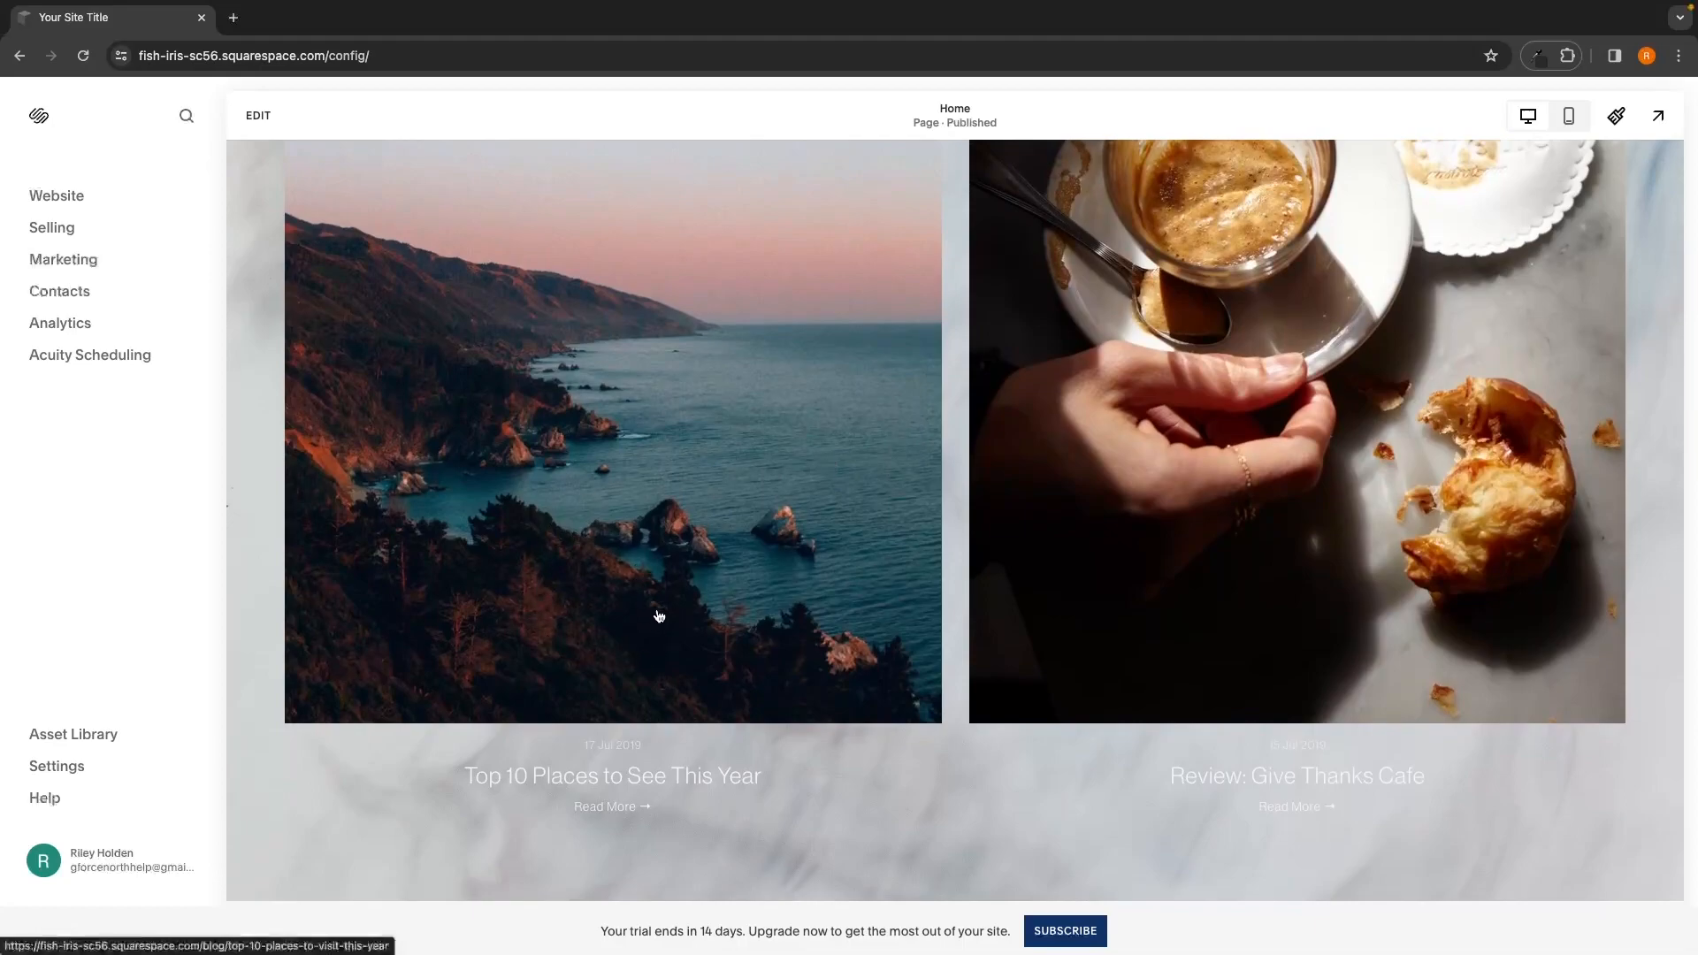
pyautogui.click(651, 581)
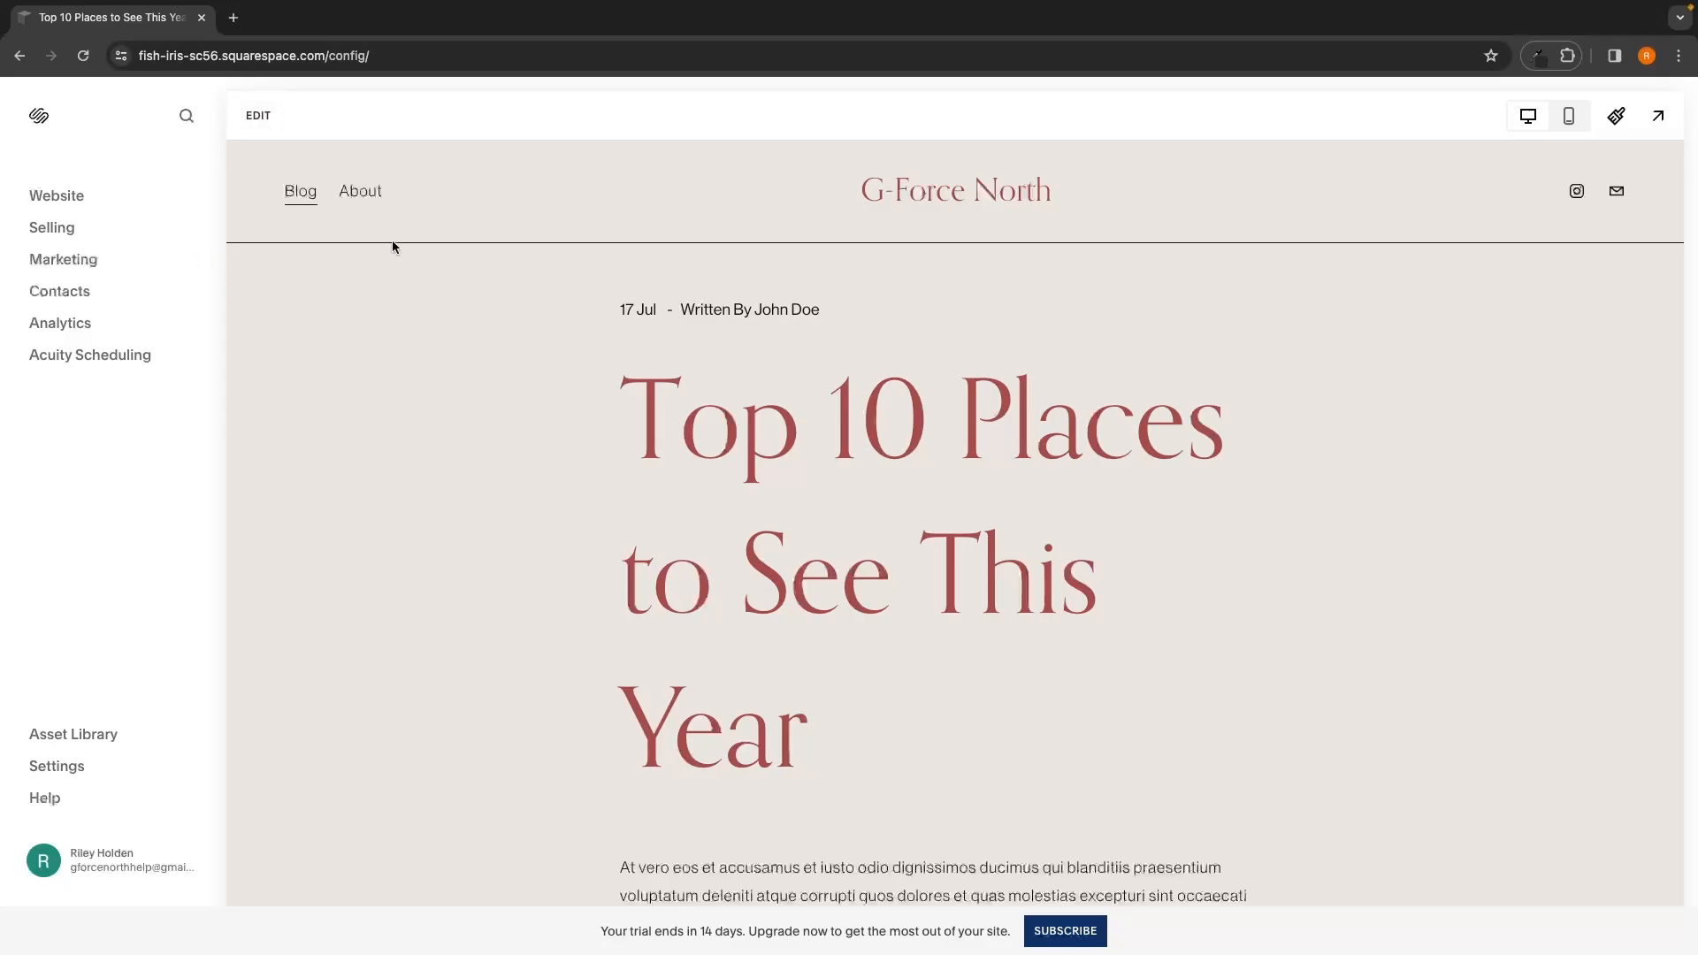
pyautogui.click(896, 208)
pyautogui.scroll(-4, 1163, 462)
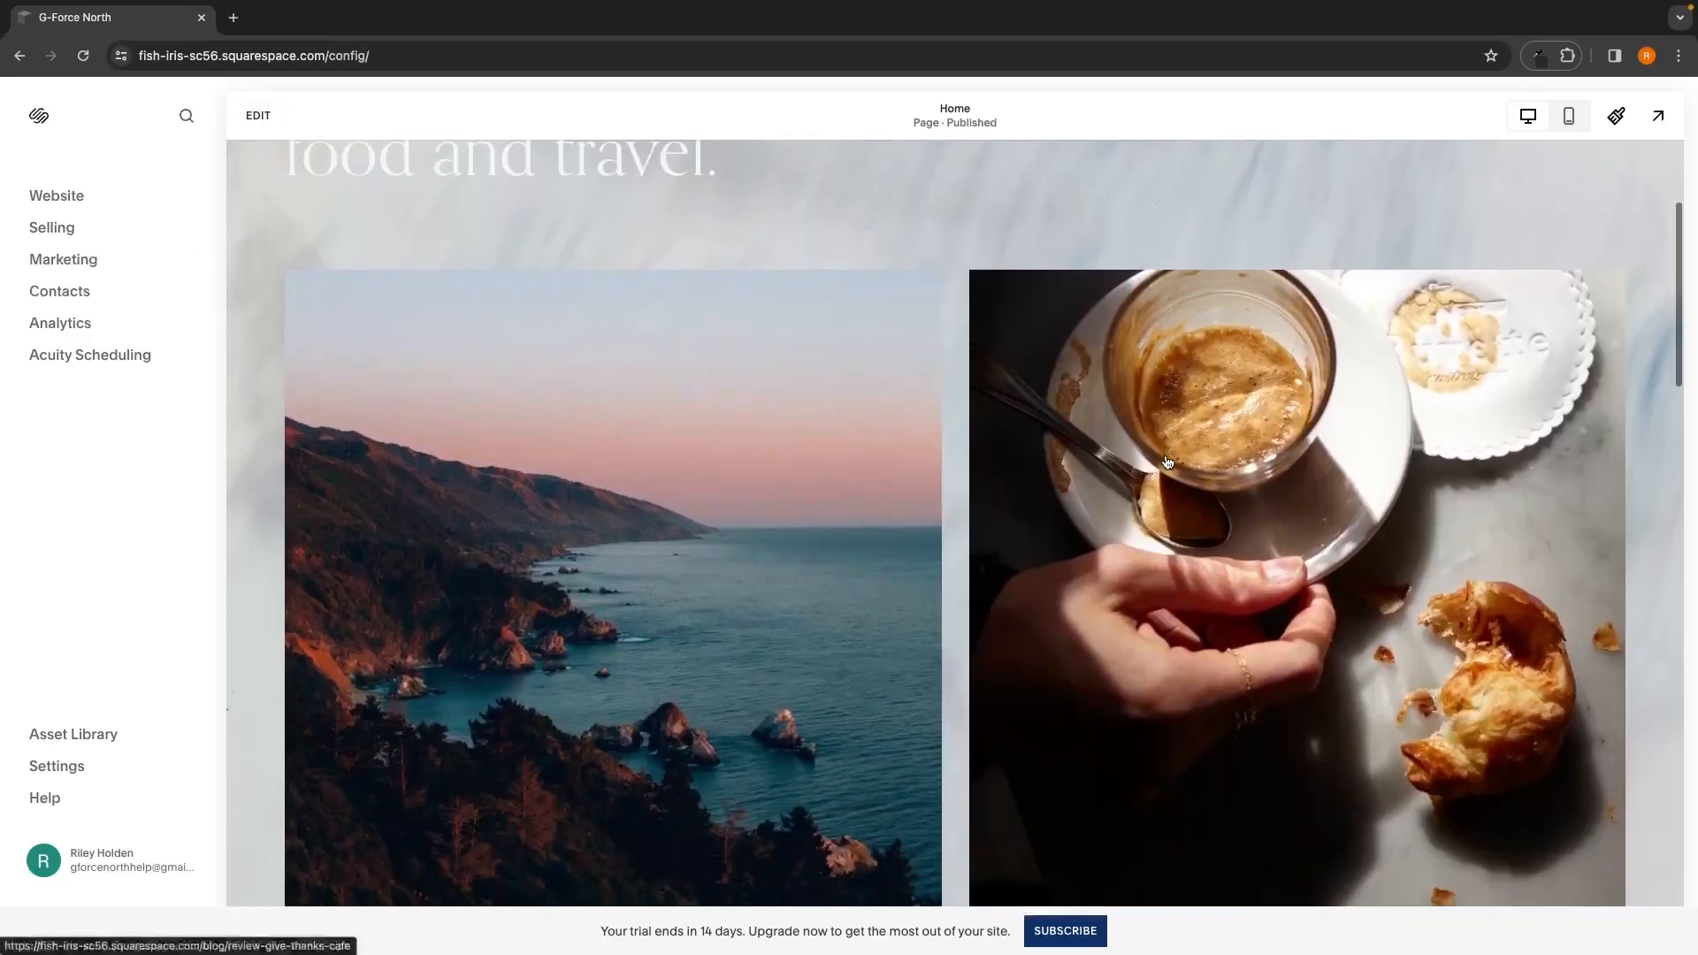
pyautogui.scroll(-6, 1047, 486)
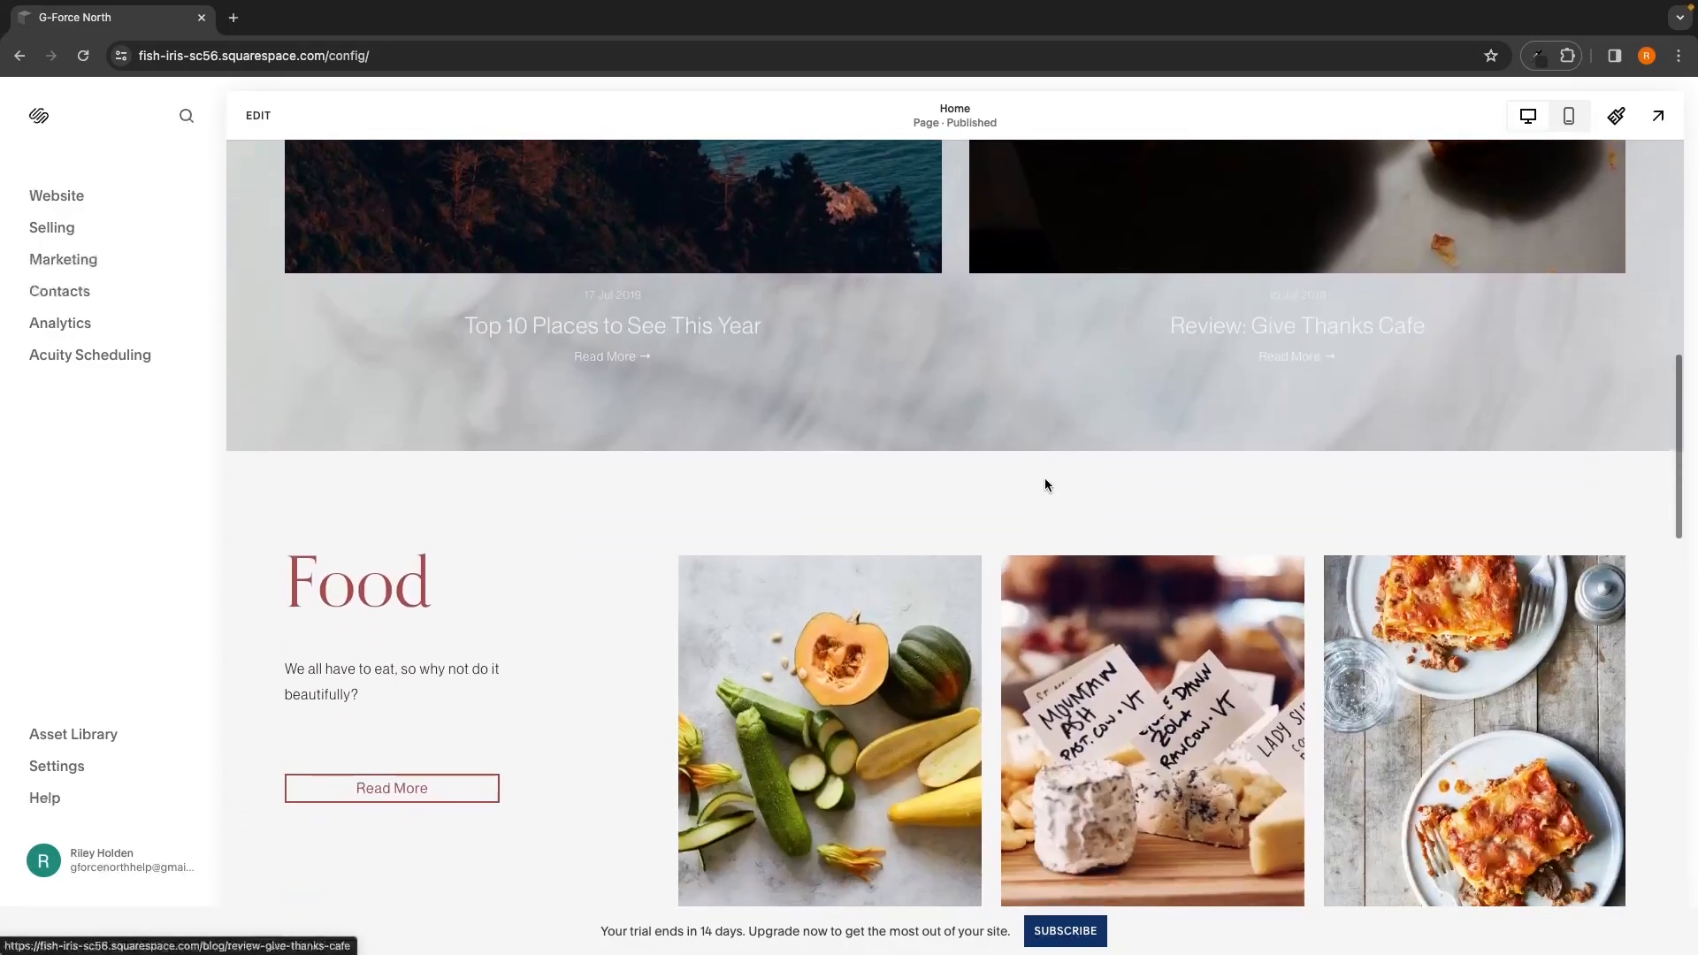
# Step: Preview the home page in the mobile view and switch back to the desktop view
pyautogui.scroll(5, 1046, 486)
pyautogui.scroll(4, 1046, 486)
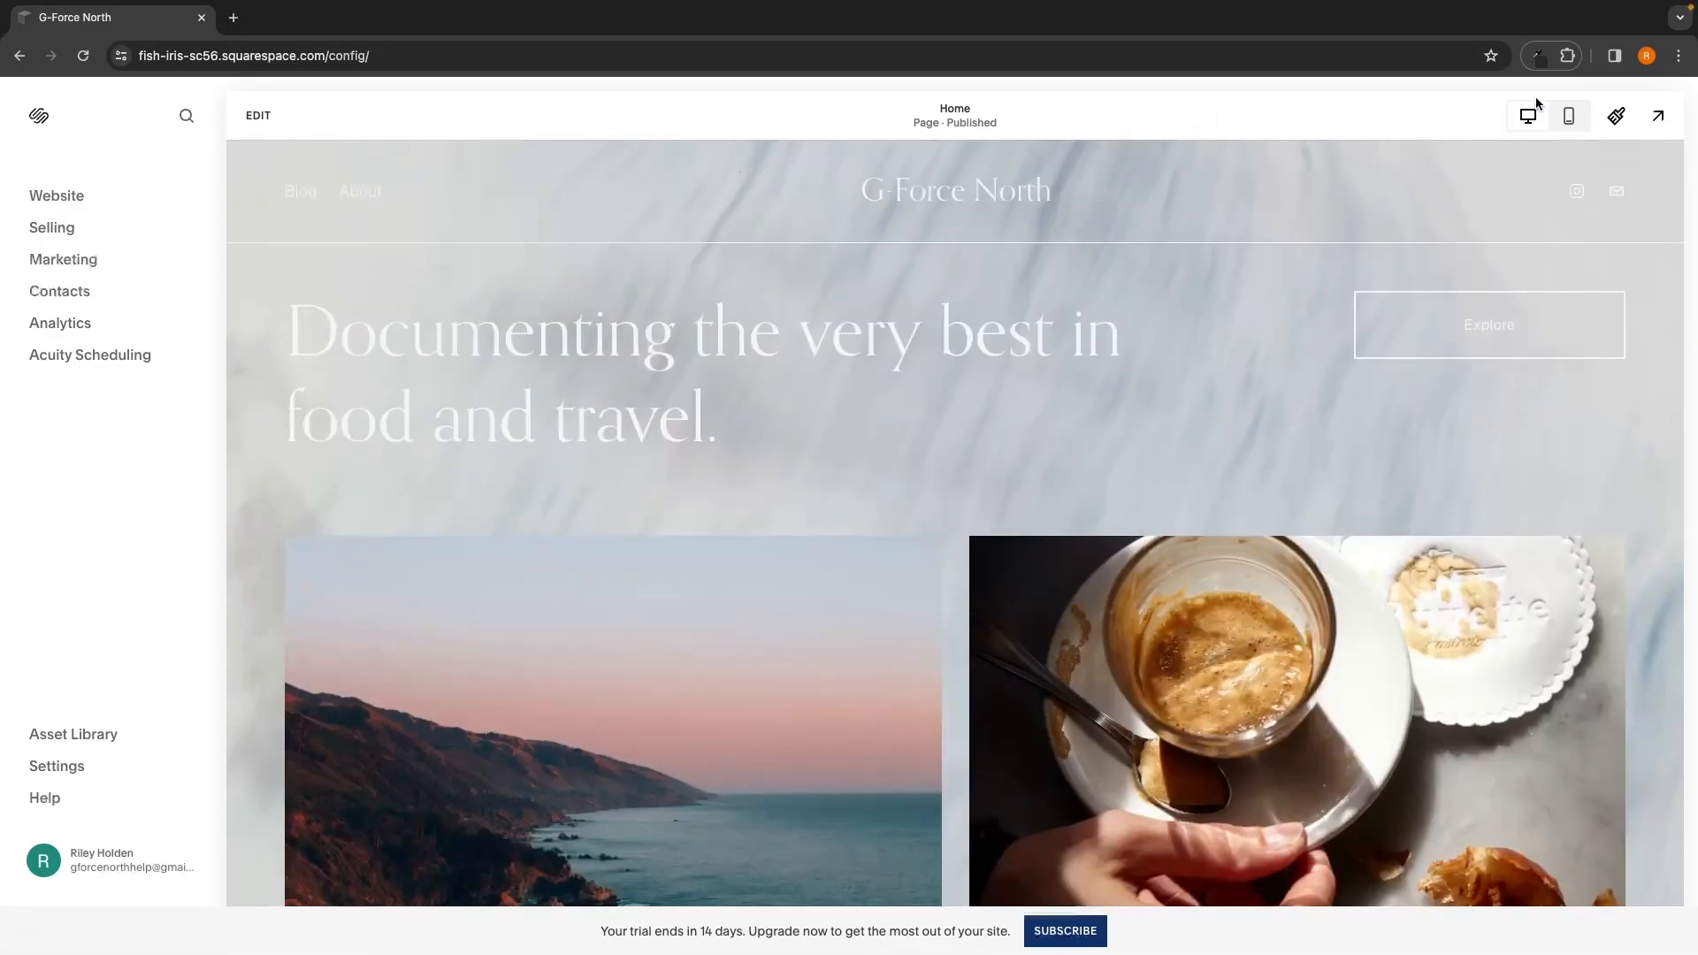
pyautogui.click(1569, 121)
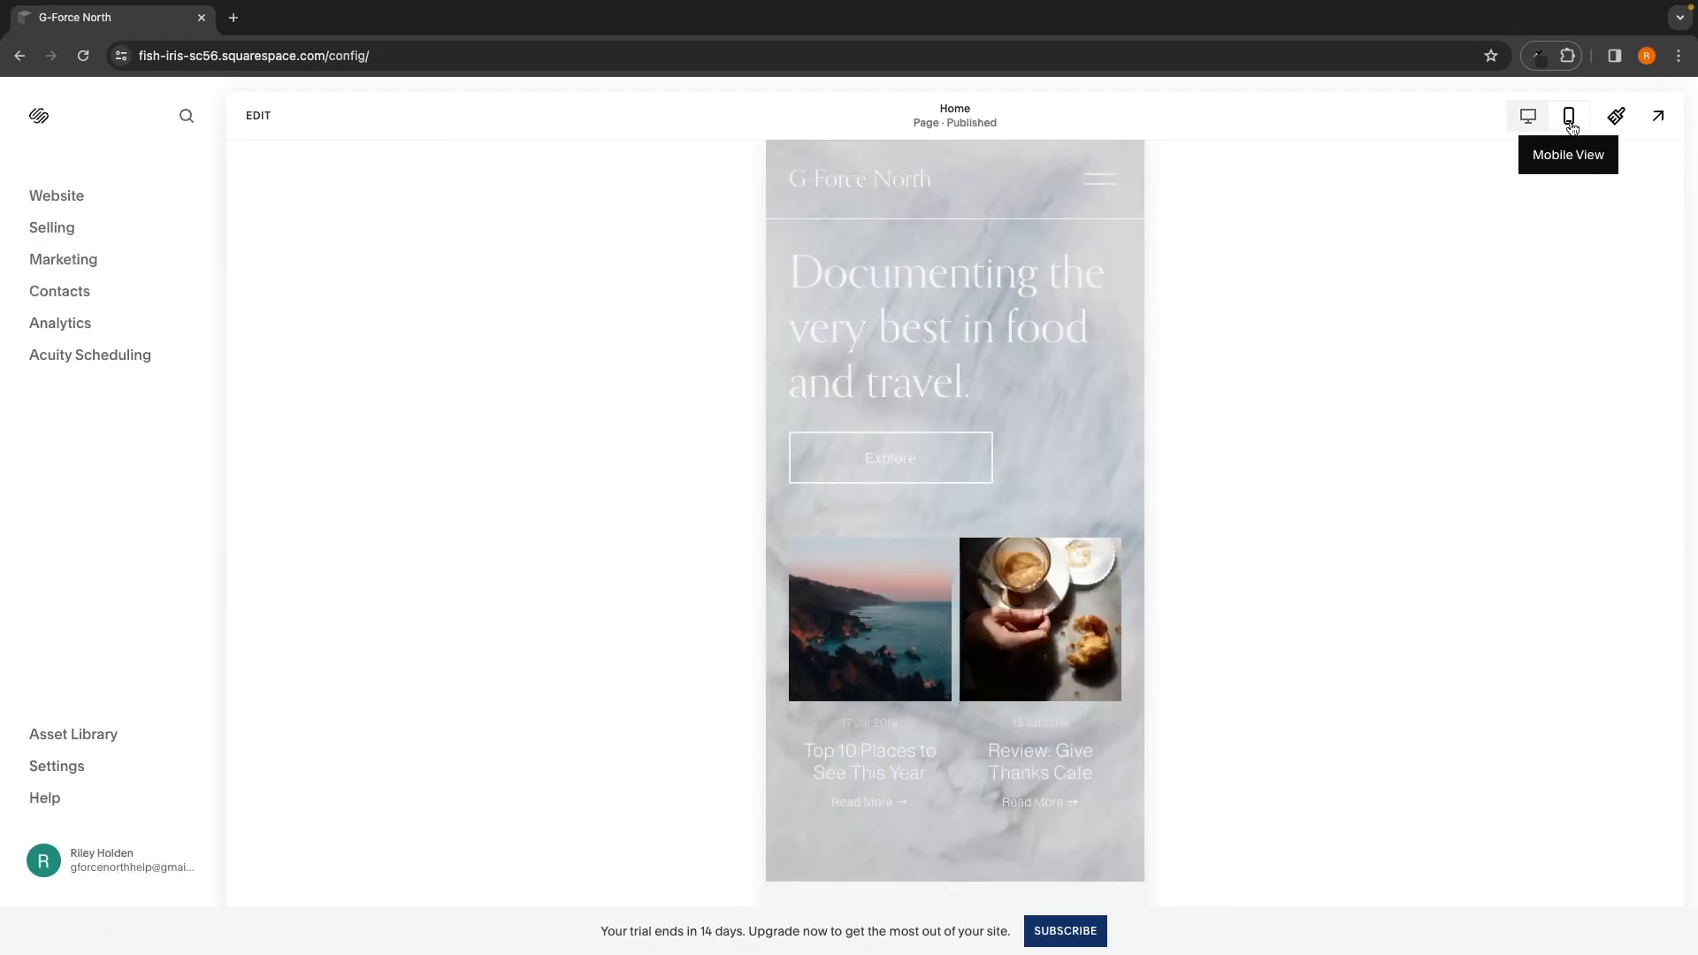
pyautogui.click(1532, 126)
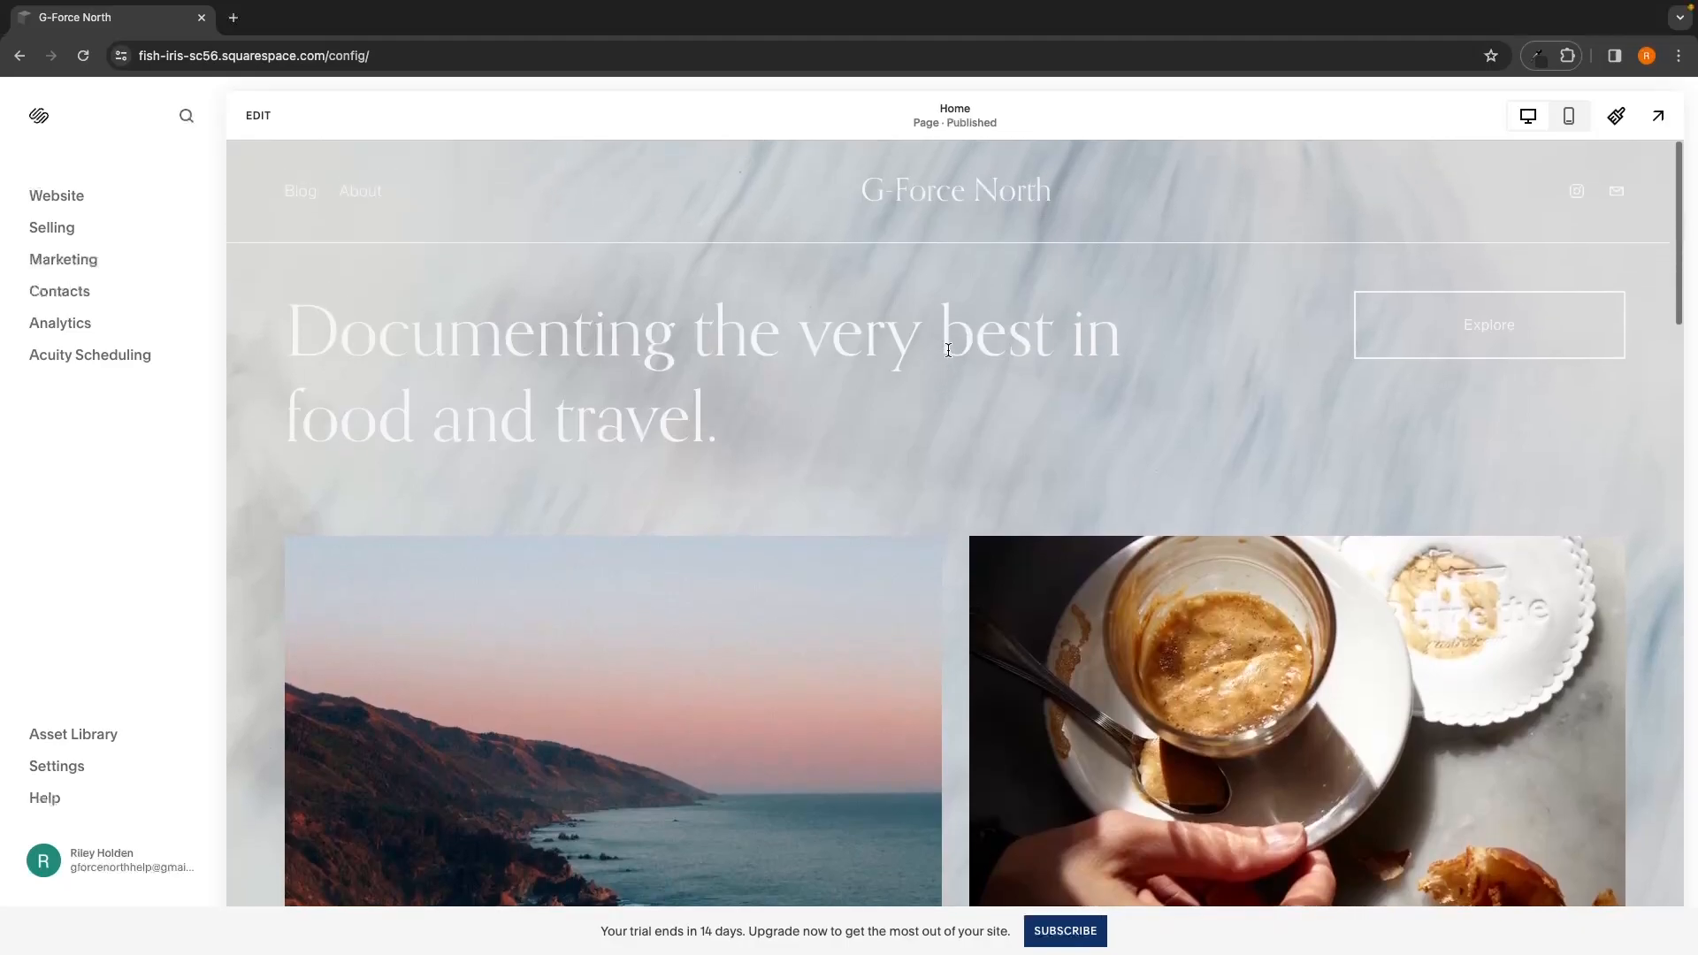
# Step: Examine the desktop home page from the opening posts through the Food, Travel and blogger introduction sections
pyautogui.scroll(-2, 948, 350)
pyautogui.scroll(-3, 948, 350)
pyautogui.scroll(5, 947, 350)
pyautogui.scroll(-10, 957, 296)
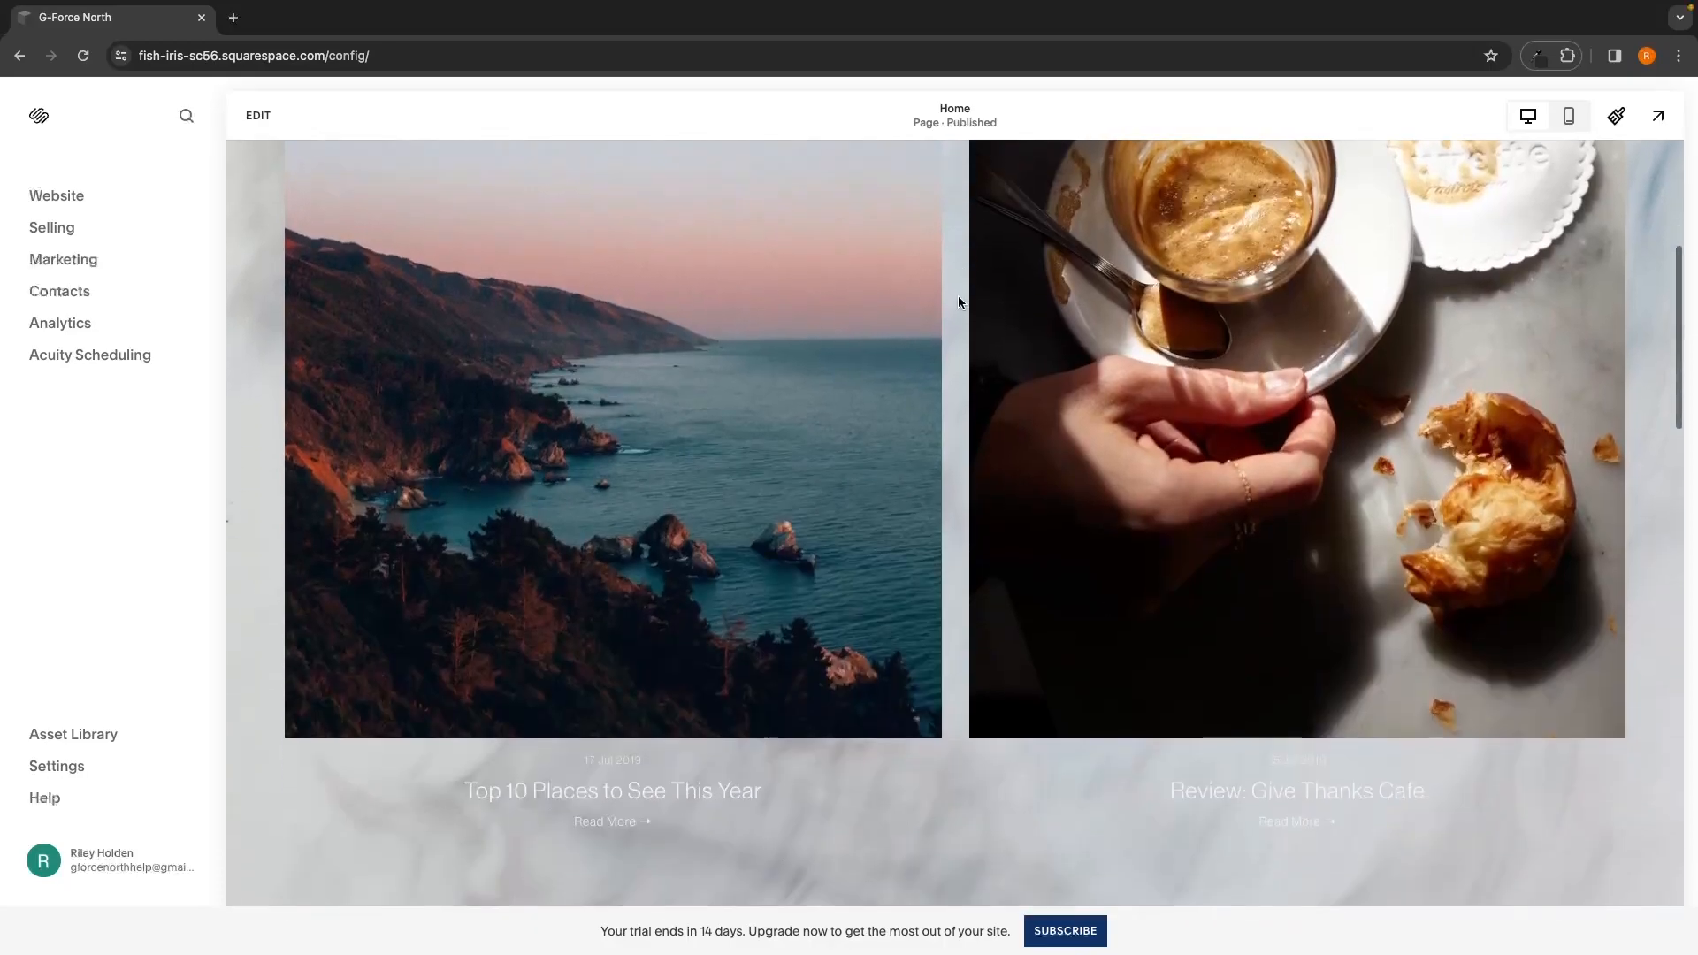
pyautogui.scroll(-1, 957, 302)
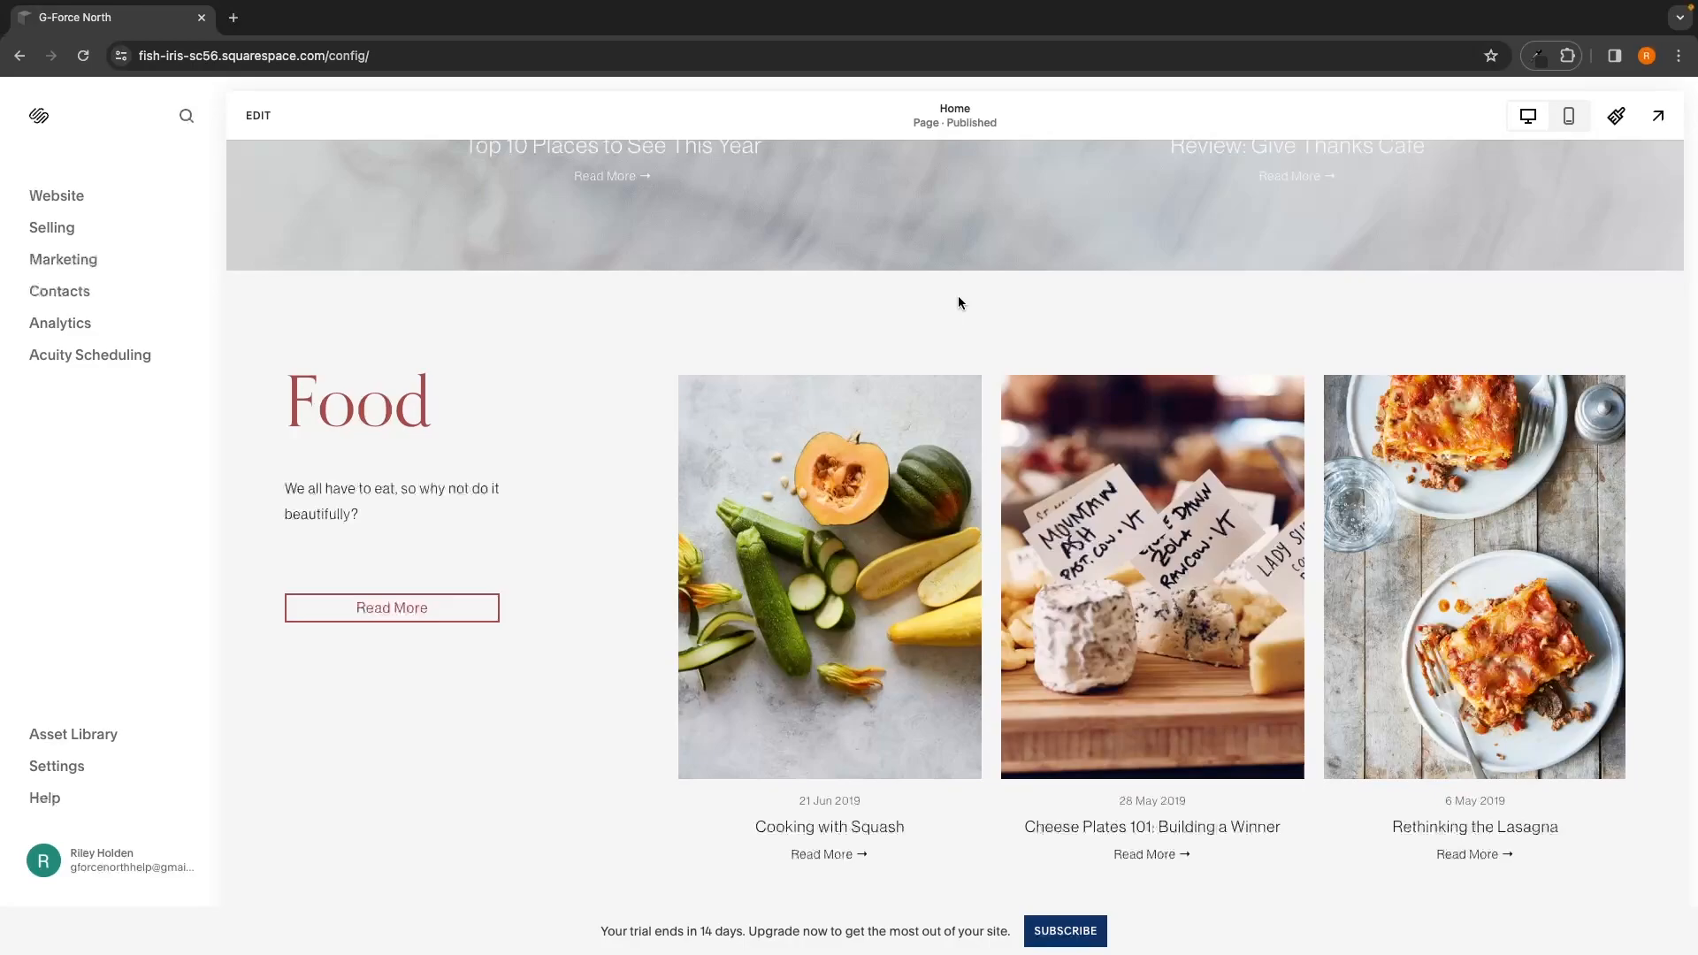
pyautogui.scroll(-11, 958, 303)
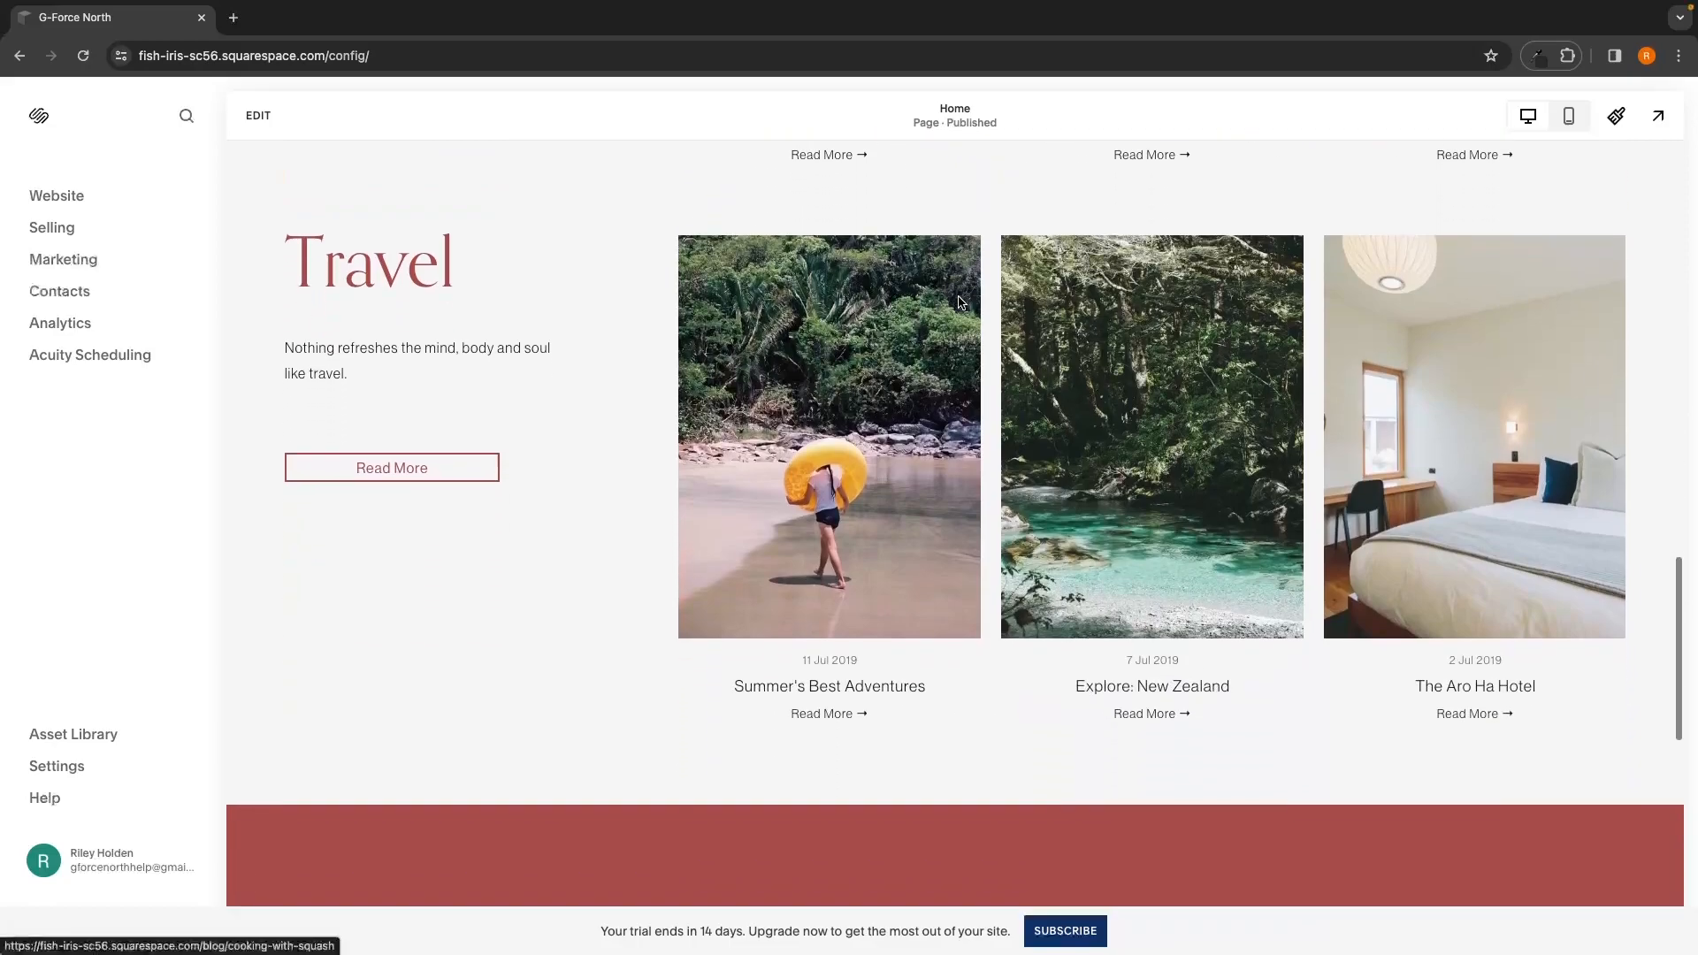
pyautogui.scroll(-5, 959, 303)
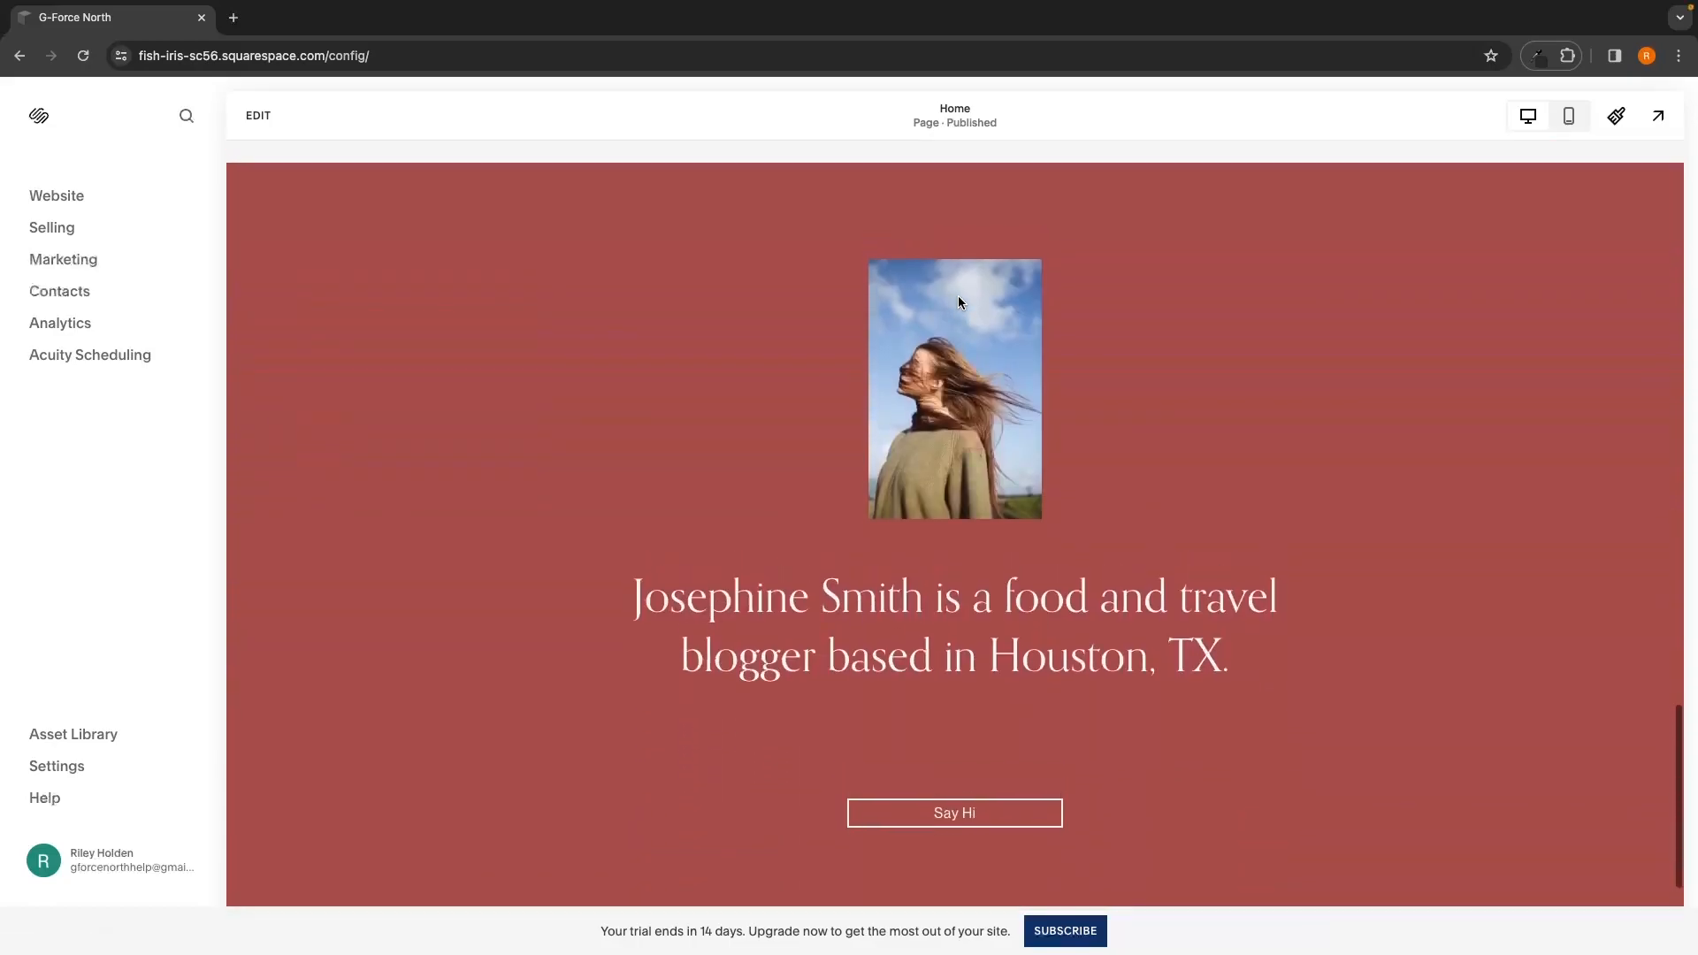
pyautogui.scroll(20, 958, 301)
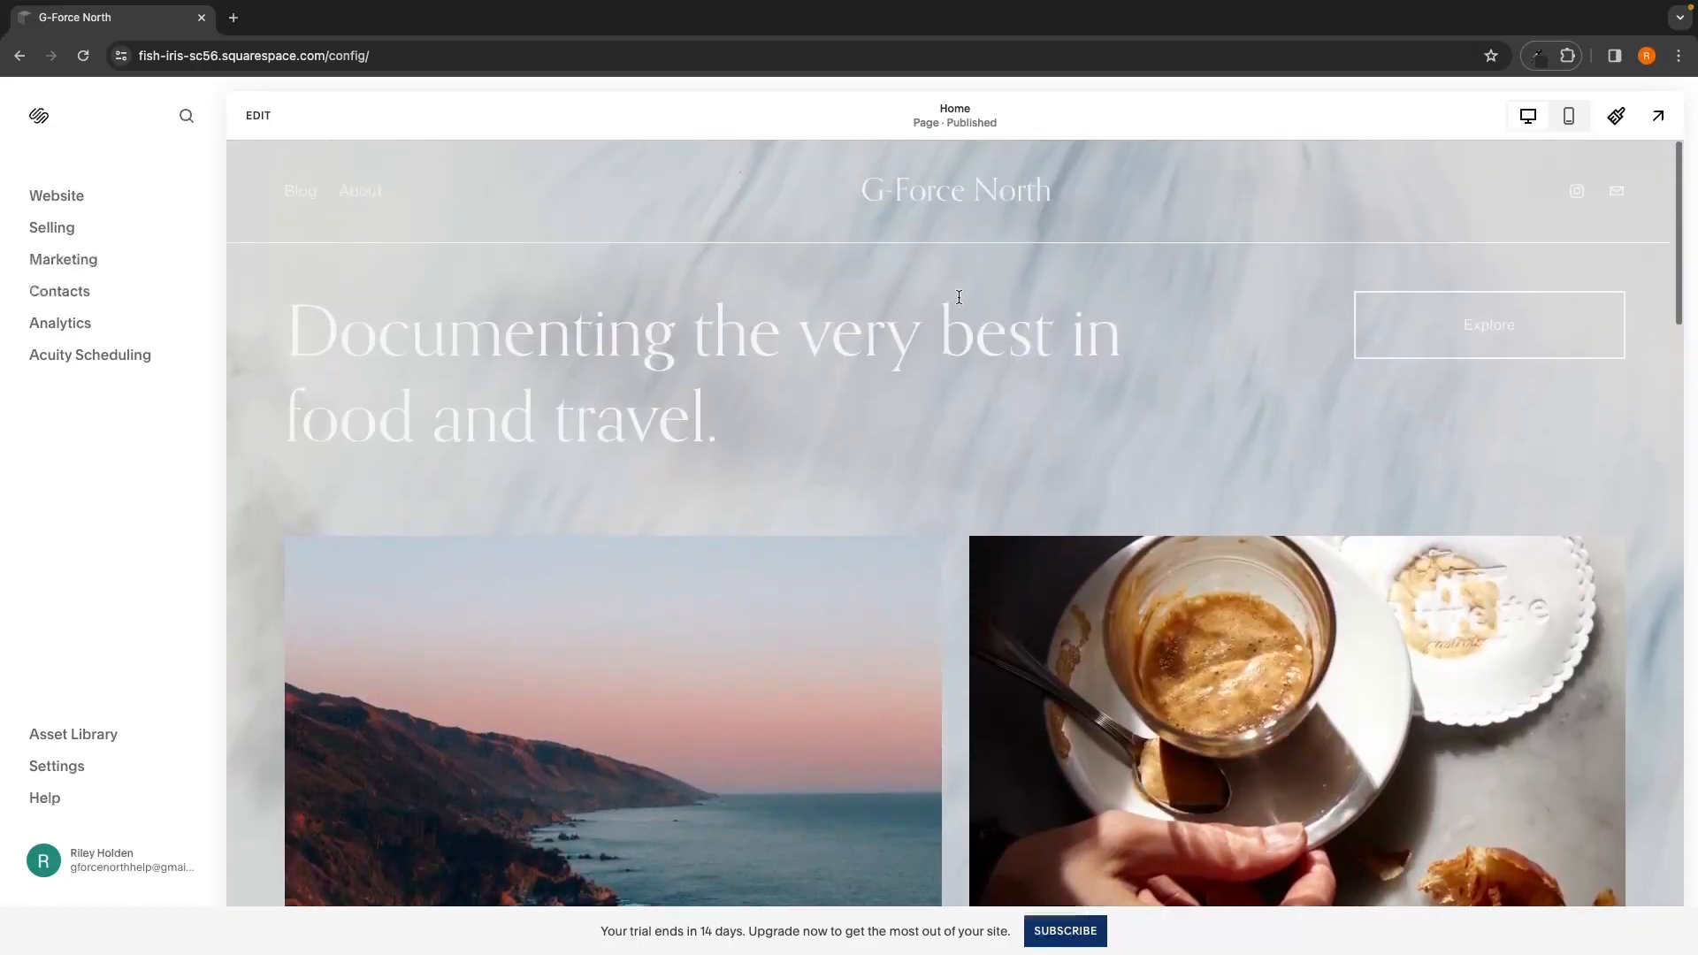
# Step: Open the home page for editing and review its opening section with the heading and featured posts
pyautogui.click(259, 117)
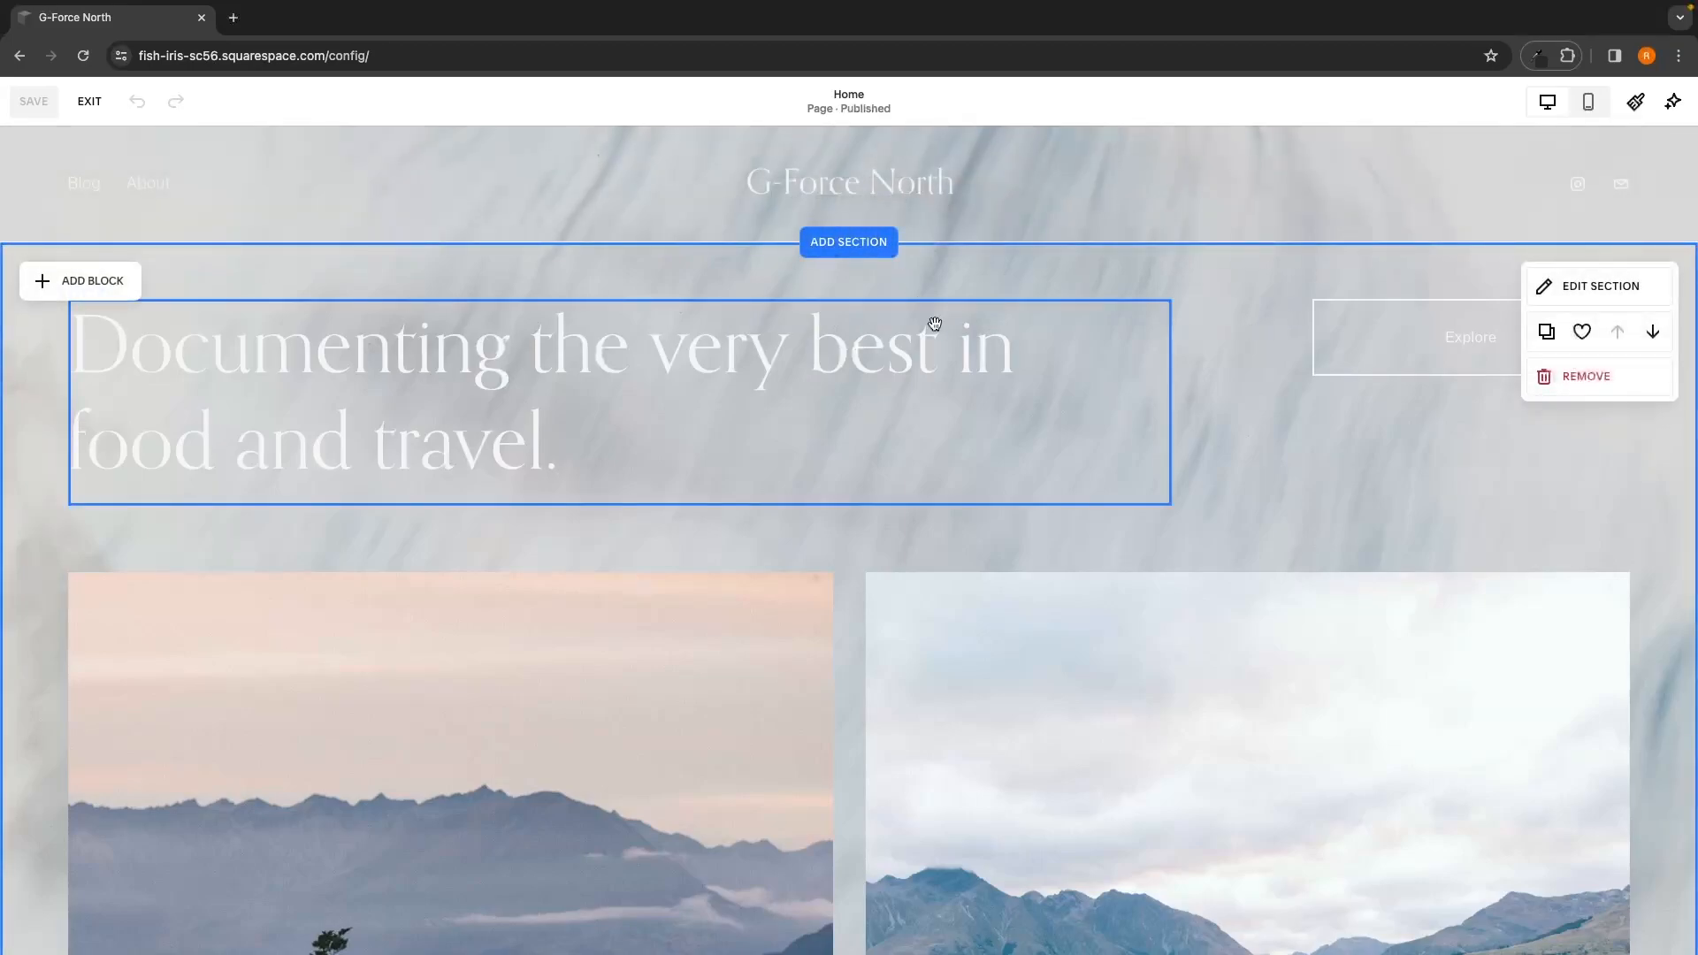
pyautogui.scroll(-2, 937, 331)
pyautogui.scroll(-10, 952, 349)
pyautogui.scroll(2, 995, 424)
pyautogui.scroll(8, 995, 424)
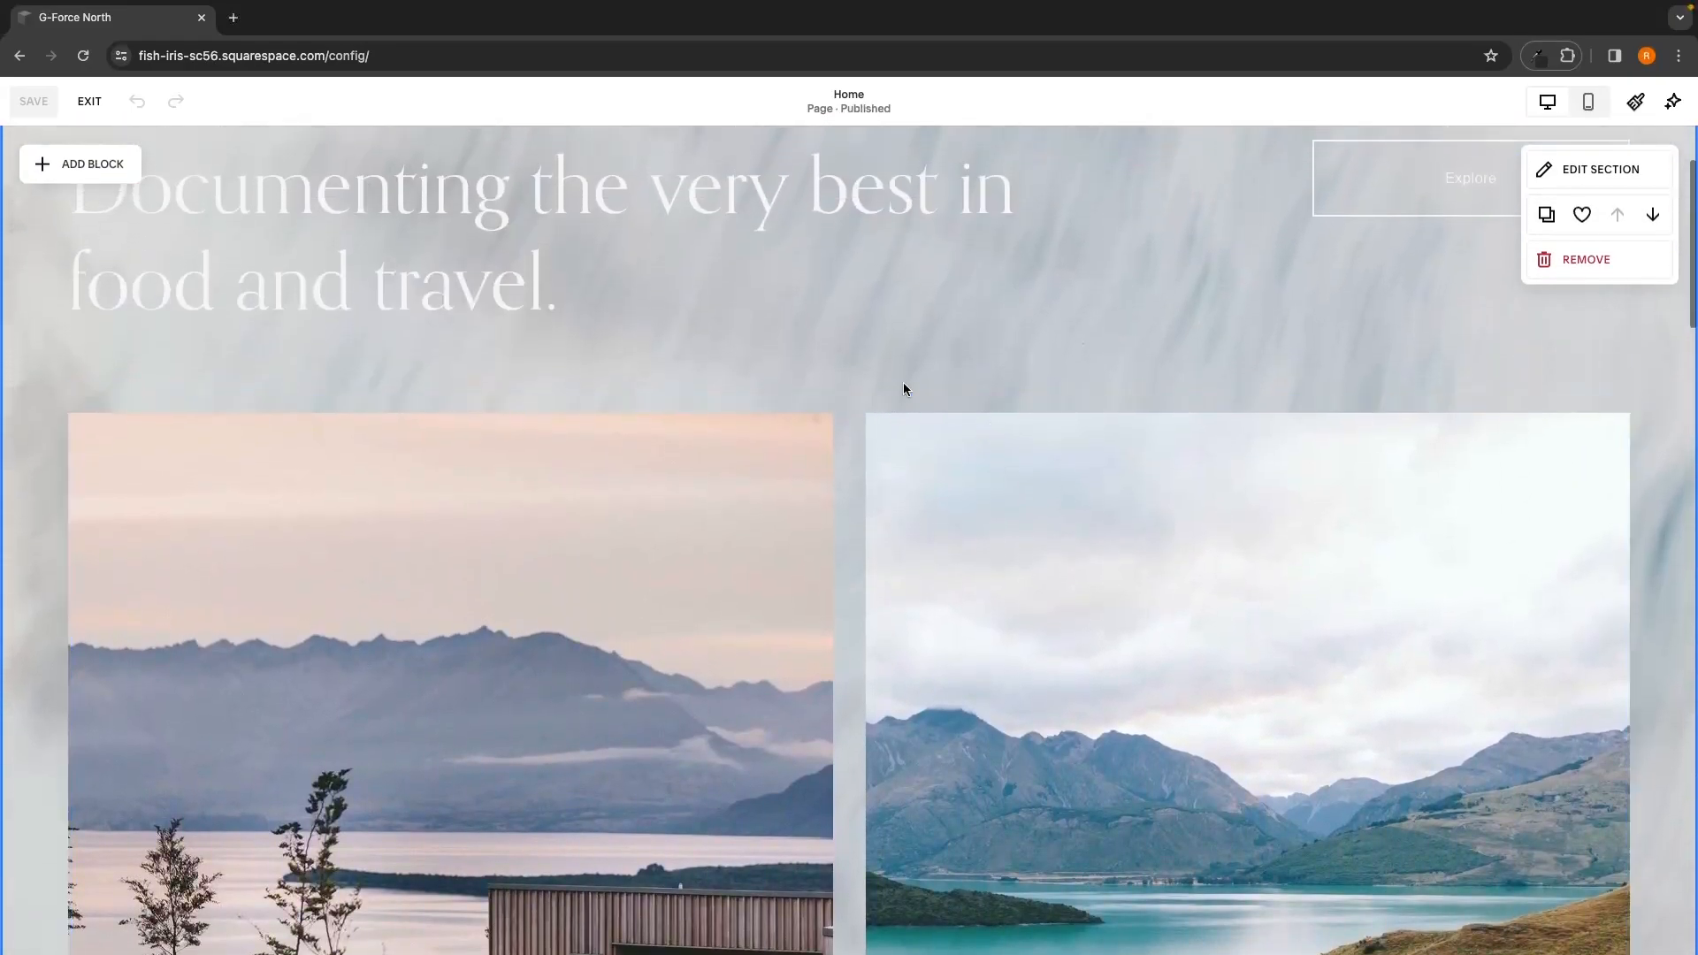
pyautogui.scroll(1, 919, 364)
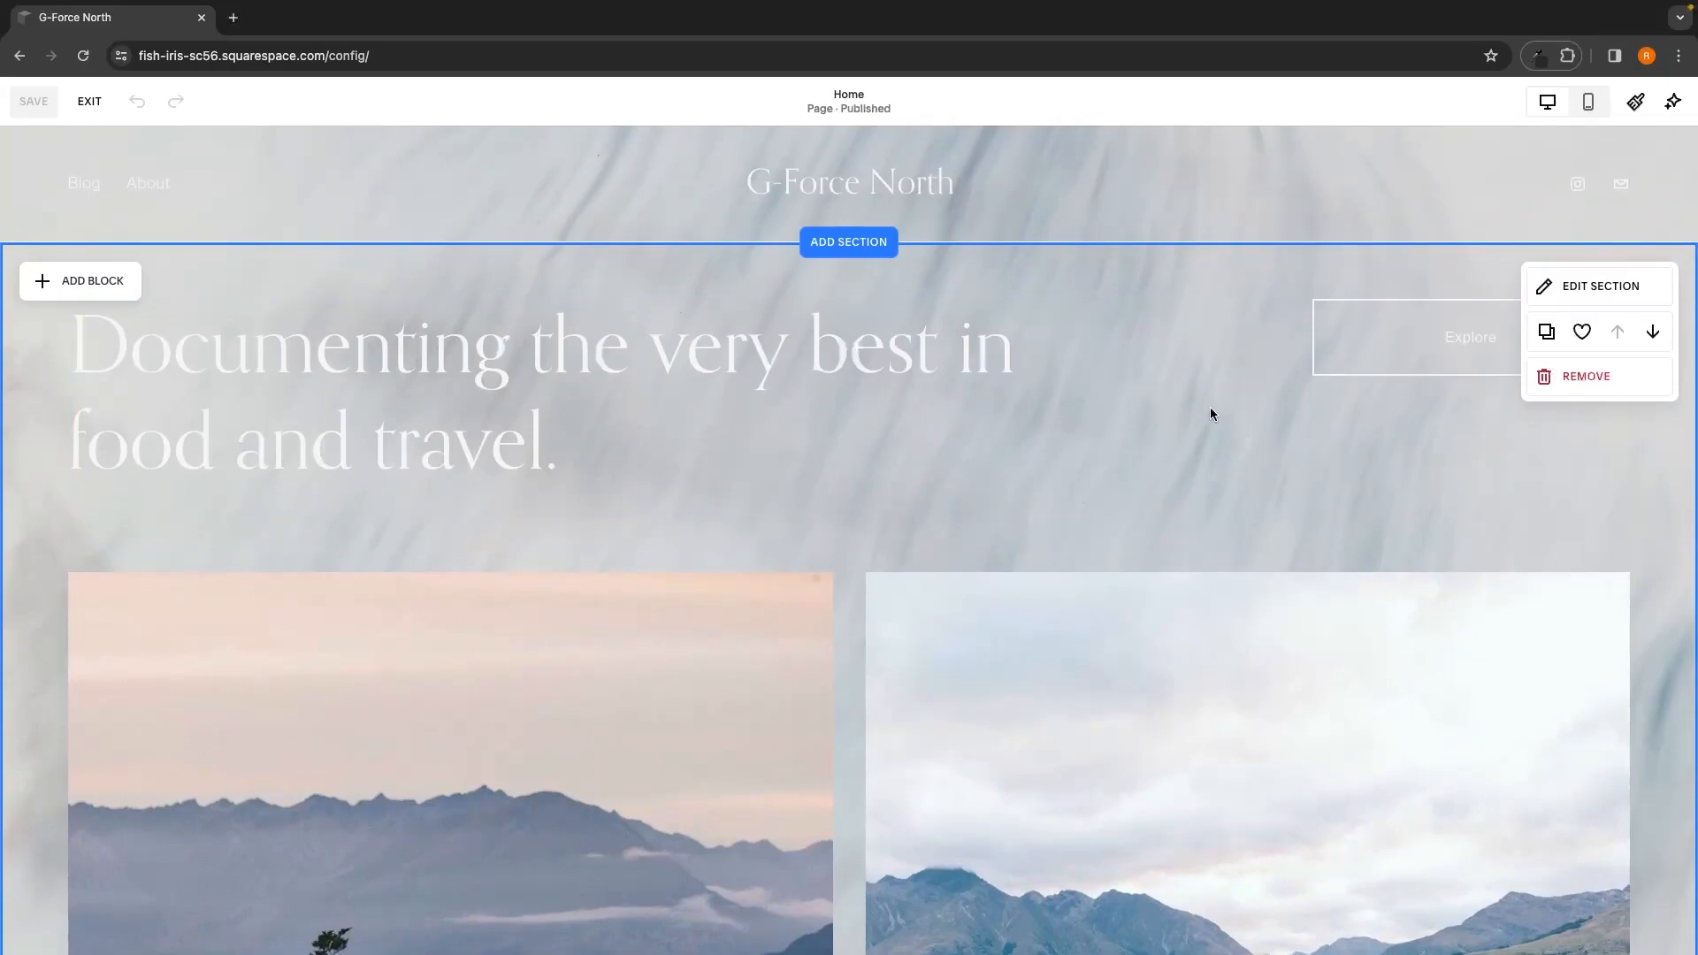
pyautogui.scroll(-2, 1210, 409)
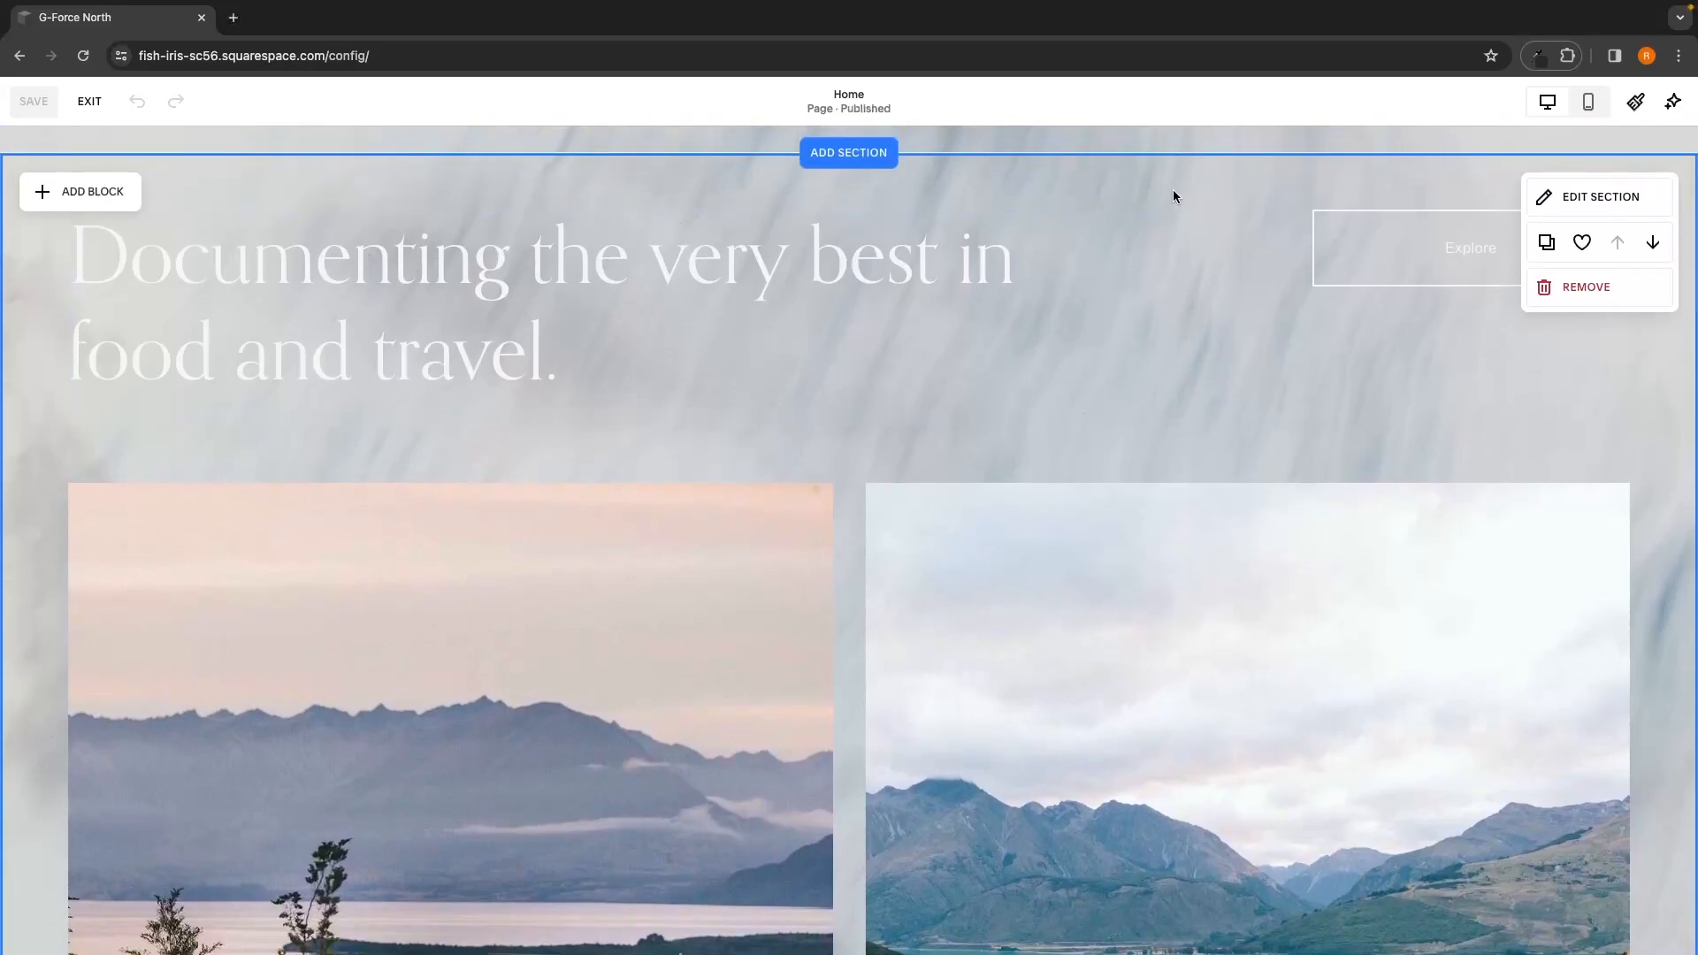
pyautogui.scroll(2, 973, 194)
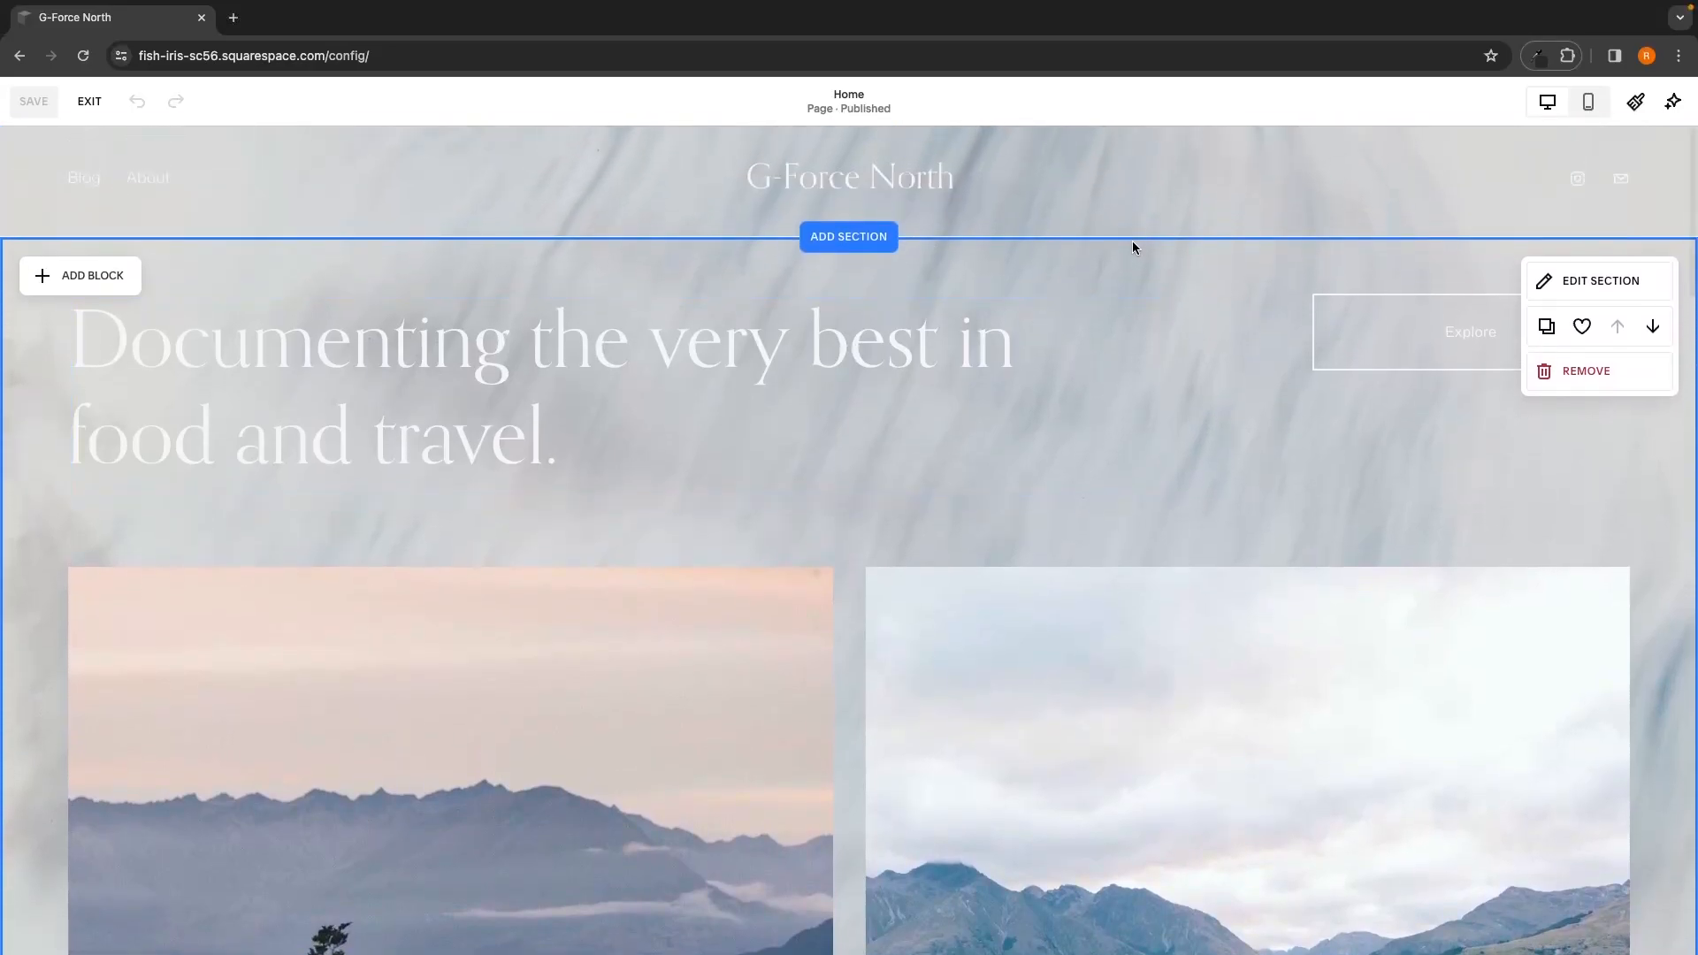
# Step: Examine the Food, Travel, blogger introduction and footer sections of the home page in editing mode
pyautogui.scroll(-10, 1165, 249)
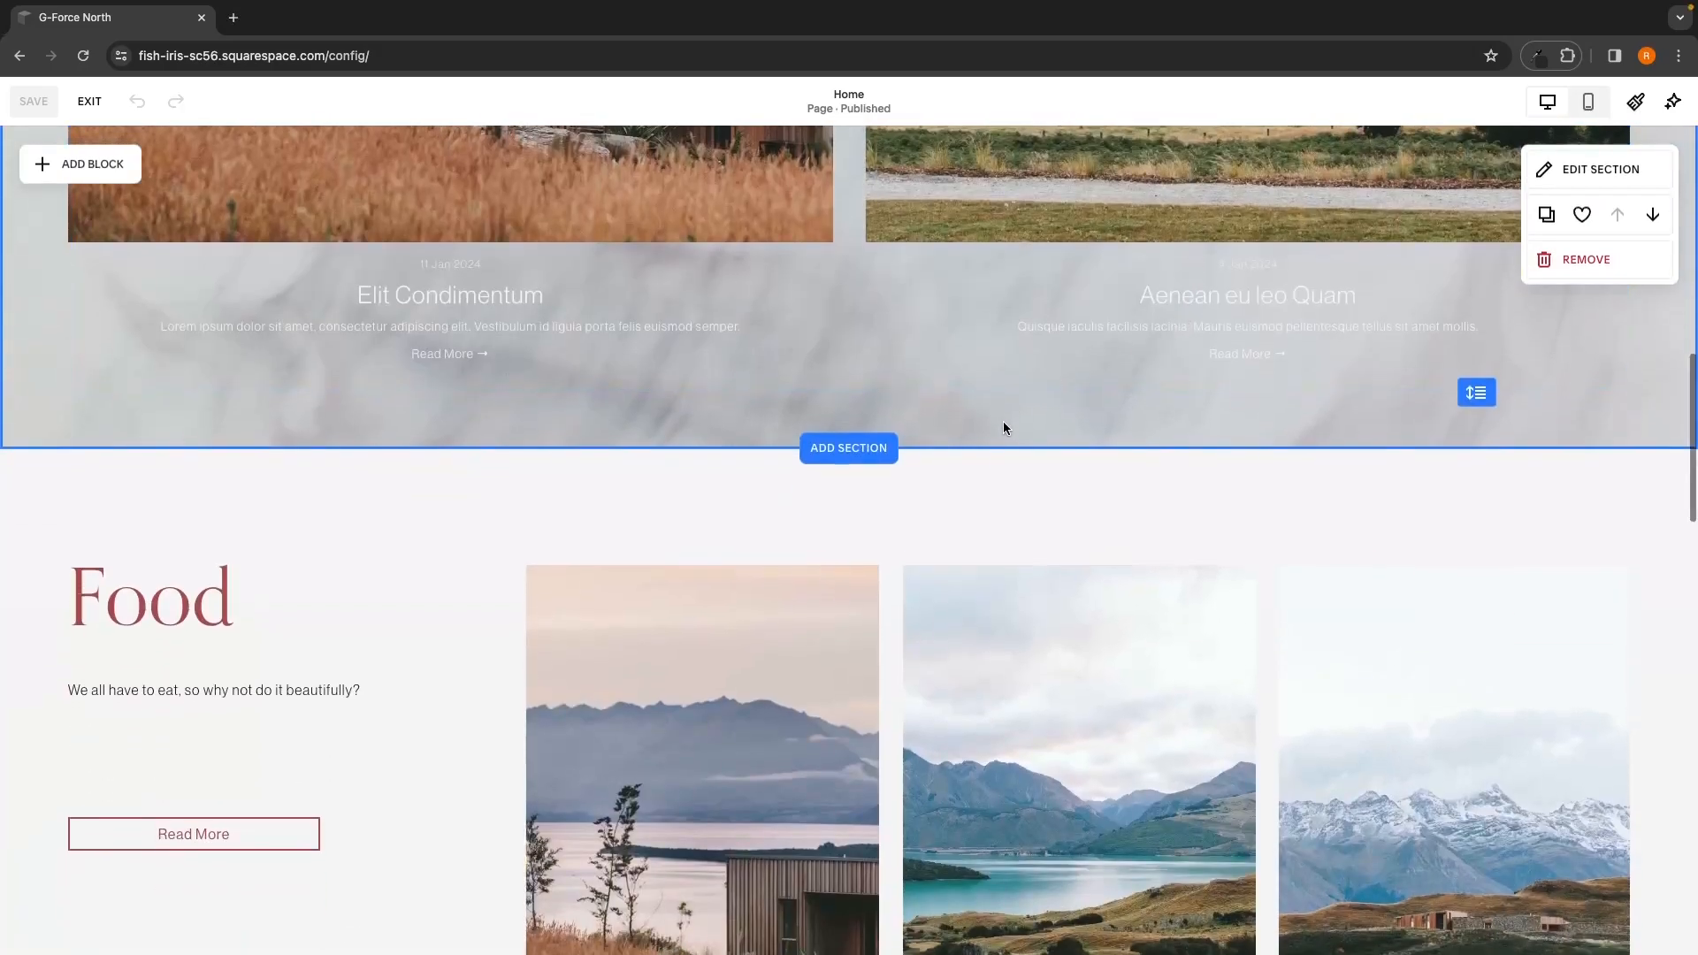
pyautogui.scroll(-1, 1002, 421)
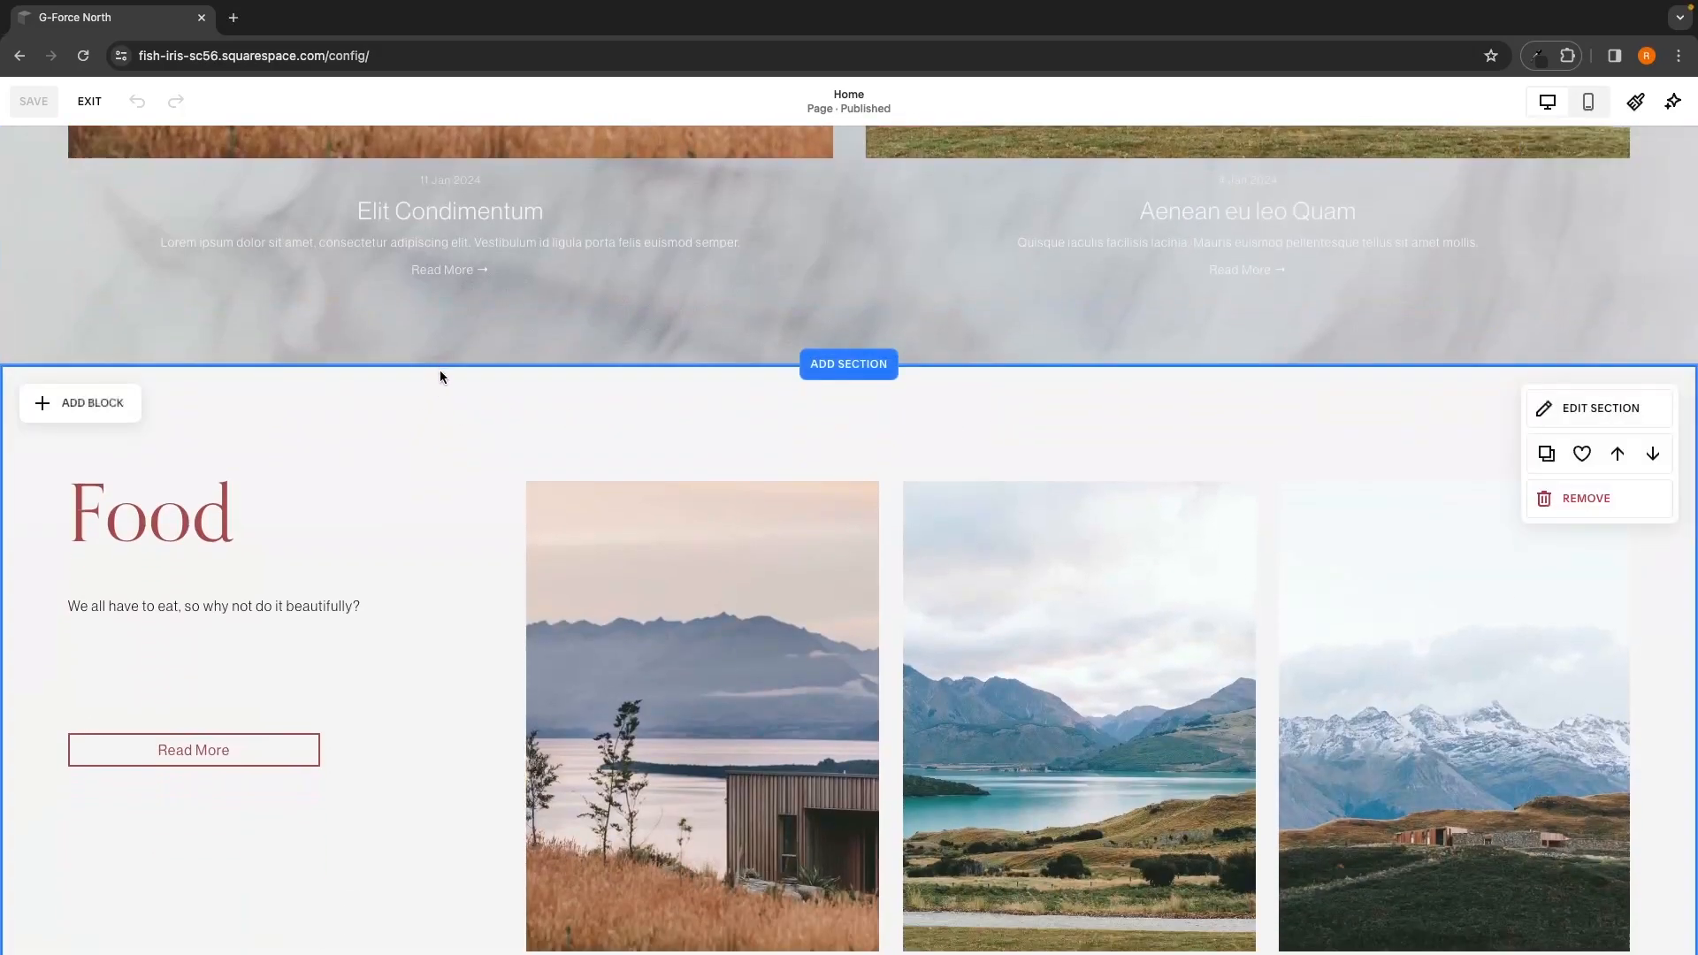
pyautogui.scroll(-5, 440, 367)
pyautogui.scroll(-6, 479, 626)
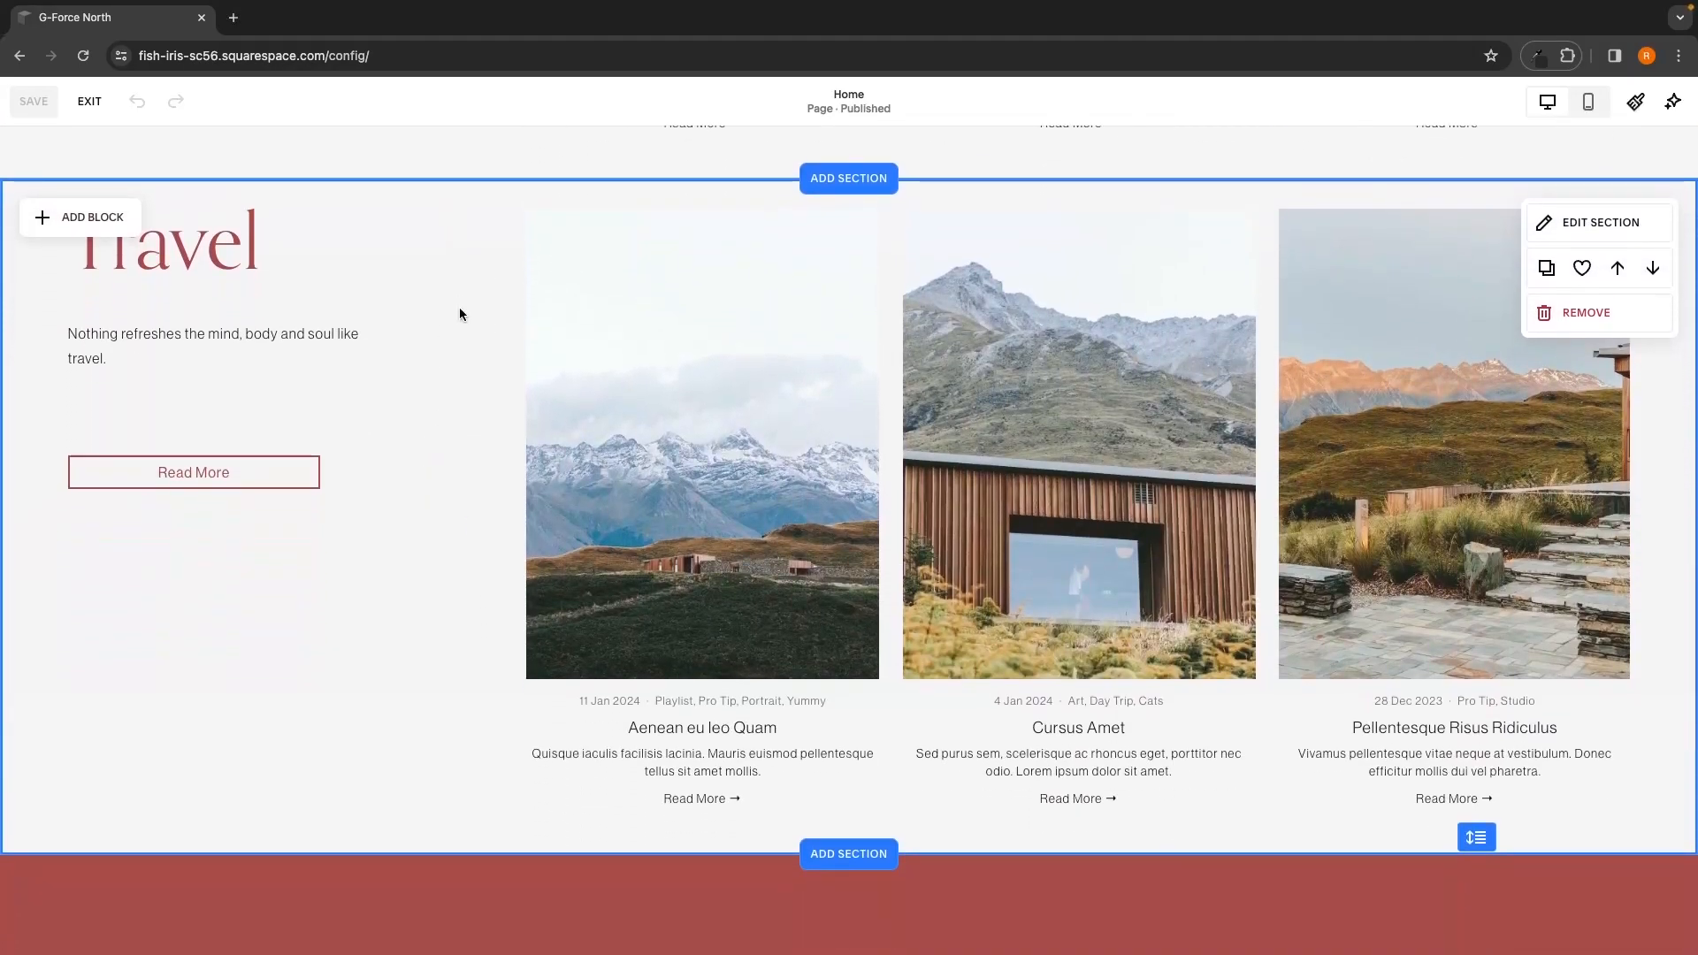
pyautogui.scroll(-7, 456, 553)
pyautogui.scroll(-4, 484, 521)
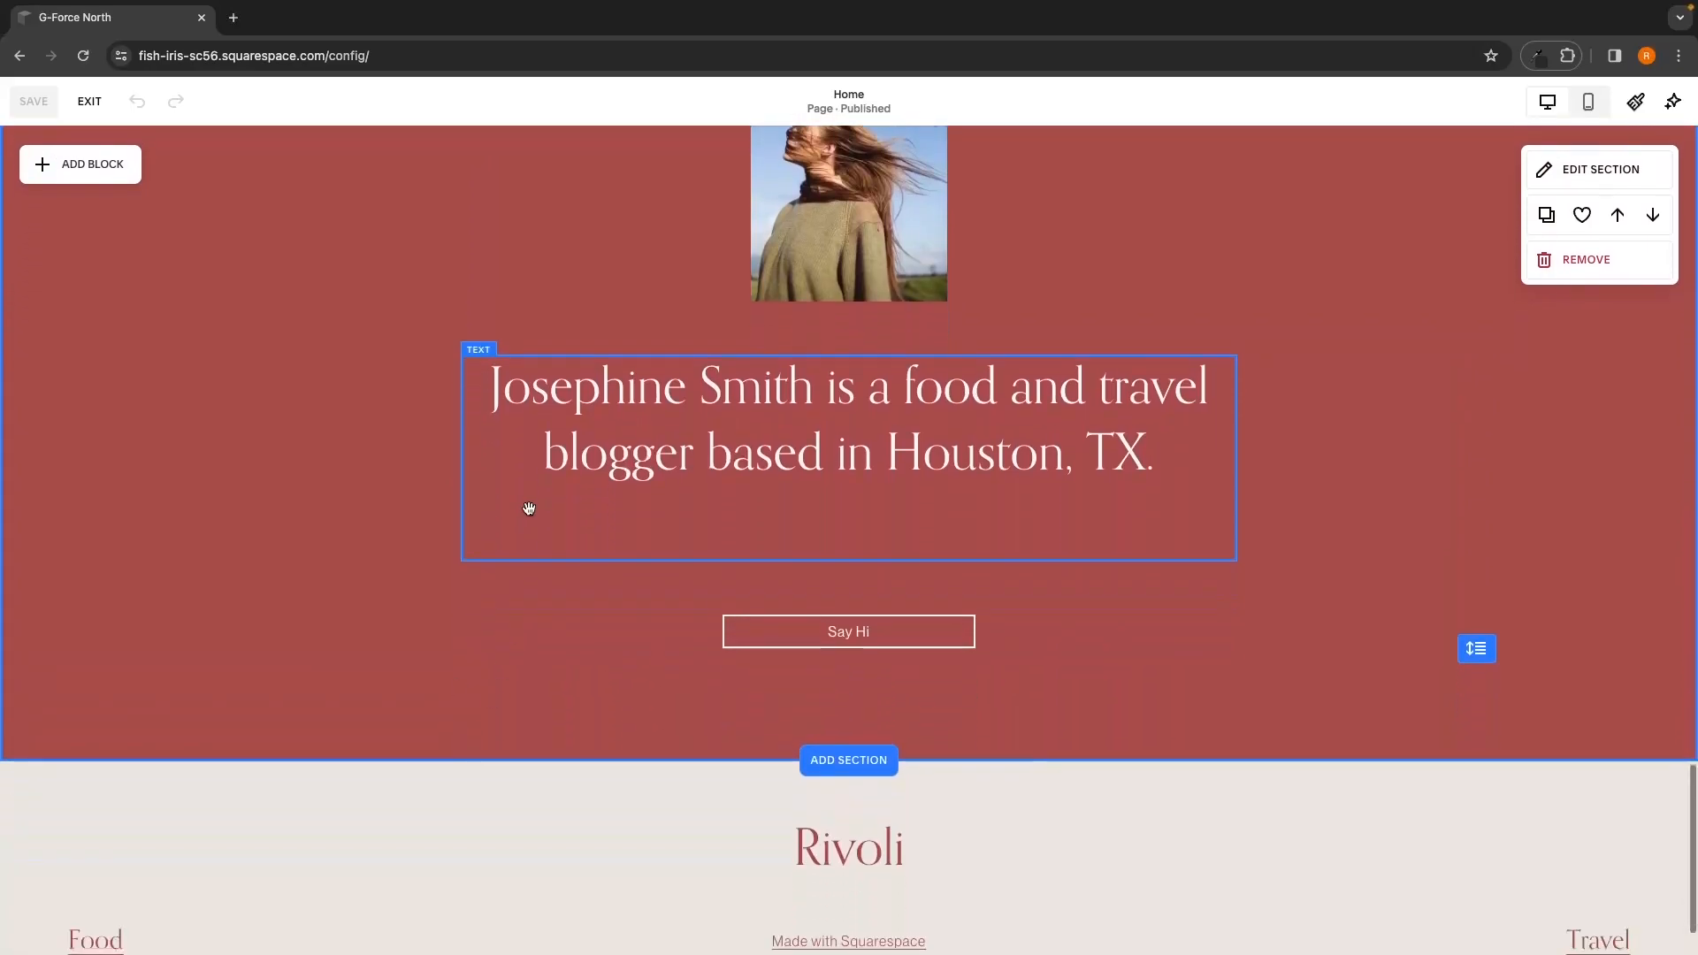
pyautogui.scroll(-10, 528, 508)
pyautogui.scroll(8, 528, 508)
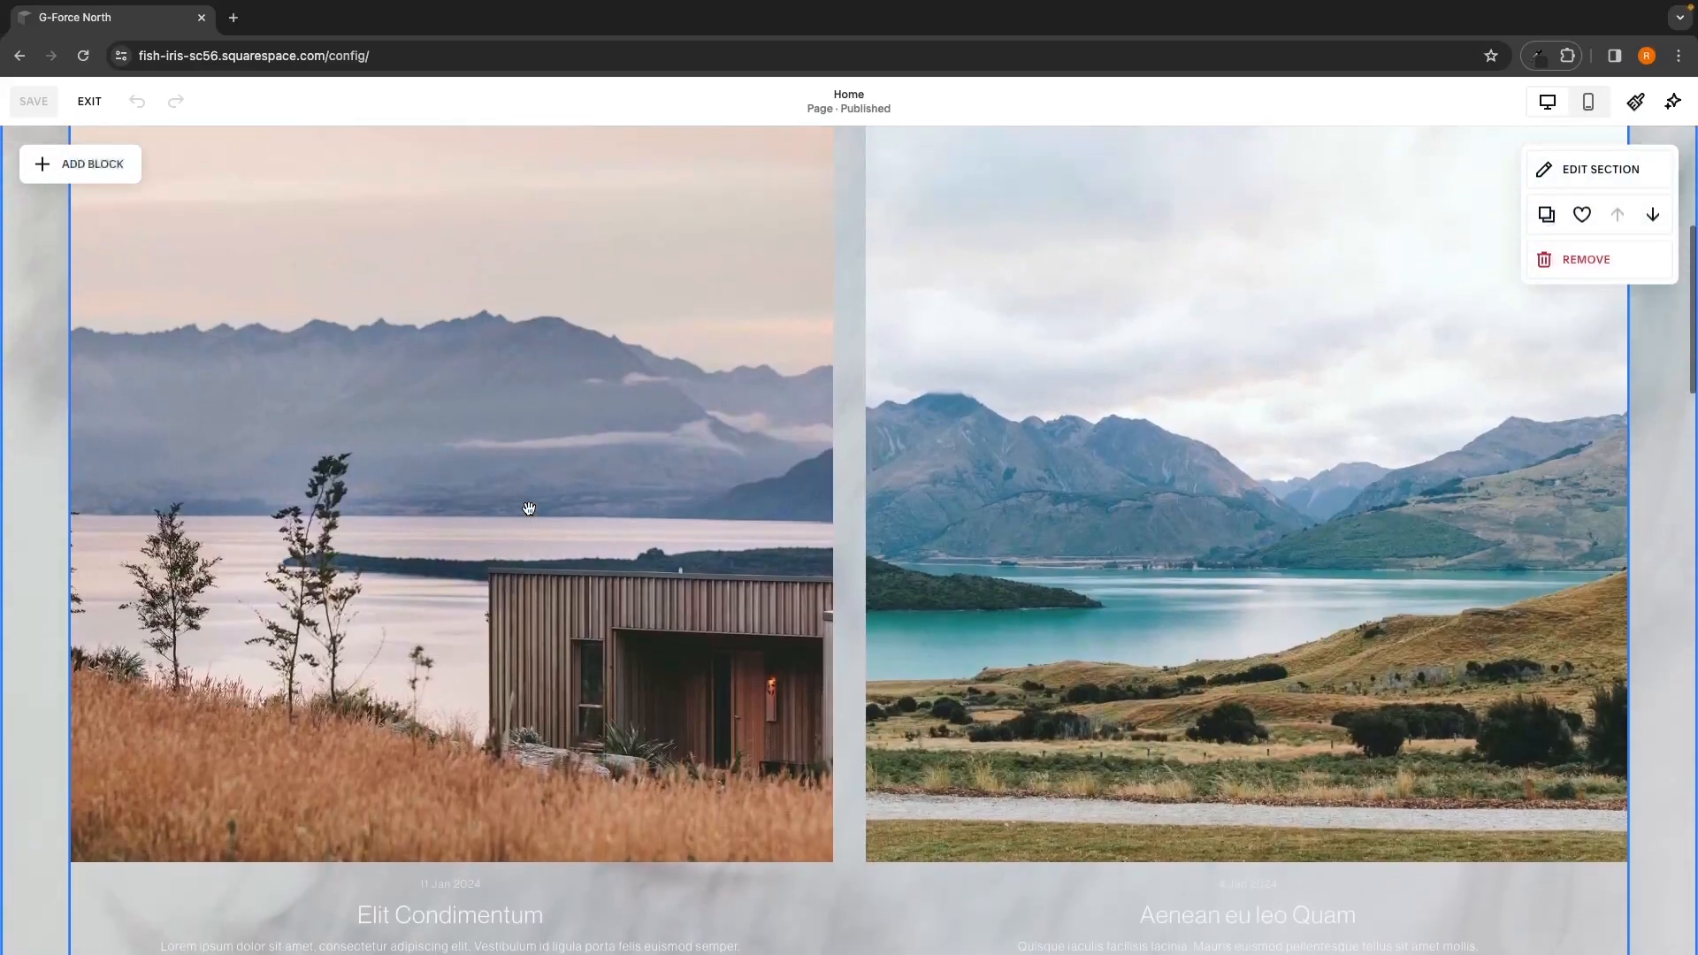
pyautogui.scroll(-1, 708, 464)
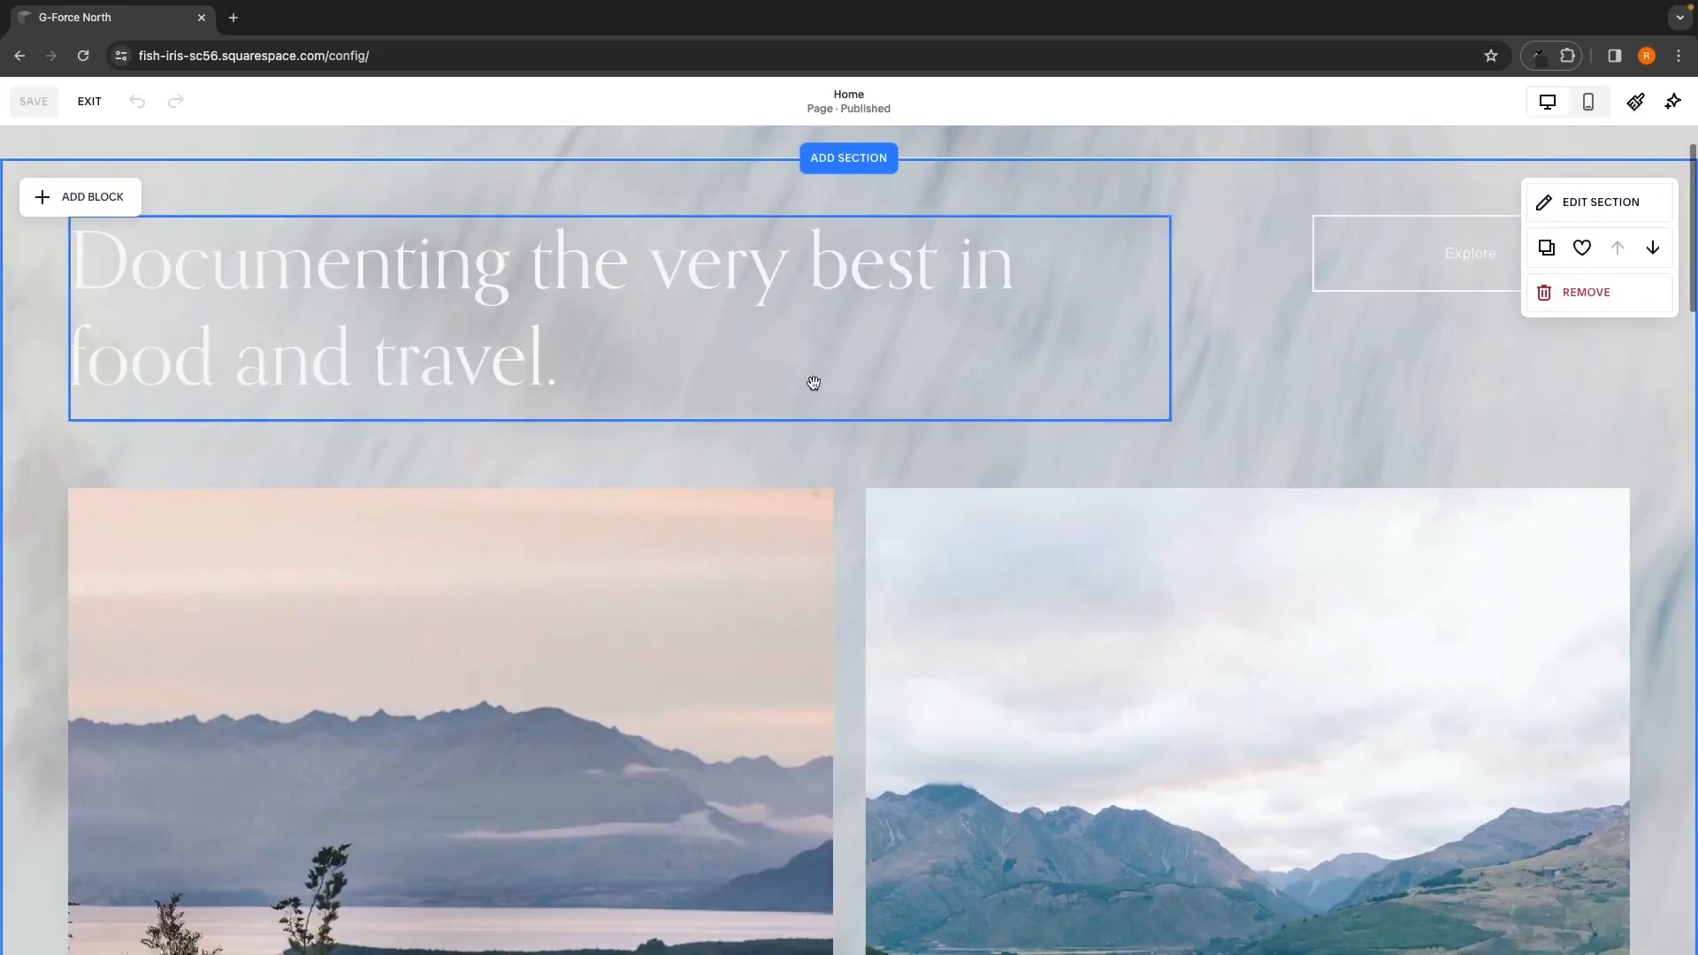
# Step: Try nudging the "Documenting the very best in food and travel." heading block and look over the opening and Food sections
pyautogui.click(635, 337)
pyautogui.moveTo(633, 337); pyautogui.dragTo(635, 327)
pyautogui.scroll(-4, 730, 374)
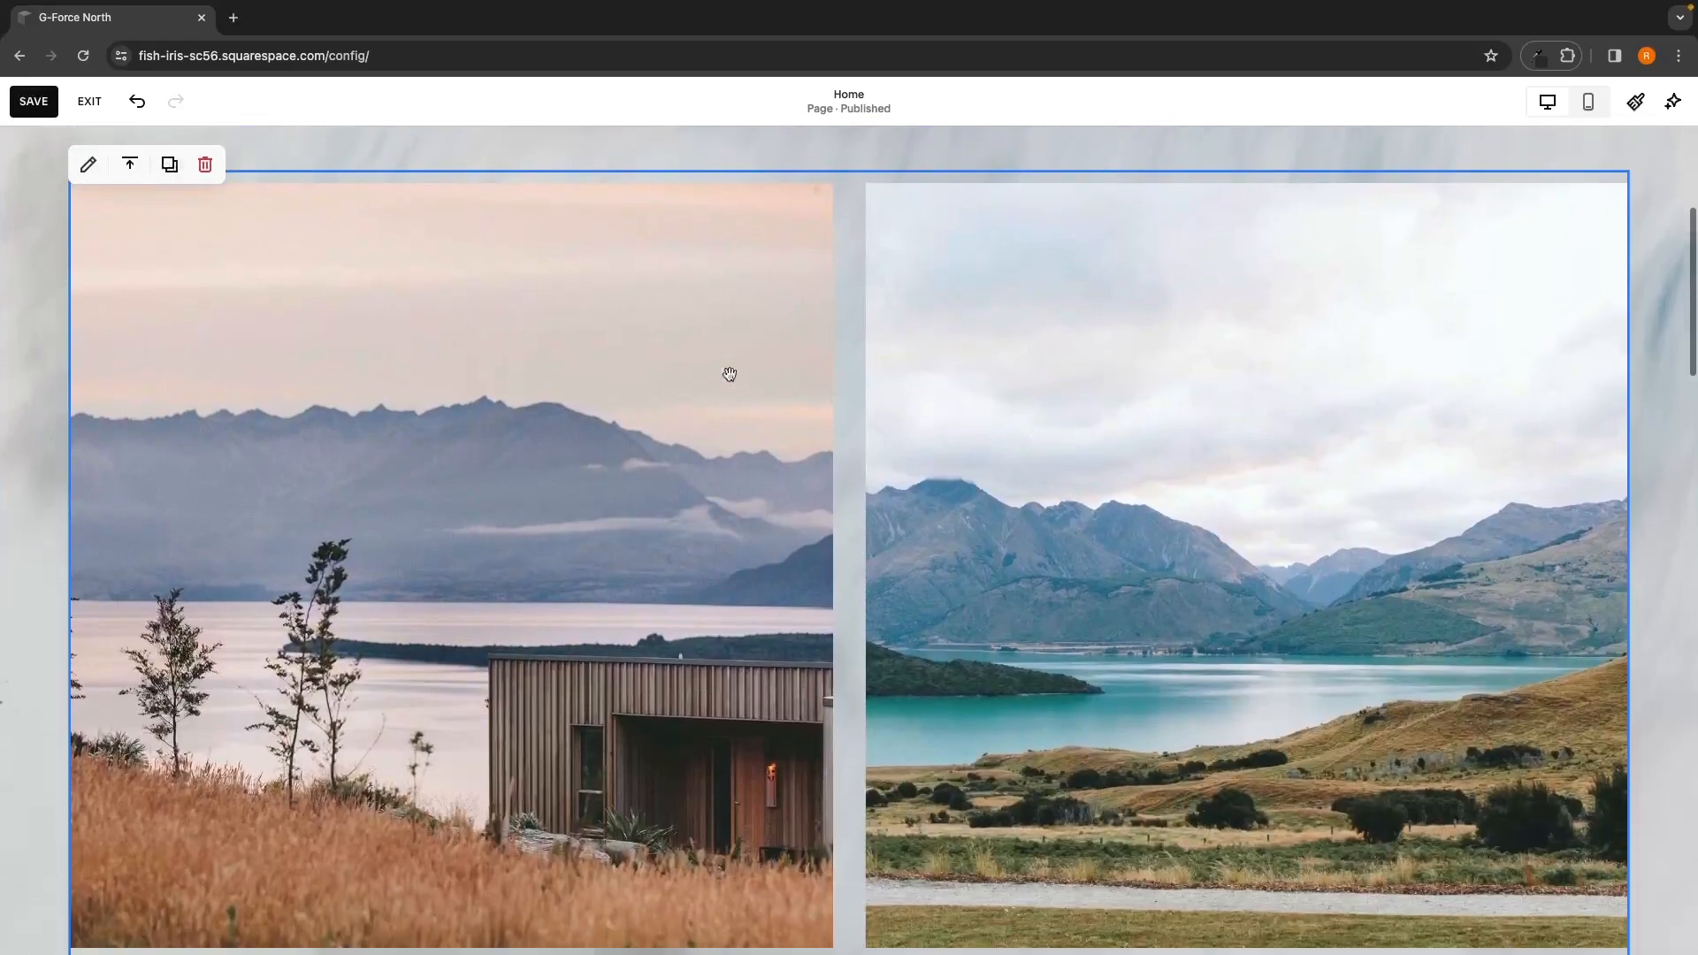
pyautogui.scroll(-6, 909, 454)
pyautogui.scroll(-3, 973, 469)
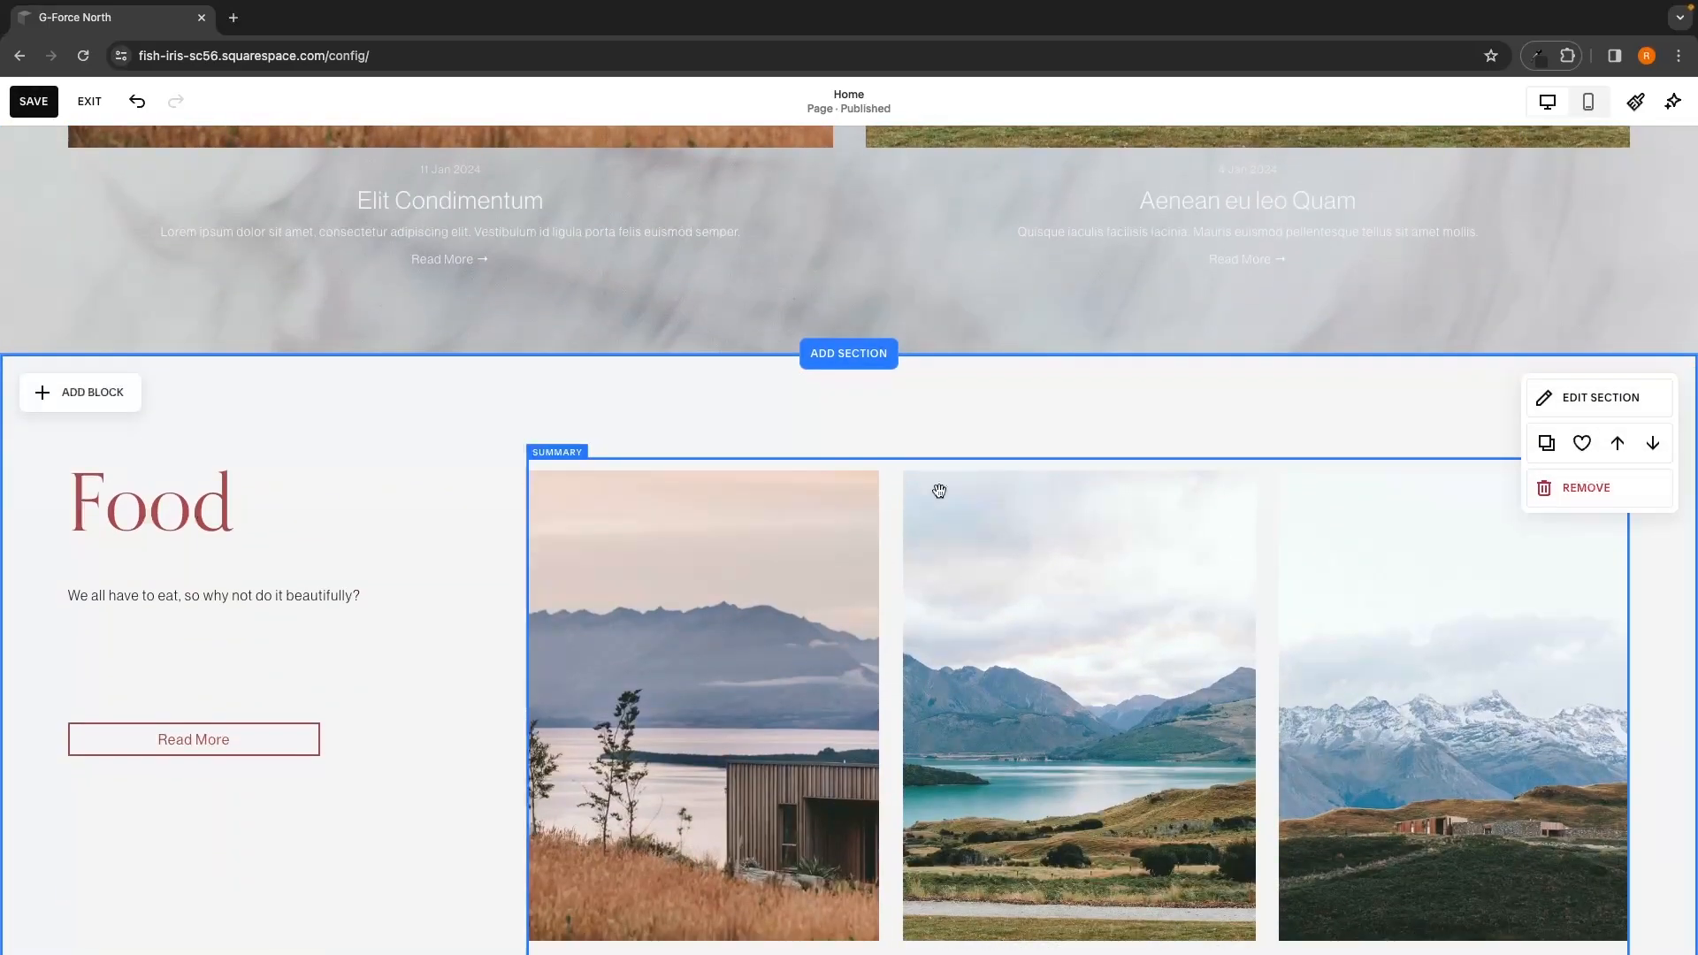
pyautogui.scroll(12, 939, 491)
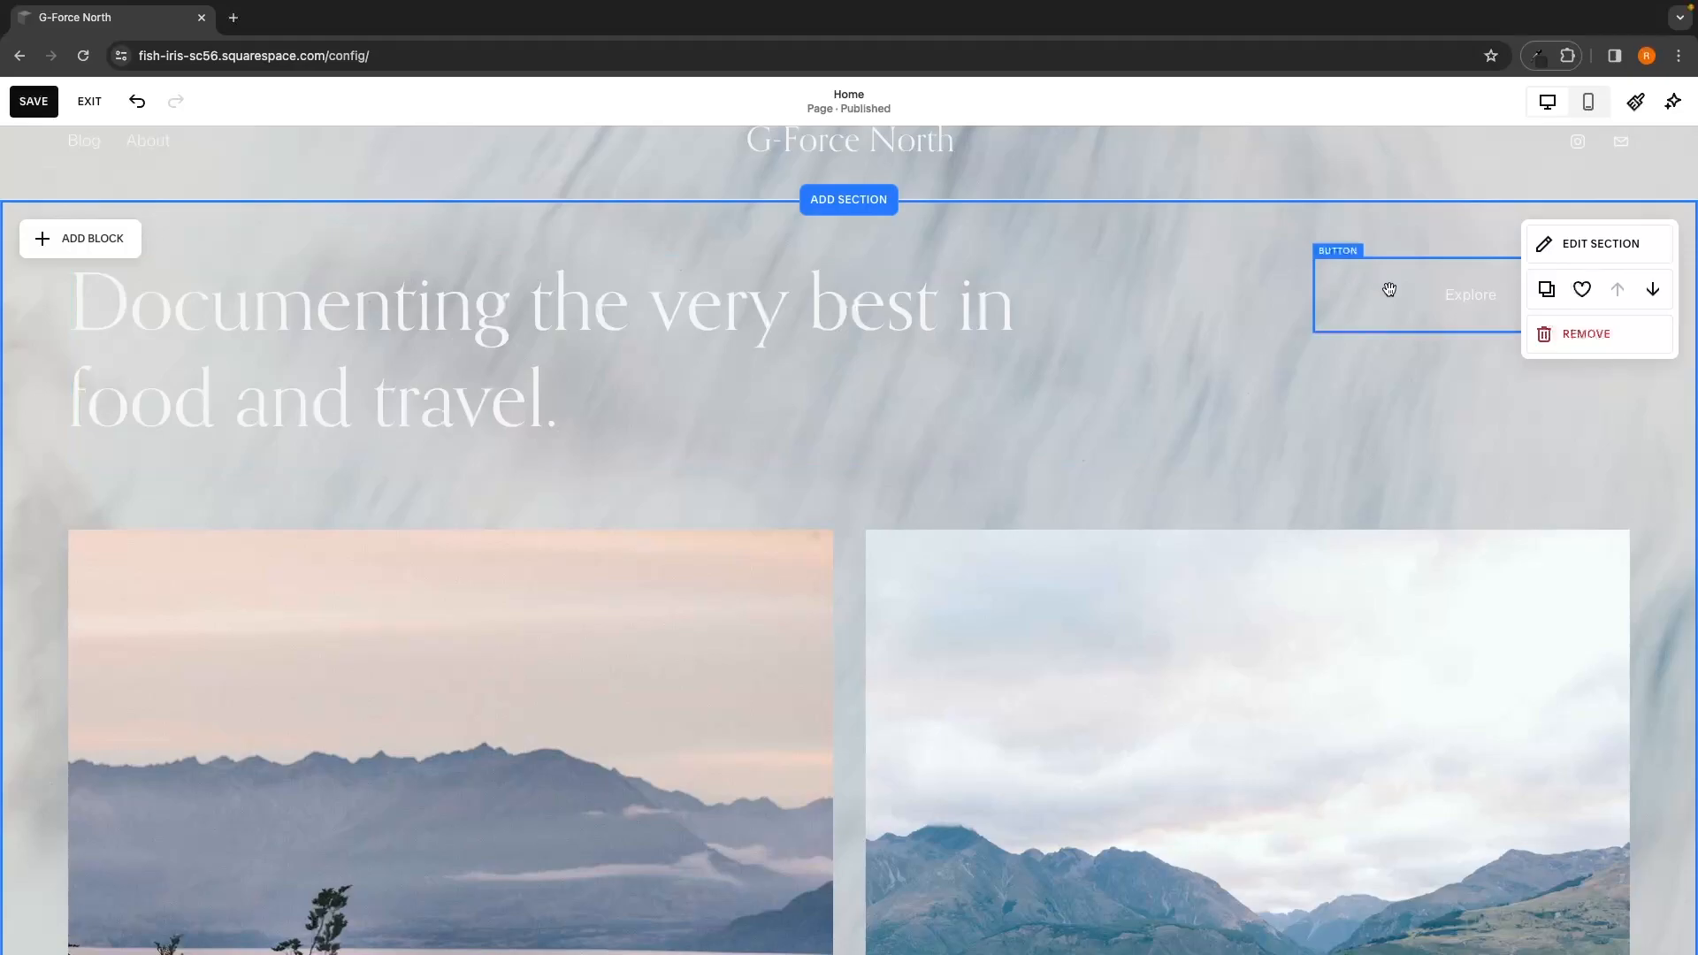
pyautogui.scroll(-6, 1065, 648)
pyautogui.scroll(5, 957, 252)
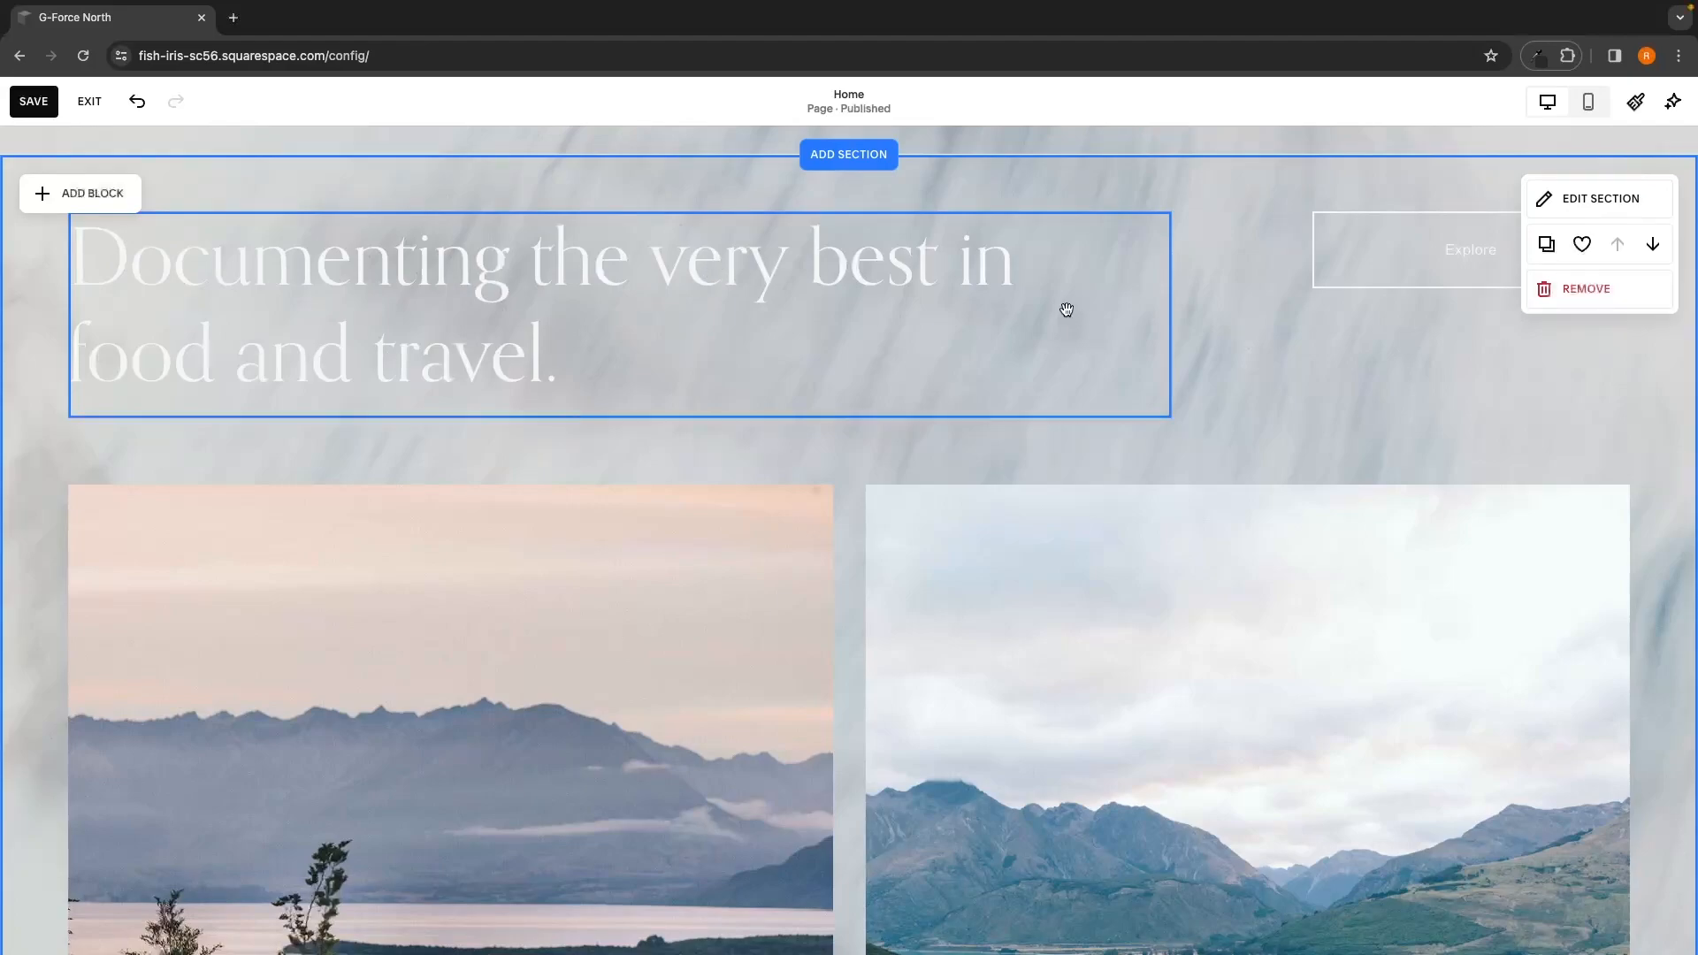
# Step: Replace the main heading text "Documenting the very best in food and travel." with "G-Force North"
pyautogui.click(891, 313)
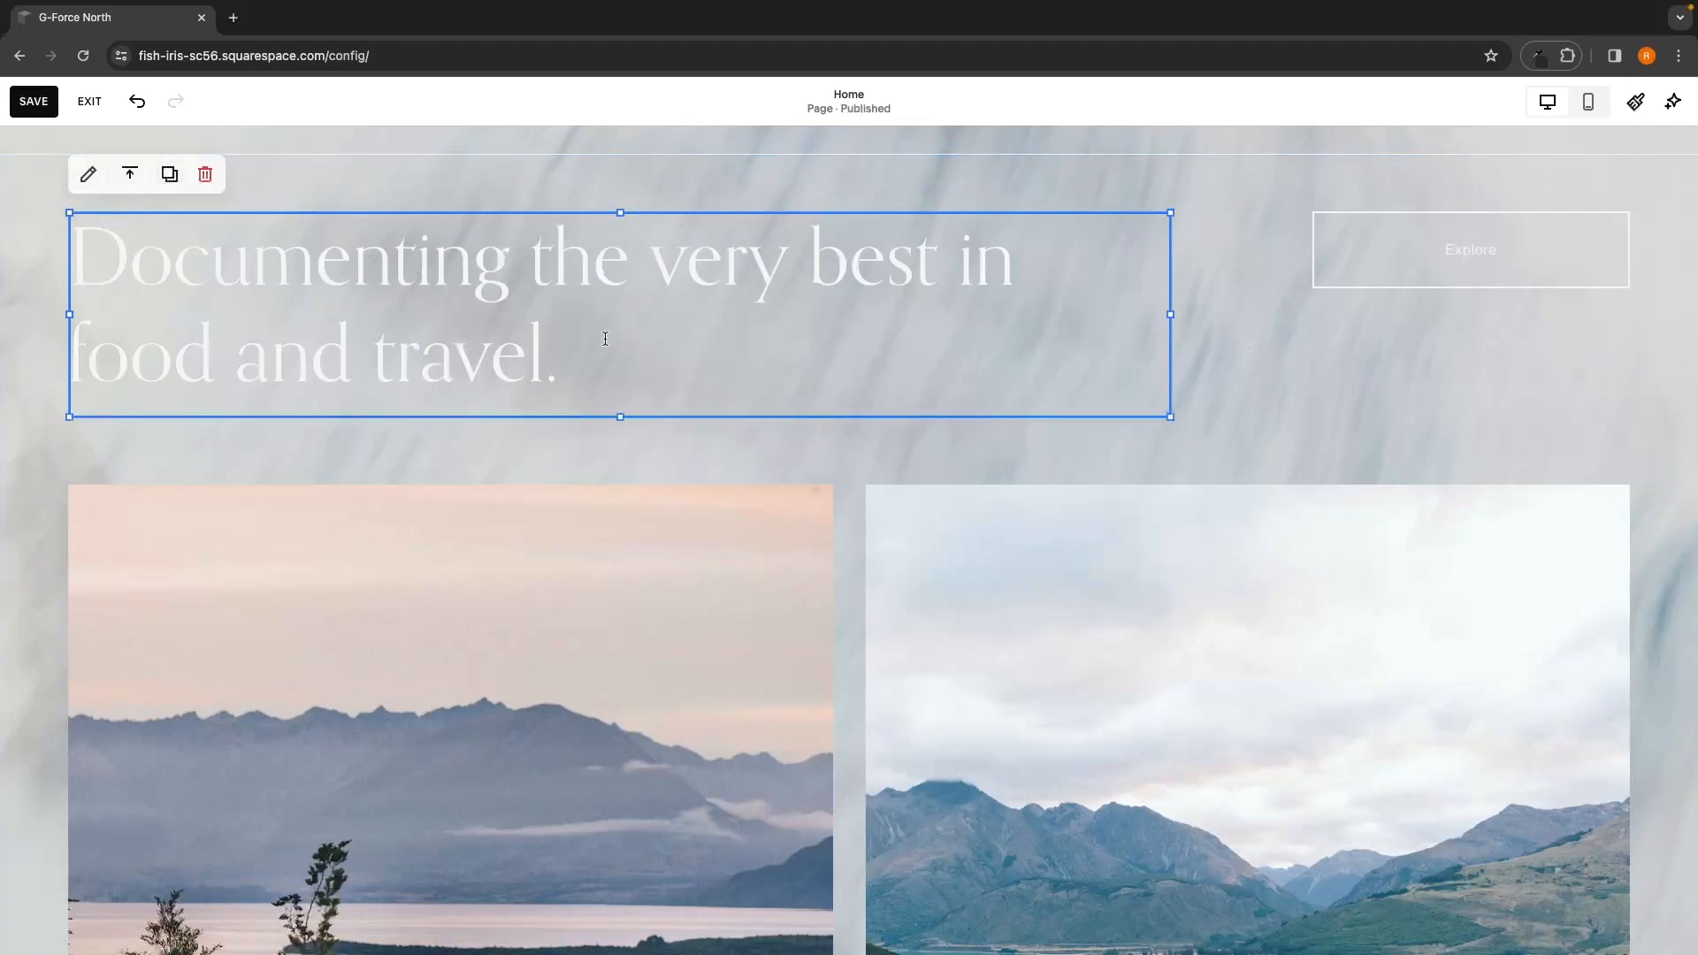
pyautogui.click(605, 338)
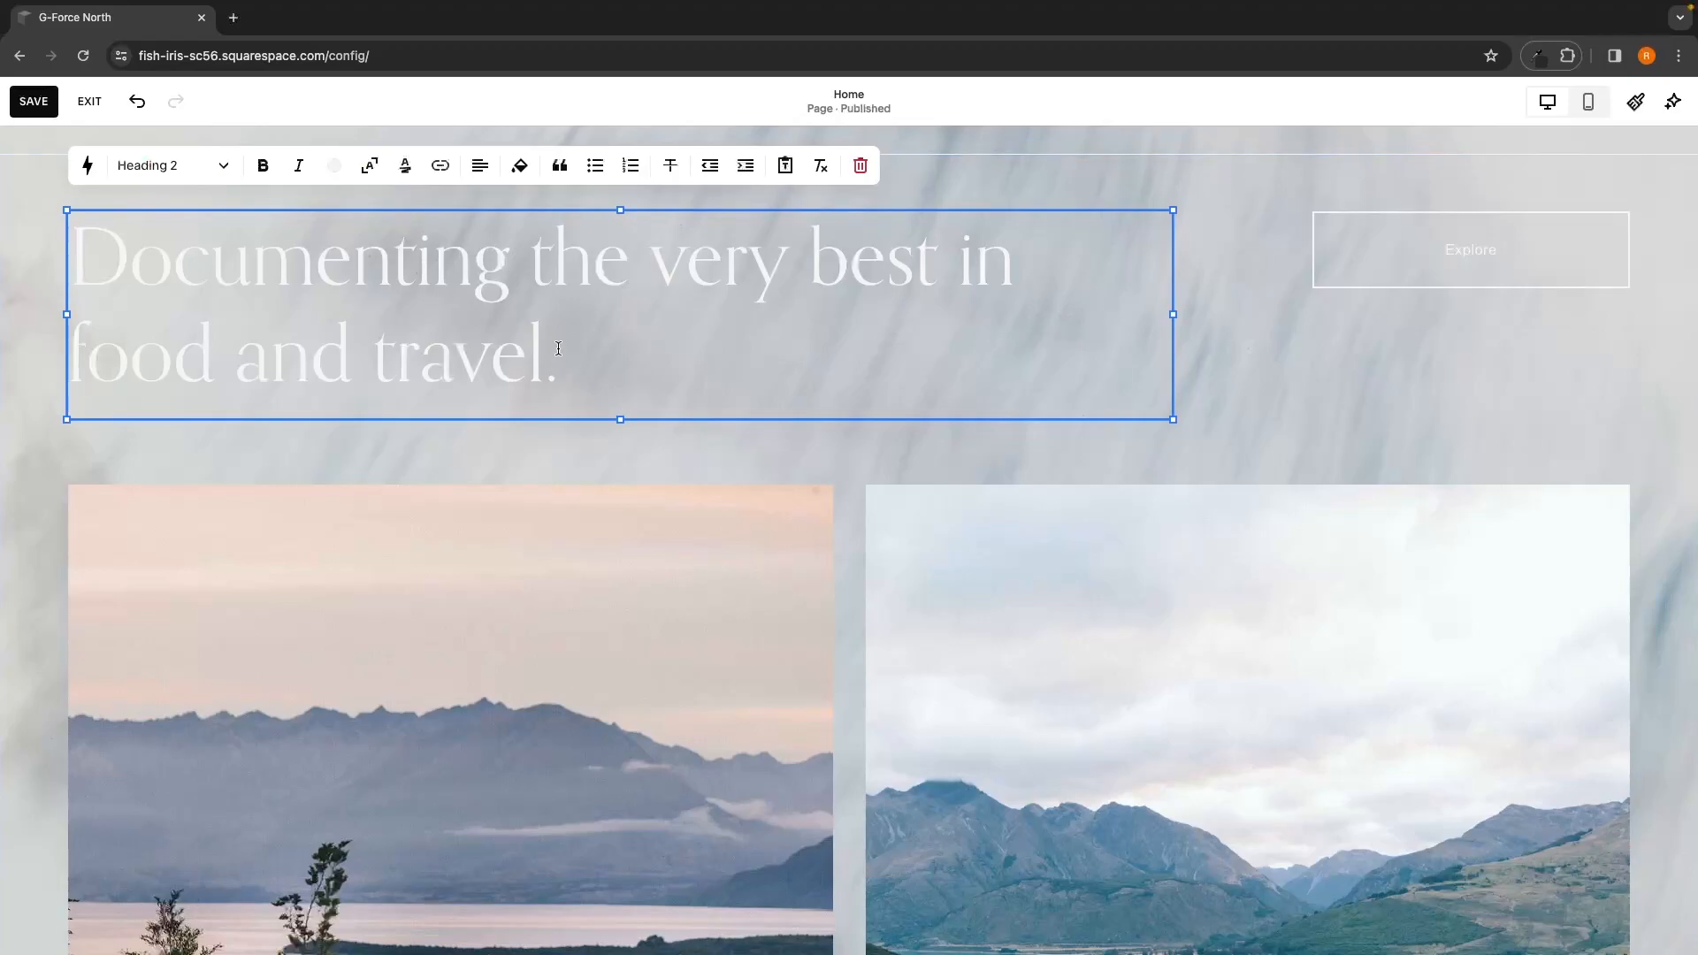
pyautogui.moveTo(557, 354); pyautogui.dragTo(80, 268)
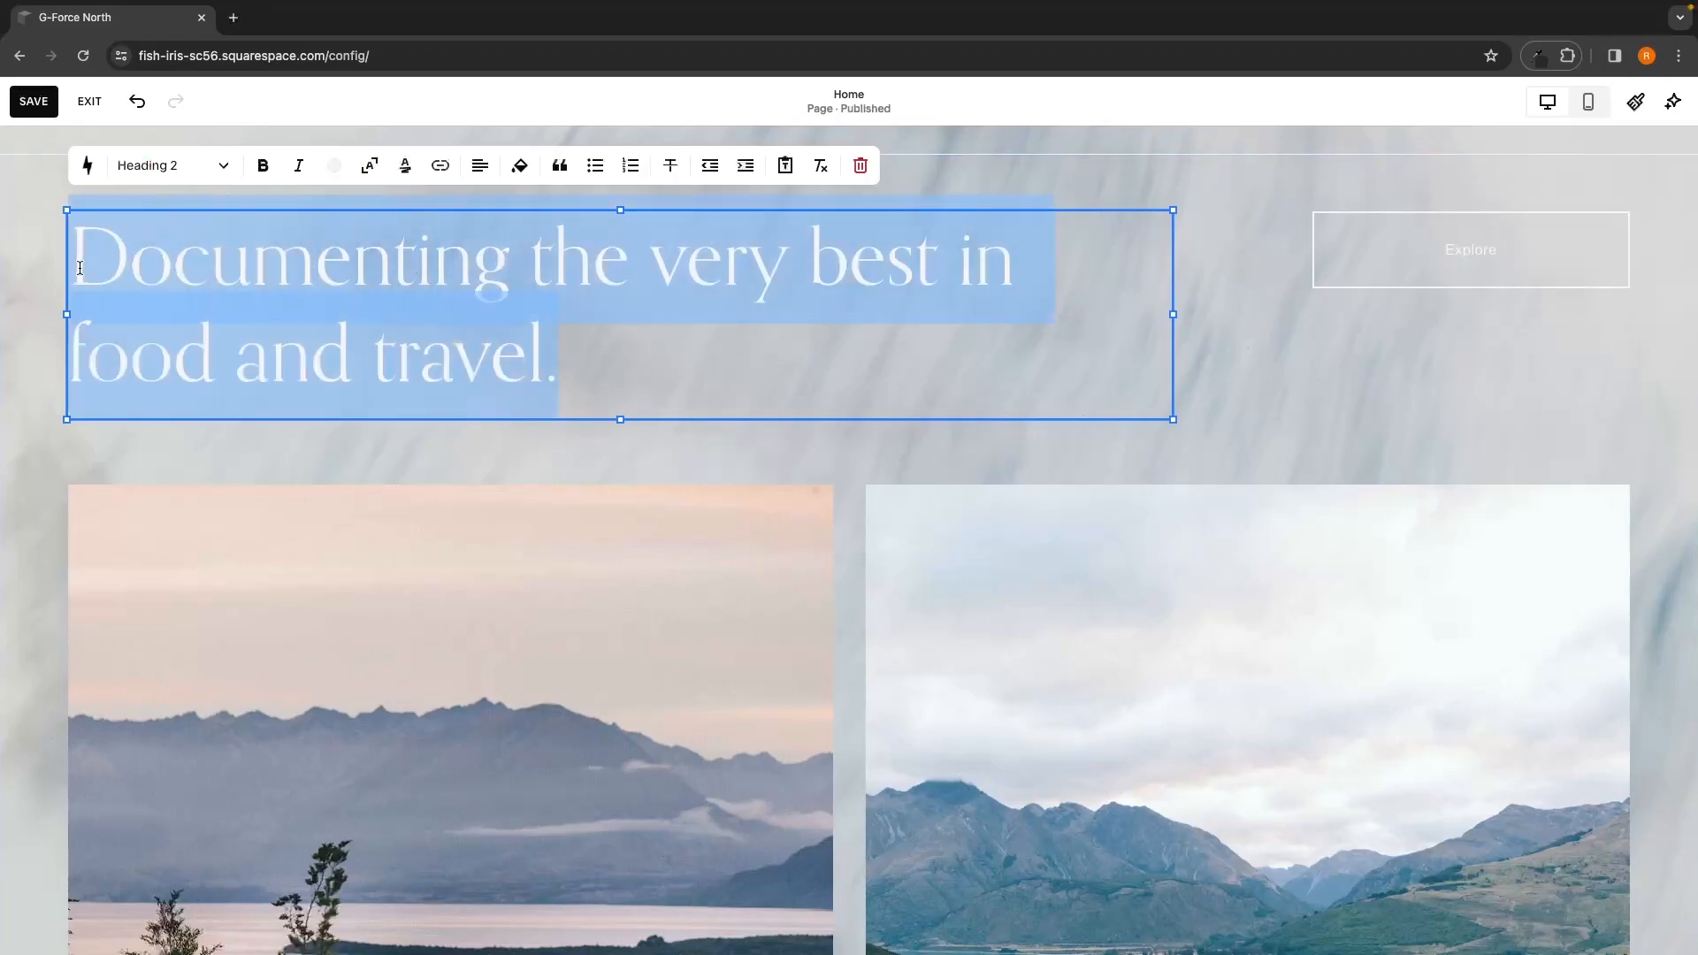
pyautogui.write('G-Force north')
pyautogui.click(375, 271)
pyautogui.press('BackSpace')
pyautogui.write('N')
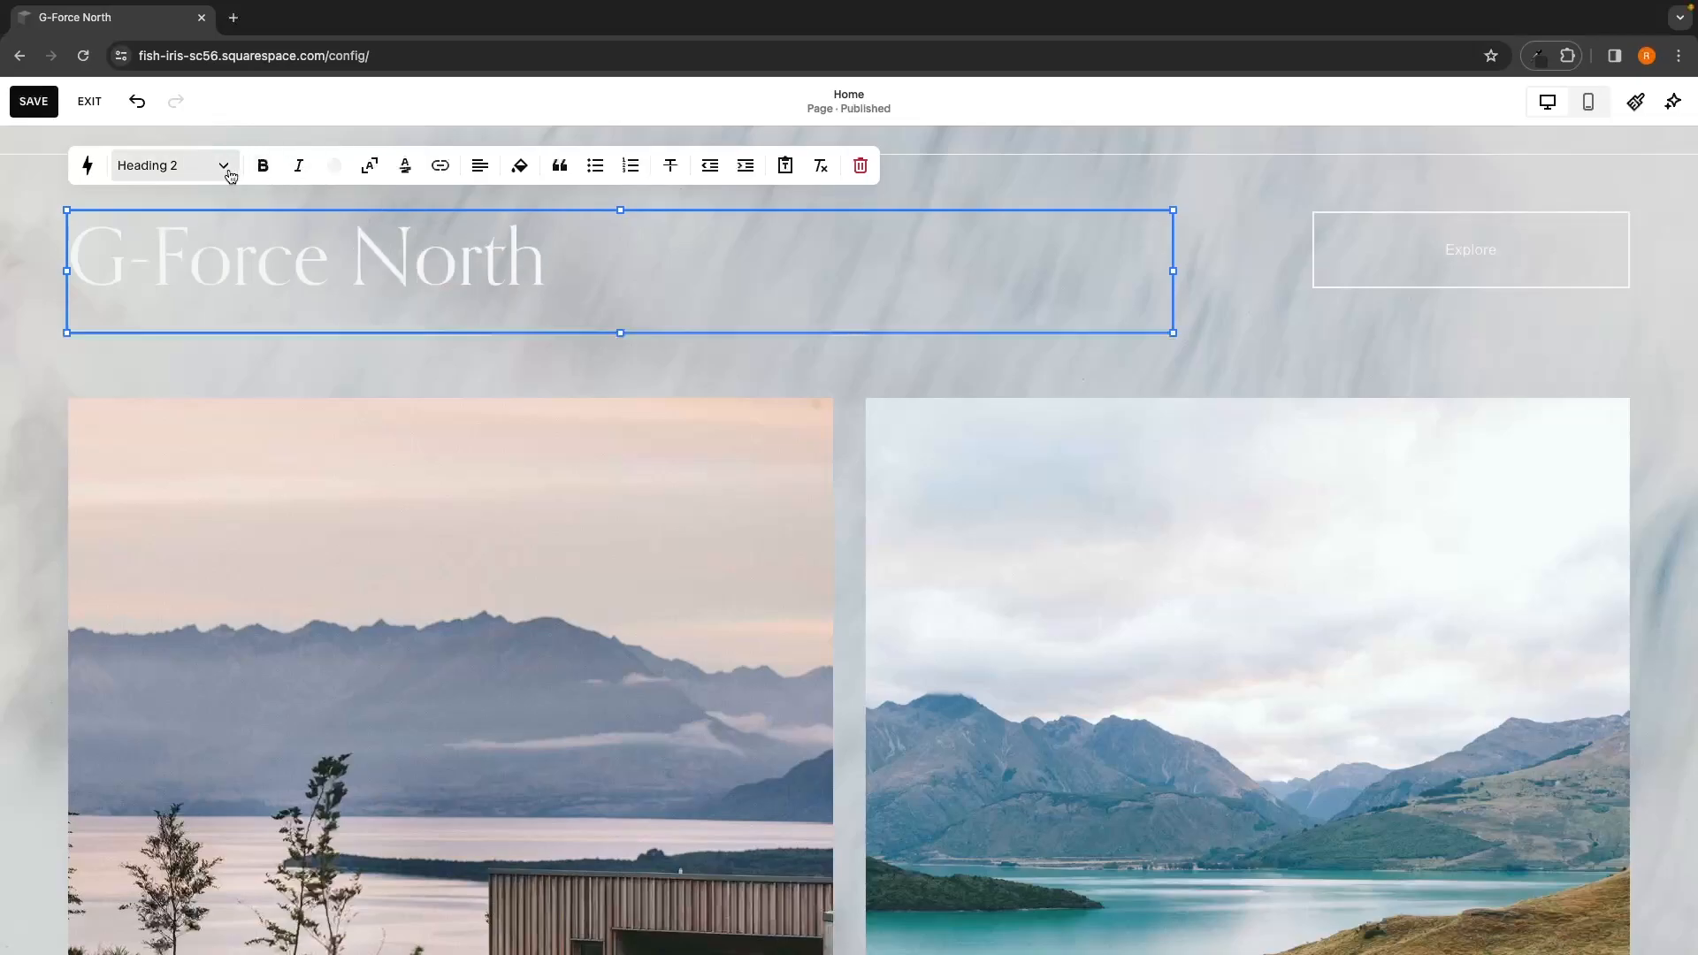
# Step: Try the Heading 1 and Paragraph 3 styles on the "G-Force North" heading and return it to Heading 2
pyautogui.click(171, 174)
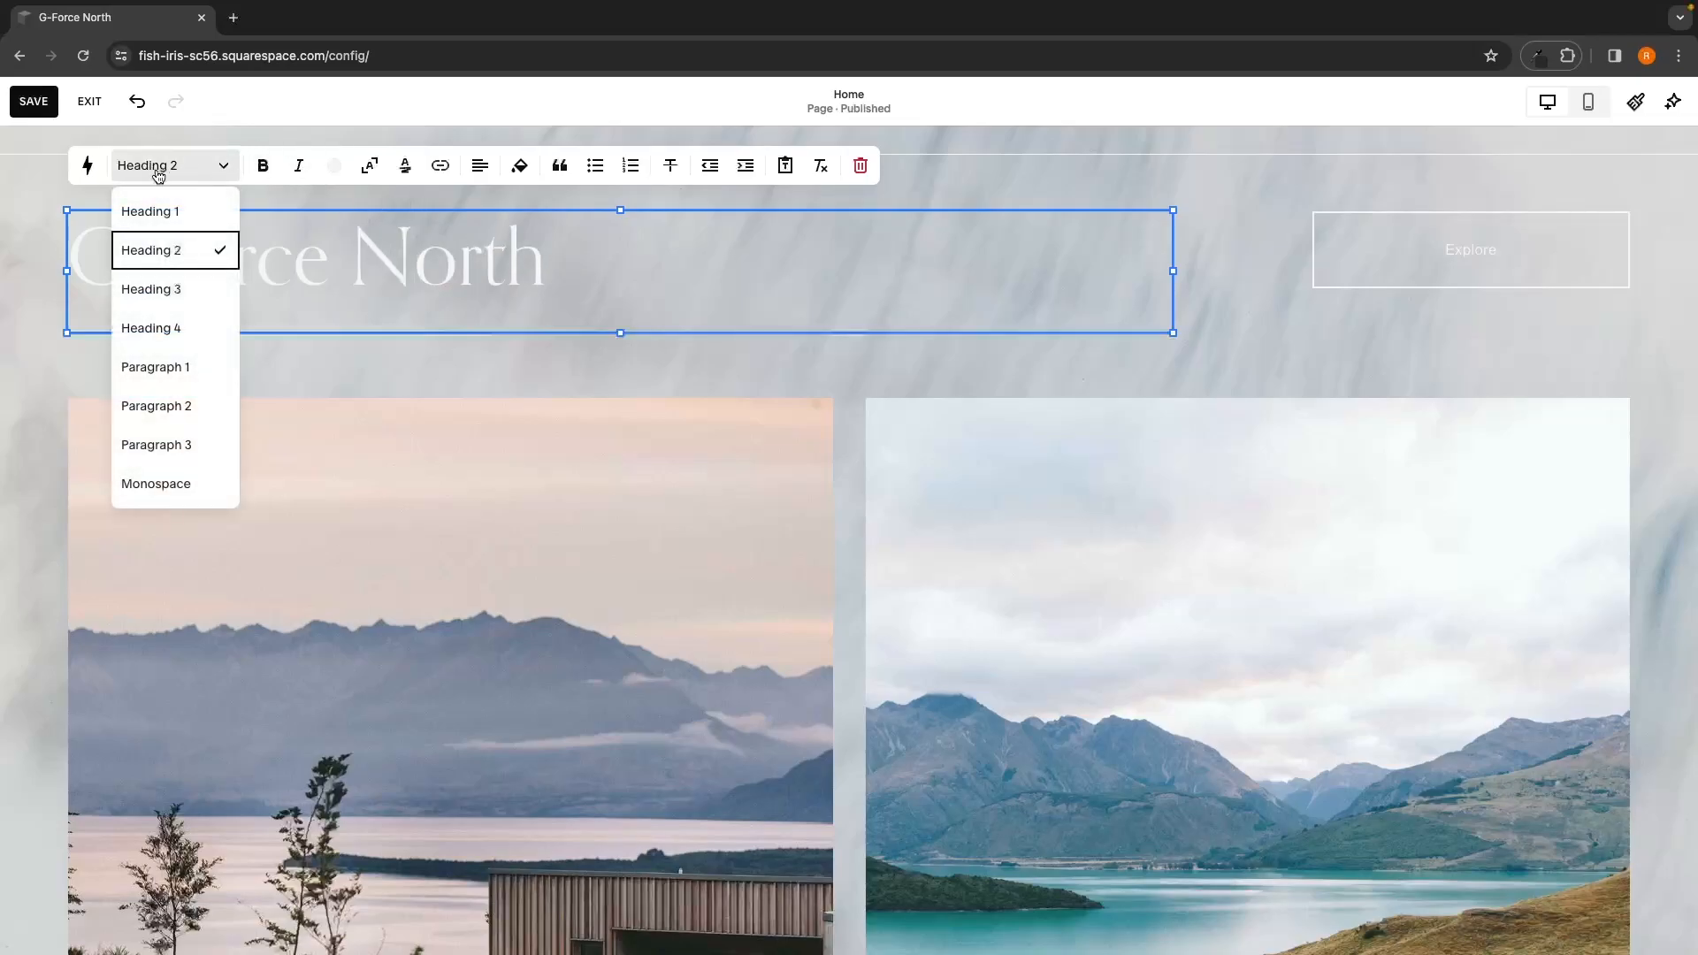
pyautogui.click(165, 213)
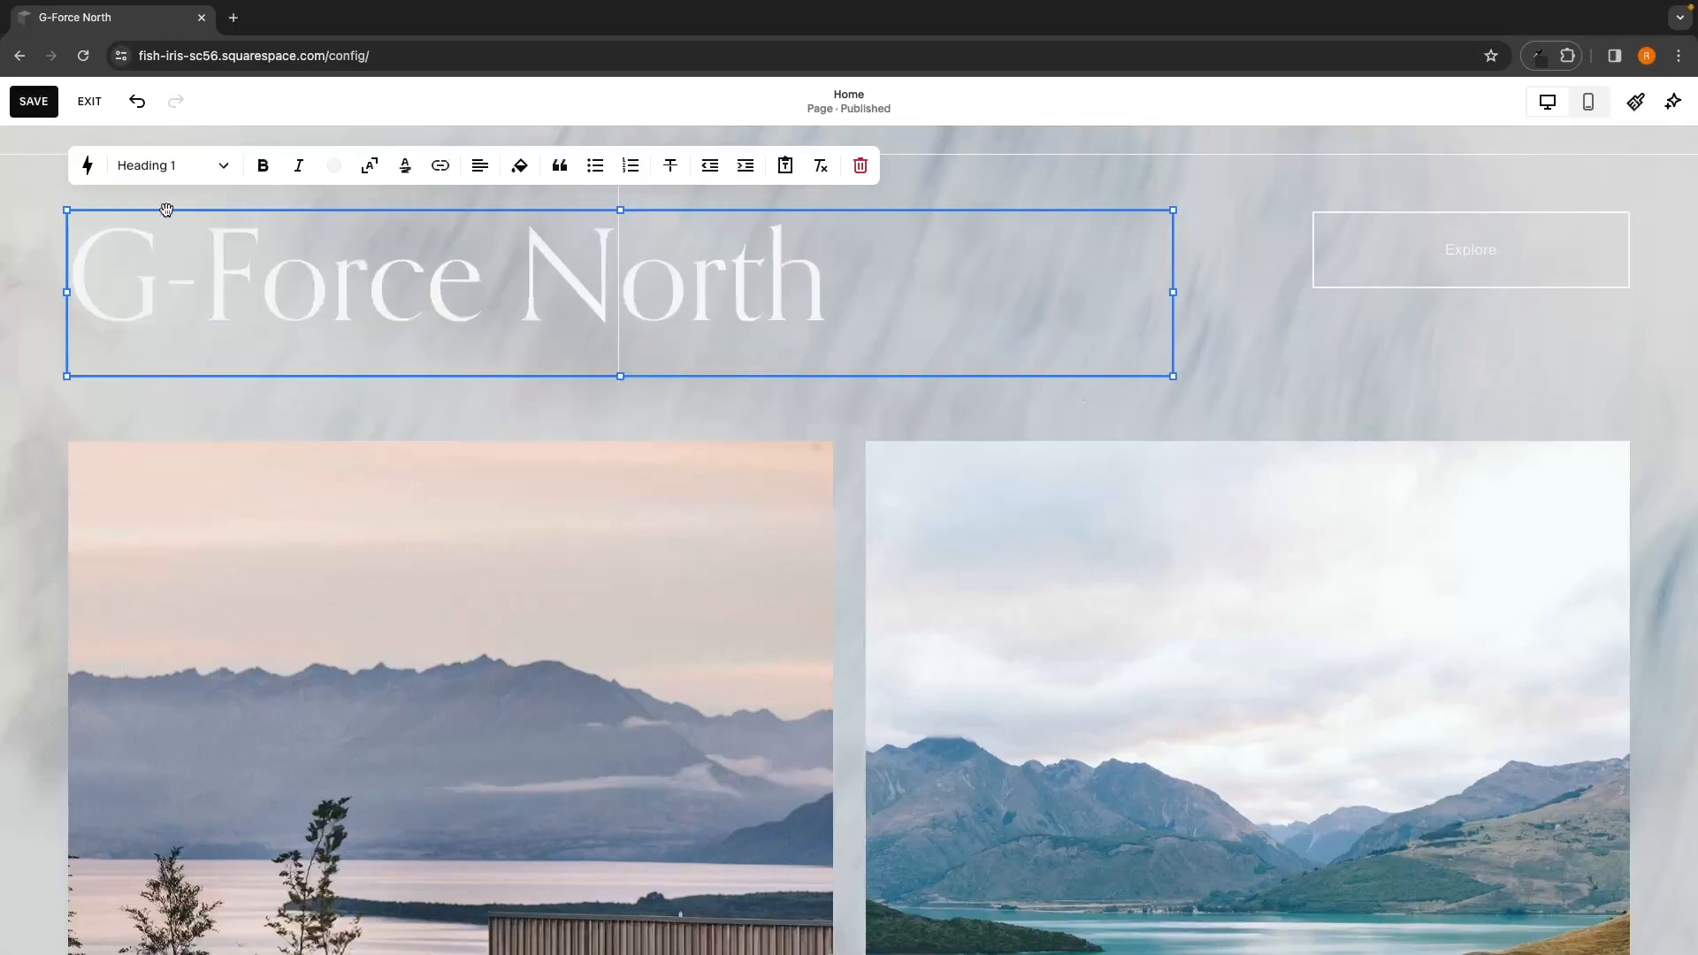
pyautogui.click(216, 177)
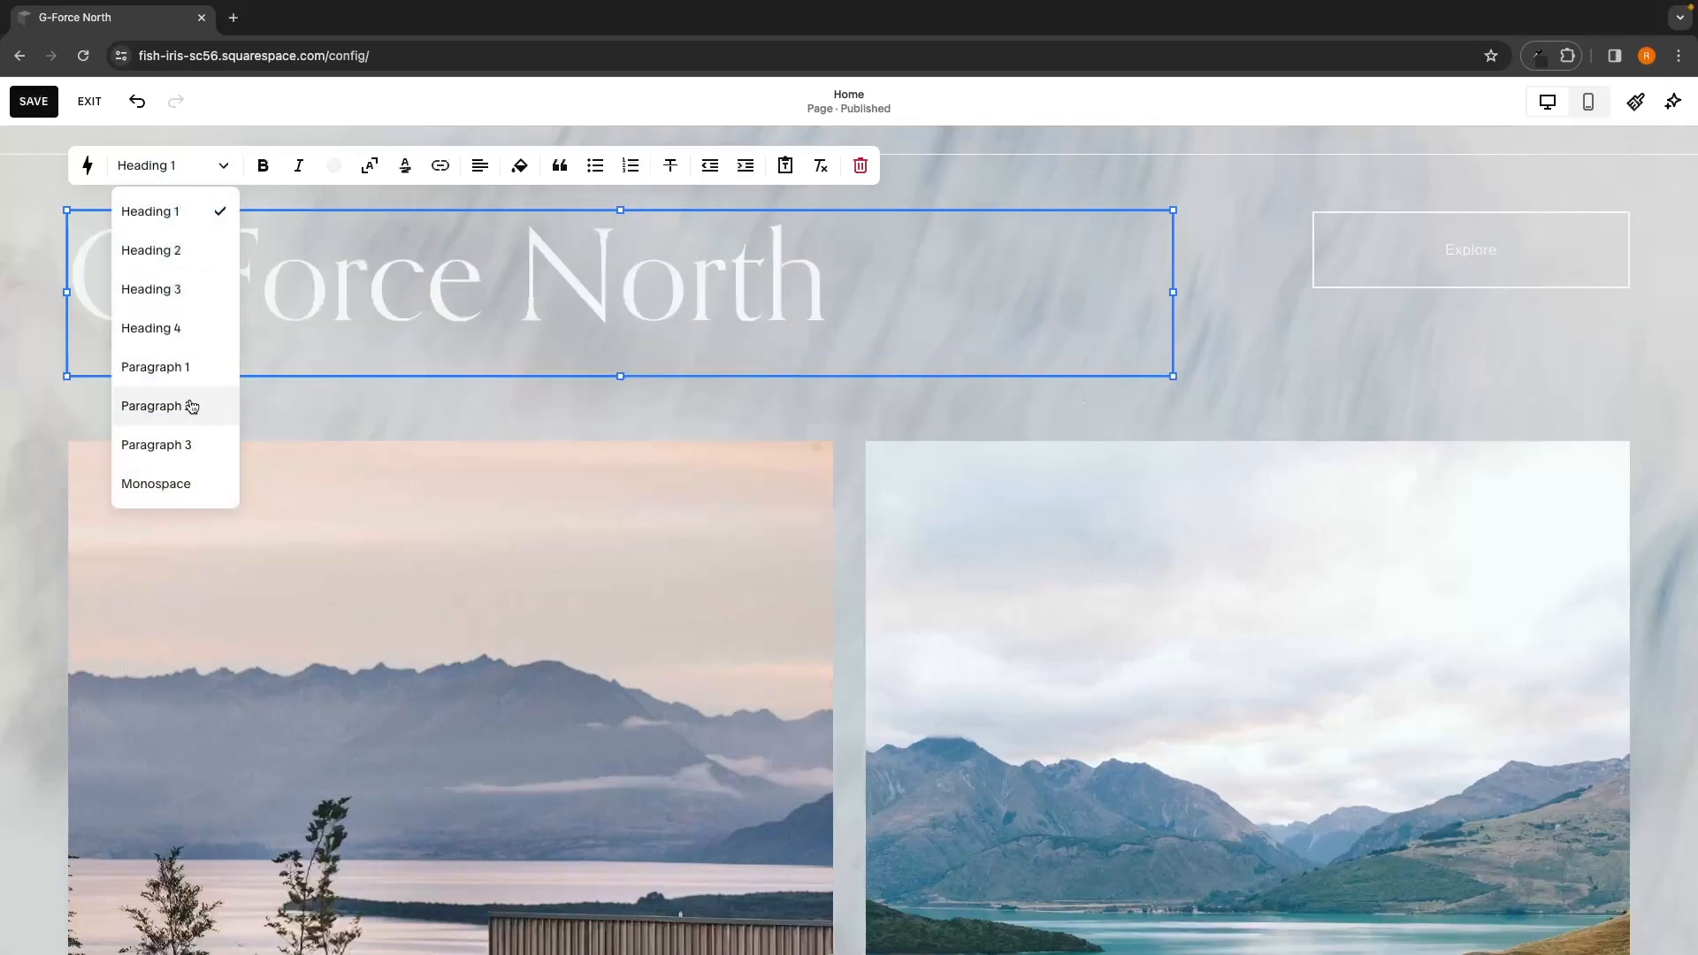
pyautogui.click(157, 447)
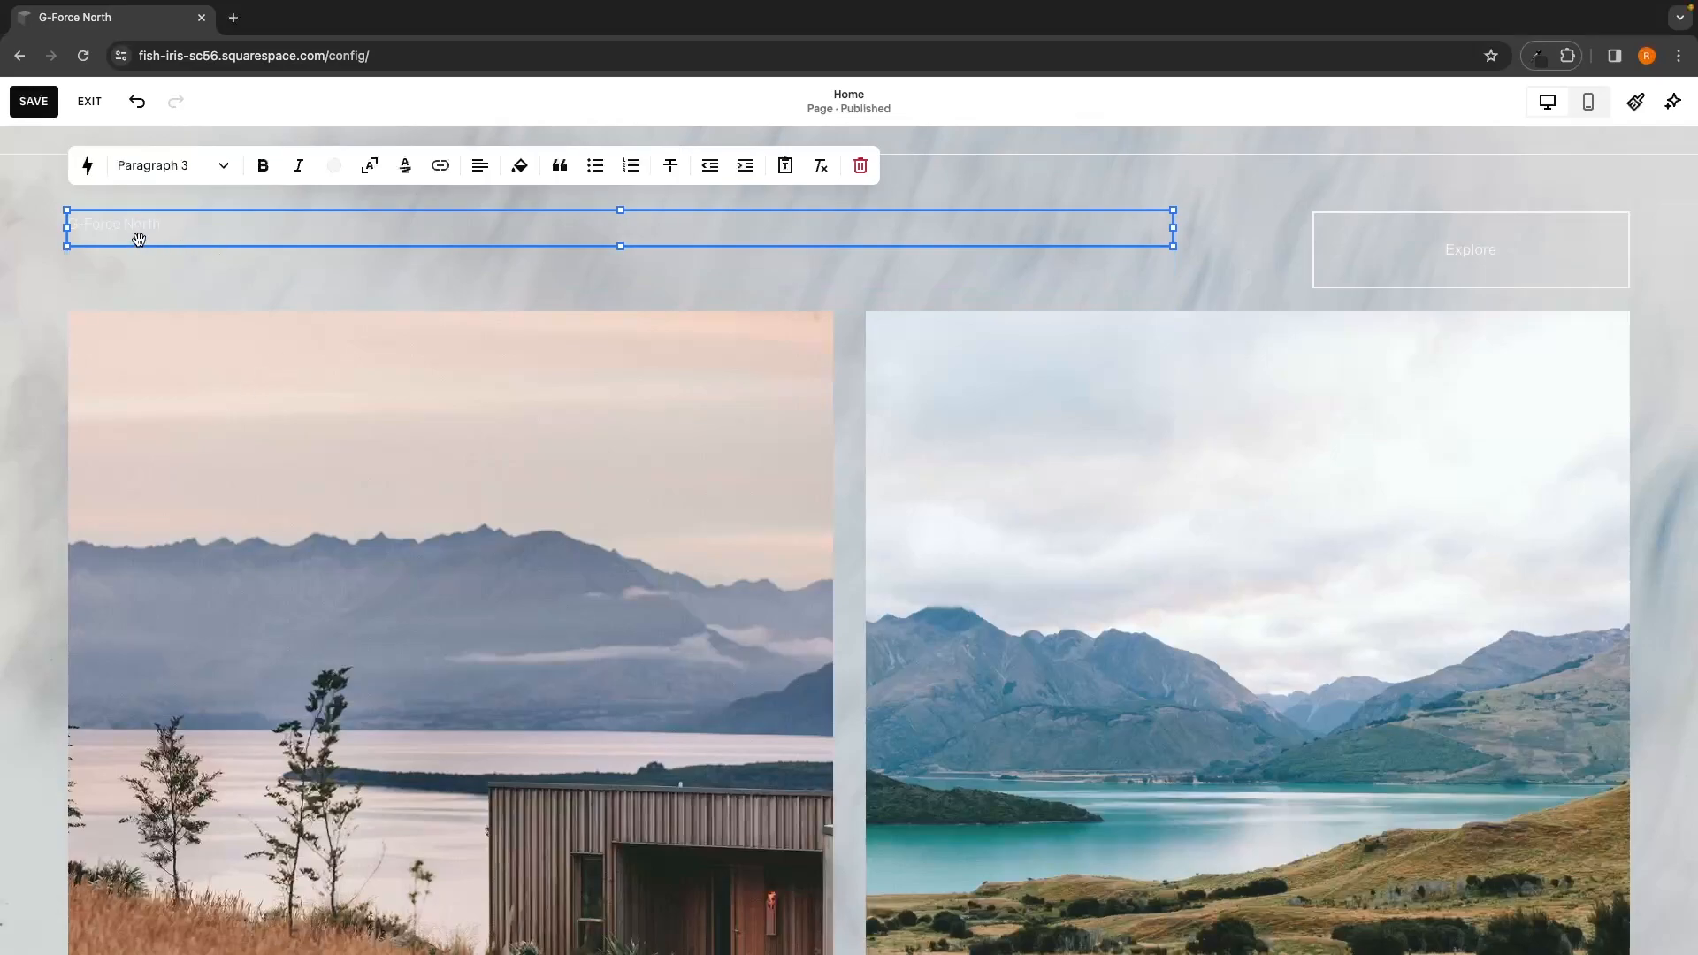
pyautogui.click(199, 168)
pyautogui.click(168, 251)
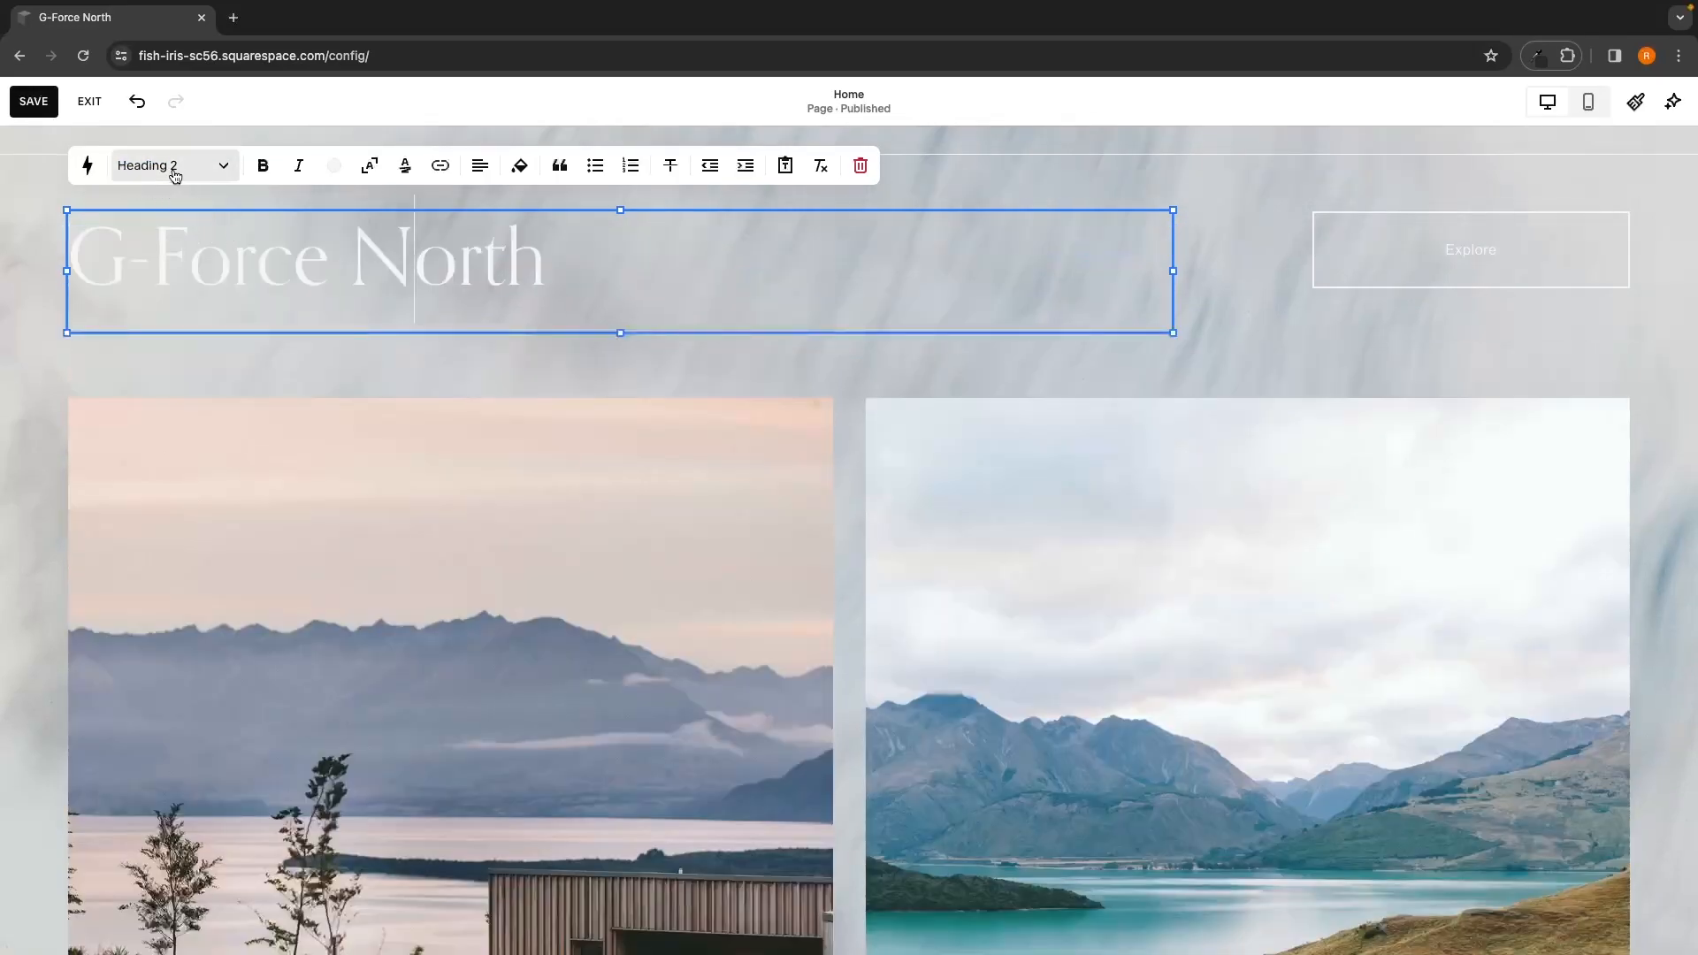
# Step: Make the whole "G-Force North" heading bold without italics and give it the red palette color
pyautogui.moveTo(557, 256); pyautogui.dragTo(86, 260)
pyautogui.click(265, 167)
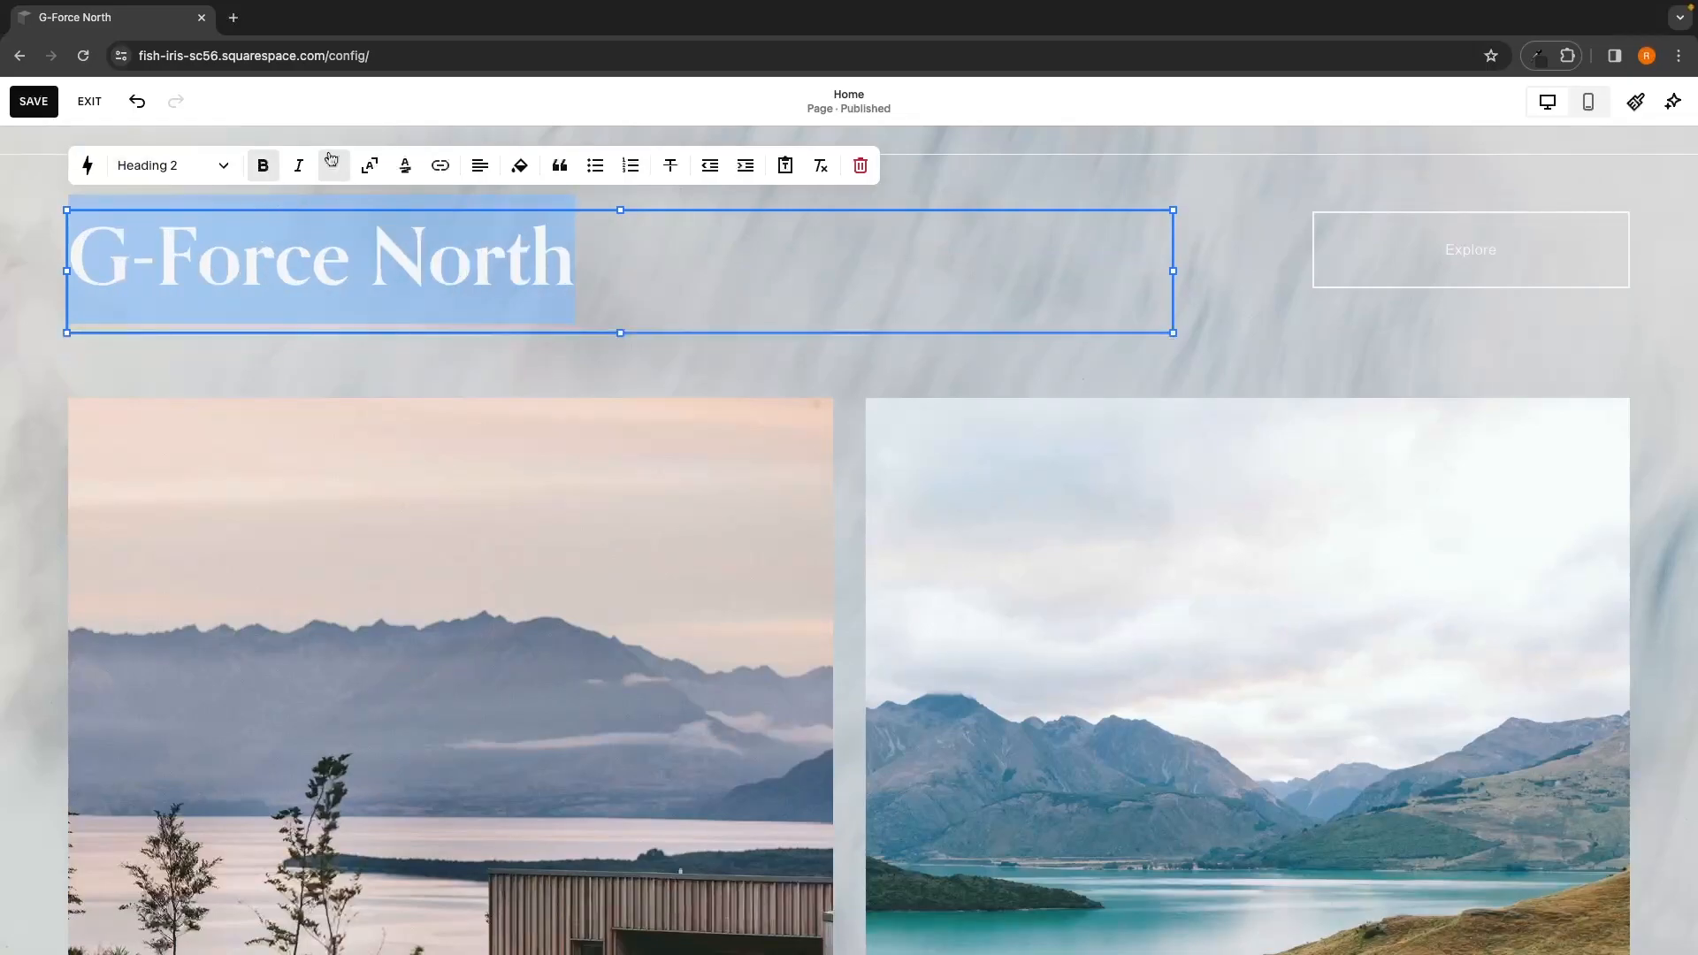
pyautogui.click(301, 169)
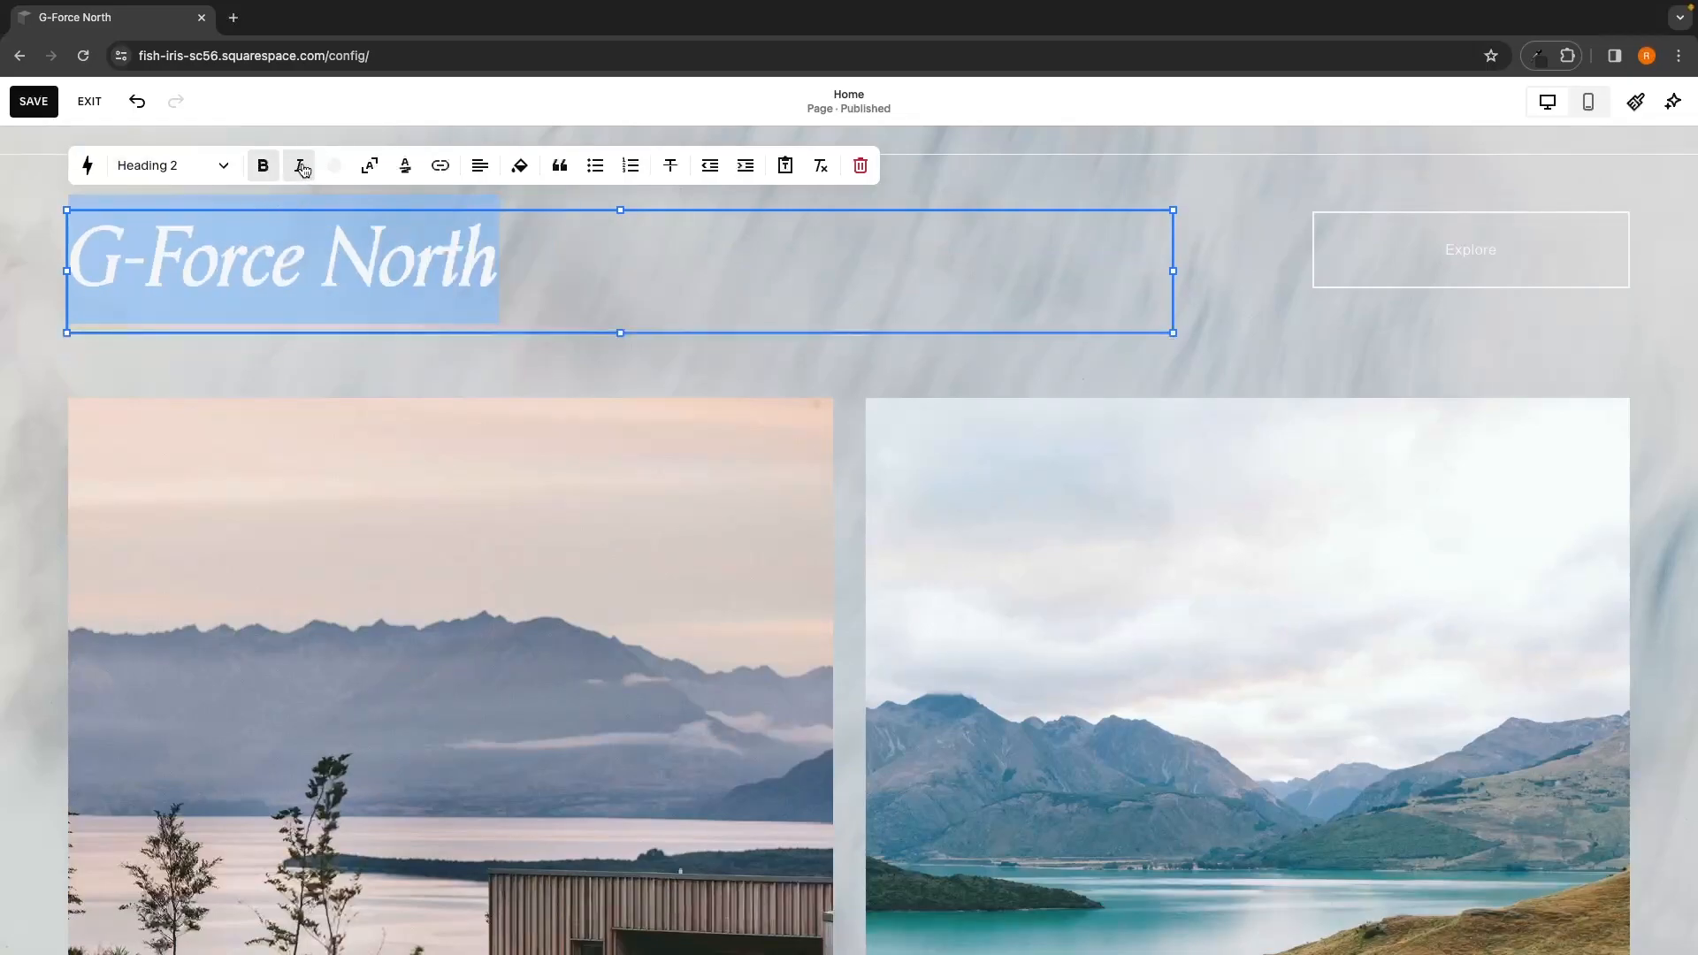
pyautogui.click(302, 170)
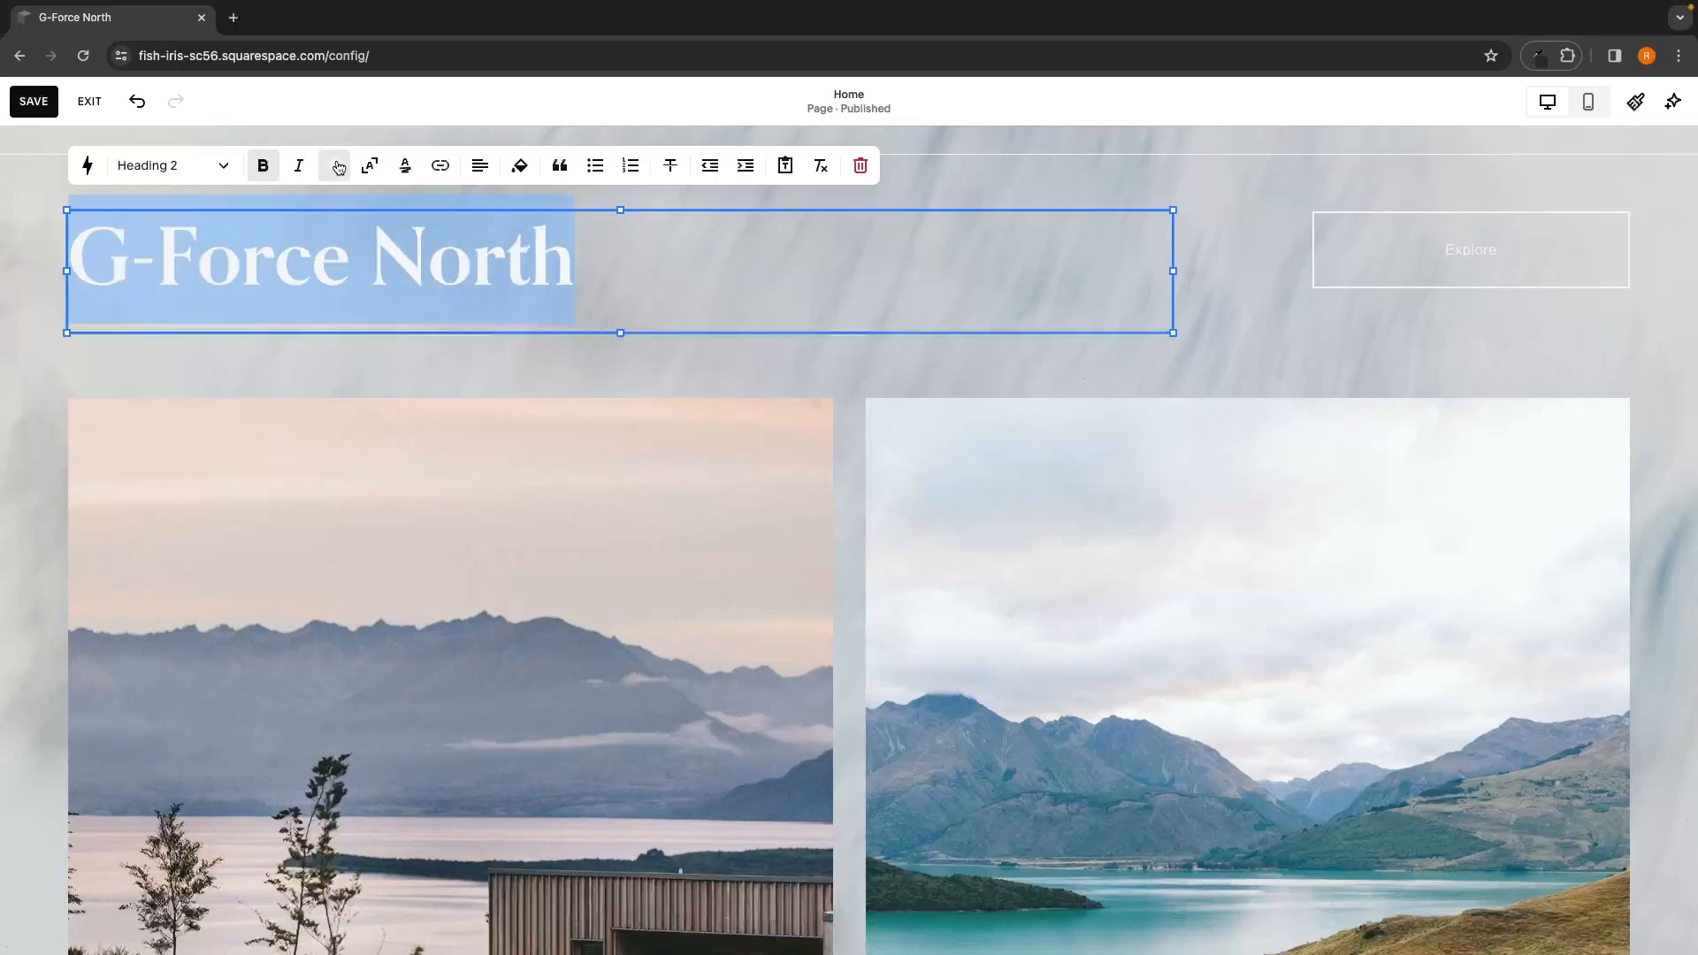
pyautogui.click(333, 173)
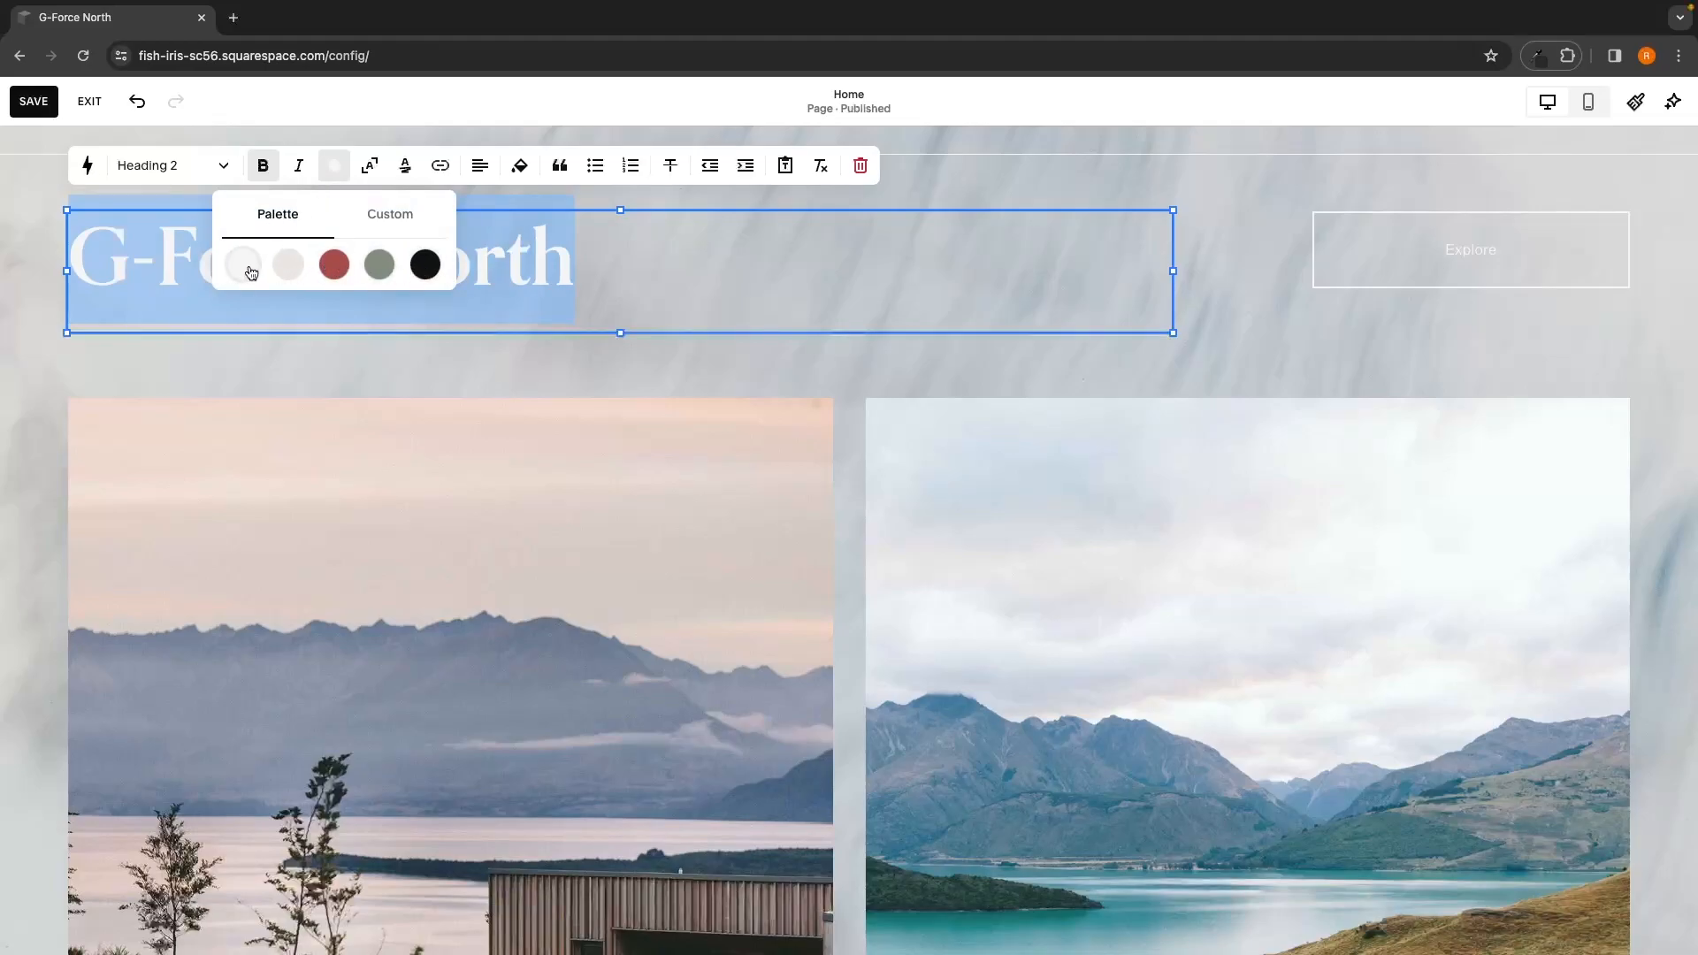
pyautogui.click(337, 269)
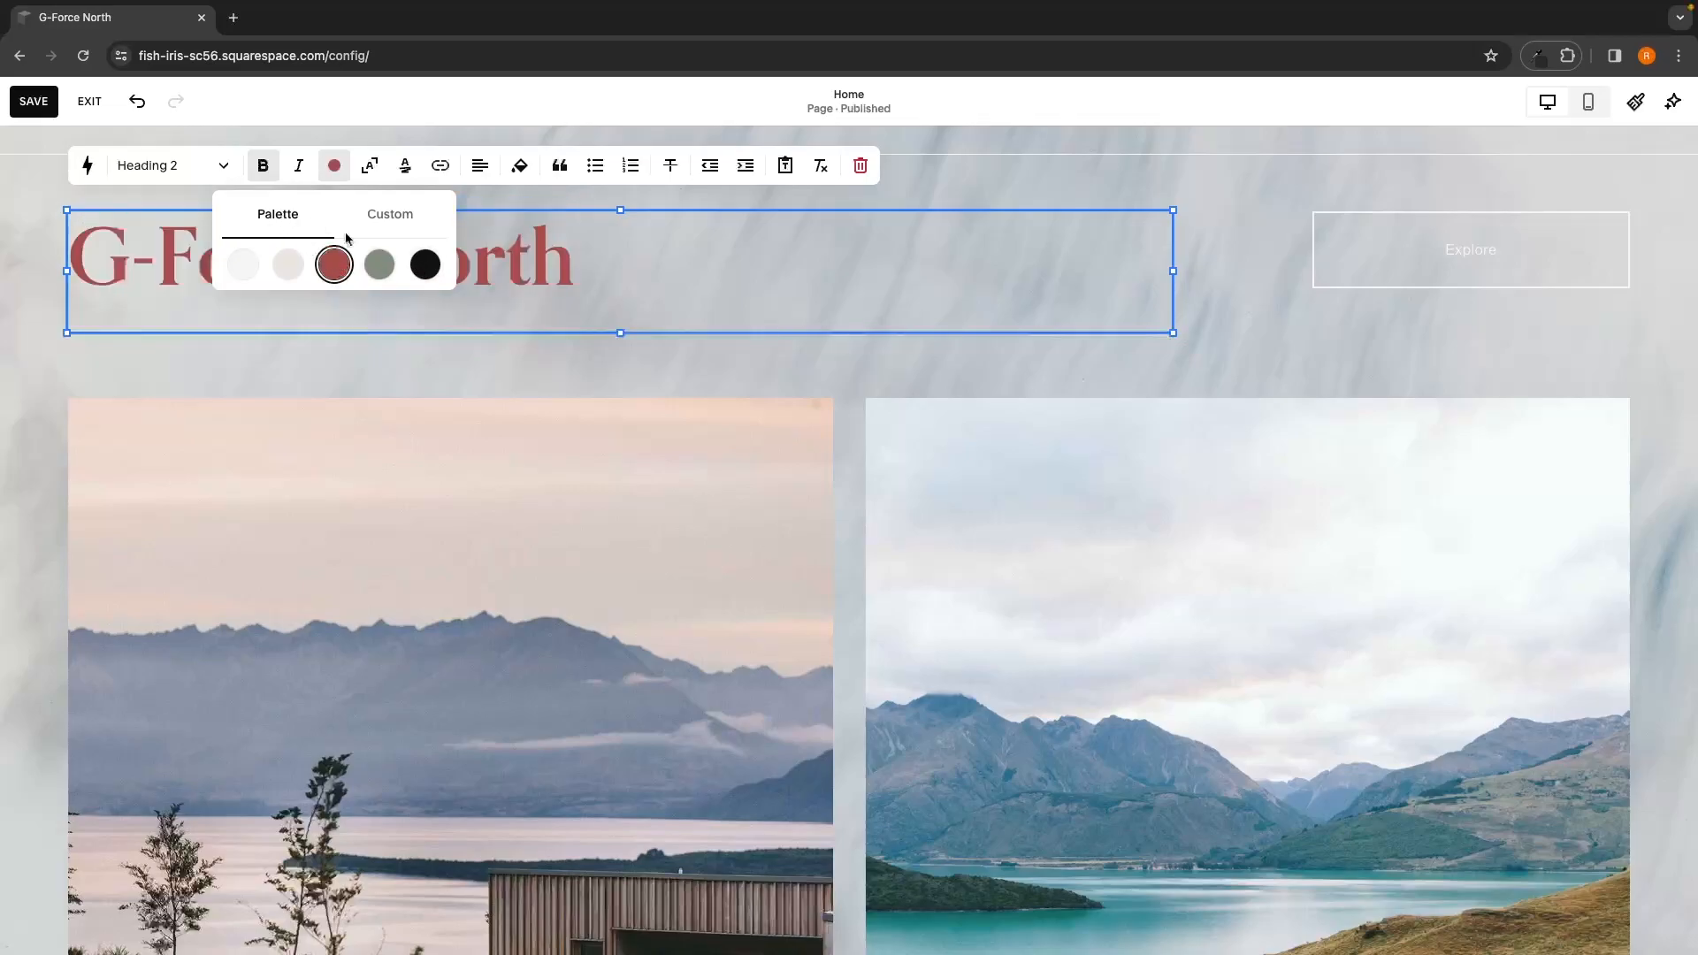
pyautogui.scroll(-10, 729, 453)
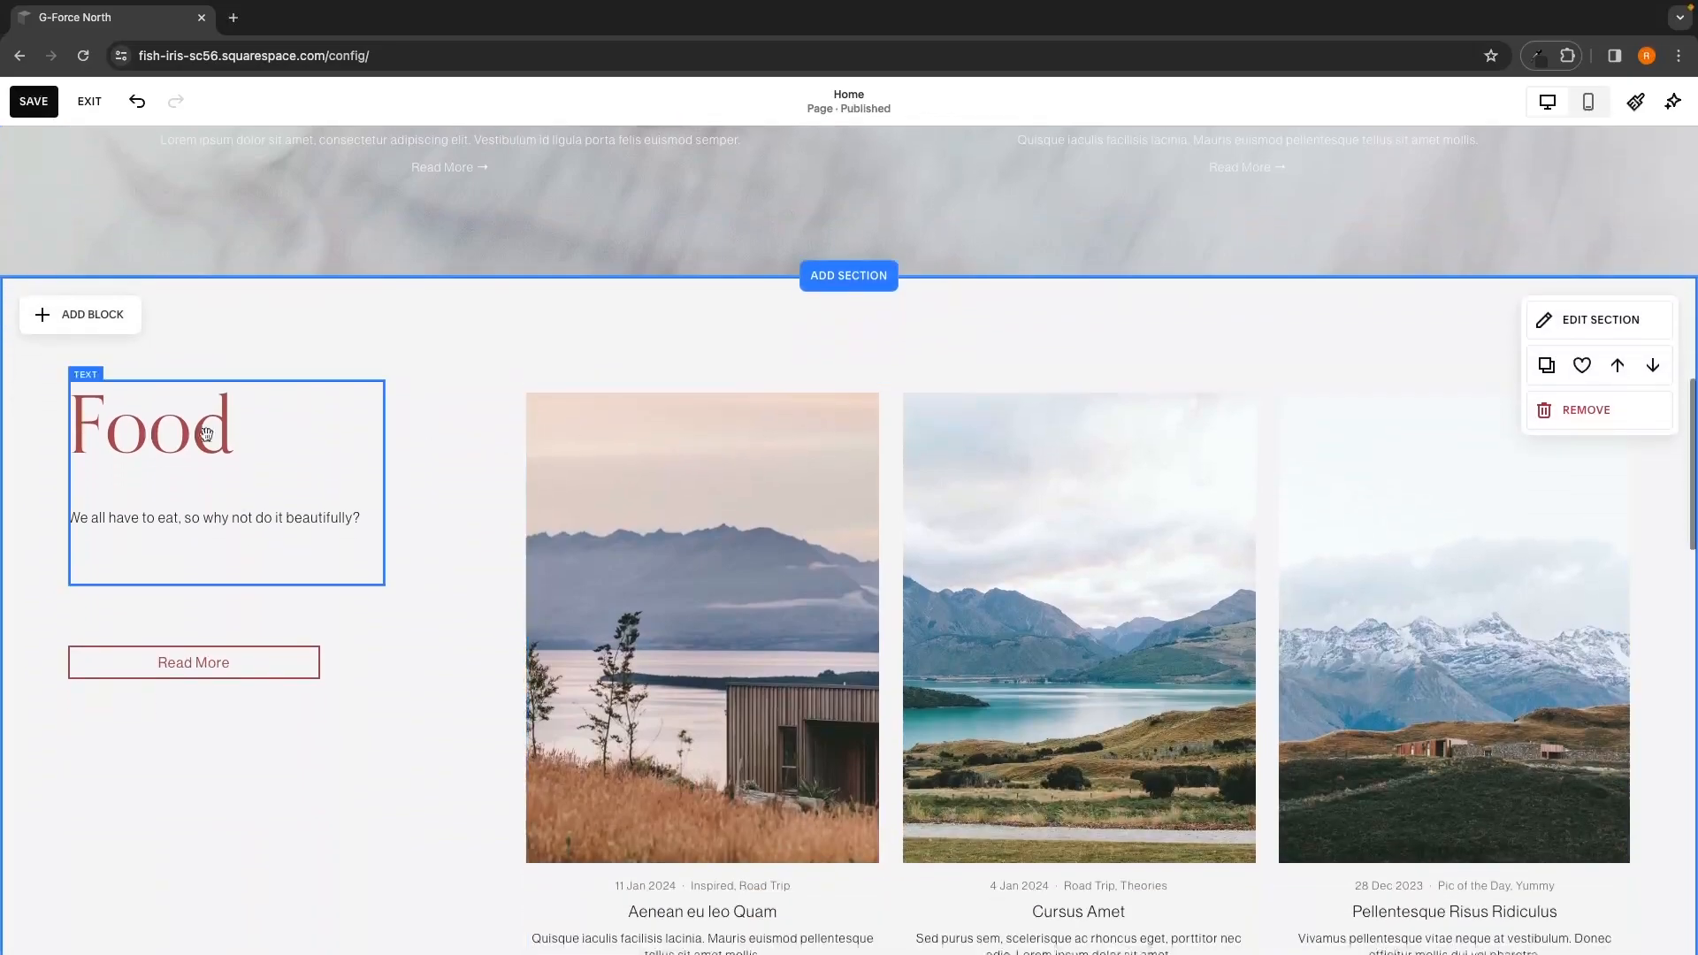
pyautogui.scroll(5, 443, 427)
pyautogui.scroll(5, 443, 427)
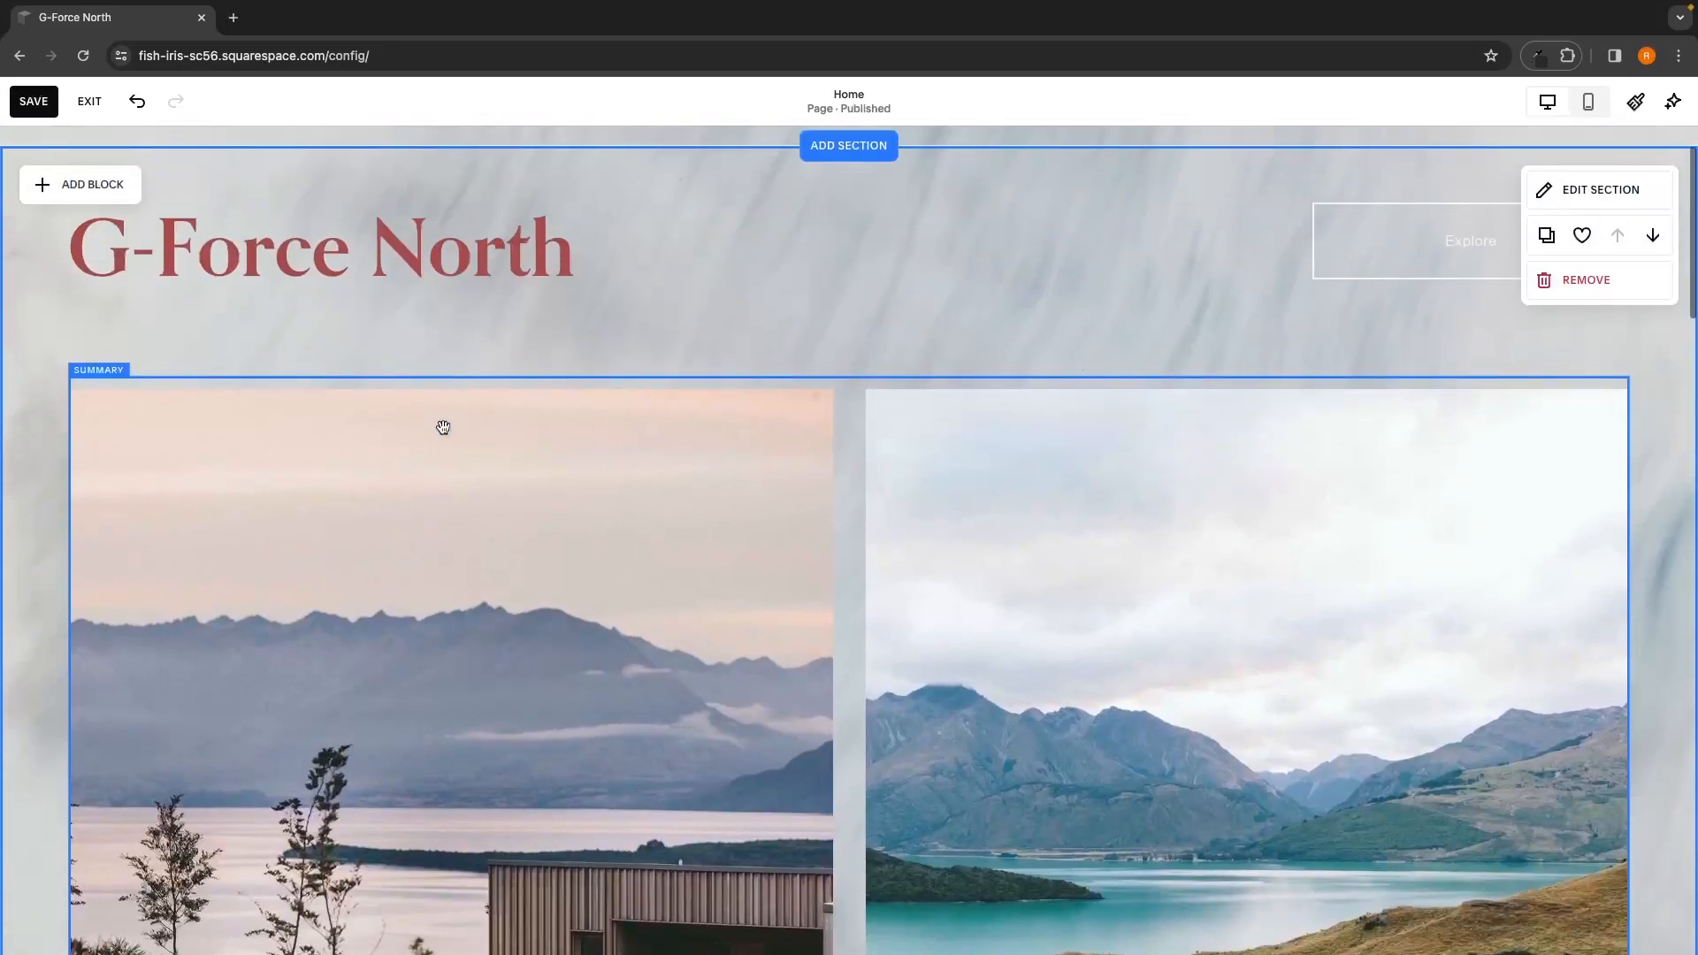
# Step: Try custom text colors on the "G-Force North" heading, including dark red #93312E and a teal blue
pyautogui.click(323, 352)
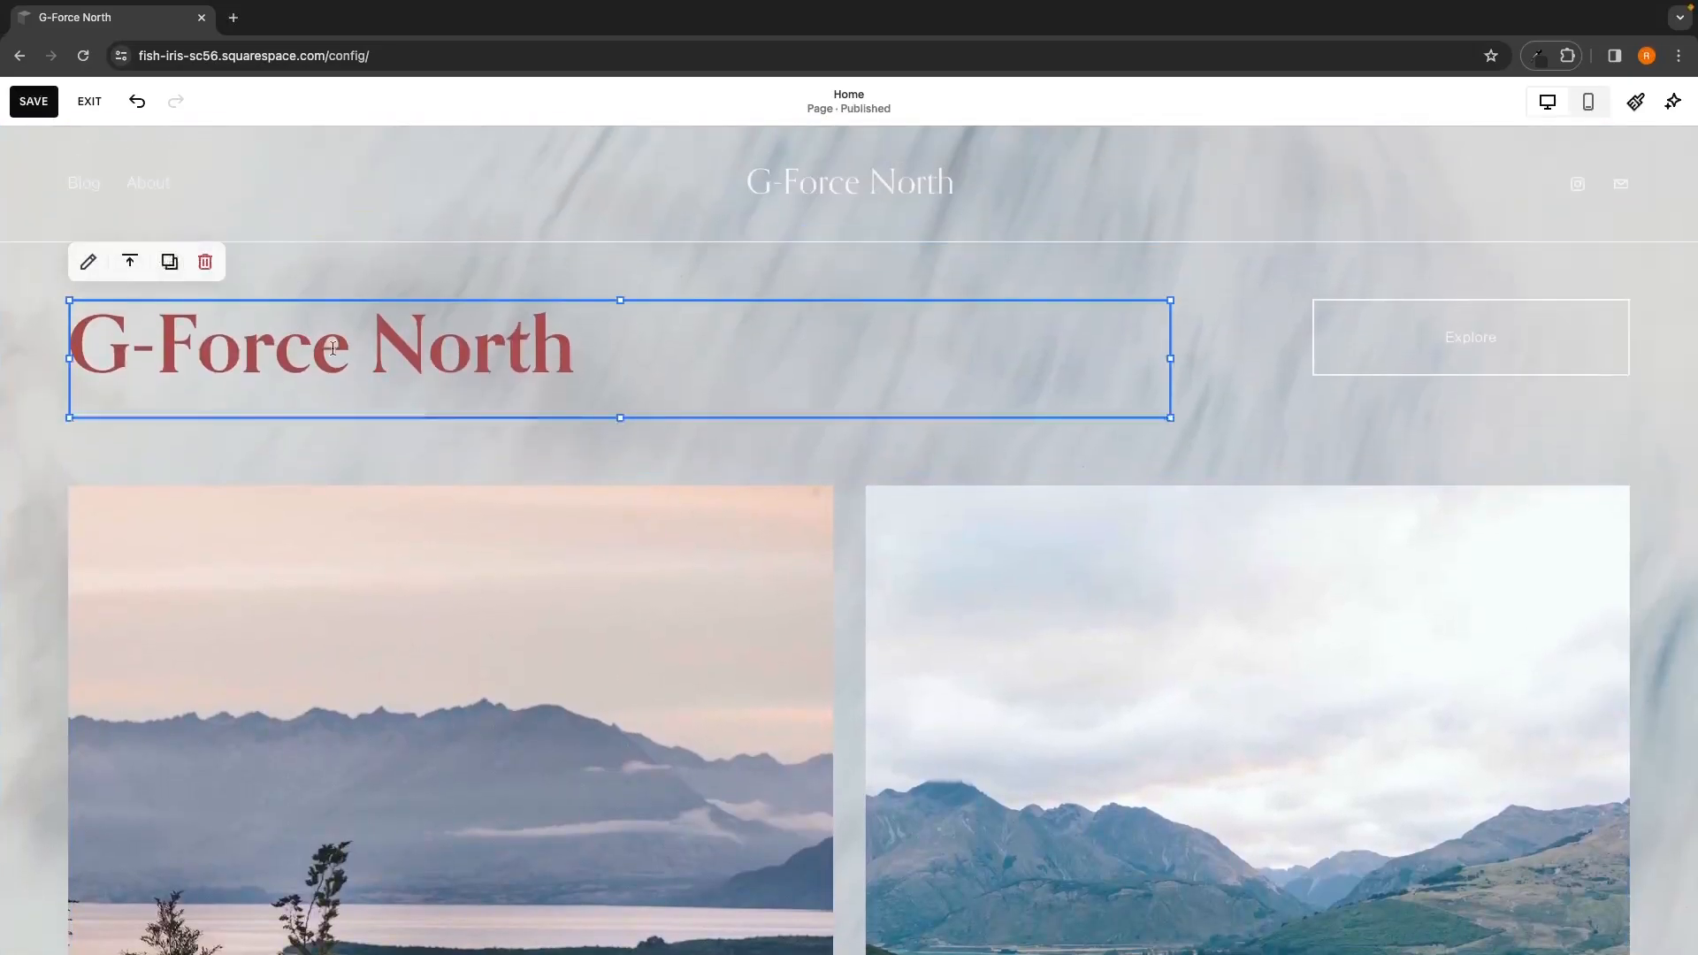
pyautogui.click(329, 347)
pyautogui.tripleClick(329, 347)
pyautogui.click(334, 254)
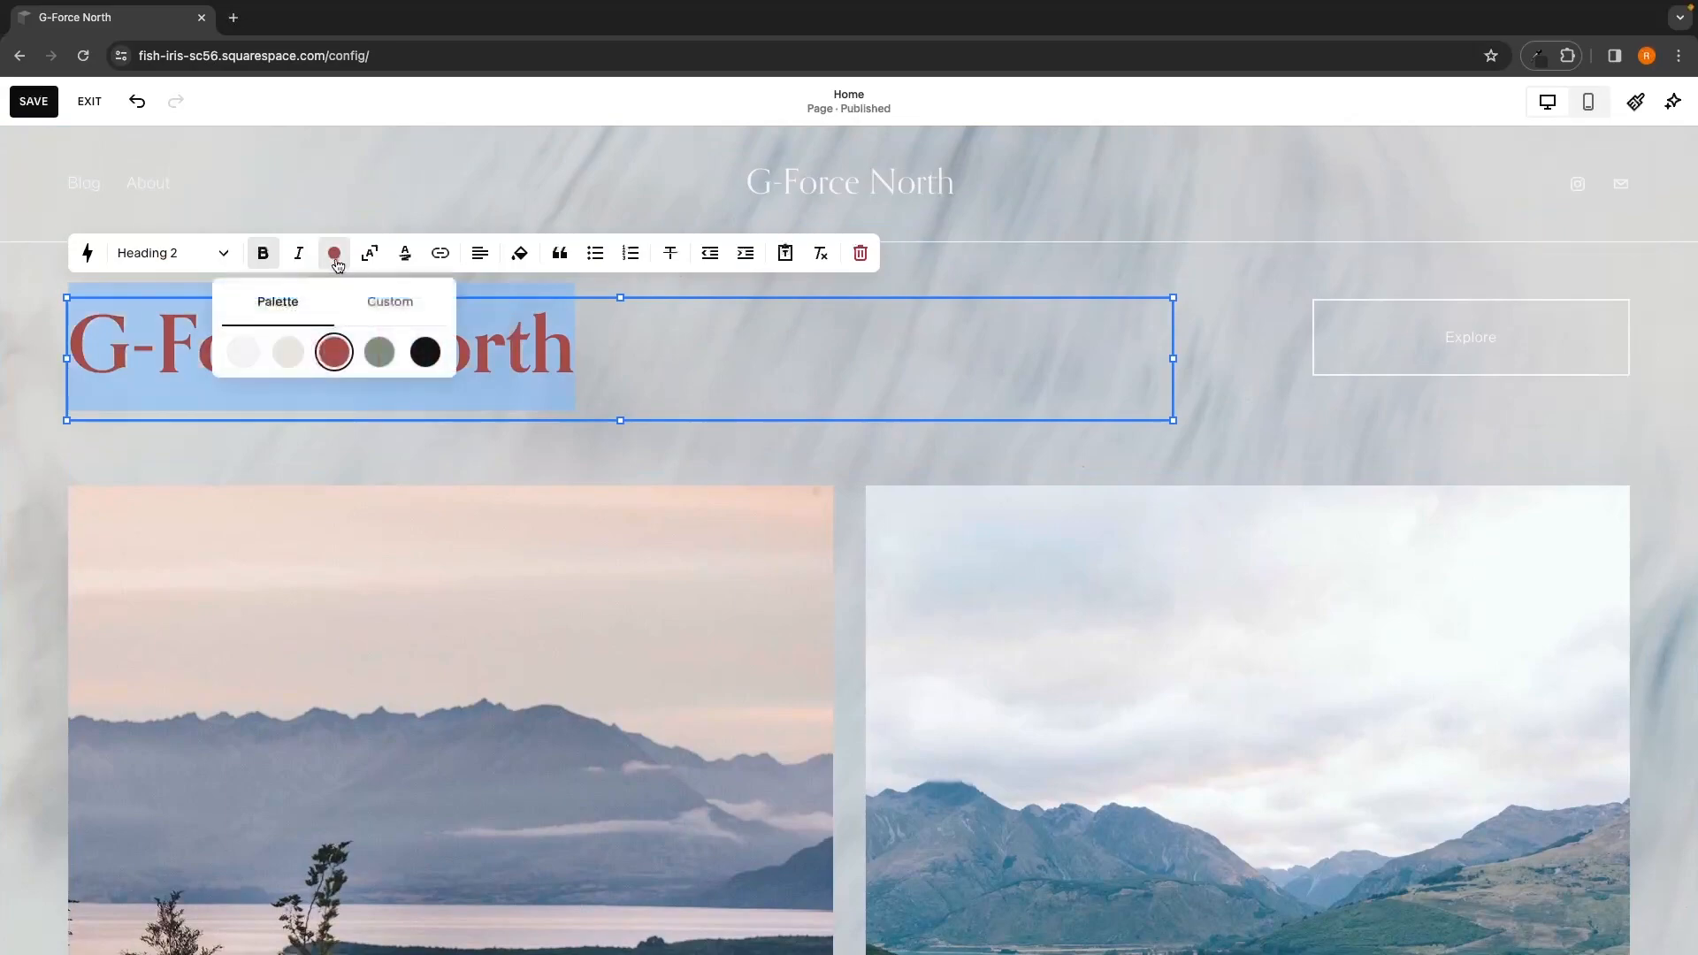
pyautogui.click(390, 310)
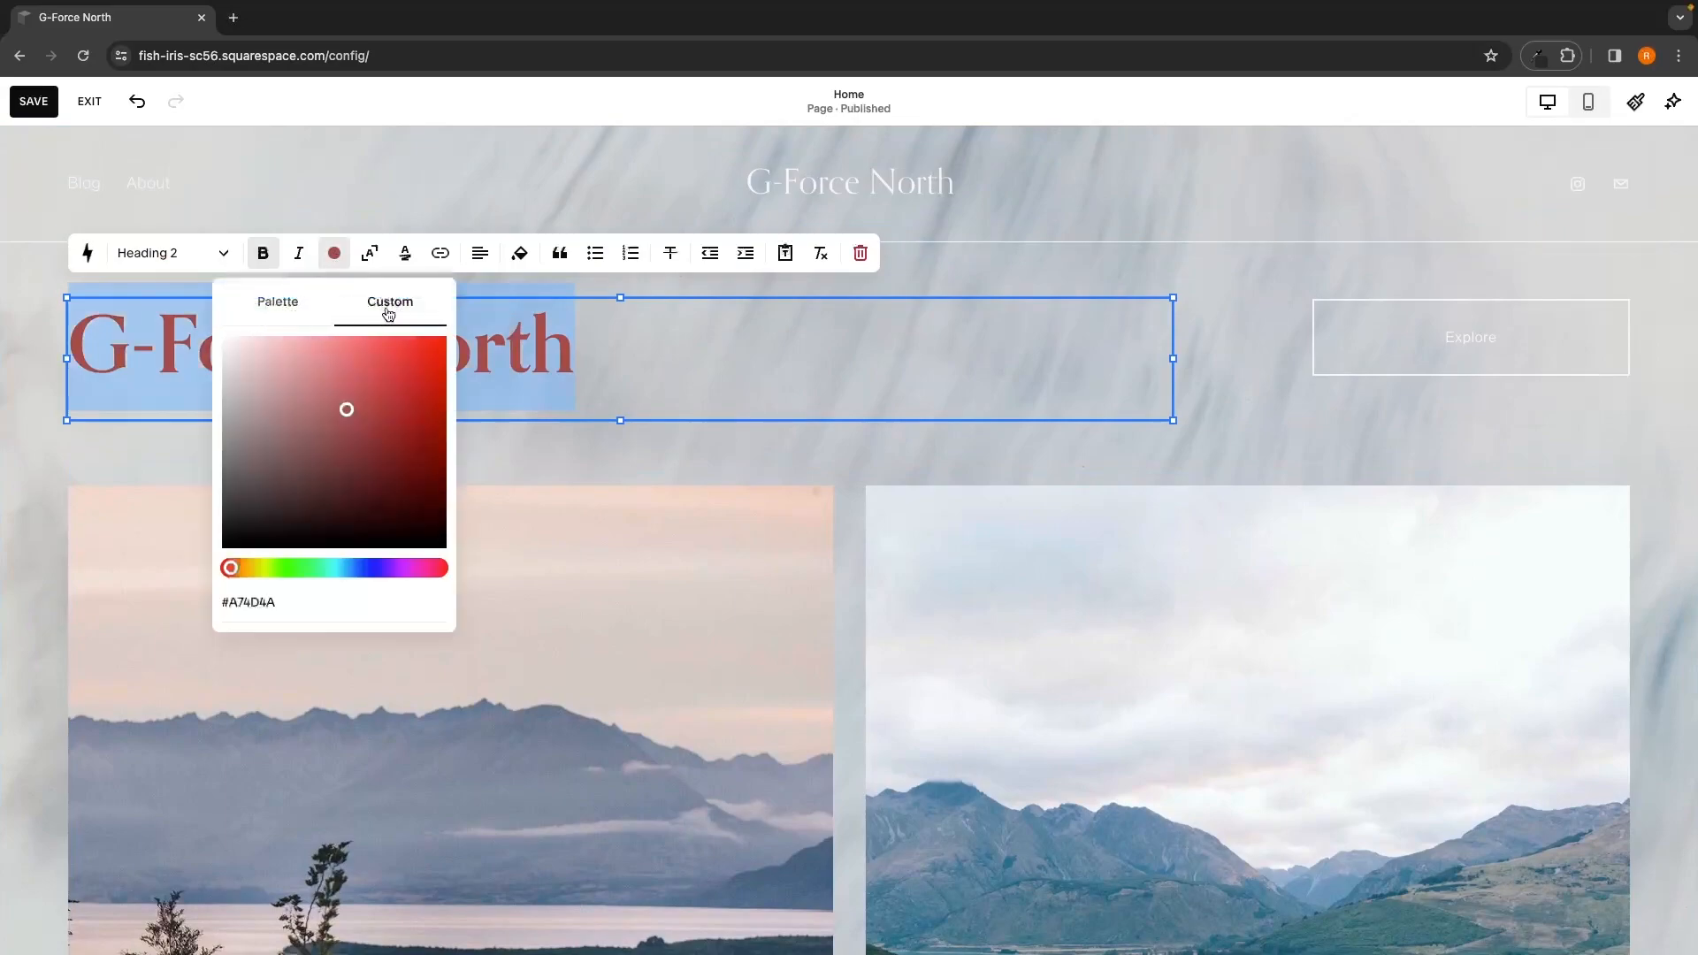
pyautogui.click(363, 418)
pyautogui.moveTo(430, 378)
pyautogui.mouseDown()
pyautogui.moveTo(382, 353)
pyautogui.moveTo(335, 365)
pyautogui.mouseUp()
pyautogui.click(377, 427)
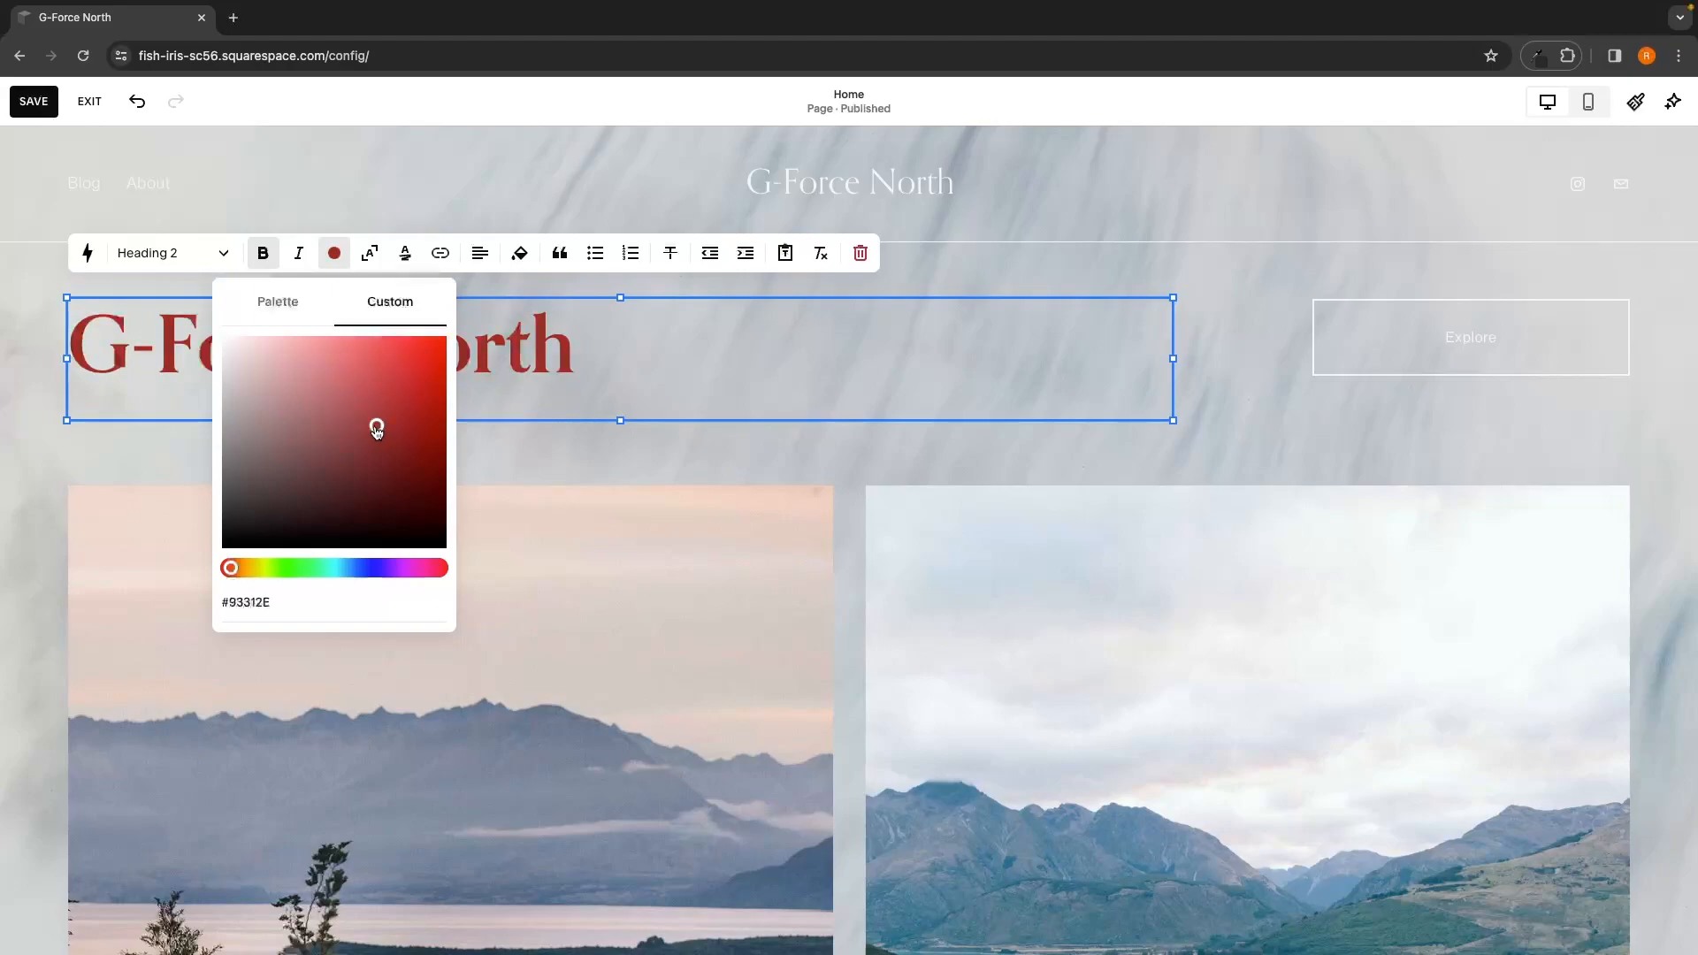
pyautogui.click(347, 569)
# Step: Try the two light palette colors on the heading and return it to the red palette color
pyautogui.click(280, 302)
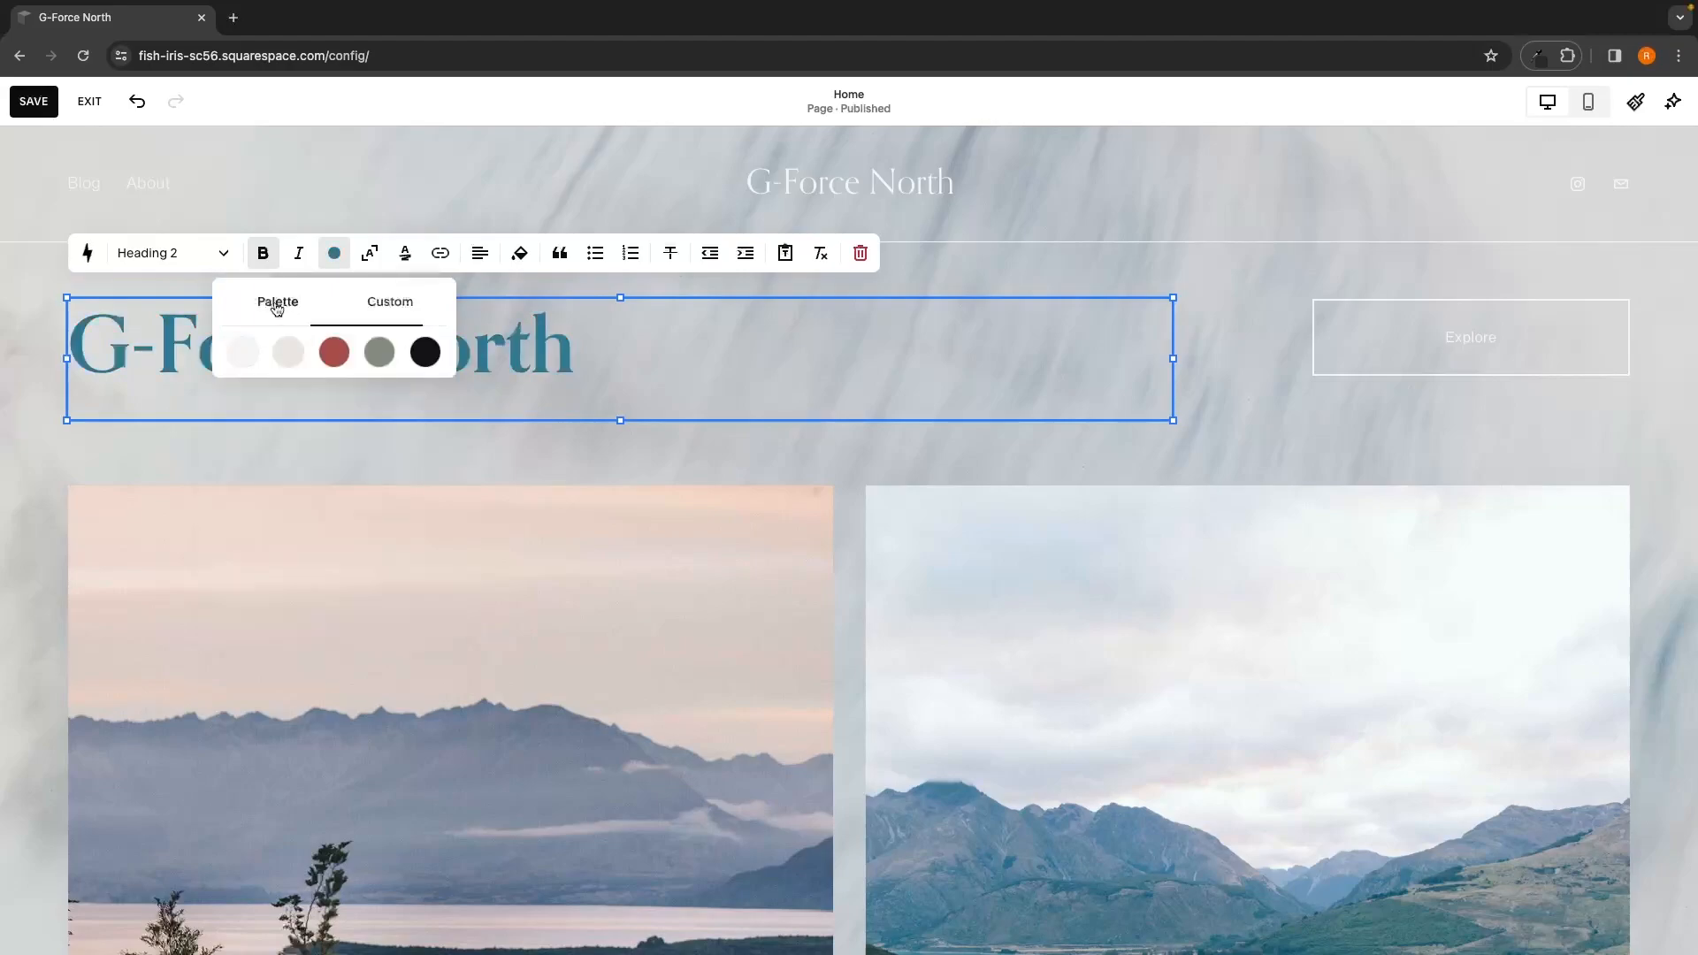
pyautogui.click(244, 352)
pyautogui.click(287, 352)
pyautogui.click(333, 353)
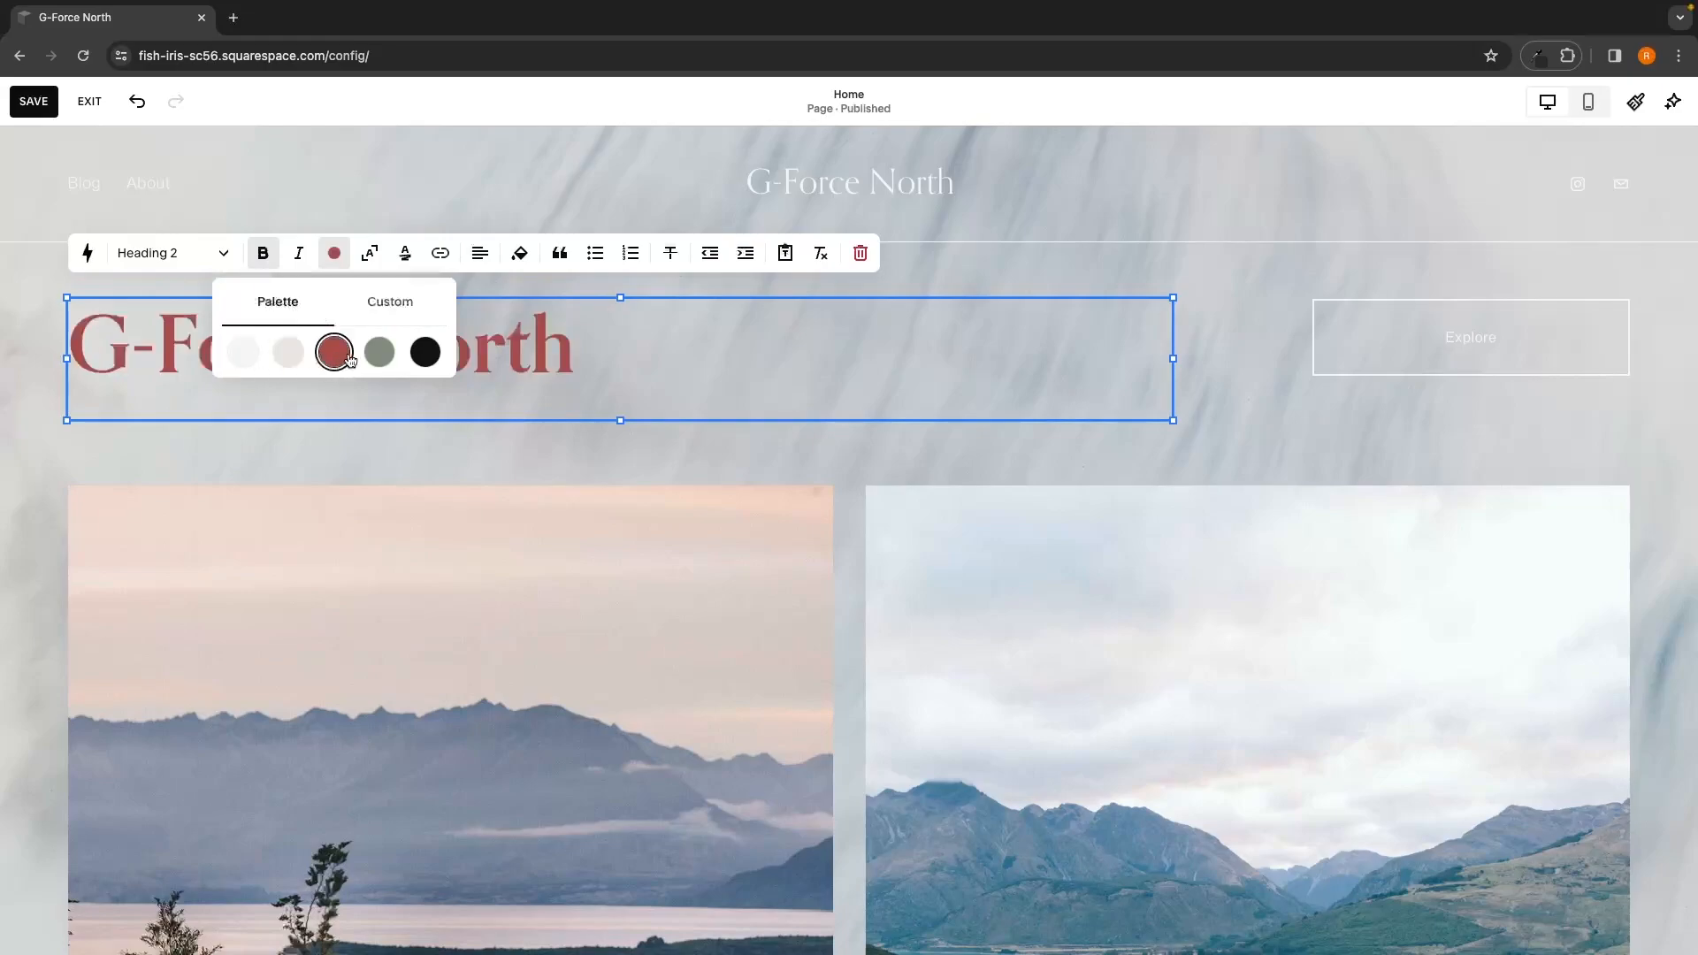
pyautogui.click(341, 257)
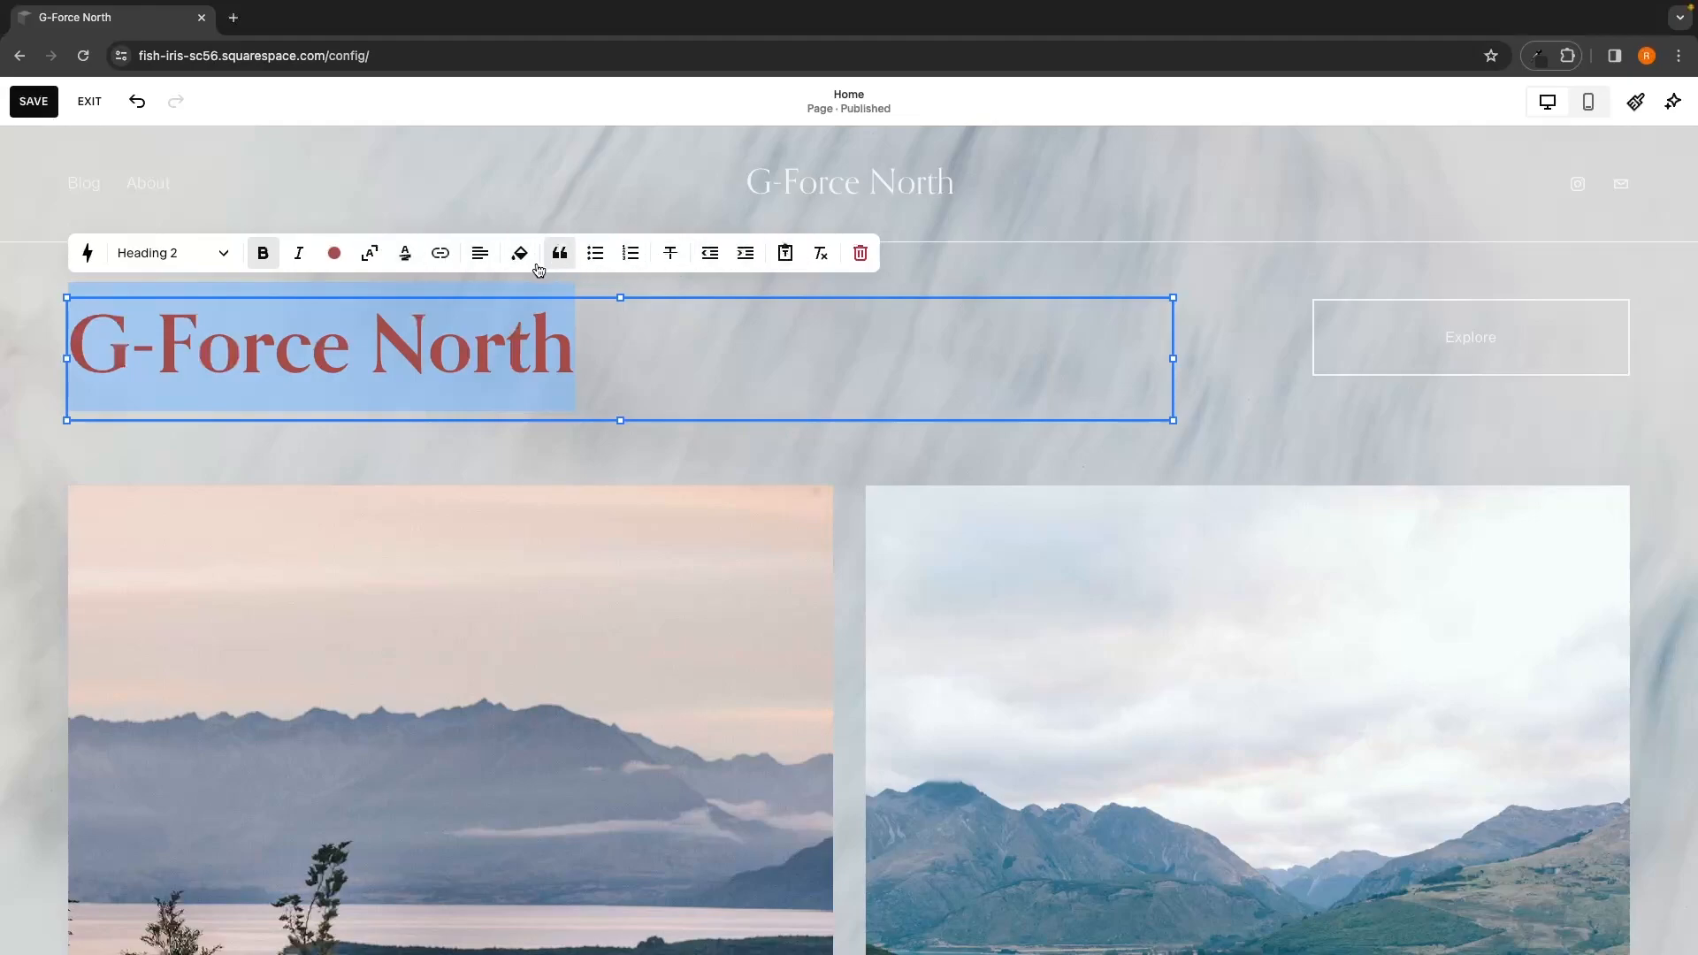
# Step: Open the link settings for the "G-Force North" heading text and examine the web address field
pyautogui.click(445, 262)
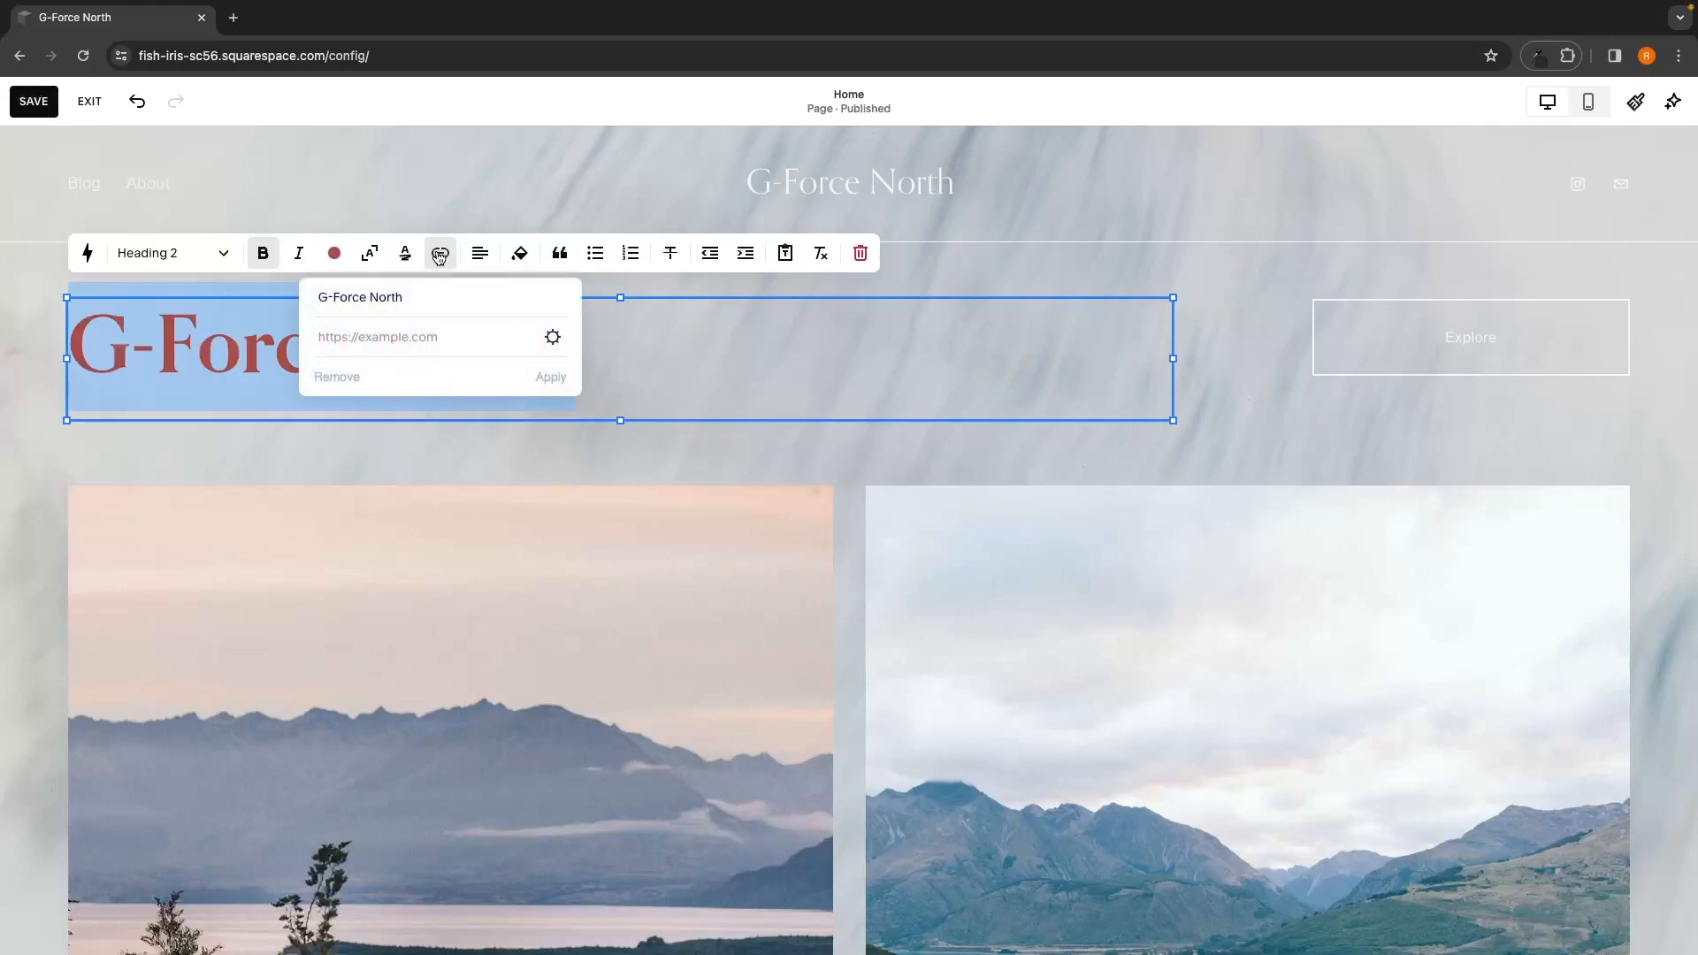
pyautogui.click(439, 257)
pyautogui.click(532, 334)
pyautogui.click(583, 344)
pyautogui.moveTo(583, 343); pyautogui.dragTo(95, 343)
pyautogui.click(394, 348)
pyautogui.moveTo(574, 343); pyautogui.dragTo(87, 345)
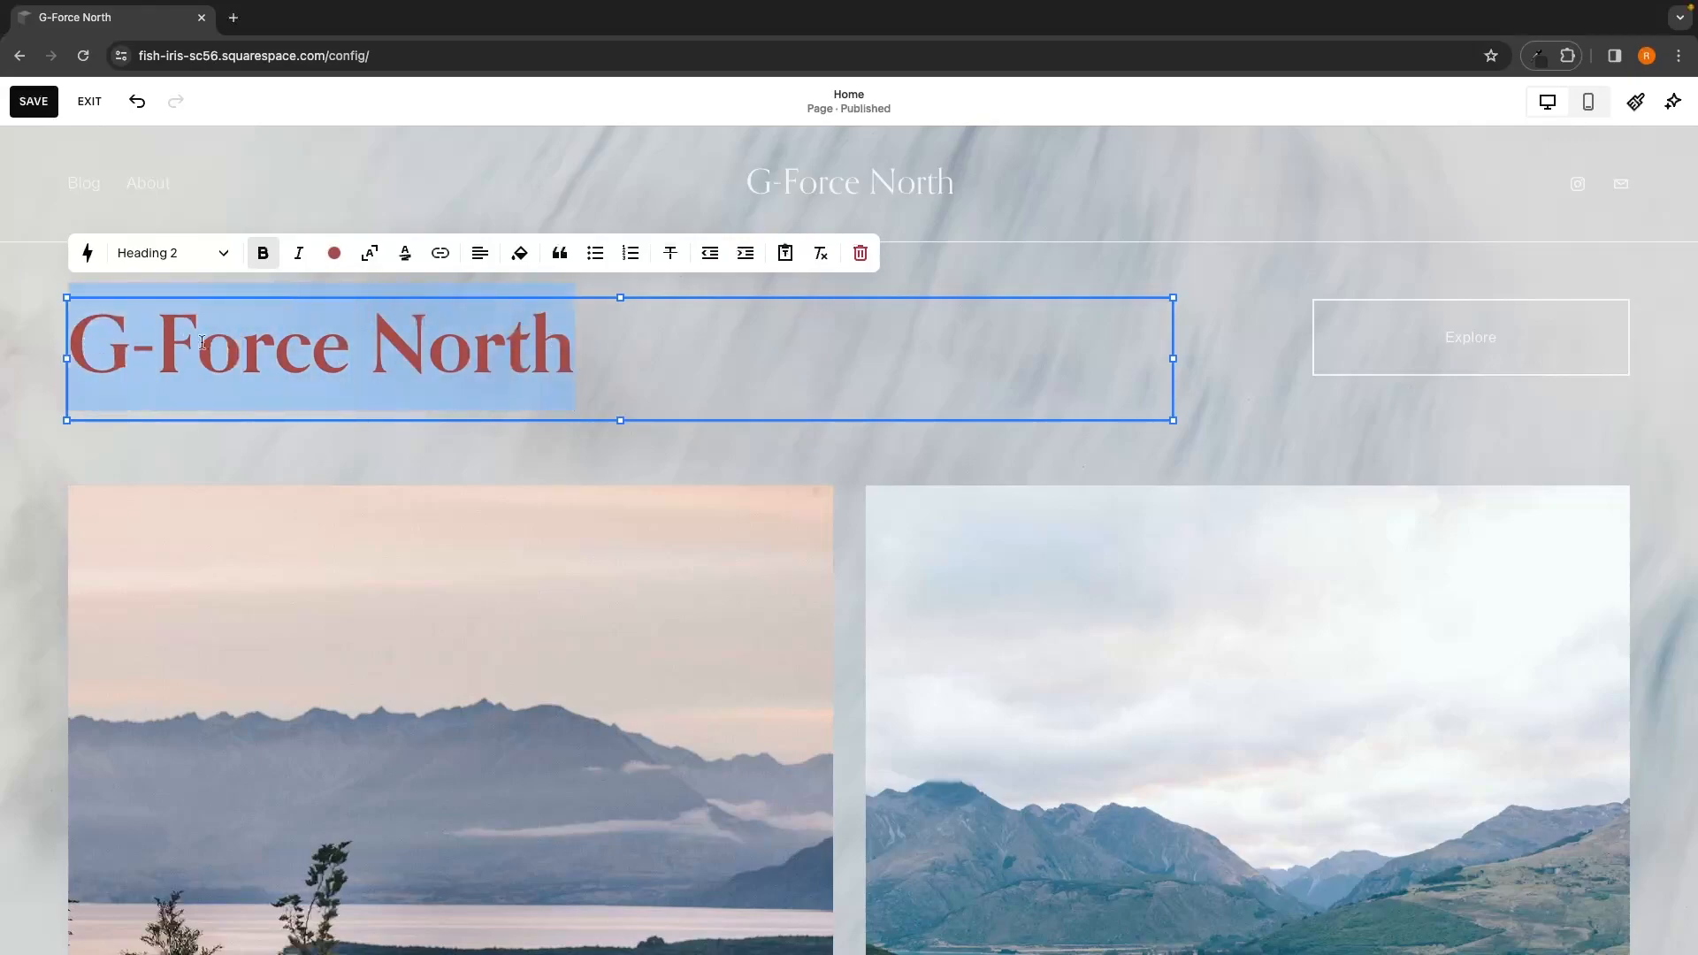
pyautogui.click(440, 255)
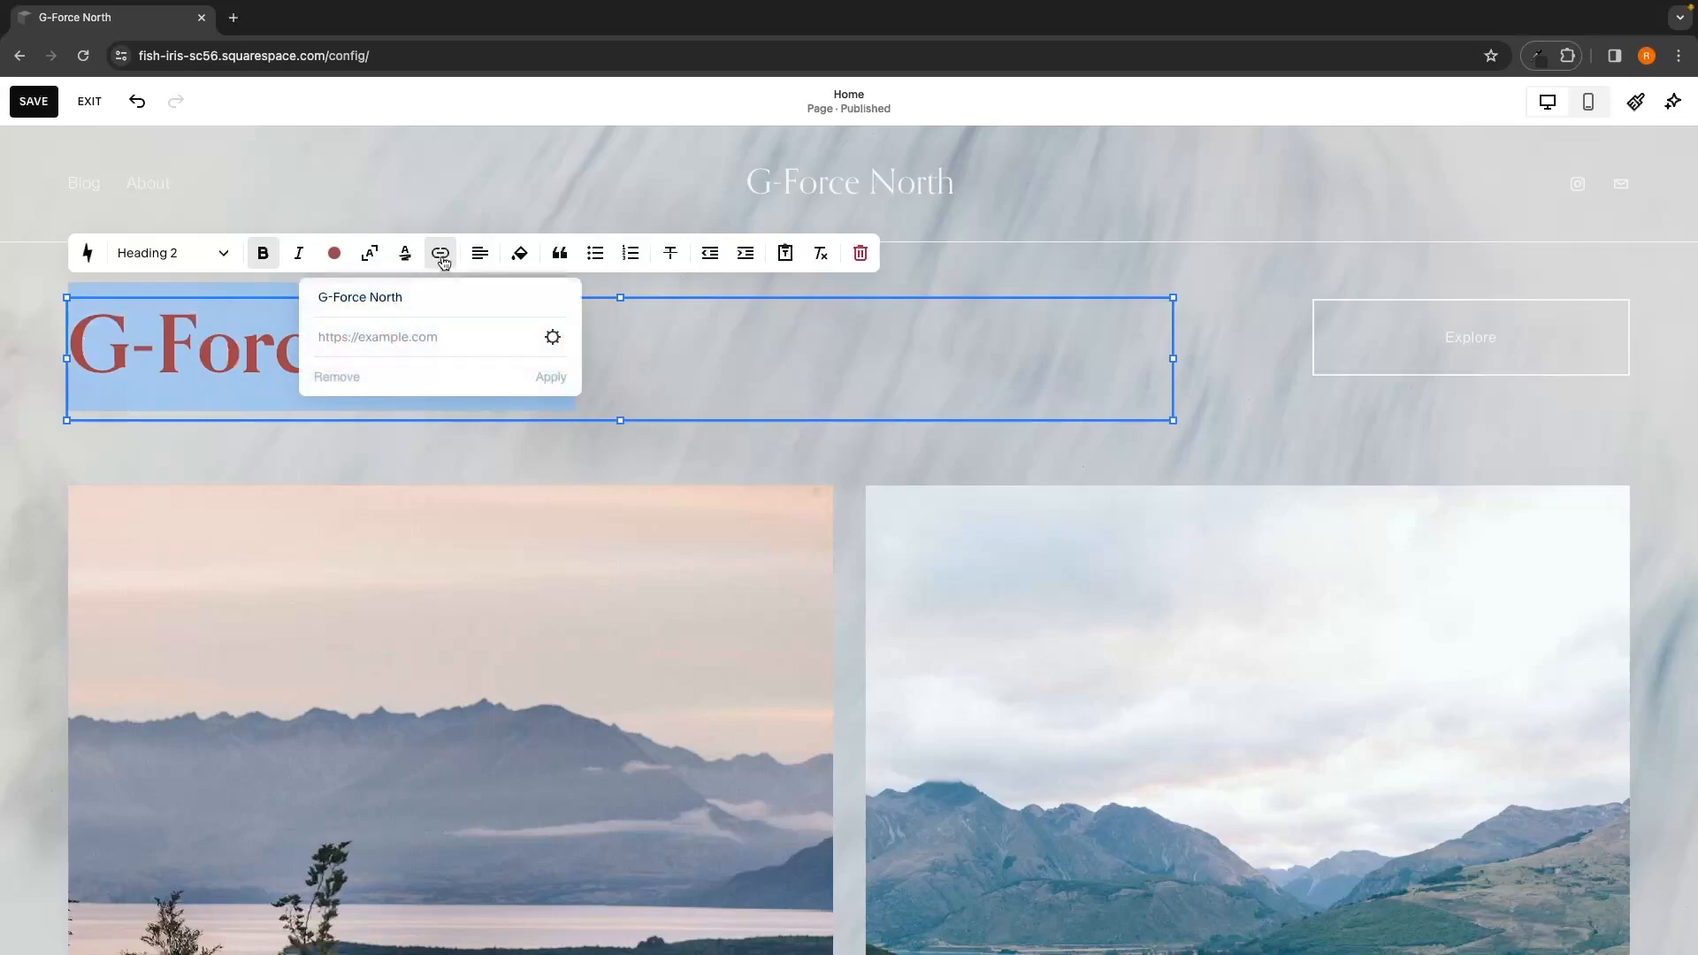
pyautogui.click(361, 334)
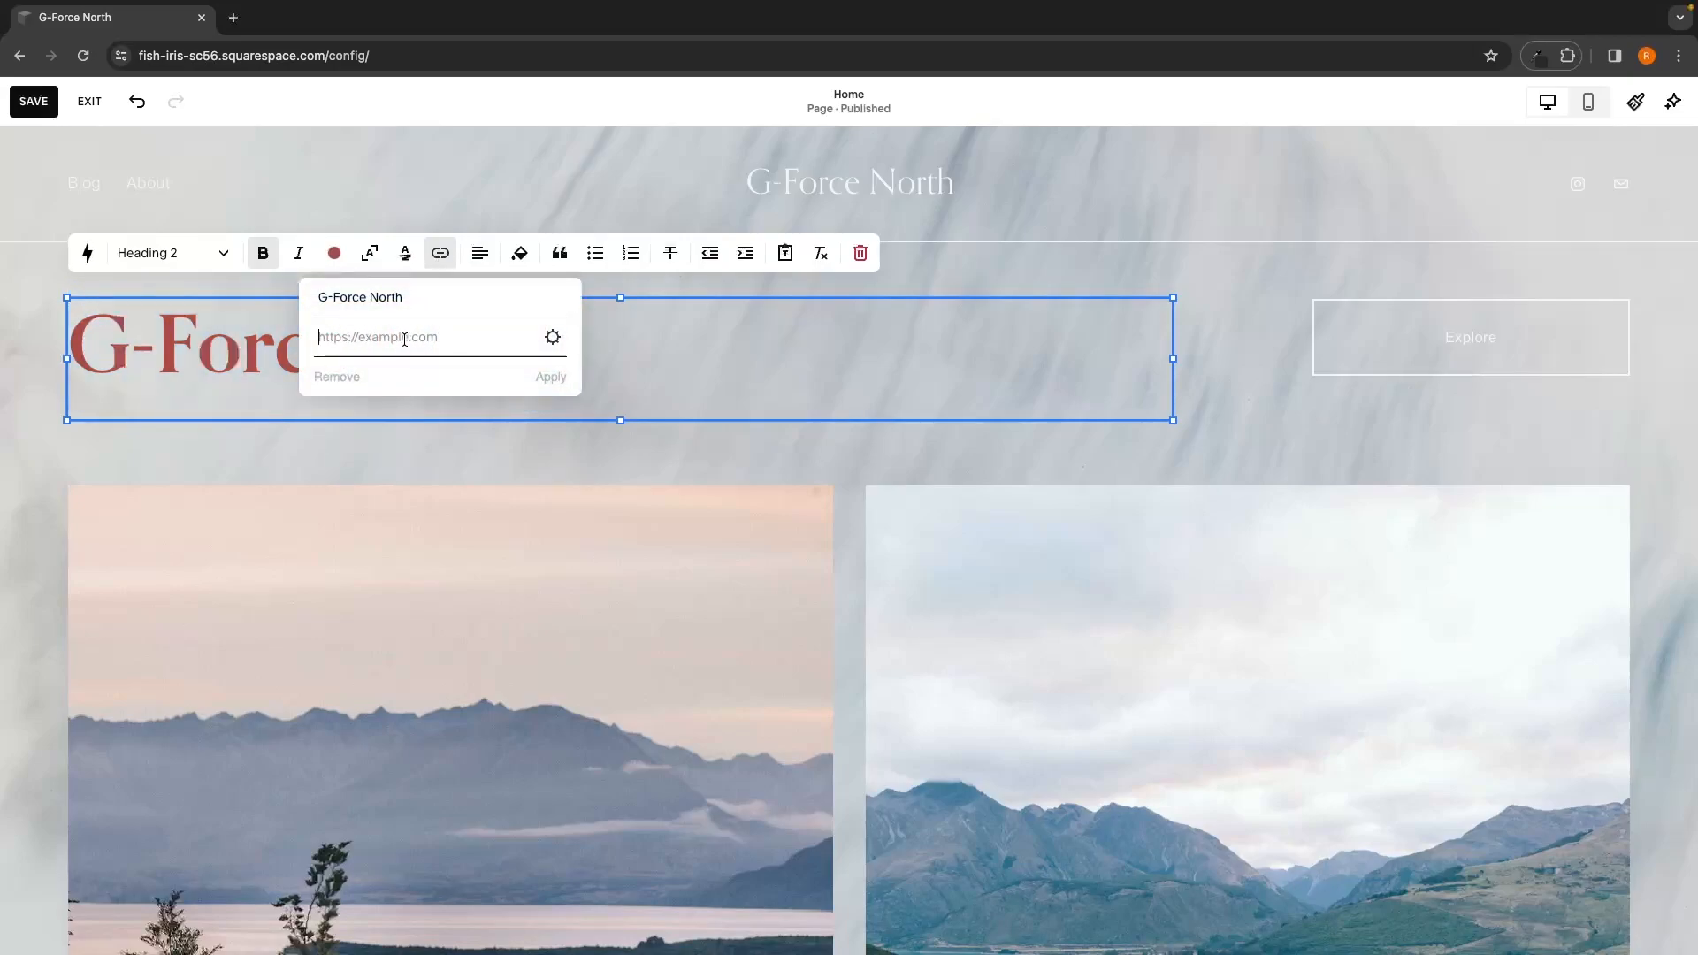
# Step: Try center and right alignment on the "G-Force North" heading and return it to left alignment
pyautogui.click(479, 255)
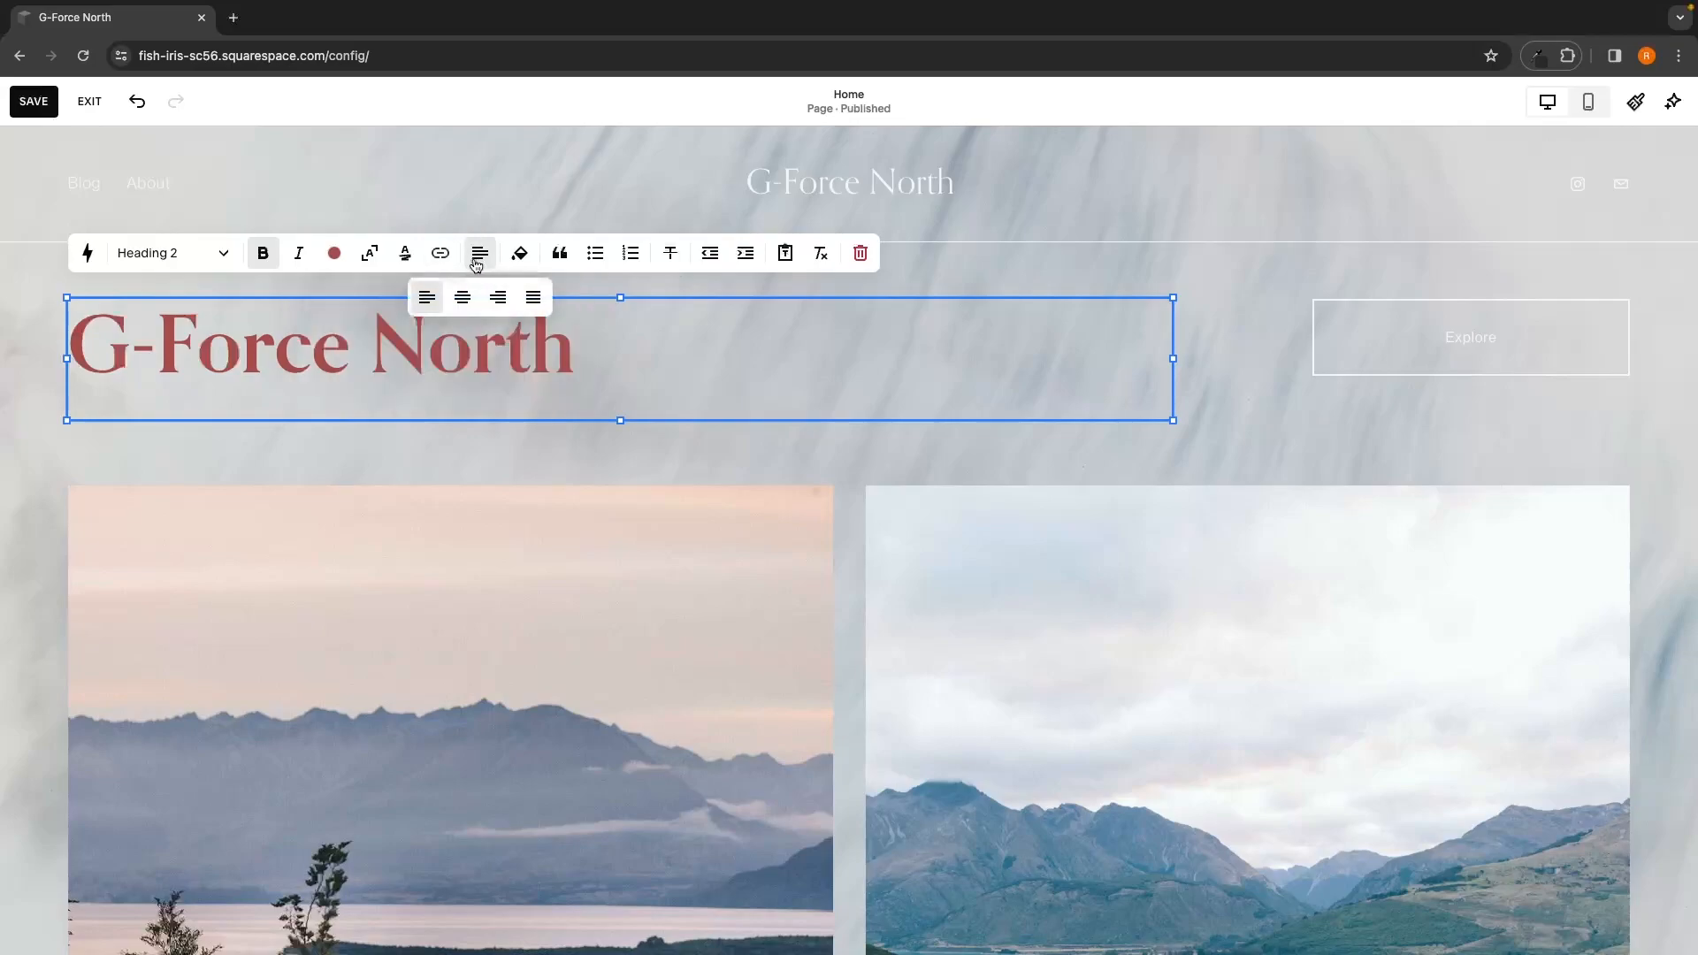
pyautogui.click(462, 297)
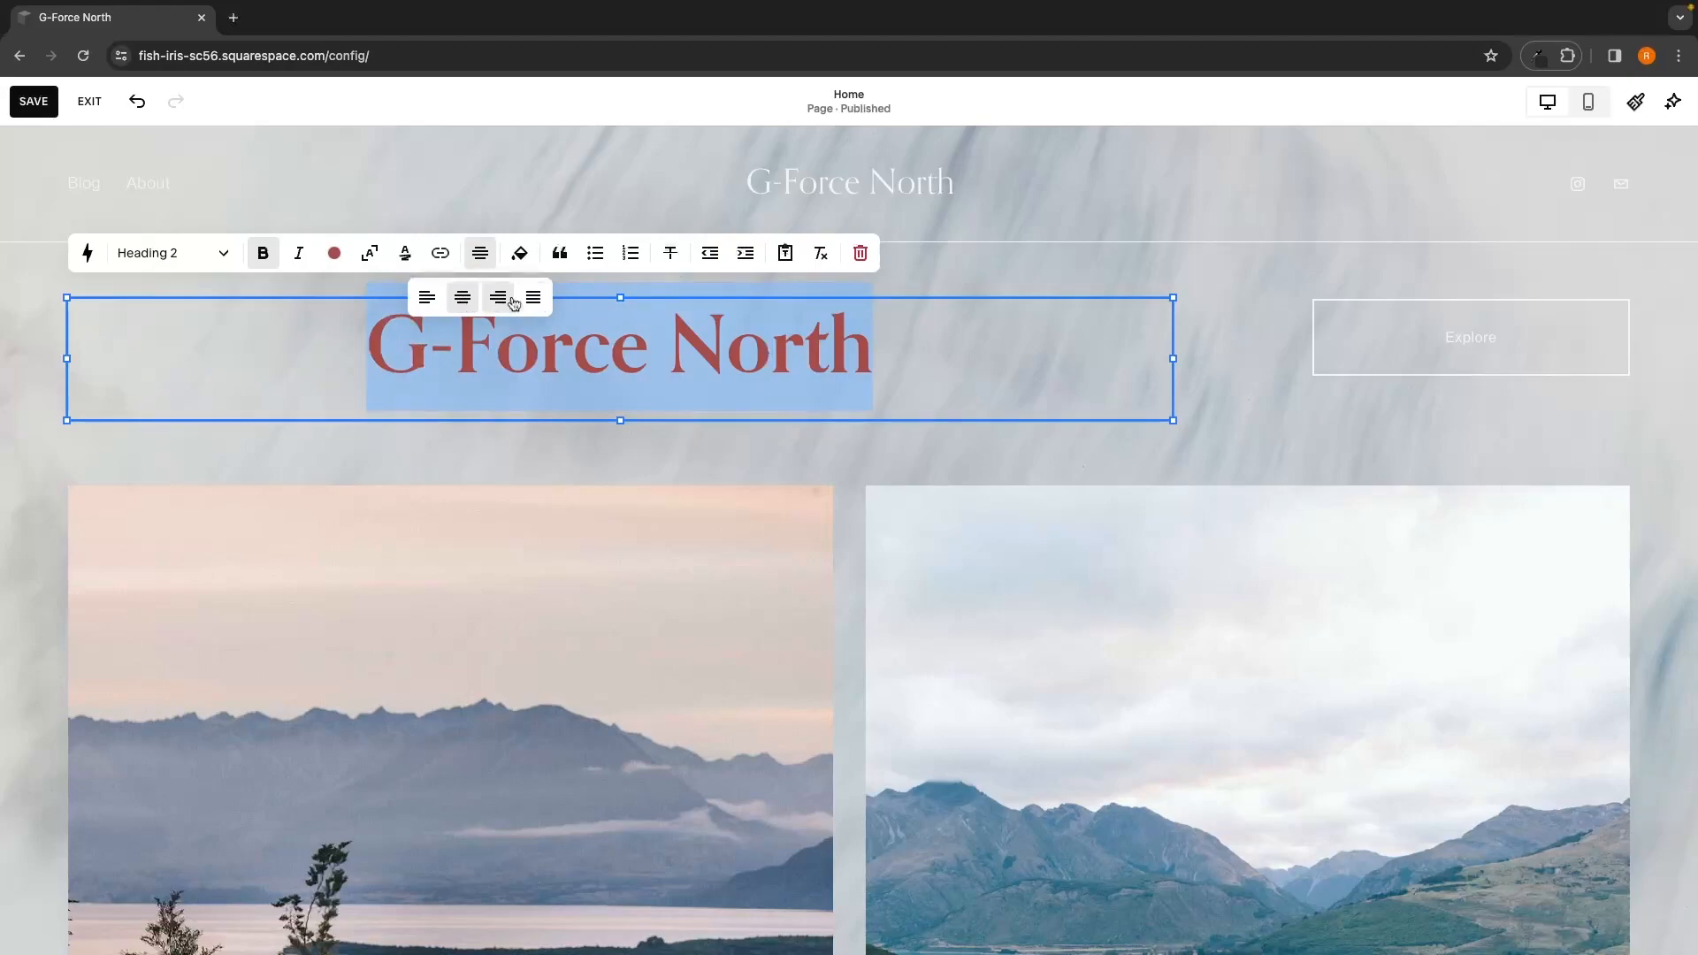
pyautogui.click(496, 299)
pyautogui.click(427, 297)
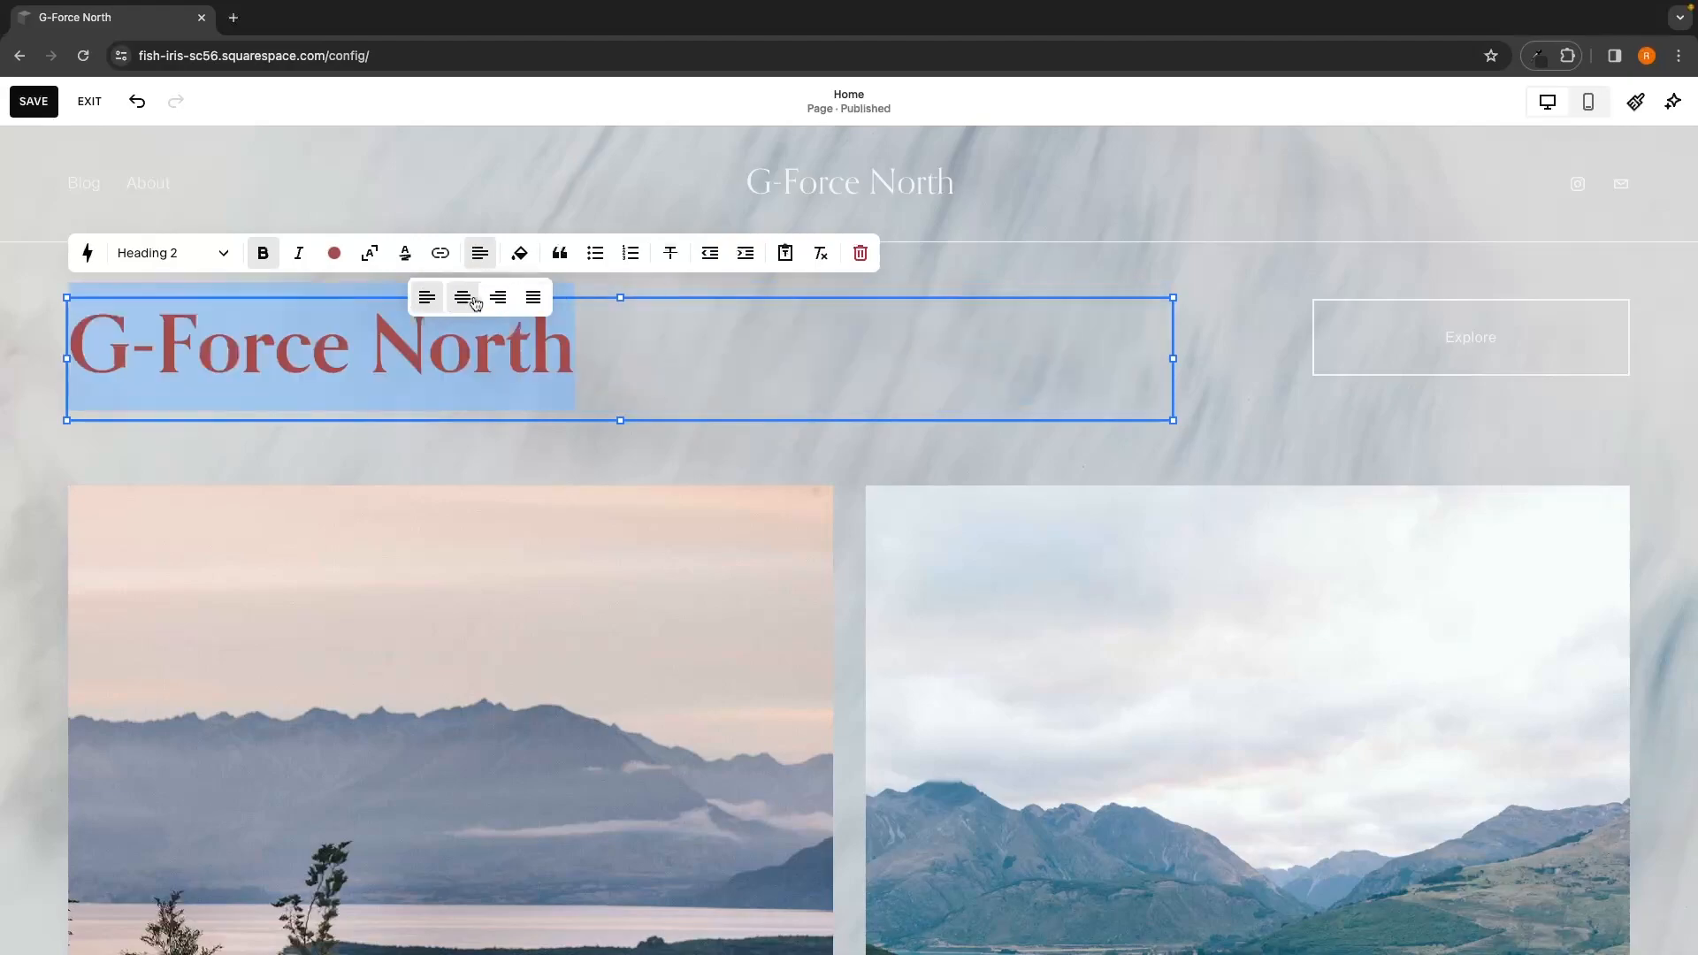
# Step: Add a background to the "G-Force North" heading block and fill it with the red palette color
pyautogui.click(520, 256)
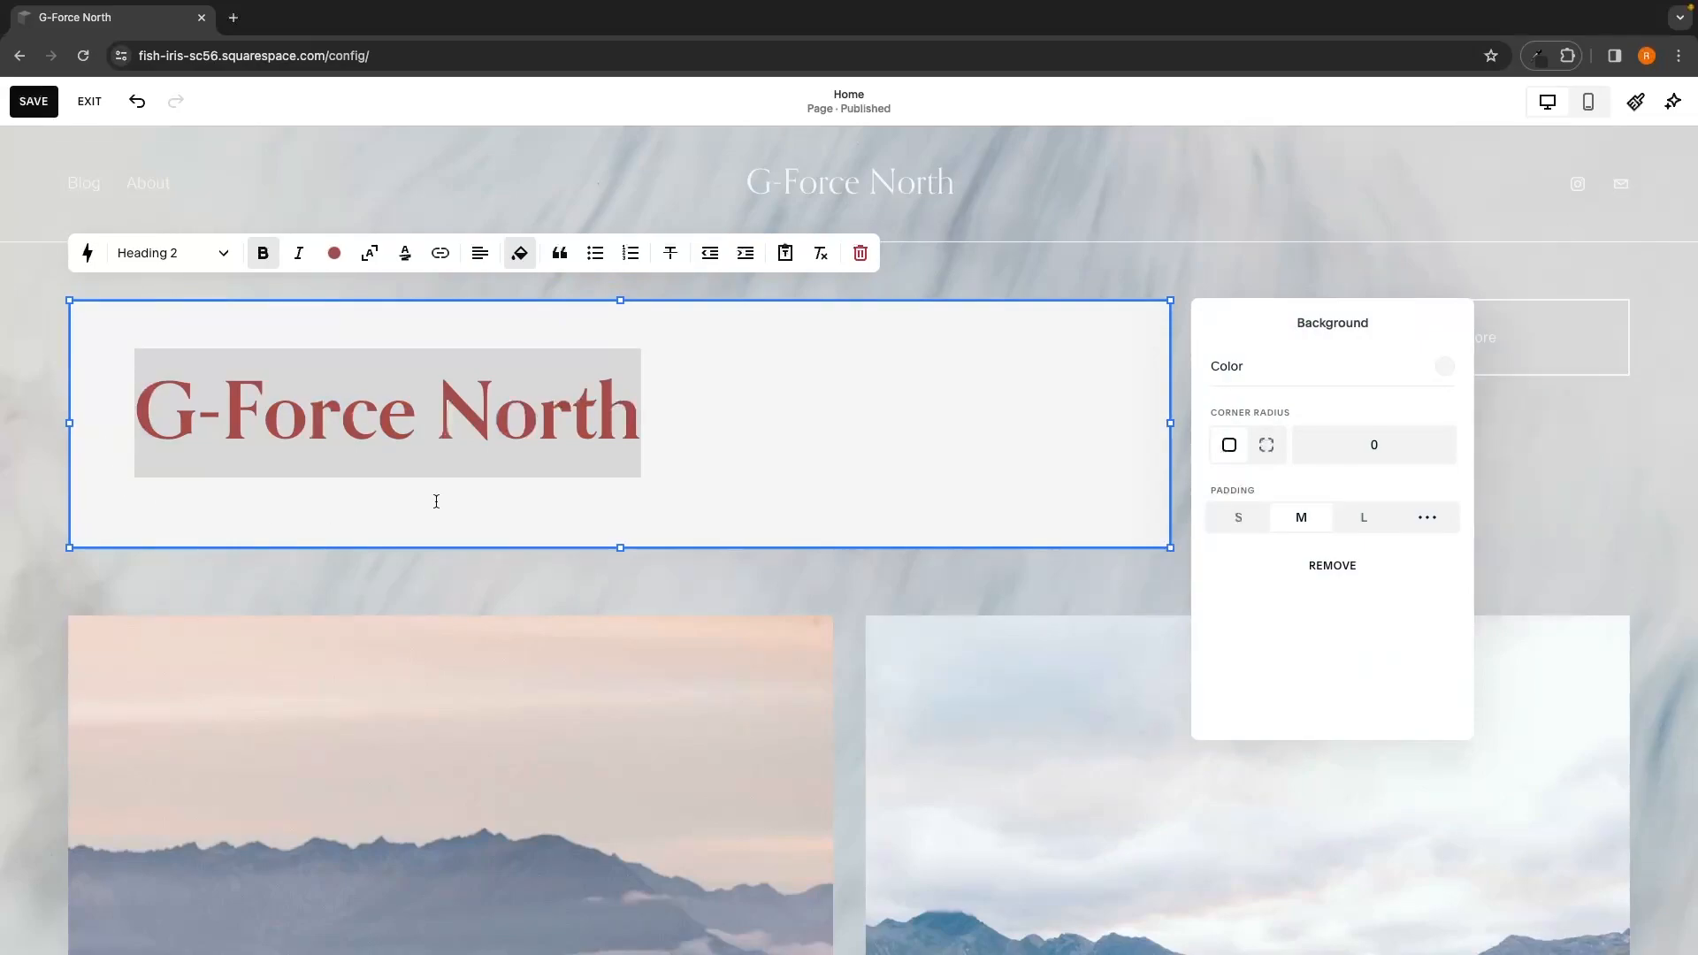
pyautogui.click(1224, 371)
pyautogui.click(1554, 347)
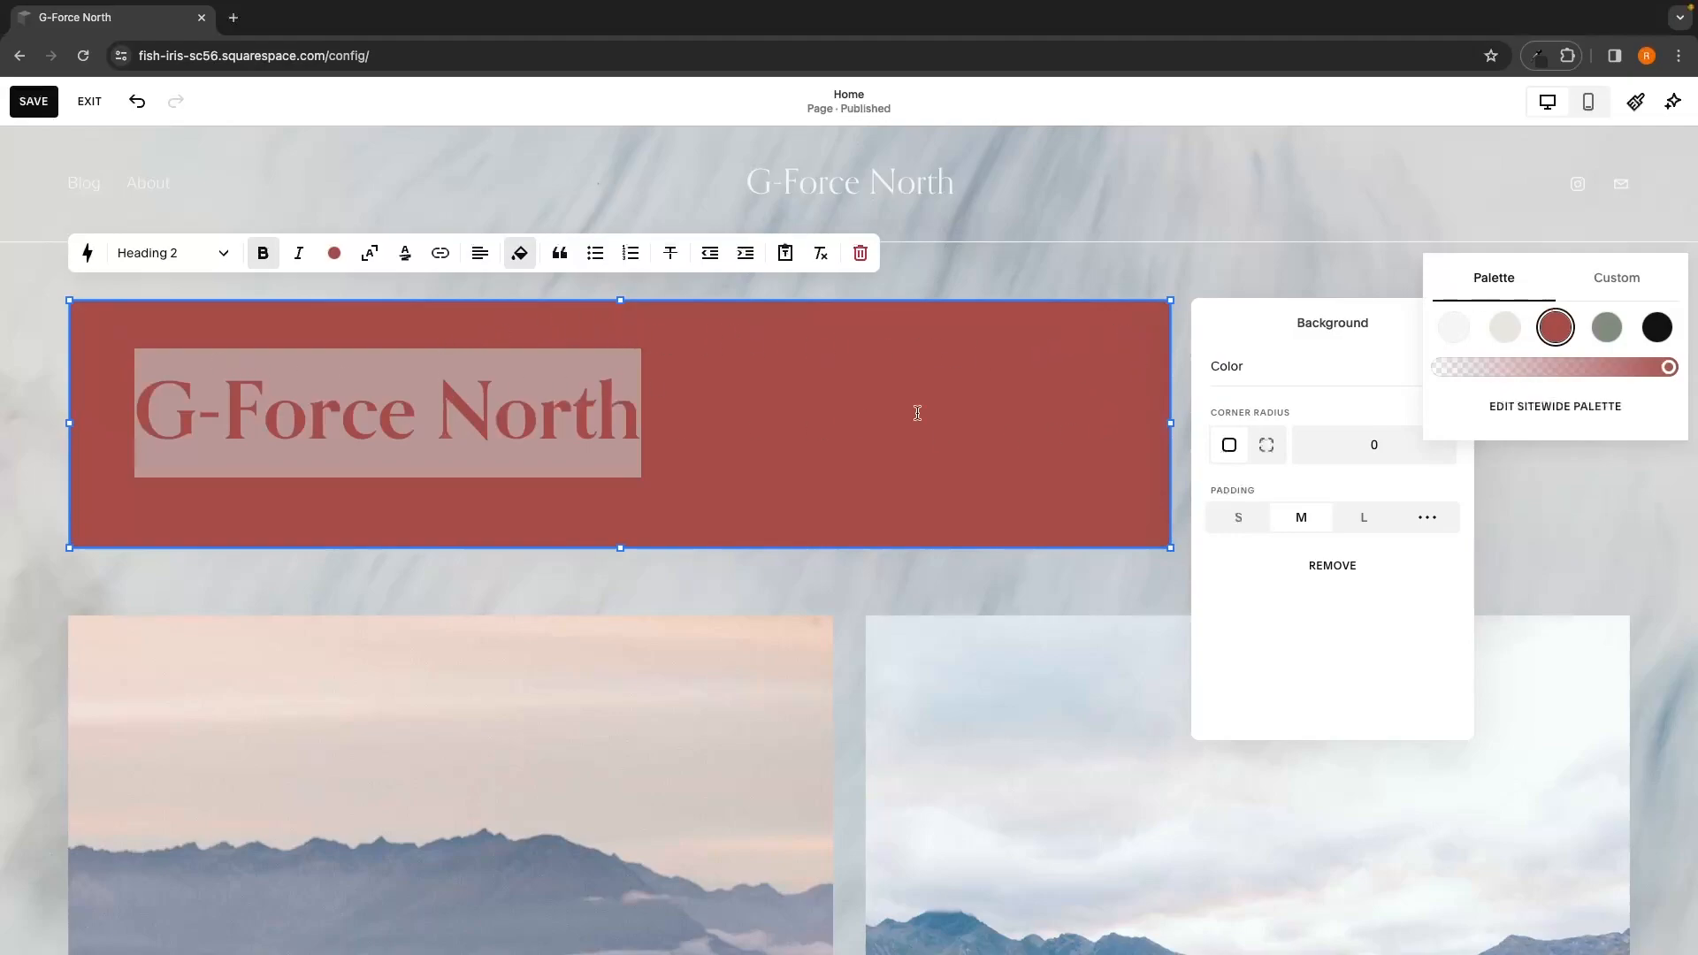
# Step: Set individual corner radii of 10 on the top-left and top-right corners of the heading block's background
pyautogui.click(1241, 518)
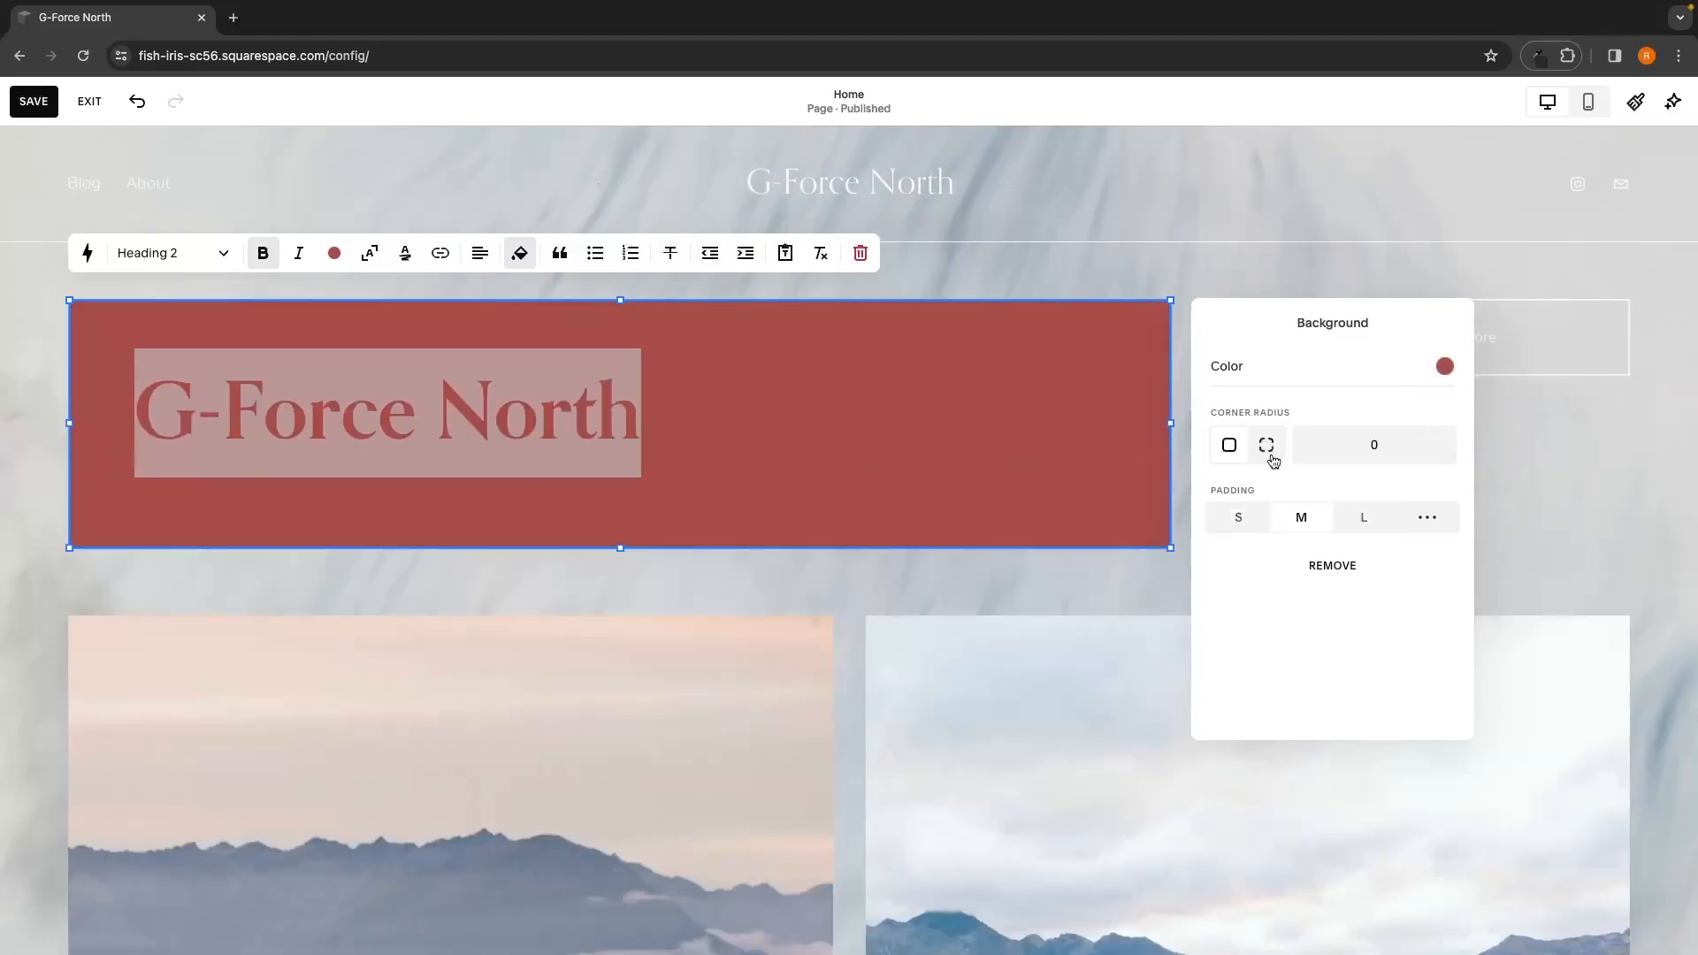
pyautogui.click(1272, 453)
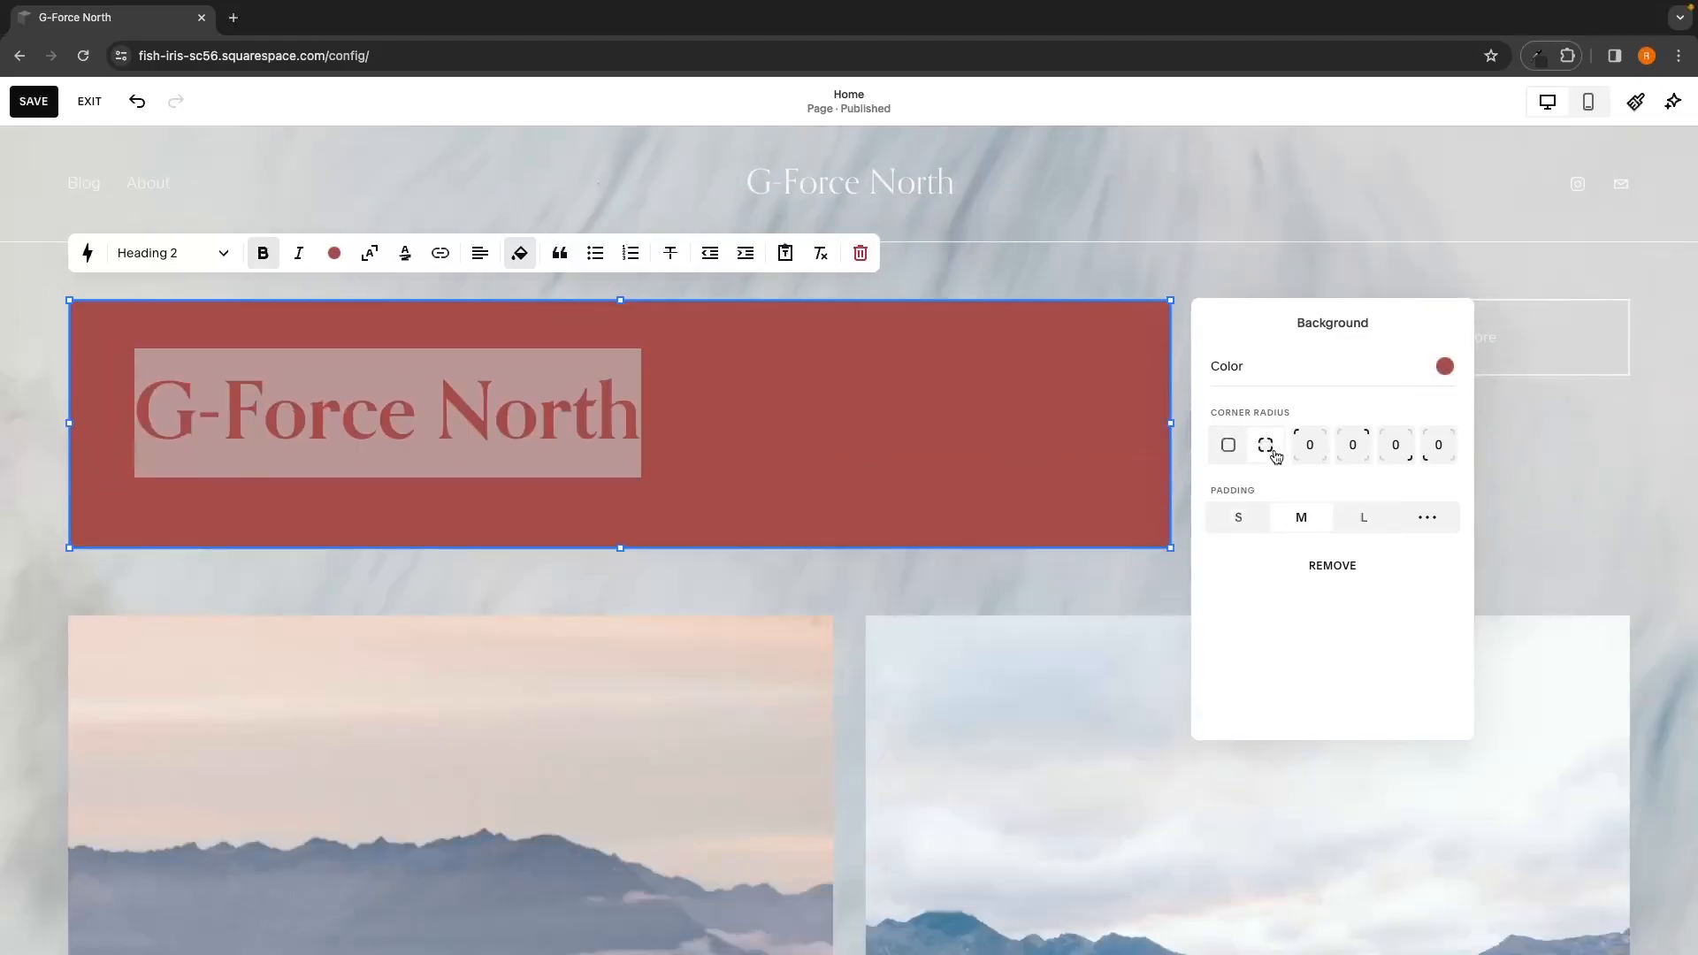
pyautogui.click(1352, 445)
pyautogui.click(1298, 453)
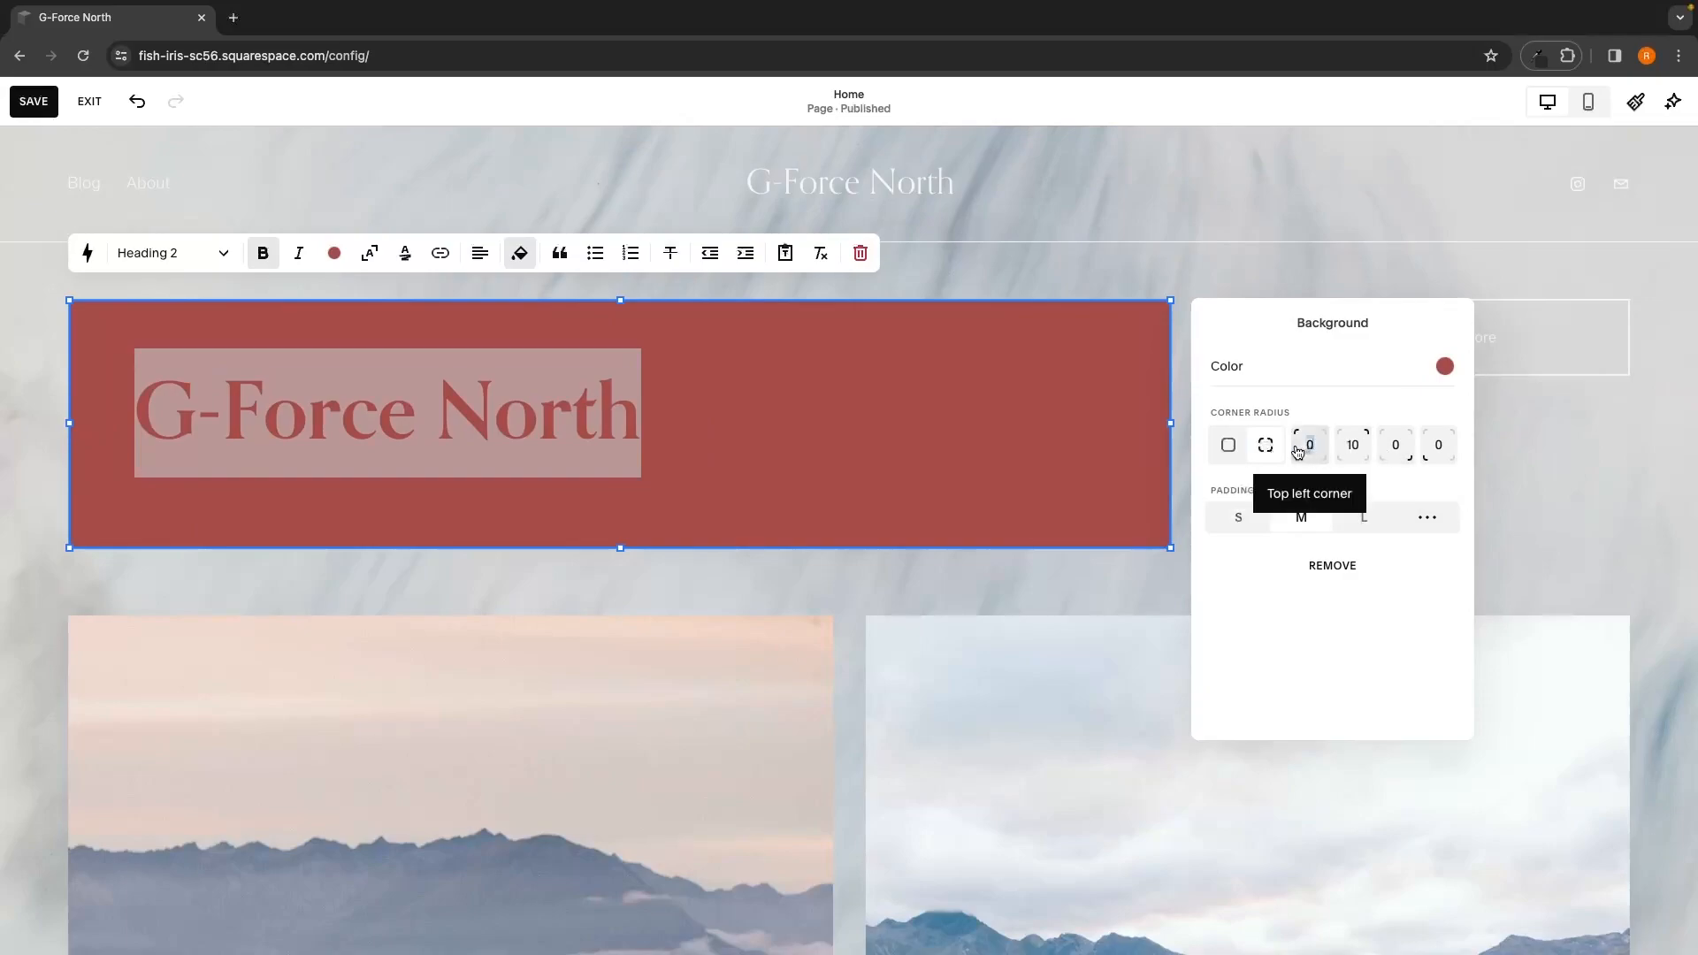
pyautogui.press('Return')
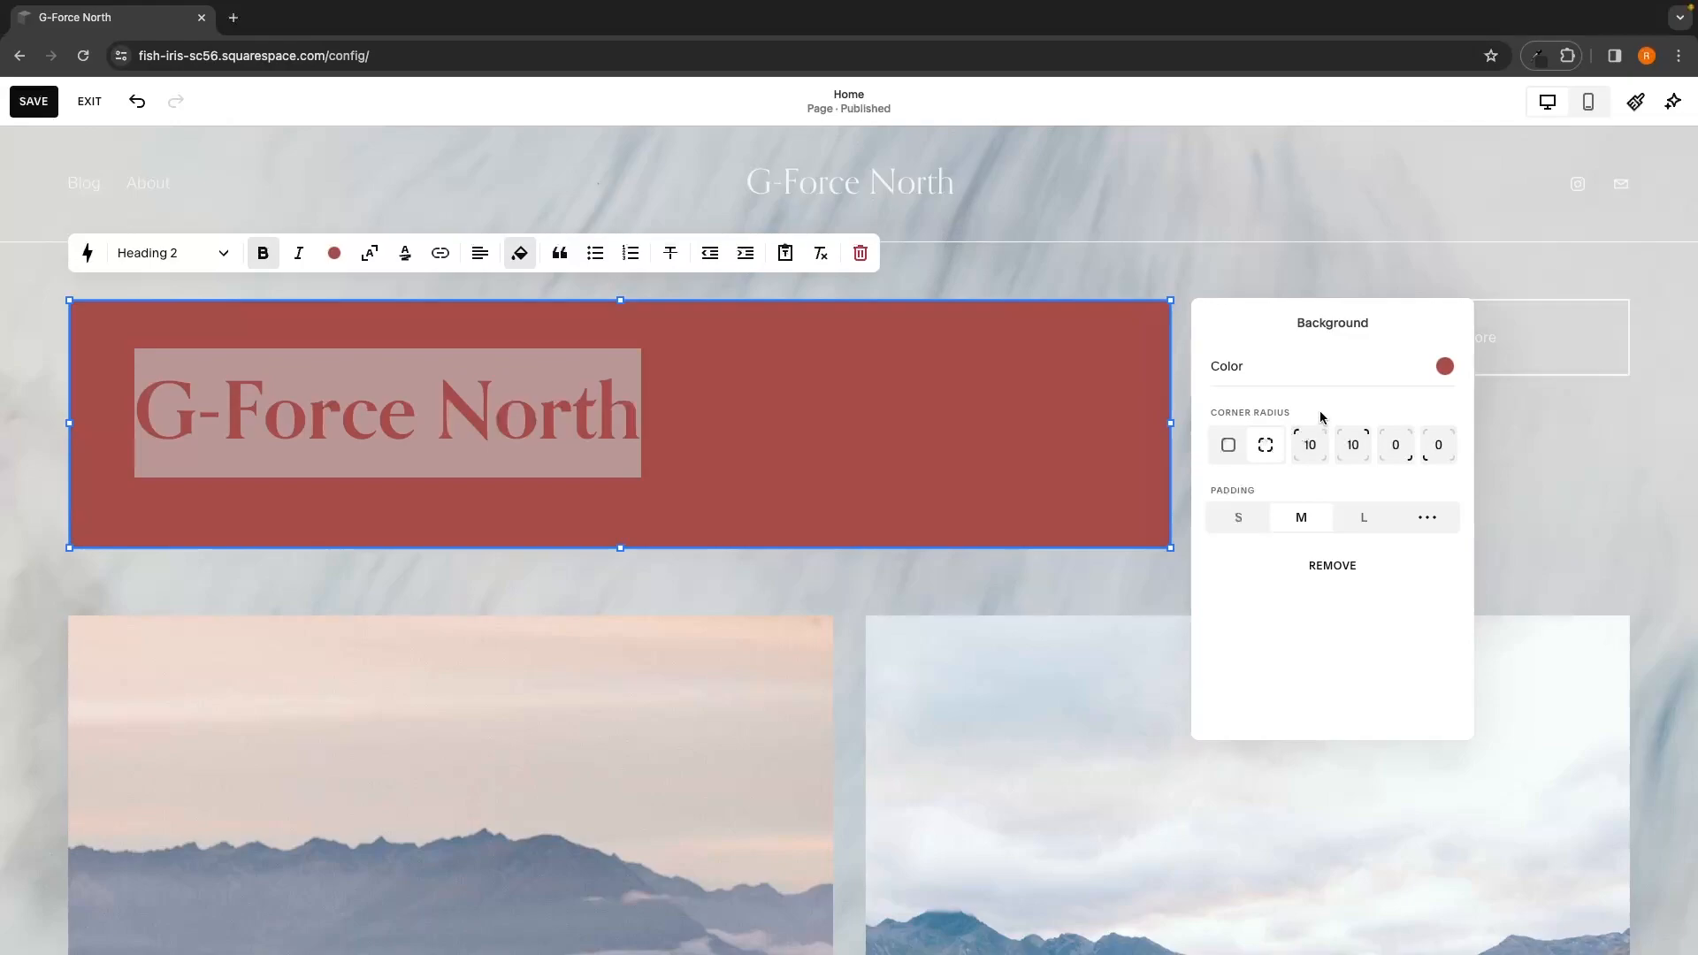
pyautogui.click(1018, 269)
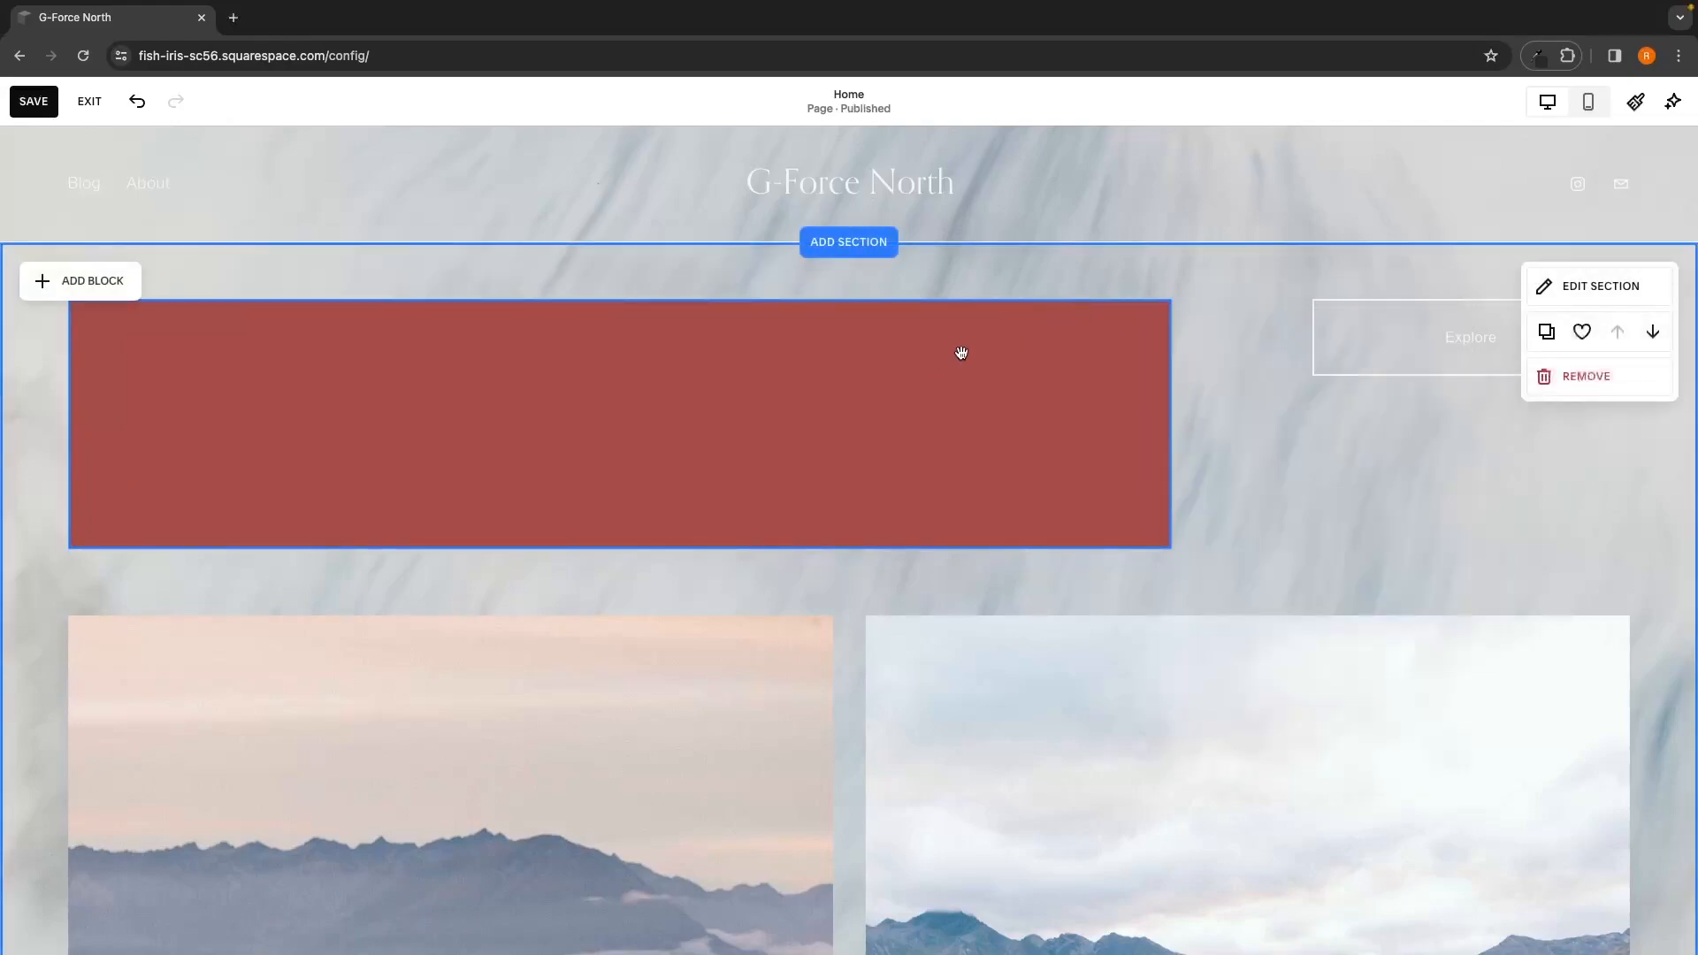
# Step: Delete the heading block, undo the deletion, and undo further back to the left-aligned "G-Force North" heading without its background
pyautogui.click(769, 385)
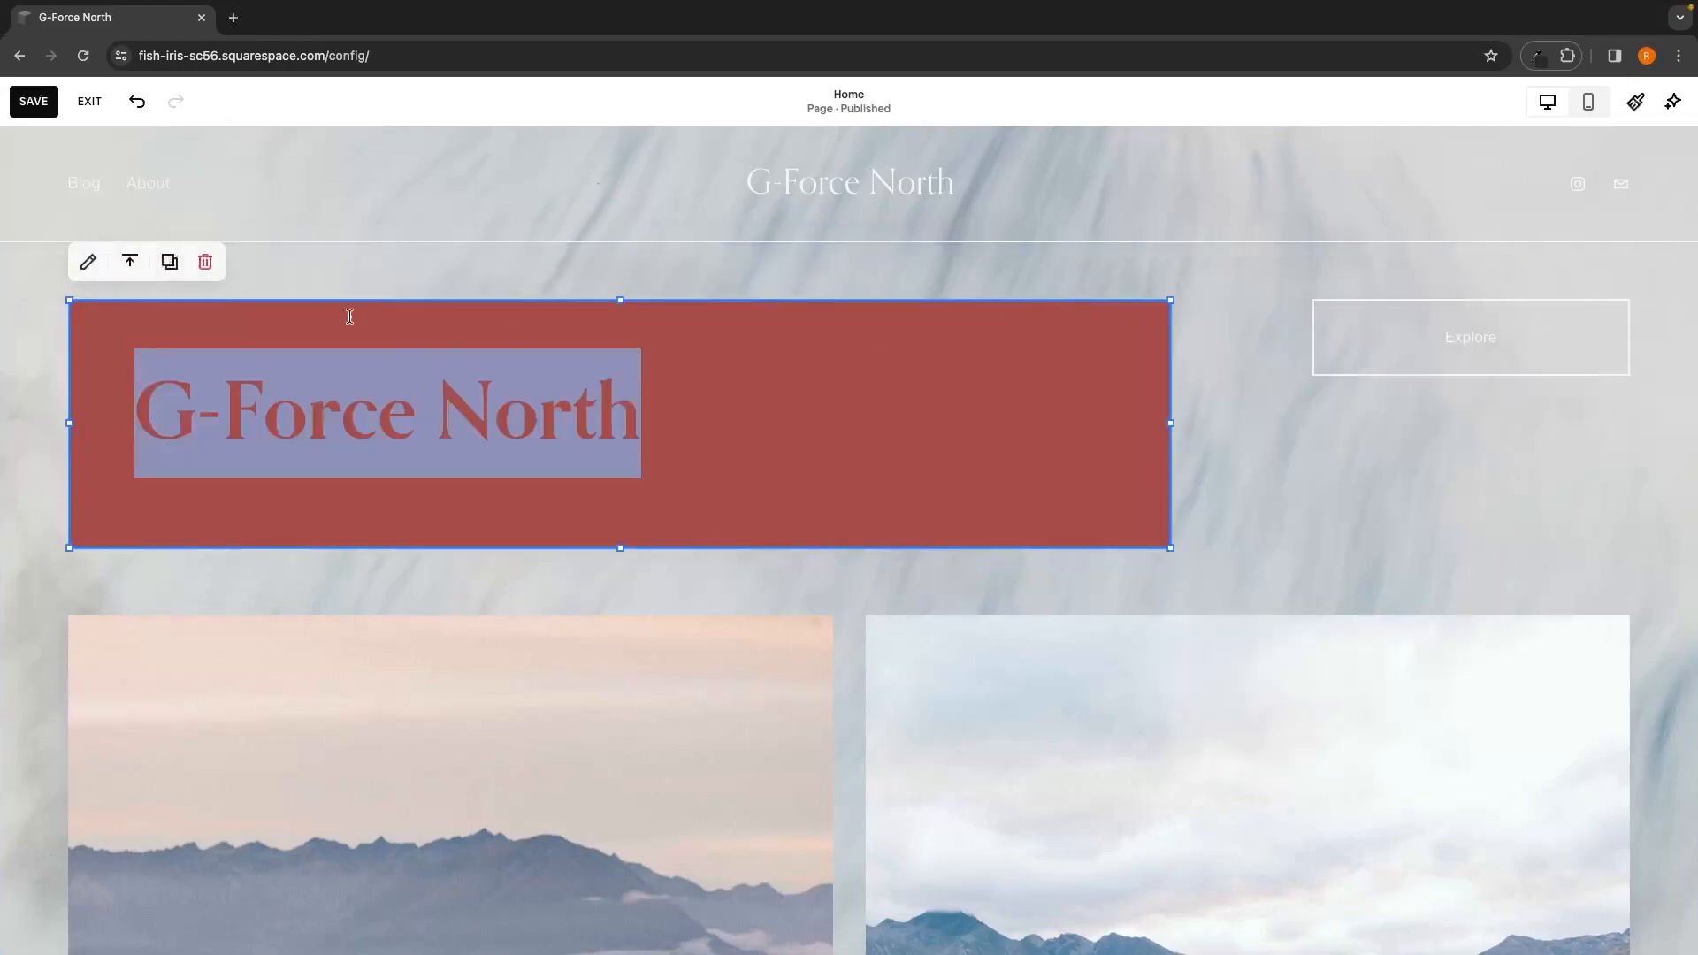
pyautogui.click(205, 262)
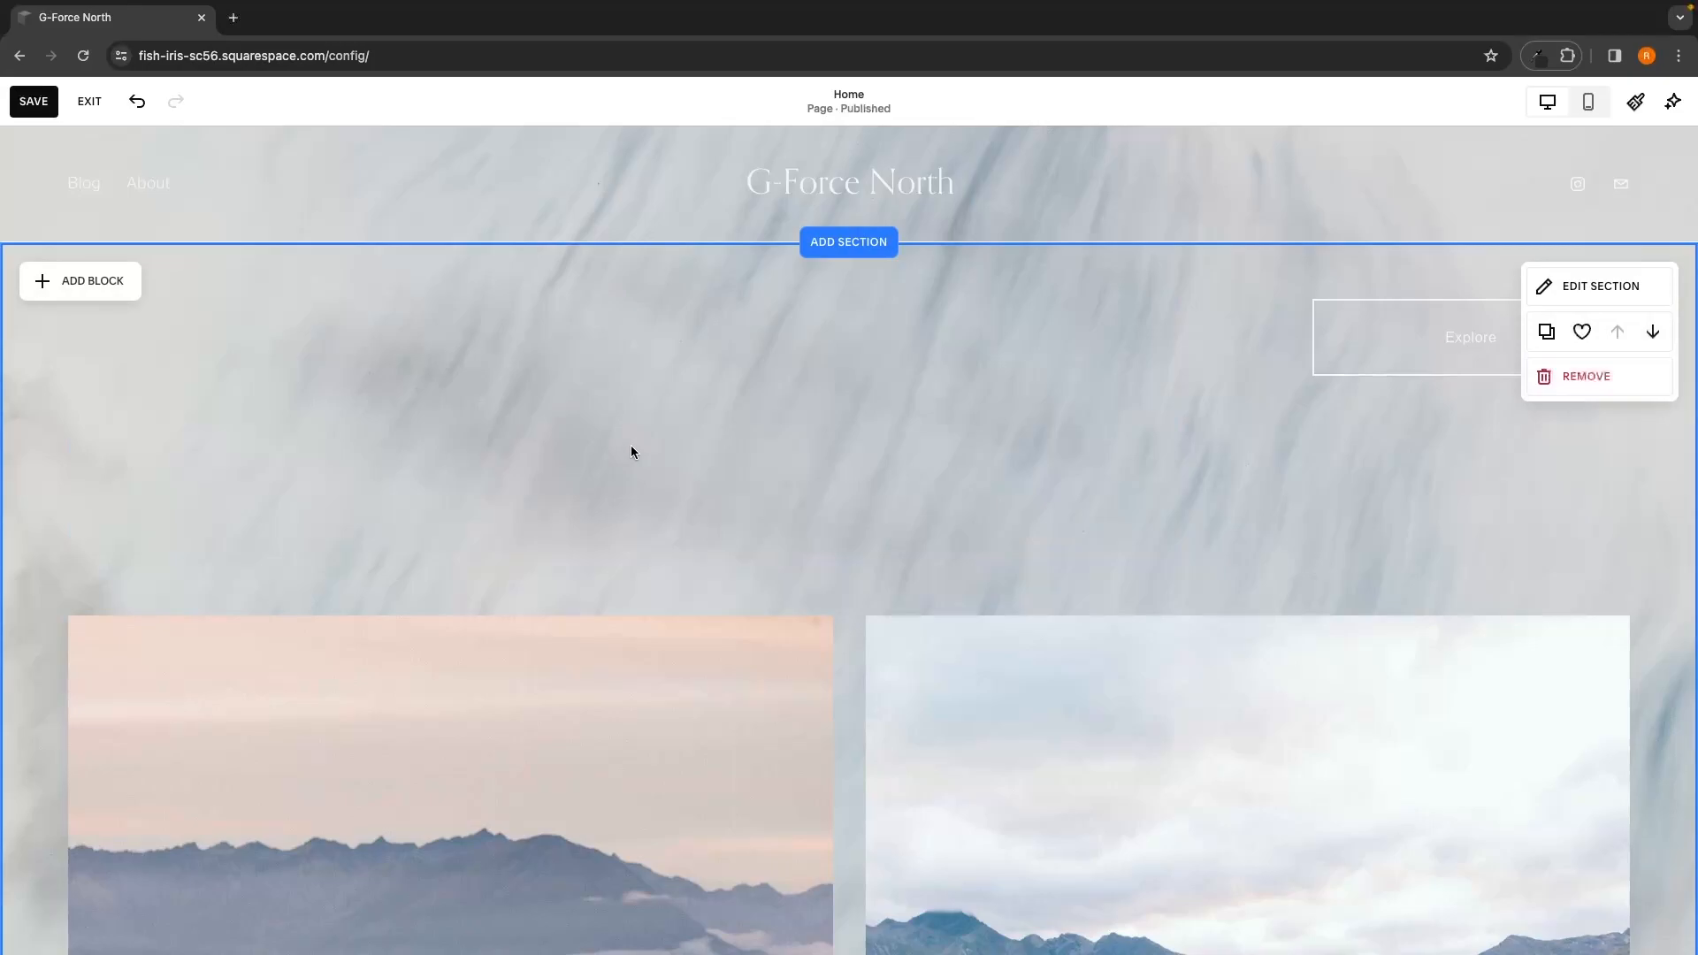
pyautogui.press('super+z')
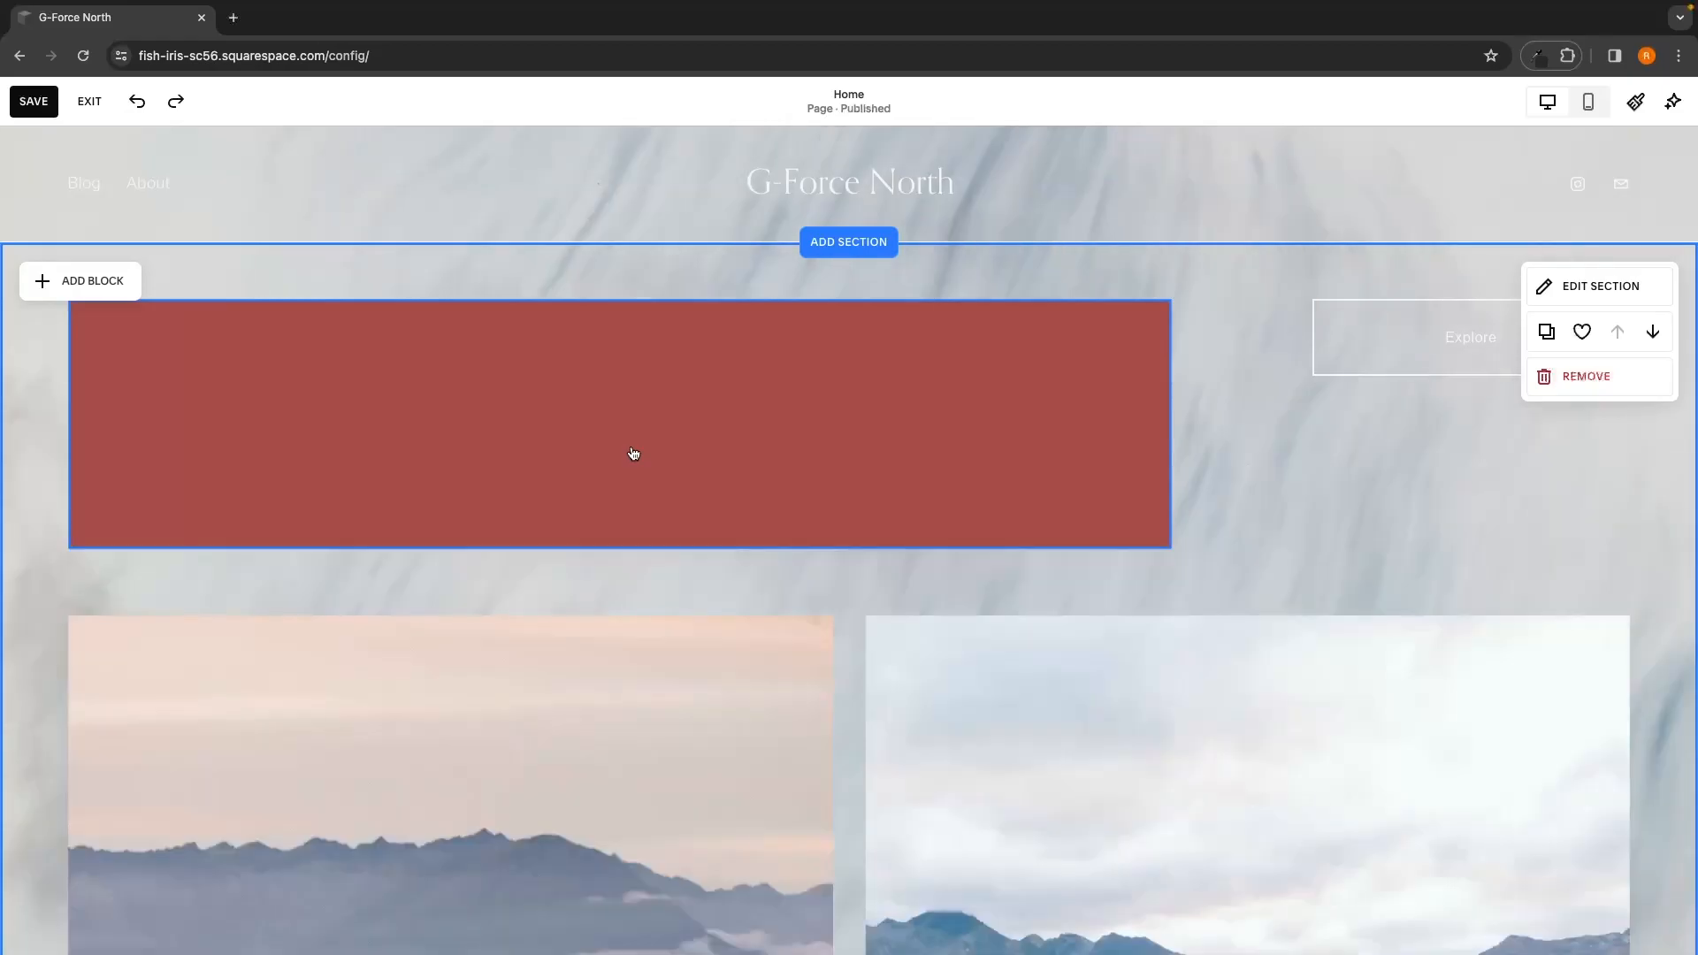
pyautogui.press('super+shift+z')
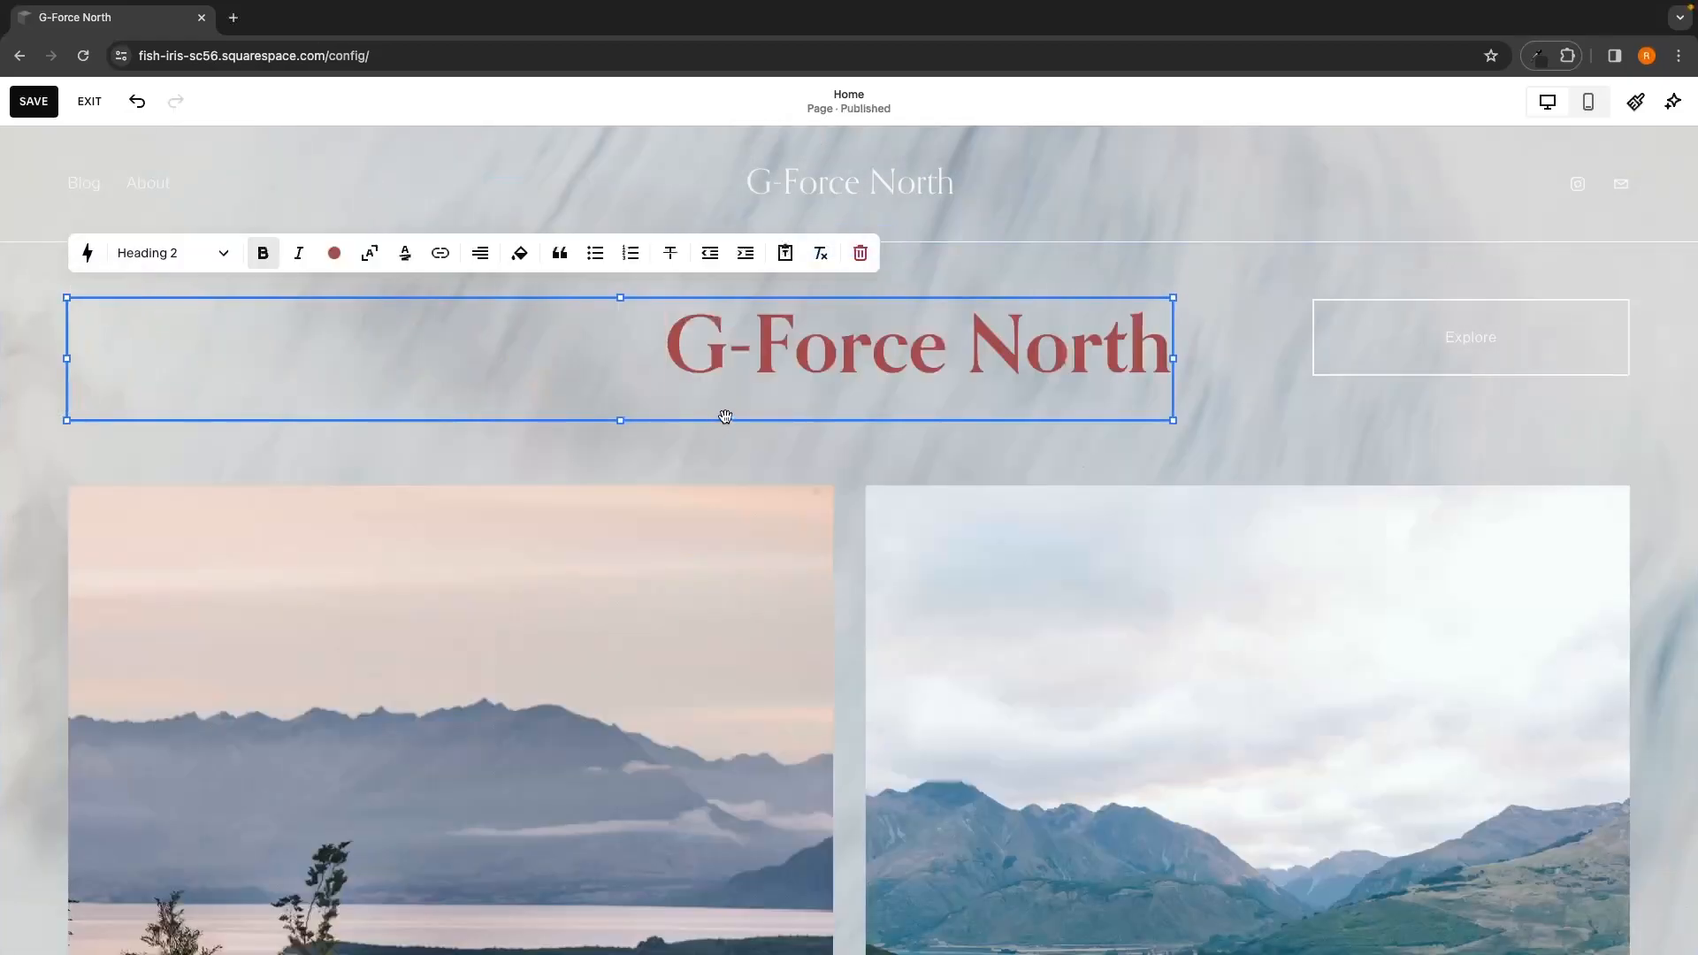
pyautogui.press('super+z')
pyautogui.press('super+z')
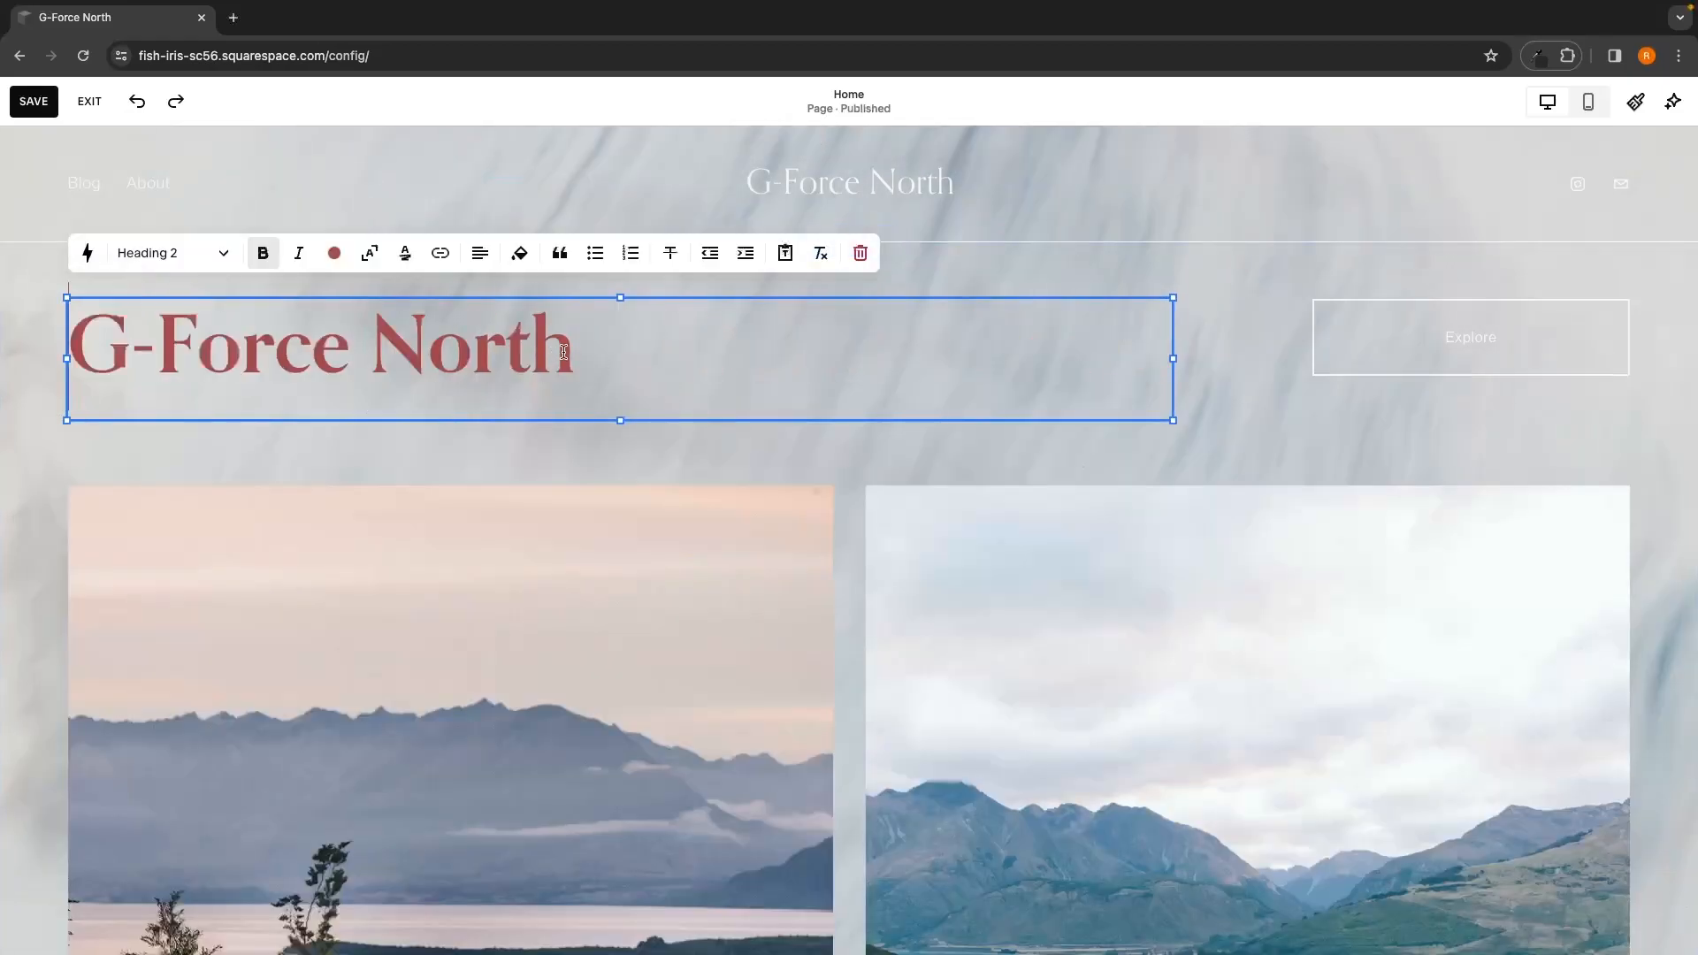
pyautogui.press('Escape')
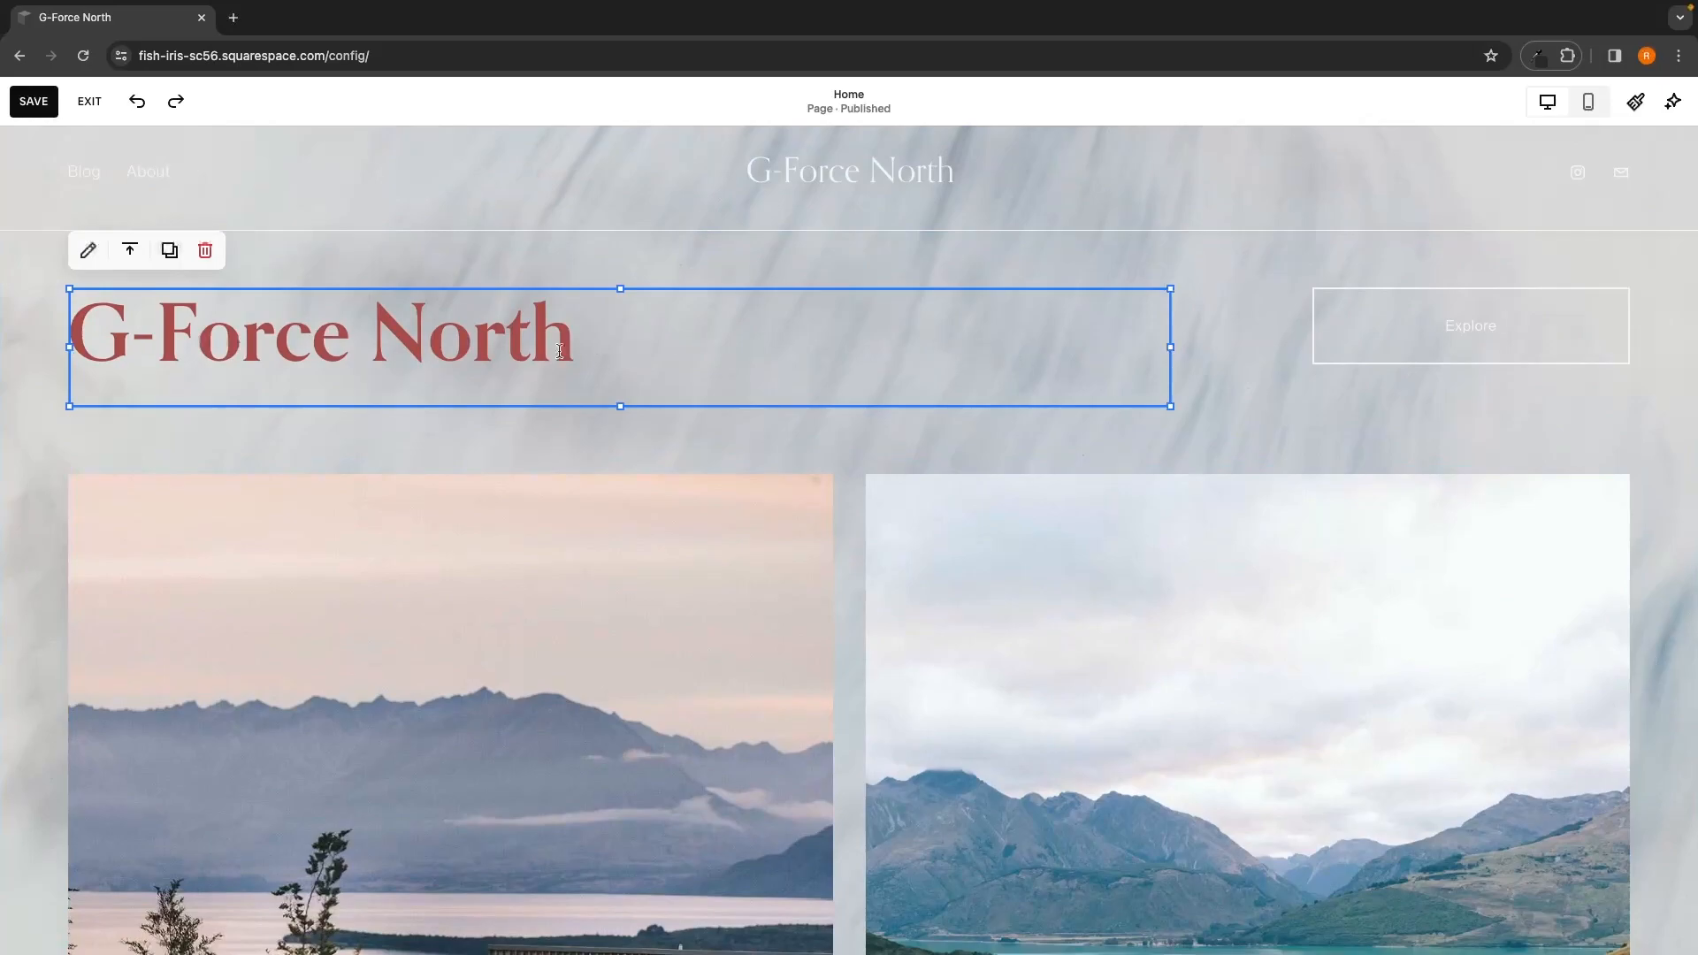
# Step: Open the "Explore" button's editor and examine its design, text and link settings
pyautogui.click(1379, 316)
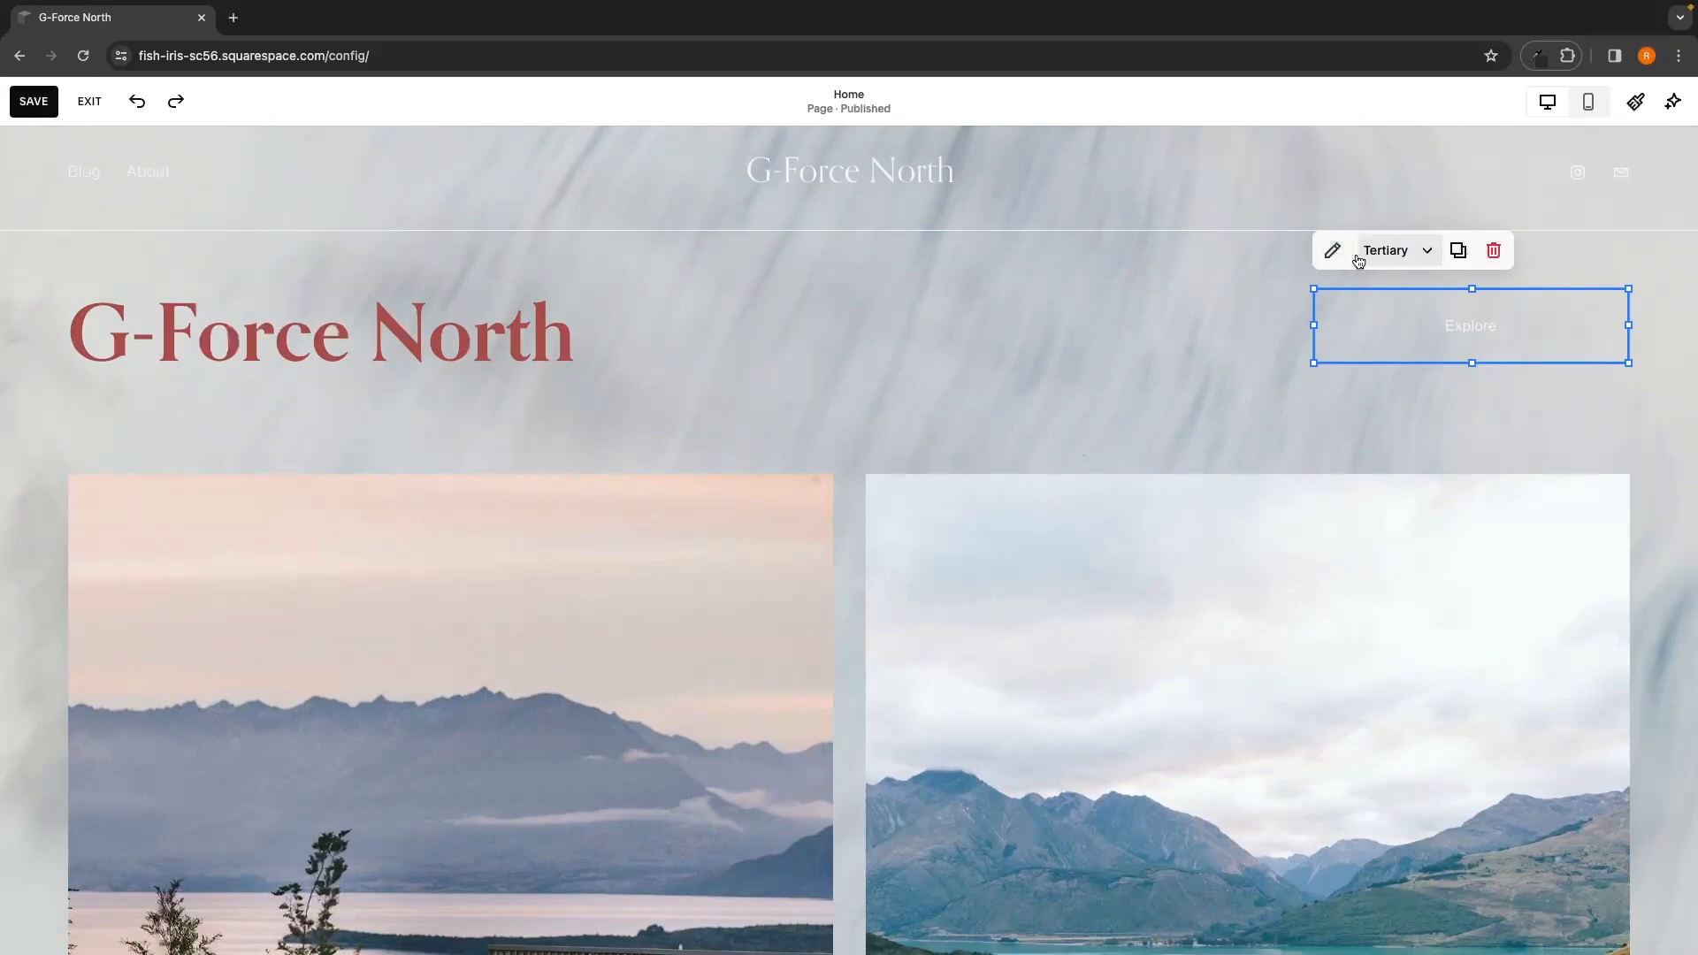
pyautogui.doubleClick(1407, 324)
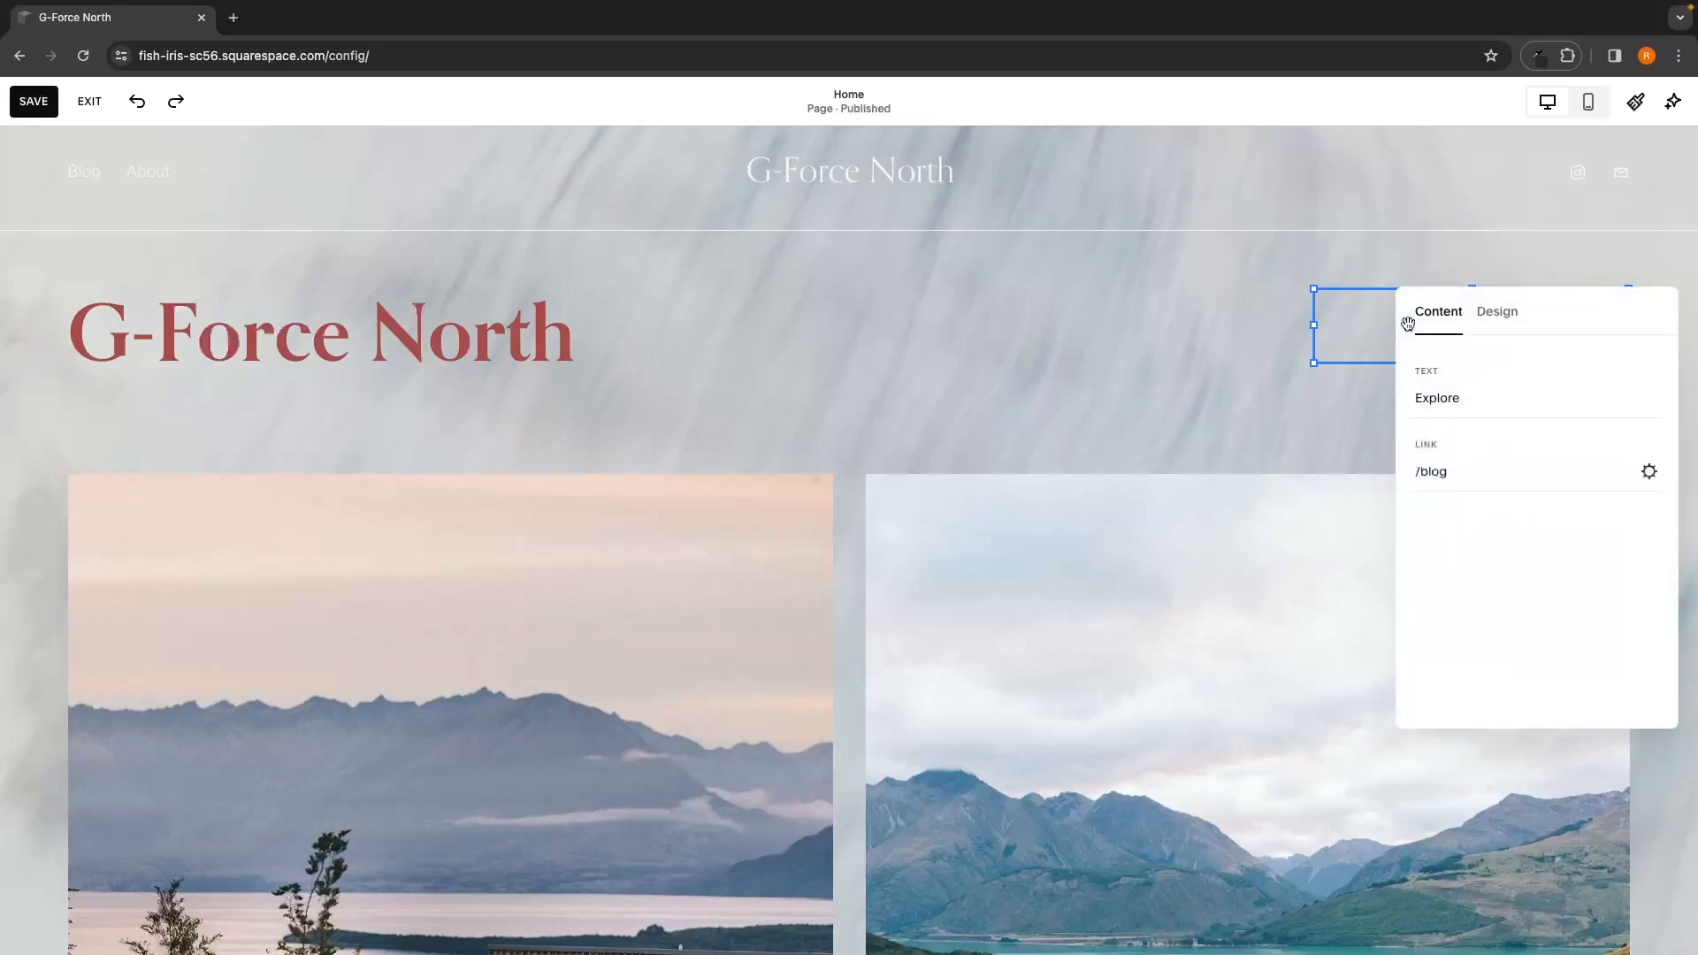
pyautogui.moveTo(1465, 332); pyautogui.dragTo(1033, 287)
pyautogui.click(973, 287)
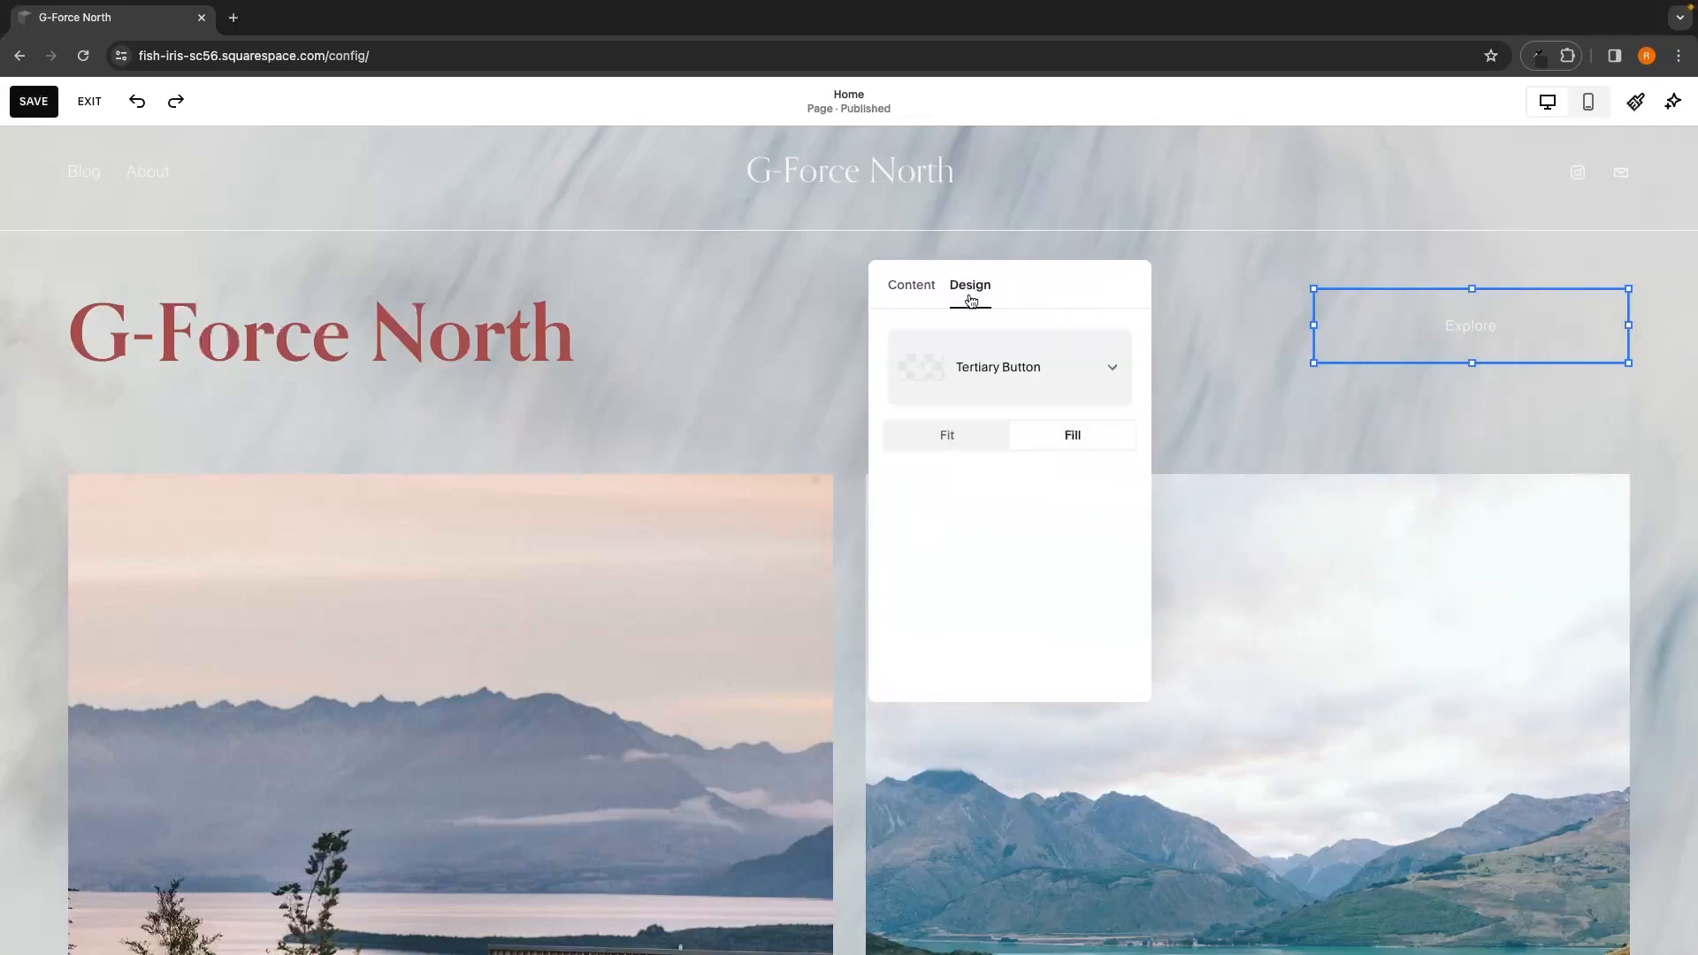
pyautogui.click(927, 290)
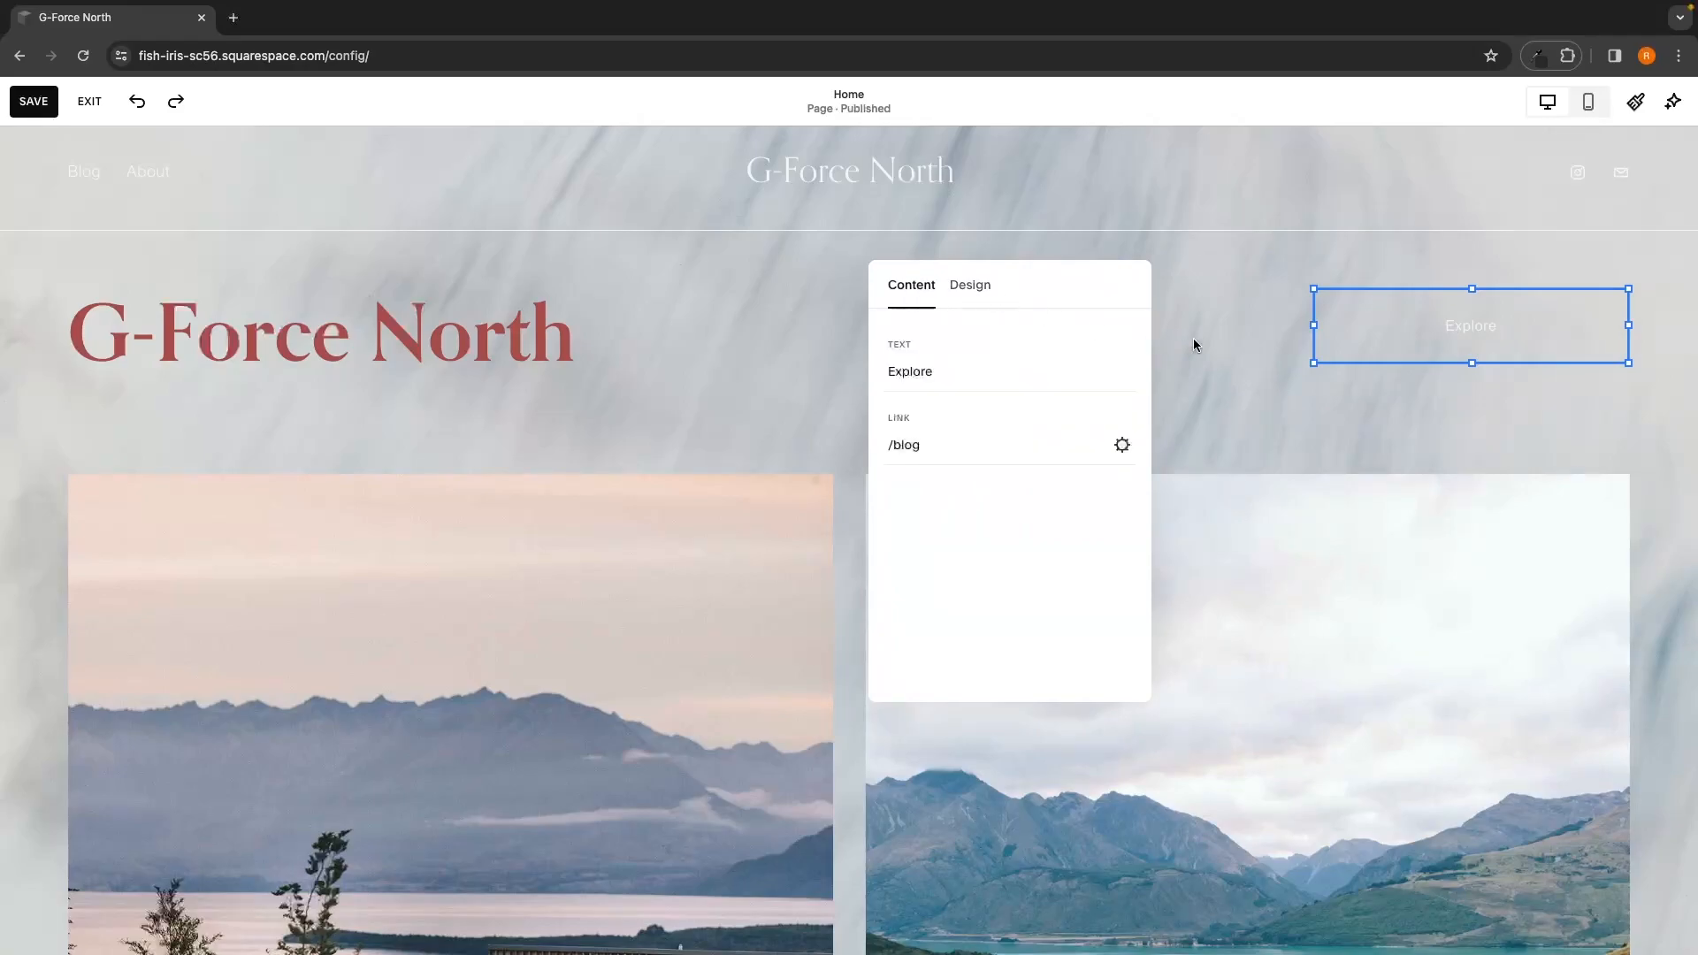
pyautogui.click(1270, 351)
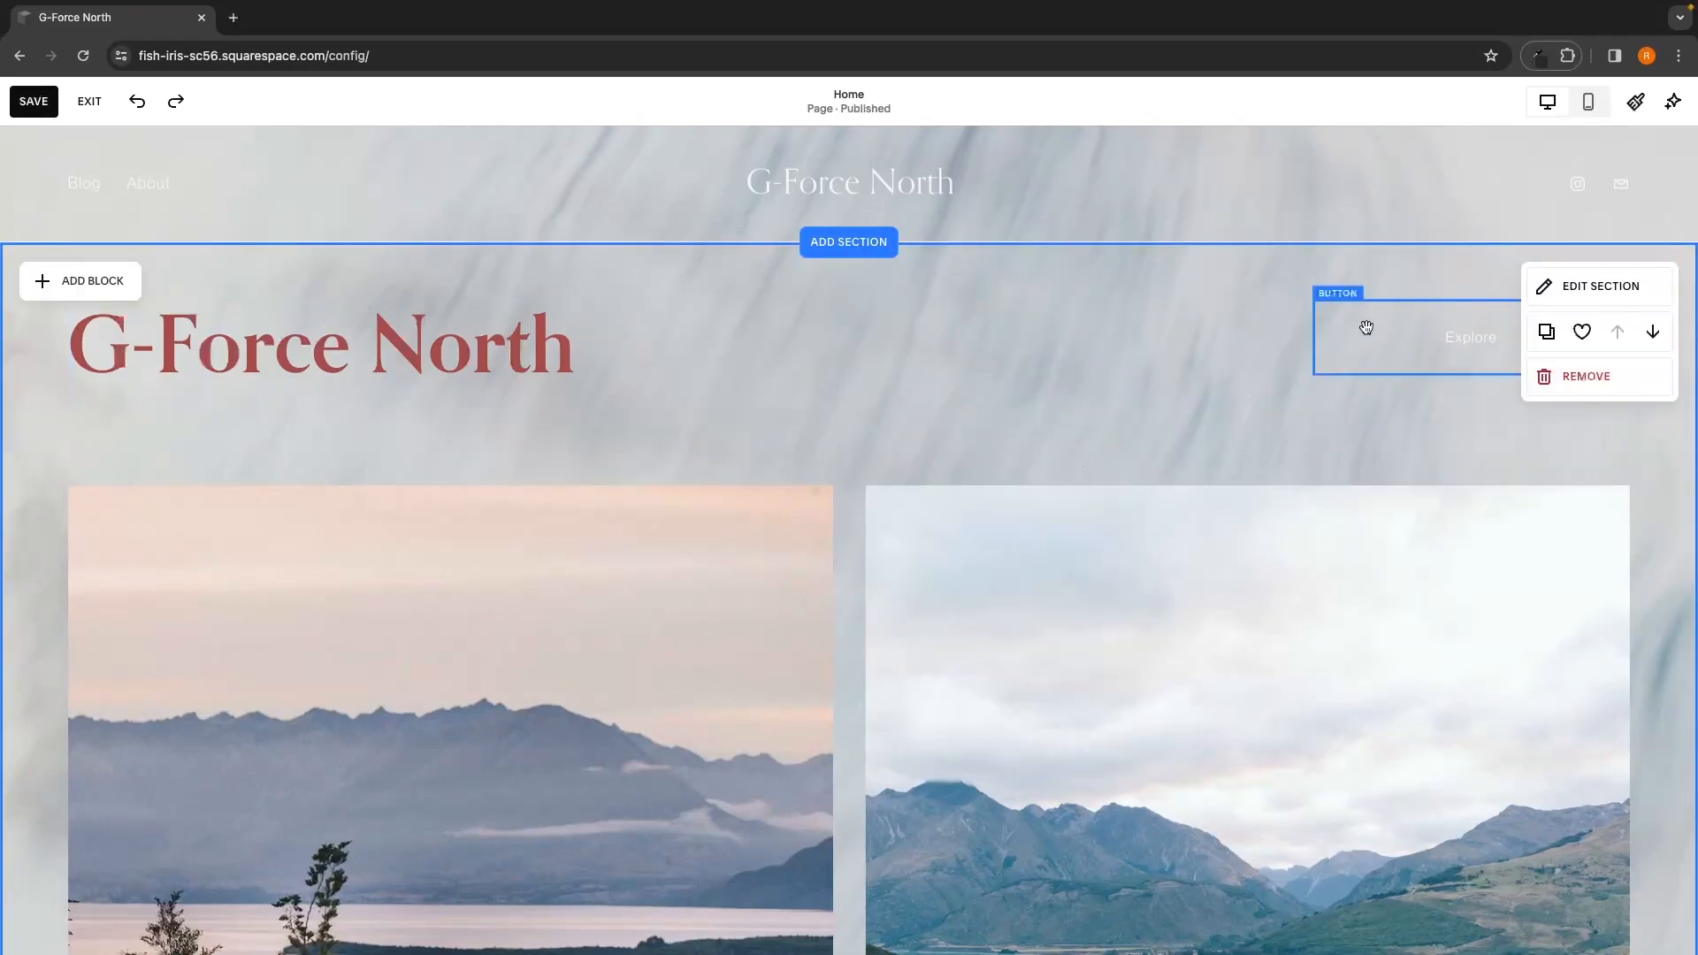
# Step: Move the "Explore" button slightly down and to the left within the first section
pyautogui.moveTo(1418, 325)
pyautogui.mouseDown()
pyautogui.moveTo(1239, 326)
pyautogui.moveTo(1156, 386)
pyautogui.moveTo(1258, 432)
pyautogui.moveTo(1439, 347)
pyautogui.mouseUp()
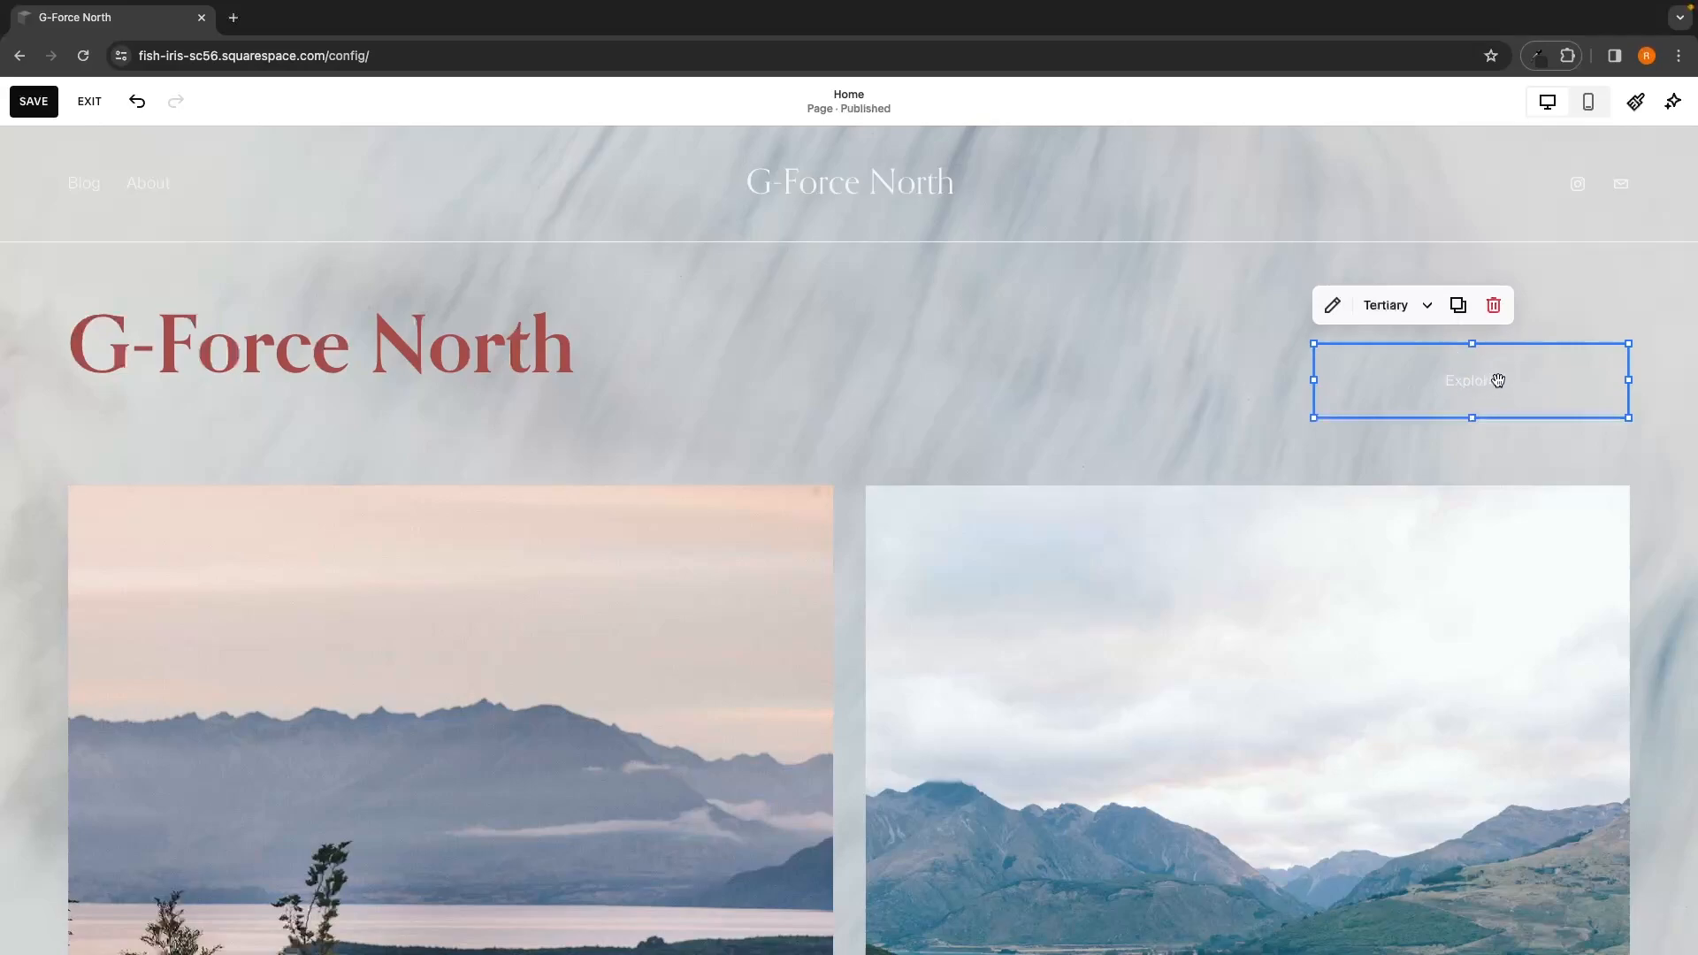
pyautogui.moveTo(1504, 384); pyautogui.dragTo(1433, 383)
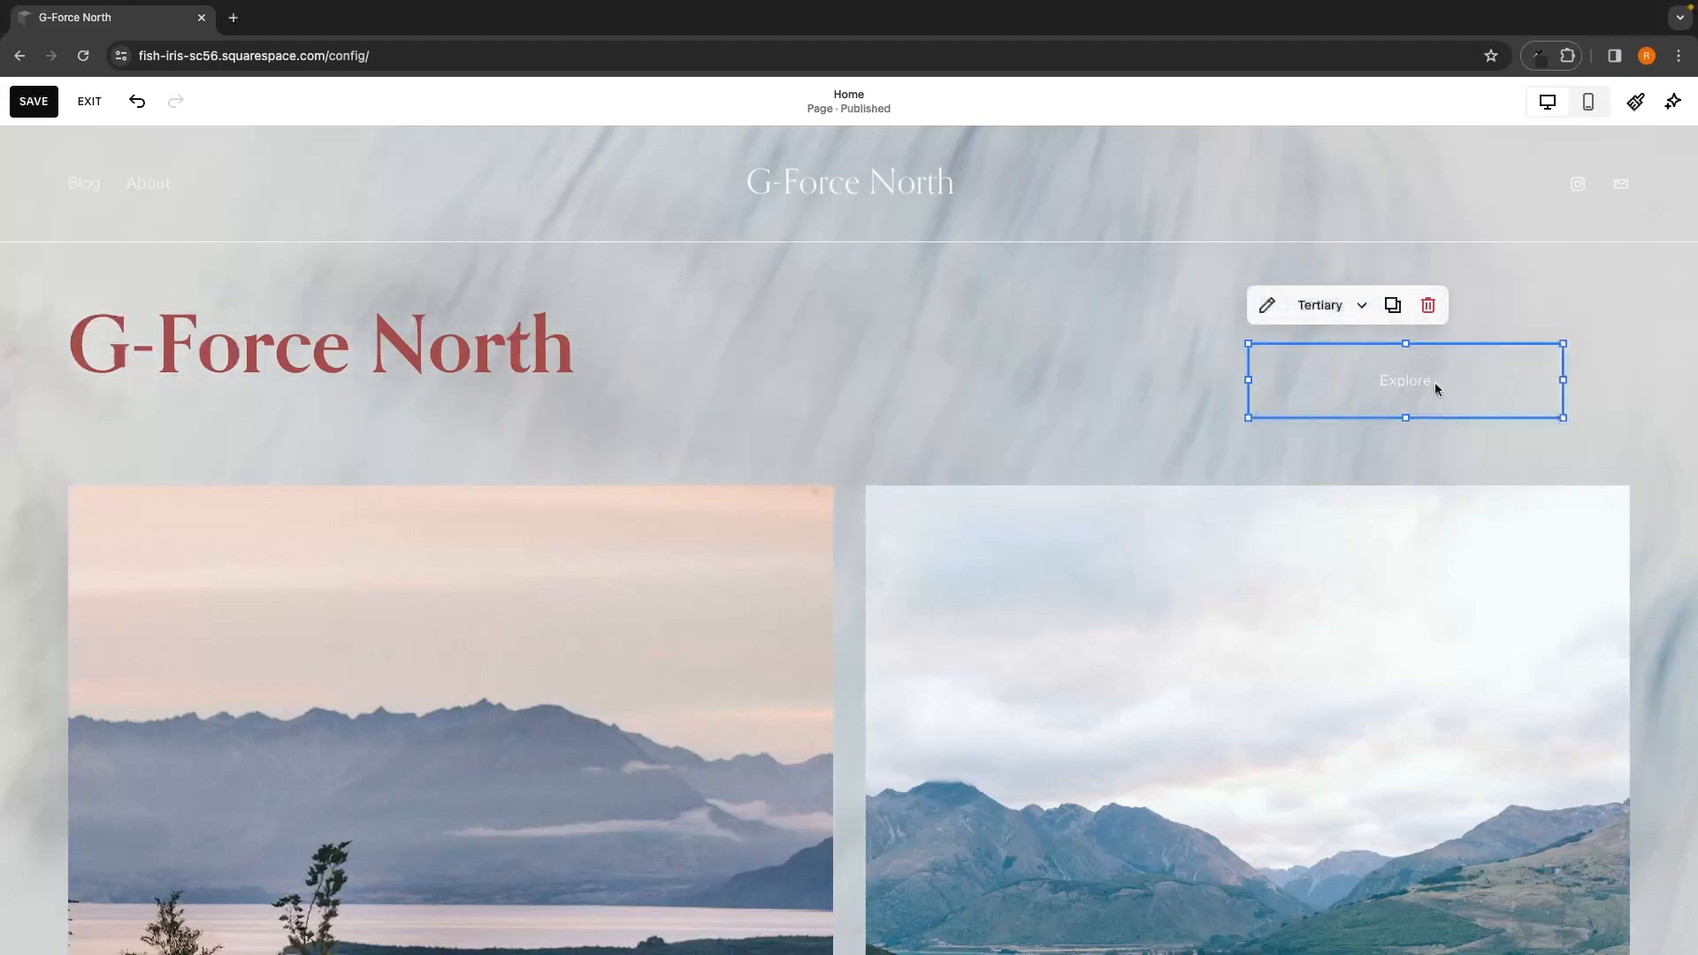
# Step: Open the library of section layouts for the gap between the first section's blog posts and the Food section
pyautogui.scroll(-2, 1205, 343)
pyautogui.scroll(-8, 1204, 344)
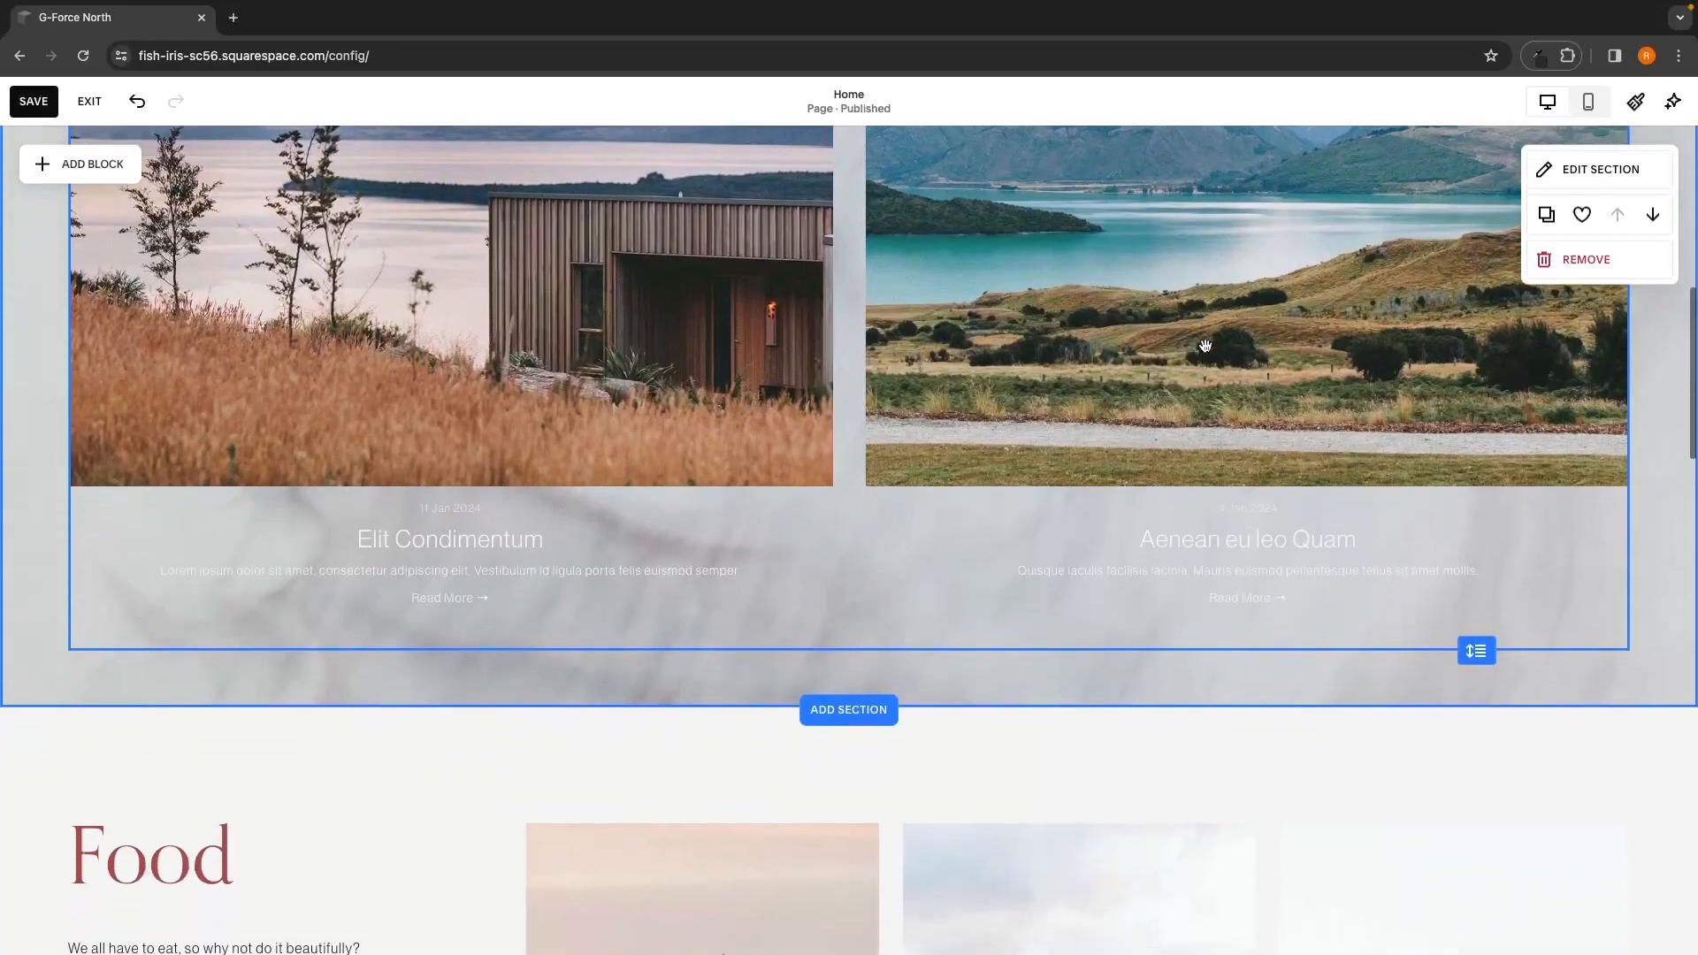
pyautogui.scroll(5, 1204, 345)
pyautogui.scroll(5, 1205, 345)
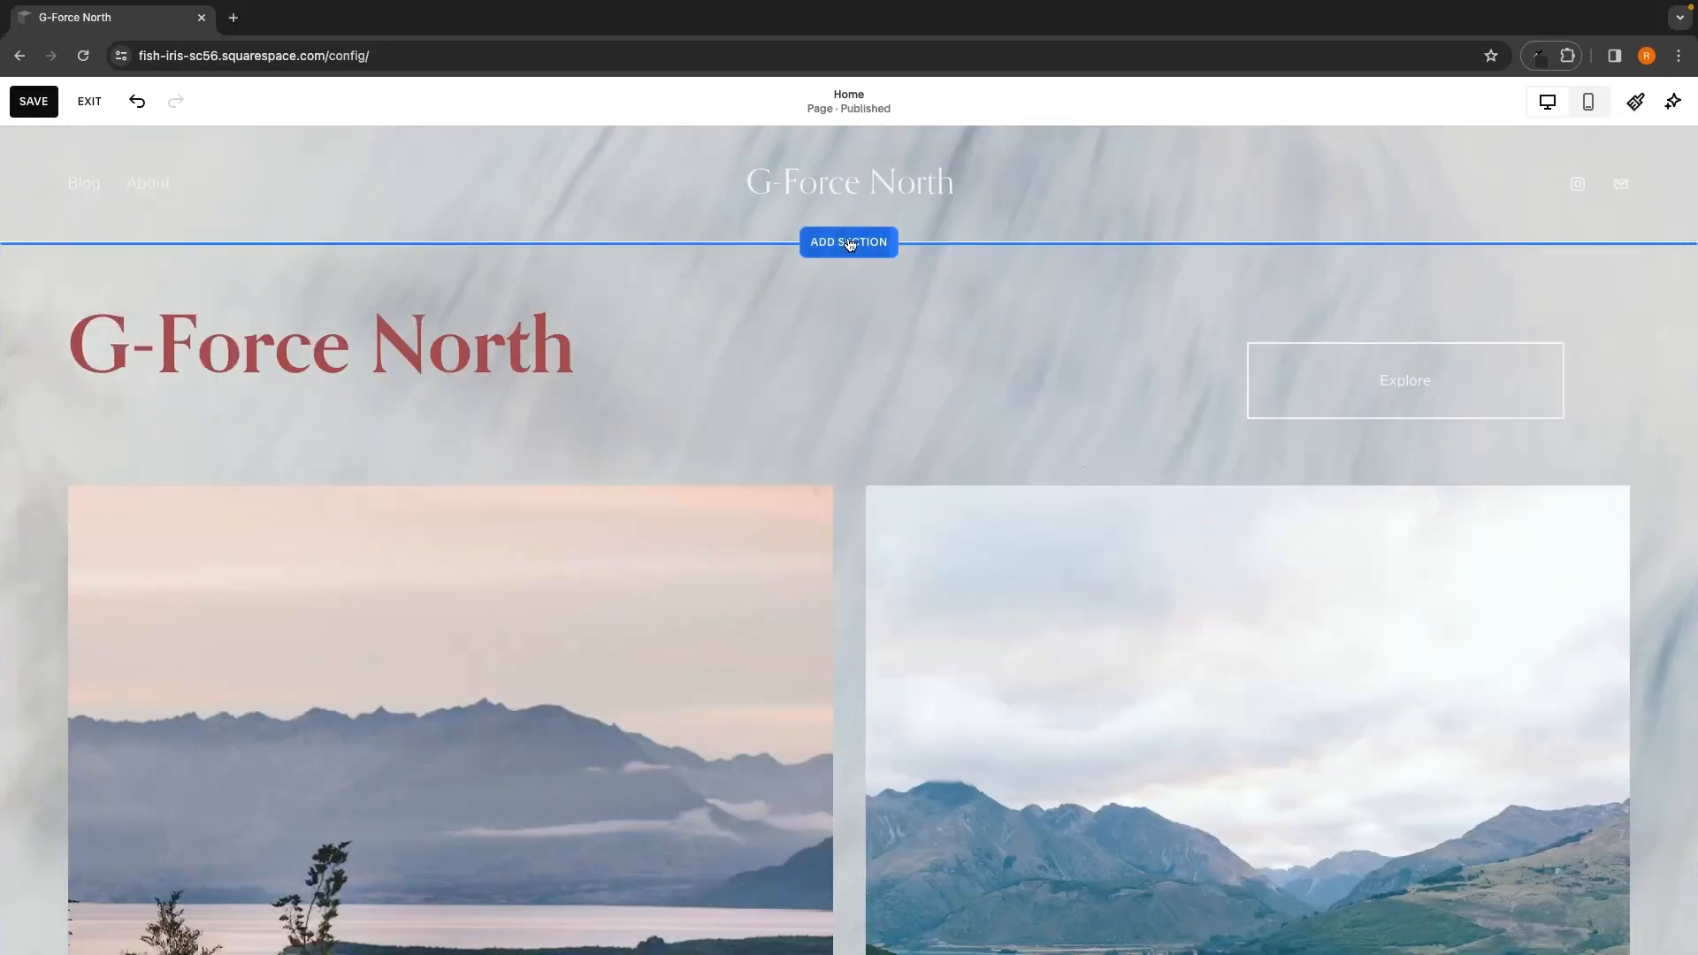
pyautogui.scroll(-7, 841, 240)
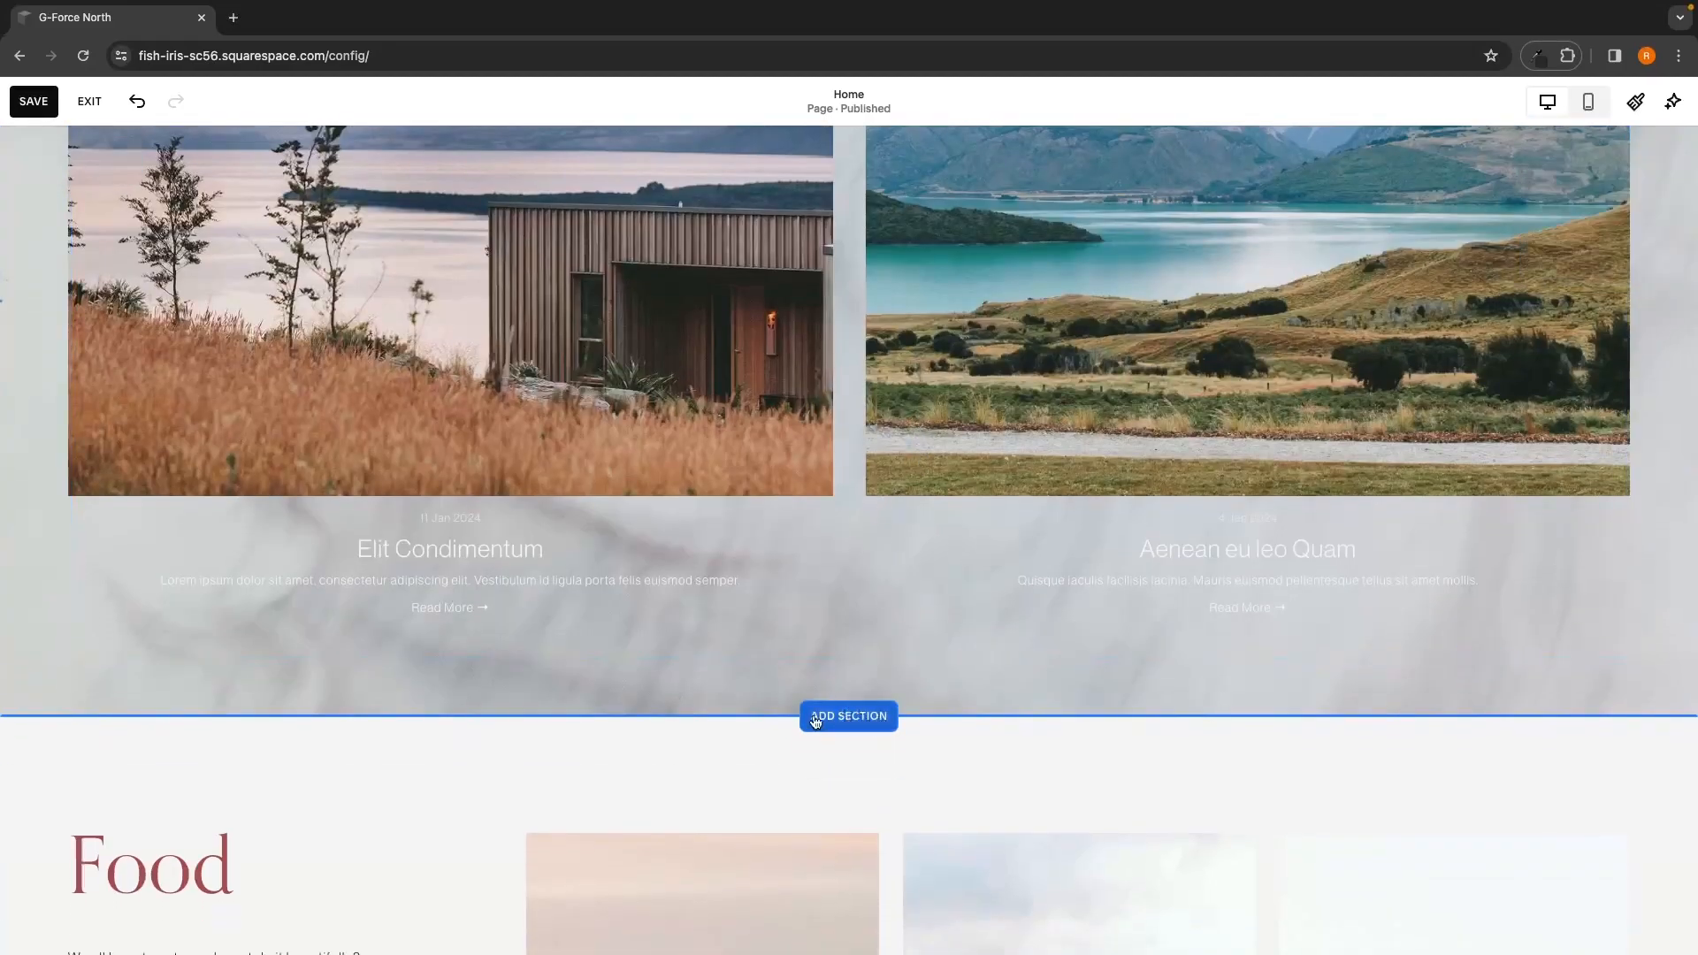
pyautogui.click(840, 725)
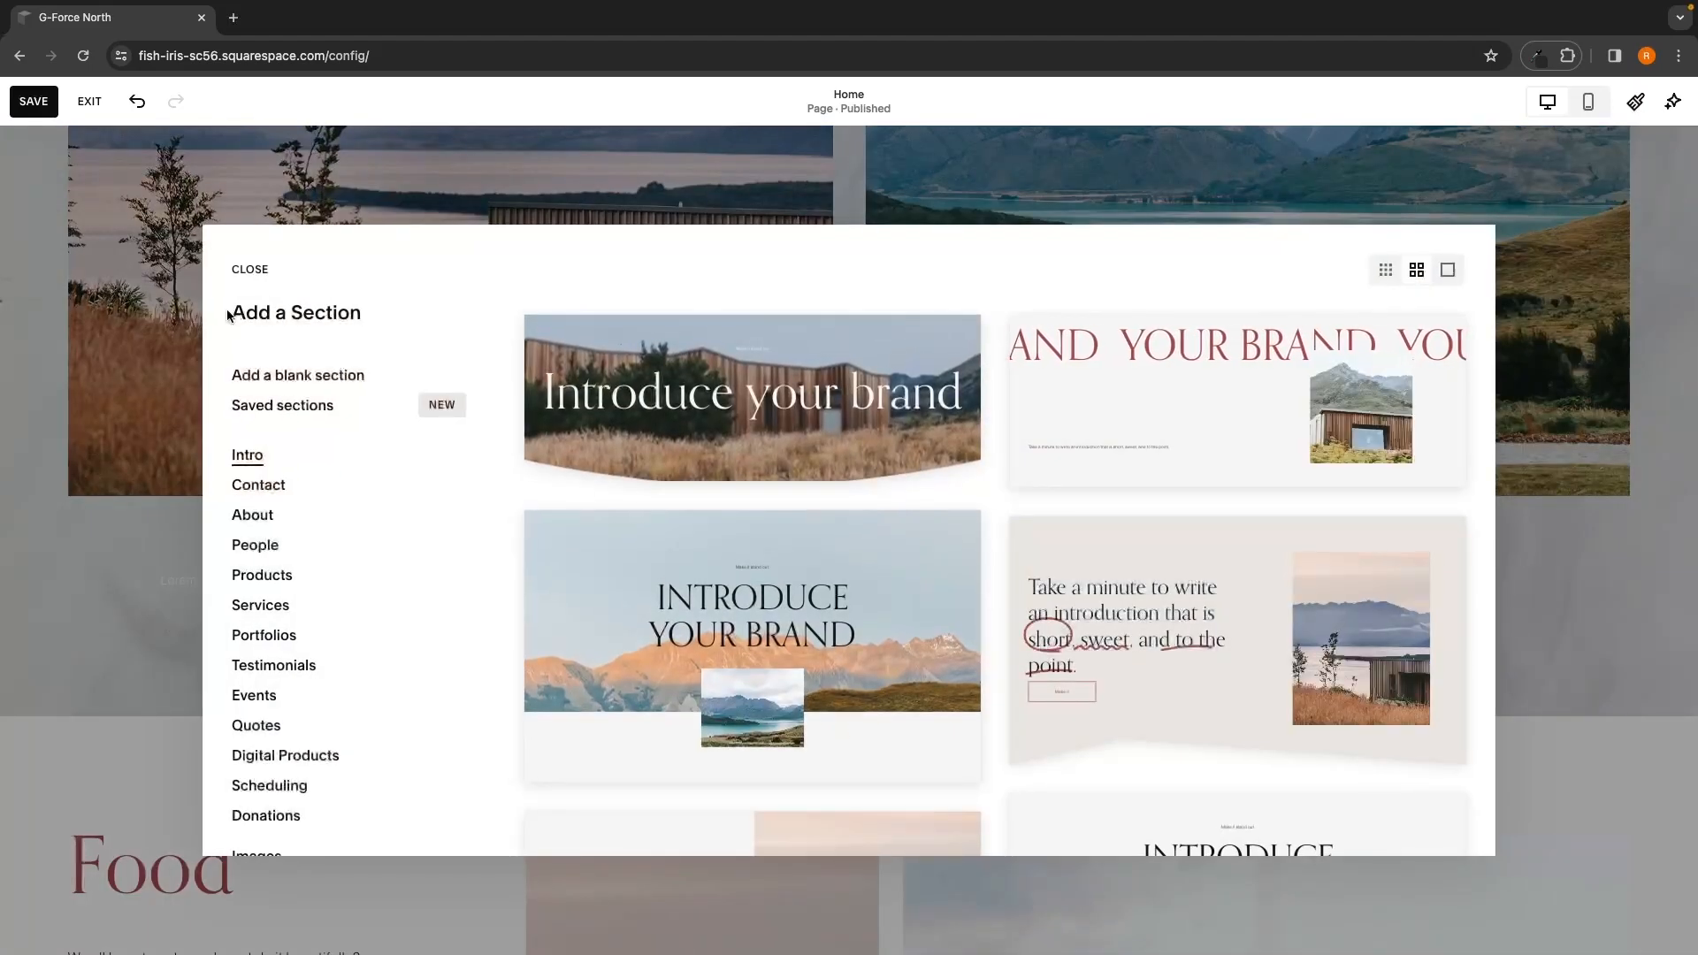
pyautogui.scroll(-1, 660, 458)
pyautogui.scroll(-1, 432, 506)
pyautogui.scroll(-5, 429, 505)
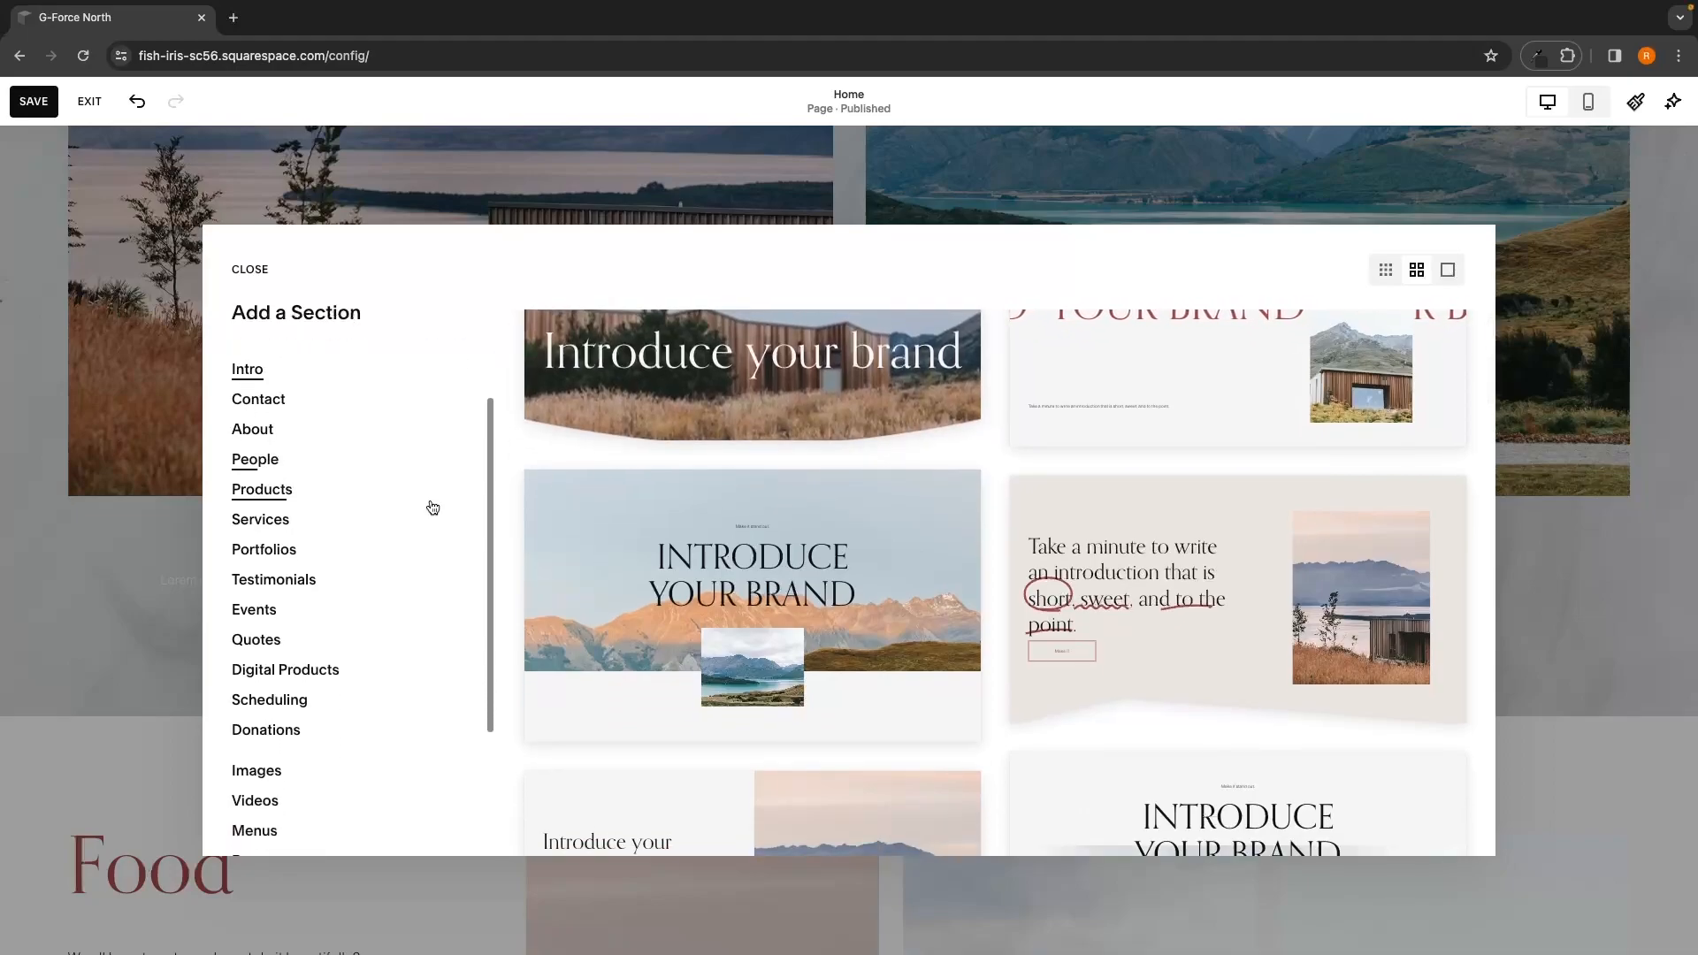
# Step: Browse the ready-made section layouts in the Images, Videos, Menus and Quotes categories
pyautogui.click(275, 668)
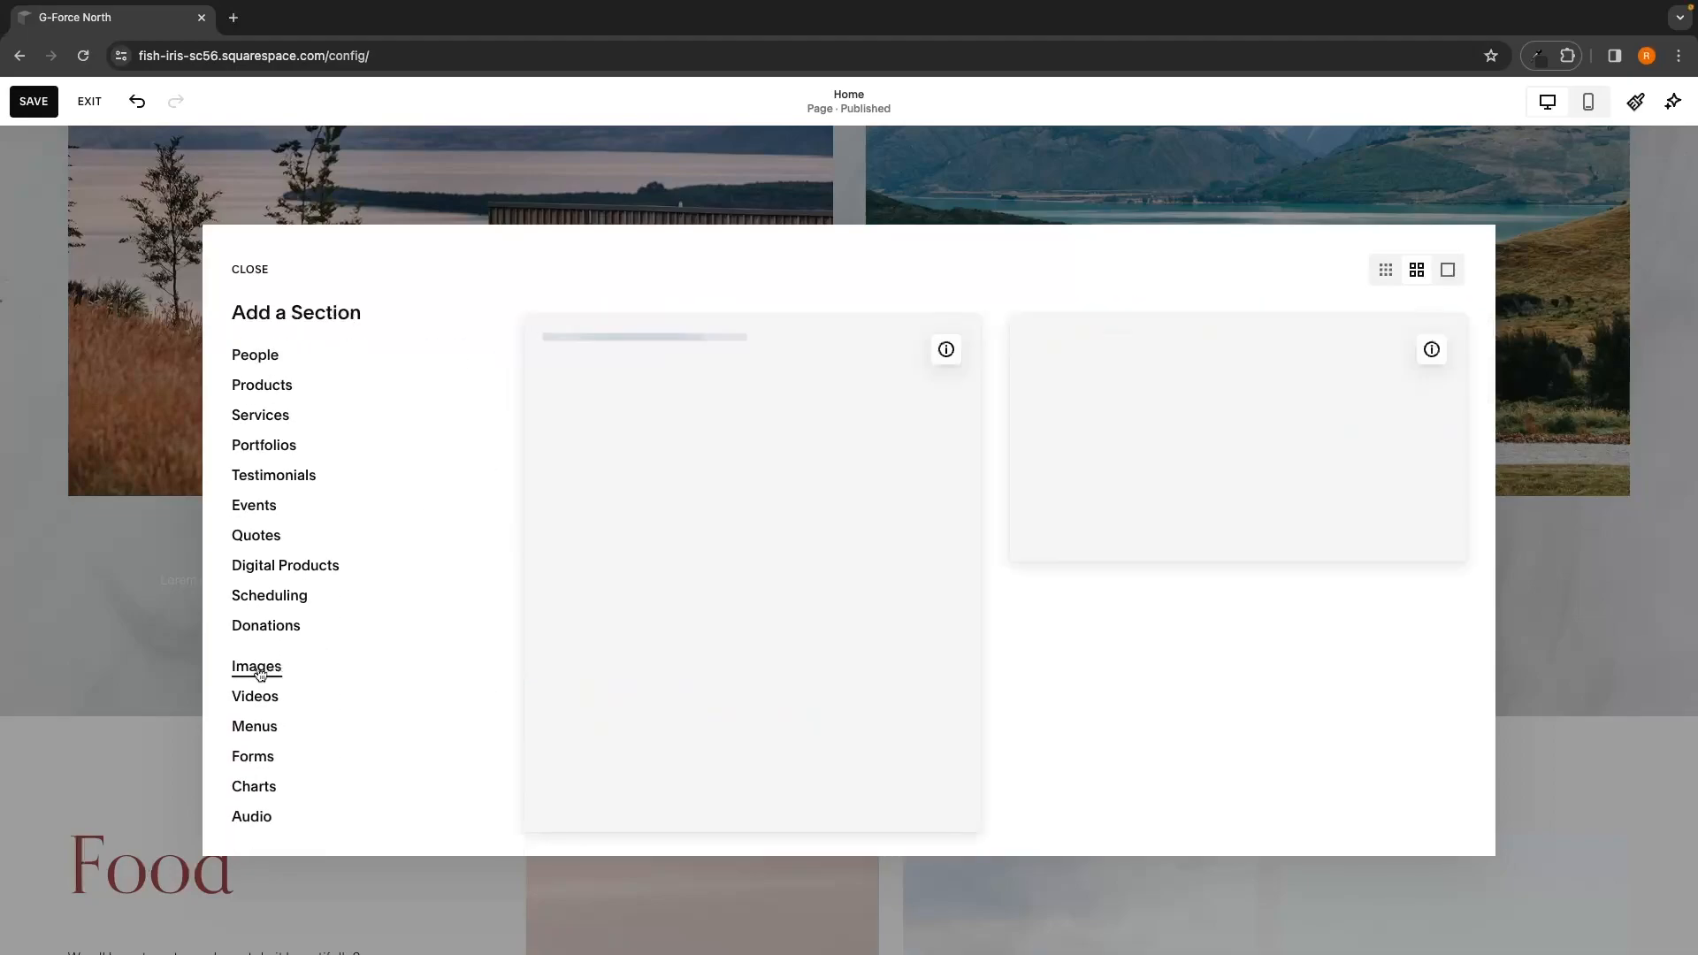
pyautogui.scroll(-2, 293, 672)
pyautogui.click(256, 634)
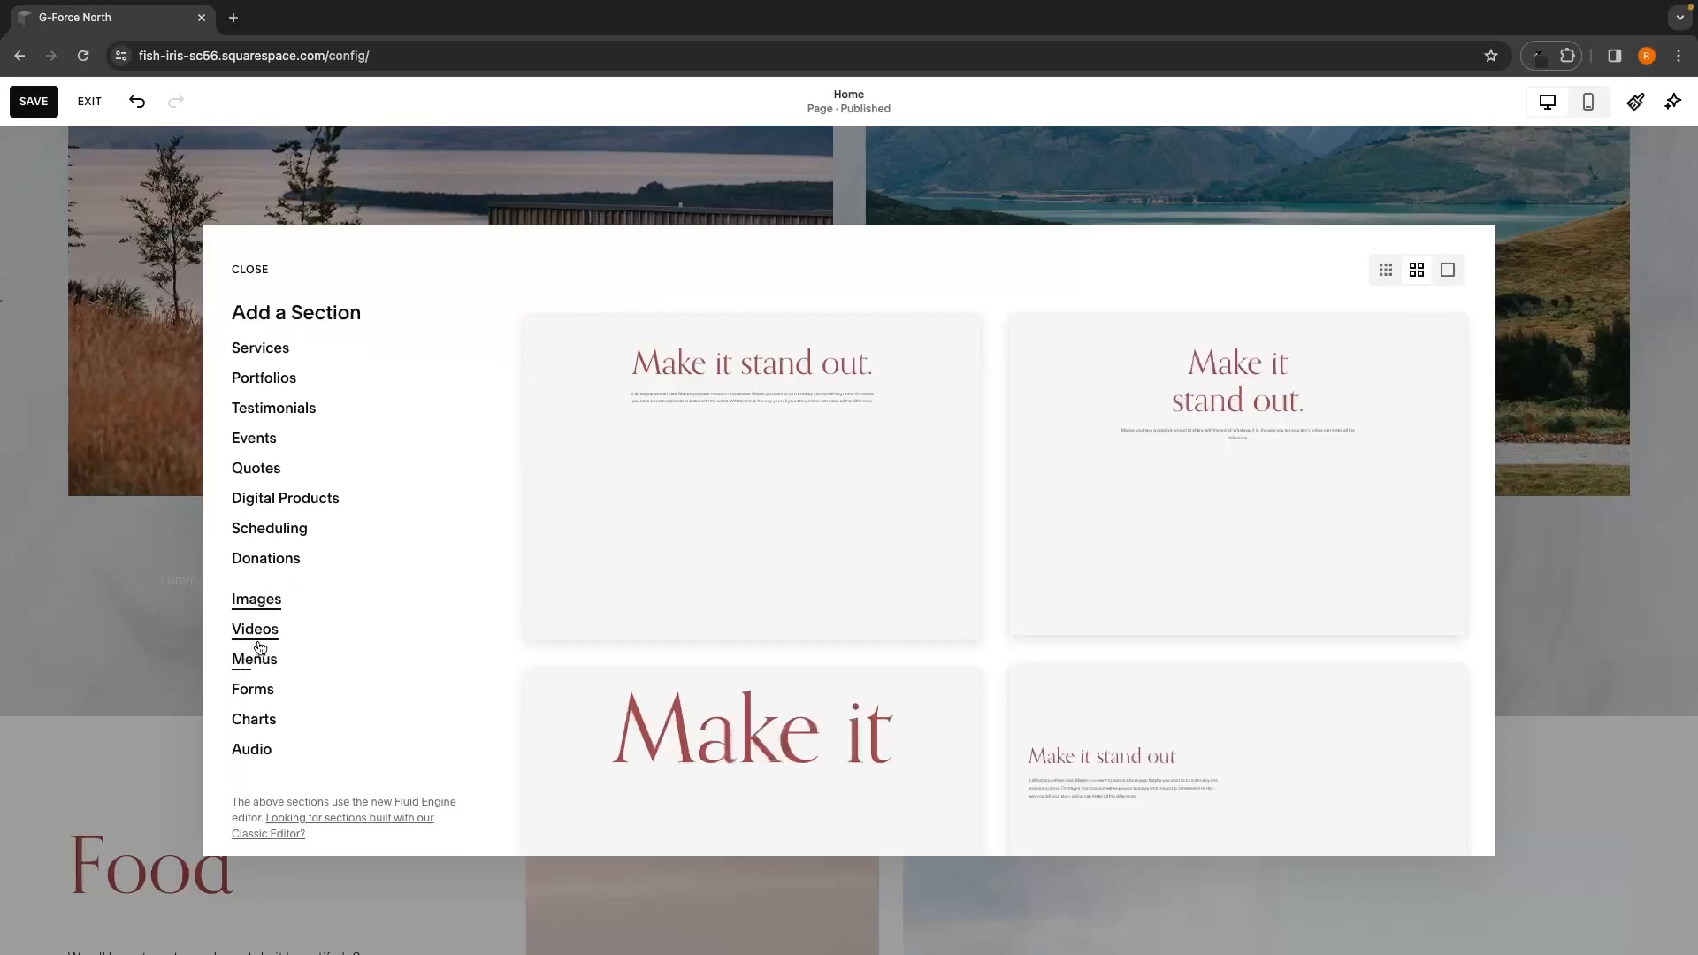
pyautogui.click(270, 665)
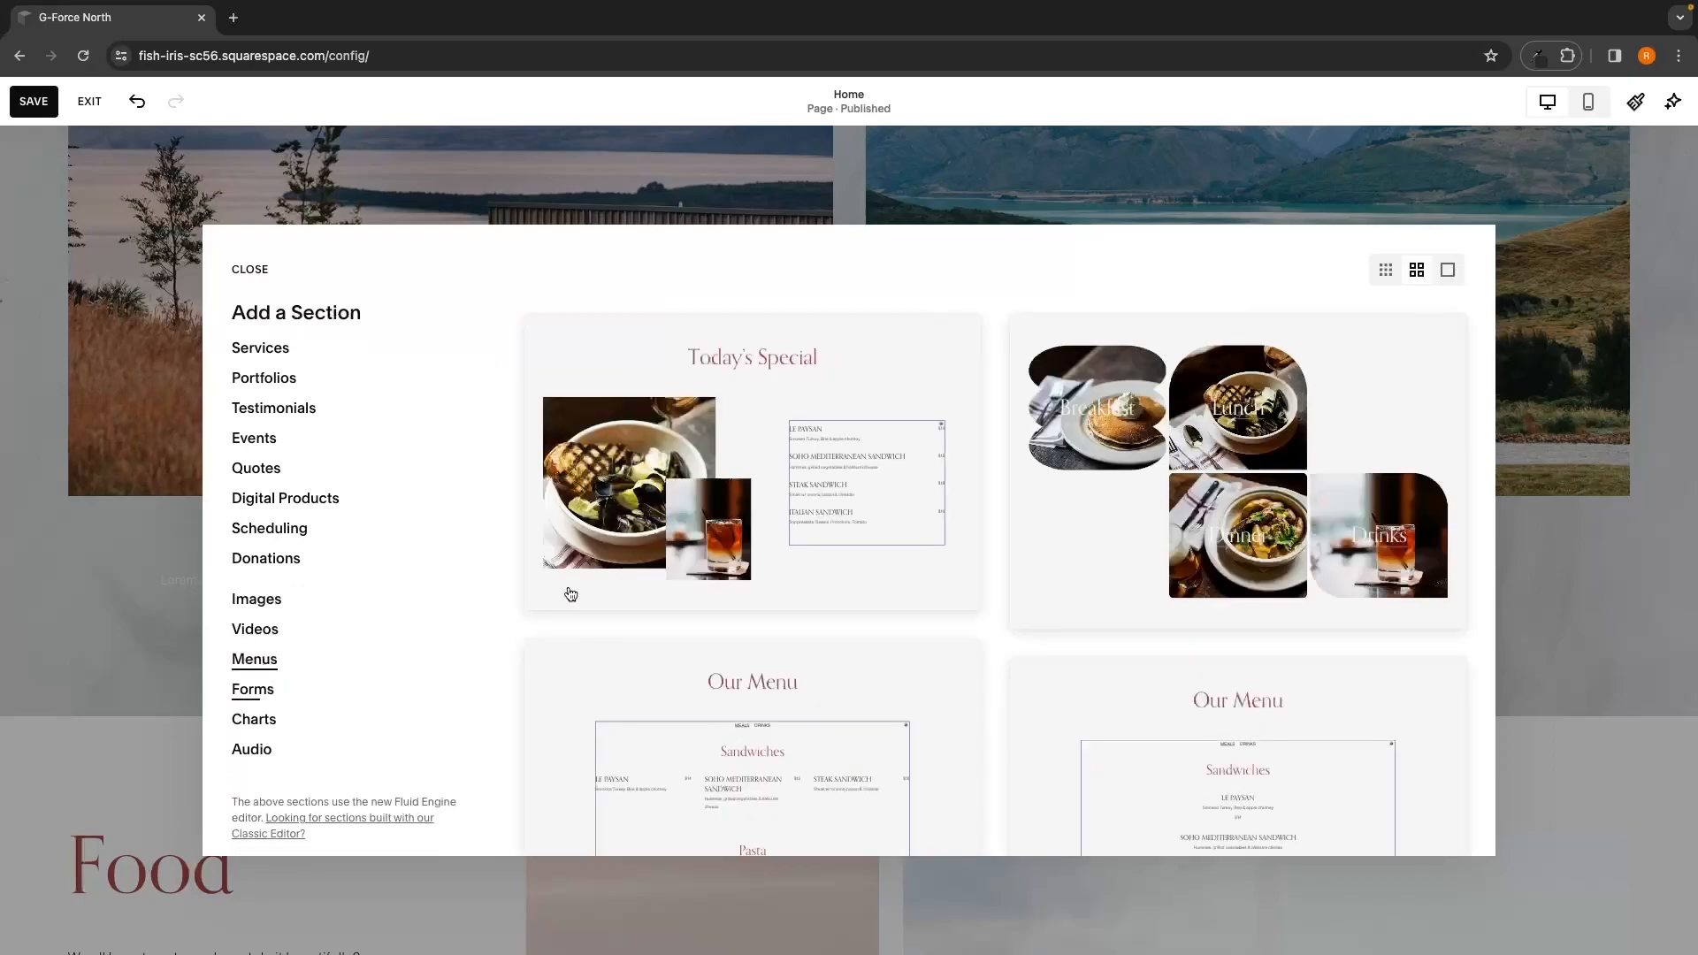
pyautogui.scroll(1, 407, 566)
pyautogui.click(271, 521)
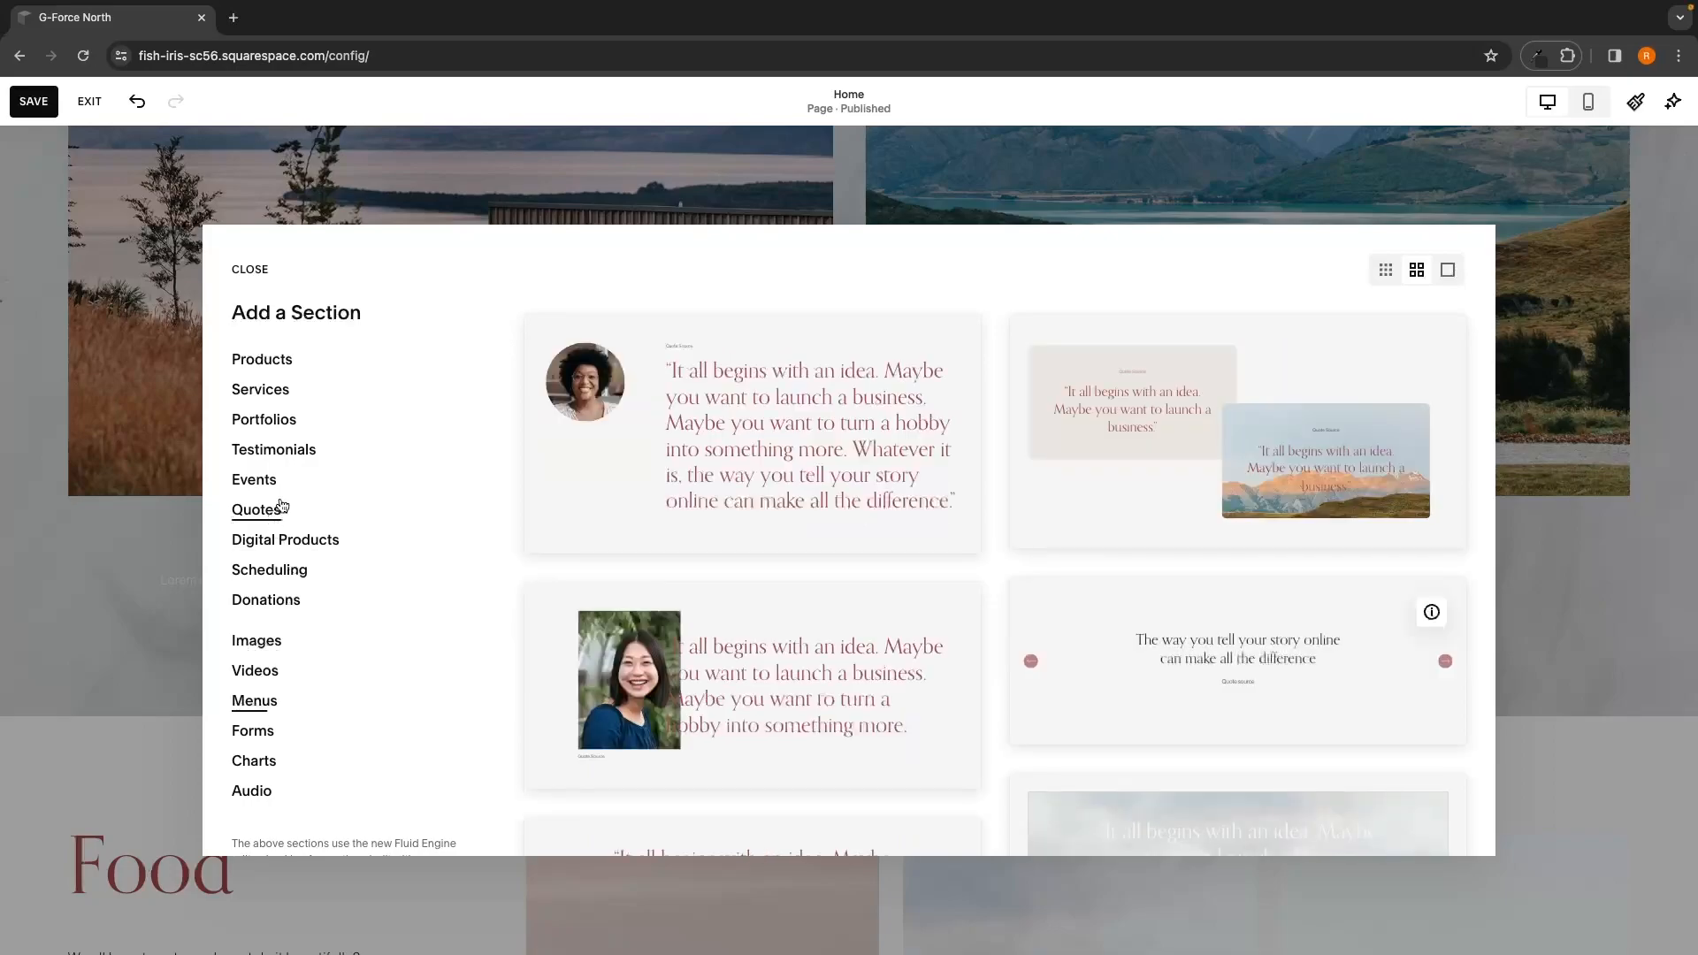
pyautogui.scroll(4, 282, 485)
pyautogui.scroll(1, 273, 470)
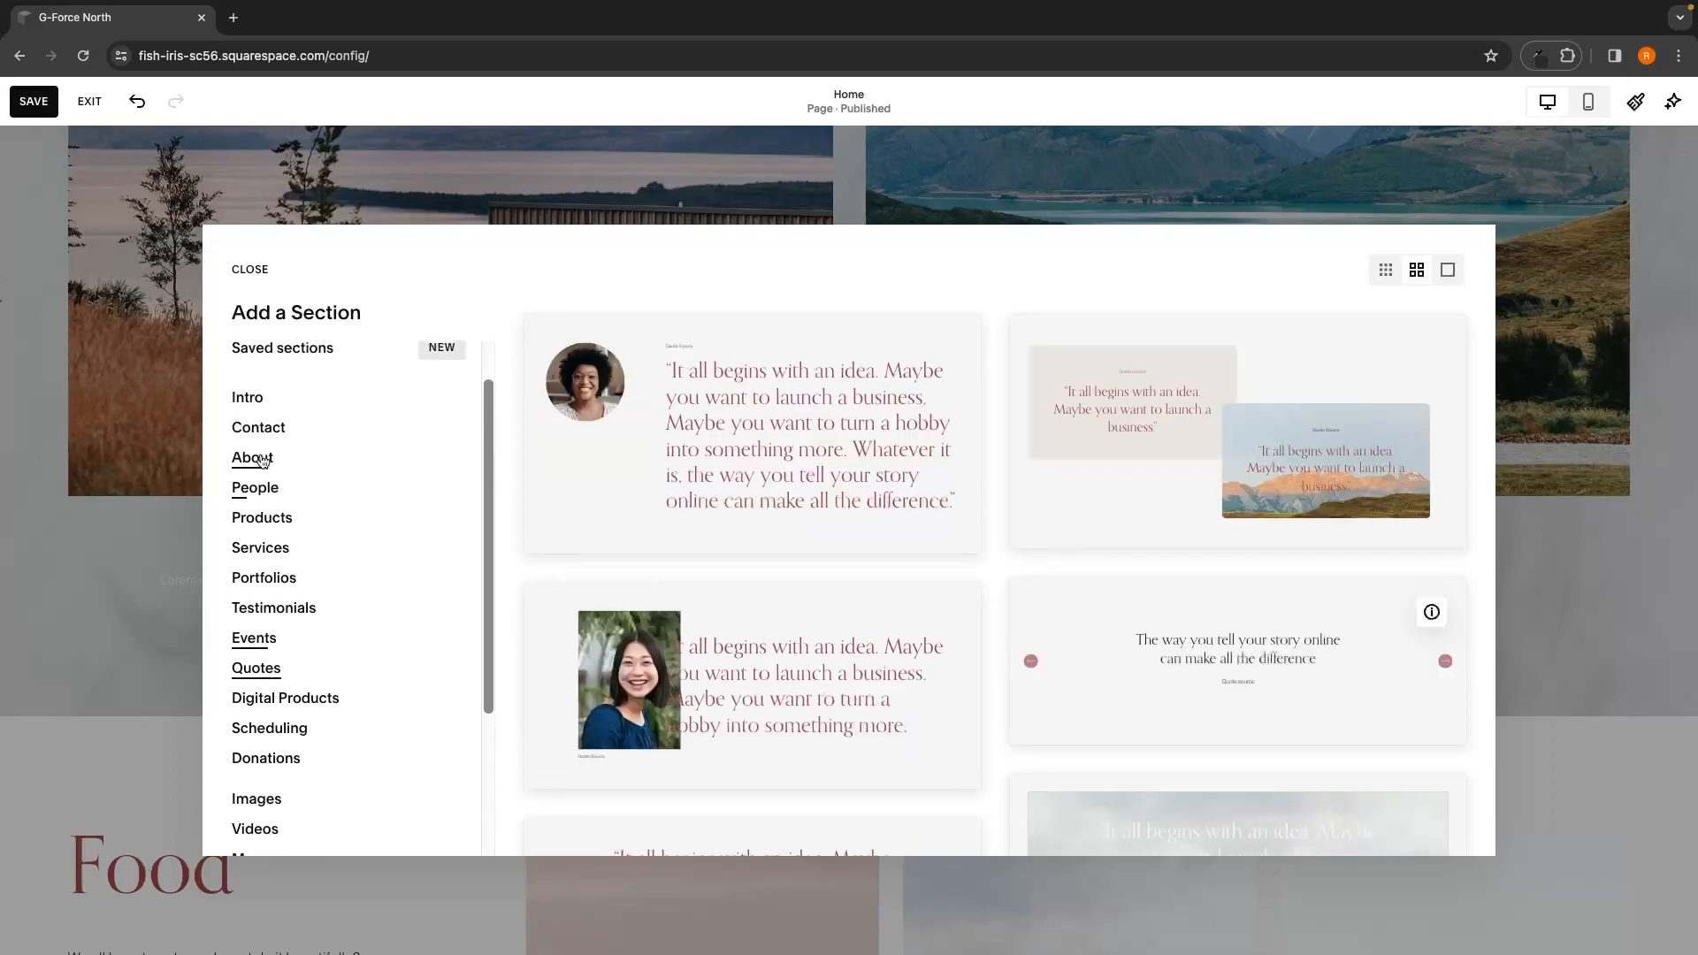
pyautogui.scroll(2, 311, 432)
pyautogui.scroll(-4, 311, 433)
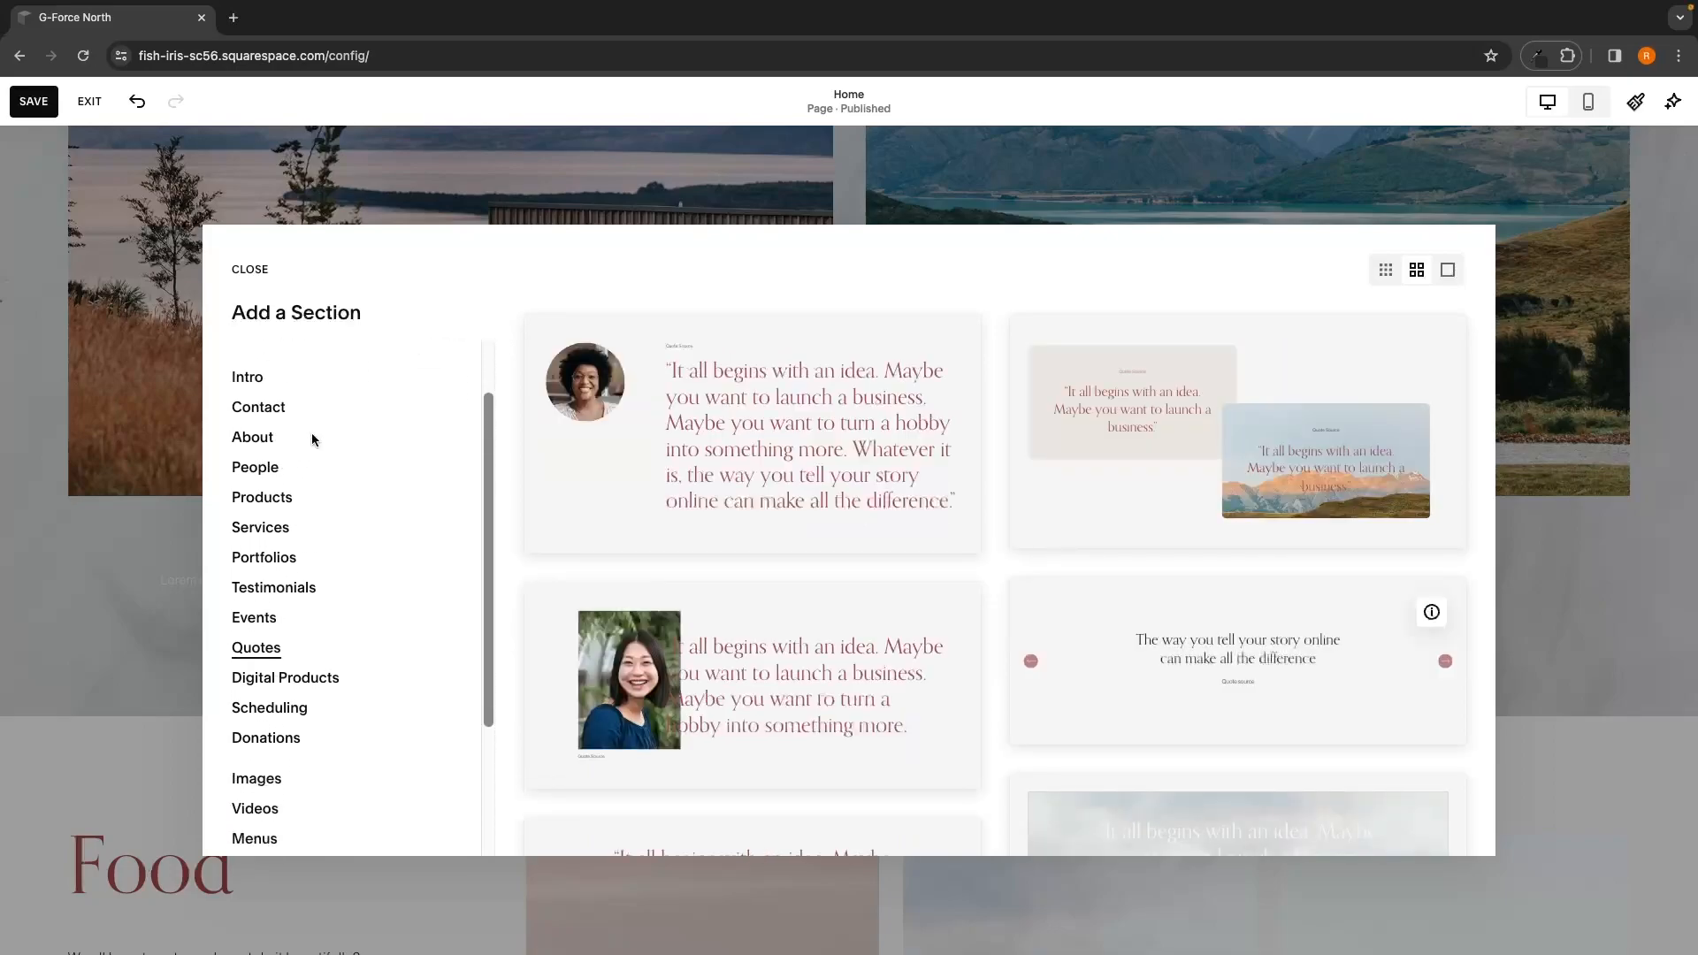
# Step: Add the Testimonials layout with two staggered quotes above the Food section
pyautogui.click(301, 488)
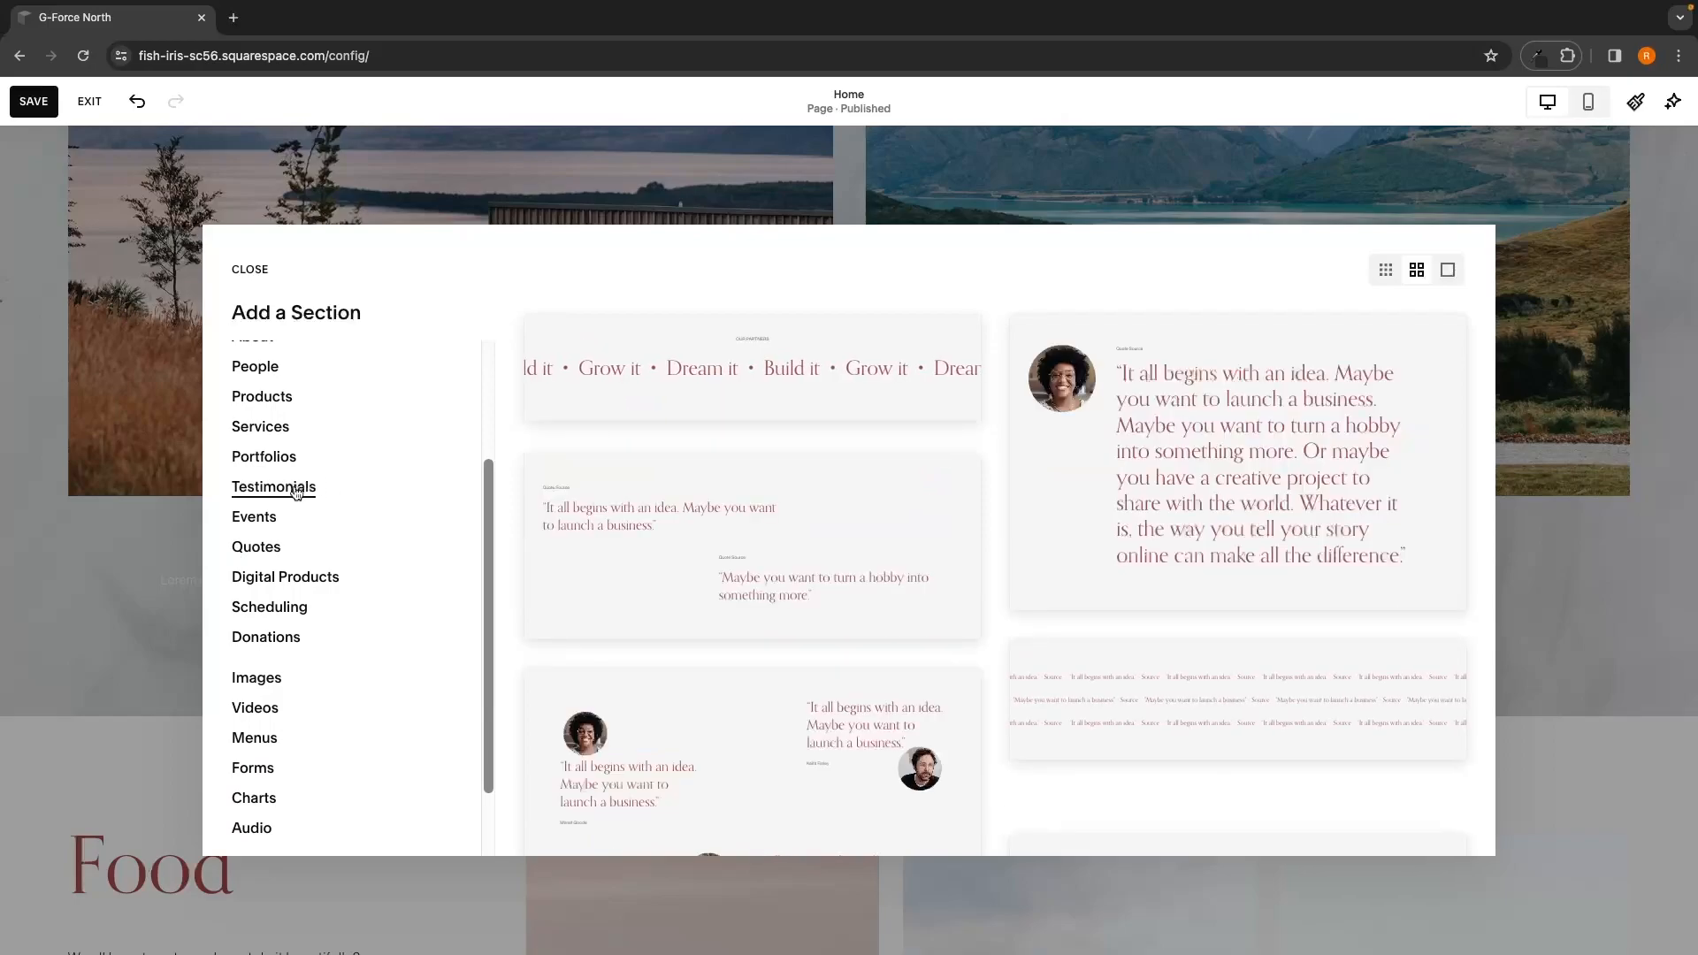
pyautogui.click(721, 527)
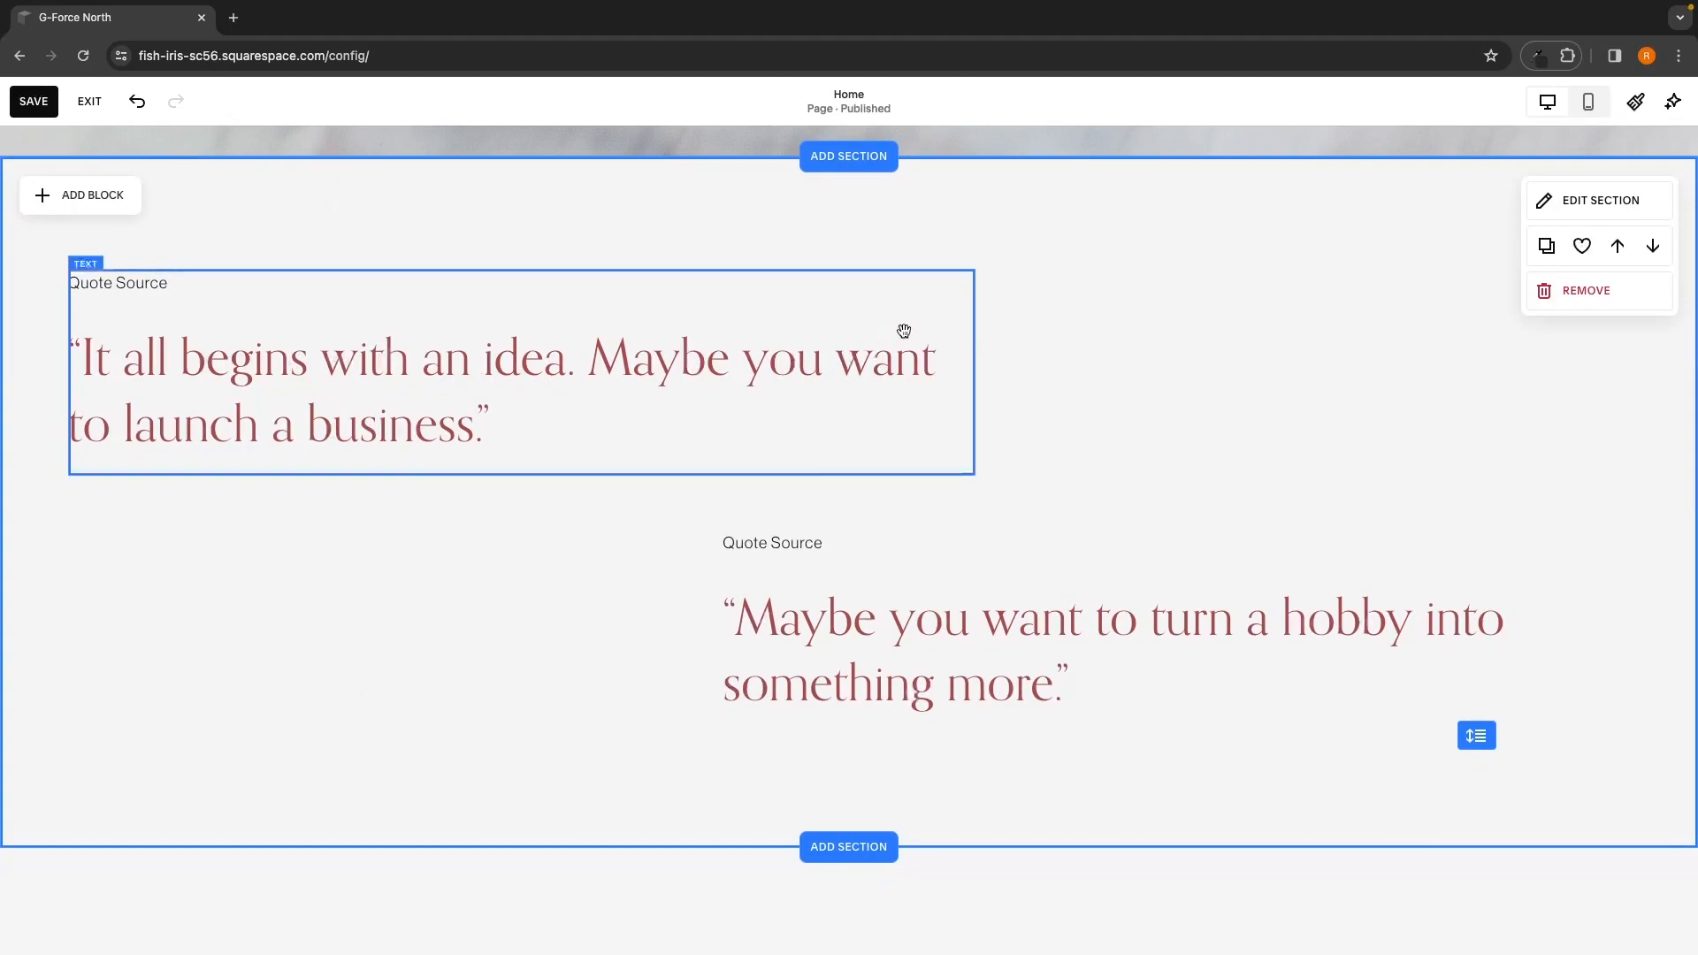
pyautogui.scroll(-1, 999, 281)
pyautogui.scroll(1, 999, 282)
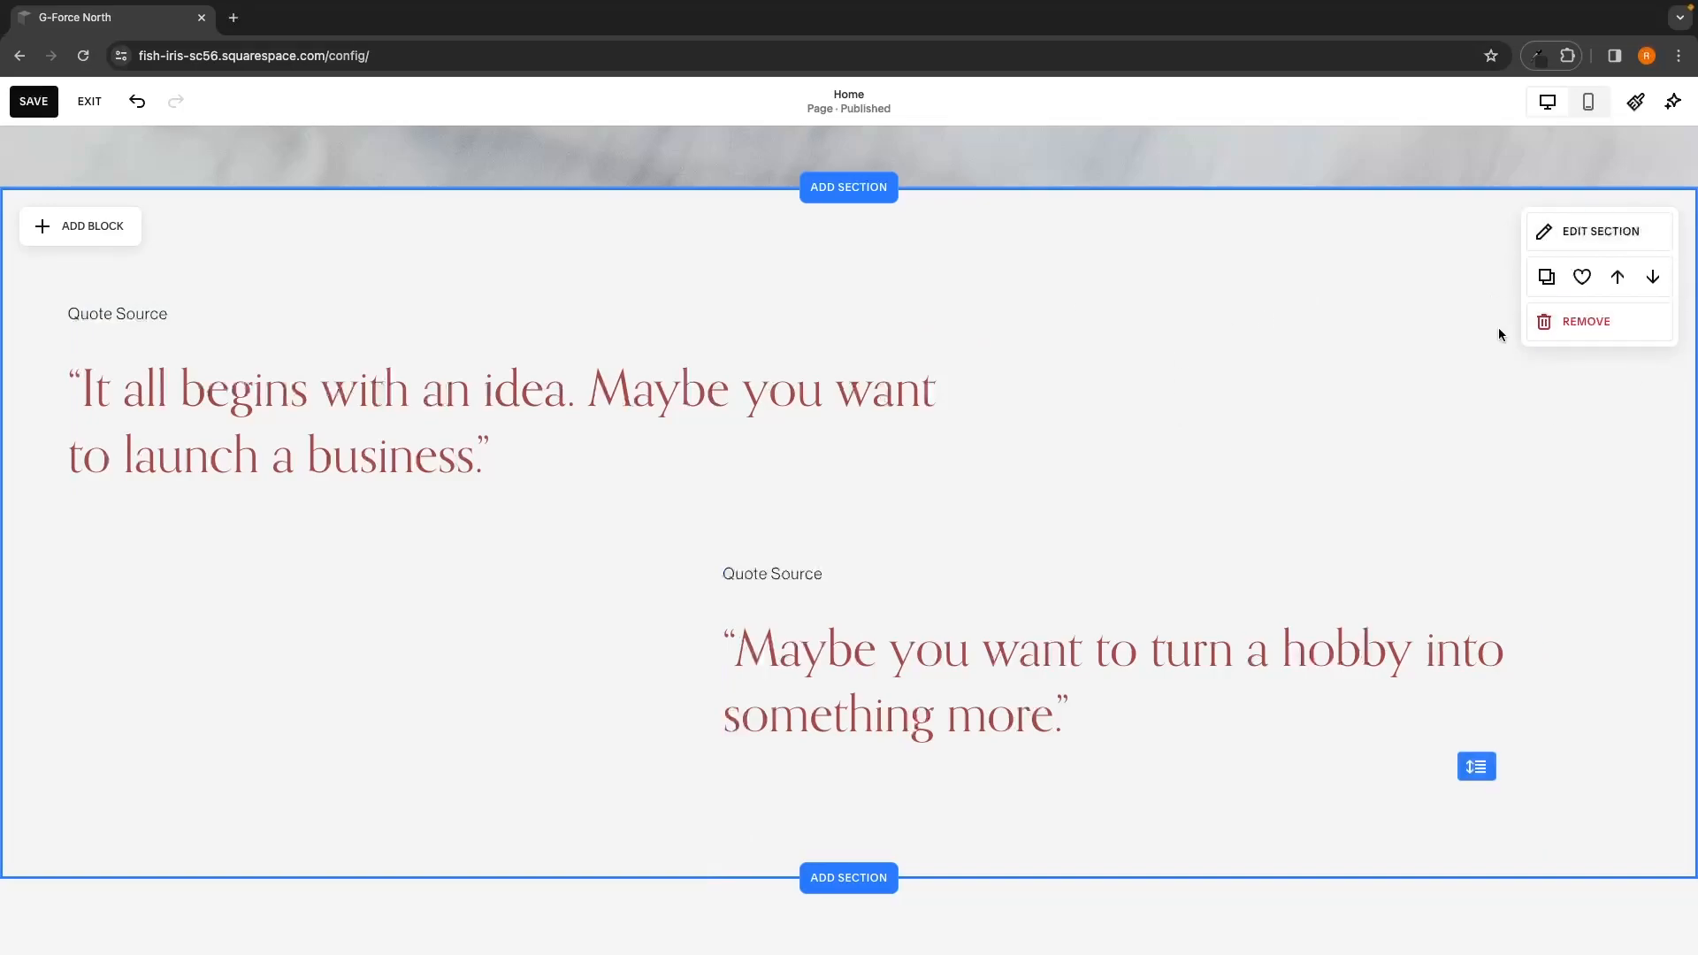
# Step: Remove the two-quote testimonial section from the home page
pyautogui.click(1553, 323)
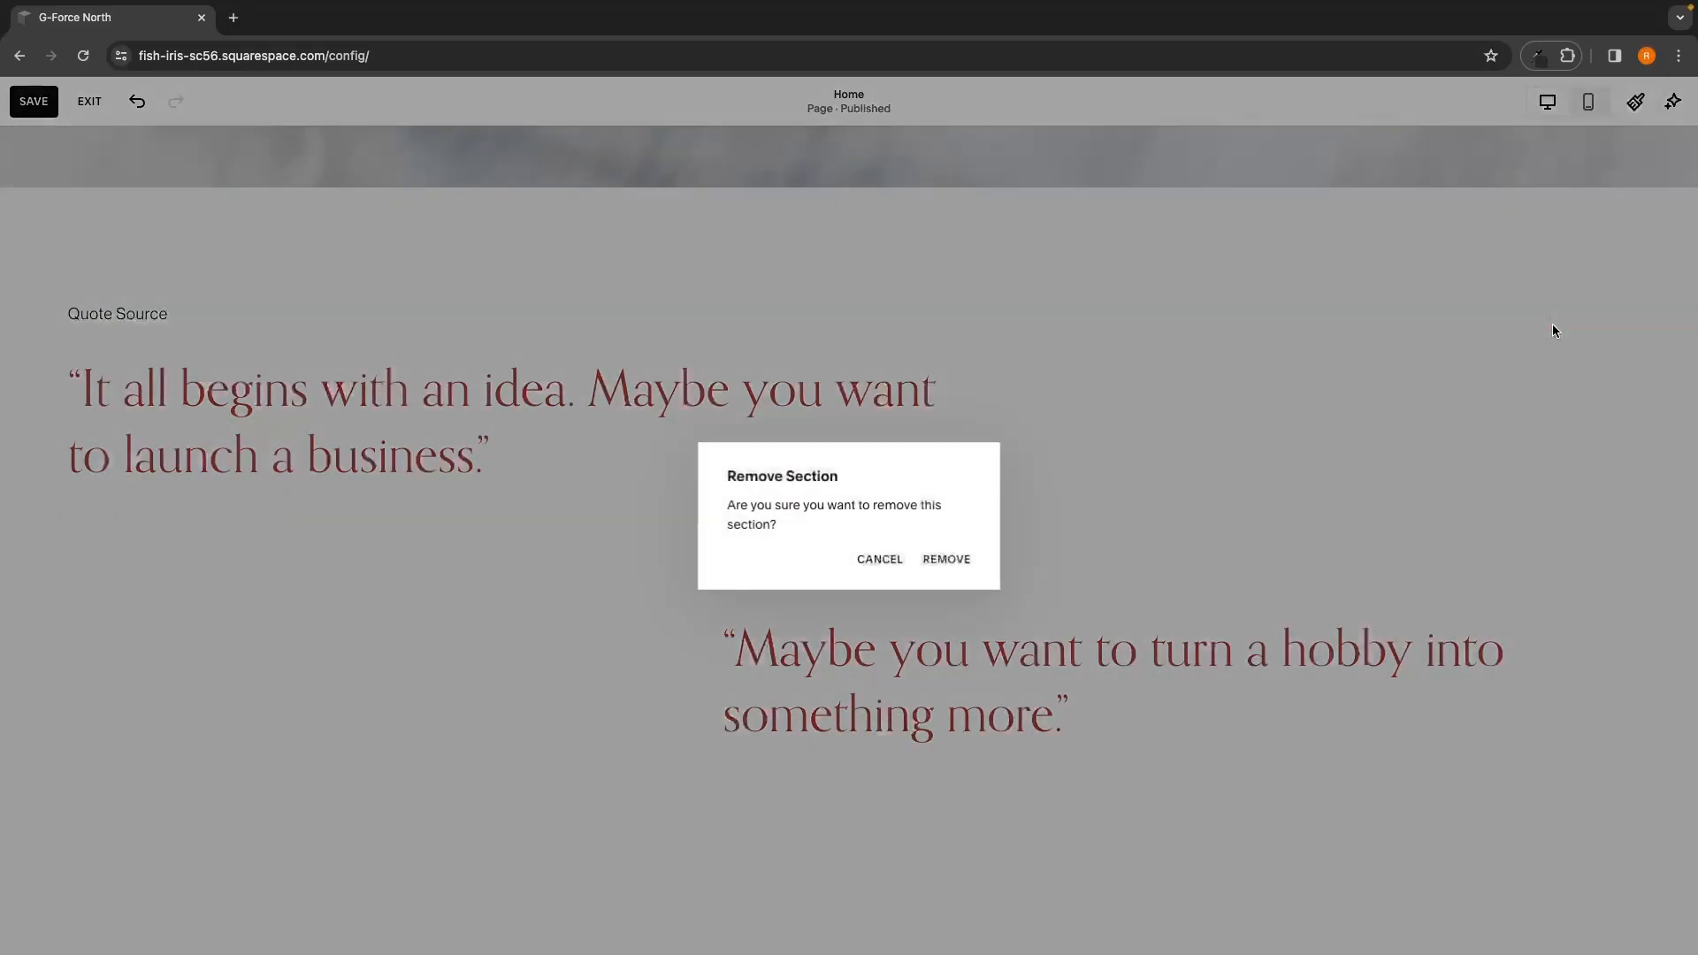
pyautogui.click(933, 563)
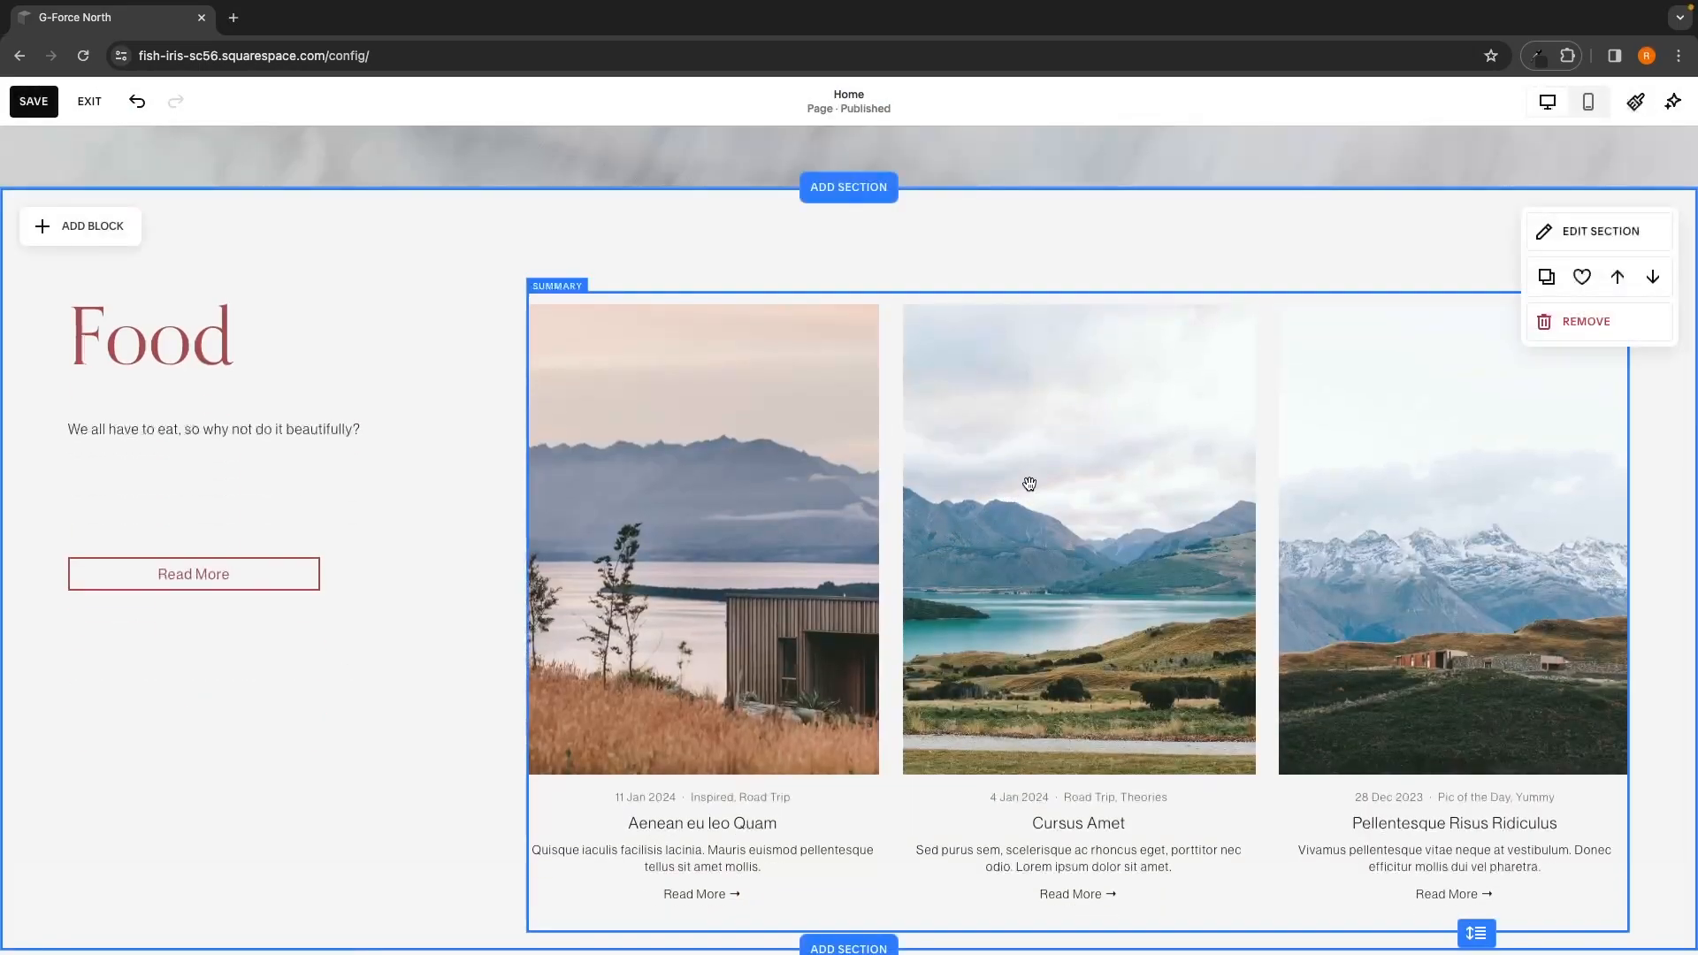
pyautogui.scroll(-7, 1039, 444)
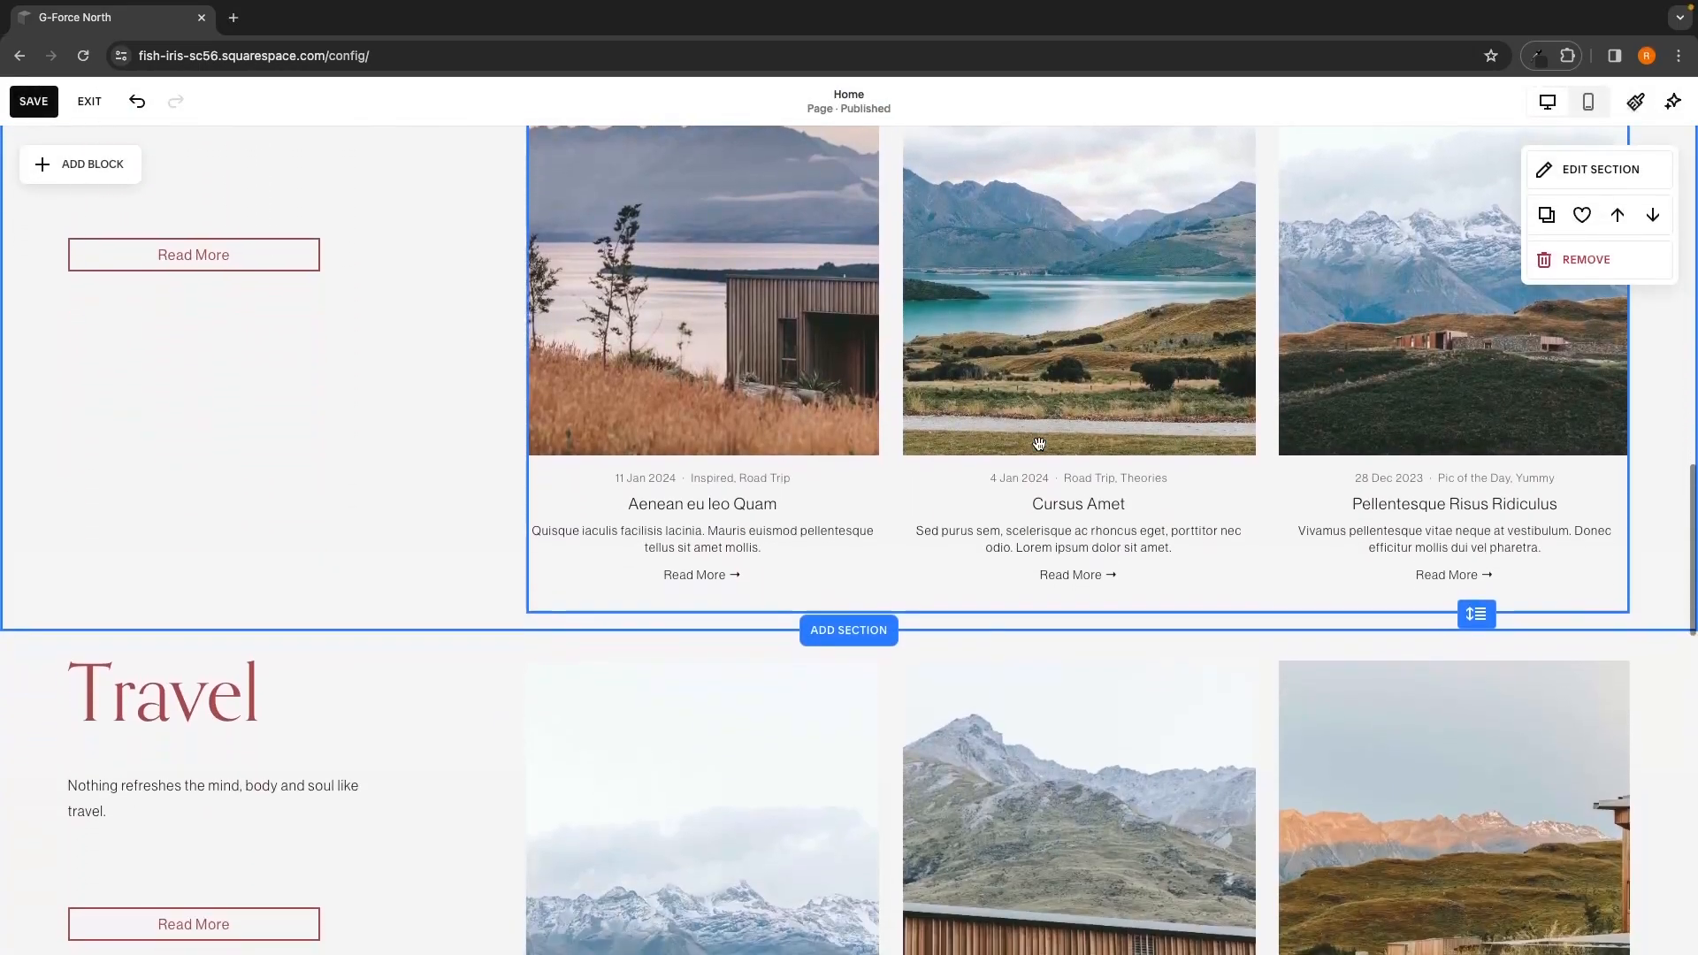
# Step: Move the Travel section up so it sits above the Food section
pyautogui.scroll(6, 1039, 444)
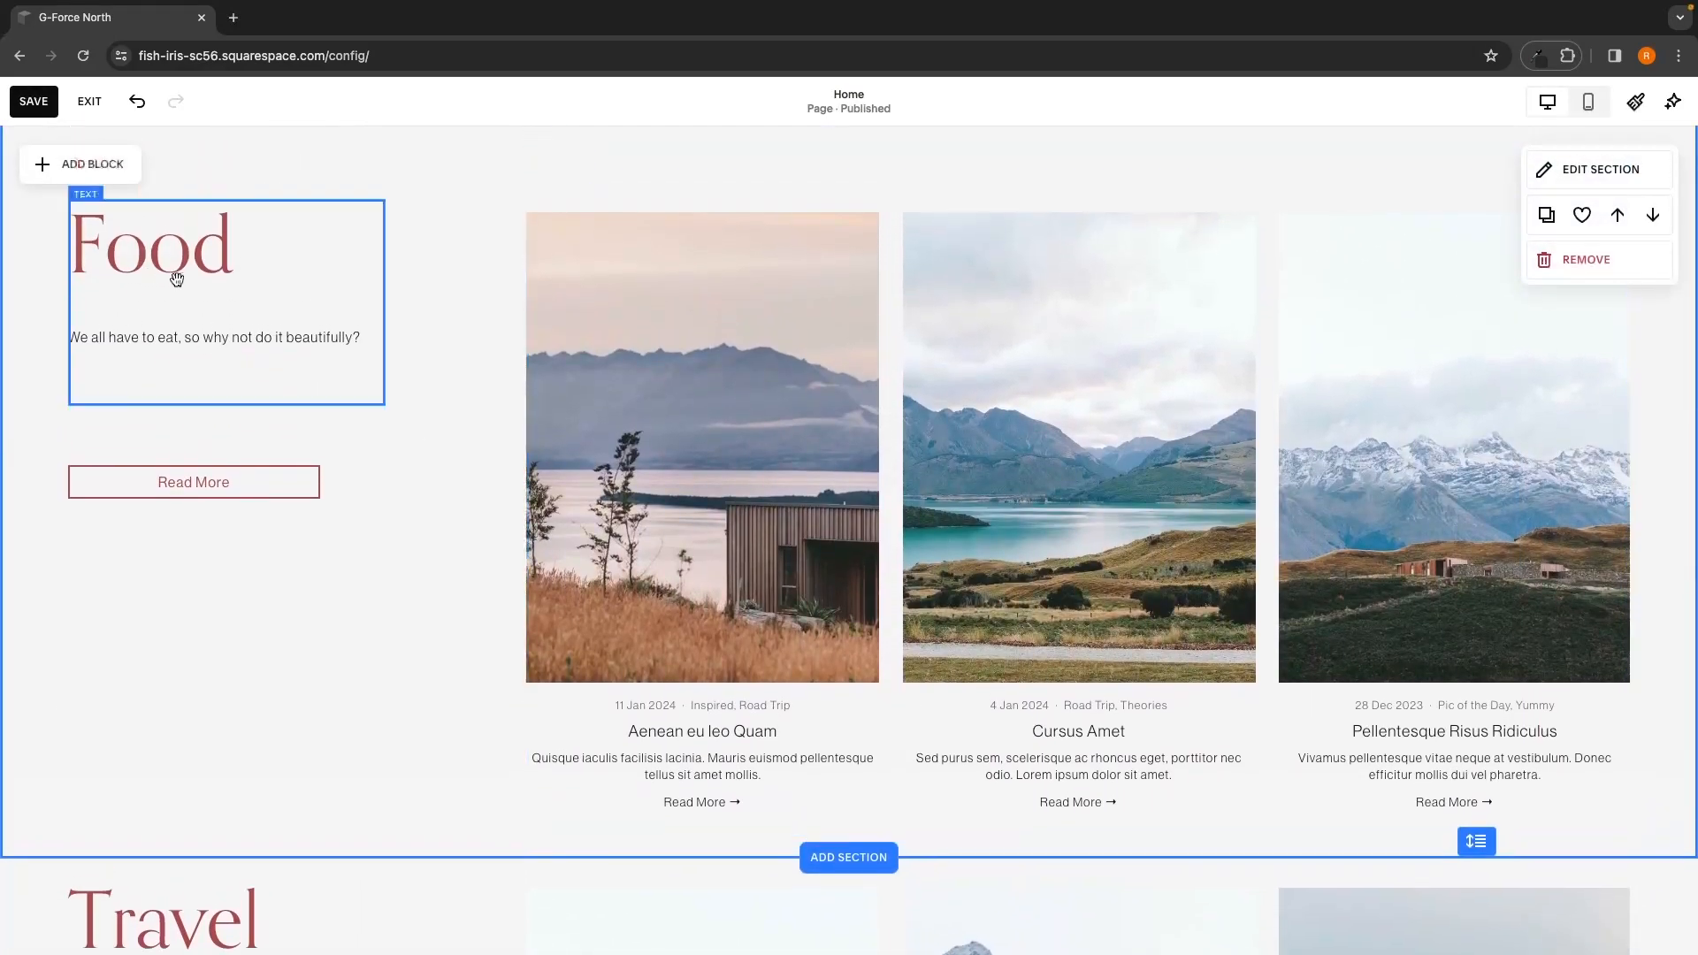
pyautogui.scroll(-2, 242, 539)
pyautogui.scroll(2, 263, 721)
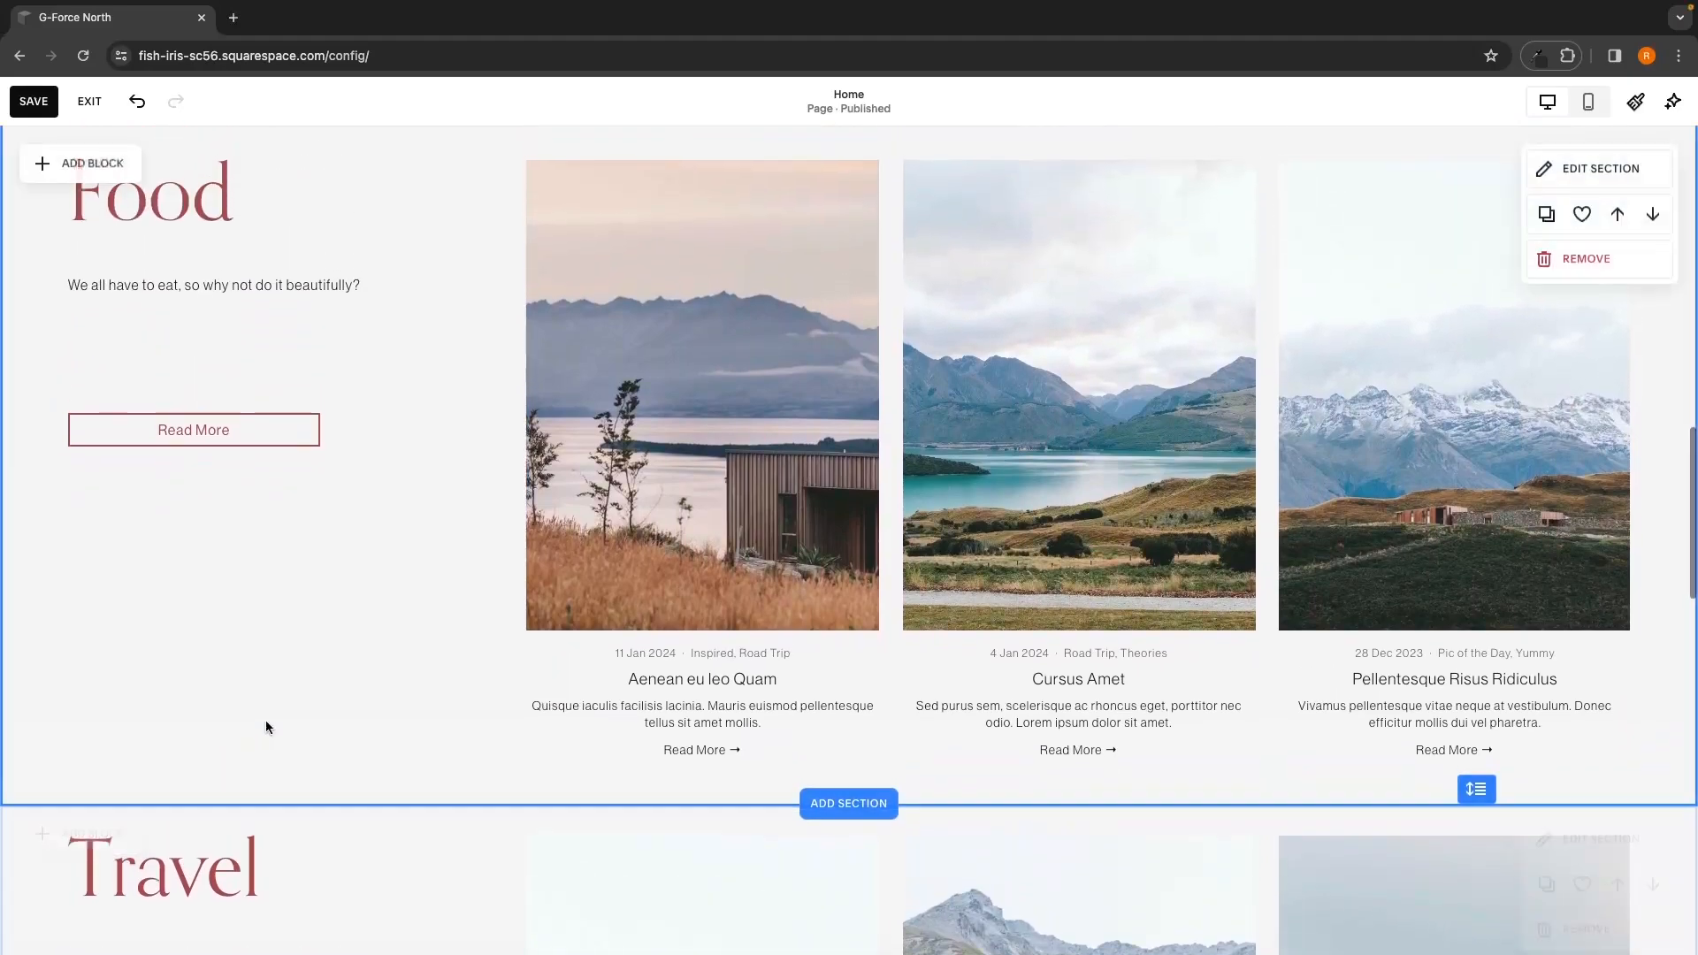
pyautogui.scroll(-2, 274, 681)
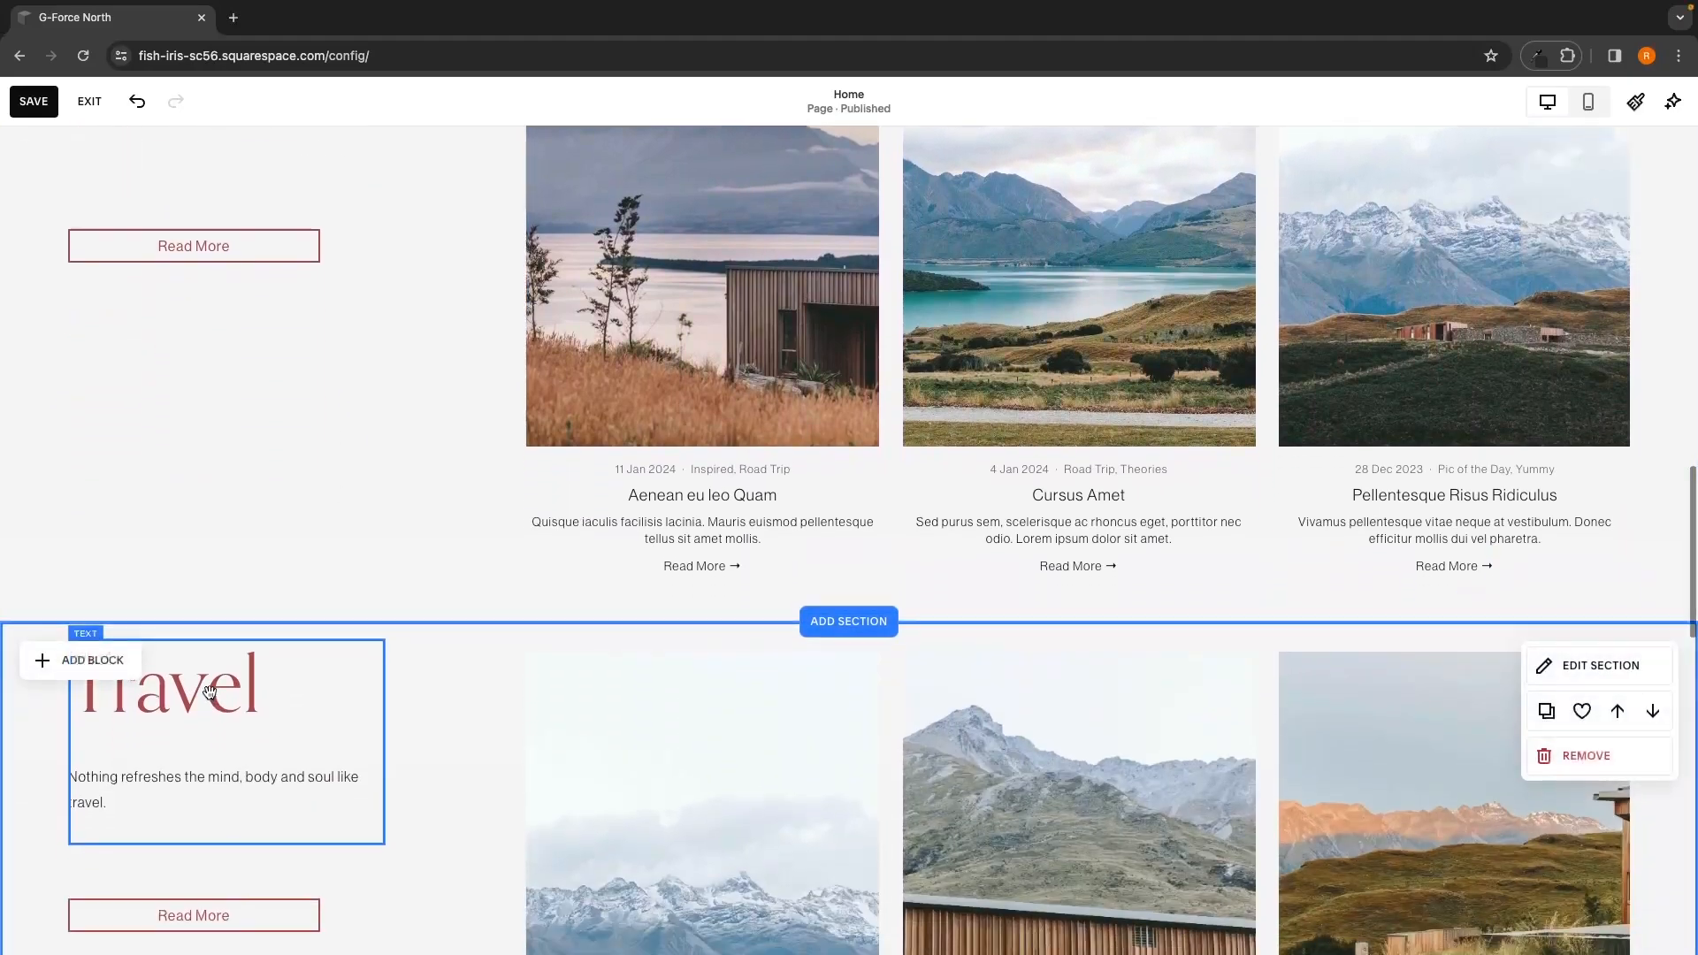
pyautogui.scroll(3, 262, 625)
pyautogui.scroll(-4, 310, 485)
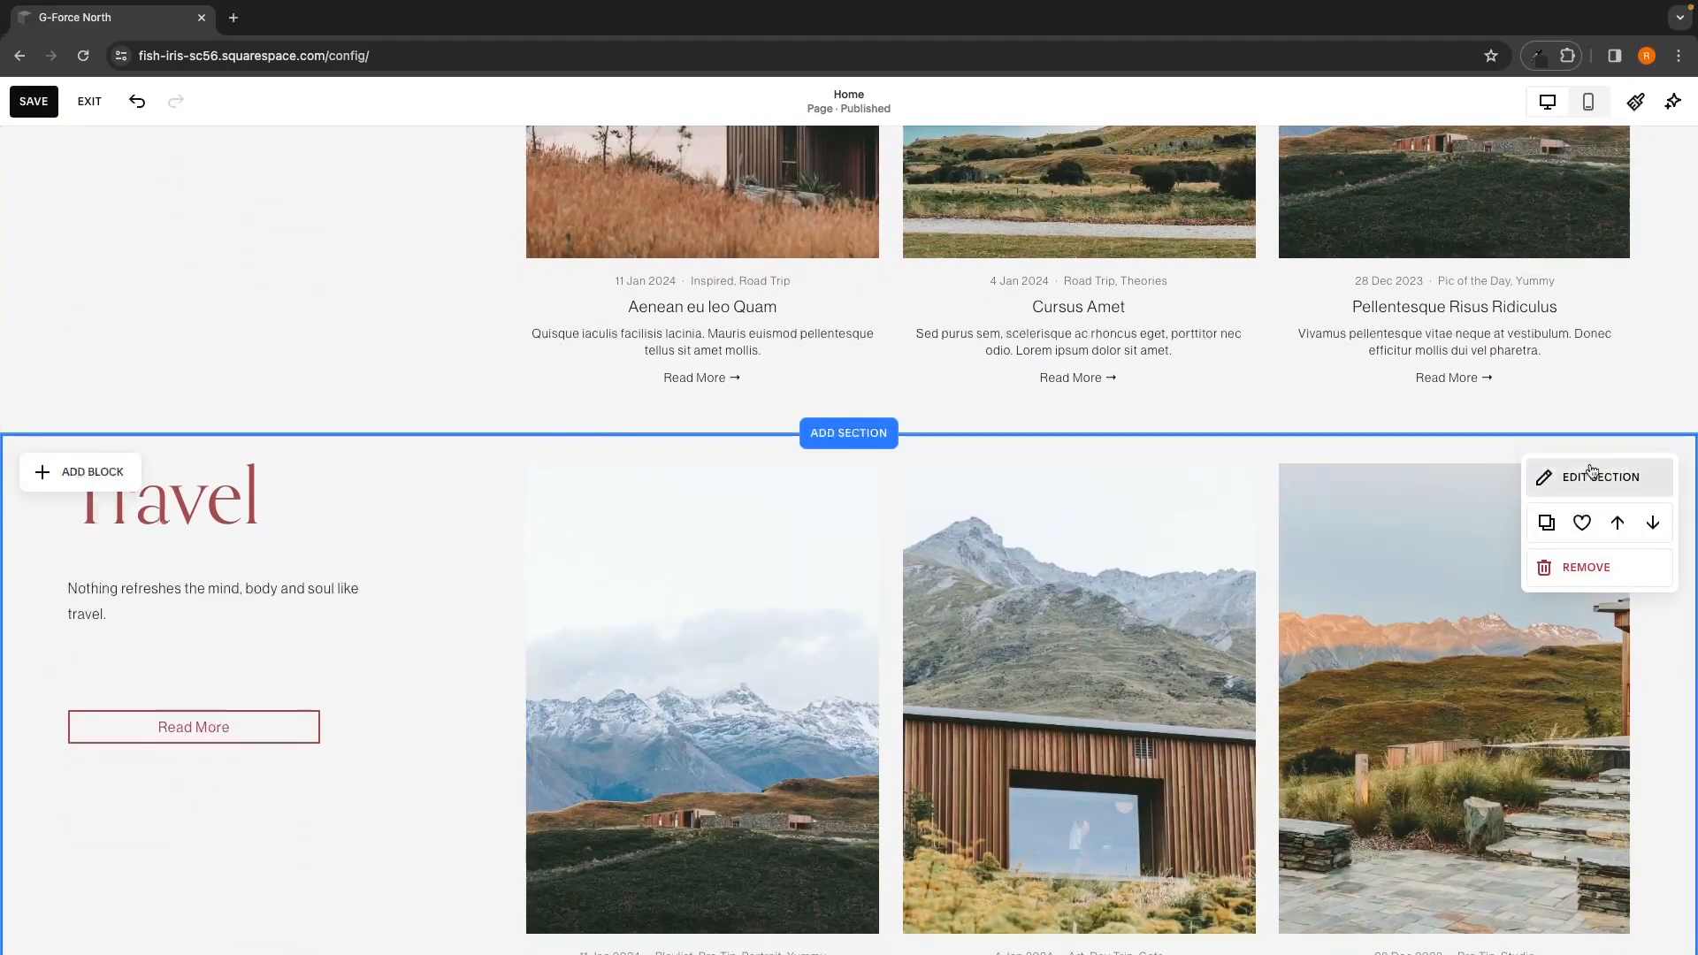
pyautogui.click(1618, 524)
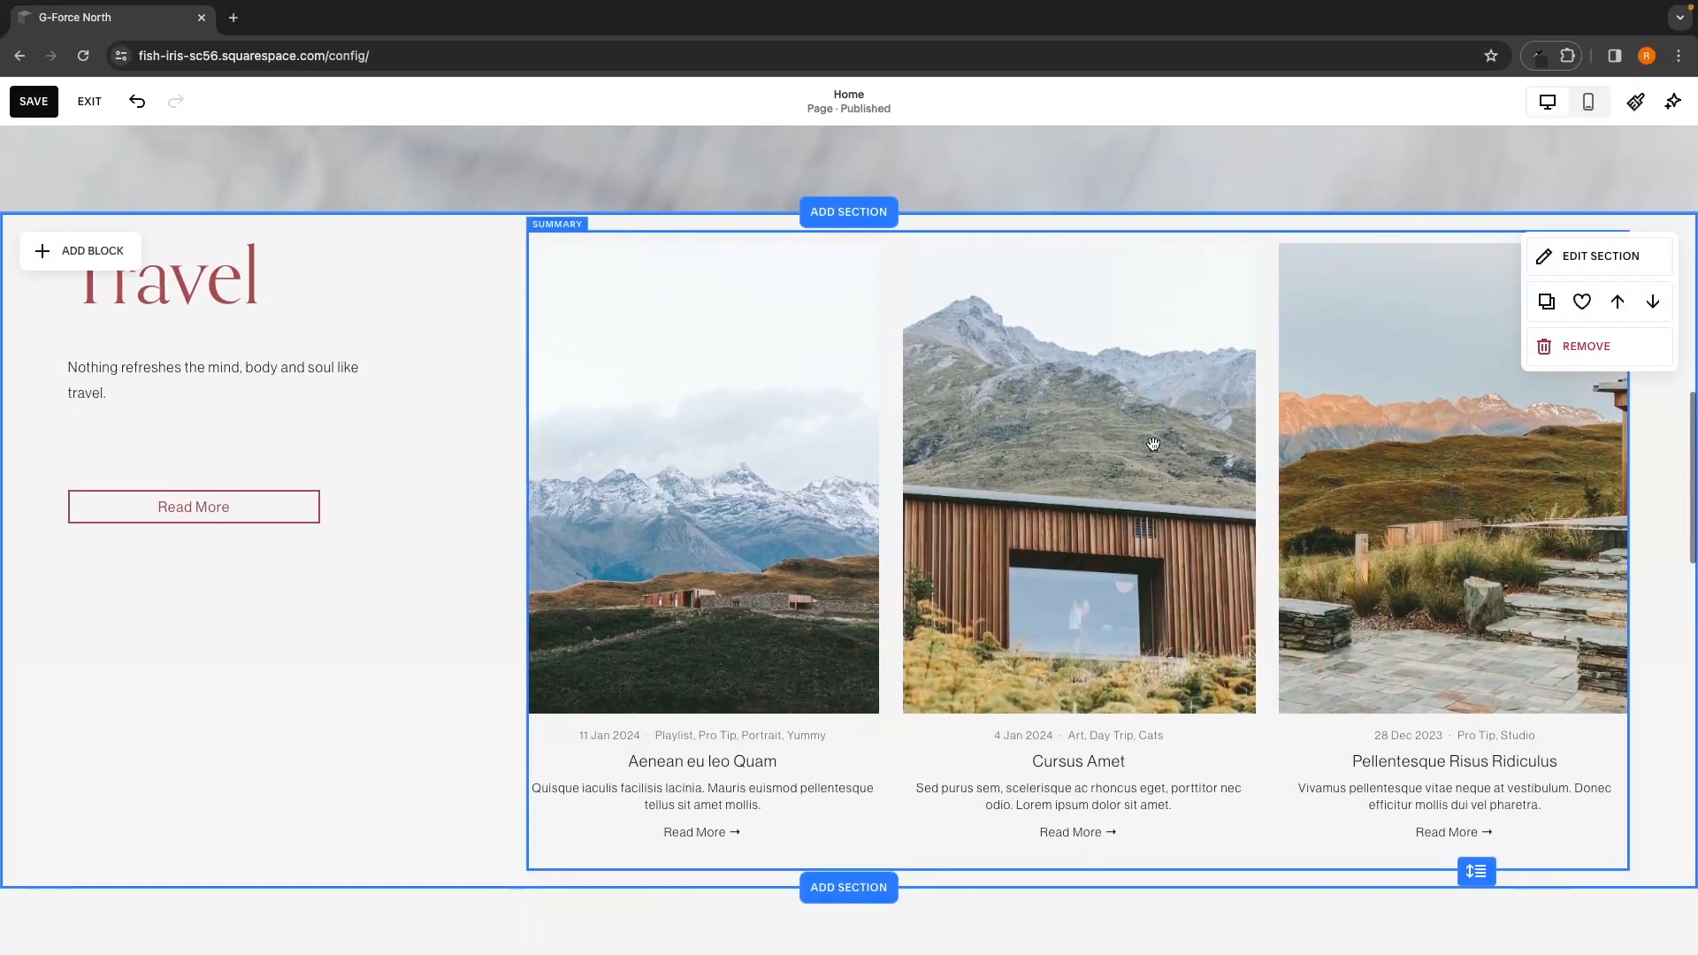
# Step: Duplicate the Food section on the home page
pyautogui.scroll(-5, 380, 413)
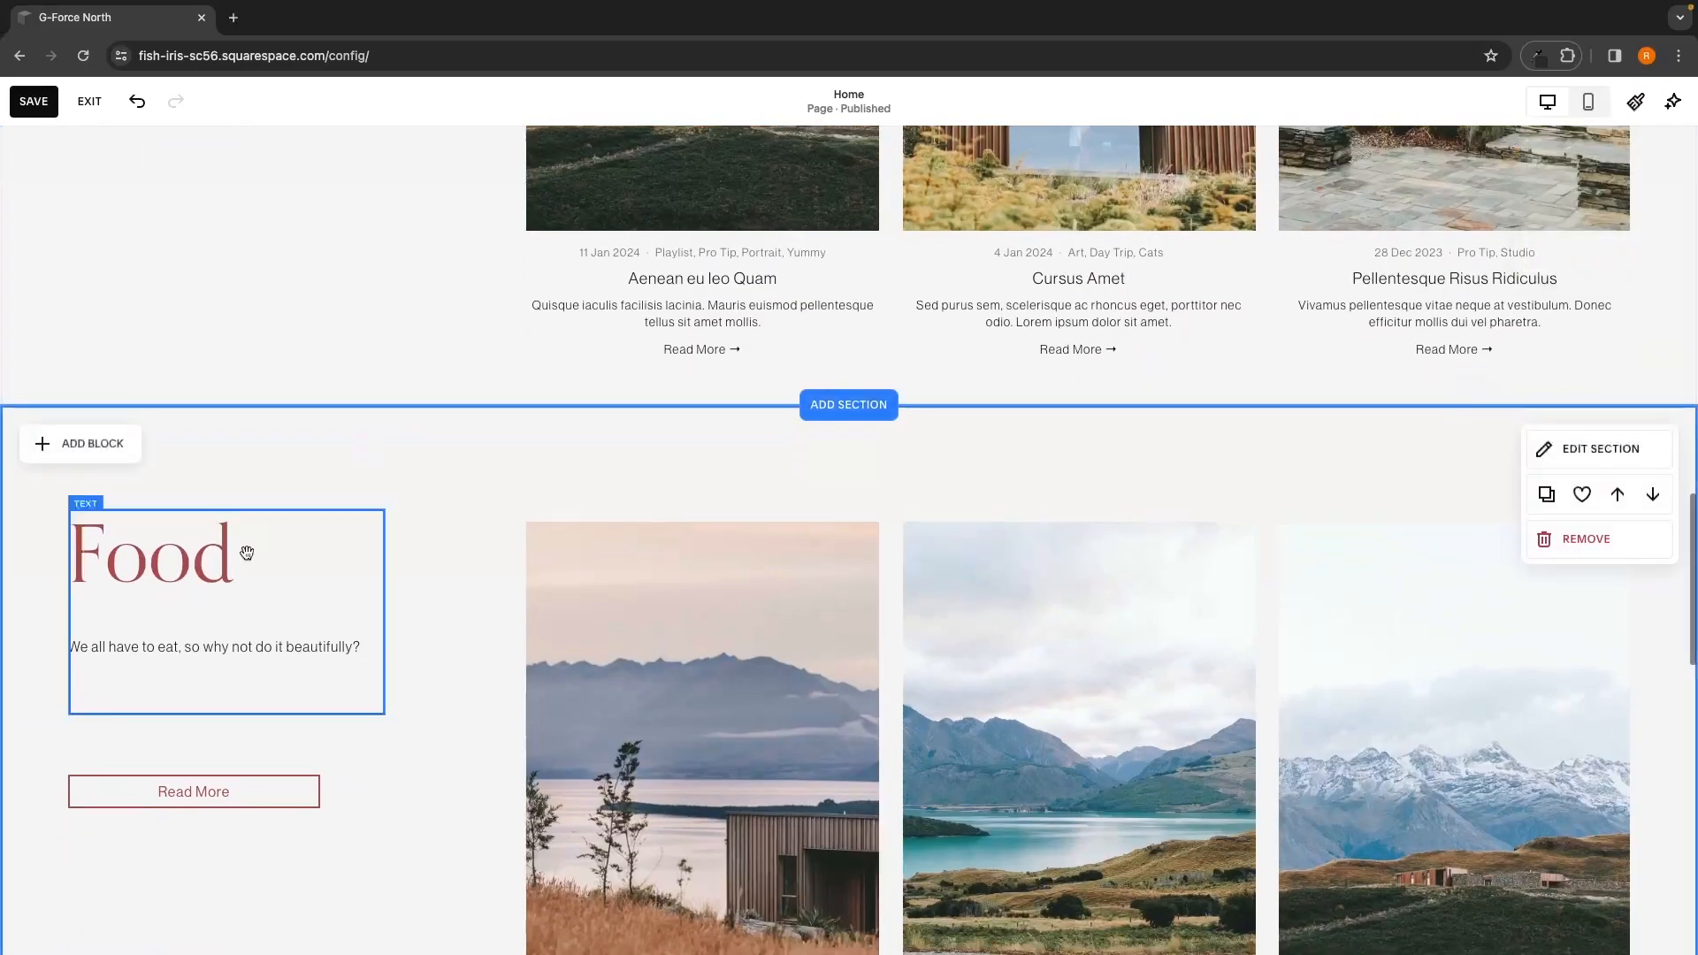
pyautogui.click(1549, 495)
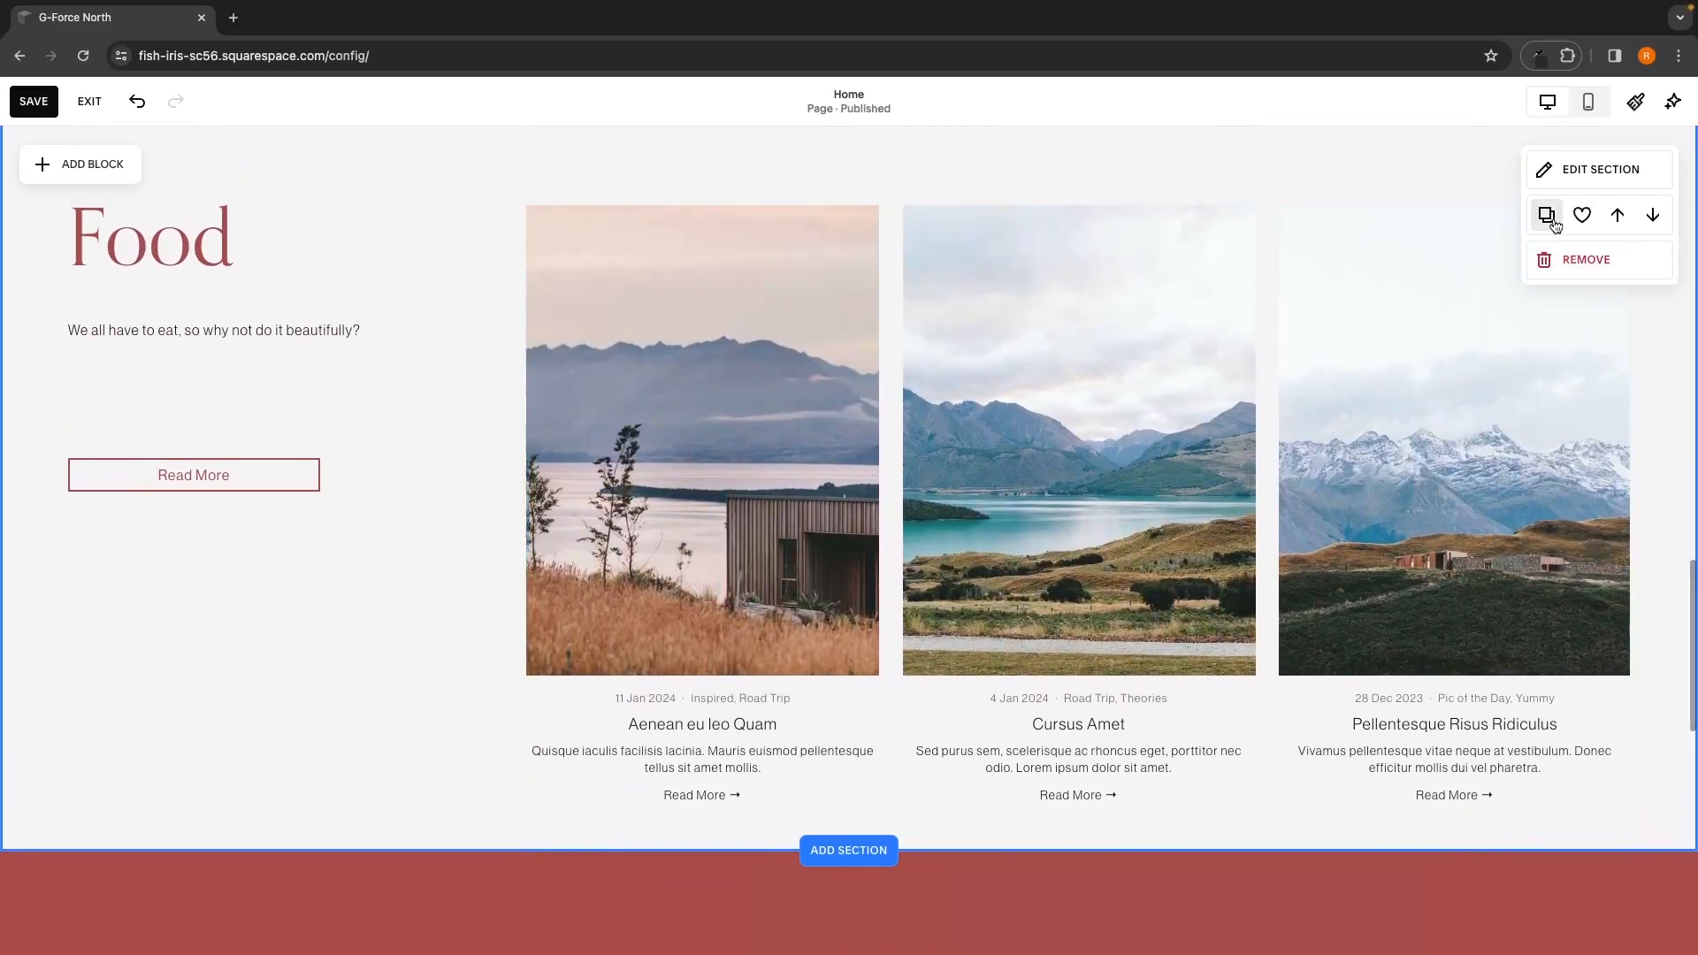
pyautogui.click(1547, 215)
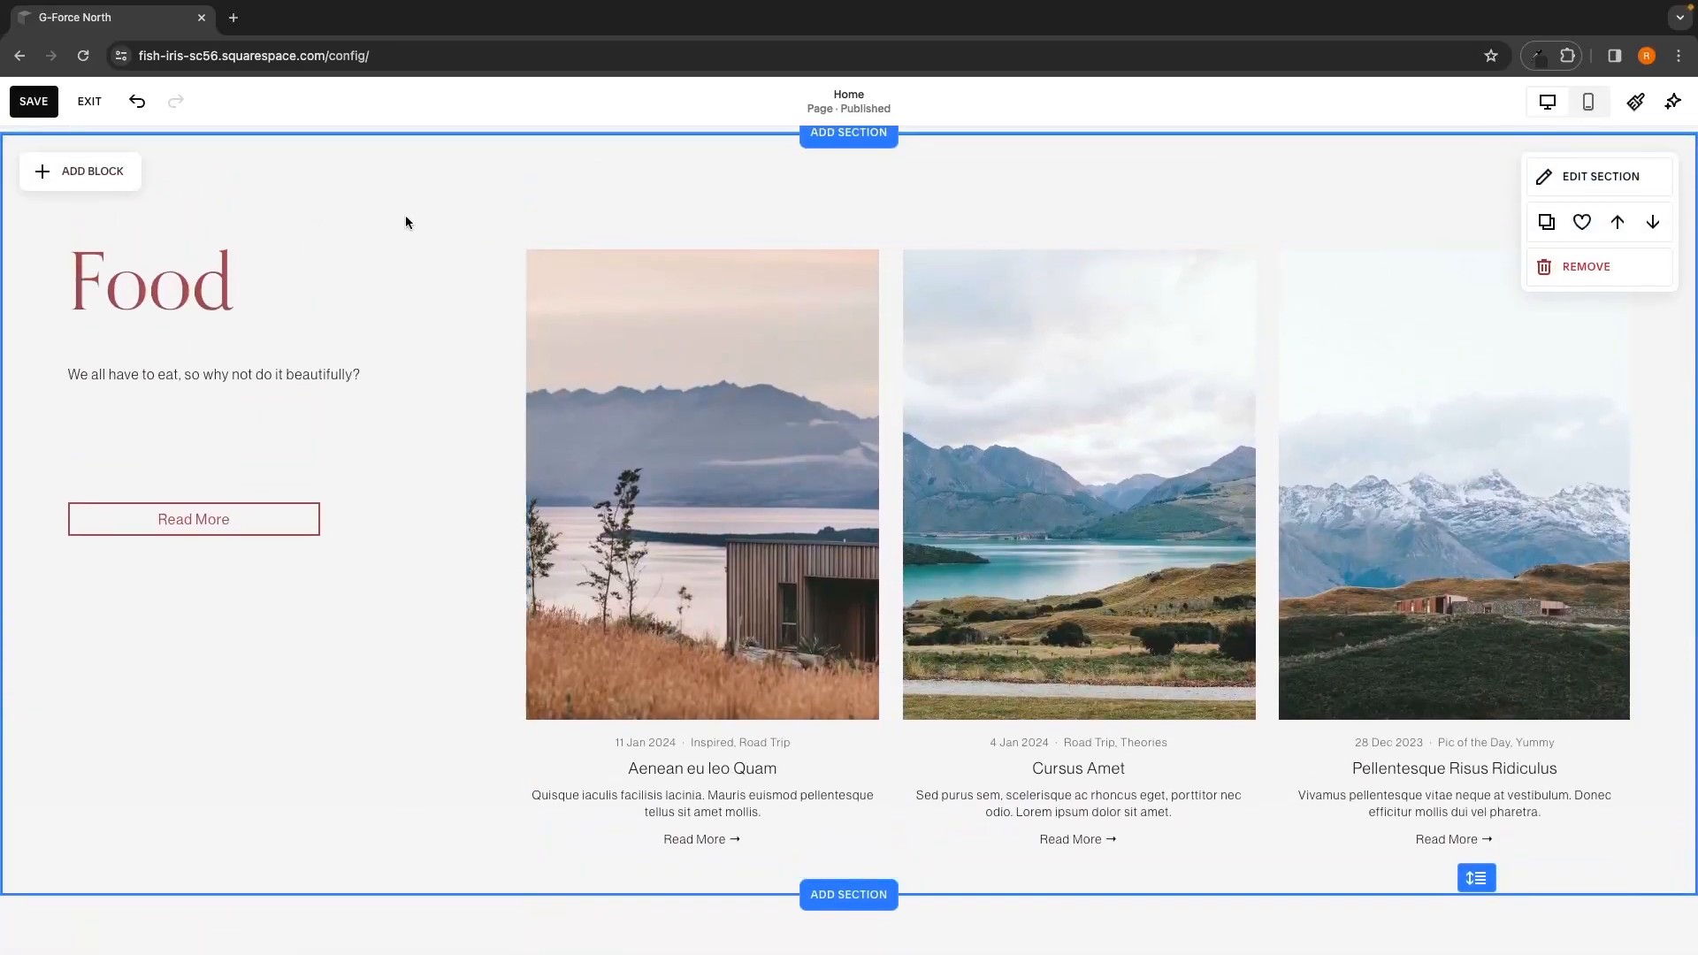
# Step: Remove the duplicate Food section from the home page
pyautogui.scroll(3, 405, 214)
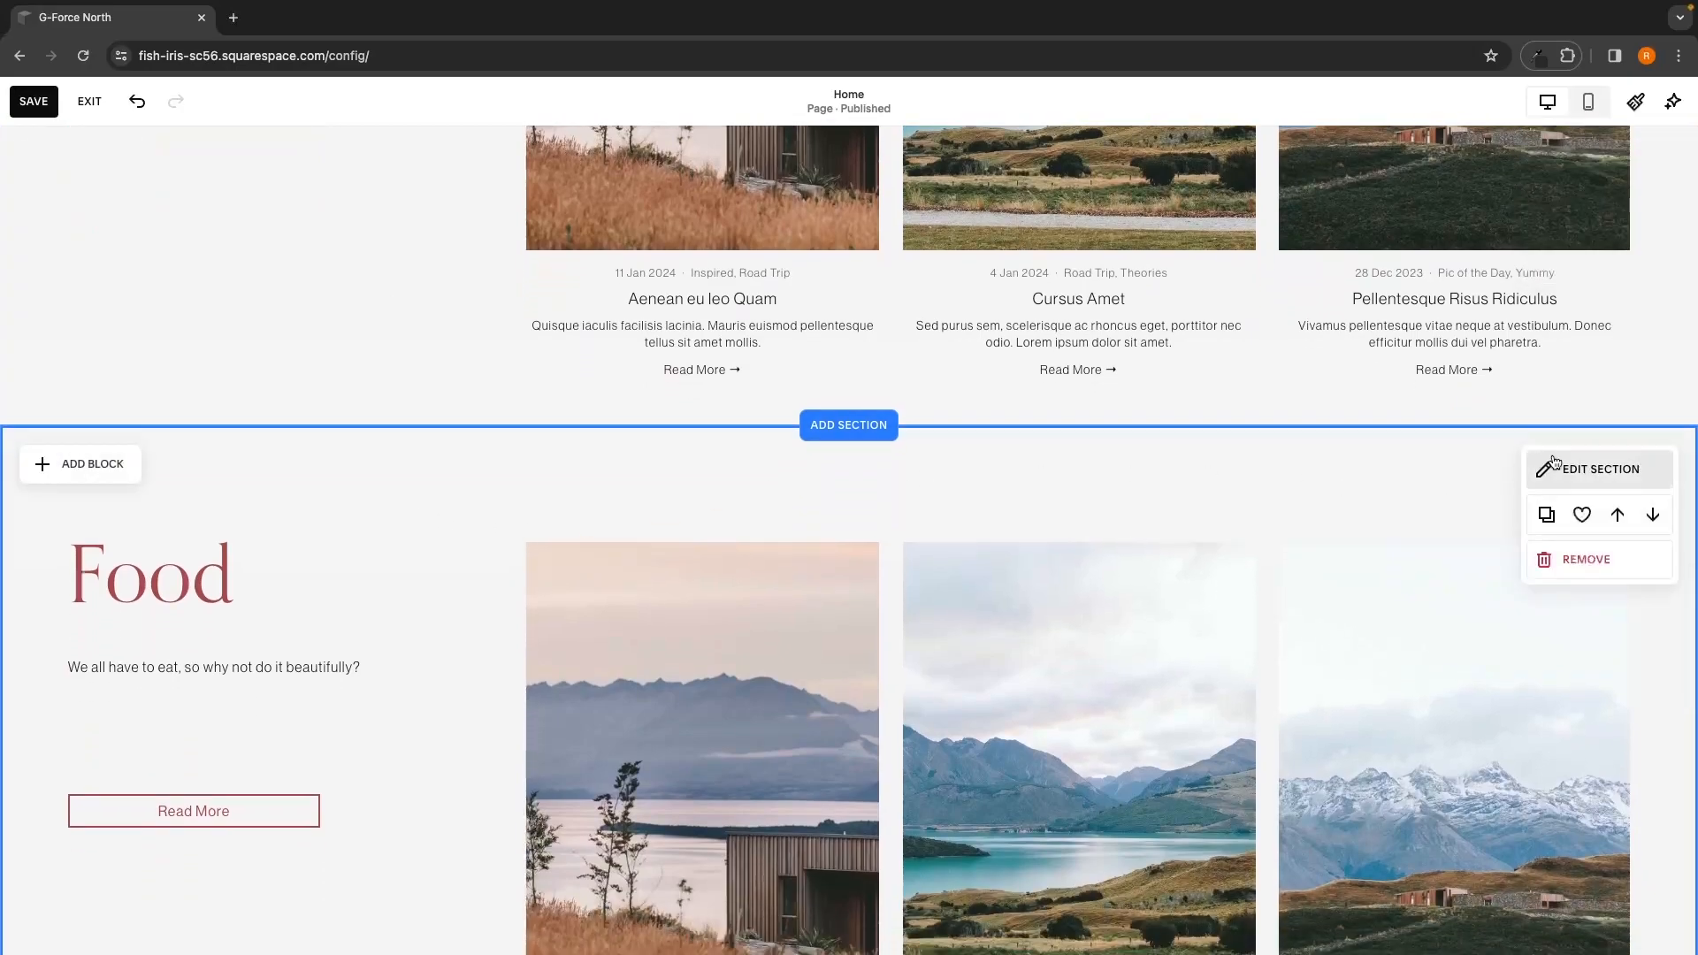
pyautogui.click(1583, 558)
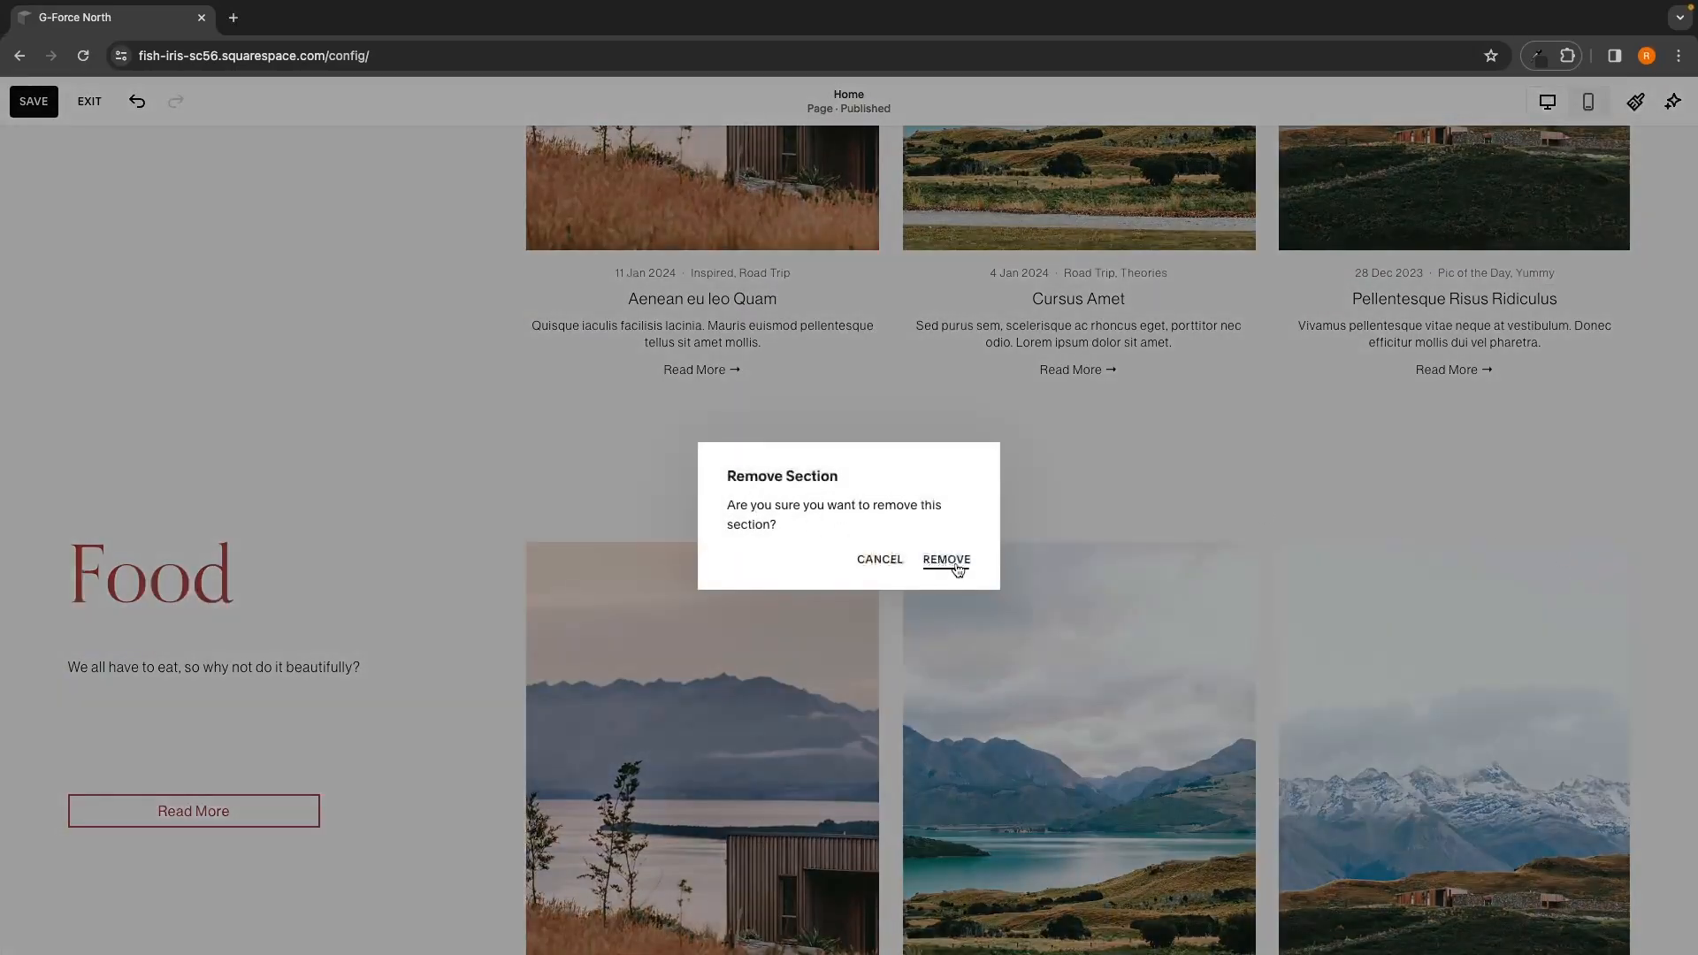
pyautogui.click(946, 559)
pyautogui.scroll(5, 878, 265)
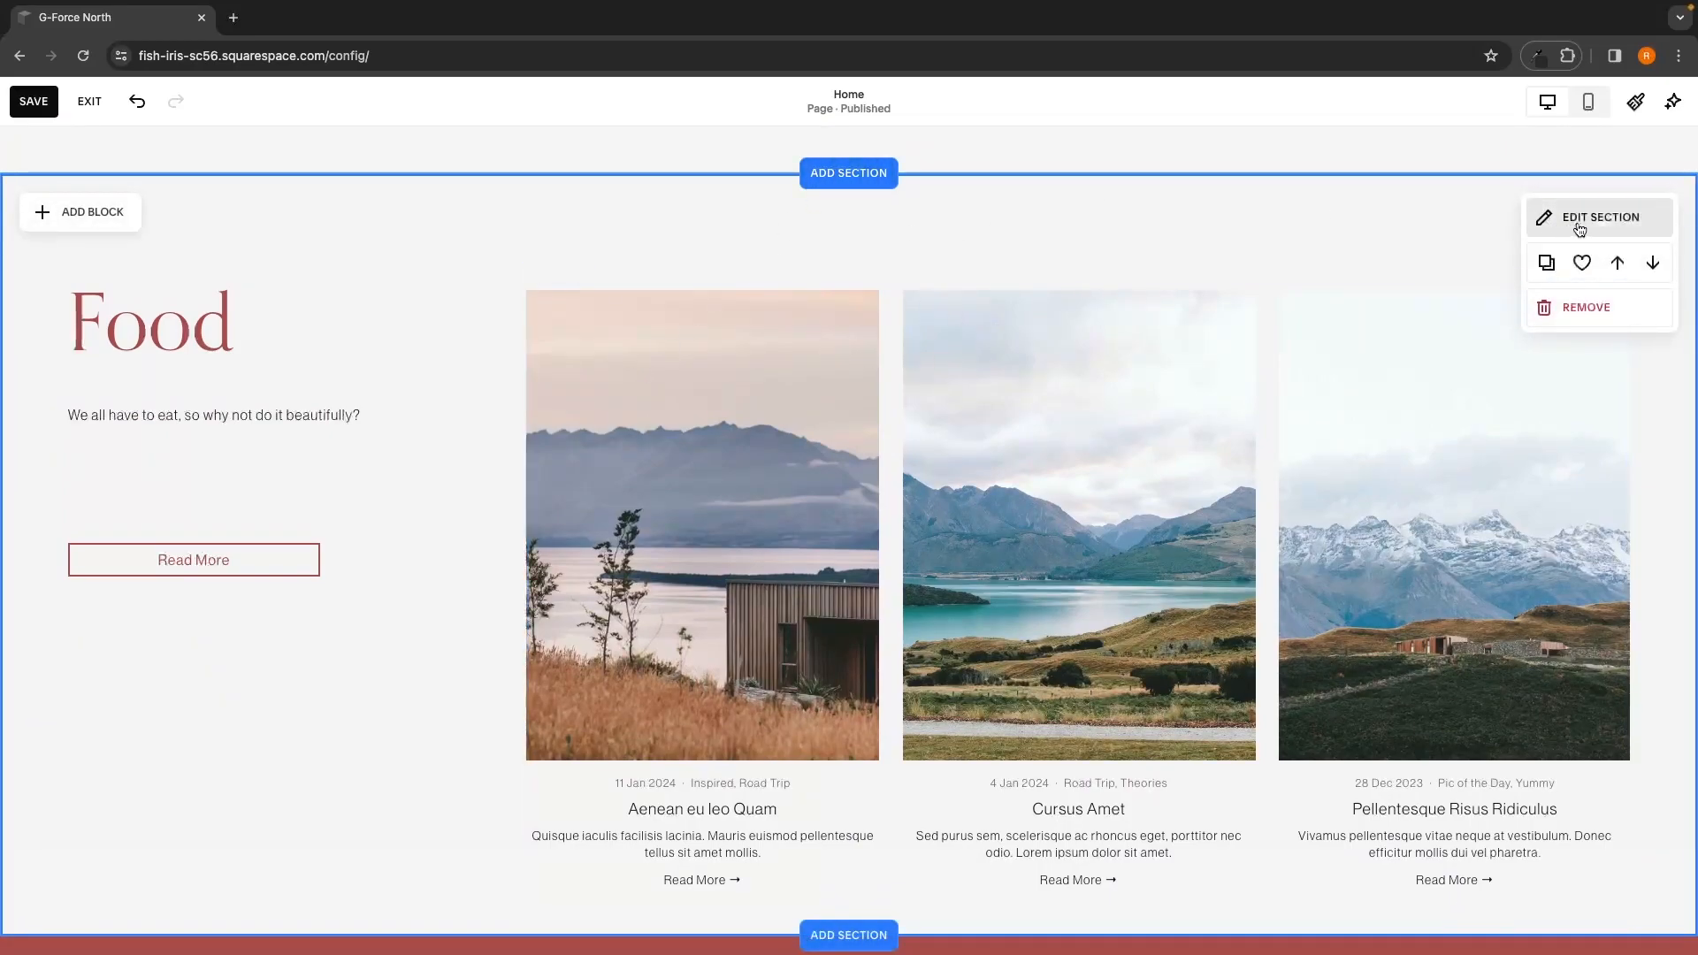
# Step: Open the format settings of the Food section
pyautogui.click(1607, 223)
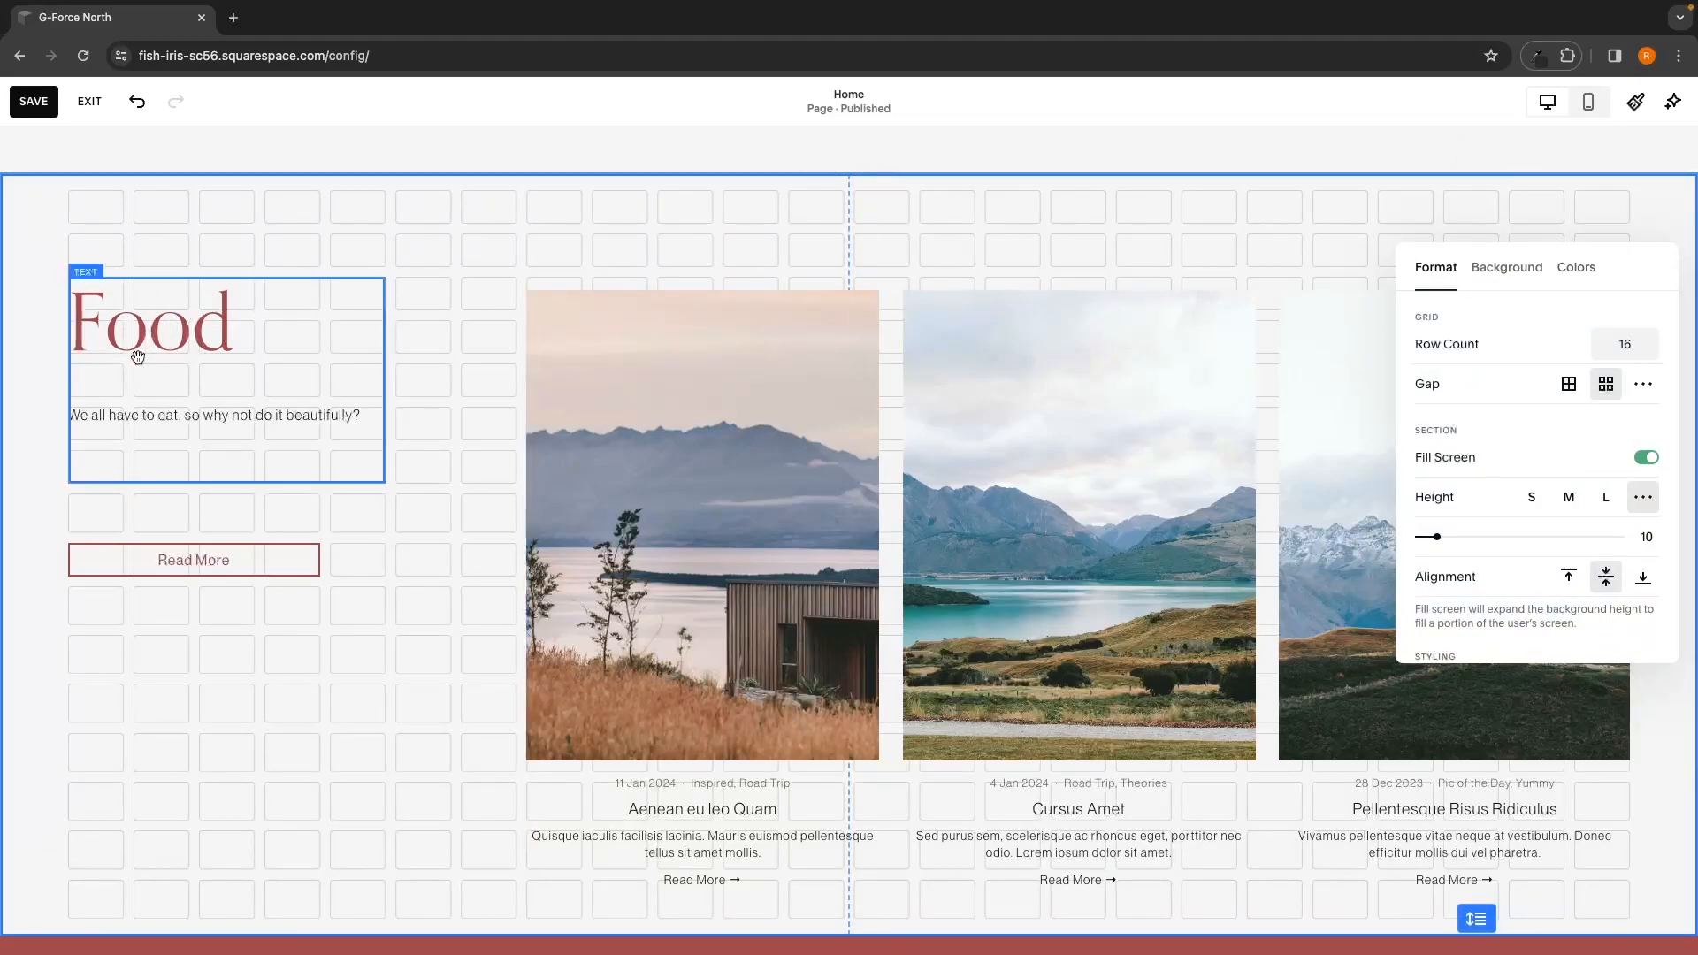
pyautogui.scroll(-1, 557, 292)
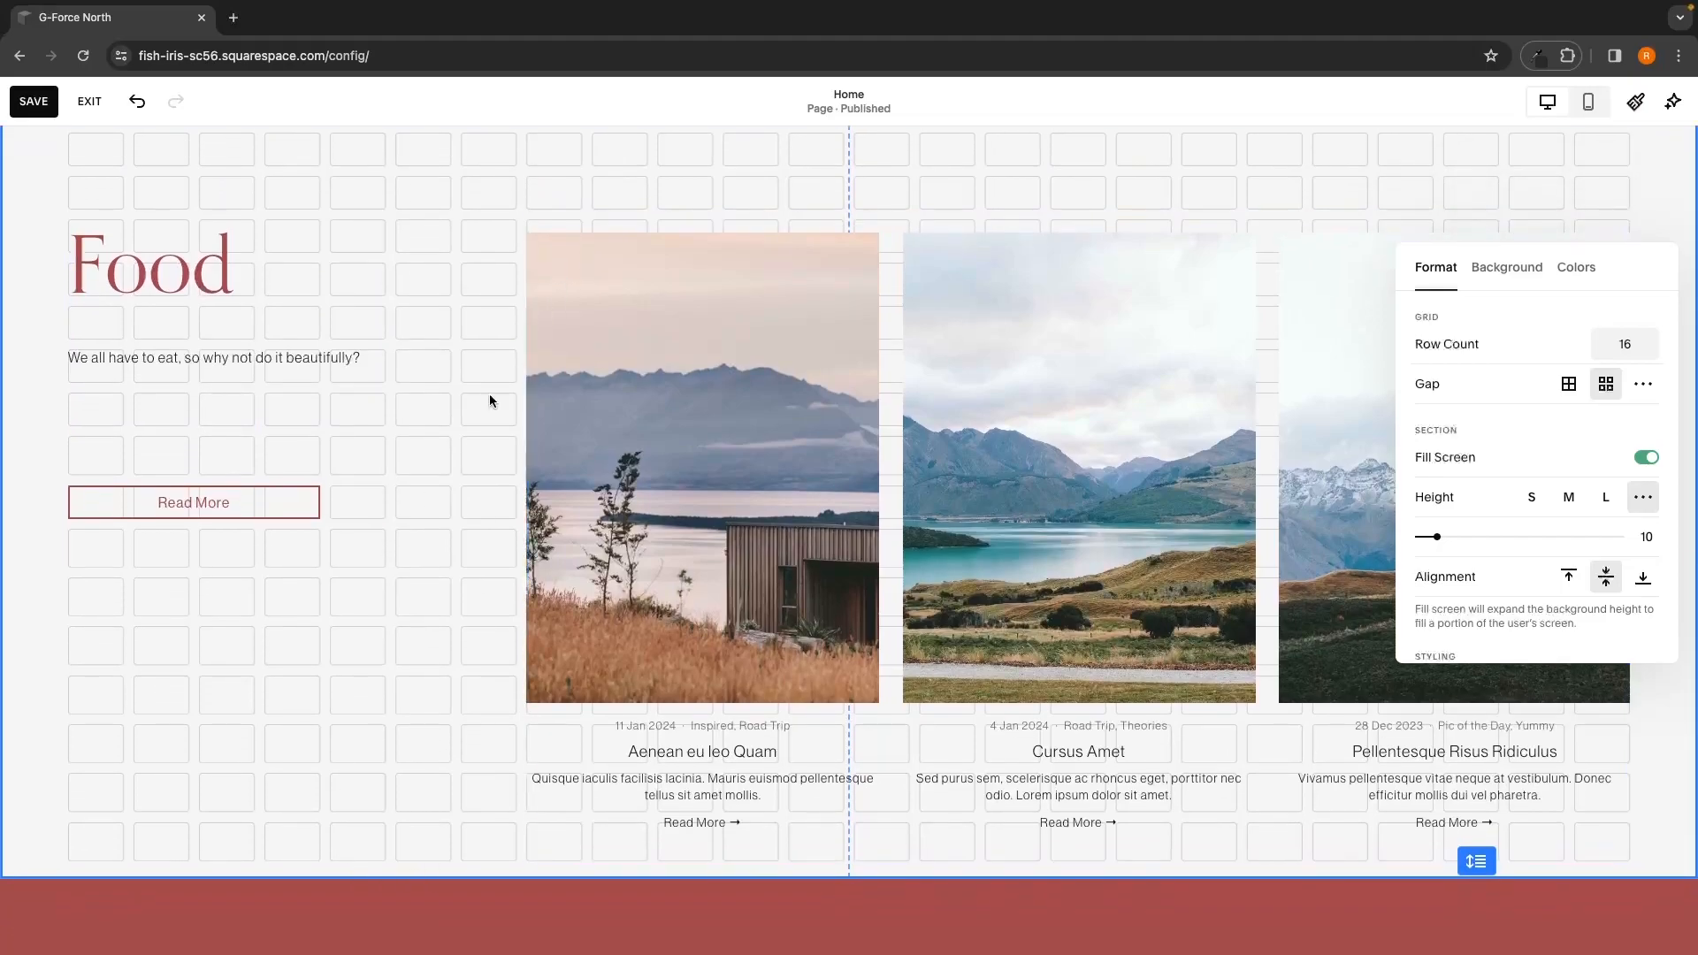
pyautogui.scroll(2, 453, 189)
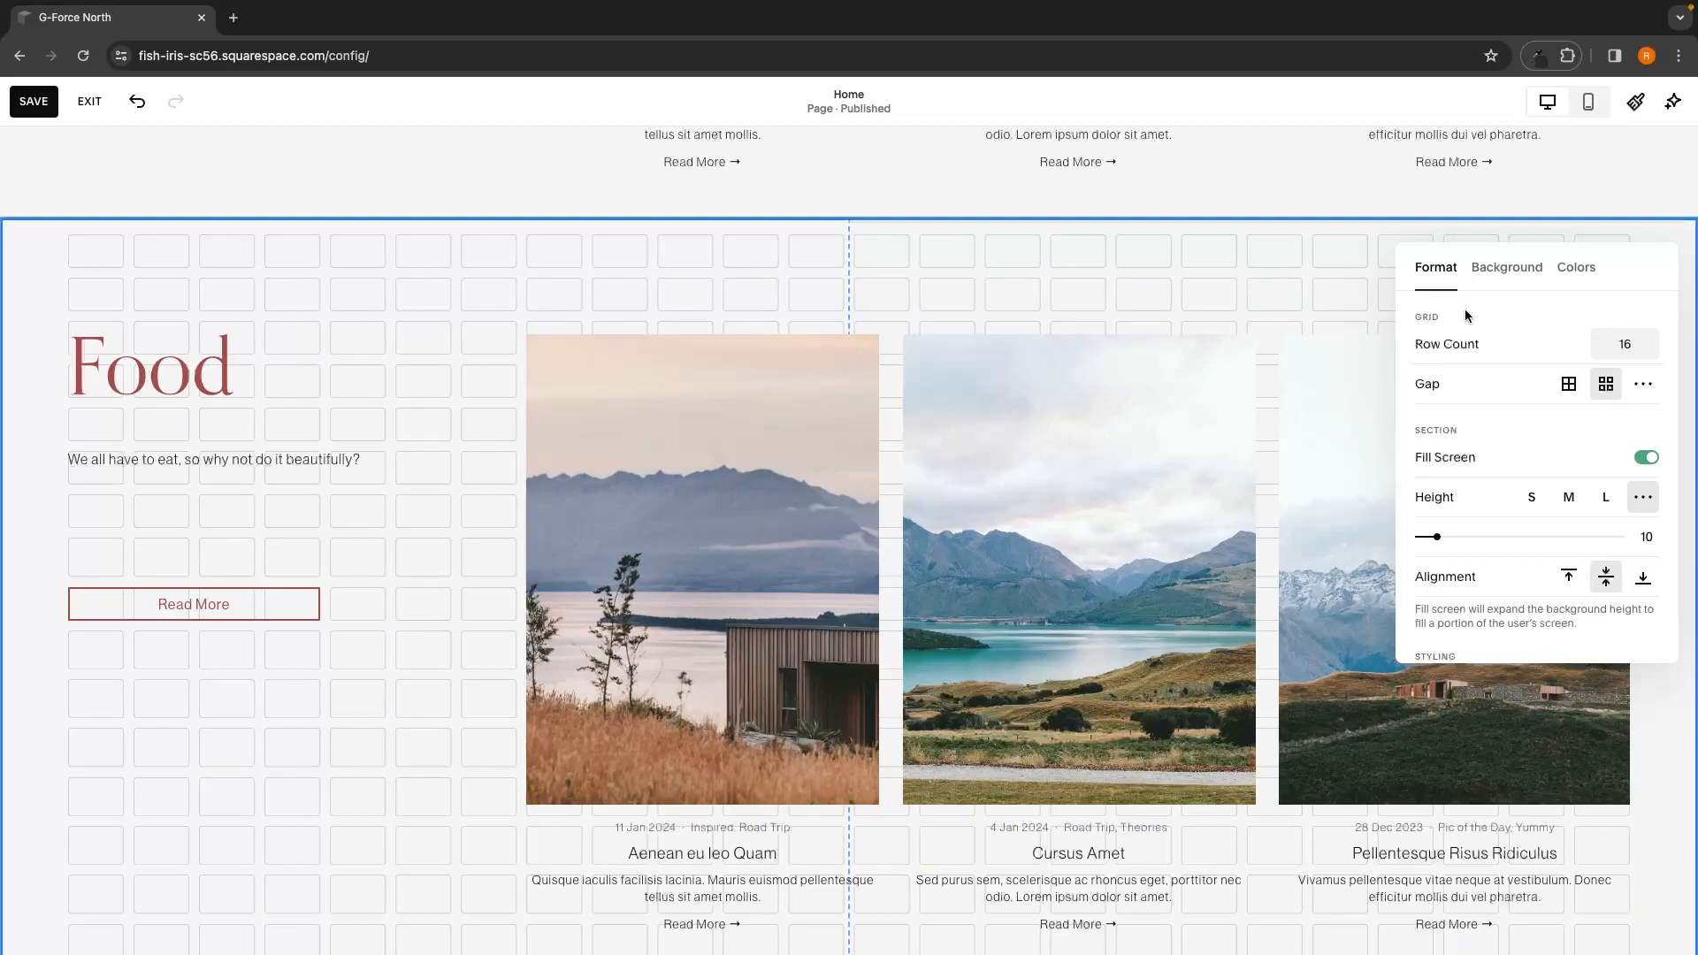
pyautogui.scroll(-2, 1366, 324)
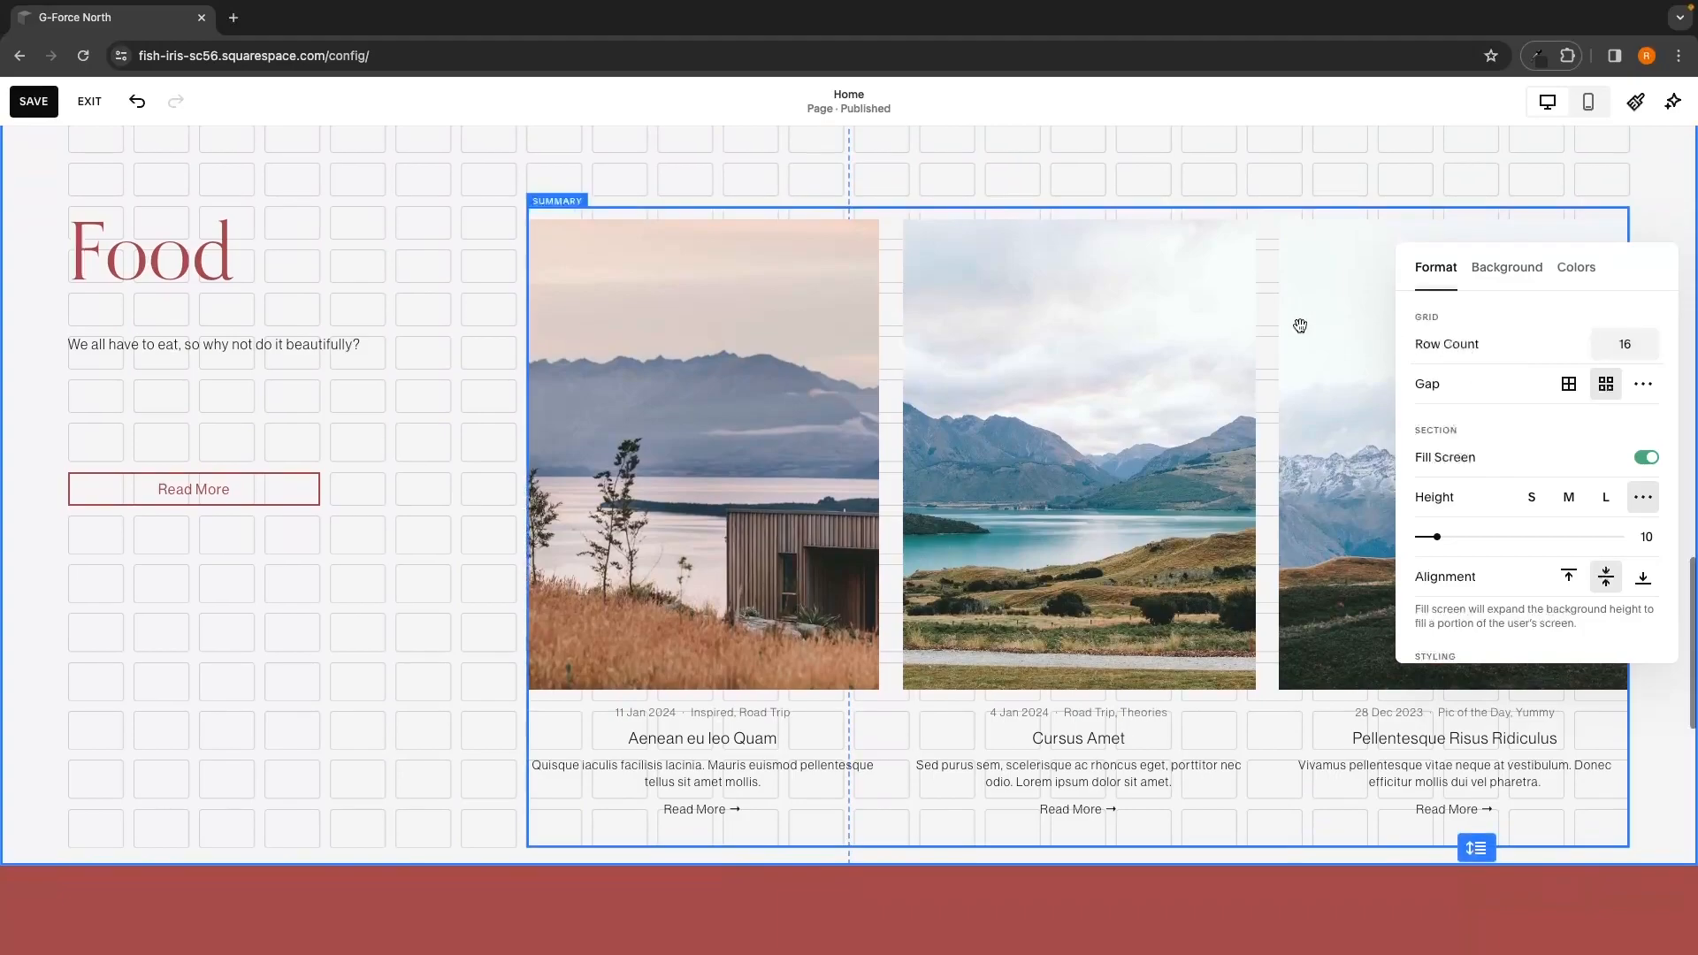
pyautogui.scroll(1, 1300, 326)
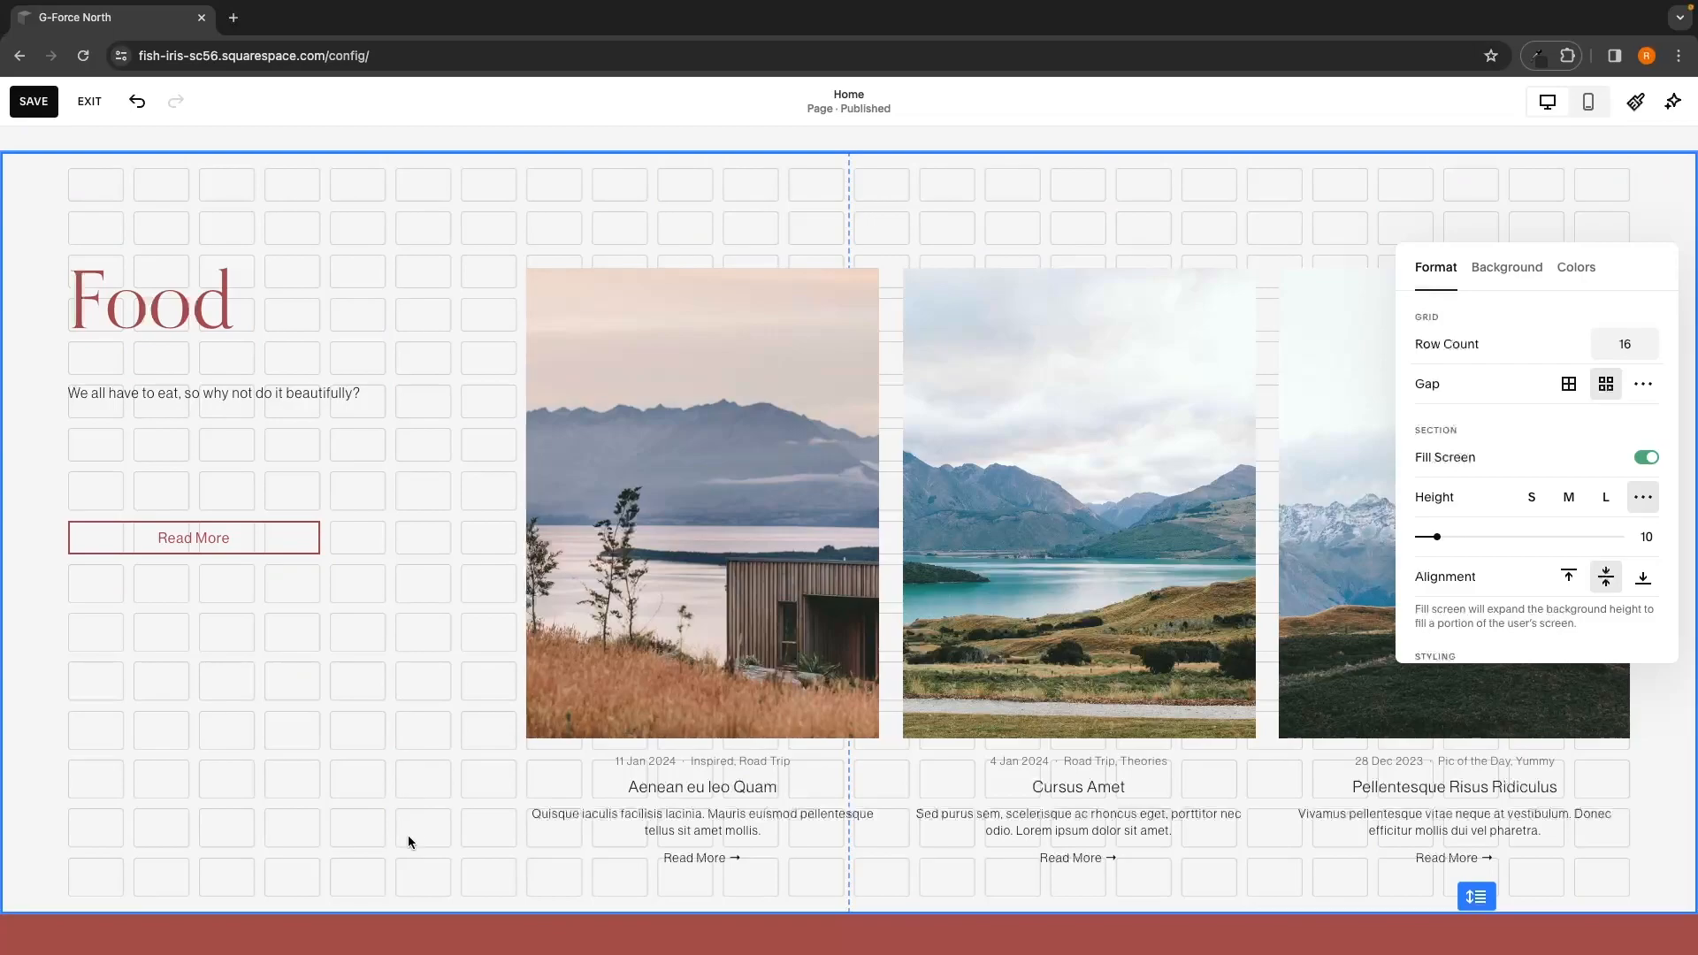
# Step: Increase the Food section's grid row count to 20 and check the added space beneath the posts
pyautogui.click(1651, 341)
pyautogui.click(1651, 342)
pyautogui.click(1652, 342)
pyautogui.click(1652, 341)
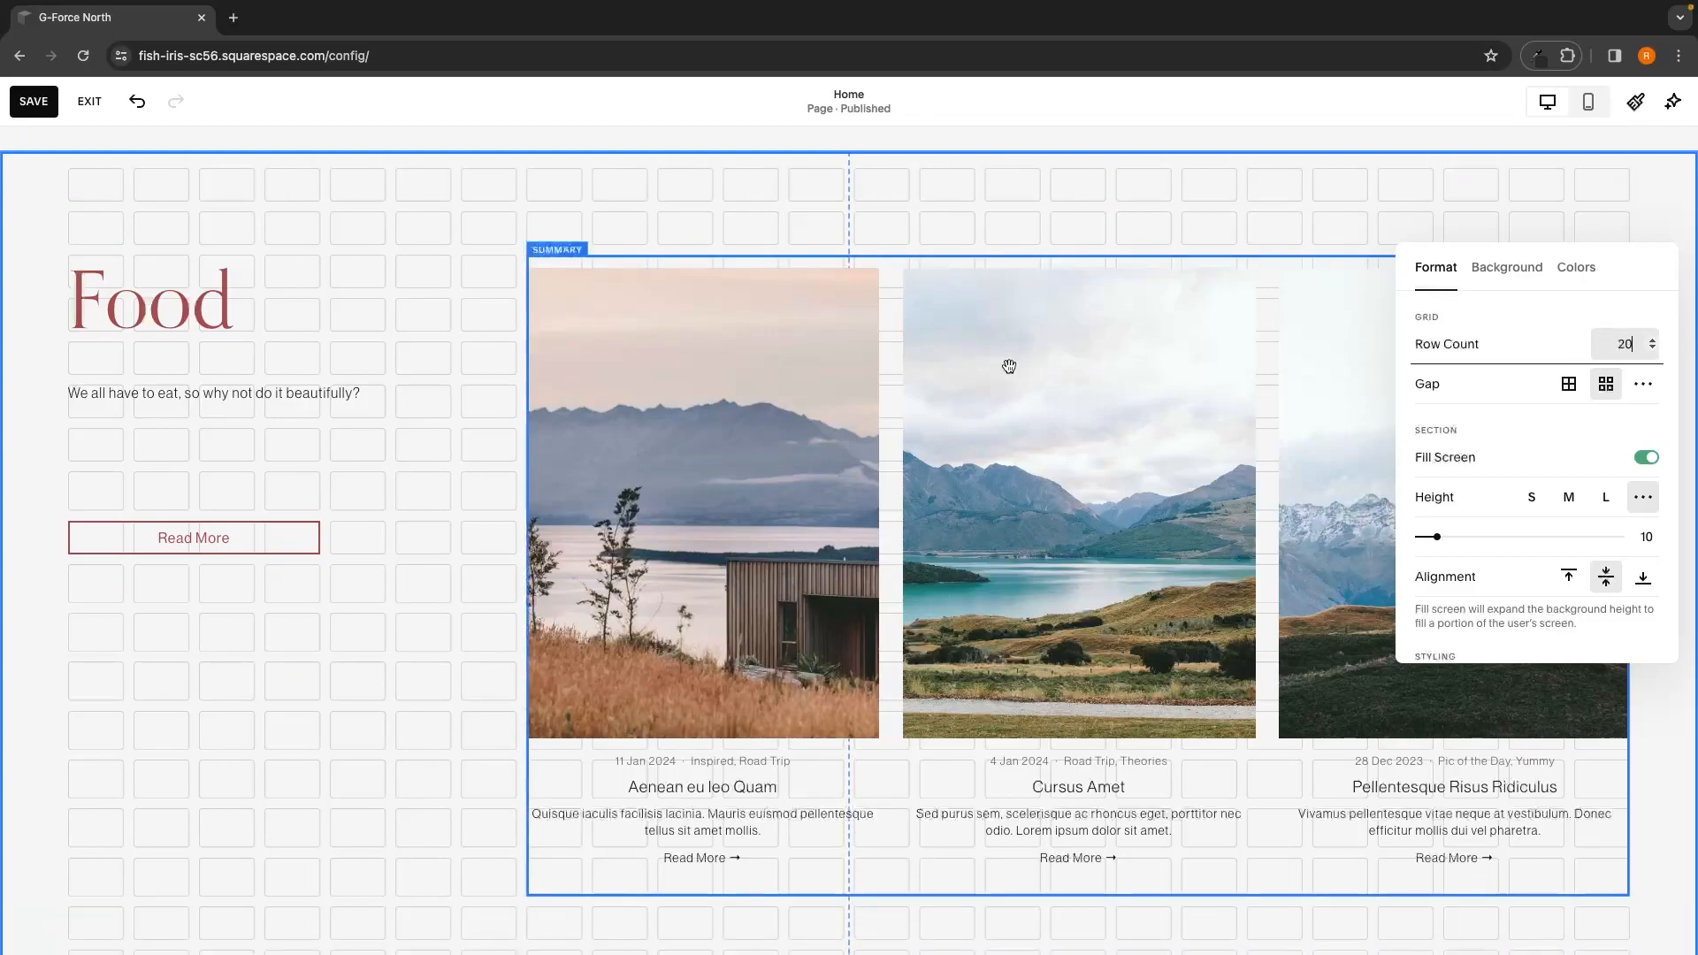
pyautogui.scroll(-2, 1009, 366)
pyautogui.scroll(-2, 1009, 365)
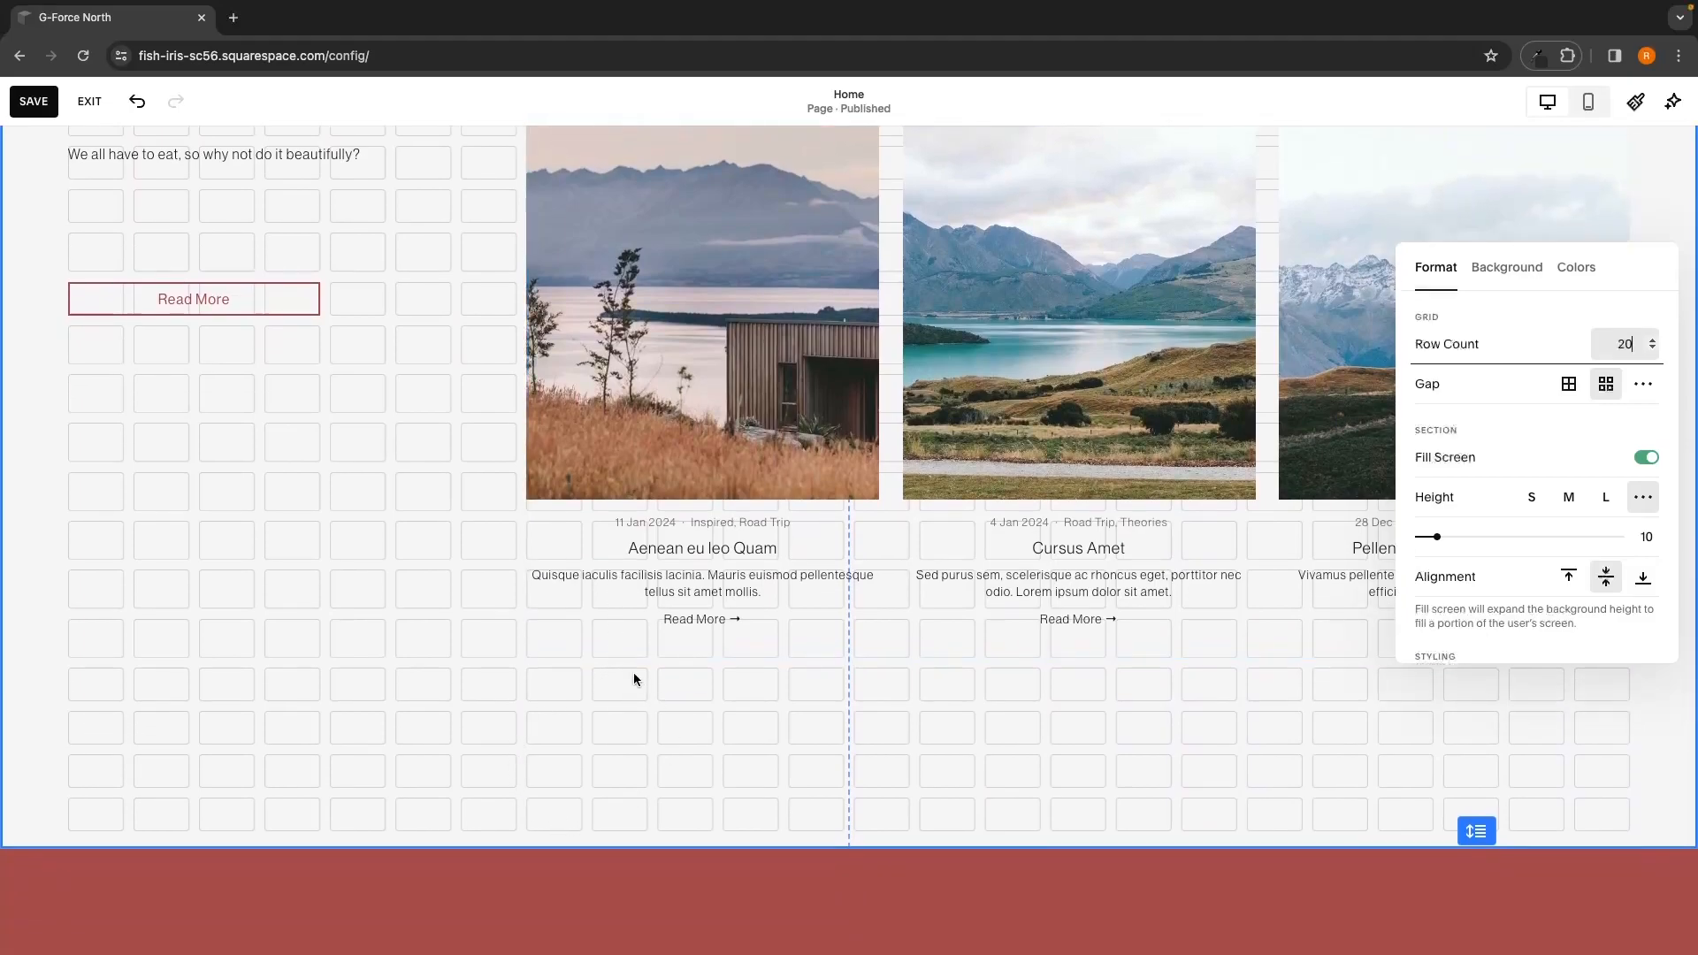
pyautogui.scroll(-2, 1377, 314)
# Step: Raise the Food section's grid row count to 25
pyautogui.click(1651, 340)
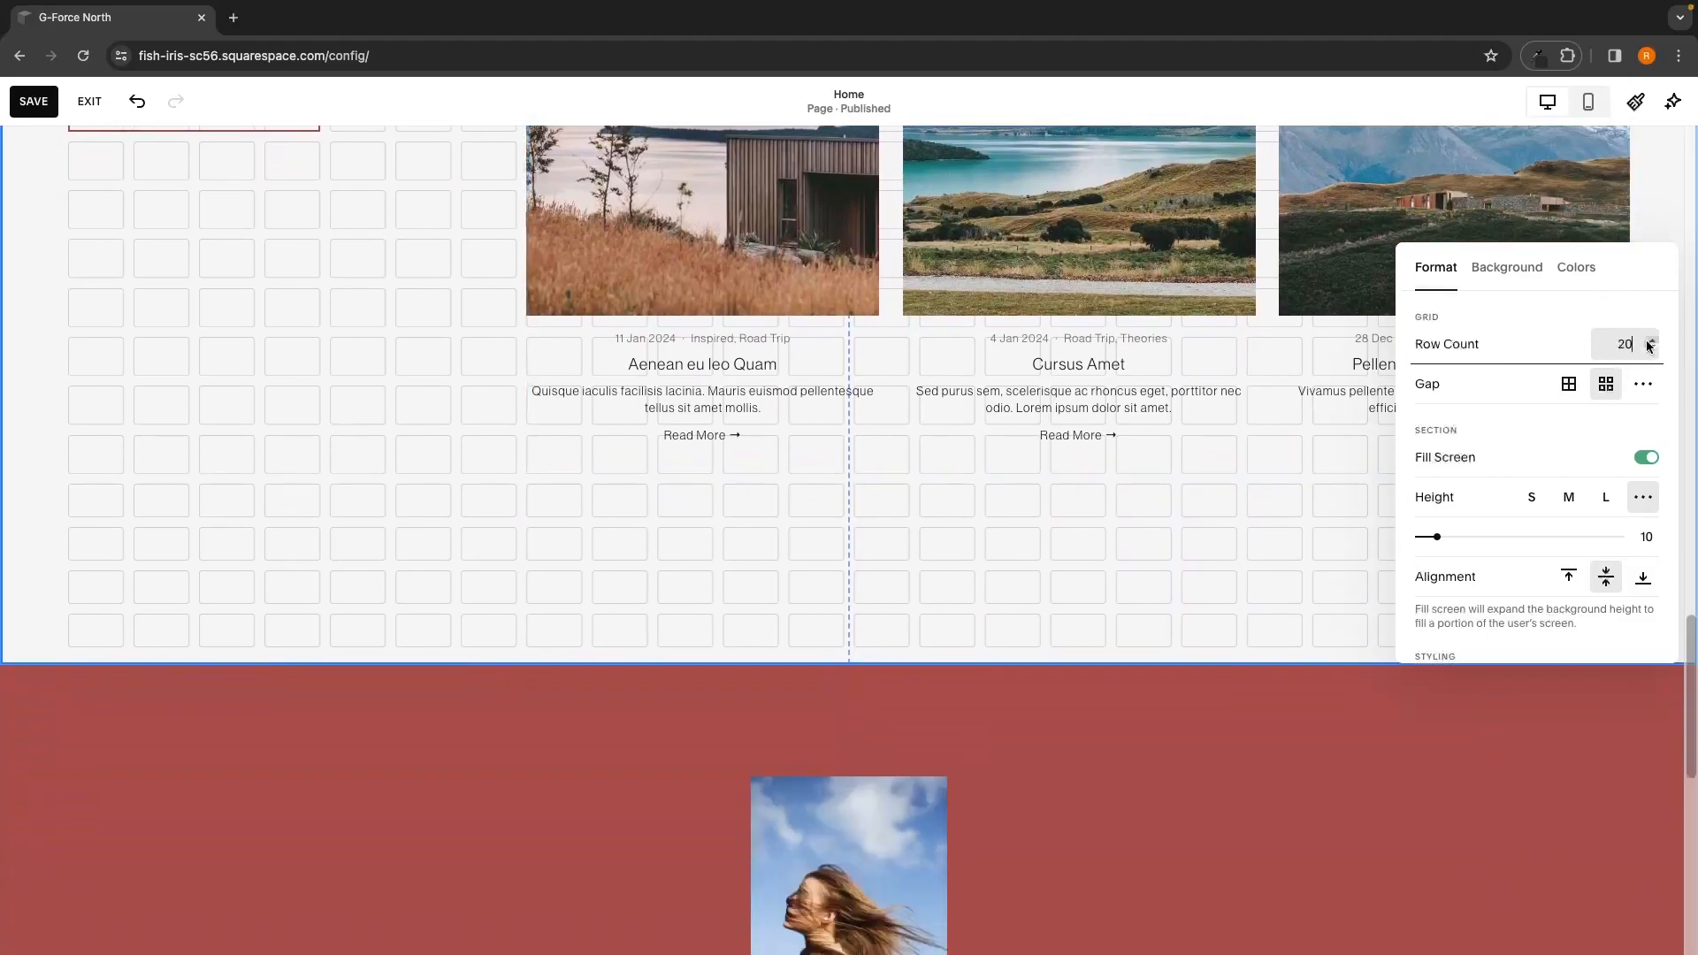
pyautogui.click(1650, 341)
pyautogui.click(1650, 341)
pyautogui.click(1650, 341)
pyautogui.scroll(5, 1316, 343)
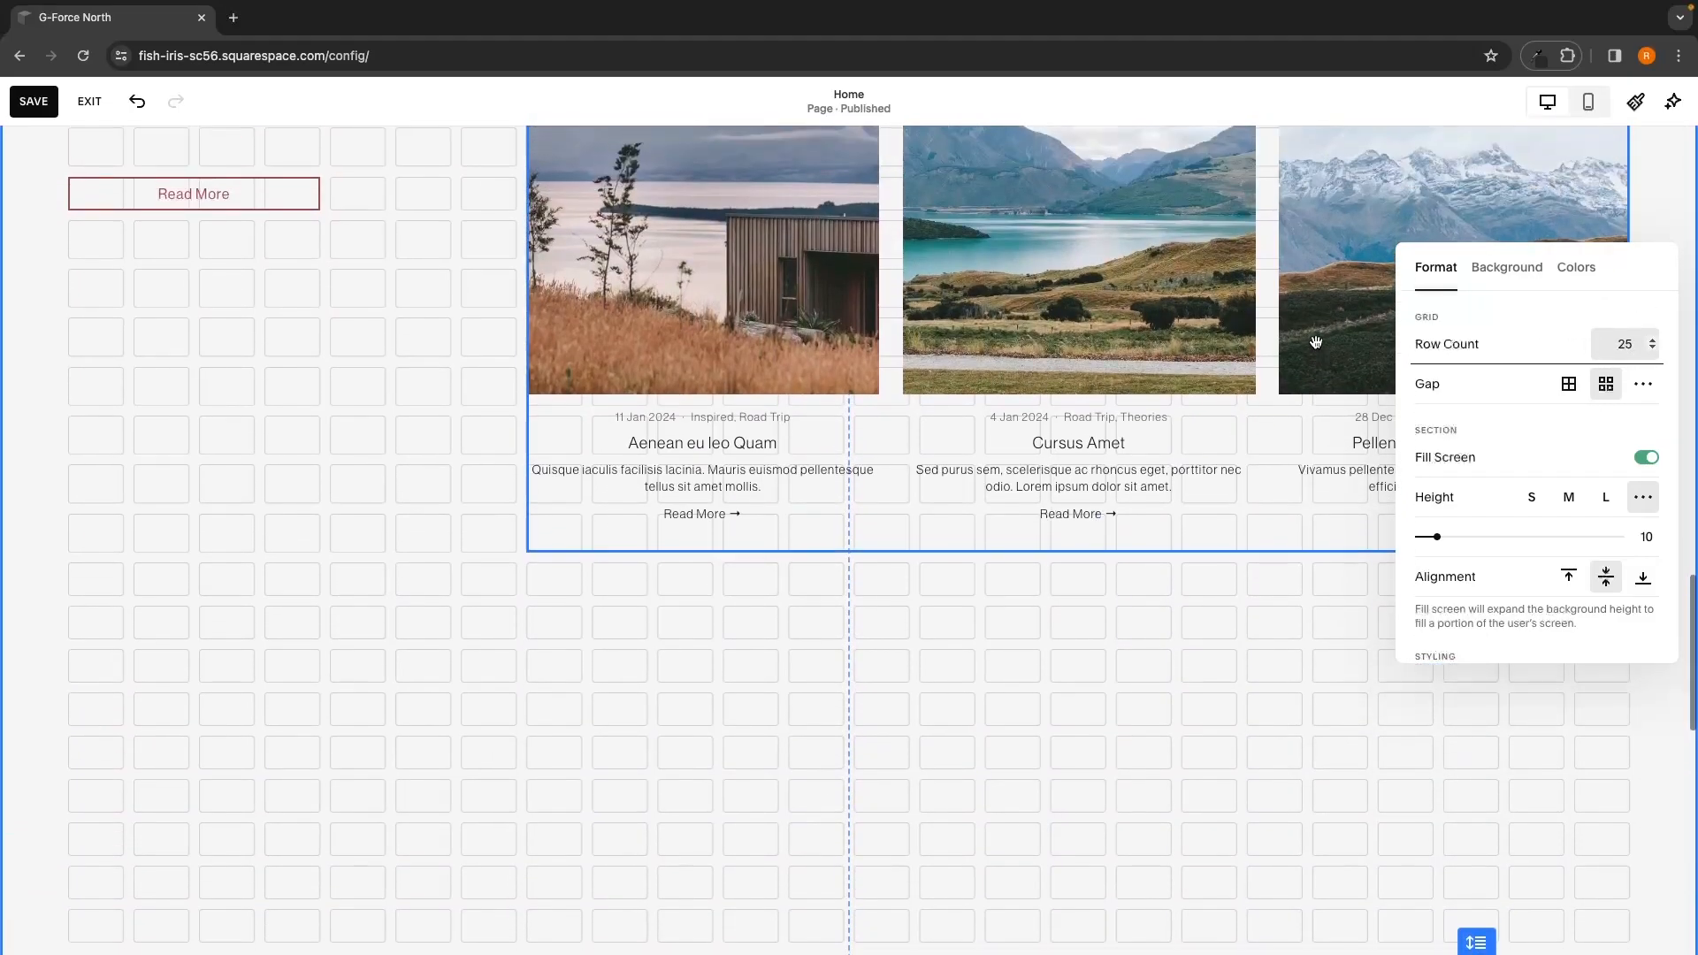
# Step: Lower the Food section's grid row count to 16 and raise it to 17
pyautogui.click(1651, 350)
pyautogui.click(1651, 350)
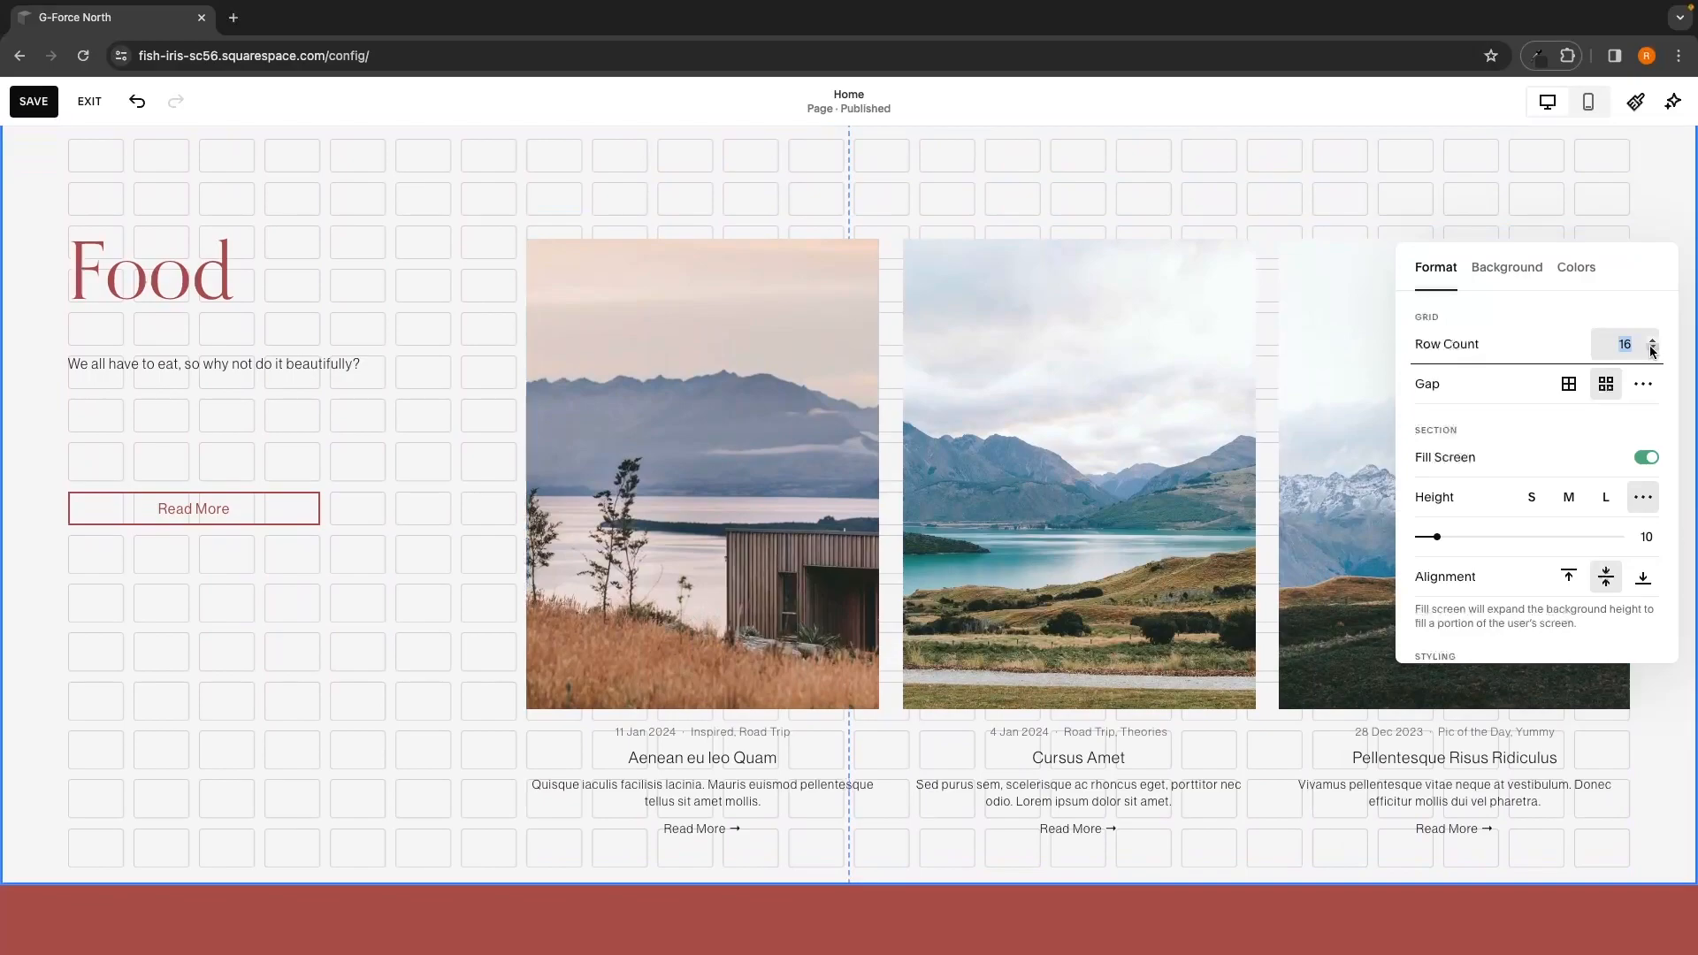
pyautogui.click(1651, 342)
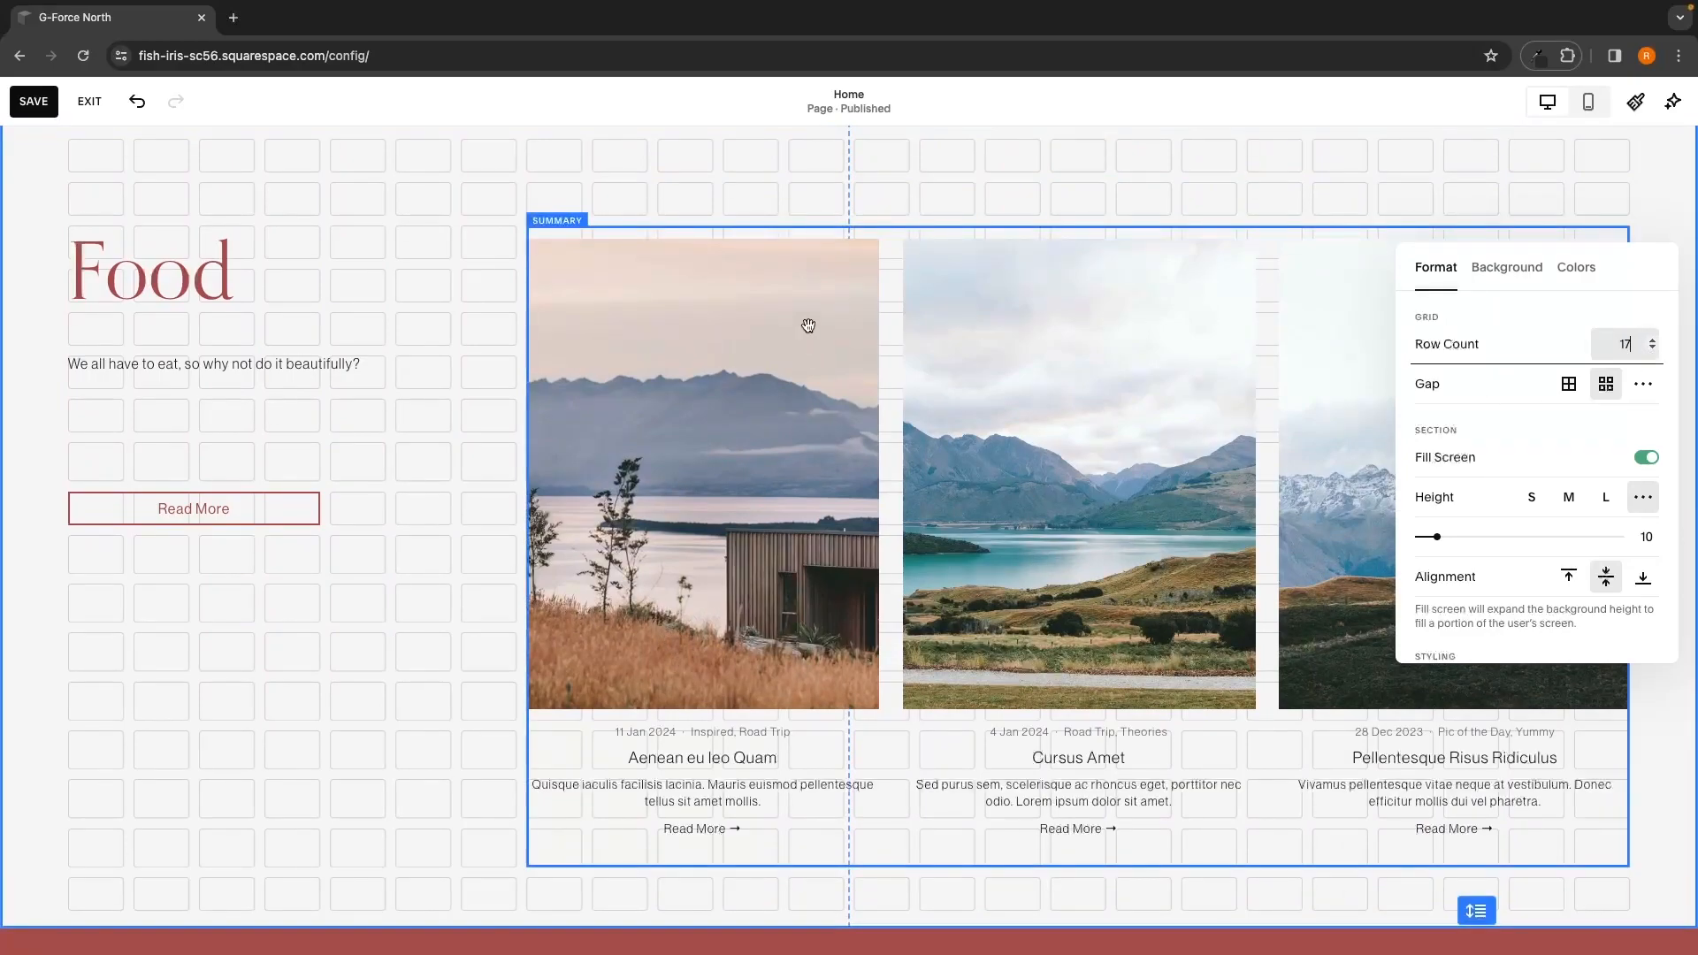
pyautogui.scroll(-1, 818, 339)
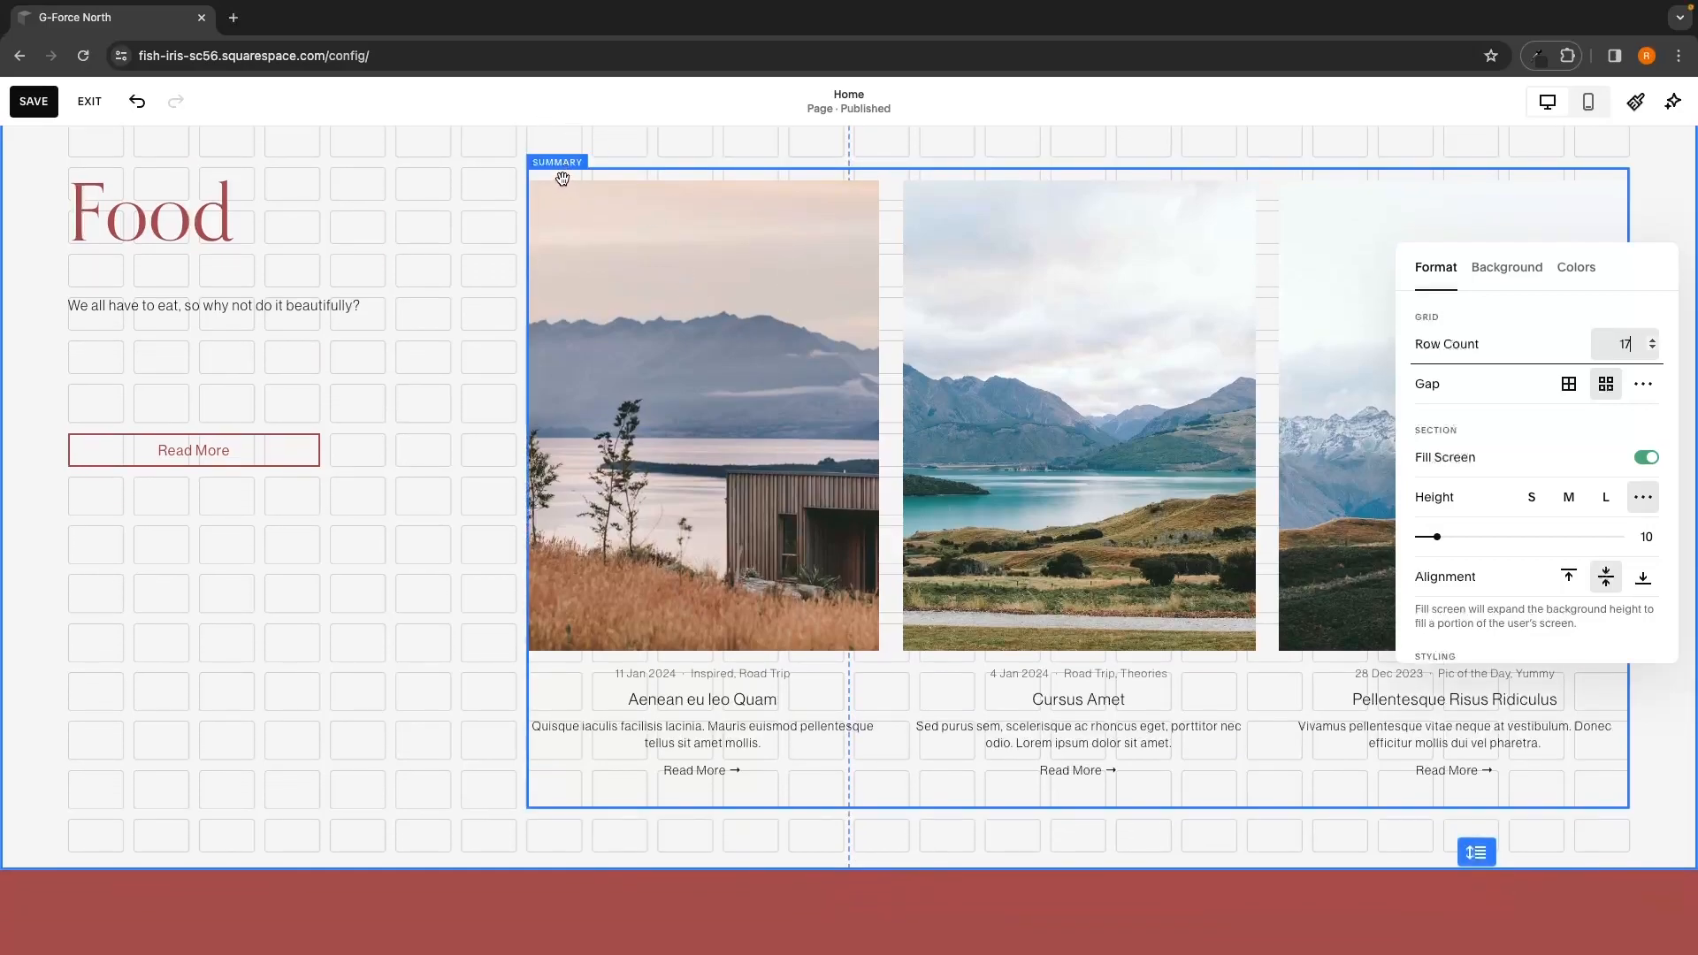
# Step: Set the Food section's grid row count to 21
pyautogui.click(1652, 349)
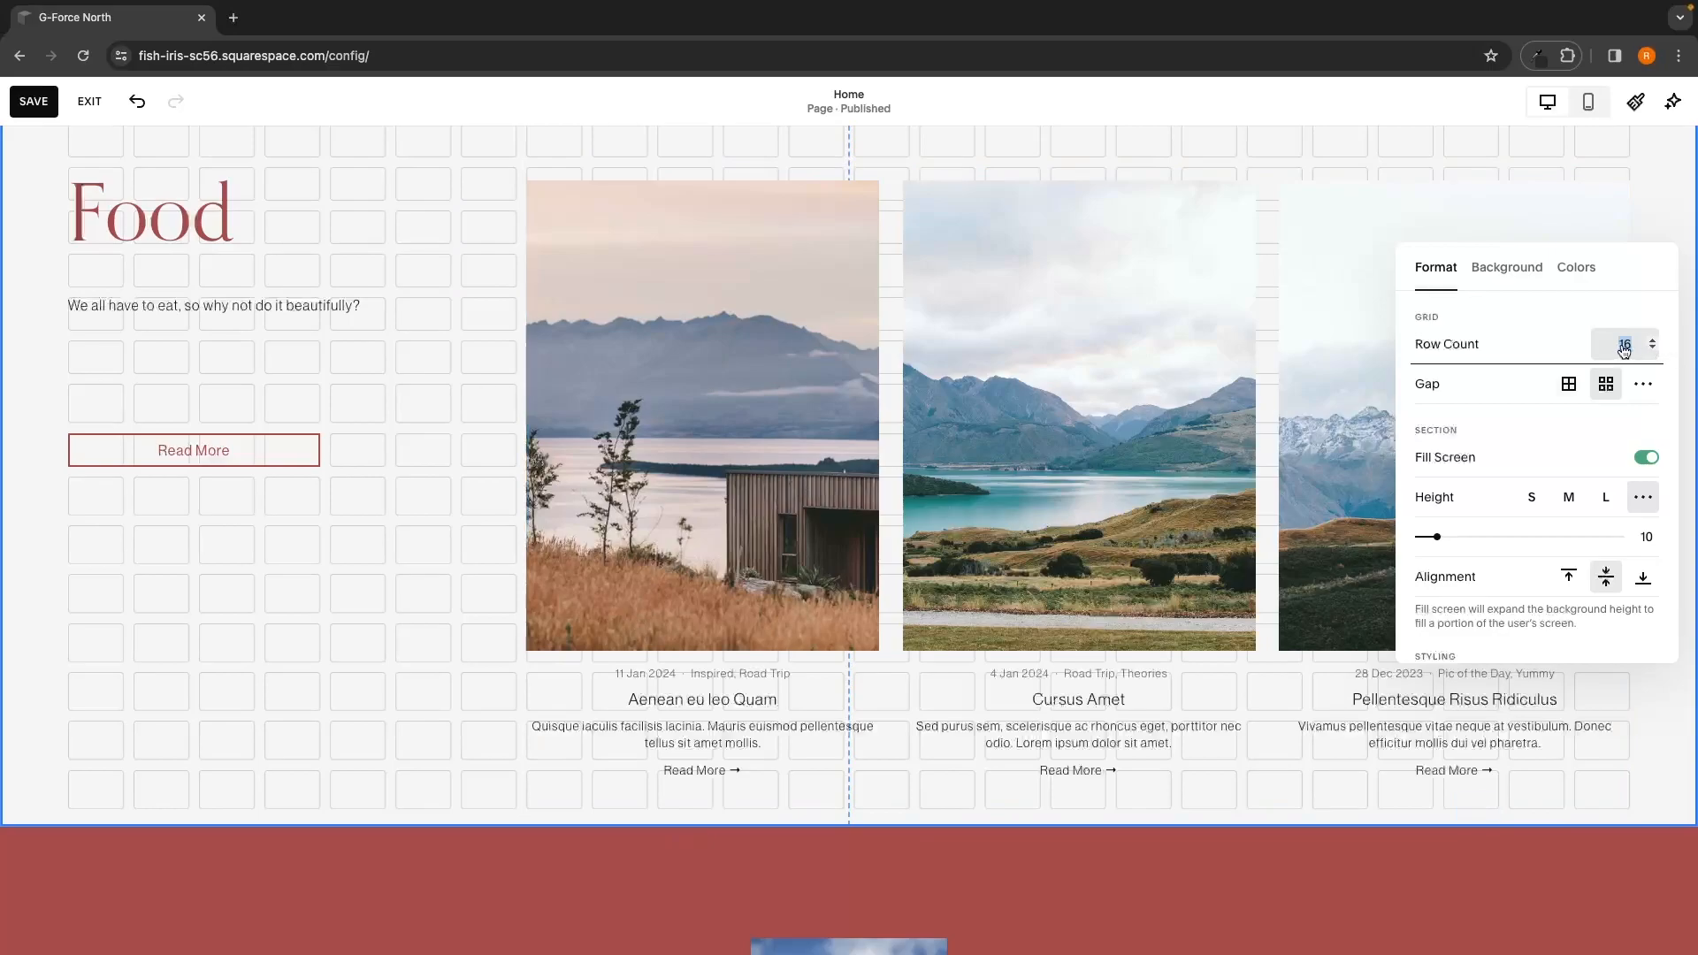
pyautogui.write('21')
pyautogui.press('Return')
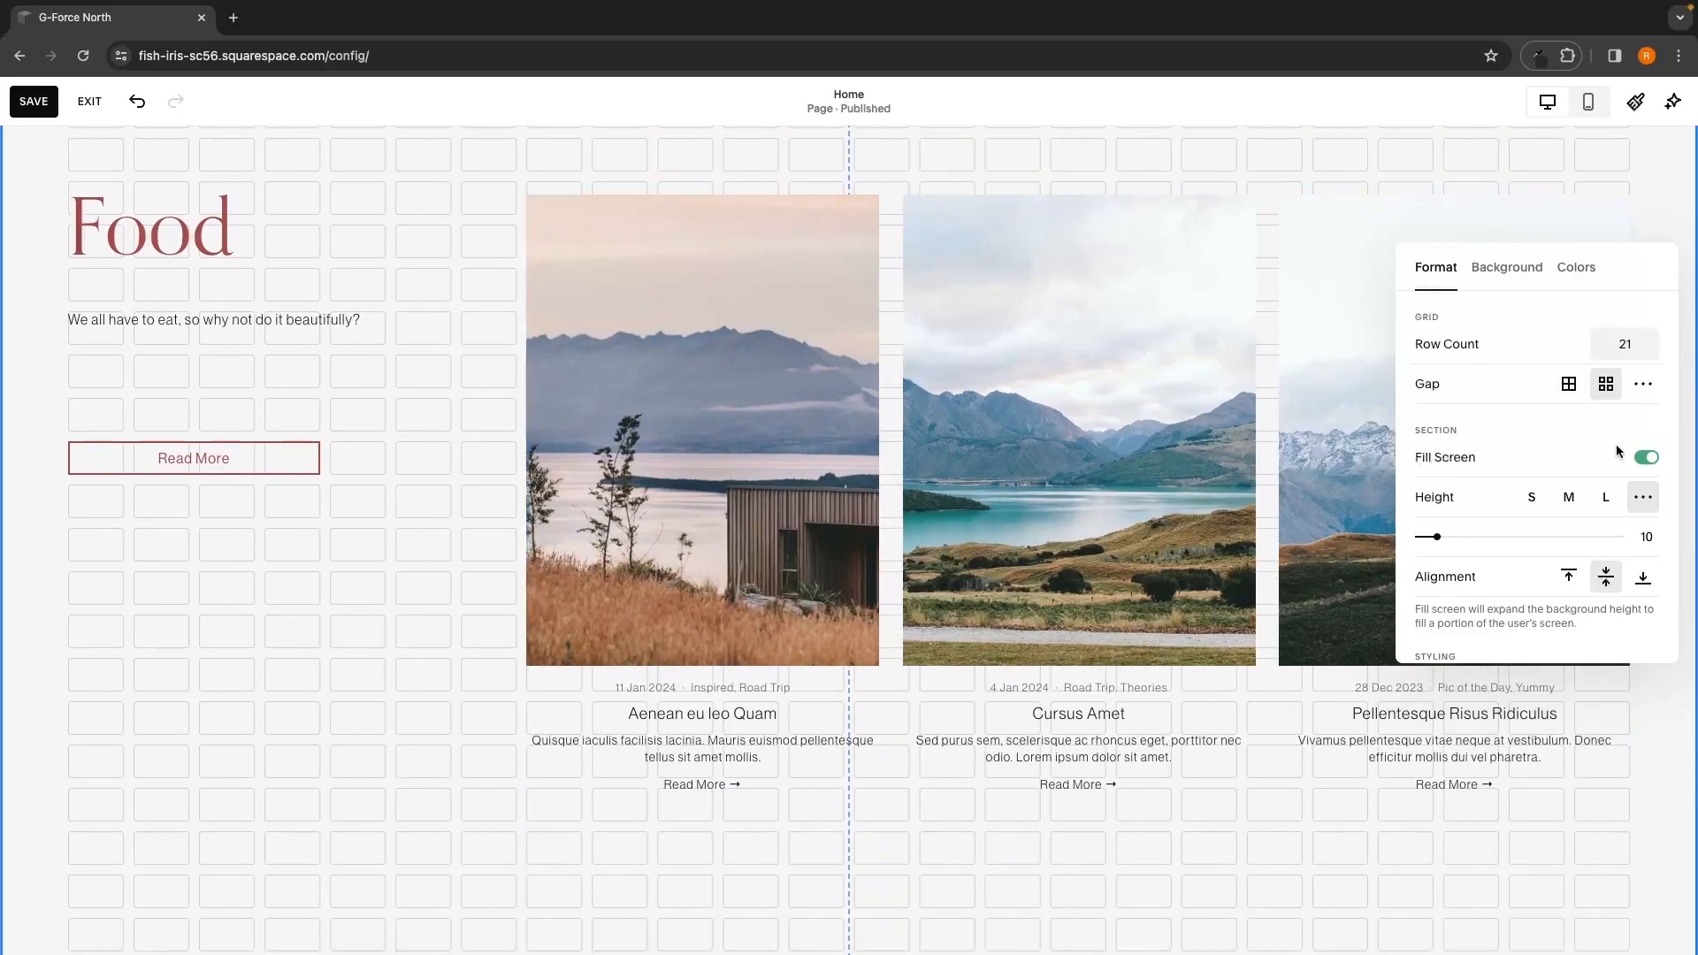
# Step: Switch the Food section's Fill Screen option off and back on
pyautogui.click(1647, 457)
pyautogui.click(1647, 457)
pyautogui.click(1647, 458)
pyautogui.click(1646, 458)
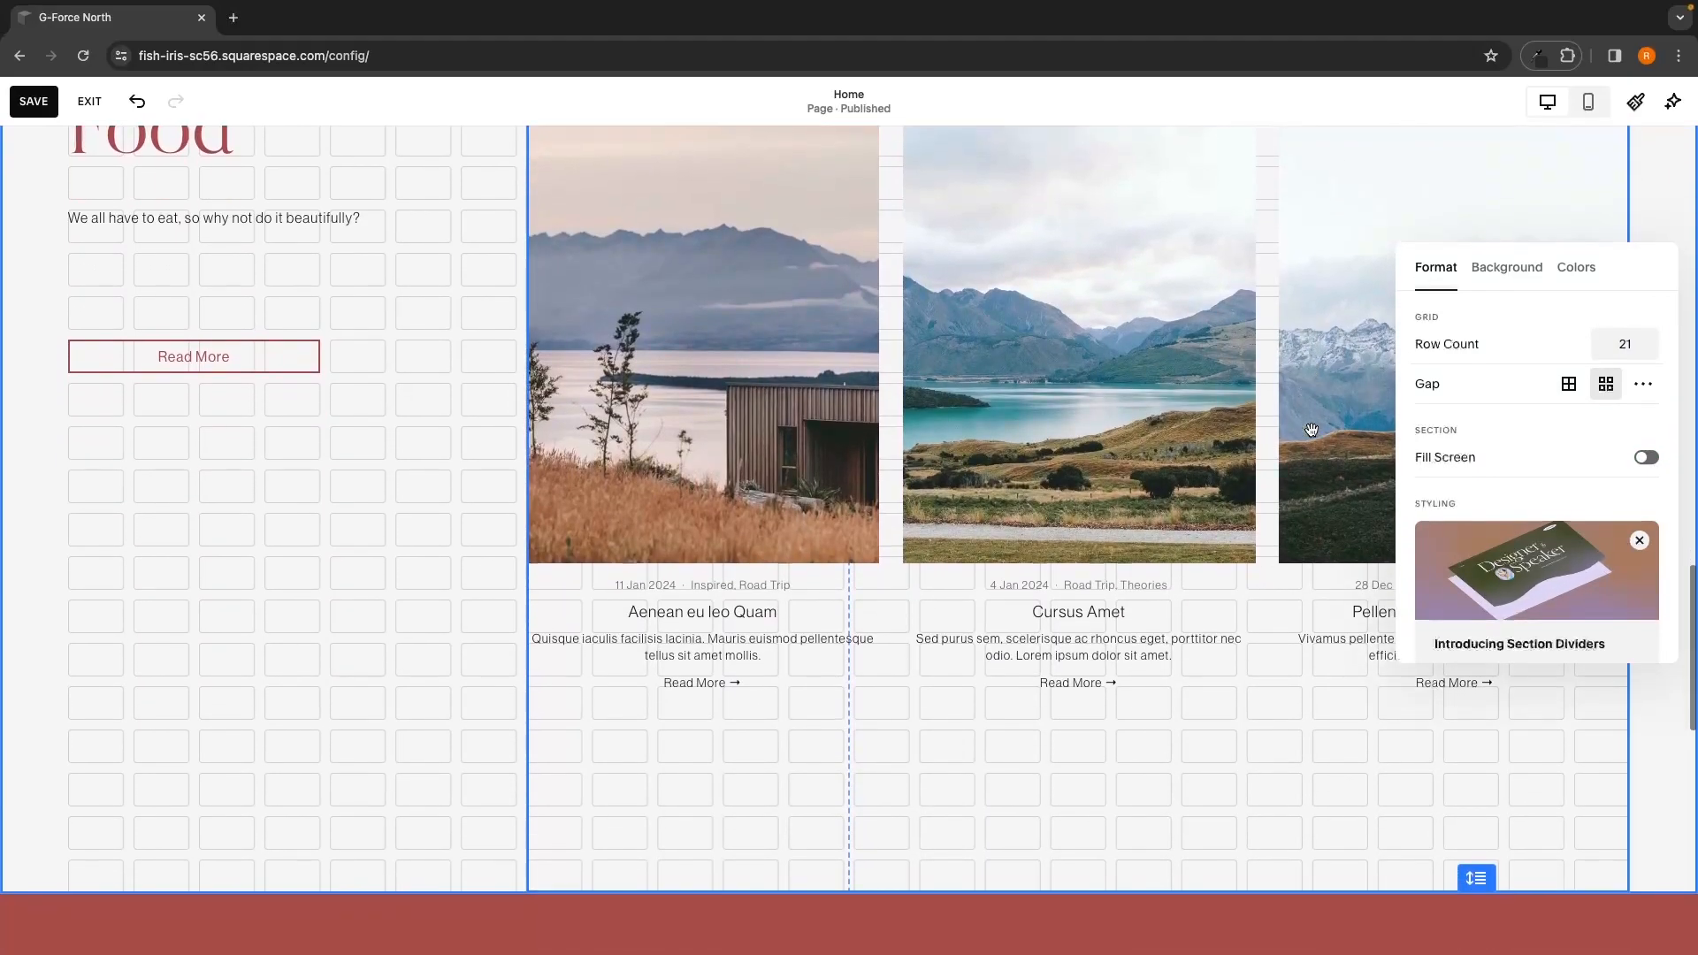
pyautogui.click(1646, 457)
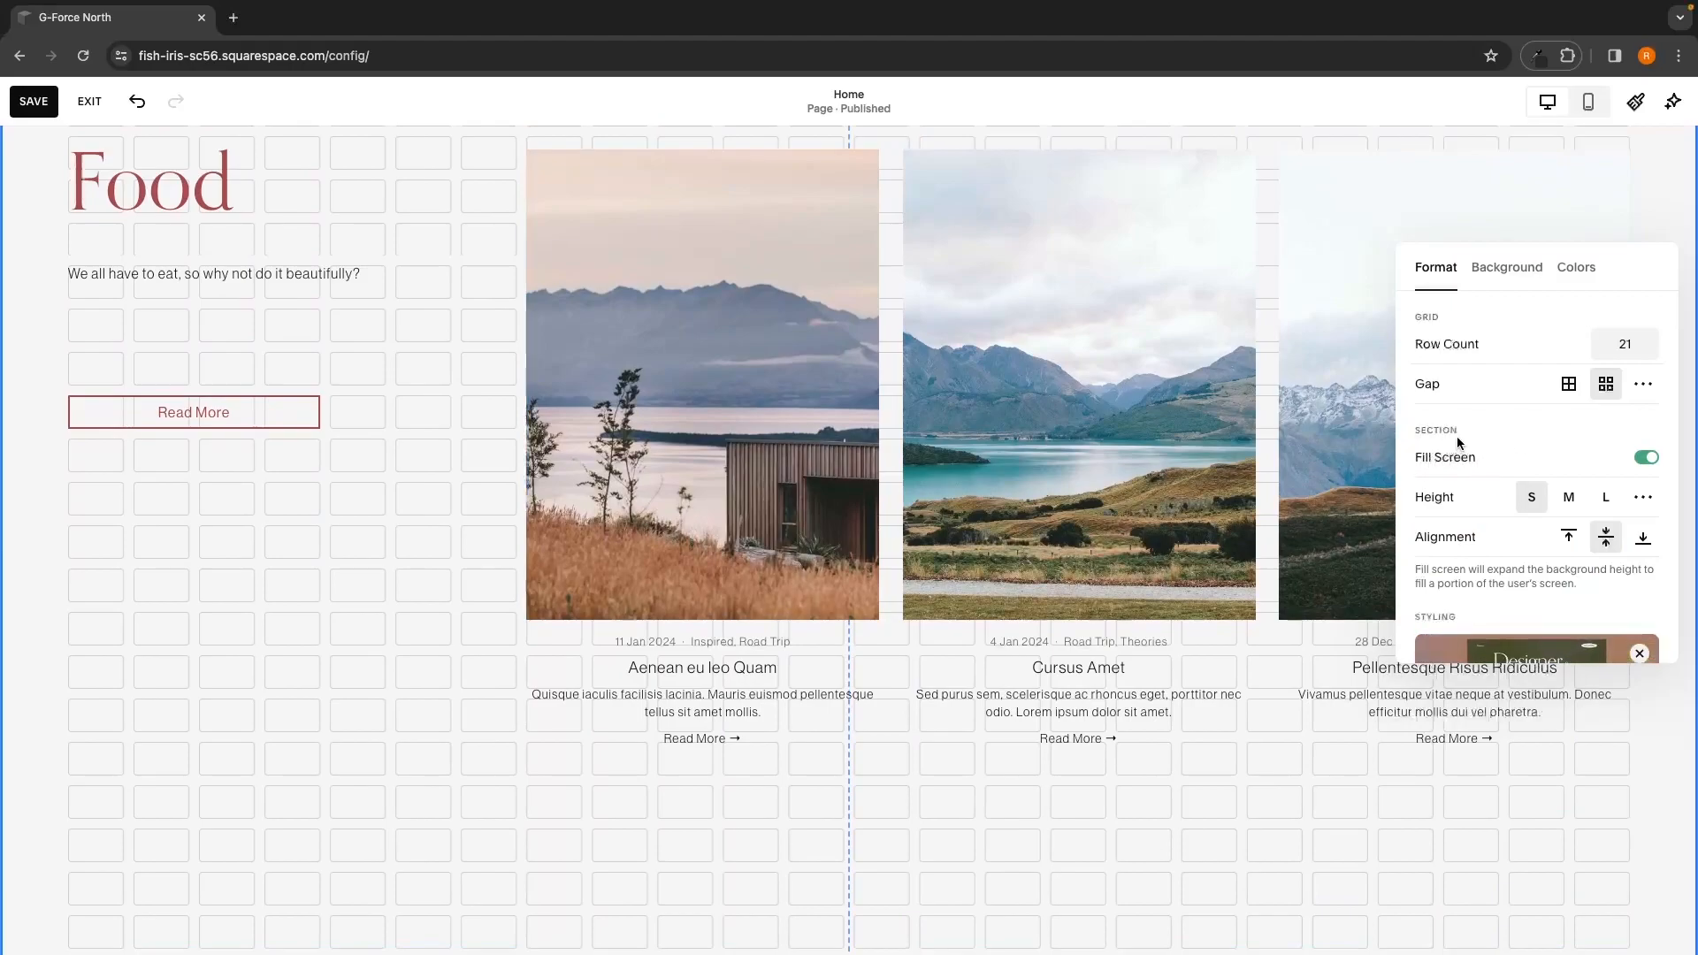
# Step: Try the M and L heights on the Food section and set its height to S
pyautogui.scroll(-1, 1457, 437)
pyautogui.click(1570, 481)
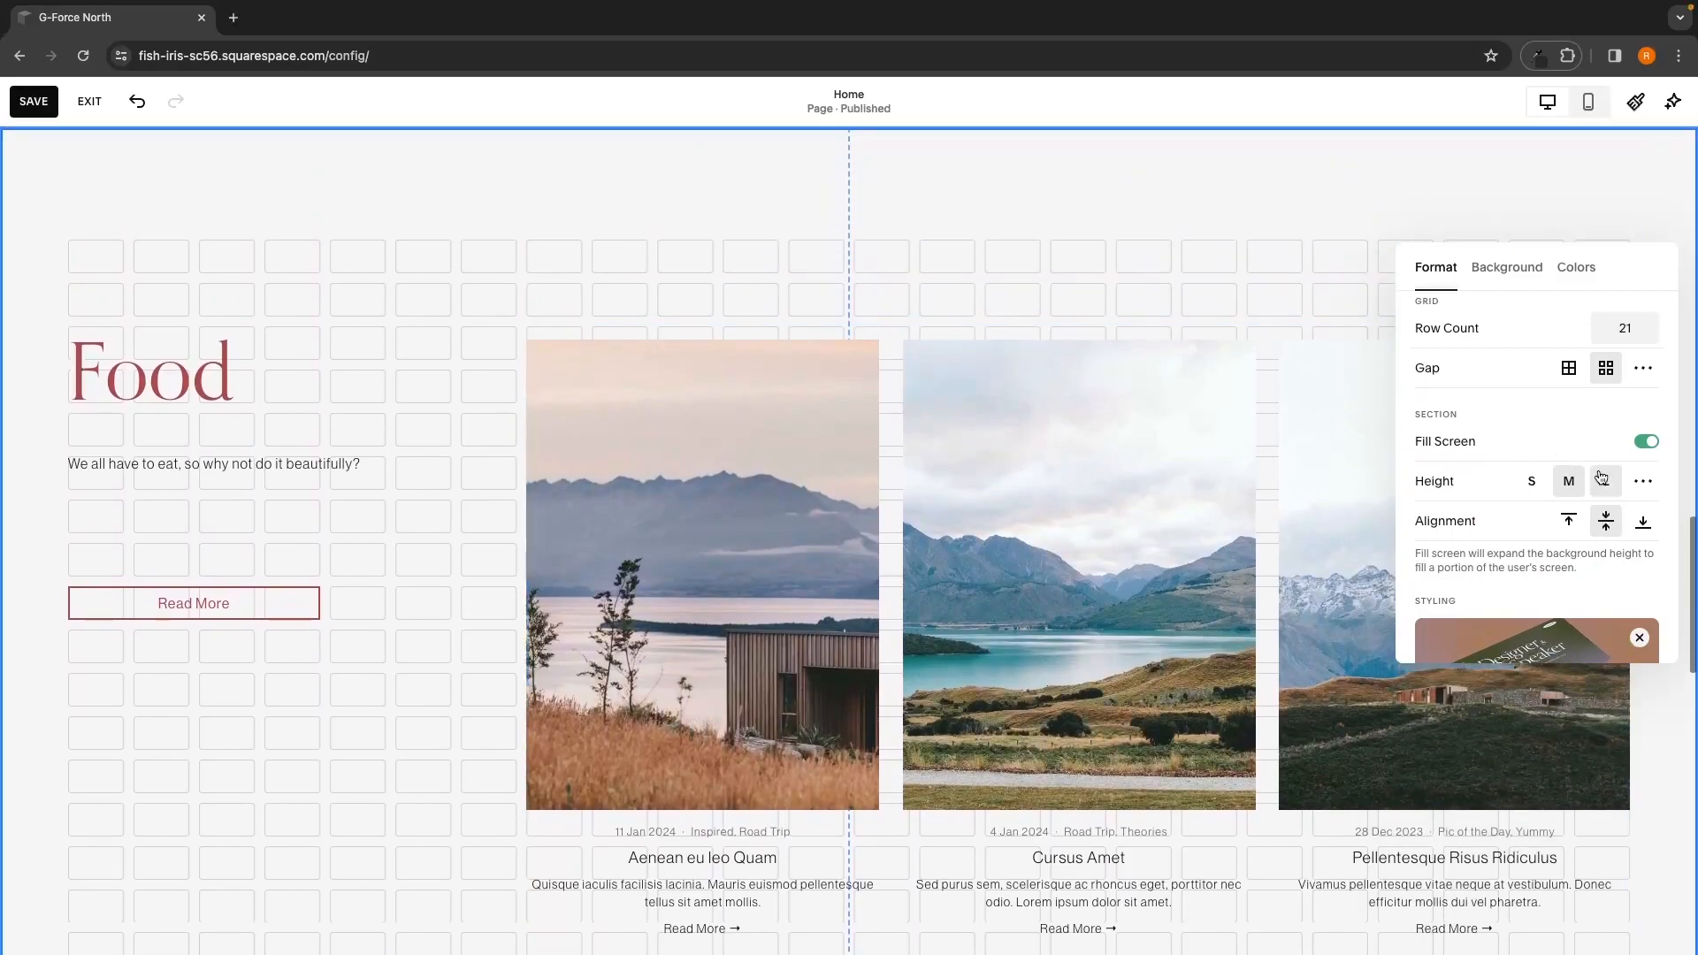
pyautogui.click(1603, 480)
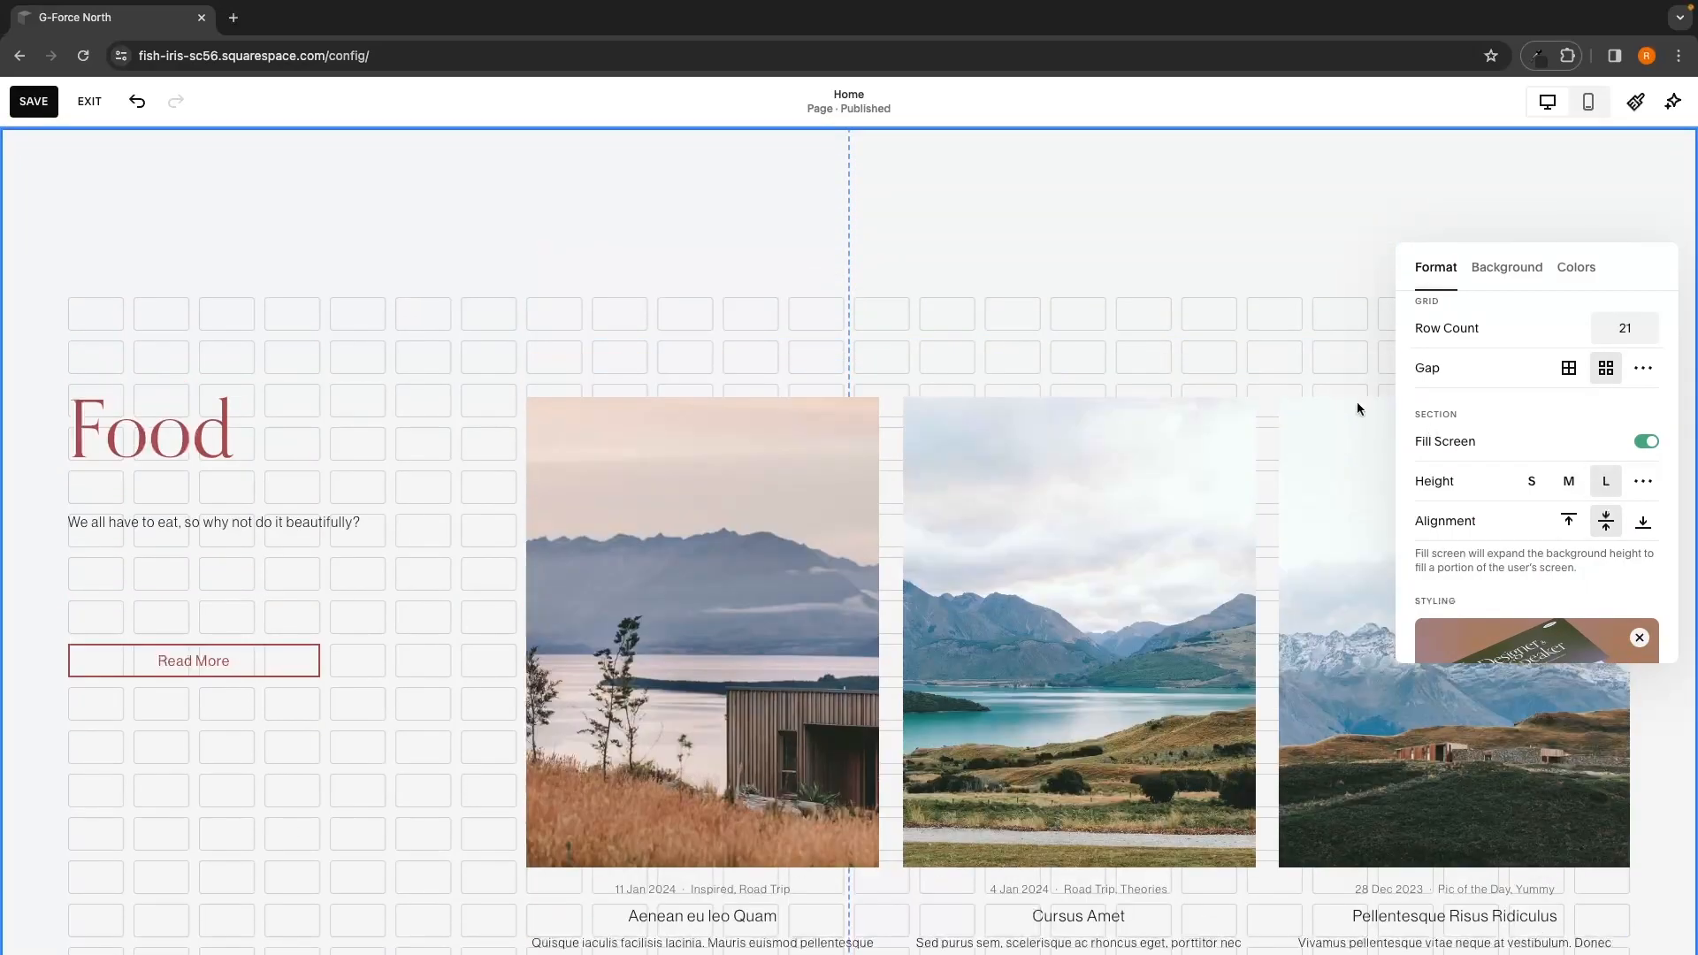
pyautogui.scroll(1, 1269, 371)
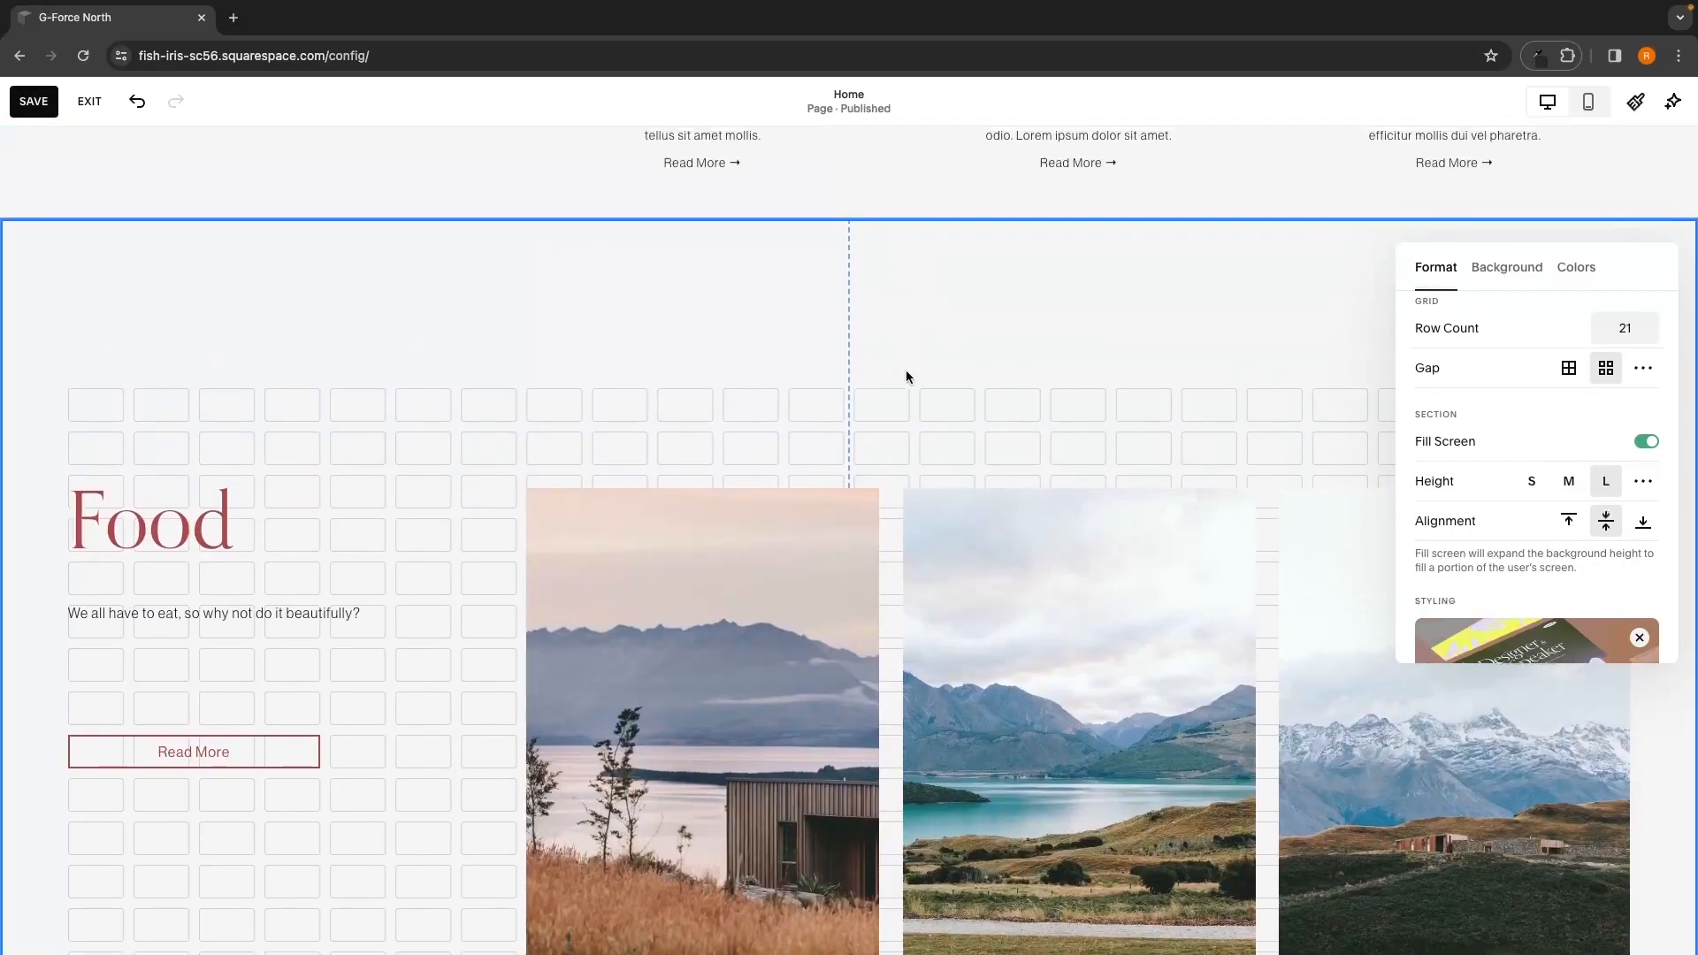
pyautogui.click(1565, 481)
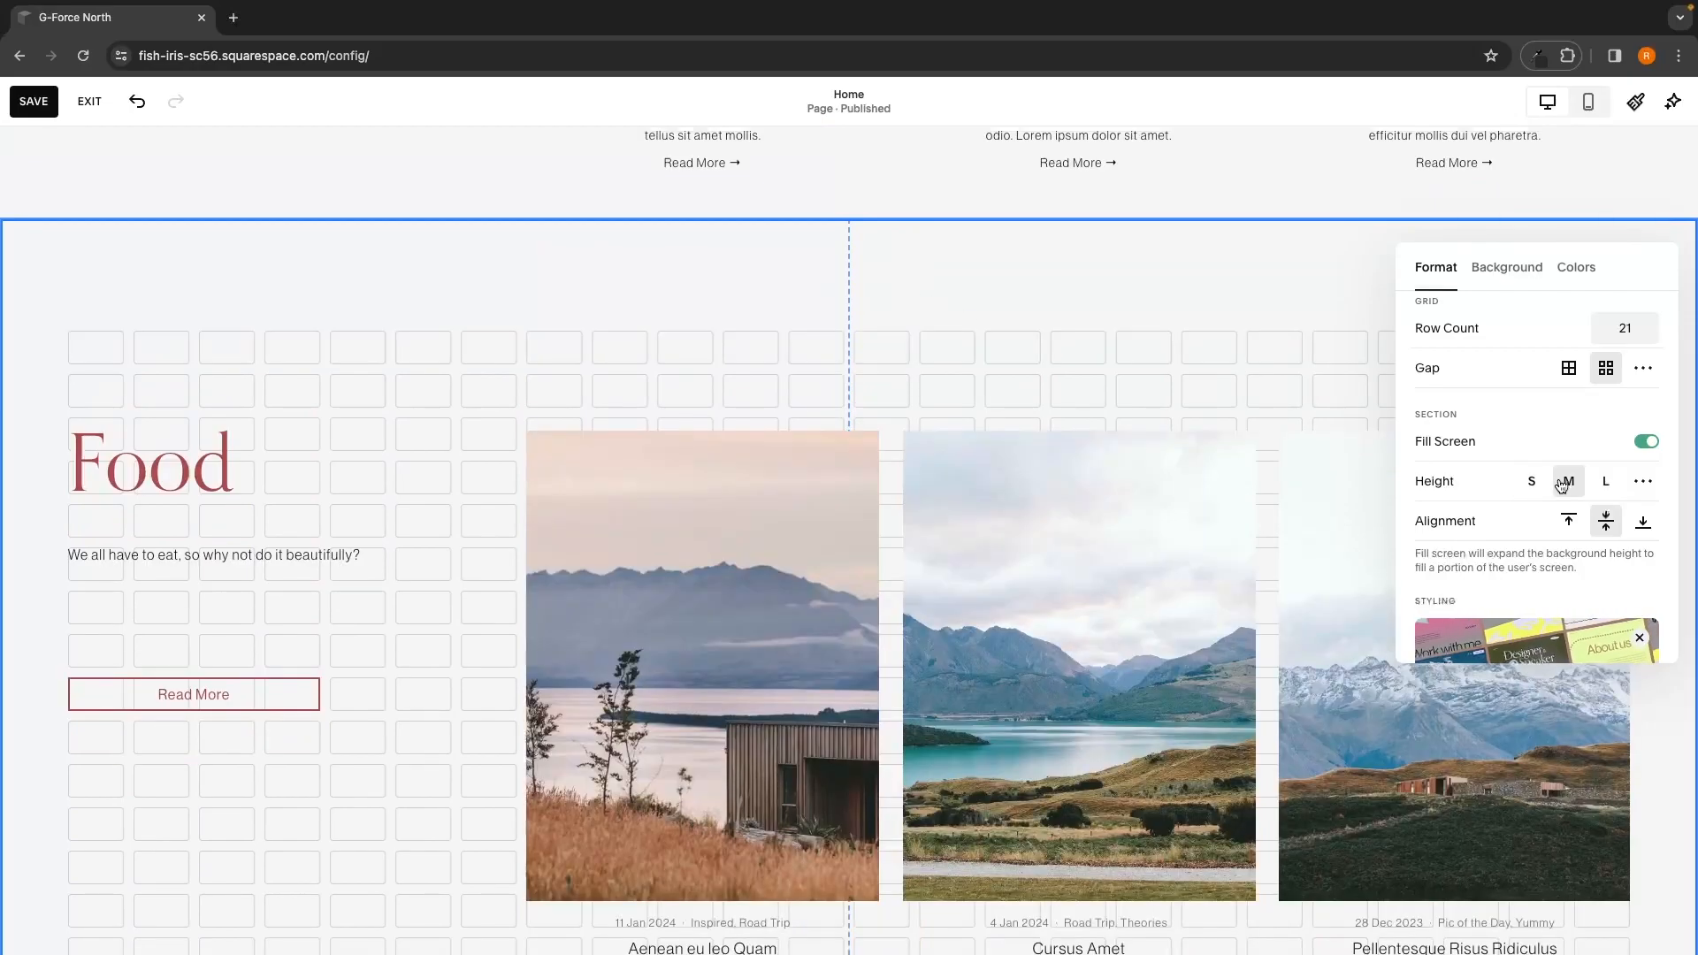
pyautogui.scroll(2, 1370, 306)
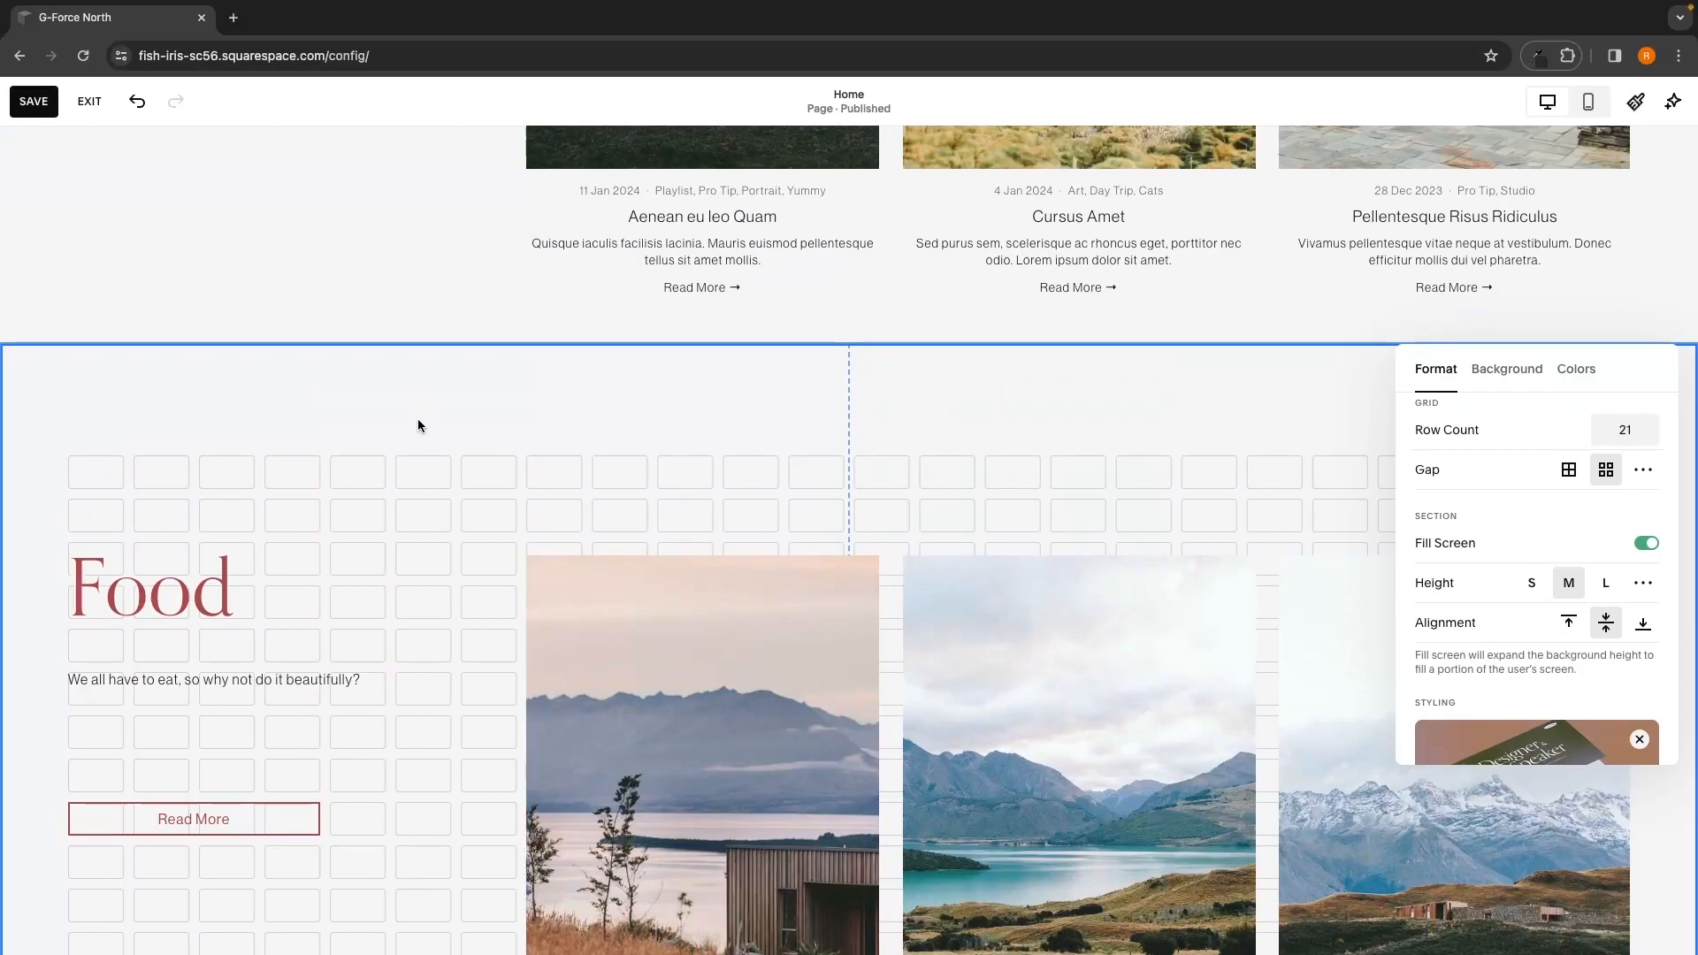
pyautogui.click(1602, 583)
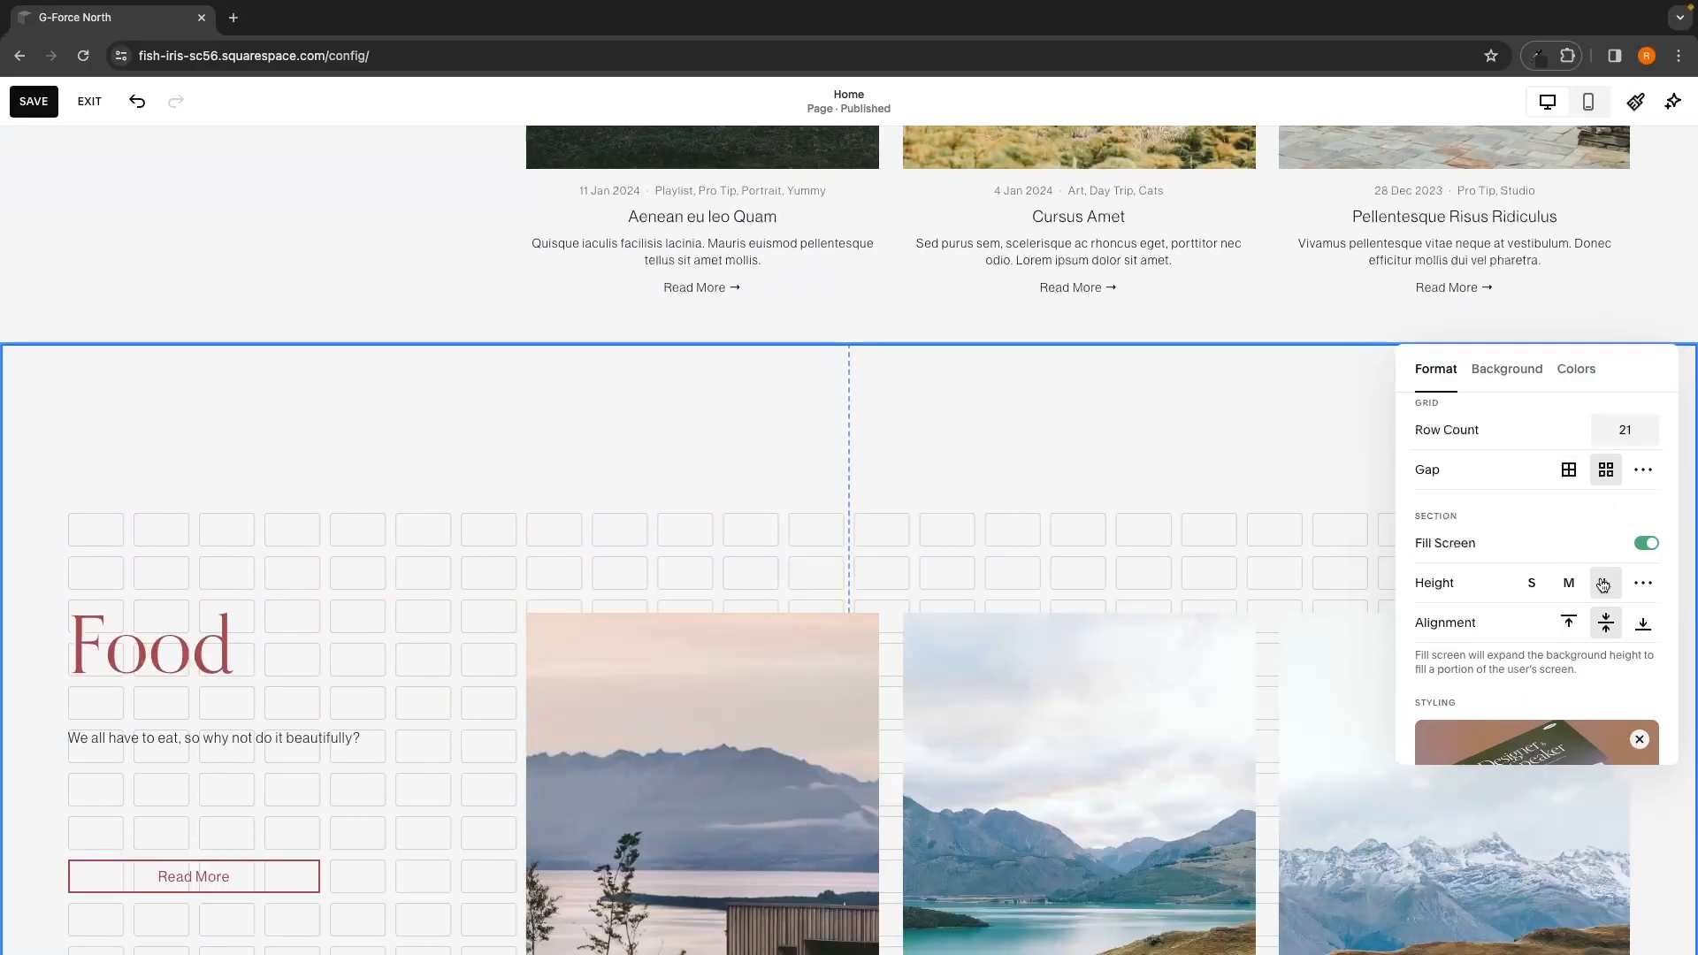
pyautogui.click(1533, 585)
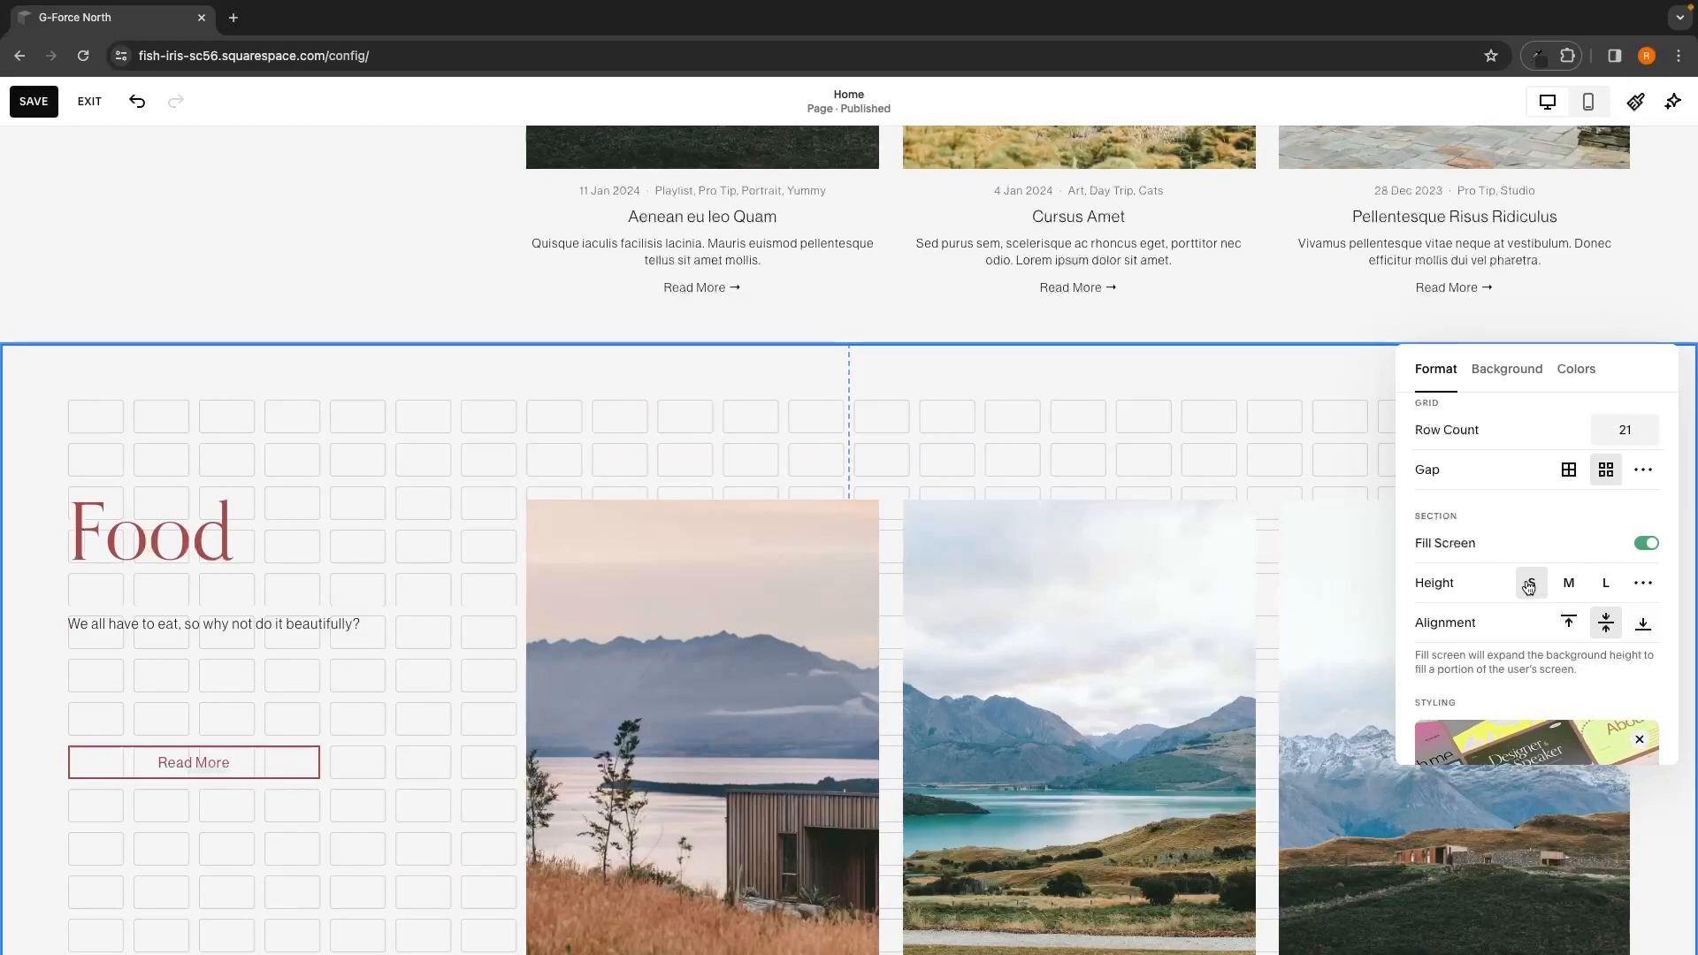
# Step: Look through the Food section's image, video and art background options
pyautogui.click(1507, 372)
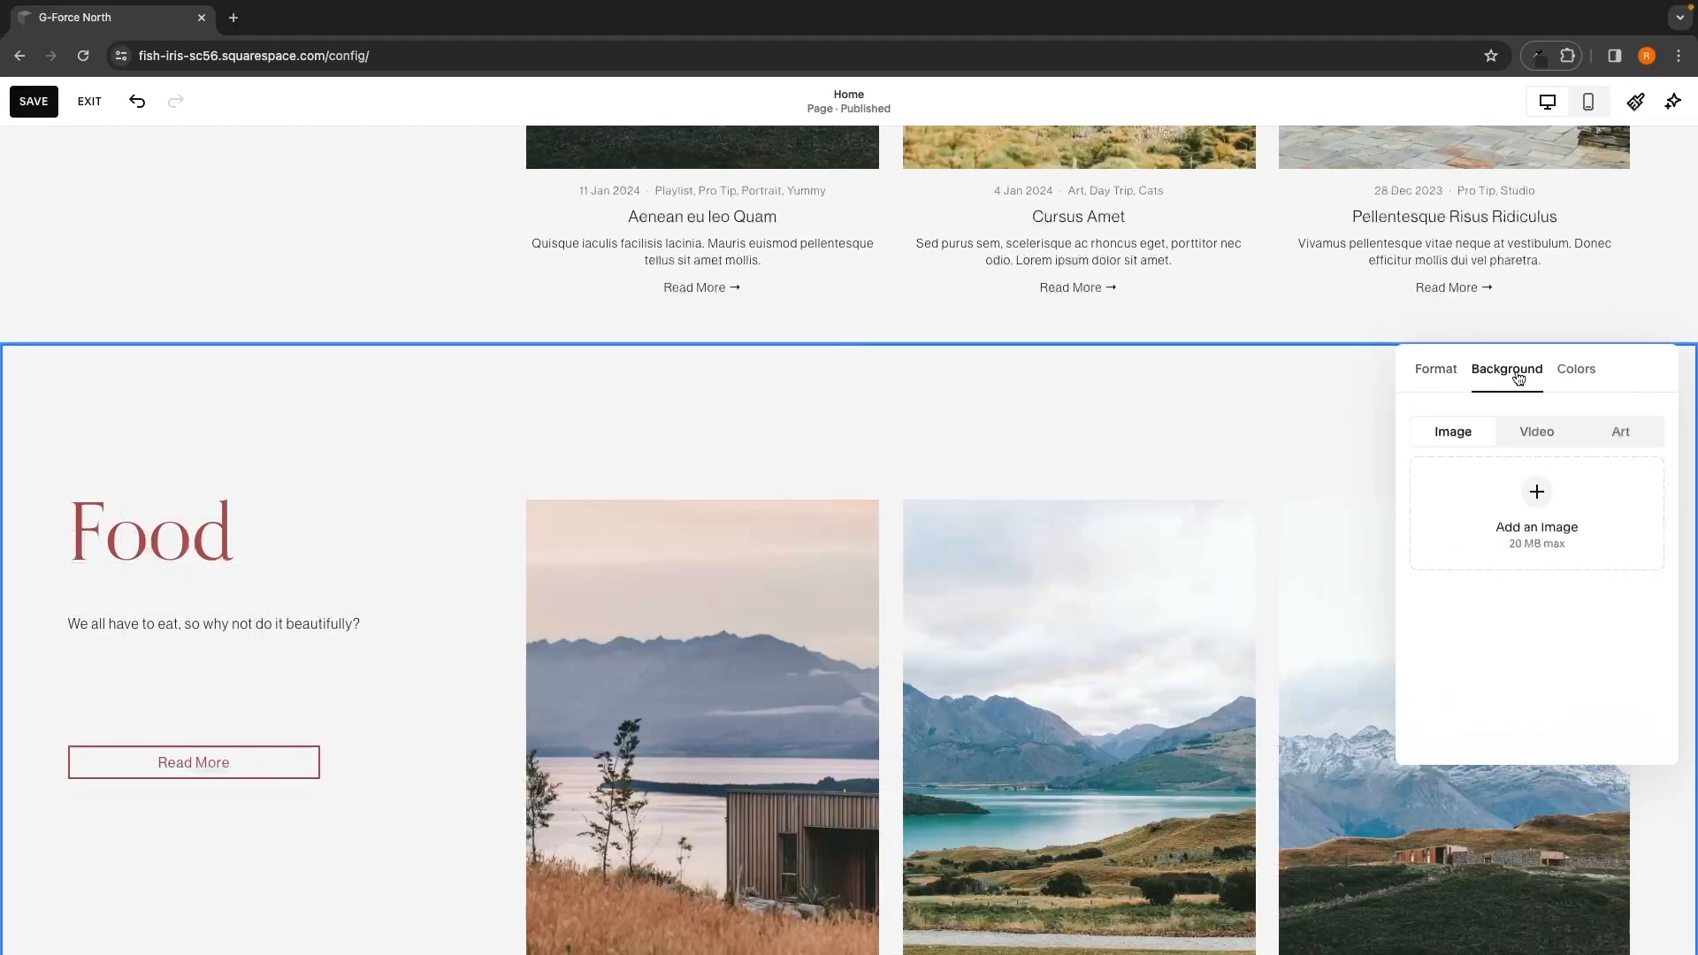
pyautogui.scroll(-2, 1334, 451)
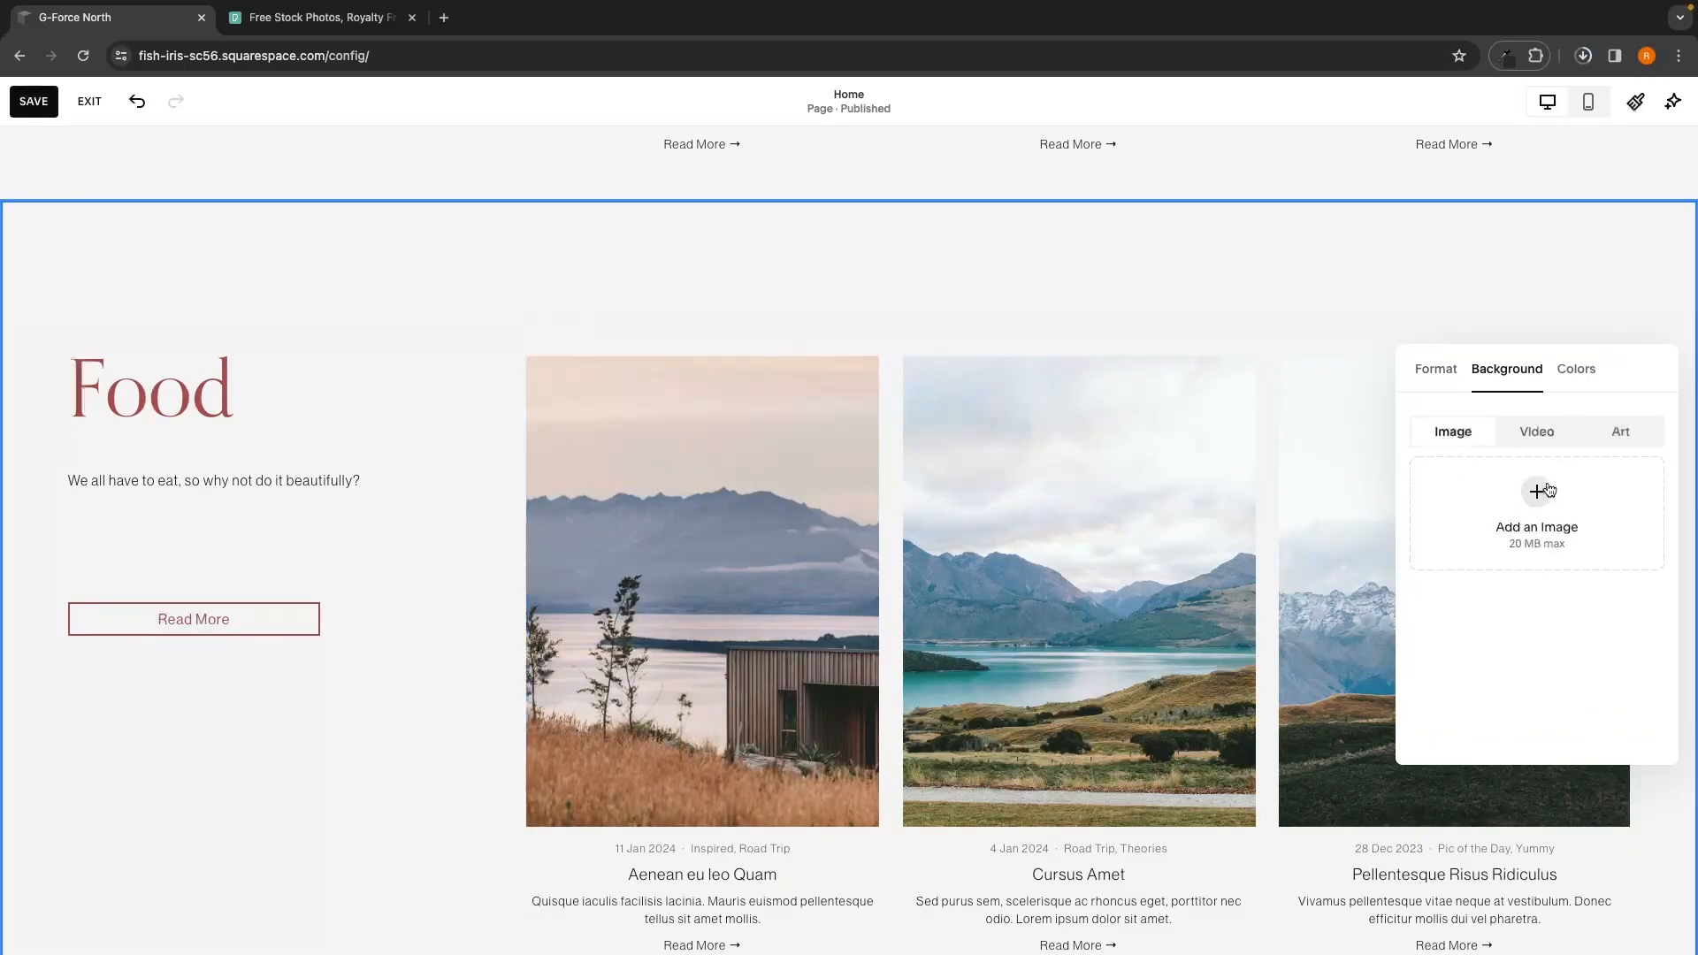
pyautogui.click(1552, 440)
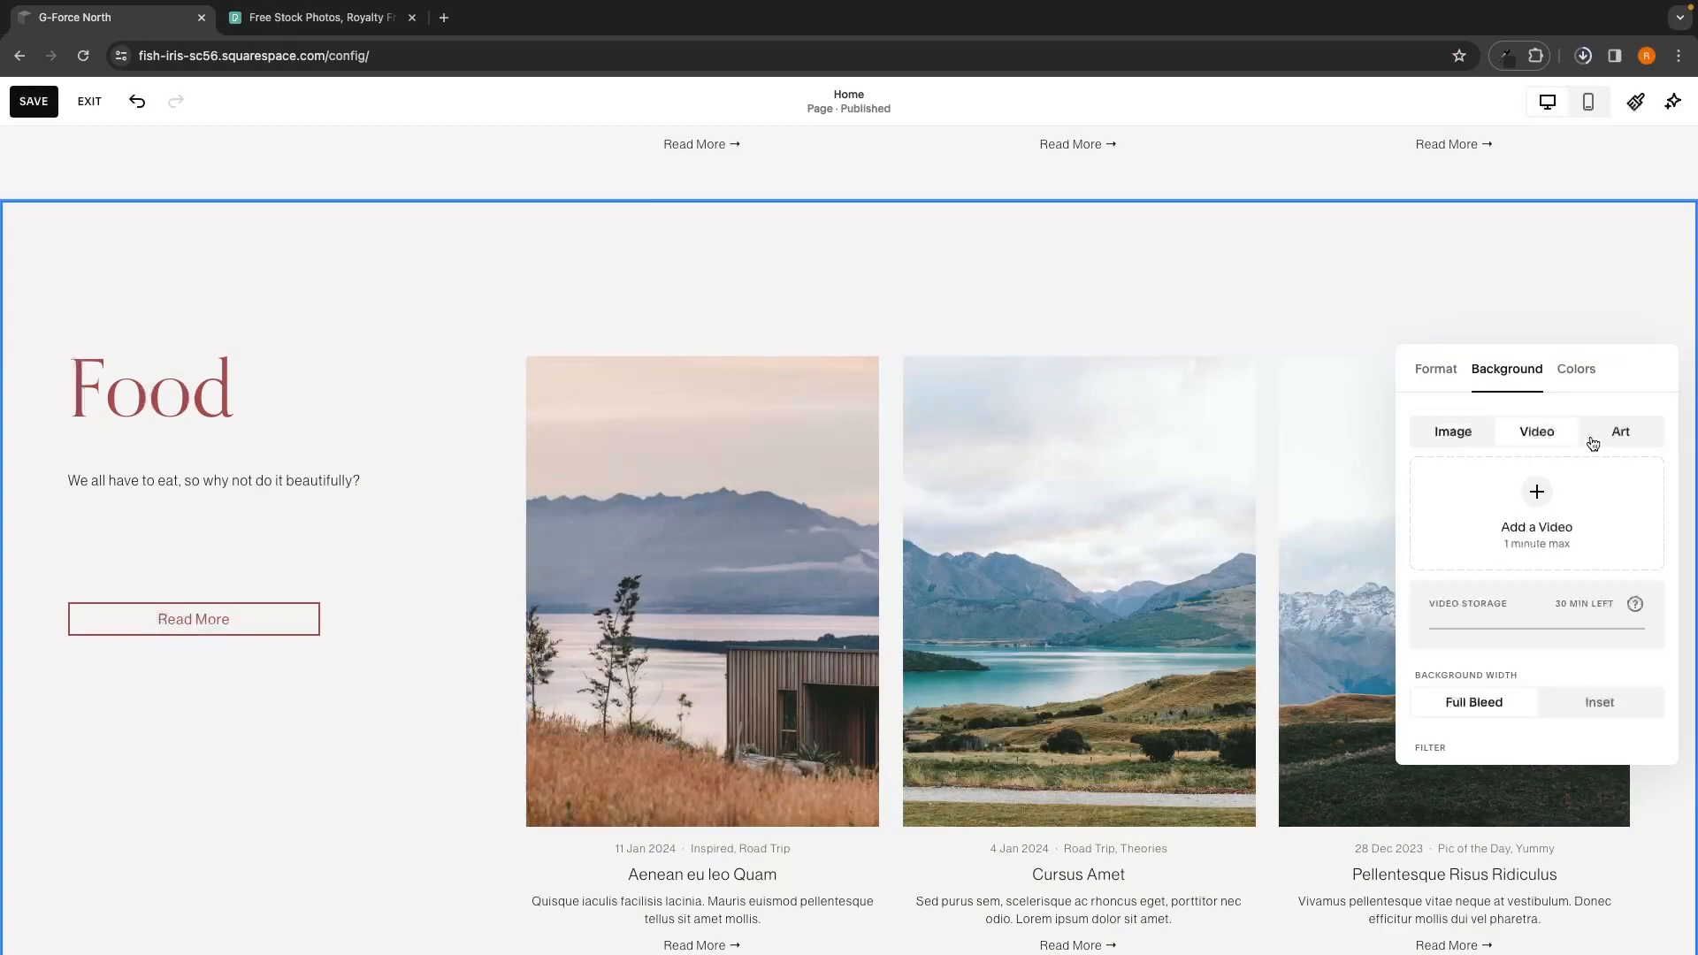
pyautogui.click(1602, 441)
pyautogui.scroll(-1, 1583, 522)
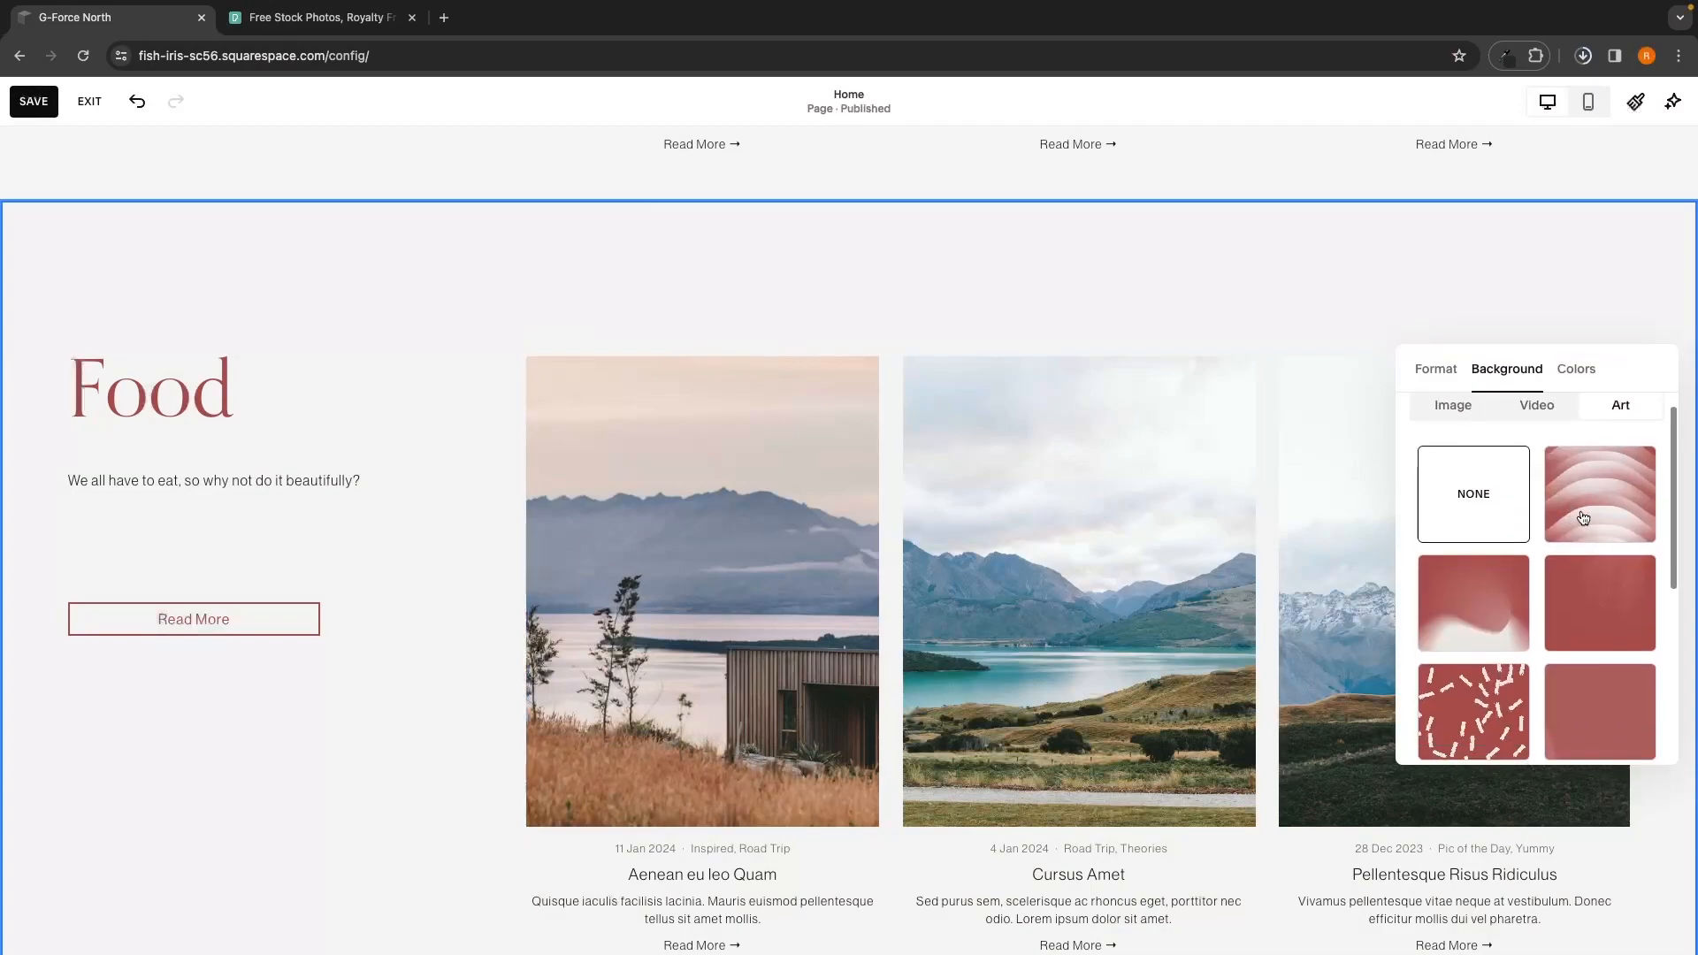
# Step: Try several art backgrounds on the Food section and apply the layered wave design
pyautogui.click(1585, 522)
pyautogui.click(1470, 597)
pyautogui.scroll(-1, 1485, 584)
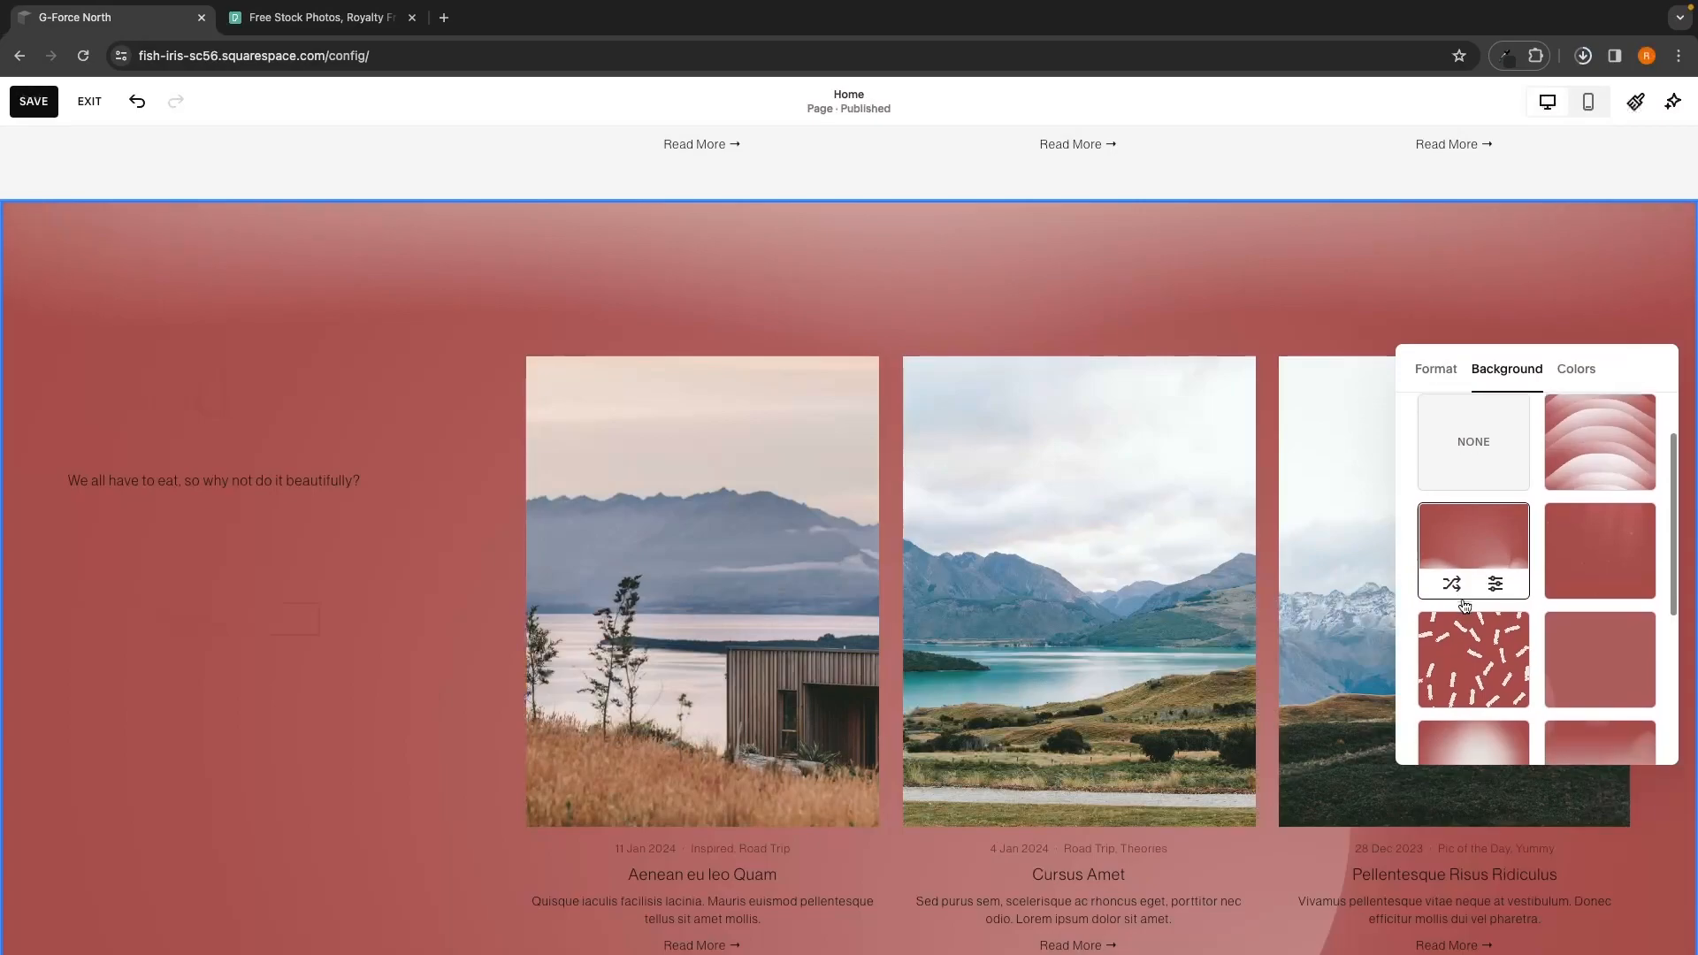
pyautogui.click(1600, 549)
pyautogui.click(1473, 637)
pyautogui.scroll(-1, 1592, 619)
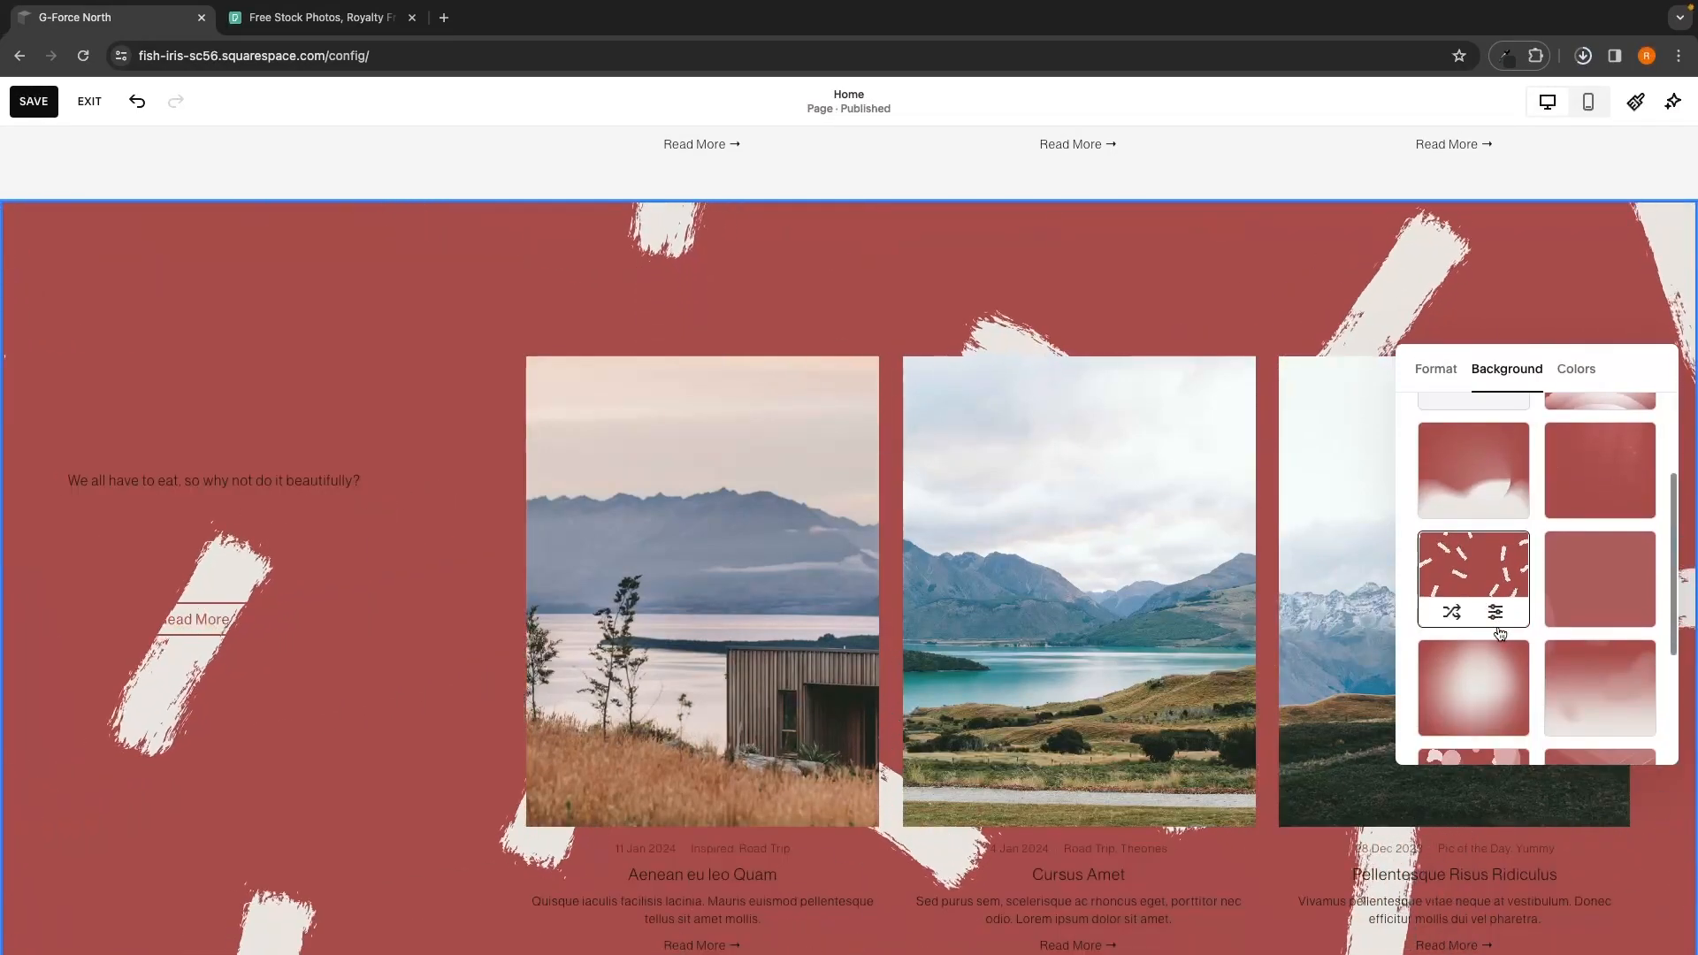
pyautogui.click(1601, 566)
pyautogui.scroll(-2, 1602, 548)
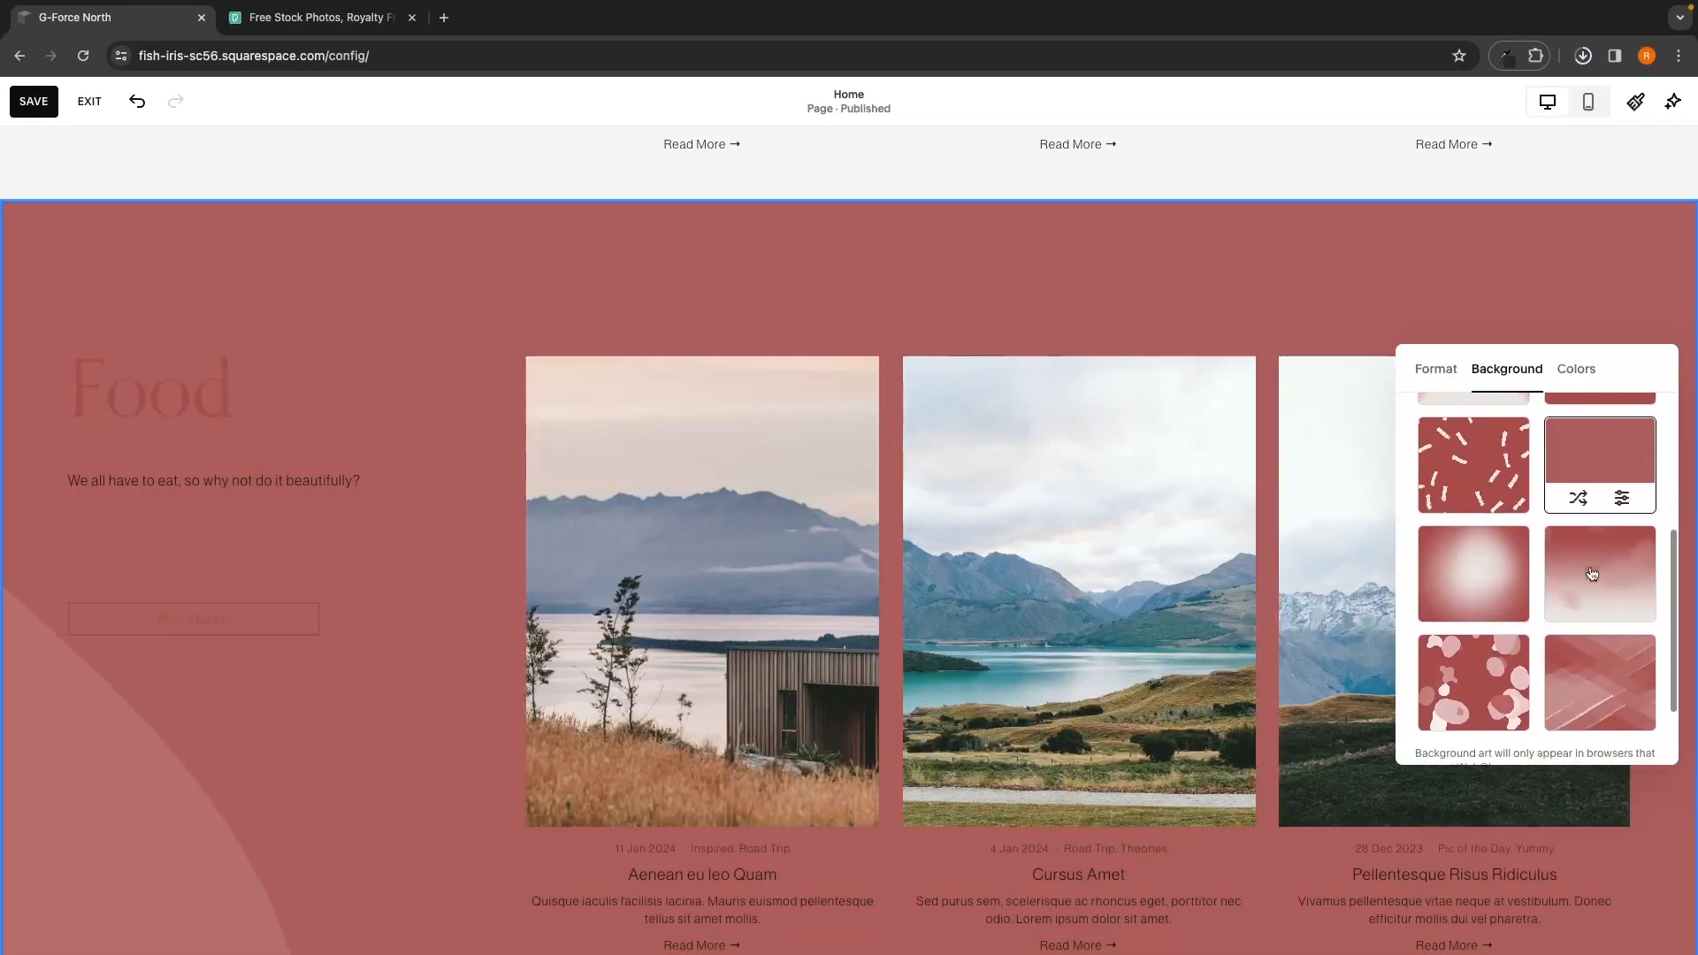
pyautogui.scroll(4, 1604, 516)
pyautogui.click(1608, 459)
pyautogui.scroll(1, 1611, 478)
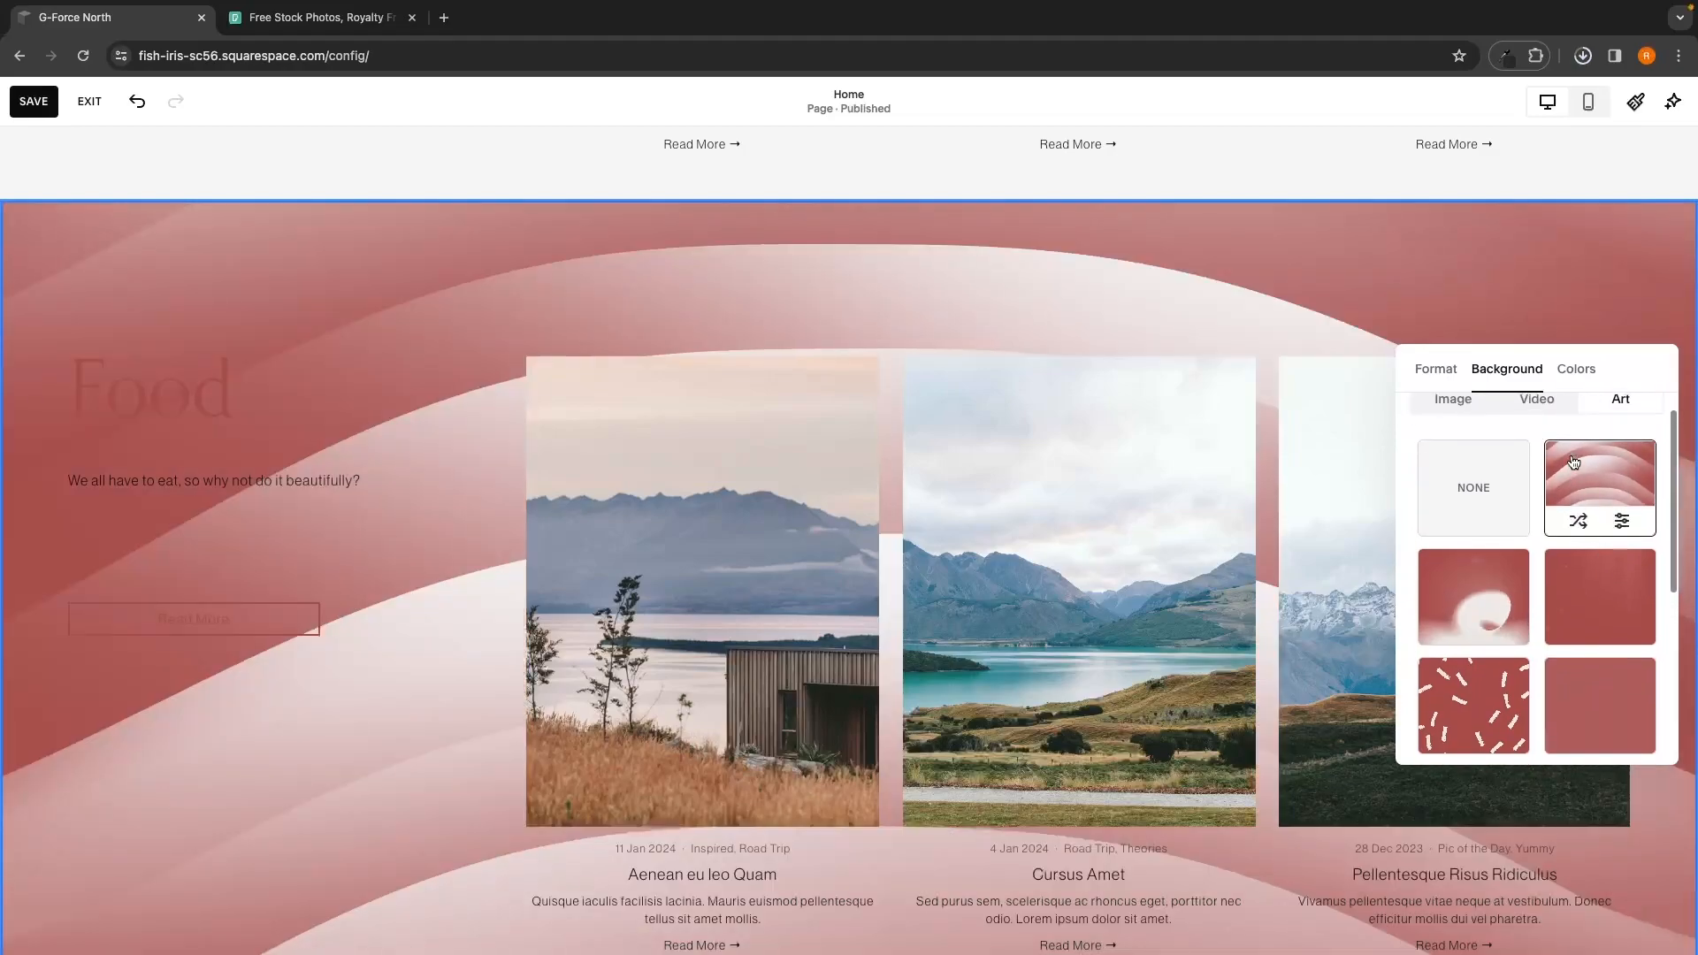
# Step: Customize the wave art's shape and size with High surface height and Low pattern, trying the opposite settings too
pyautogui.click(1621, 535)
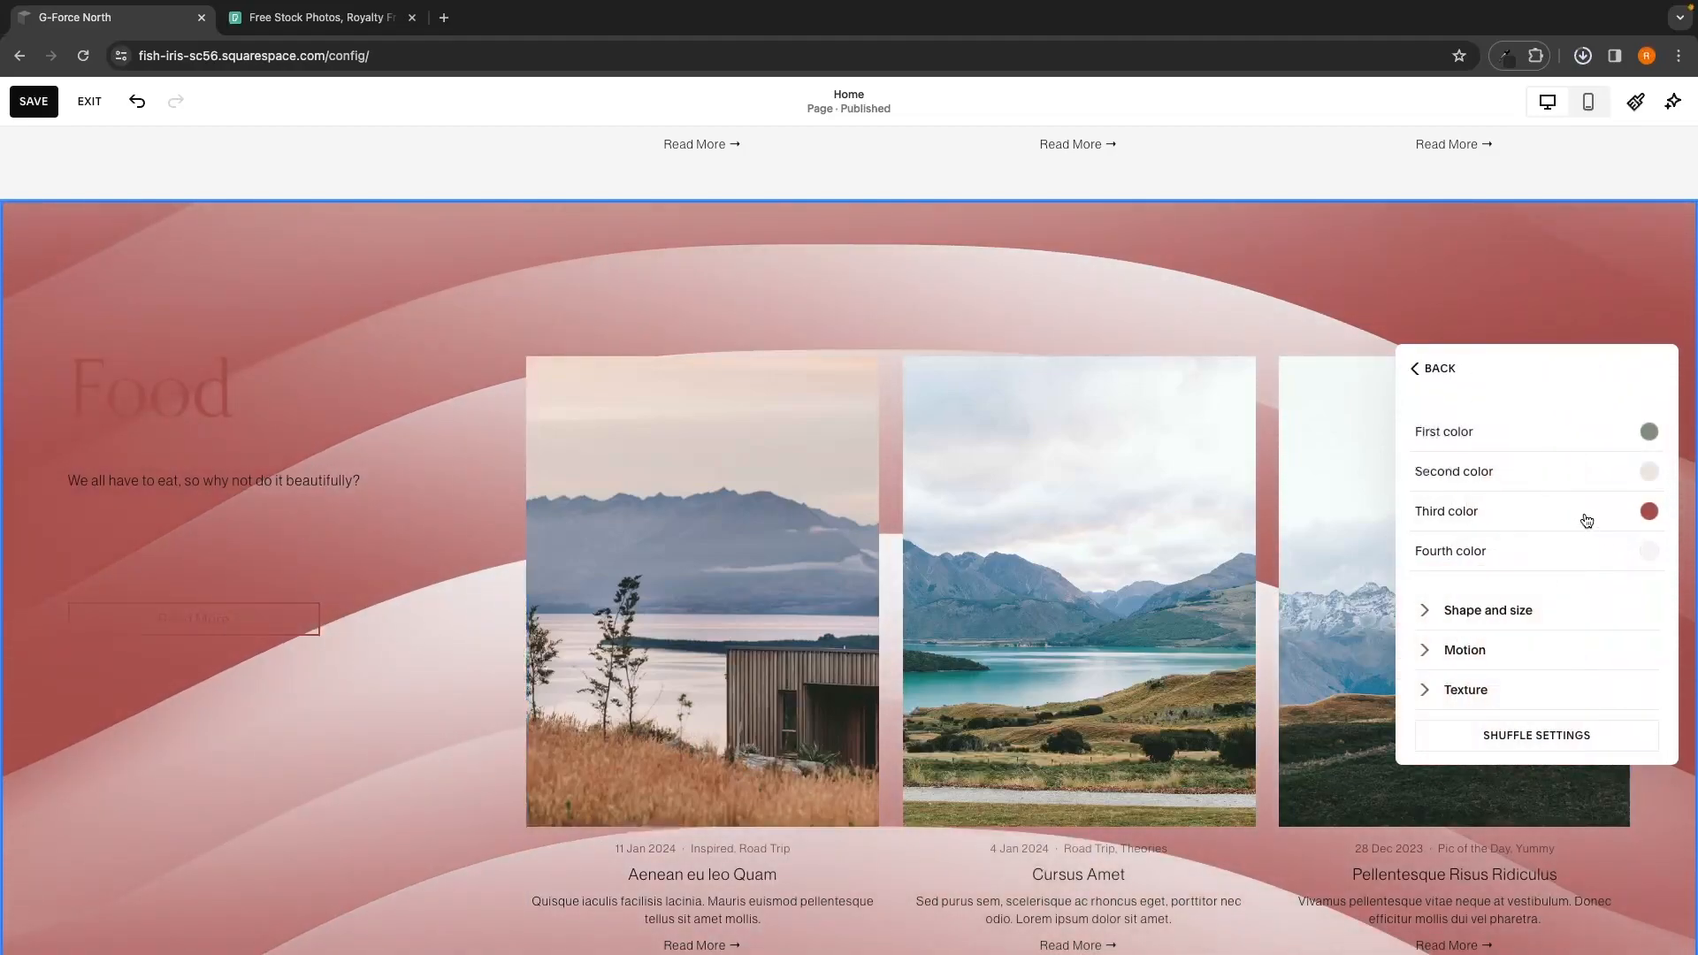
pyautogui.click(1470, 610)
pyautogui.scroll(-3, 1469, 592)
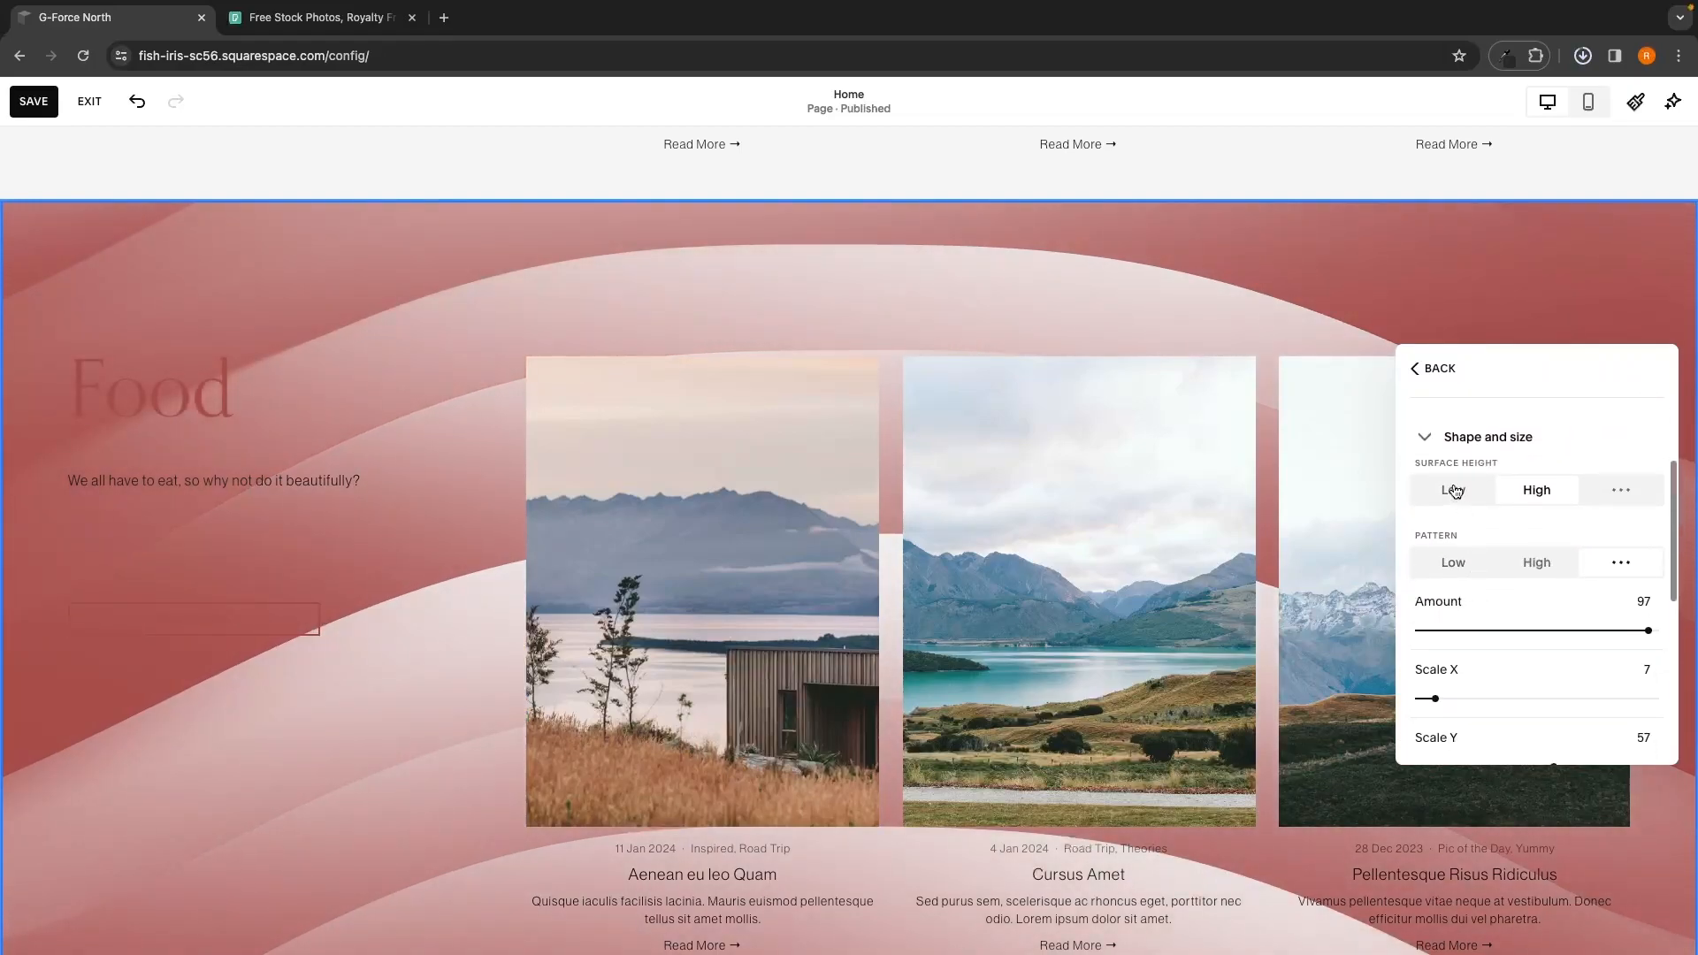
pyautogui.click(1454, 492)
pyautogui.click(1520, 491)
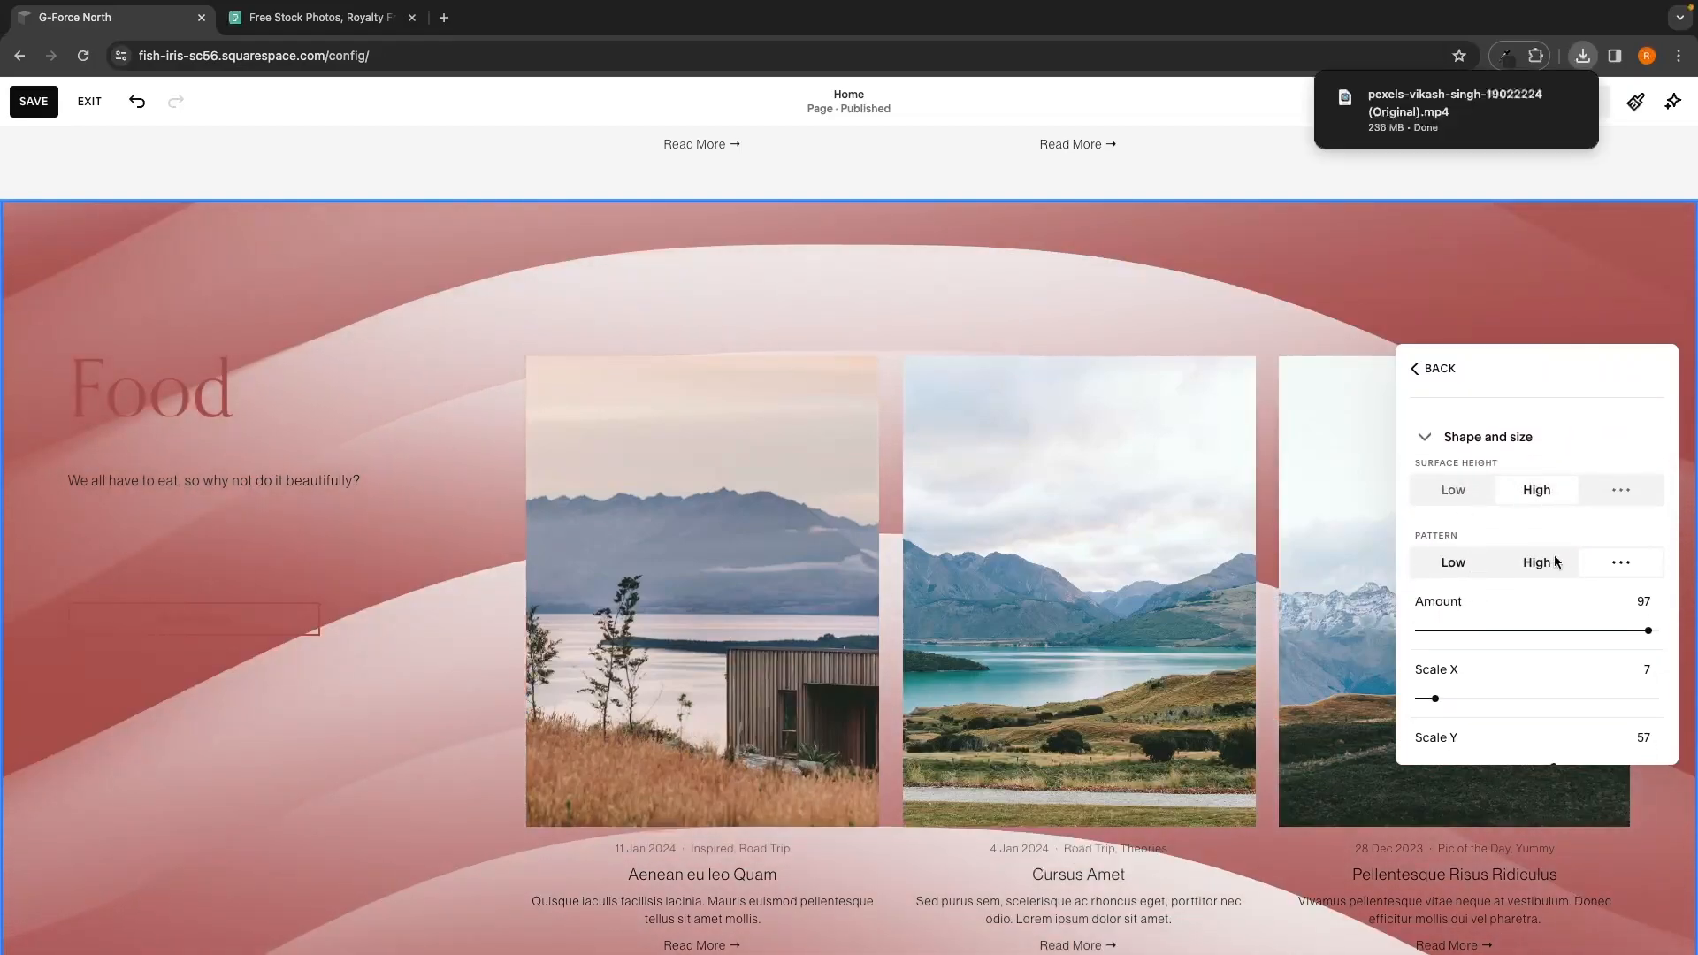
pyautogui.click(1554, 557)
pyautogui.click(1459, 563)
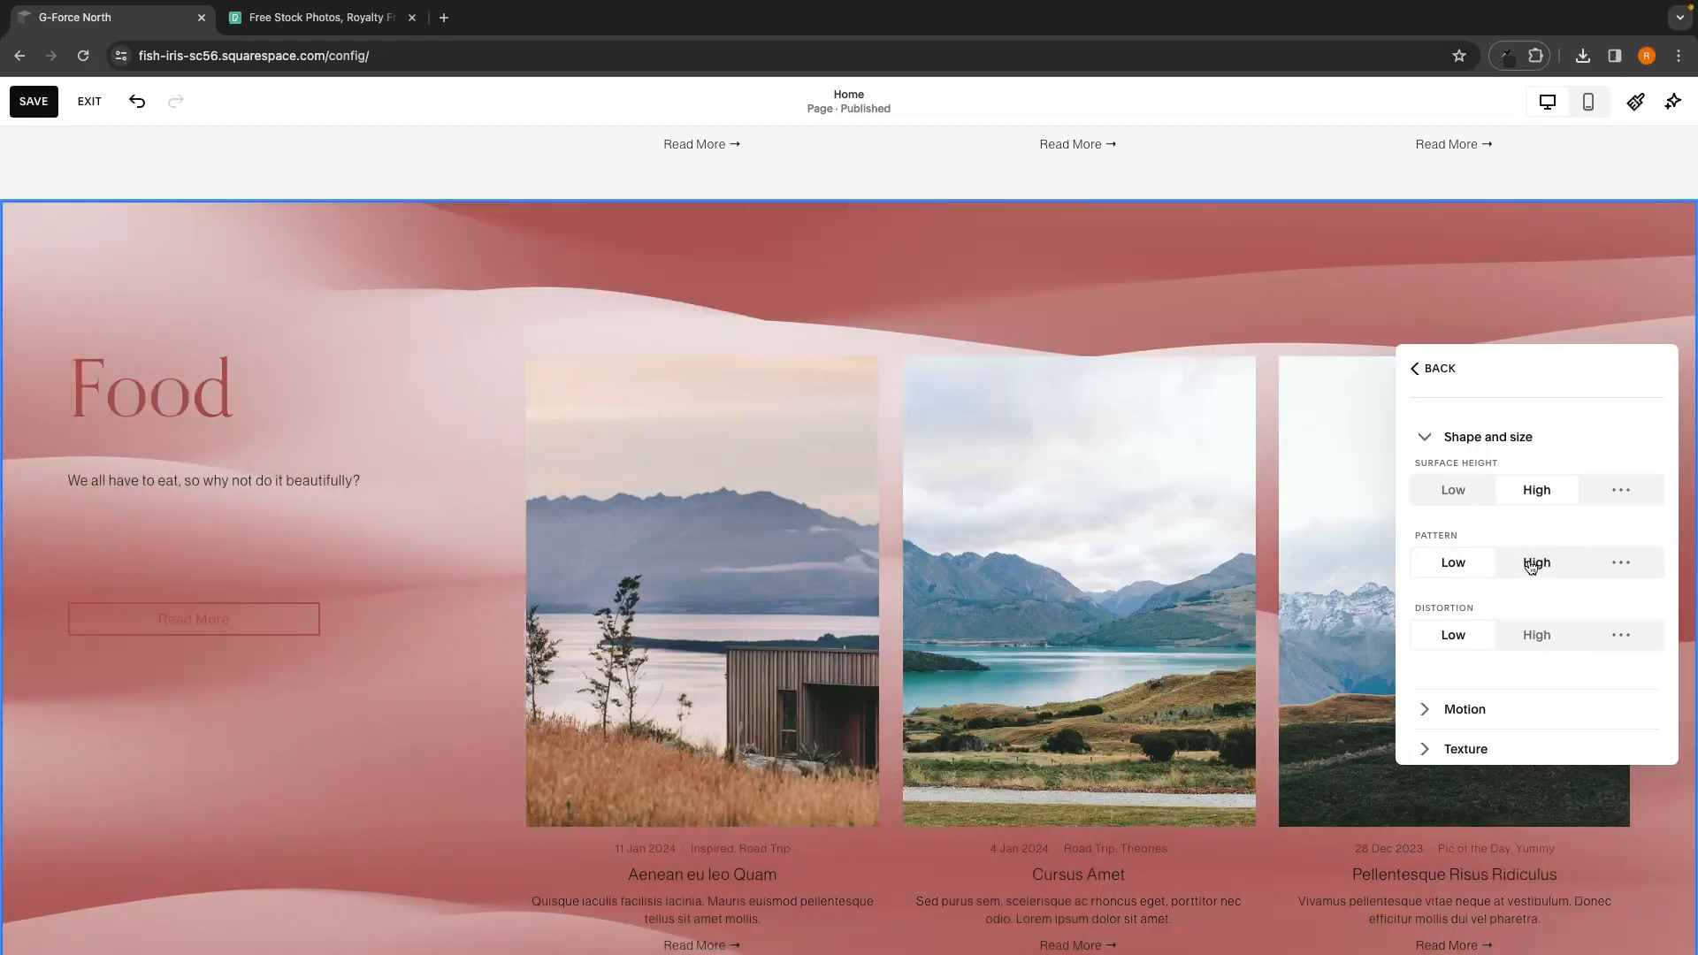
pyautogui.scroll(-1, 1535, 566)
pyautogui.scroll(3, 1531, 564)
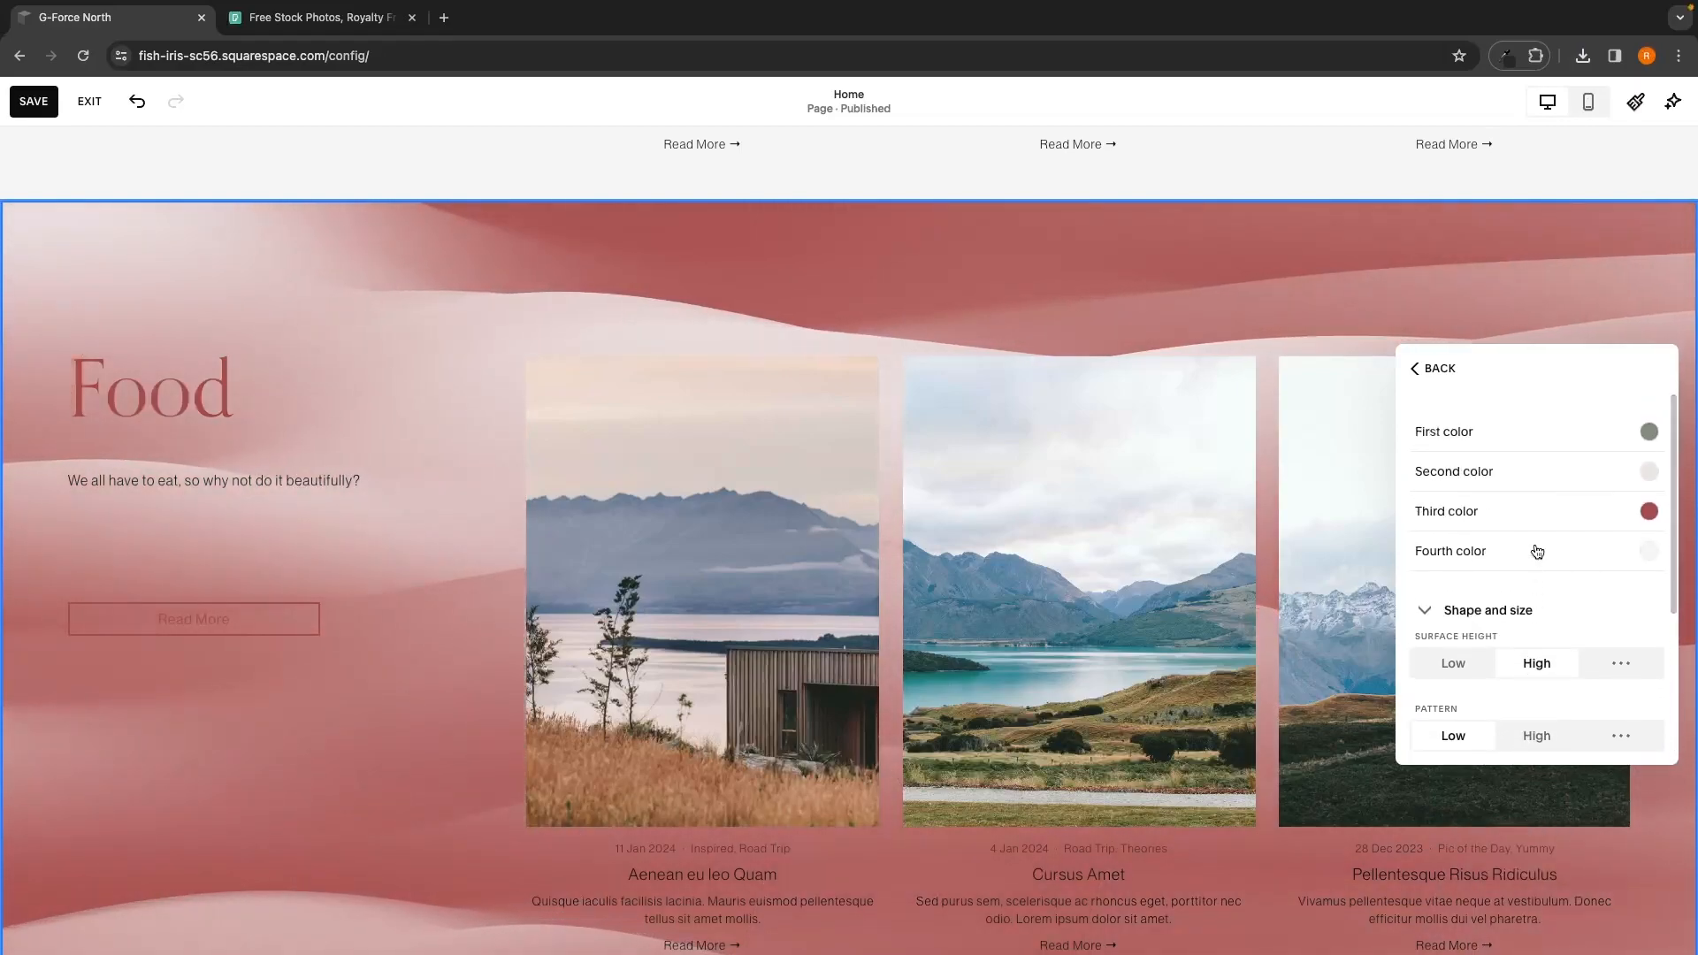
pyautogui.click(1437, 371)
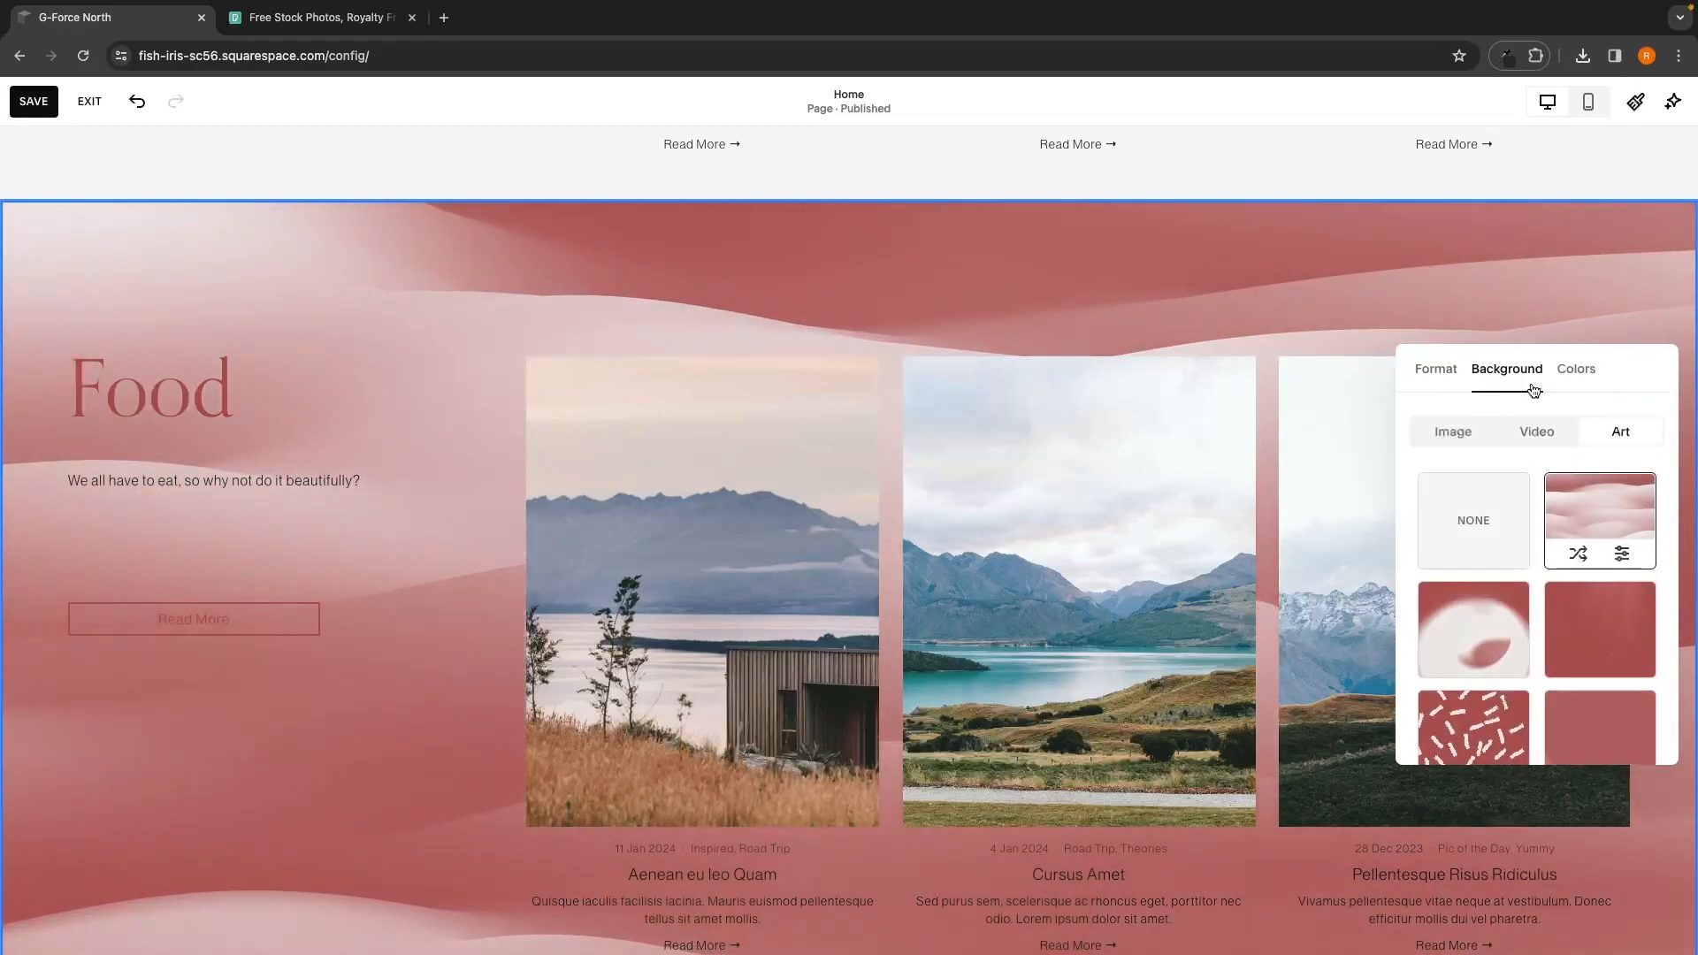
# Step: Upload pexels-stein-egil-liland-3408744.jpg as the Food section's background image
pyautogui.click(1441, 438)
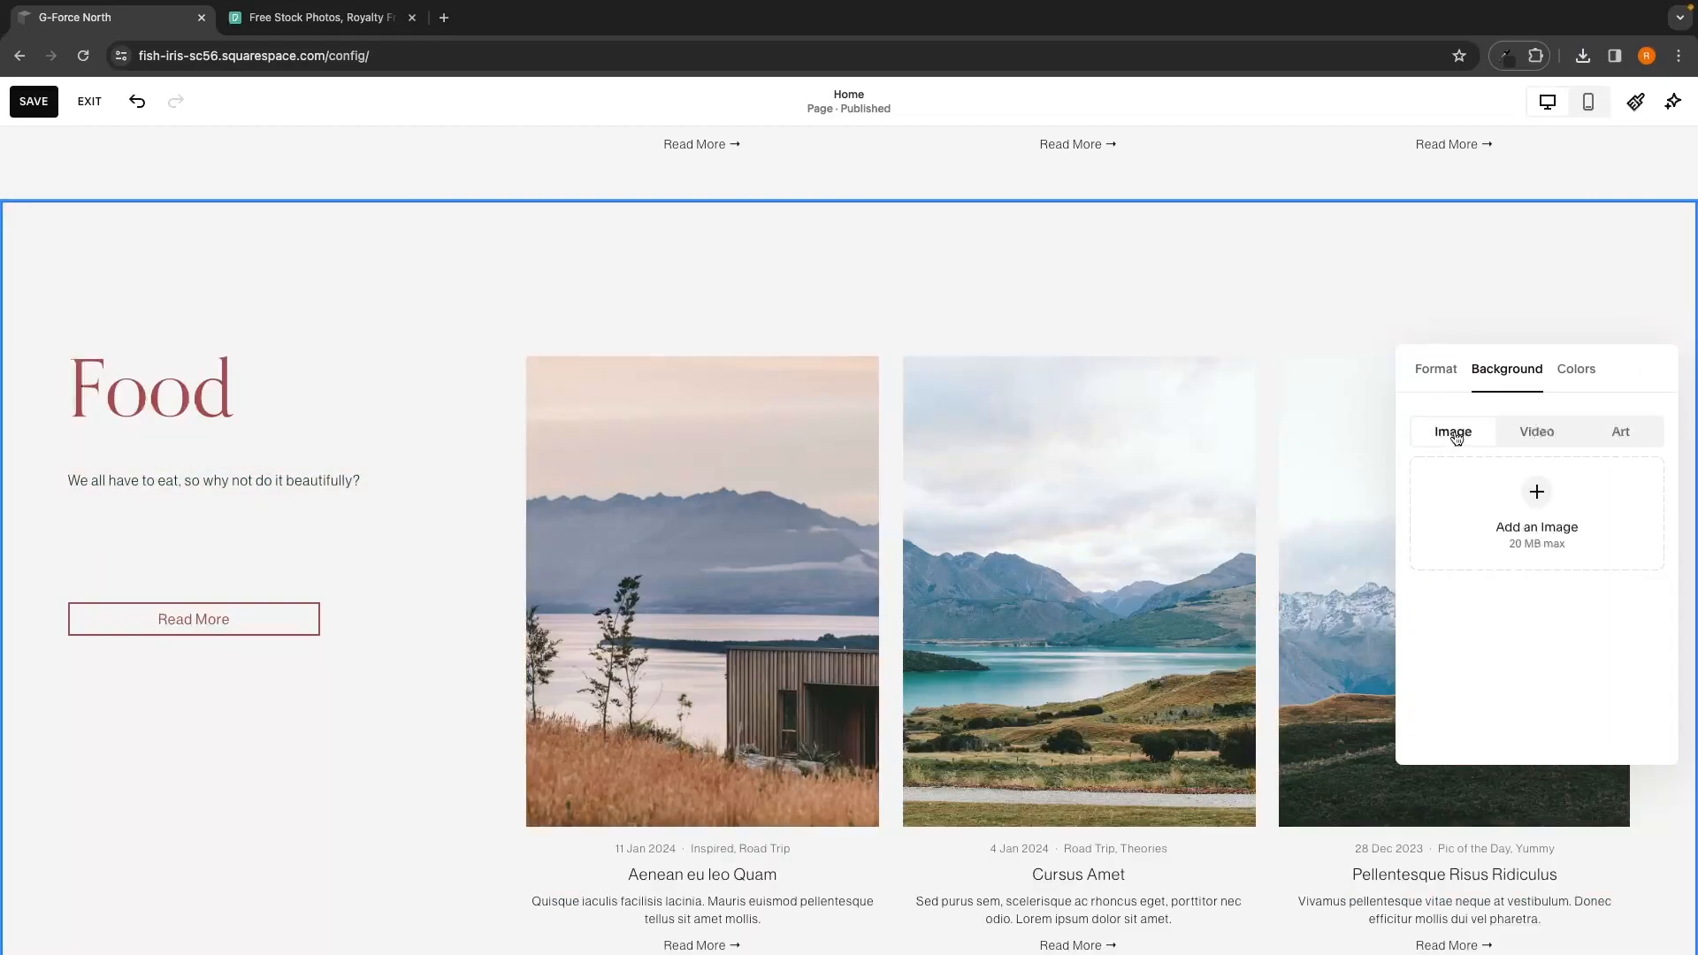
pyautogui.click(1517, 498)
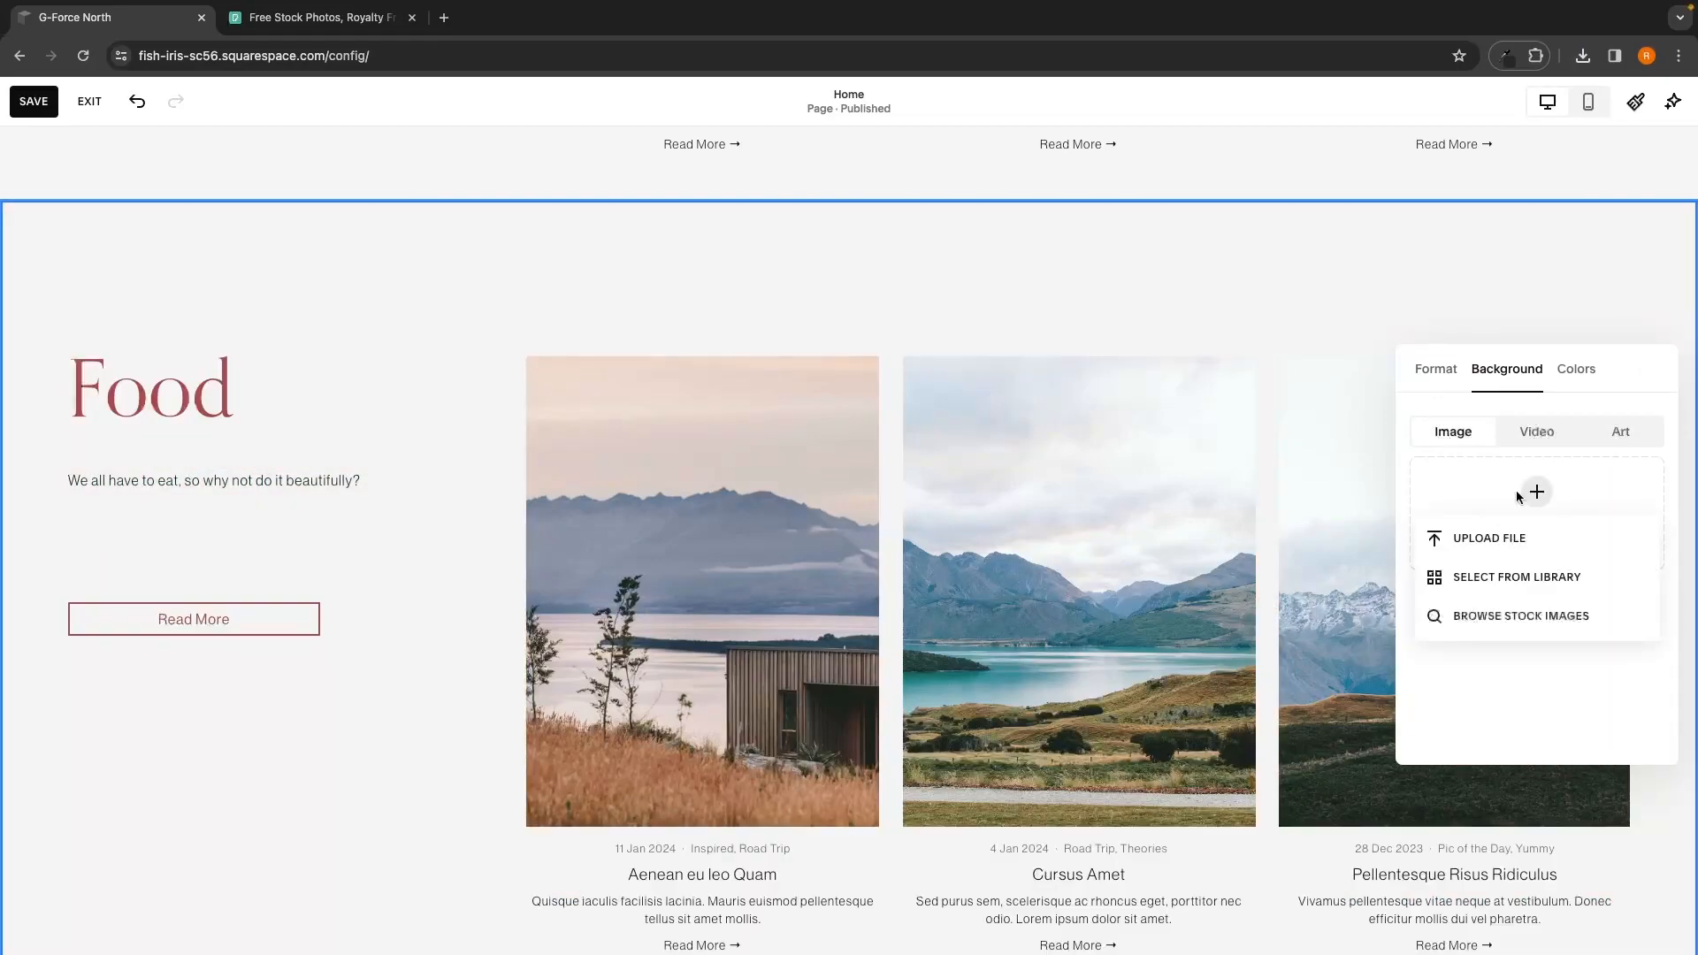
pyautogui.click(1509, 541)
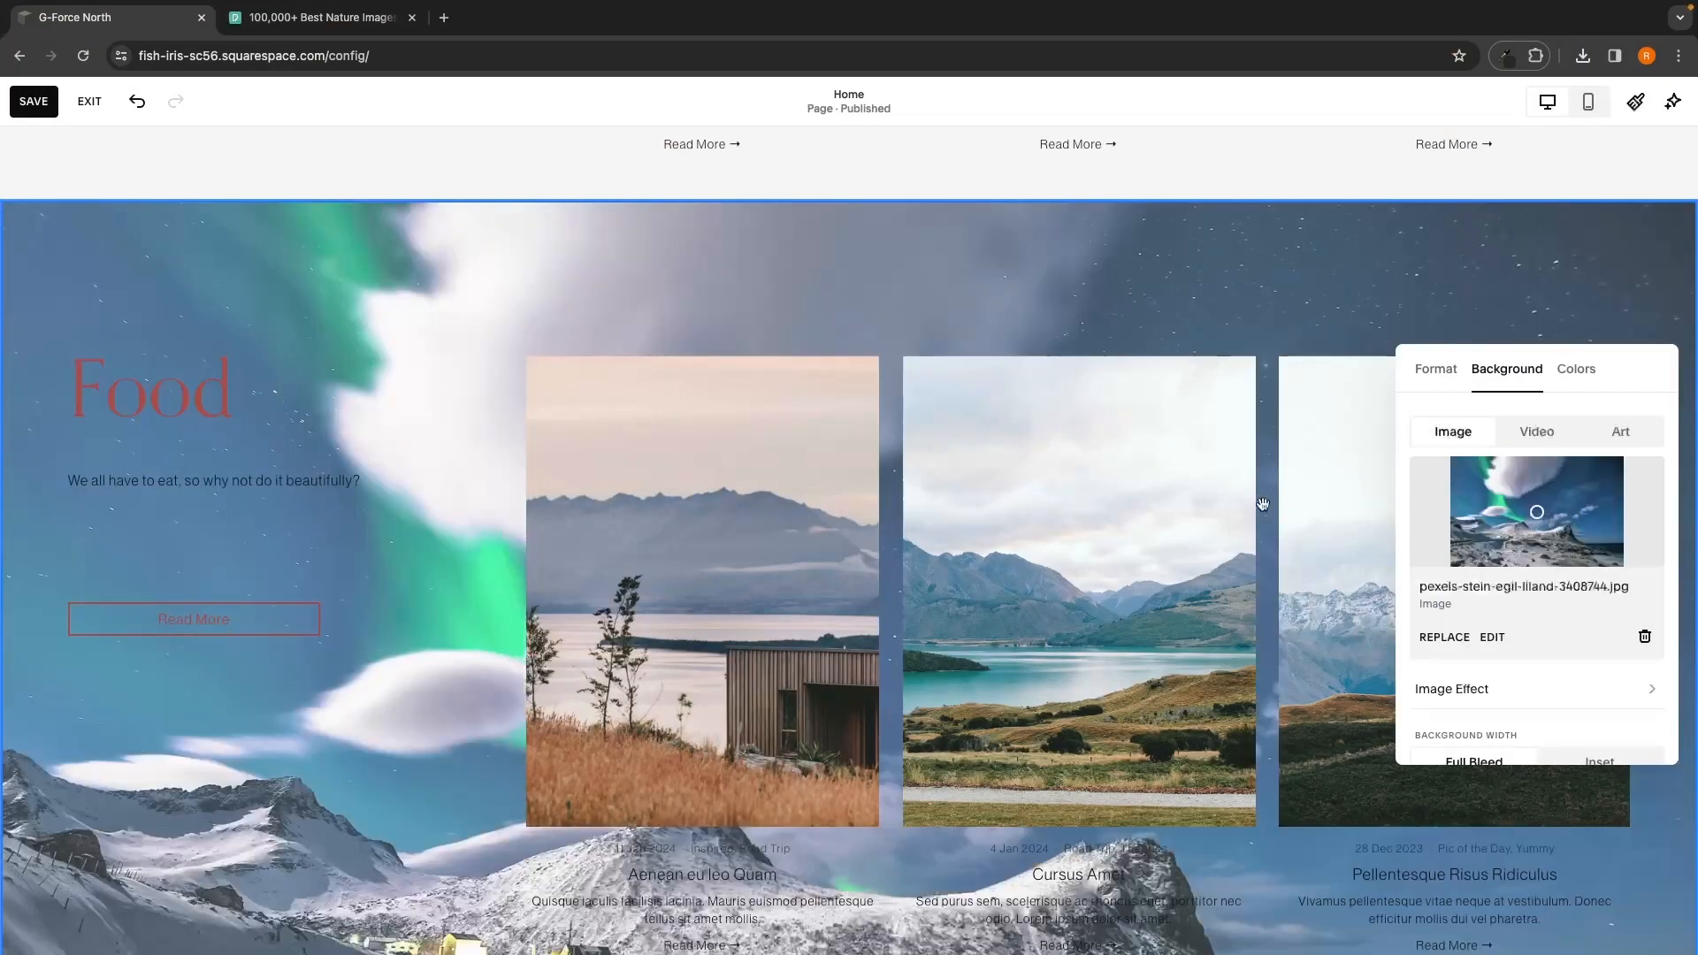
# Step: Adjust the background image's focal point, try a 61% overlay opacity and set it to 35%
pyautogui.scroll(-1, 379, 492)
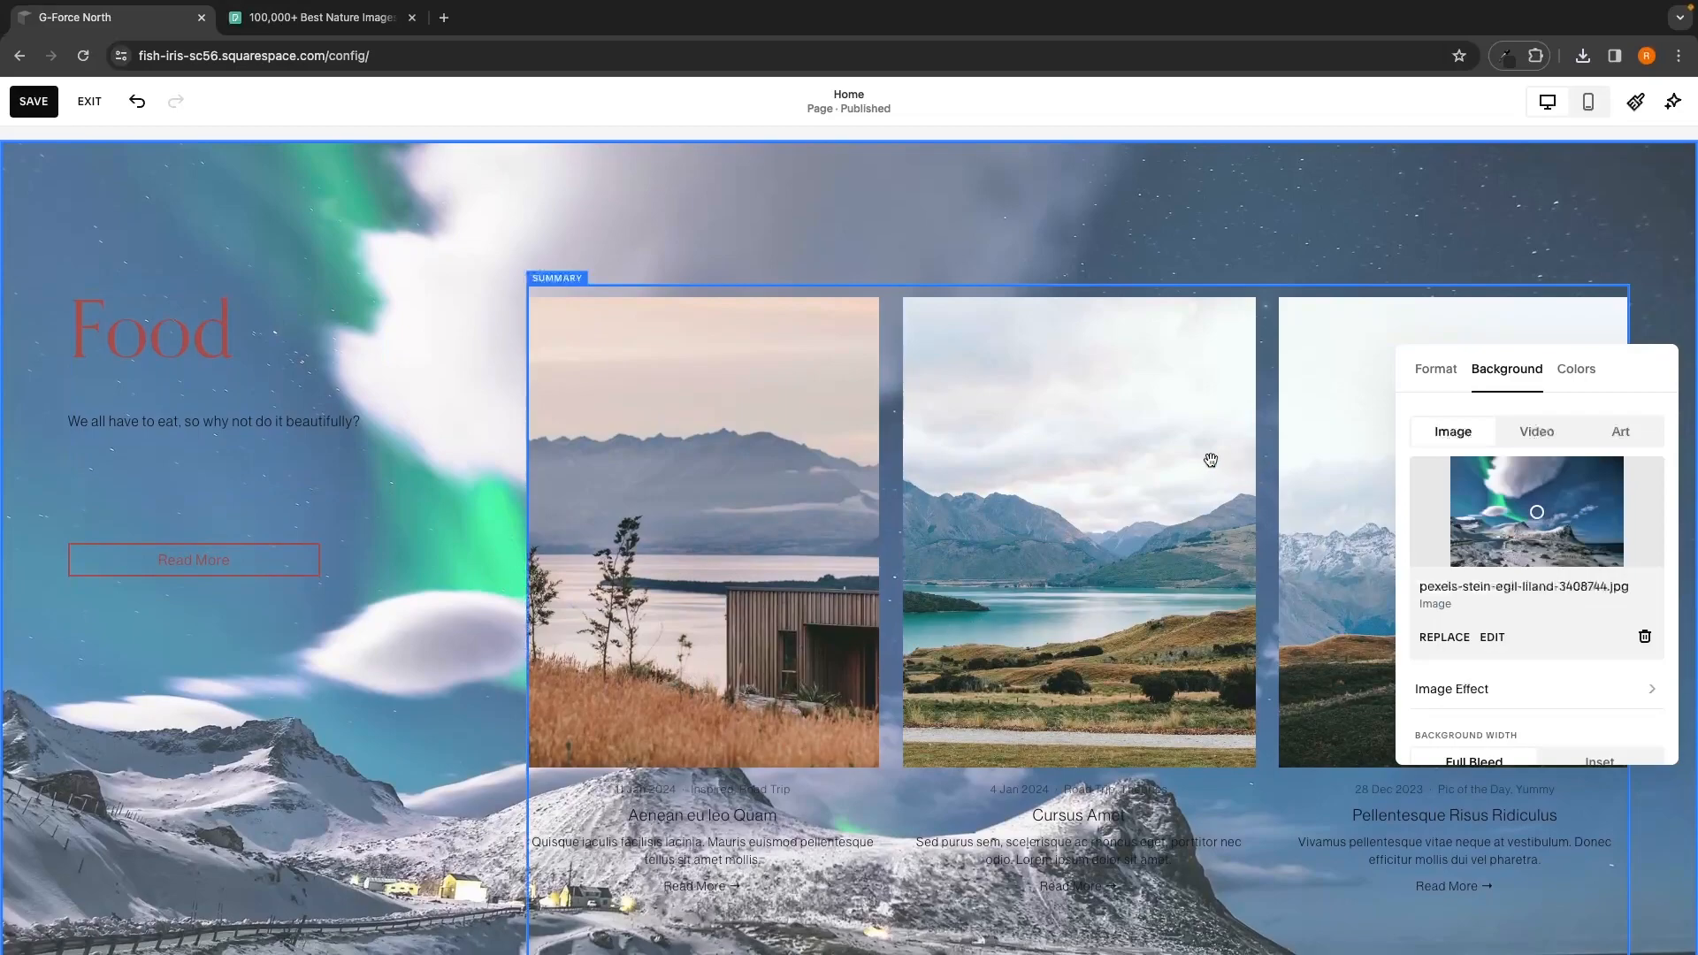
pyautogui.moveTo(1529, 517)
pyautogui.mouseDown()
pyautogui.moveTo(1483, 492)
pyautogui.moveTo(1548, 513)
pyautogui.moveTo(1579, 496)
pyautogui.moveTo(1536, 513)
pyautogui.mouseUp()
pyautogui.scroll(-3, 1533, 541)
pyautogui.moveTo(1454, 725); pyautogui.dragTo(1578, 725)
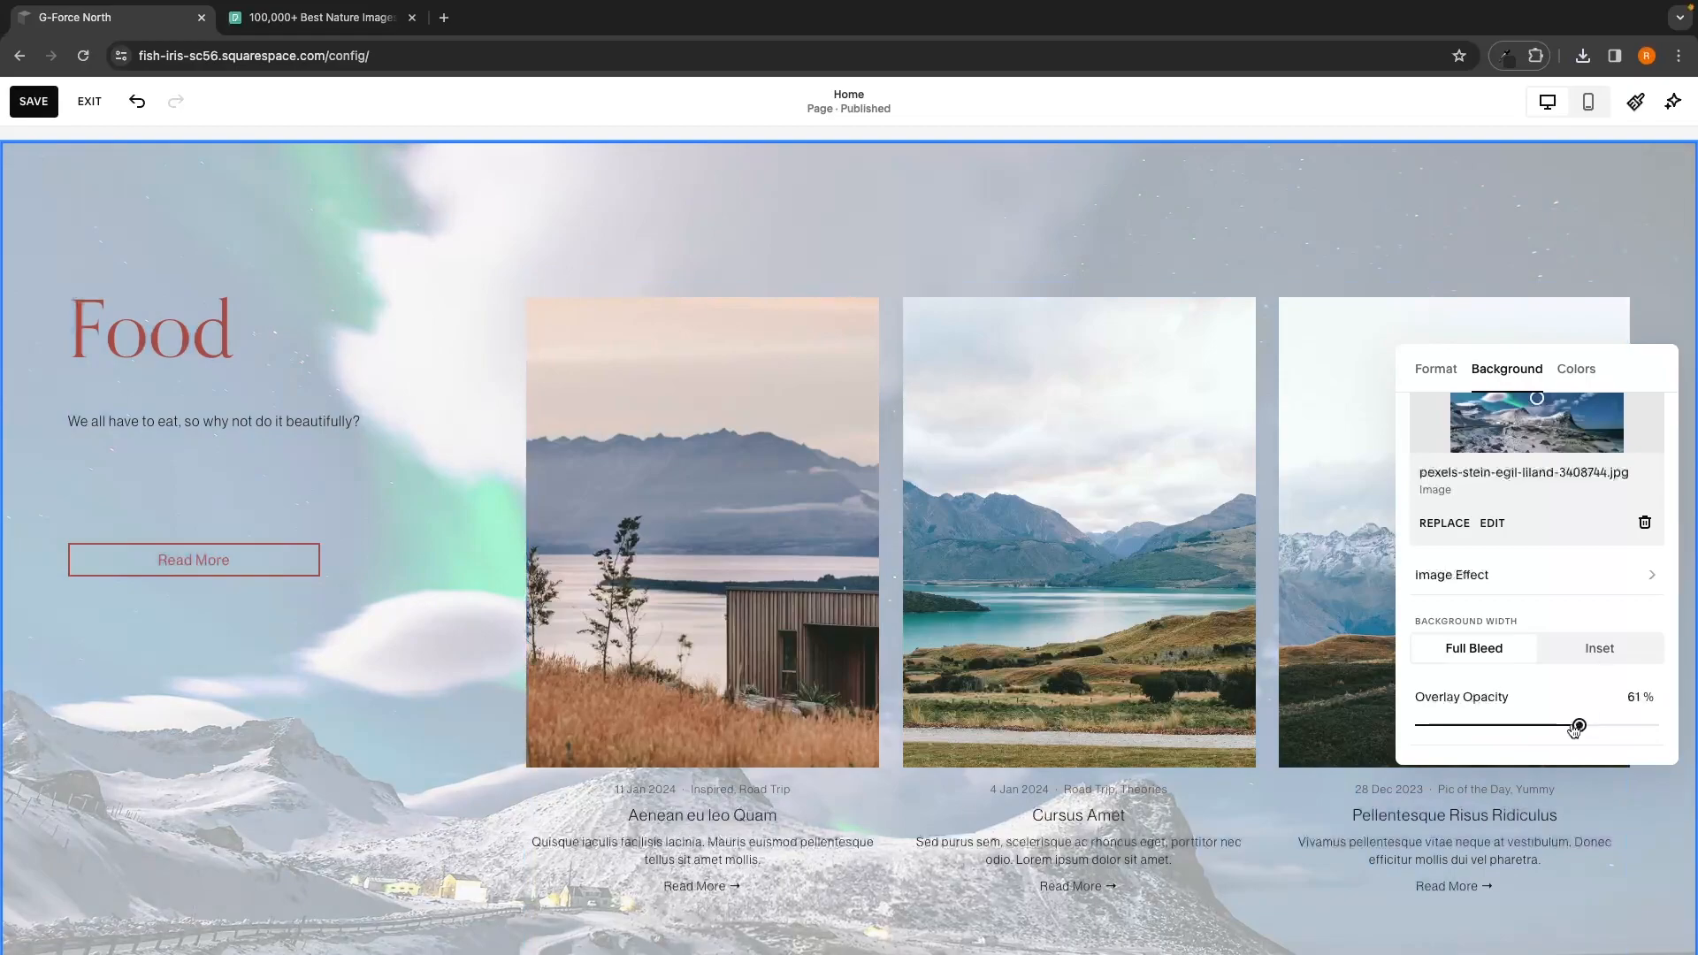
pyautogui.moveTo(1578, 725); pyautogui.dragTo(1507, 725)
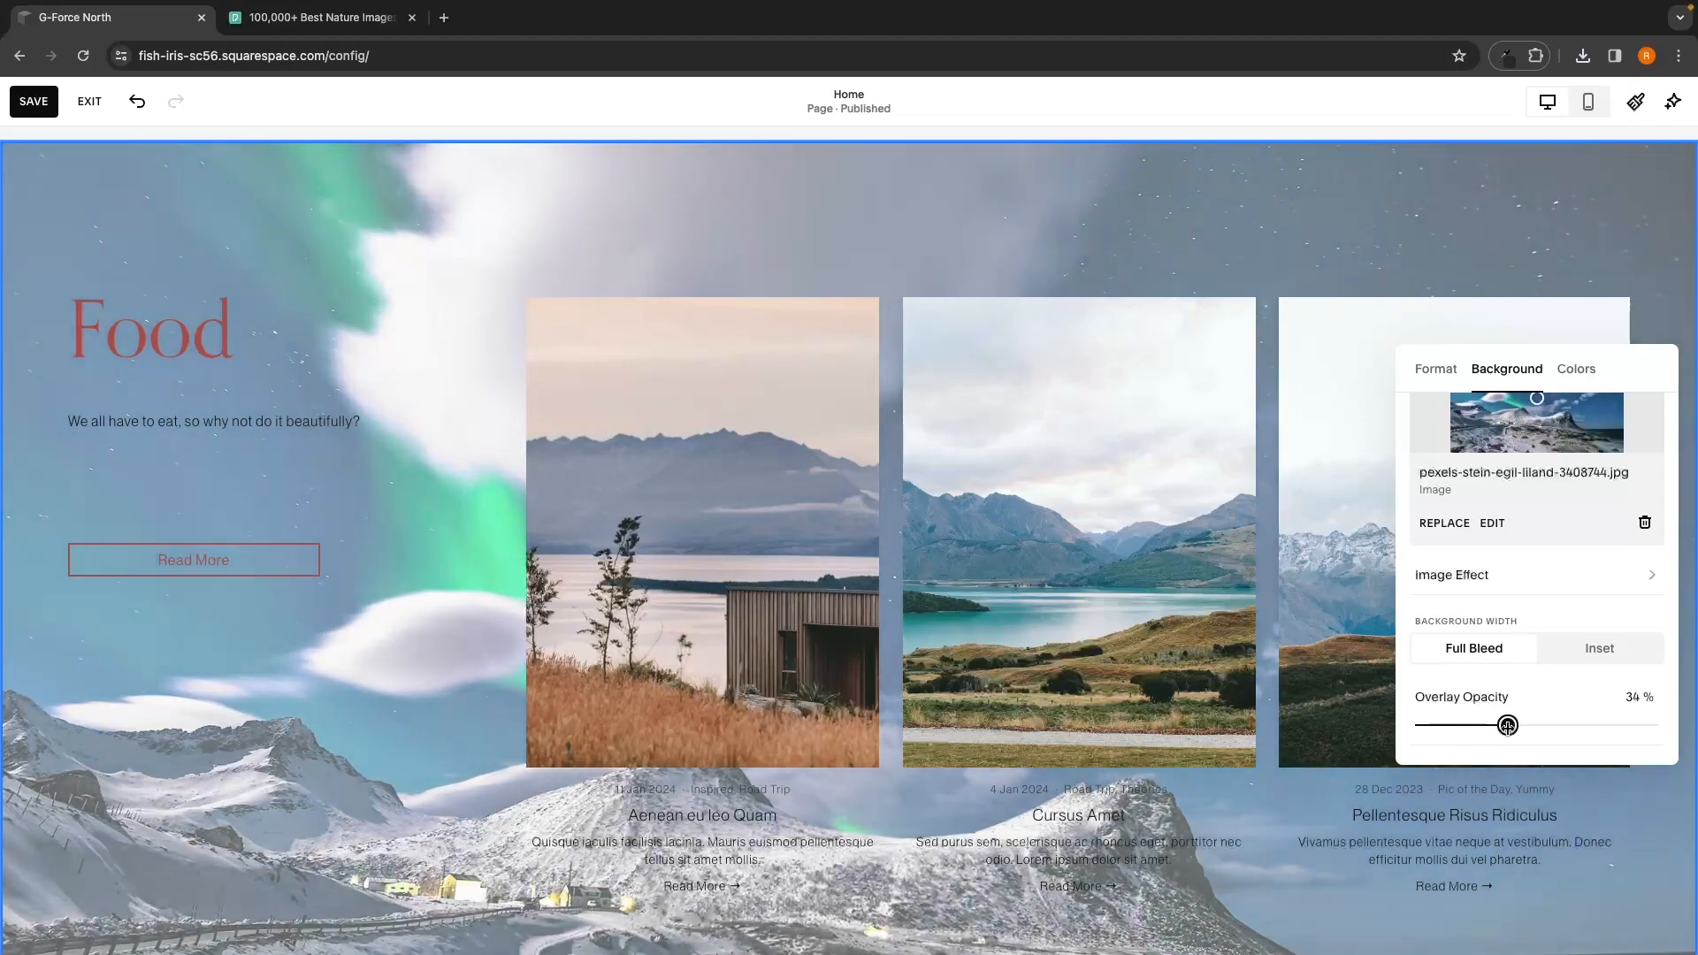
pyautogui.scroll(-1, 1179, 732)
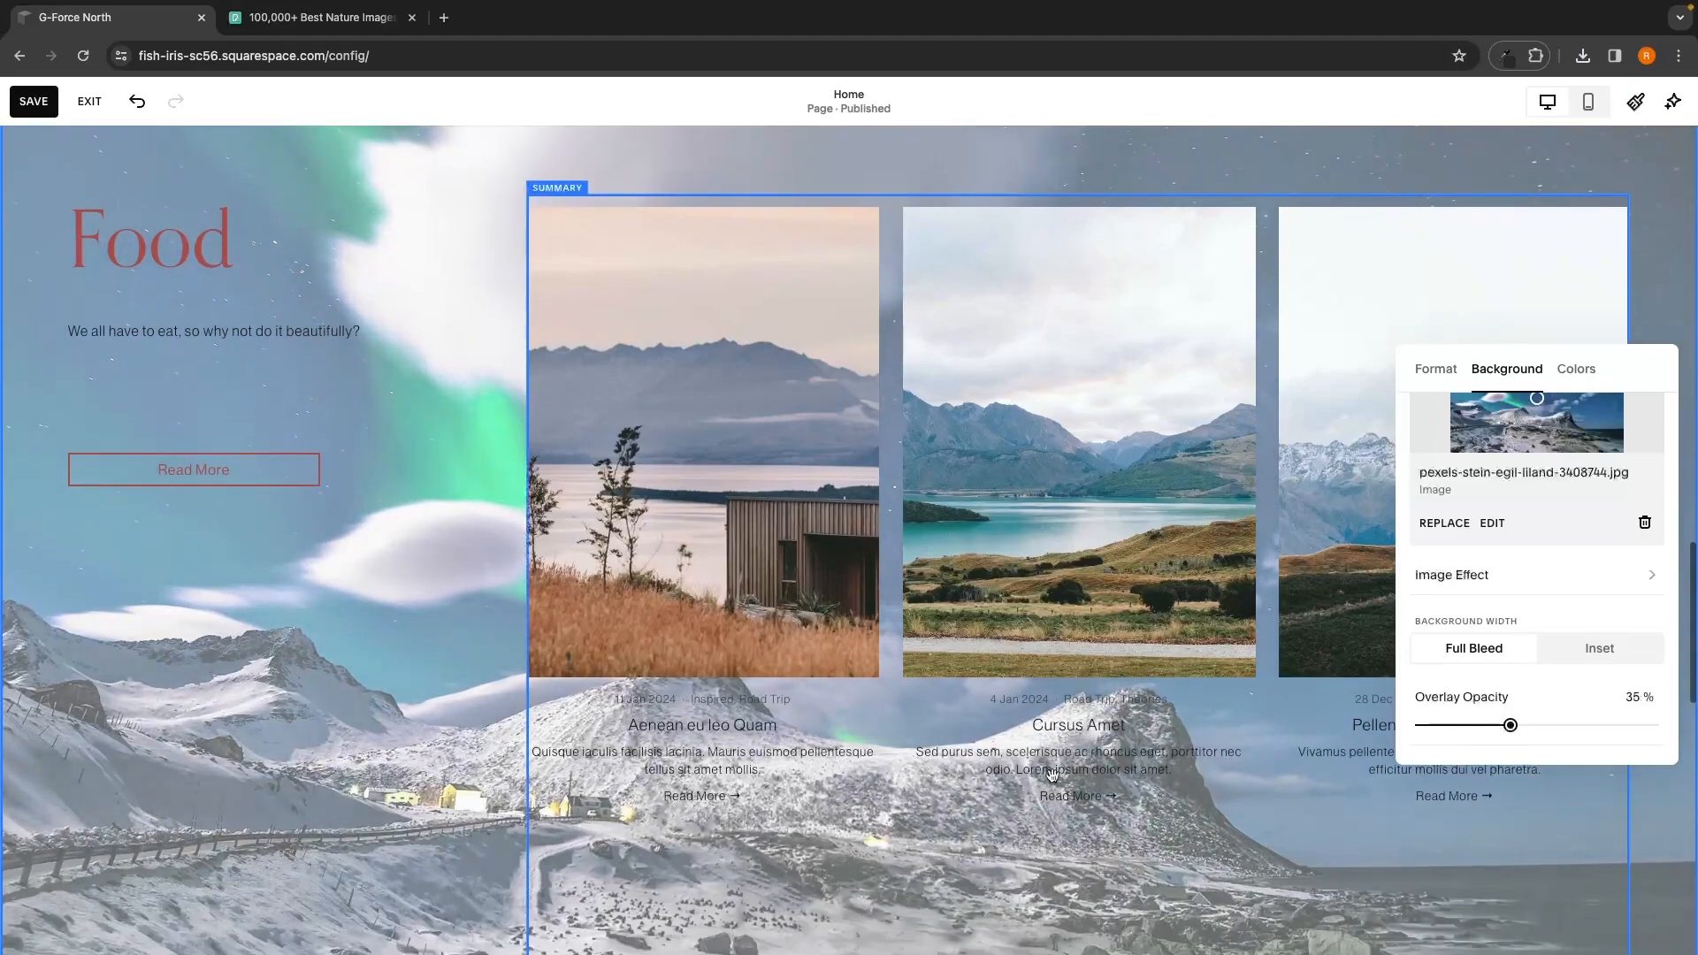
# Step: Delete the Food section's background image and close the section settings
pyautogui.scroll(3, 1480, 666)
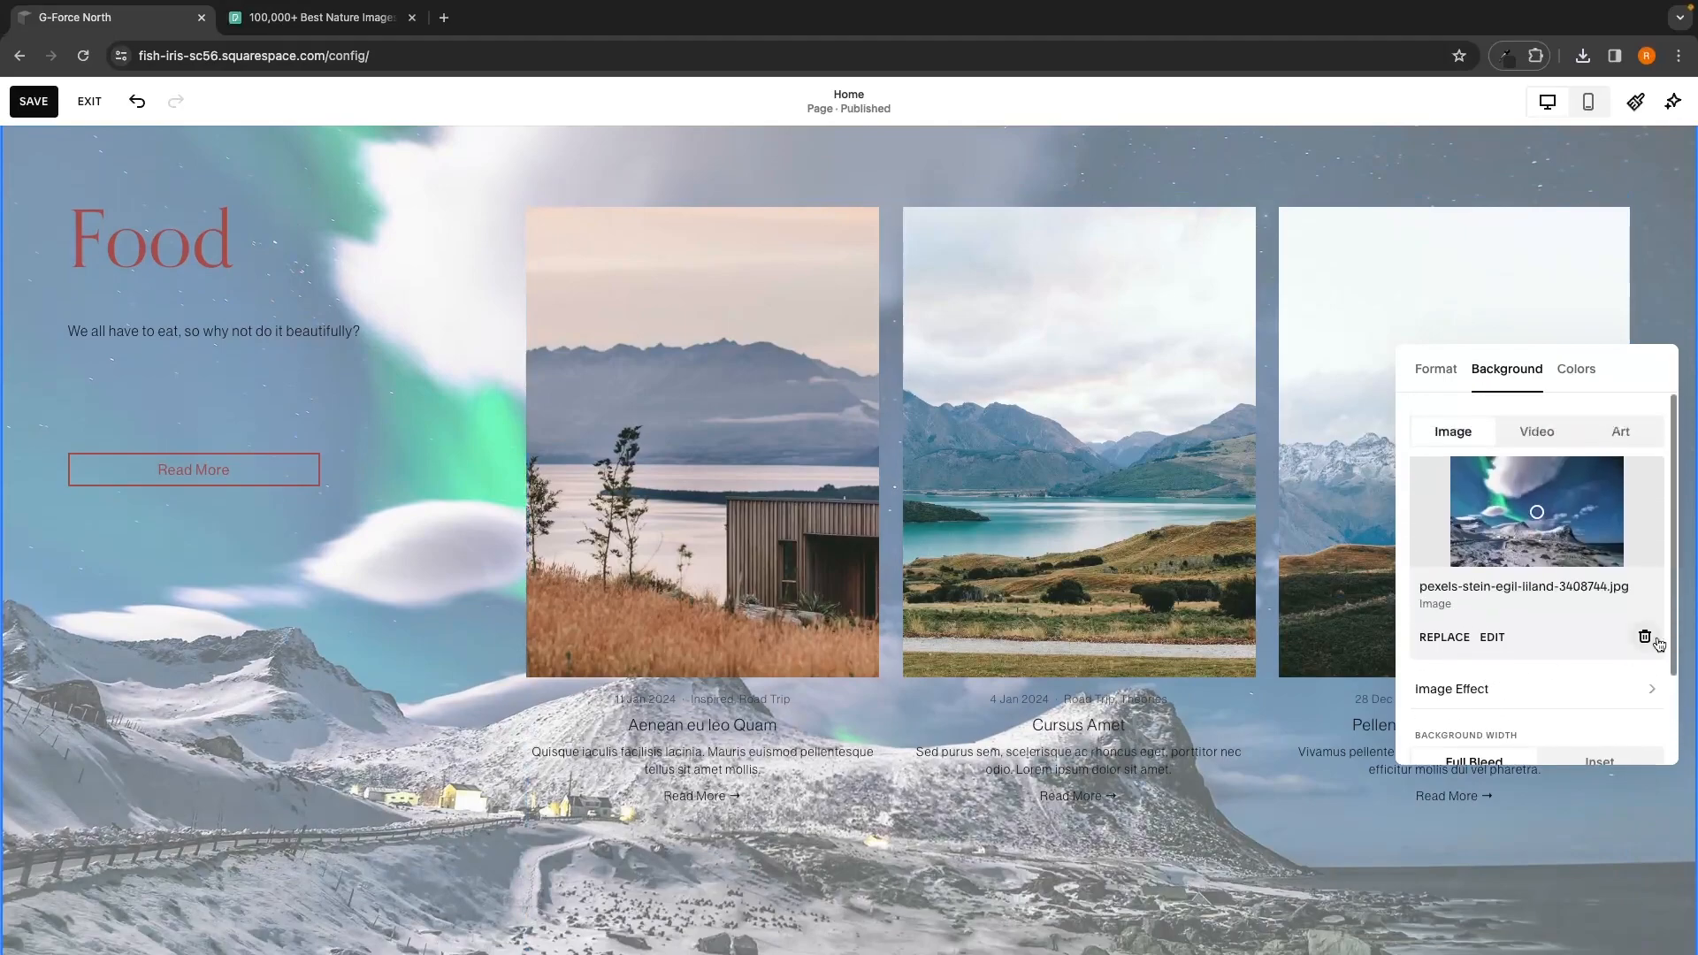
pyautogui.click(1643, 635)
pyautogui.scroll(1, 1318, 531)
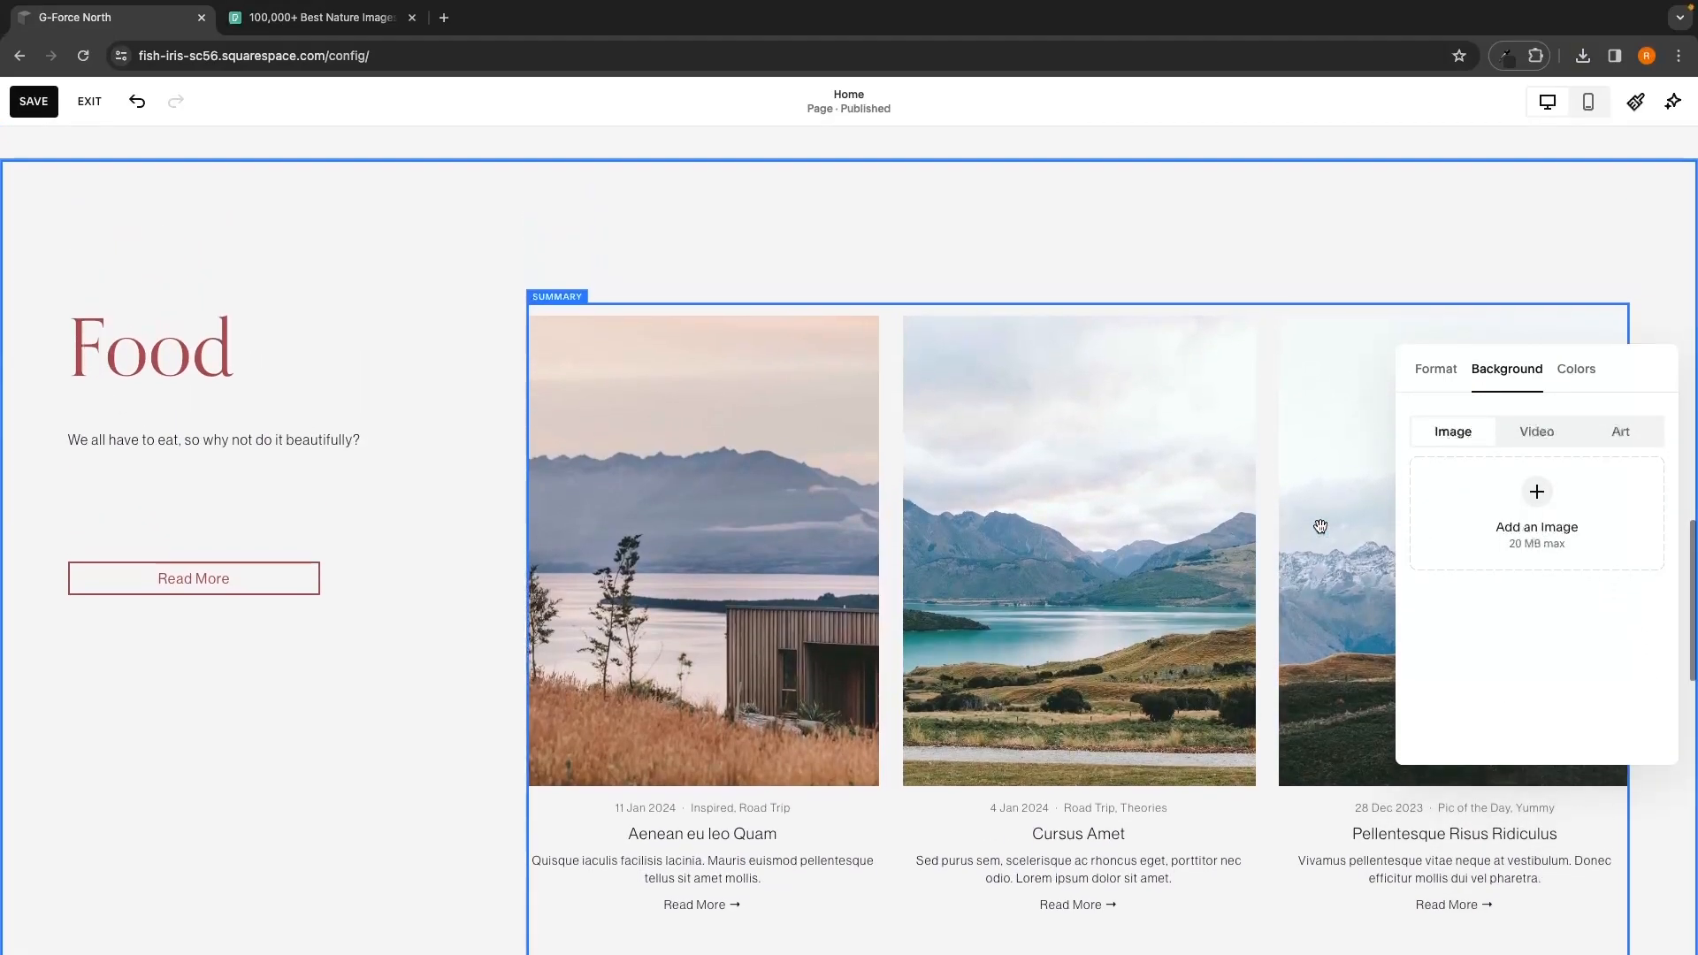
pyautogui.click(1489, 255)
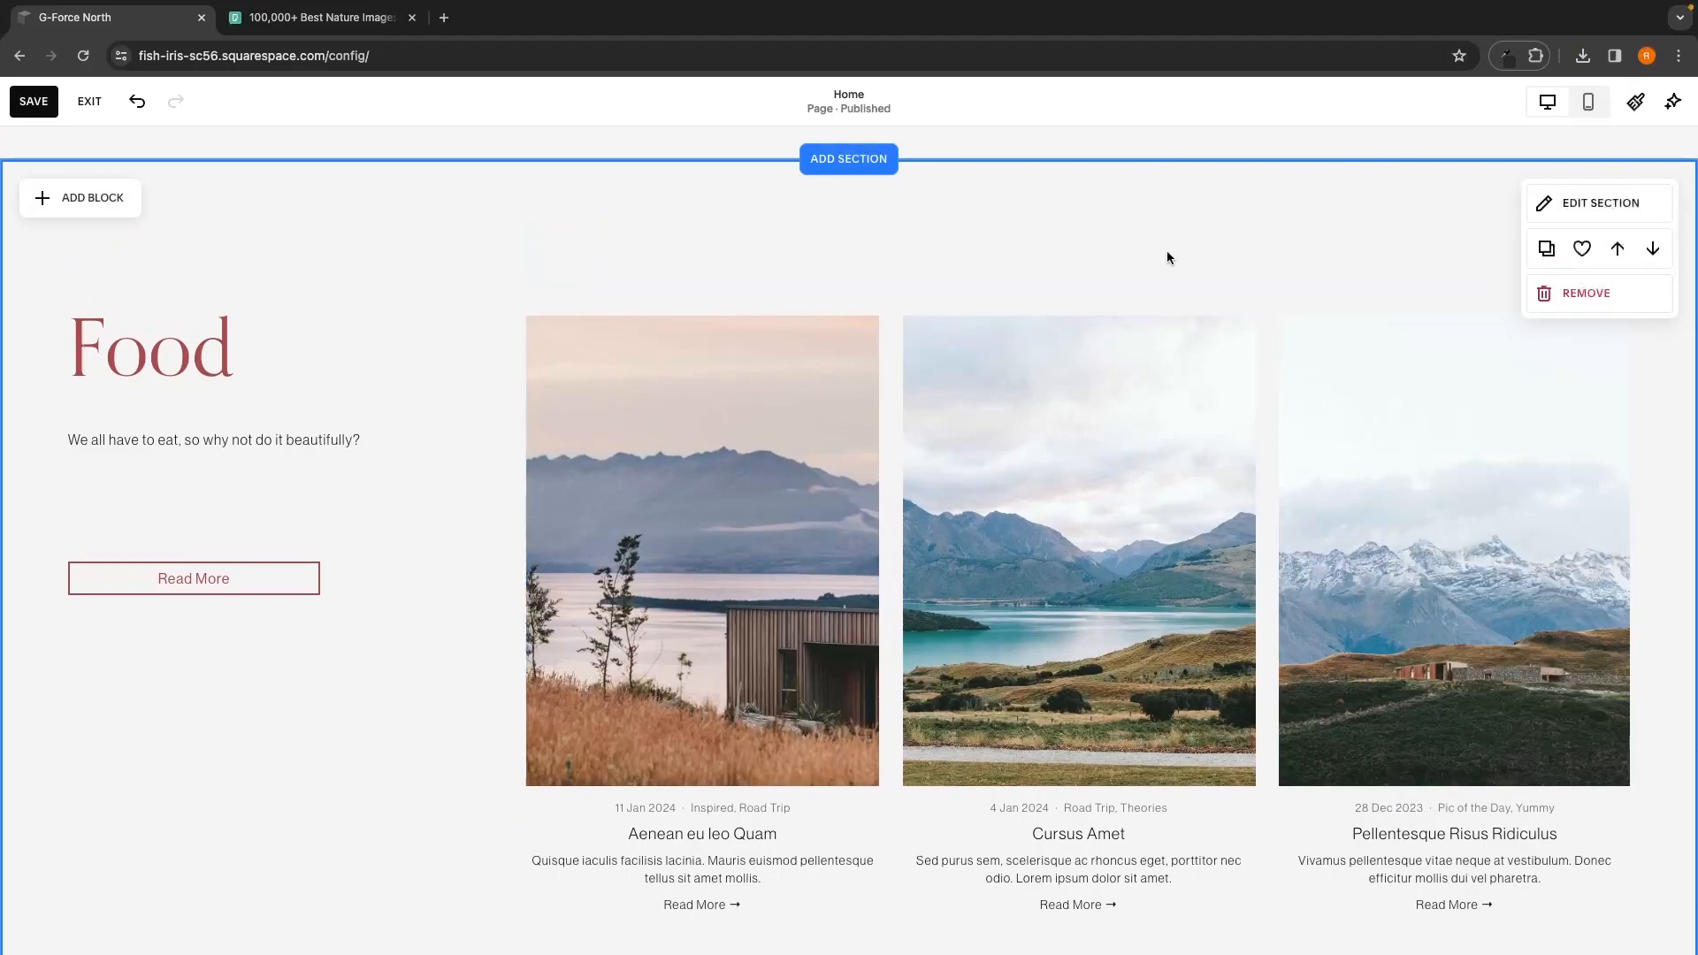
# Step: Add a Newsletter block to the Food section below its Read More button
pyautogui.scroll(1, 763, 218)
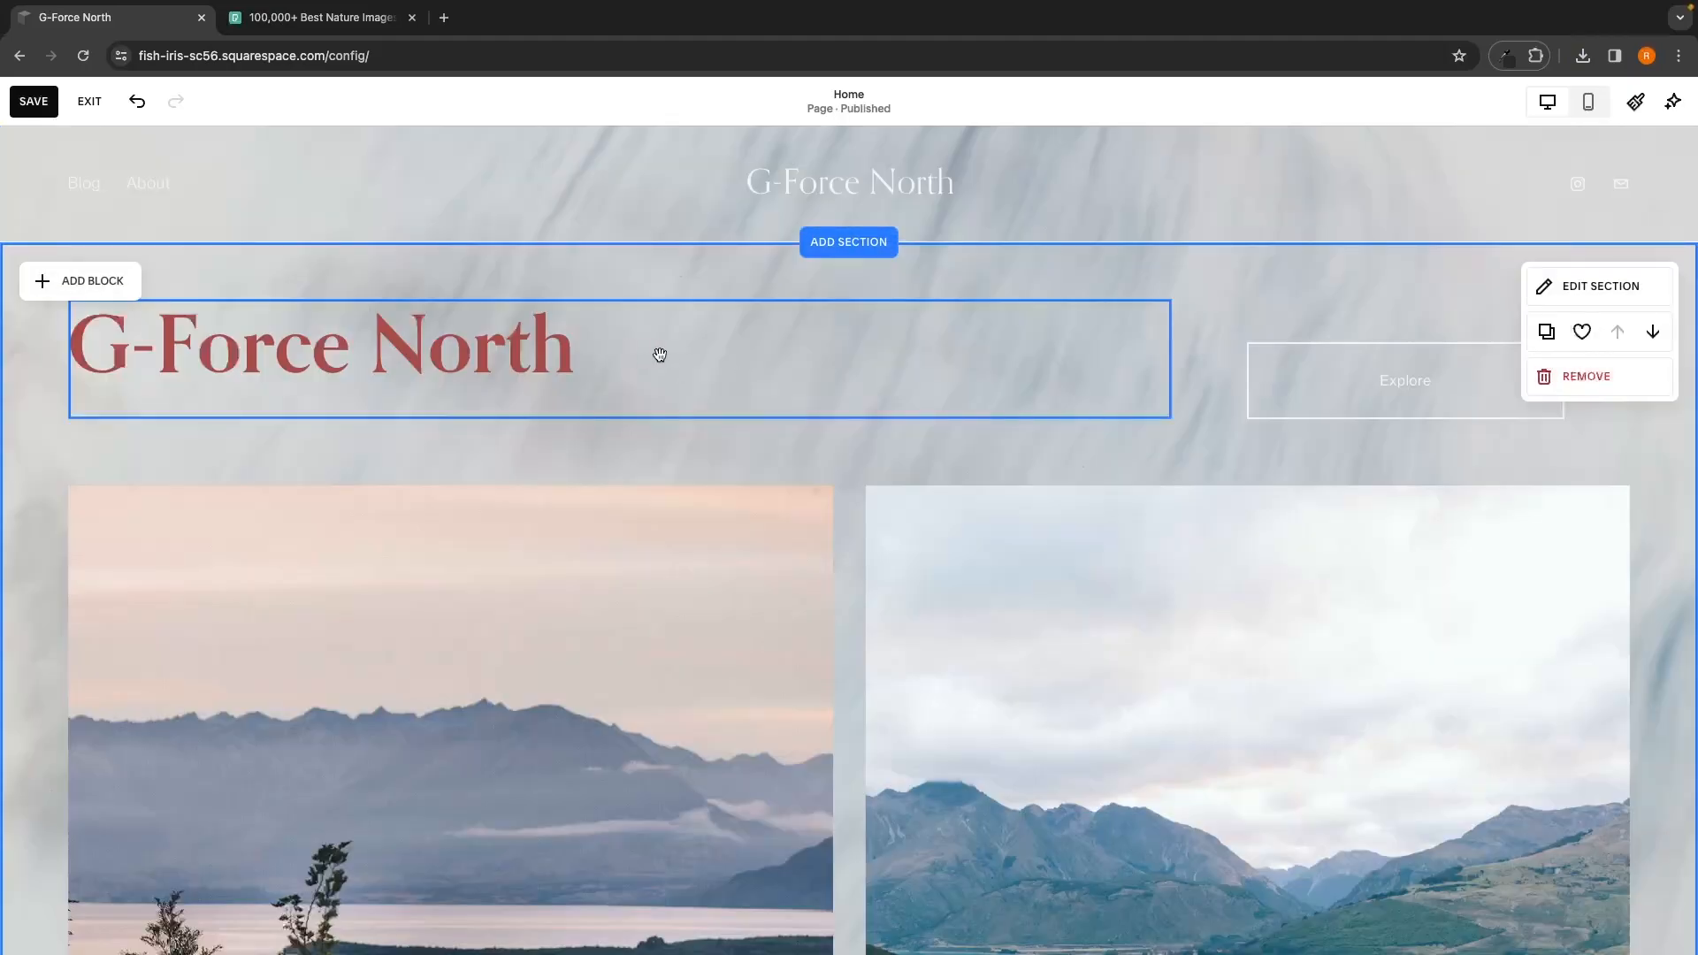
pyautogui.scroll(-2, 659, 355)
pyautogui.scroll(-10, 659, 355)
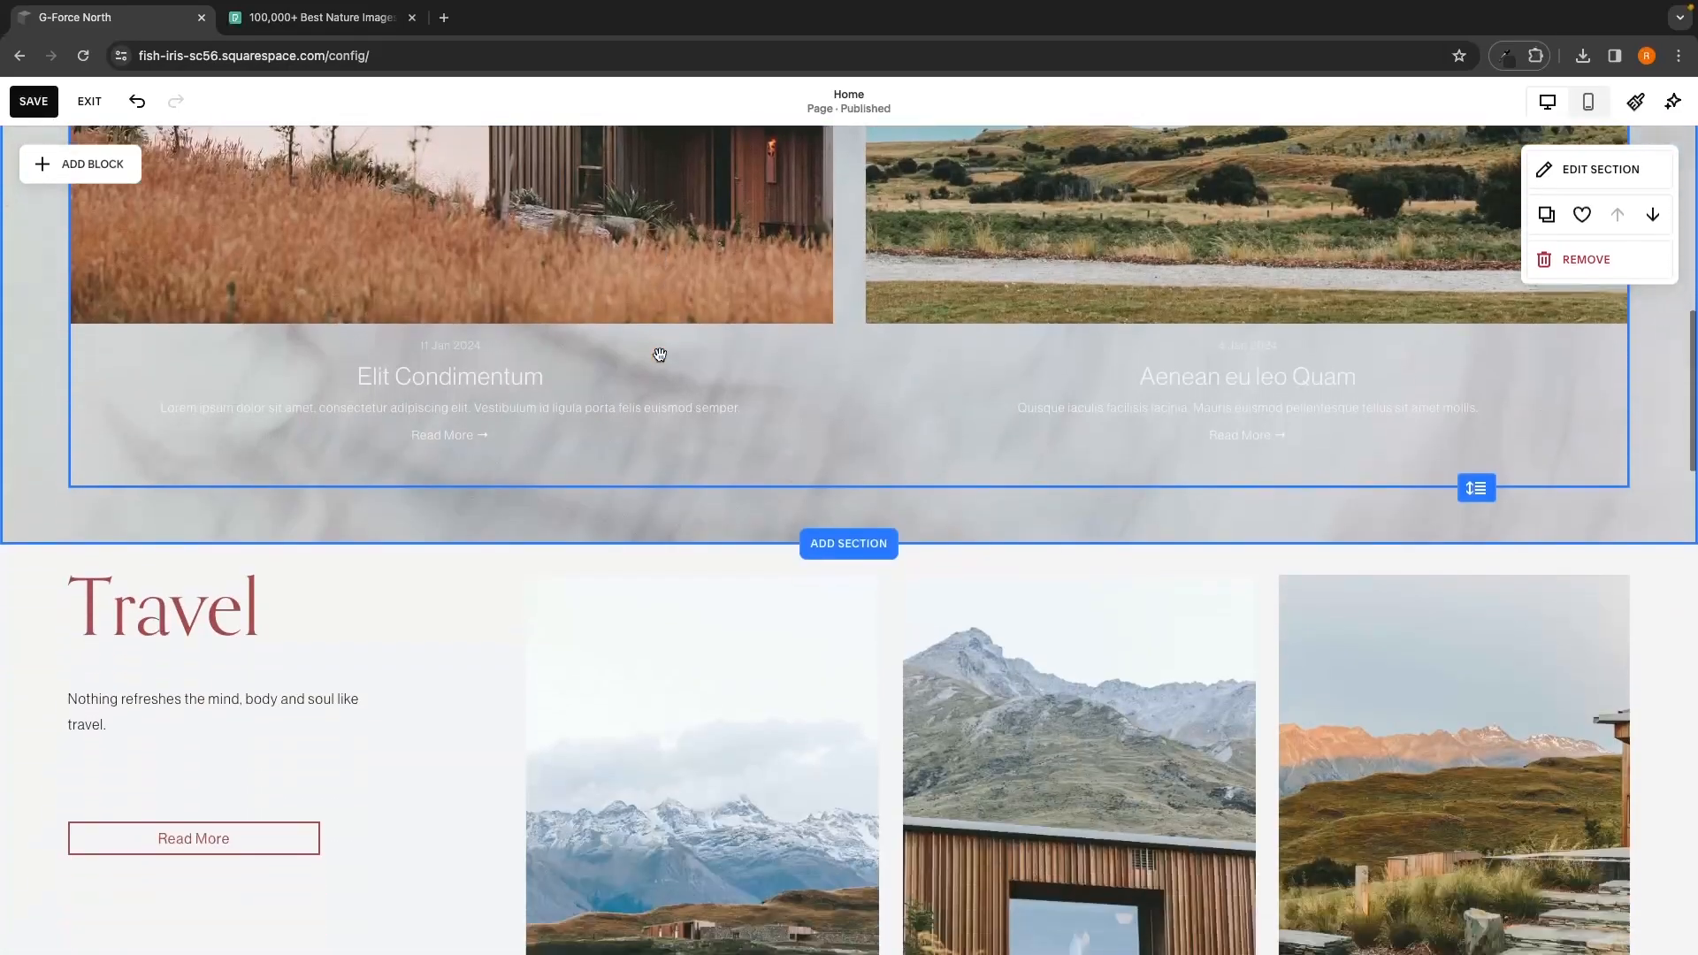
pyautogui.scroll(-1, 524, 361)
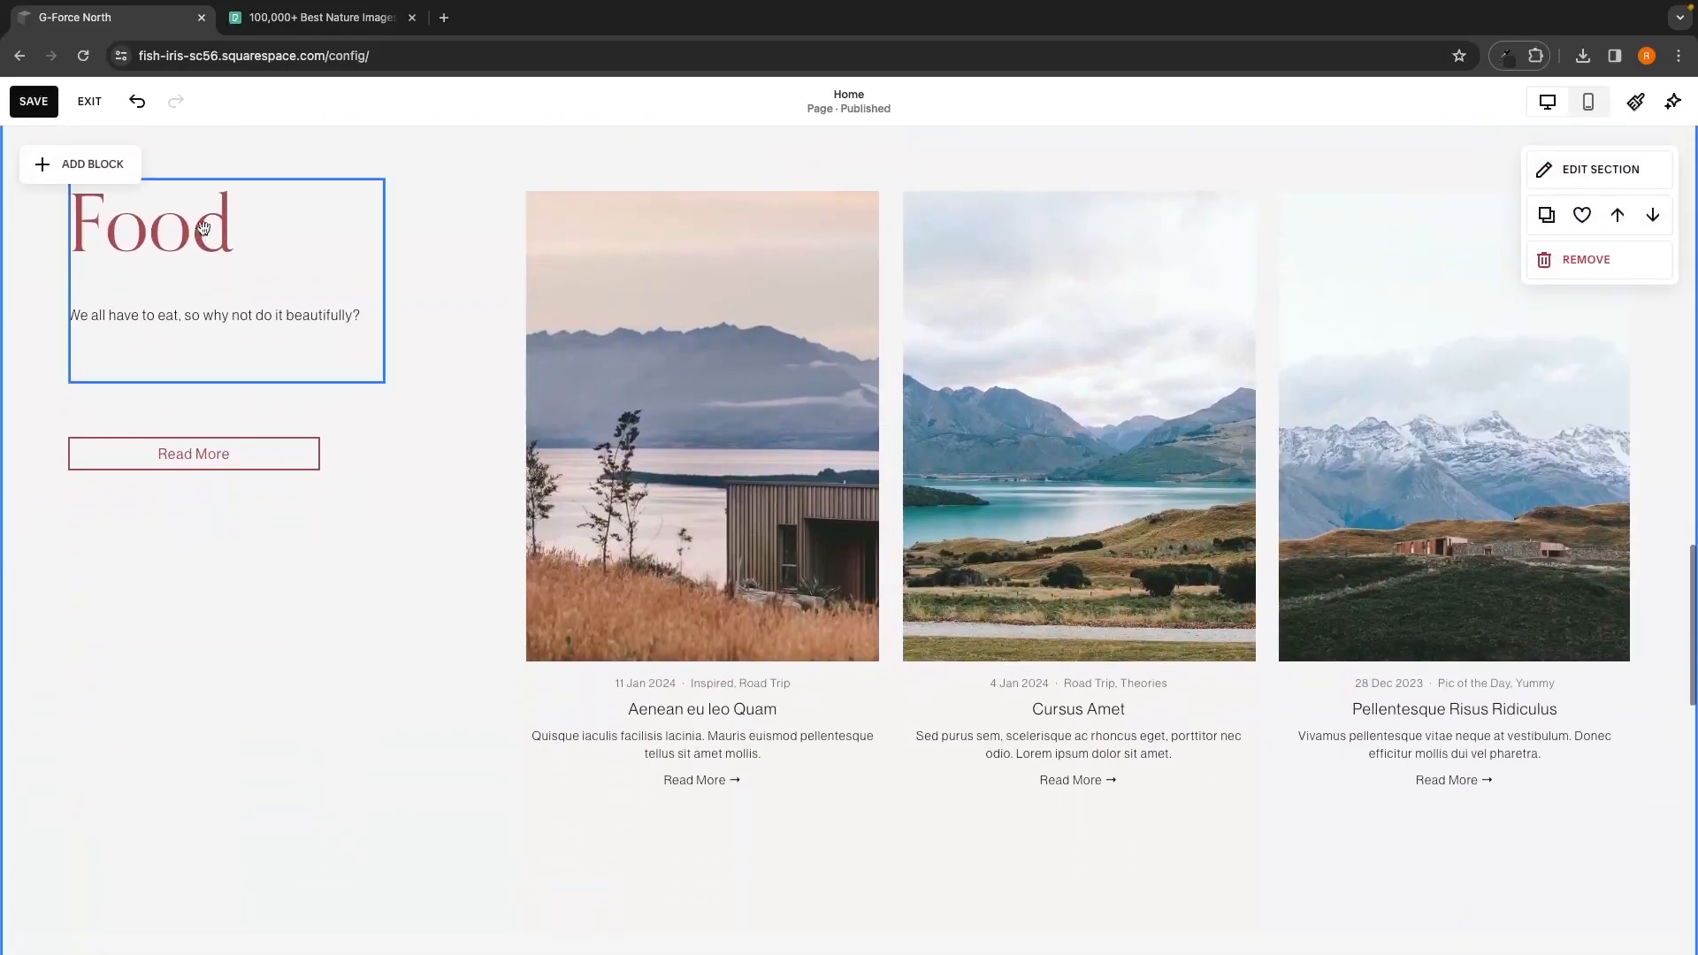
pyautogui.click(88, 168)
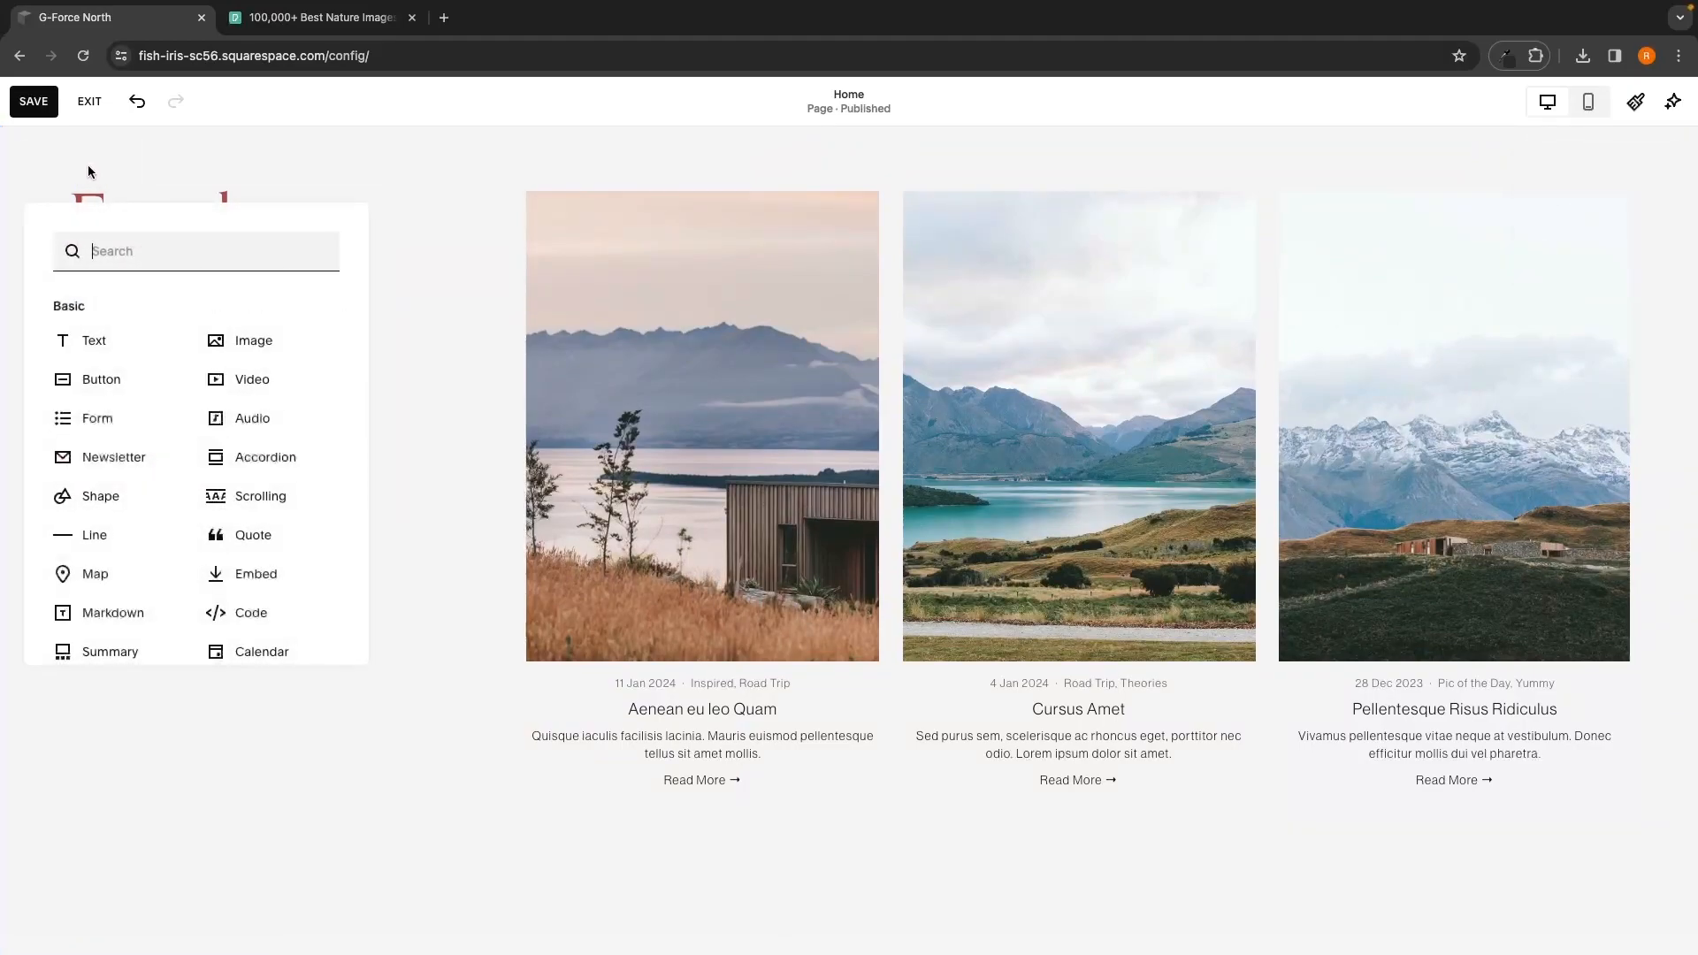
pyautogui.scroll(-5, 159, 352)
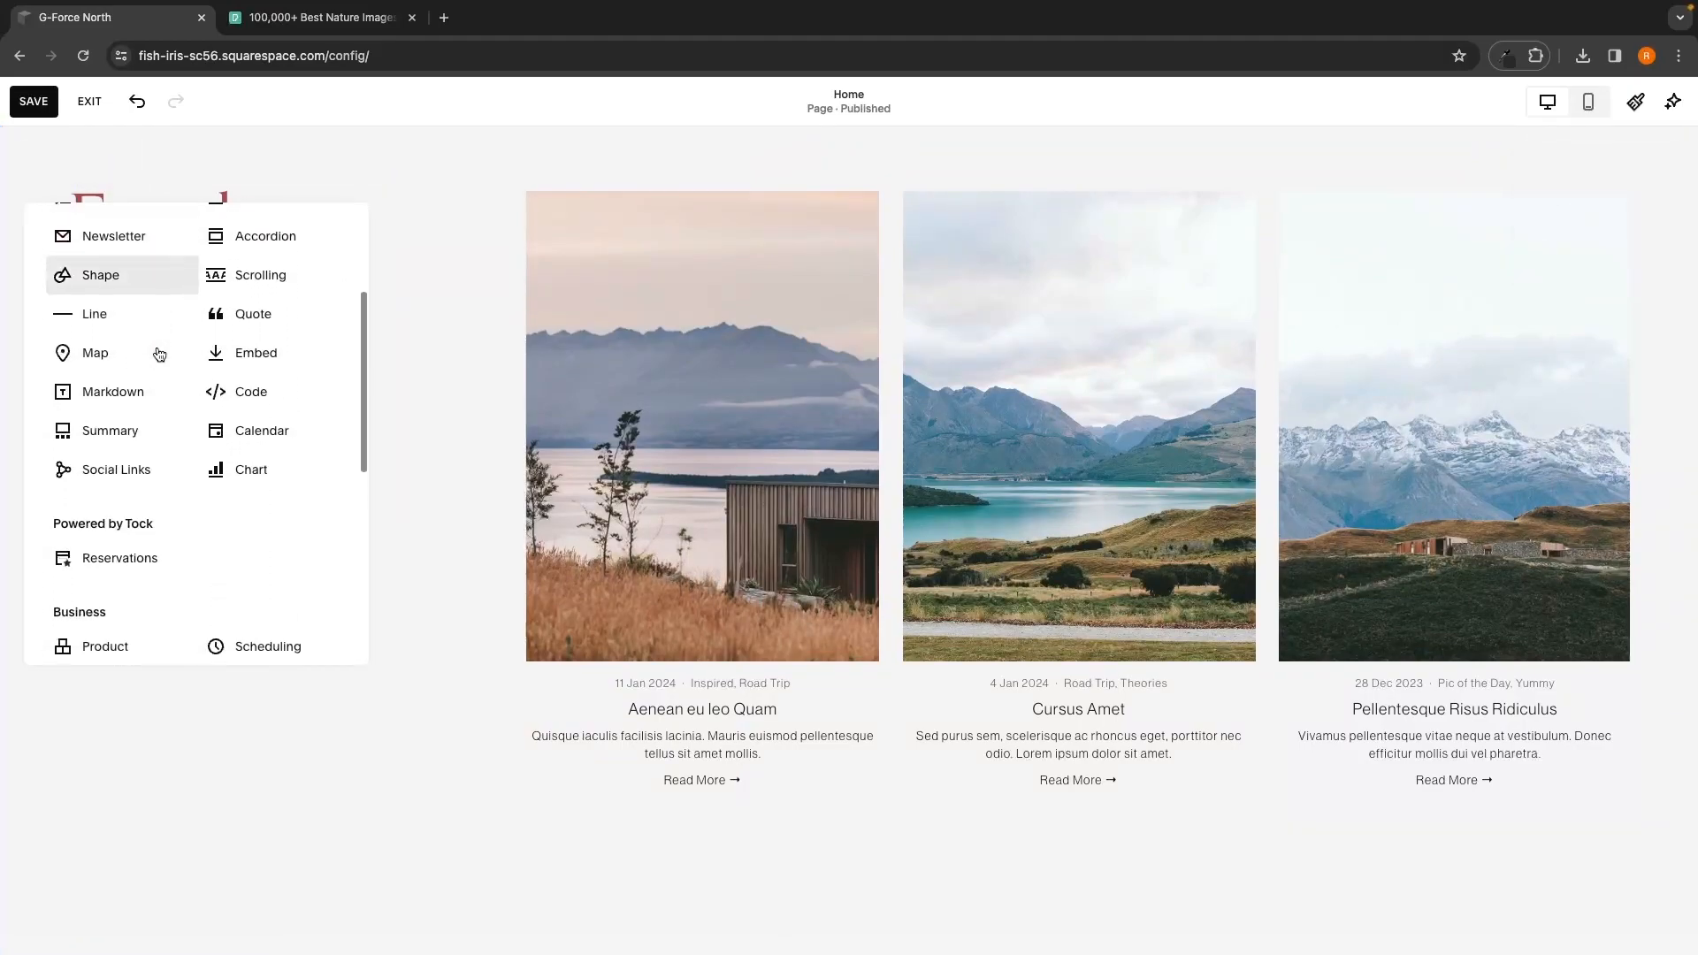
pyautogui.scroll(-2, 159, 353)
pyautogui.scroll(6, 159, 354)
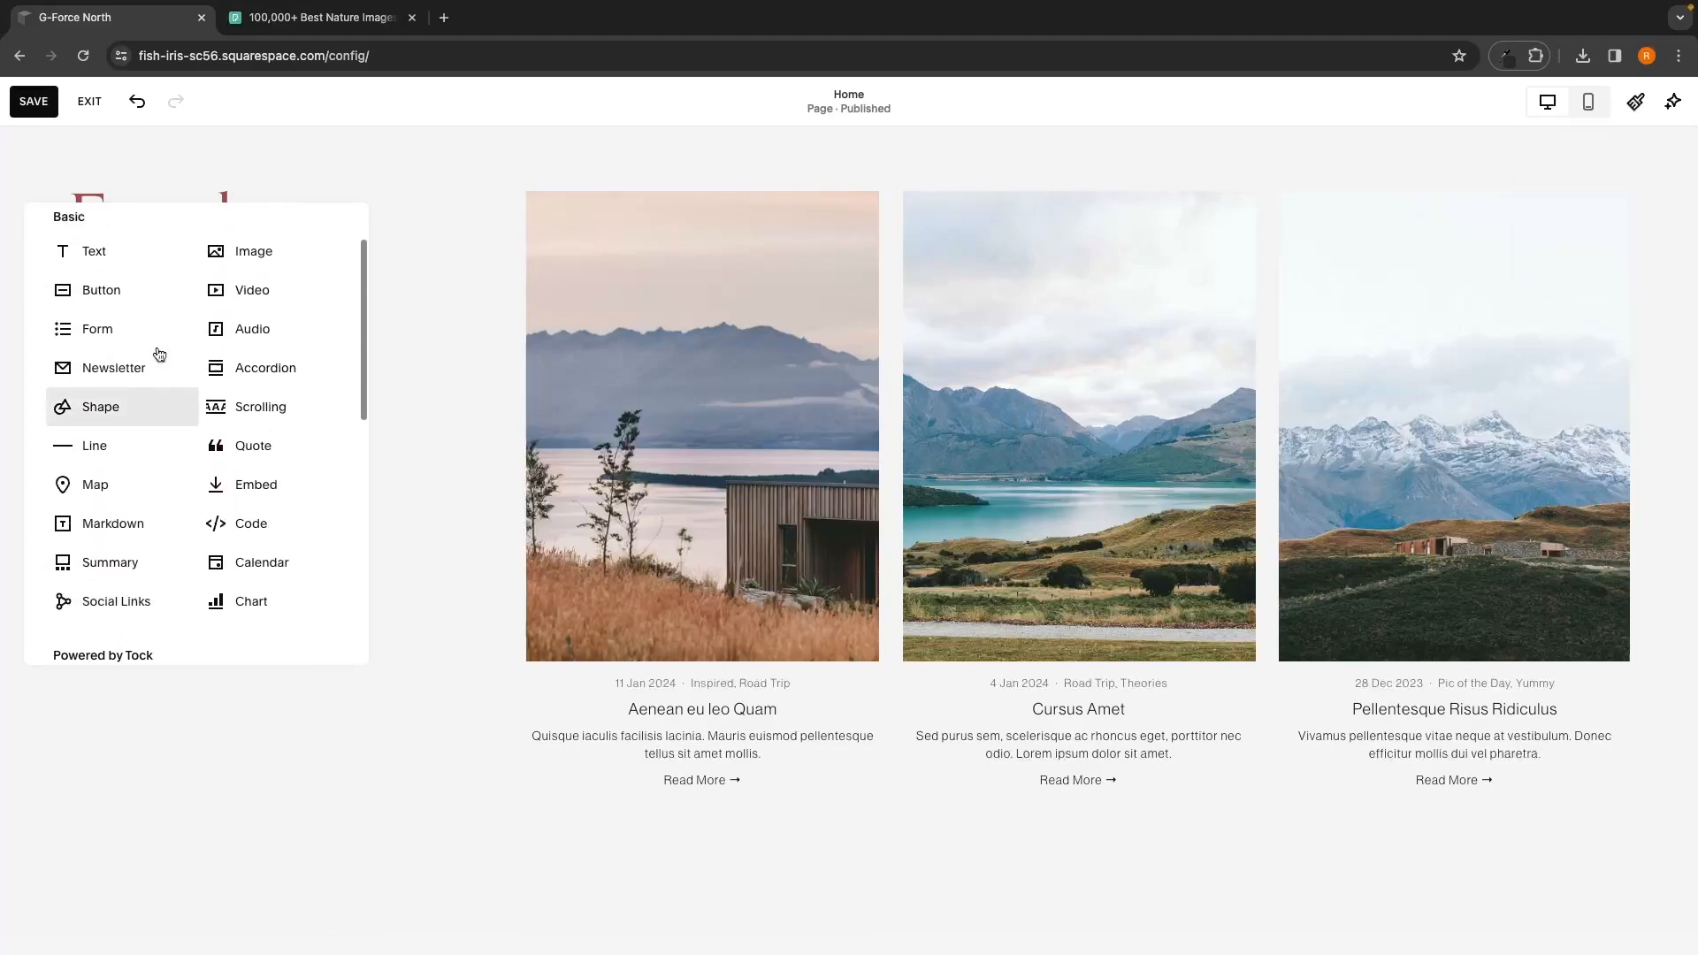
pyautogui.scroll(-1, 159, 354)
pyautogui.moveTo(111, 384); pyautogui.dragTo(134, 699)
pyautogui.scroll(-3, 318, 652)
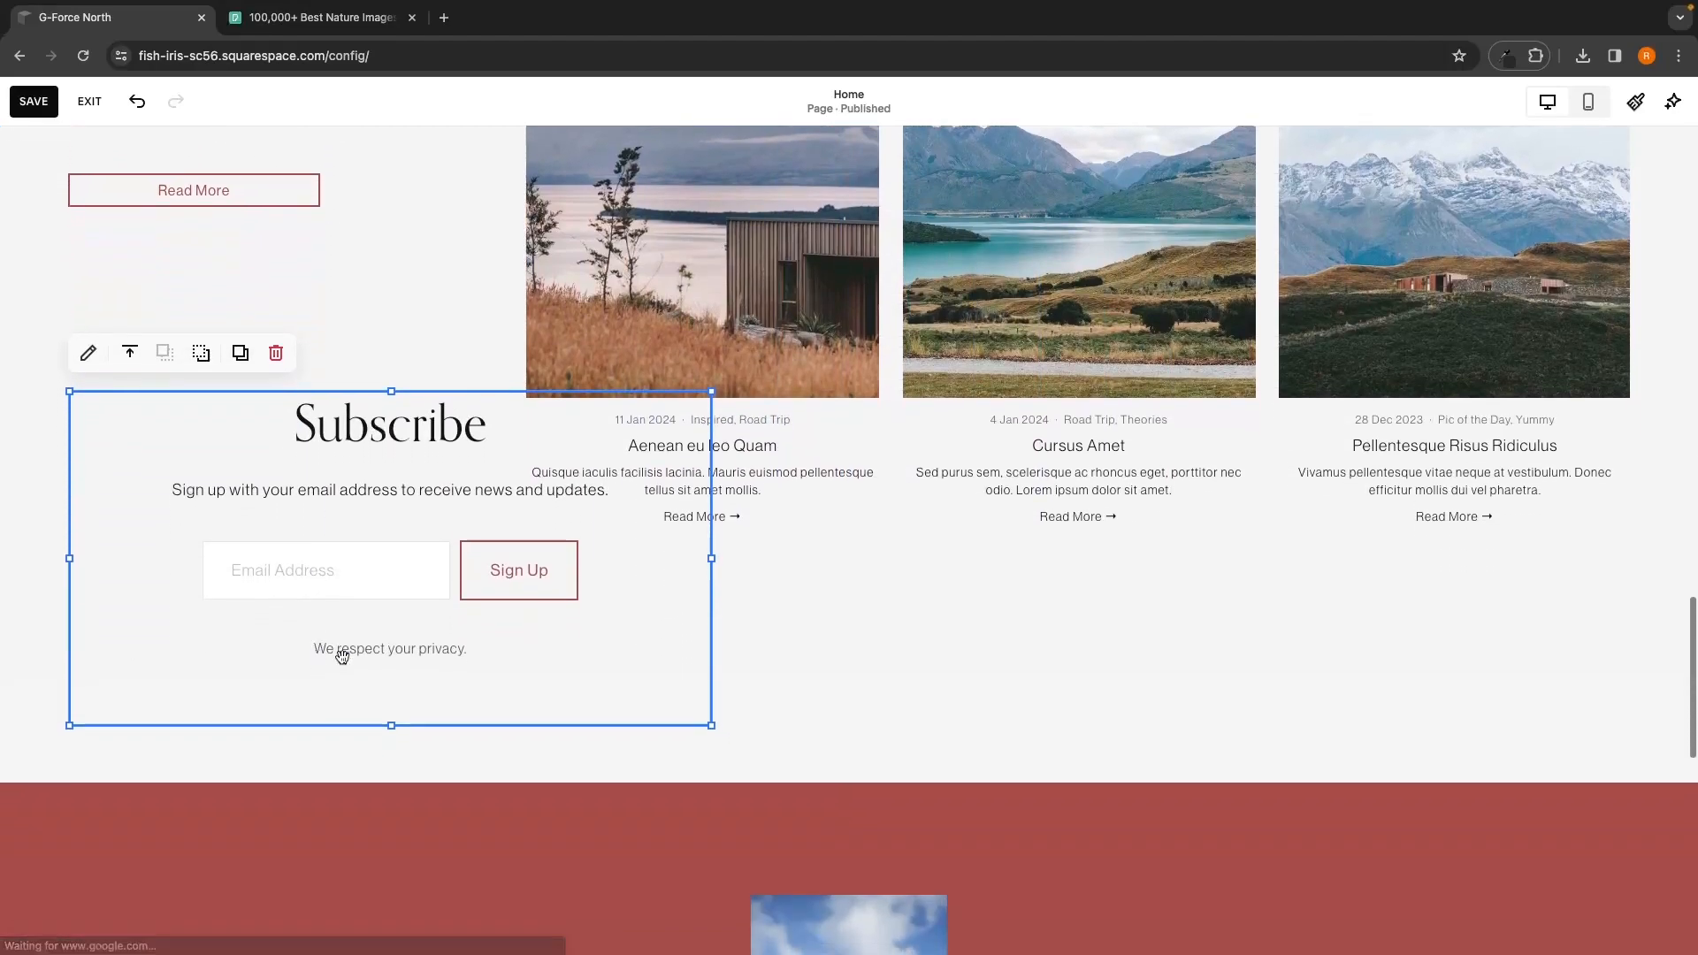
# Step: Move the newsletter block down so it sits clear below the Food section's post summaries
pyautogui.moveTo(590, 588); pyautogui.dragTo(559, 773)
pyautogui.scroll(-2, 557, 773)
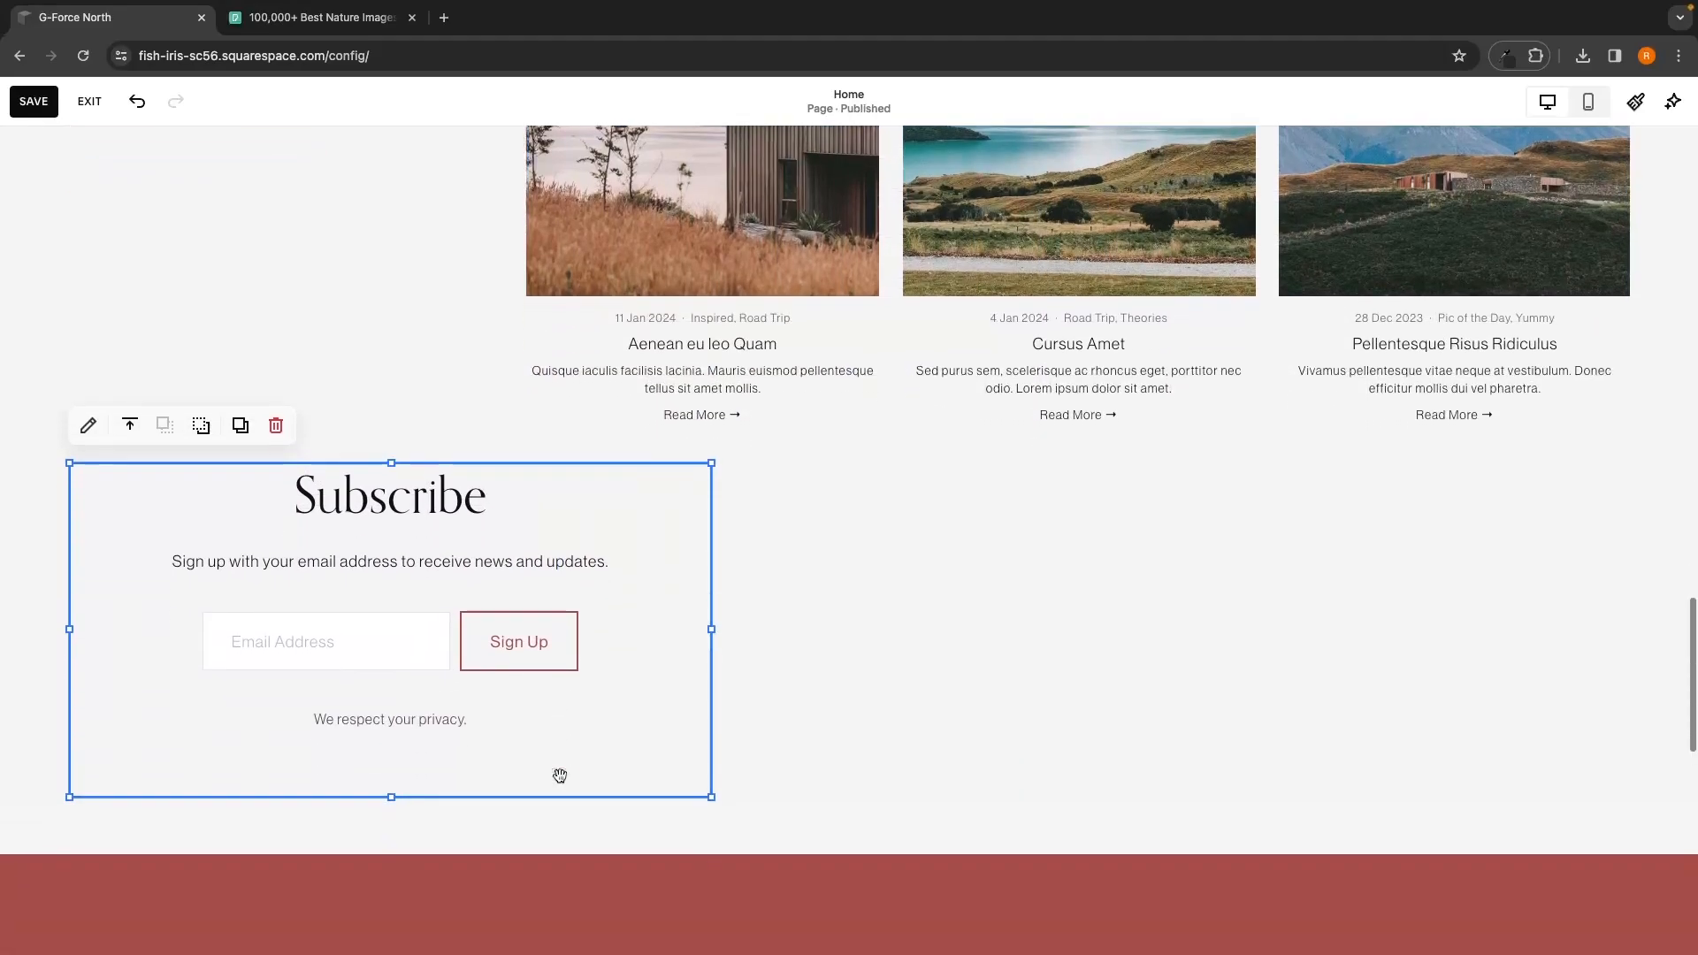
pyautogui.moveTo(637, 550)
pyautogui.mouseDown()
pyautogui.moveTo(634, 391)
pyautogui.moveTo(687, 822)
pyautogui.moveTo(697, 708)
pyautogui.moveTo(670, 549)
pyautogui.moveTo(701, 690)
pyautogui.moveTo(705, 857)
pyautogui.moveTo(702, 671)
pyautogui.moveTo(642, 520)
pyautogui.moveTo(646, 738)
pyautogui.moveTo(619, 566)
pyautogui.mouseUp()
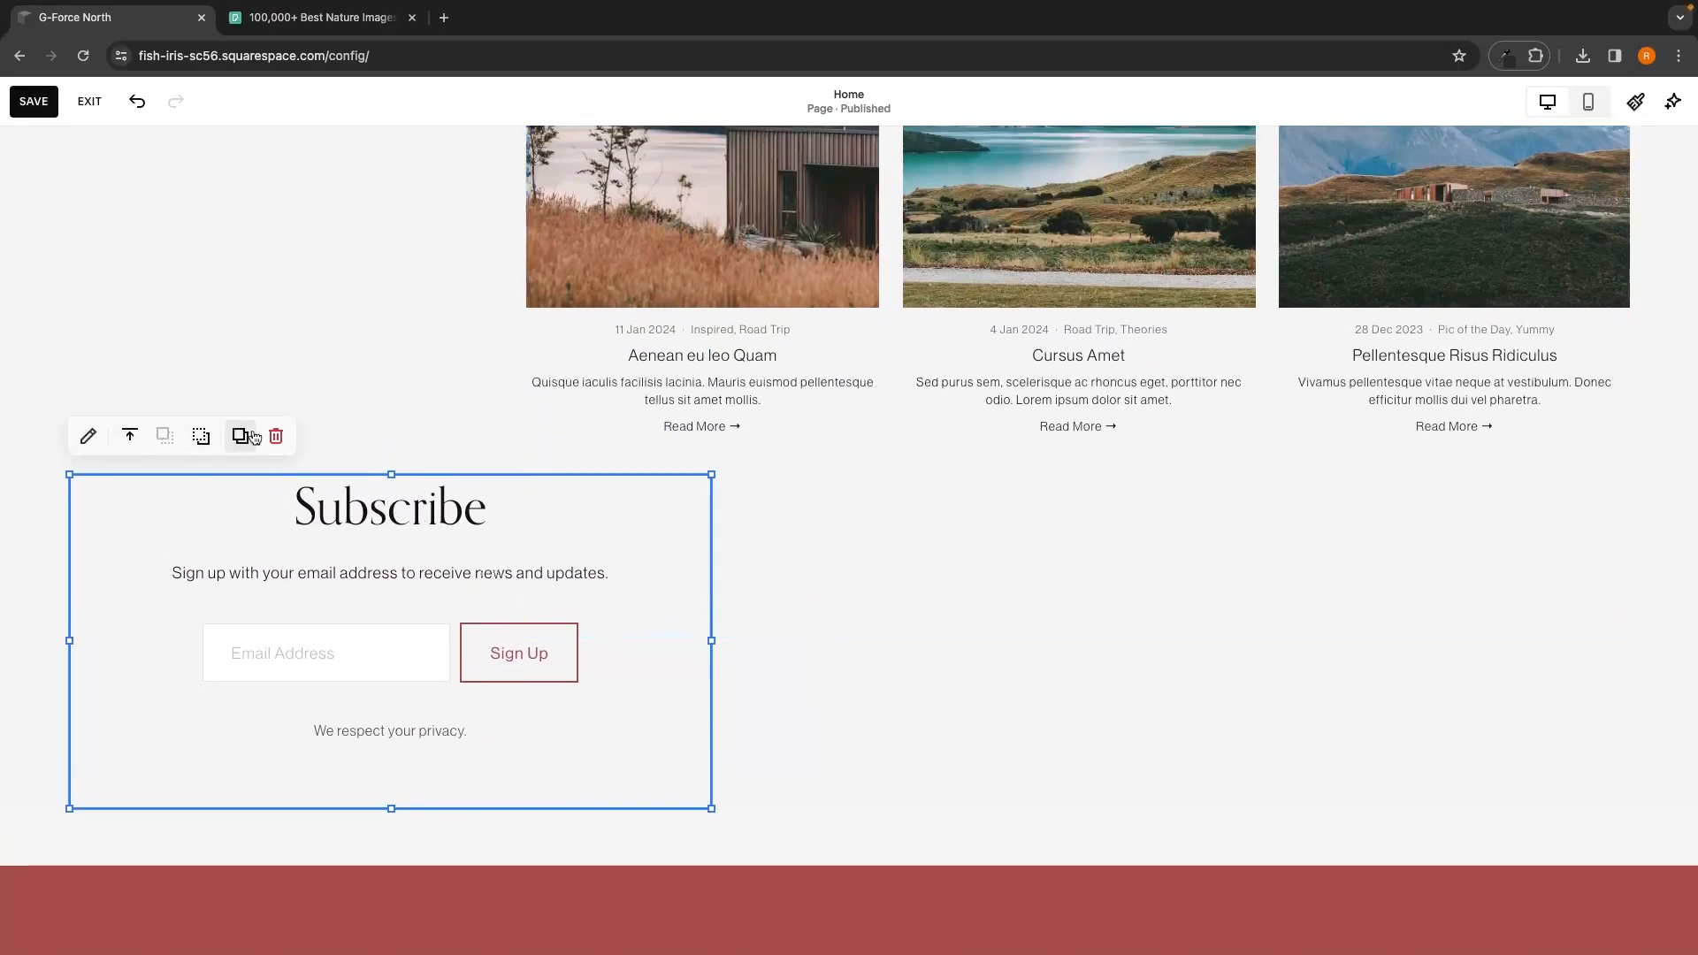
# Step: Open the newsletter block's content settings and review its form name, title, description, disclaimer and button options
pyautogui.click(89, 436)
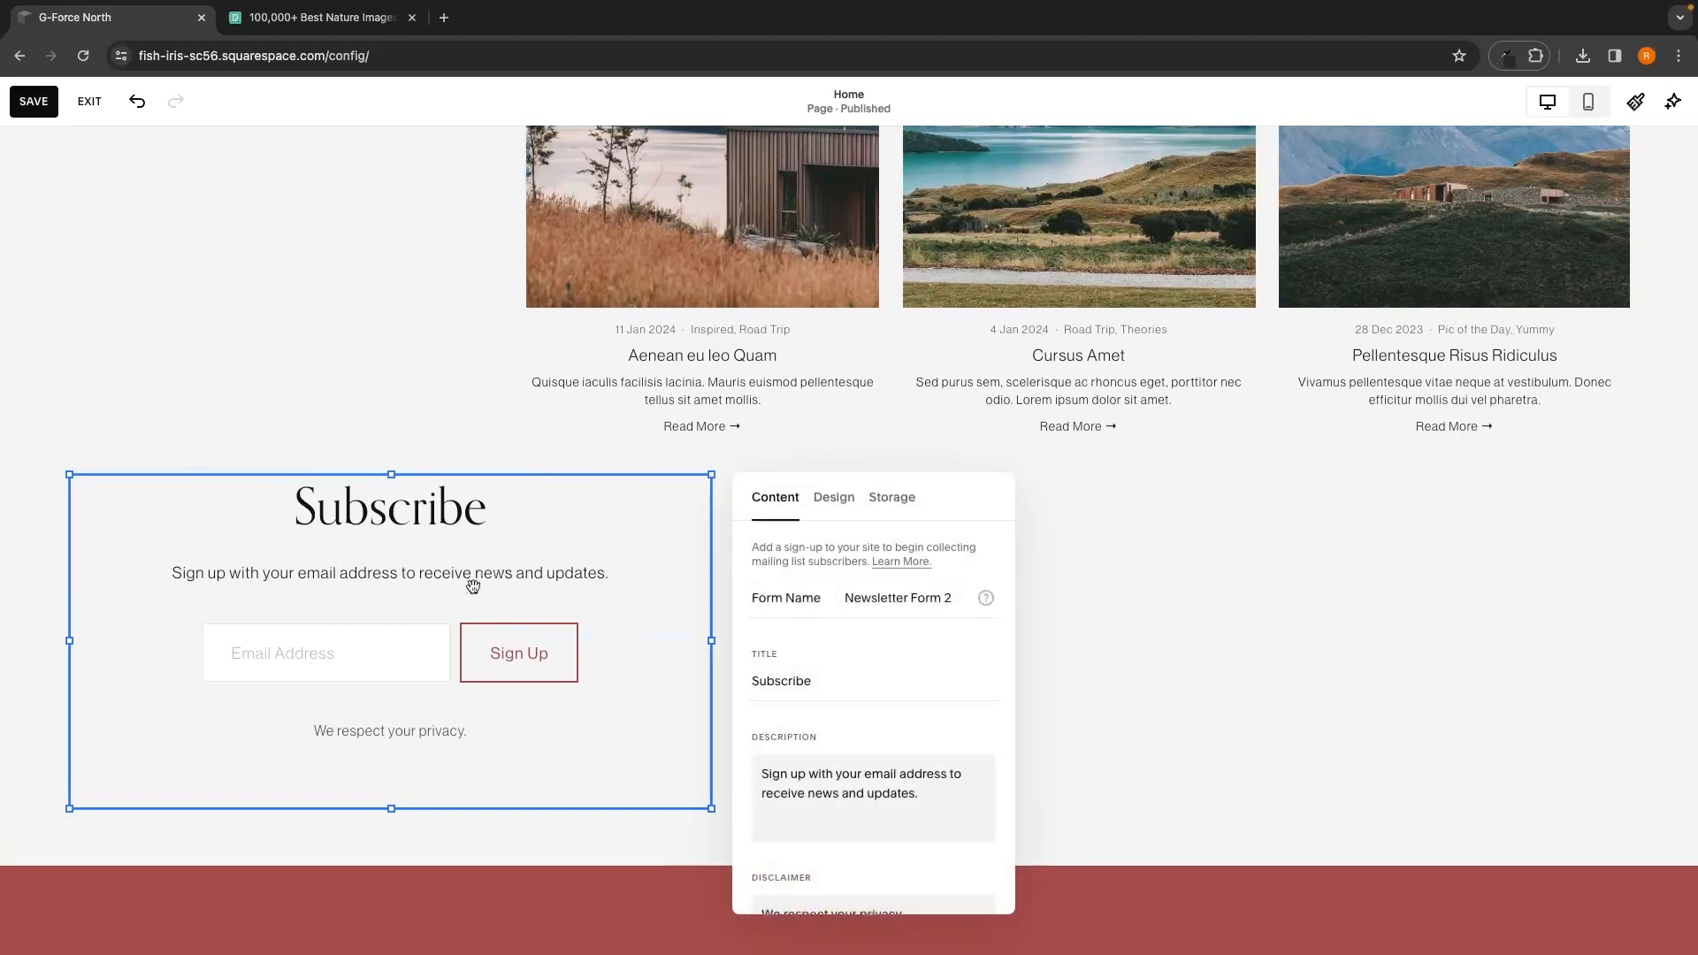
pyautogui.scroll(-6, 835, 589)
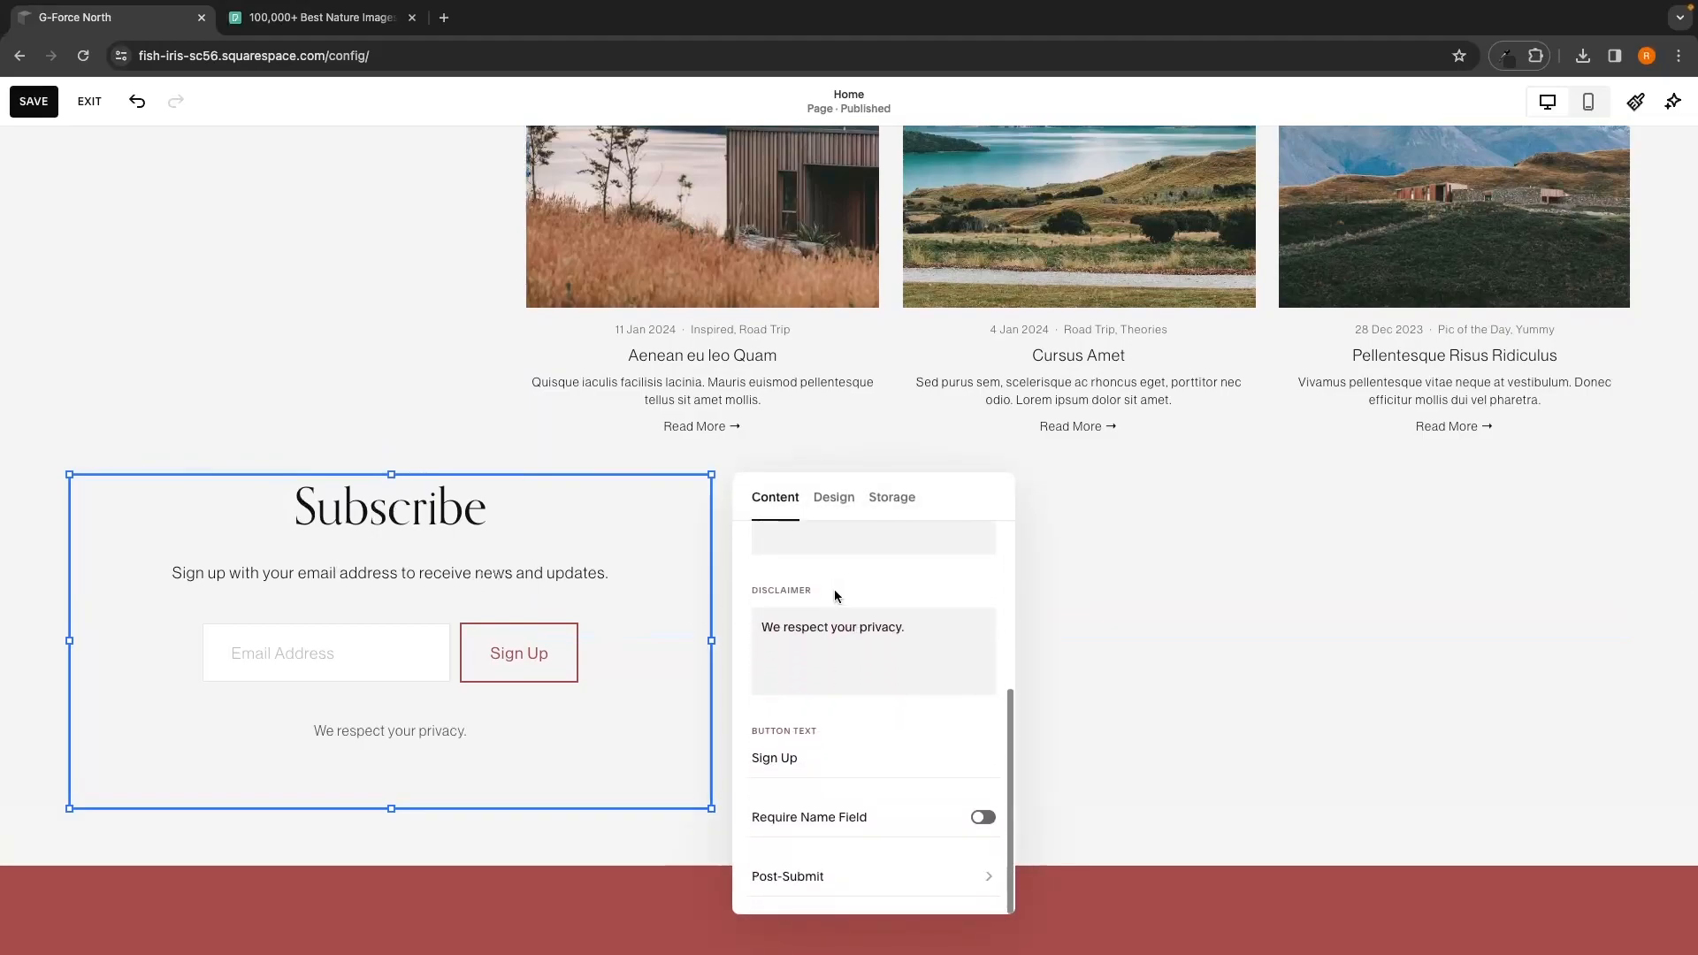
# Step: Try replacing the top G-Force North section's background image with an art background, and undo the changes
pyautogui.scroll(15, 835, 593)
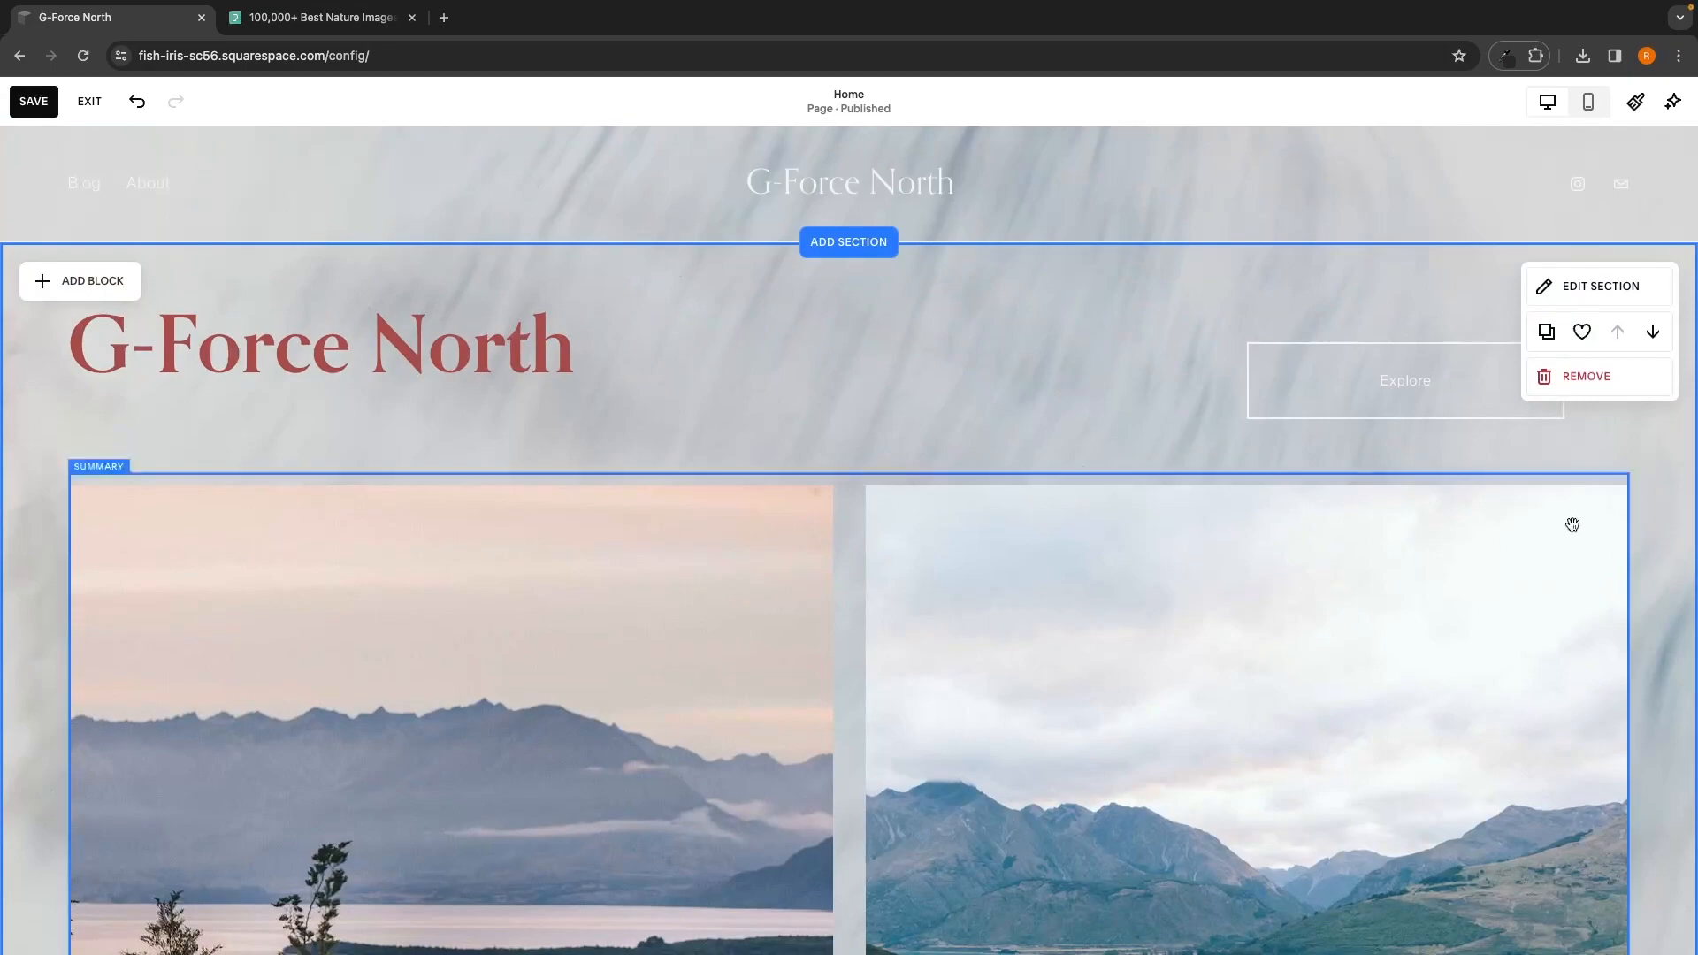
pyautogui.click(1582, 297)
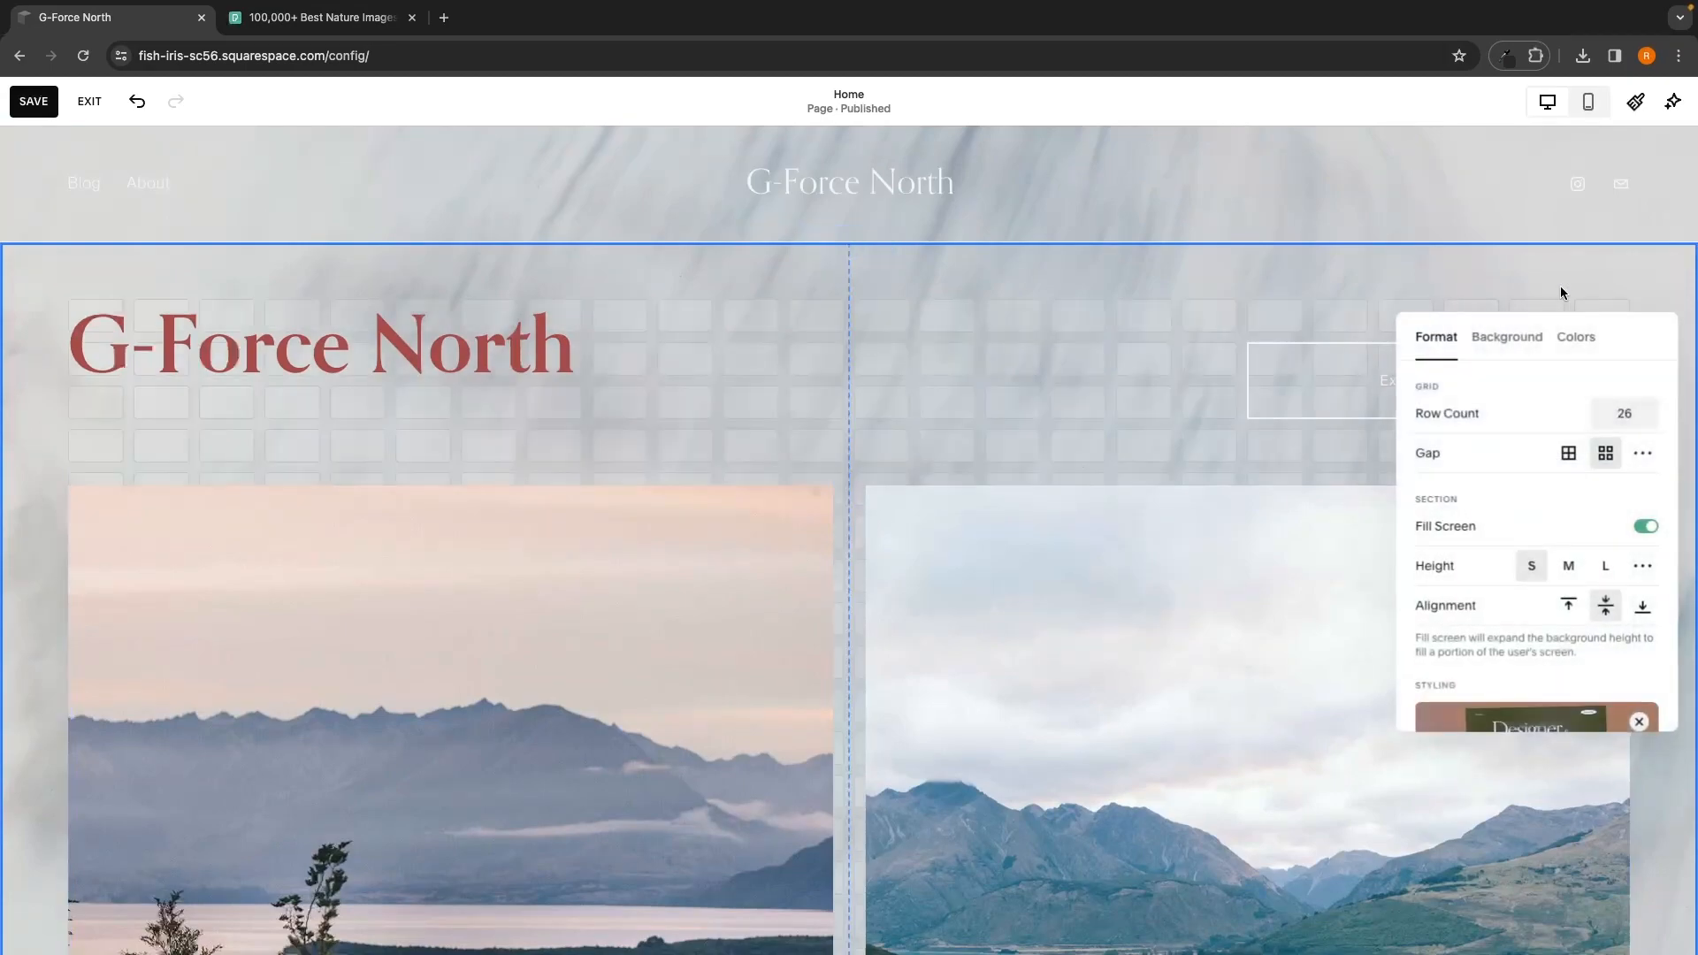
pyautogui.click(1506, 336)
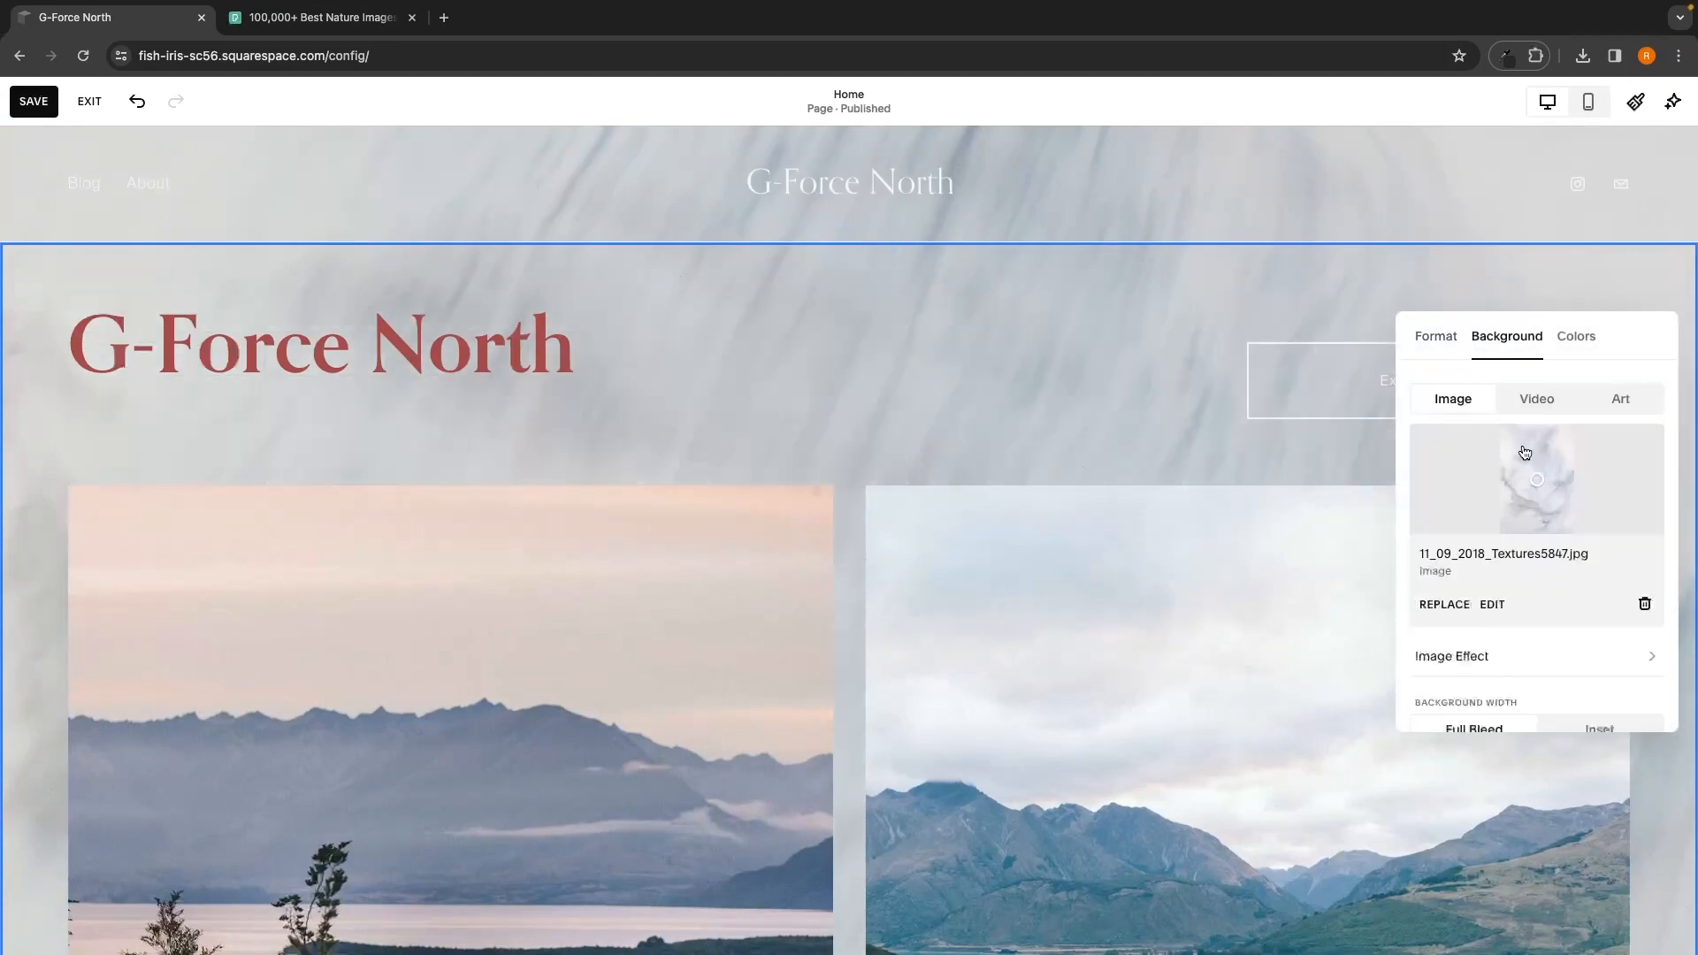
pyautogui.scroll(-1, 1493, 553)
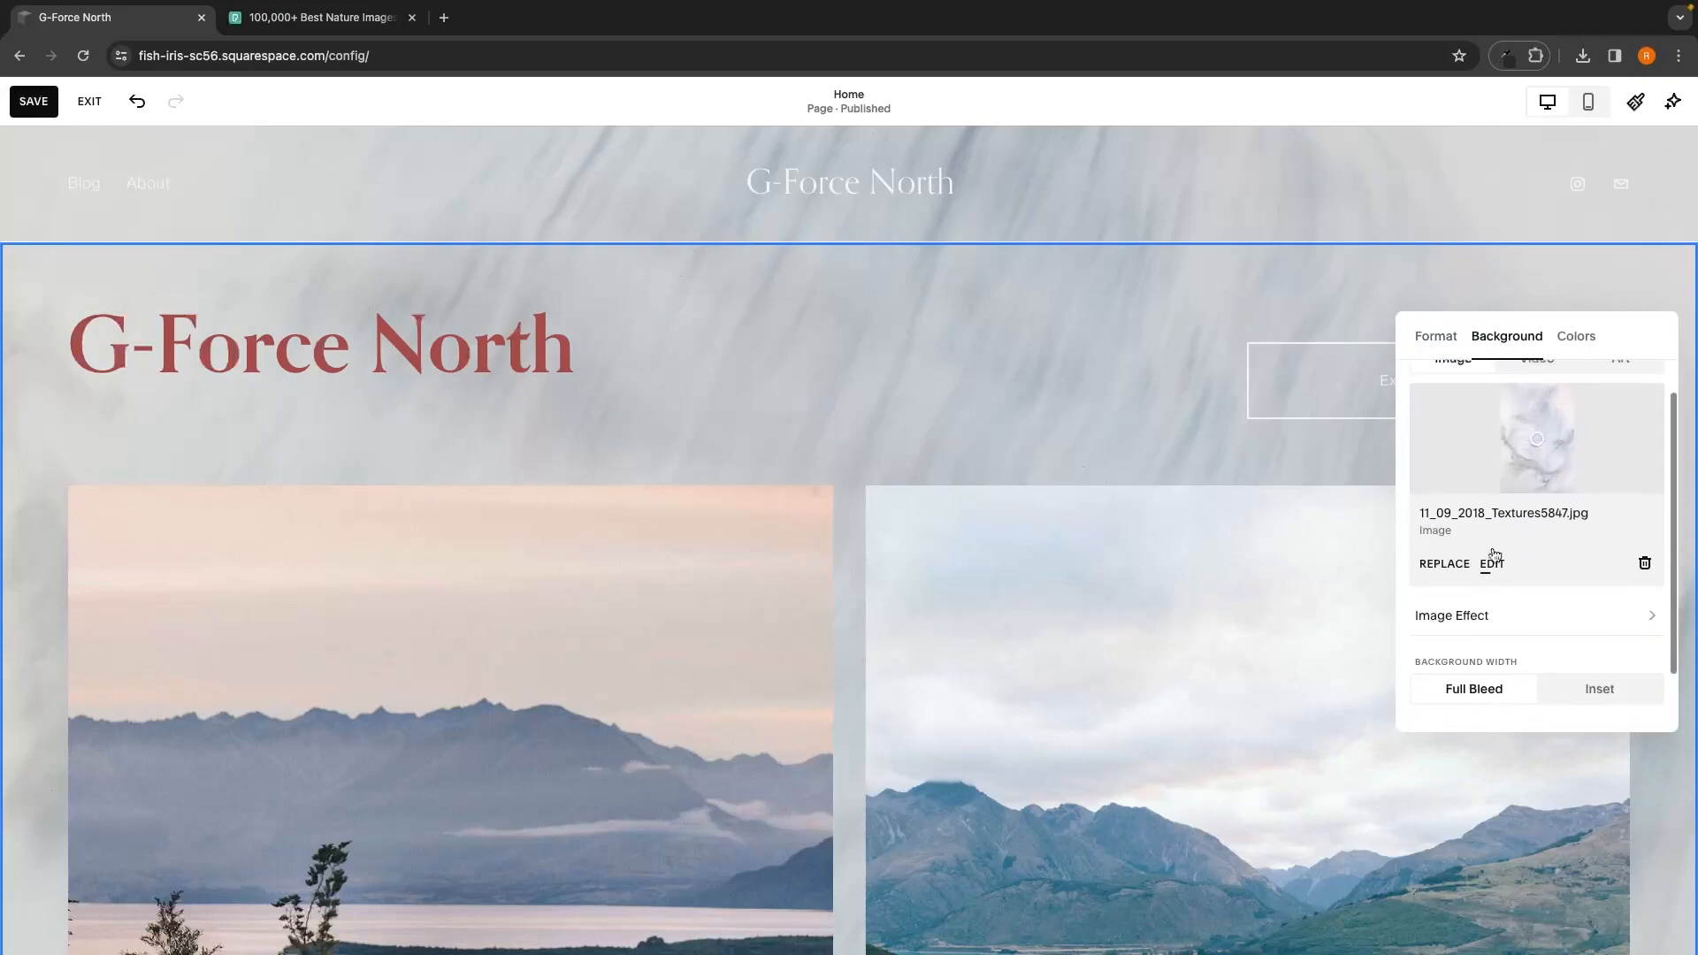
pyautogui.click(1645, 561)
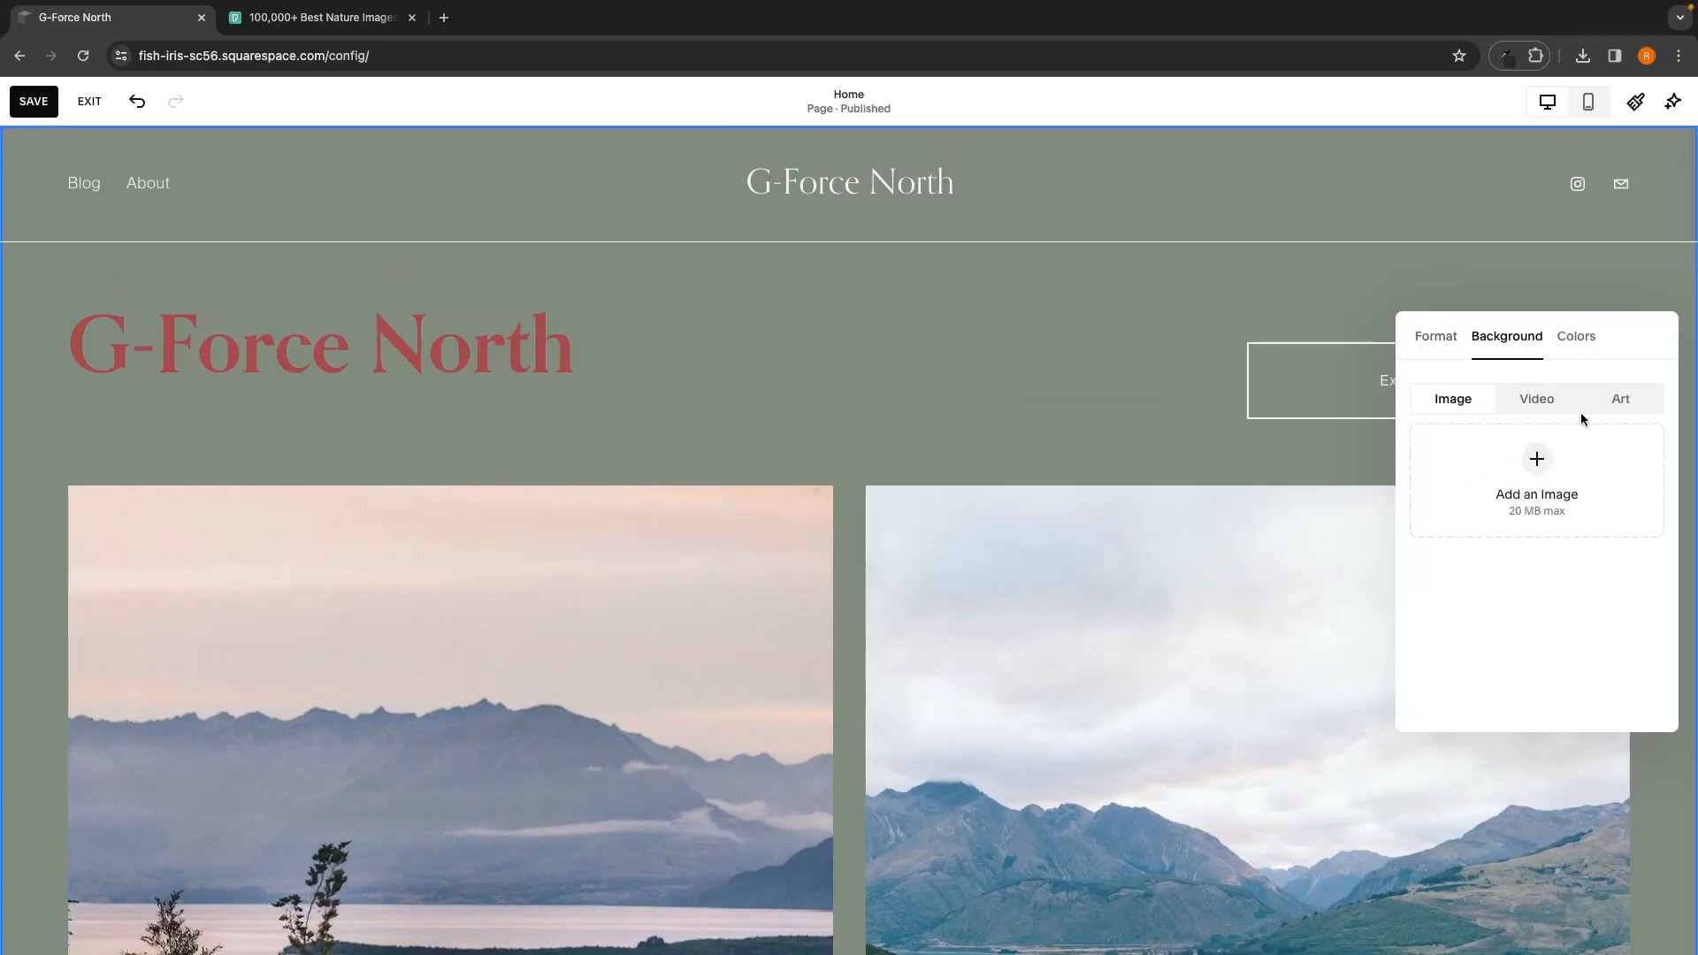
pyautogui.click(1603, 414)
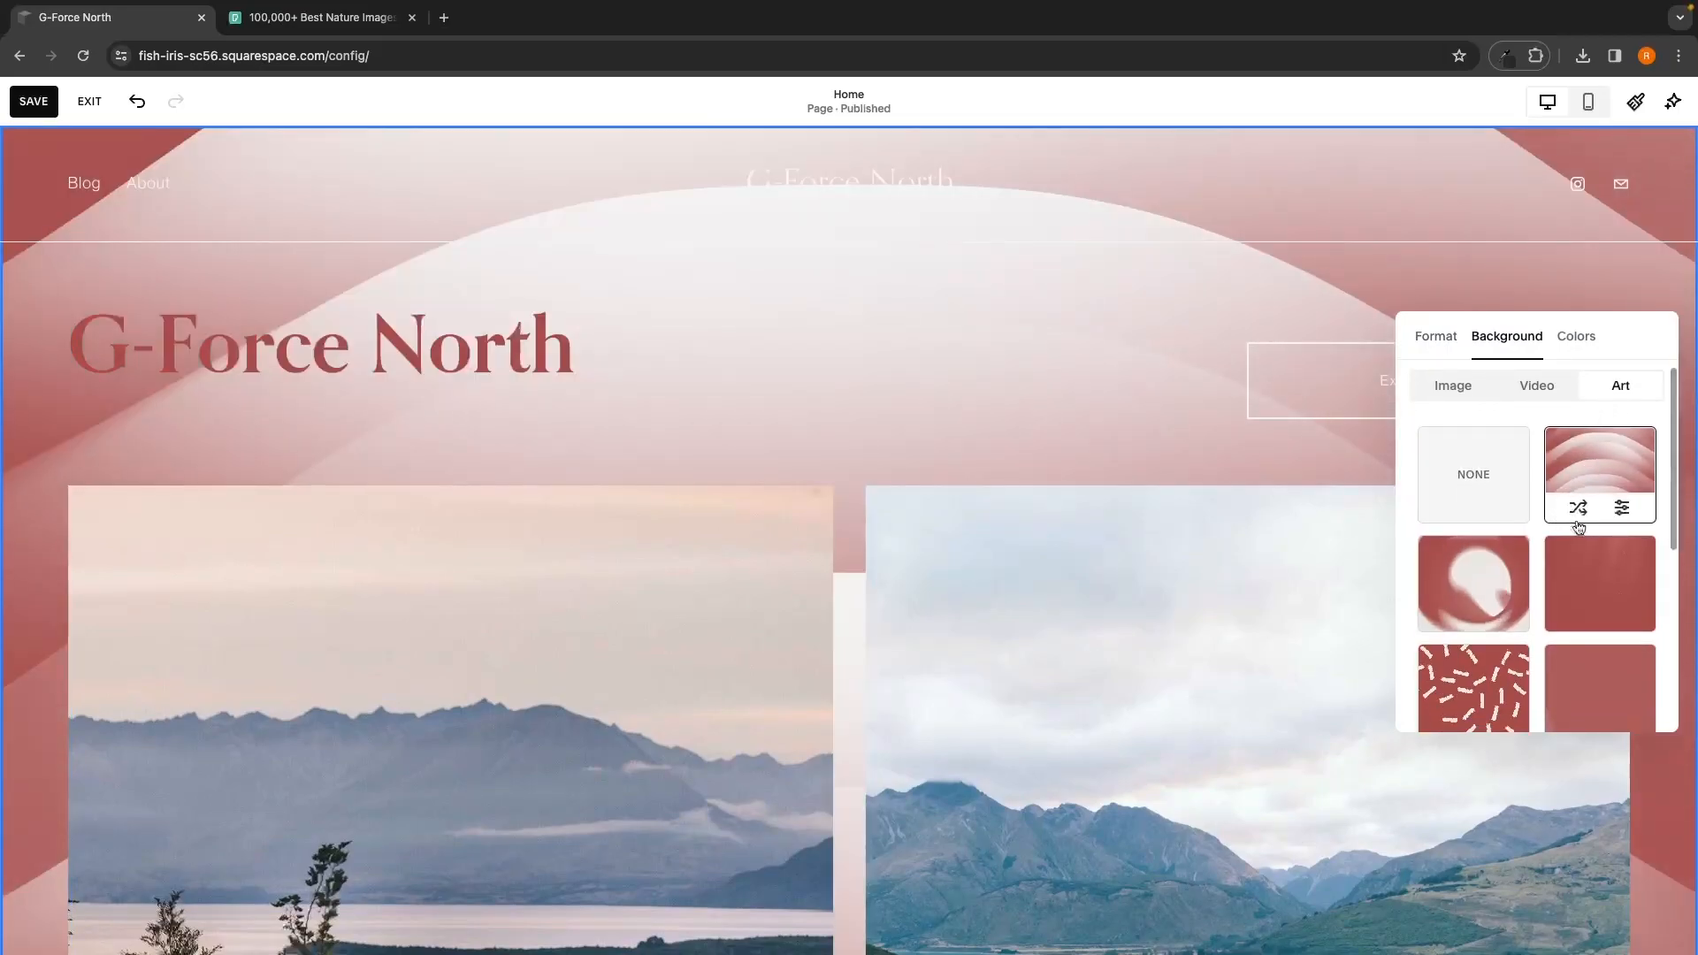
pyautogui.click(1622, 508)
pyautogui.press('super+z')
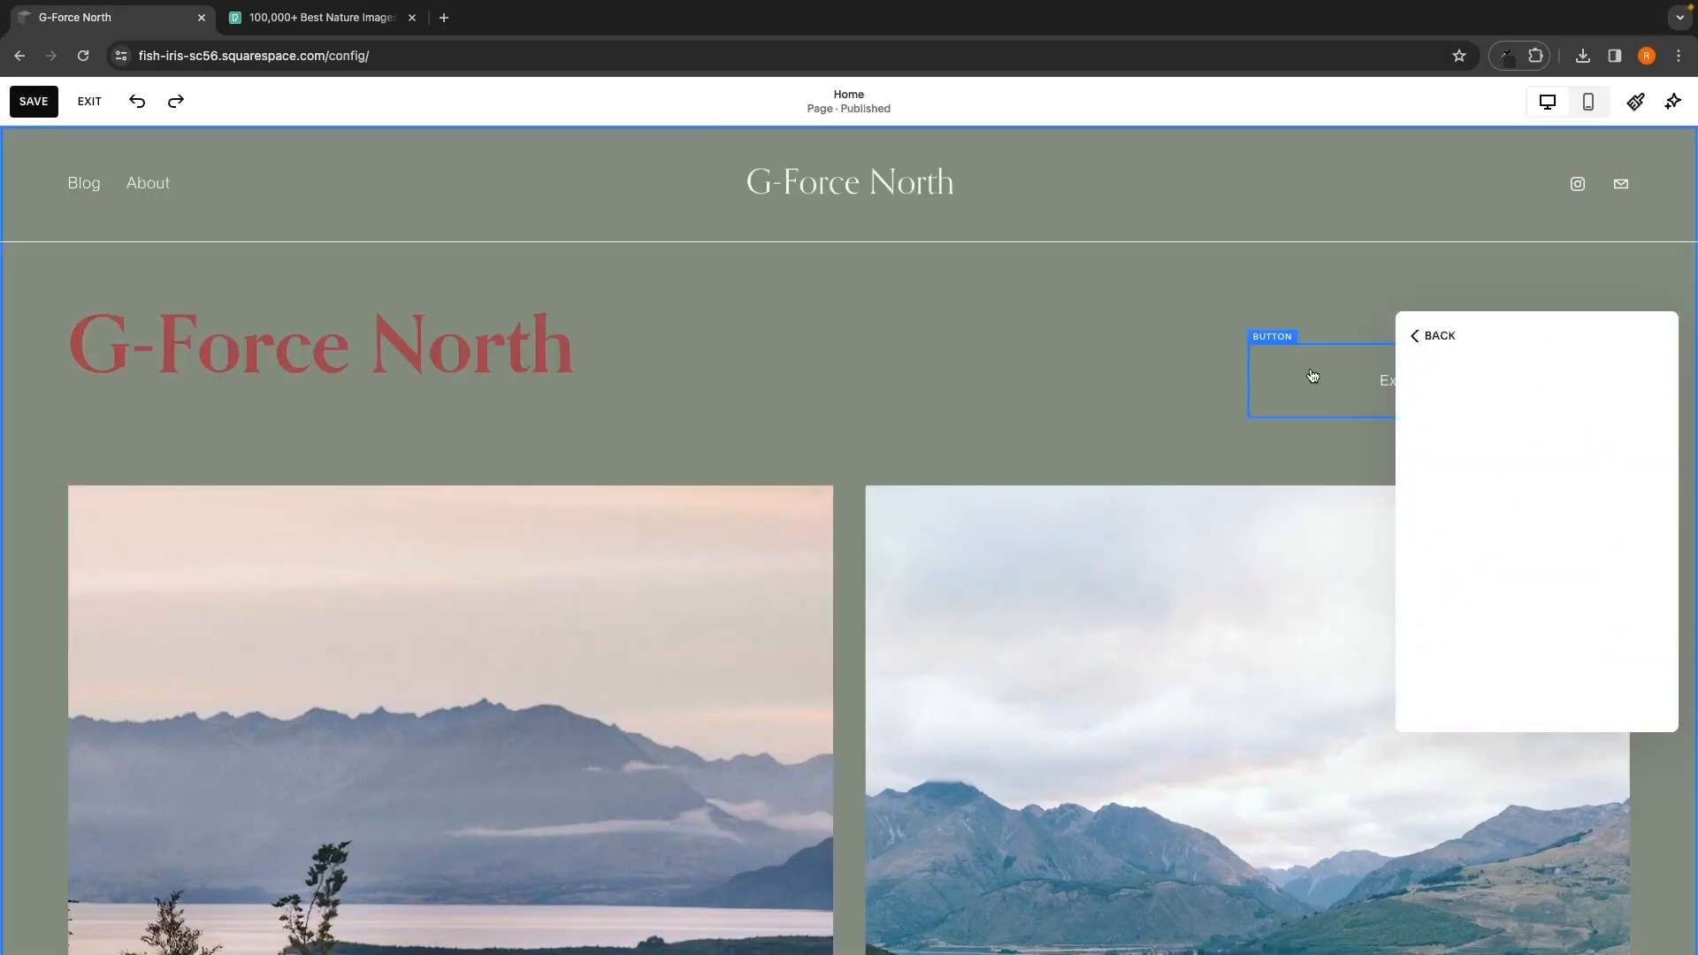
pyautogui.click(1259, 315)
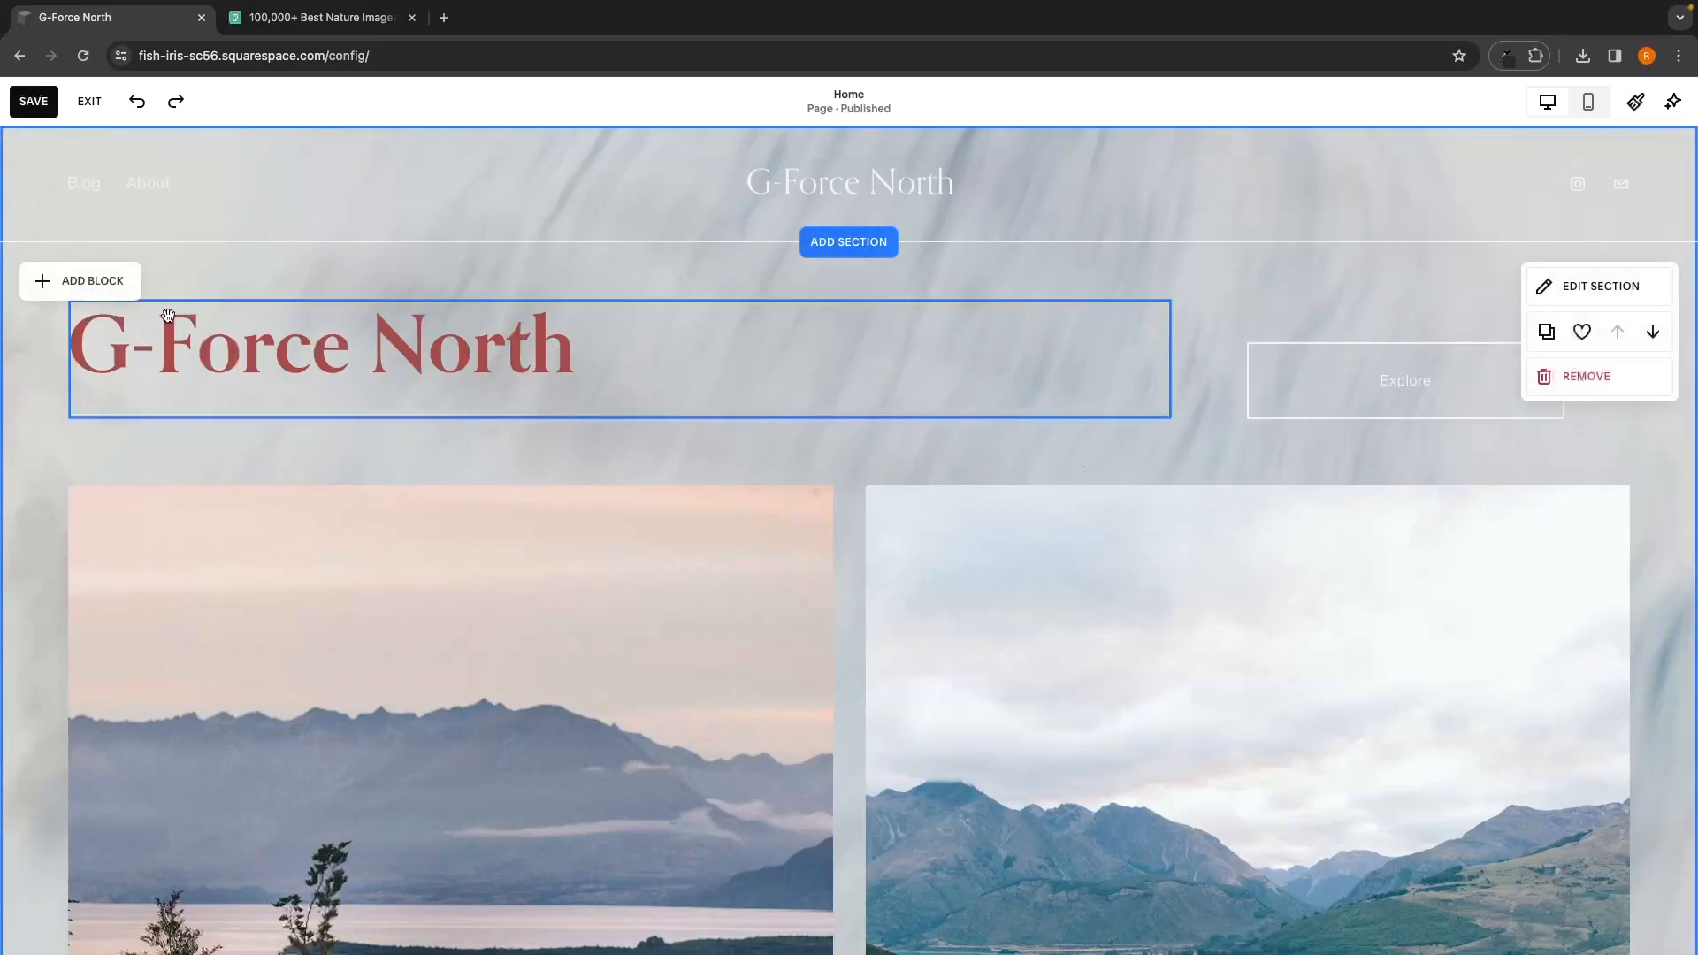
pyautogui.scroll(-4, 772, 443)
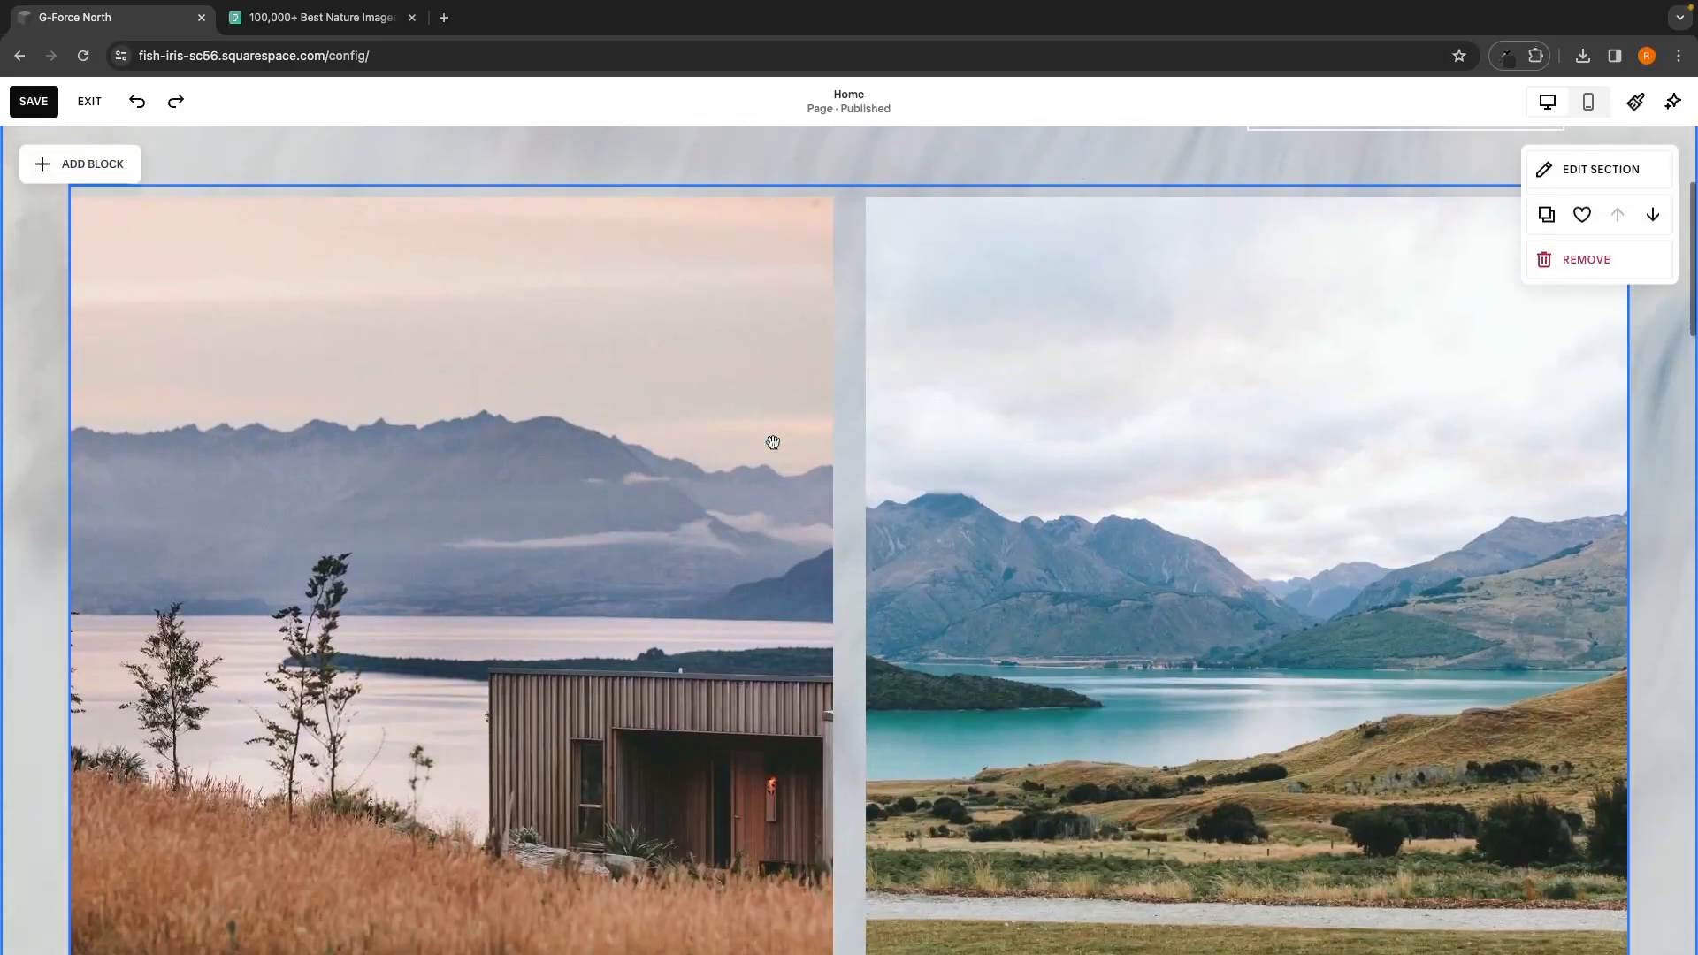
pyautogui.scroll(8, 772, 442)
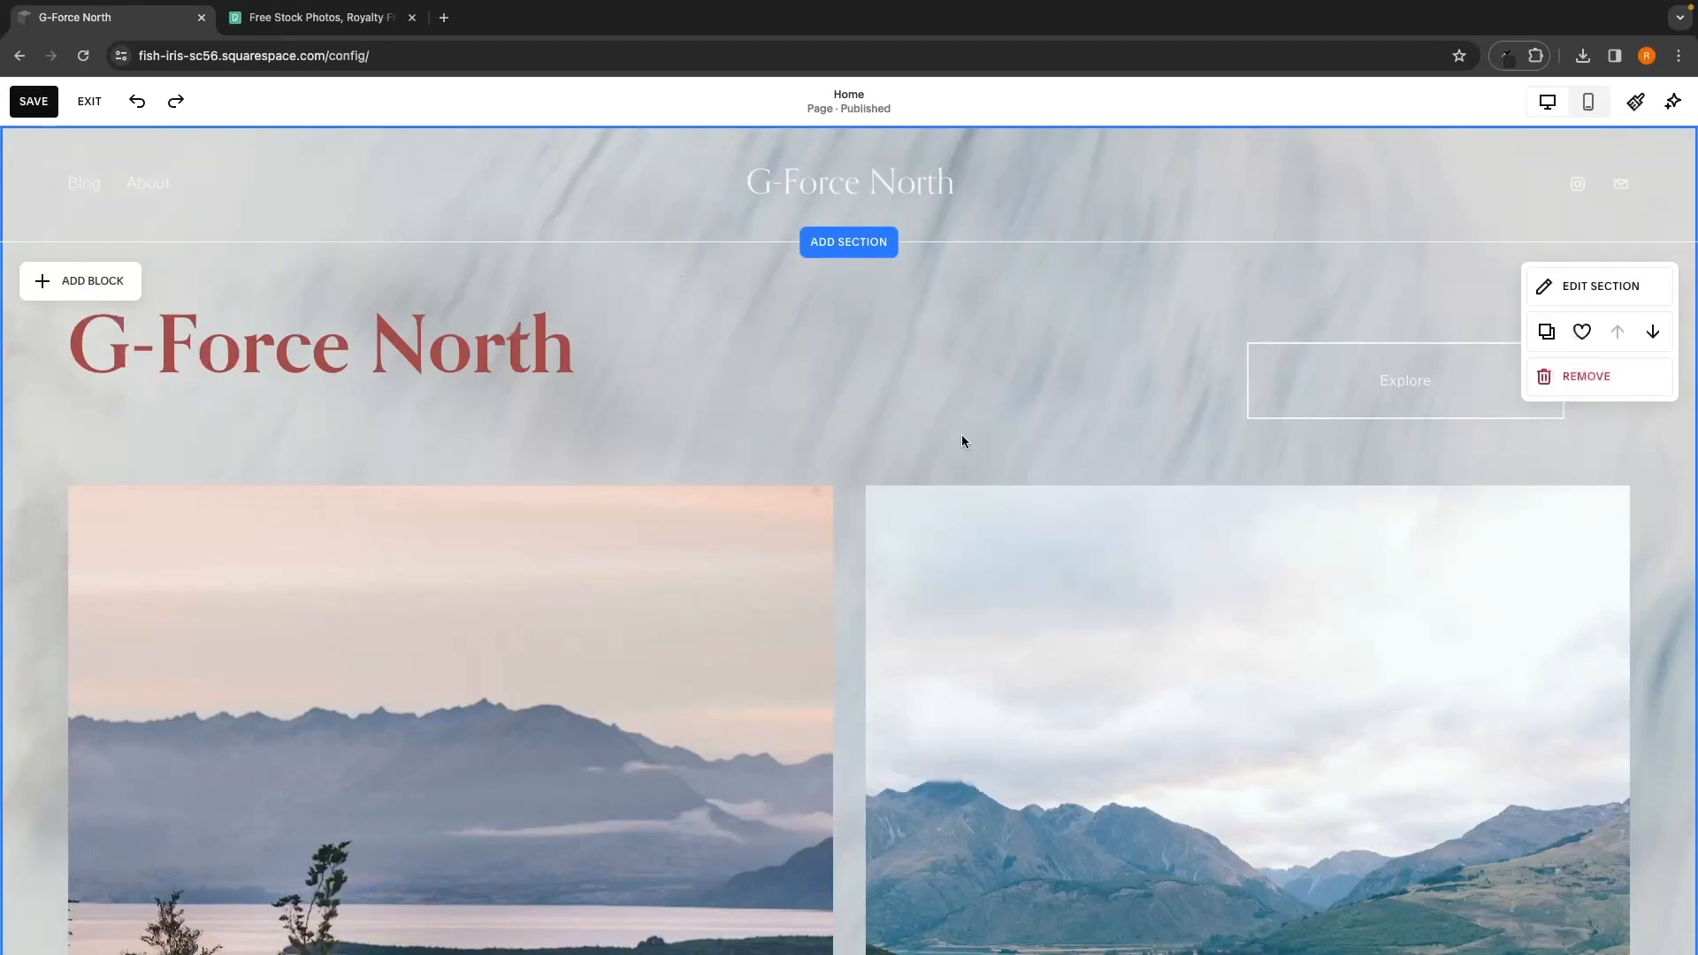
pyautogui.scroll(-1, 962, 440)
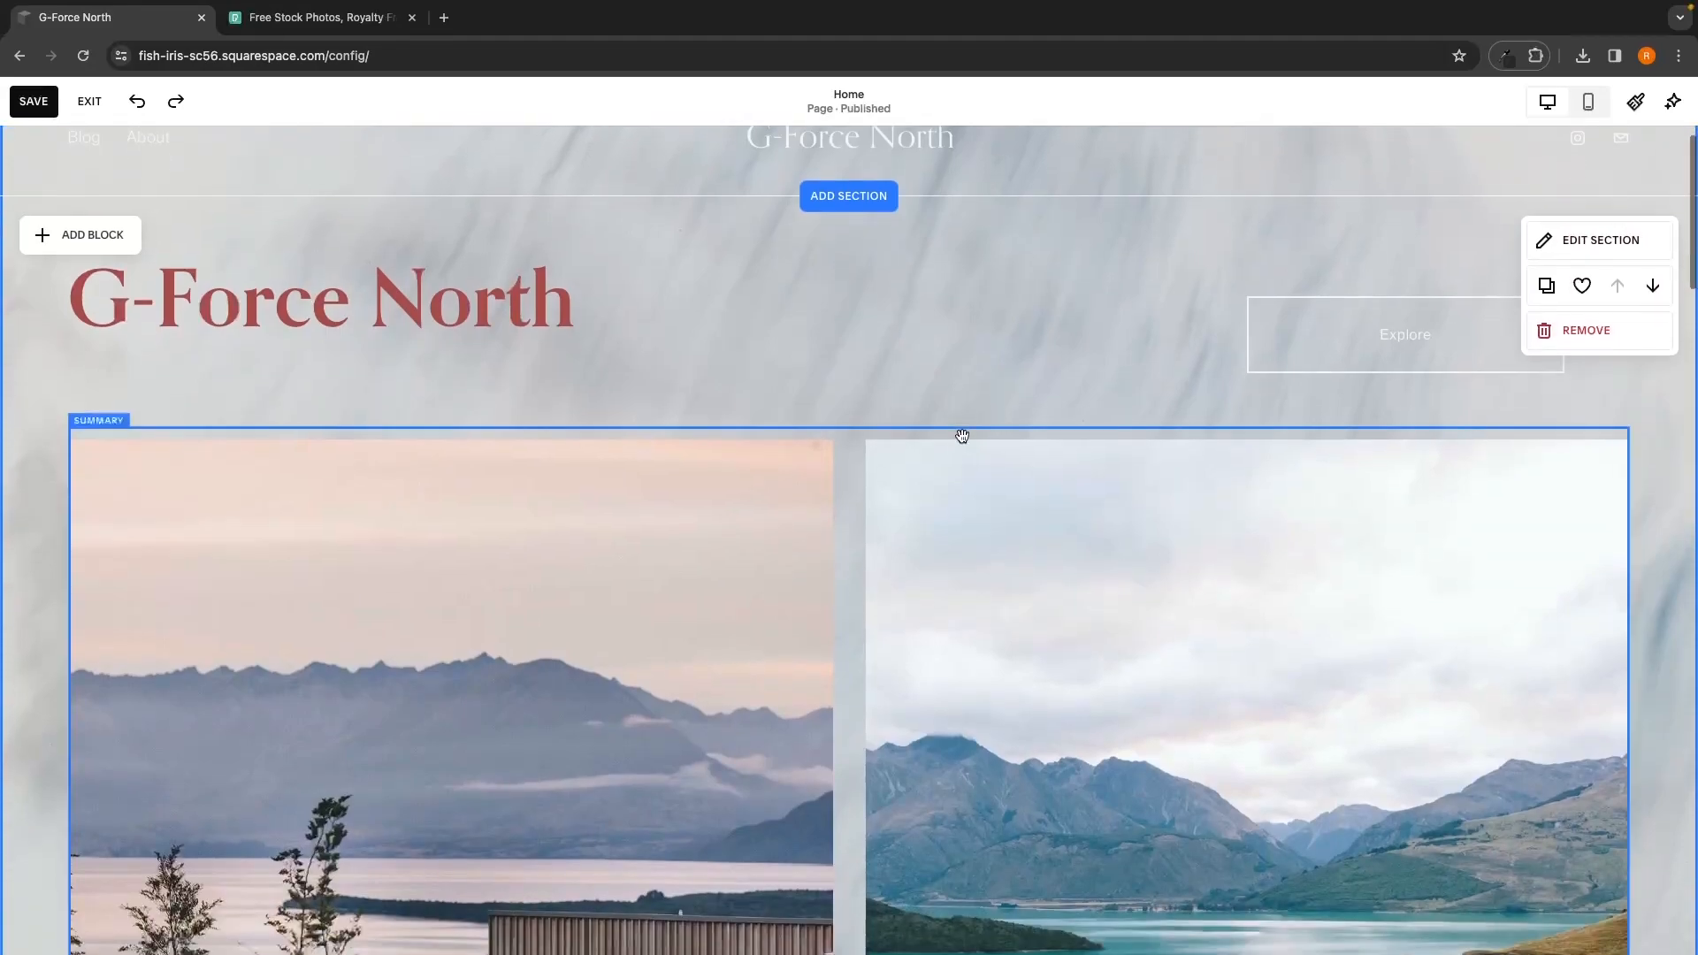
pyautogui.click(104, 234)
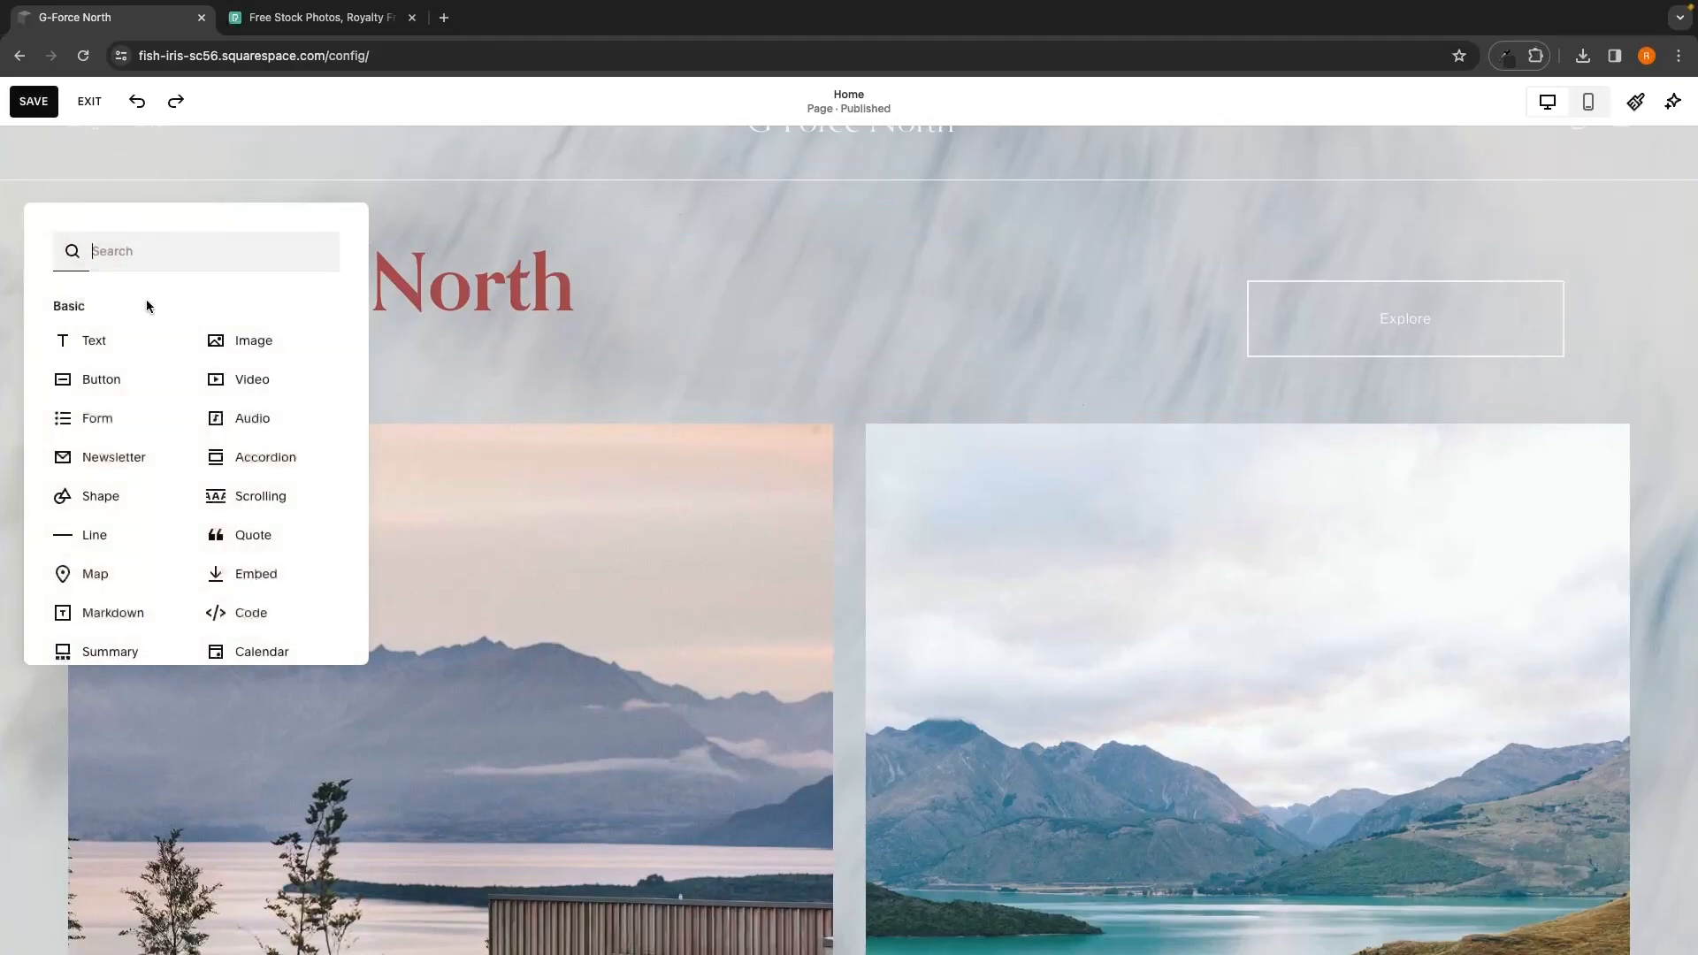
pyautogui.click(621, 354)
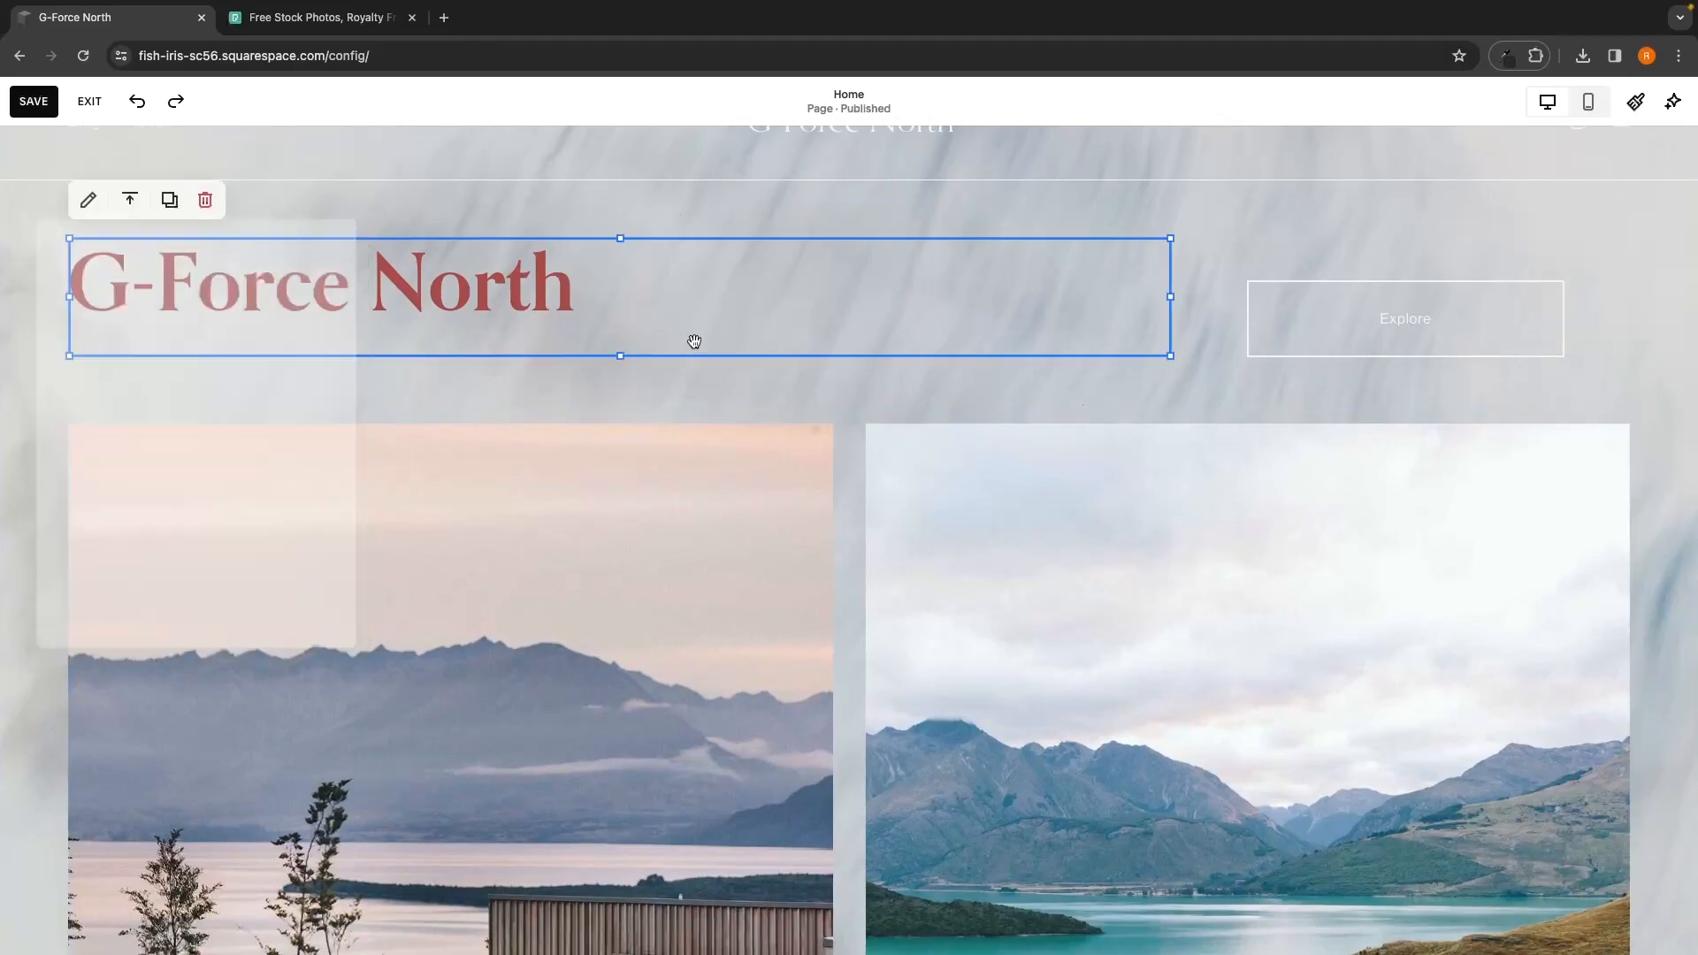
# Step: Switch to Pexels, search the free photos for "travel", browse the images and return to the Squarespace editor
pyautogui.click(362, 21)
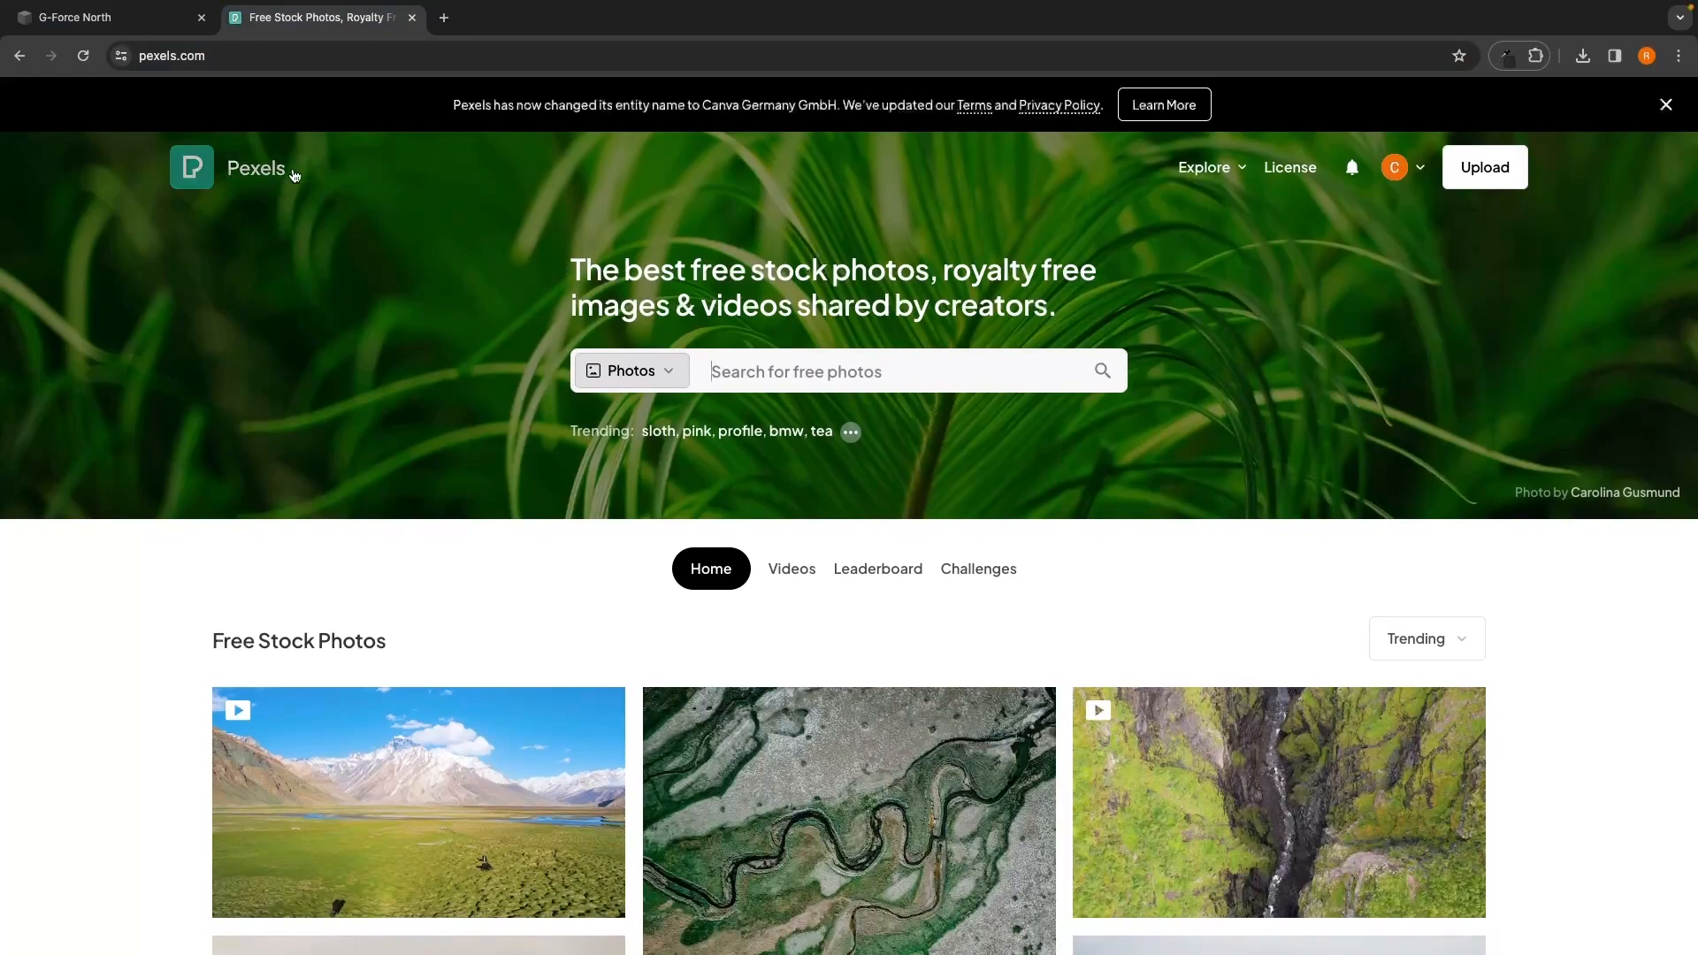
pyautogui.moveTo(752, 271); pyautogui.dragTo(1098, 270)
pyautogui.click(1005, 272)
pyautogui.click(1152, 282)
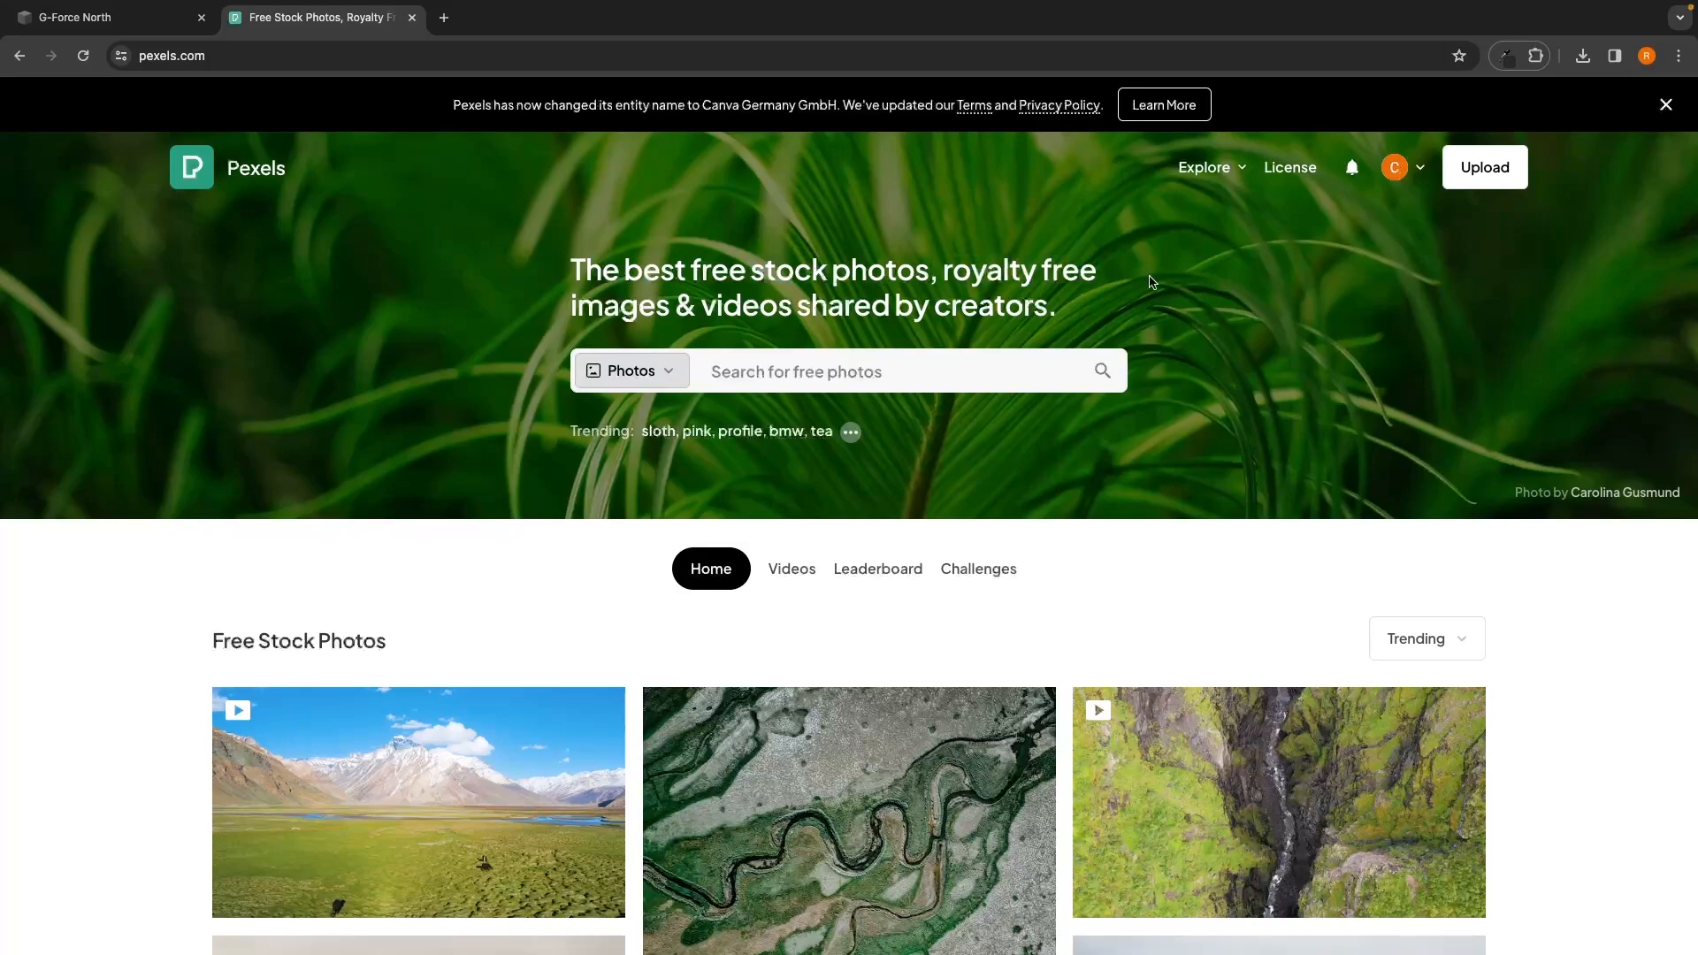
pyautogui.click(918, 358)
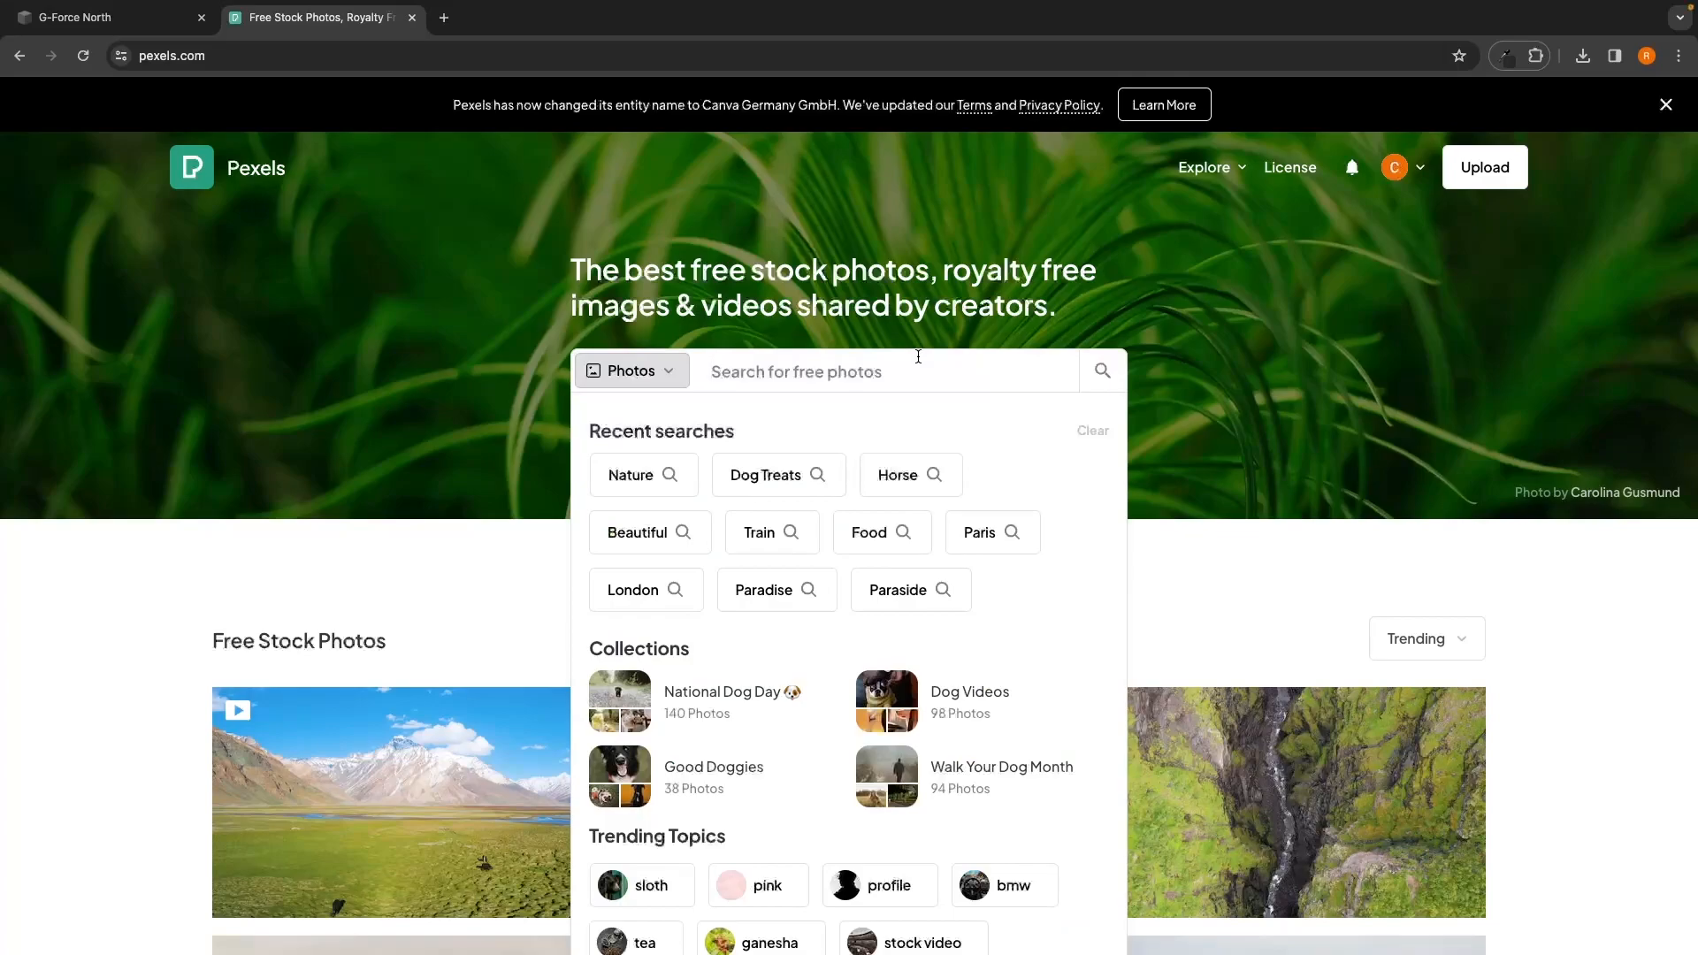
pyautogui.write('travel')
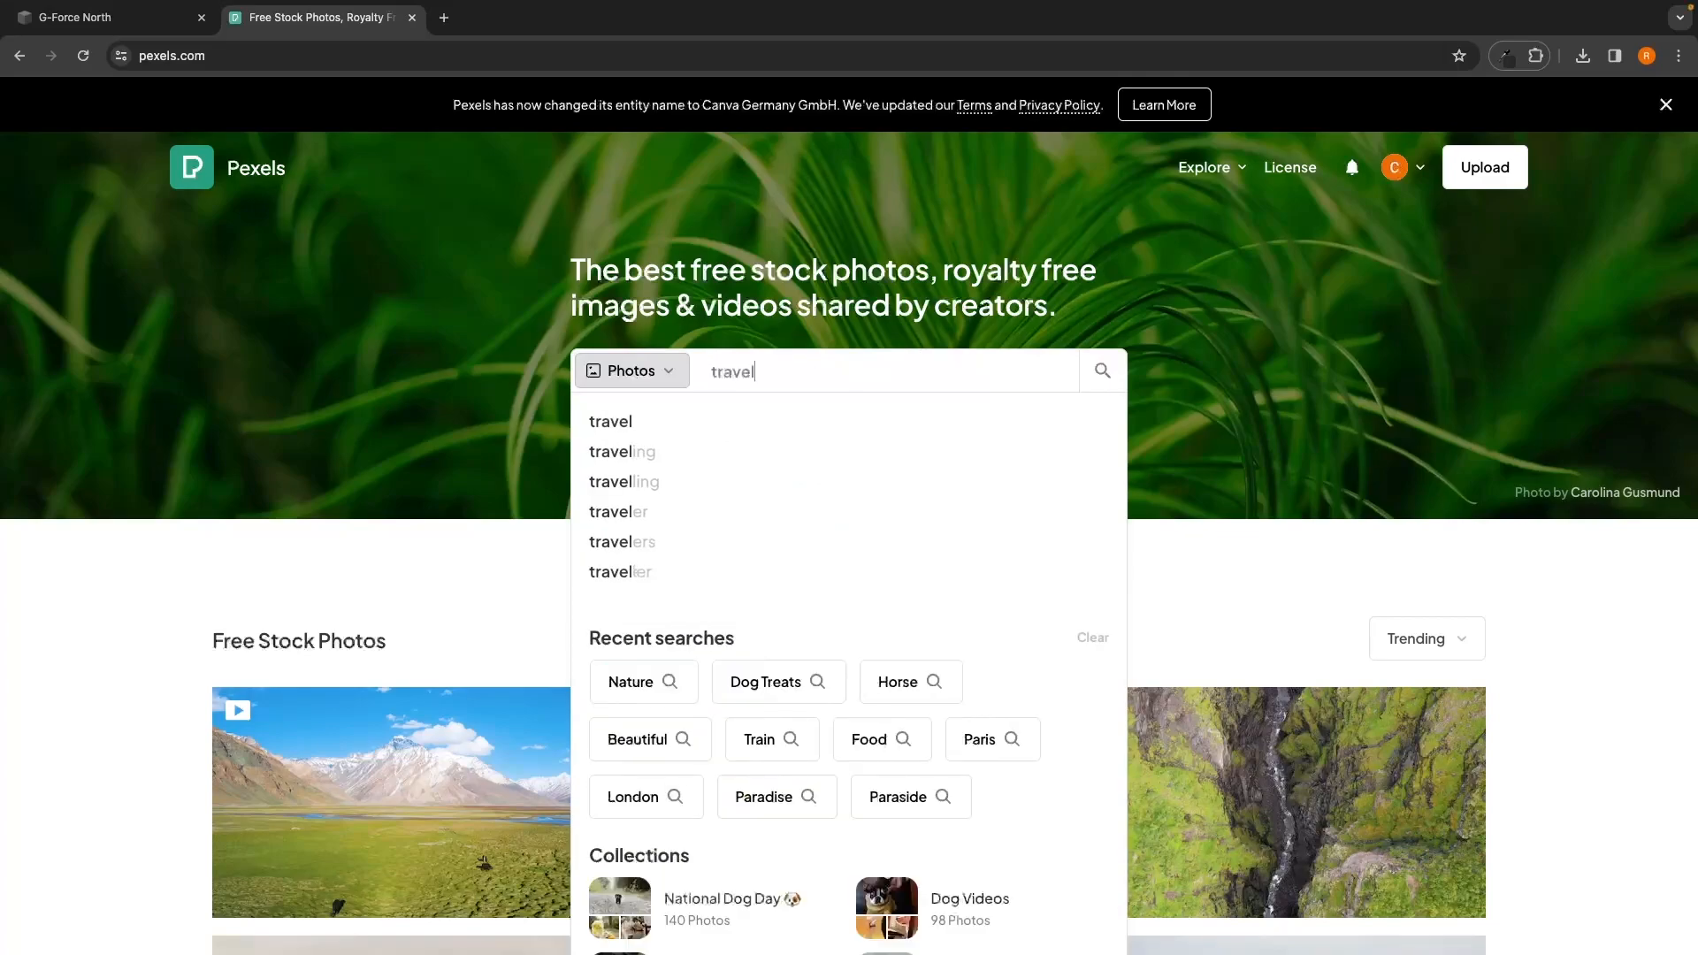
pyautogui.press('Return')
pyautogui.scroll(-10, 1086, 316)
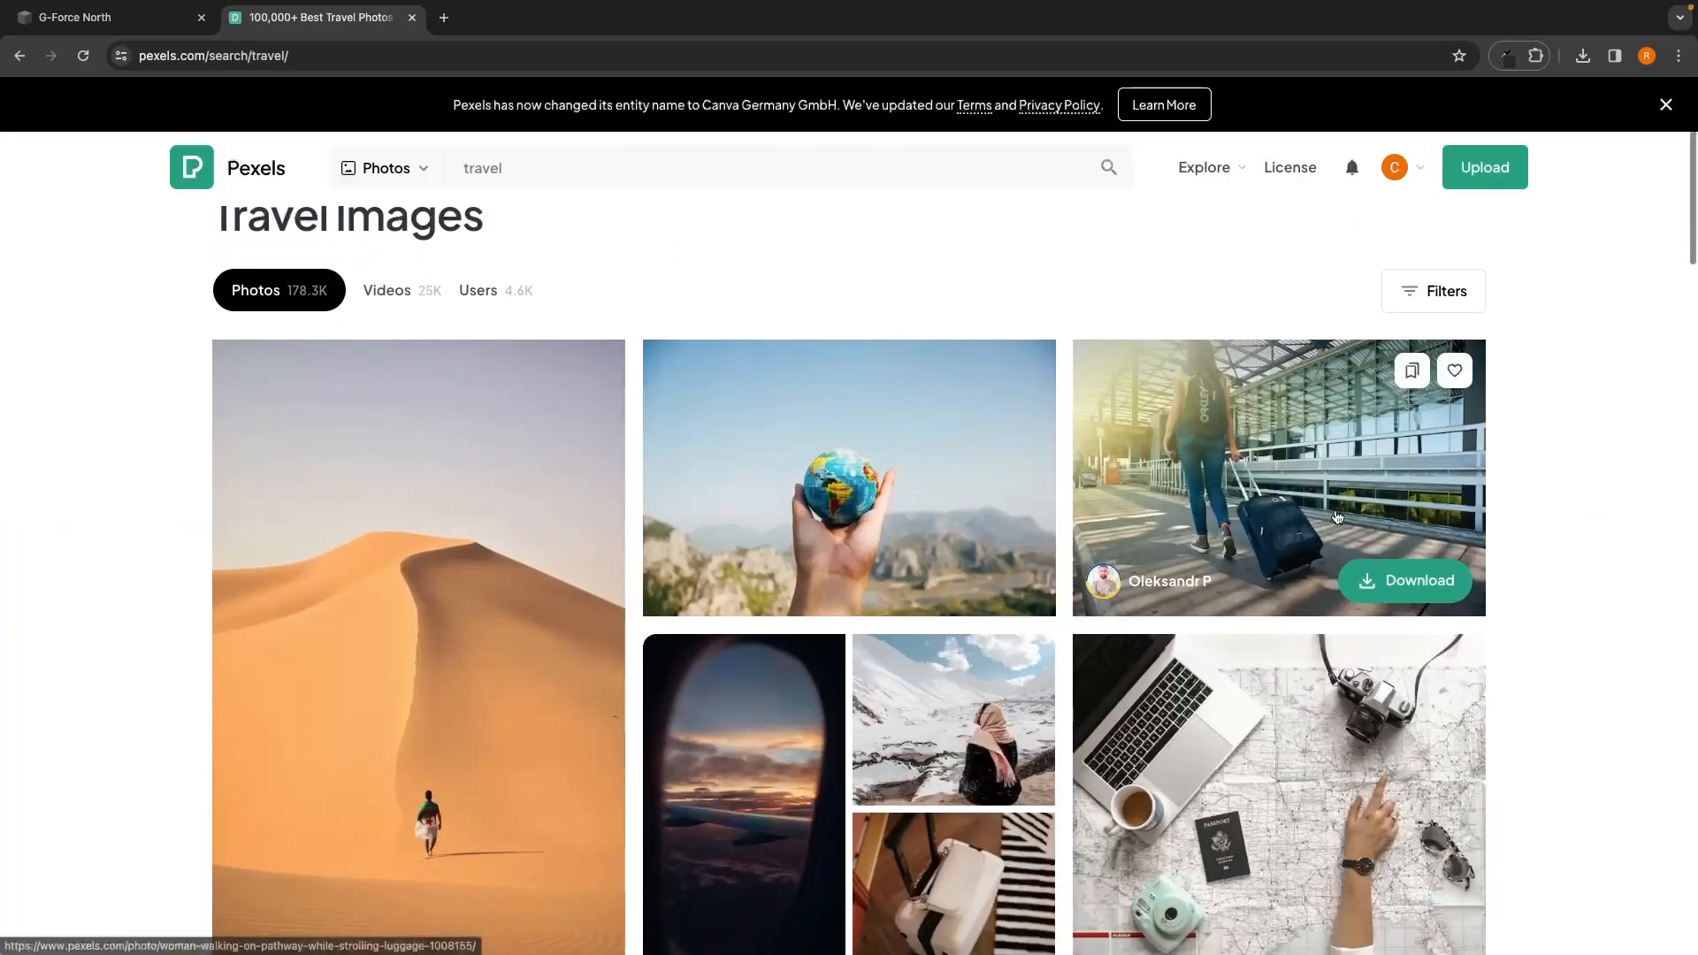
pyautogui.scroll(-12, 1510, 518)
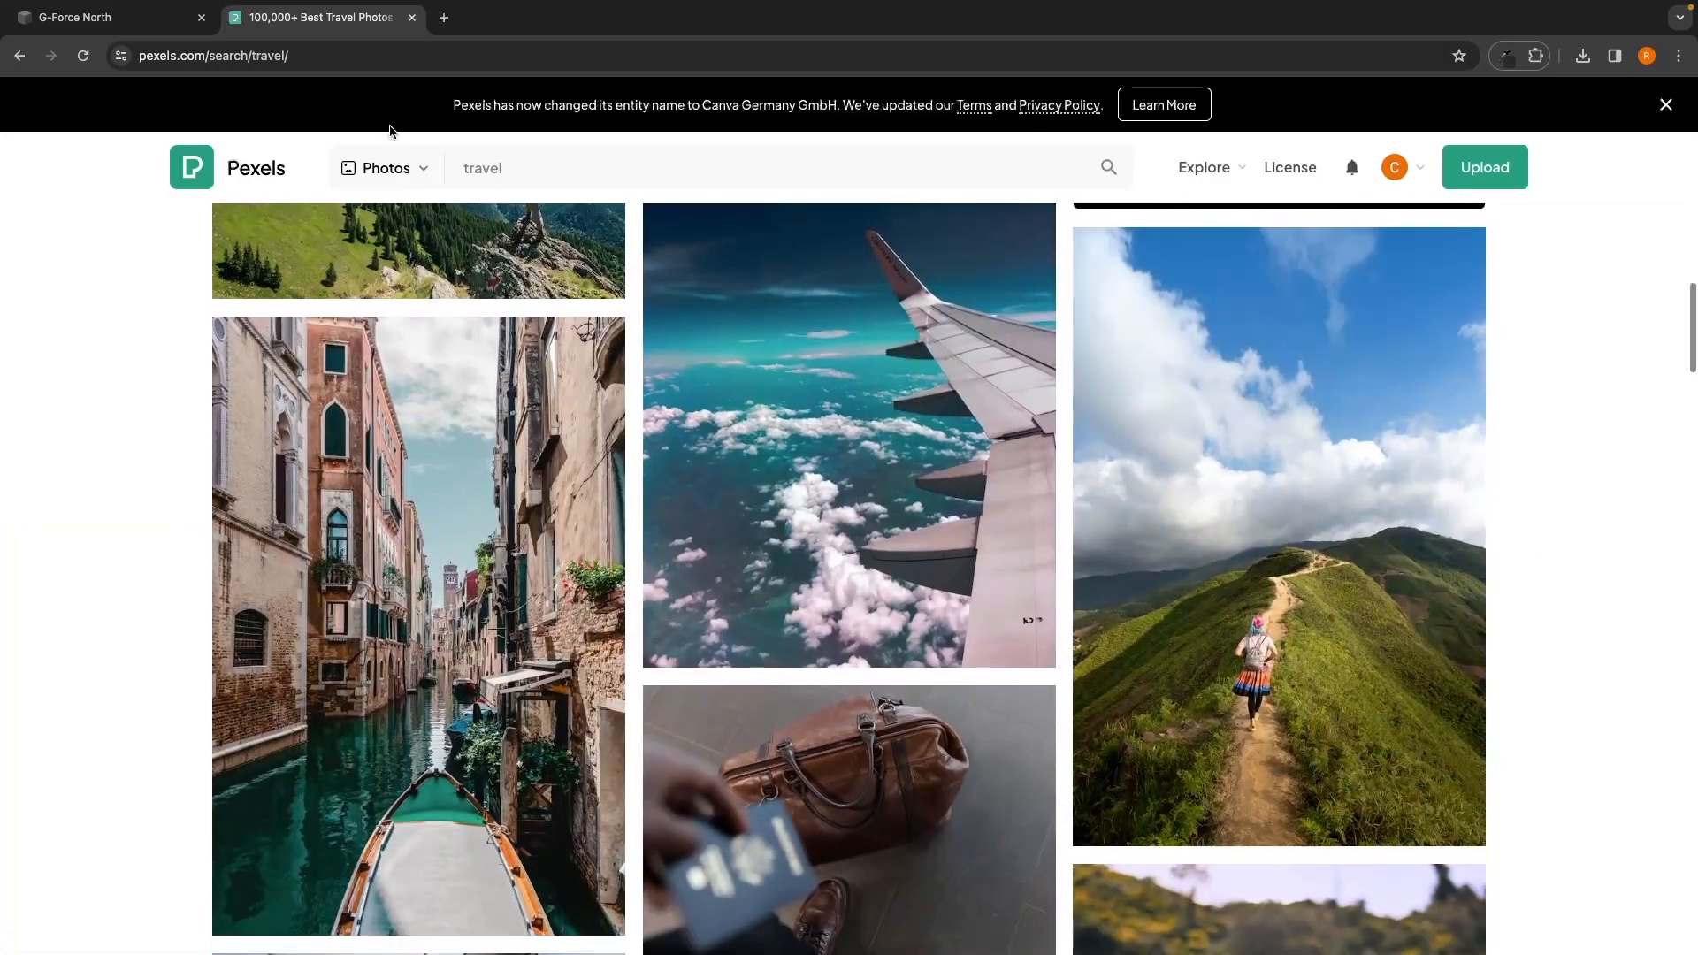
pyautogui.click(170, 27)
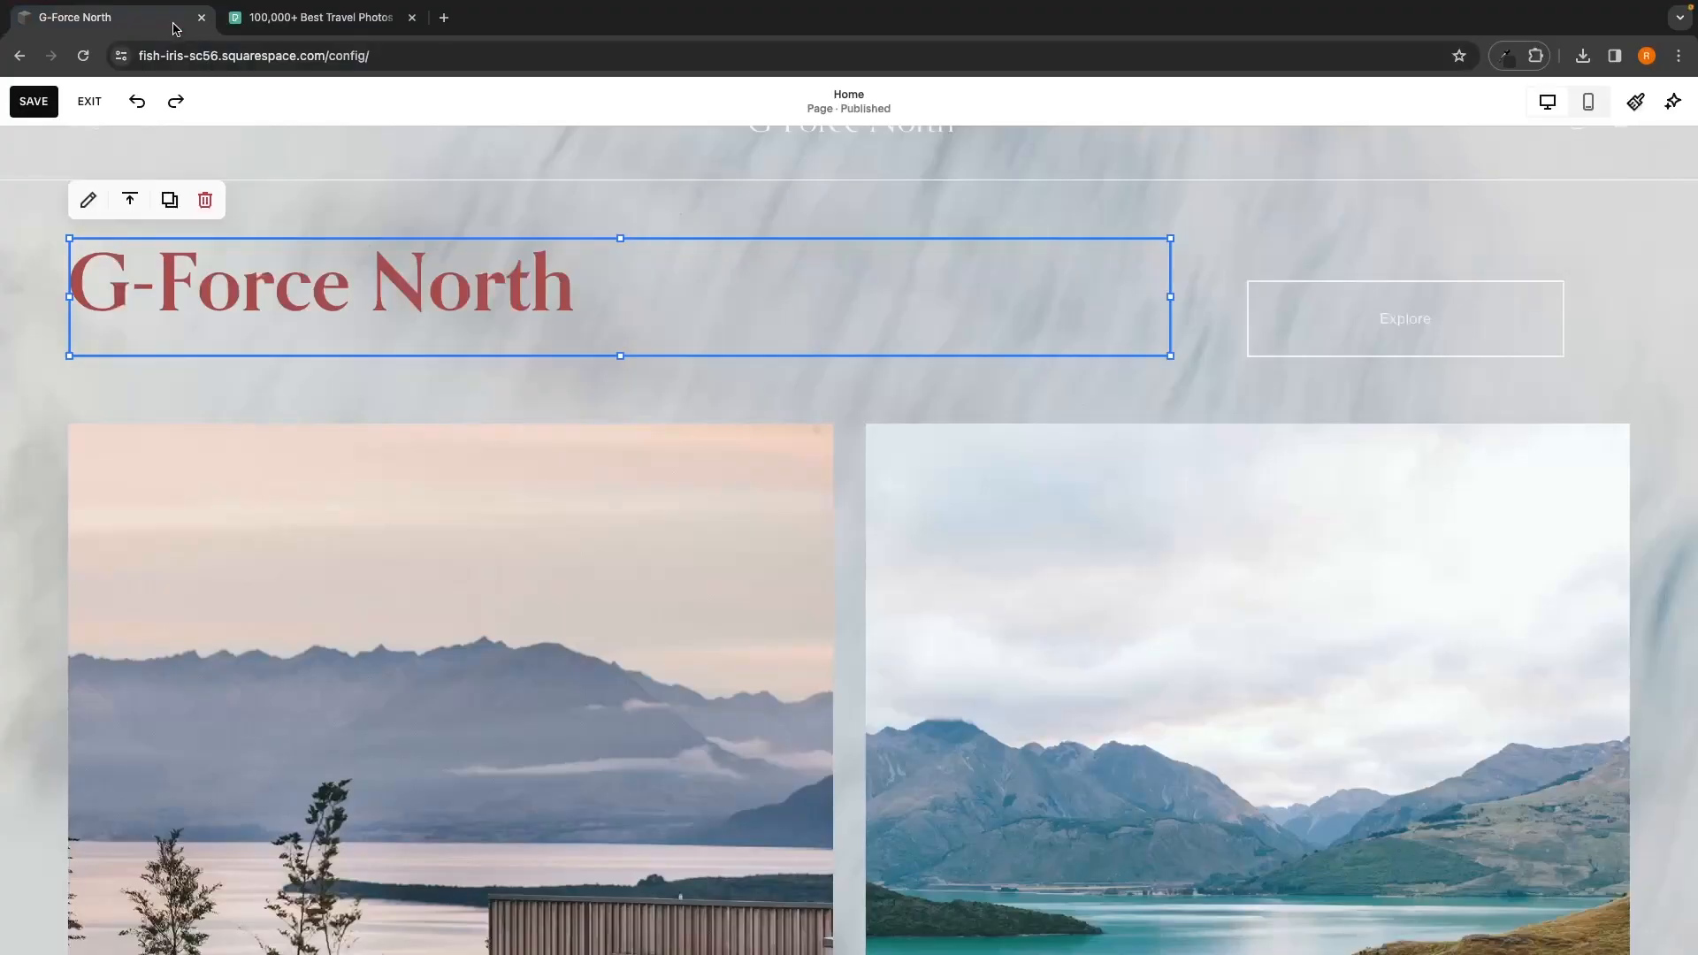
pyautogui.scroll(-1, 788, 439)
pyautogui.scroll(-3, 789, 440)
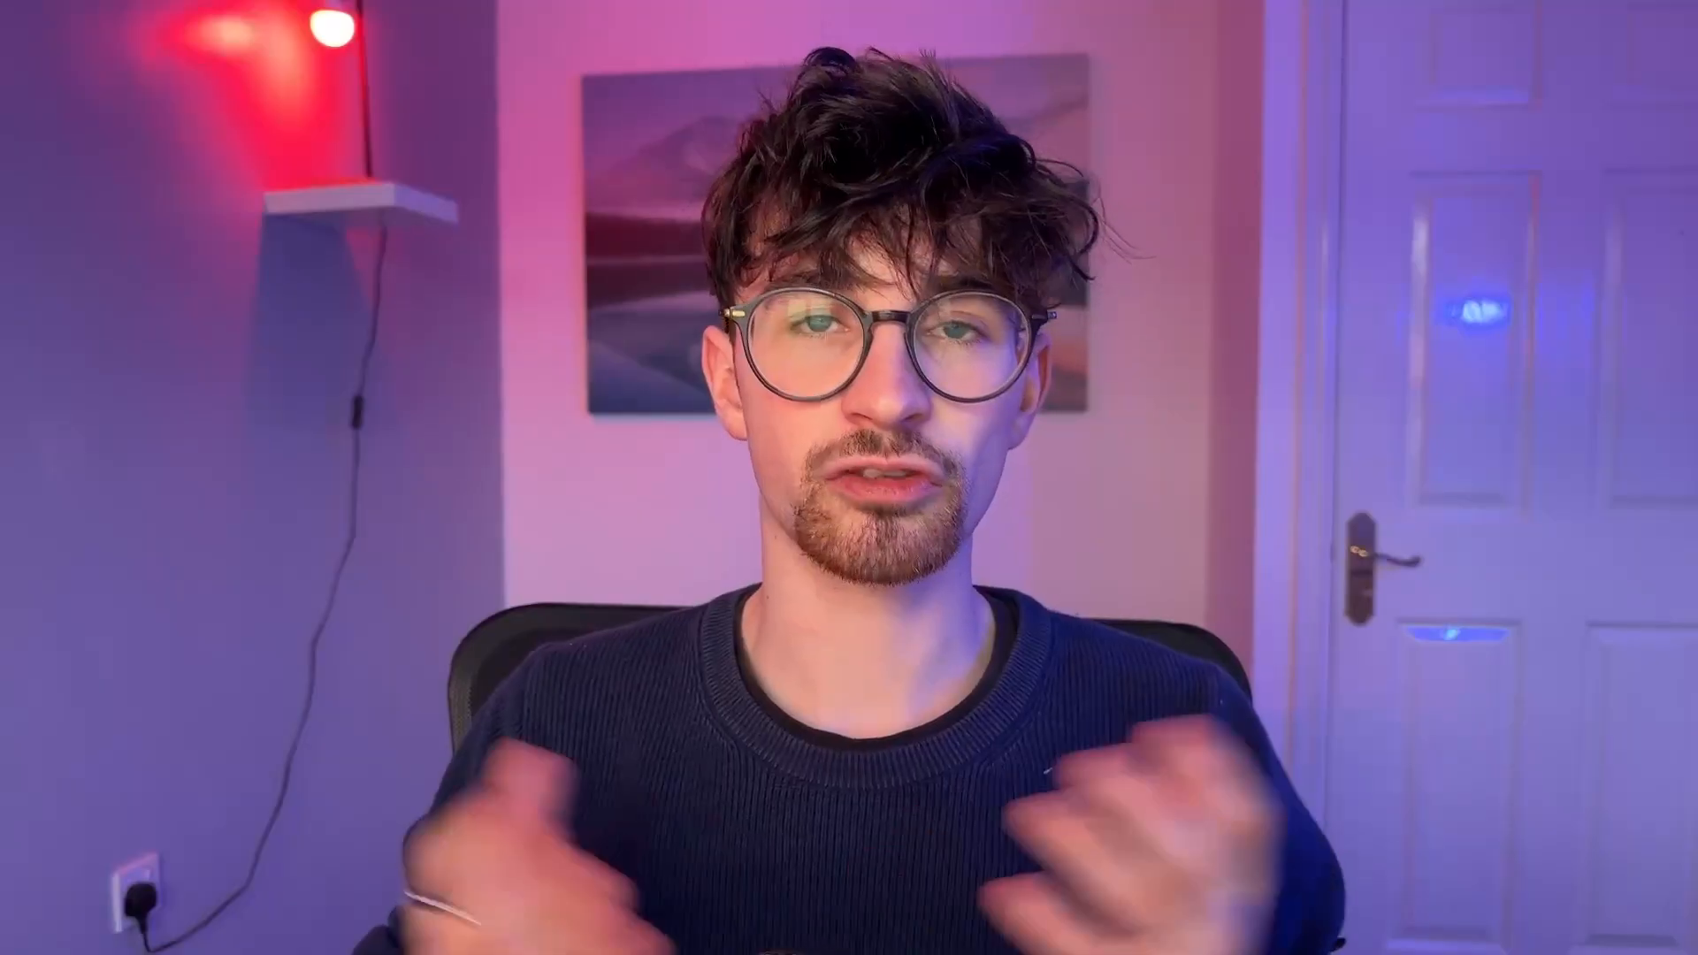
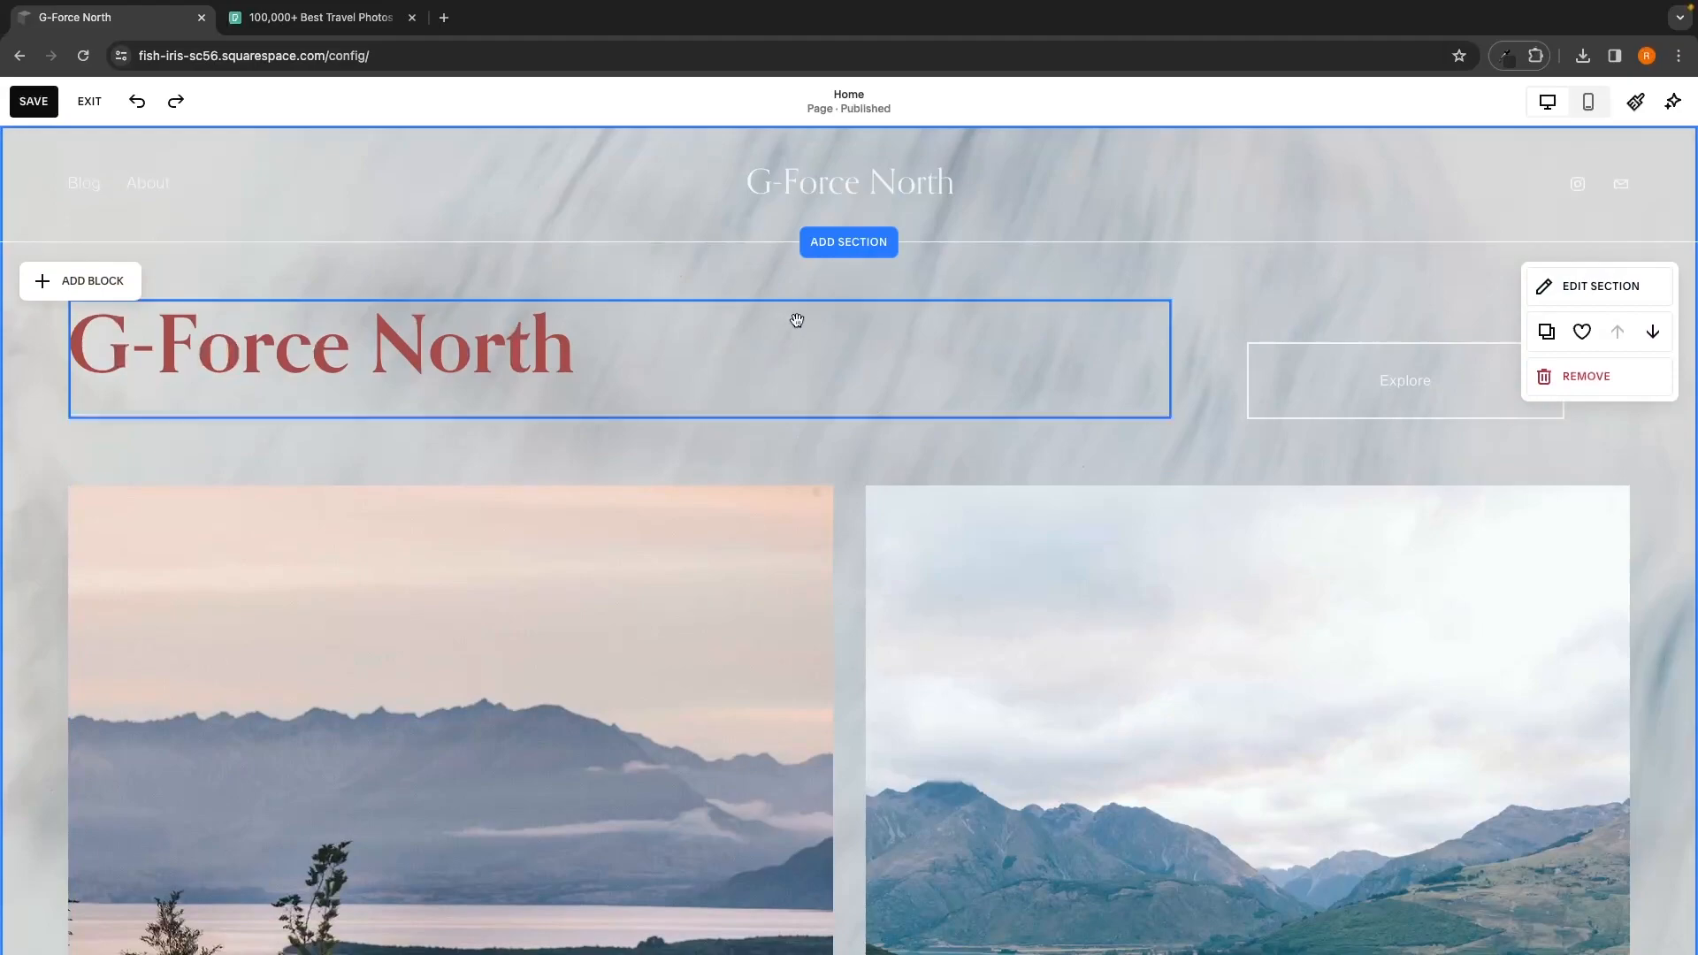
# Step: Save the changes to the Home page and exit the page editor
pyautogui.moveTo(857, 221)
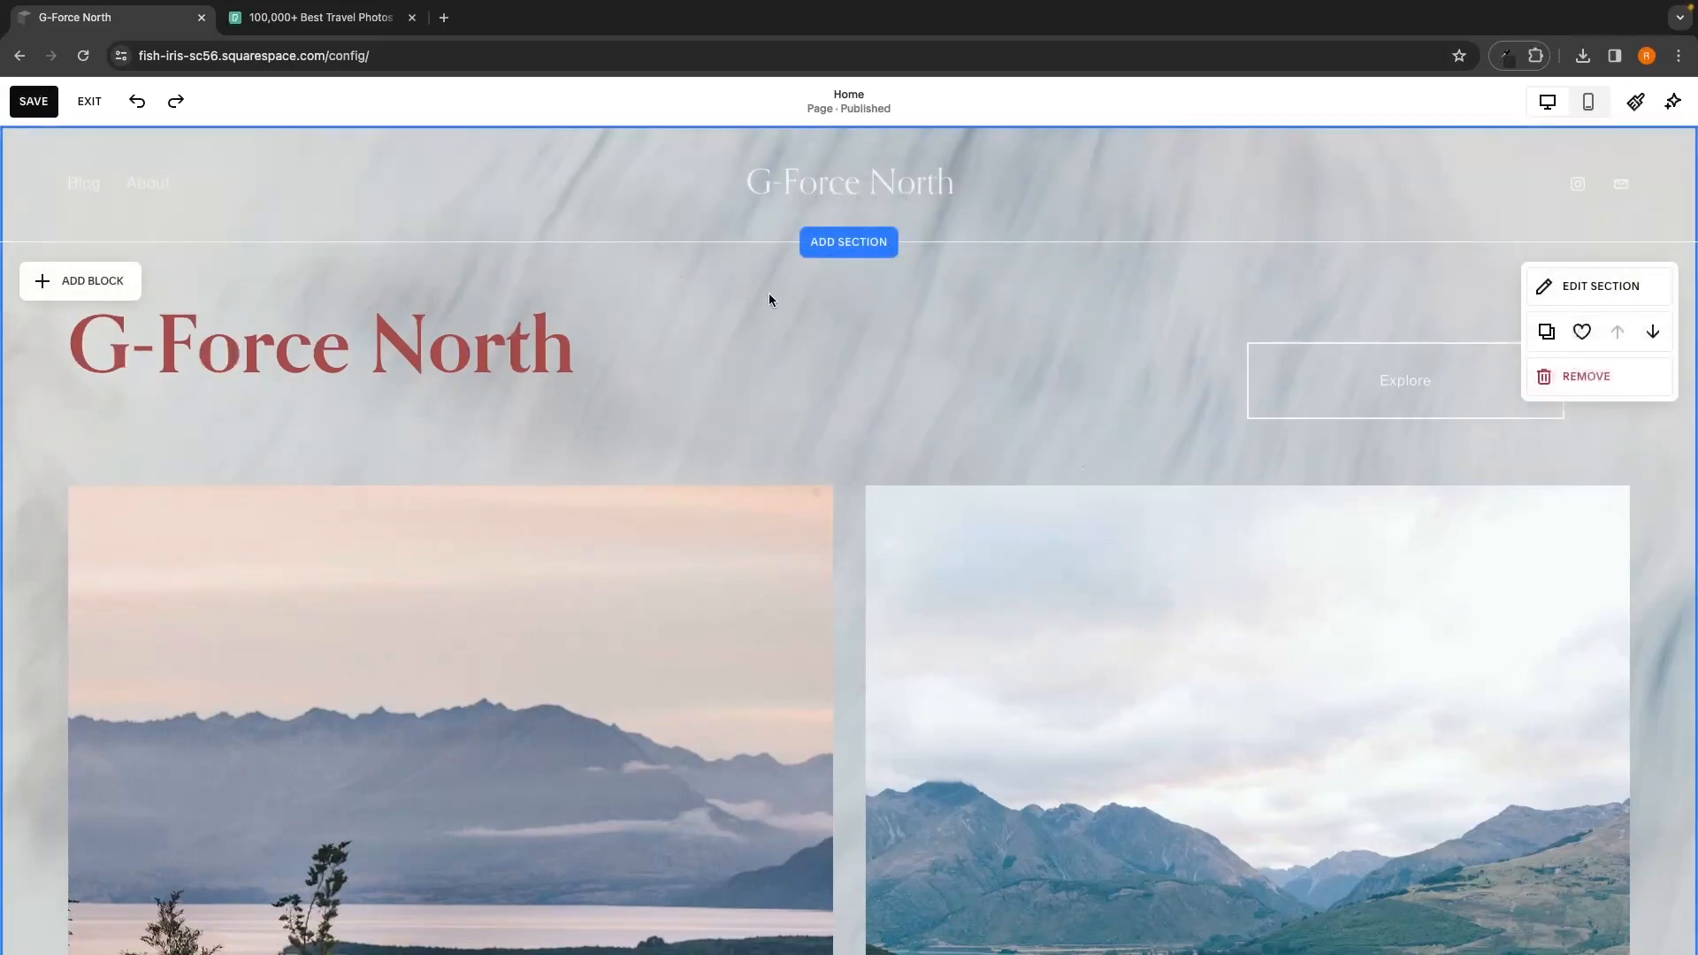
pyautogui.click(26, 99)
pyautogui.click(89, 102)
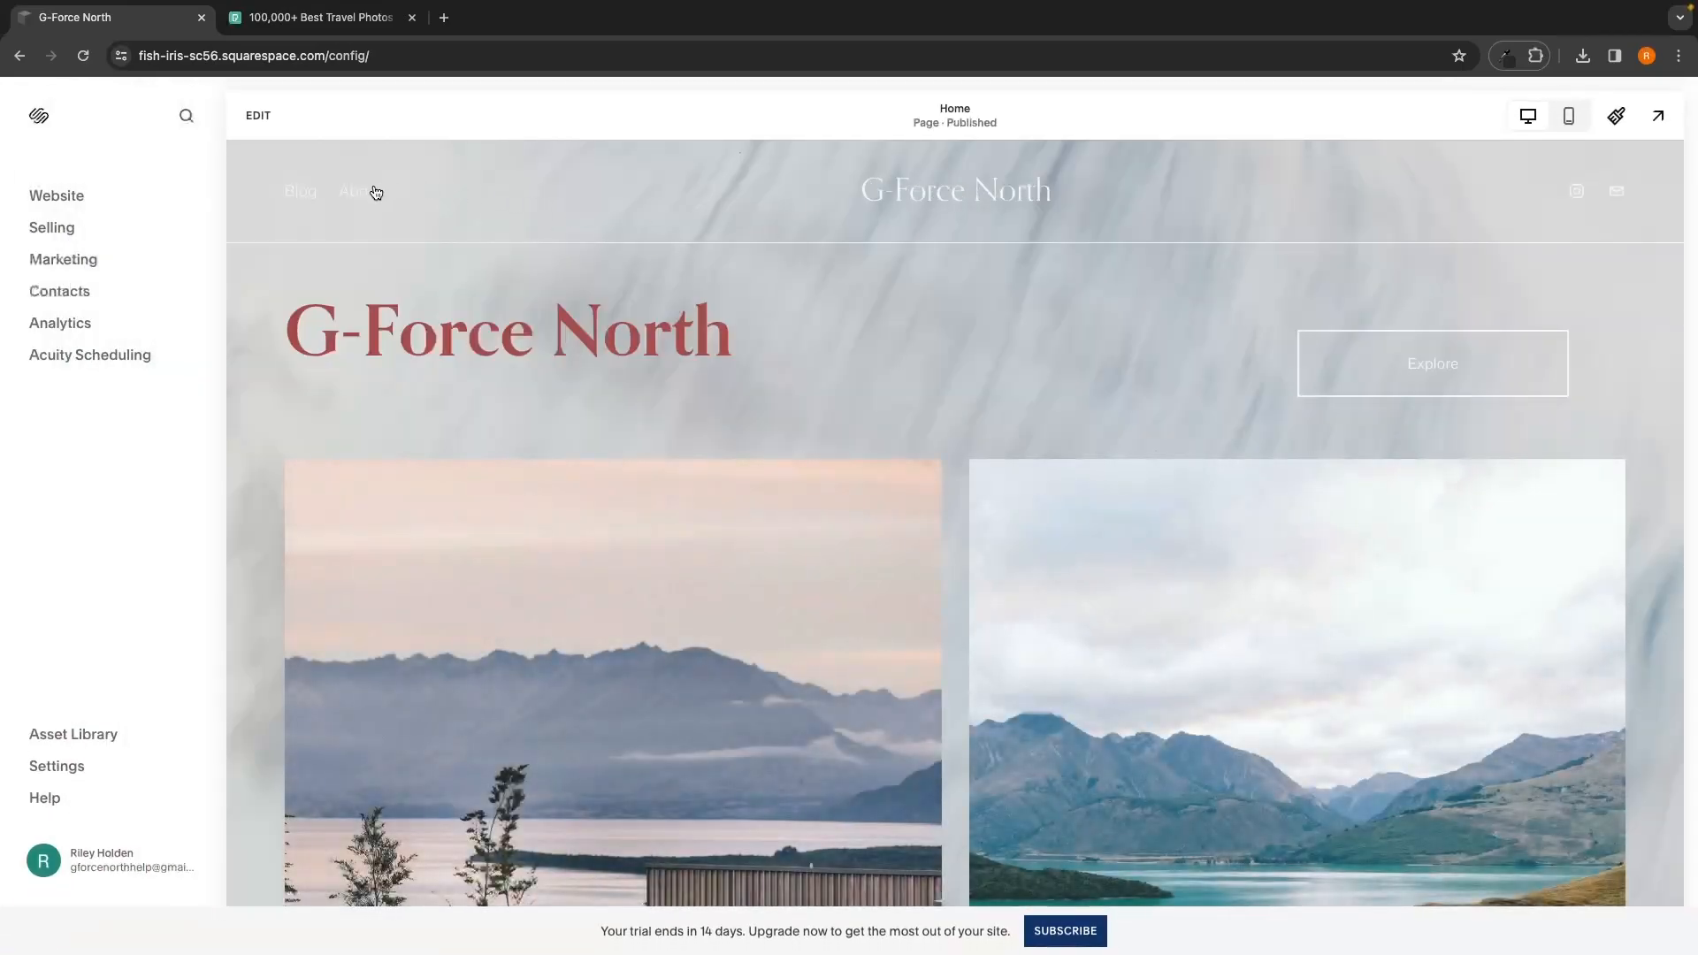
# Step: Review the About page down to its footer, and open and leave its editor without editing
pyautogui.click(376, 192)
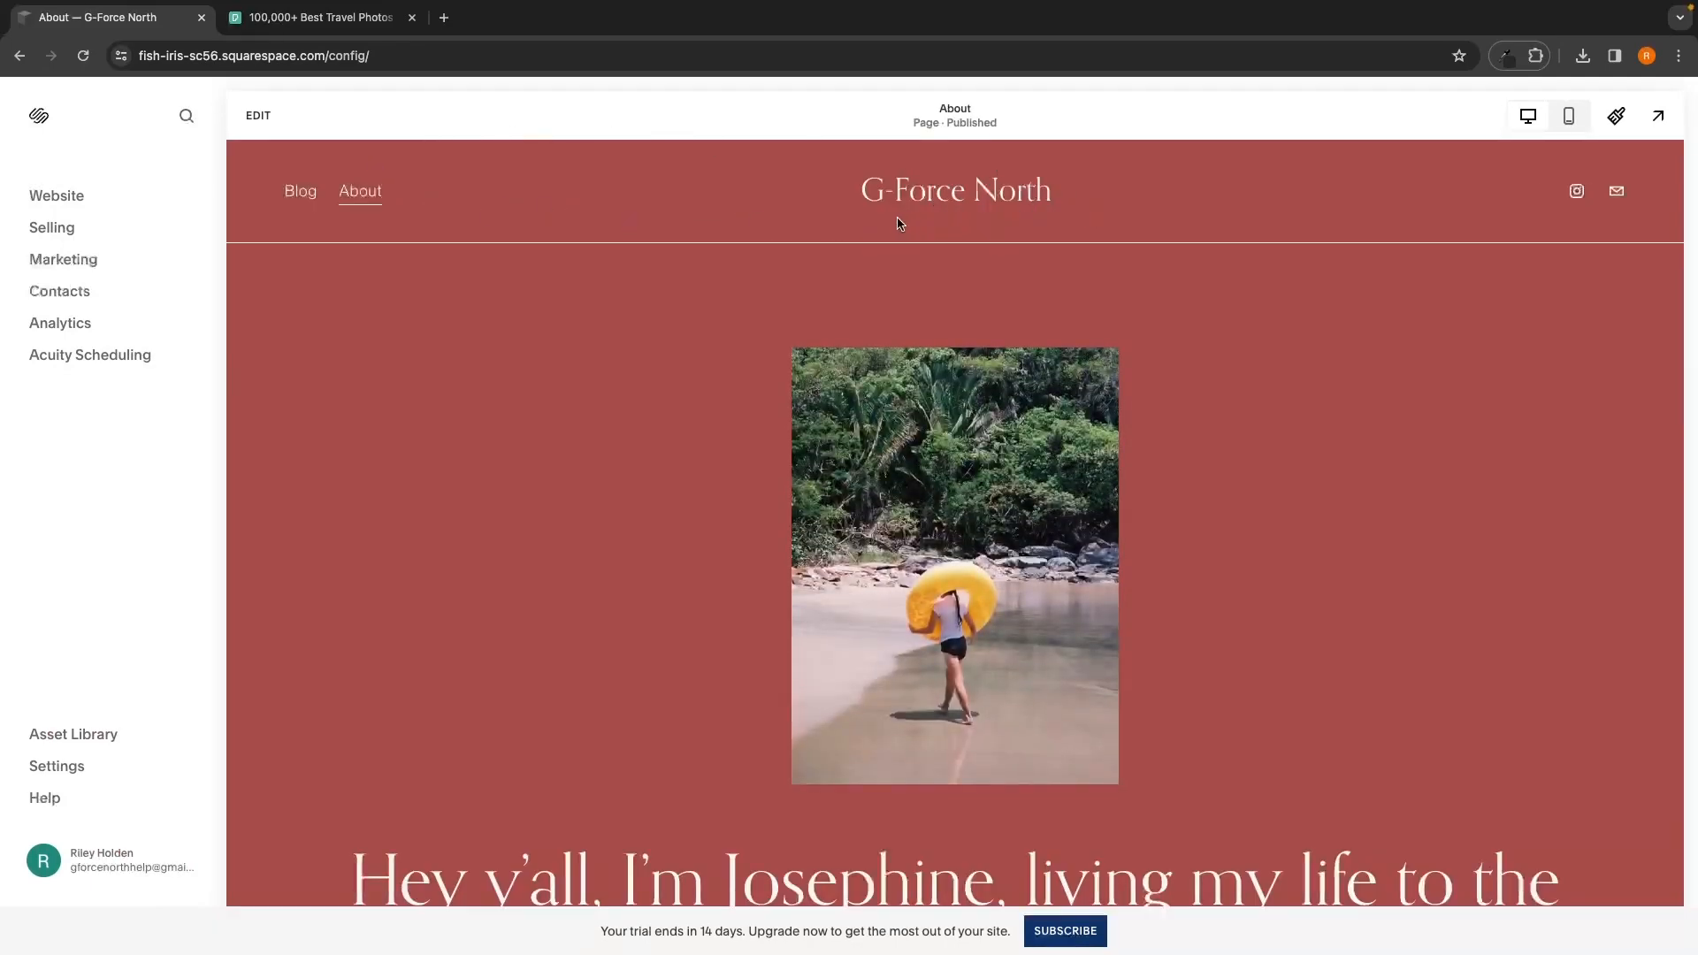
pyautogui.scroll(-10, 580, 389)
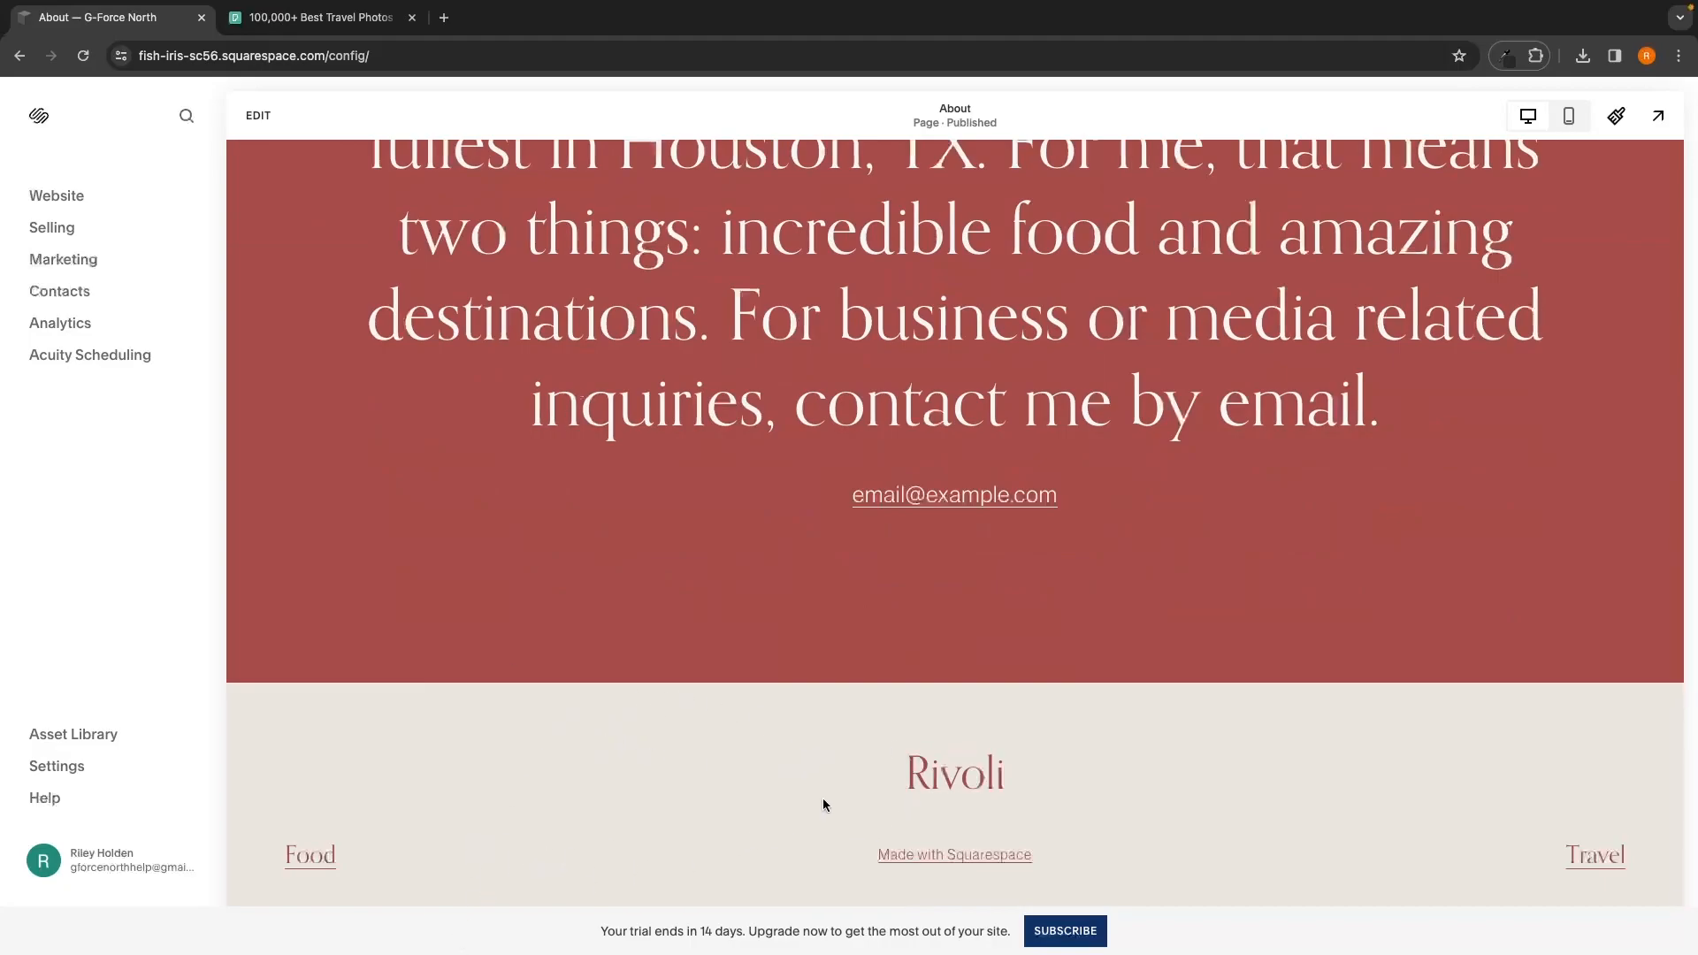
pyautogui.scroll(10, 823, 805)
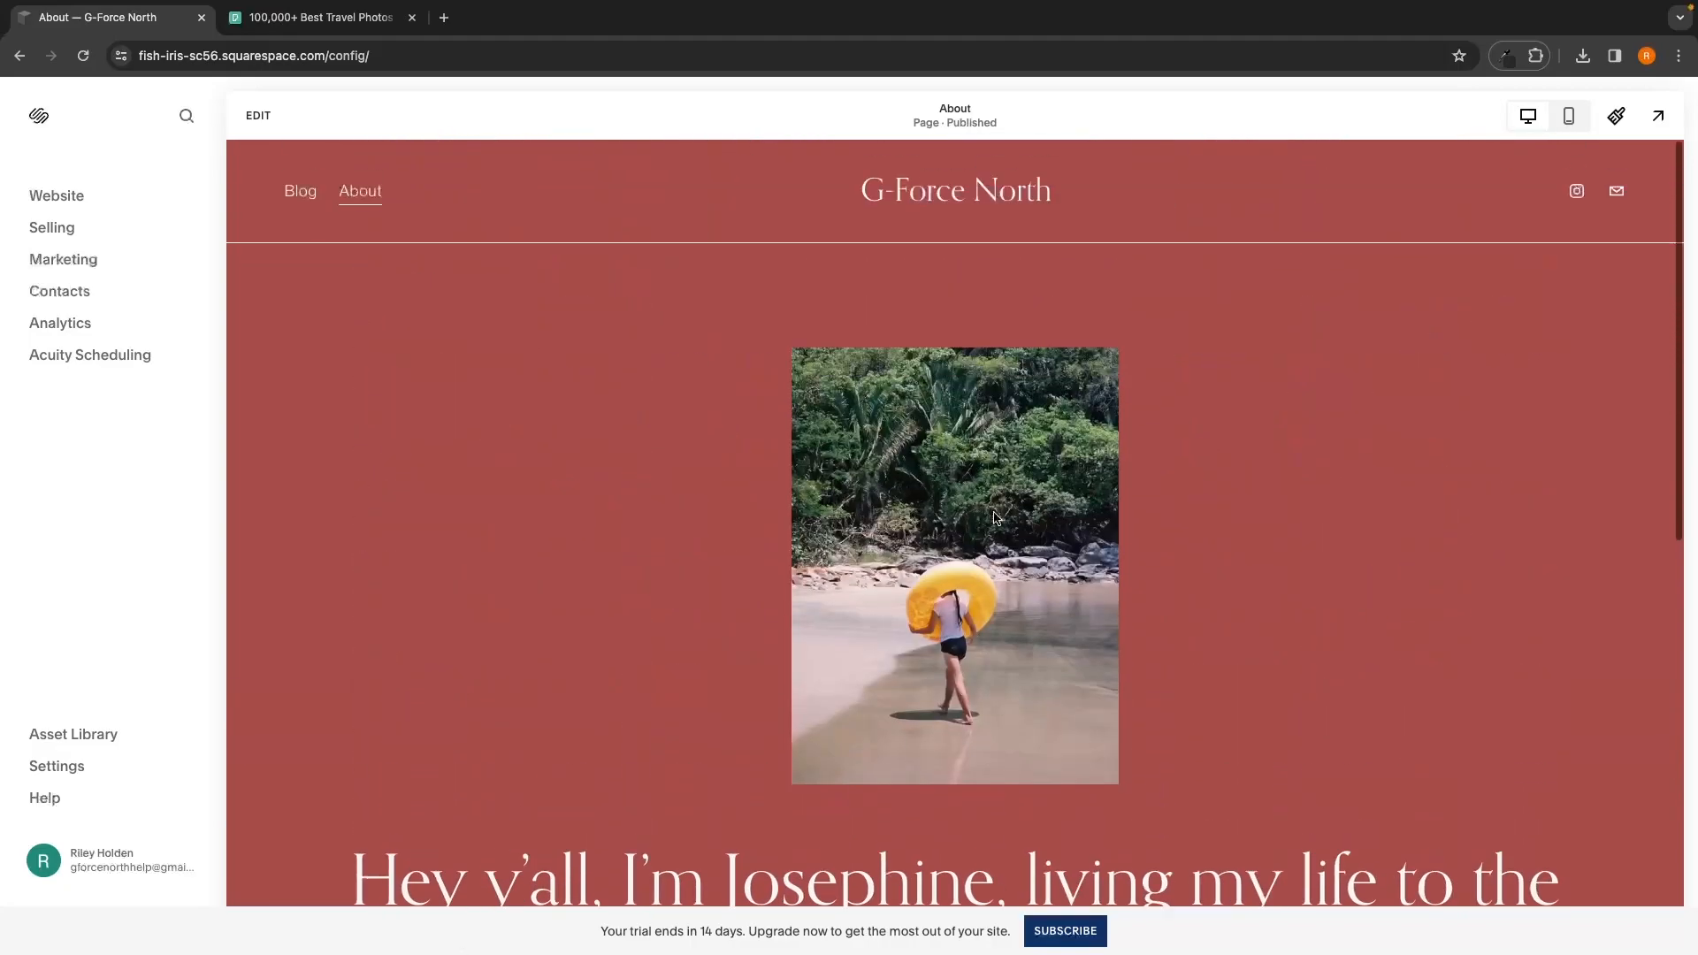
pyautogui.click(259, 115)
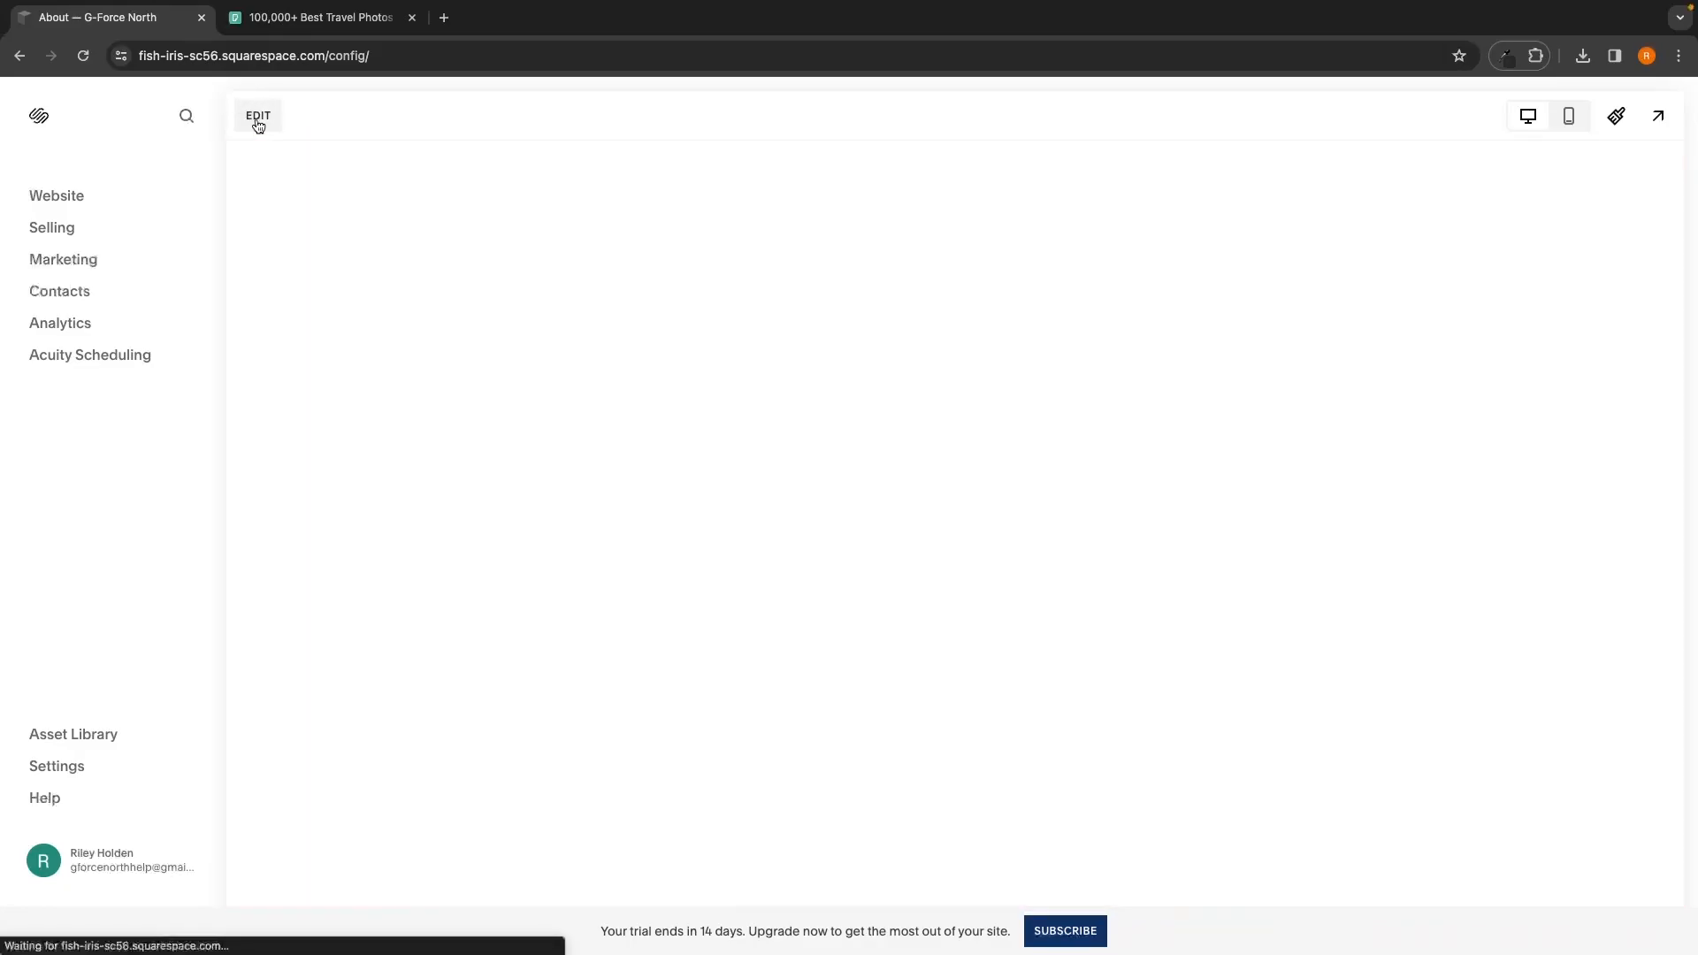
pyautogui.moveTo(500, 167)
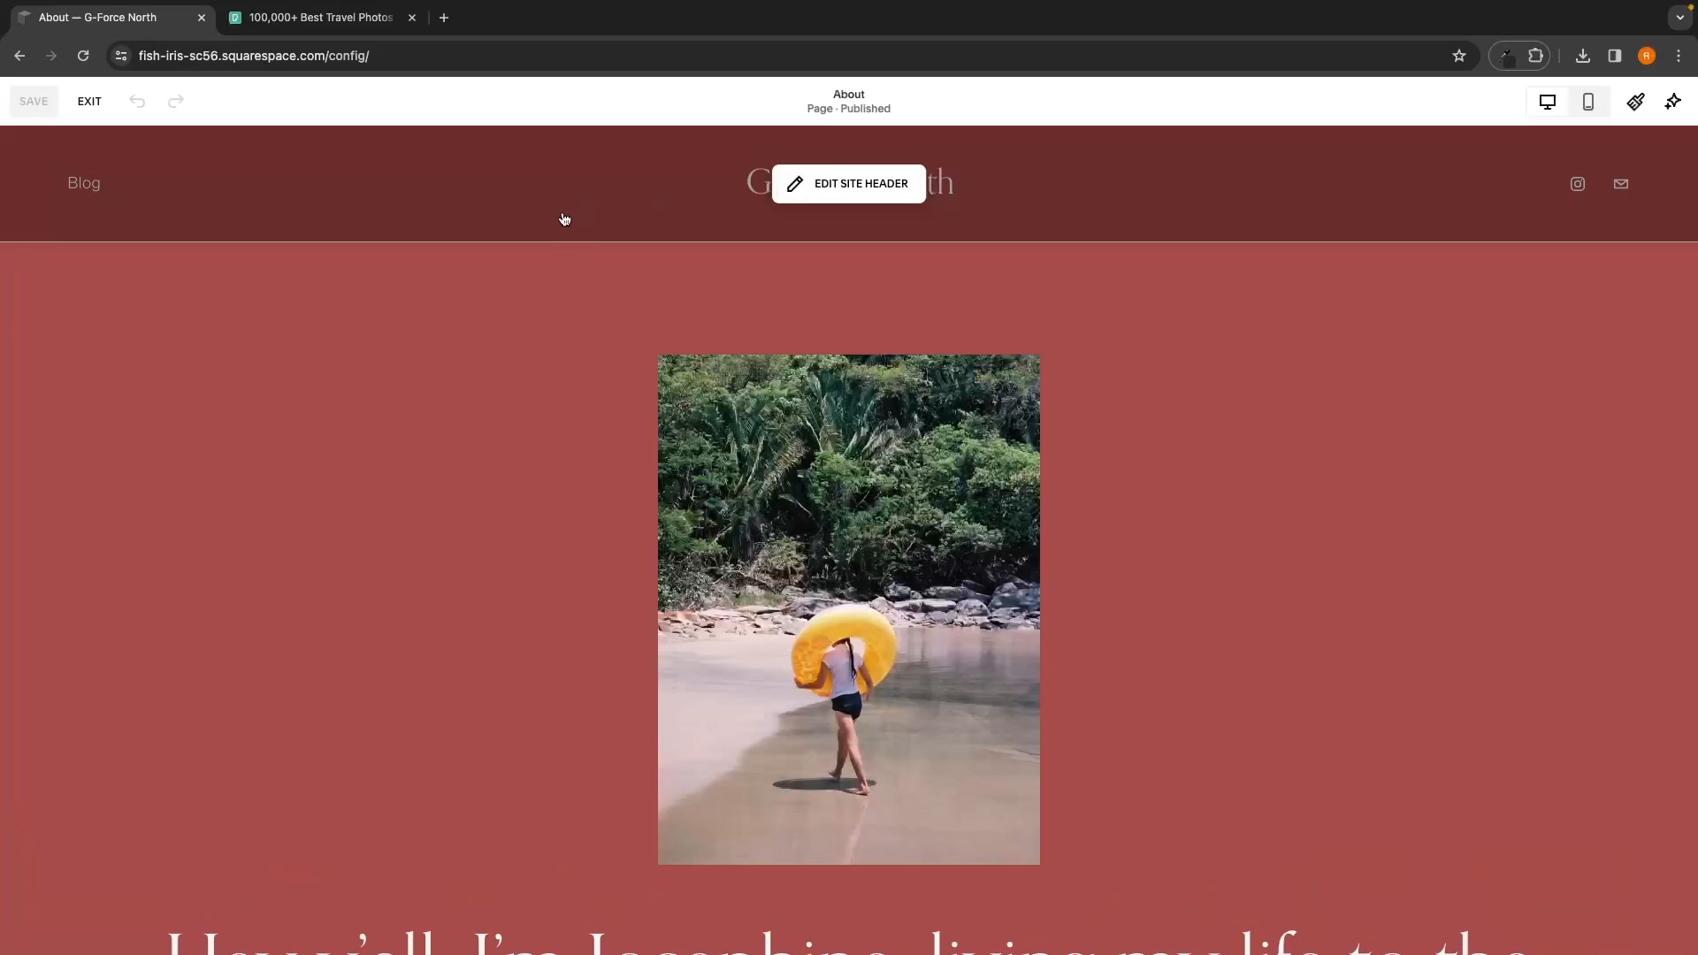
pyautogui.click(88, 103)
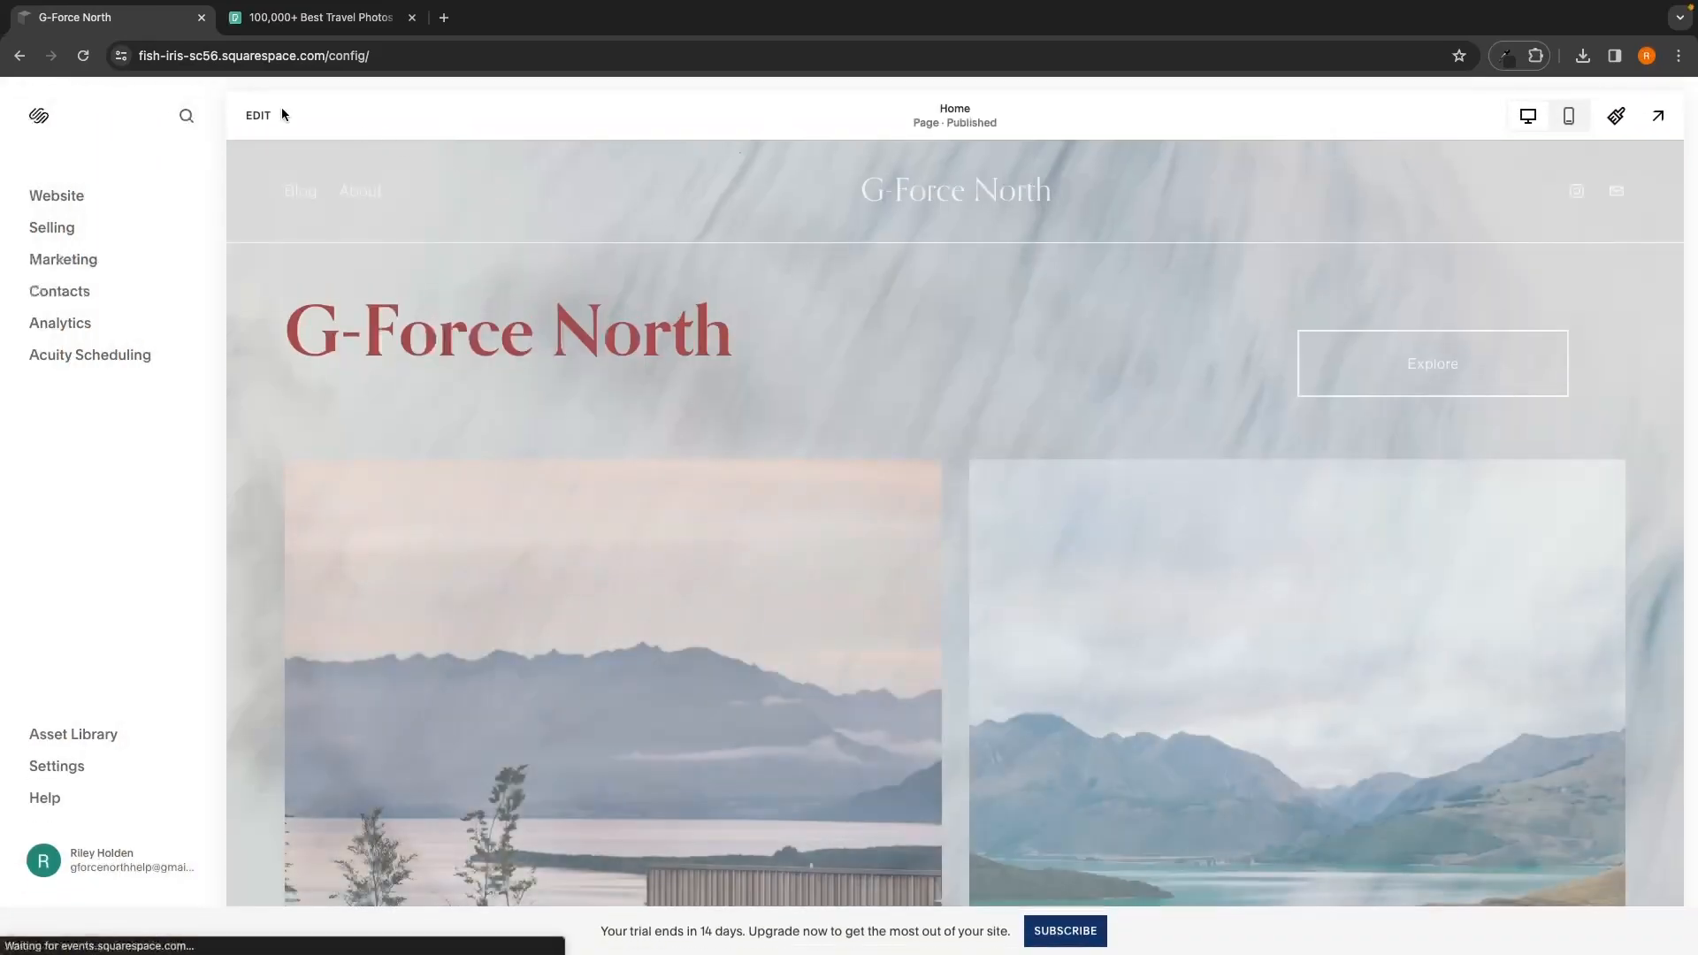
# Step: Start editing the Home page and open the site header's design settings
pyautogui.click(265, 114)
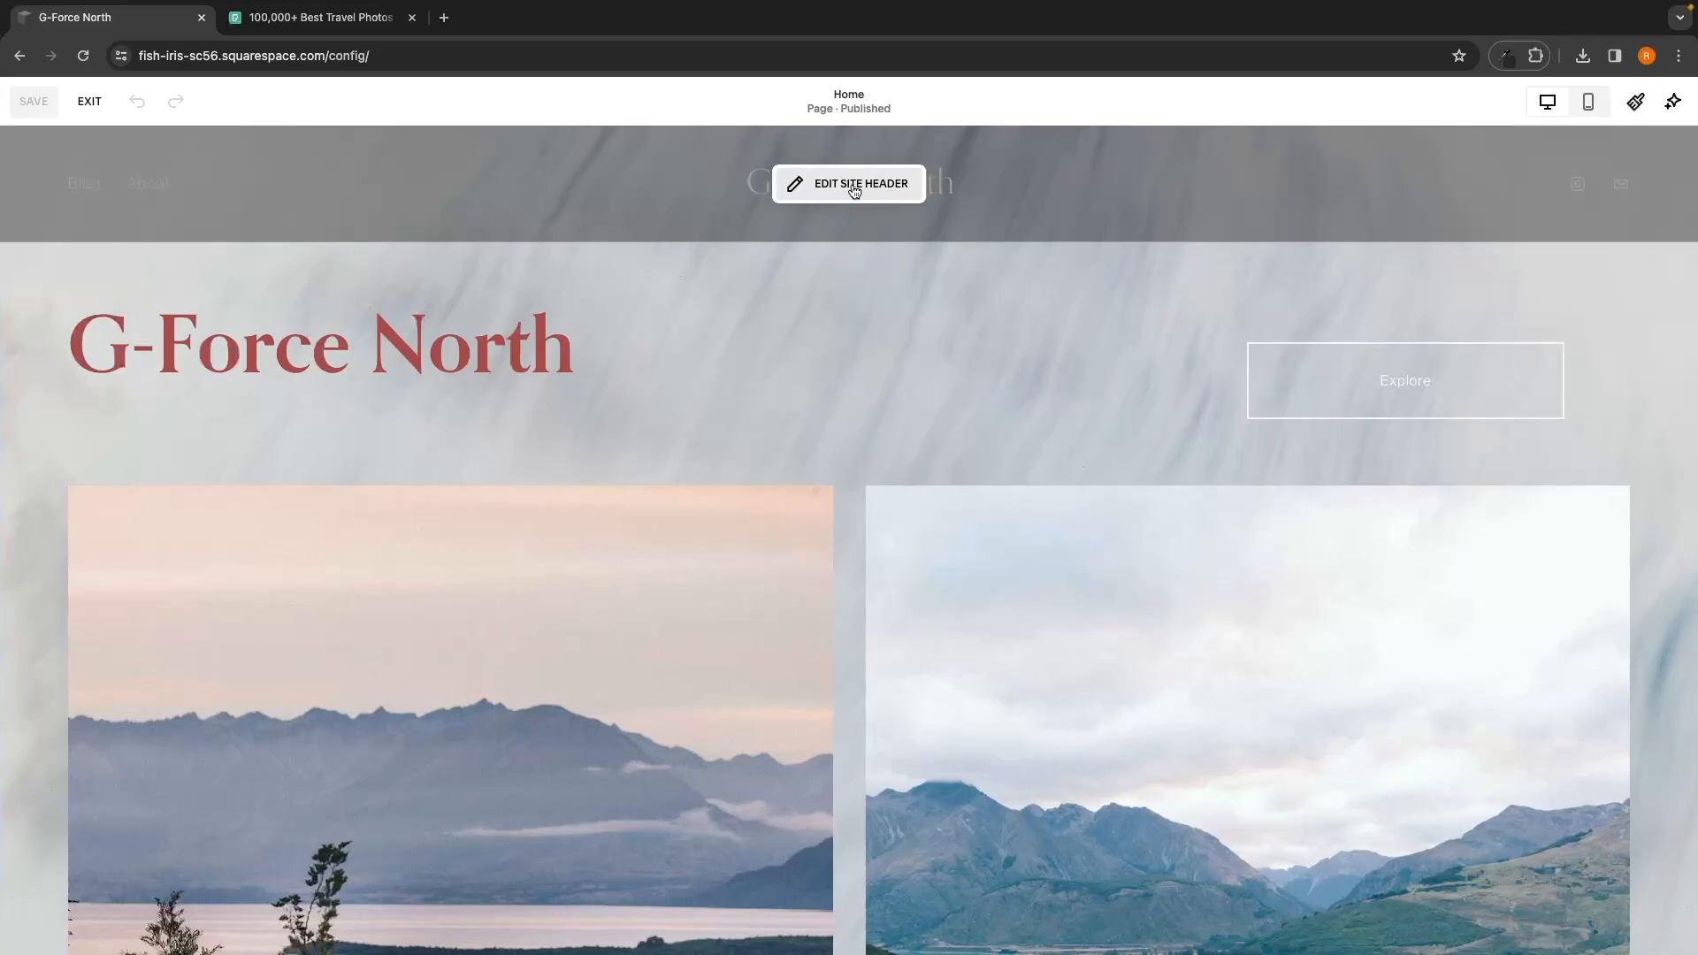
pyautogui.click(851, 185)
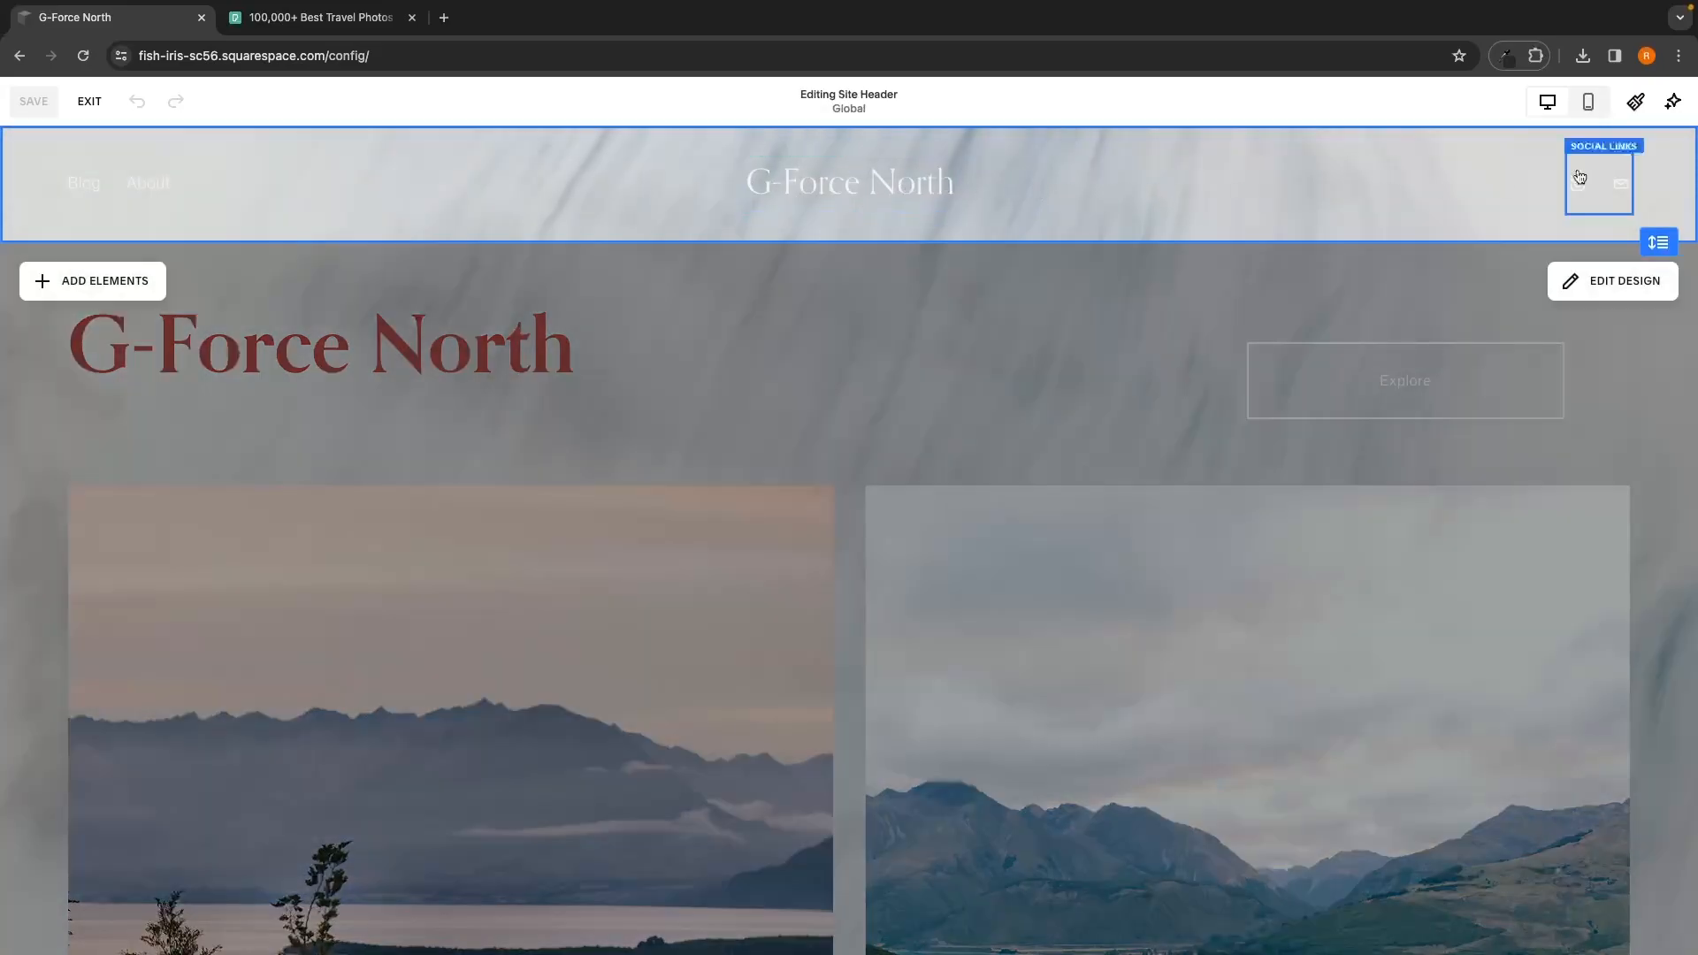
pyautogui.click(1618, 287)
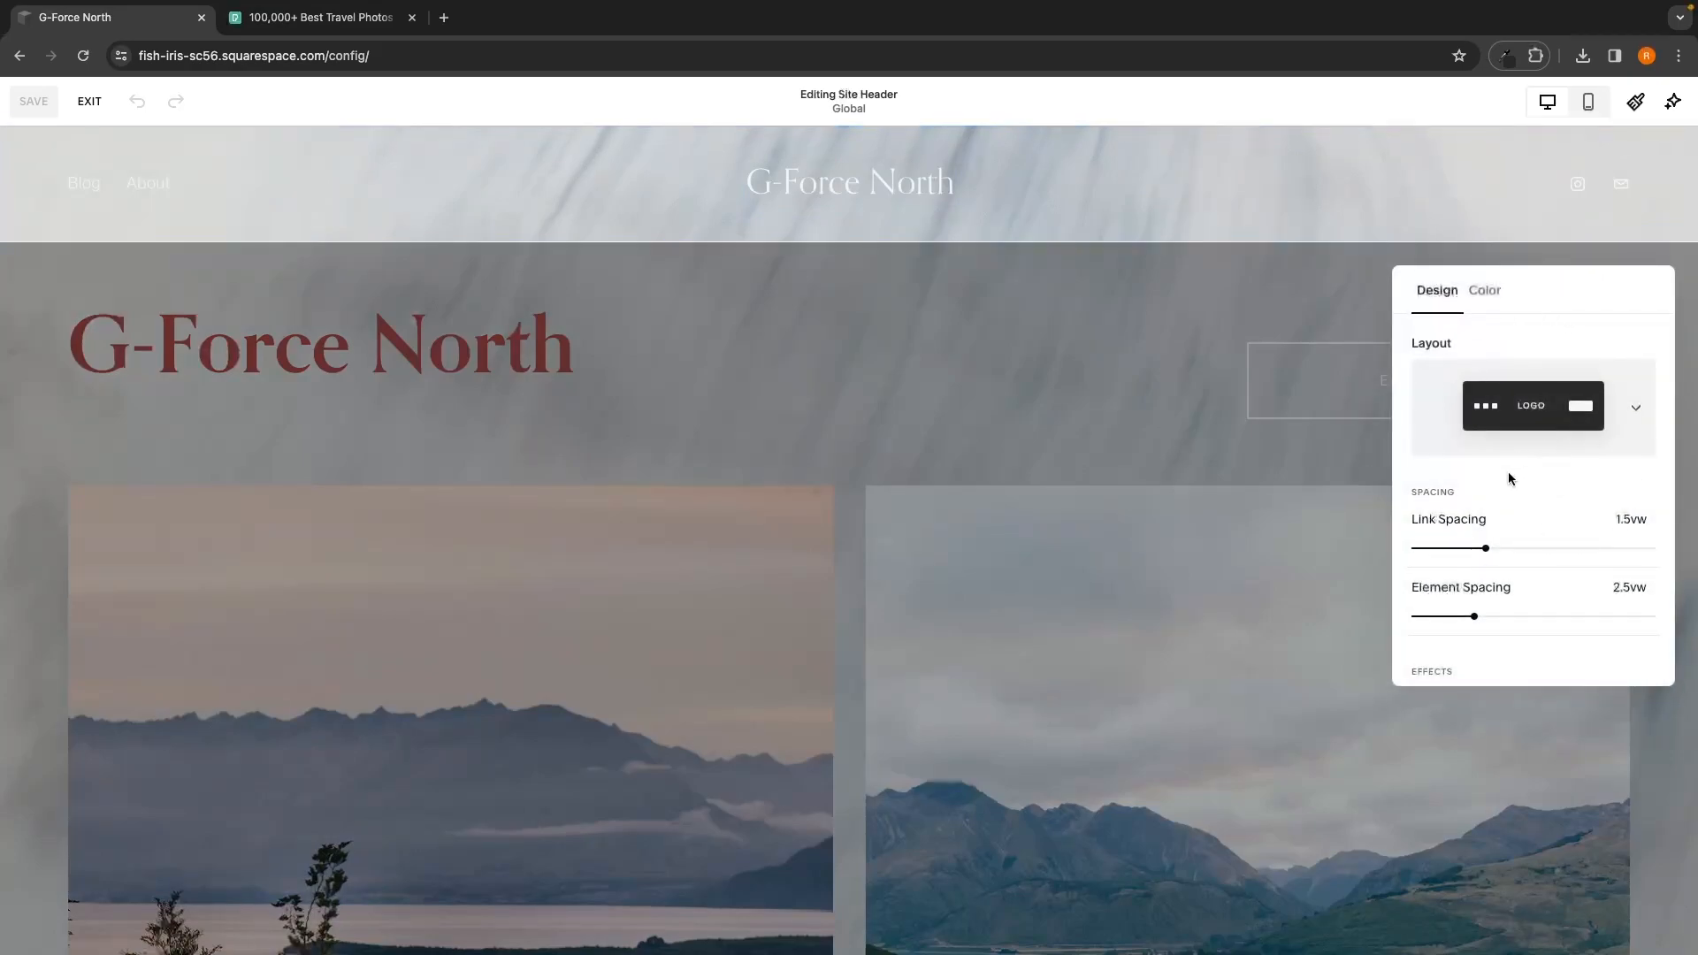
# Step: Try two header layouts with the logo at the far left, and return to the centred-logo layout with navigation links on its left
pyautogui.click(1632, 407)
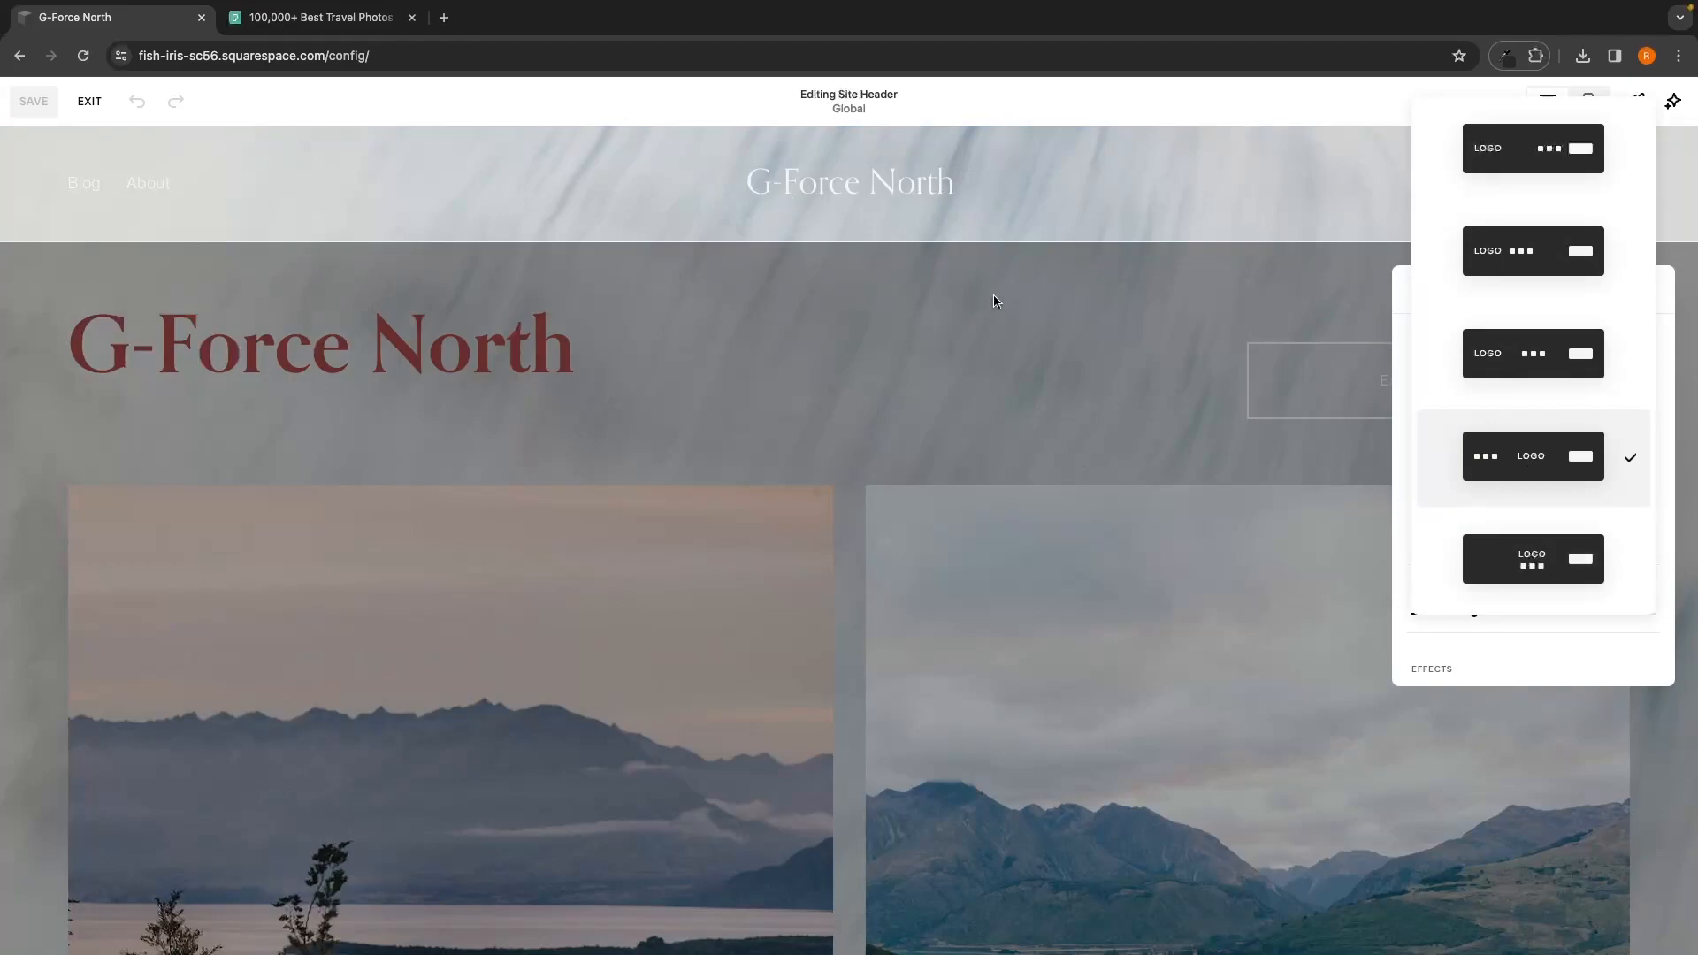
pyautogui.click(1516, 261)
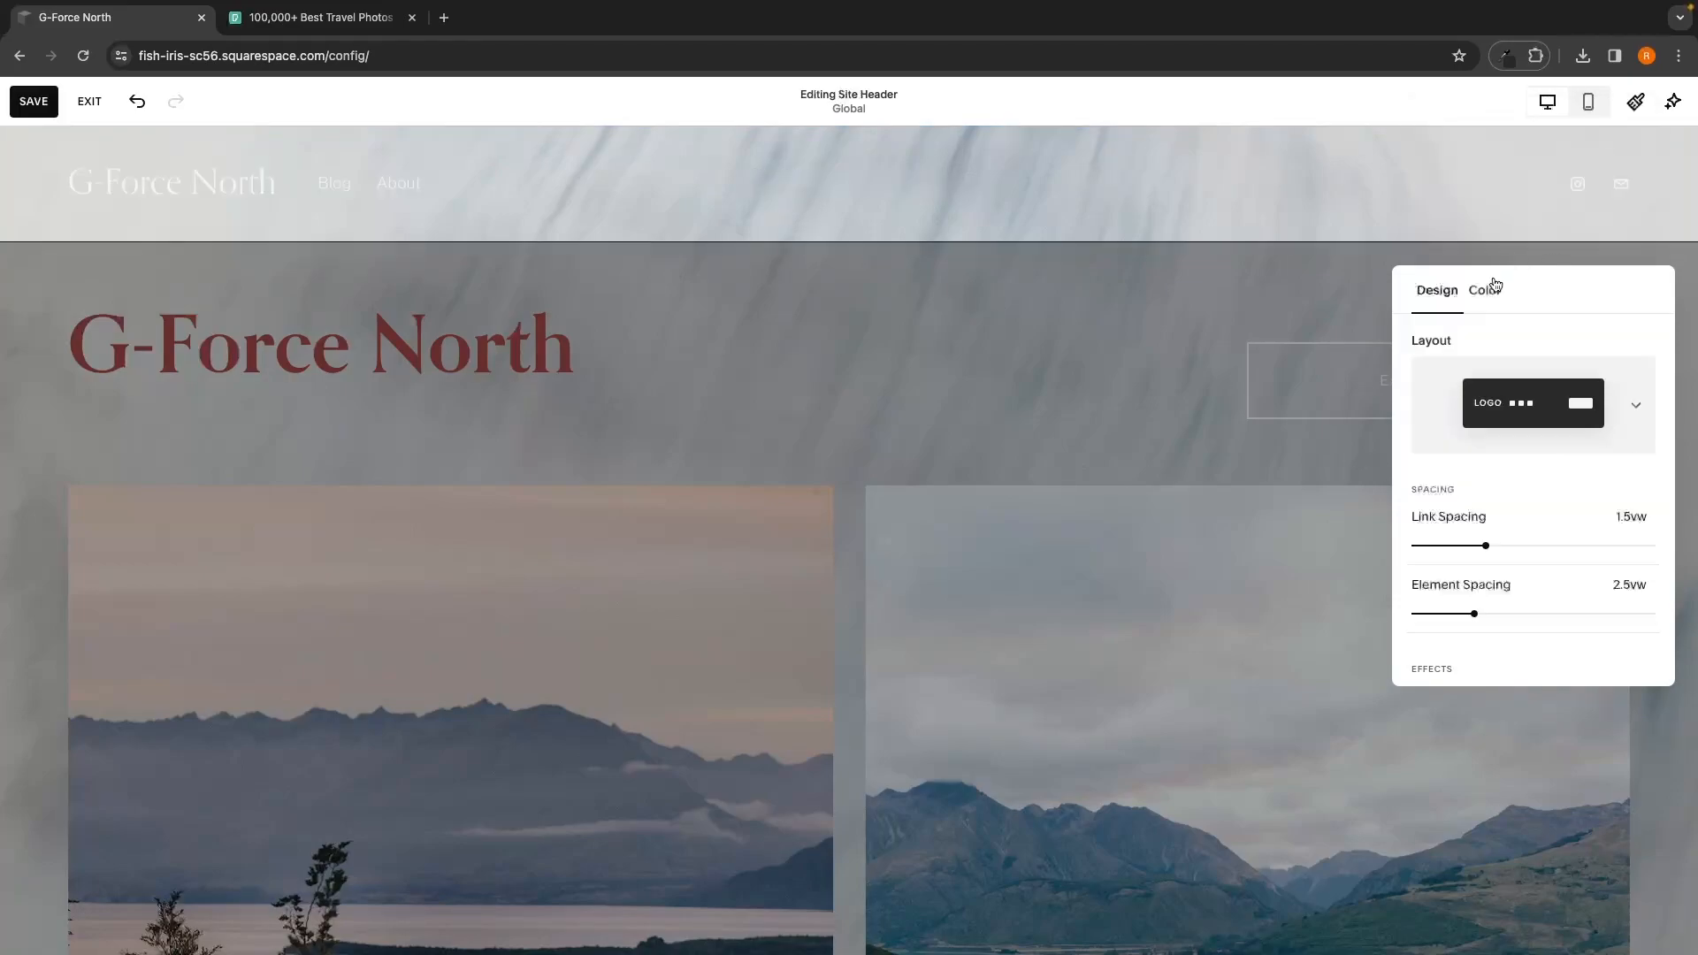
pyautogui.click(1454, 422)
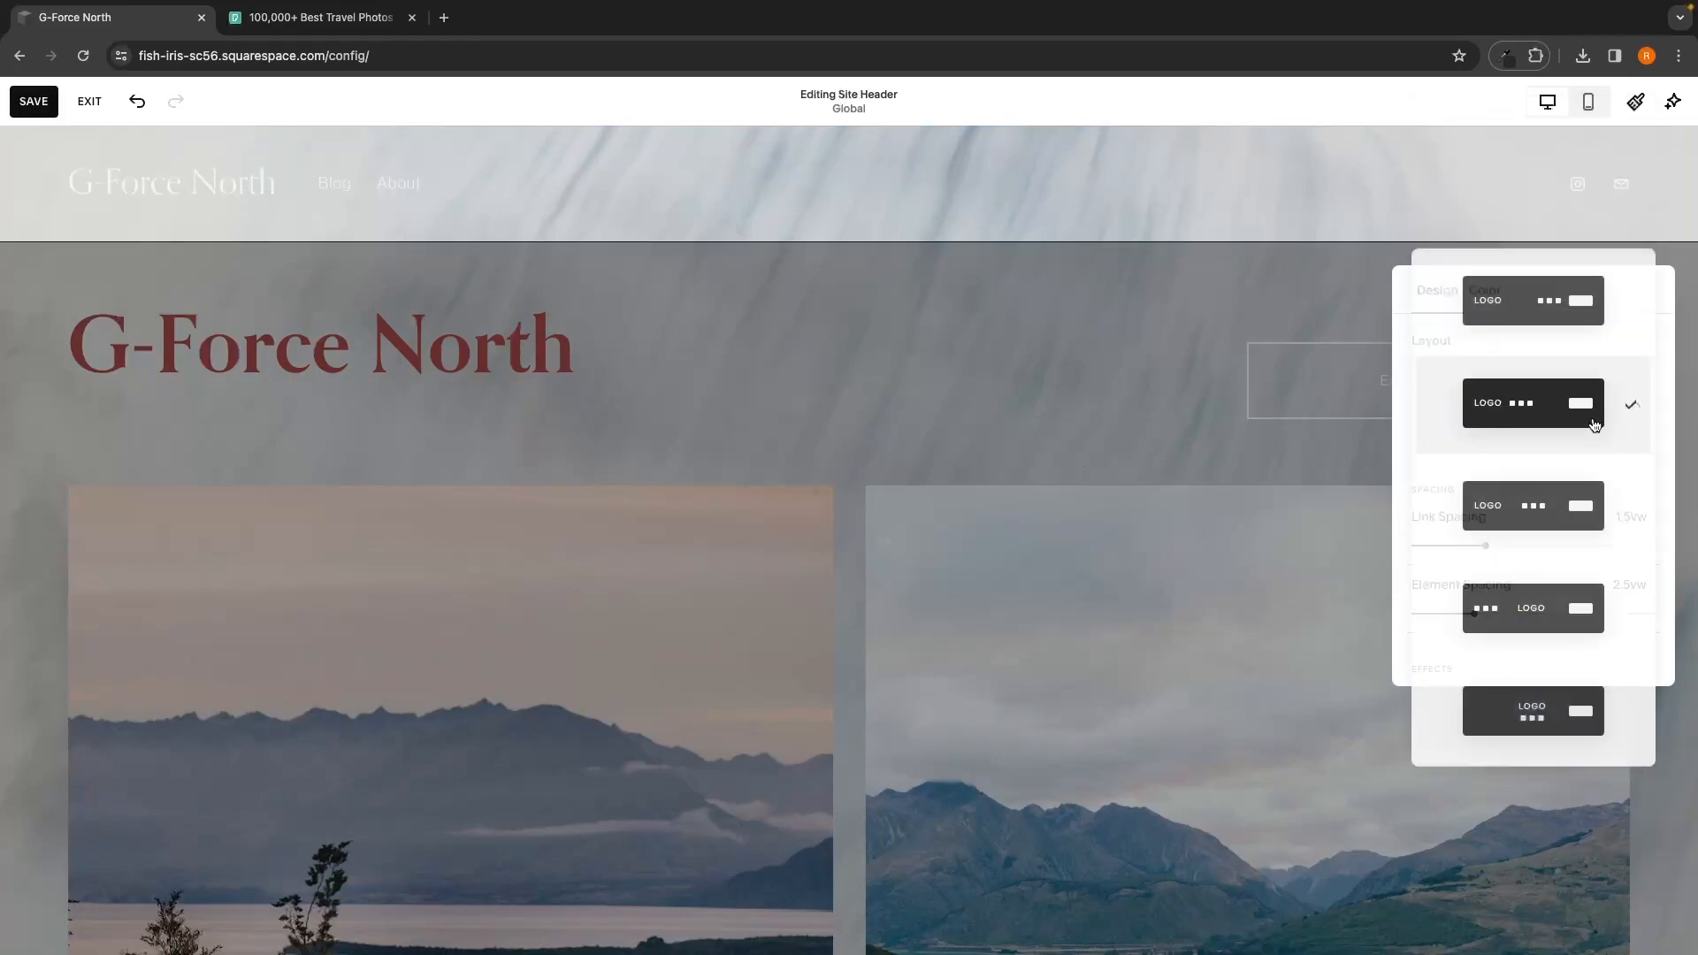
pyautogui.click(1544, 332)
pyautogui.click(1556, 404)
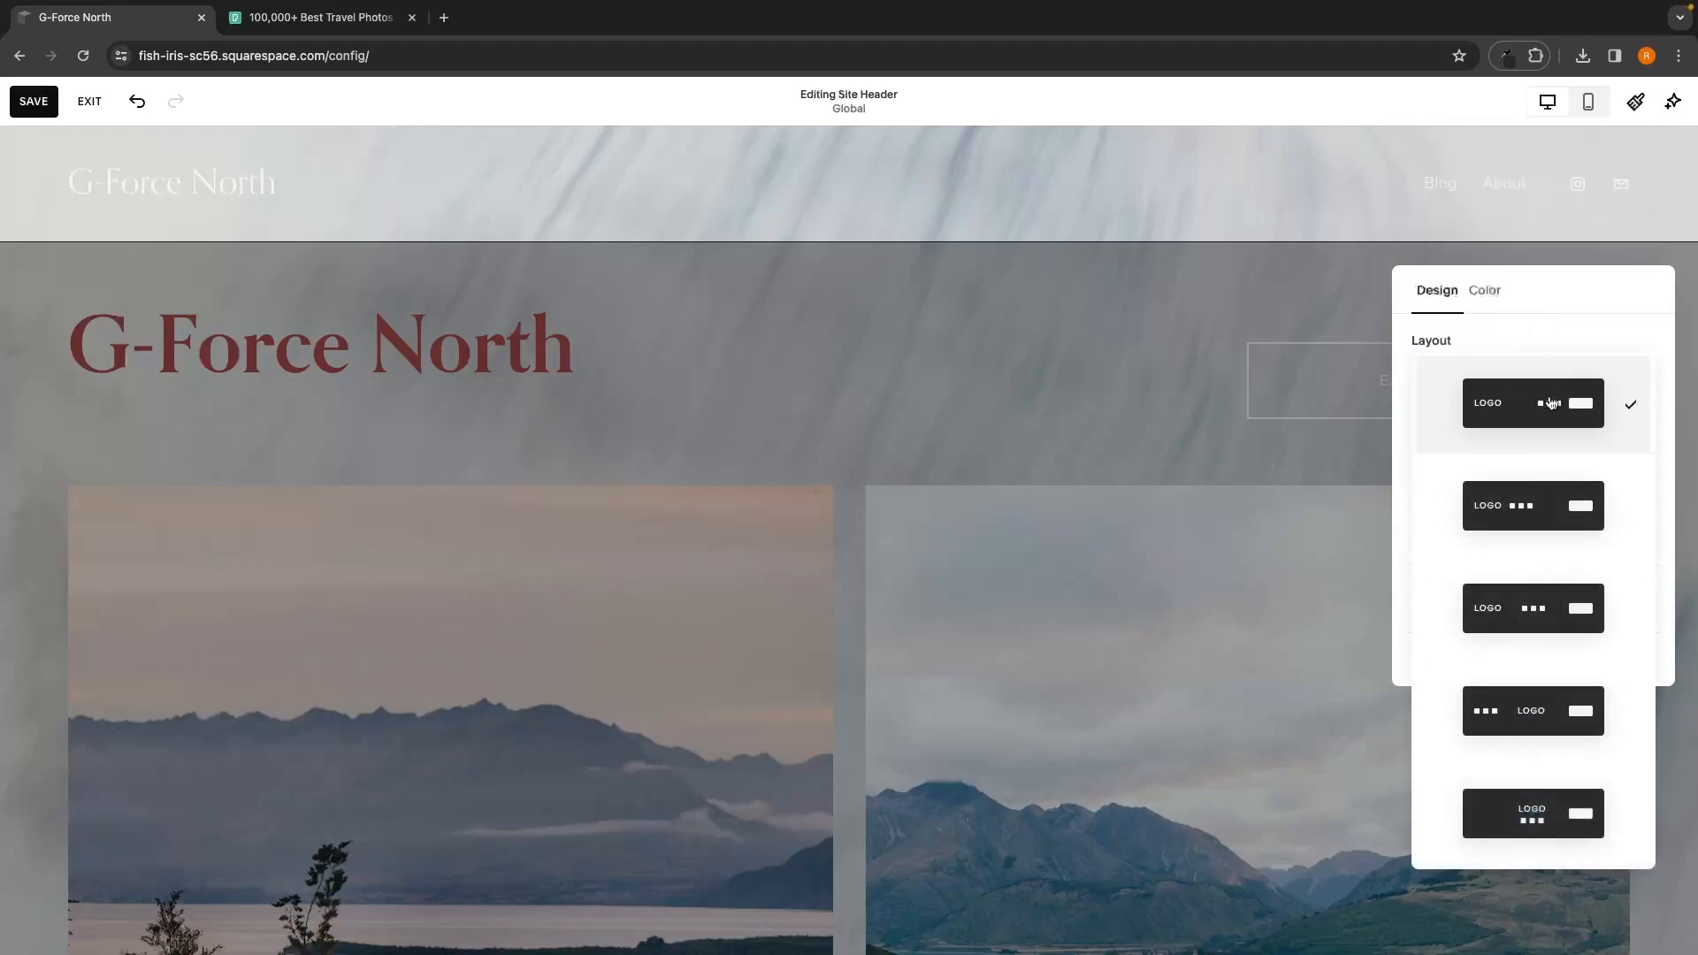
pyautogui.click(1527, 708)
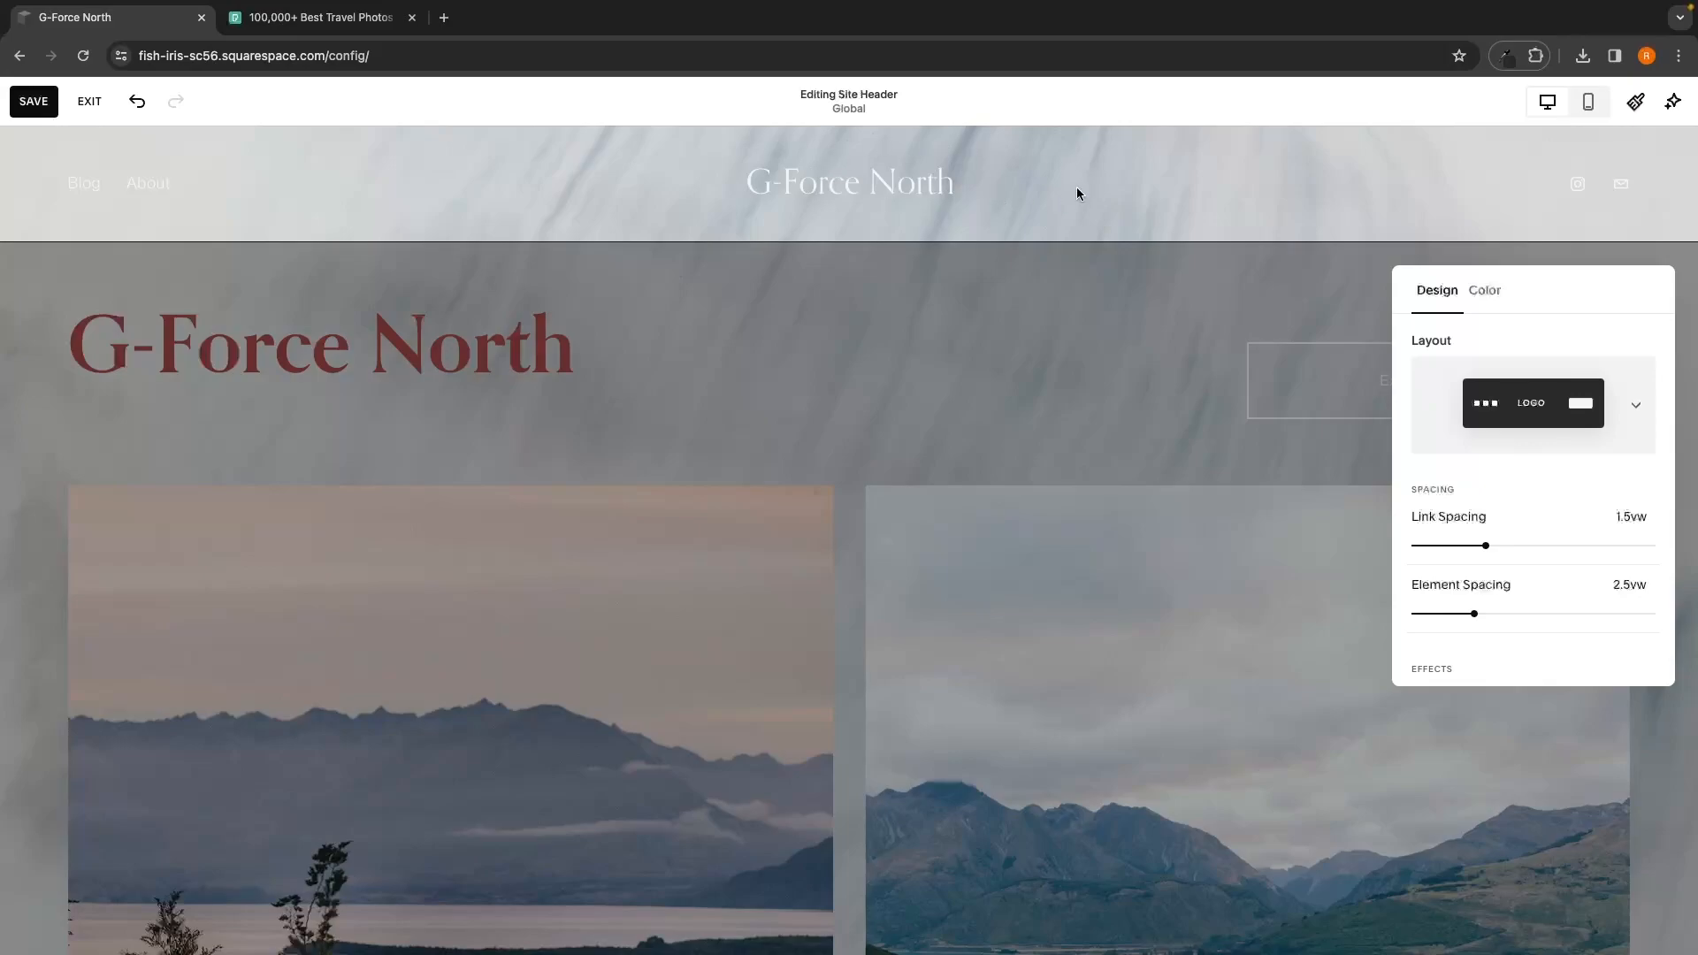
# Step: Set the header's link spacing to 1vw and its element spacing to 1vw
pyautogui.scroll(-1, 1520, 398)
pyautogui.moveTo(1486, 505); pyautogui.dragTo(1543, 505)
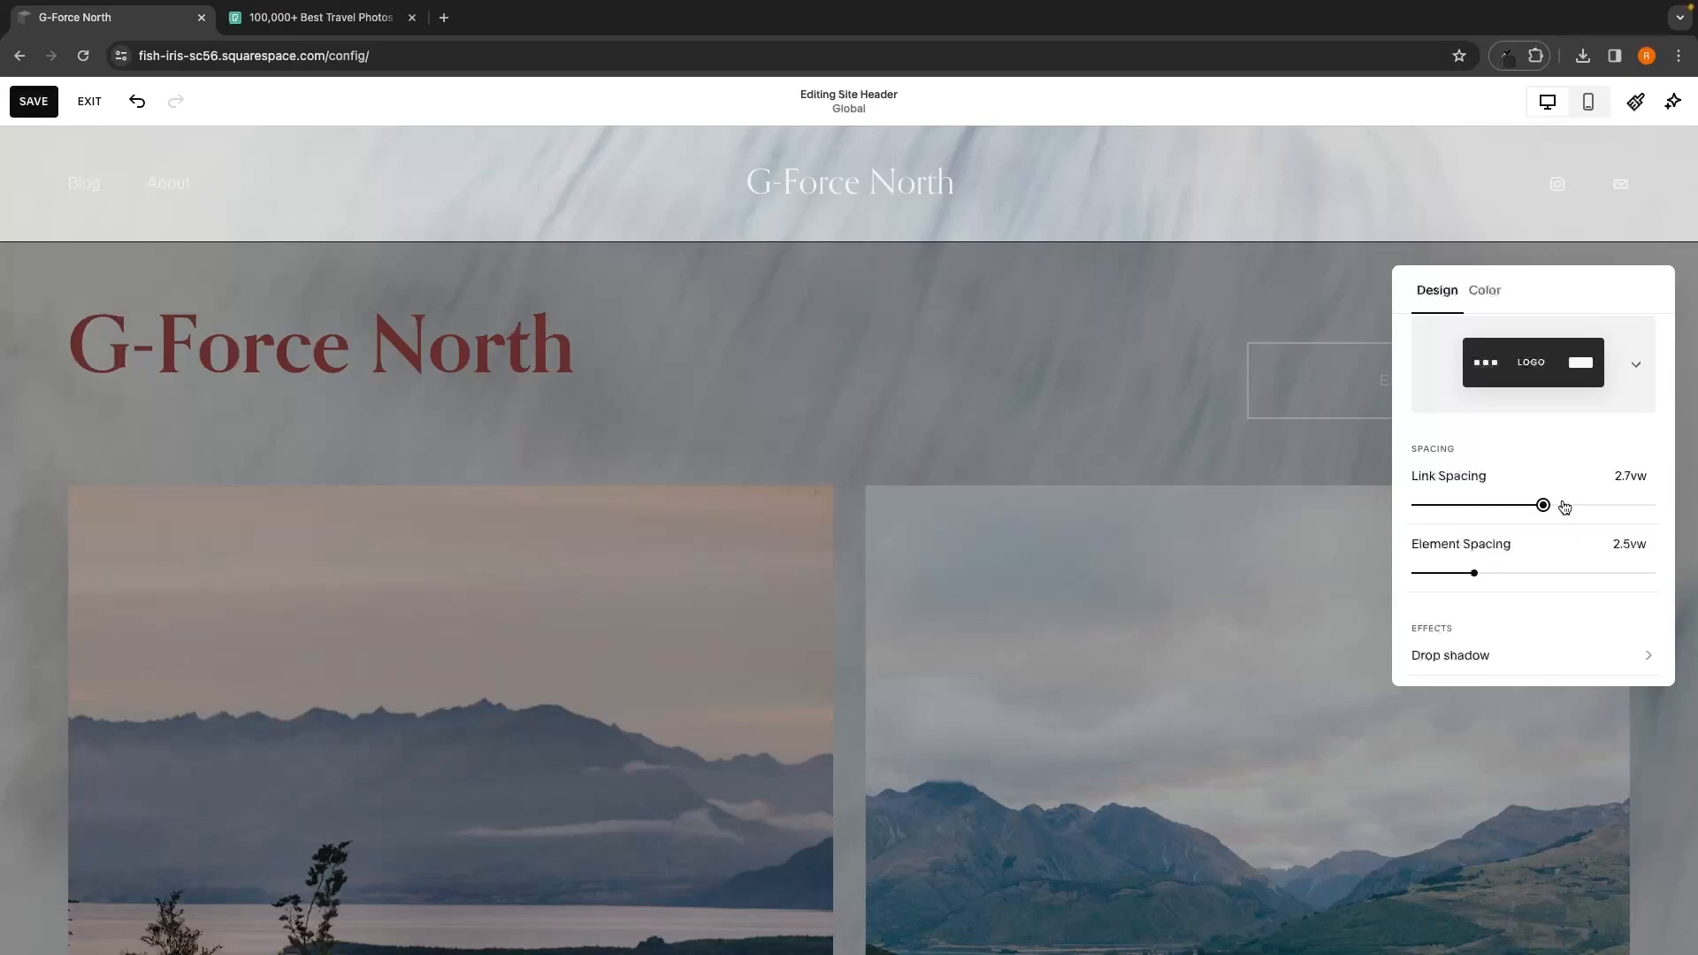
pyautogui.moveTo(1543, 505); pyautogui.dragTo(1461, 504)
pyautogui.scroll(-1, 1525, 520)
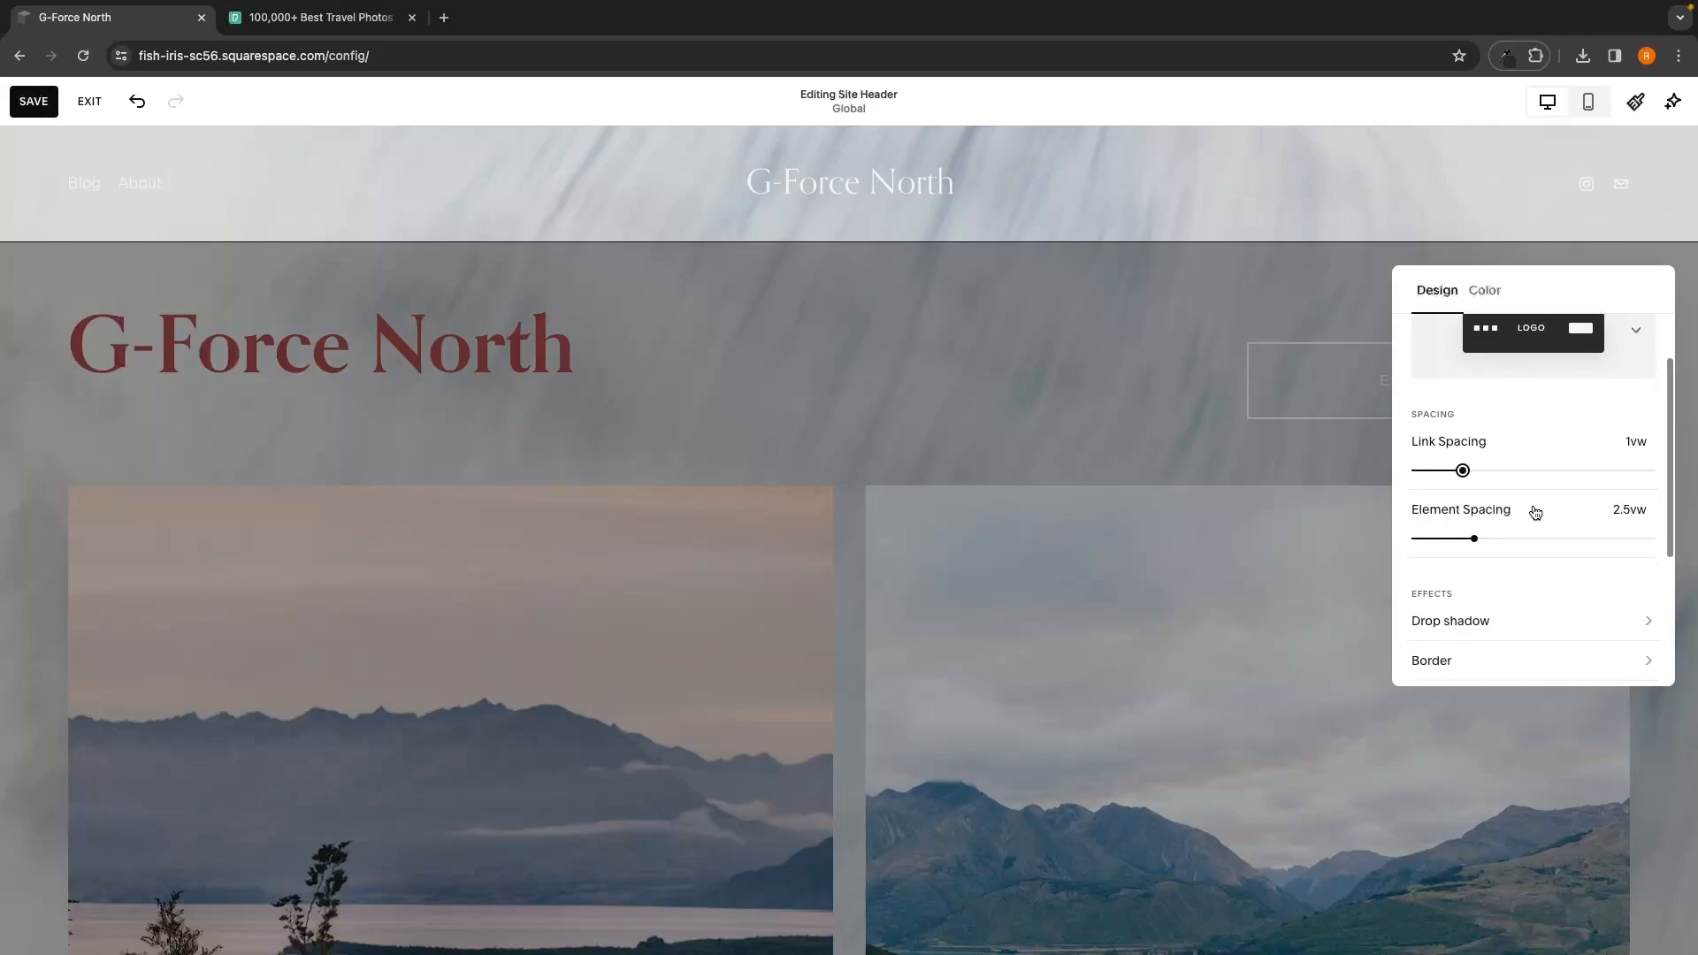
pyautogui.moveTo(1477, 539); pyautogui.dragTo(1438, 539)
# Step: Add a drop shadow with a 61px spread to the site header and save
pyautogui.scroll(-3, 1484, 533)
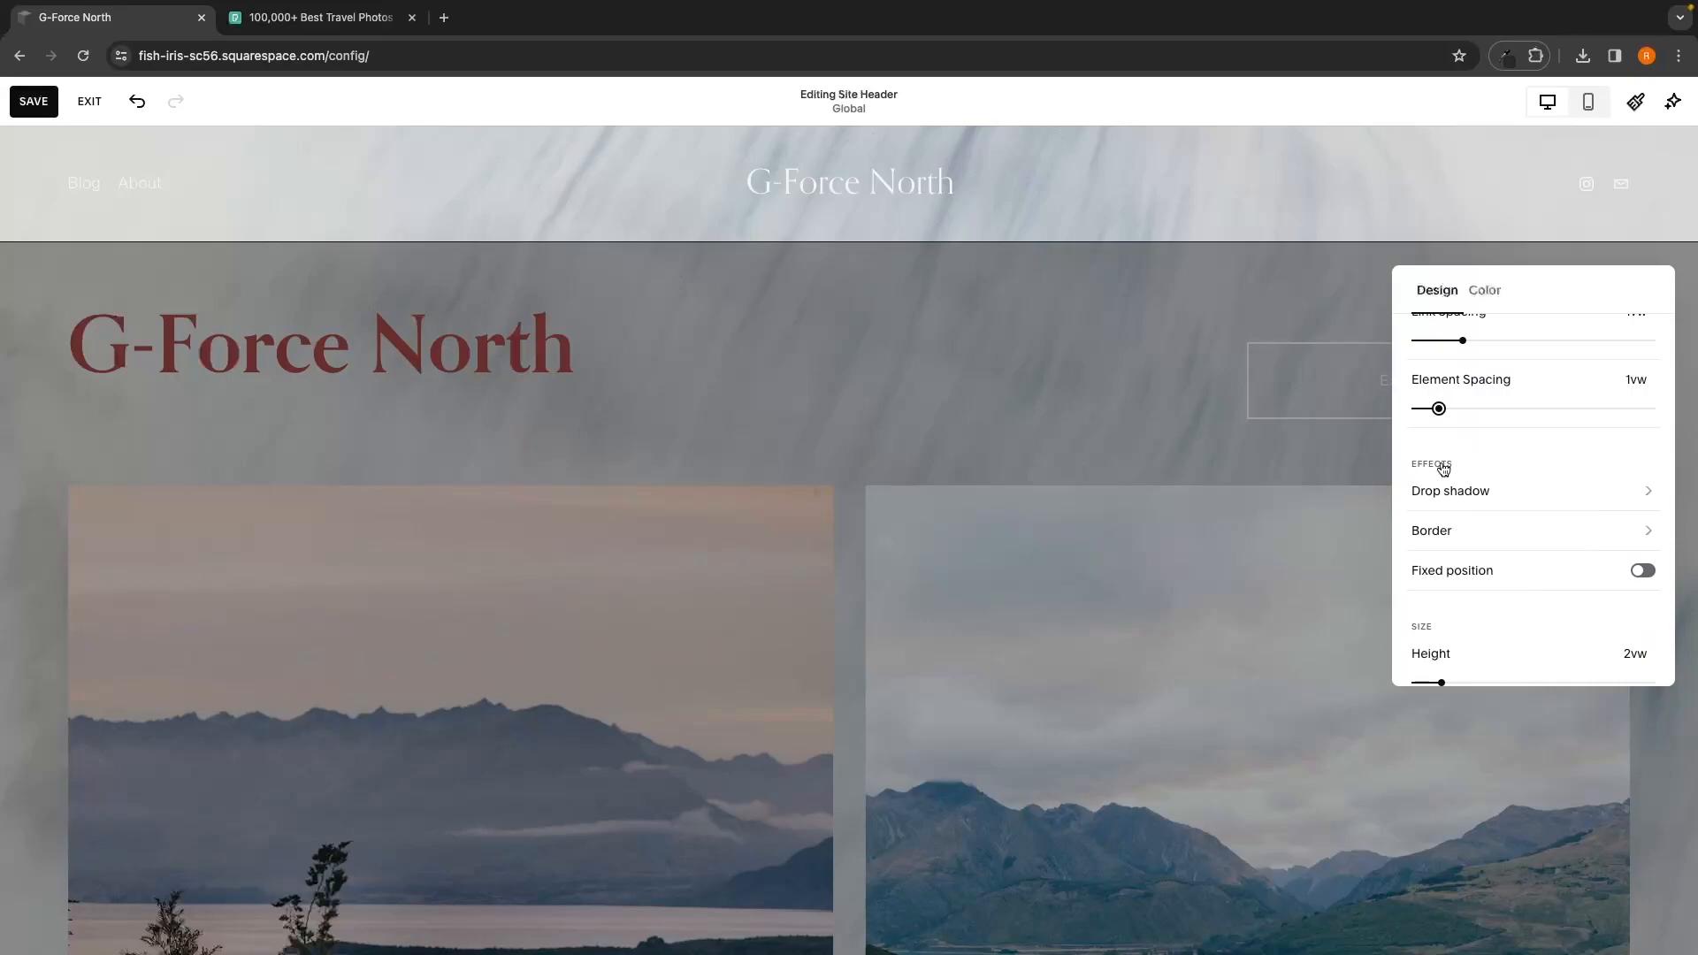
pyautogui.click(1457, 490)
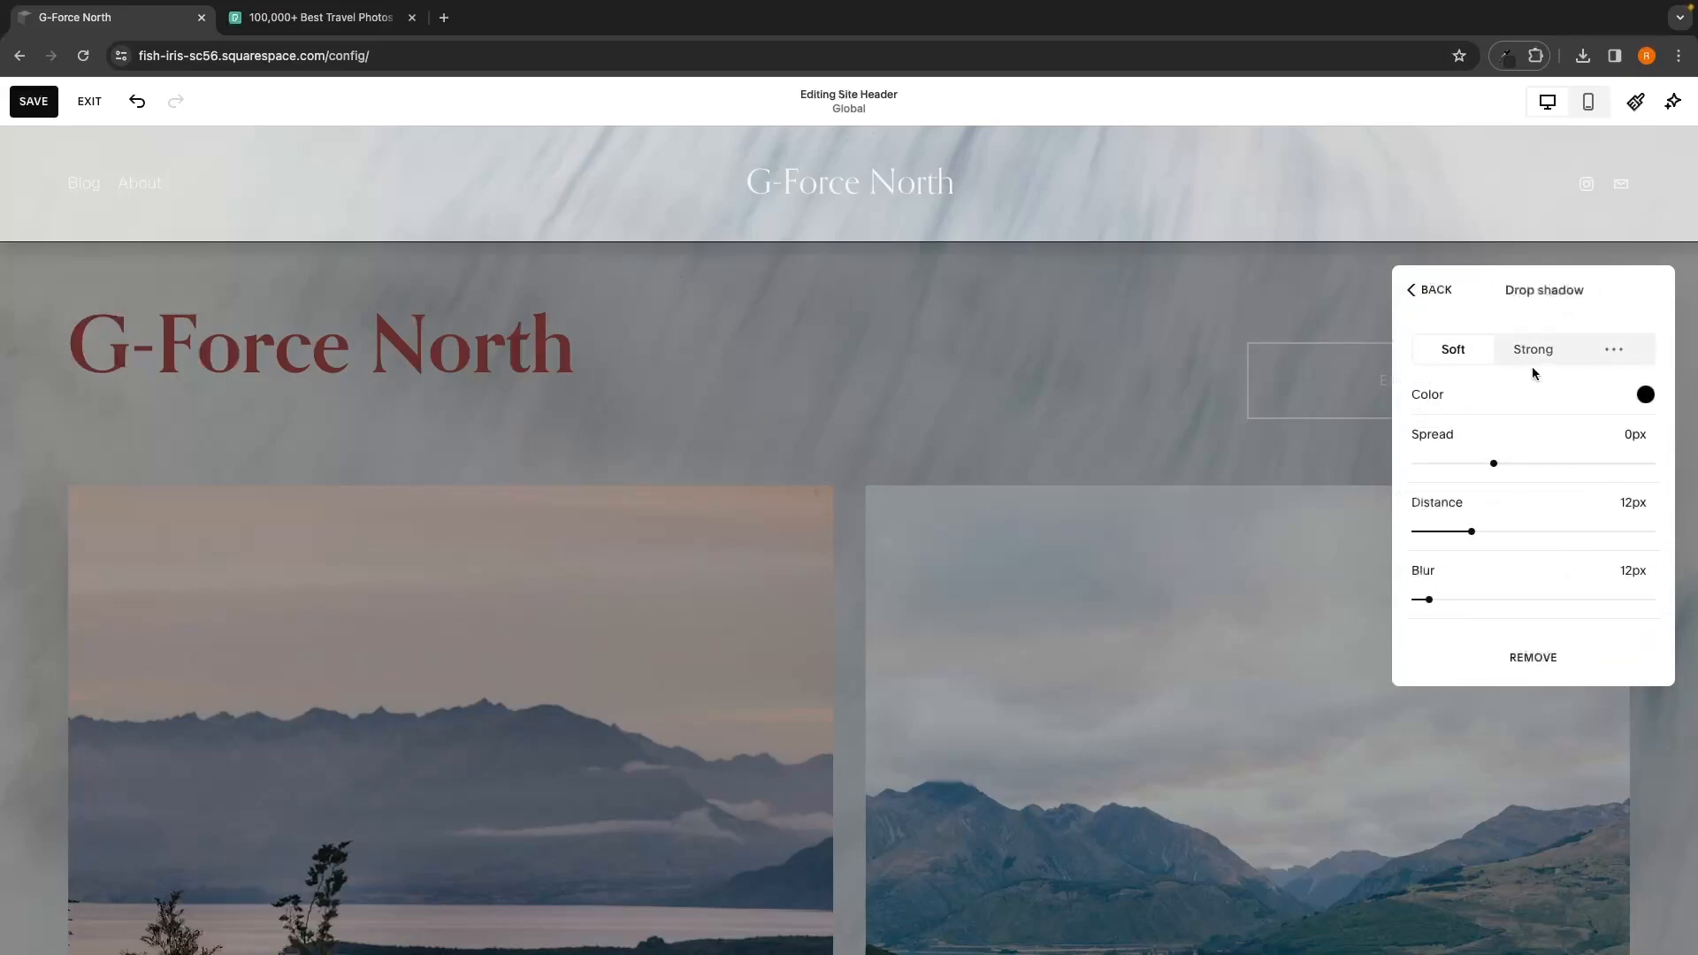
pyautogui.moveTo(1493, 465); pyautogui.dragTo(1589, 464)
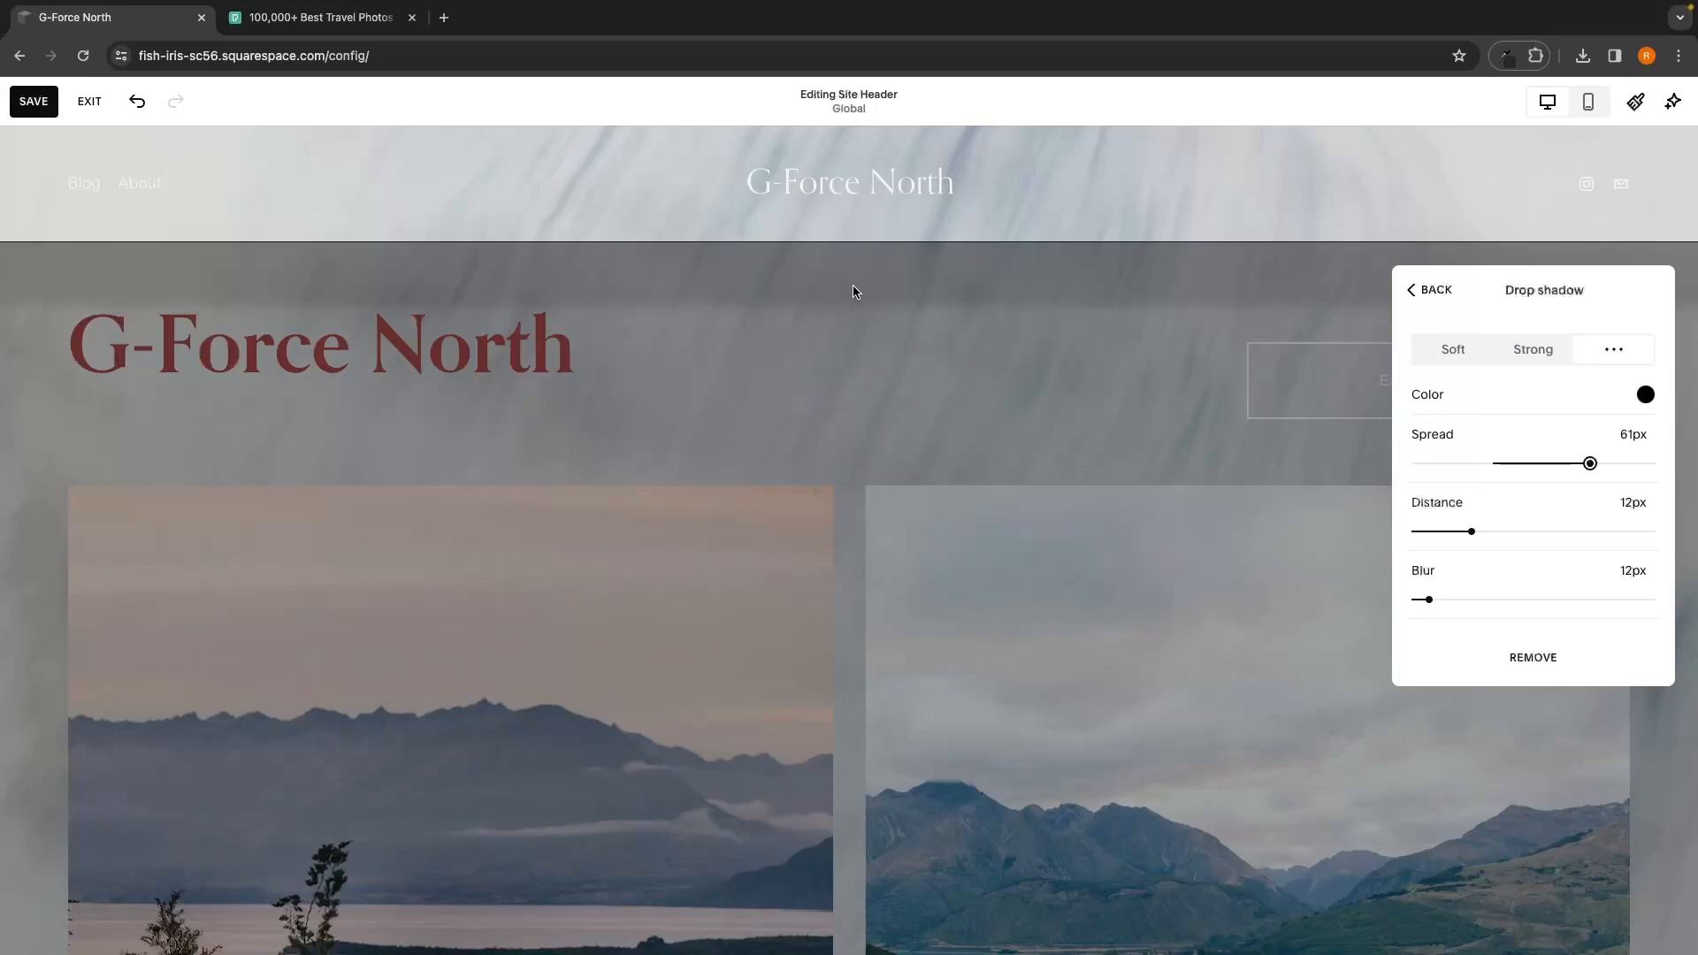
pyautogui.click(34, 101)
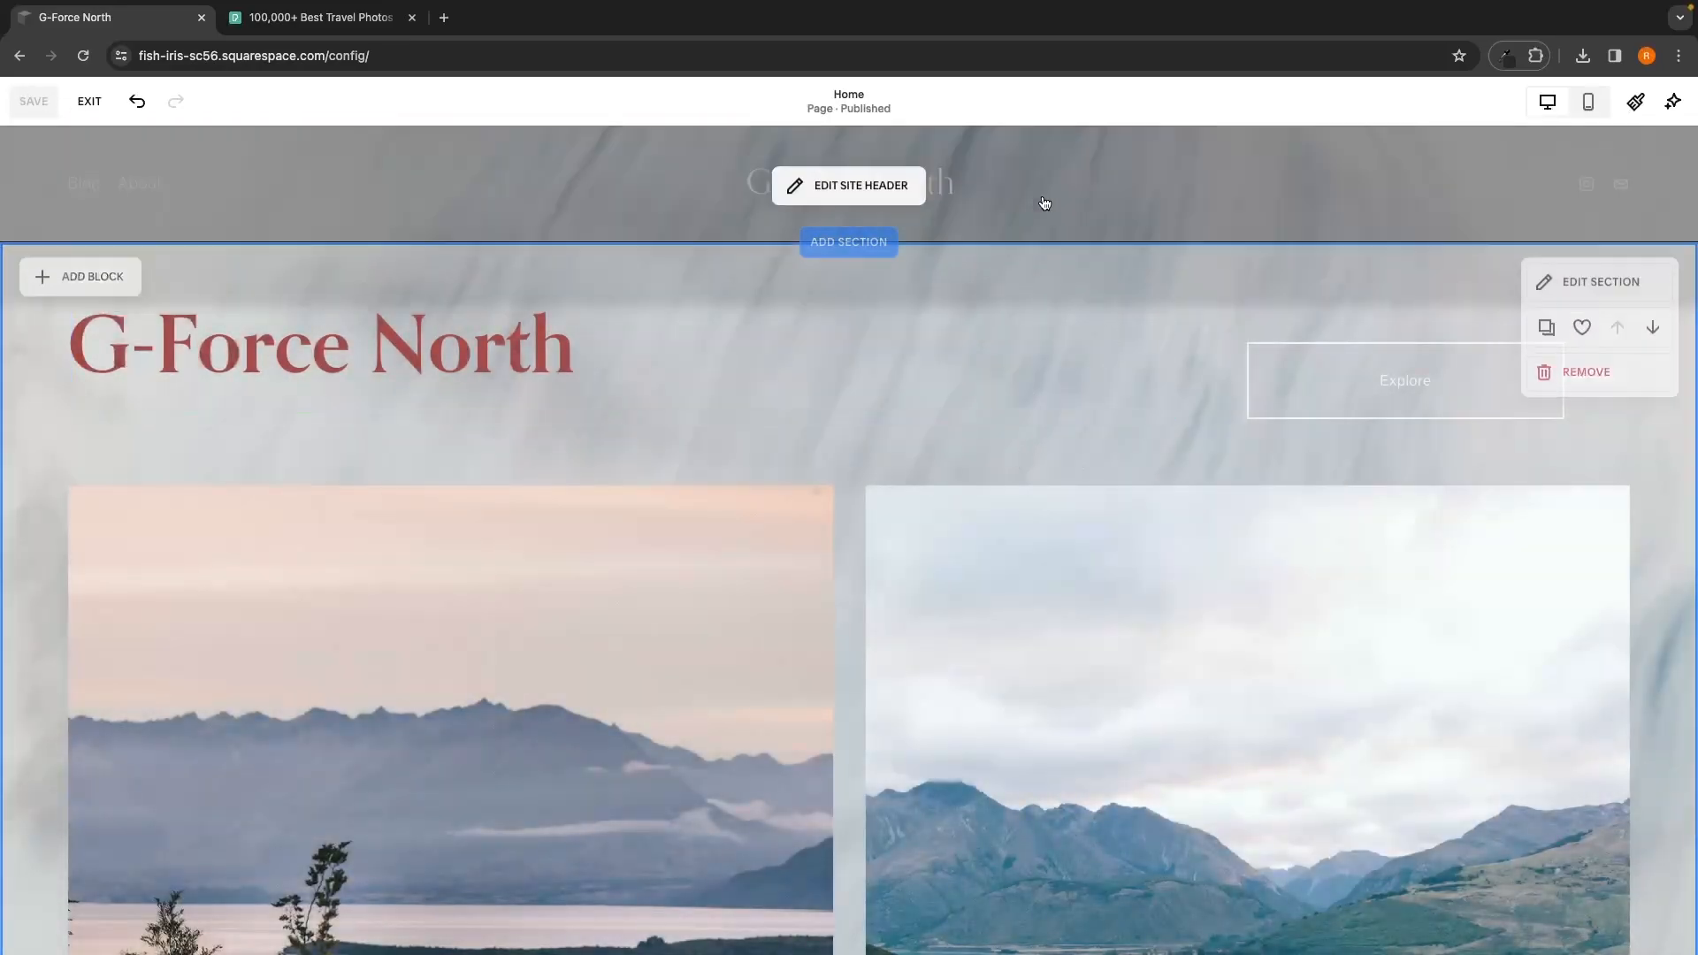
# Step: Reopen the site header's design settings and remove its drop shadow
pyautogui.click(891, 184)
pyautogui.click(1558, 281)
pyautogui.scroll(-3, 1509, 493)
pyautogui.click(1522, 461)
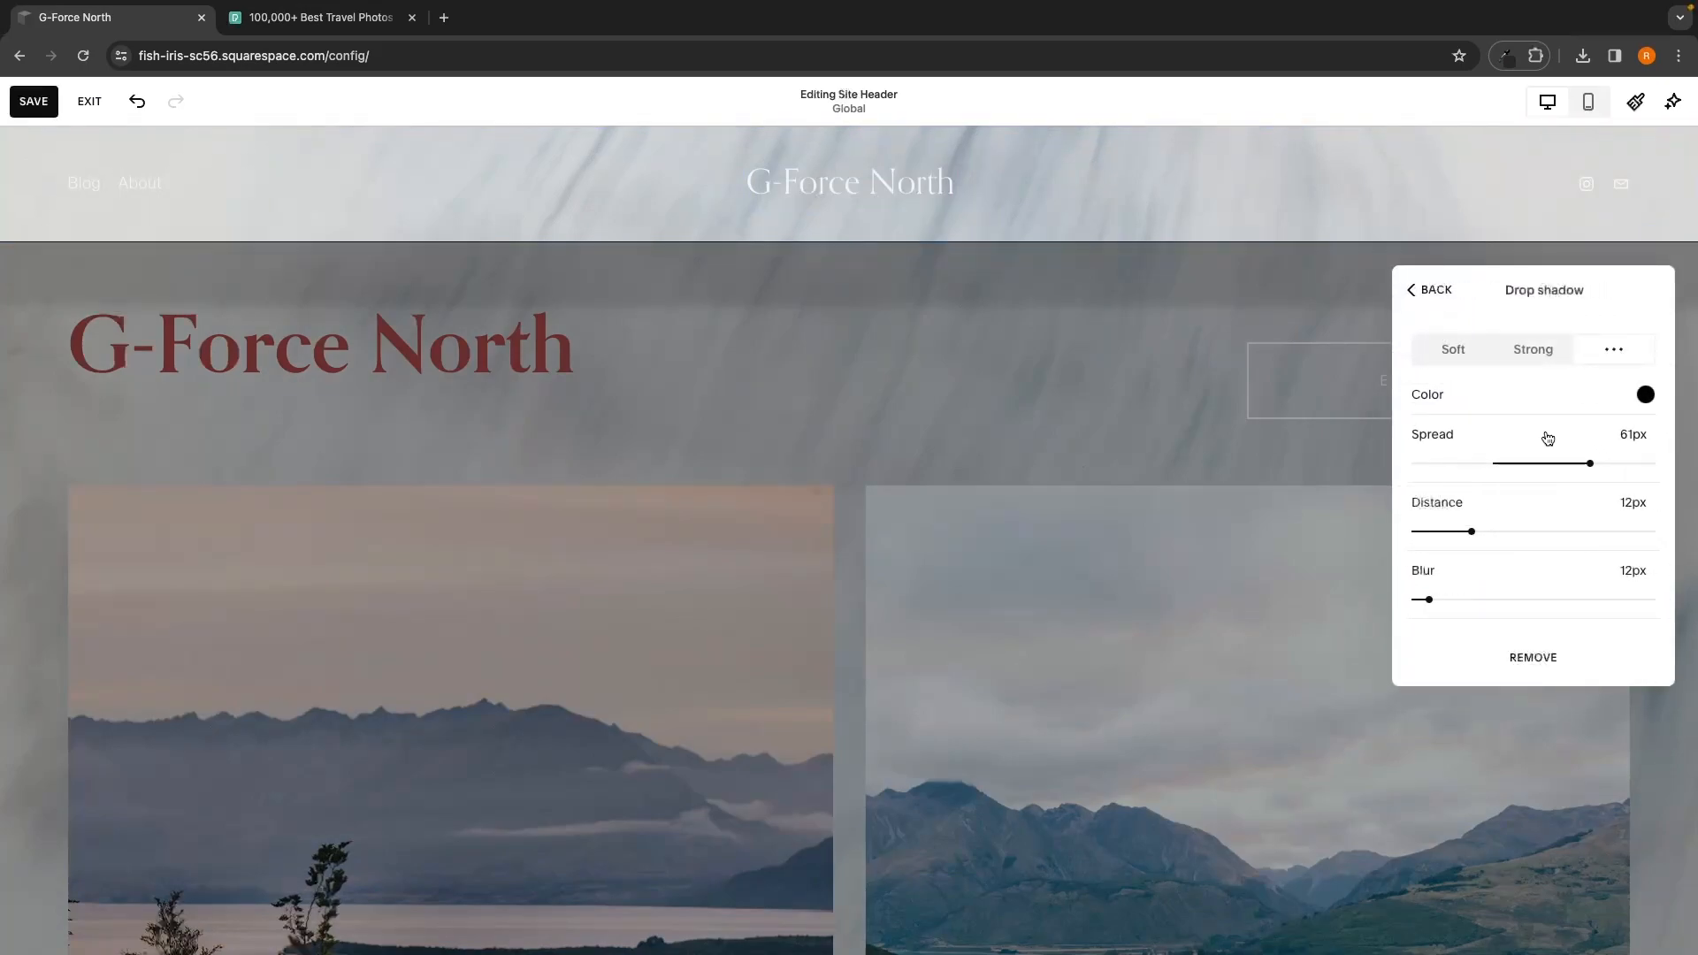
pyautogui.click(1538, 656)
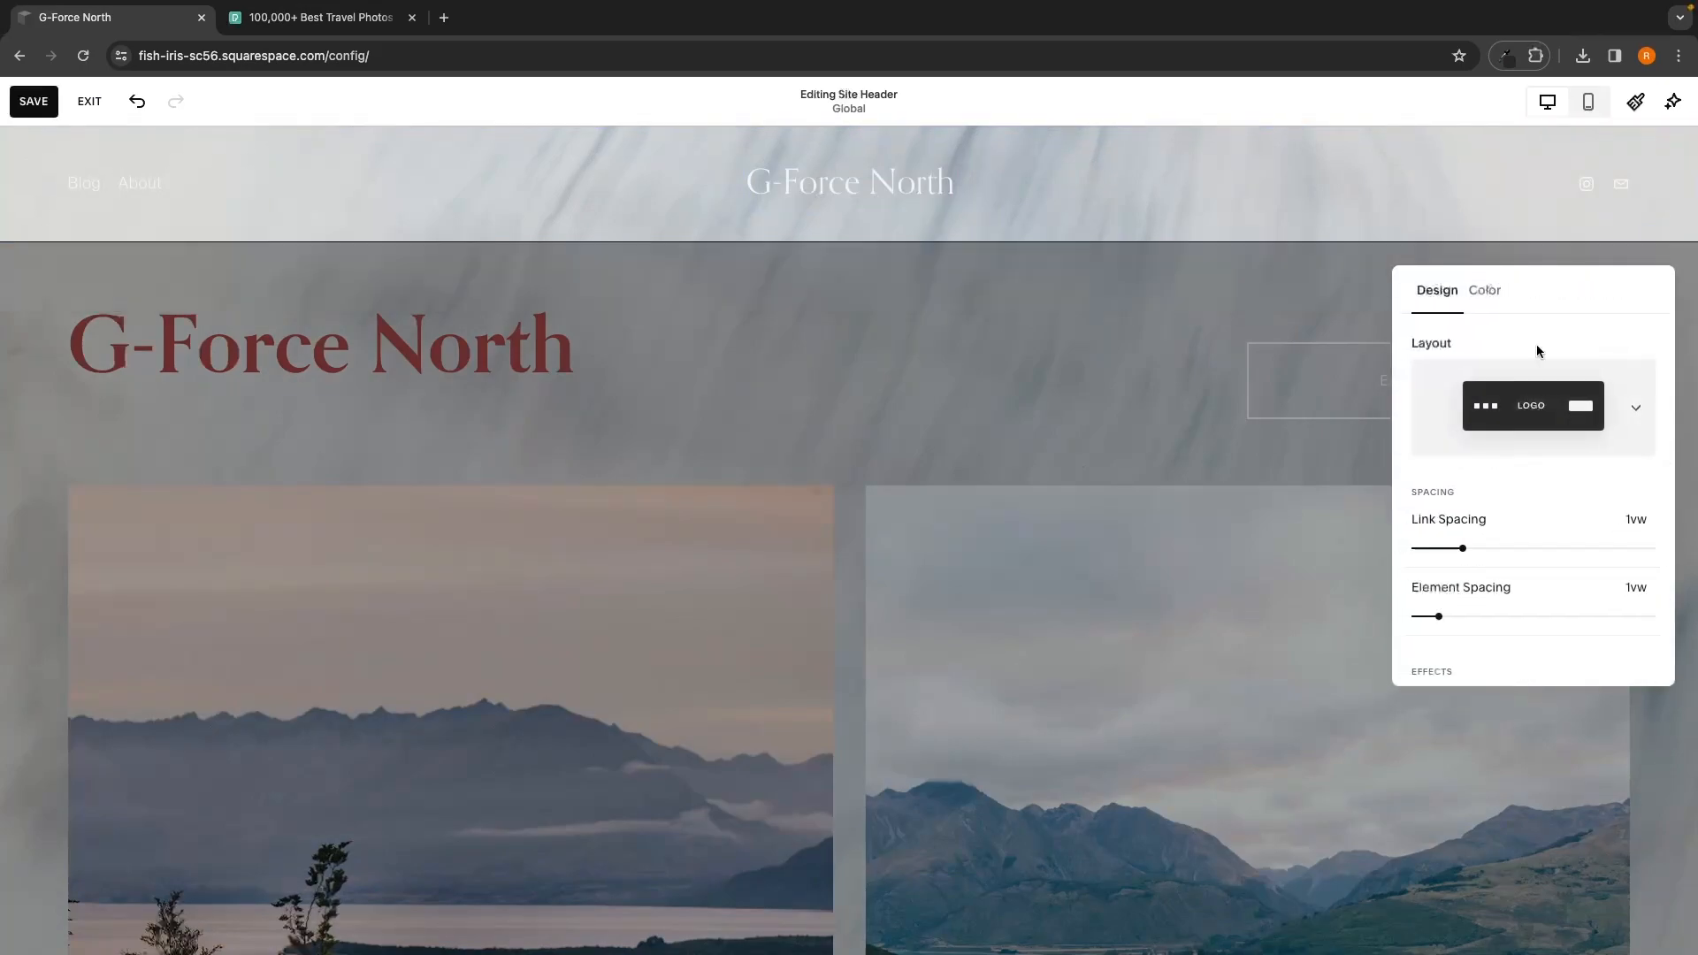
# Step: Try the L and S thicknesses on the header's bottom border and remove the border
pyautogui.scroll(-4, 1494, 358)
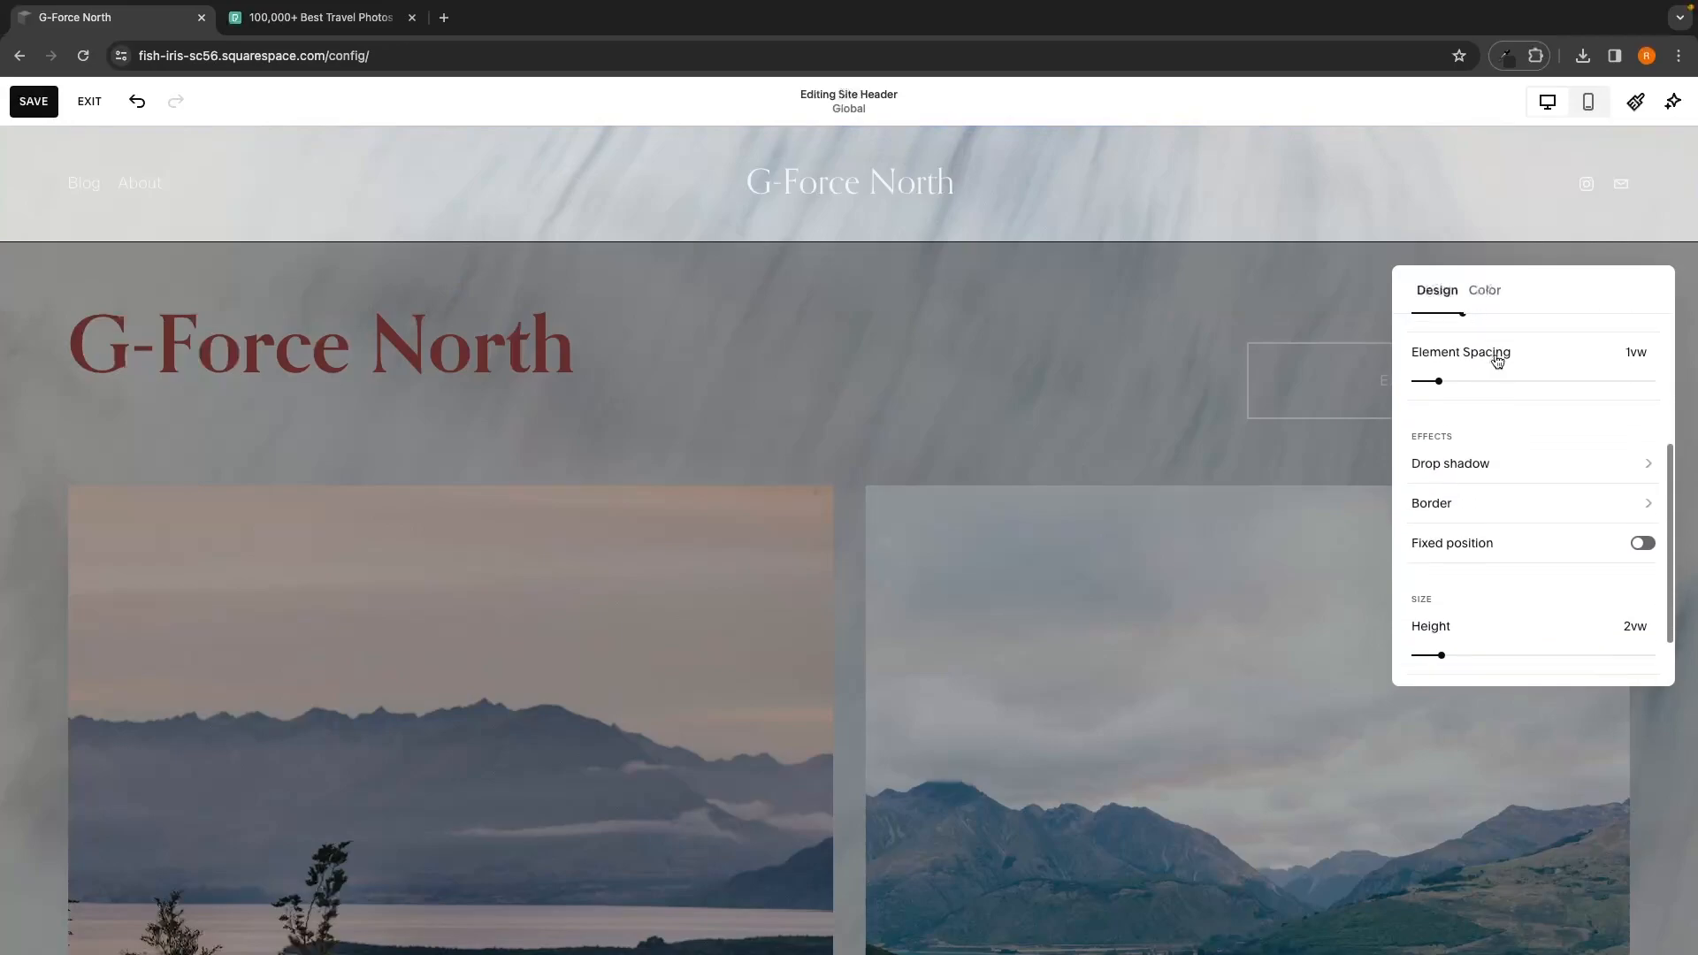
pyautogui.click(1436, 491)
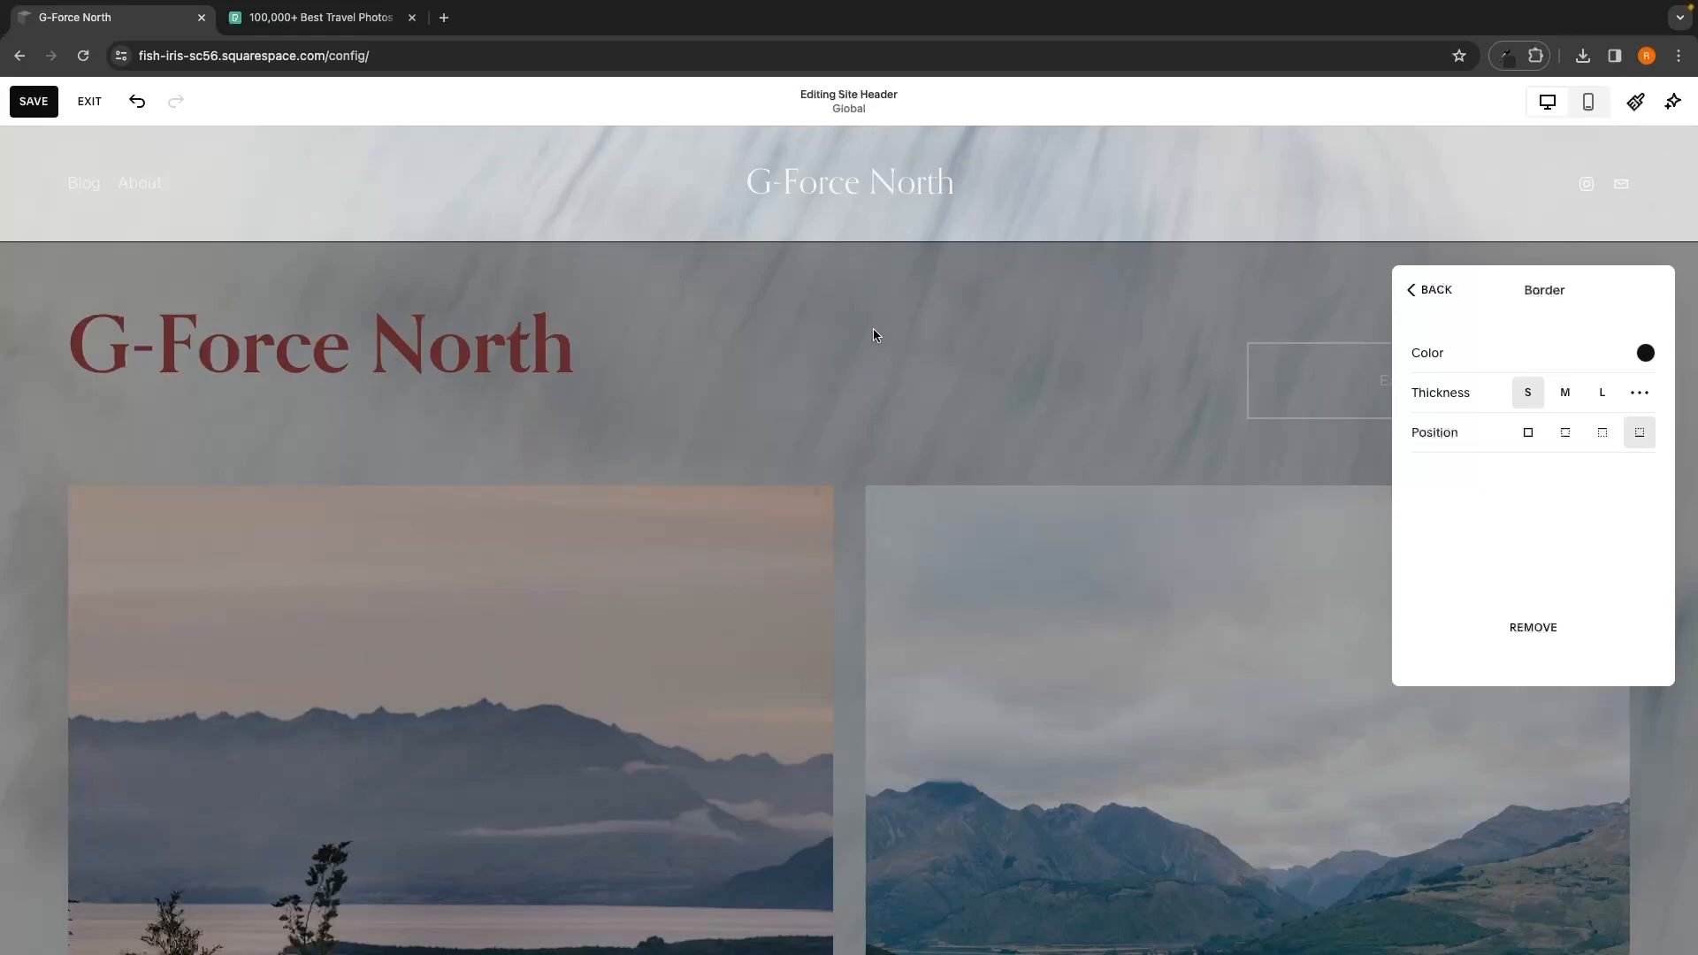
pyautogui.click(1595, 394)
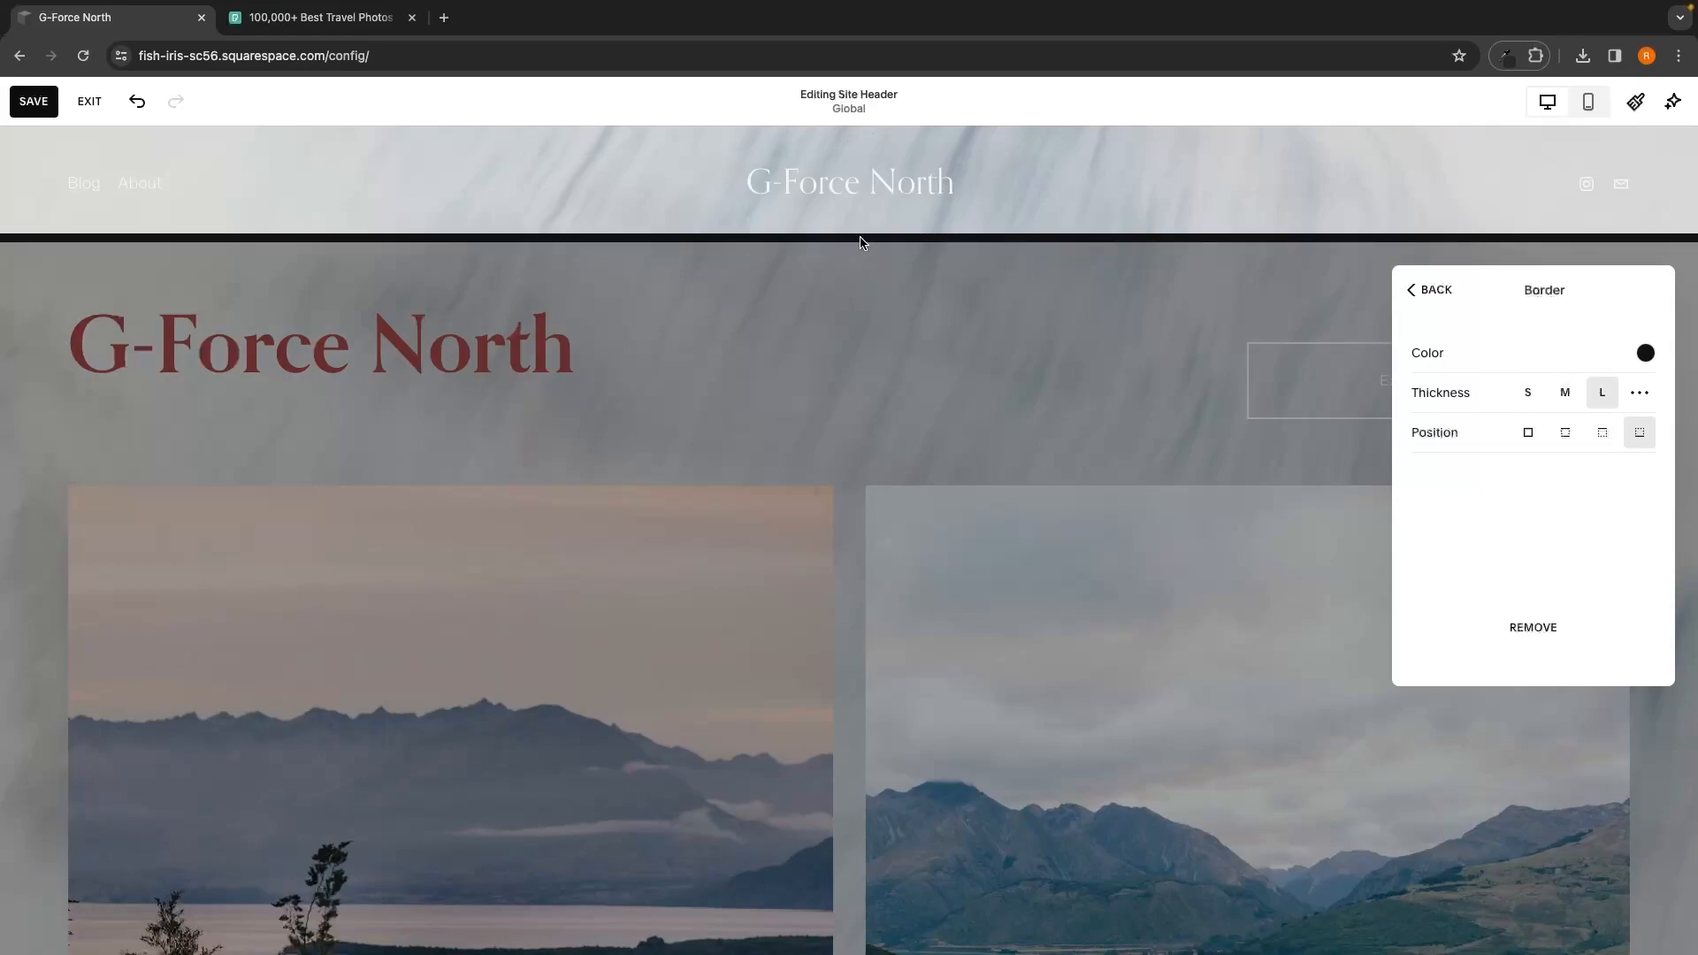
pyautogui.click(1527, 384)
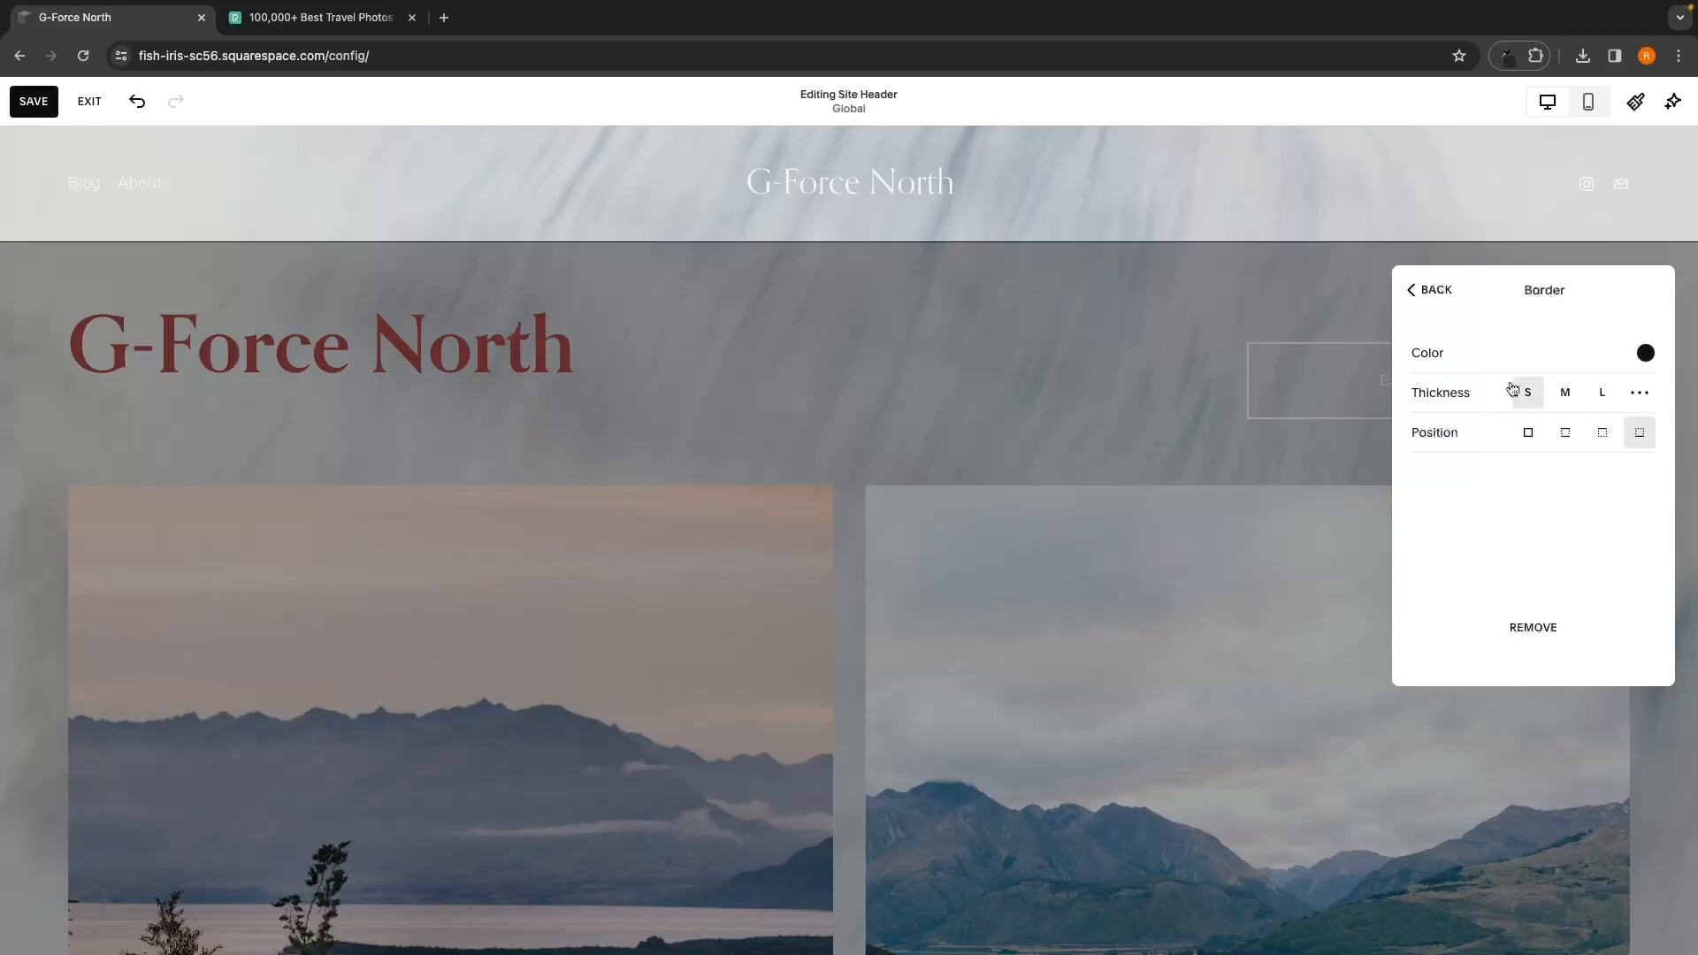
pyautogui.click(1534, 627)
# Step: Save the site header changes and exit the page editor
pyautogui.scroll(-3, 1512, 475)
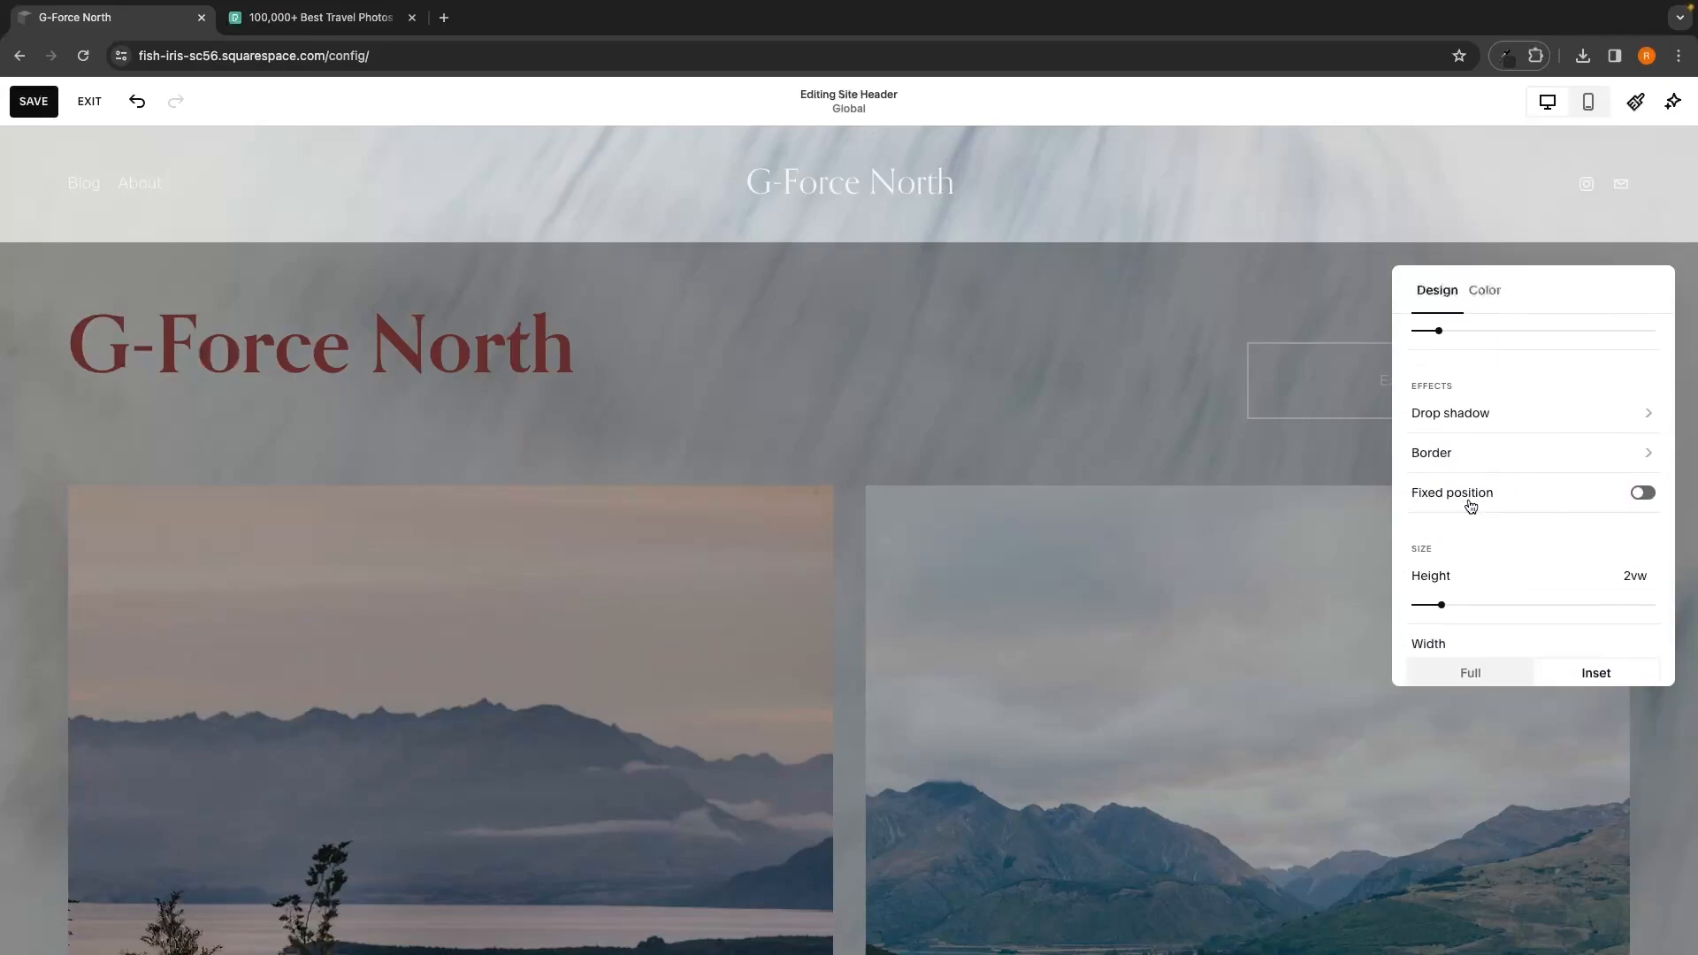
pyautogui.click(34, 102)
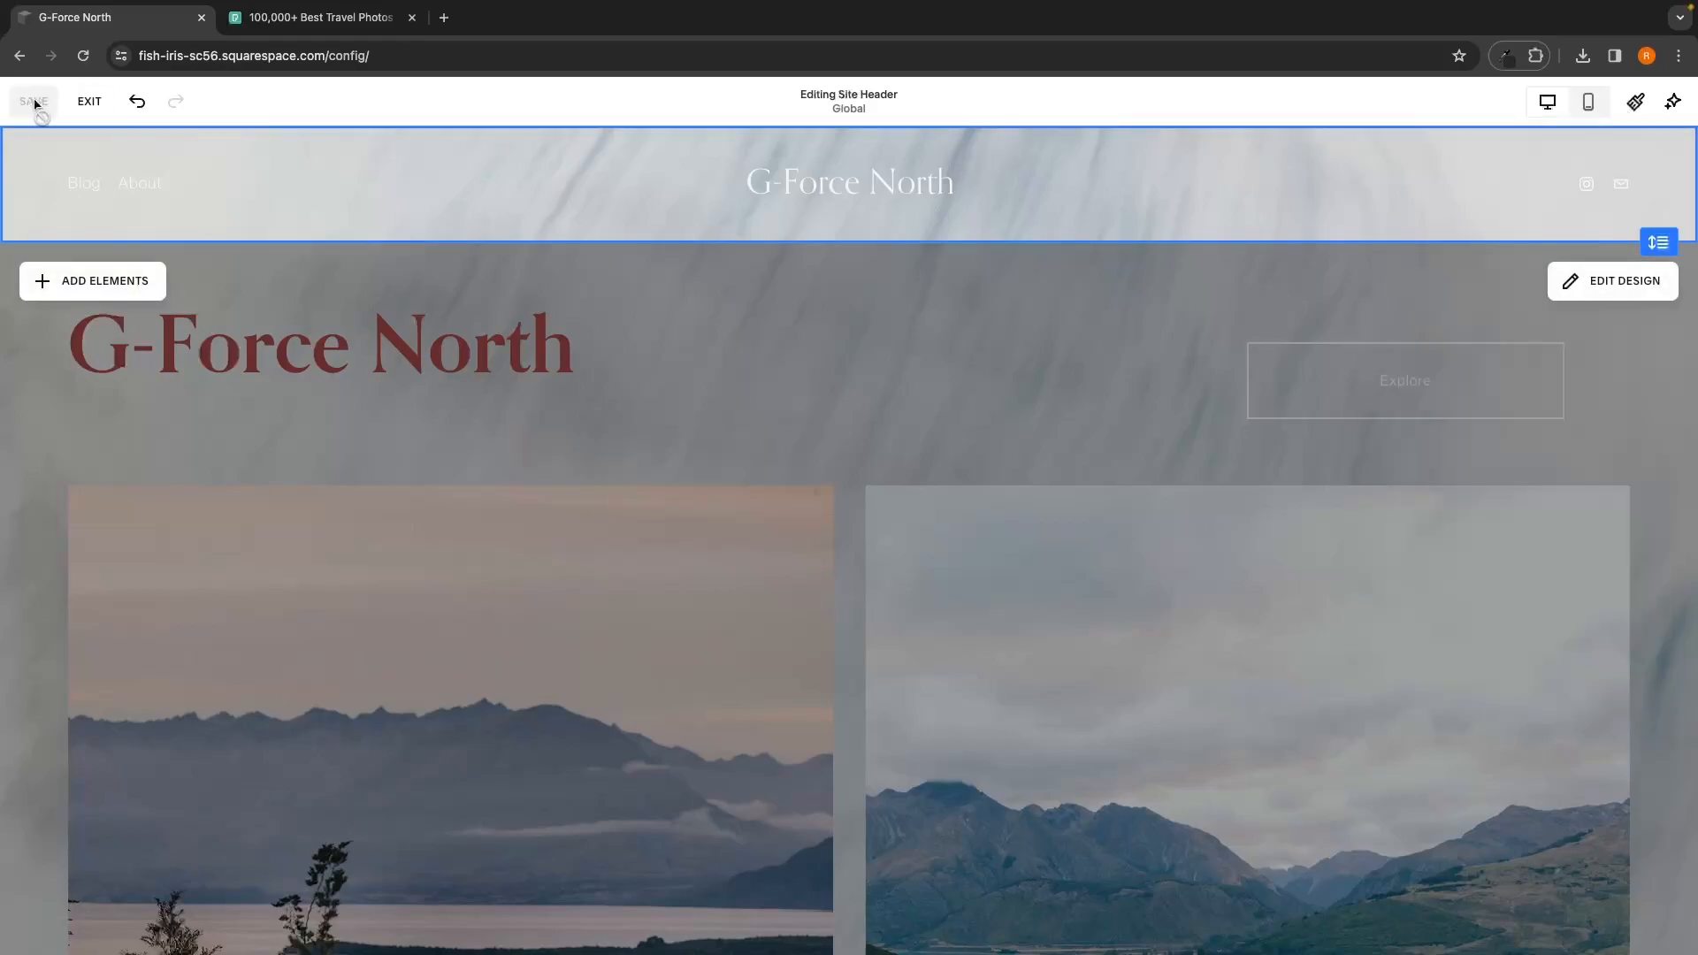
pyautogui.click(88, 104)
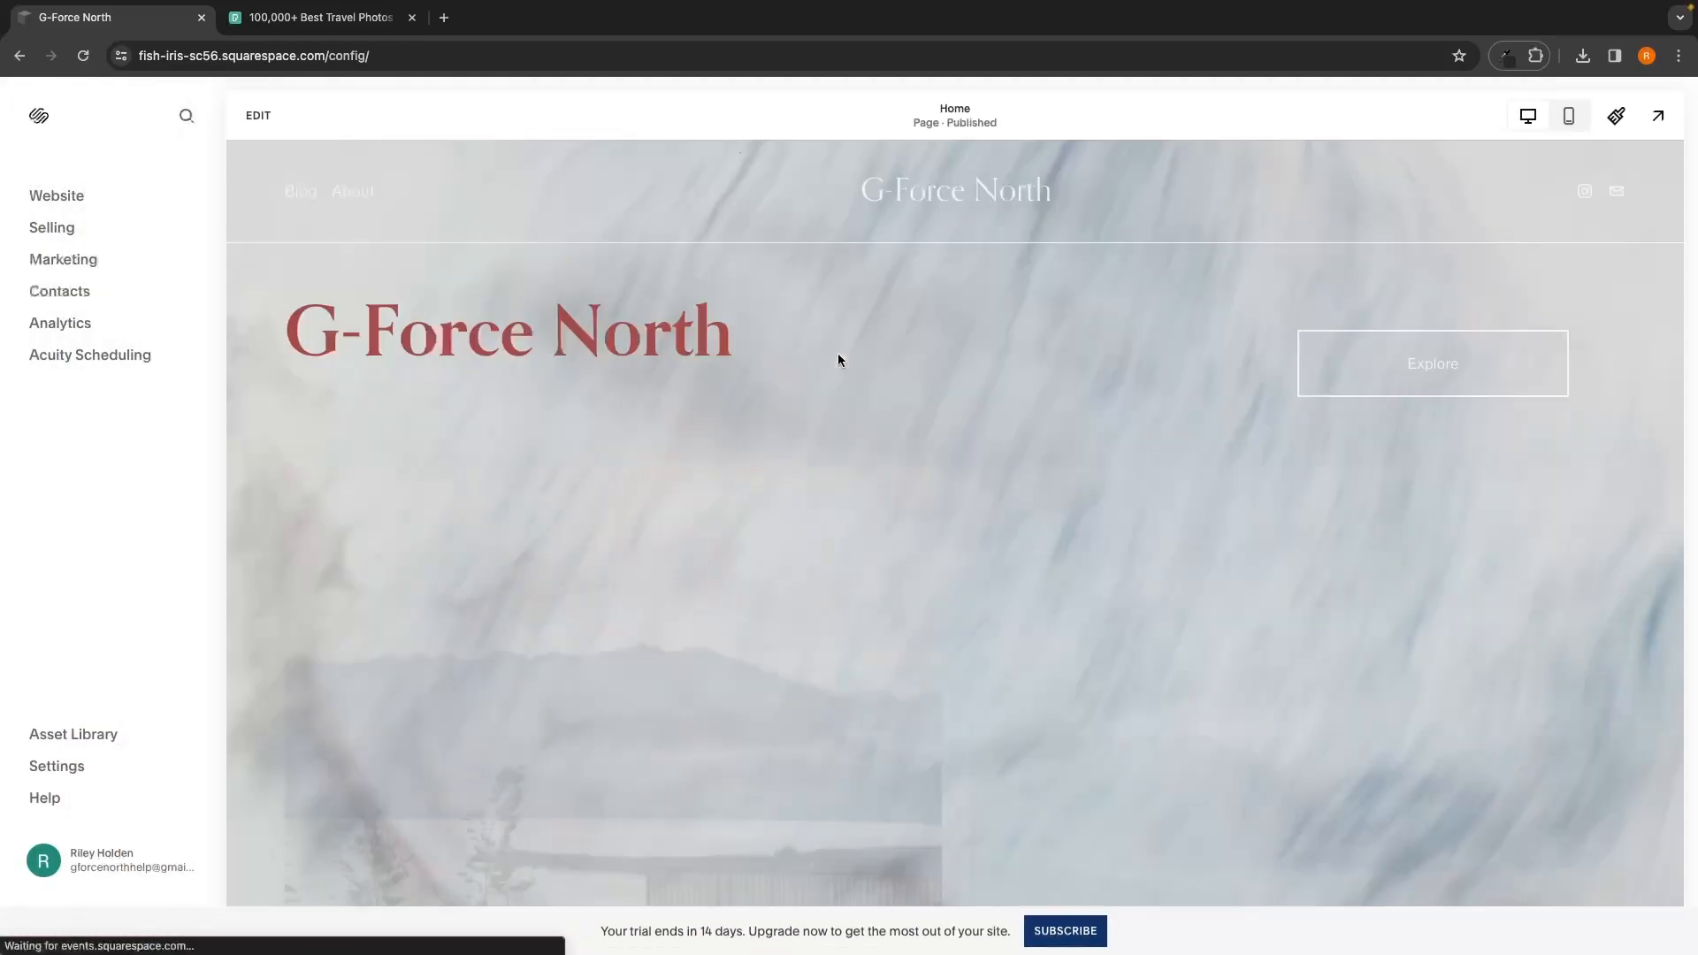
# Step: Review the Home page with the updated header, from the title down to the Travel section
pyautogui.scroll(-6, 837, 354)
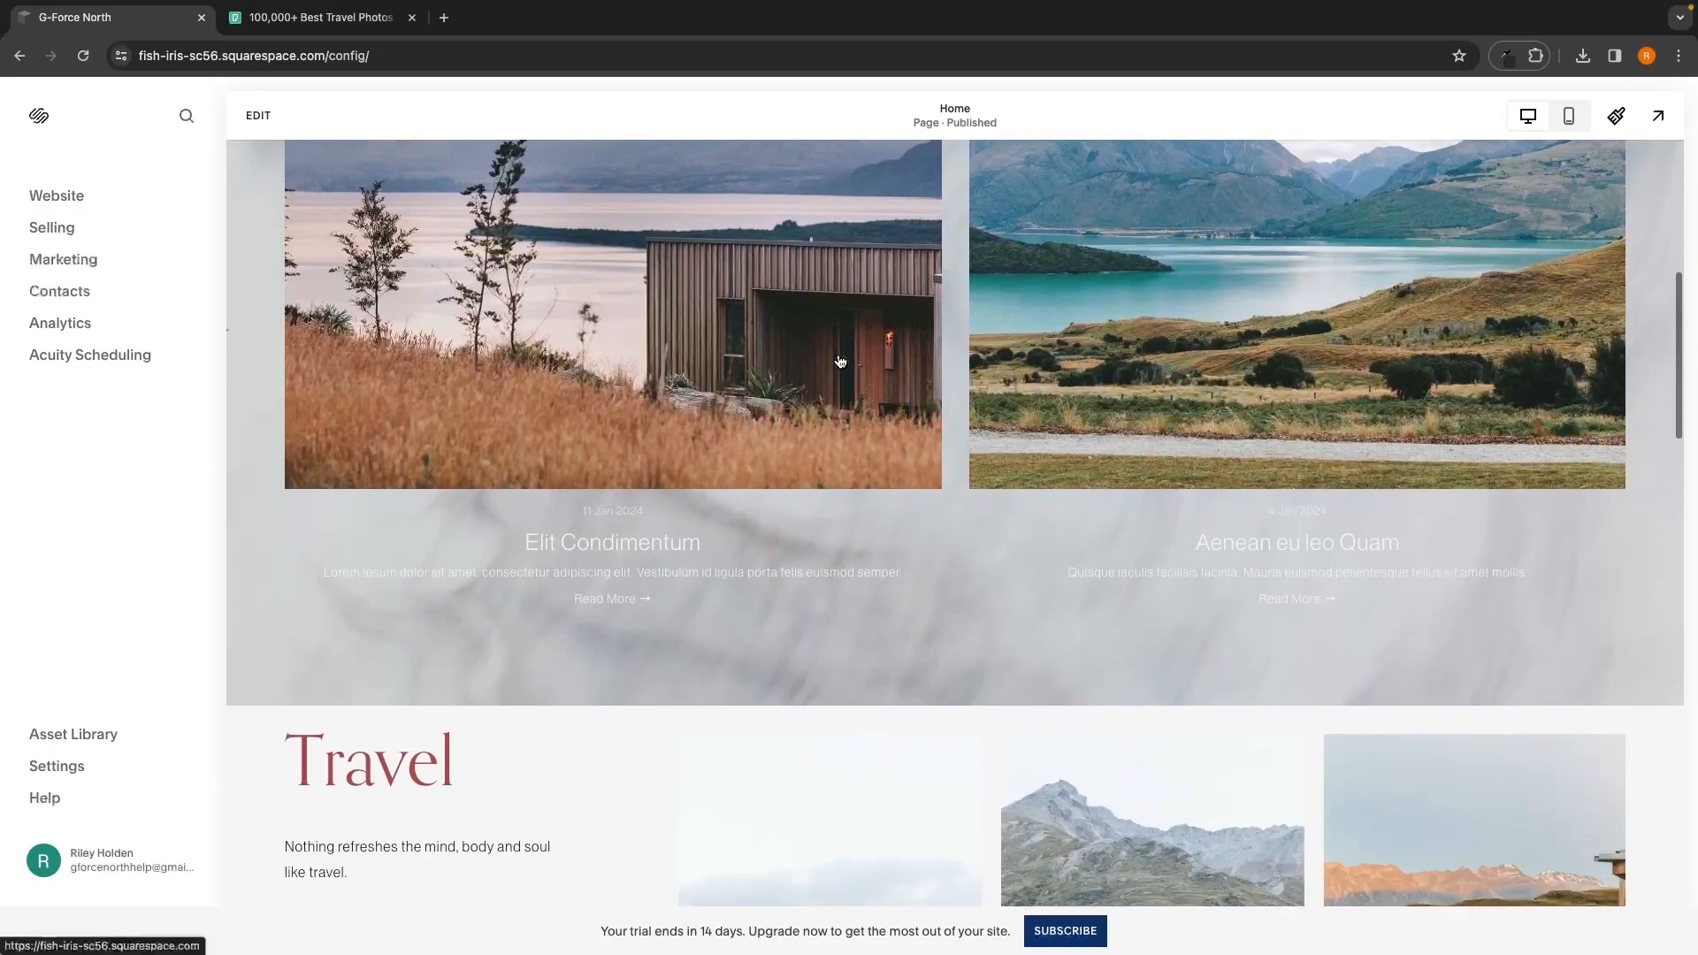
pyautogui.scroll(-1, 838, 354)
pyautogui.scroll(10, 837, 354)
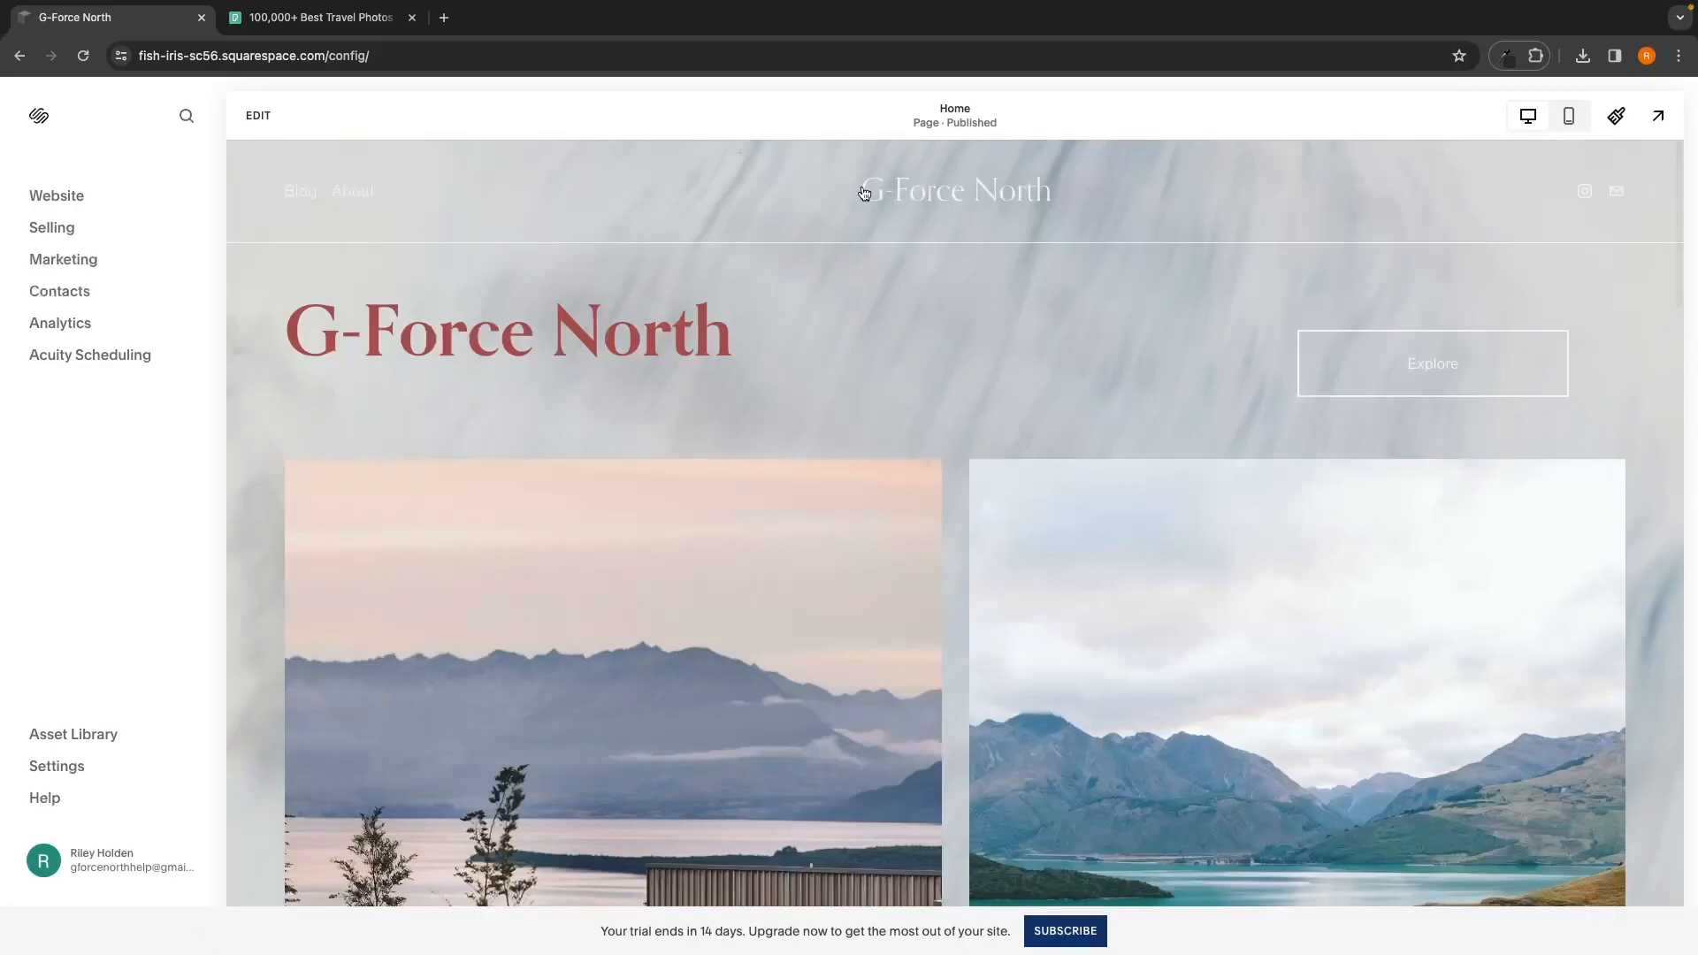
pyautogui.scroll(-3, 961, 440)
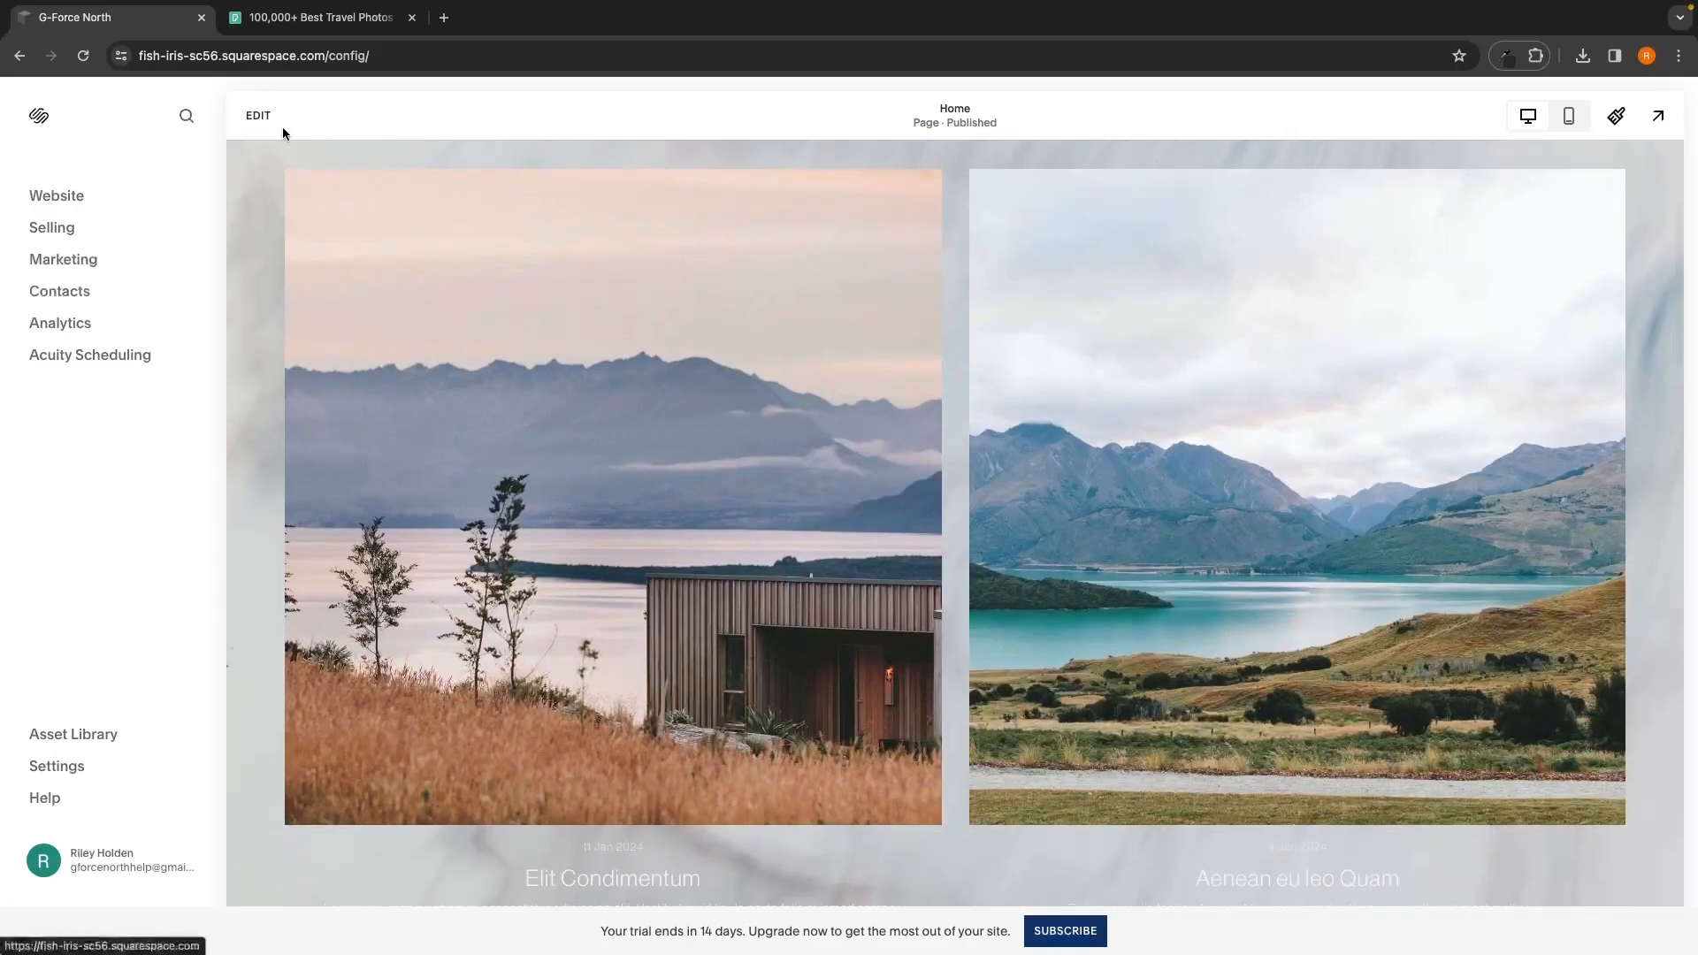
# Step: Turn on the site header's fixed position, save the change and exit the page editor
pyautogui.click(259, 116)
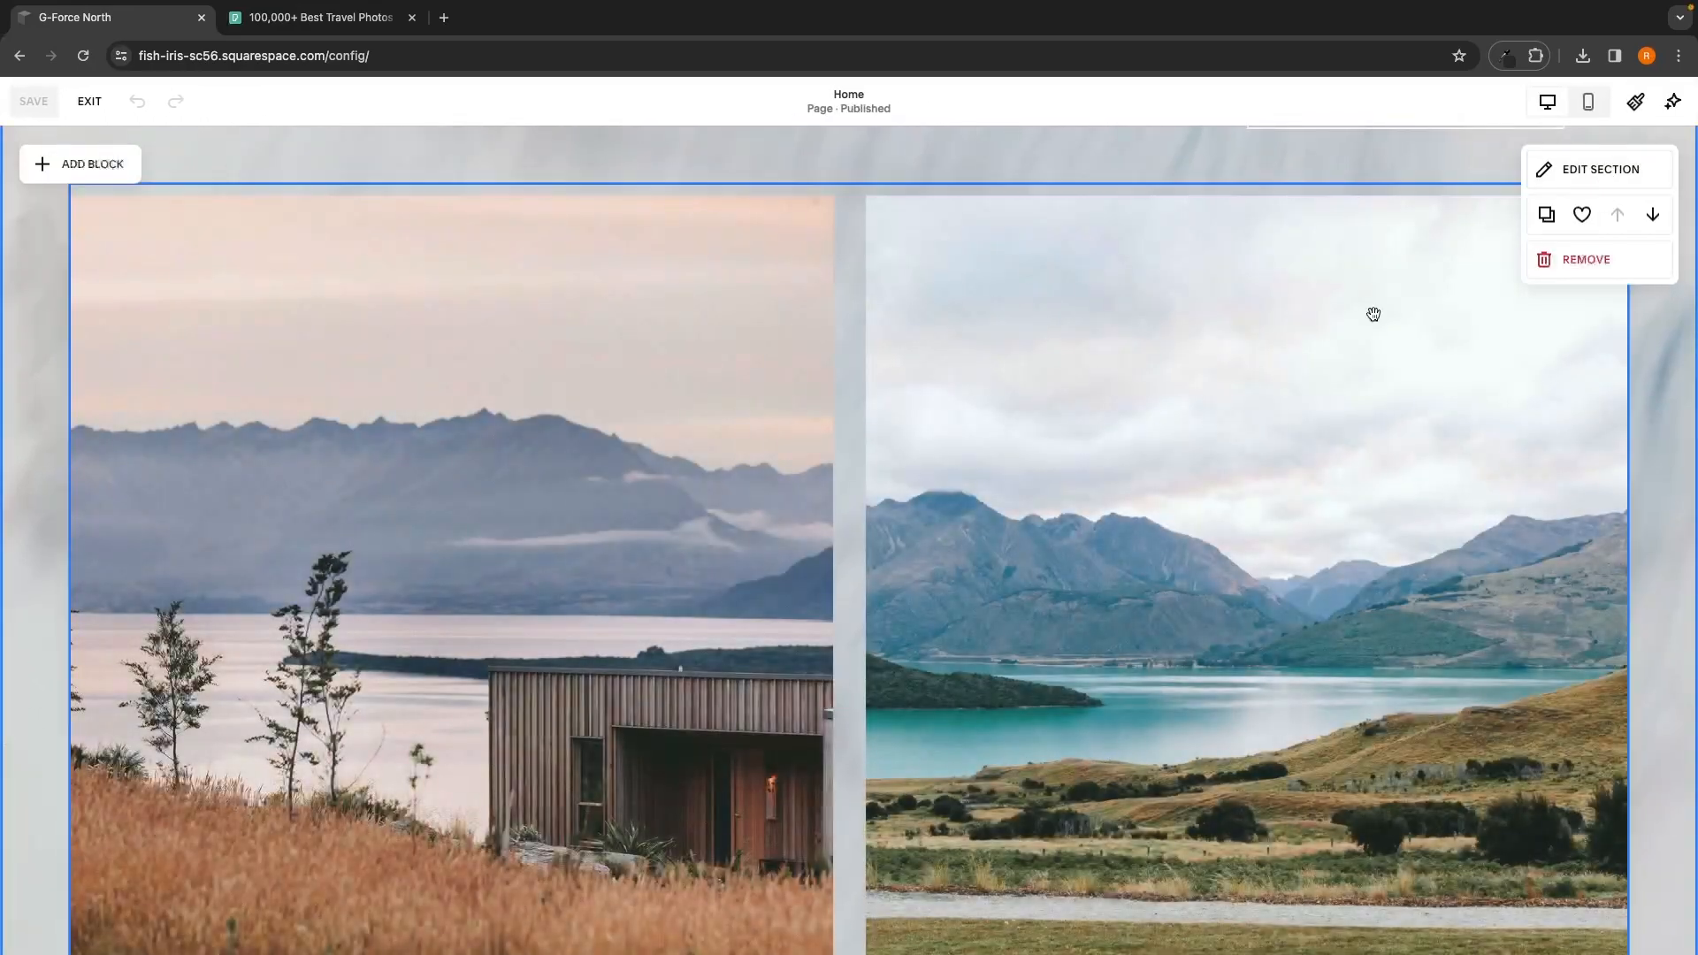
pyautogui.scroll(3, 1222, 265)
pyautogui.click(889, 183)
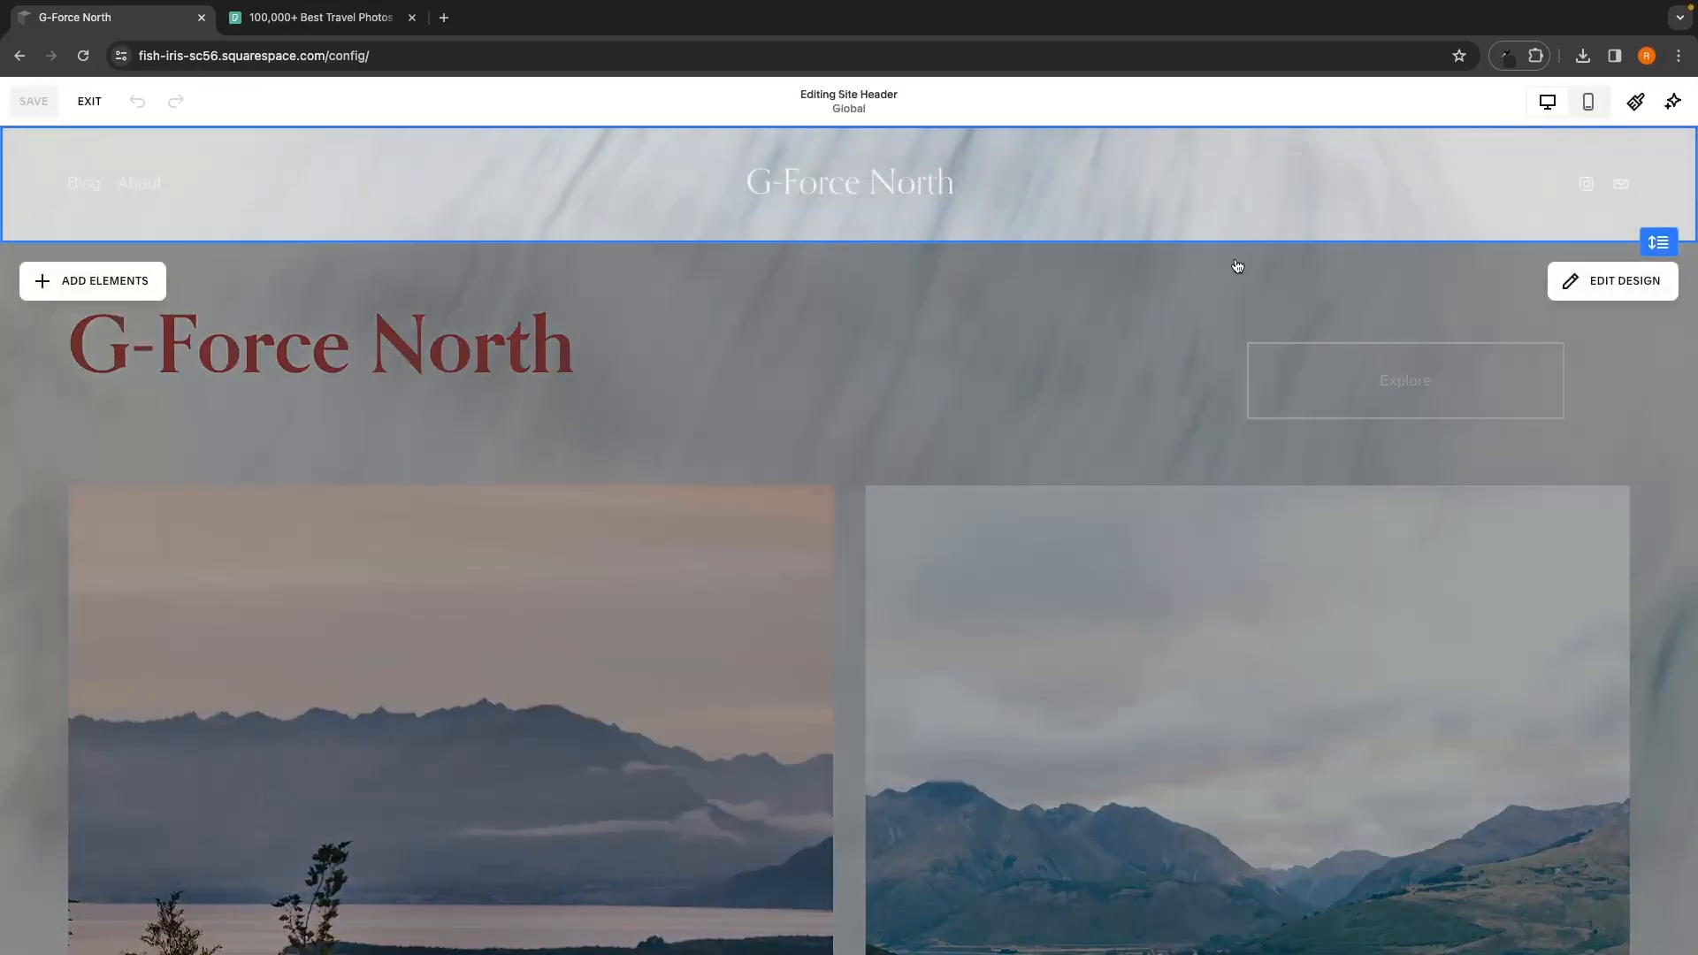
pyautogui.click(1592, 278)
pyautogui.scroll(-5, 1514, 430)
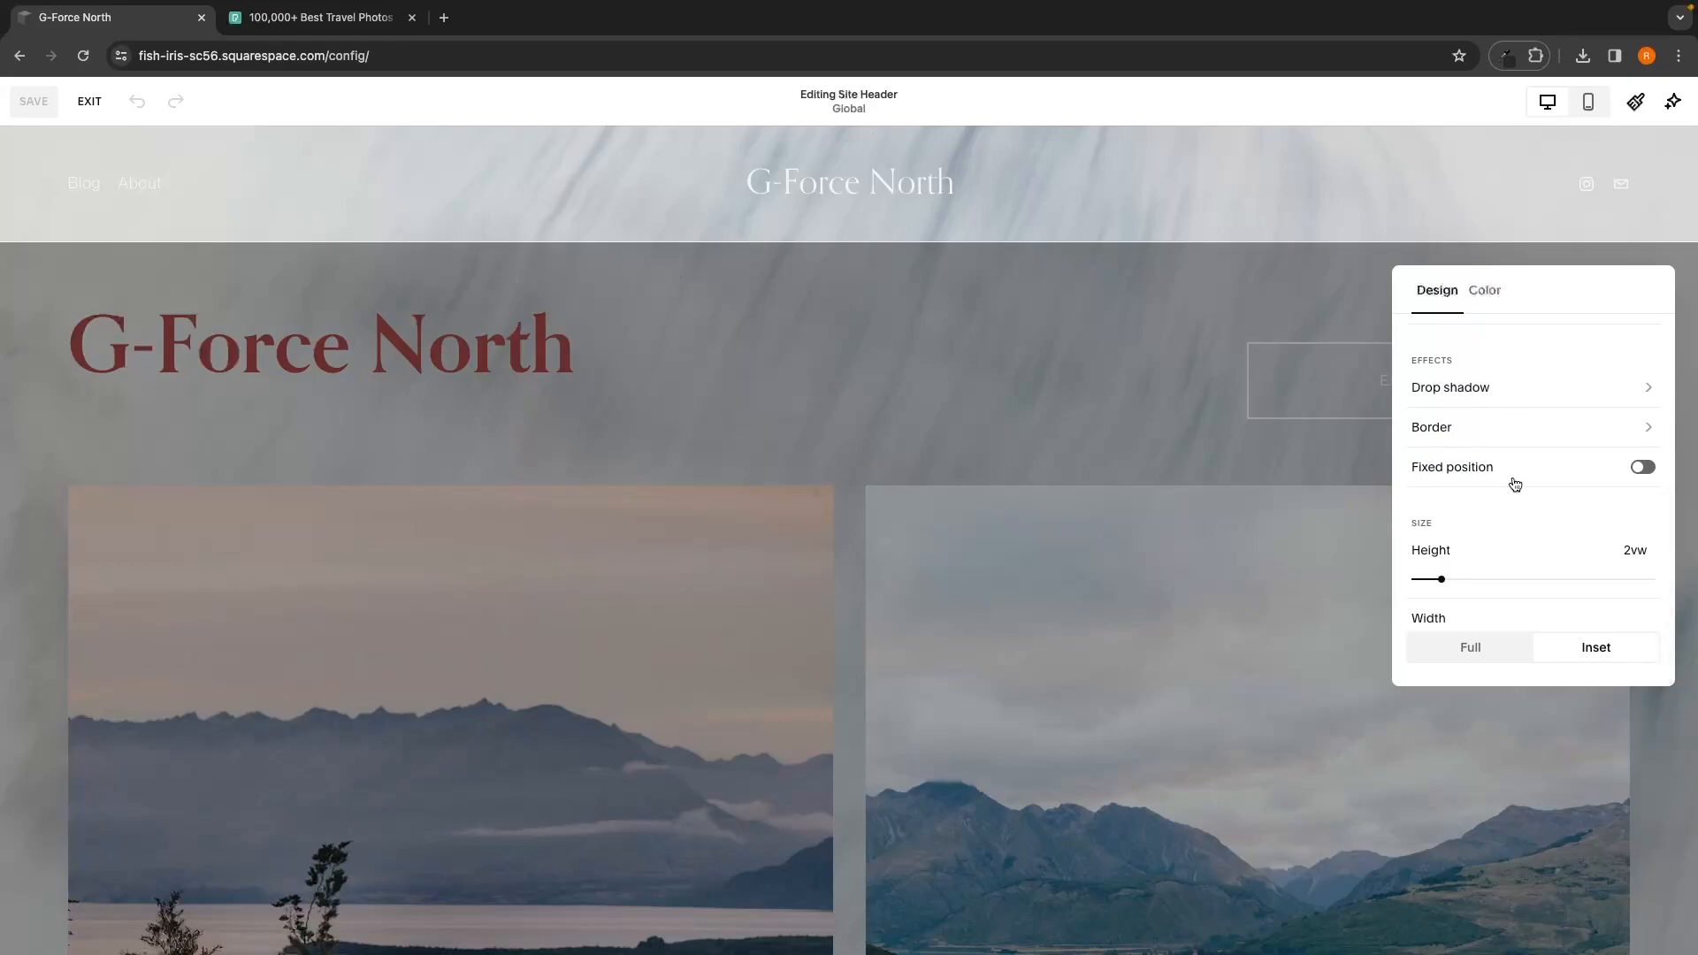
pyautogui.click(1642, 469)
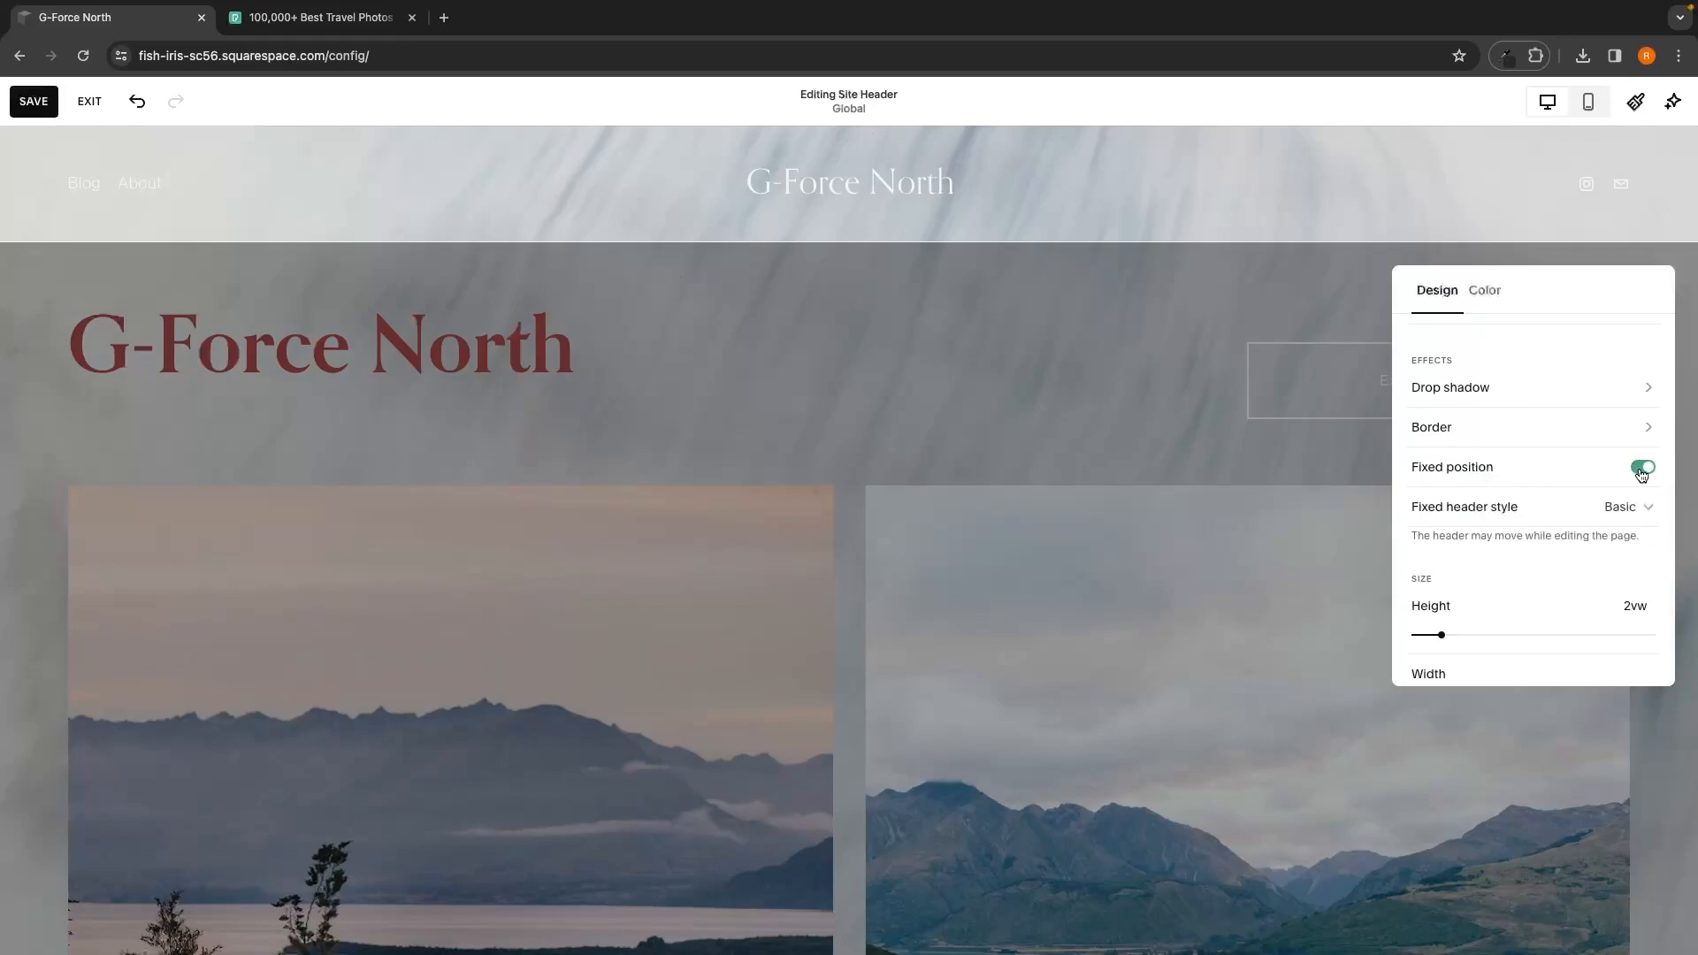
pyautogui.click(27, 102)
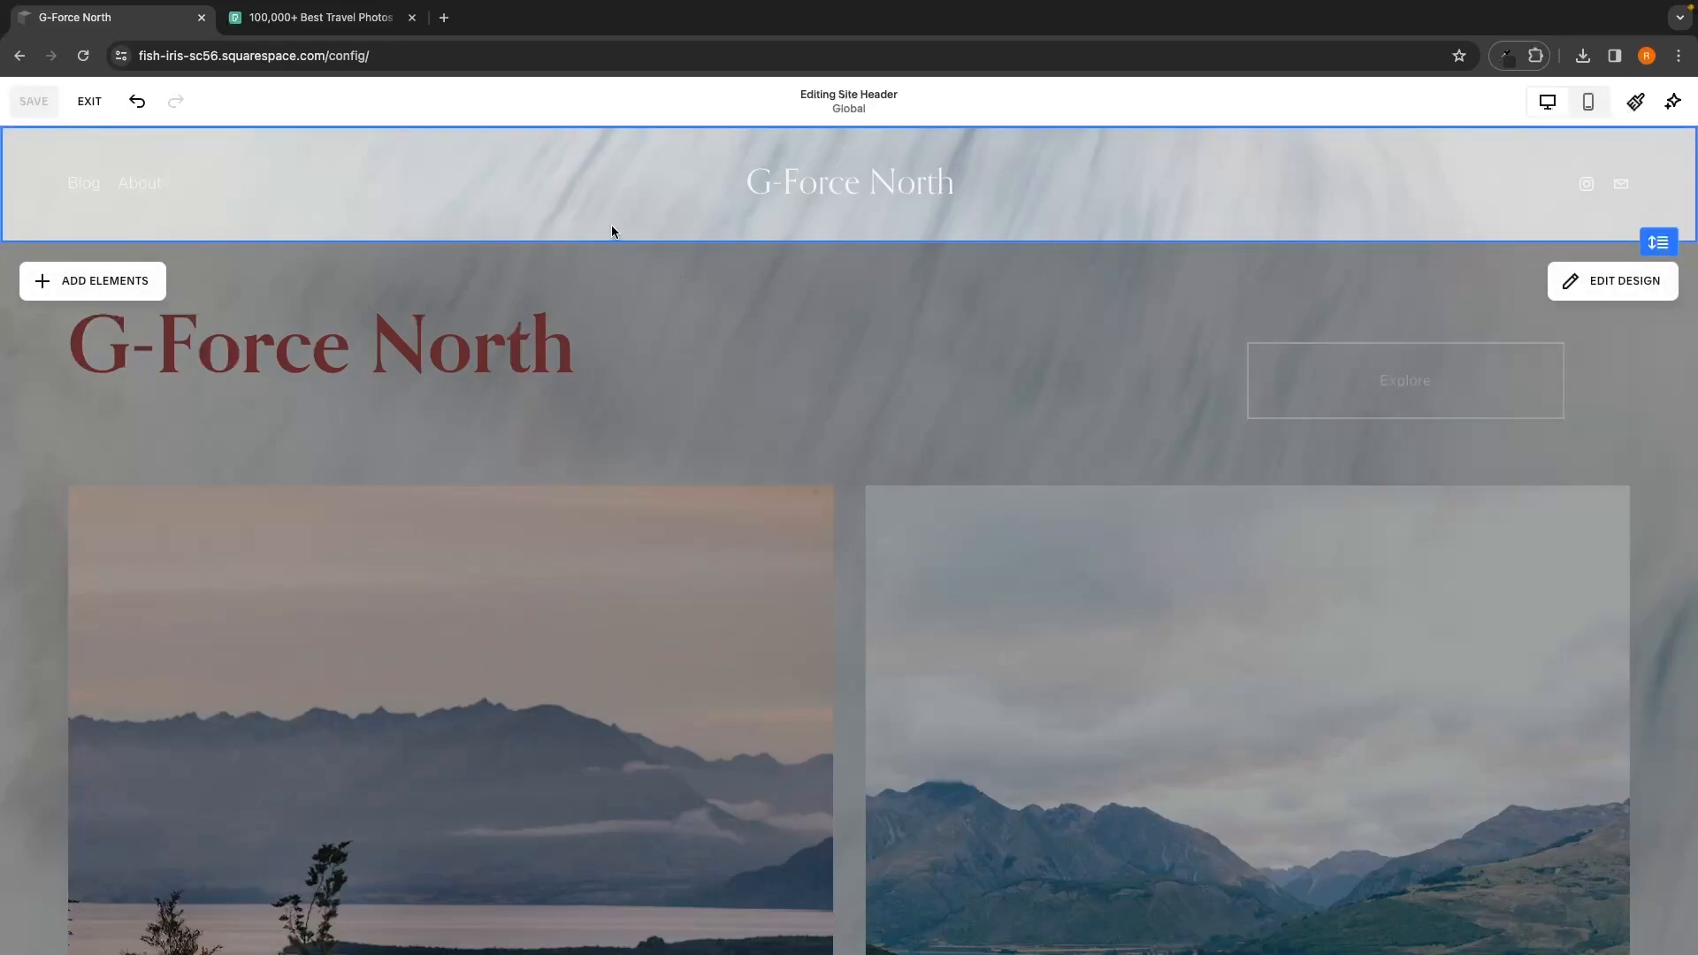
pyautogui.click(90, 103)
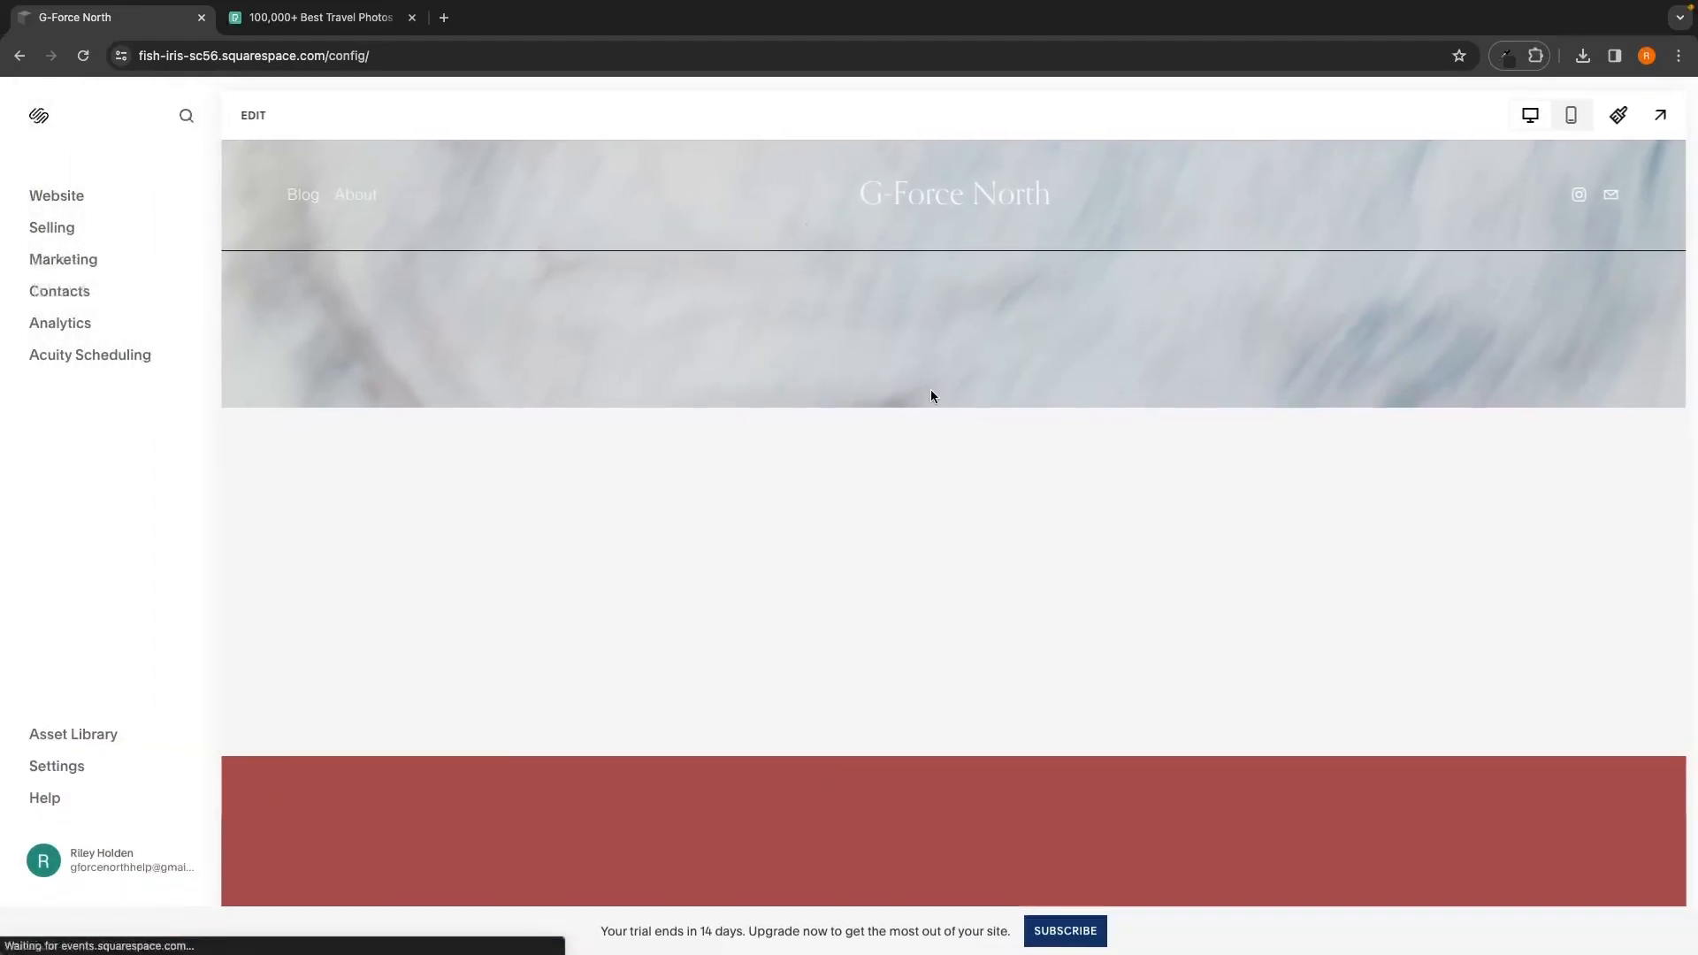
# Step: Check how the fixed header behaves on the Home page from the title down to the Travel section
pyautogui.scroll(-5, 1135, 518)
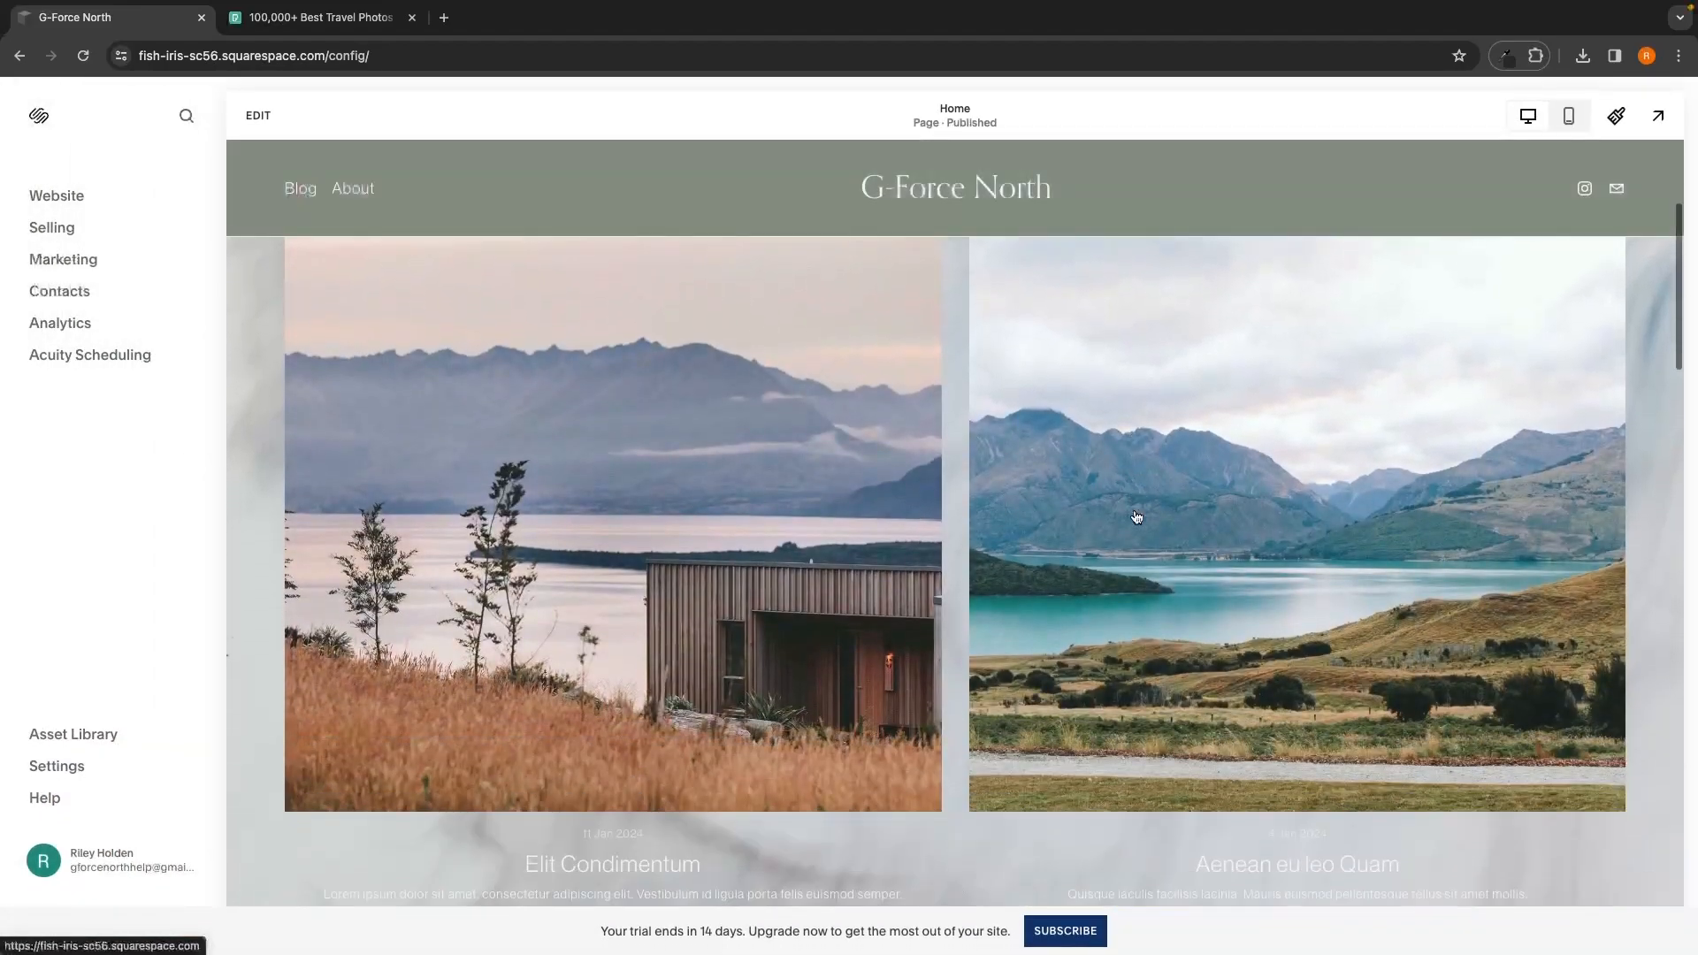
pyautogui.scroll(-5, 1095, 256)
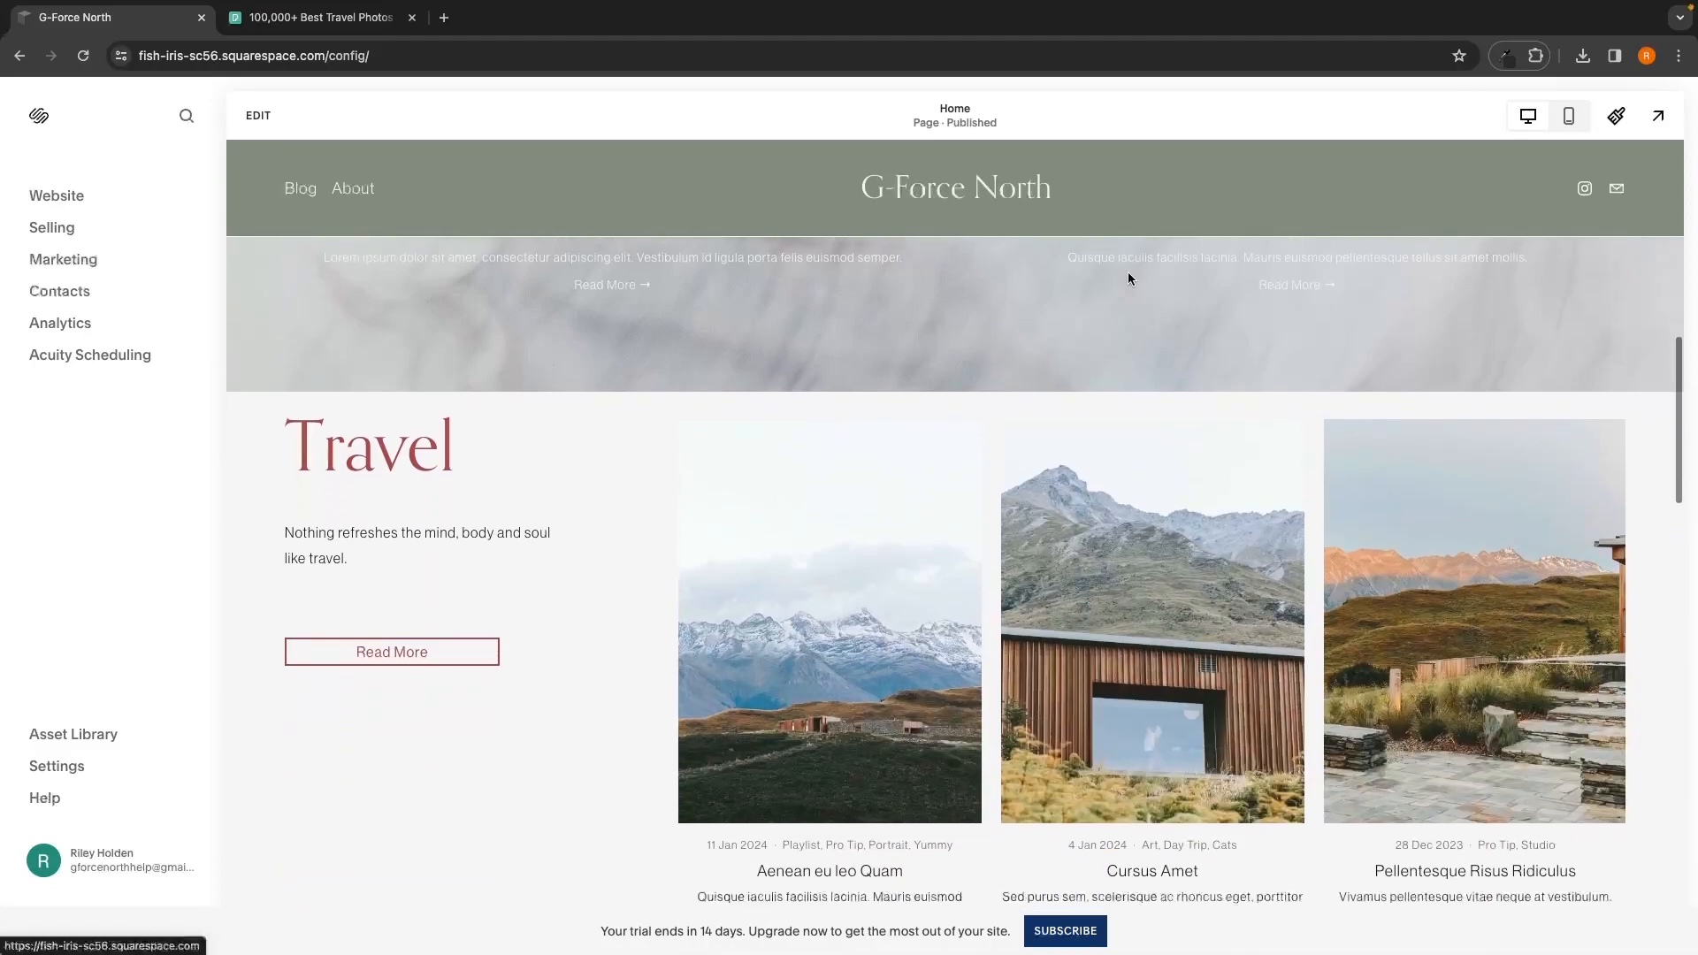
pyautogui.scroll(8, 1128, 274)
# Step: Reopen the site header's design settings, try the Scroll Back fixed header style and turn off the fixed position
pyautogui.click(1127, 278)
pyautogui.click(878, 186)
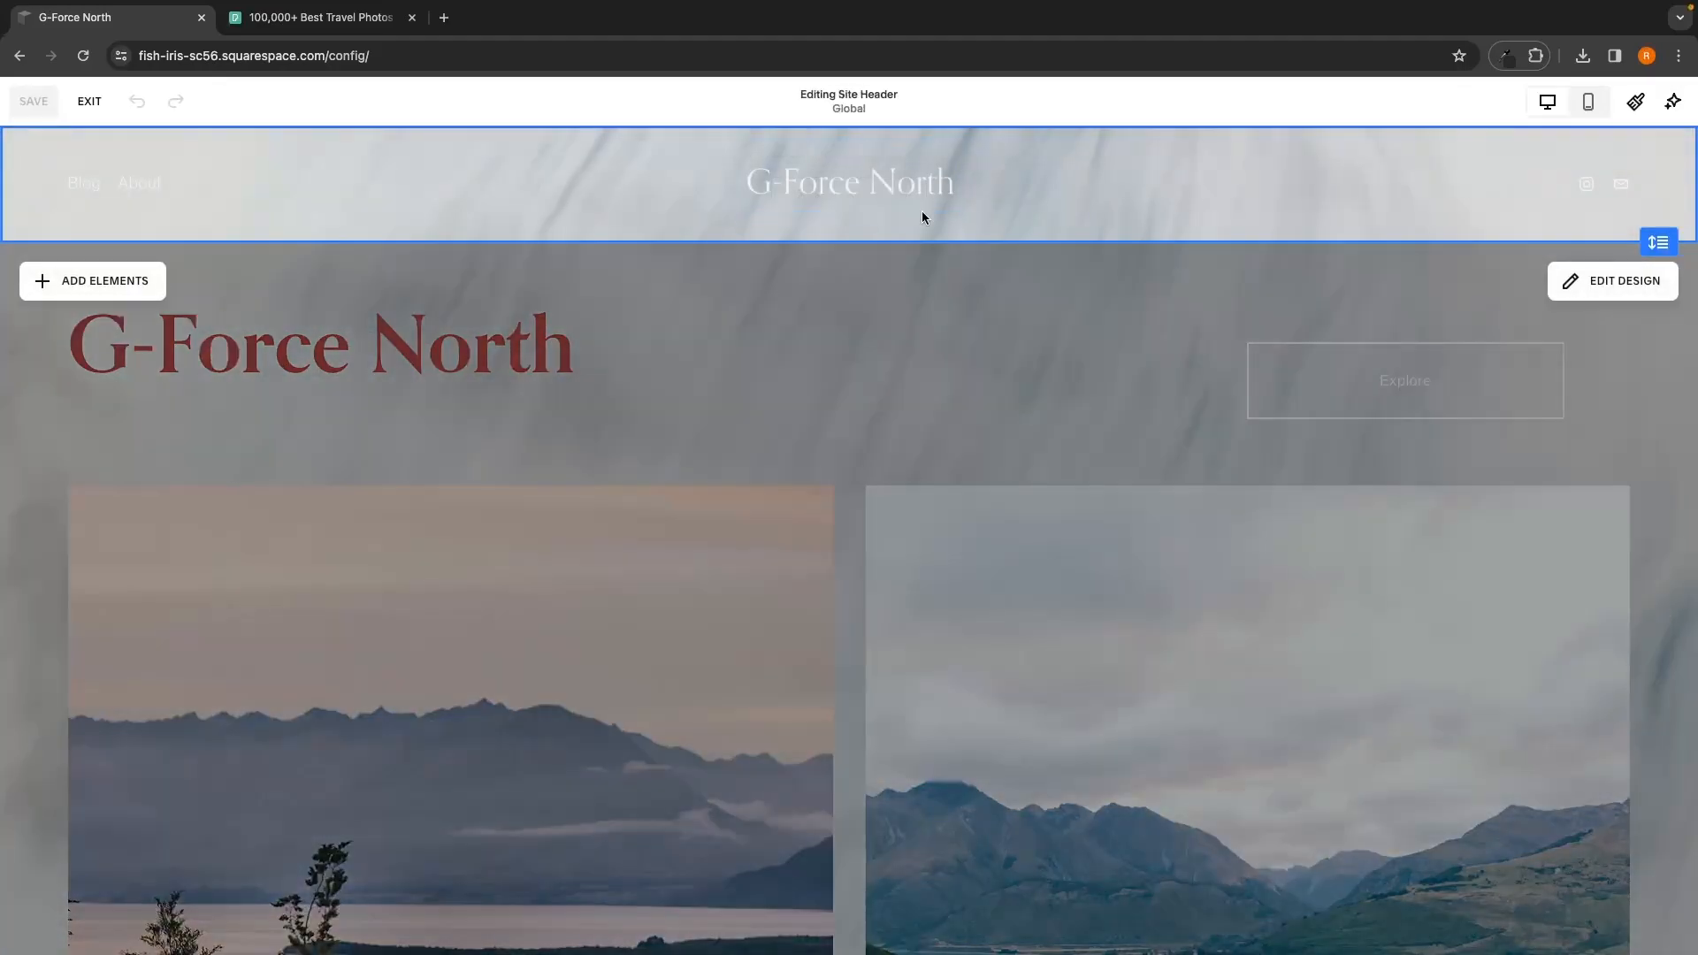
pyautogui.click(1612, 280)
pyautogui.scroll(-5, 1541, 389)
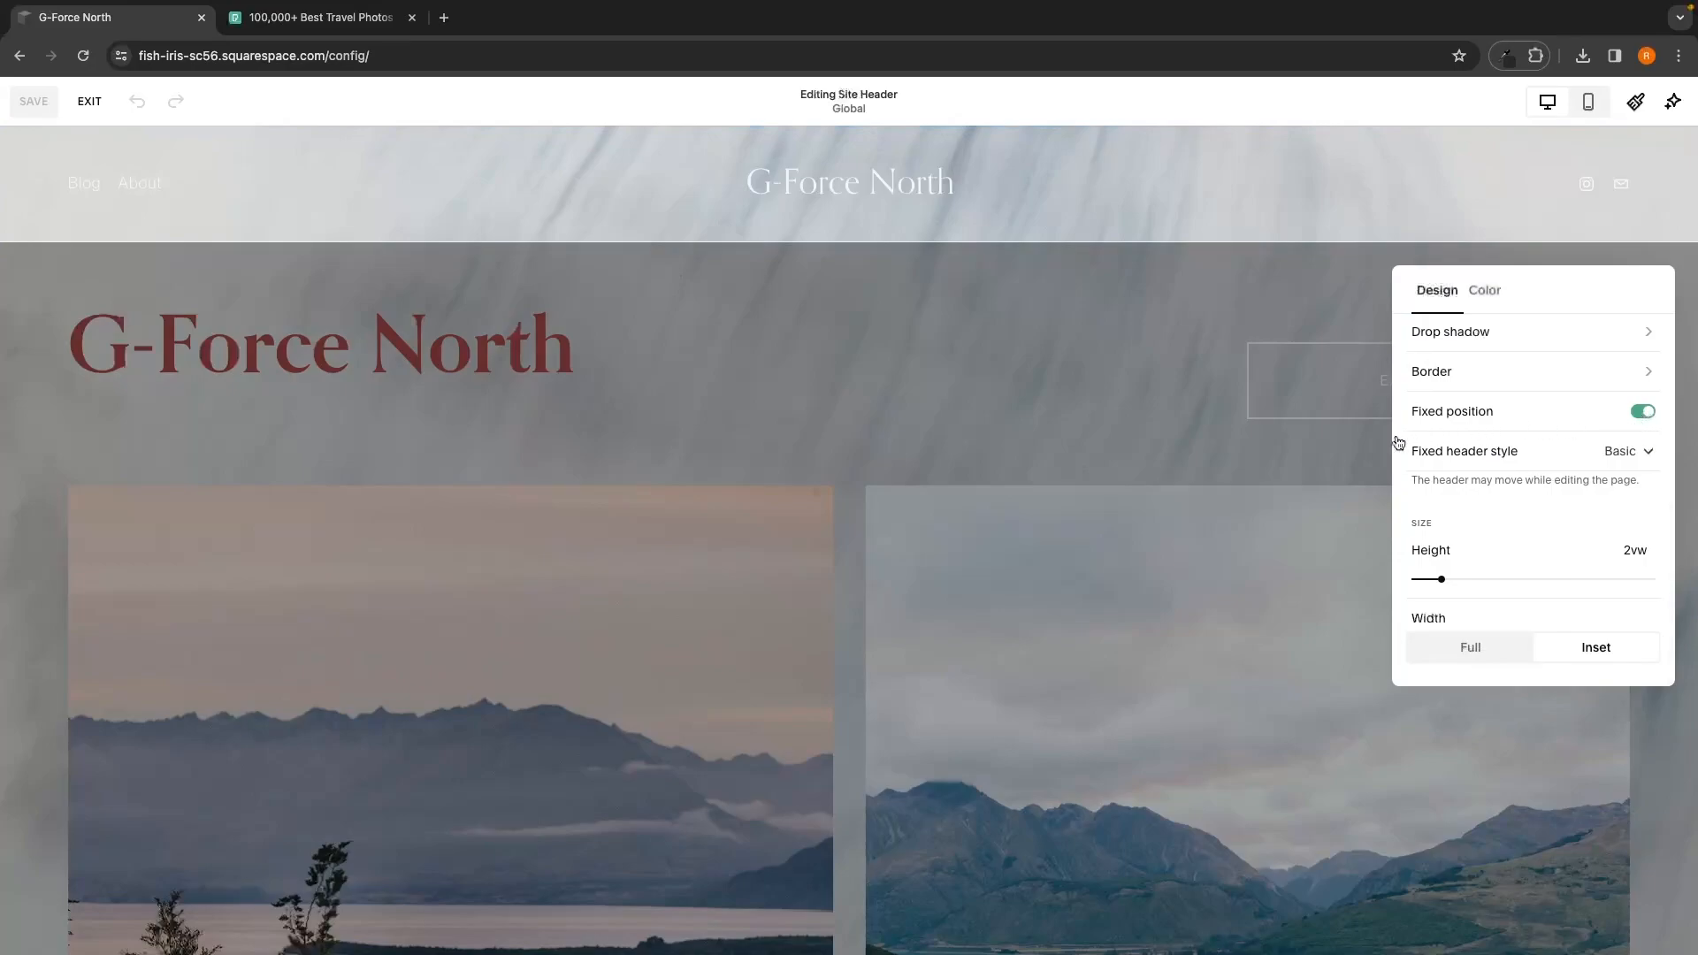
pyautogui.click(1461, 452)
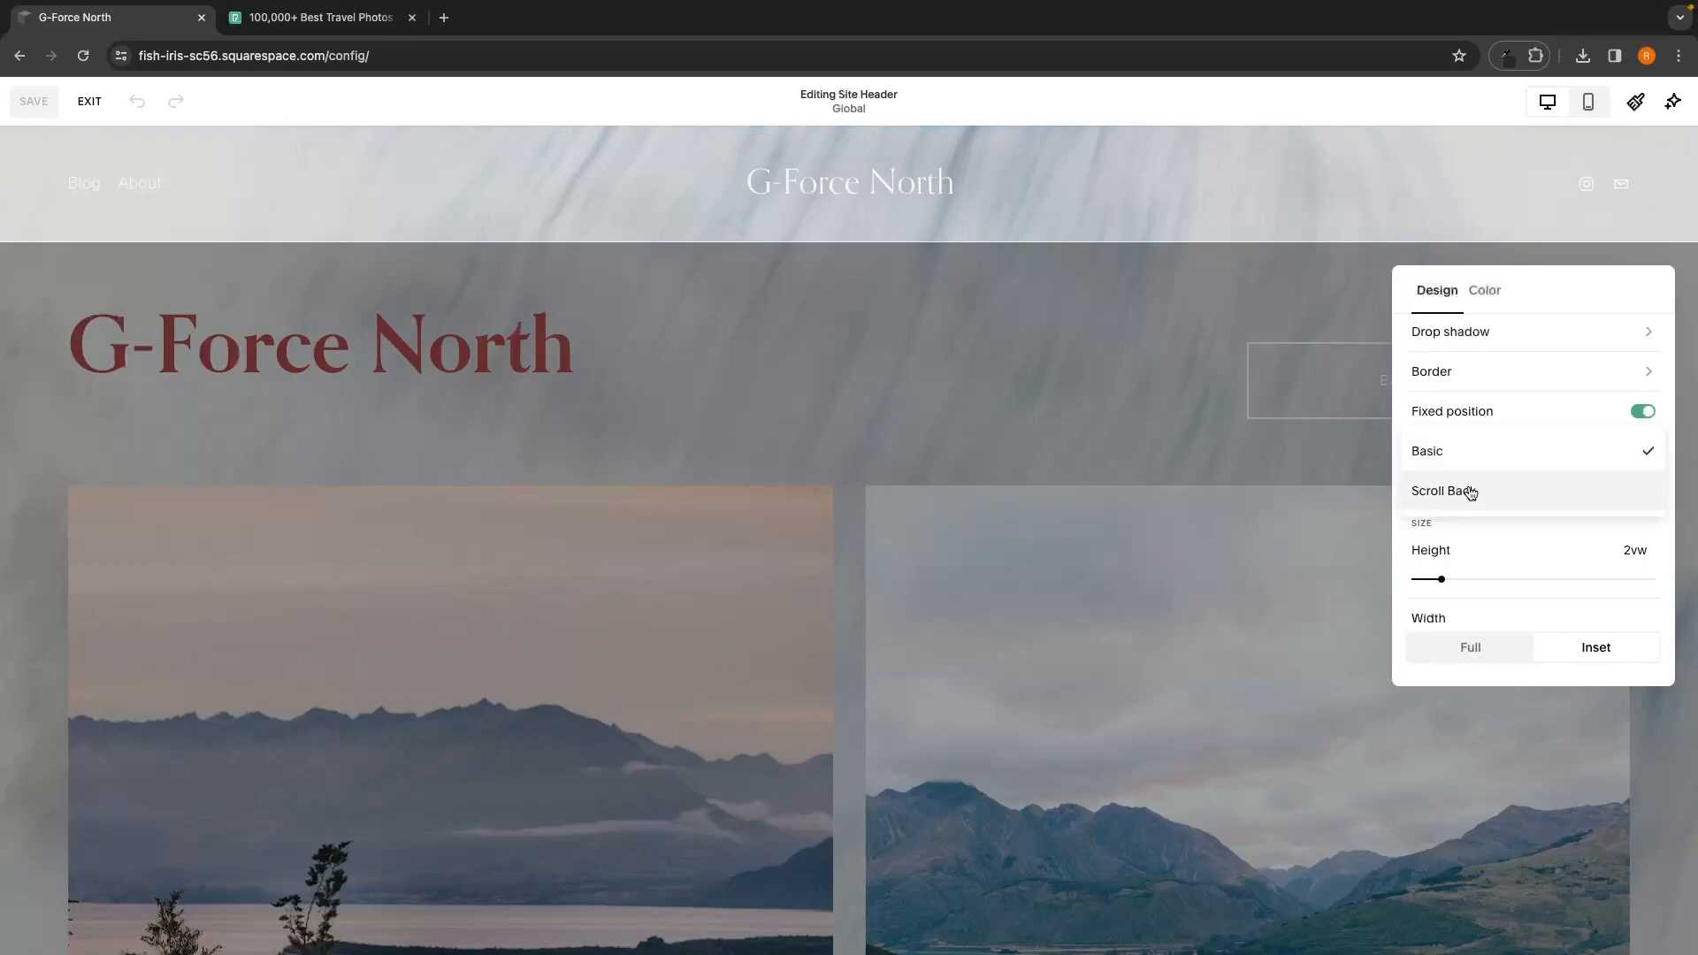
pyautogui.click(1465, 493)
pyautogui.click(1491, 464)
pyautogui.click(1452, 416)
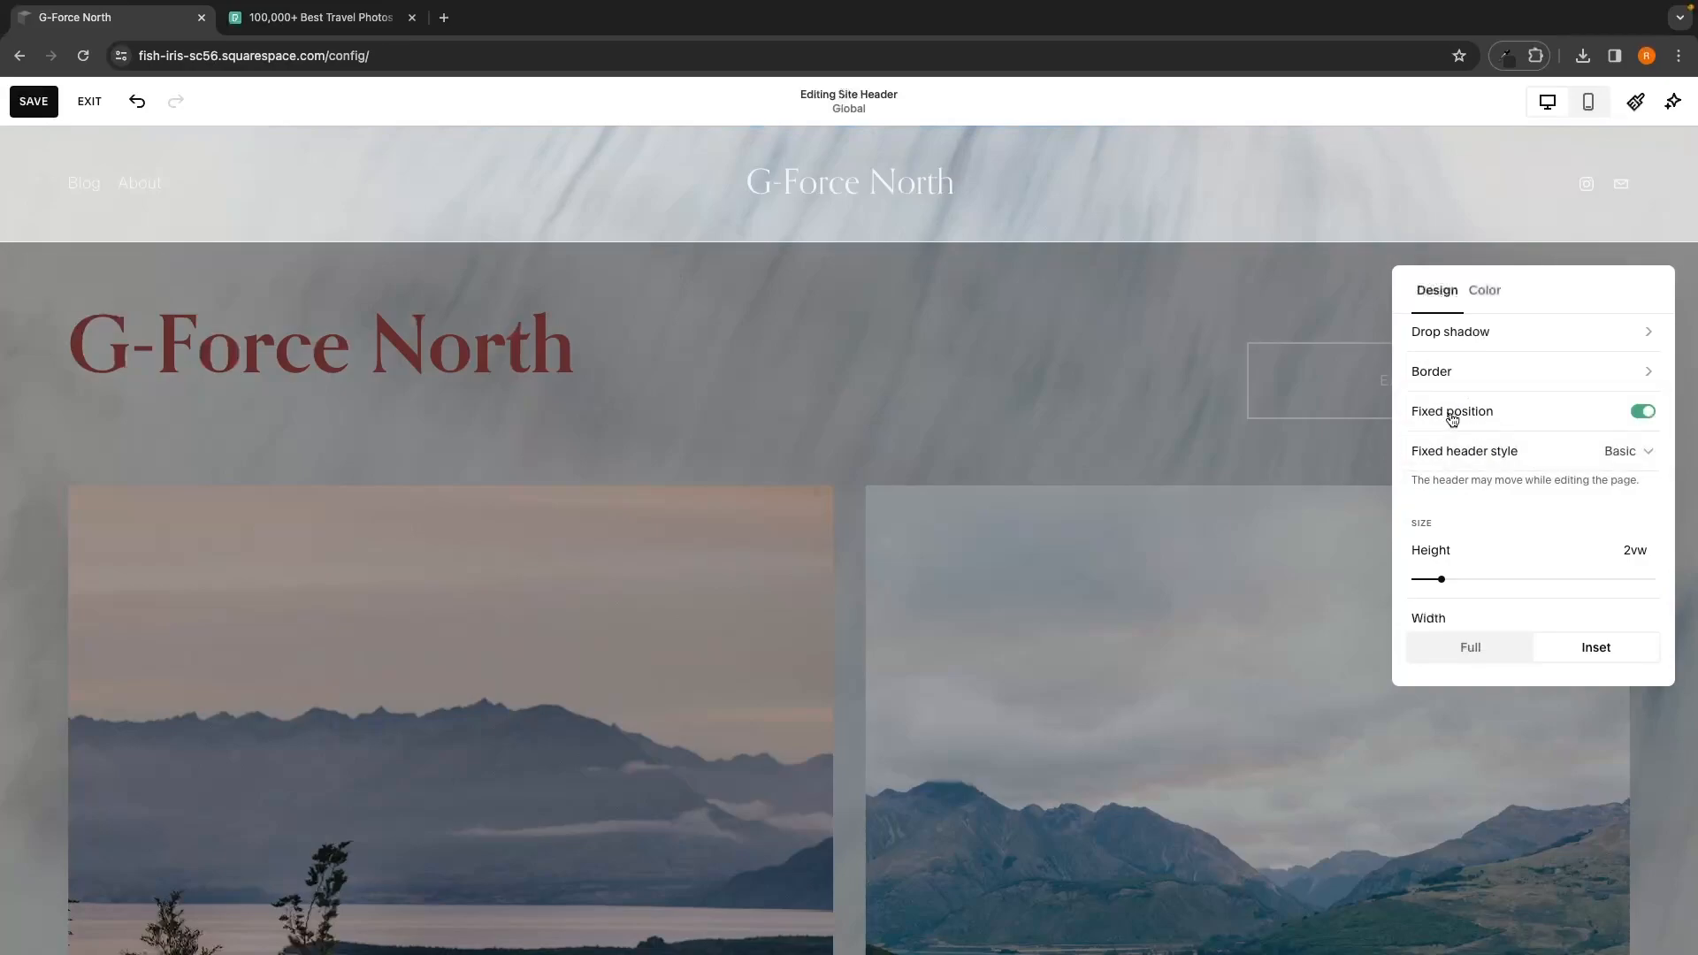
pyautogui.click(1454, 419)
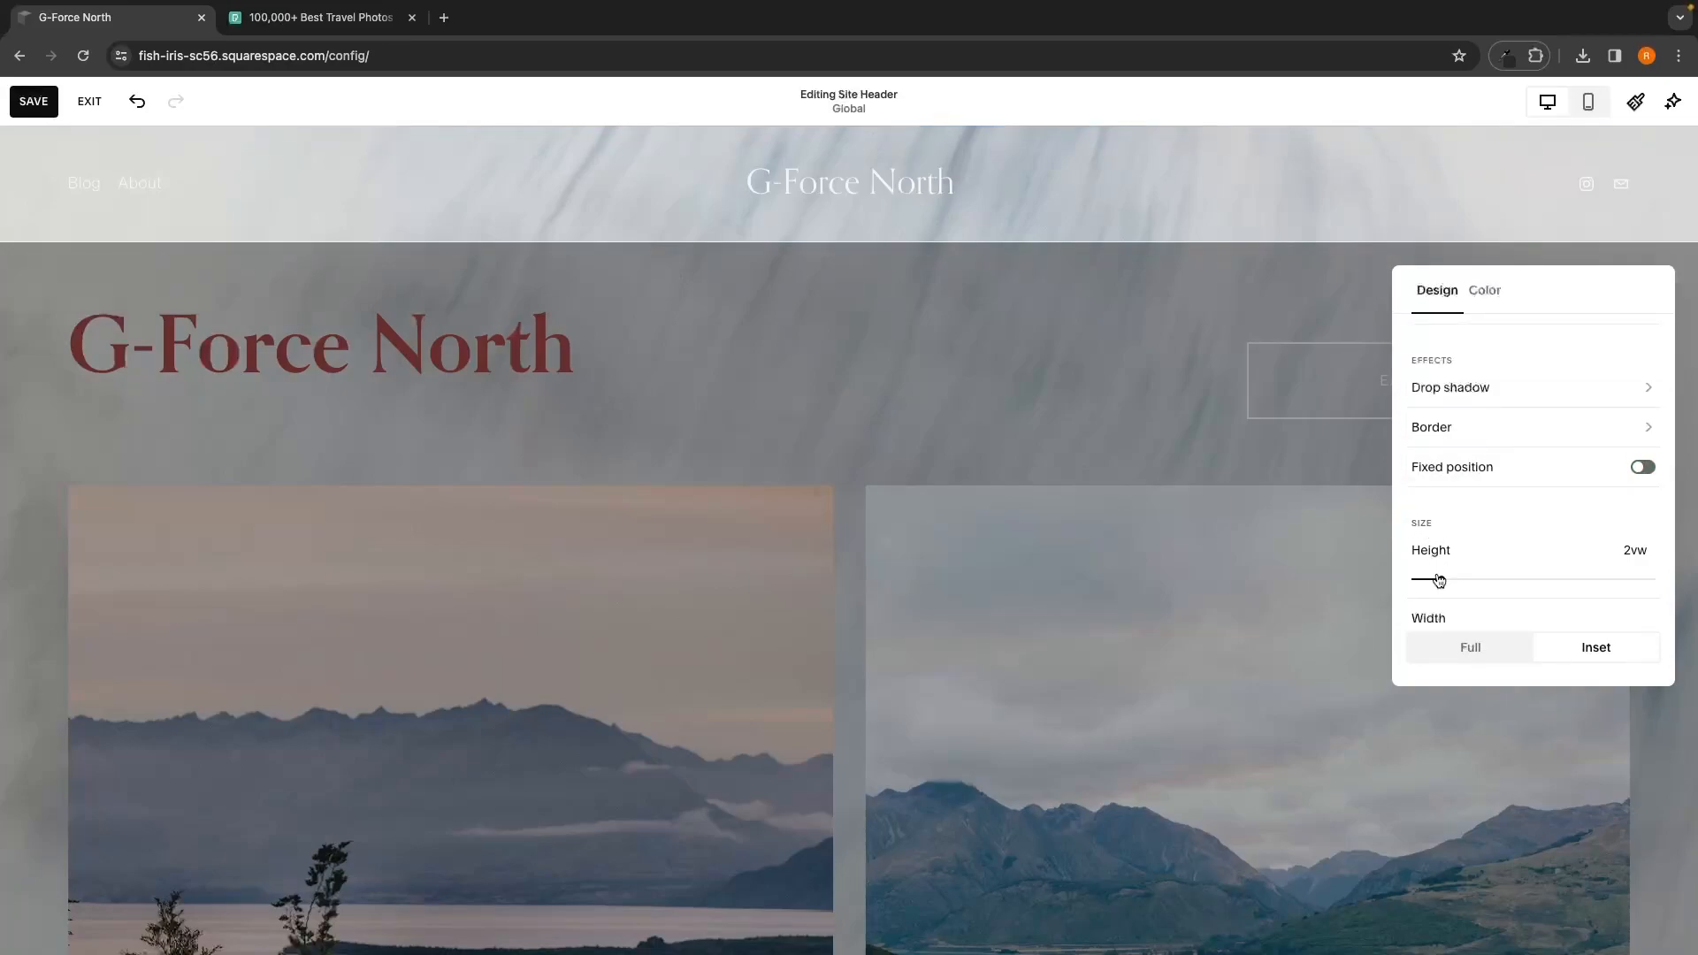
pyautogui.moveTo(1445, 585)
pyautogui.mouseDown()
pyautogui.moveTo(1650, 580)
pyautogui.moveTo(1427, 580)
pyautogui.moveTo(1442, 580)
pyautogui.mouseUp()
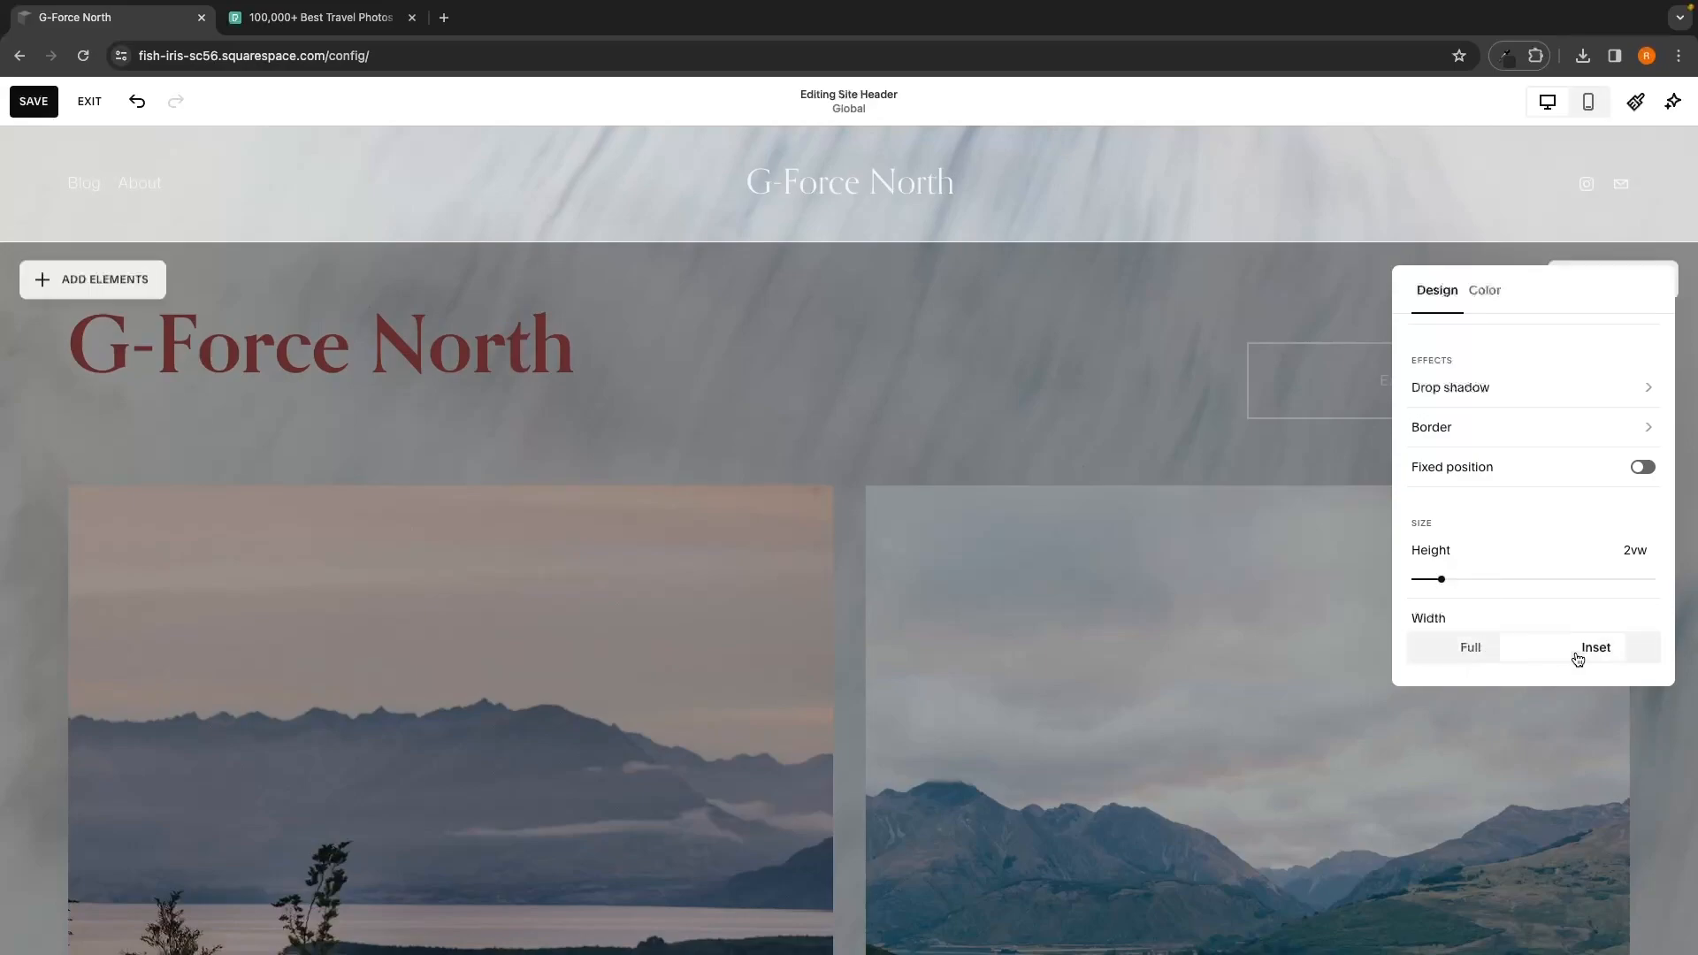
# Step: Try the Solid and Gradient color styles on the site header and return it to Adaptive
pyautogui.click(1499, 301)
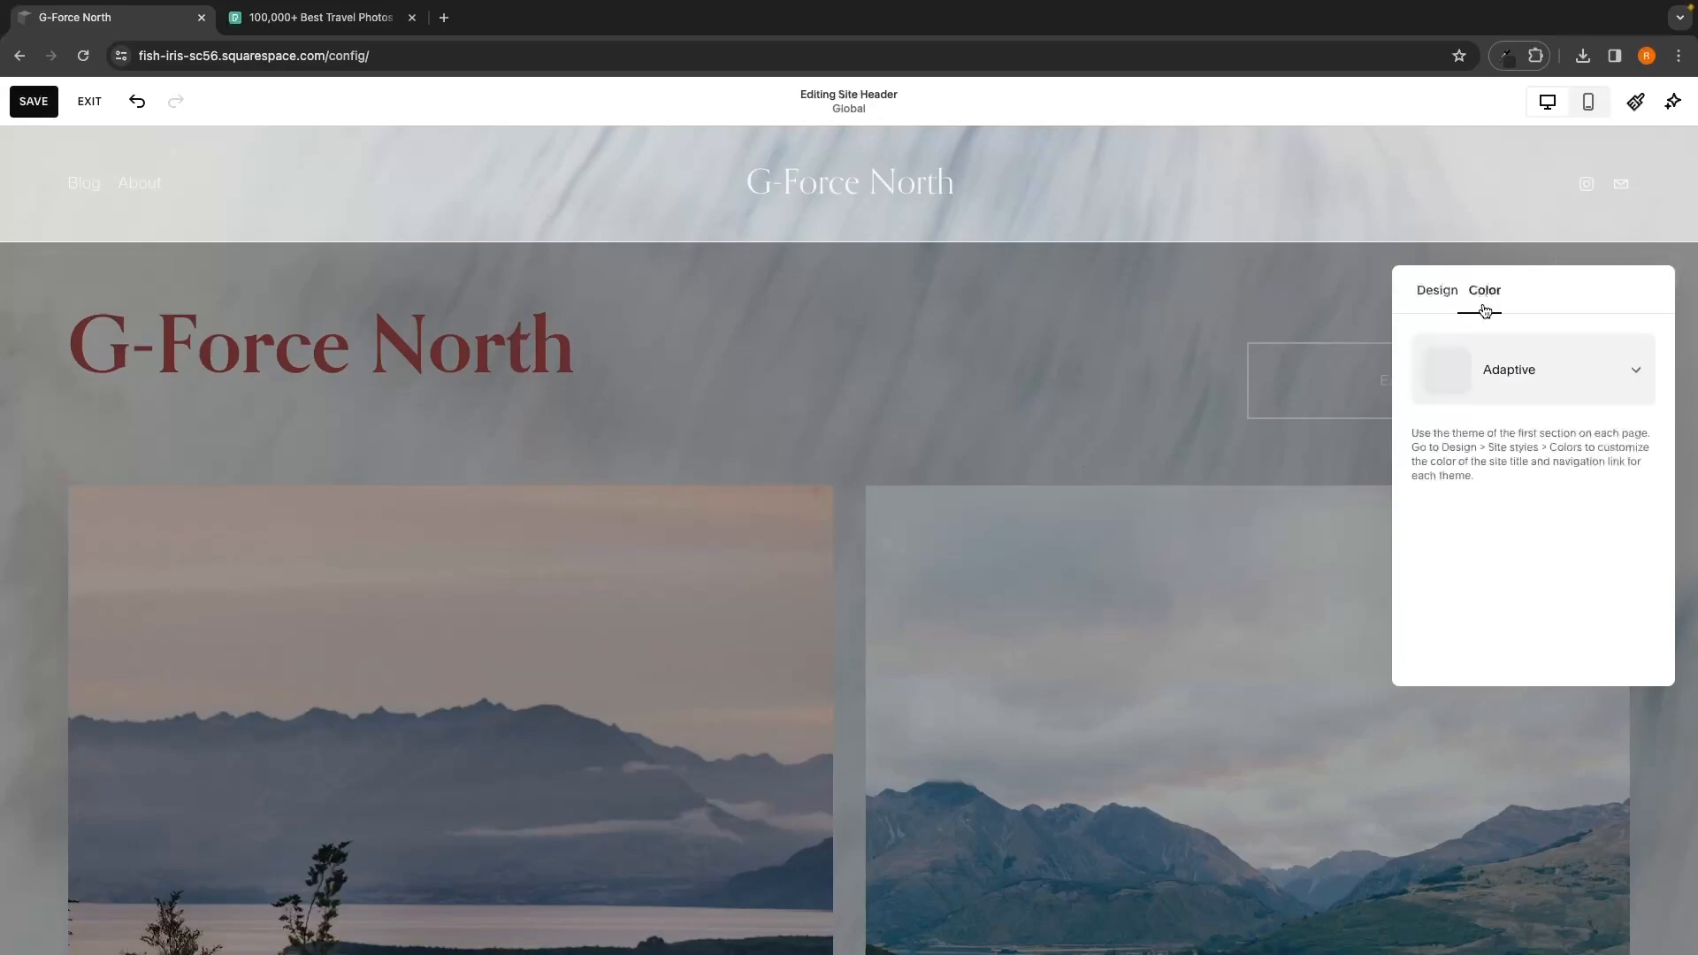
pyautogui.click(1519, 365)
pyautogui.click(1526, 203)
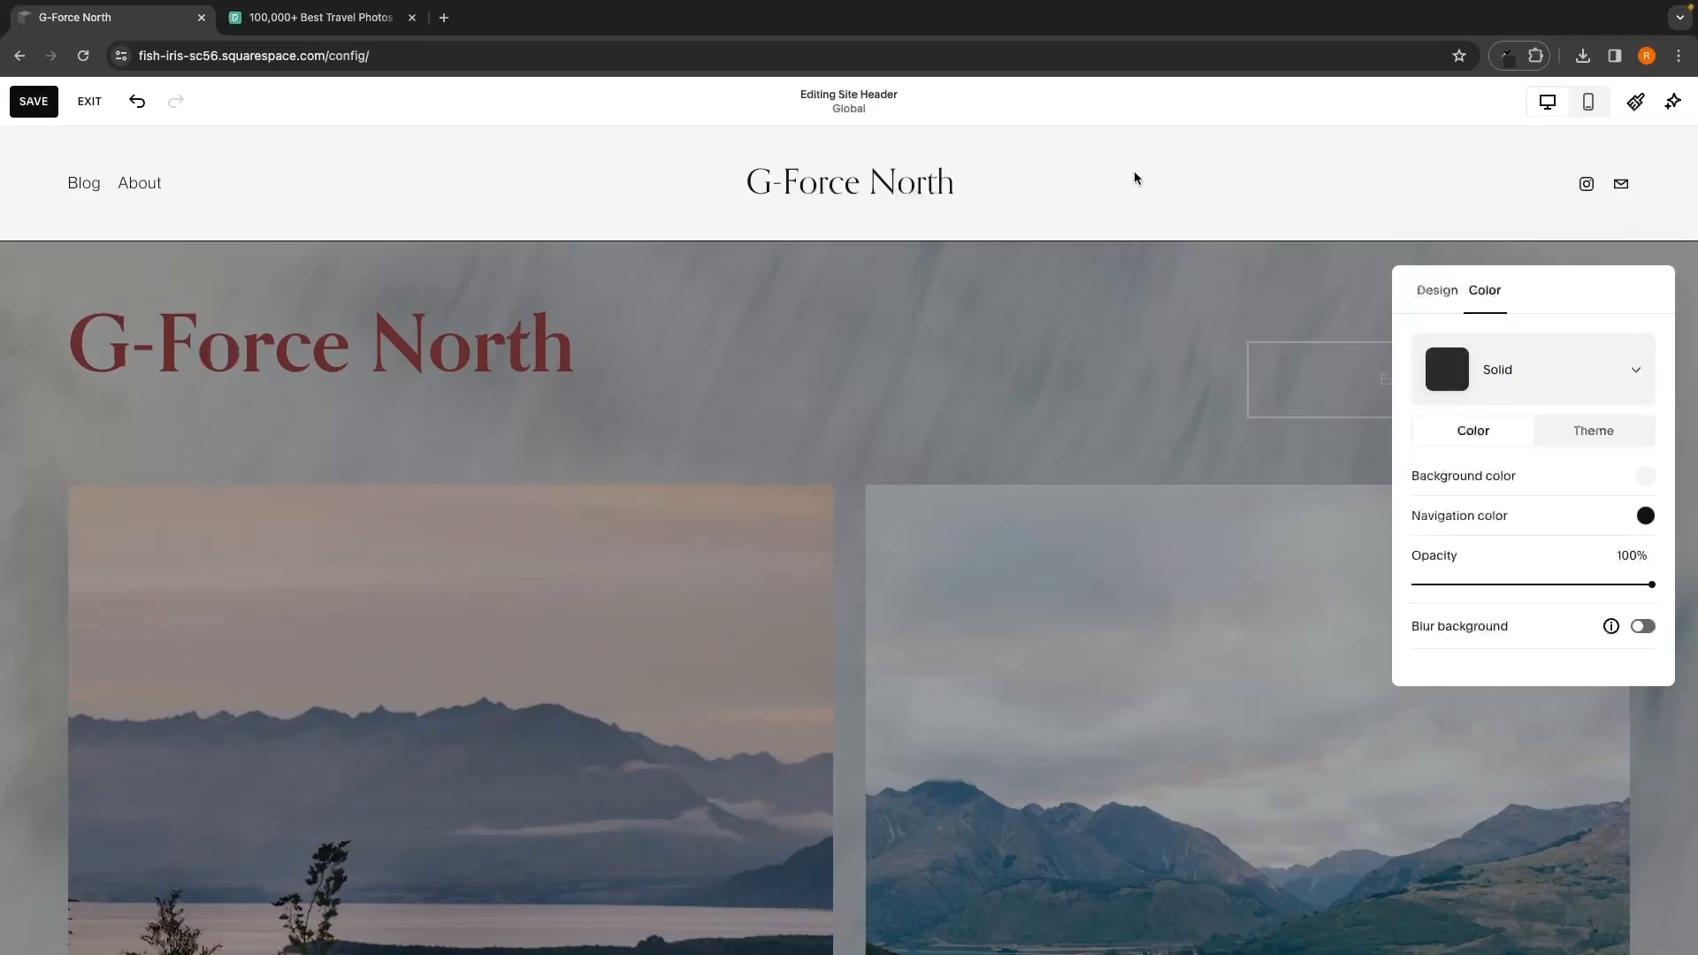
pyautogui.click(1534, 353)
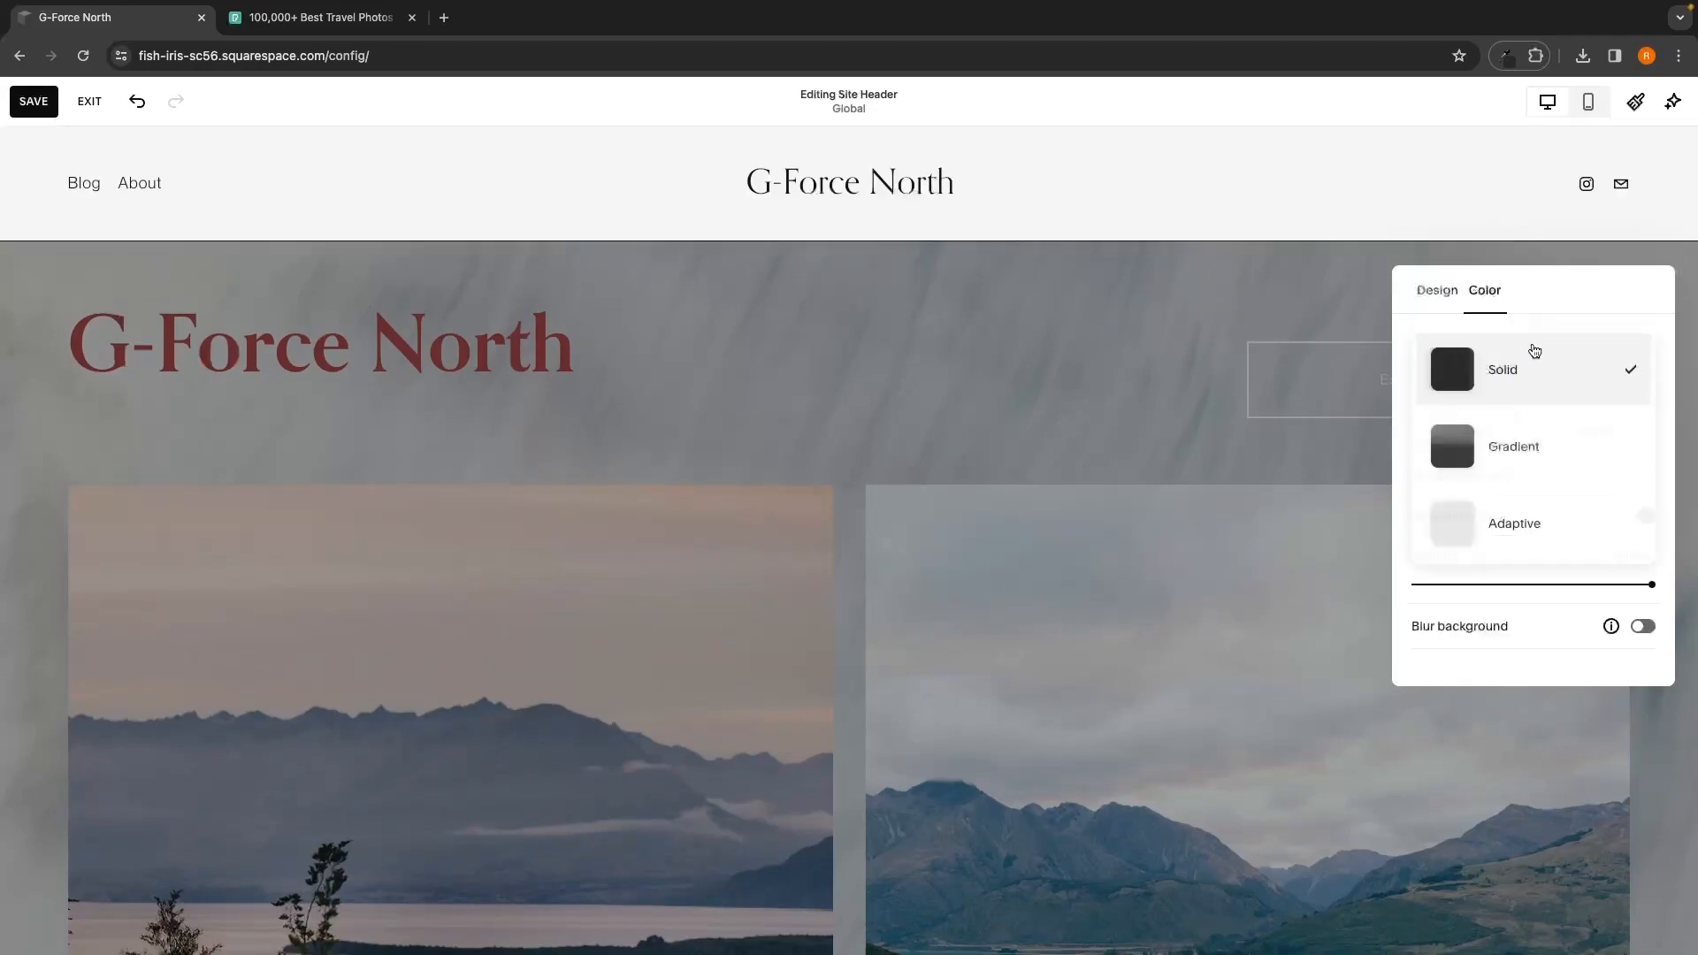
pyautogui.click(1503, 451)
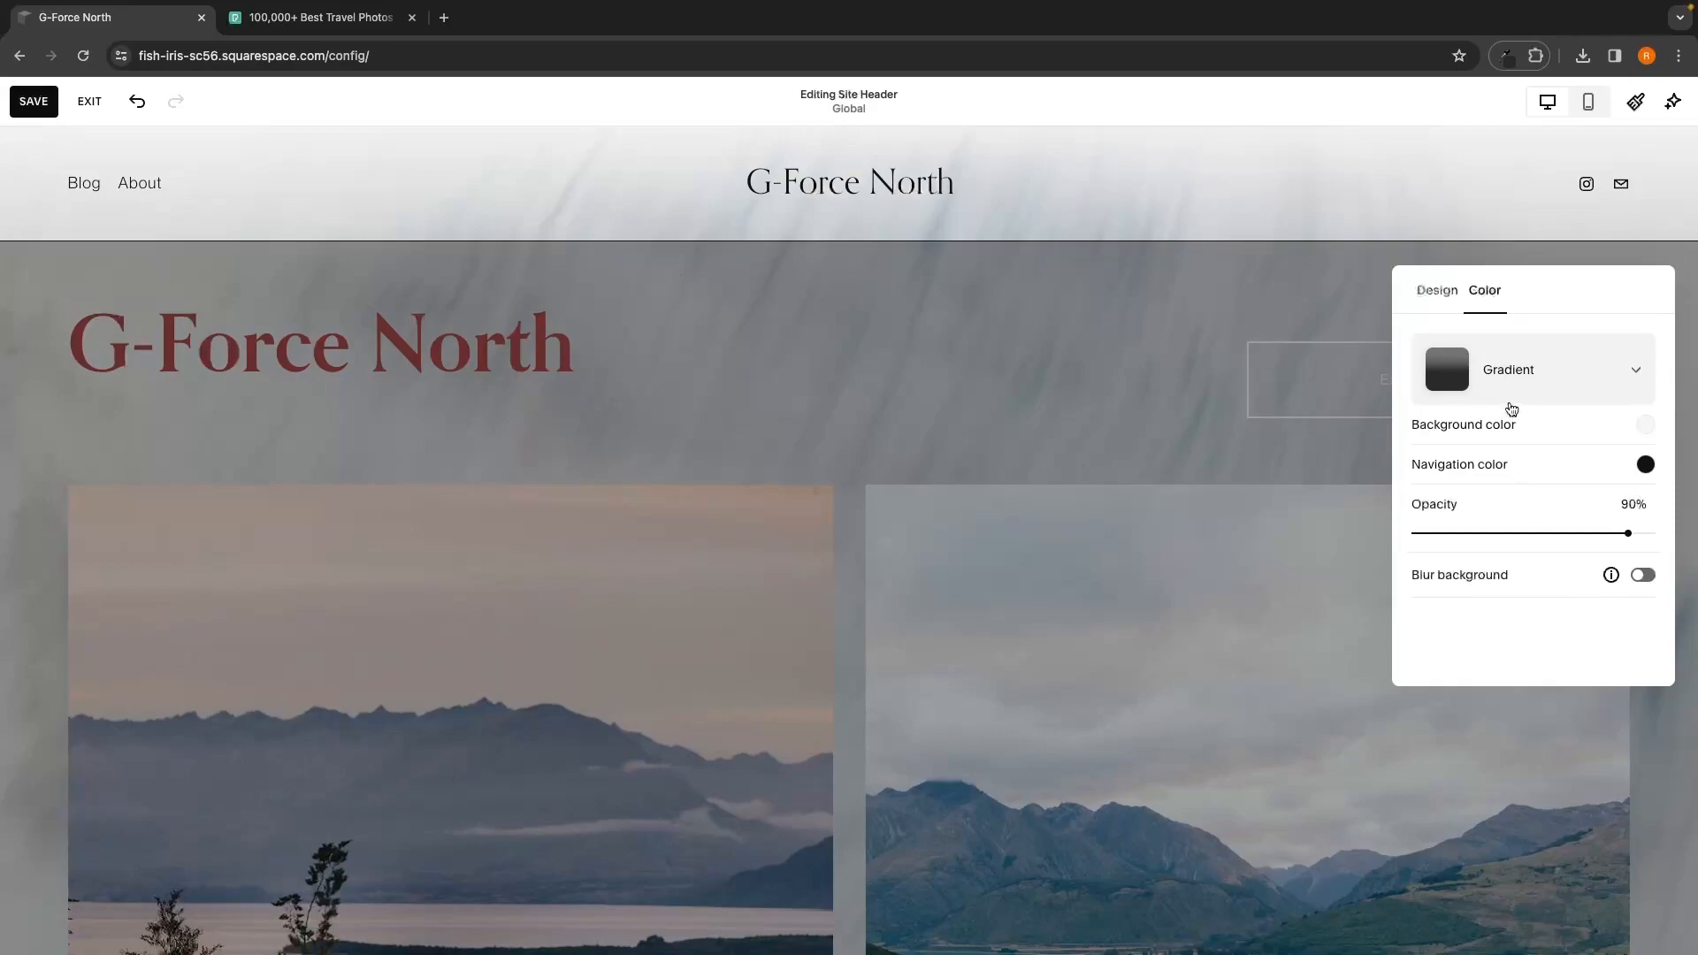
pyautogui.click(1512, 389)
pyautogui.click(1506, 448)
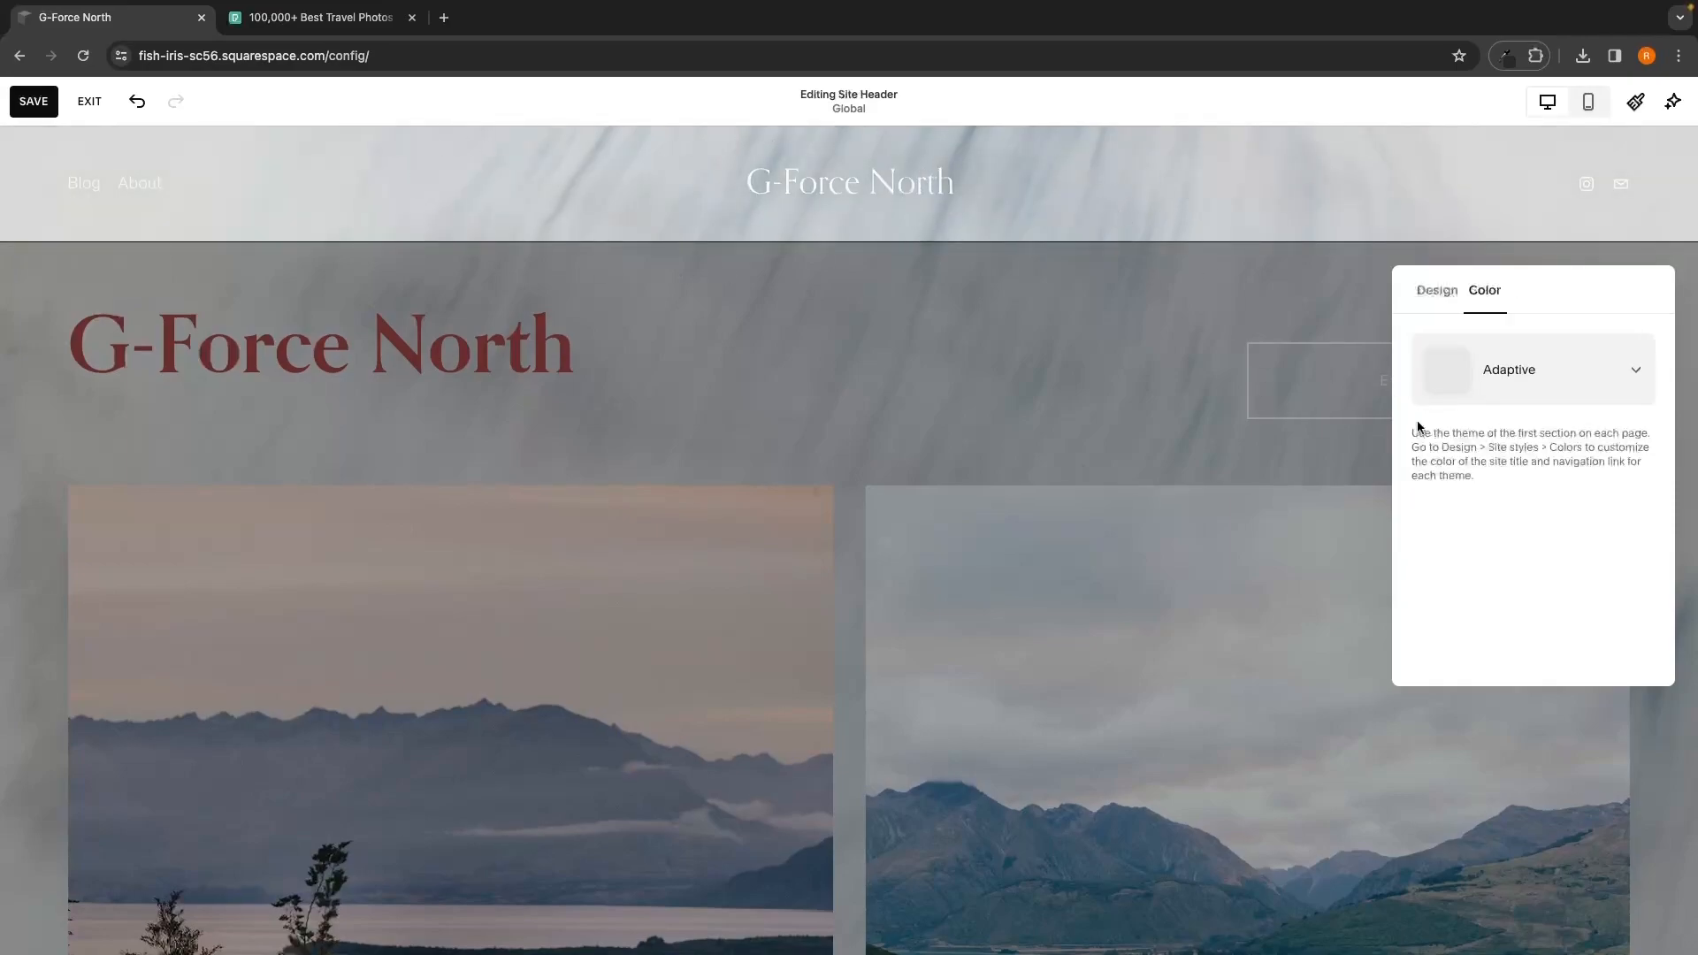
# Step: Switch the site header to the Solid color style with the sage green palette color as its background
pyautogui.click(1551, 393)
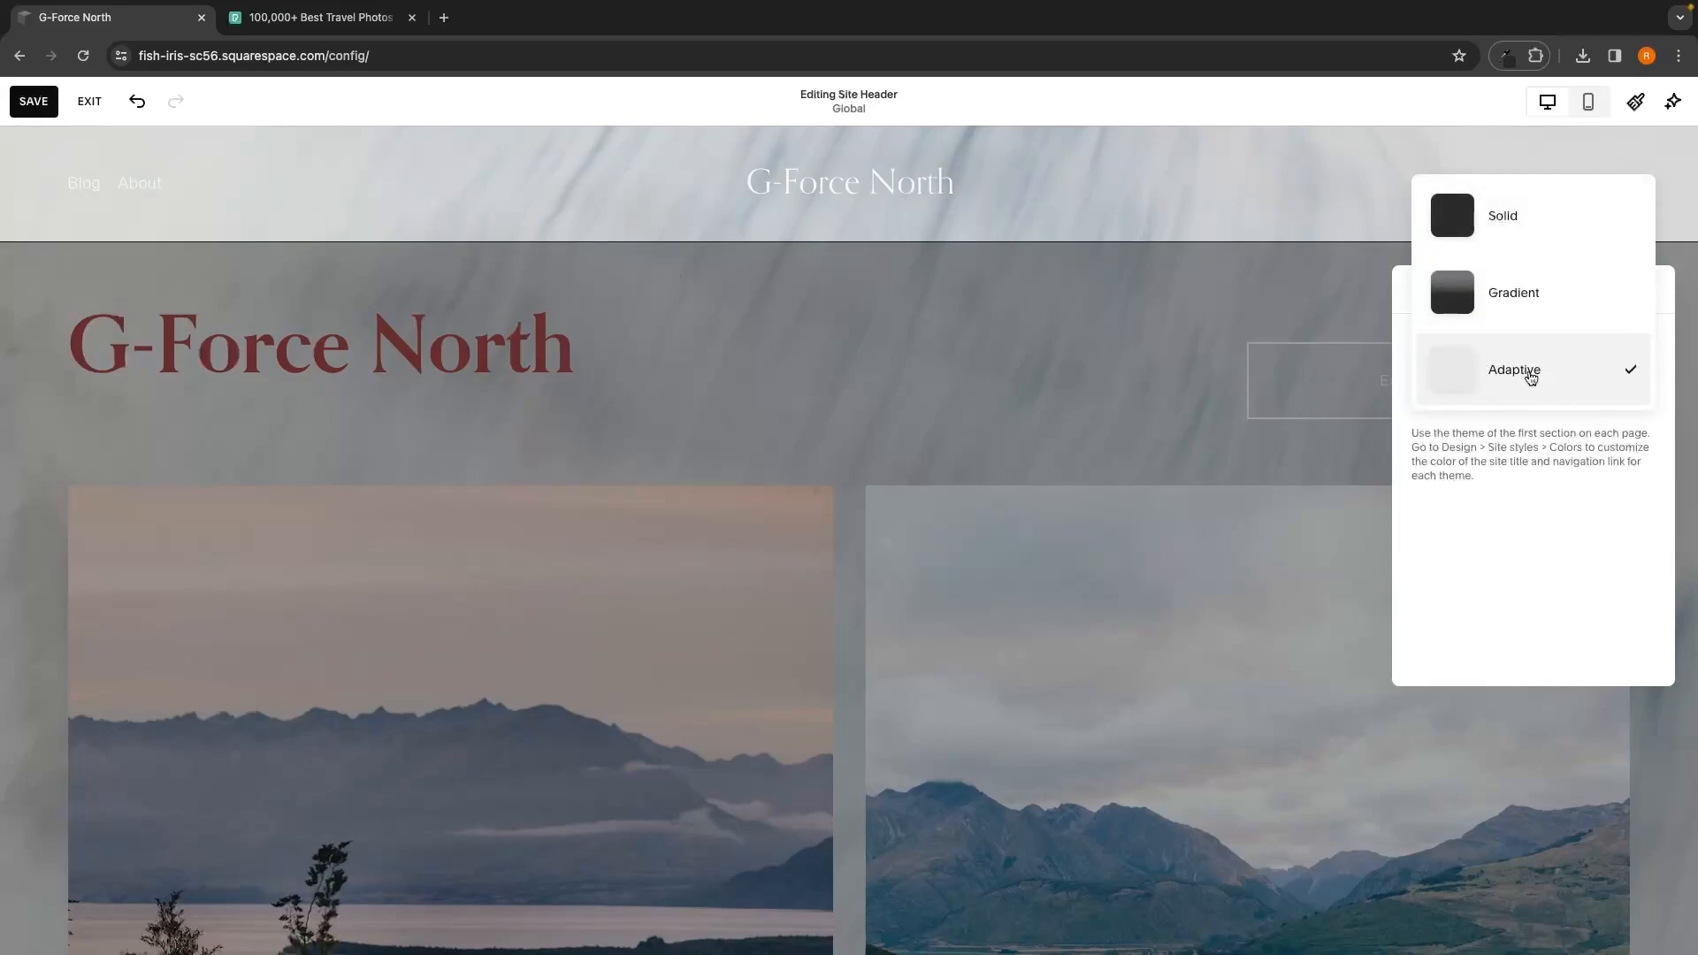
pyautogui.click(1501, 217)
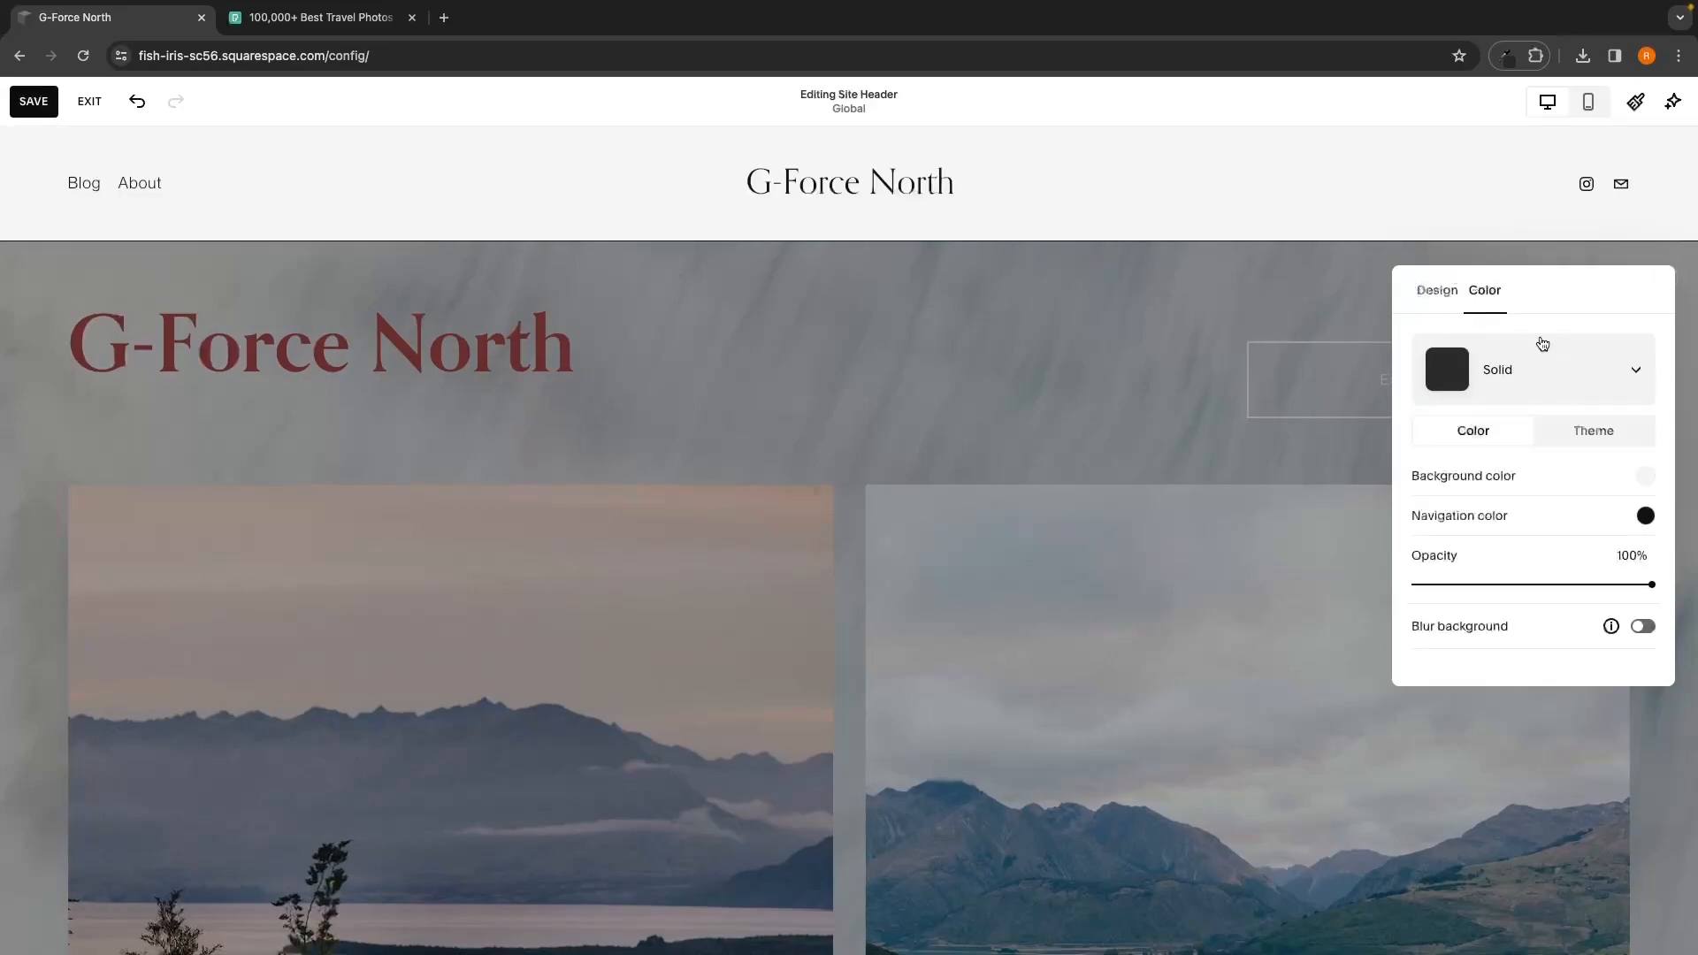
pyautogui.click(1646, 477)
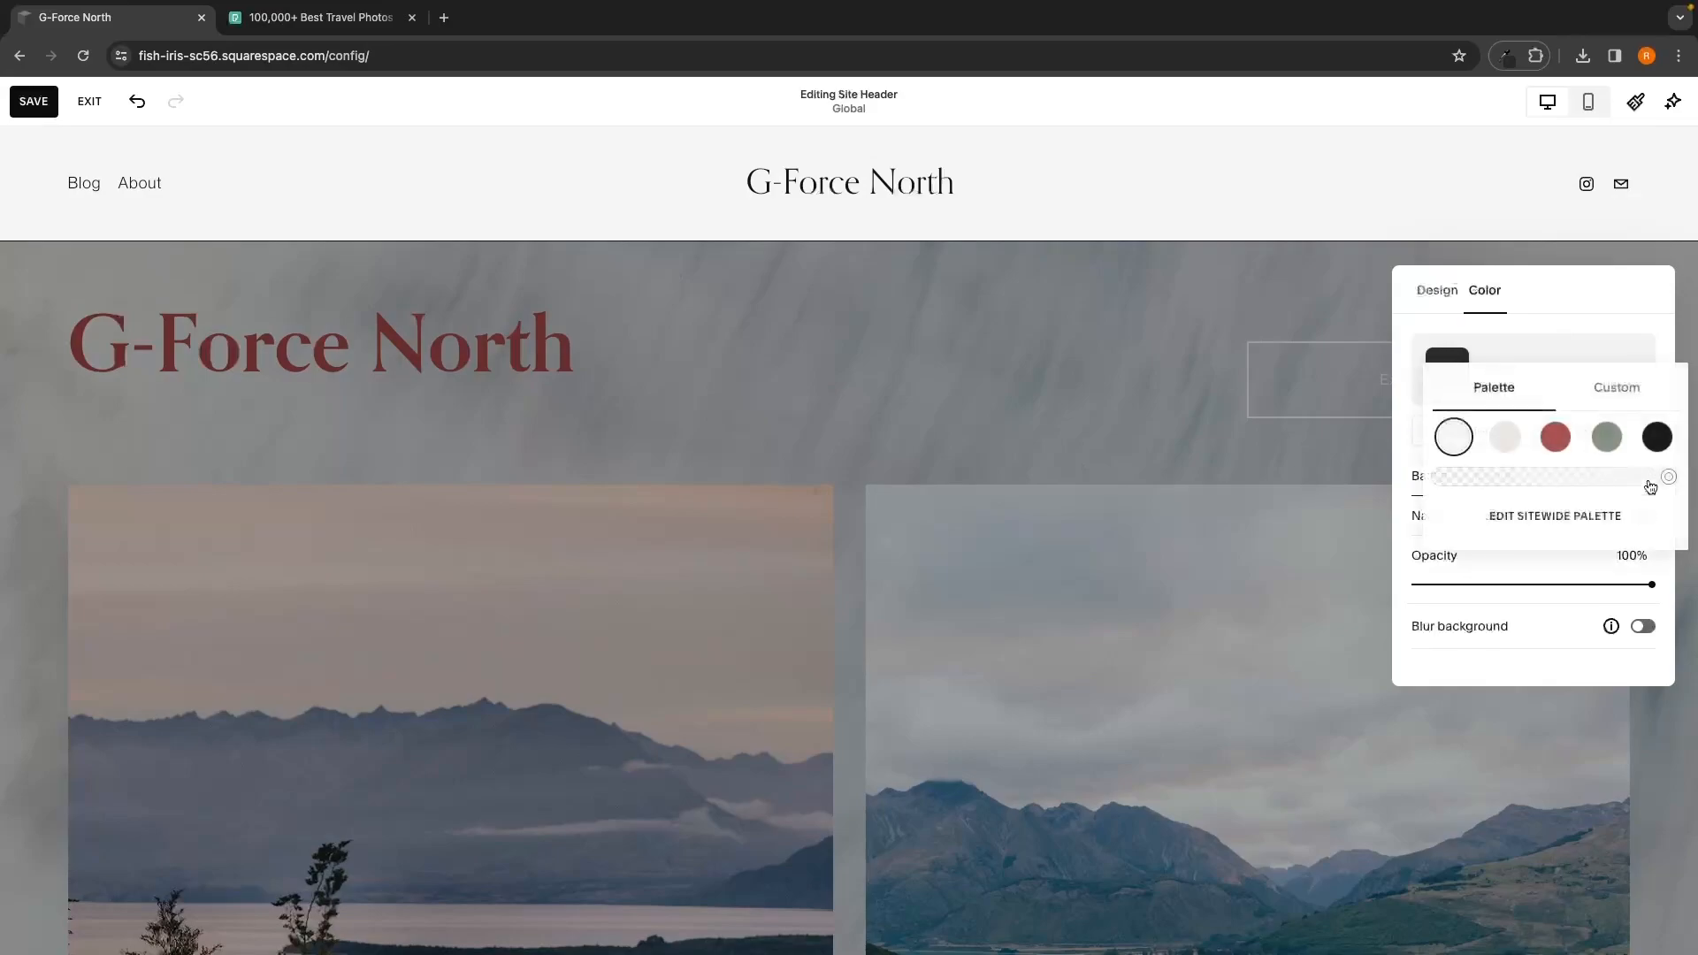
pyautogui.click(1606, 436)
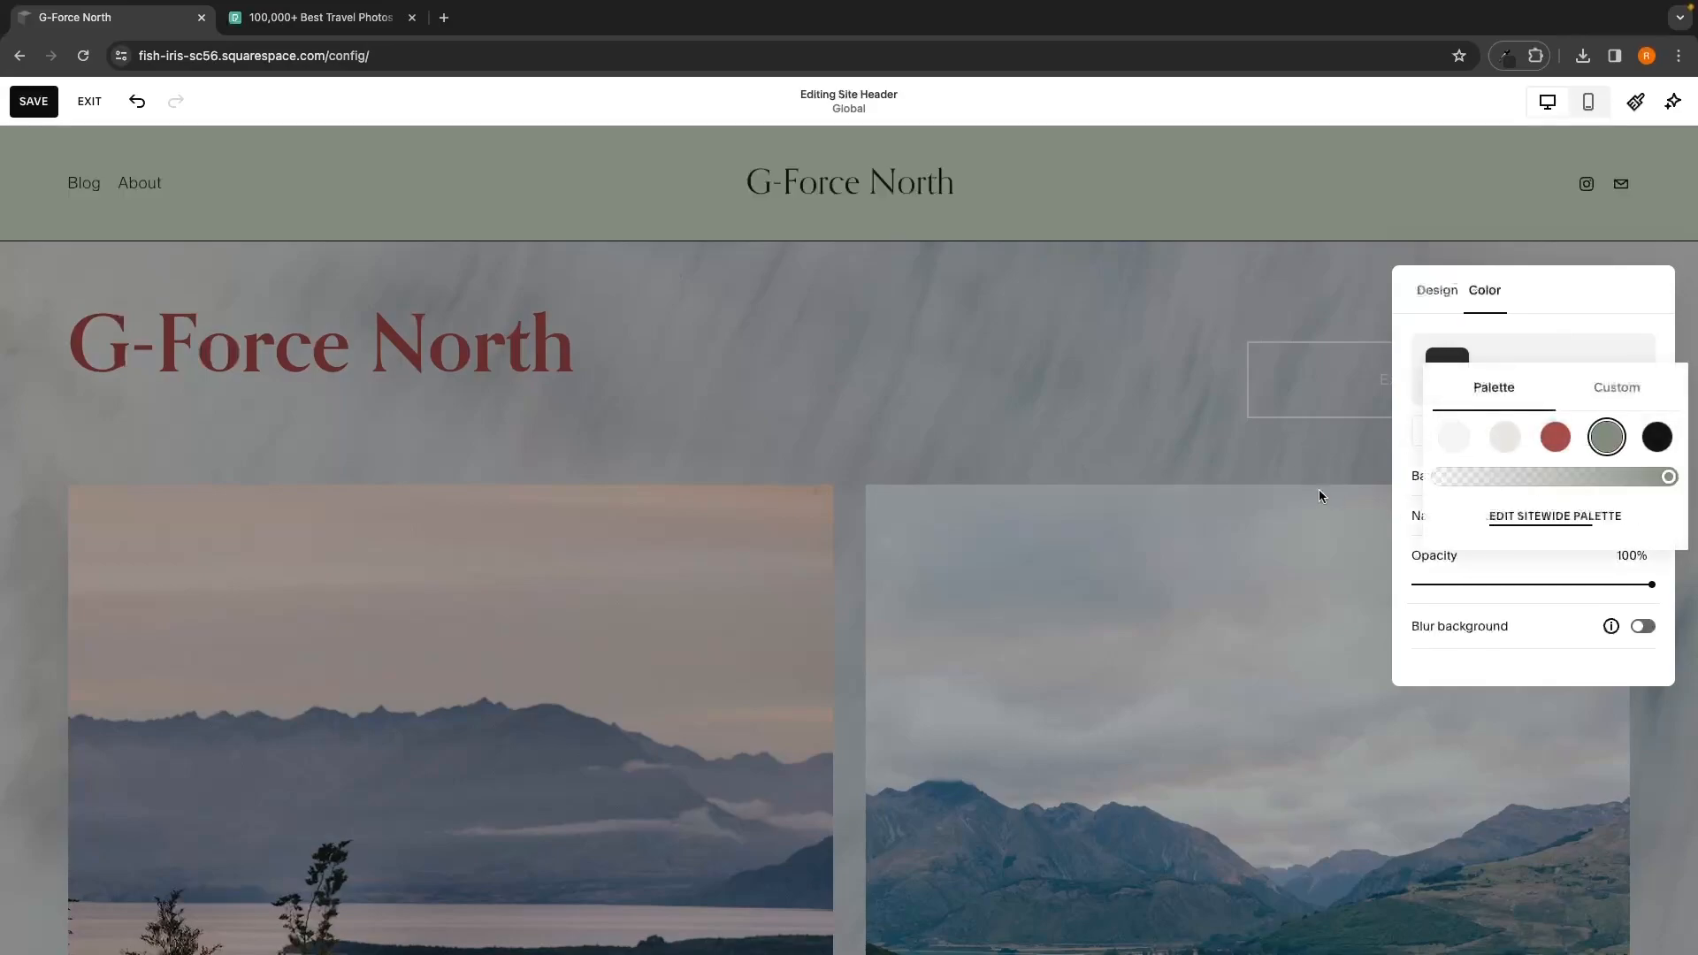
pyautogui.click(1400, 508)
# Step: Set the header's navigation color to the white palette color and close the design settings
pyautogui.click(1650, 517)
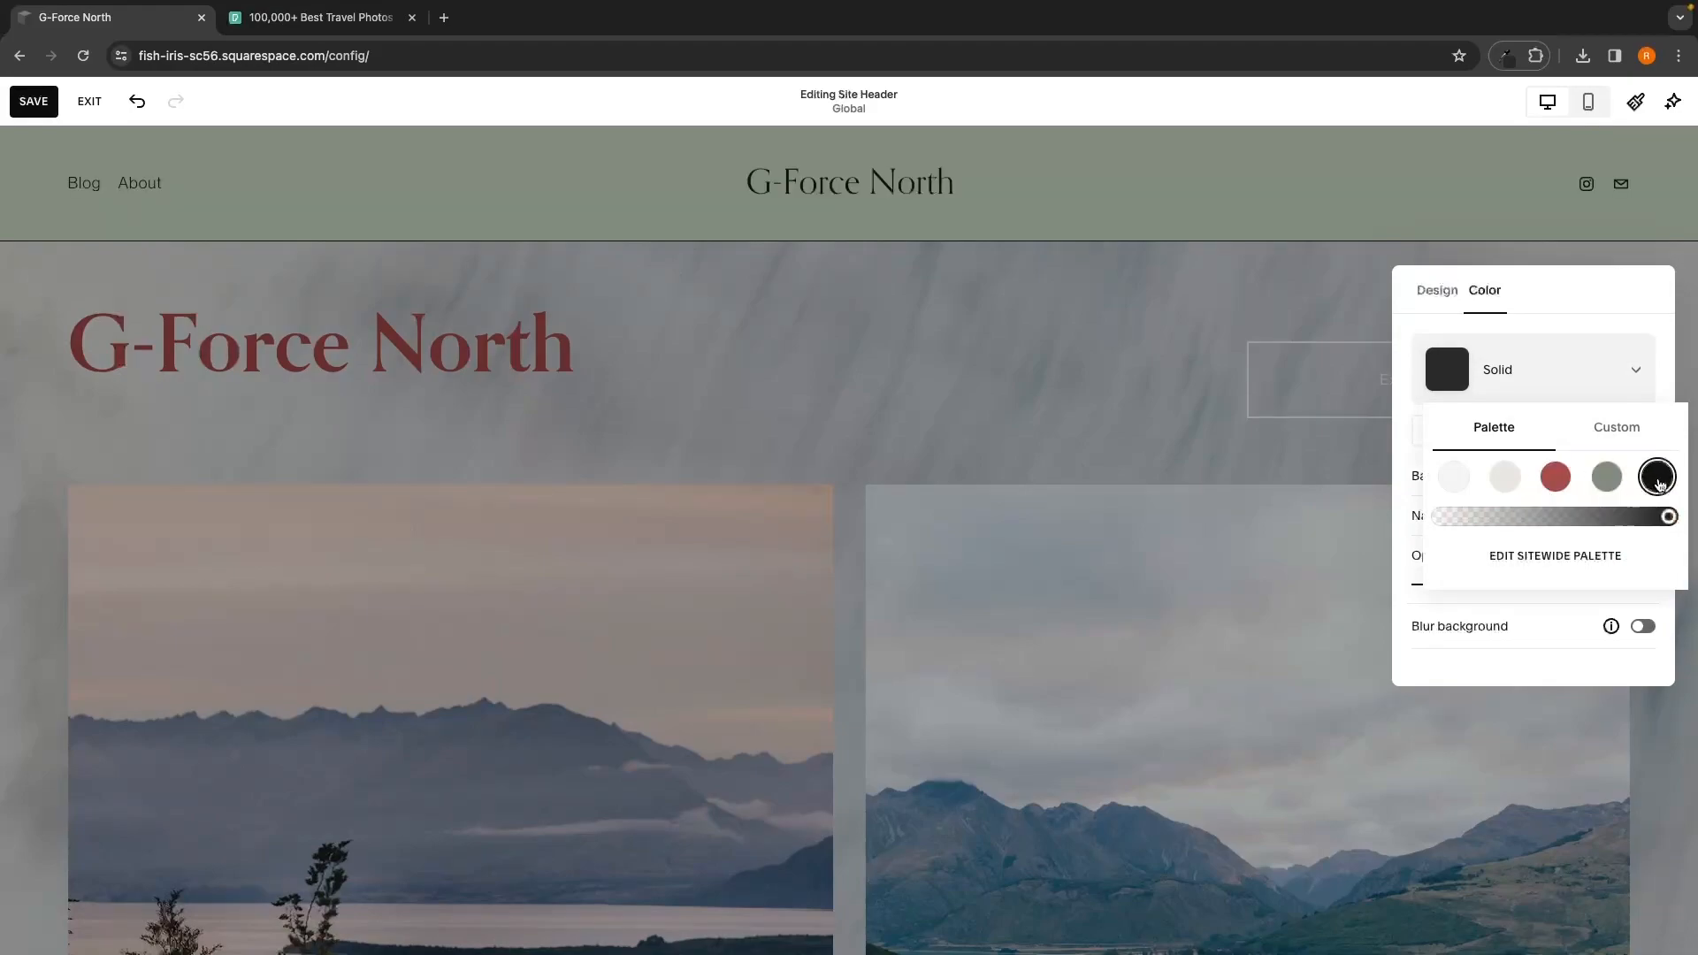
pyautogui.click(1448, 490)
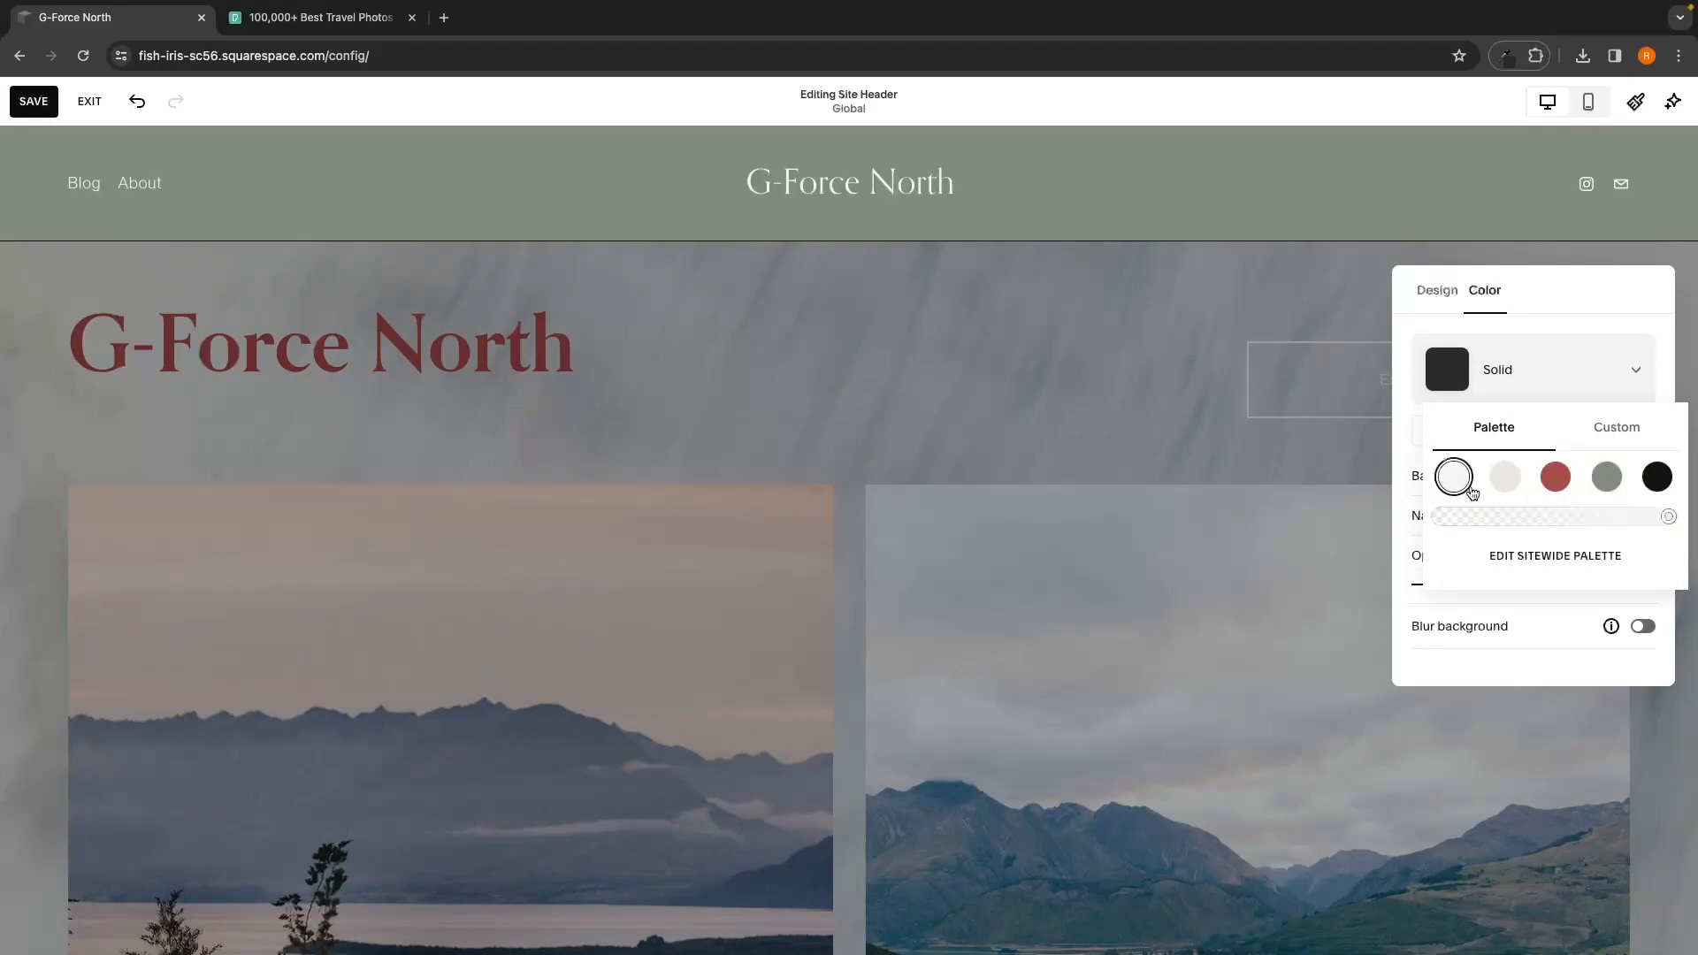
pyautogui.click(1416, 483)
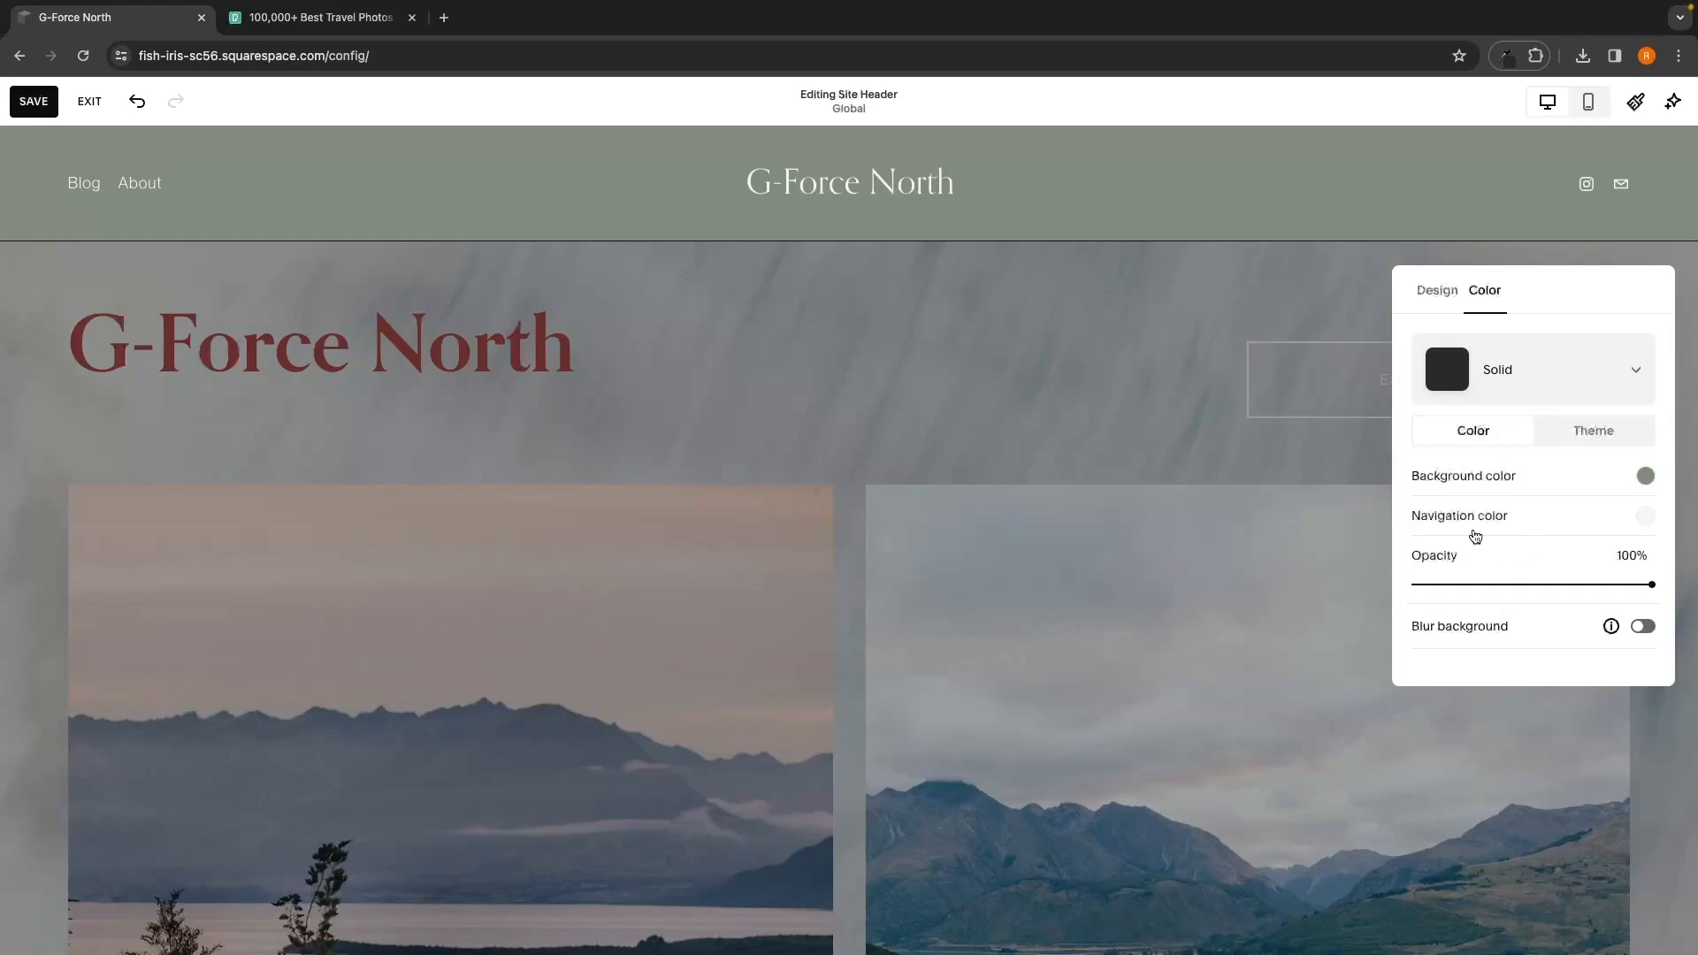
pyautogui.click(1457, 257)
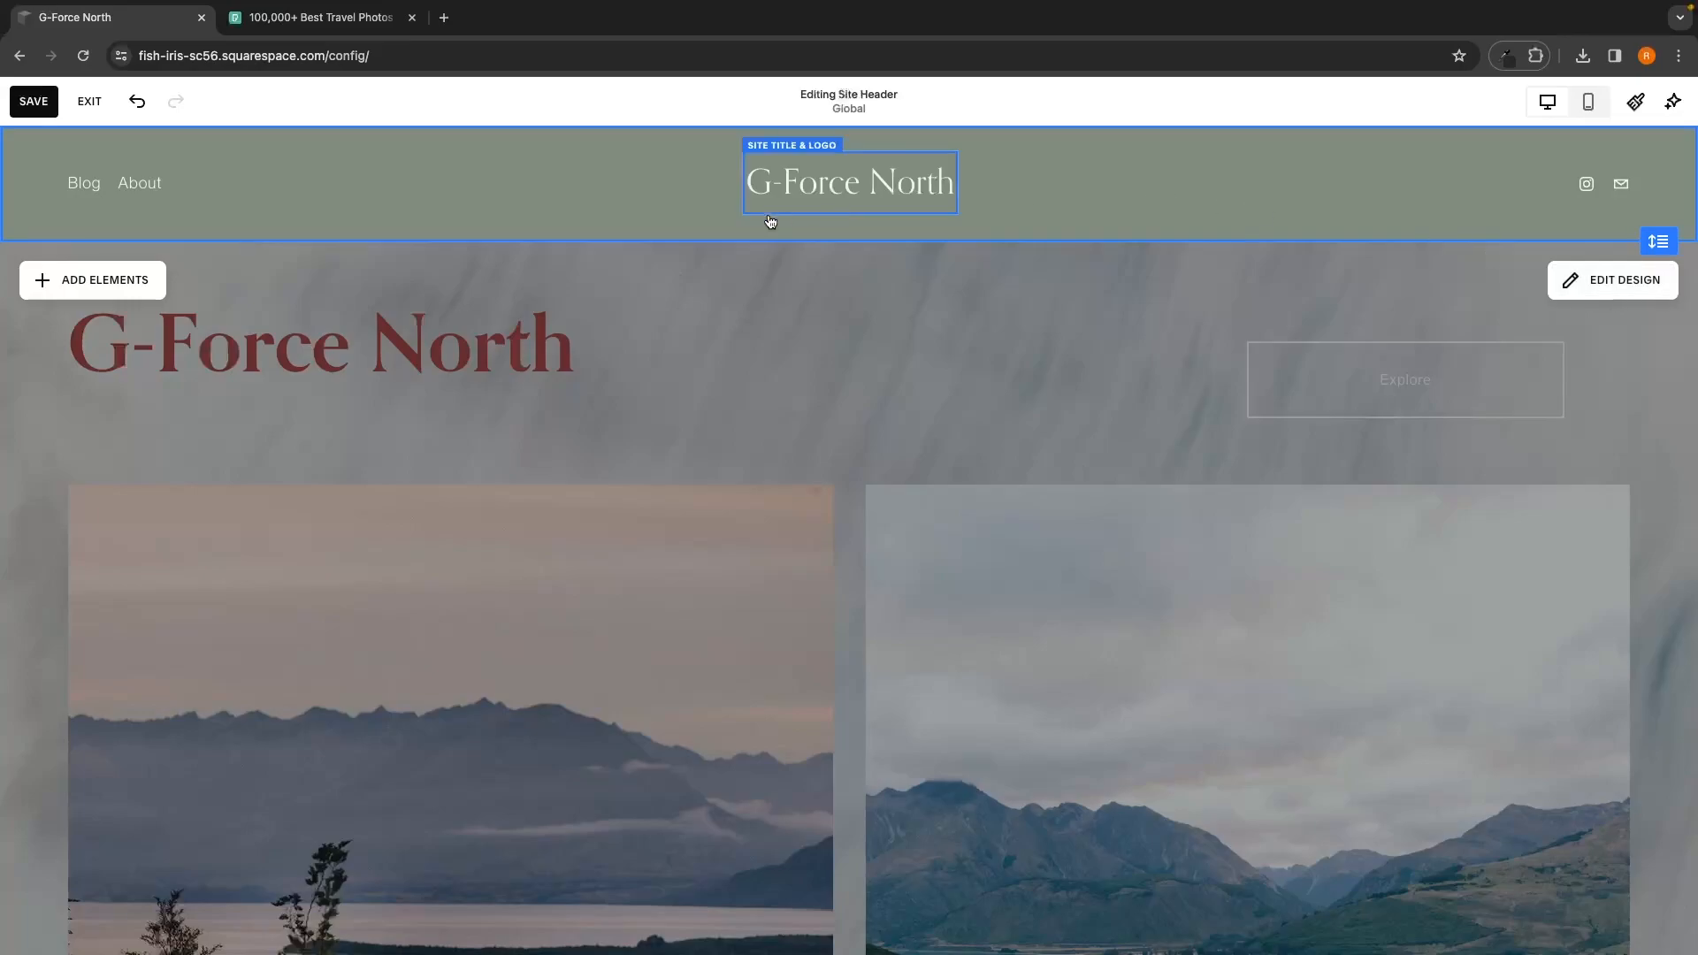
# Step: Add Untitled design (1).png from the YouTube Effects folder as the header's logo image
pyautogui.click(917, 185)
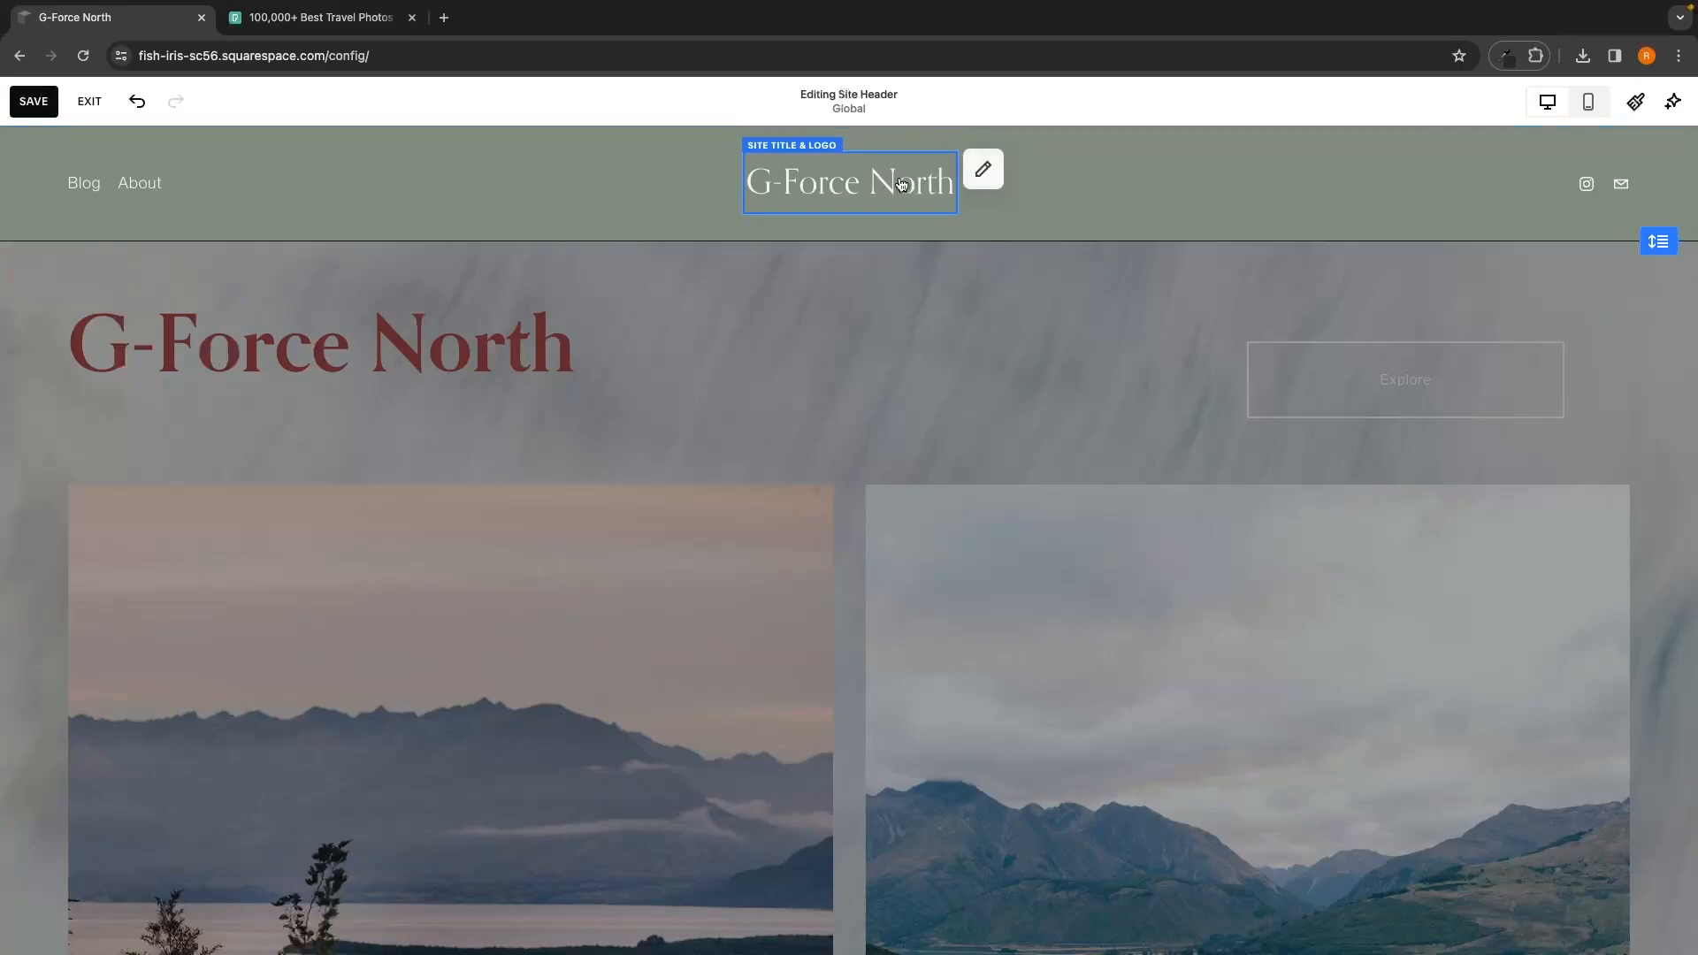
pyautogui.click(982, 172)
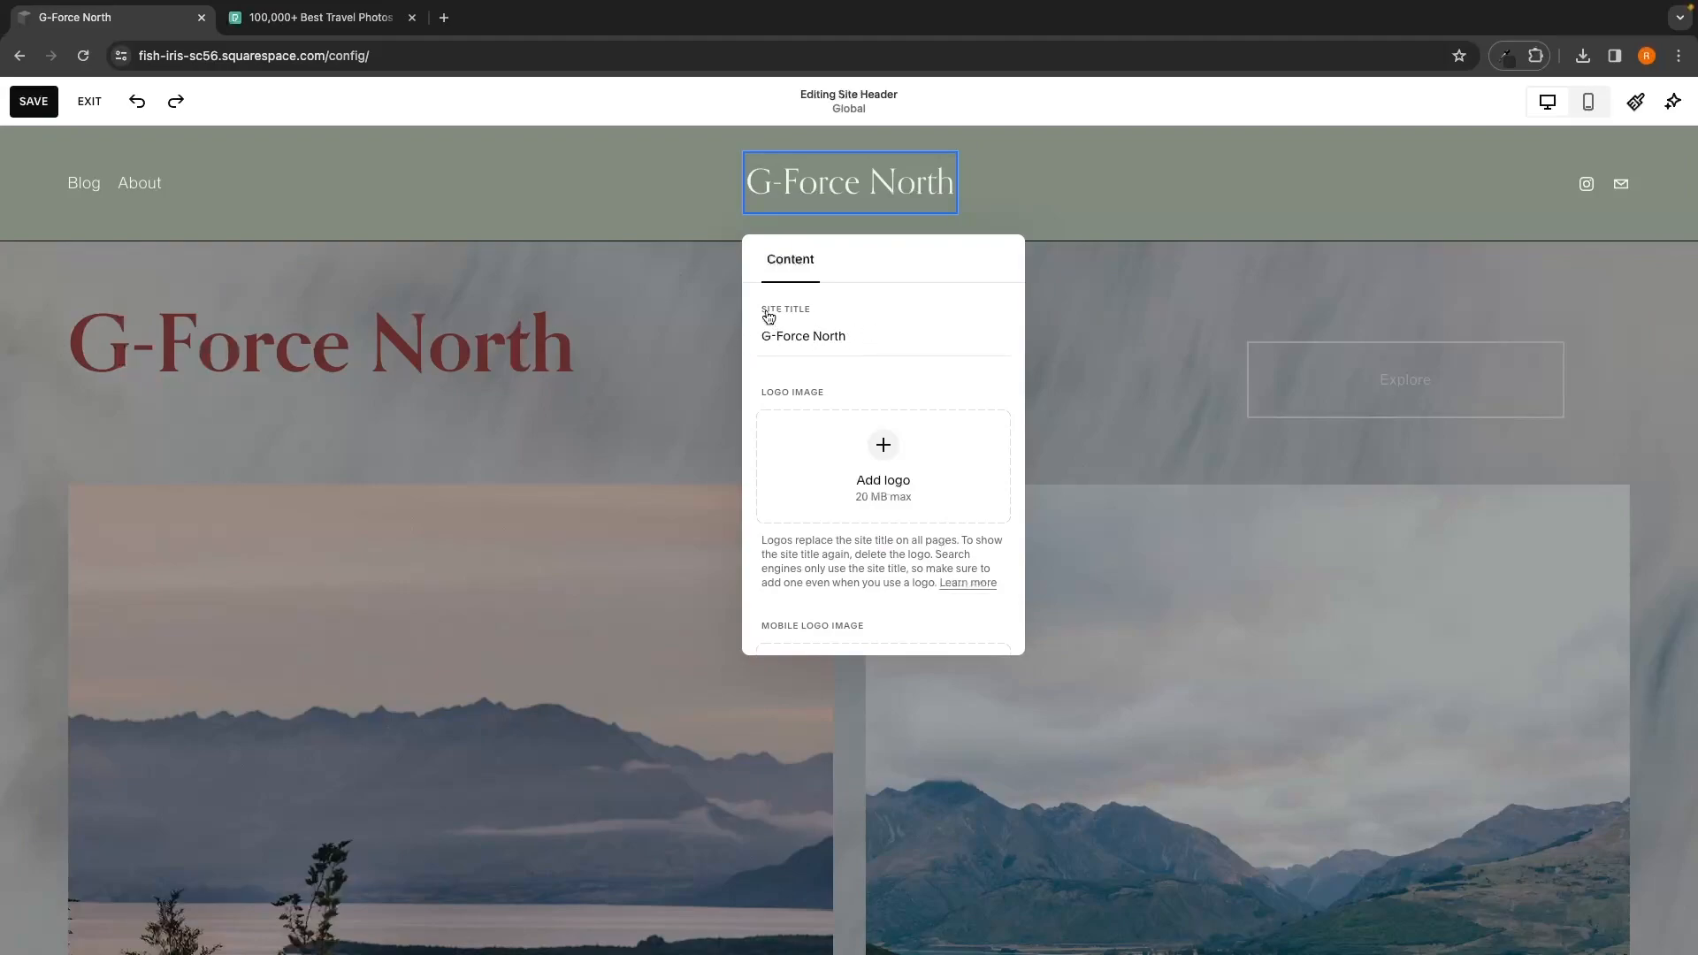
pyautogui.scroll(-1, 883, 323)
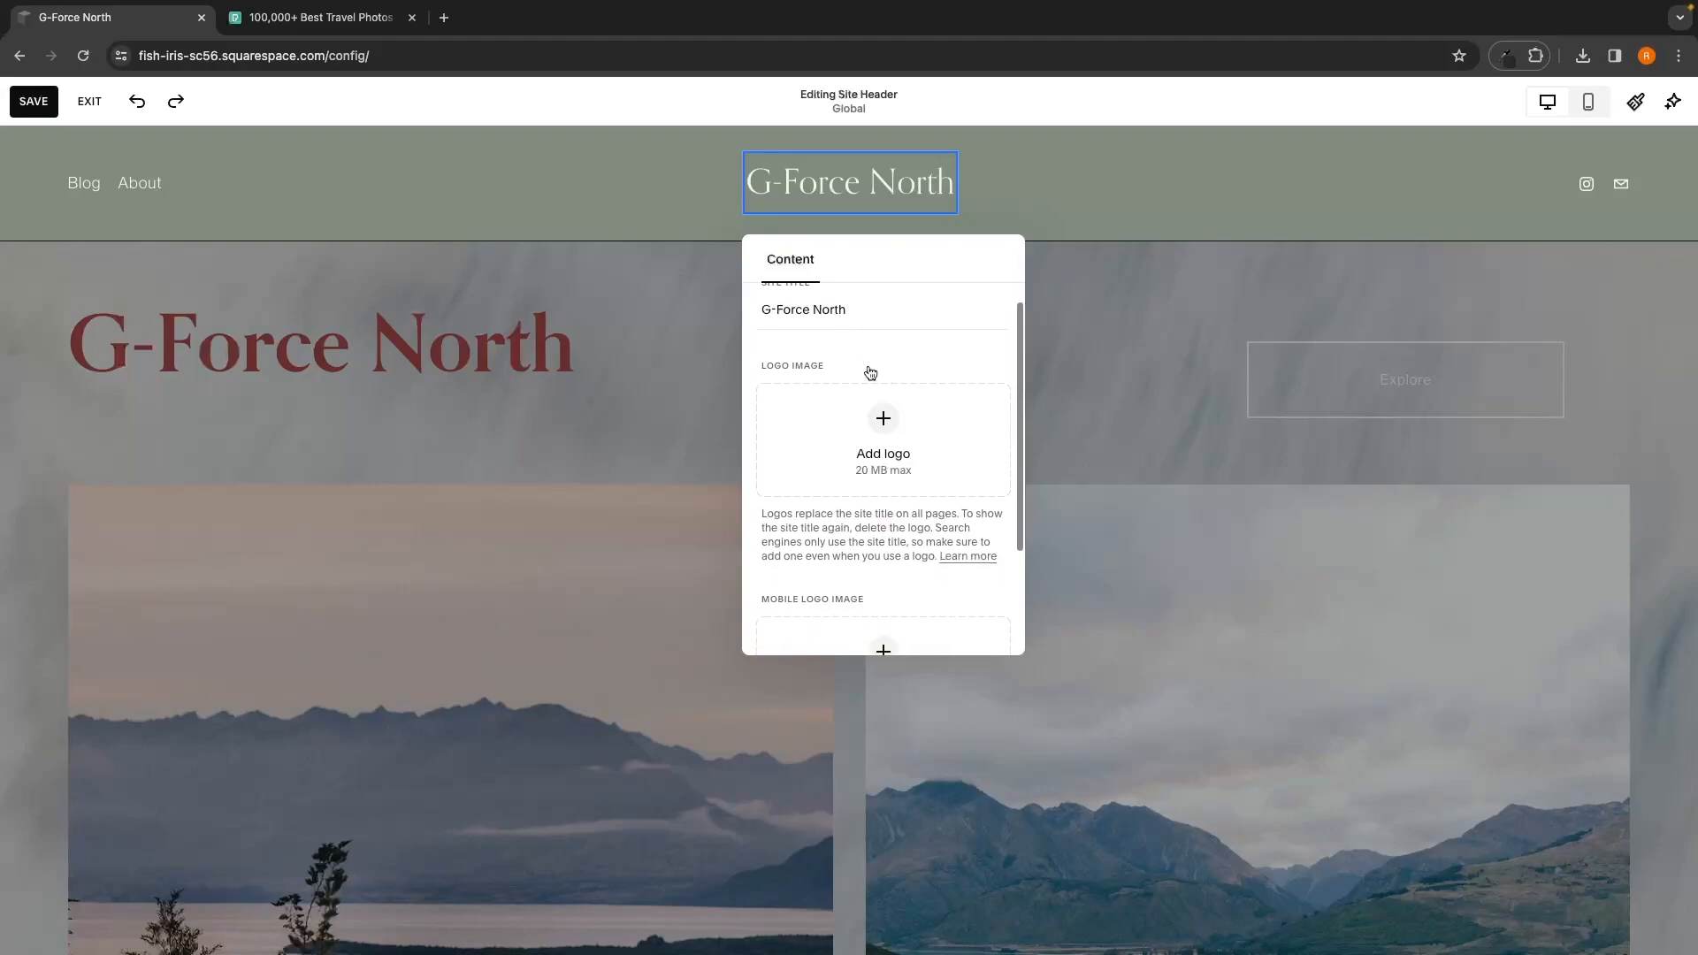
pyautogui.click(884, 421)
pyautogui.click(832, 462)
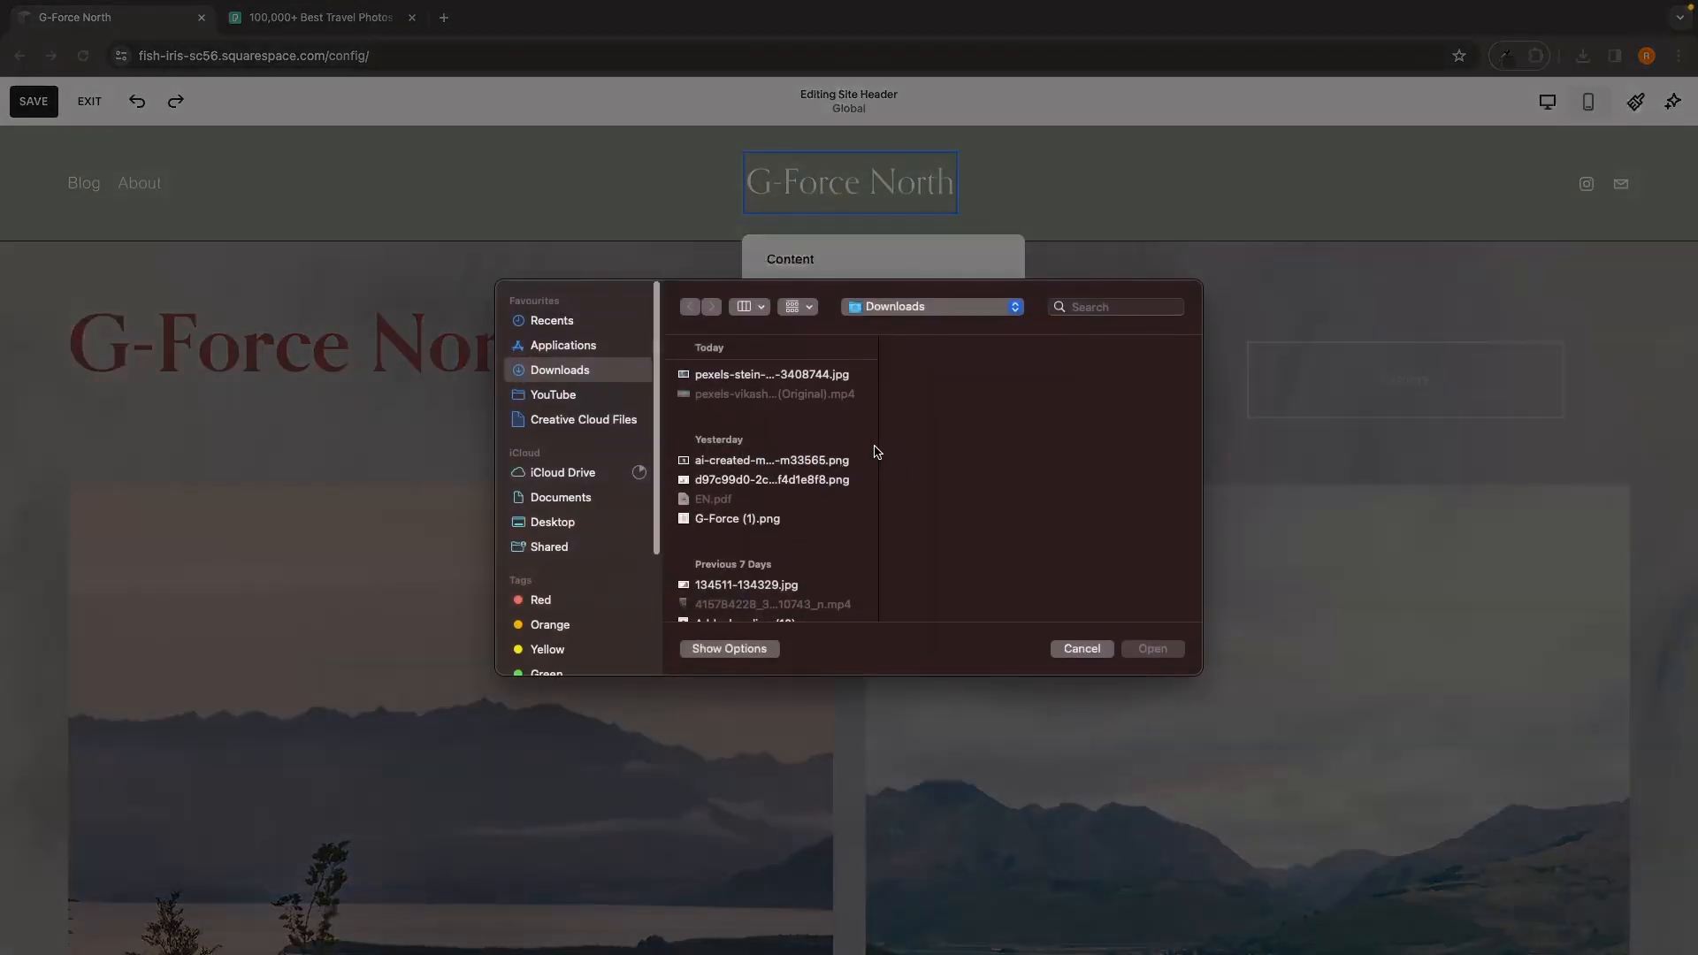
pyautogui.click(557, 395)
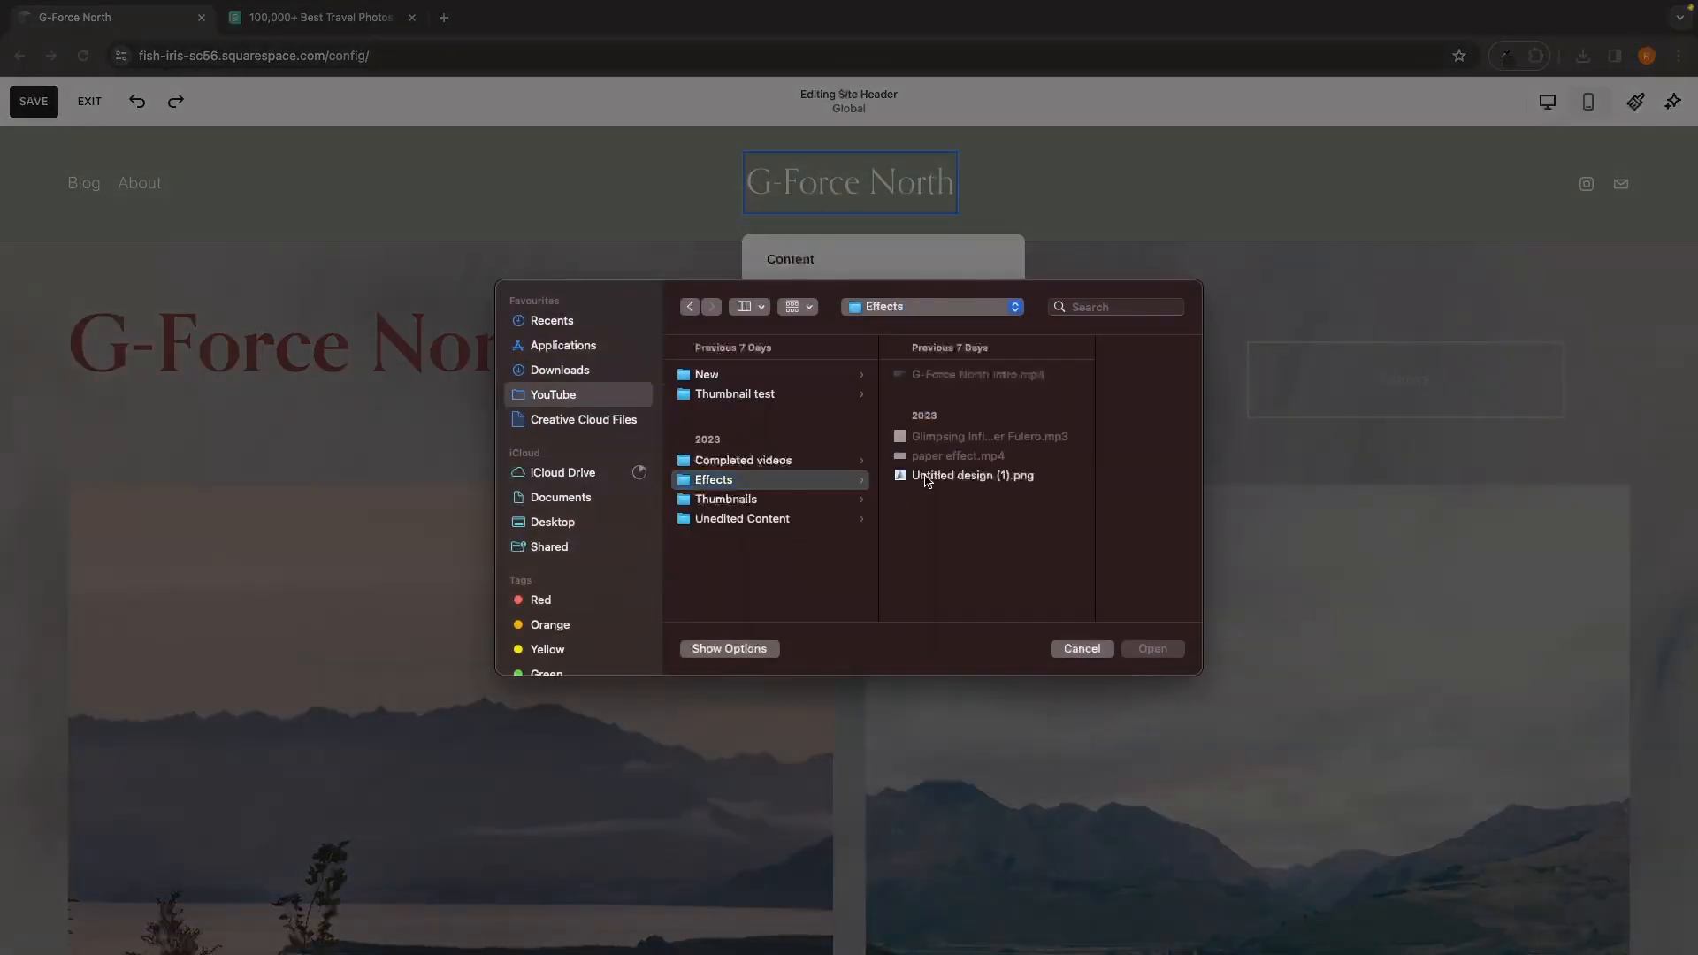
pyautogui.doubleClick(926, 477)
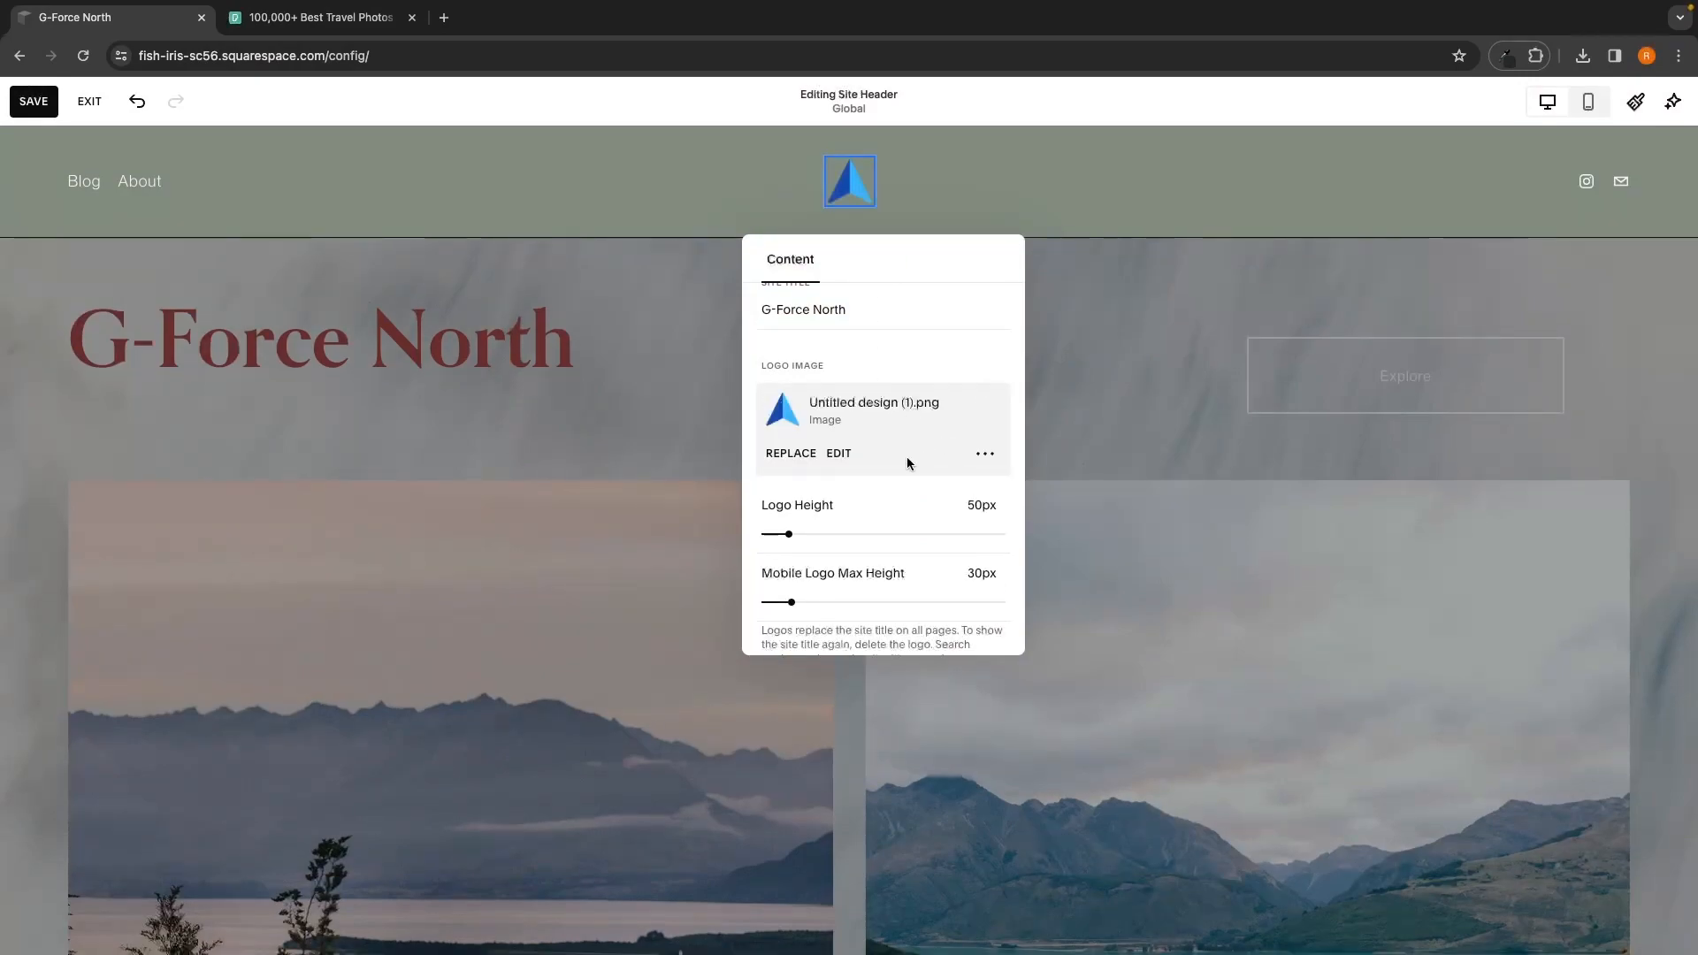
# Step: Try the logo height setting, return it to 50px and check the header in the mobile view
pyautogui.scroll(-1, 908, 460)
pyautogui.moveTo(786, 502)
pyautogui.mouseDown()
pyautogui.moveTo(973, 506)
pyautogui.moveTo(788, 503)
pyautogui.mouseUp()
pyautogui.scroll(-1, 841, 527)
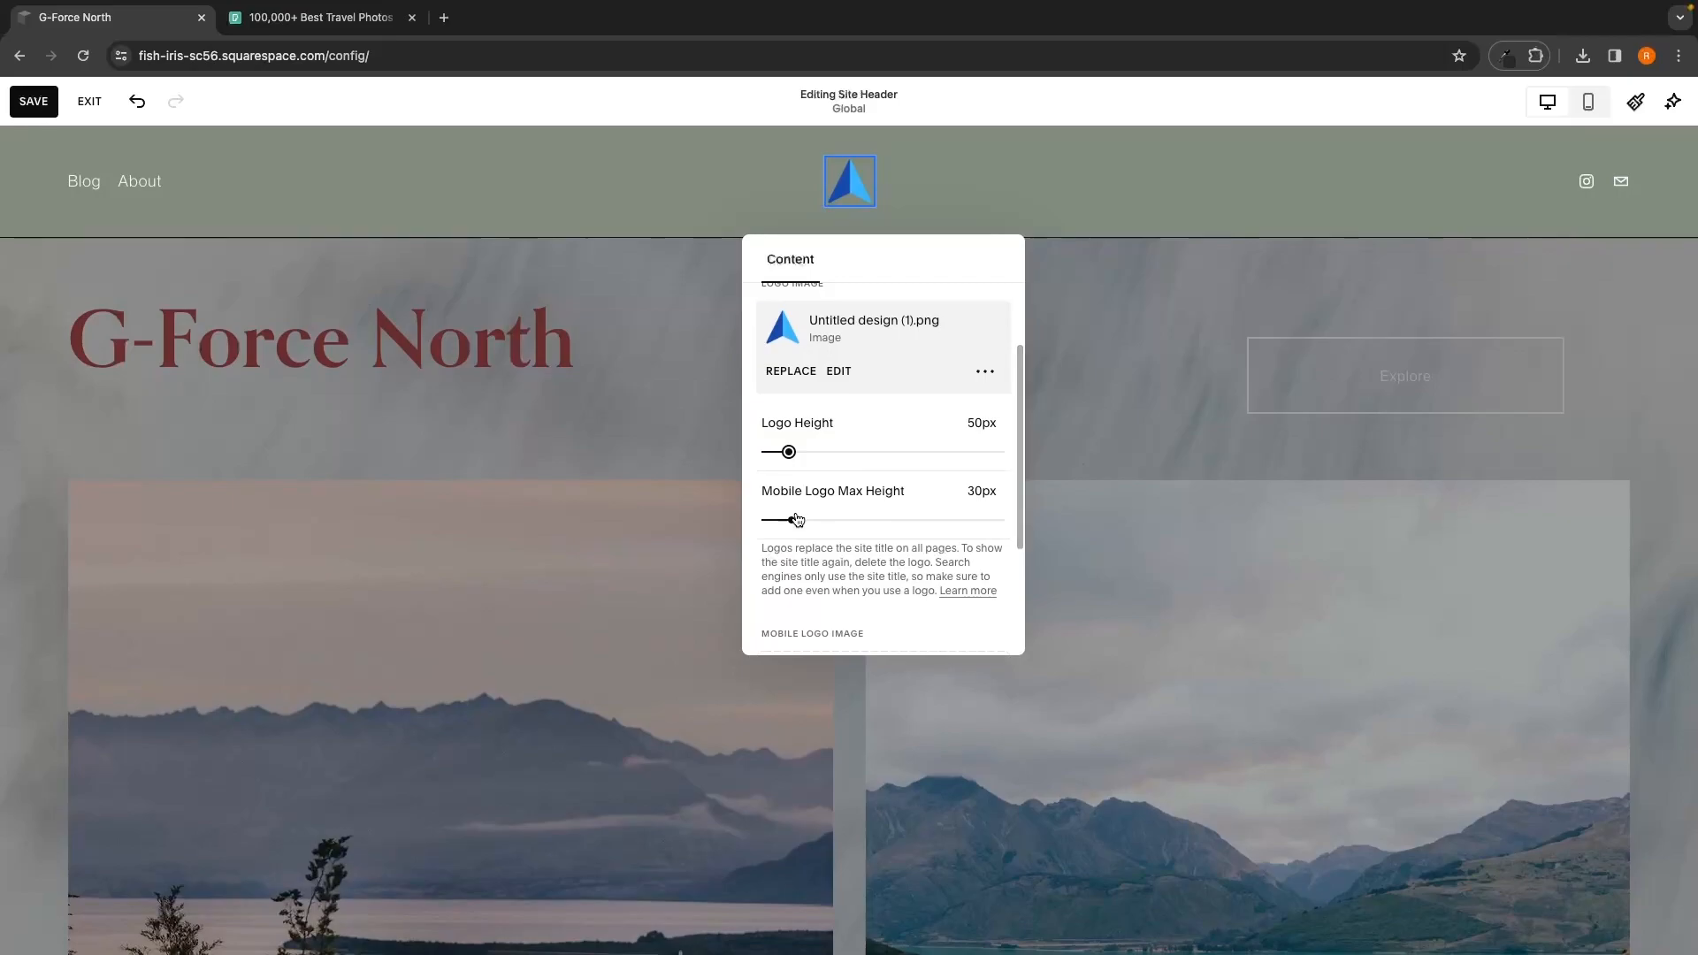
pyautogui.click(1588, 100)
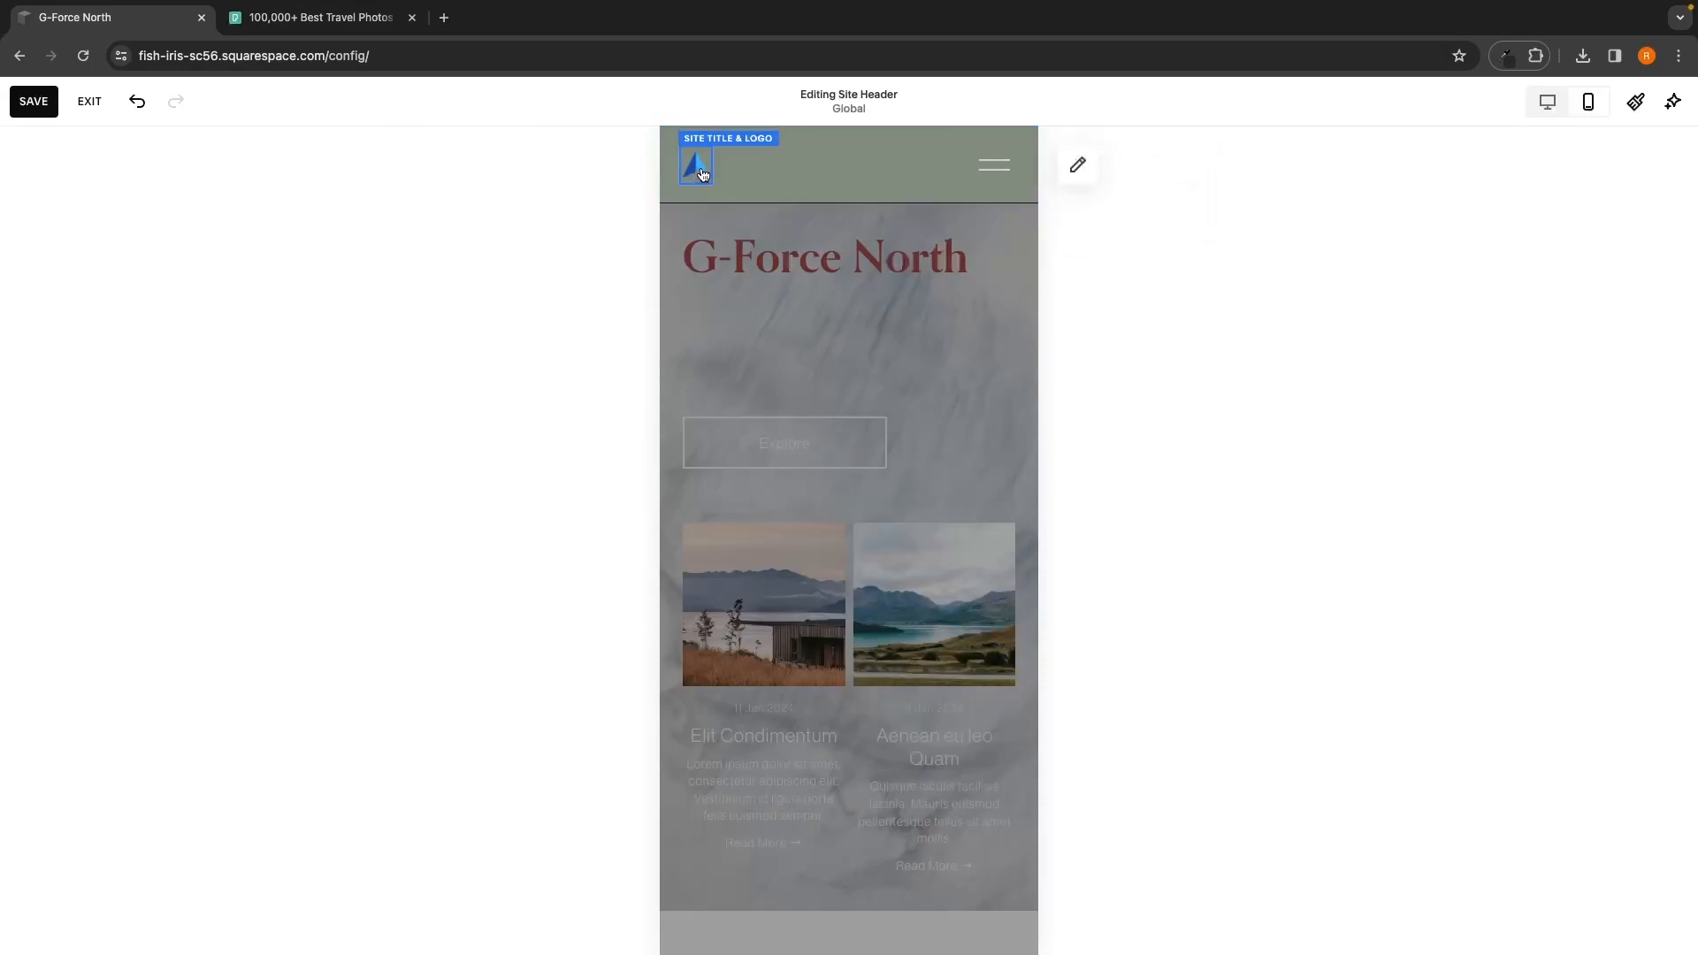
# Step: Check the mobile logo max height setting in the mobile view and return to the desktop view
pyautogui.click(1077, 164)
pyautogui.scroll(-2, 881, 448)
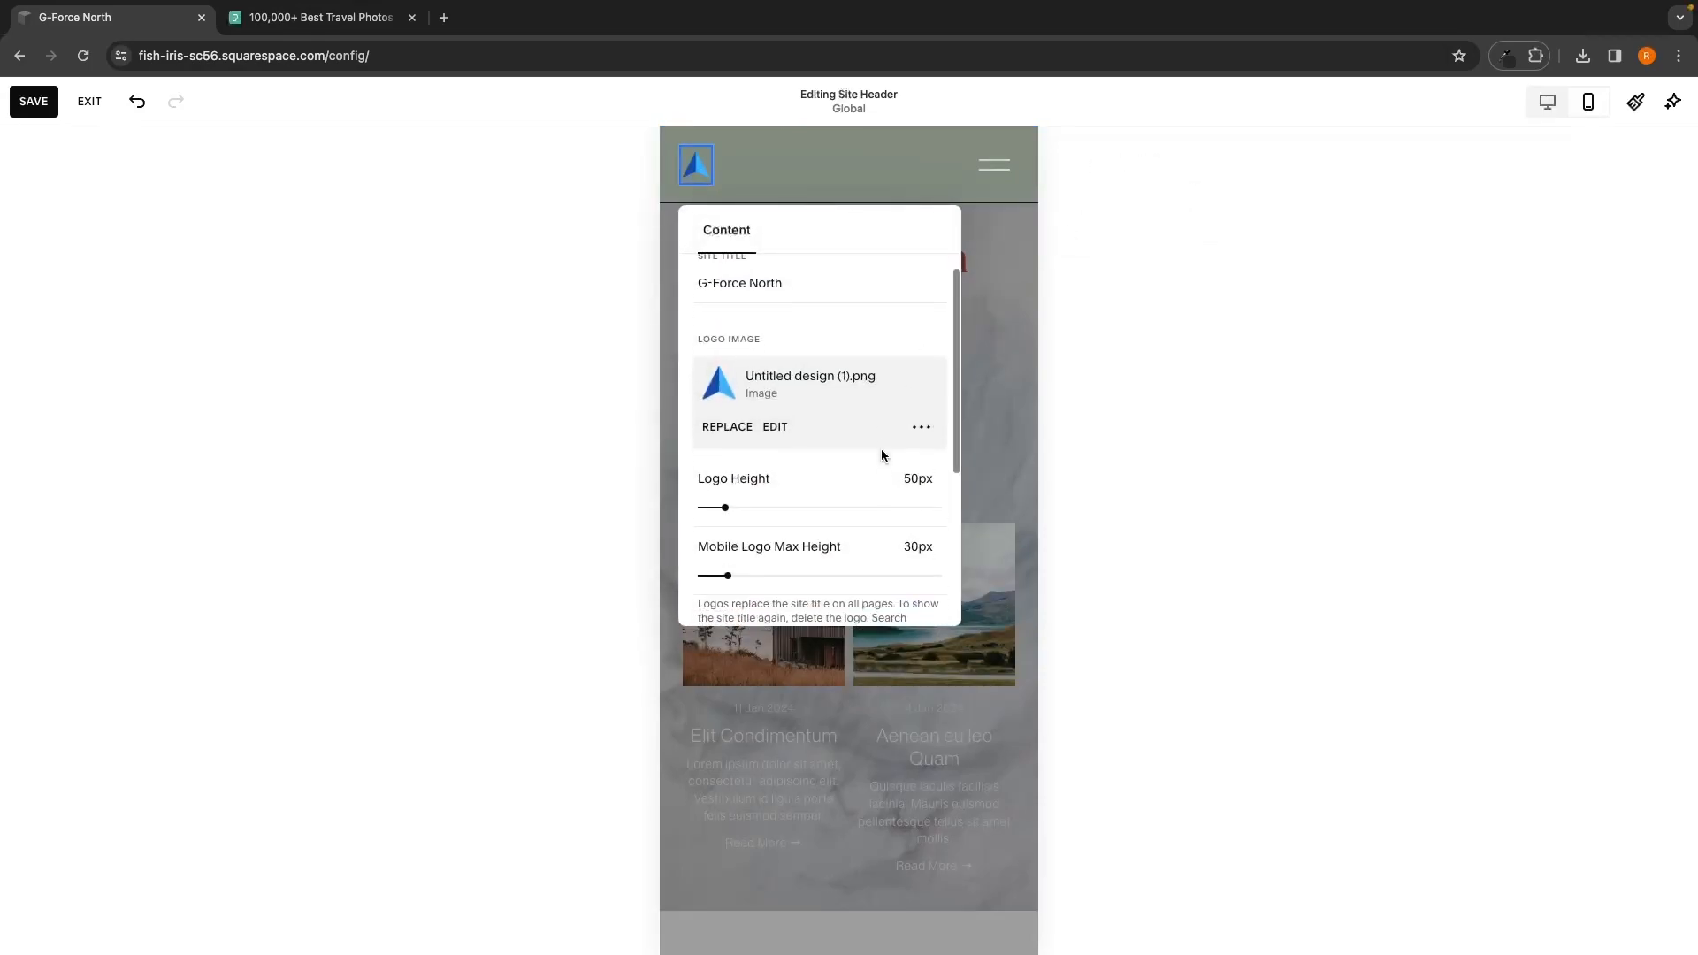
pyautogui.moveTo(727, 546)
pyautogui.mouseDown()
pyautogui.moveTo(811, 546)
pyautogui.moveTo(727, 546)
pyautogui.mouseUp()
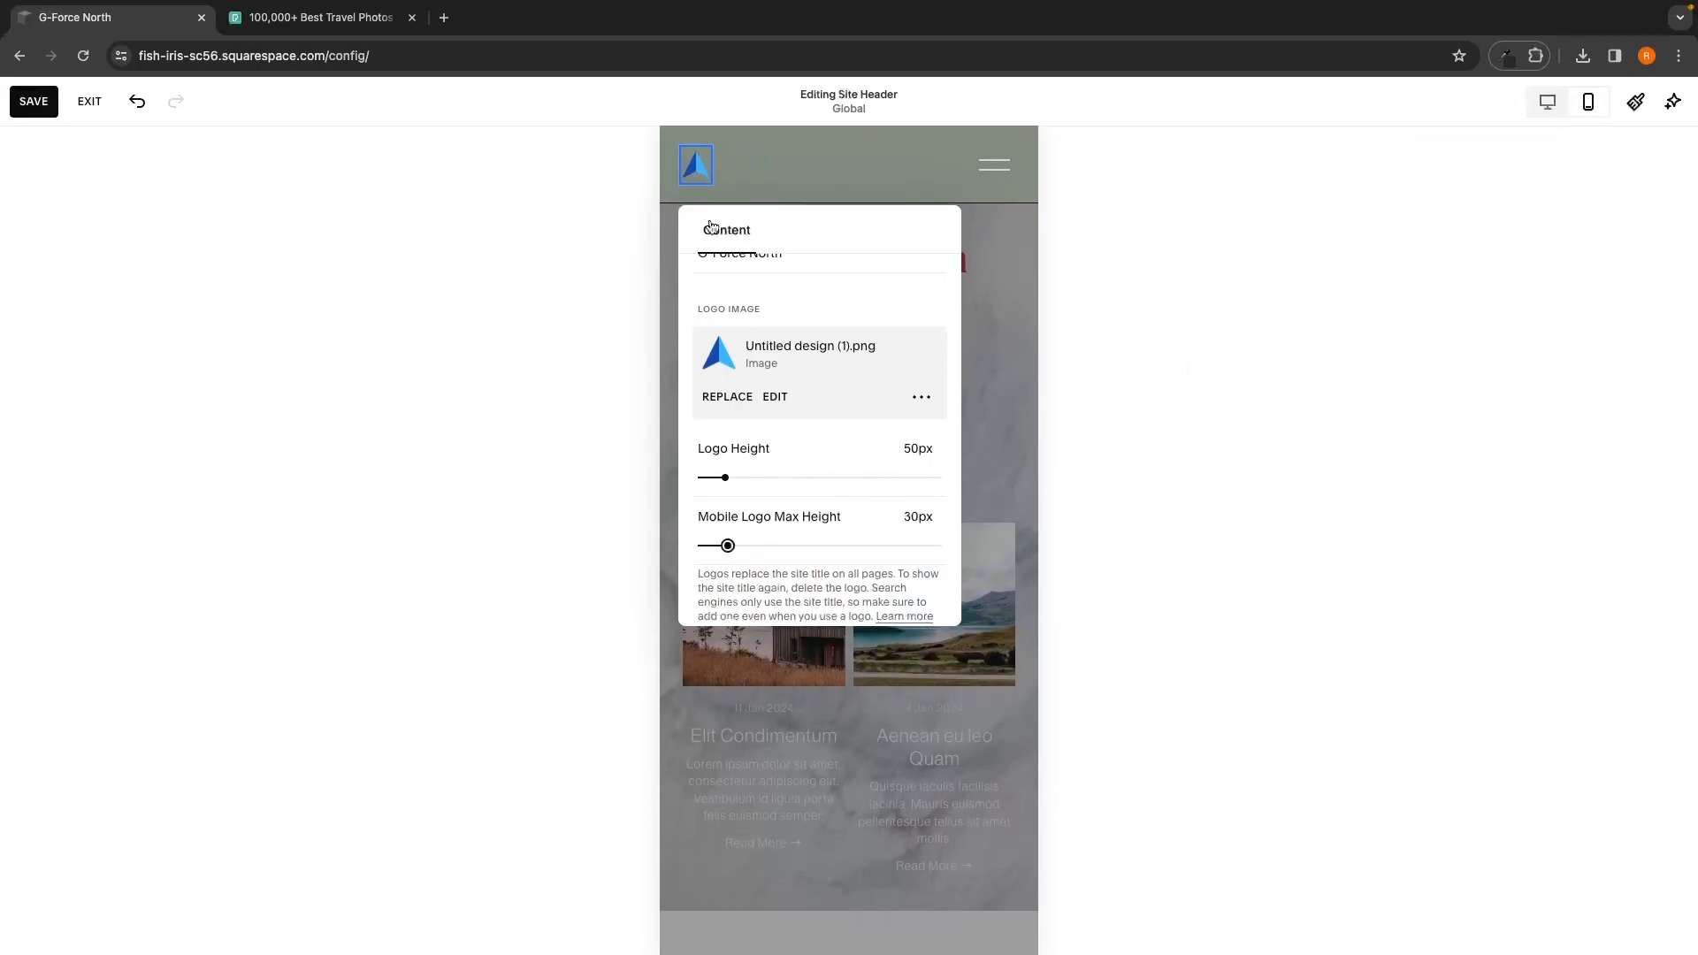
pyautogui.click(1547, 105)
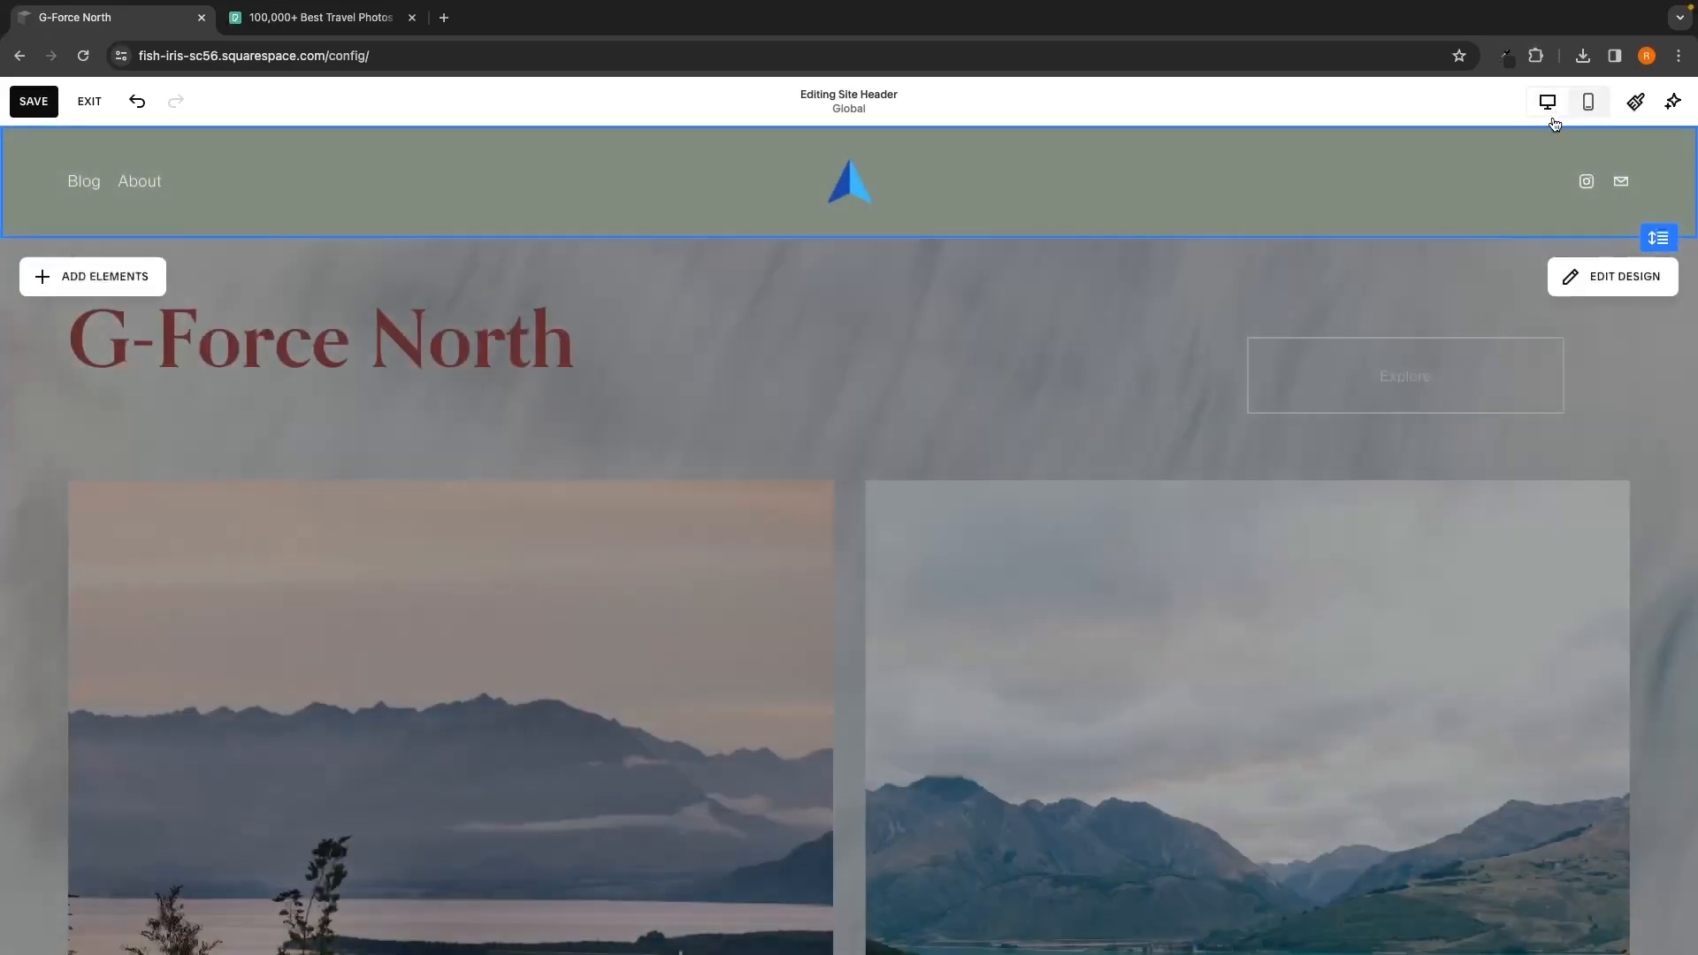
# Step: Review the header logo's option for adding a separate mobile logo image and close the logo settings
pyautogui.click(851, 186)
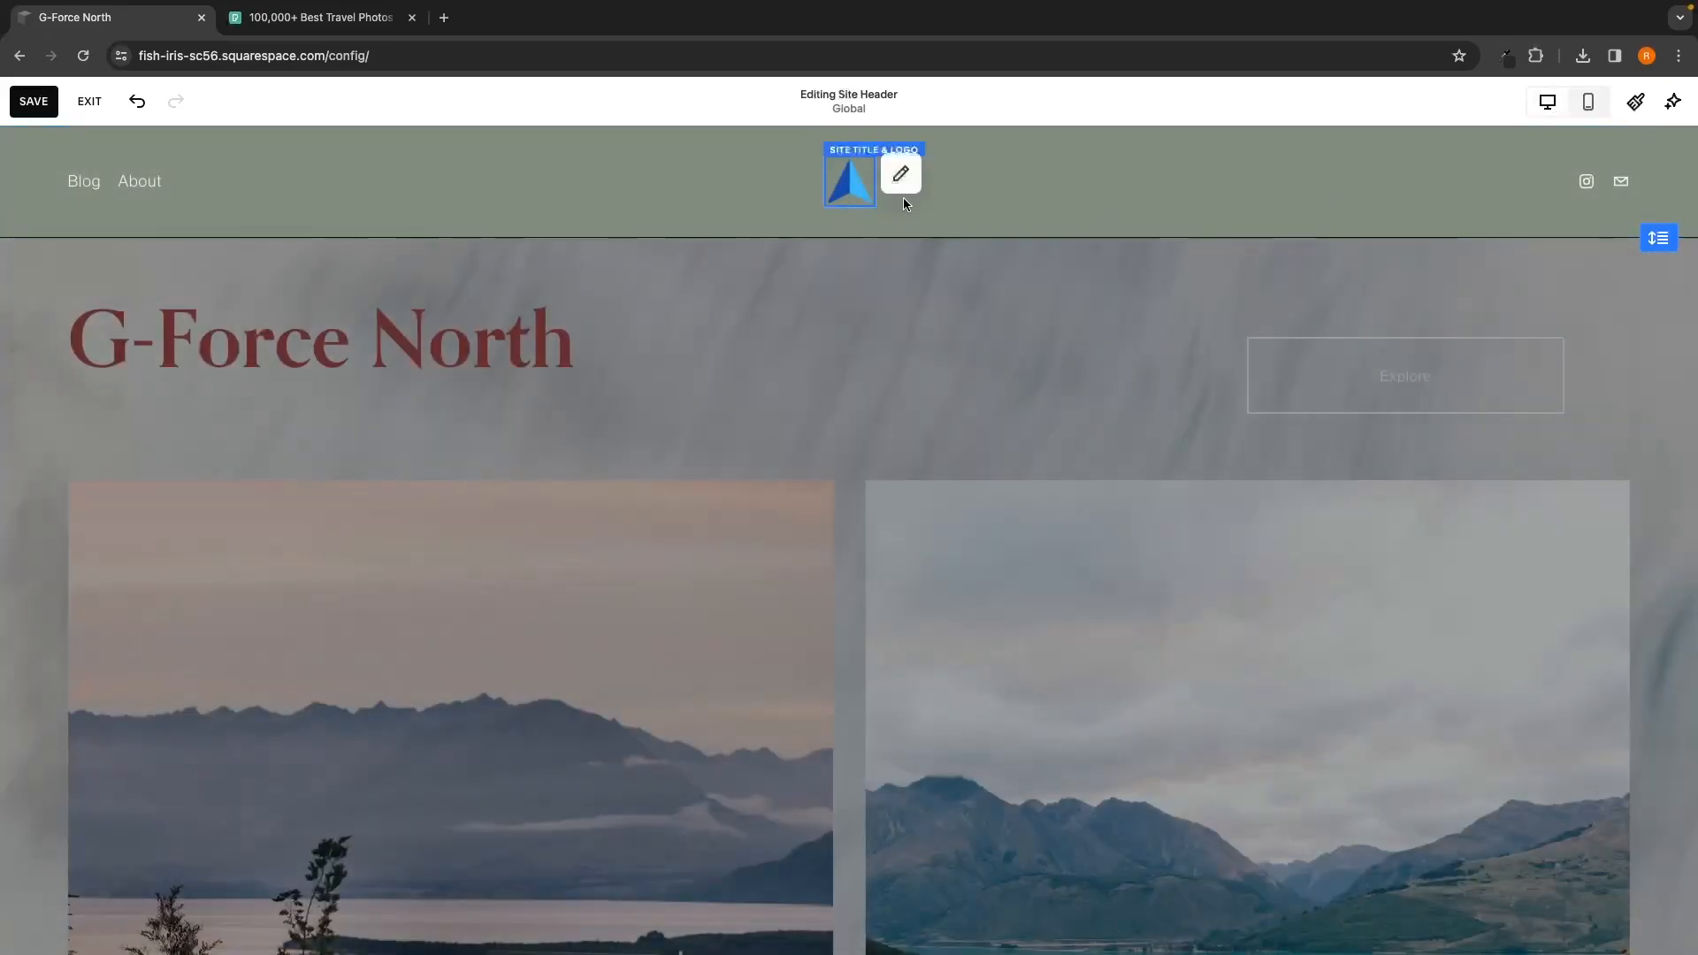
pyautogui.click(902, 170)
pyautogui.scroll(-2, 924, 444)
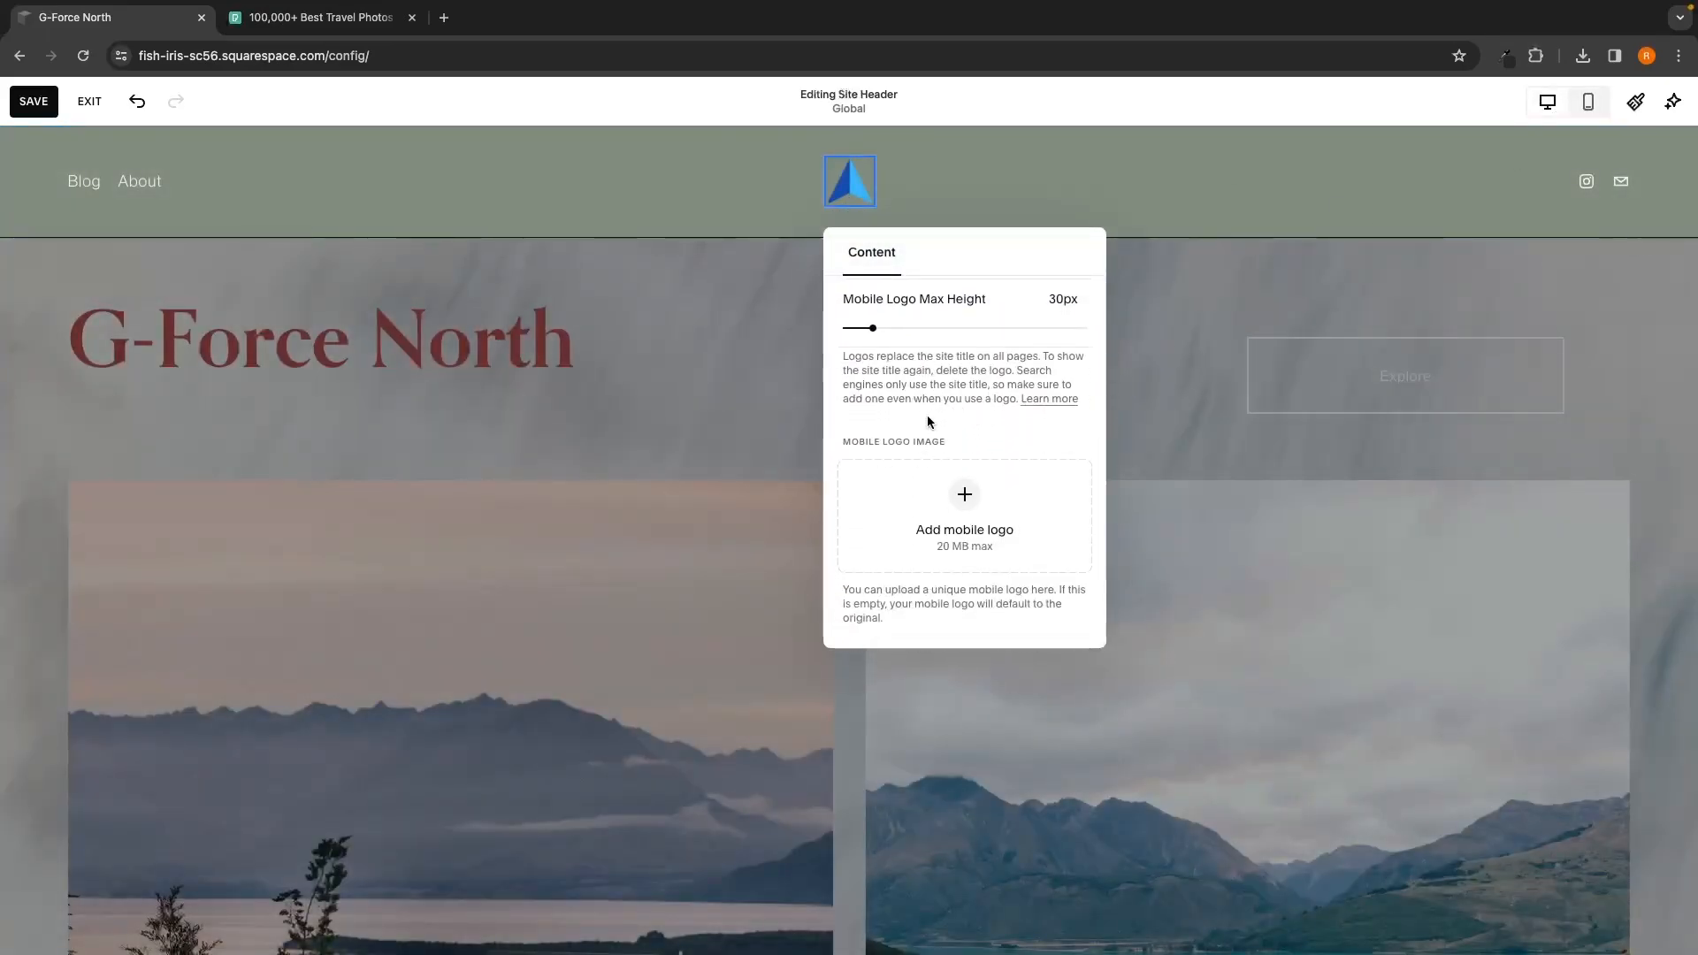
pyautogui.moveTo(842, 444); pyautogui.dragTo(947, 446)
pyautogui.click(949, 425)
pyautogui.click(942, 200)
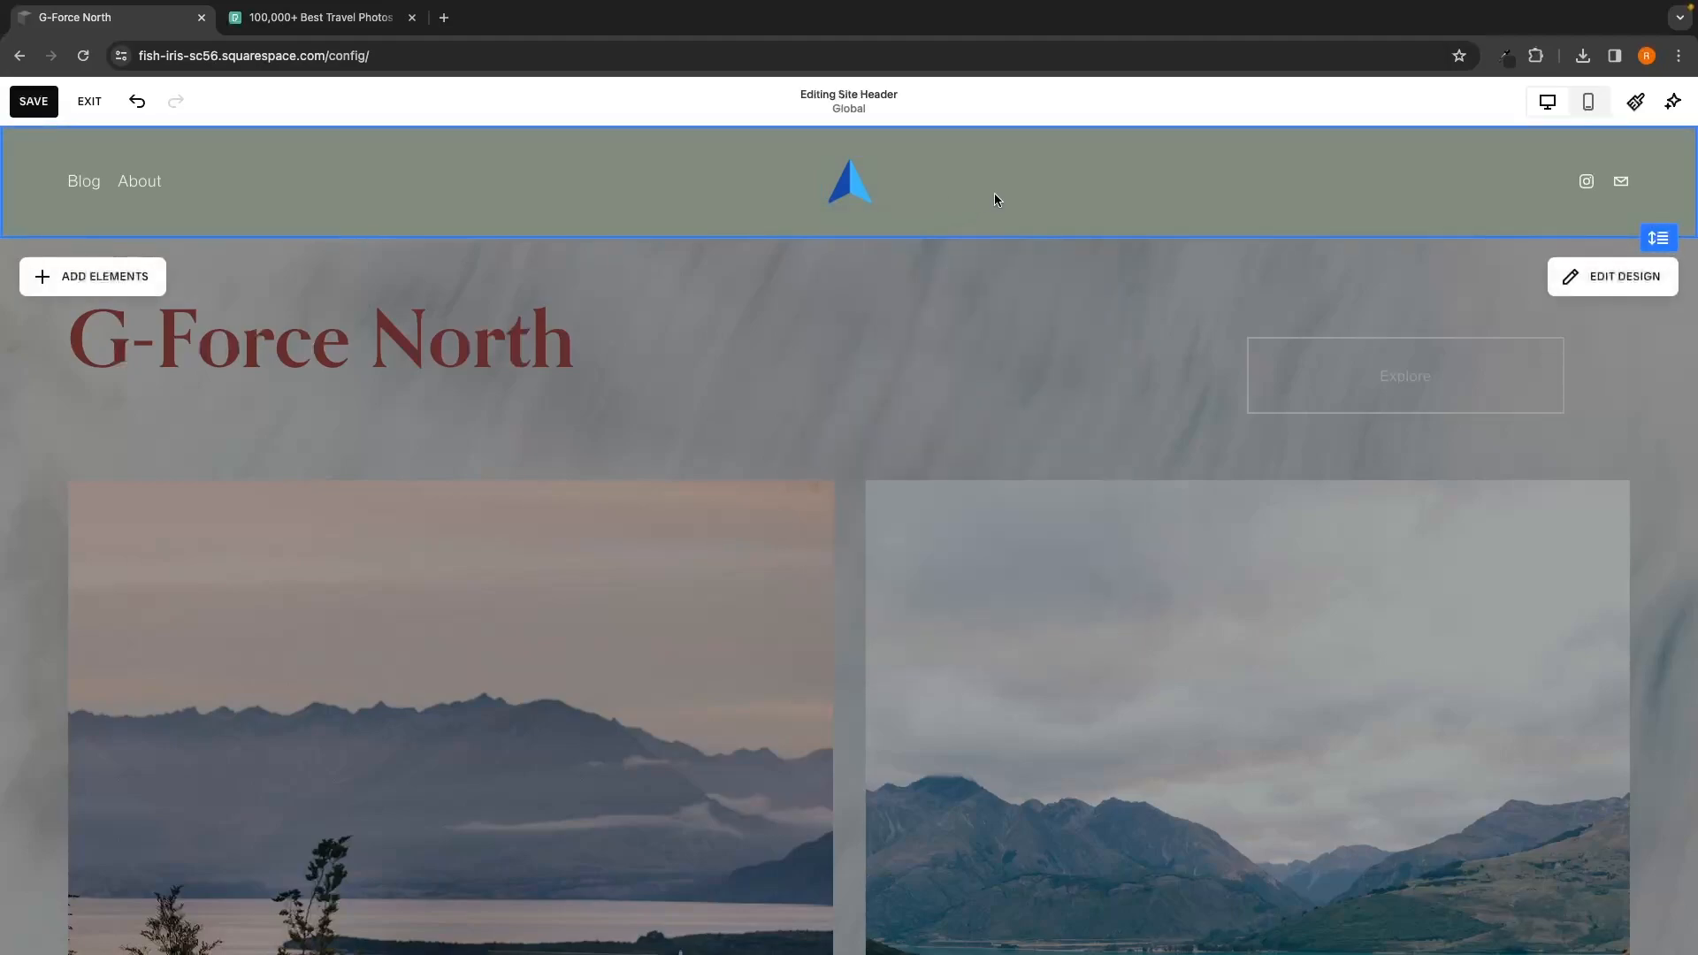
# Step: Add a button element to the site header and try the cart and language switch elements
pyautogui.click(113, 284)
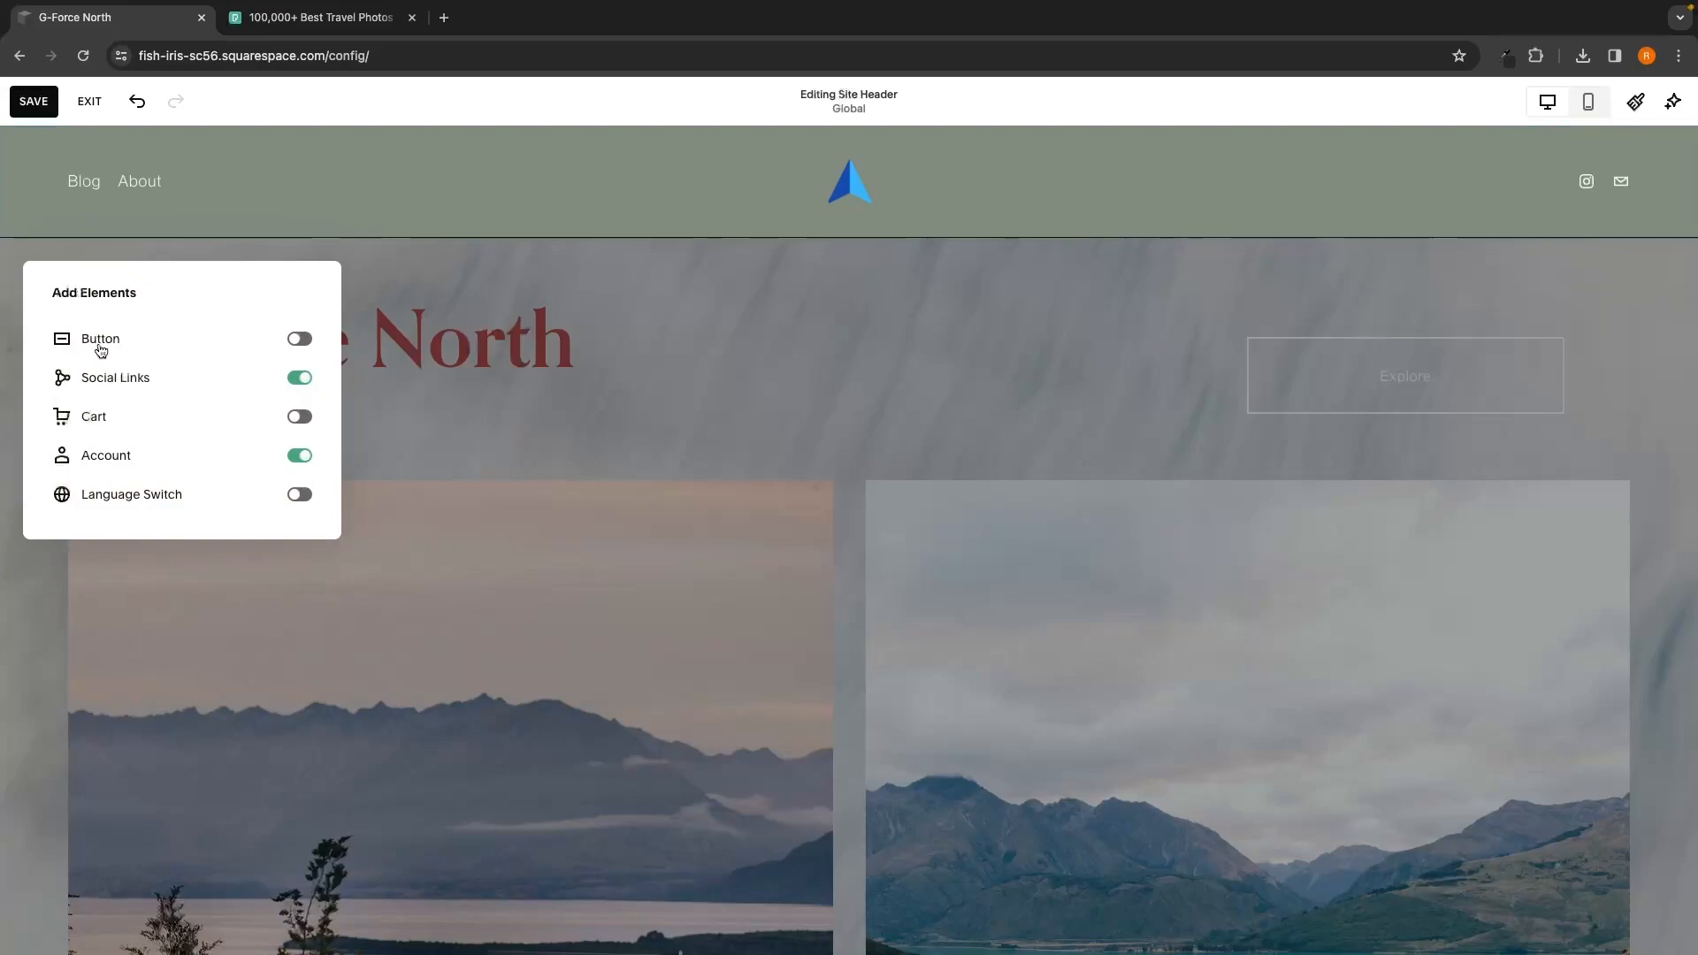
pyautogui.click(300, 340)
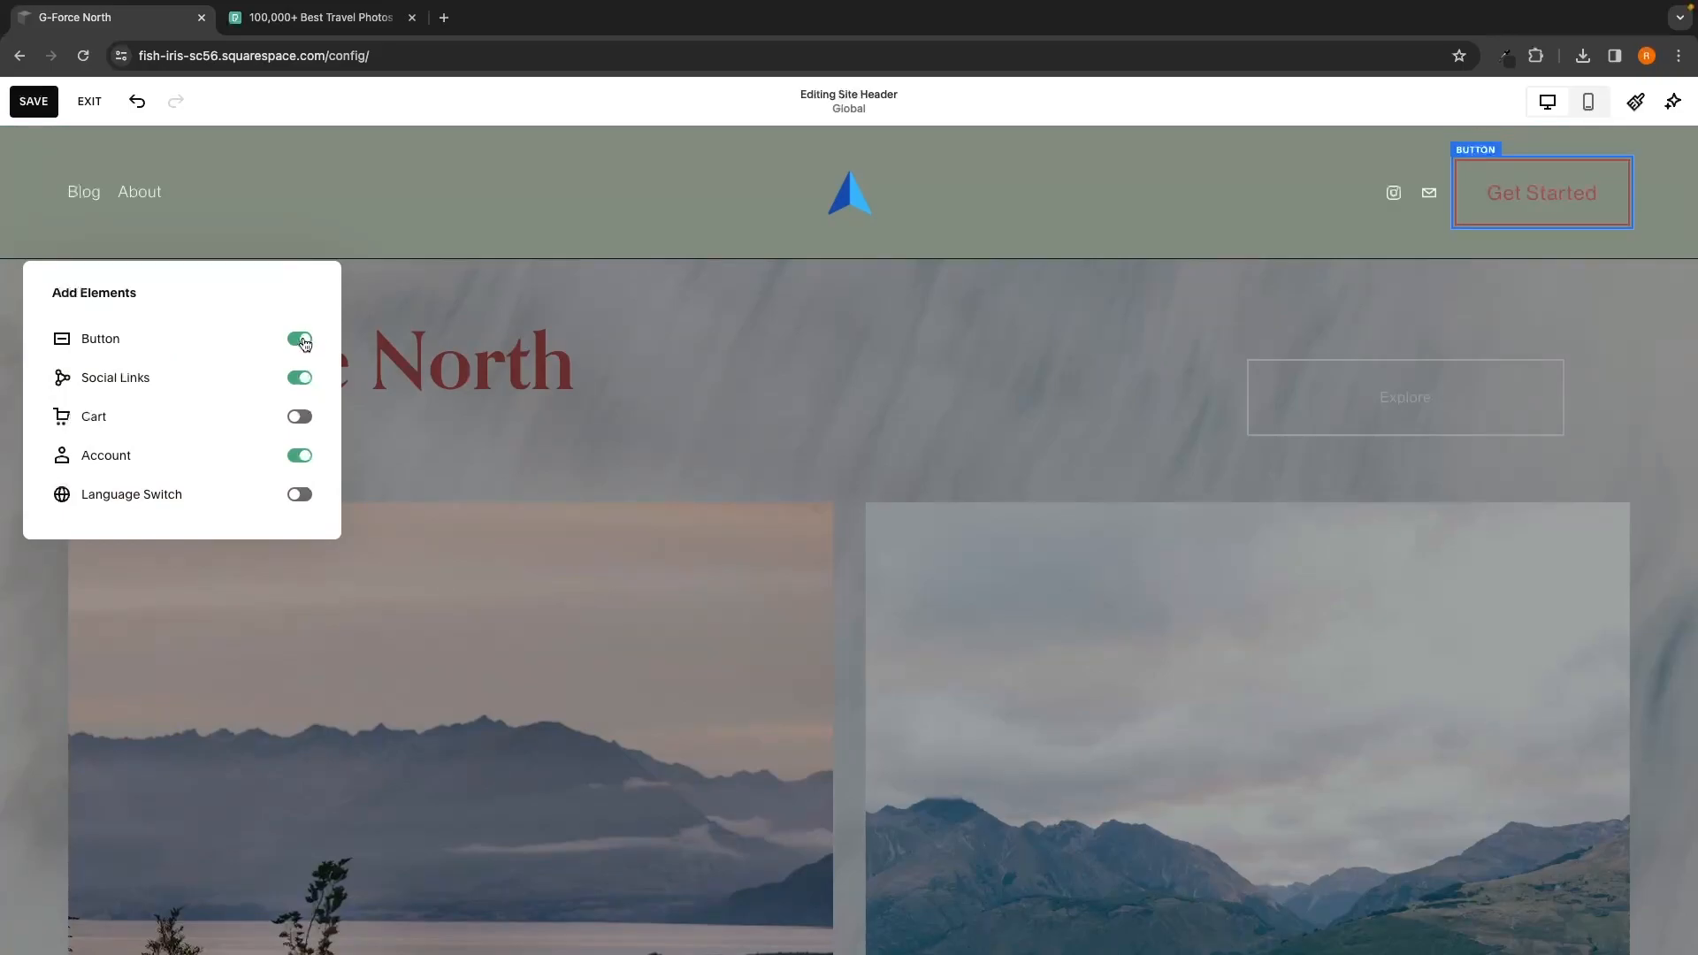
pyautogui.click(300, 416)
pyautogui.click(300, 417)
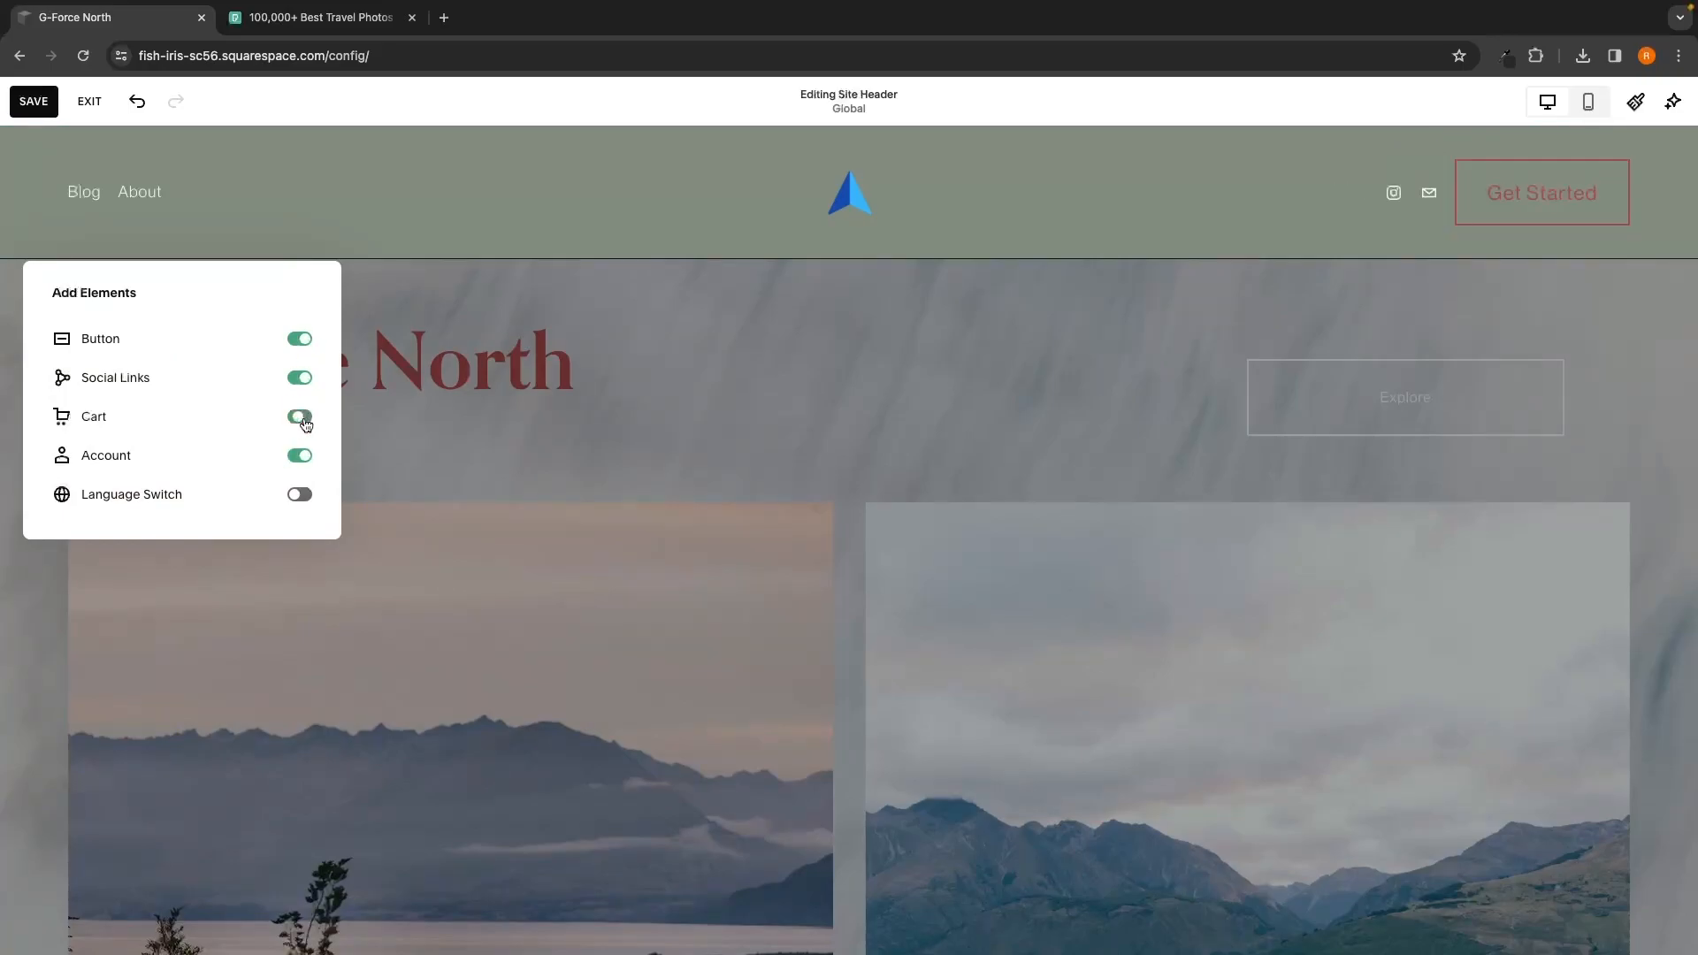
pyautogui.click(300, 495)
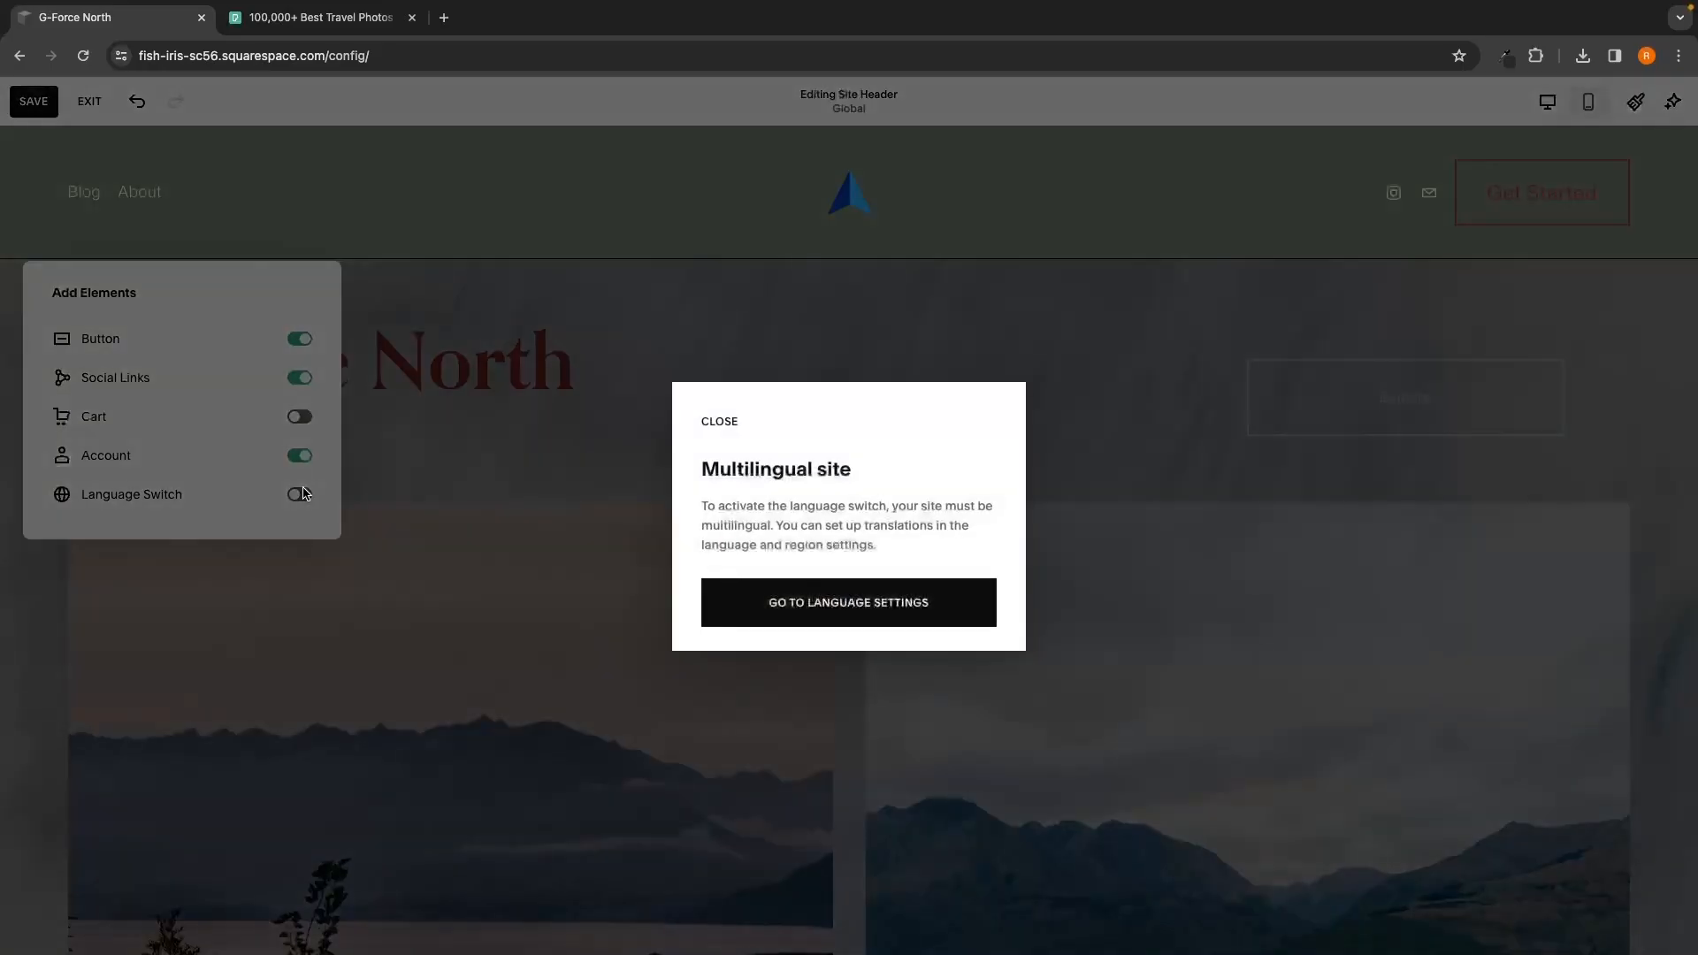
pyautogui.click(709, 425)
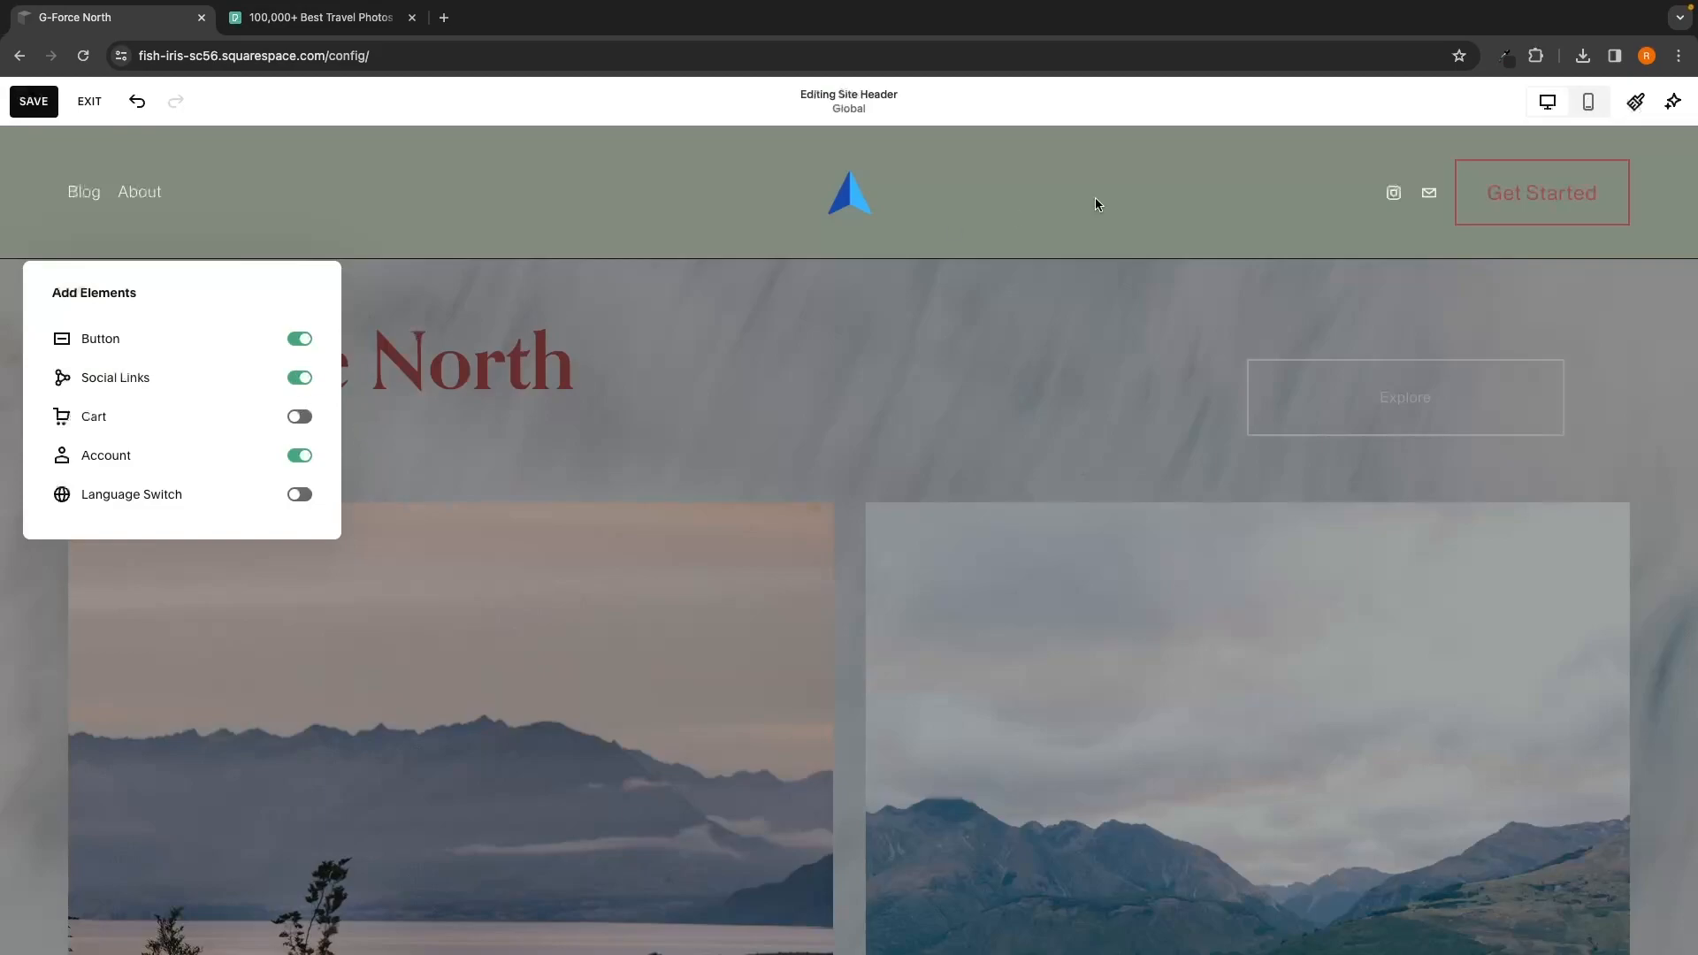
# Step: Set the header button's text to More Info, leaving its link empty
pyautogui.click(1530, 188)
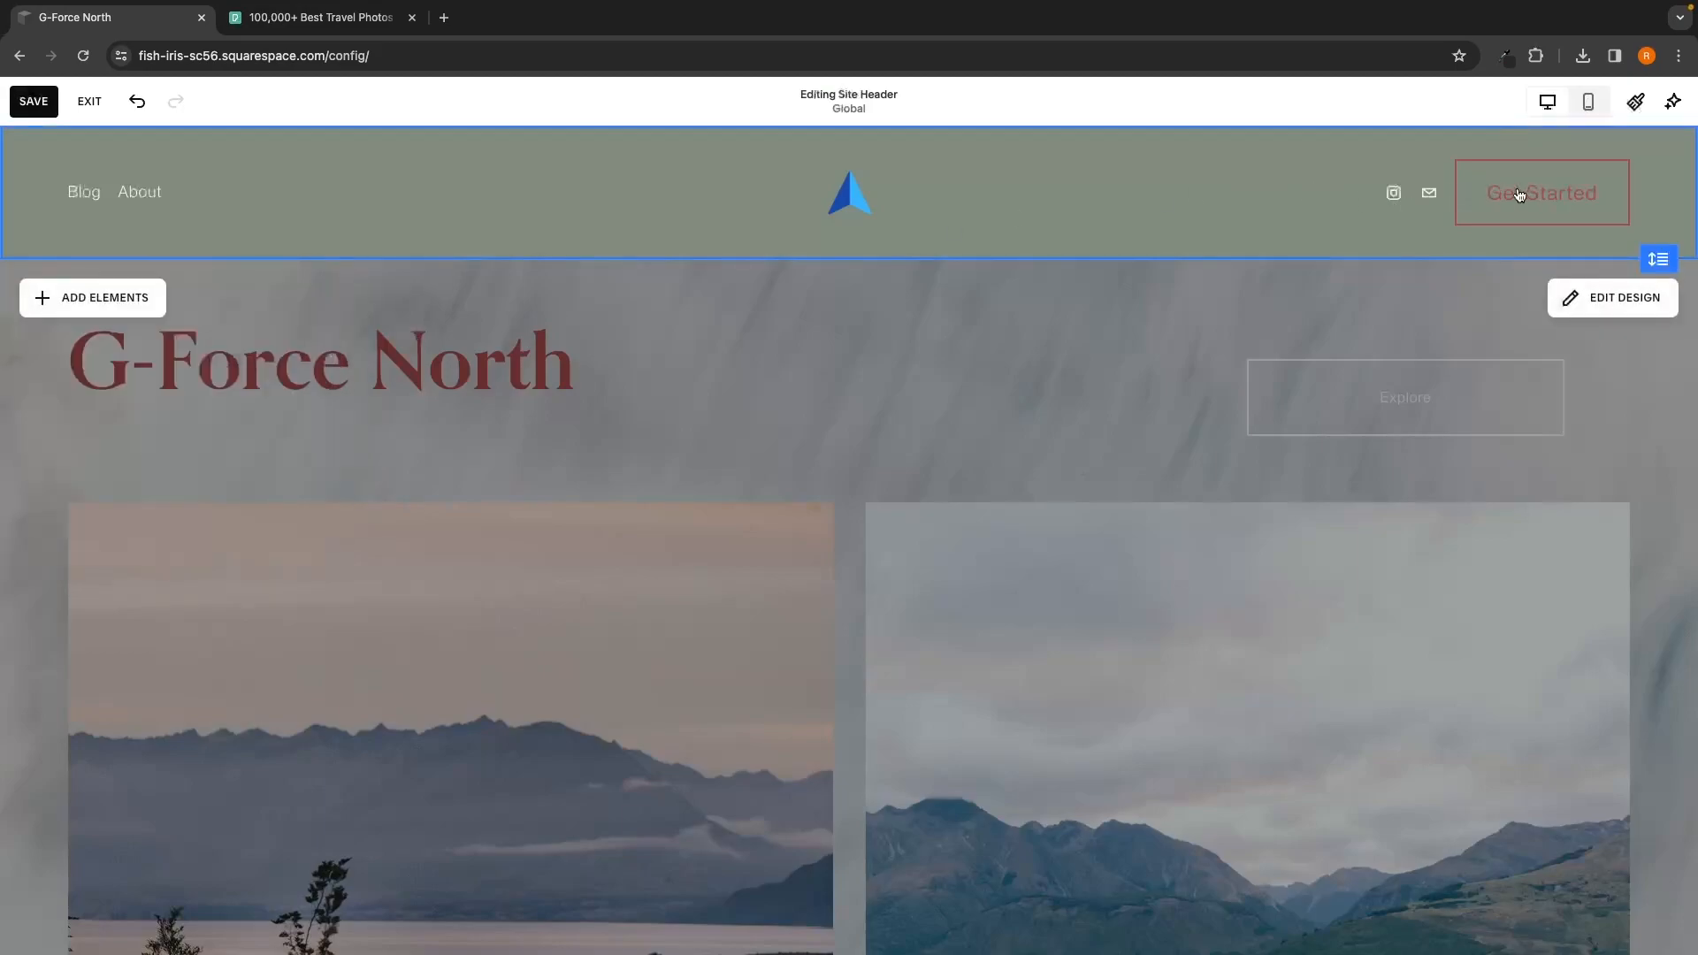
pyautogui.click(1520, 206)
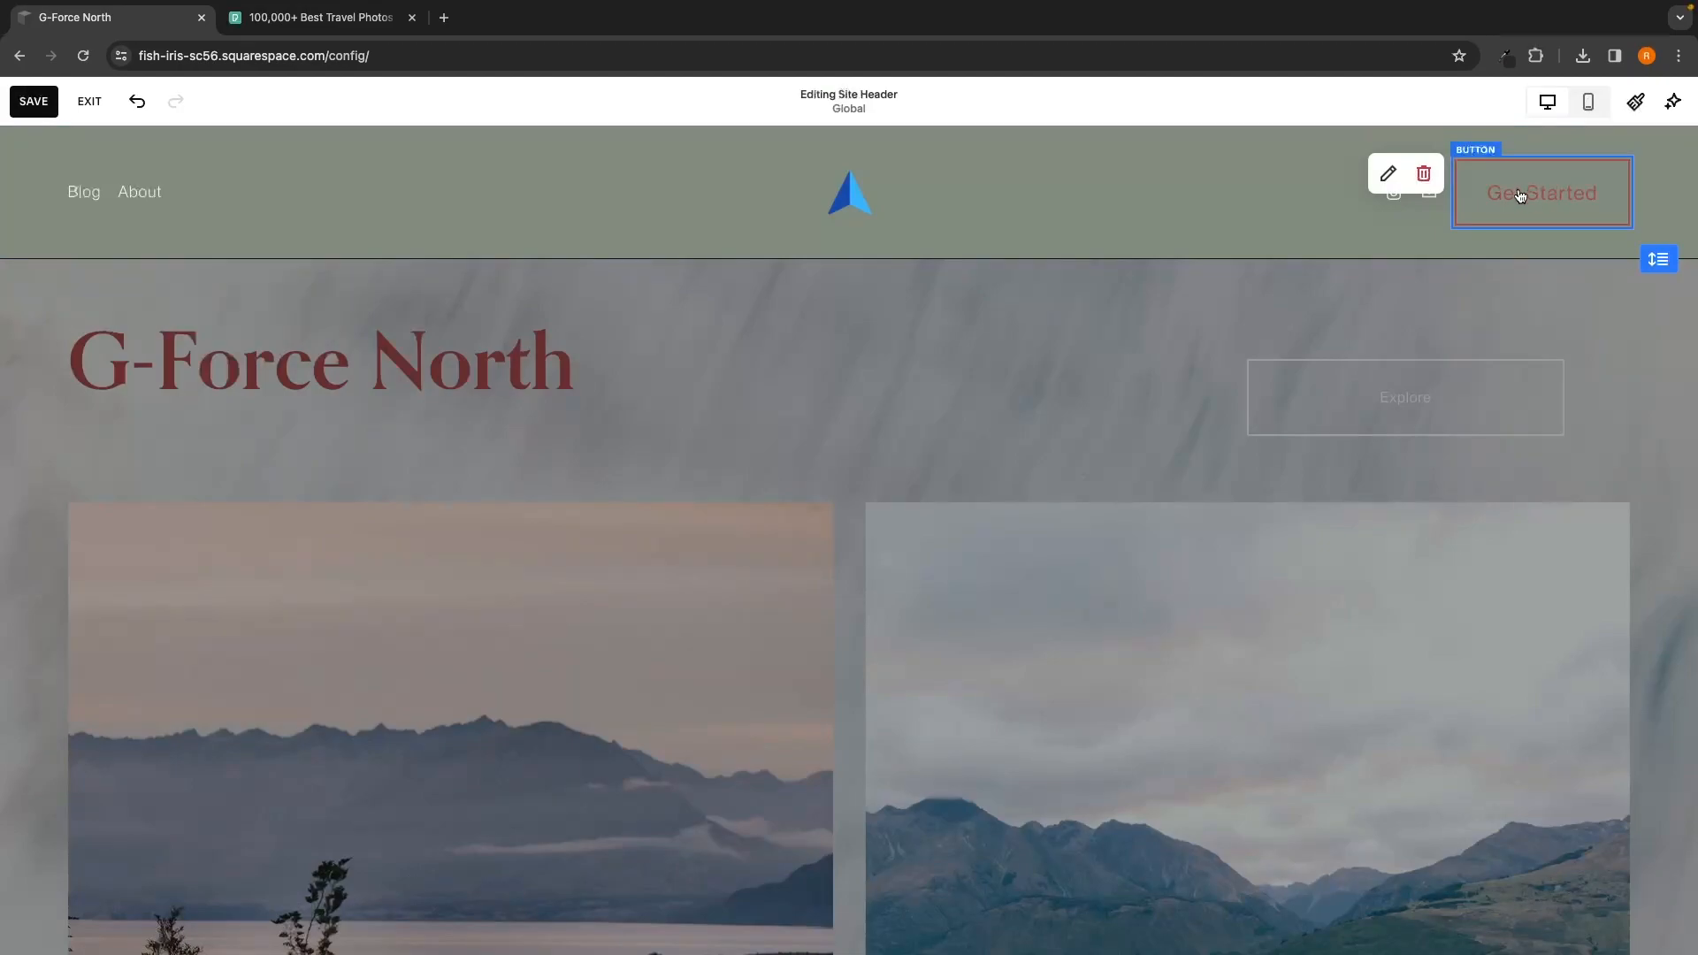
pyautogui.click(1388, 175)
pyautogui.click(1533, 281)
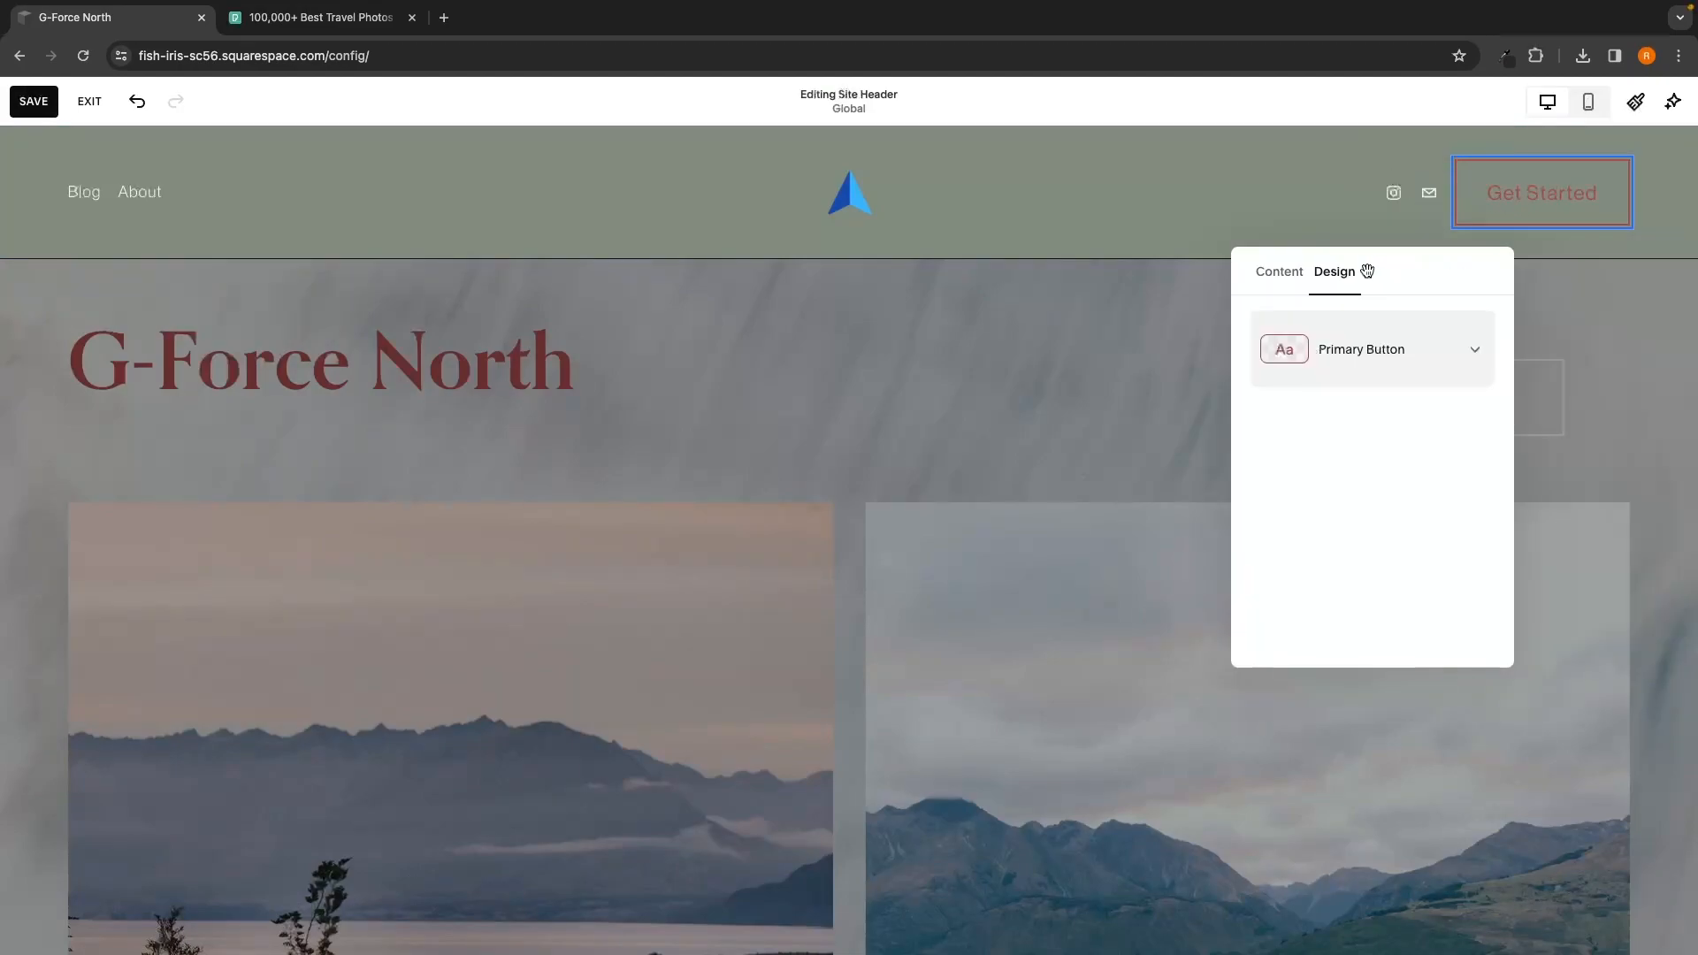
pyautogui.click(1280, 276)
pyautogui.moveTo(1321, 348); pyautogui.dragTo(1240, 352)
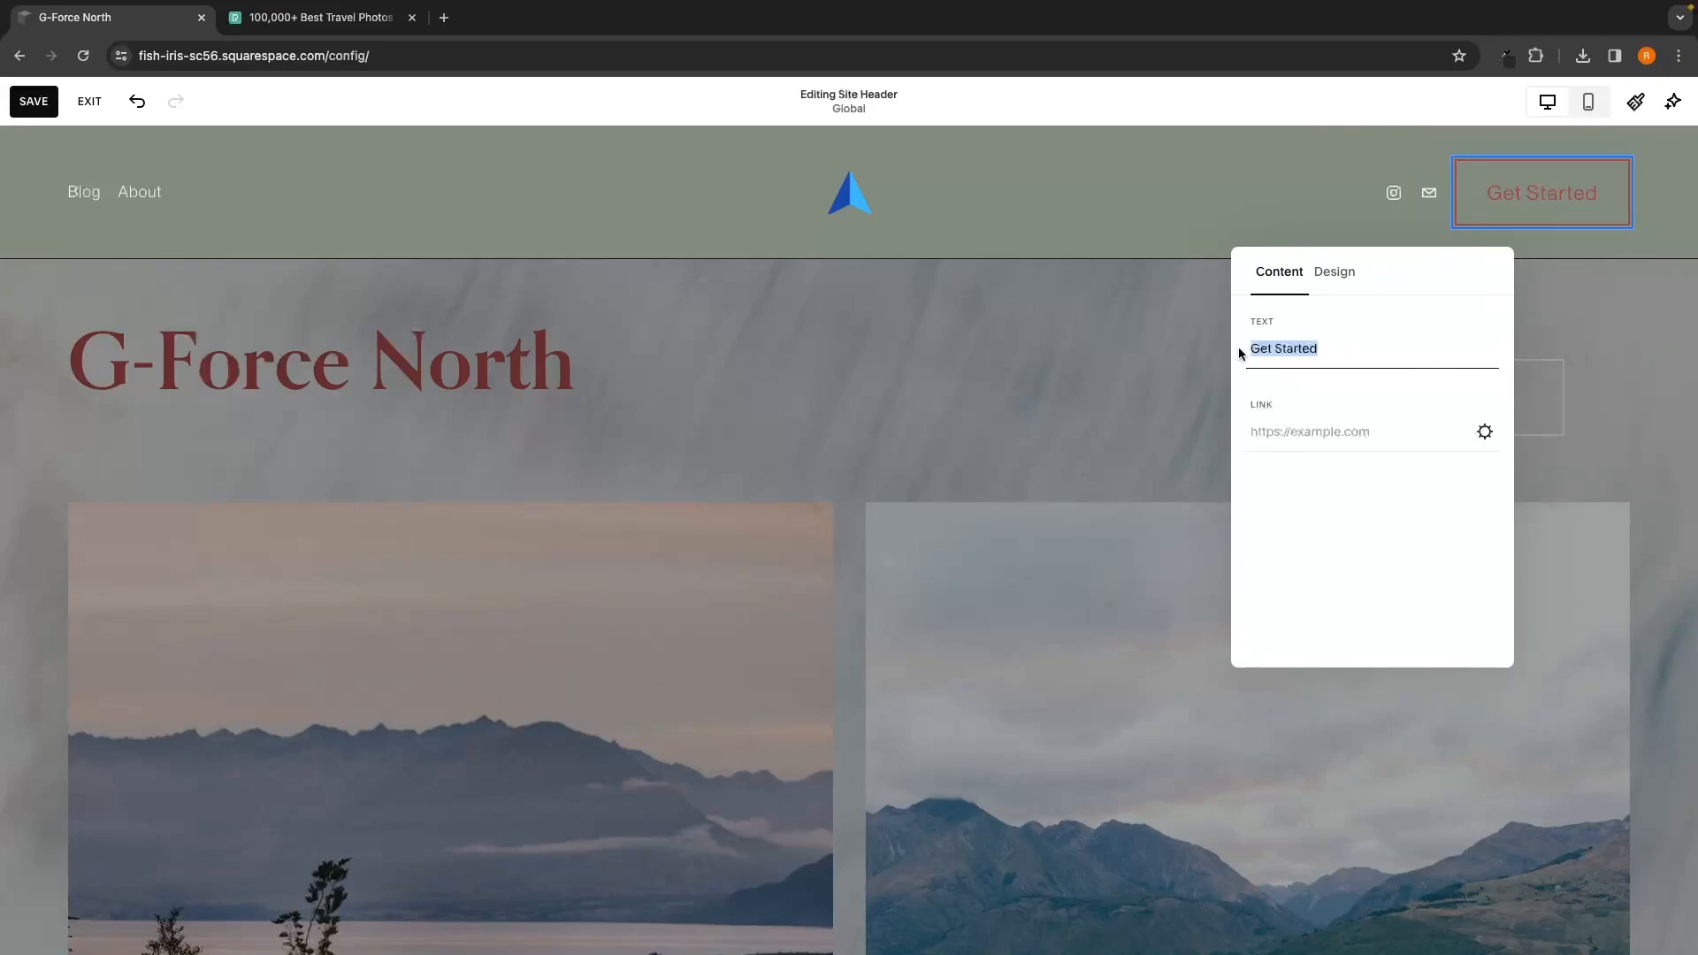
pyautogui.write('More i')
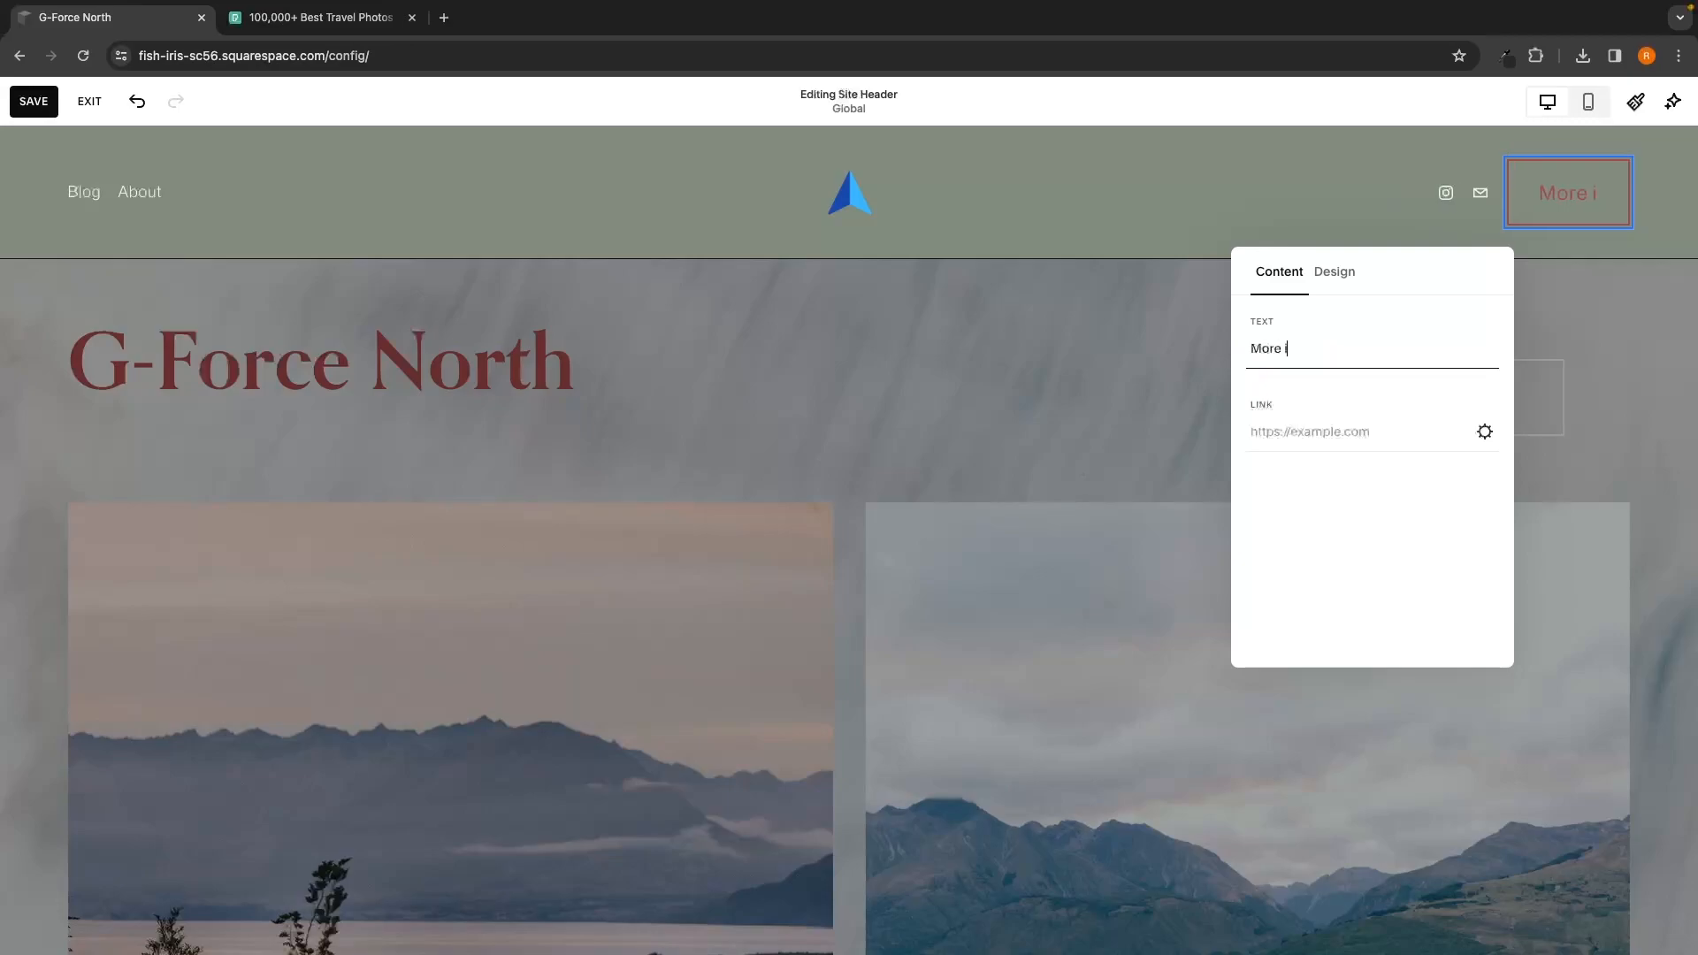
pyautogui.write('nfo')
pyautogui.click(1326, 432)
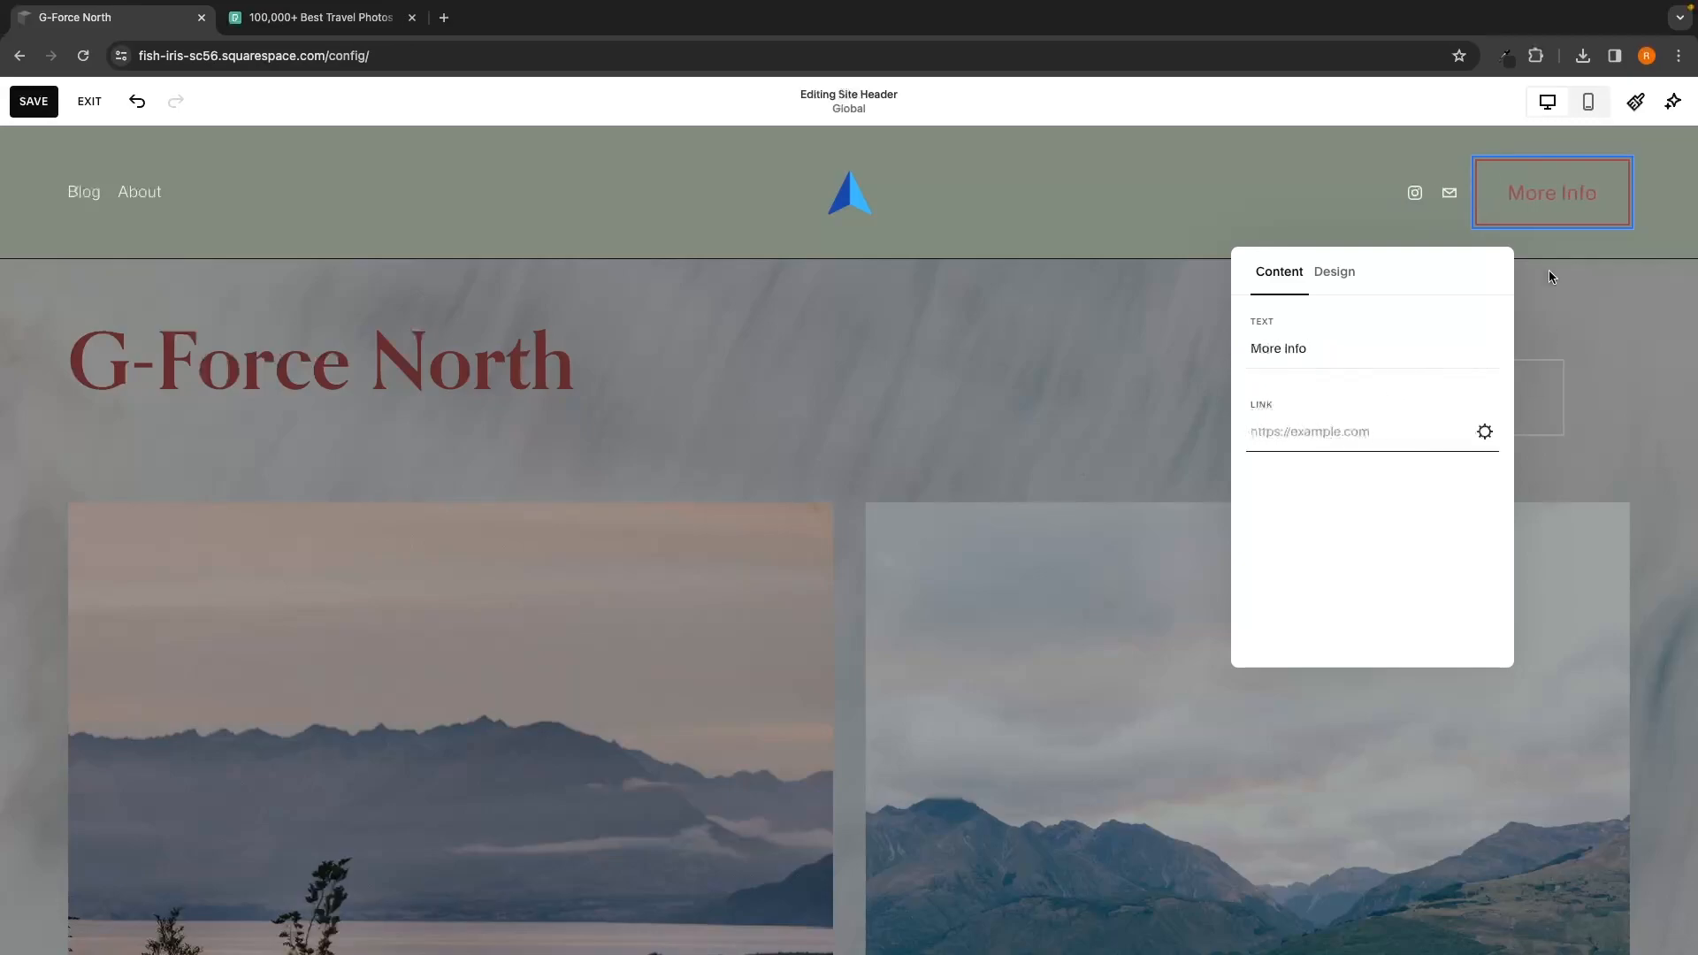
# Step: Check the style options of the More Info button and delete the button from the site header
pyautogui.click(1334, 274)
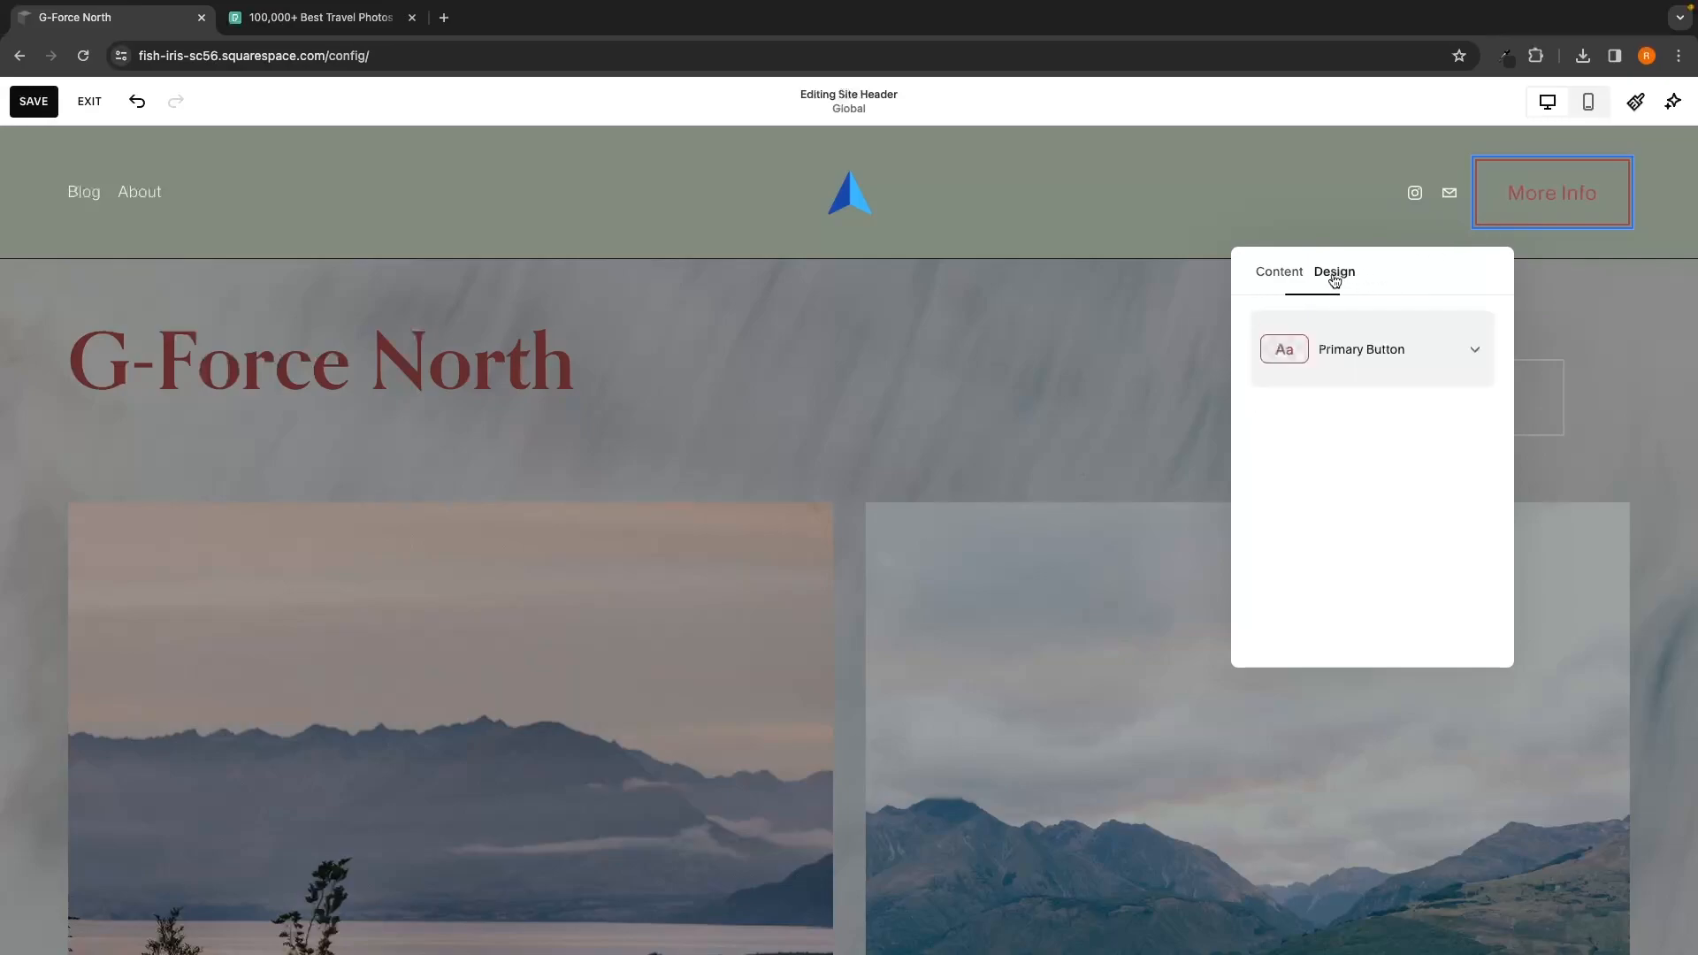
pyautogui.click(1403, 354)
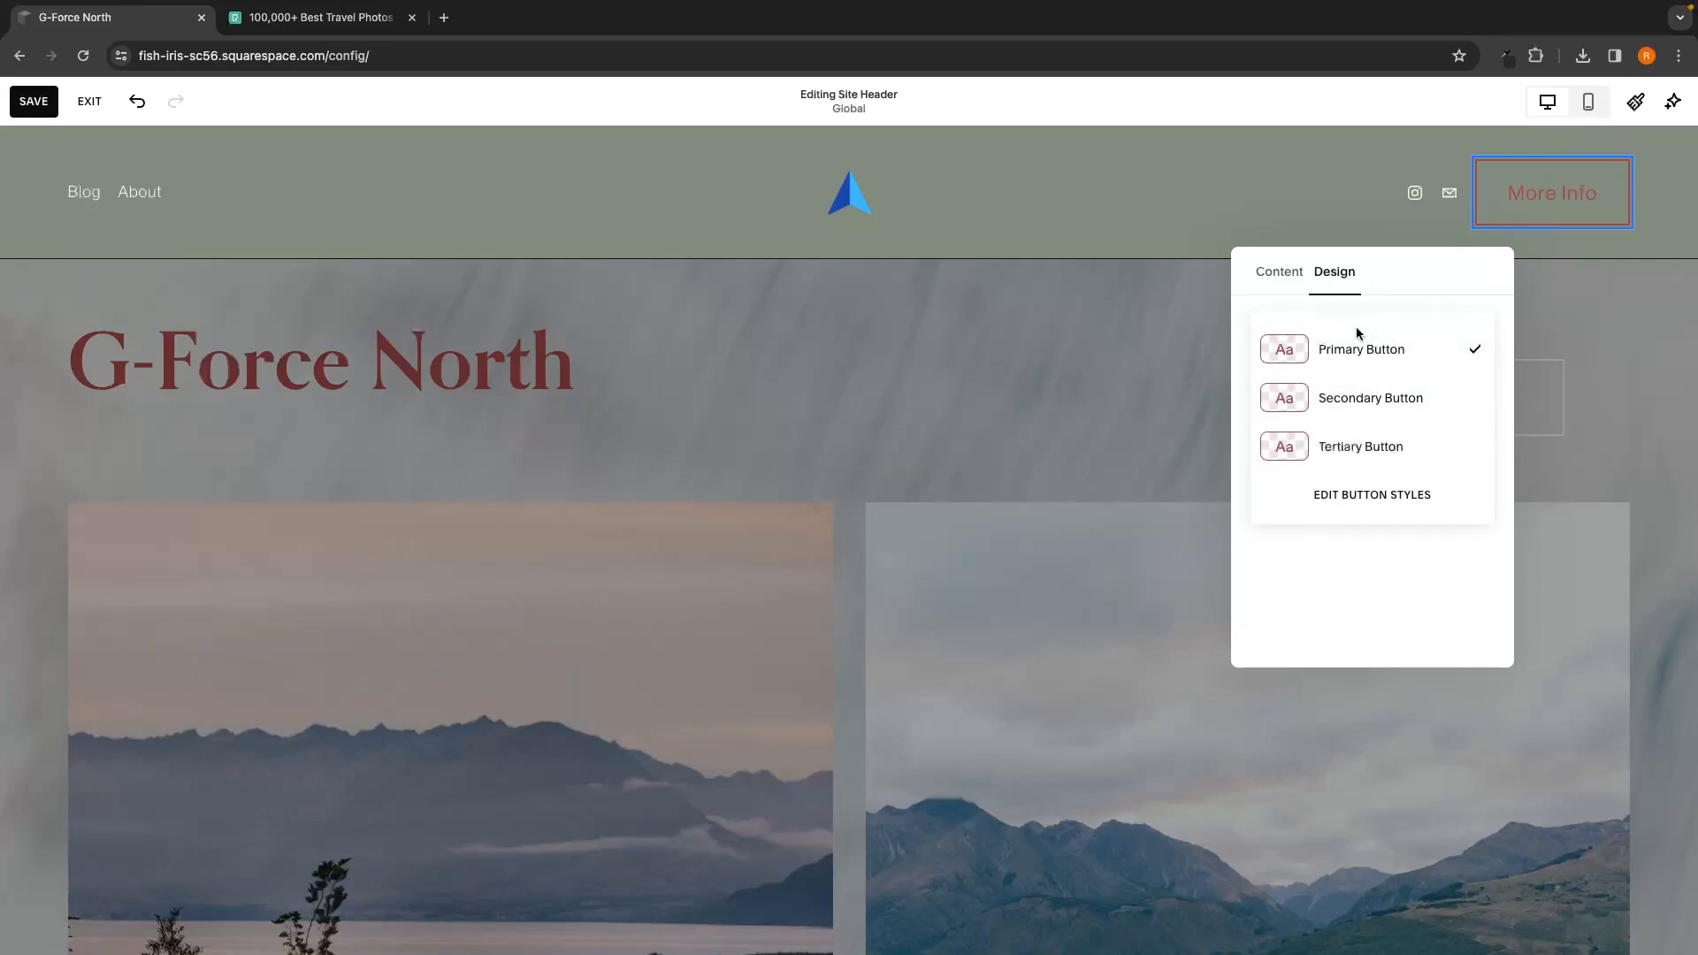
pyautogui.click(1423, 277)
pyautogui.click(1433, 217)
pyautogui.click(1588, 203)
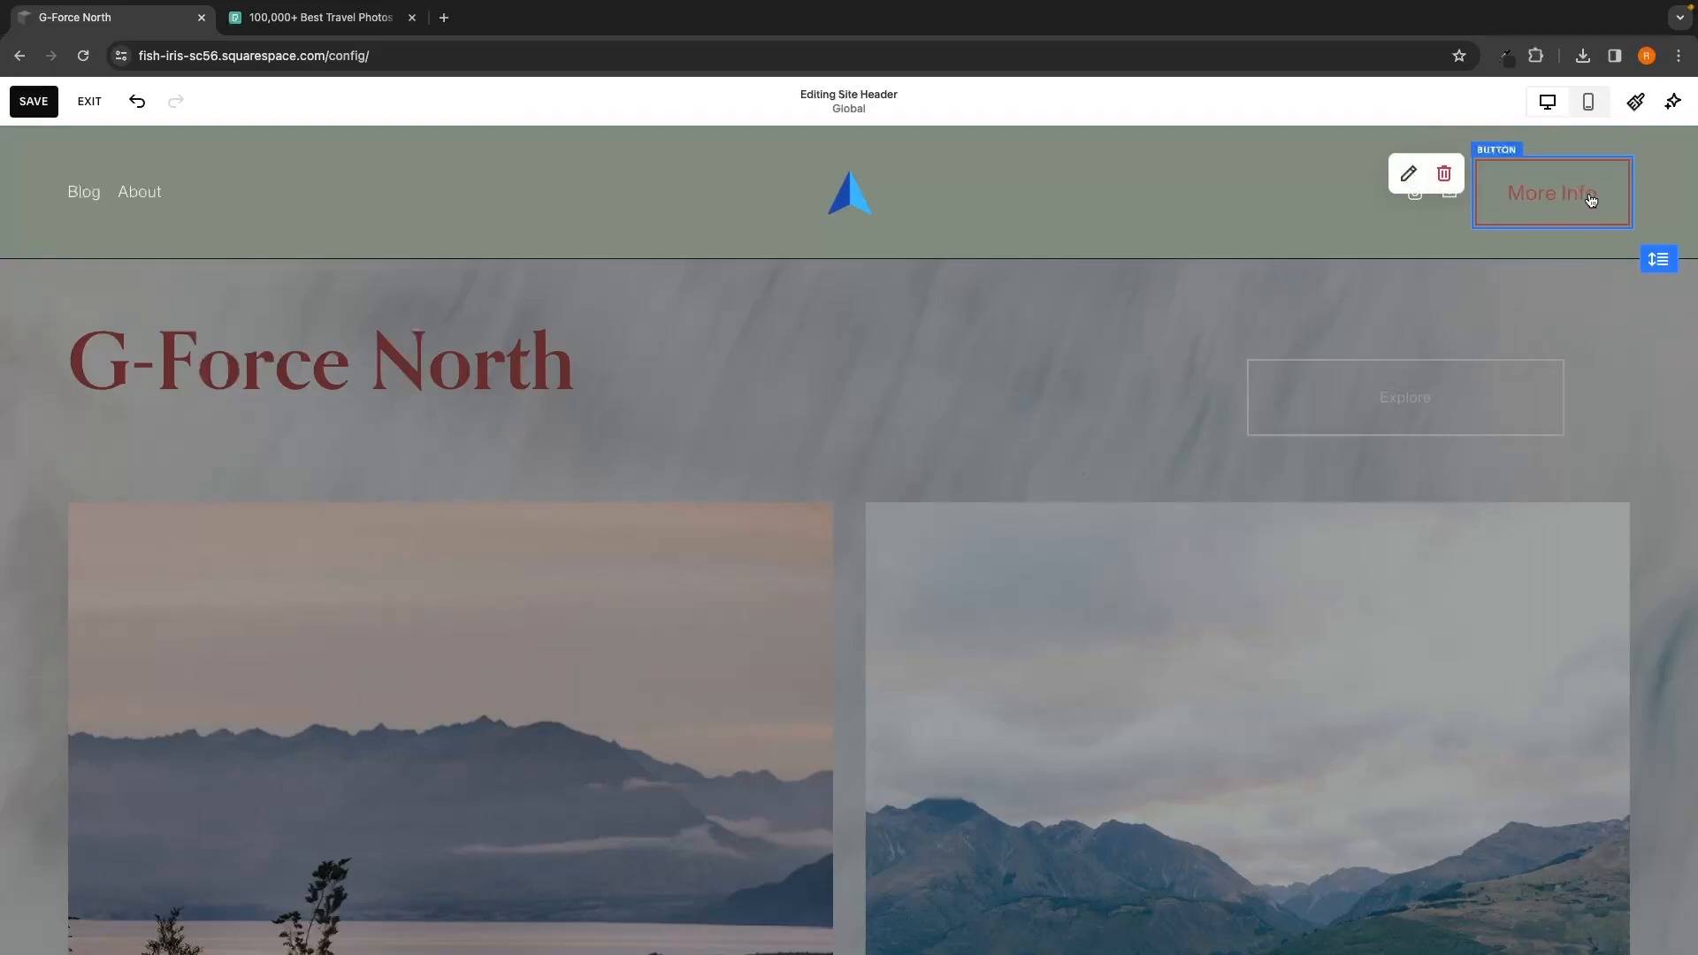
pyautogui.click(1449, 173)
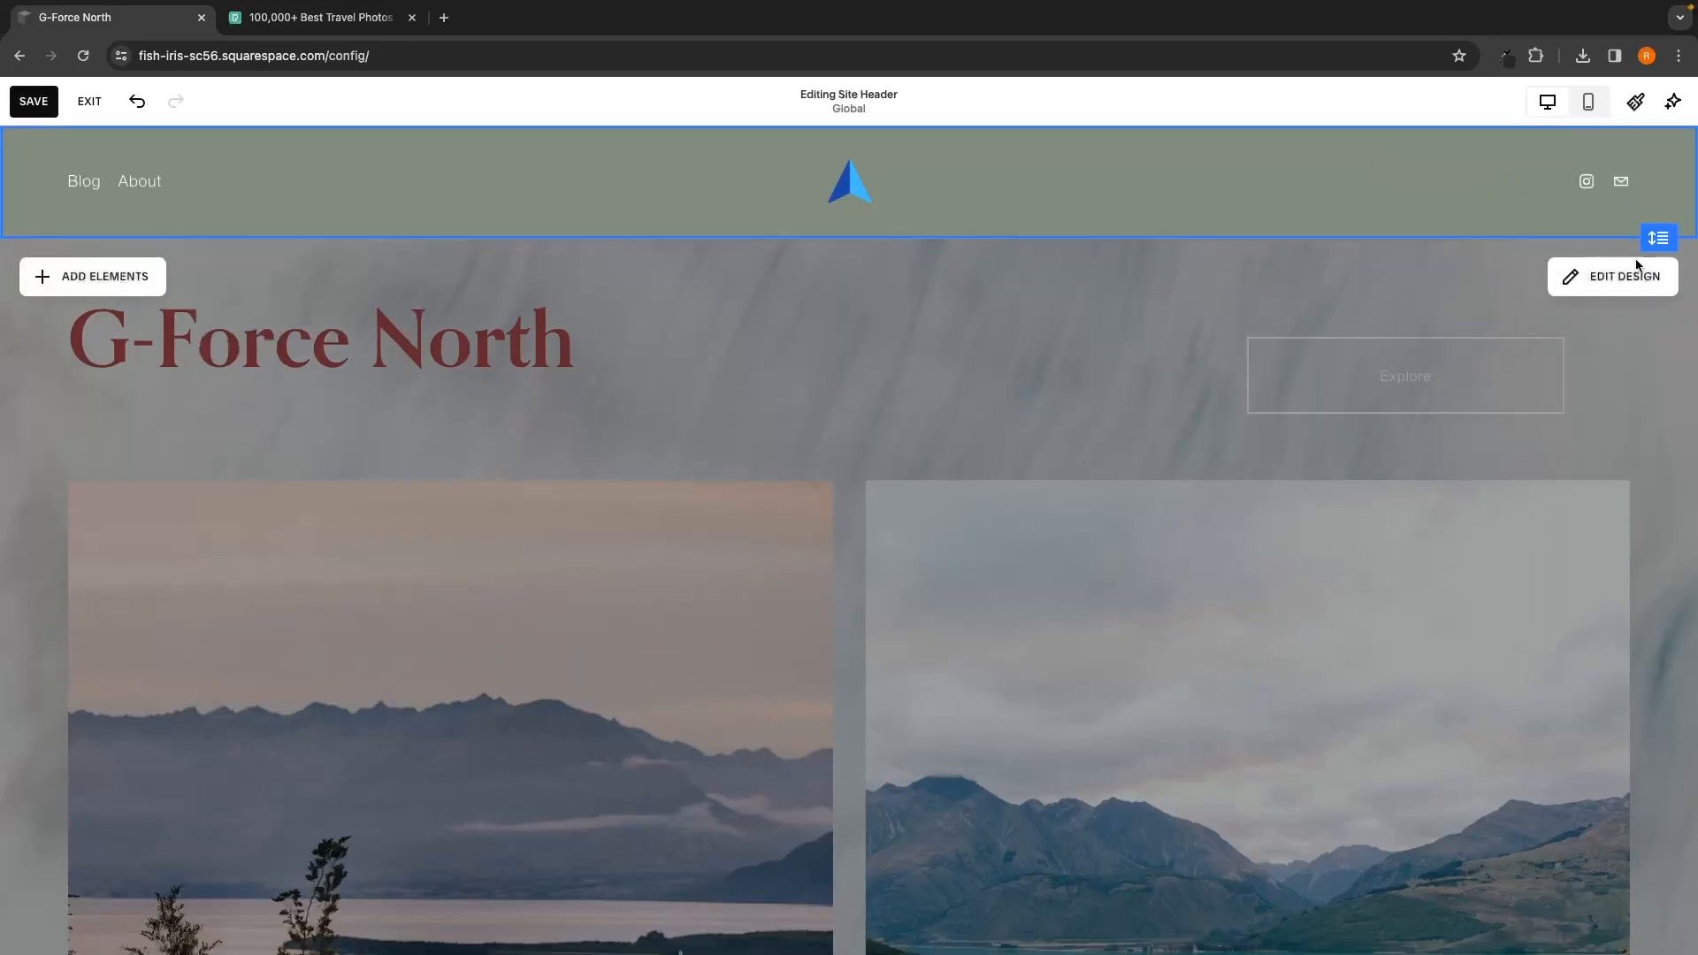
# Step: Leave header editing and open the site footer on the home page for editing
pyautogui.click(1442, 260)
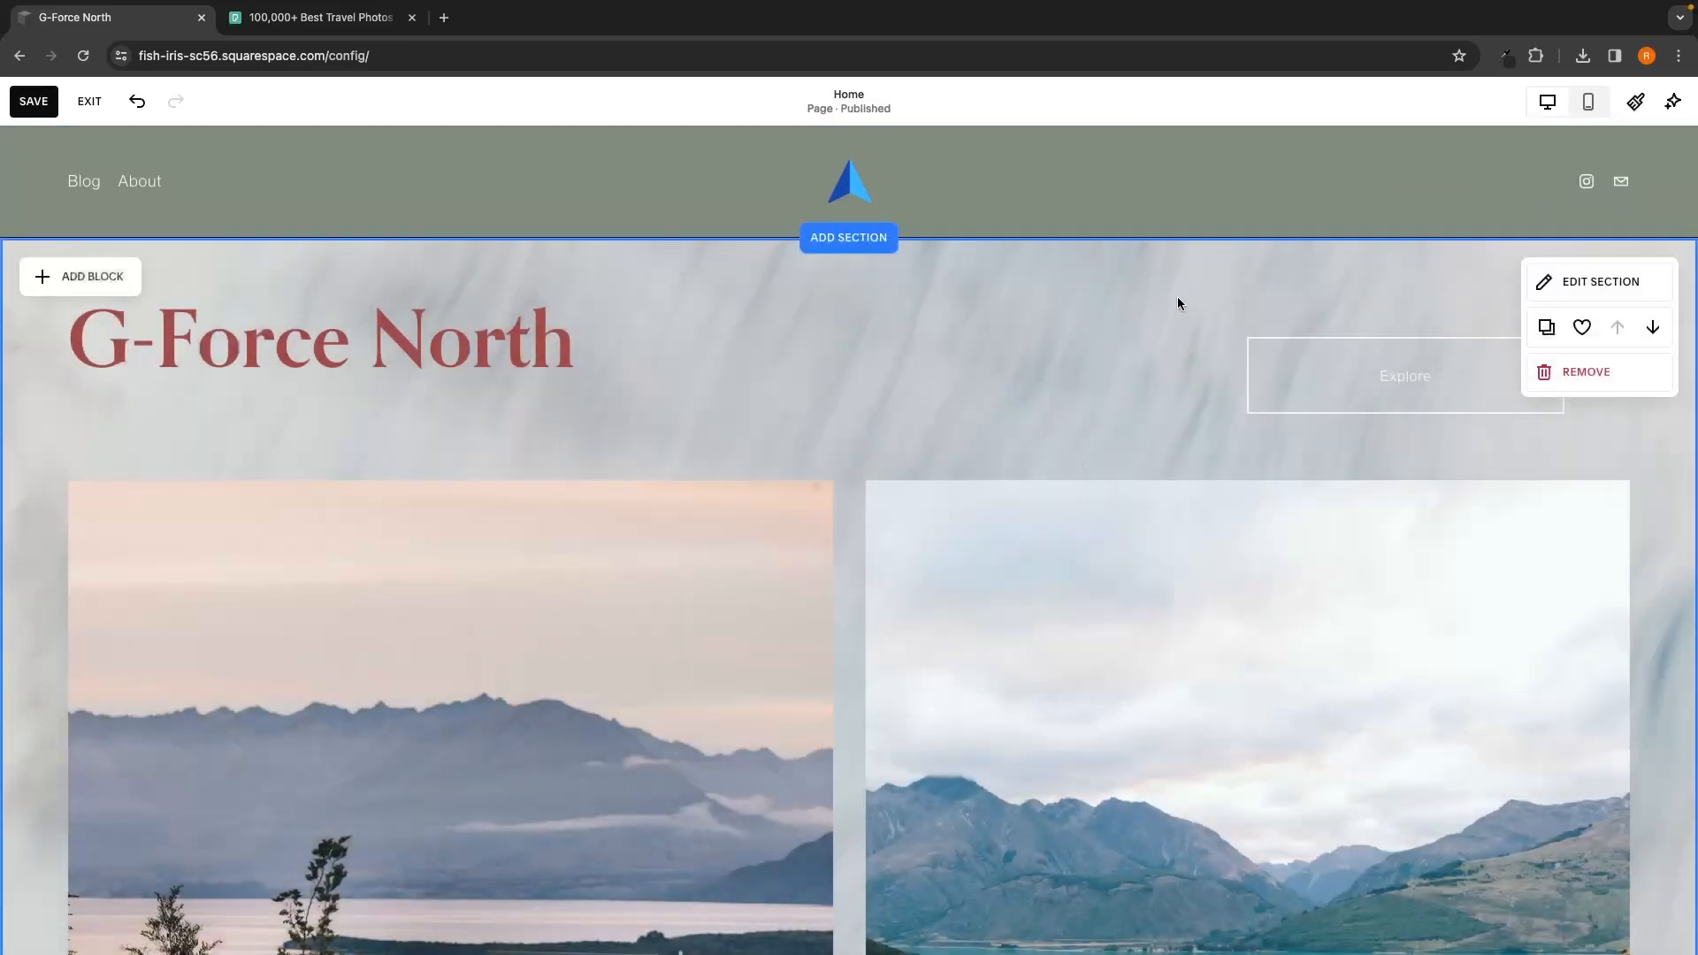
pyautogui.scroll(-20, 1177, 304)
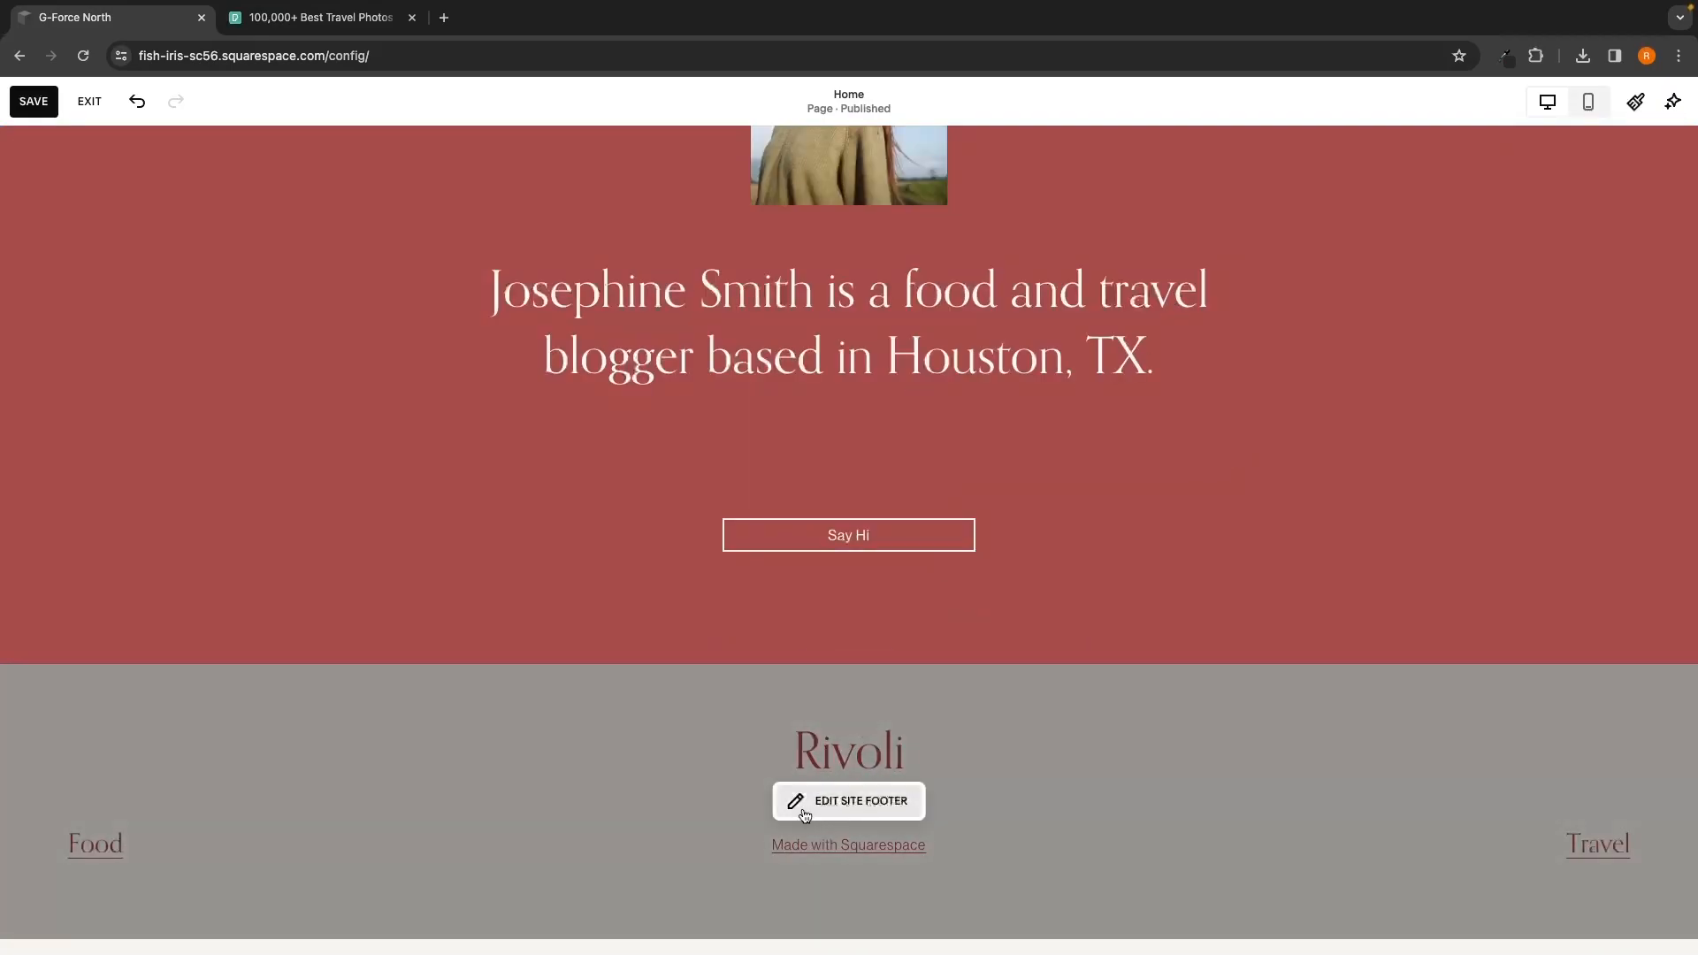
pyautogui.click(839, 814)
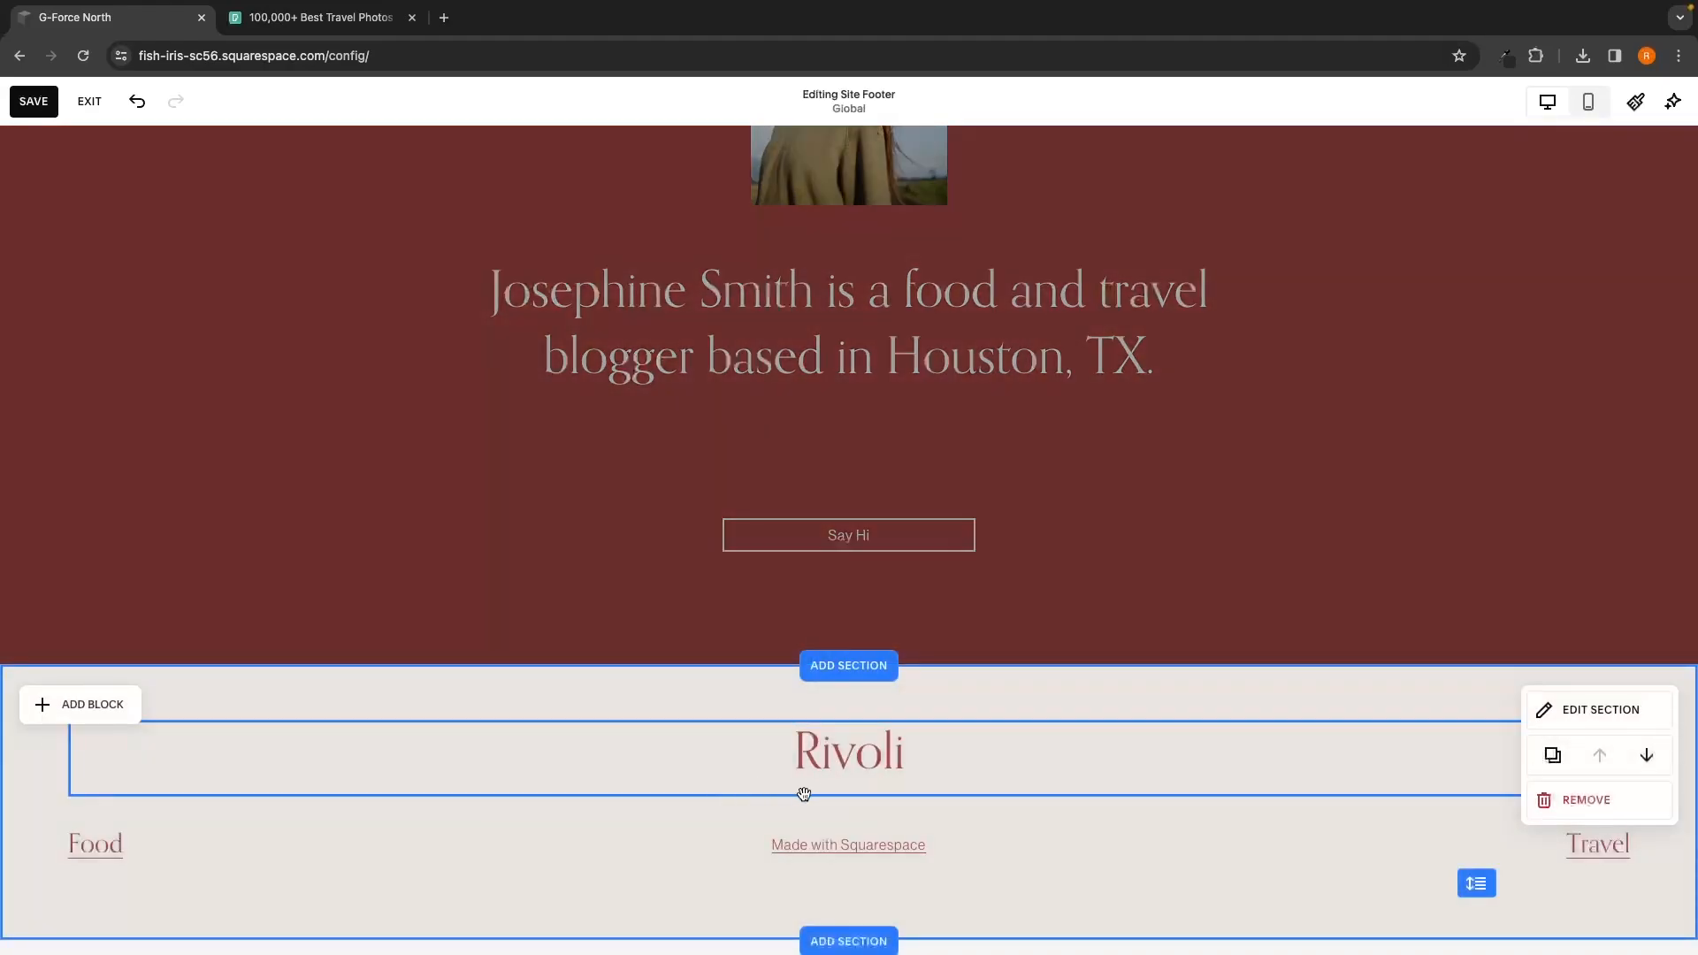
# Step: Review the footer section's format, background and color settings and return its height to S
pyautogui.click(1582, 718)
pyautogui.scroll(-1, 1520, 677)
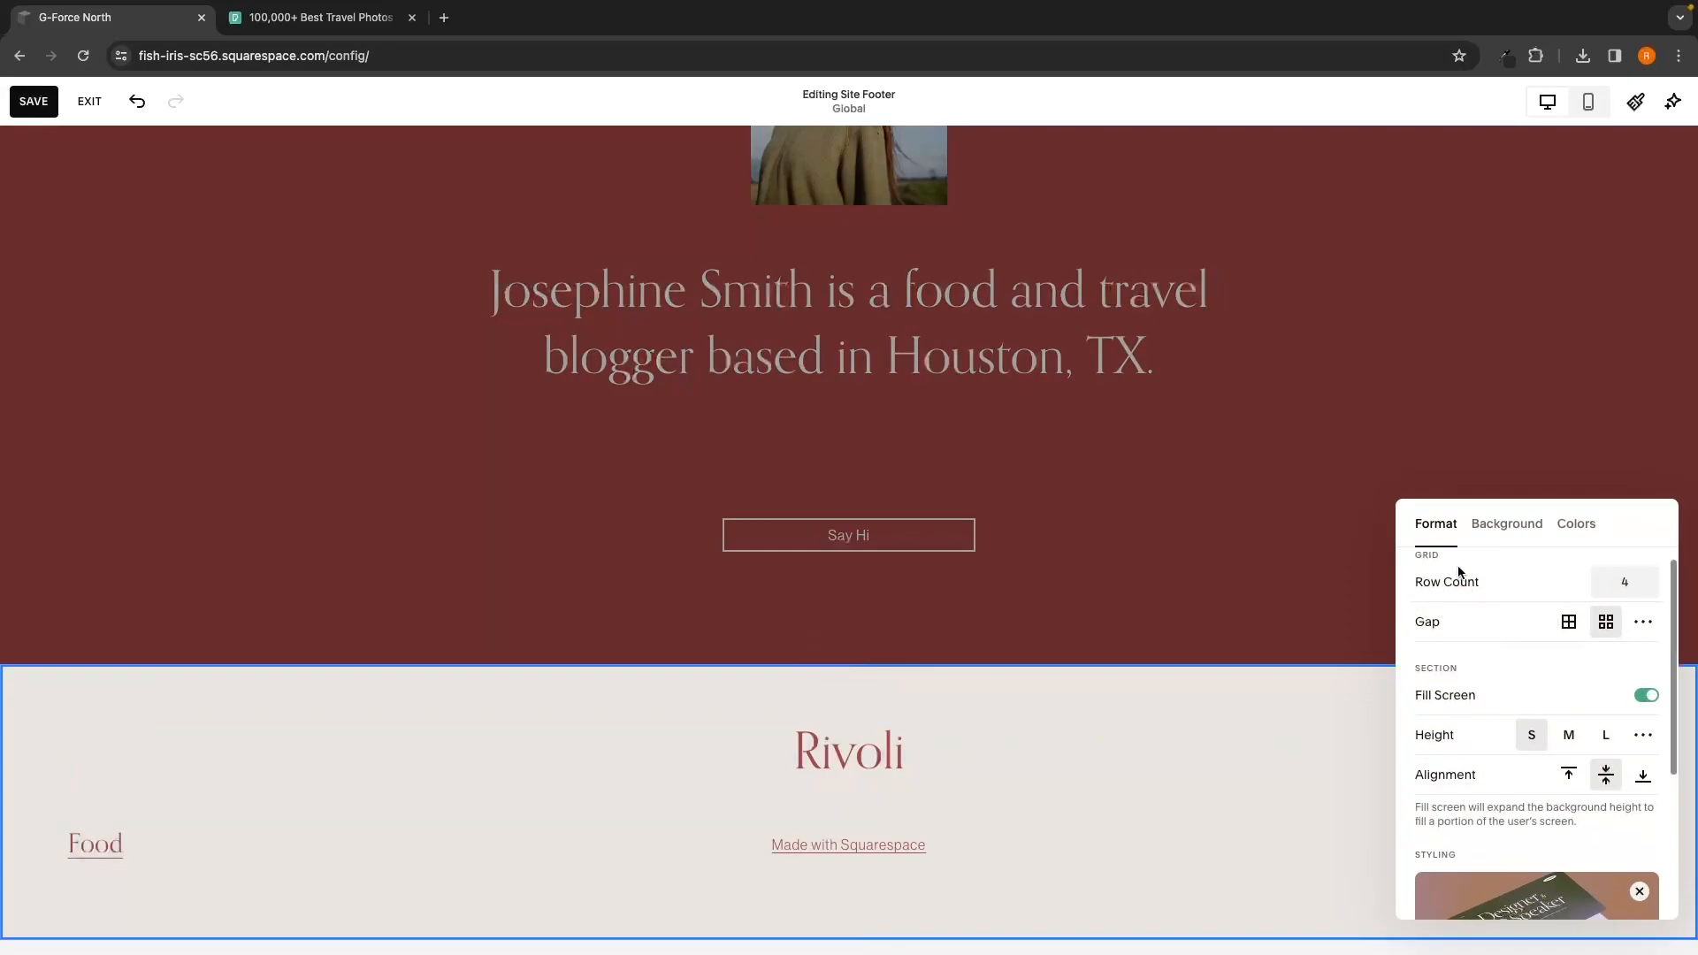
pyautogui.click(1510, 527)
pyautogui.click(1572, 527)
pyautogui.click(1434, 527)
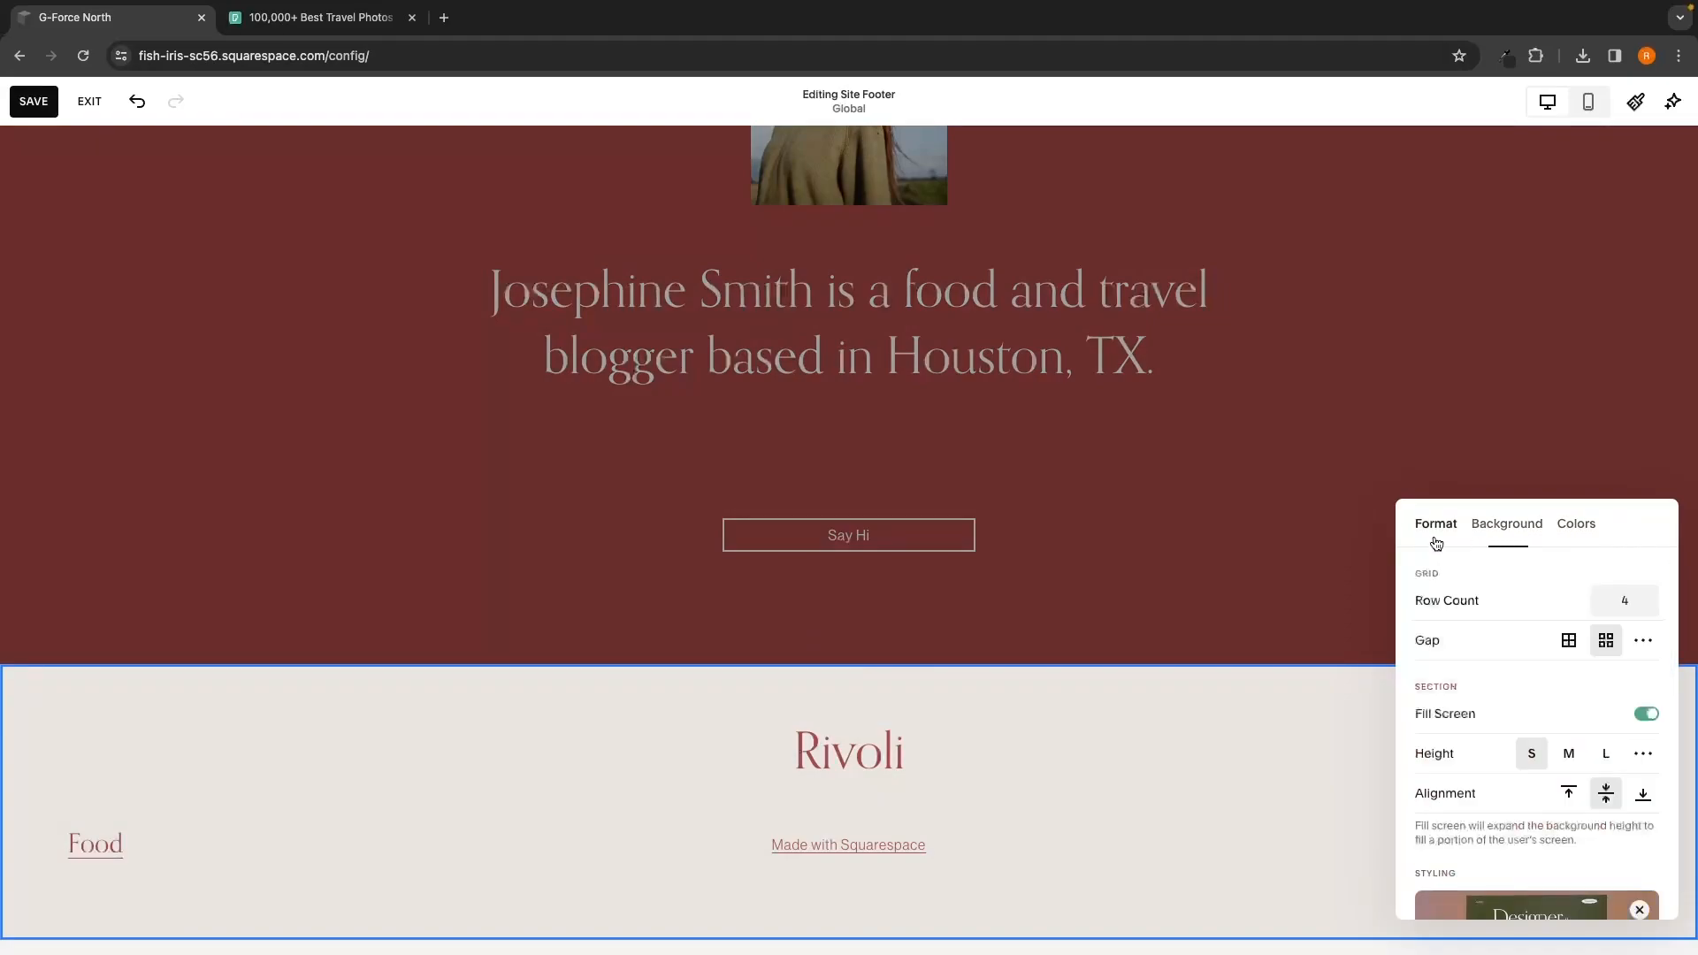
pyautogui.scroll(-2, 1487, 596)
pyautogui.scroll(1, 1487, 596)
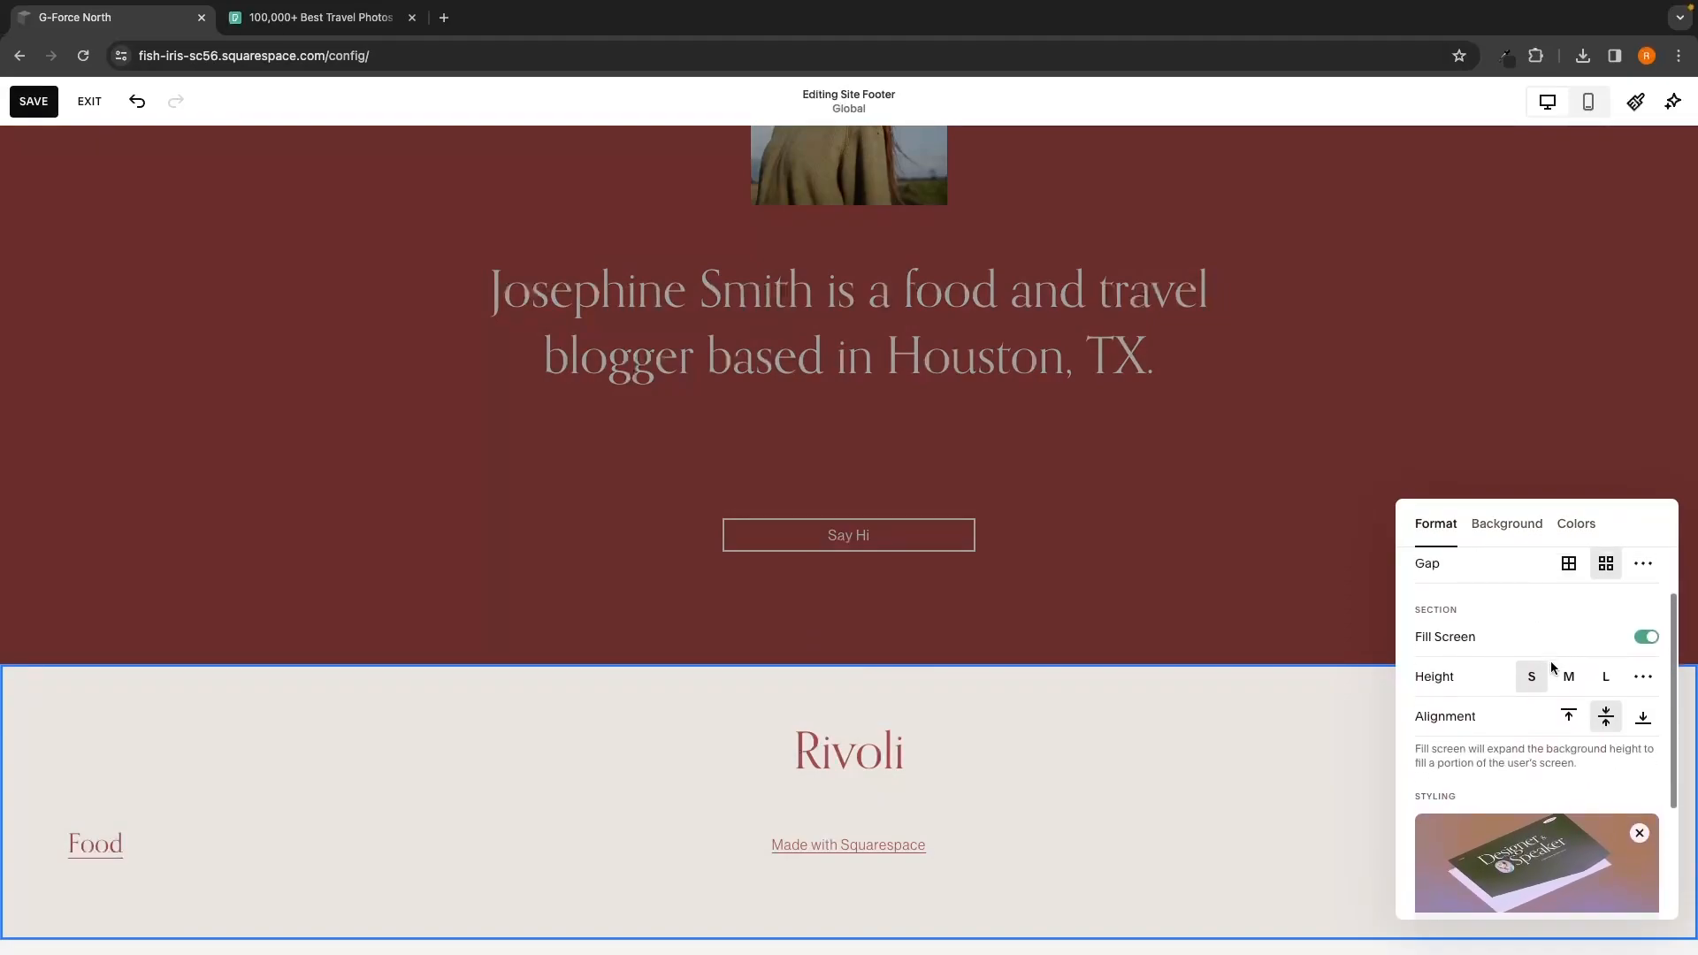
pyautogui.click(1584, 678)
pyautogui.click(1530, 677)
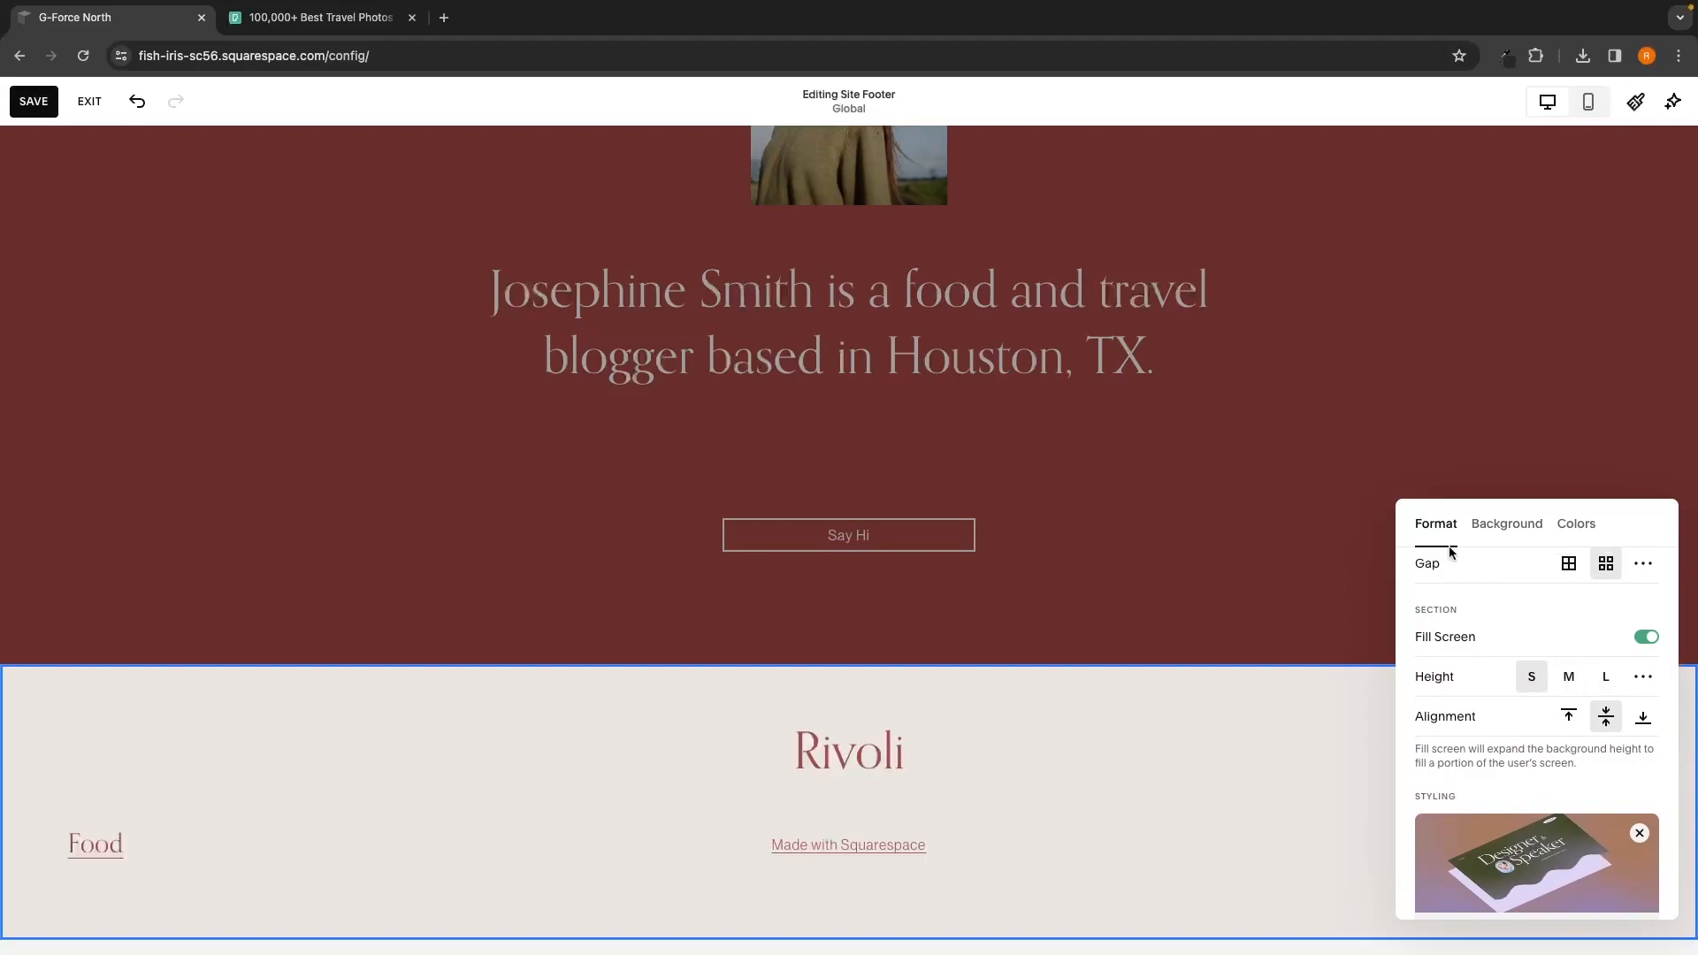
pyautogui.click(990, 803)
pyautogui.click(840, 746)
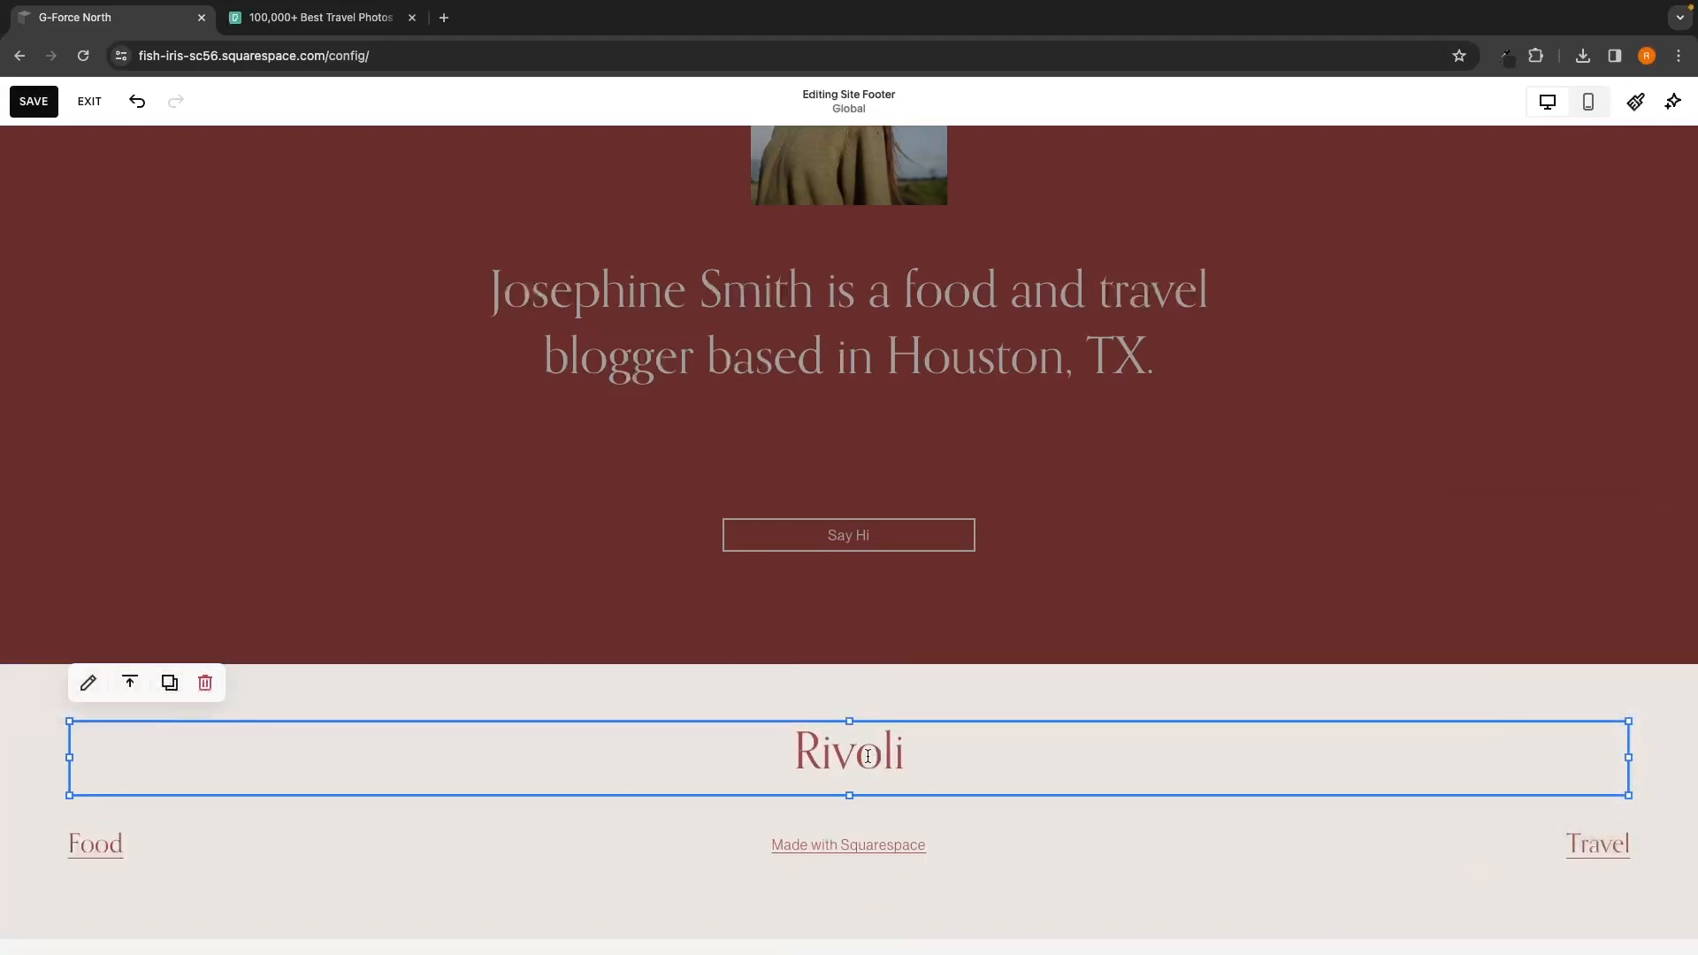
pyautogui.click(868, 756)
pyautogui.moveTo(920, 751); pyautogui.dragTo(774, 750)
pyautogui.click(957, 769)
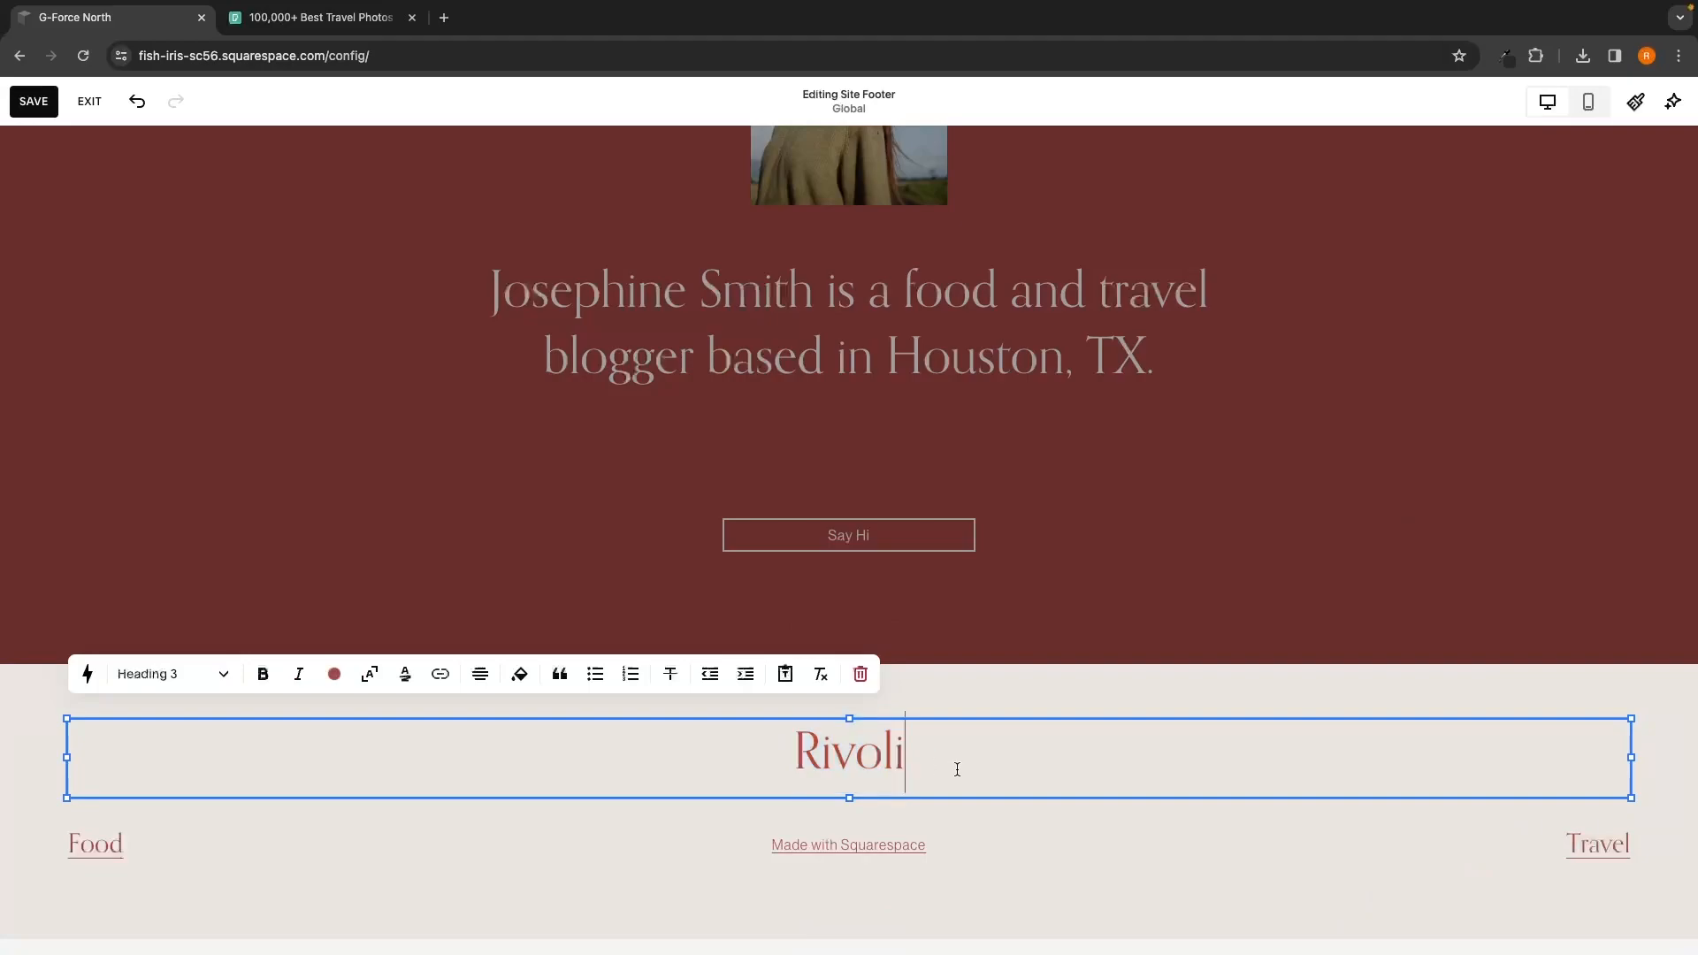
# Step: Delete the Food link text from the site footer
pyautogui.click(99, 844)
pyautogui.moveTo(219, 804)
pyautogui.mouseDown()
pyautogui.moveTo(212, 776)
pyautogui.moveTo(243, 791)
pyautogui.mouseUp()
# Step: Replace the Rivoli heading in the site footer with G-Force North
pyautogui.click(933, 730)
pyautogui.click(886, 746)
pyautogui.doubleClick(886, 746)
pyautogui.write('G-Forc')
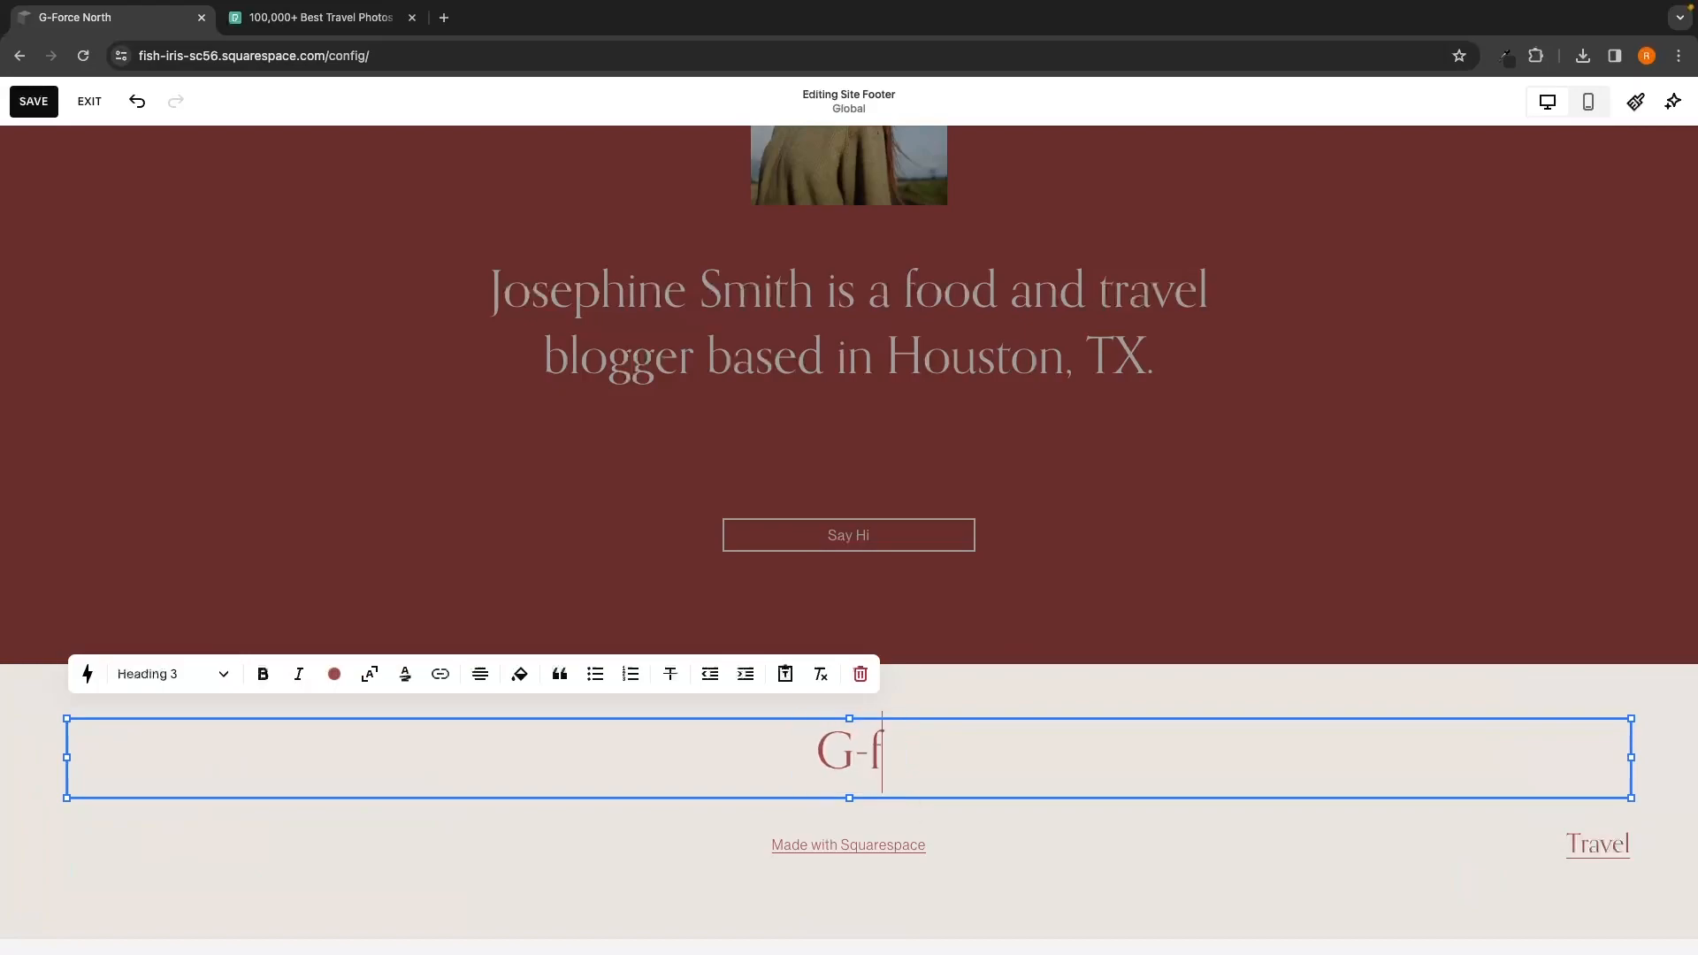
pyautogui.write('e North')
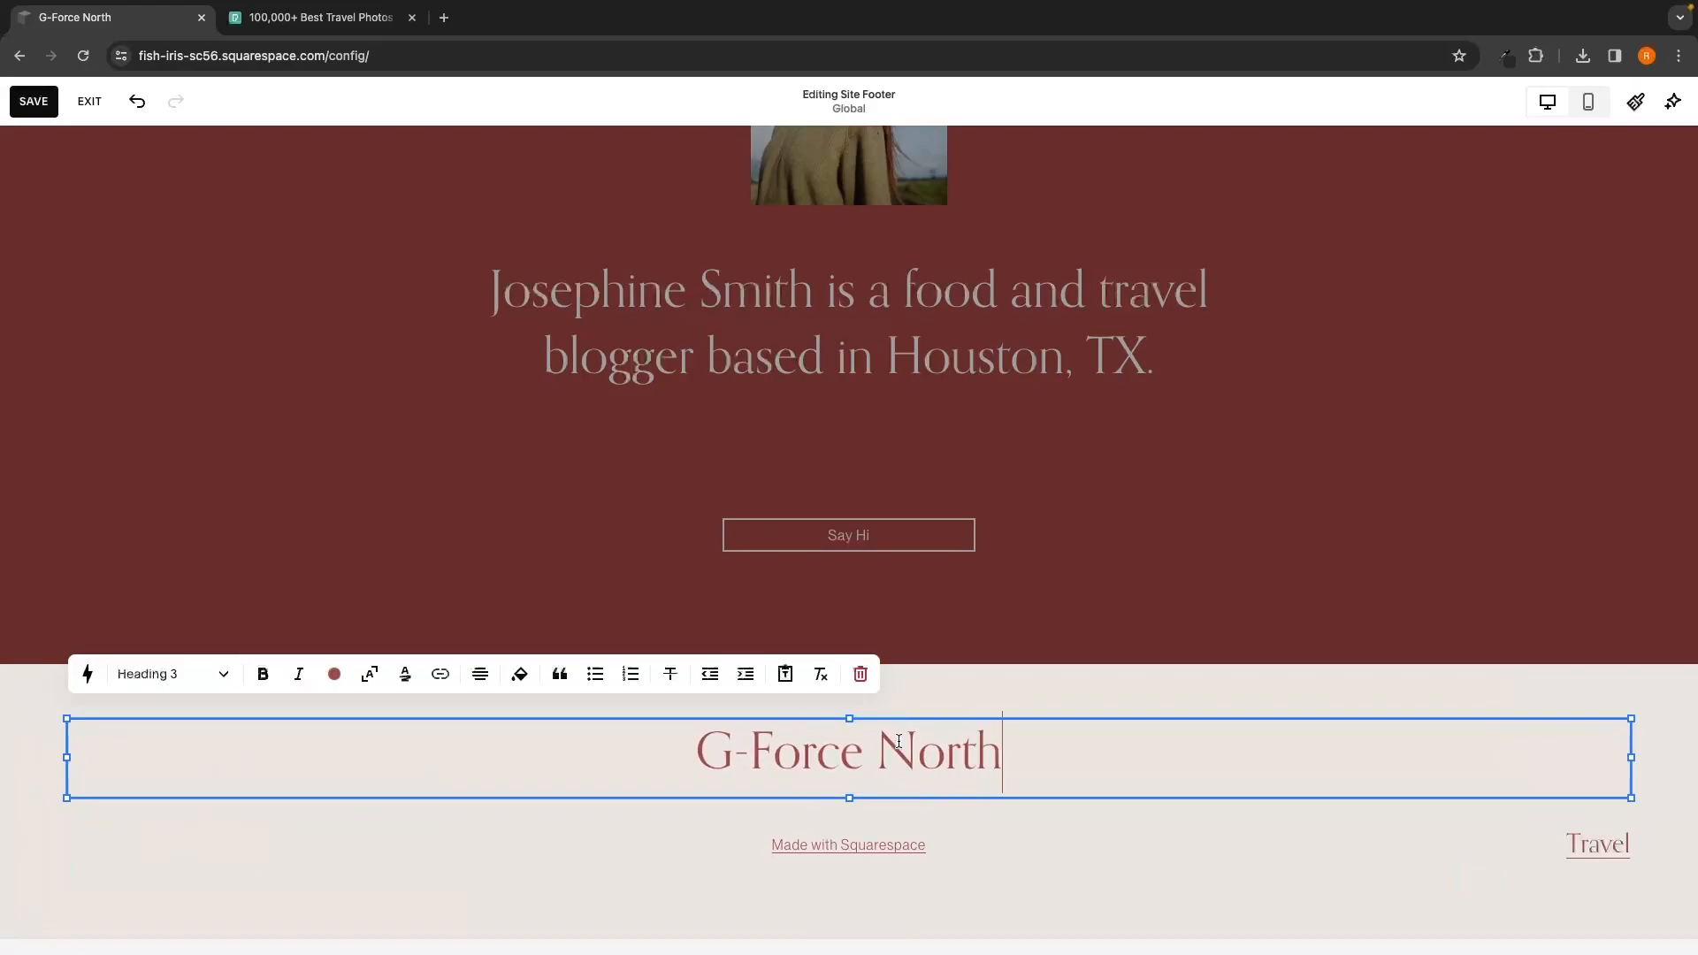
pyautogui.click(1065, 650)
pyautogui.click(401, 894)
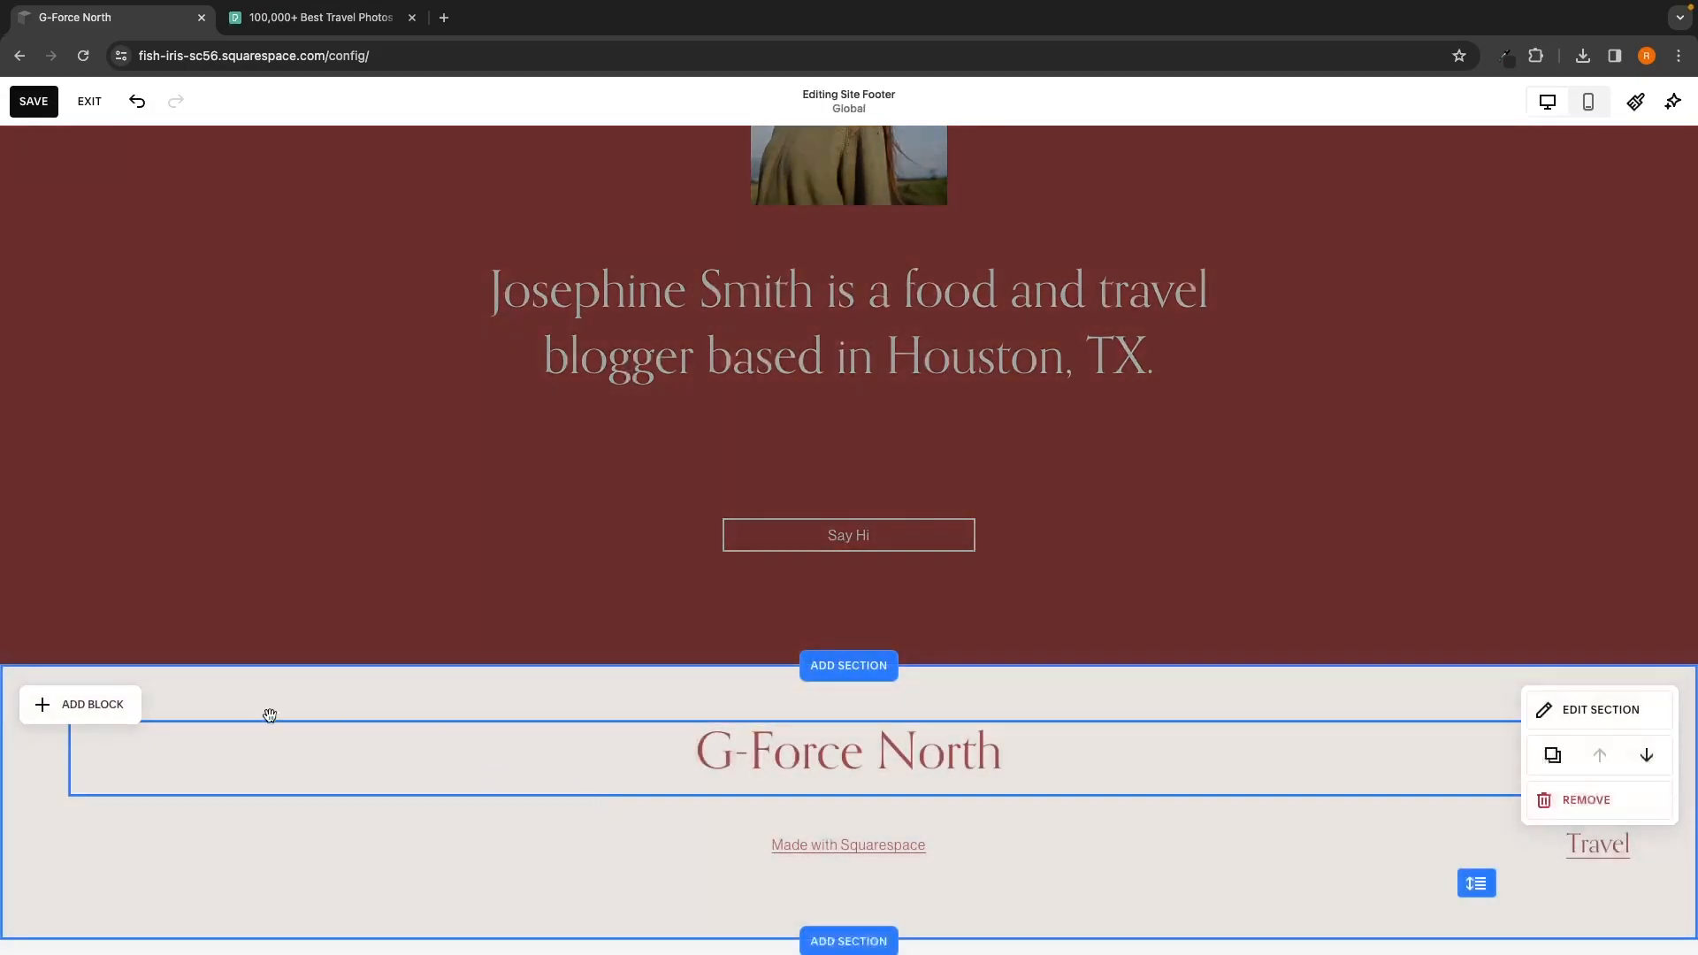
# Step: Browse the content blocks that can be added to the site footer, without adding one
pyautogui.click(85, 707)
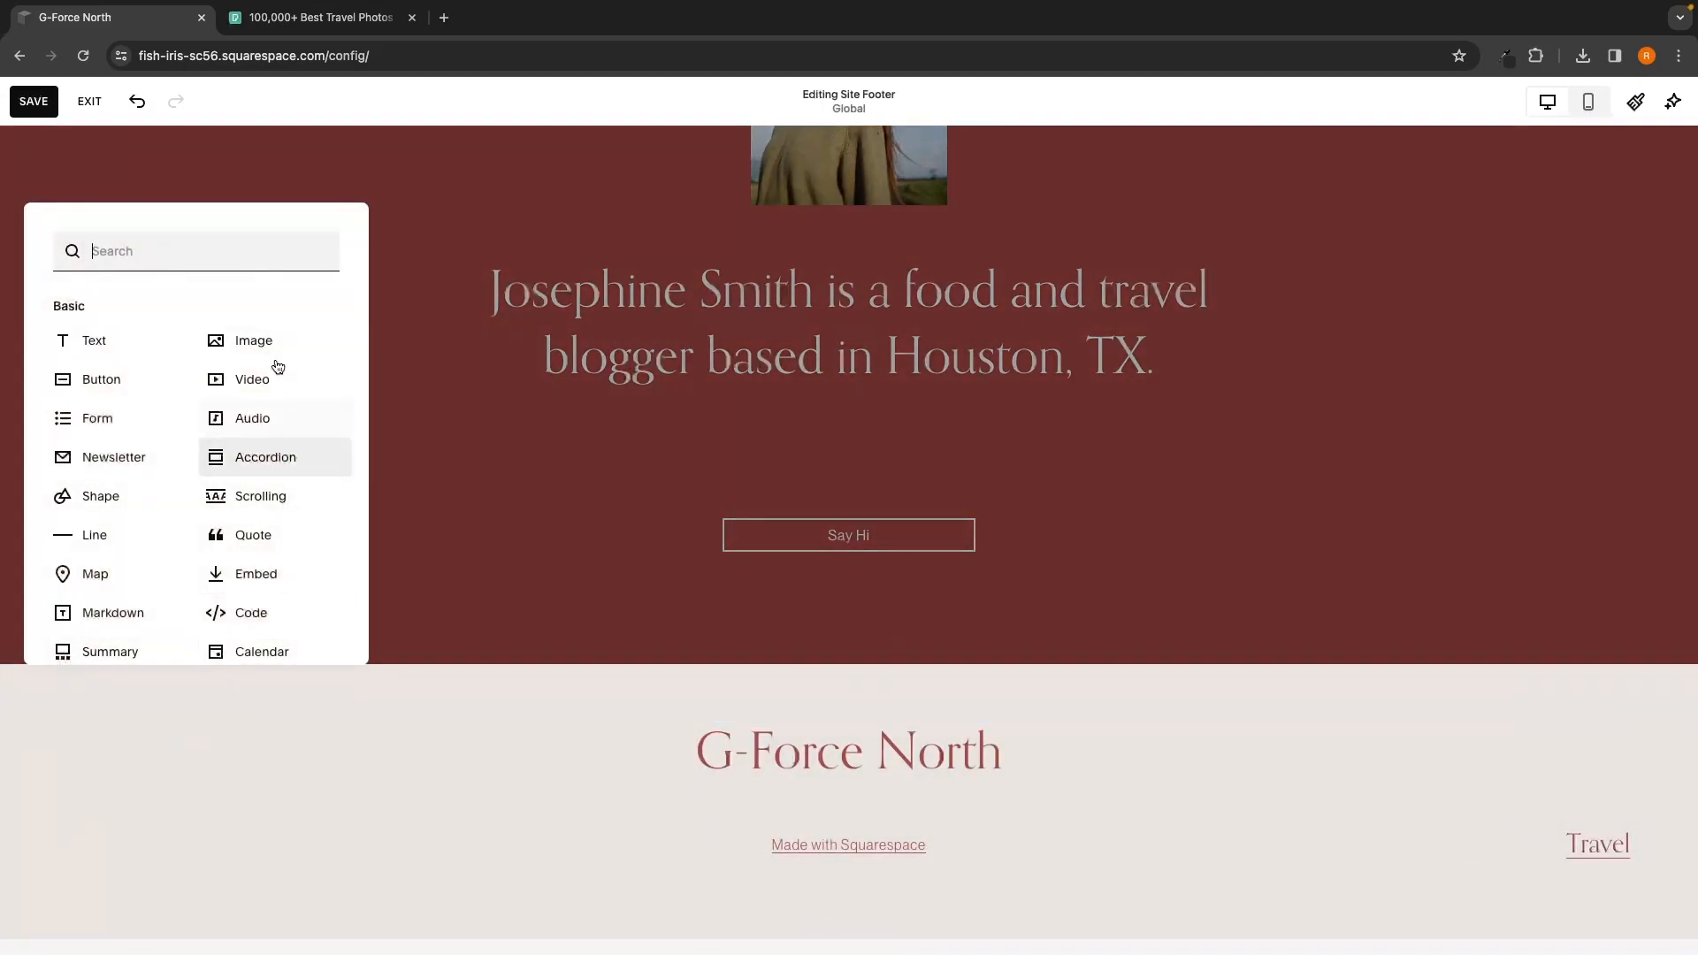
pyautogui.scroll(-1, 216, 443)
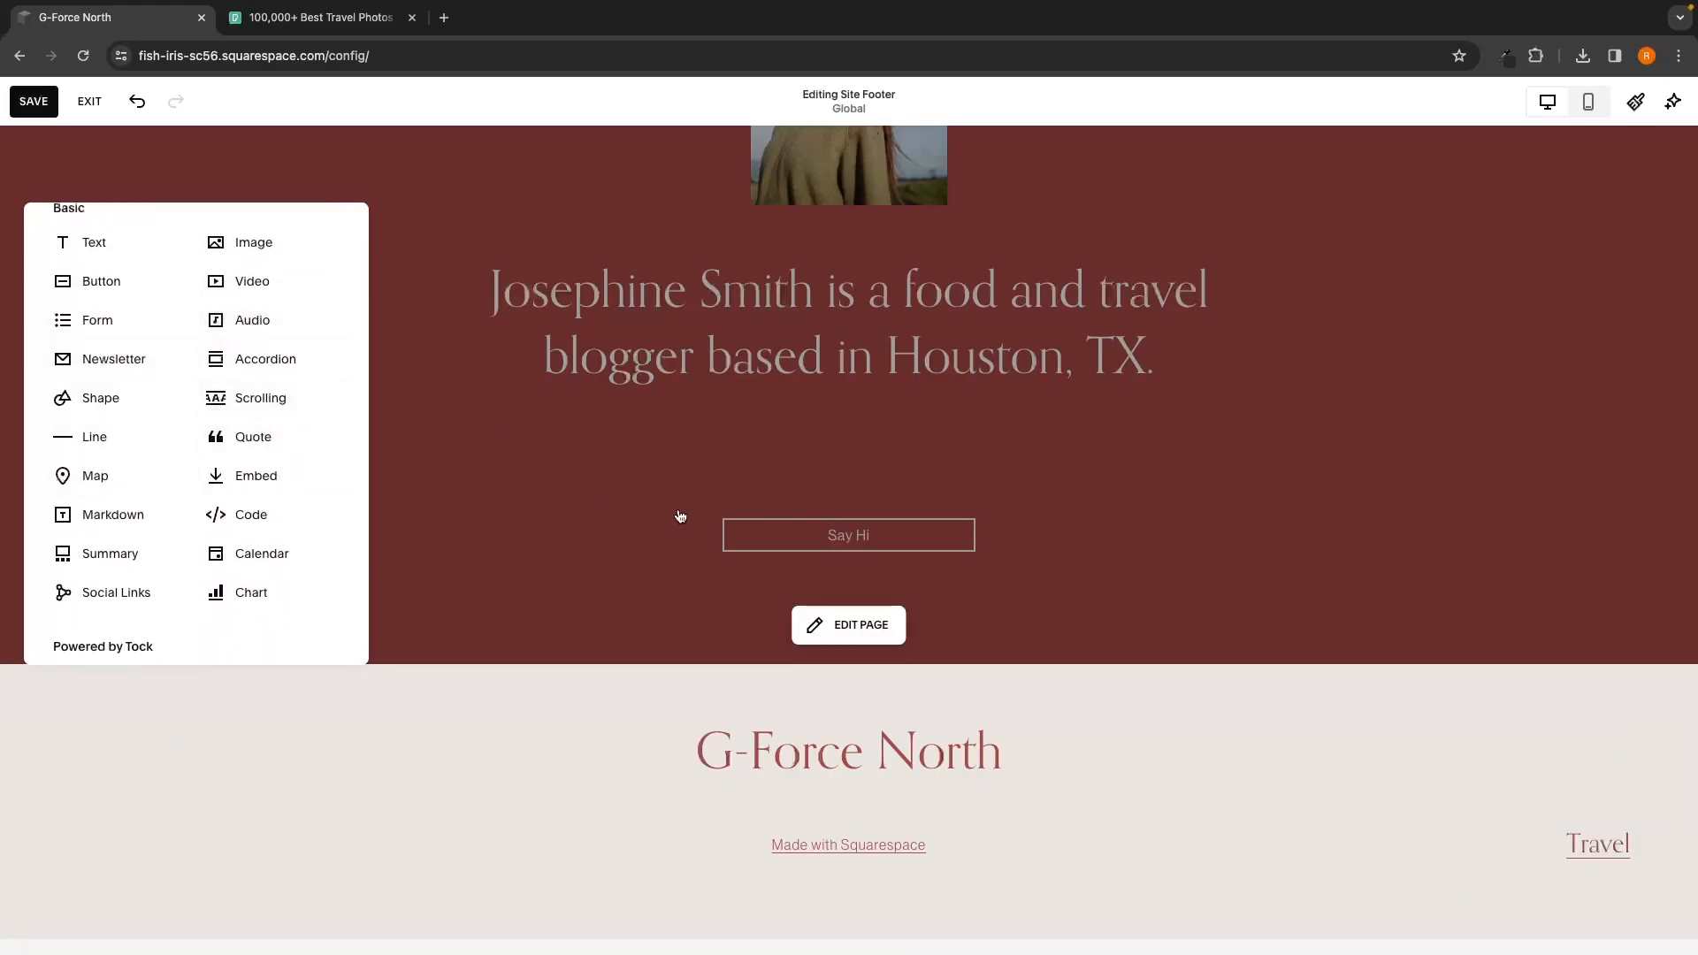
pyautogui.click(652, 493)
# Step: Save the home page and footer changes and leave editing mode
pyautogui.scroll(10, 633, 311)
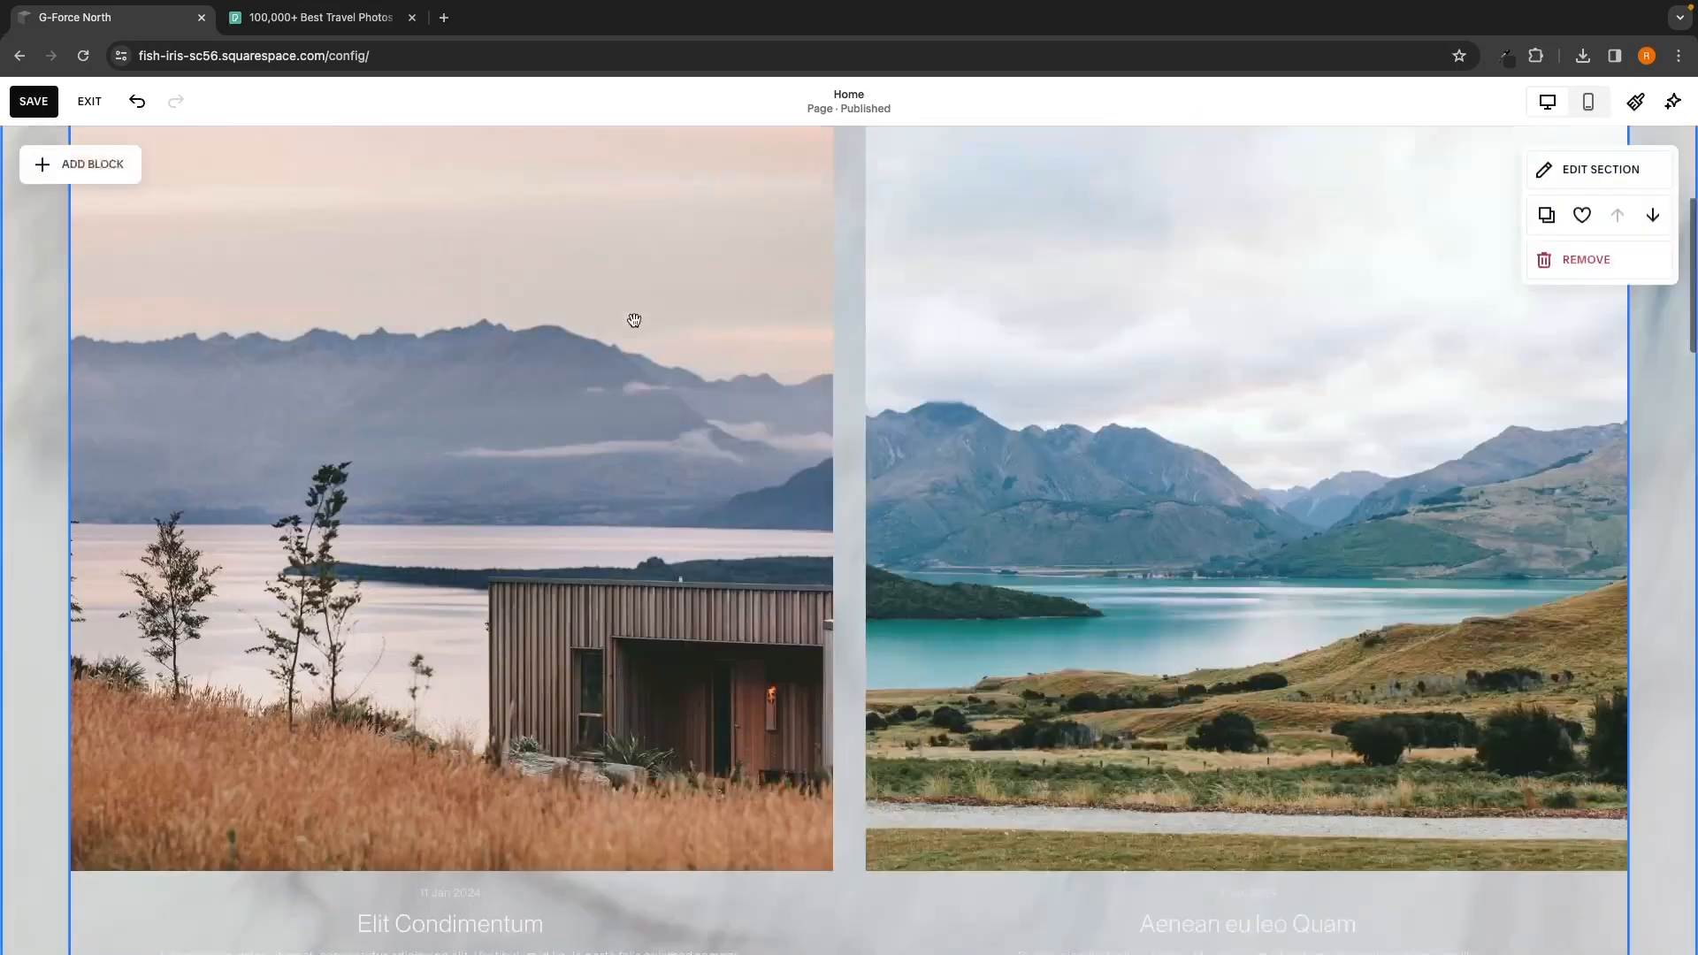
pyautogui.click(29, 104)
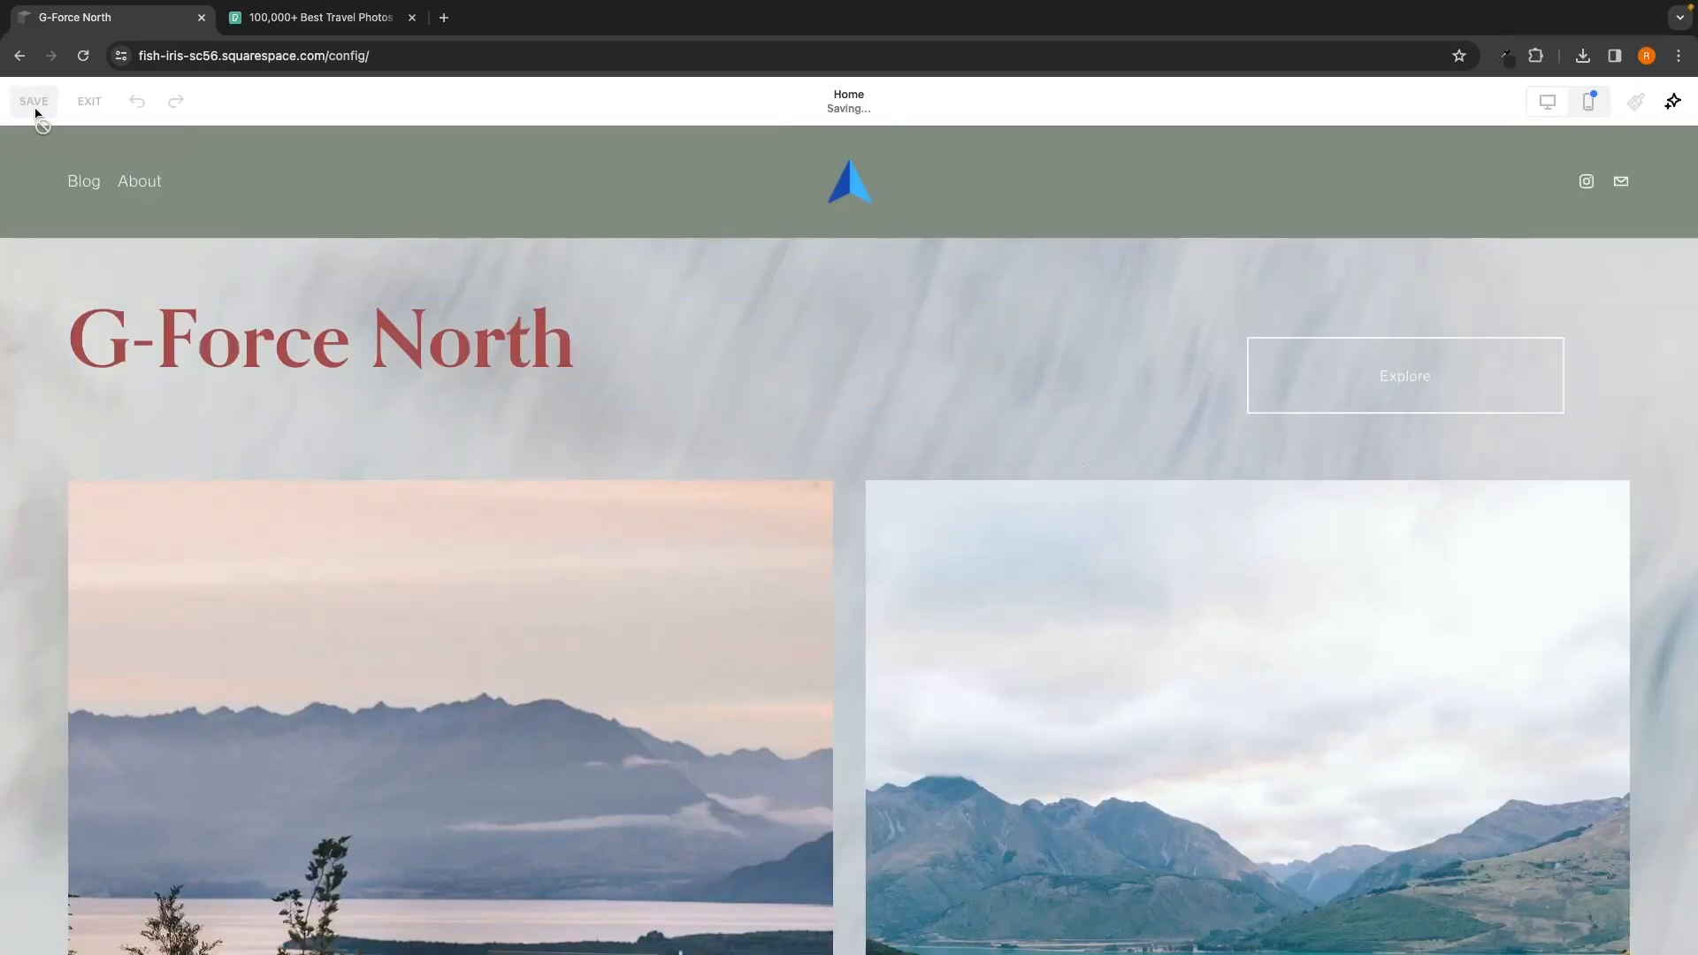
pyautogui.click(89, 102)
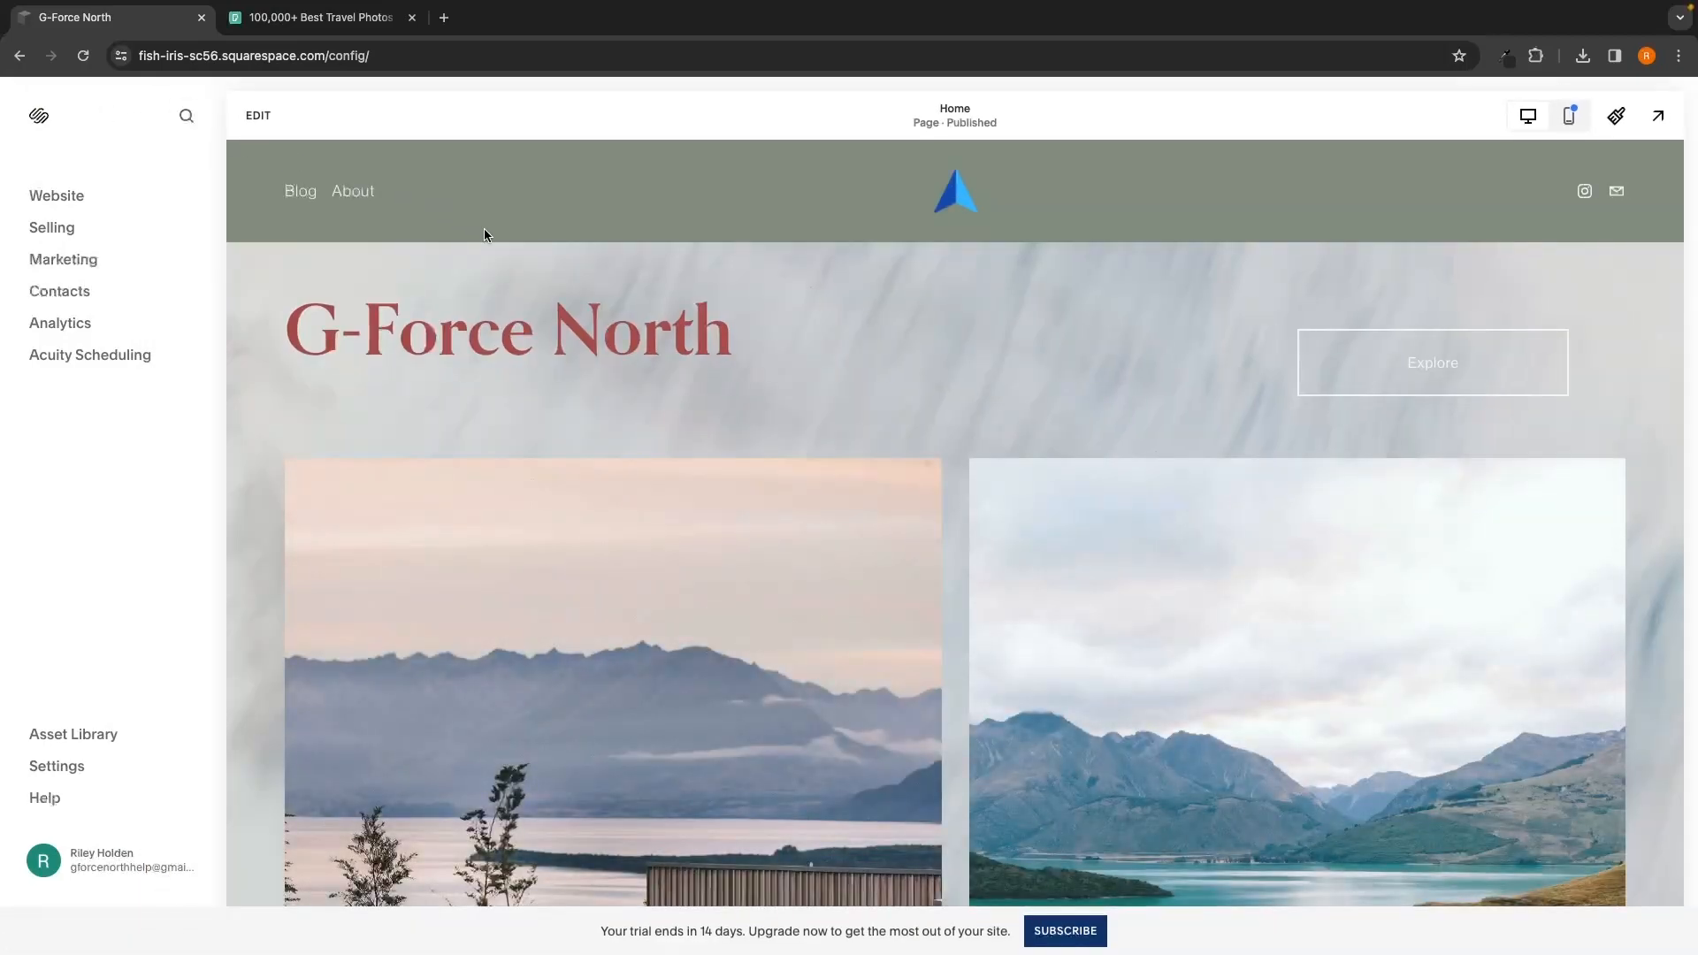
# Step: Look over the saved home page and open the site-wide font settings in Site Styles
pyautogui.scroll(-10, 774, 289)
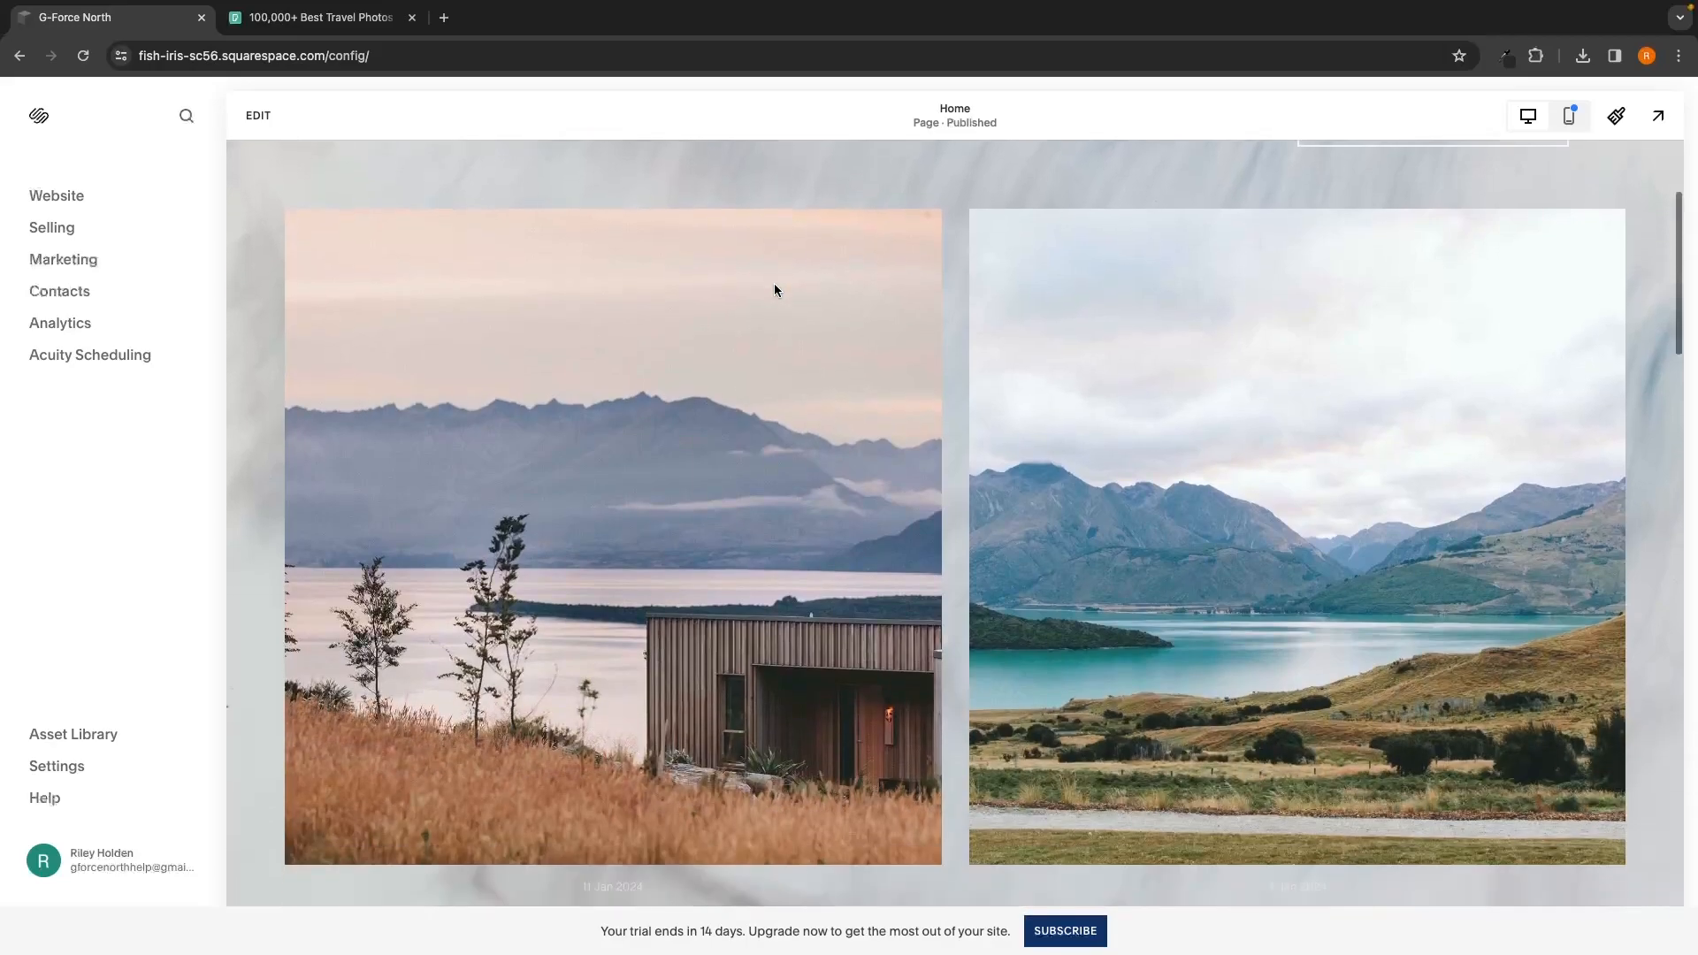
pyautogui.scroll(-3, 773, 283)
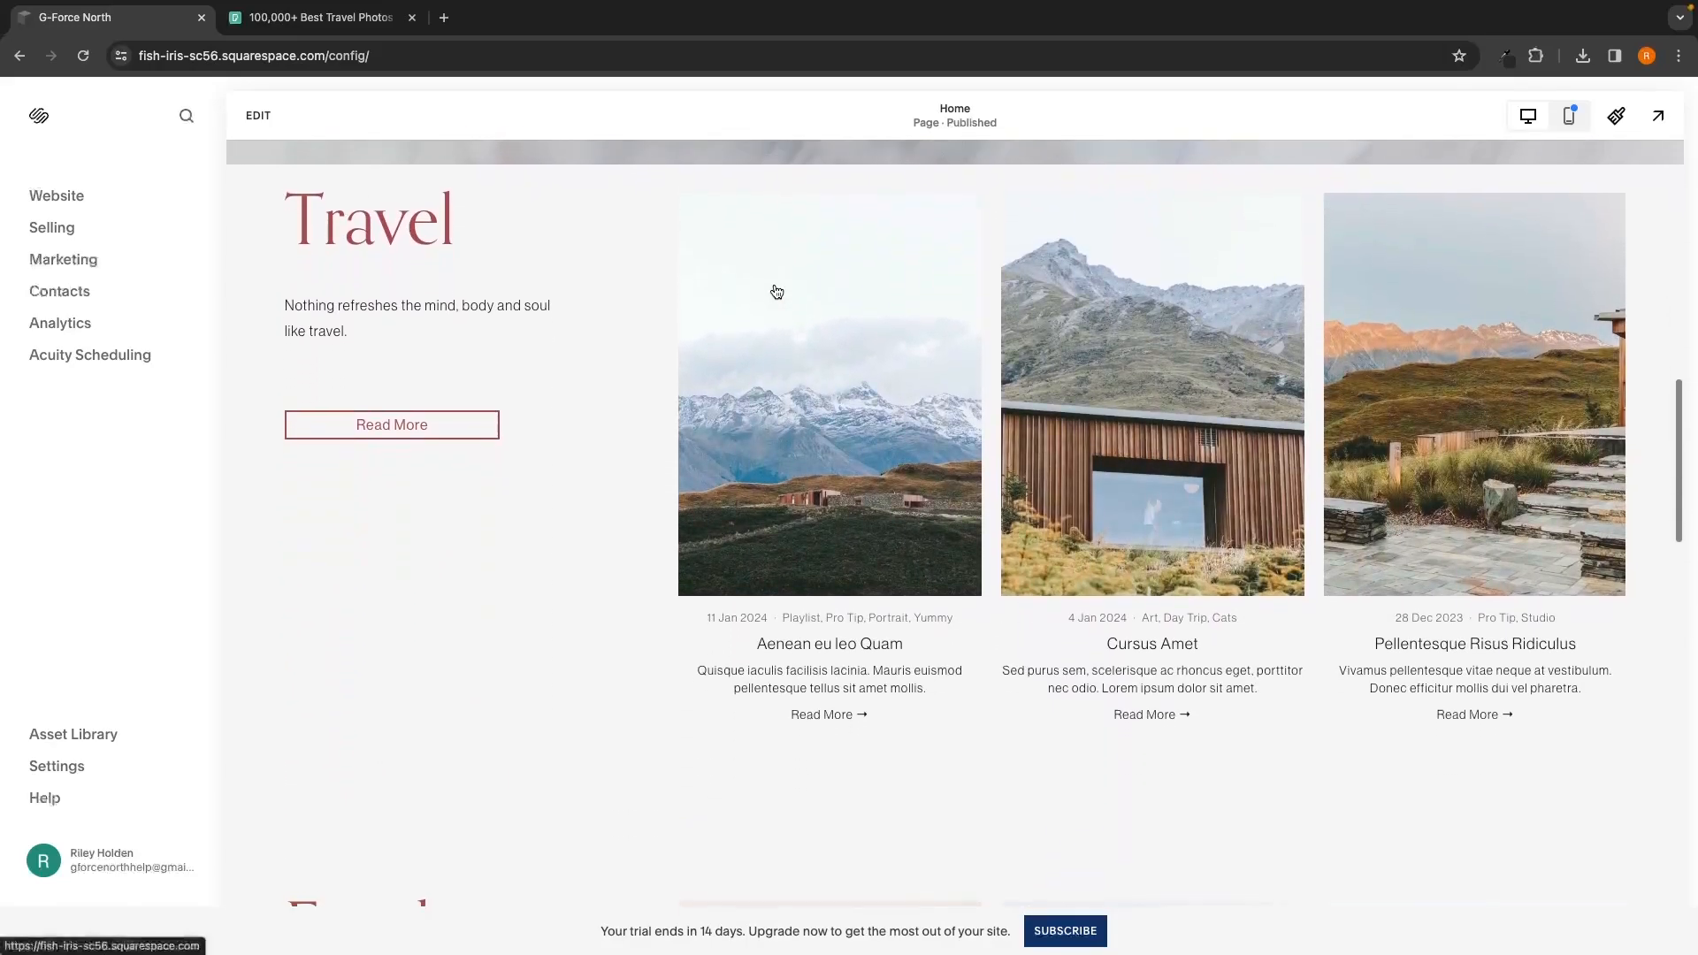
pyautogui.scroll(15, 774, 286)
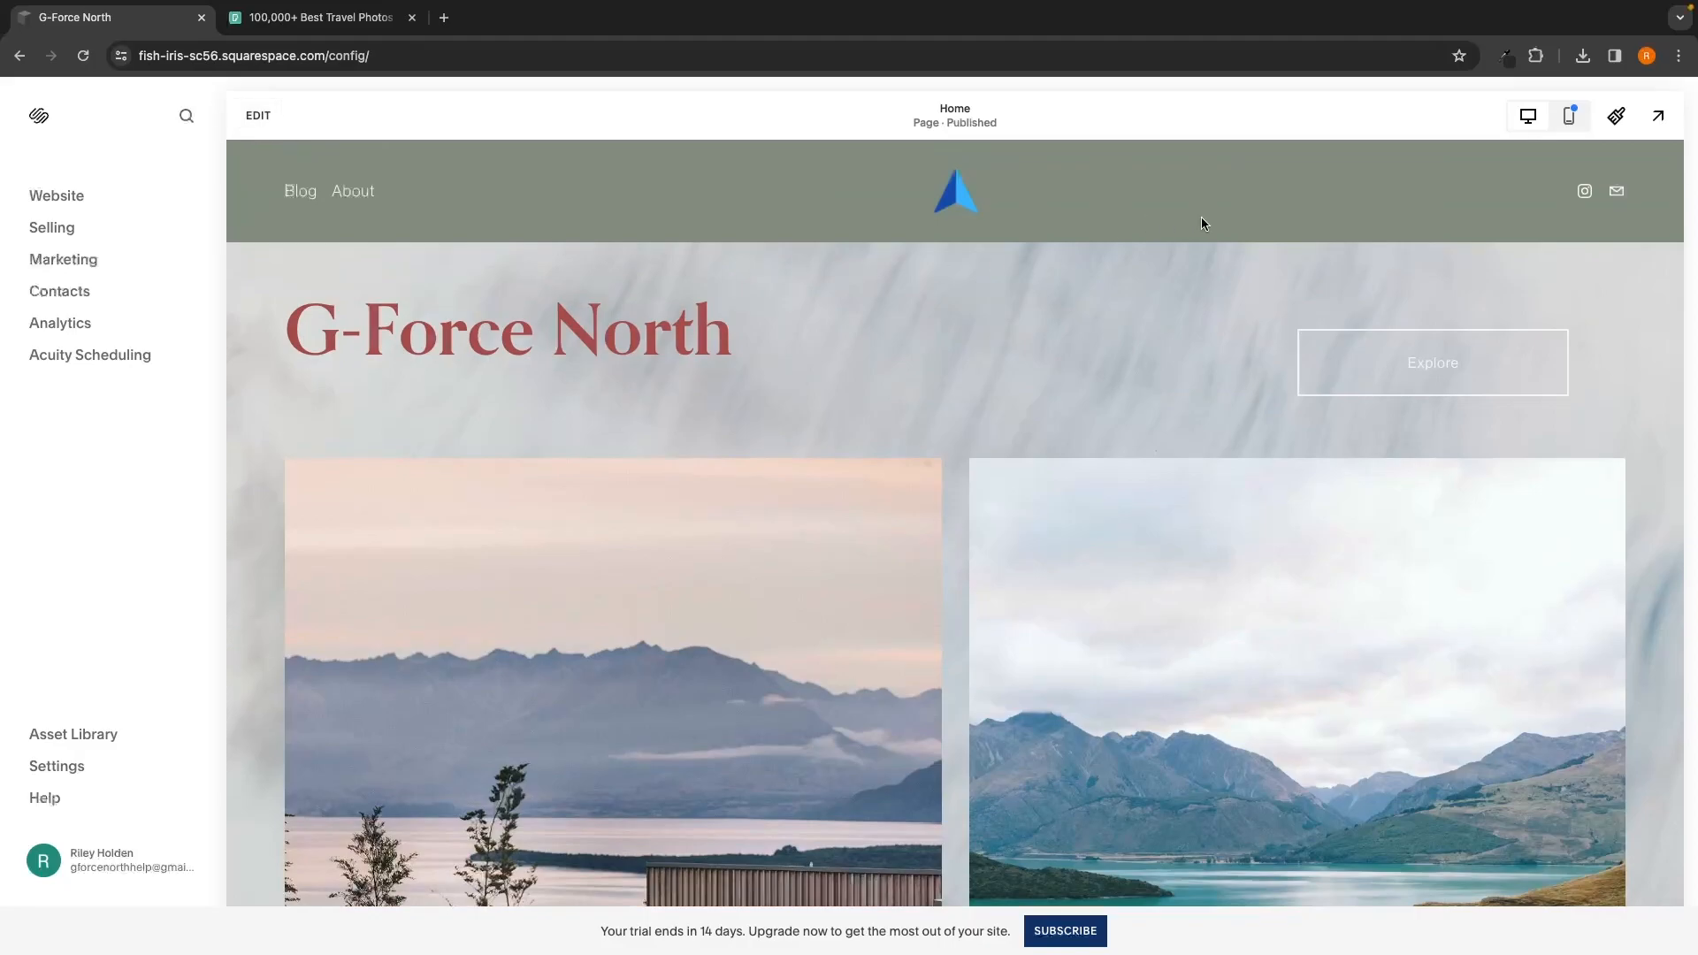
pyautogui.click(1618, 117)
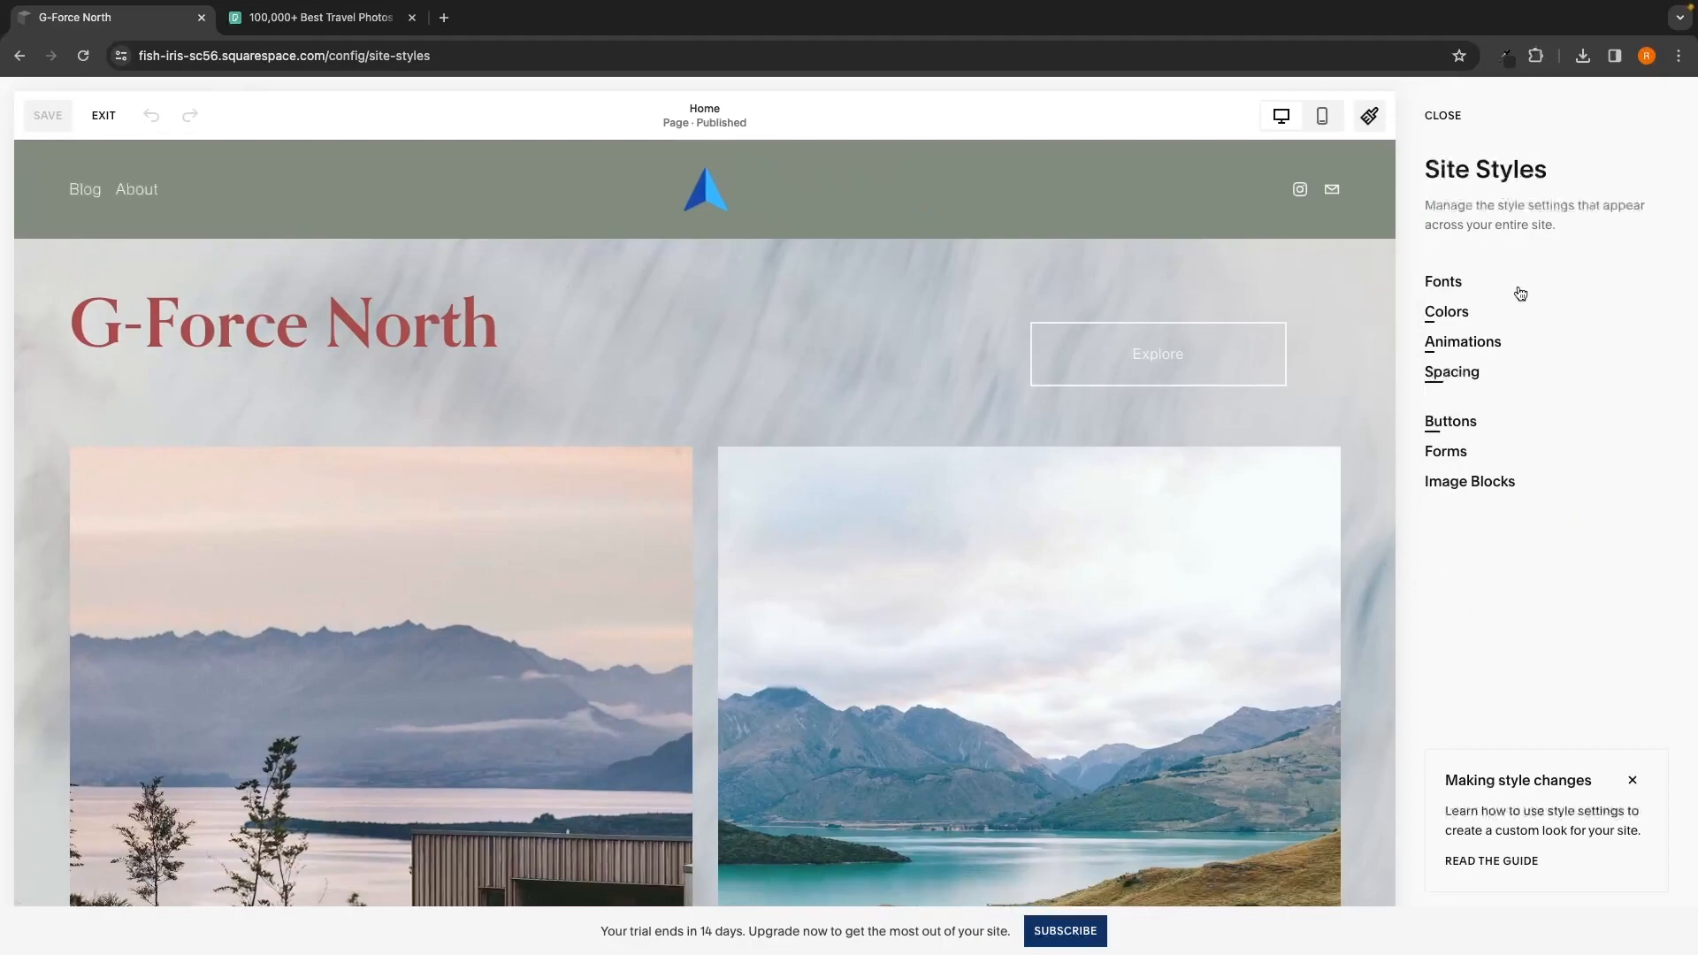
pyautogui.click(1469, 284)
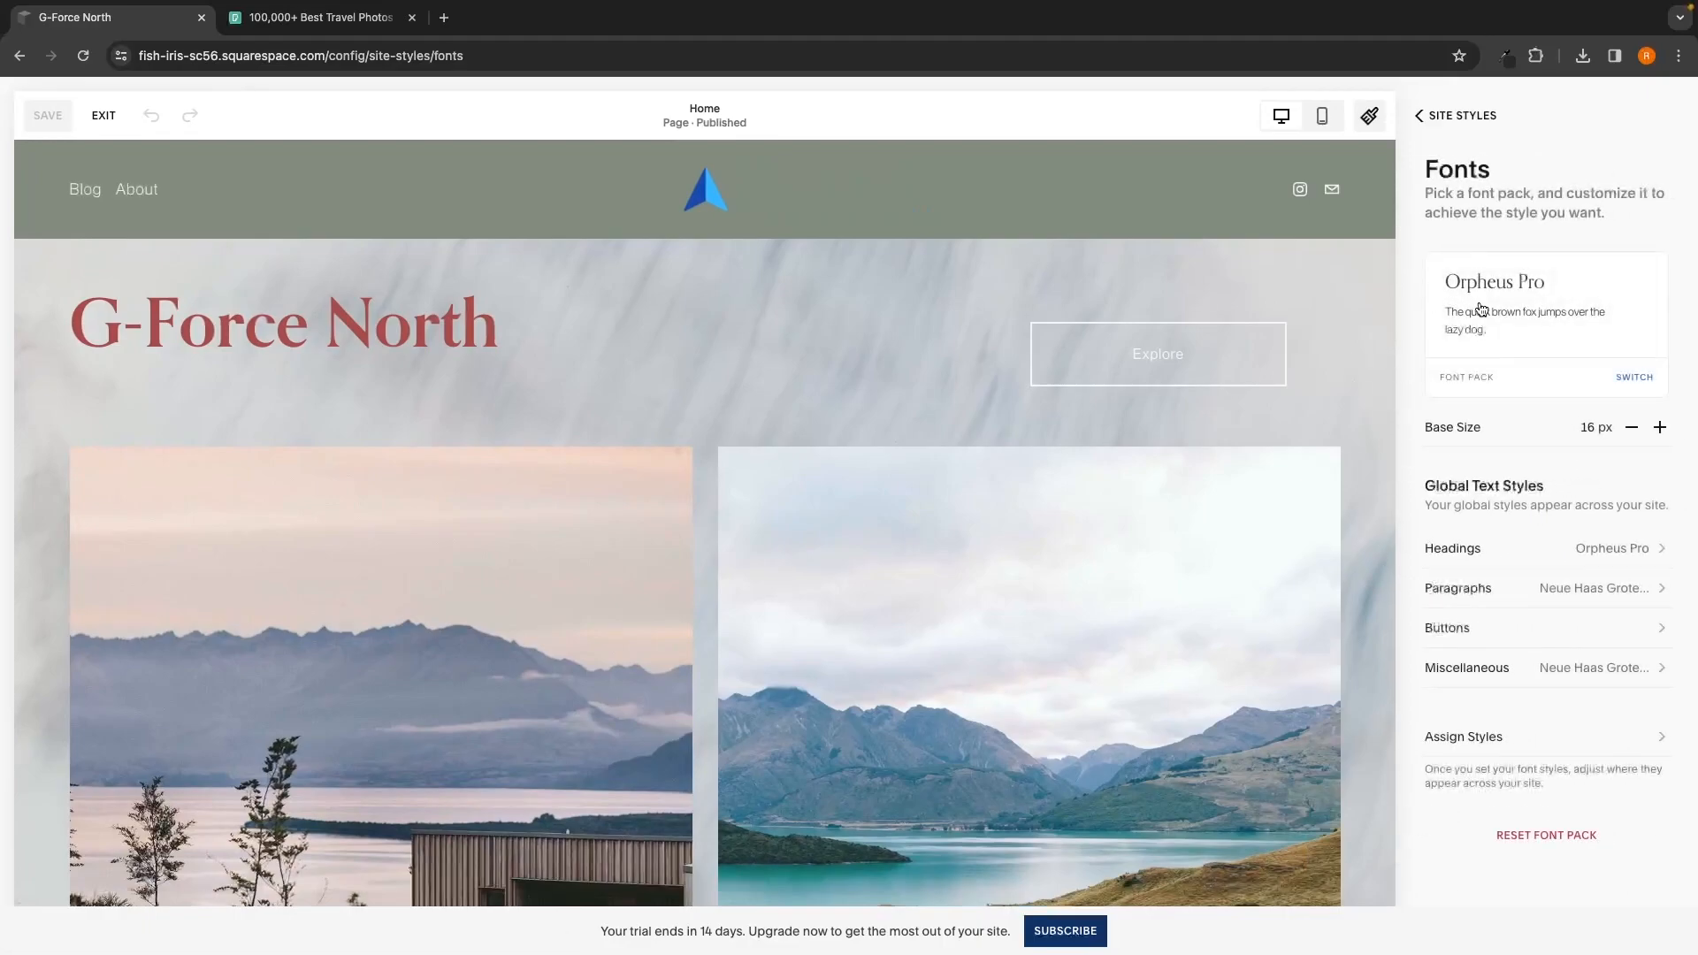
# Step: Try smaller base font sizes for the site and return the value to 16 px
pyautogui.click(1632, 430)
pyautogui.click(1632, 431)
pyautogui.click(1632, 431)
pyautogui.click(1633, 430)
pyautogui.click(1658, 431)
pyautogui.click(1658, 430)
pyautogui.click(1657, 431)
pyautogui.click(1658, 431)
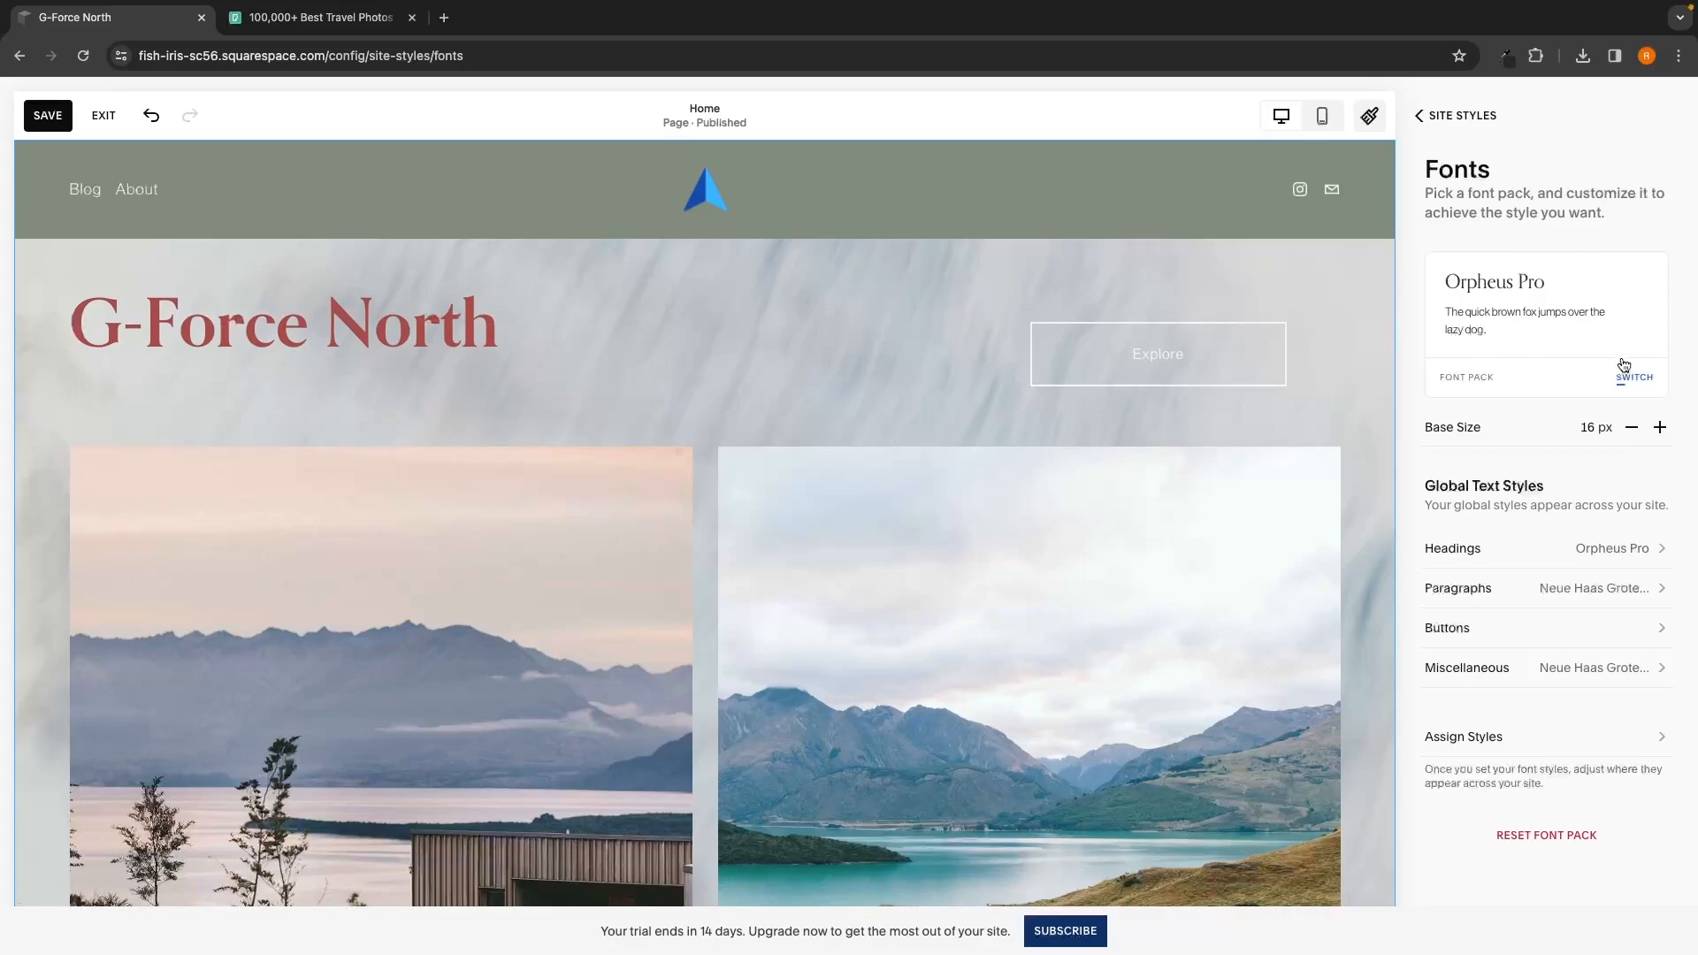
# Step: Try the Mencken Std Head Compress font pack from the mixed packs
pyautogui.click(1634, 380)
pyautogui.click(1623, 266)
pyautogui.click(1557, 428)
pyautogui.click(1553, 520)
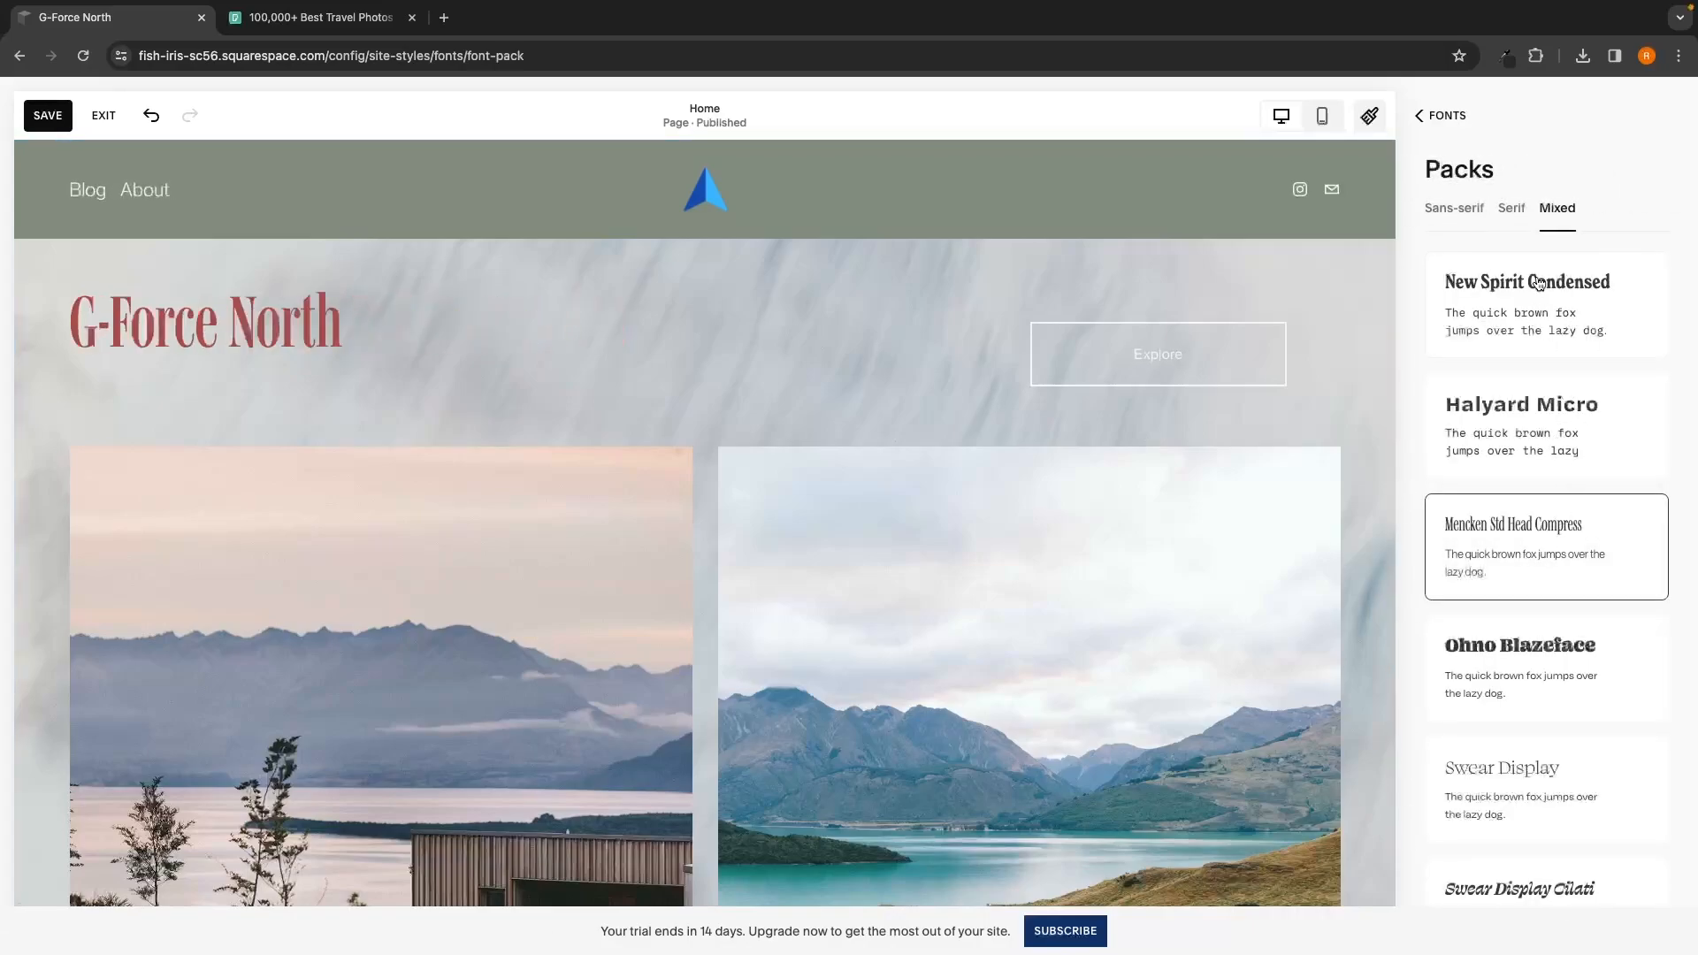
# Step: Apply the Kepler Std font pack from the serif packs and return to the Site Styles overview
pyautogui.click(1508, 210)
pyautogui.click(1514, 389)
pyautogui.click(1539, 348)
pyautogui.scroll(-3, 1542, 389)
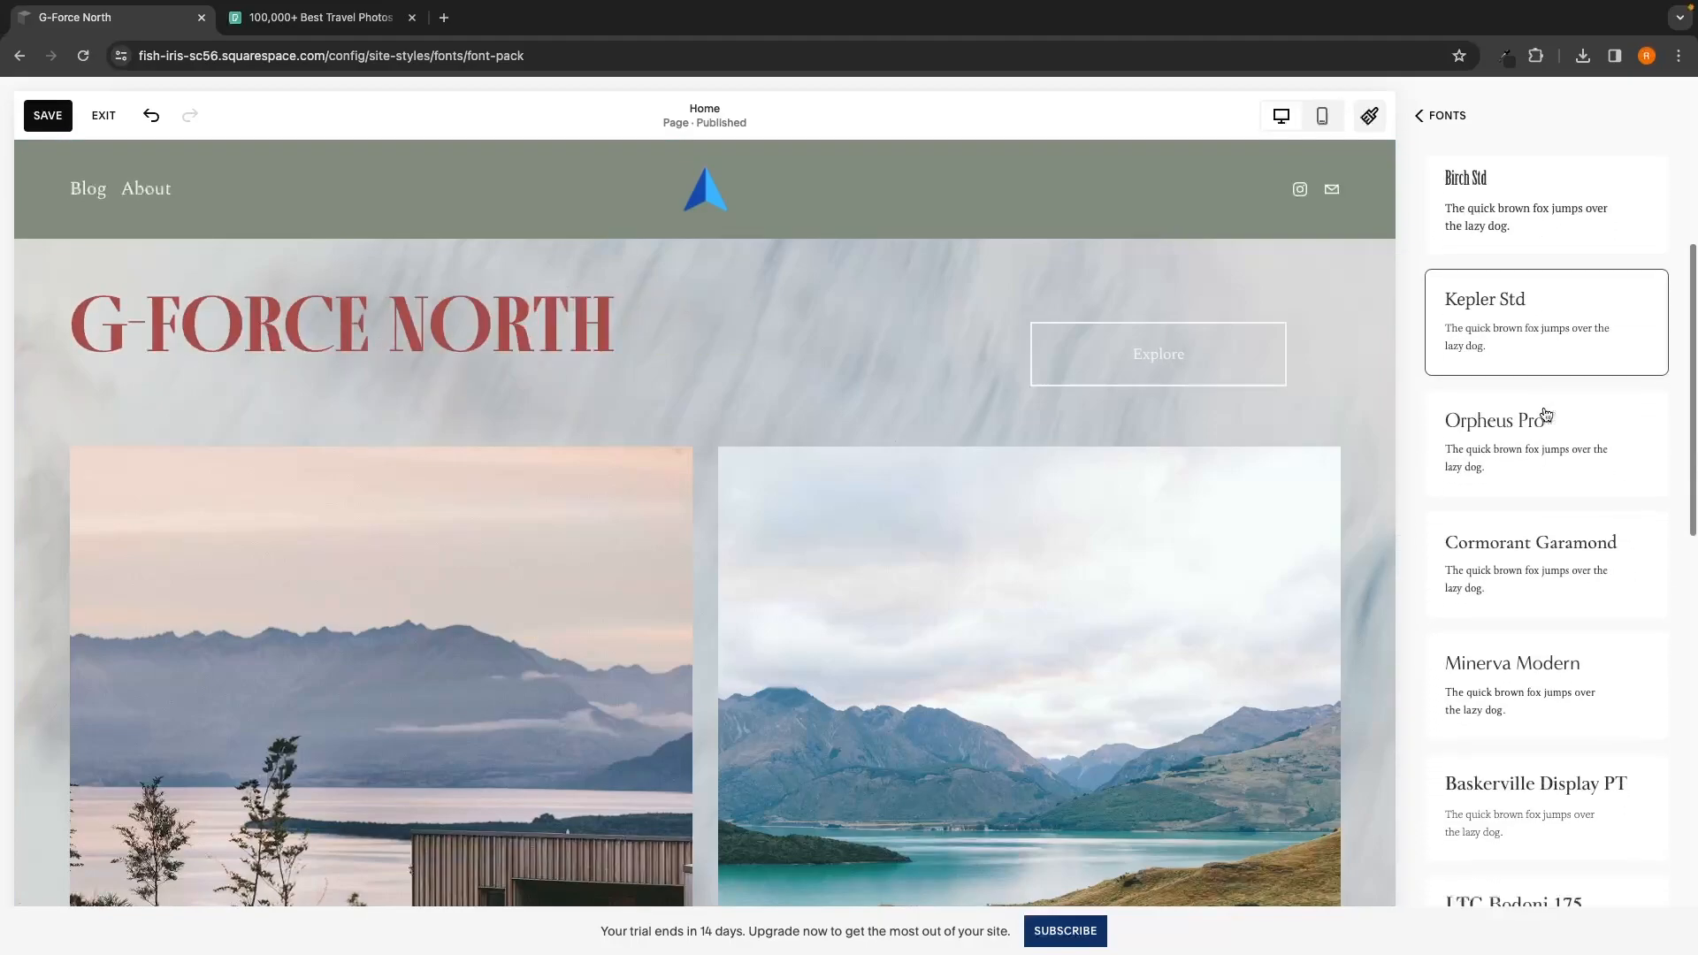
pyautogui.click(1441, 117)
pyautogui.click(1450, 122)
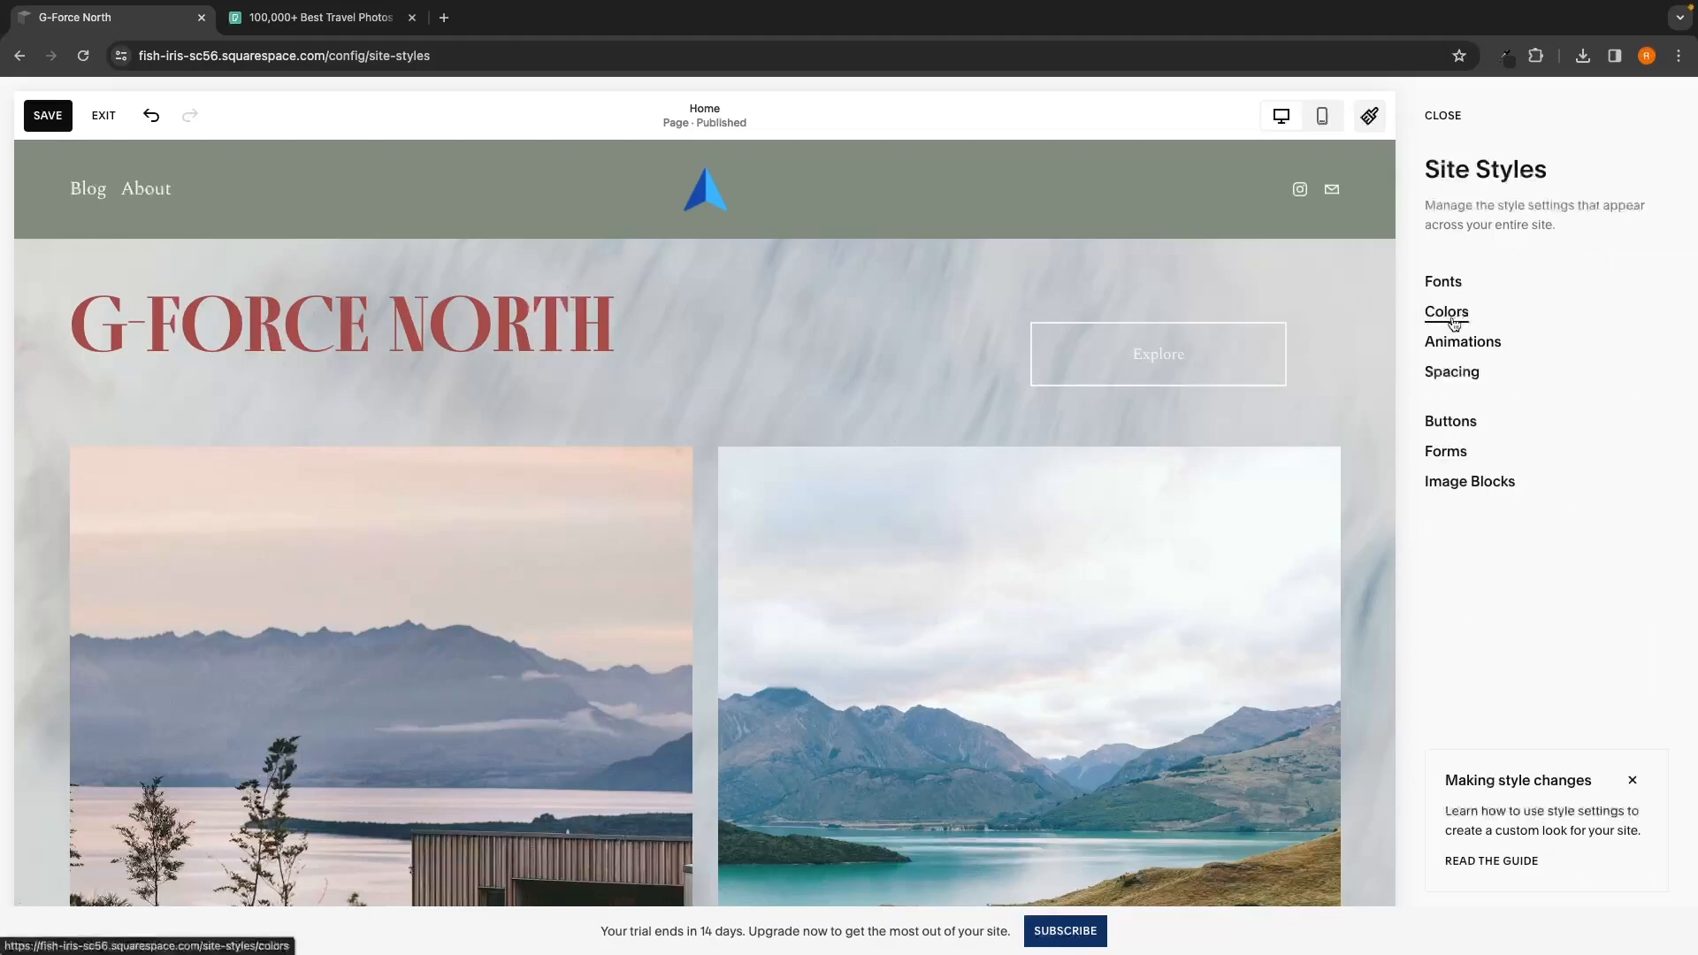
# Step: Open the site's color palette for editing and bring up the preset palettes
pyautogui.click(1451, 321)
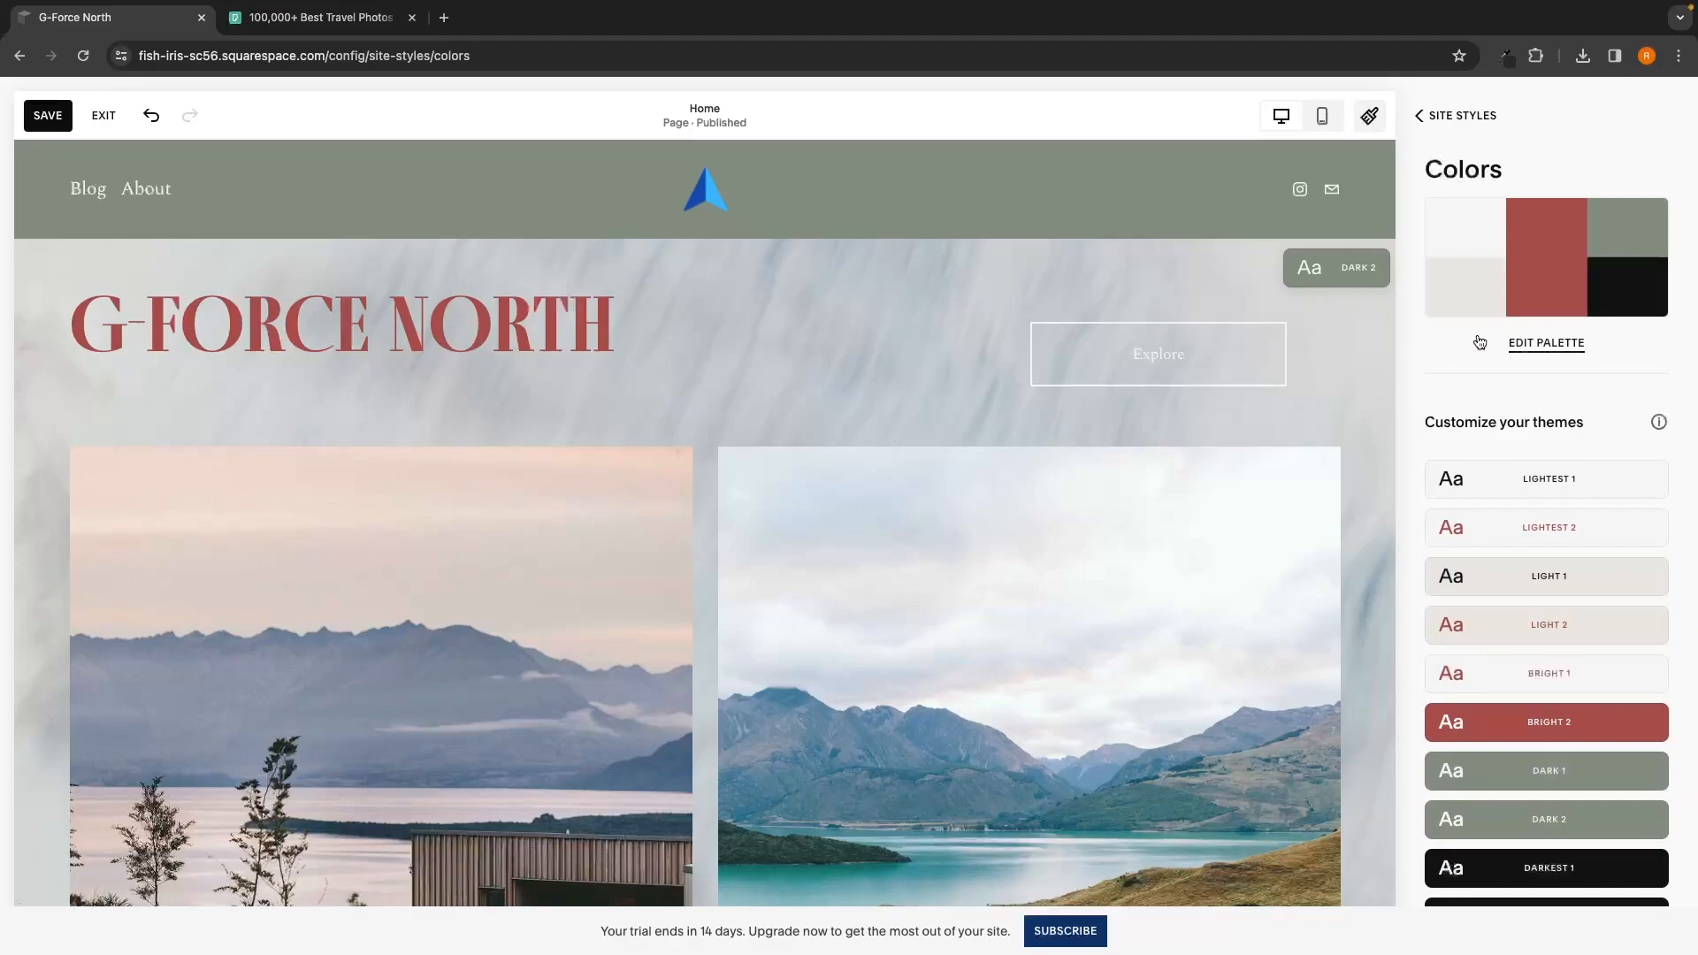
pyautogui.click(1545, 349)
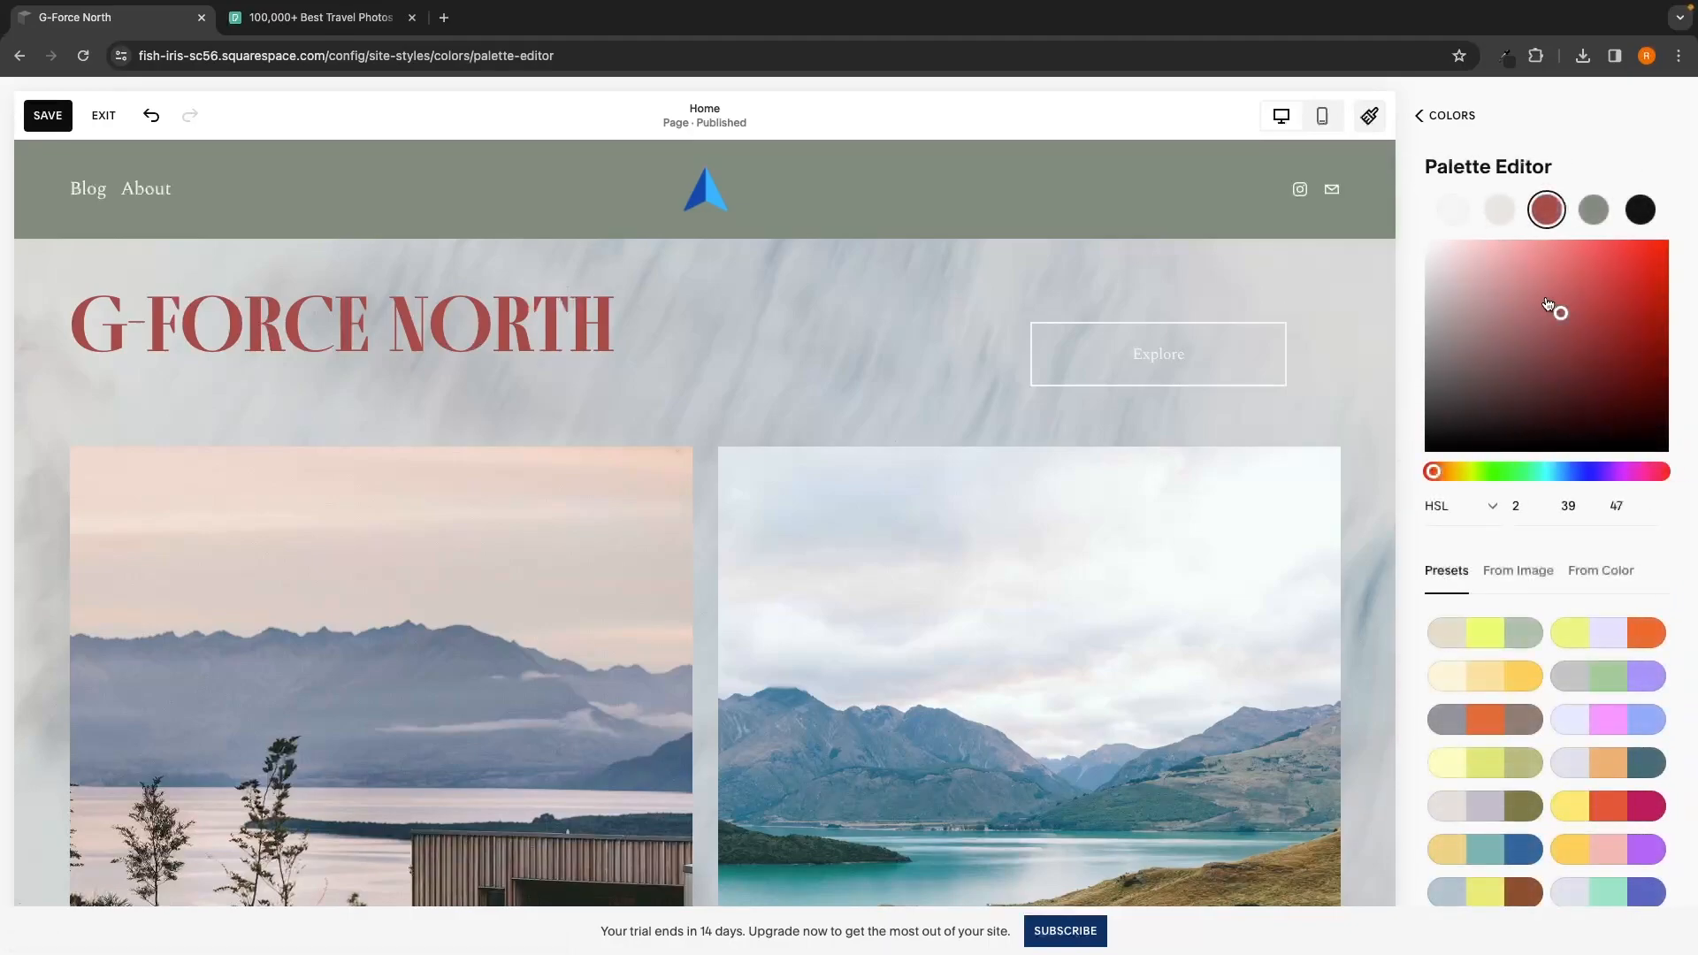
pyautogui.scroll(-5, 1543, 442)
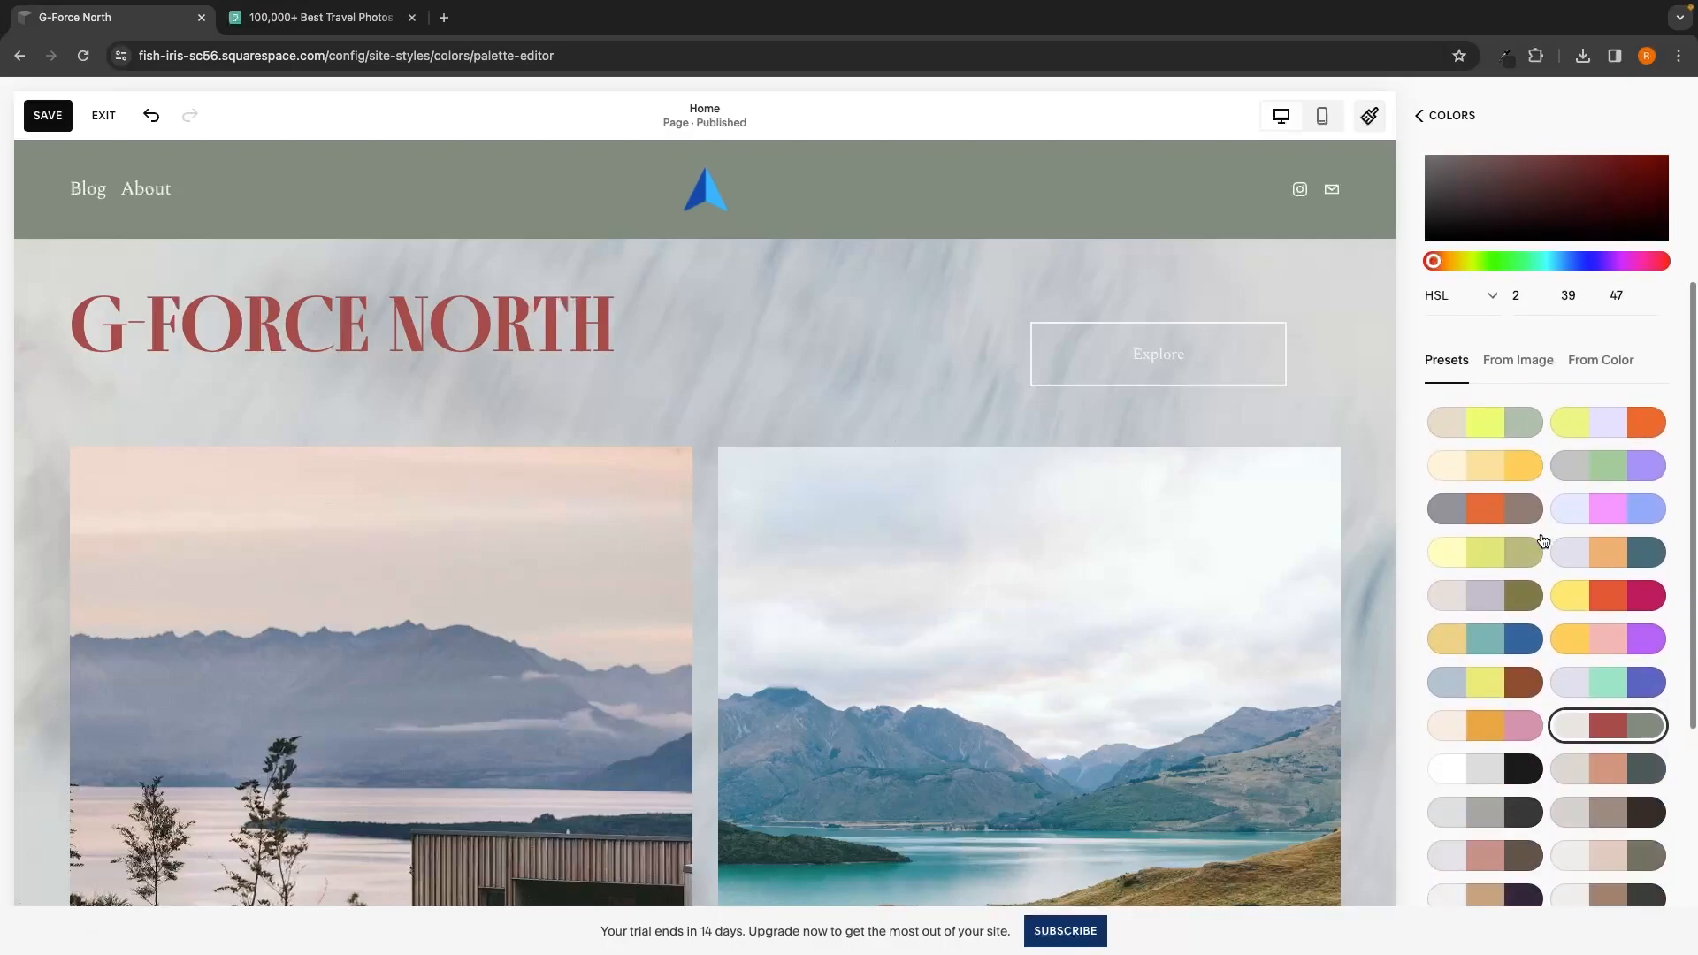
# Step: Try several preset palettes, ending on the yellow-green one, and darken its second color to #2F2F29
pyautogui.click(1519, 511)
pyautogui.click(1603, 511)
pyautogui.click(1510, 517)
pyautogui.click(1508, 551)
pyautogui.scroll(3, 1509, 549)
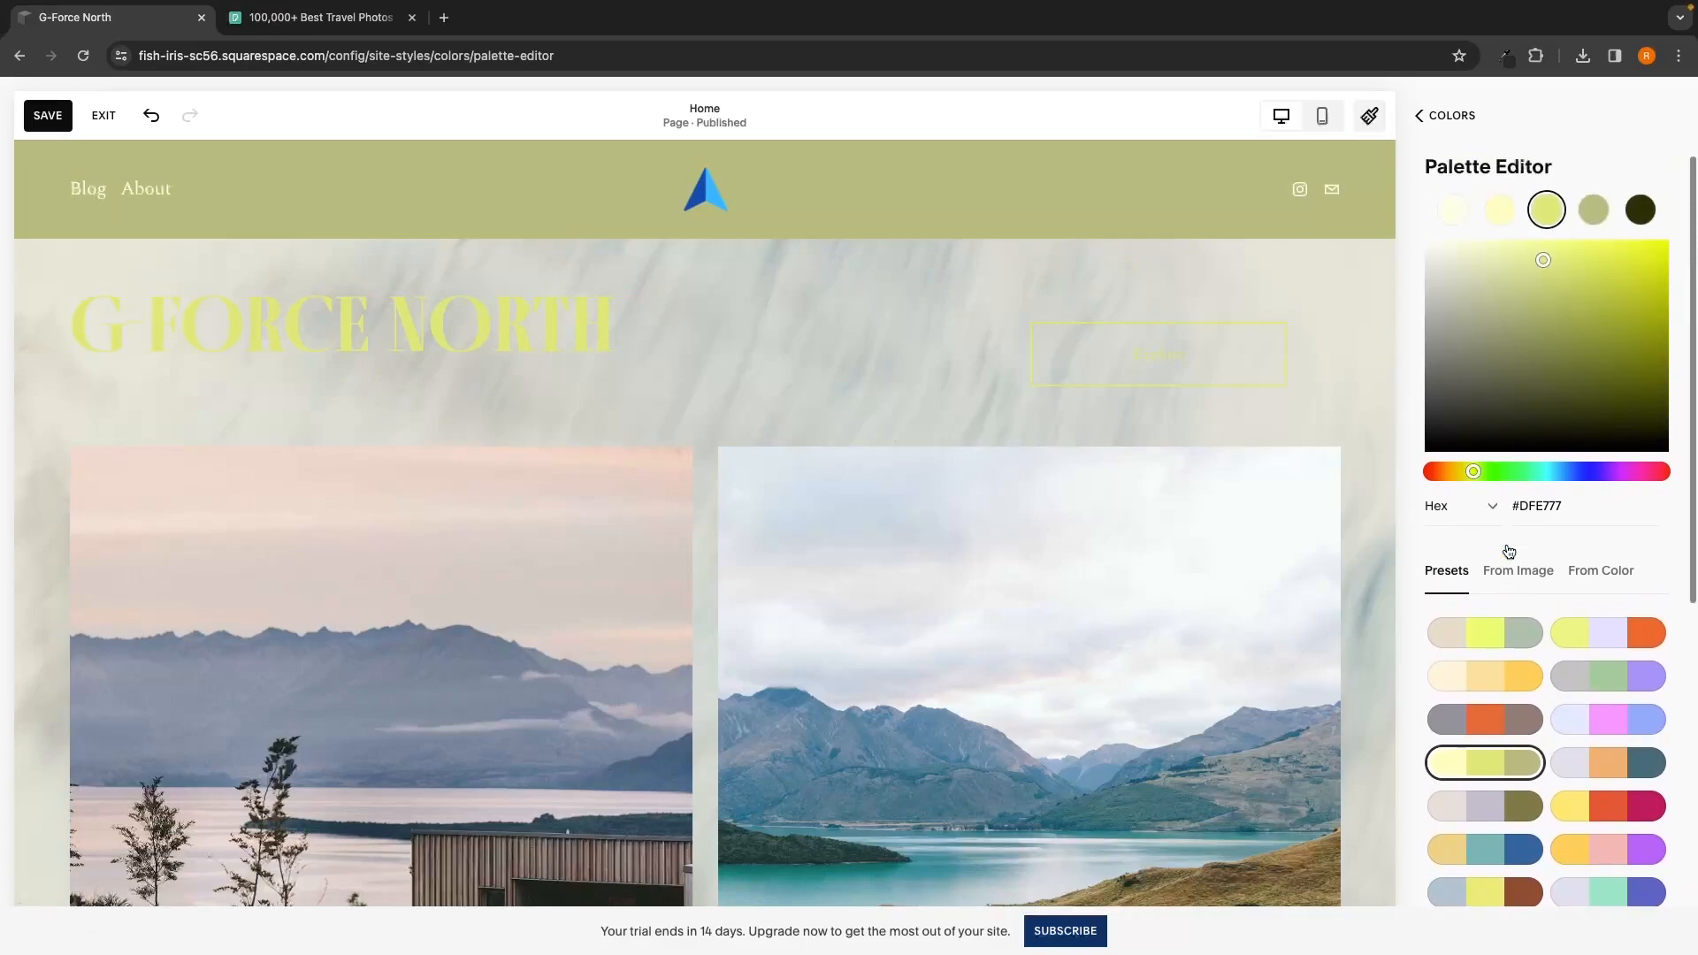
pyautogui.click(1500, 212)
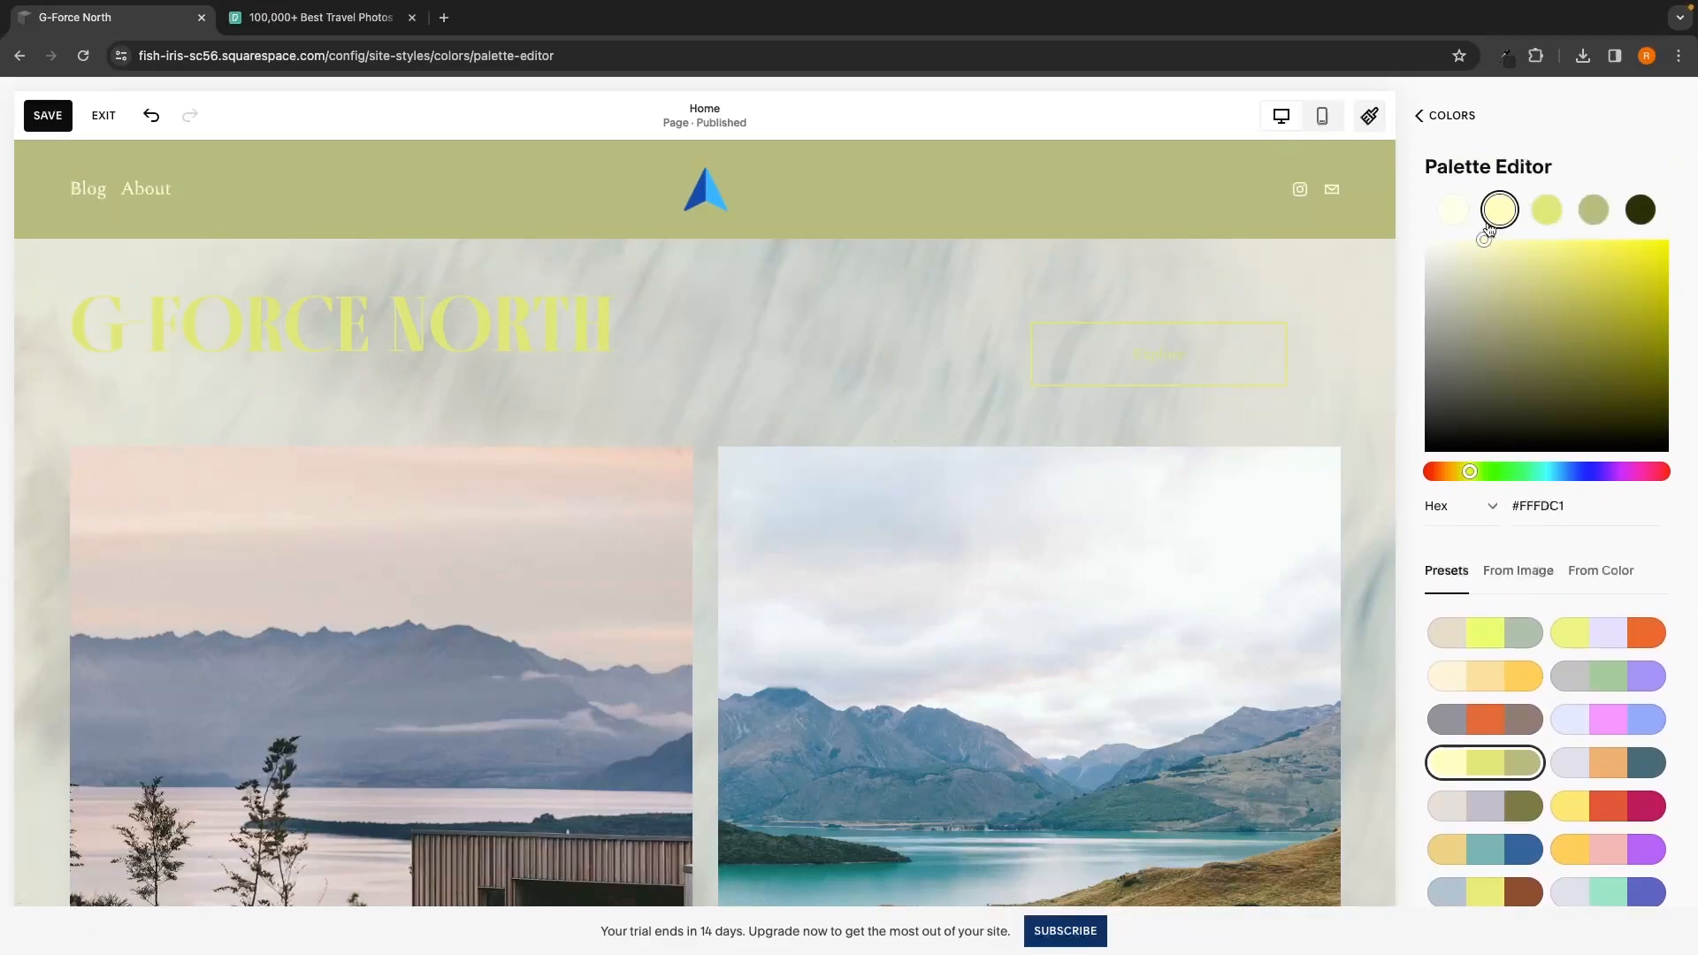
pyautogui.moveTo(1513, 269); pyautogui.dragTo(1460, 414)
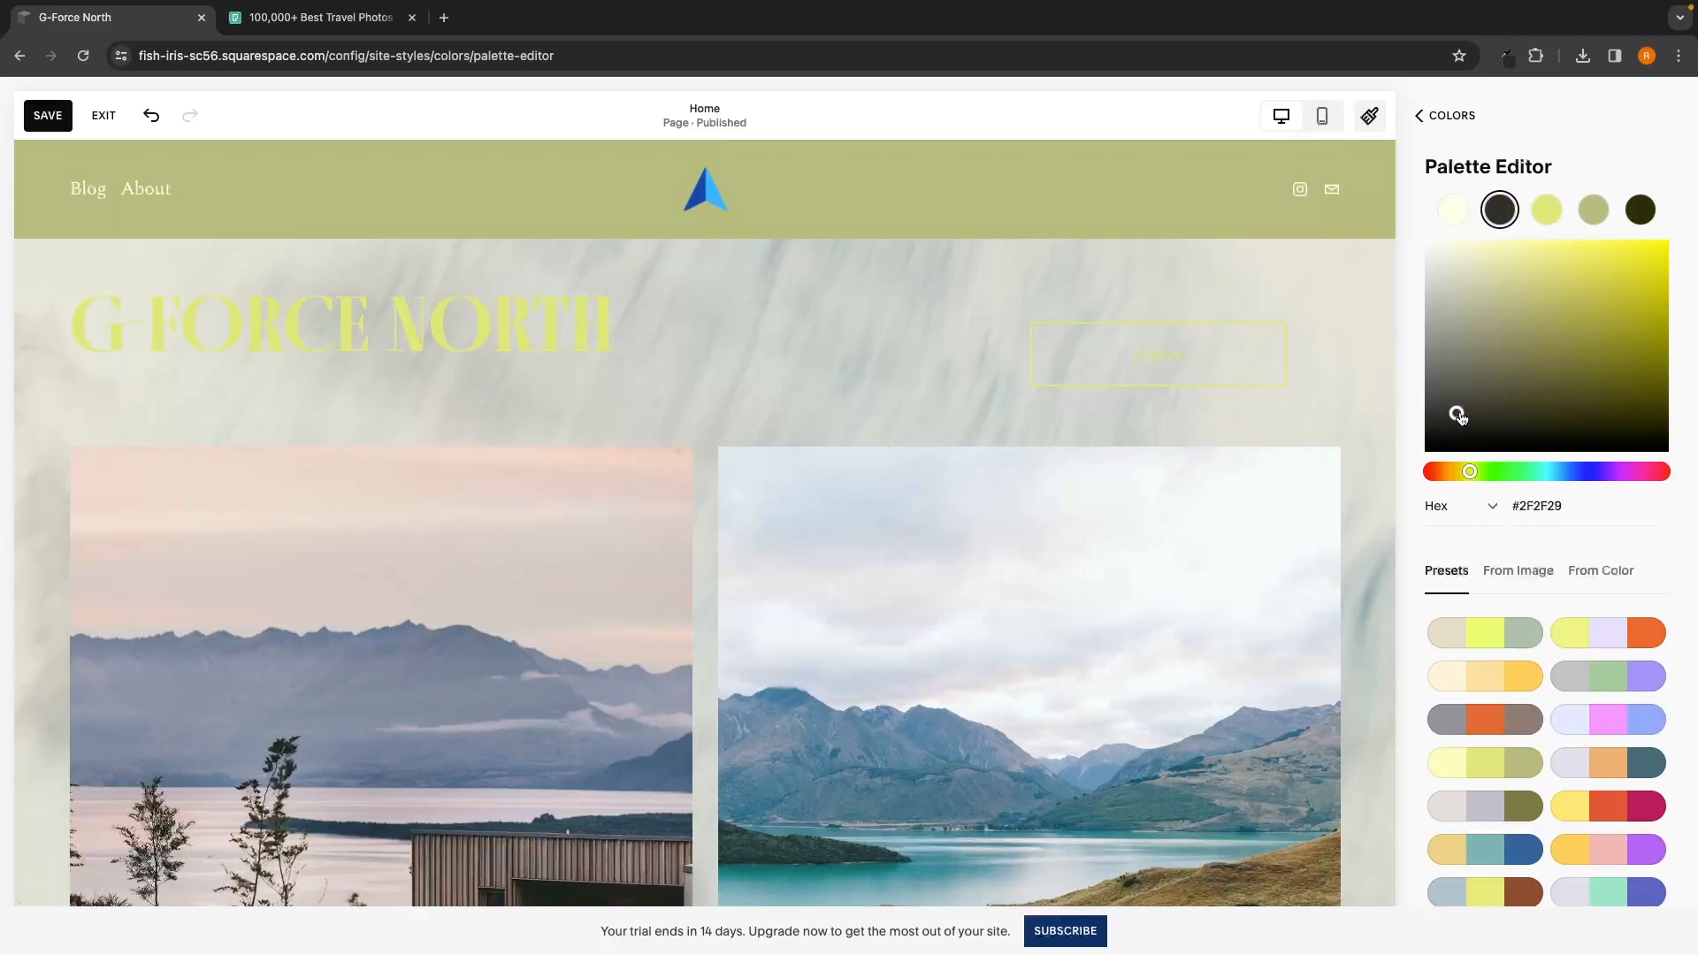
# Step: Apply the grey, orange and brown preset palette to the site and return to the color settings
pyautogui.scroll(-2, 1557, 496)
pyautogui.click(1620, 550)
pyautogui.click(1500, 590)
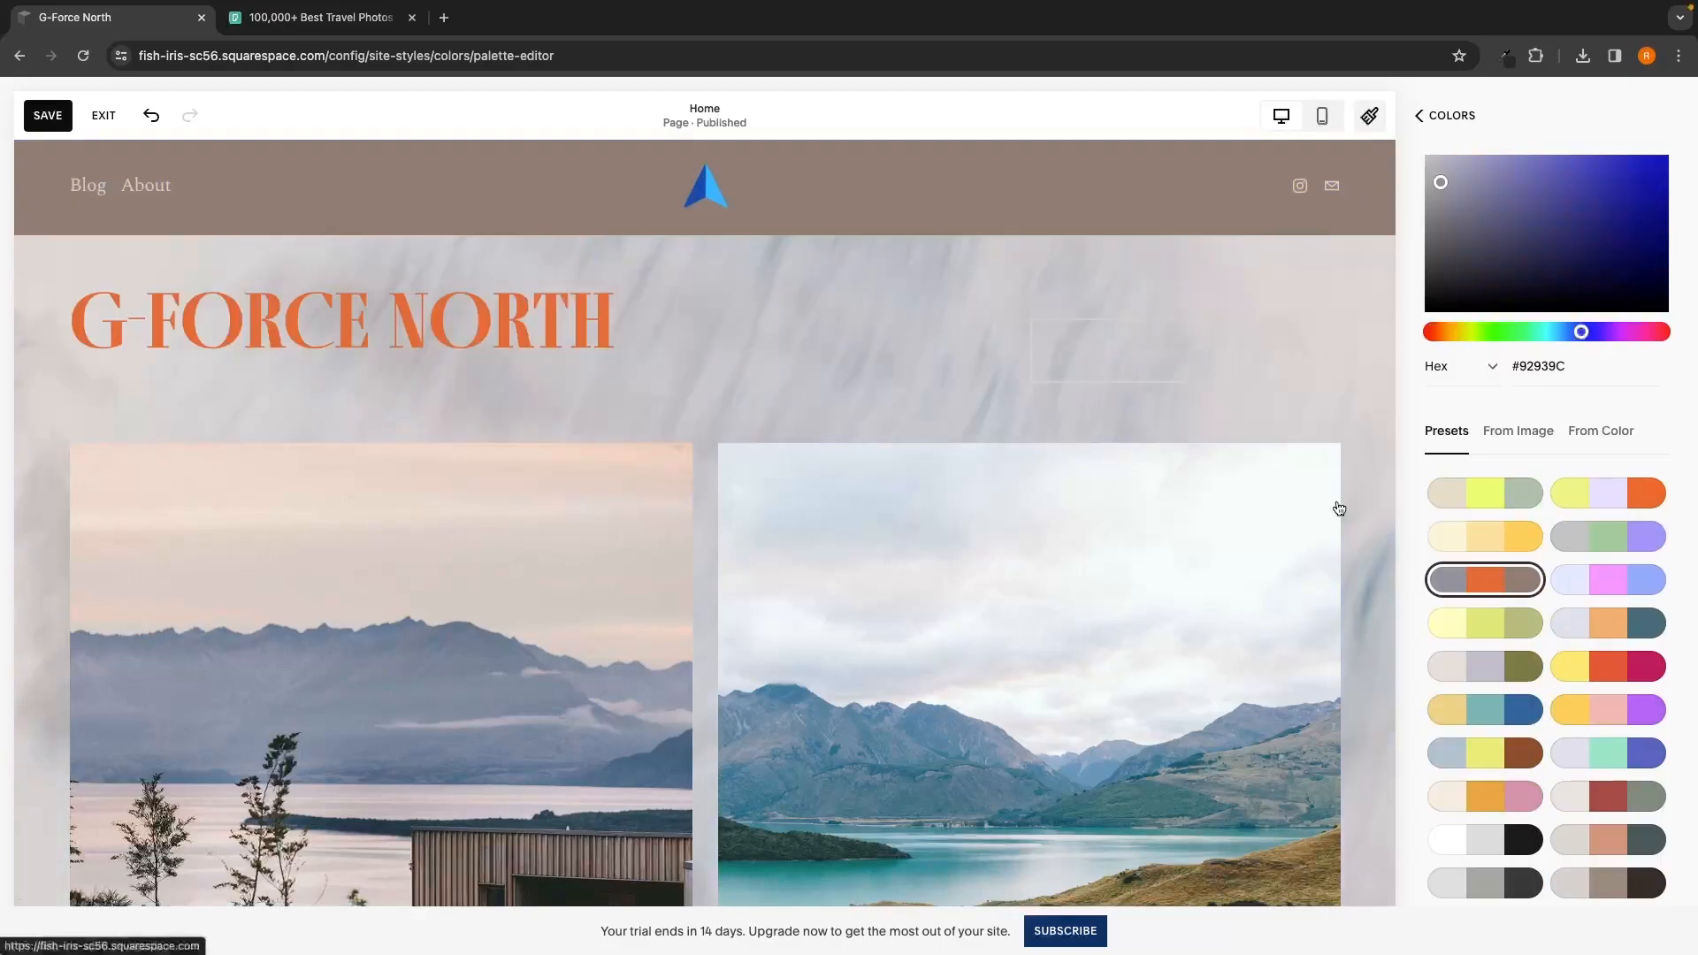
pyautogui.scroll(2, 1485, 230)
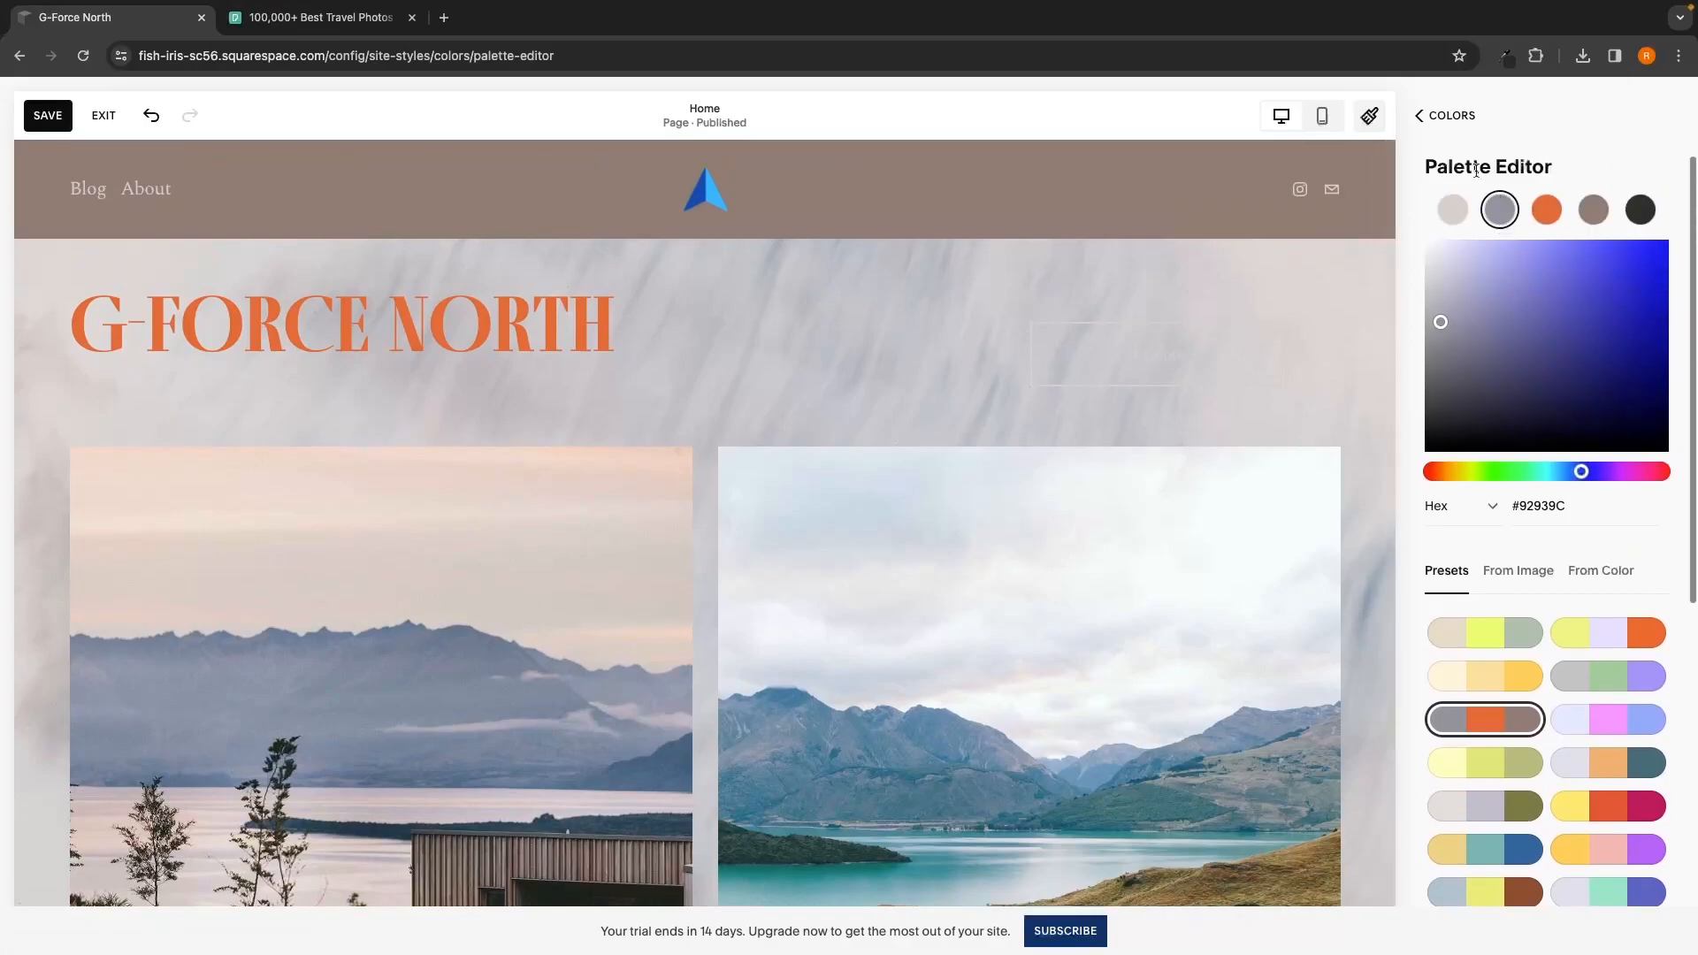
pyautogui.click(1455, 116)
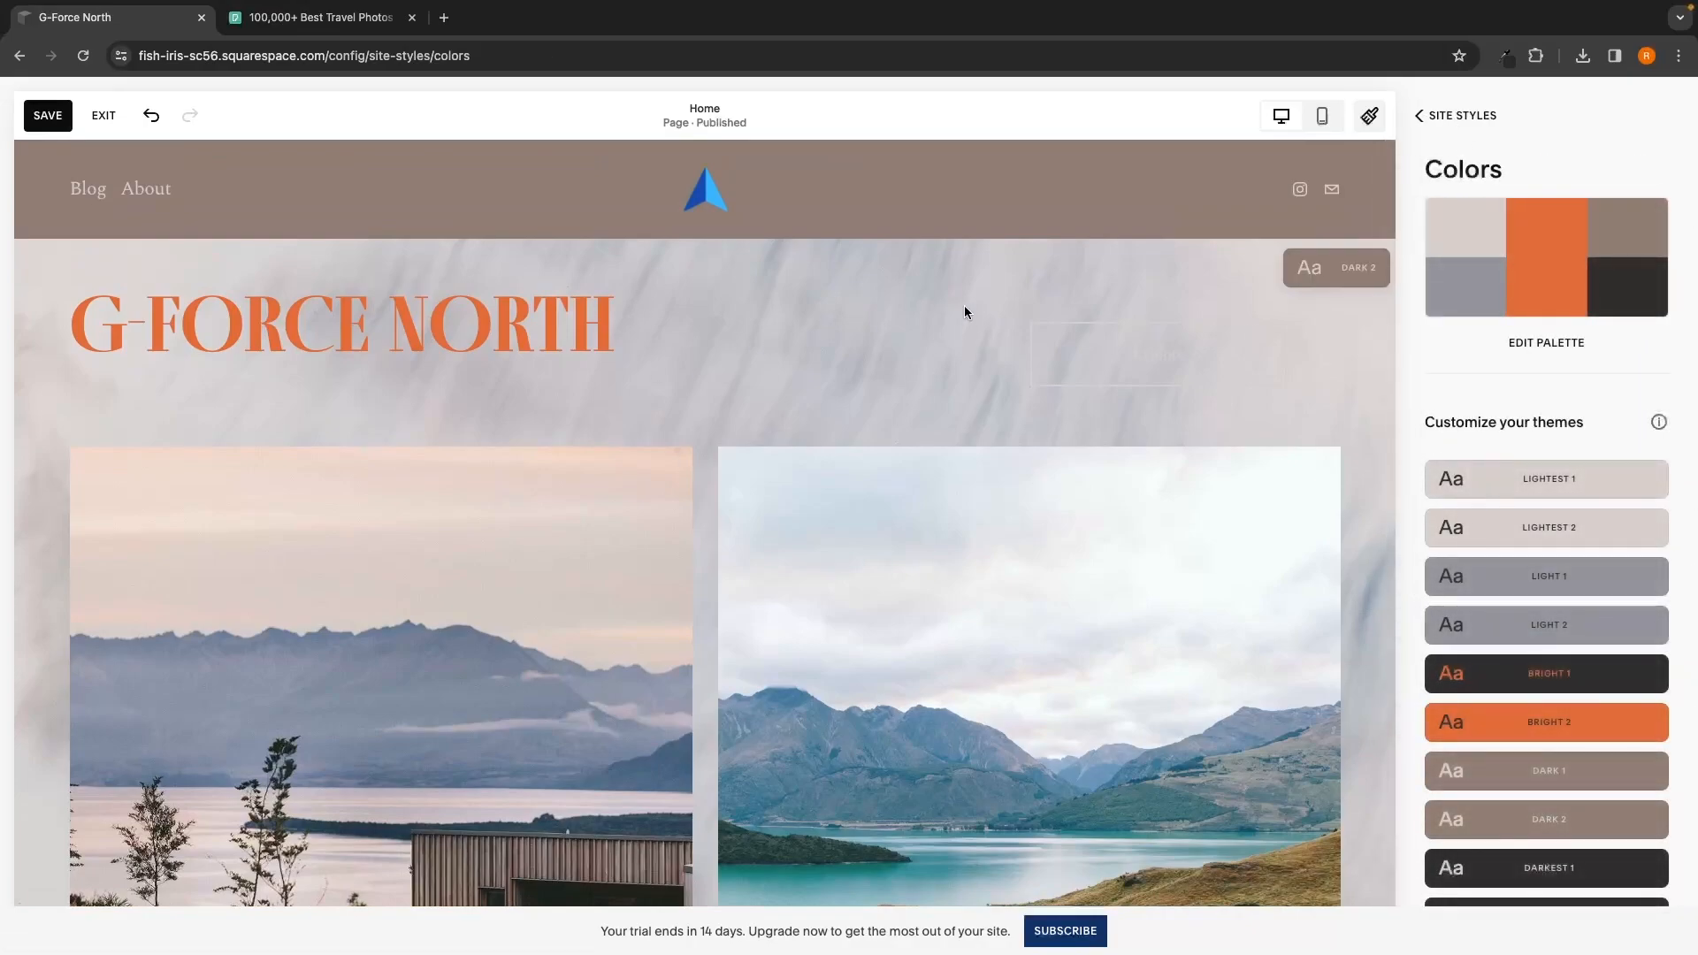
# Step: Review the customizable color themes and the Bright 2 theme's sitewide, text and link colors, and leave the theme editor
pyautogui.scroll(-1, 1425, 416)
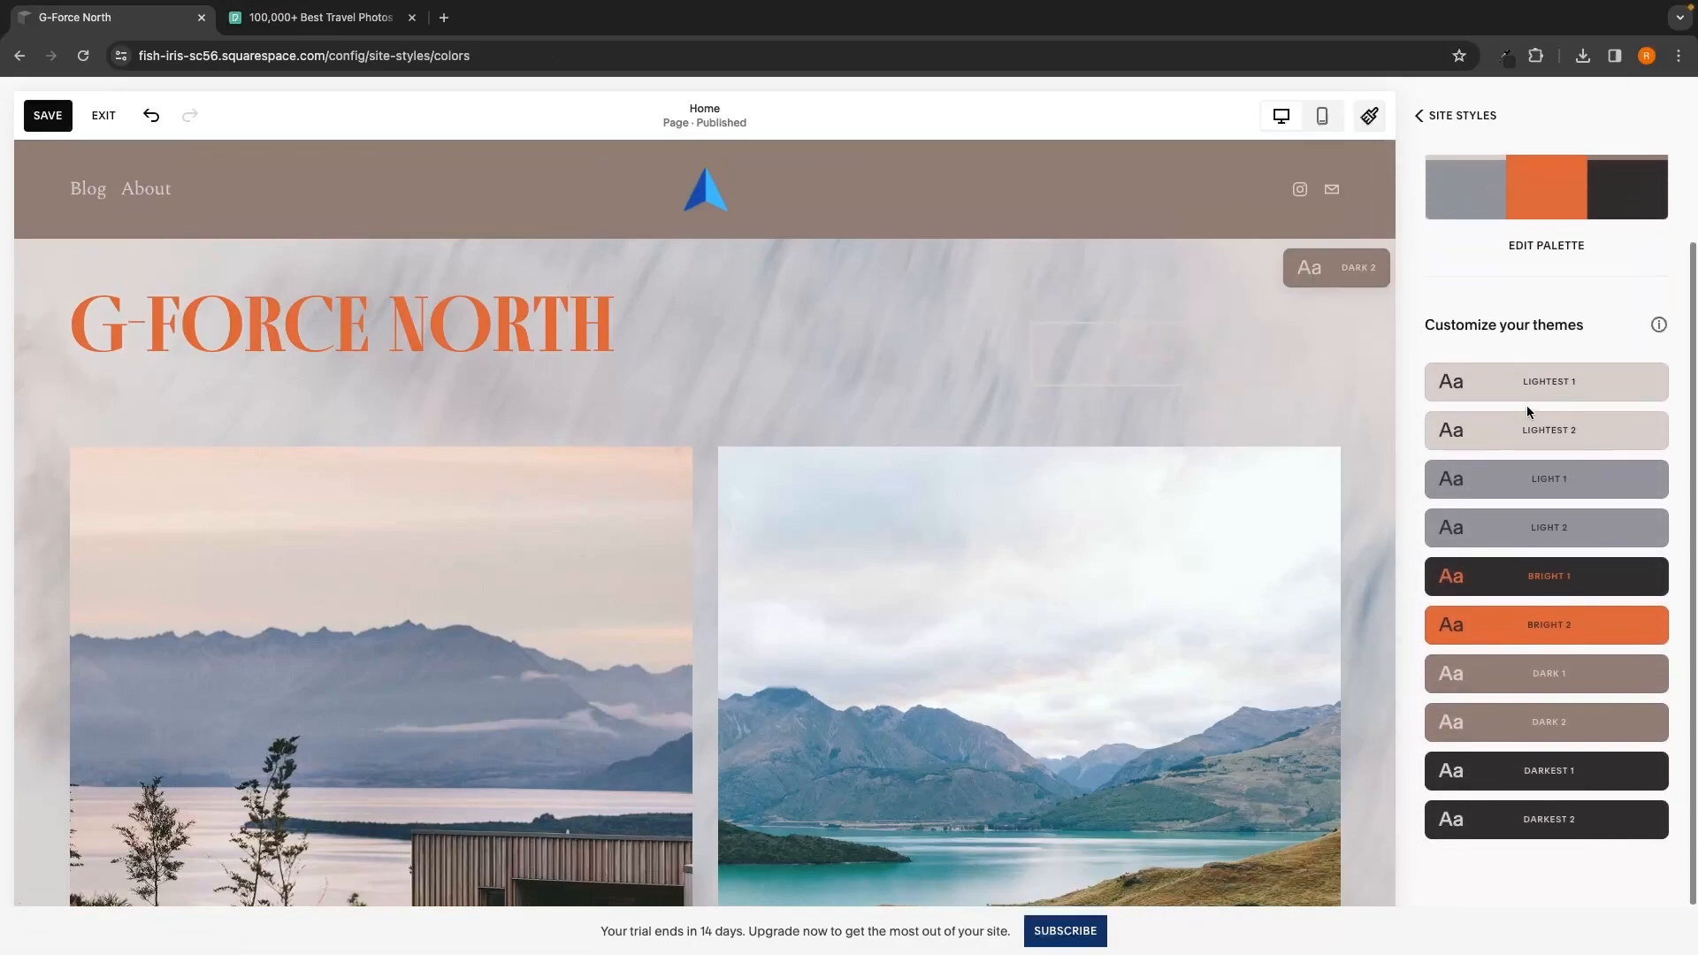
pyautogui.moveTo(1429, 326); pyautogui.dragTo(1587, 329)
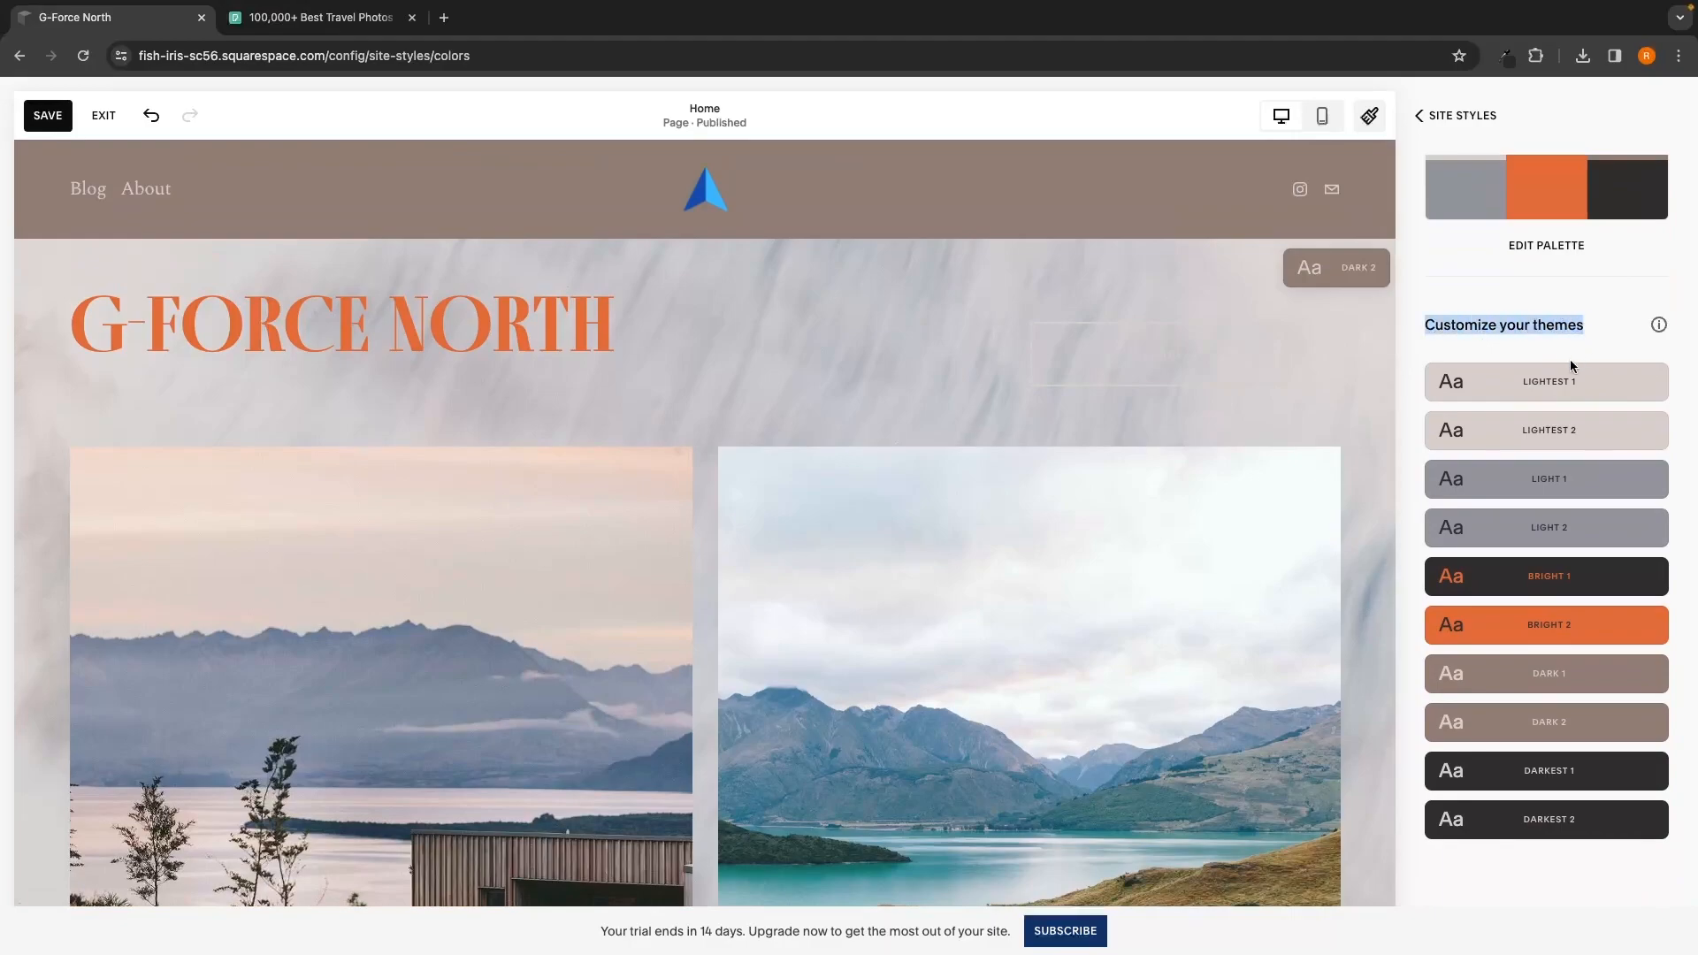
pyautogui.click(1533, 352)
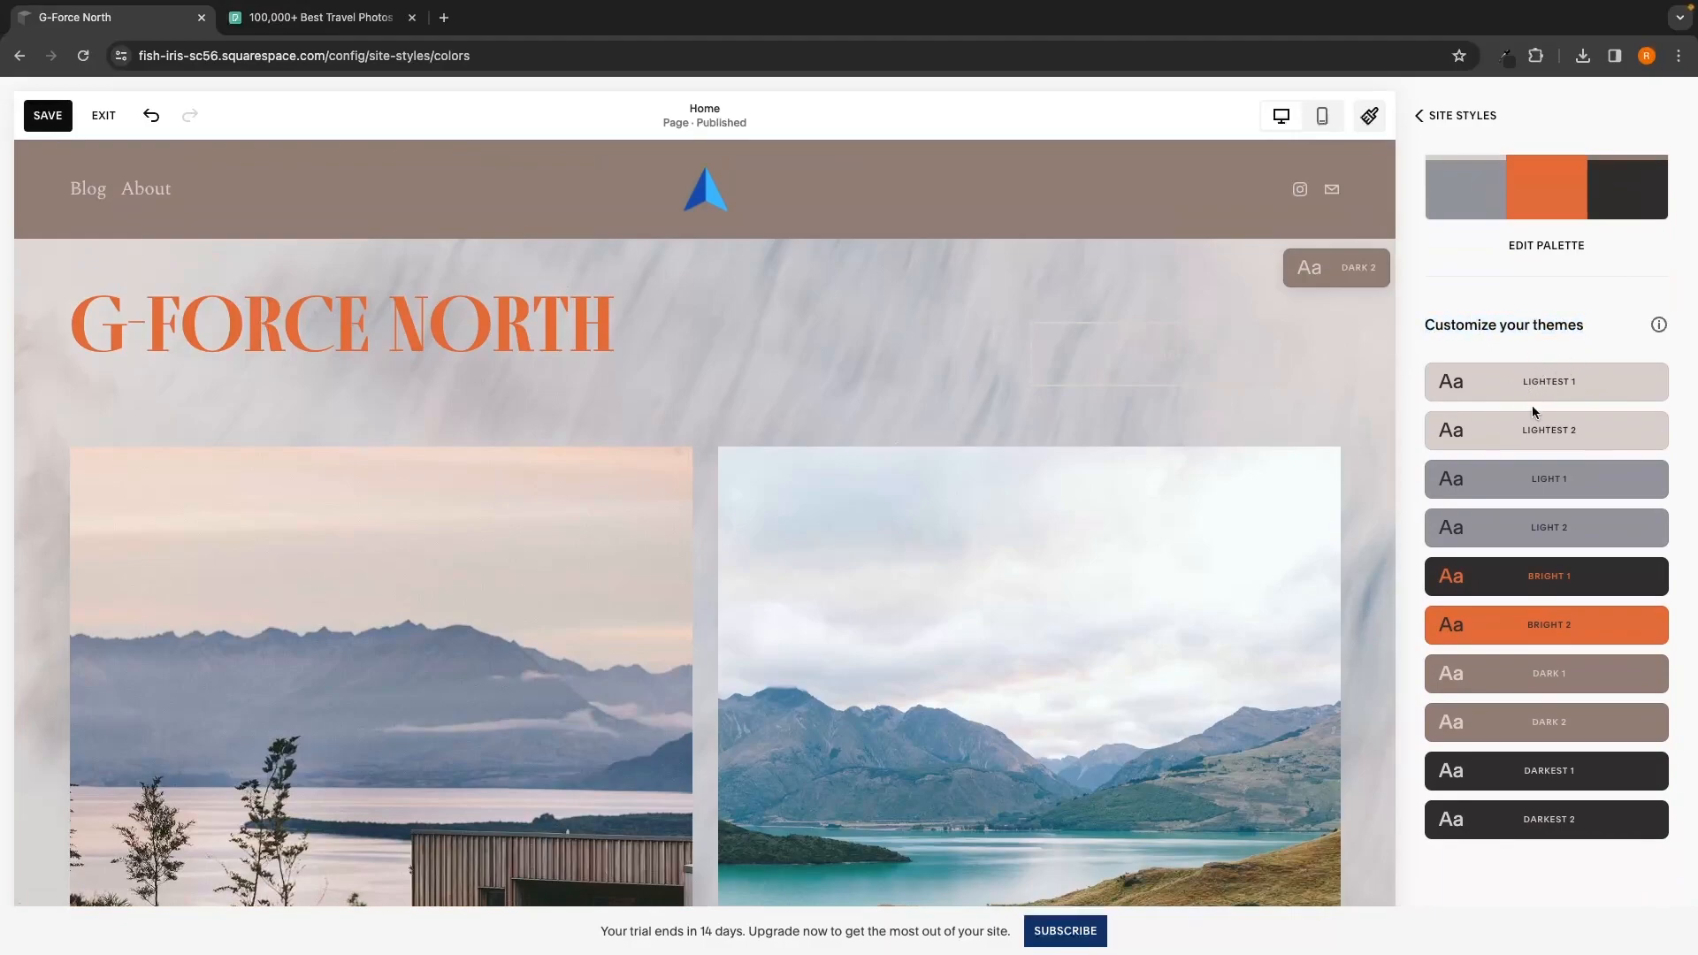
pyautogui.click(1566, 632)
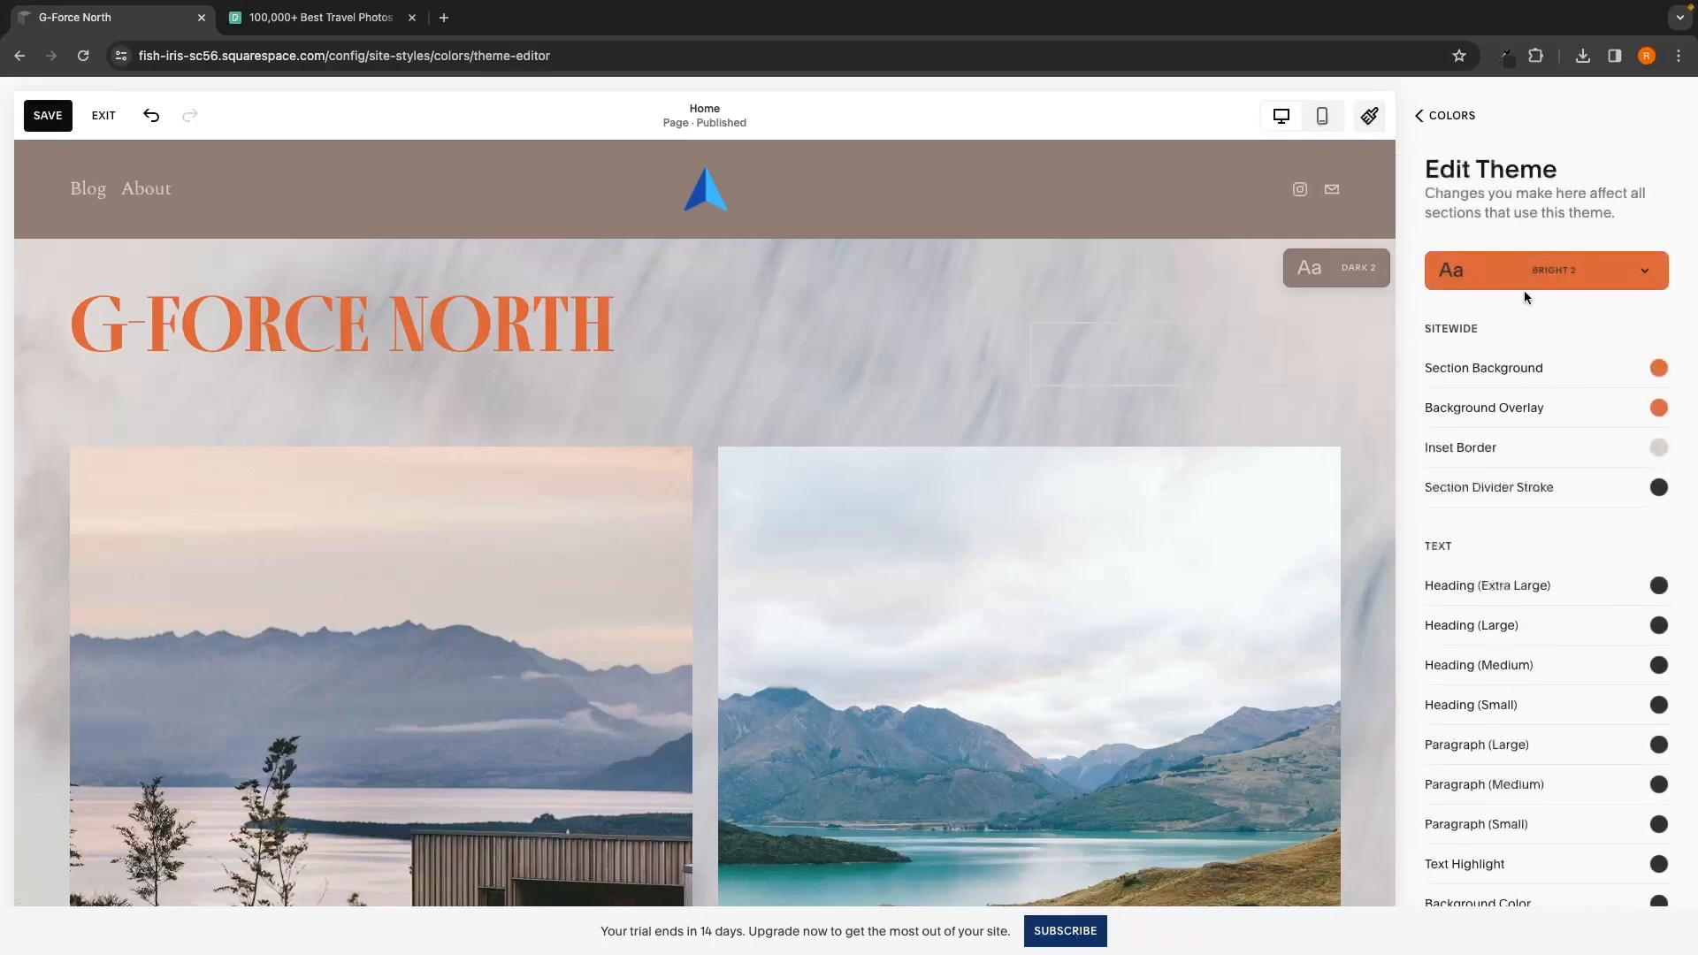
pyautogui.scroll(-6, 1581, 249)
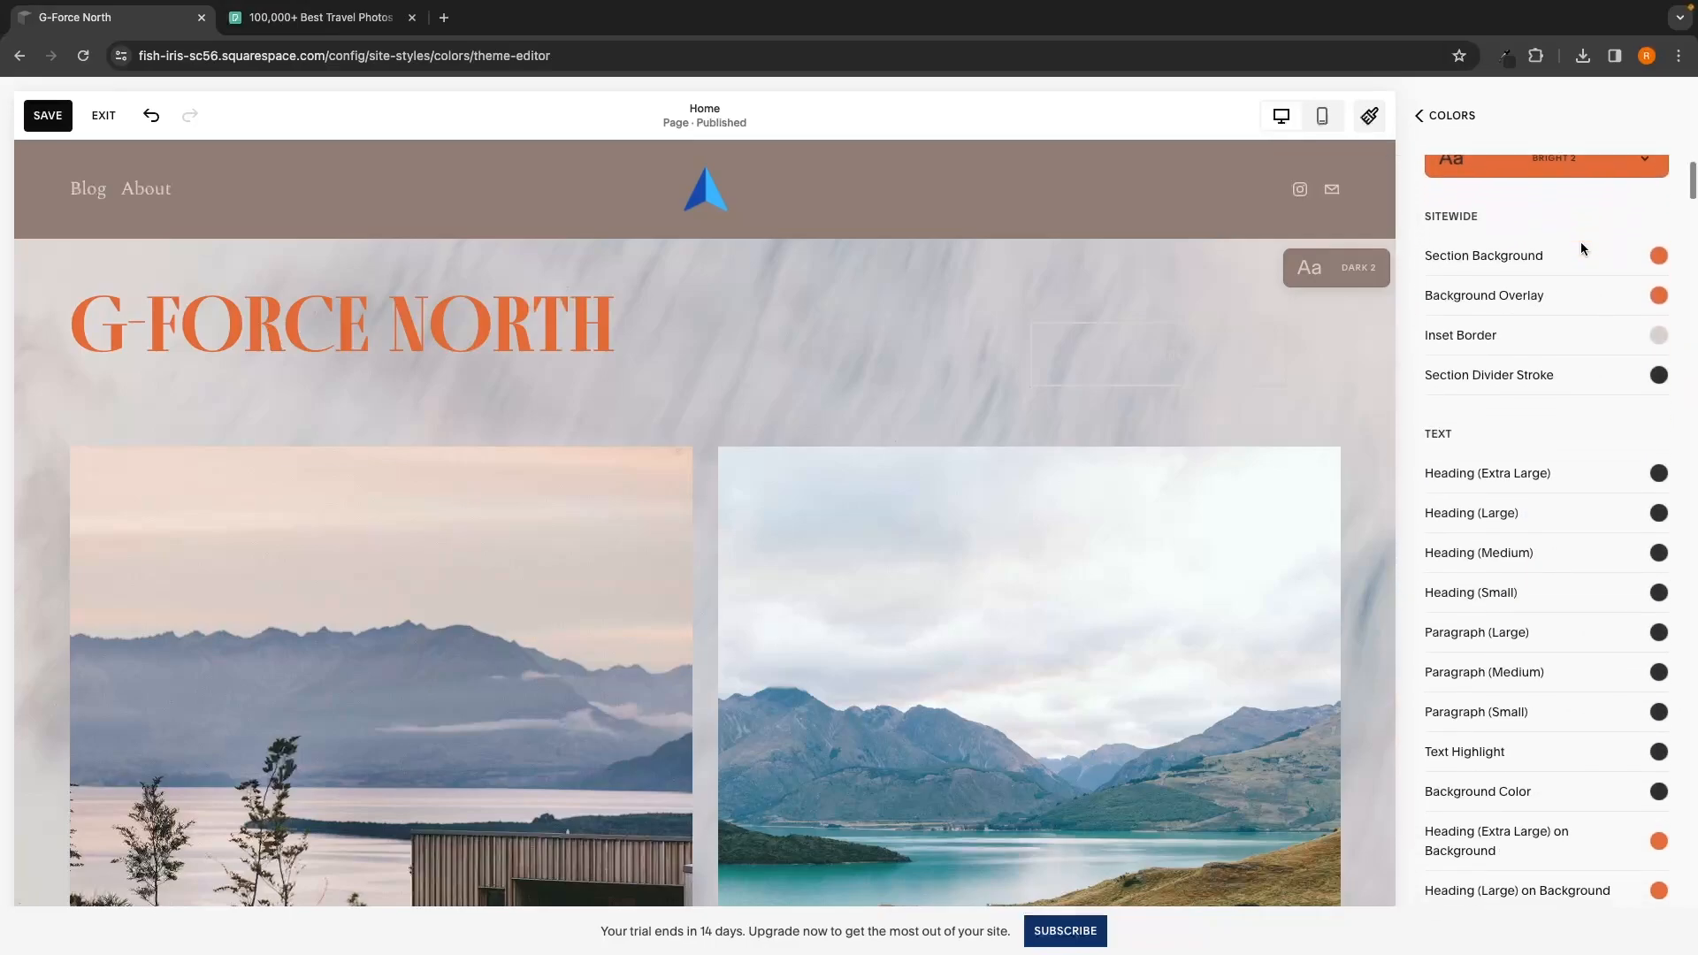
pyautogui.scroll(-2, 1583, 250)
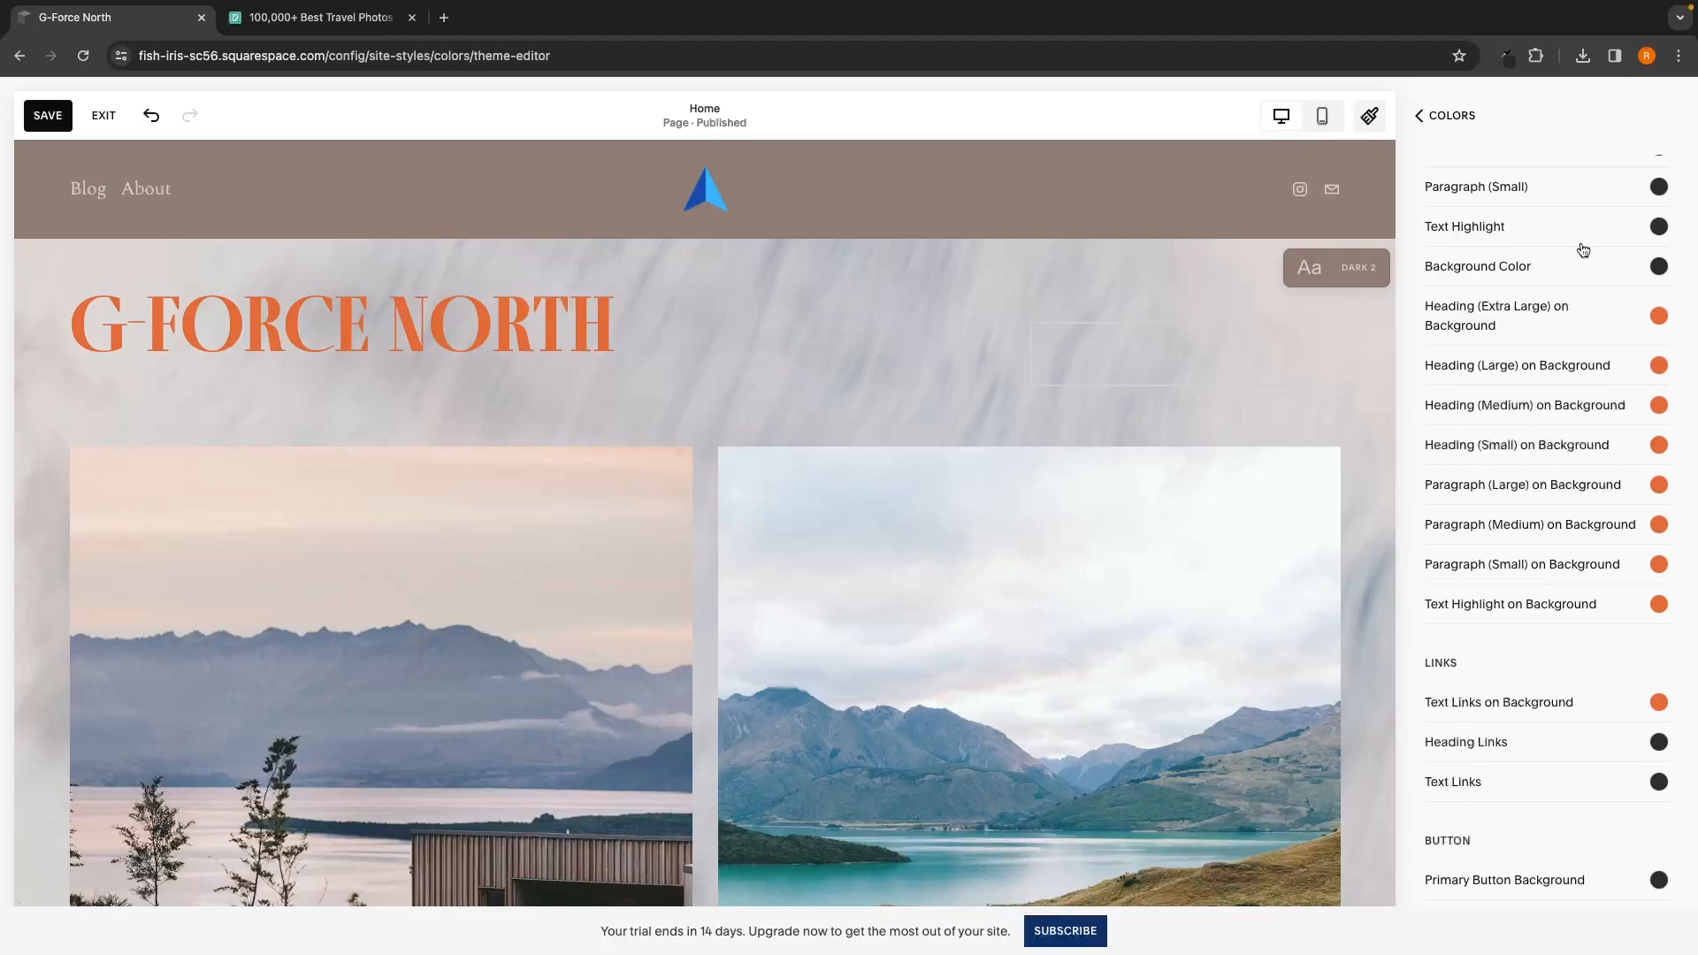
pyautogui.click(1447, 111)
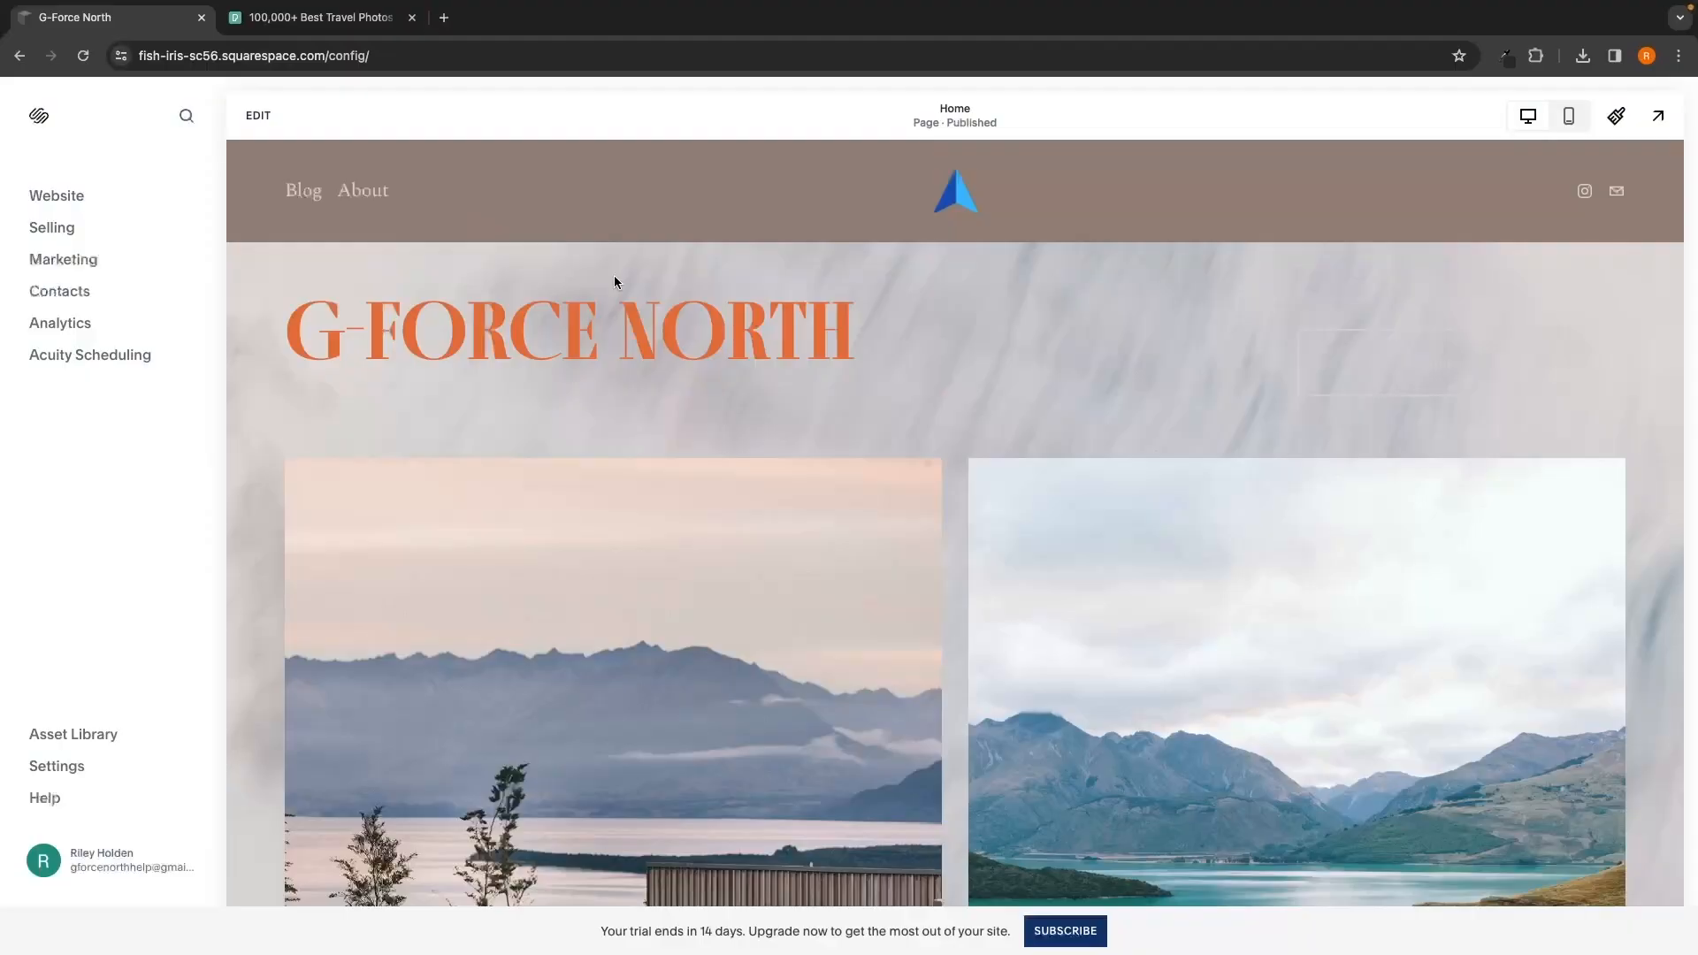
pyautogui.click(264, 118)
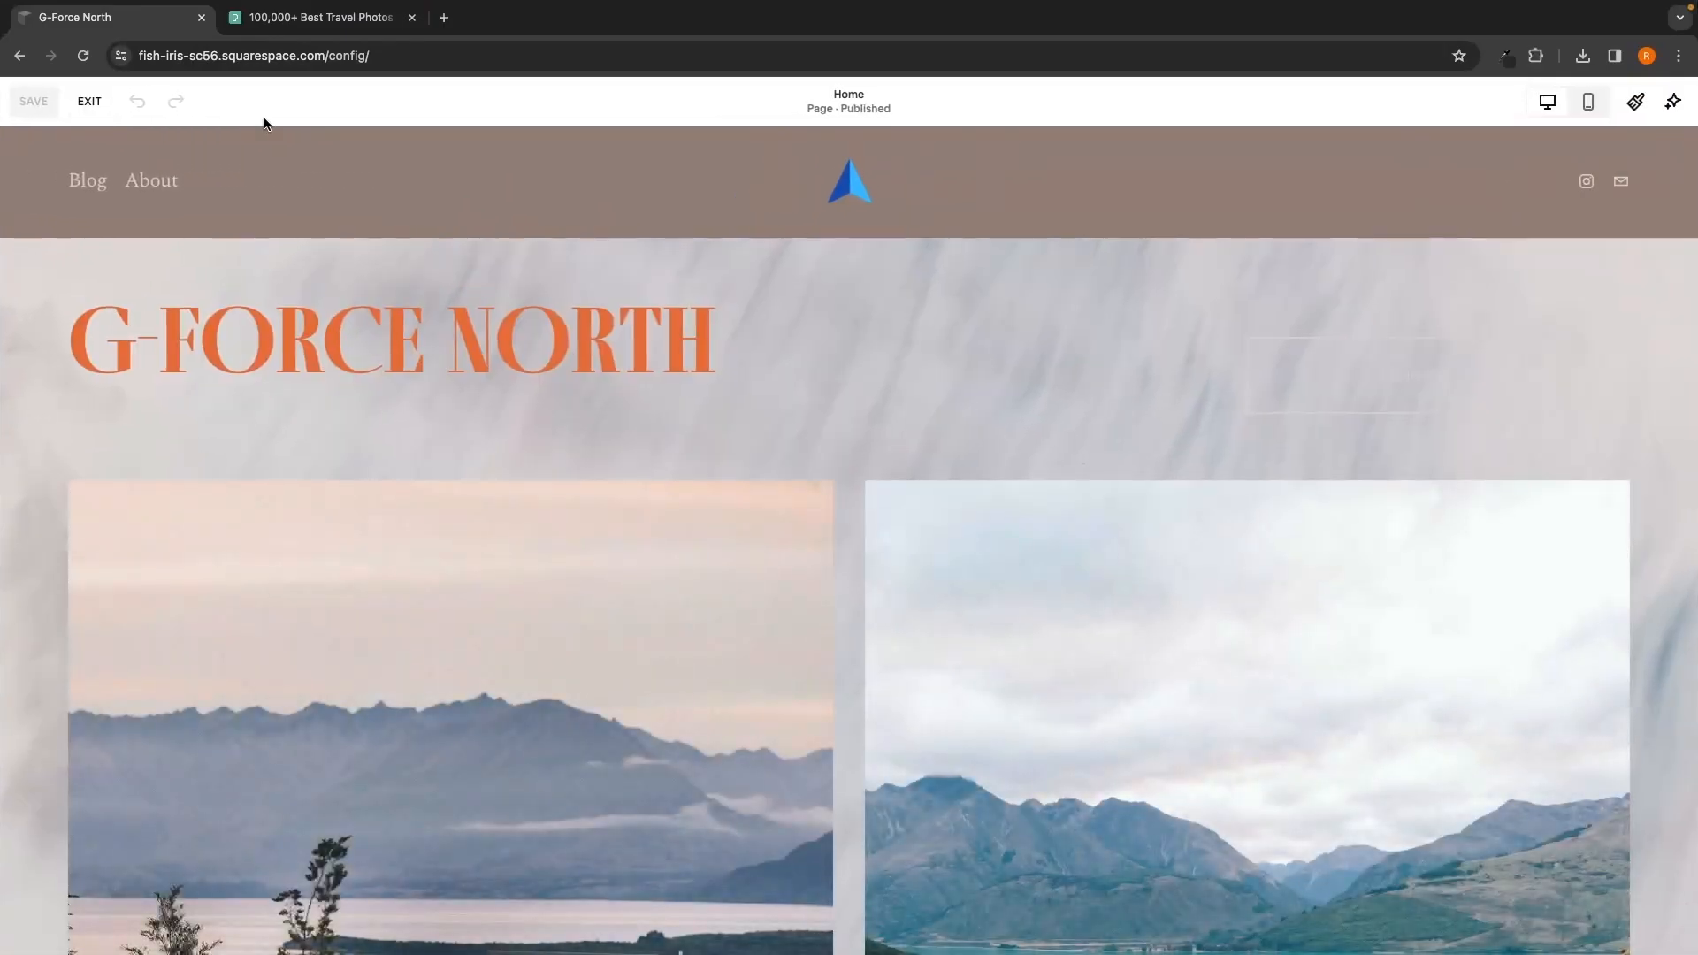
pyautogui.click(91, 103)
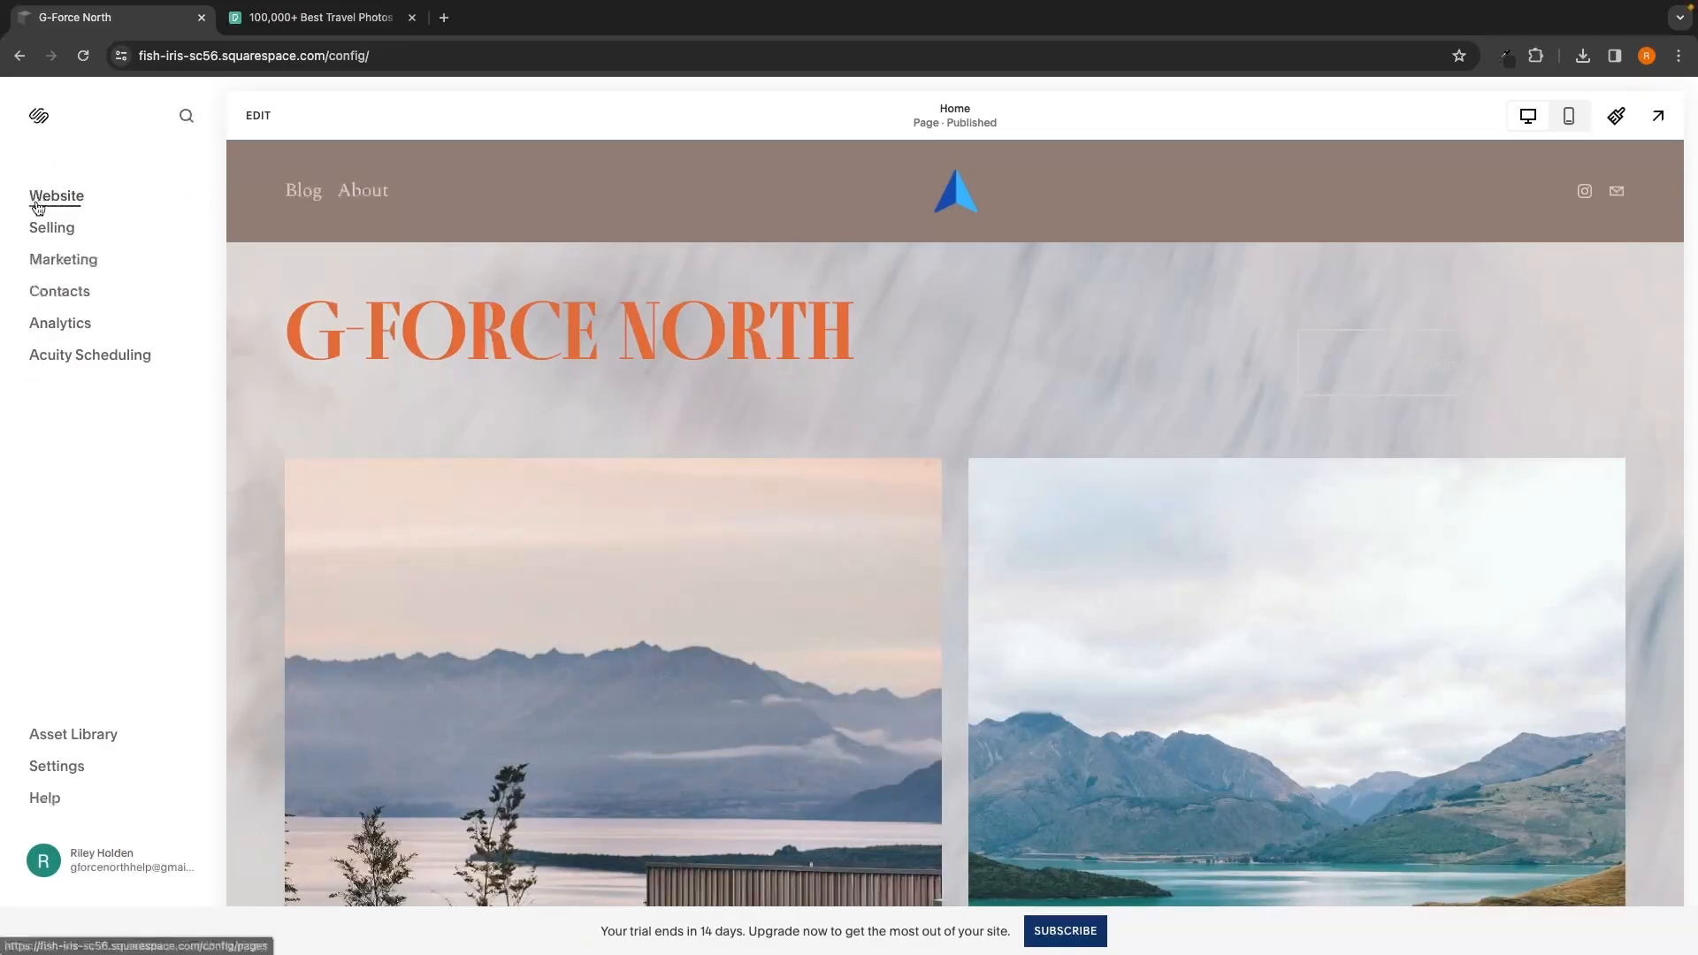
# Step: Open the website's page list and examine its Main Navigation section
pyautogui.click(70, 201)
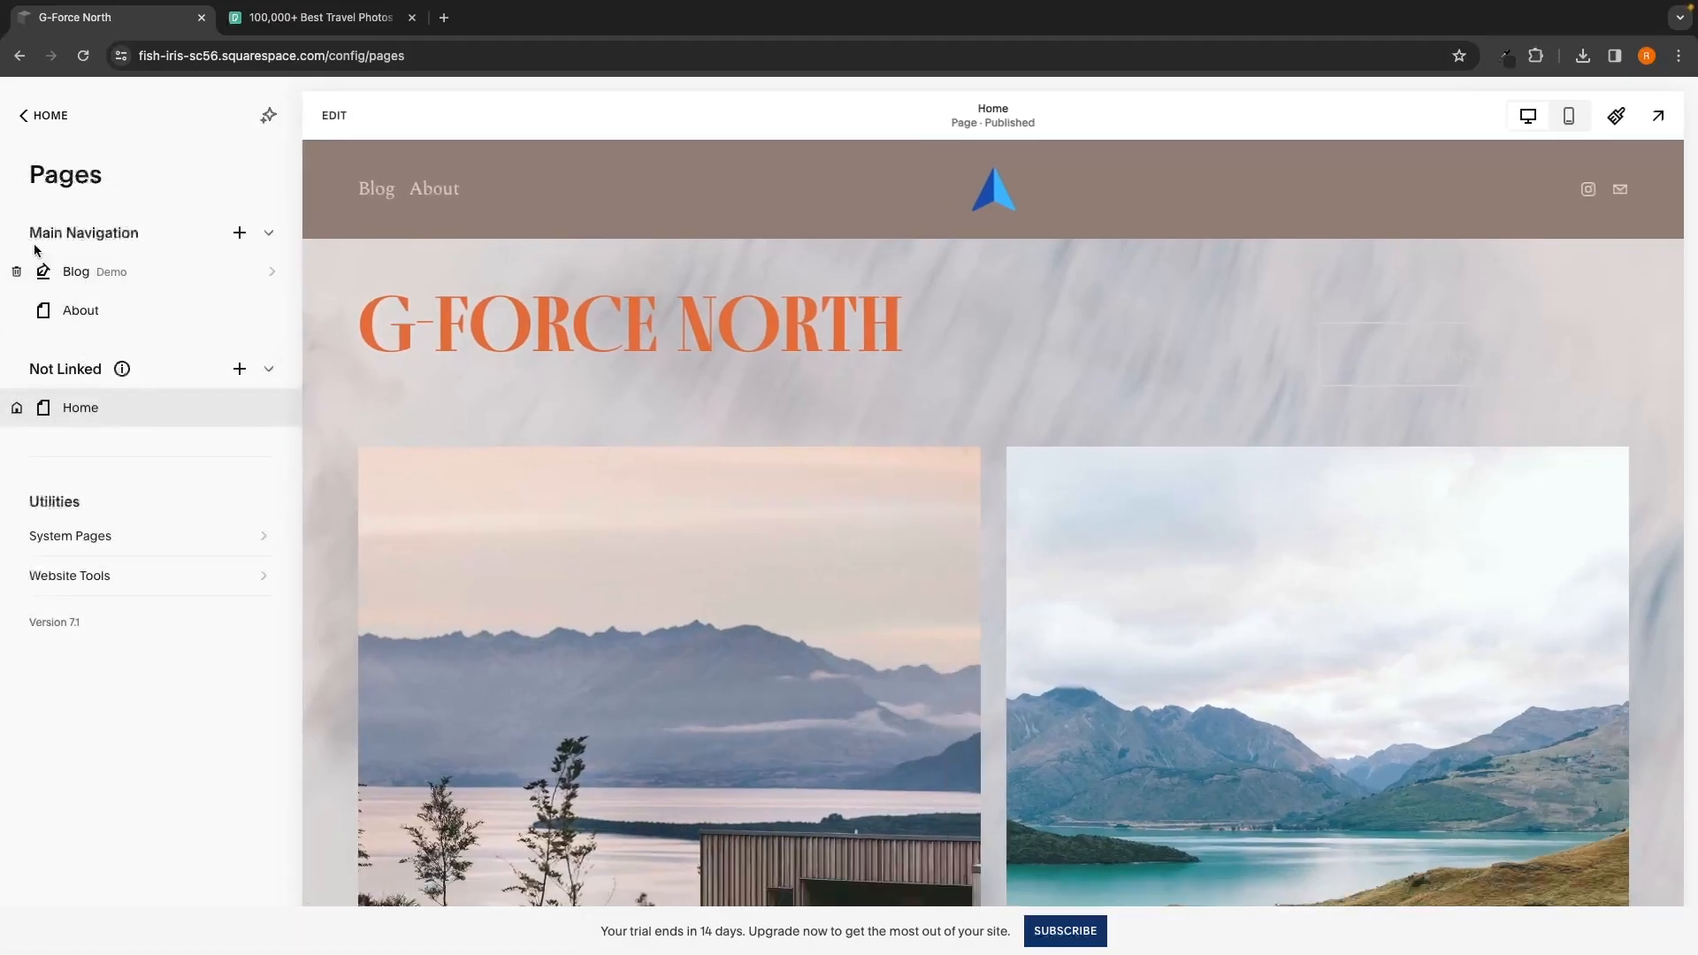
pyautogui.moveTo(28, 230); pyautogui.dragTo(108, 231)
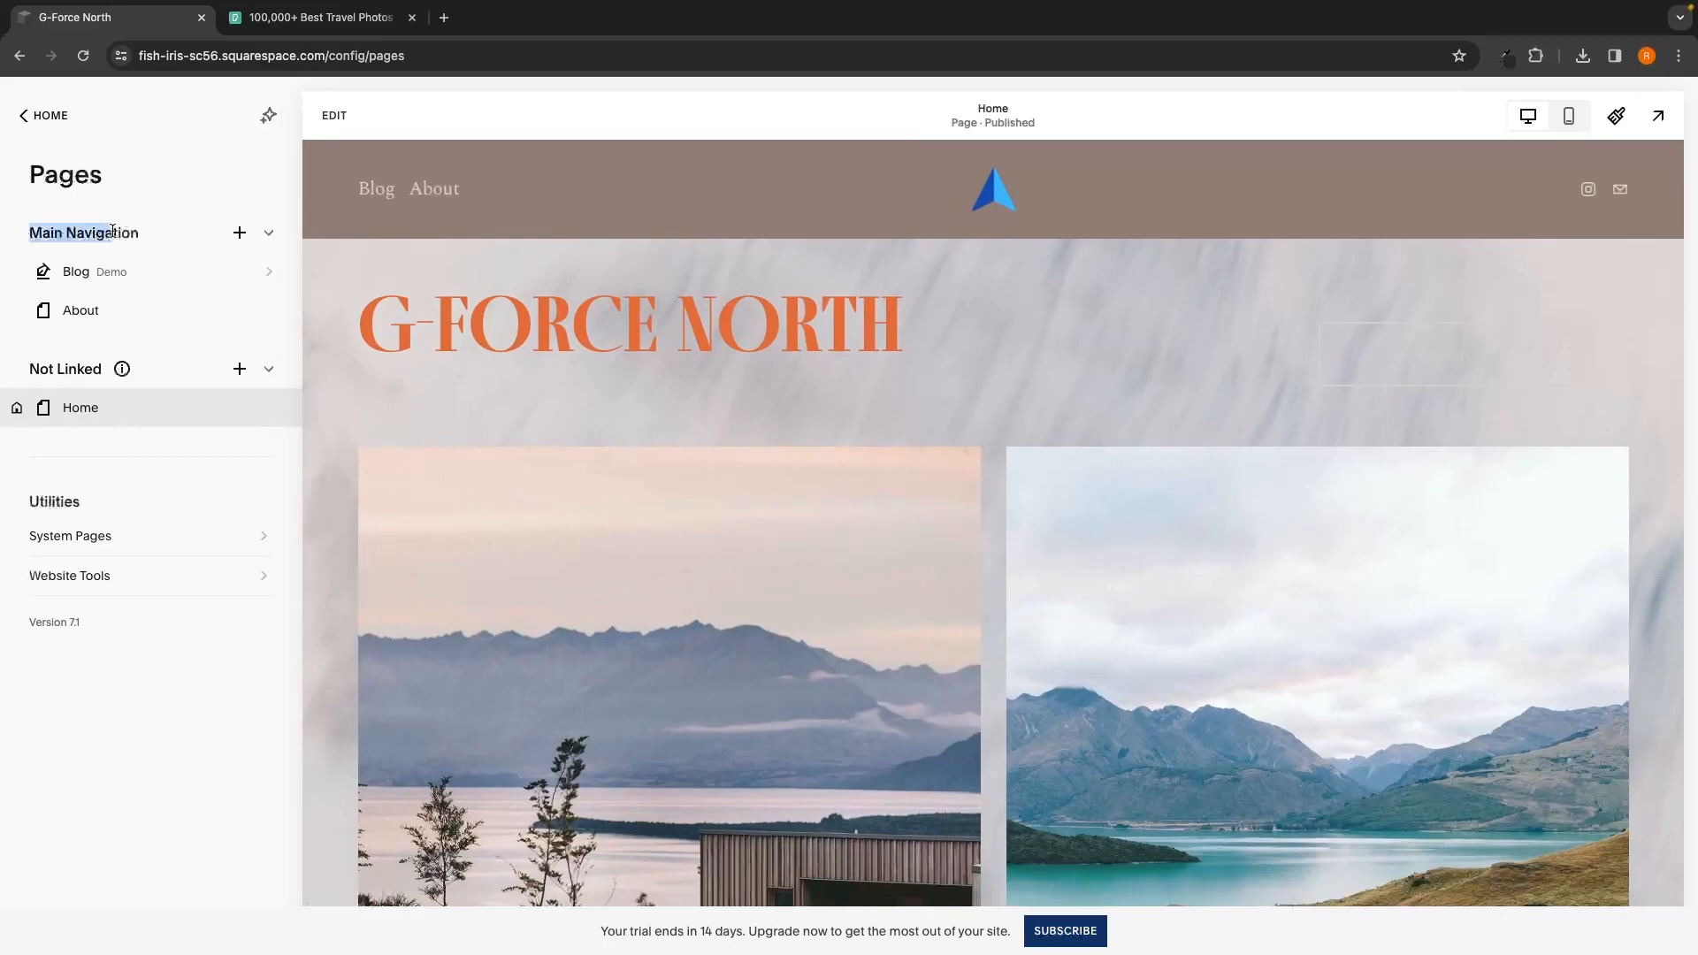
pyautogui.click(147, 235)
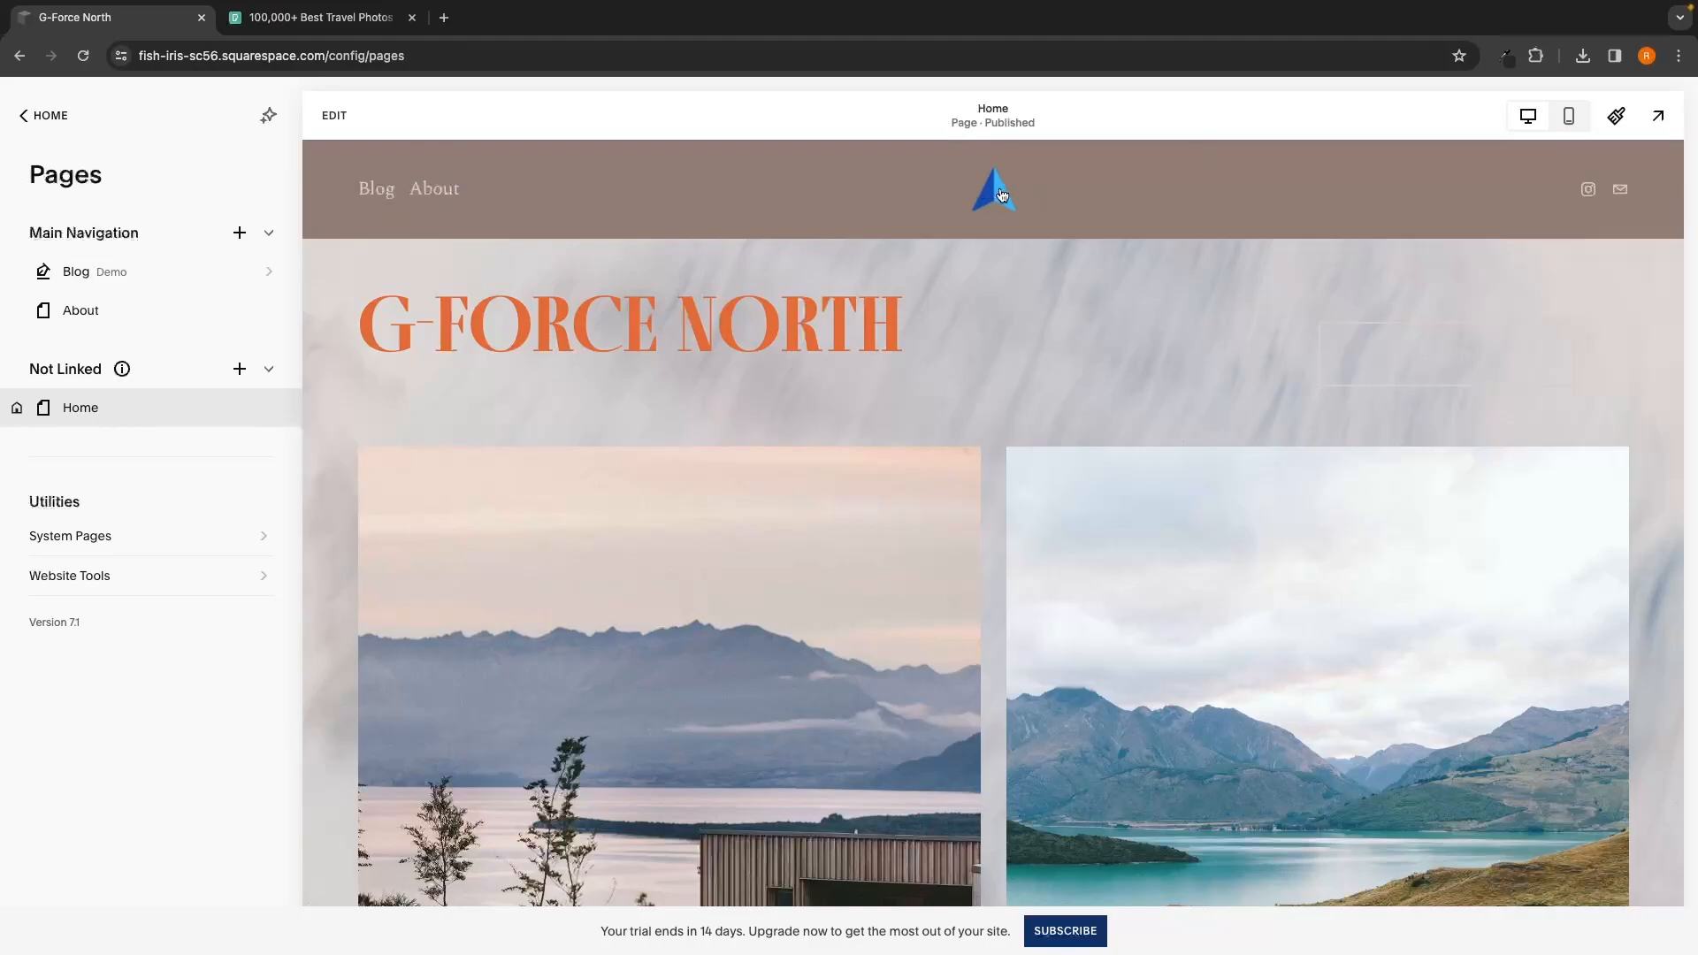
# Step: Examine the page types that can be added to Main Navigation and the available blog layouts, without adding a blog
pyautogui.scroll(-3, 889, 513)
pyautogui.scroll(3, 889, 513)
pyautogui.moveTo(30, 230); pyautogui.dragTo(120, 230)
pyautogui.click(143, 229)
pyautogui.click(239, 235)
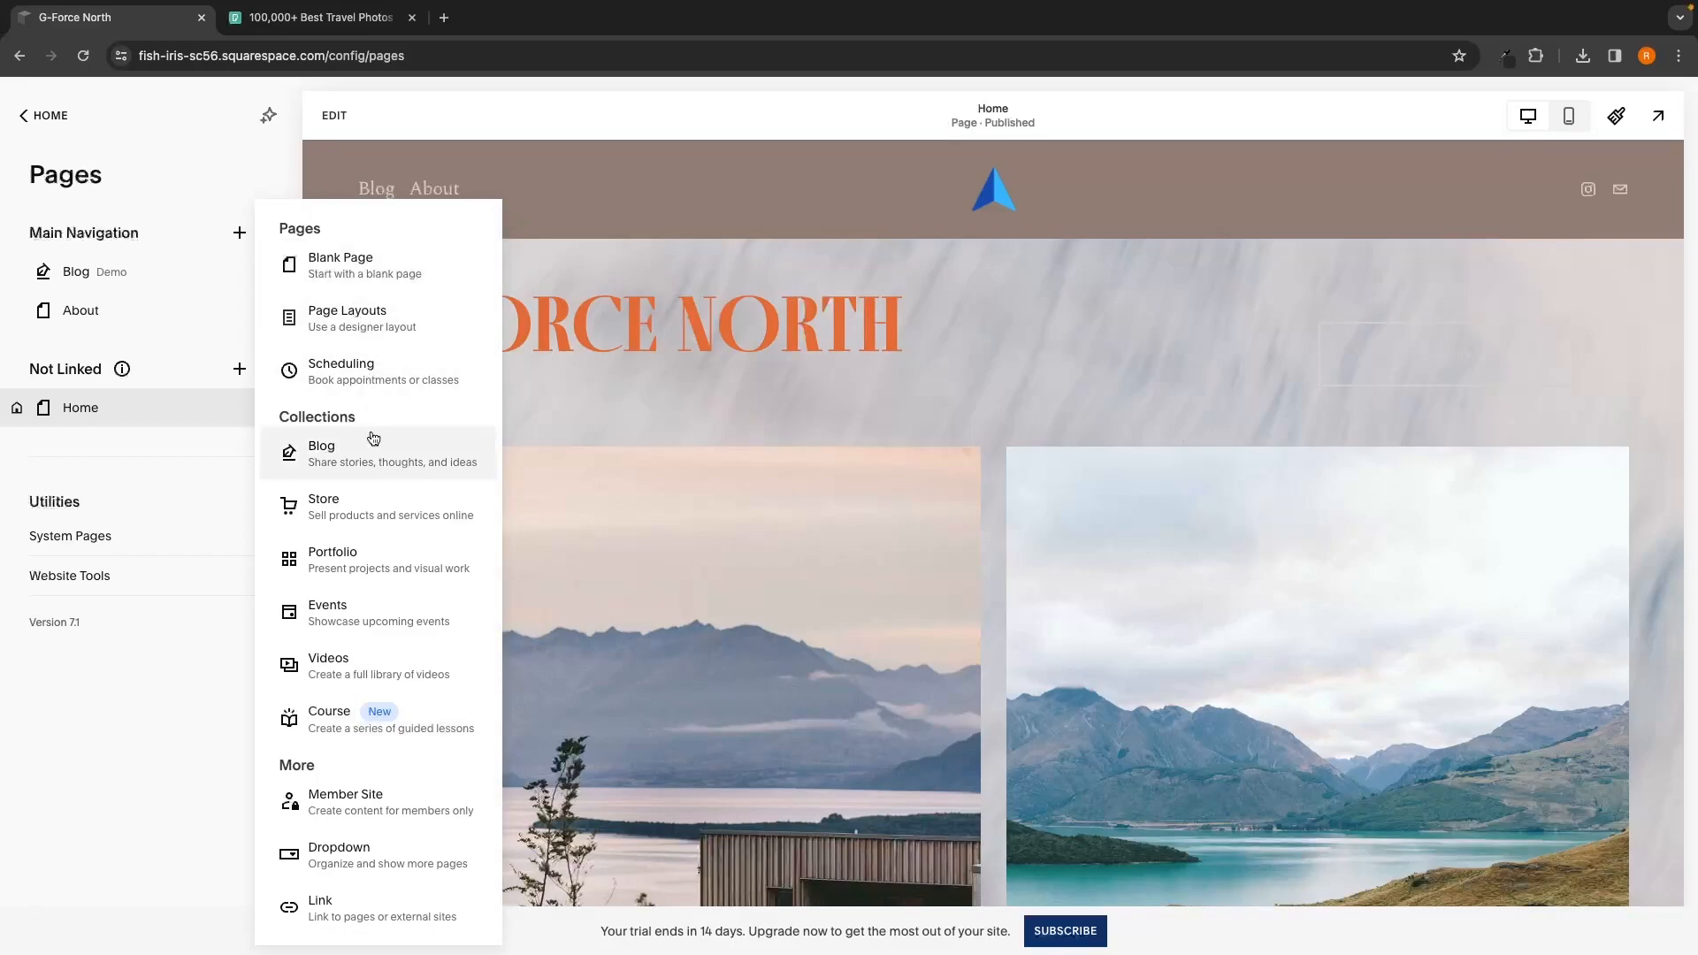
pyautogui.click(322, 467)
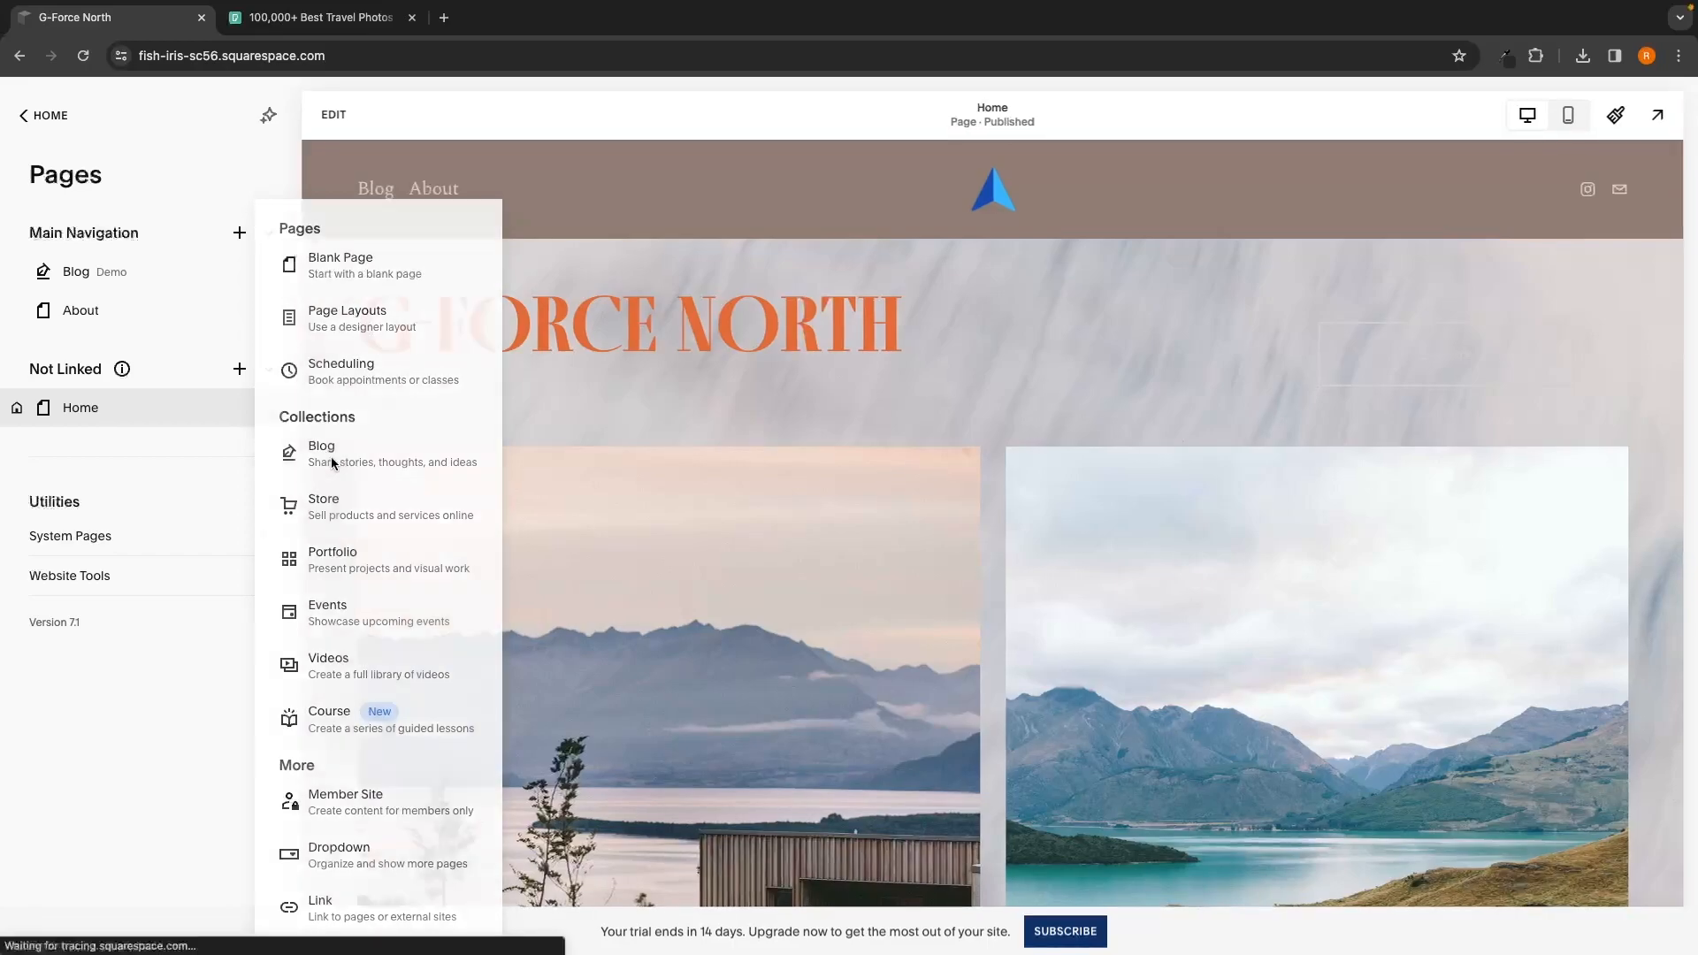
pyautogui.scroll(-10, 813, 497)
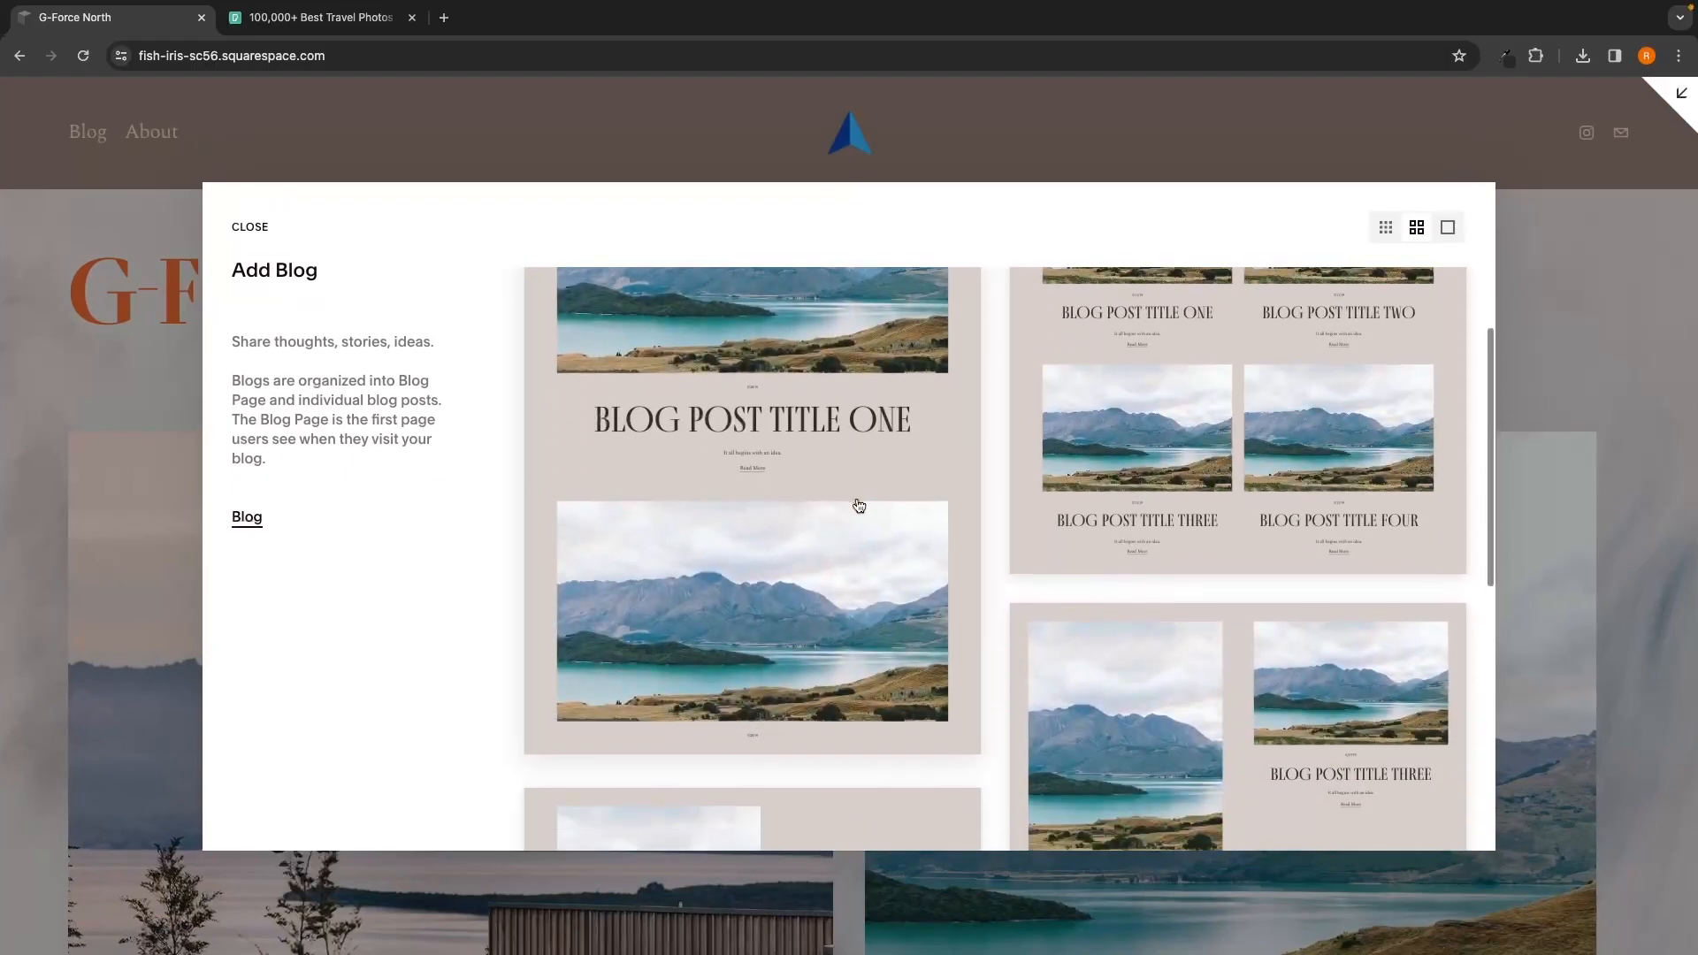
pyautogui.scroll(8, 978, 486)
pyautogui.scroll(2, 1185, 530)
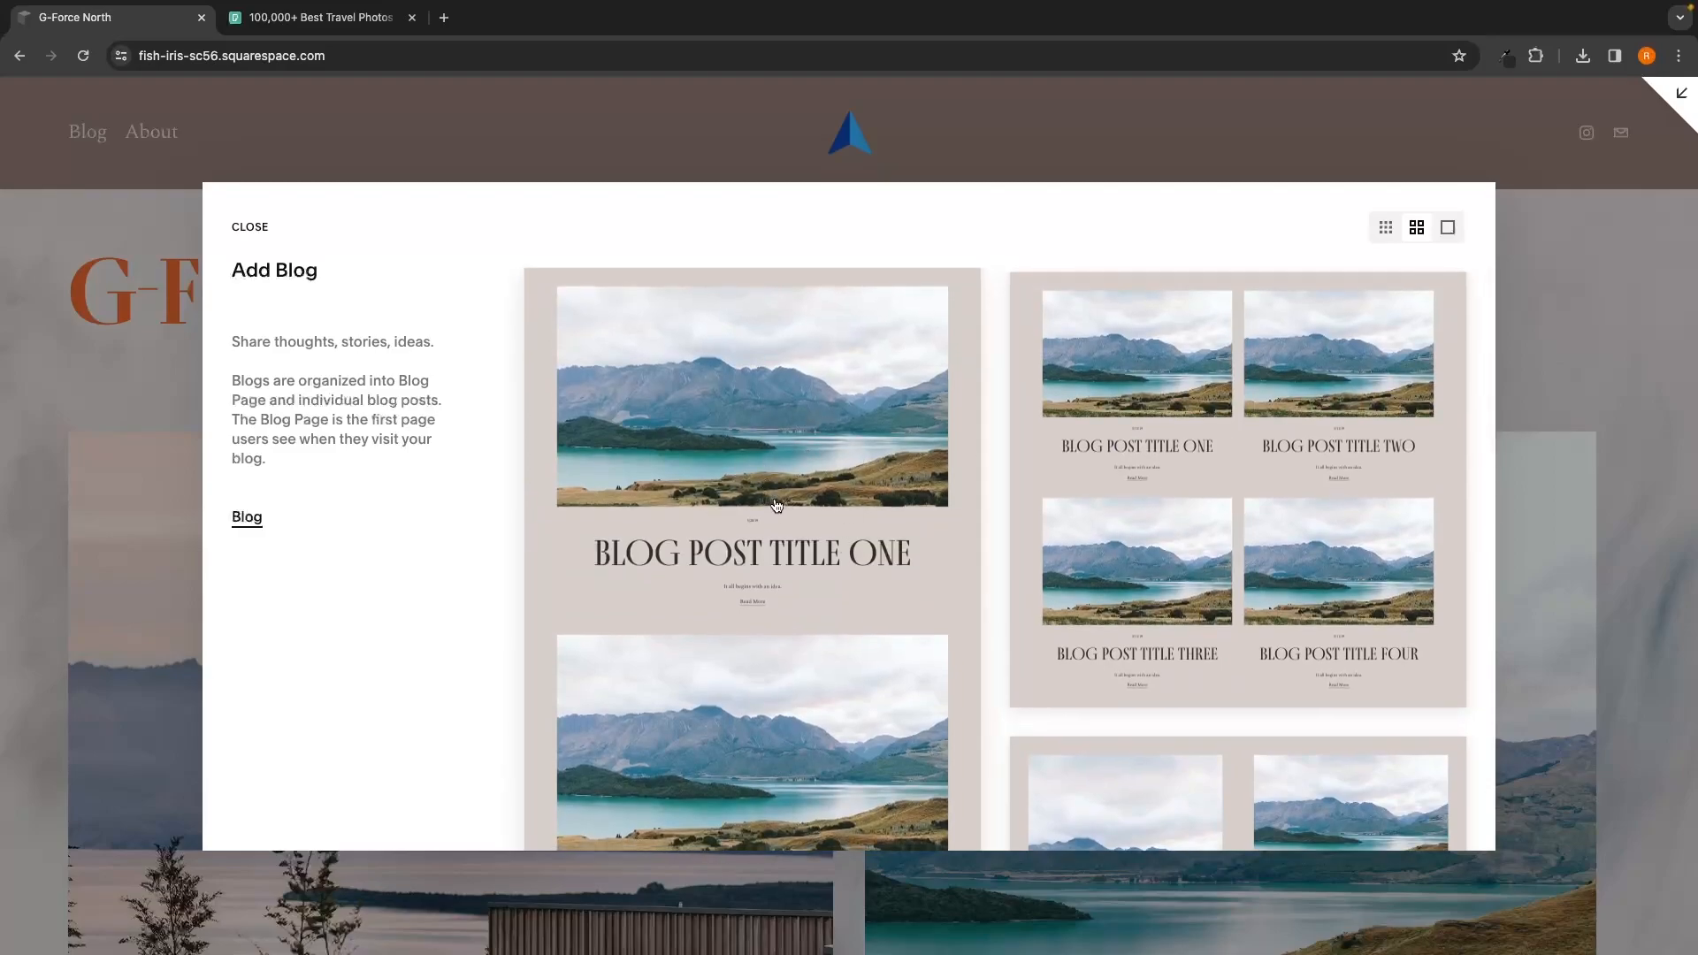
pyautogui.click(264, 227)
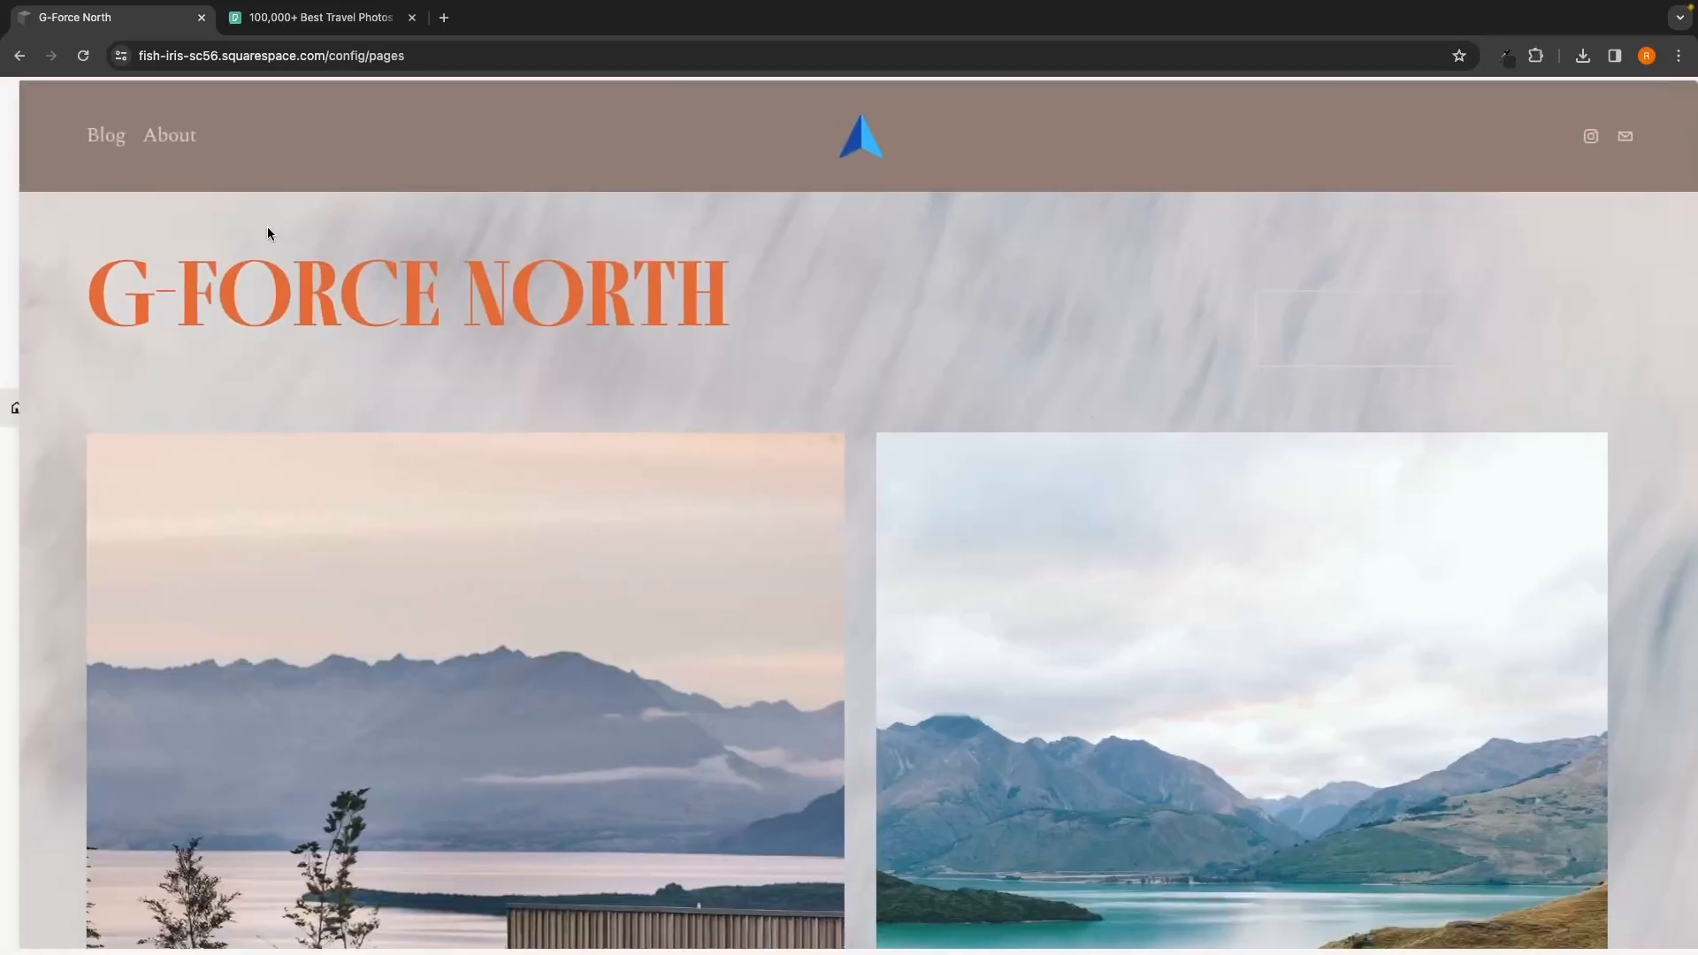
# Step: Add a blank page named "Contact Us" to the Main Navigation
pyautogui.click(238, 233)
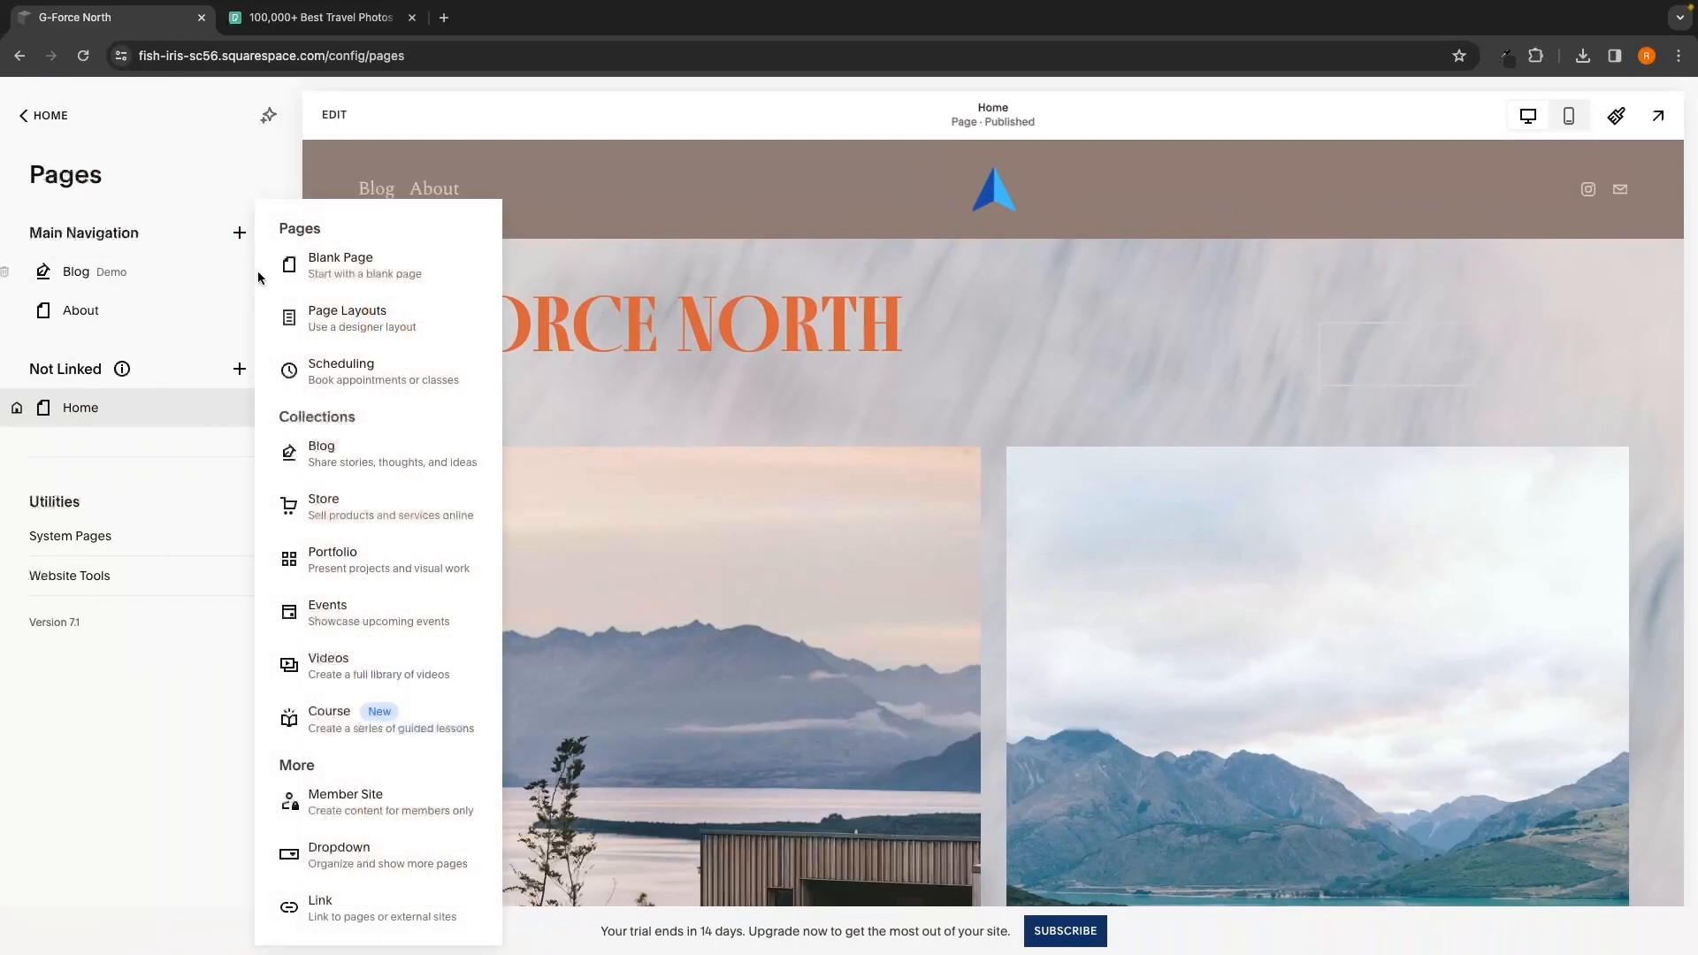
pyautogui.click(343, 265)
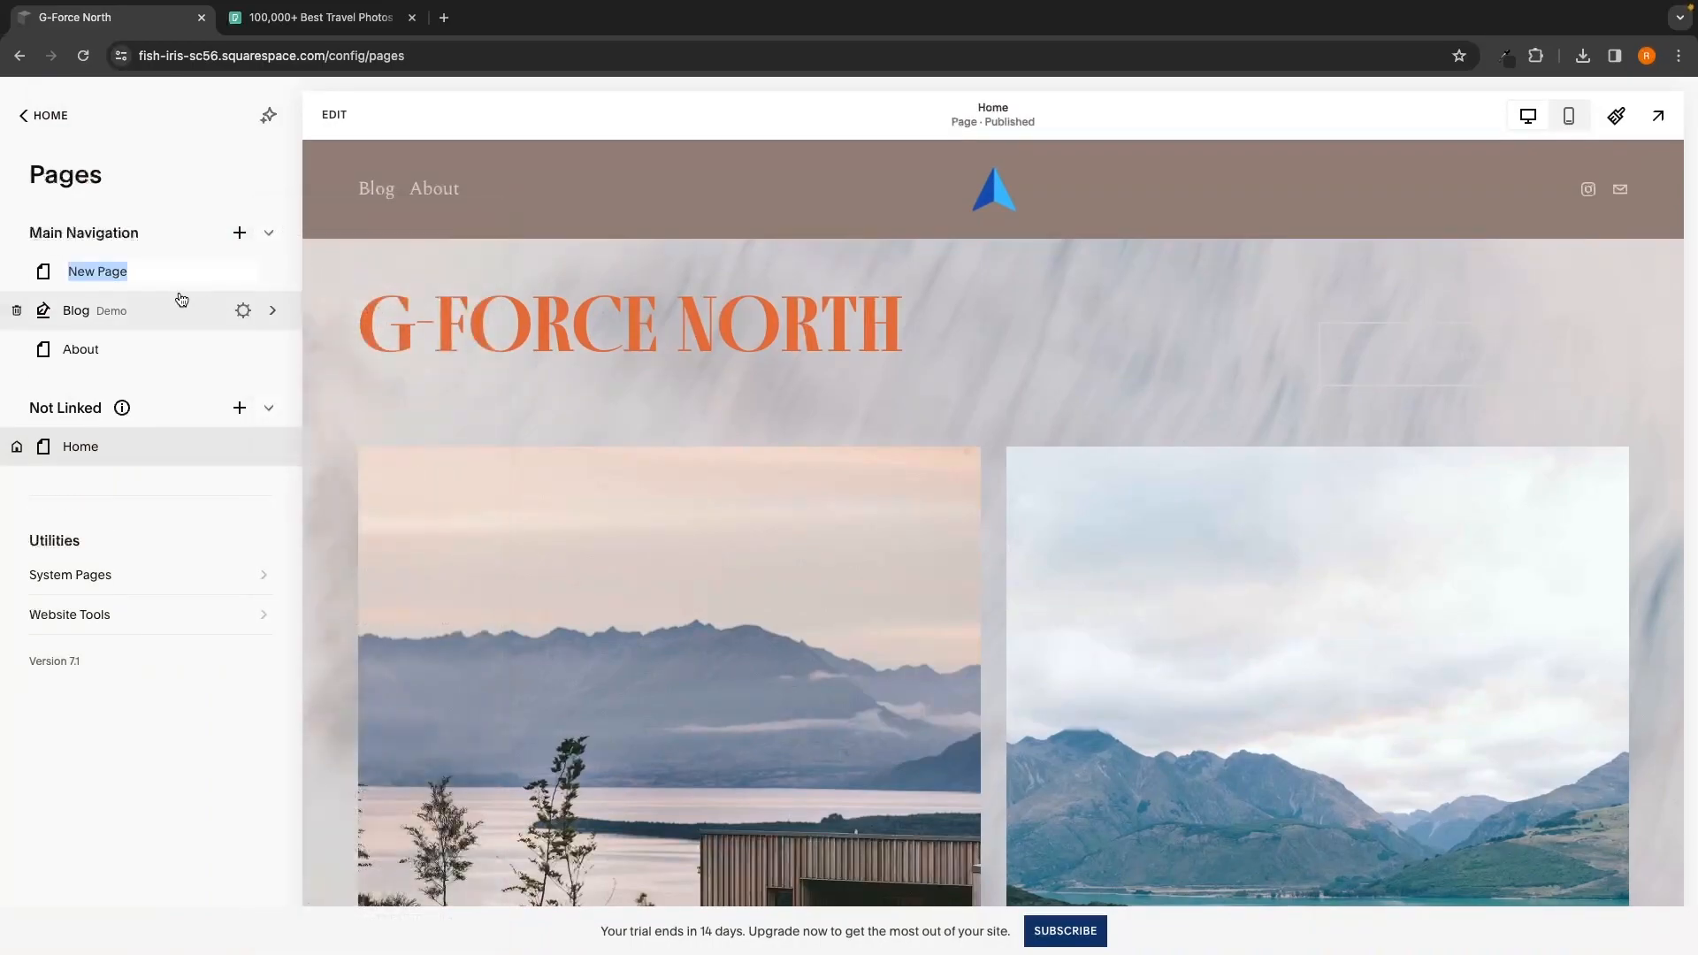
pyautogui.write('Contact Us')
pyautogui.press('Return')
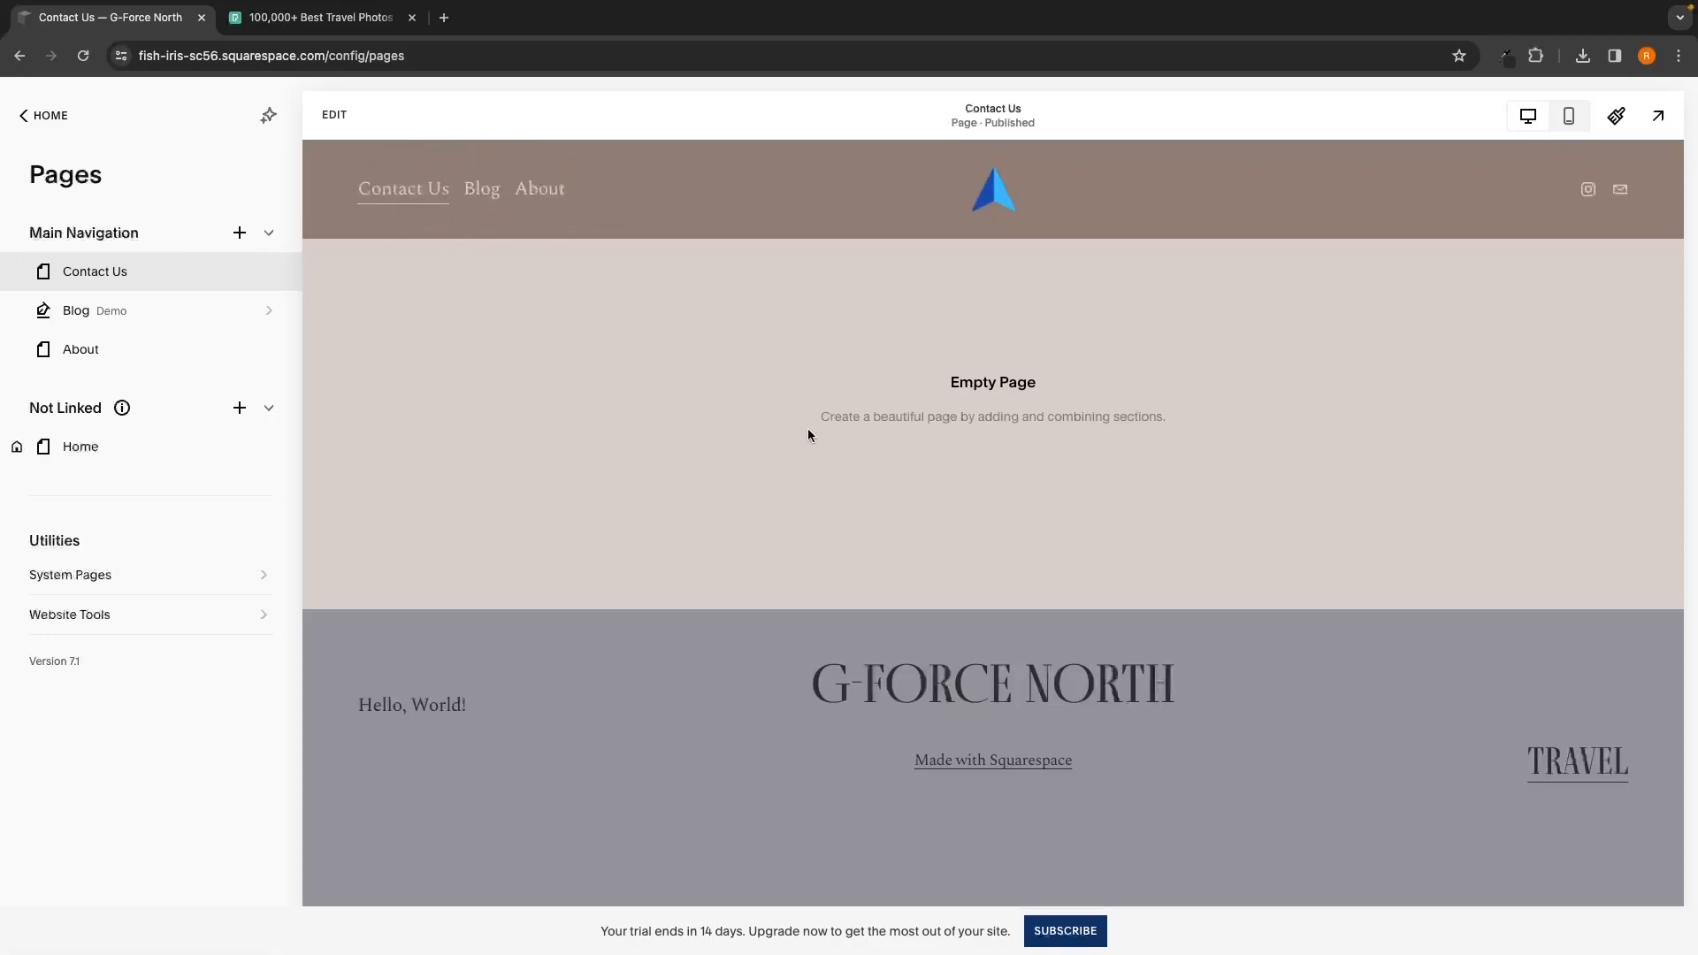
# Step: Edit the Contact Us page and, after browsing the Images and Videos layouts, add the "Let's Work Together" contact form section
pyautogui.click(334, 114)
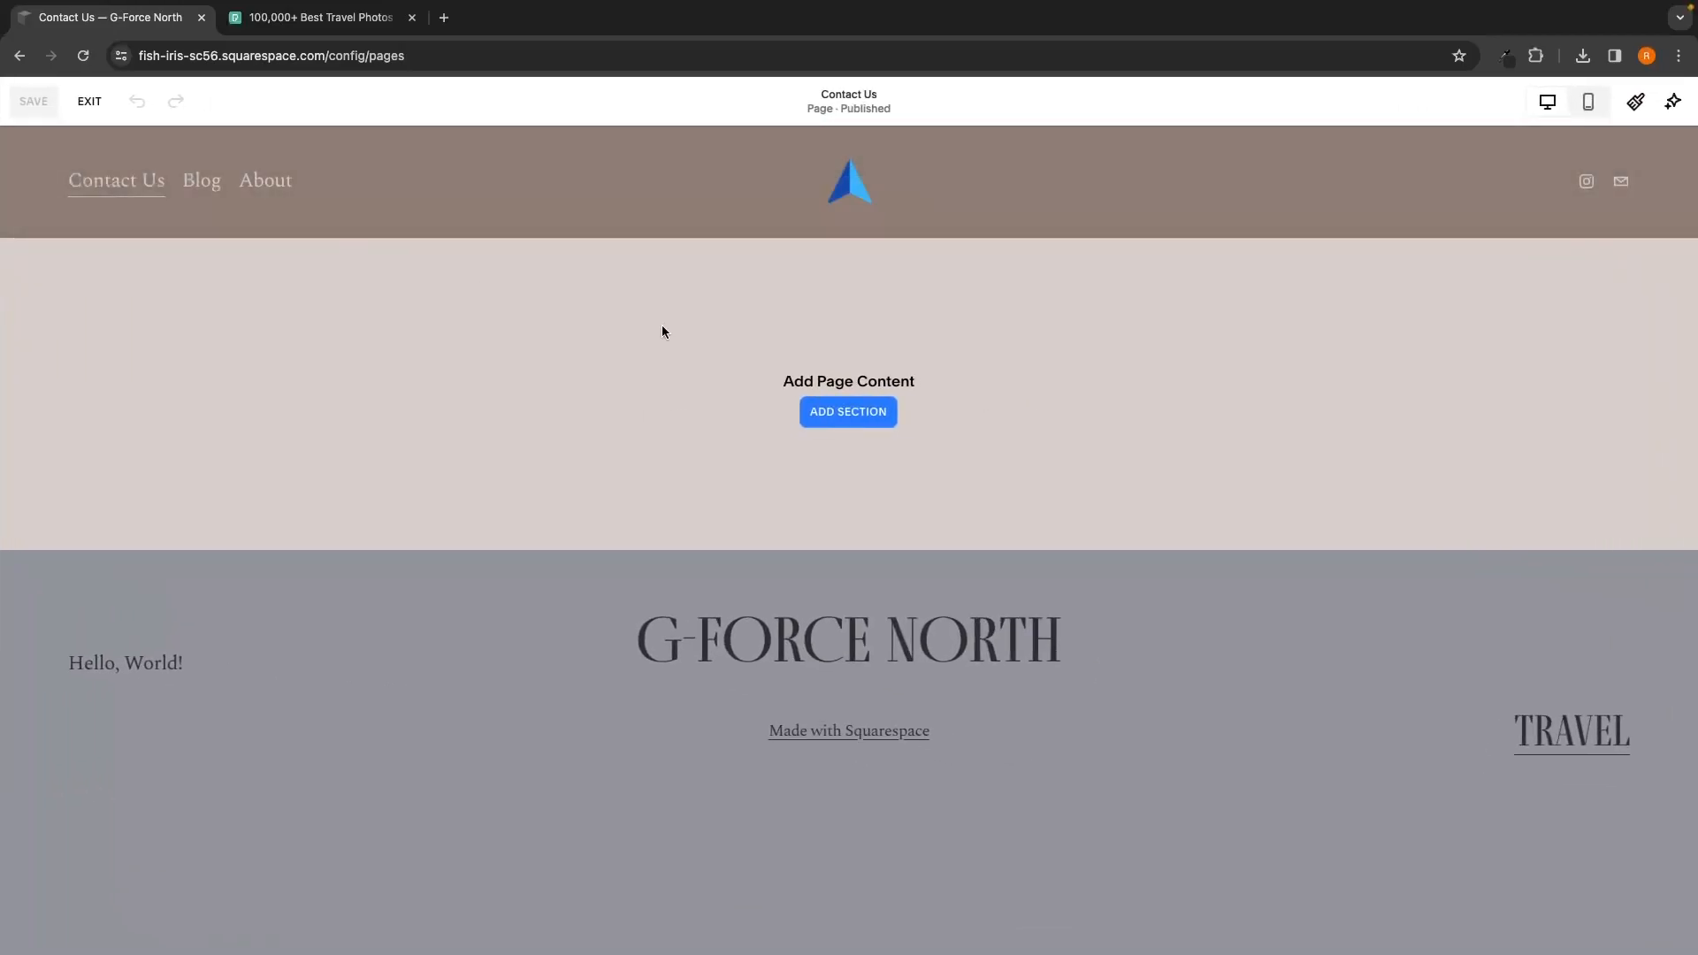
pyautogui.click(855, 416)
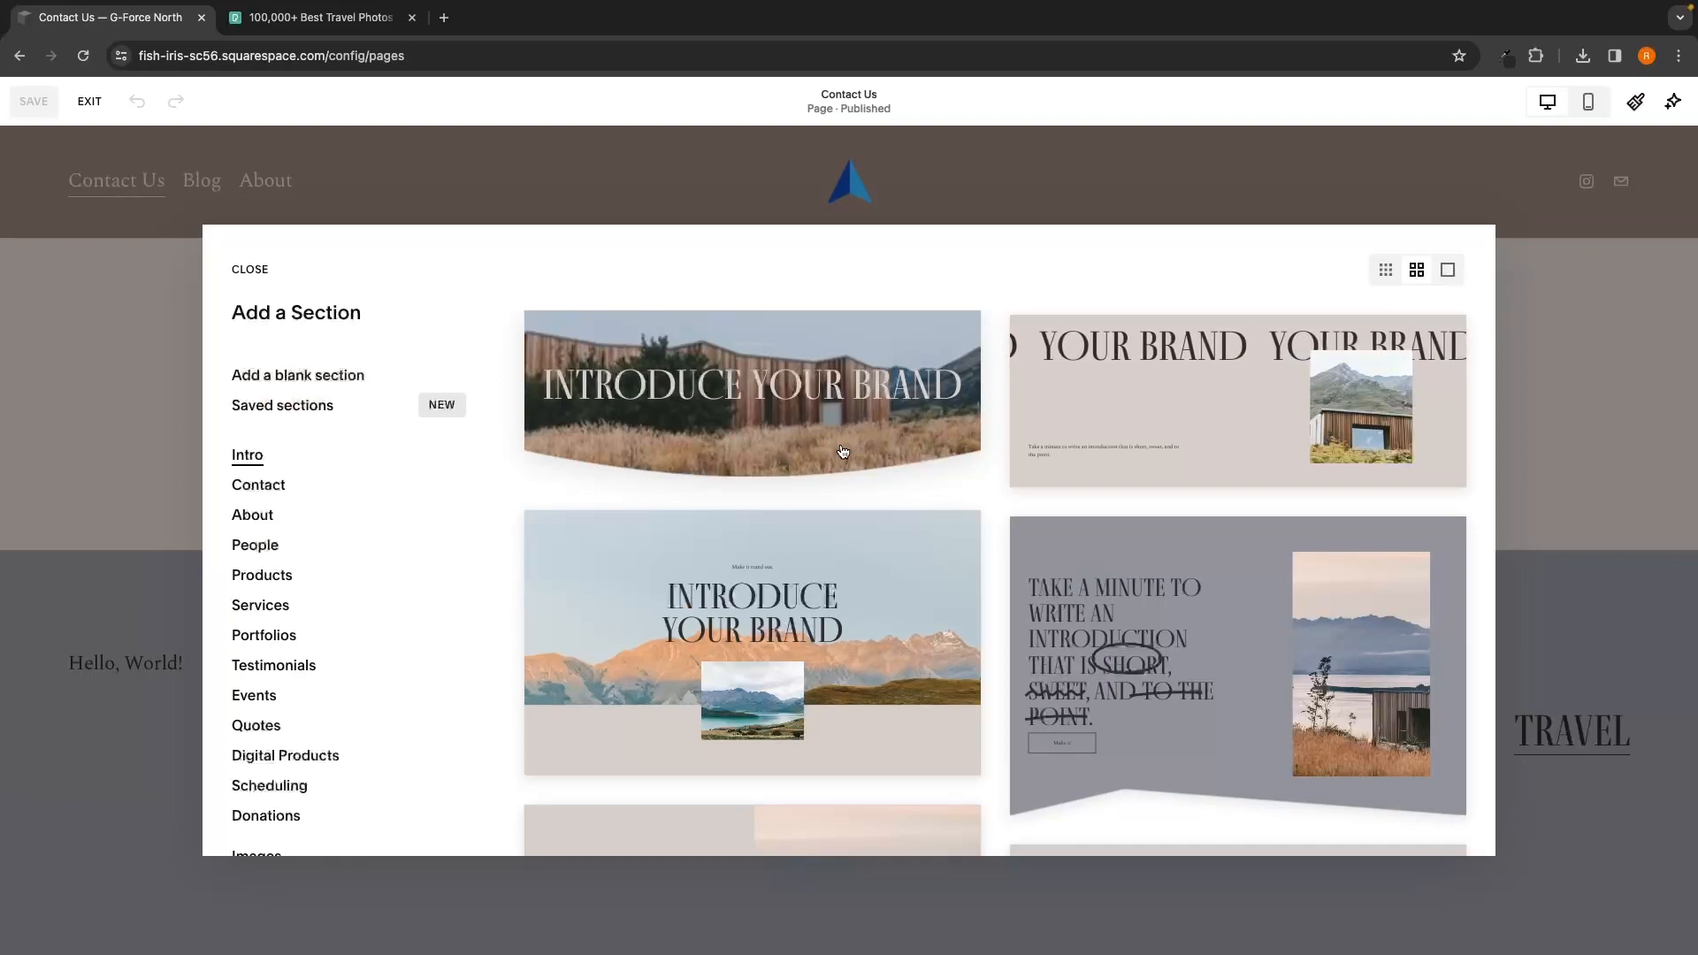
pyautogui.scroll(-2, 619, 521)
pyautogui.scroll(-3, 379, 572)
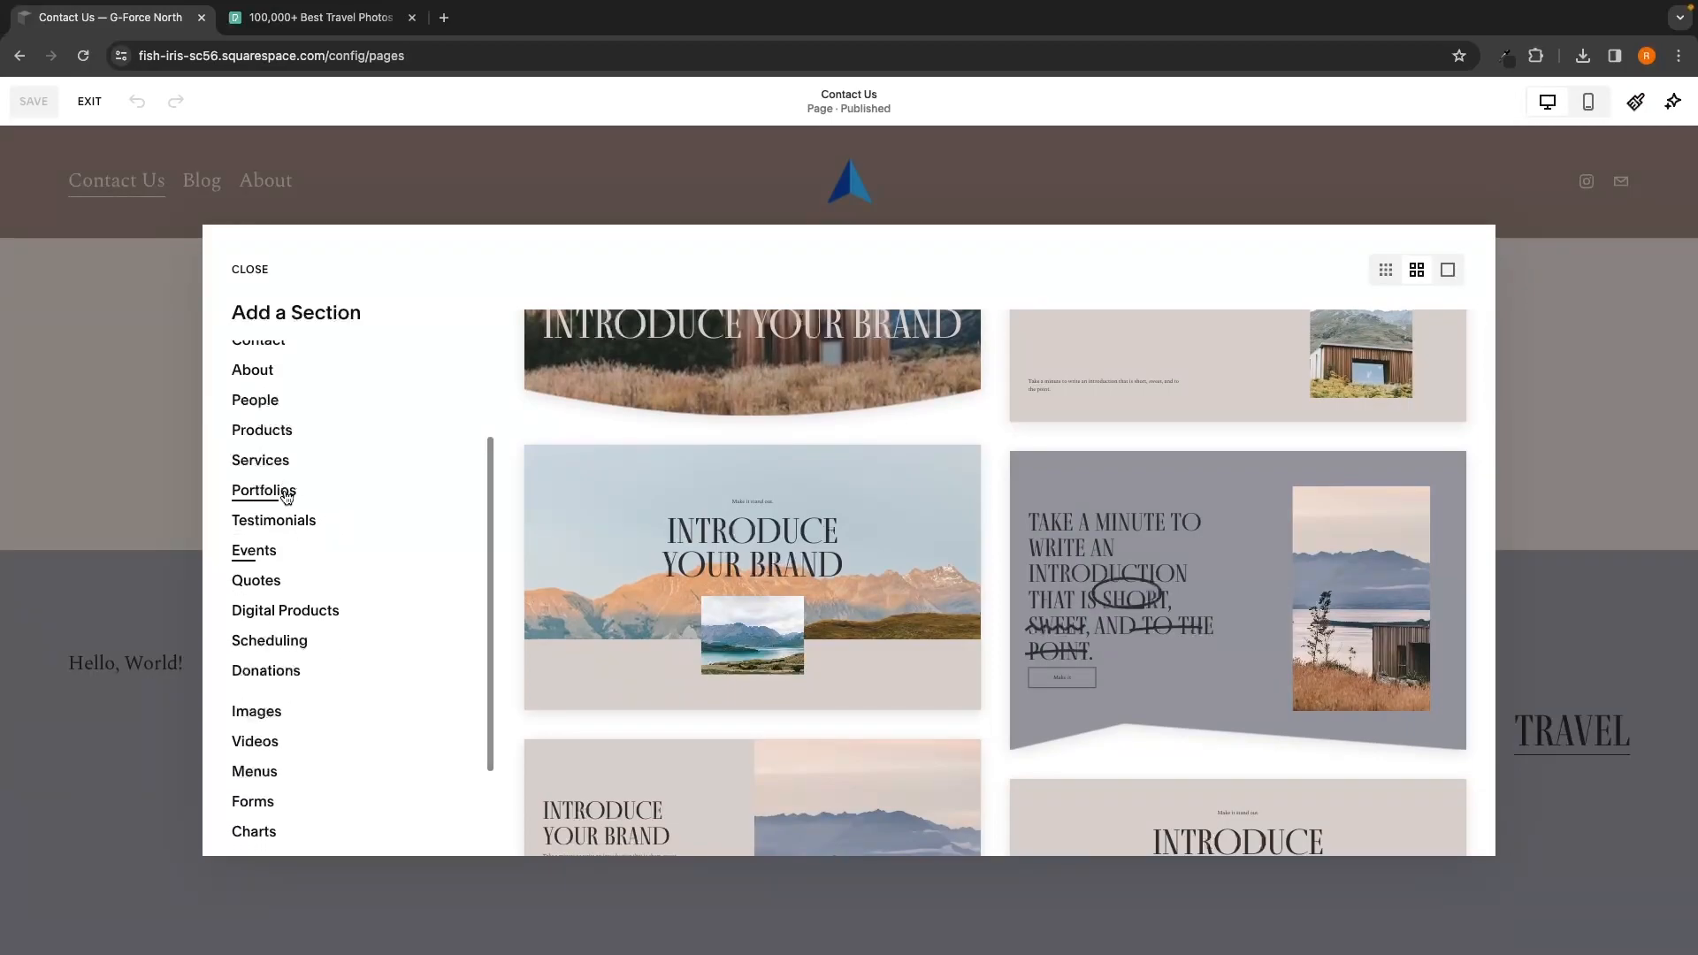
pyautogui.scroll(-1, 294, 456)
pyautogui.click(305, 663)
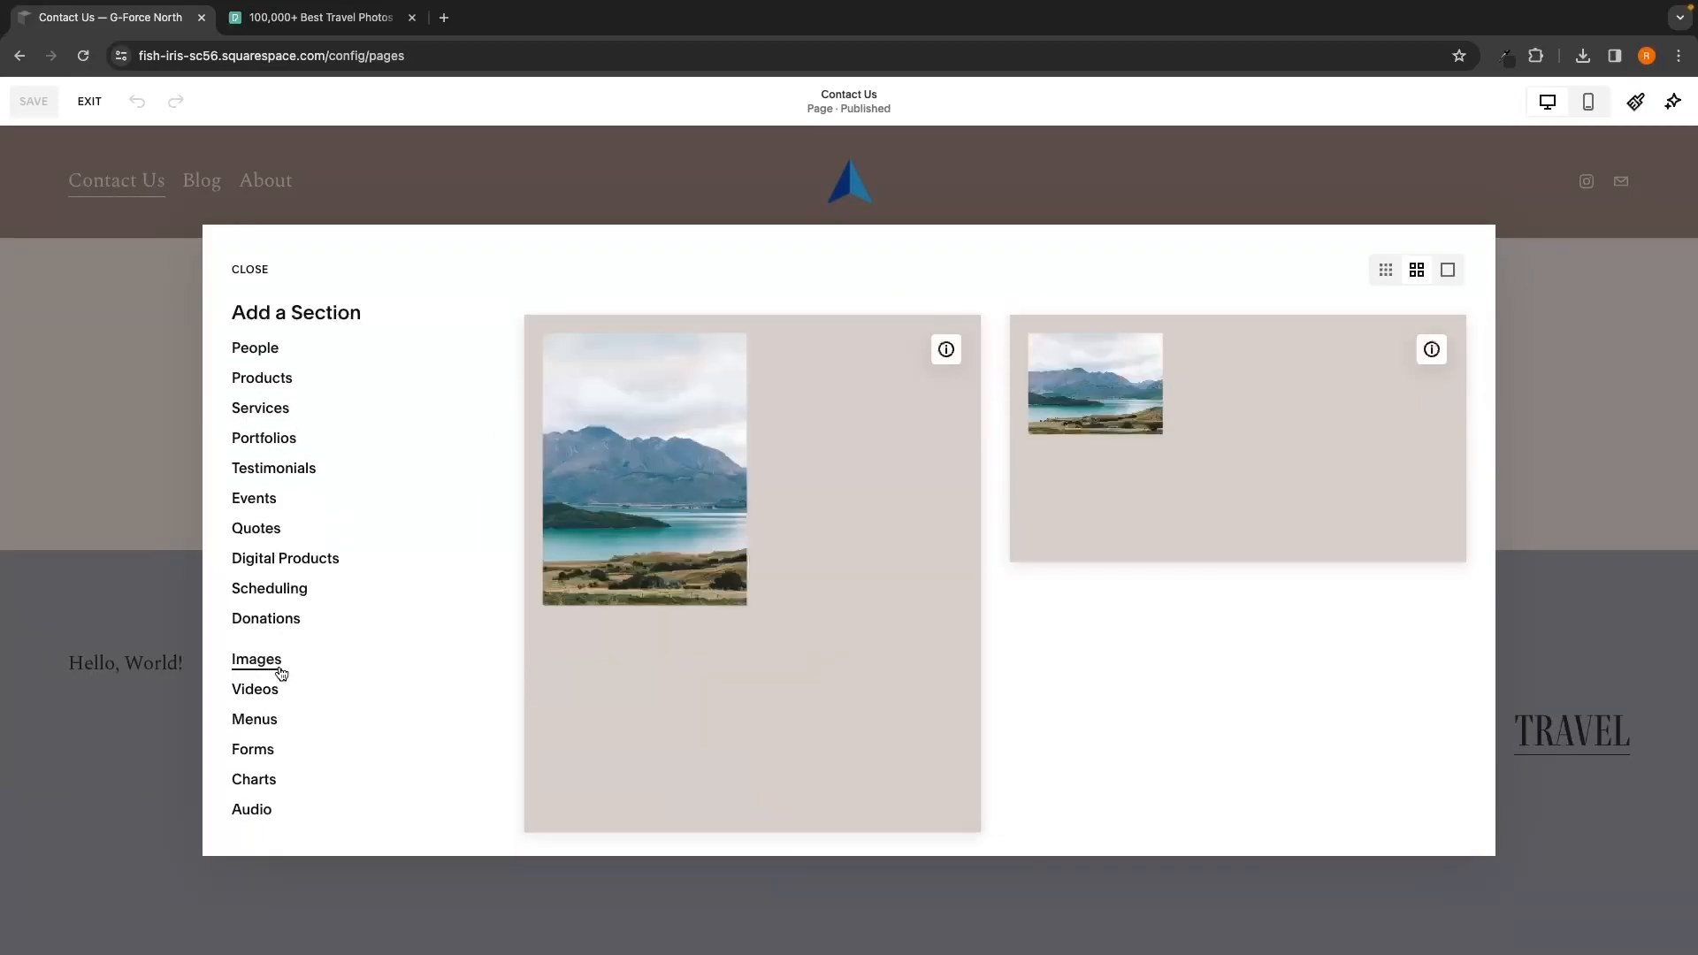
pyautogui.scroll(-2, 342, 575)
pyautogui.click(265, 645)
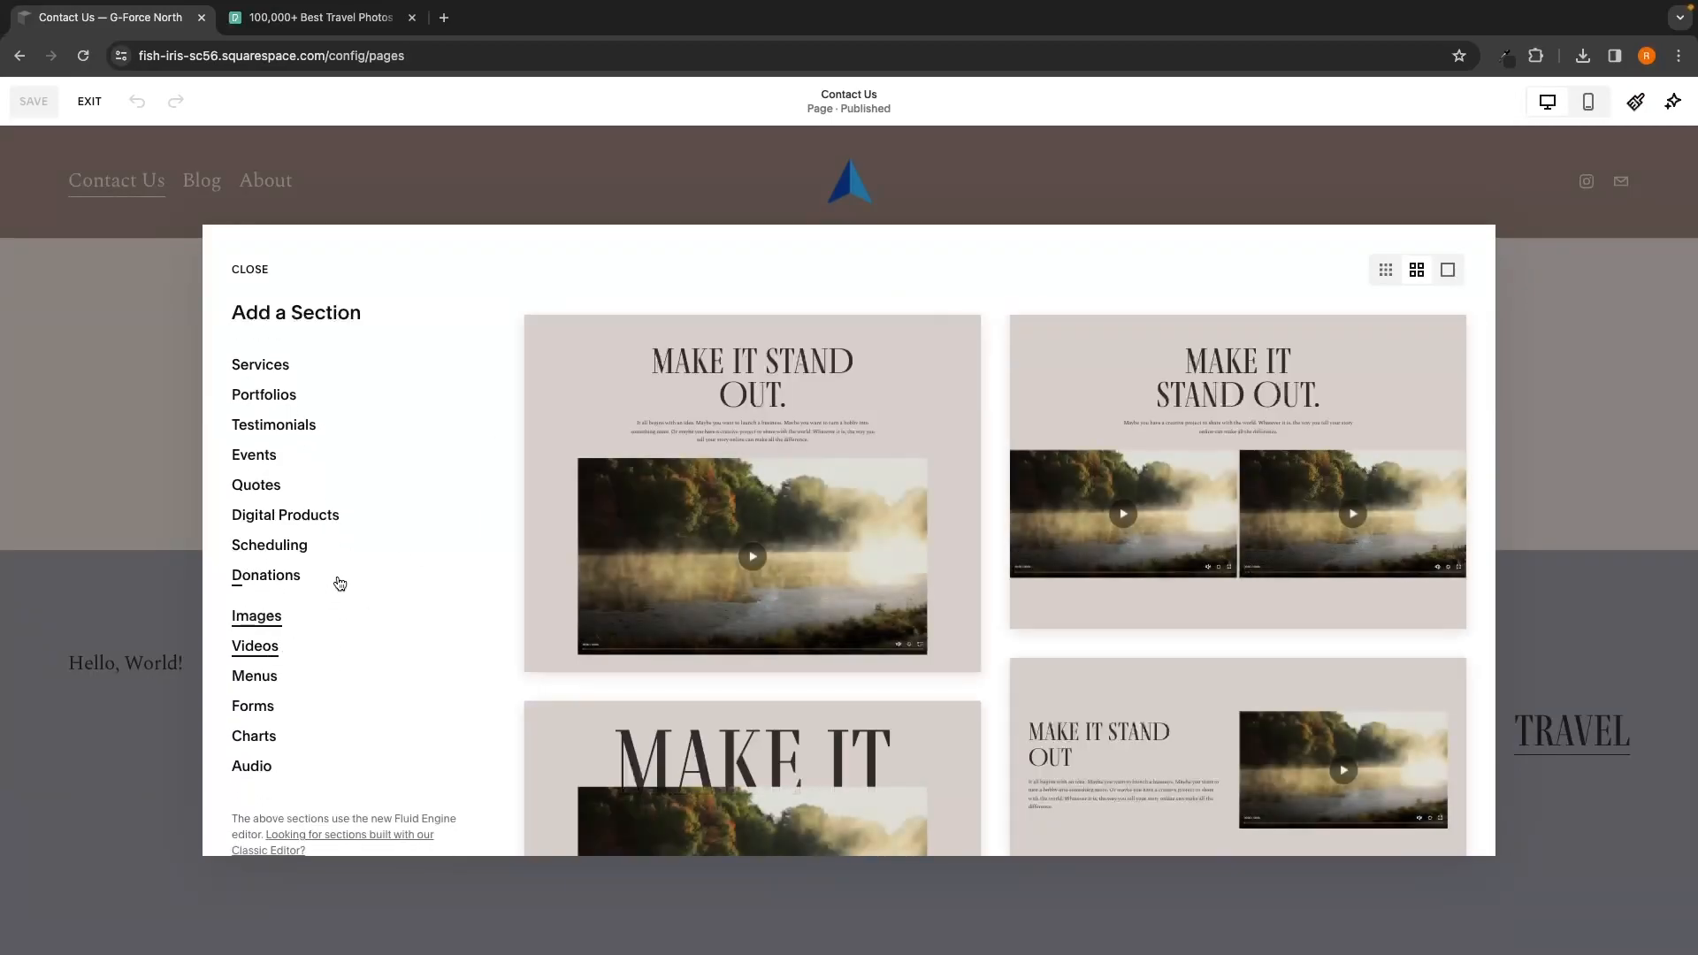
pyautogui.scroll(3, 341, 580)
pyautogui.scroll(3, 340, 582)
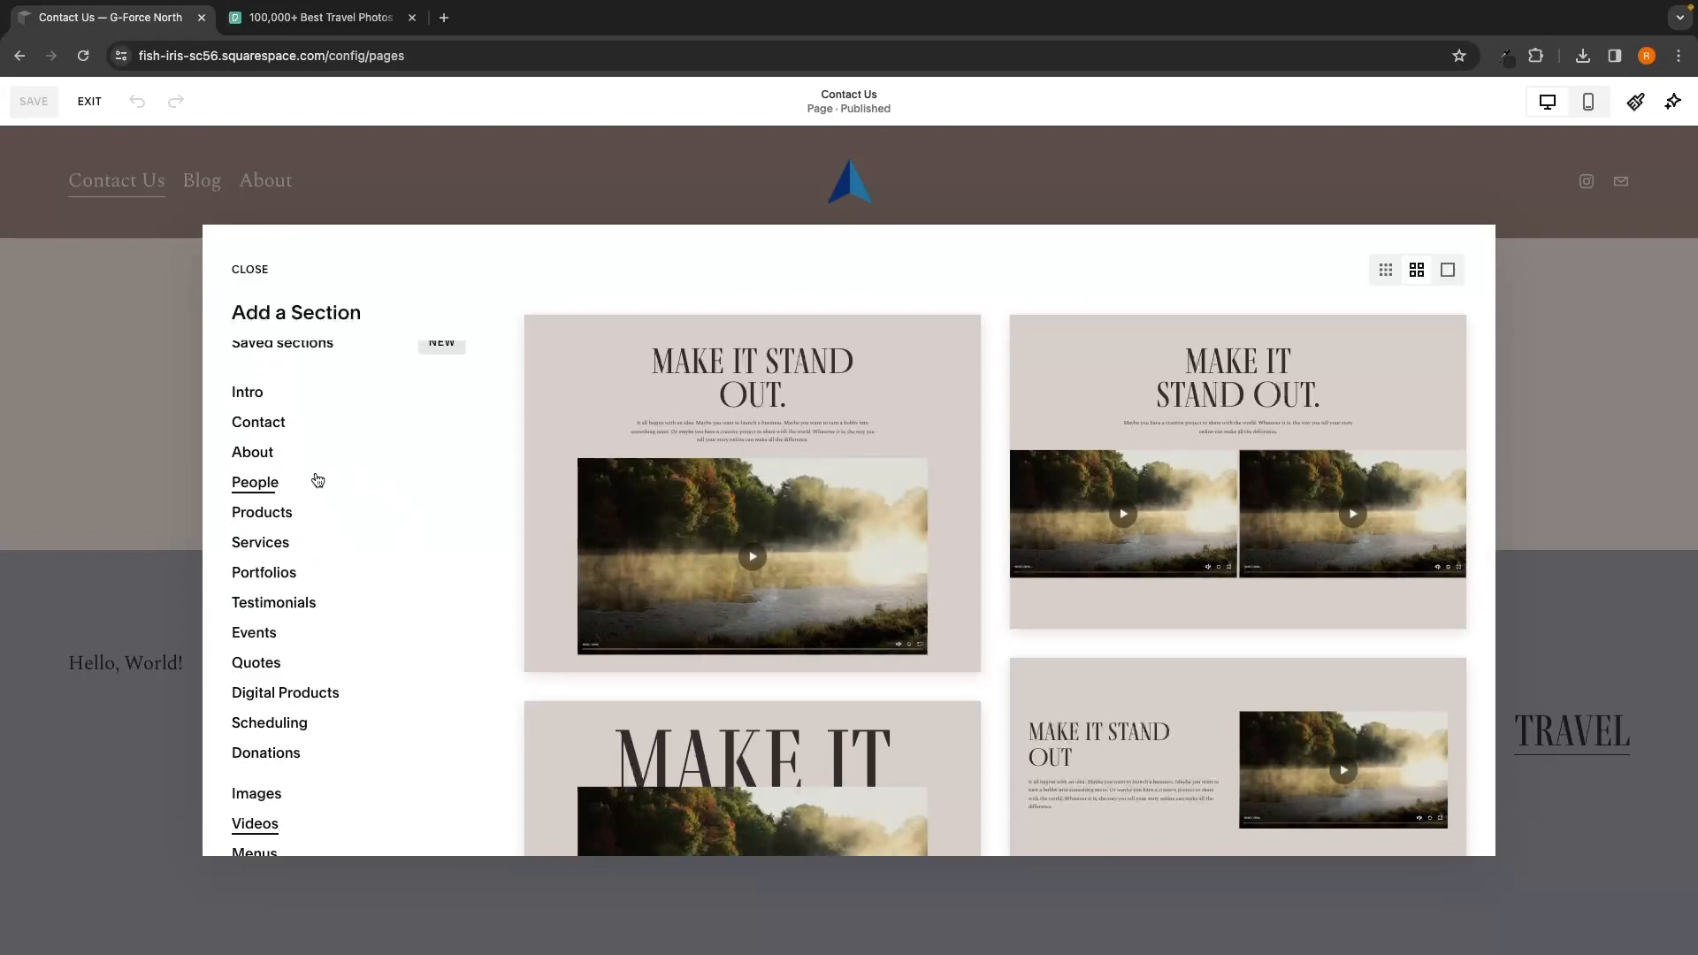
pyautogui.click(273, 417)
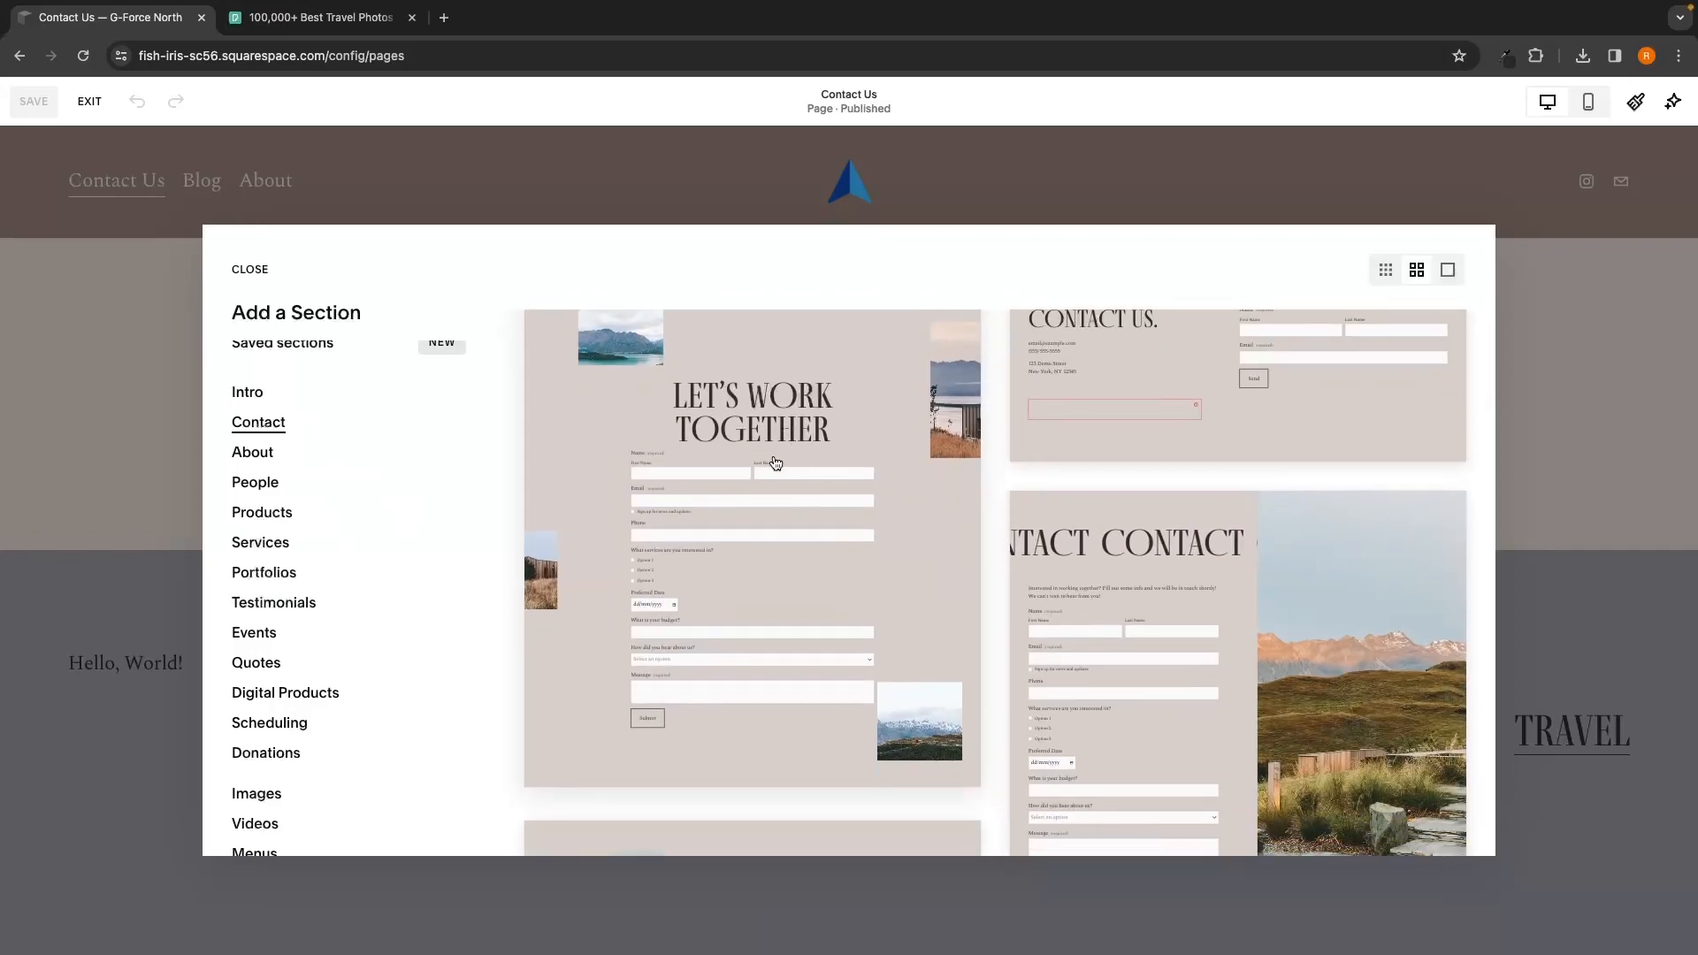
pyautogui.click(814, 520)
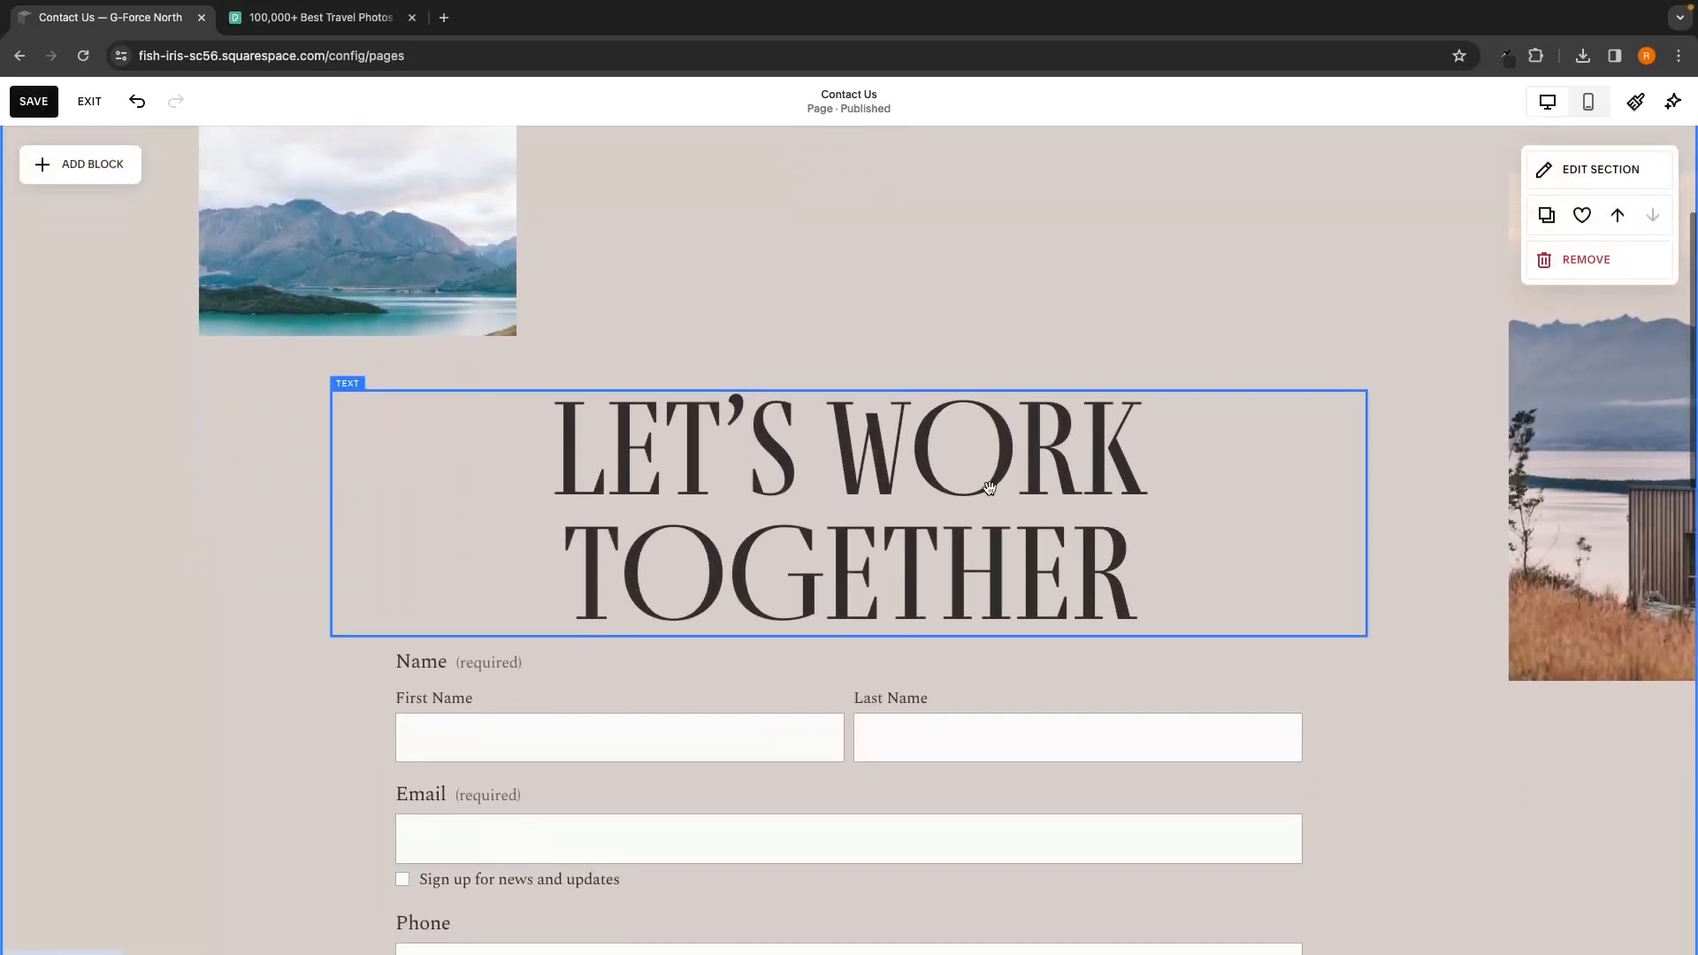
# Step: Check the new section's heading, form and images, save the Contact Us page and leave the editor
pyautogui.moveTo(912, 478); pyautogui.dragTo(964, 485)
pyautogui.doubleClick(964, 485)
pyautogui.click(995, 514)
pyautogui.scroll(-4, 1021, 540)
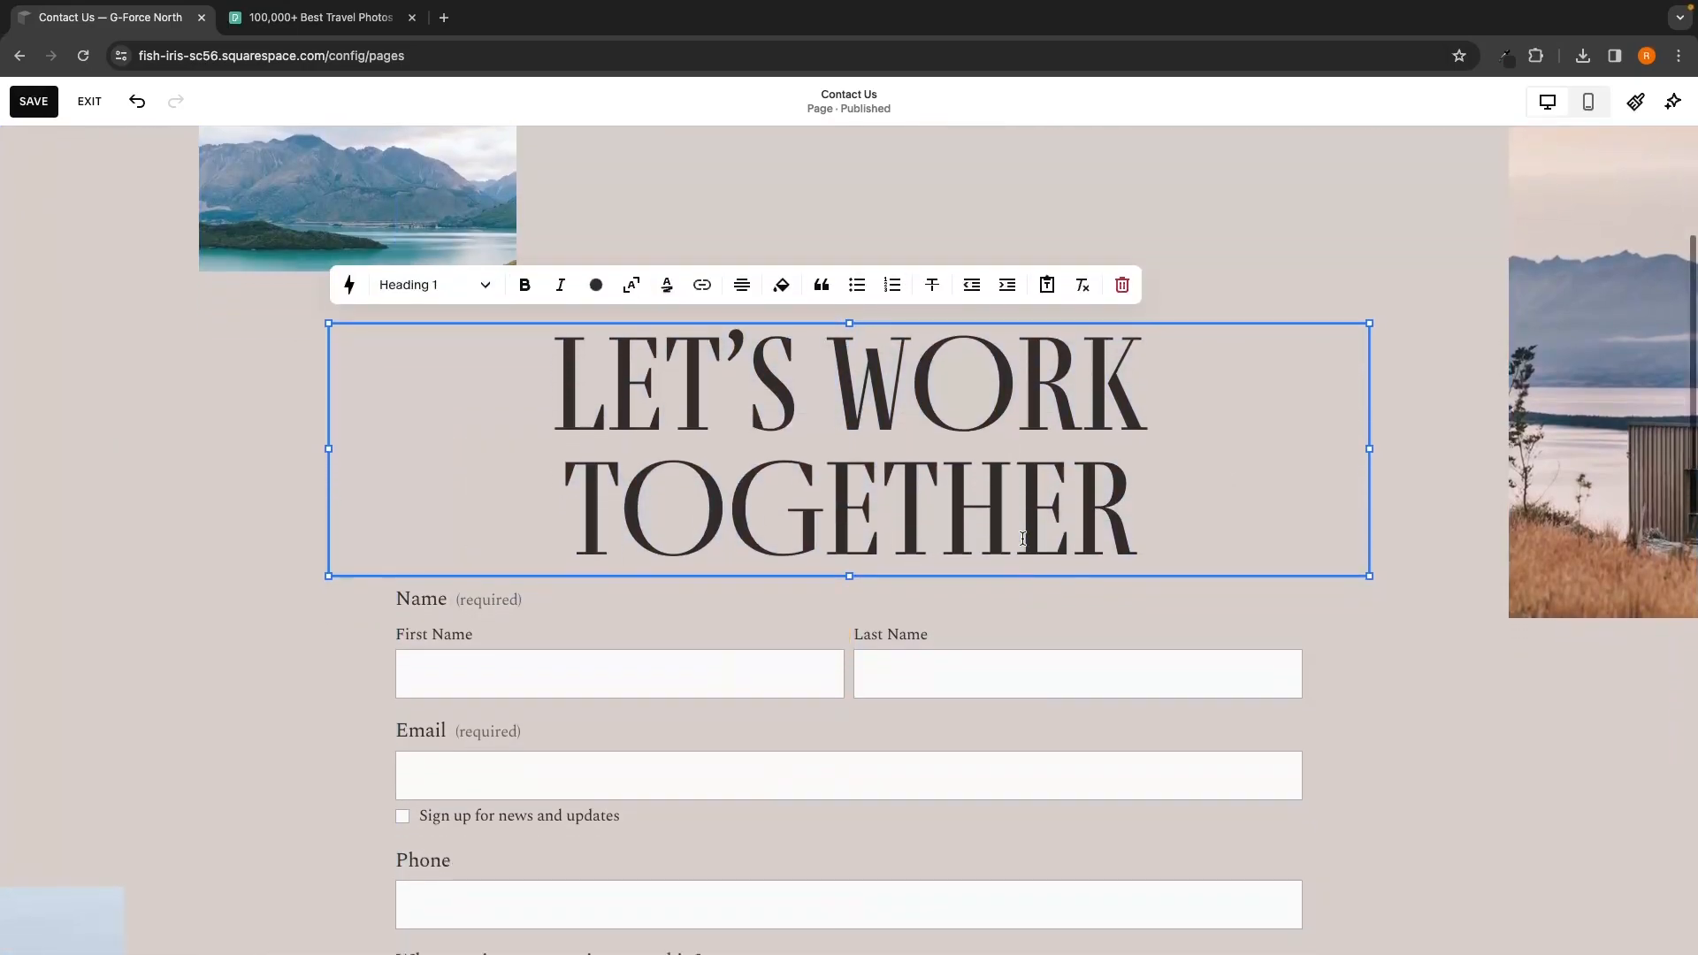
pyautogui.scroll(-3, 1022, 542)
pyautogui.click(62, 575)
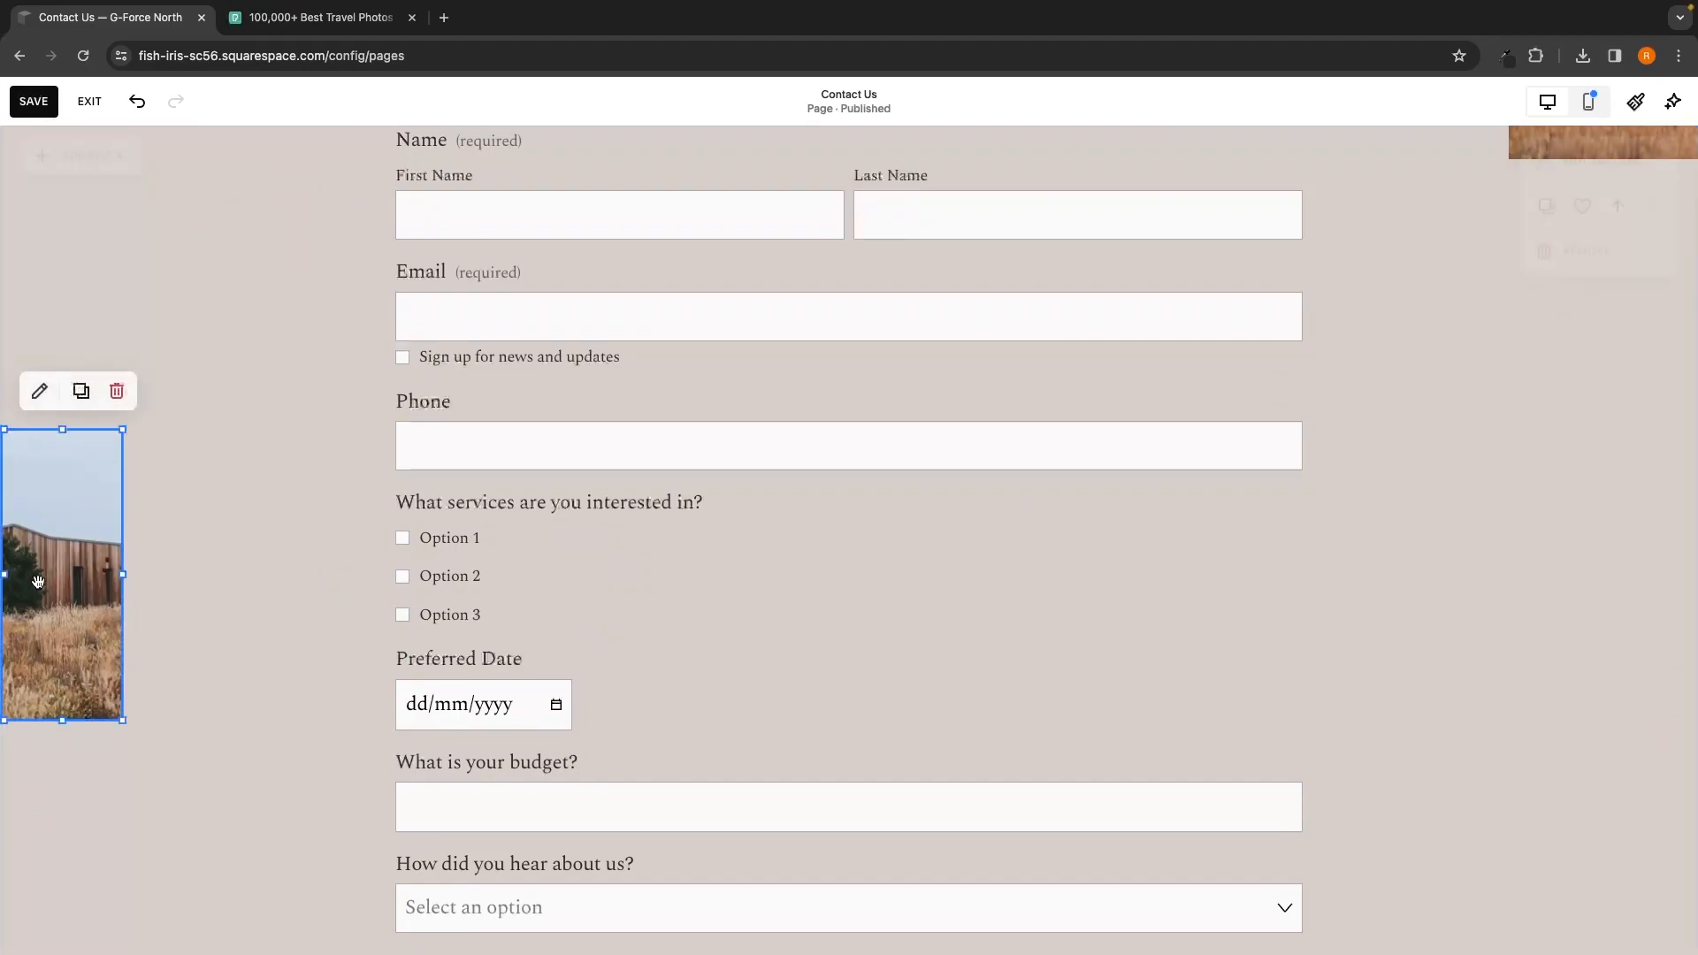
pyautogui.scroll(9, 364, 299)
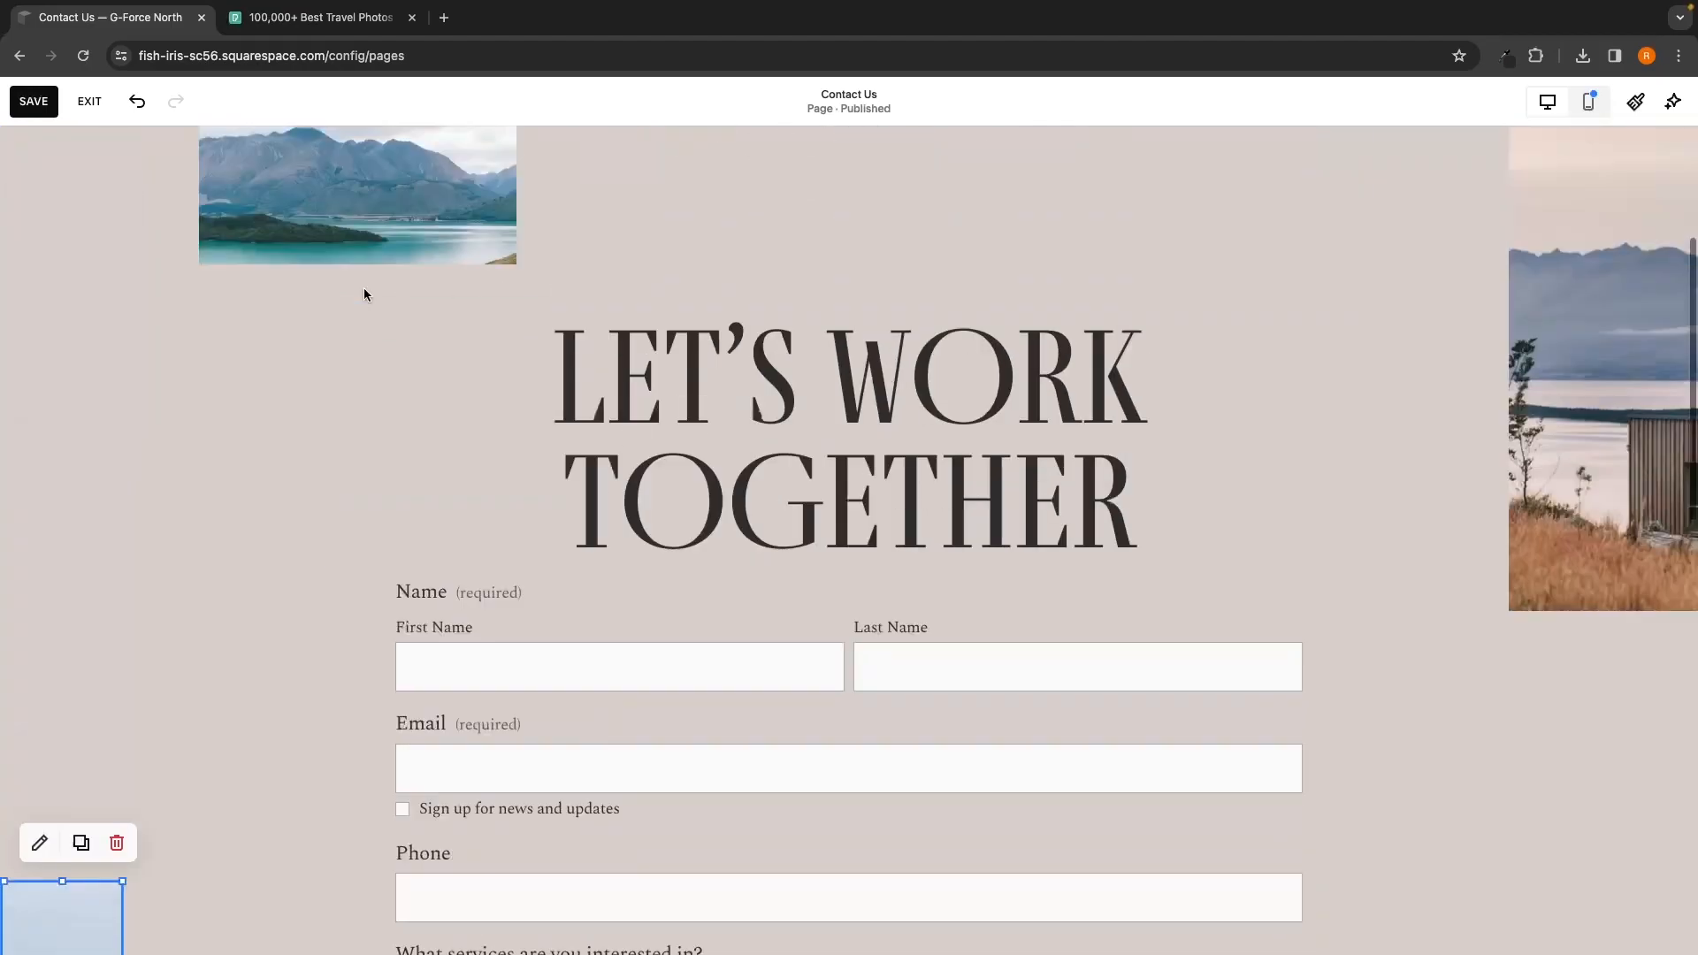
pyautogui.click(34, 101)
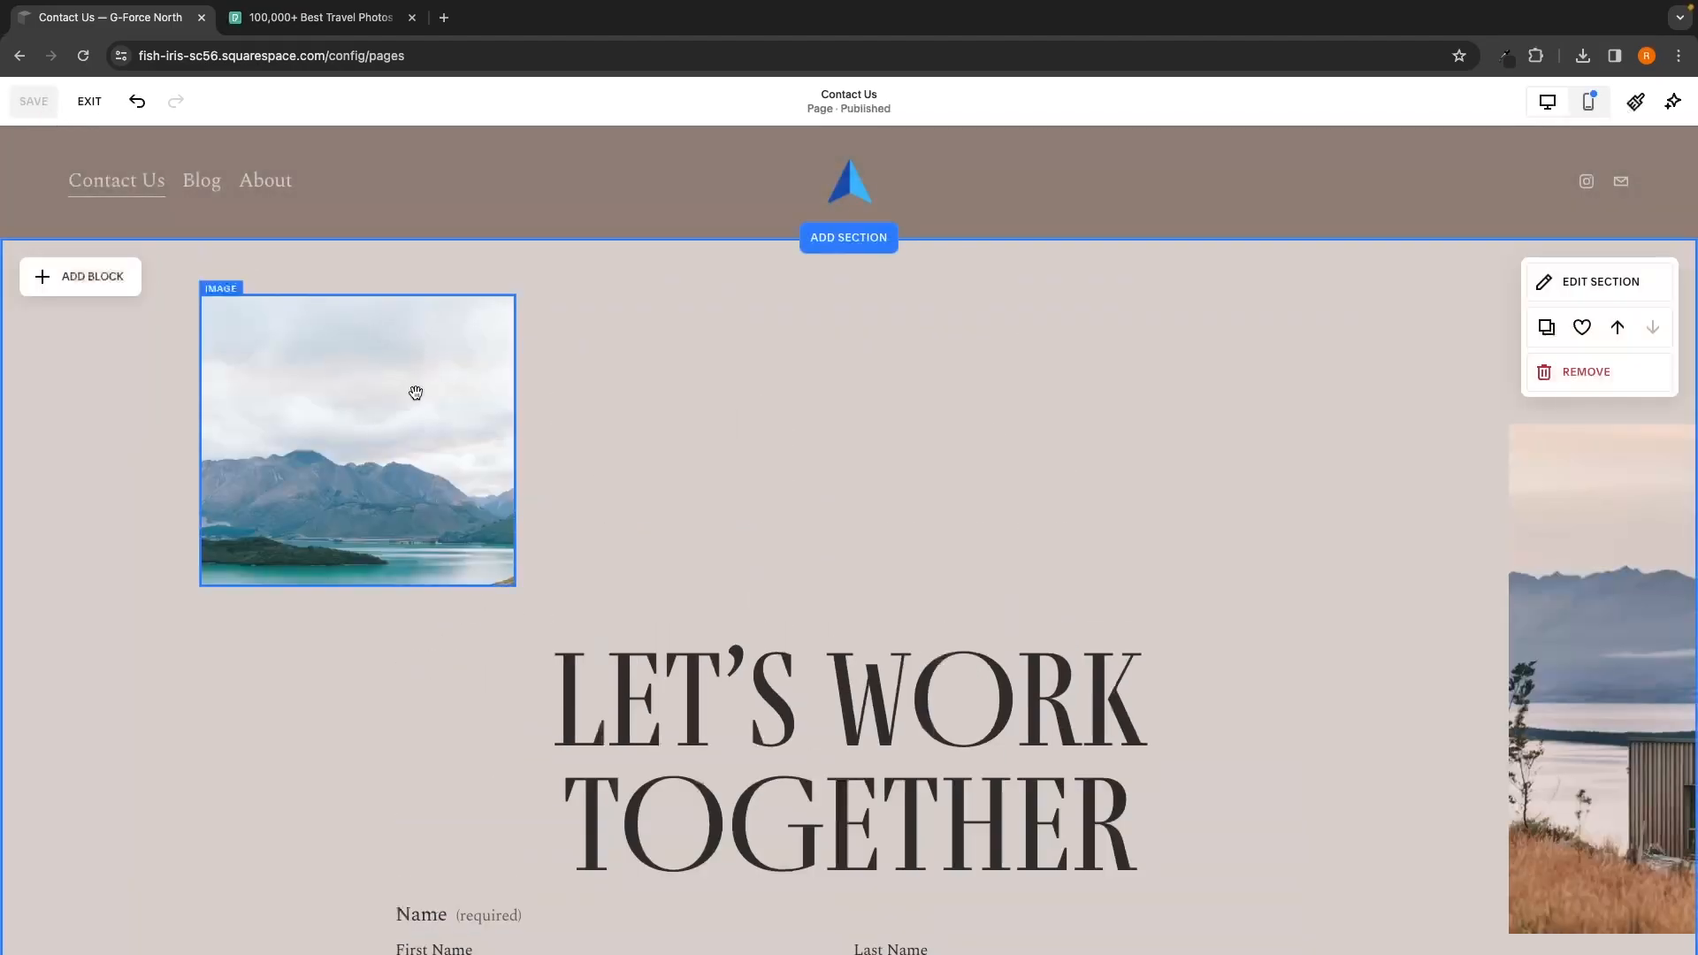
pyautogui.click(90, 103)
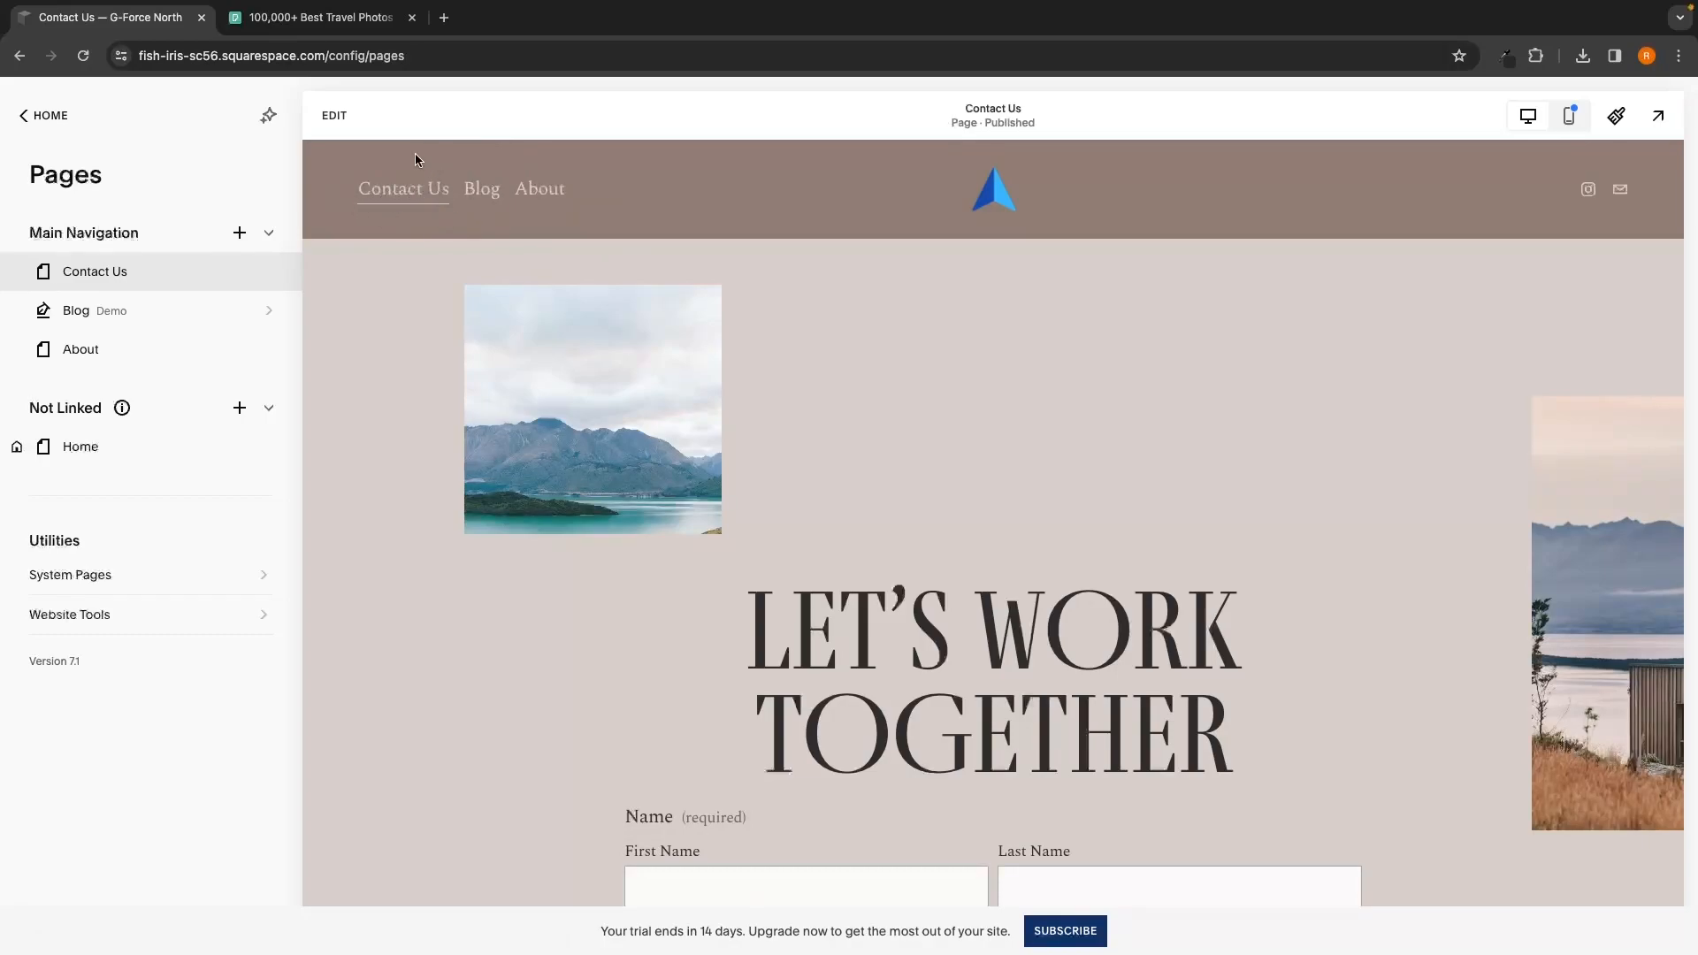
# Step: Reorder the Main Navigation as About, Blog, Contact Us, trying Contact Us under Not Linked before returning it to last place
pyautogui.moveTo(95, 275); pyautogui.dragTo(95, 353)
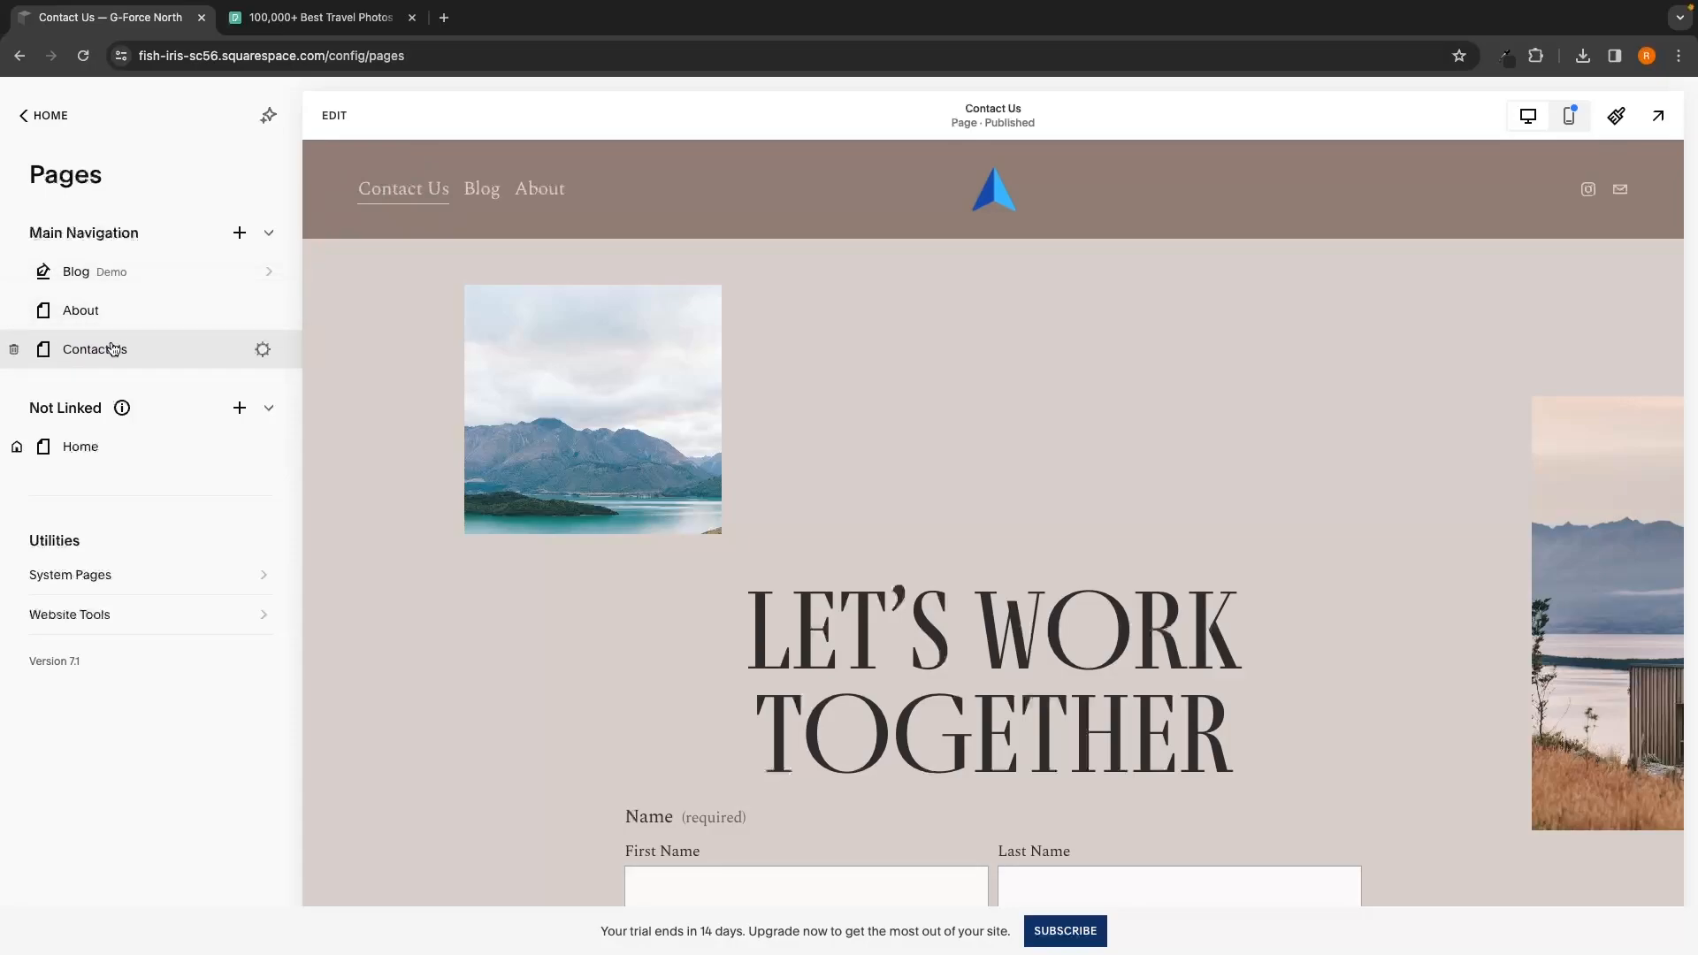
pyautogui.moveTo(92, 272); pyautogui.dragTo(101, 310)
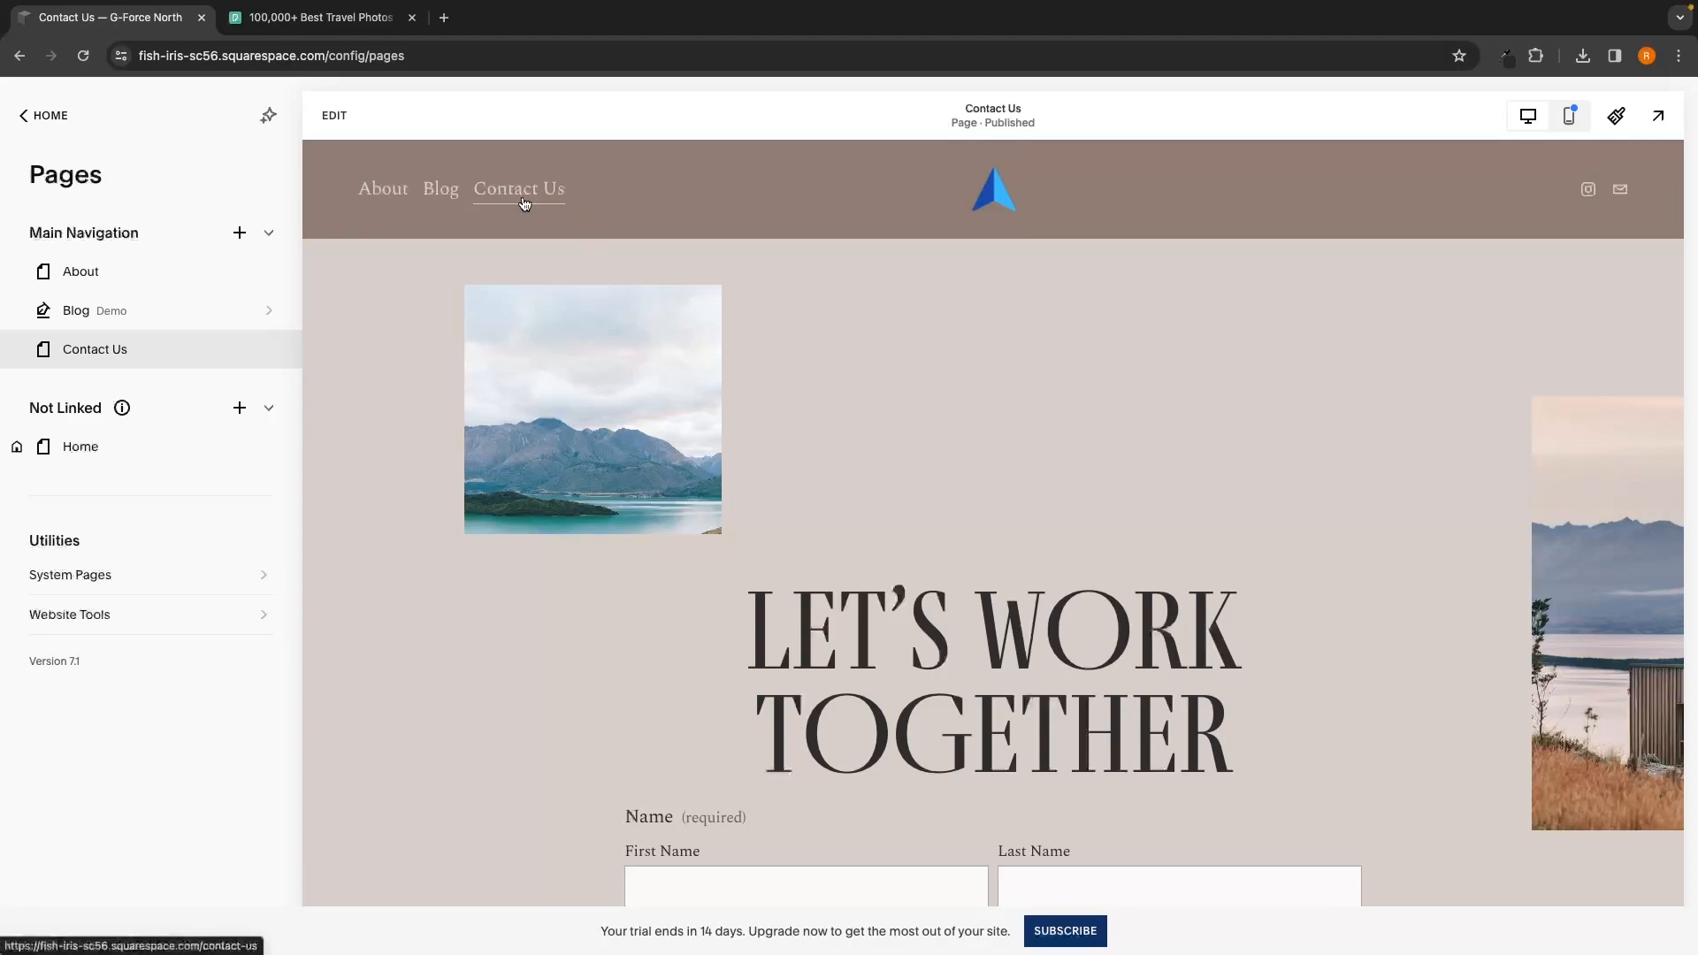
pyautogui.moveTo(101, 349); pyautogui.dragTo(104, 446)
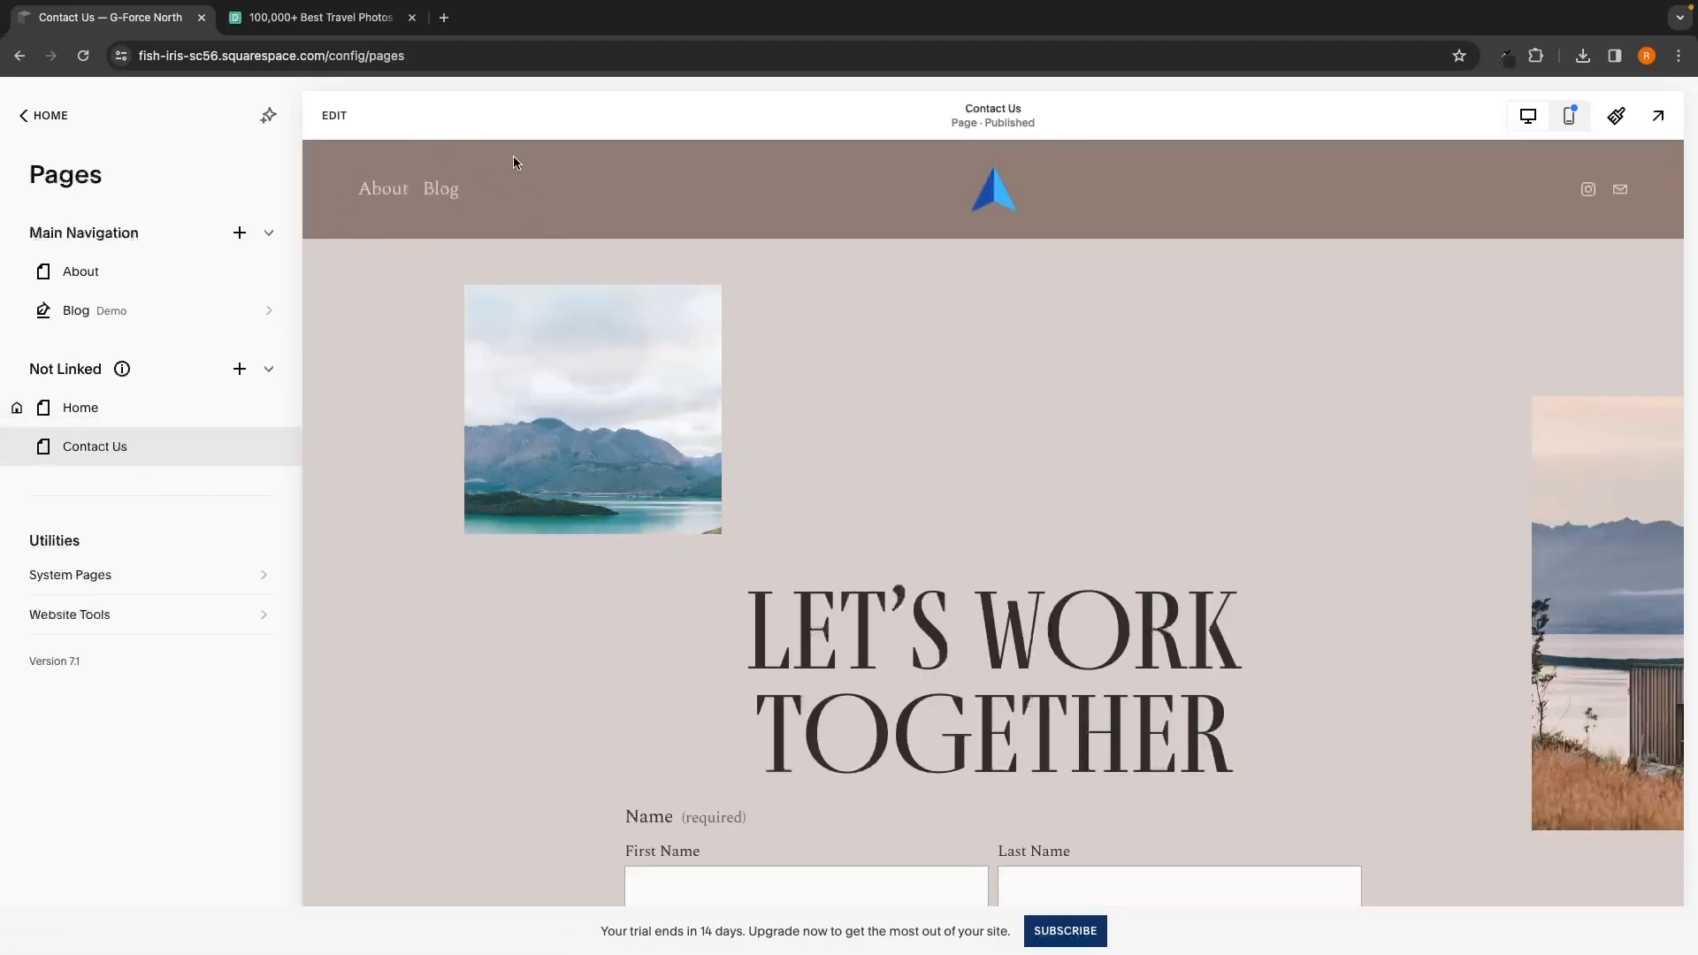
pyautogui.moveTo(123, 462); pyautogui.dragTo(102, 355)
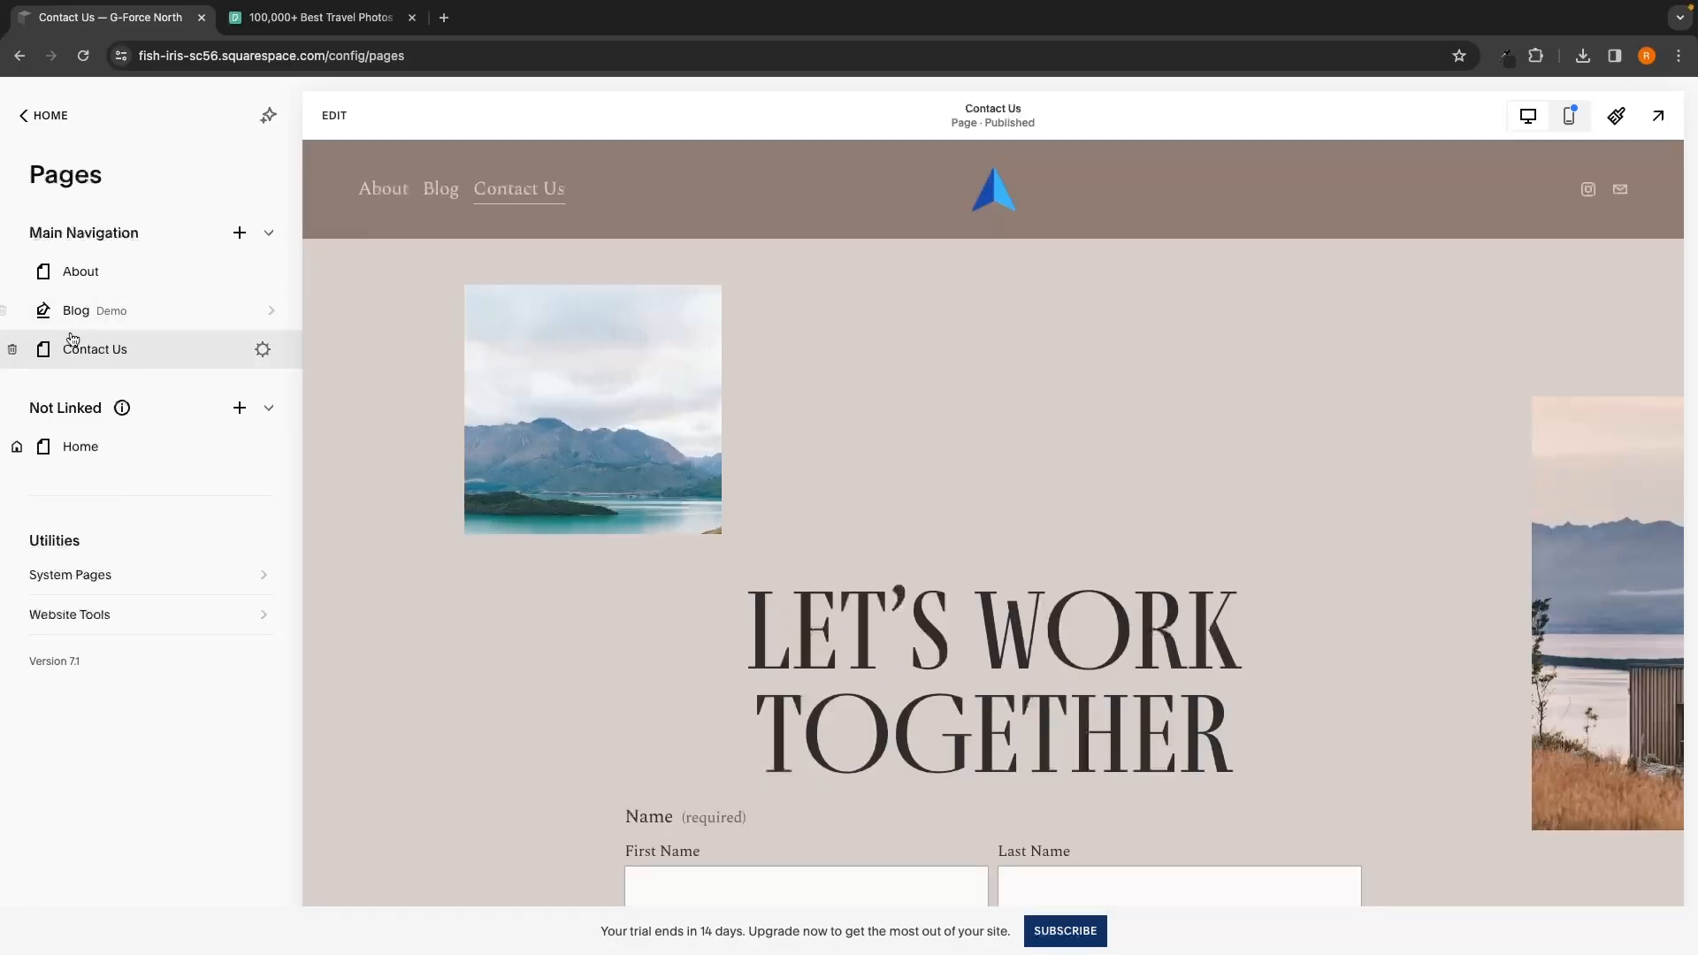
# Step: Open the Contact Us page's settings and examine its page title, navigation title and URL slug
pyautogui.click(263, 350)
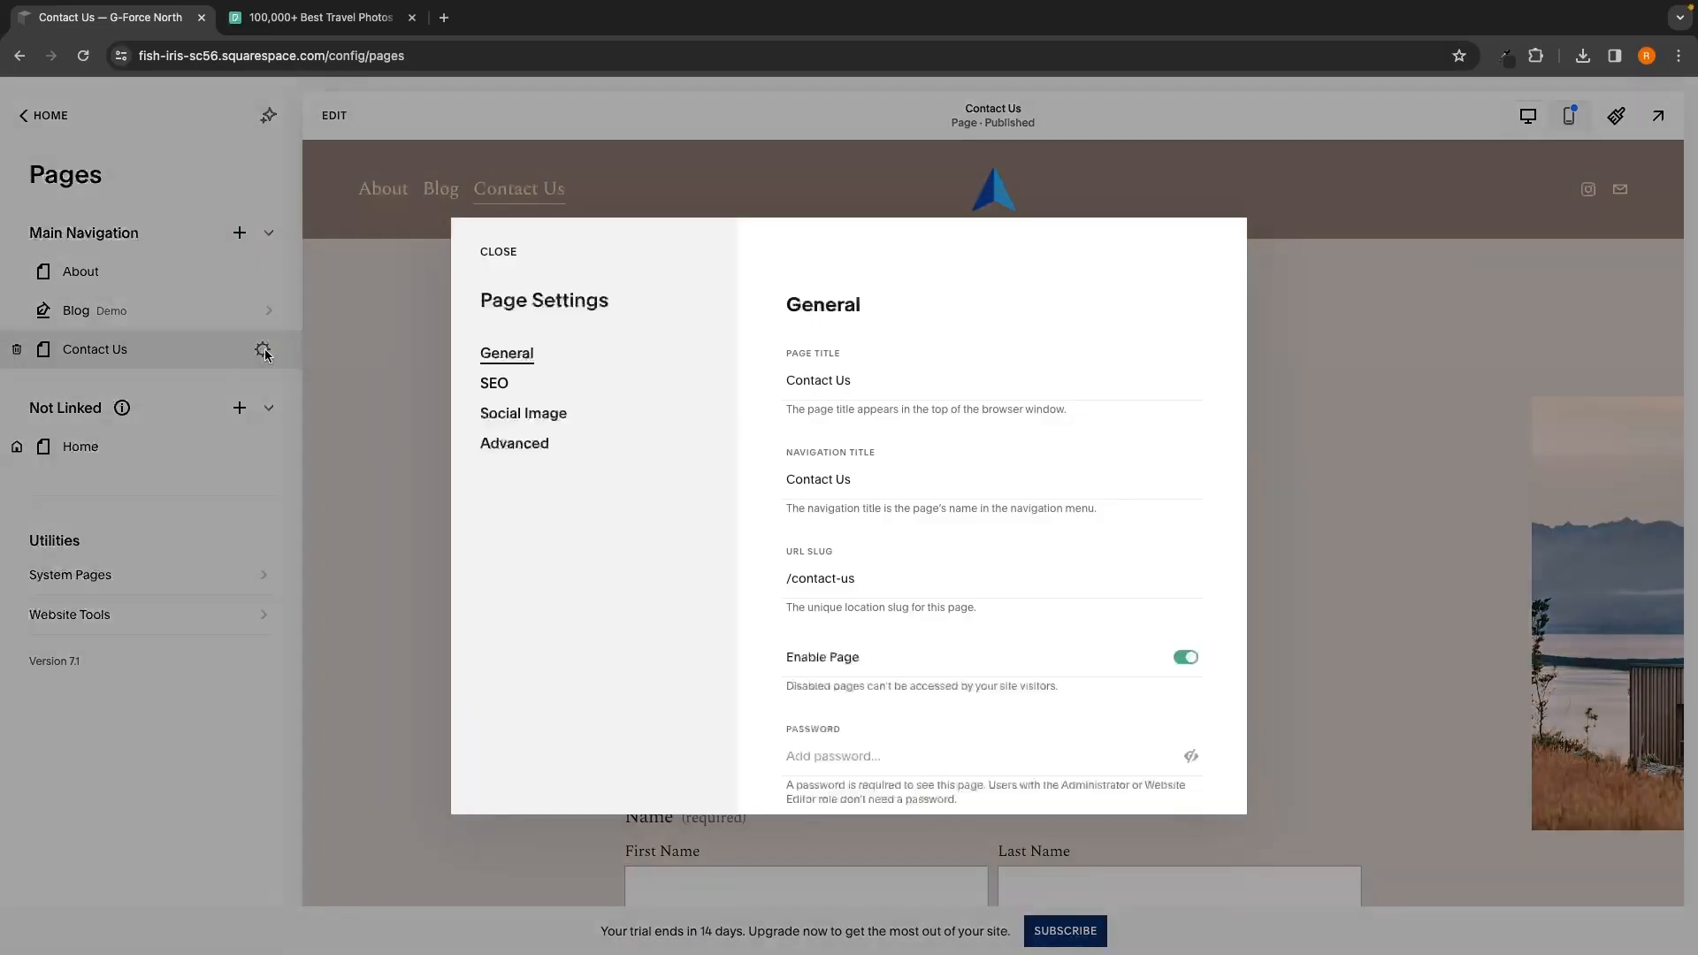
pyautogui.moveTo(881, 378); pyautogui.dragTo(745, 386)
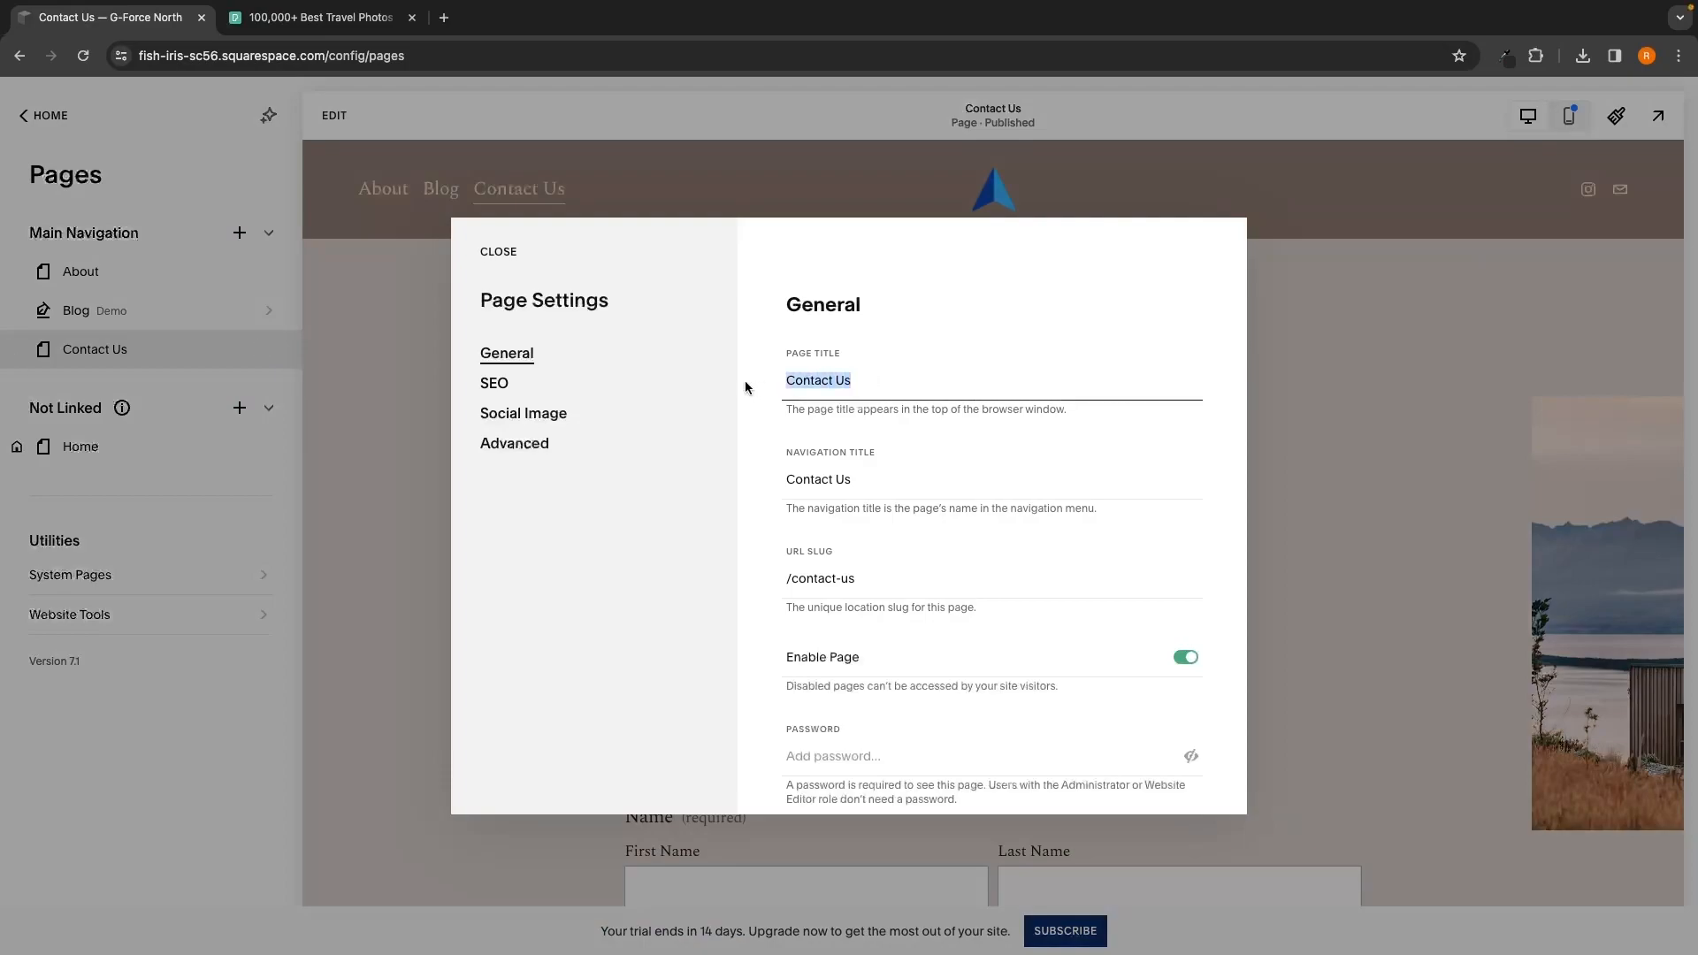
pyautogui.click(933, 386)
pyautogui.scroll(-2, 862, 443)
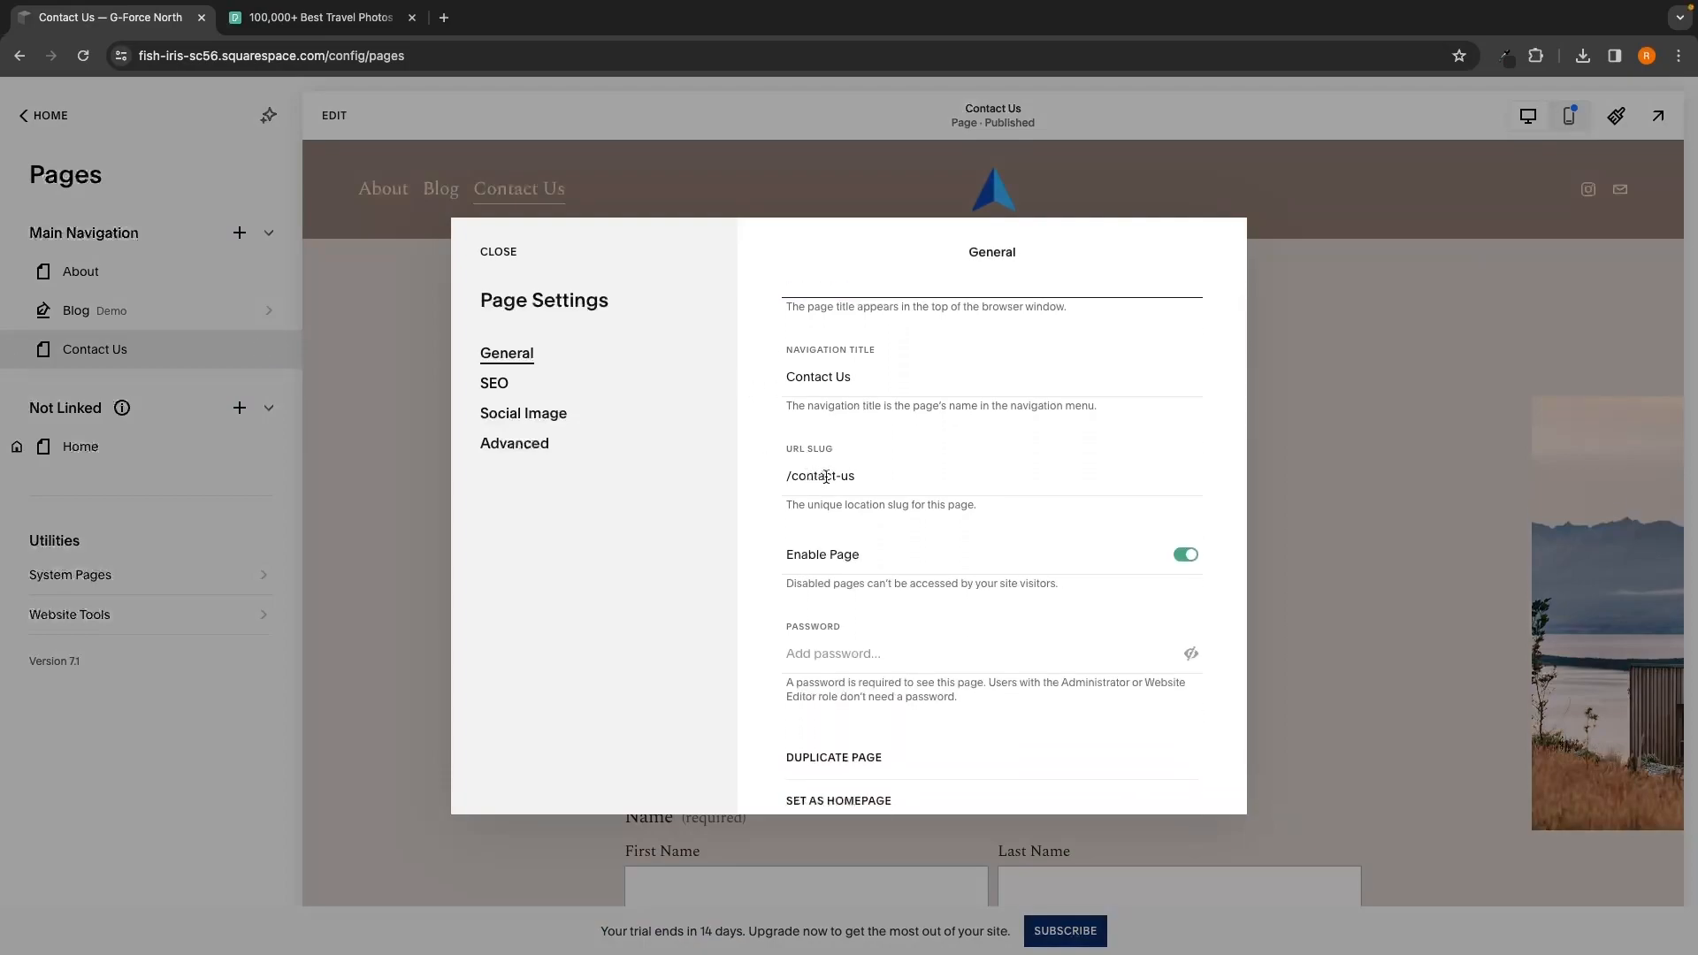
pyautogui.click(878, 486)
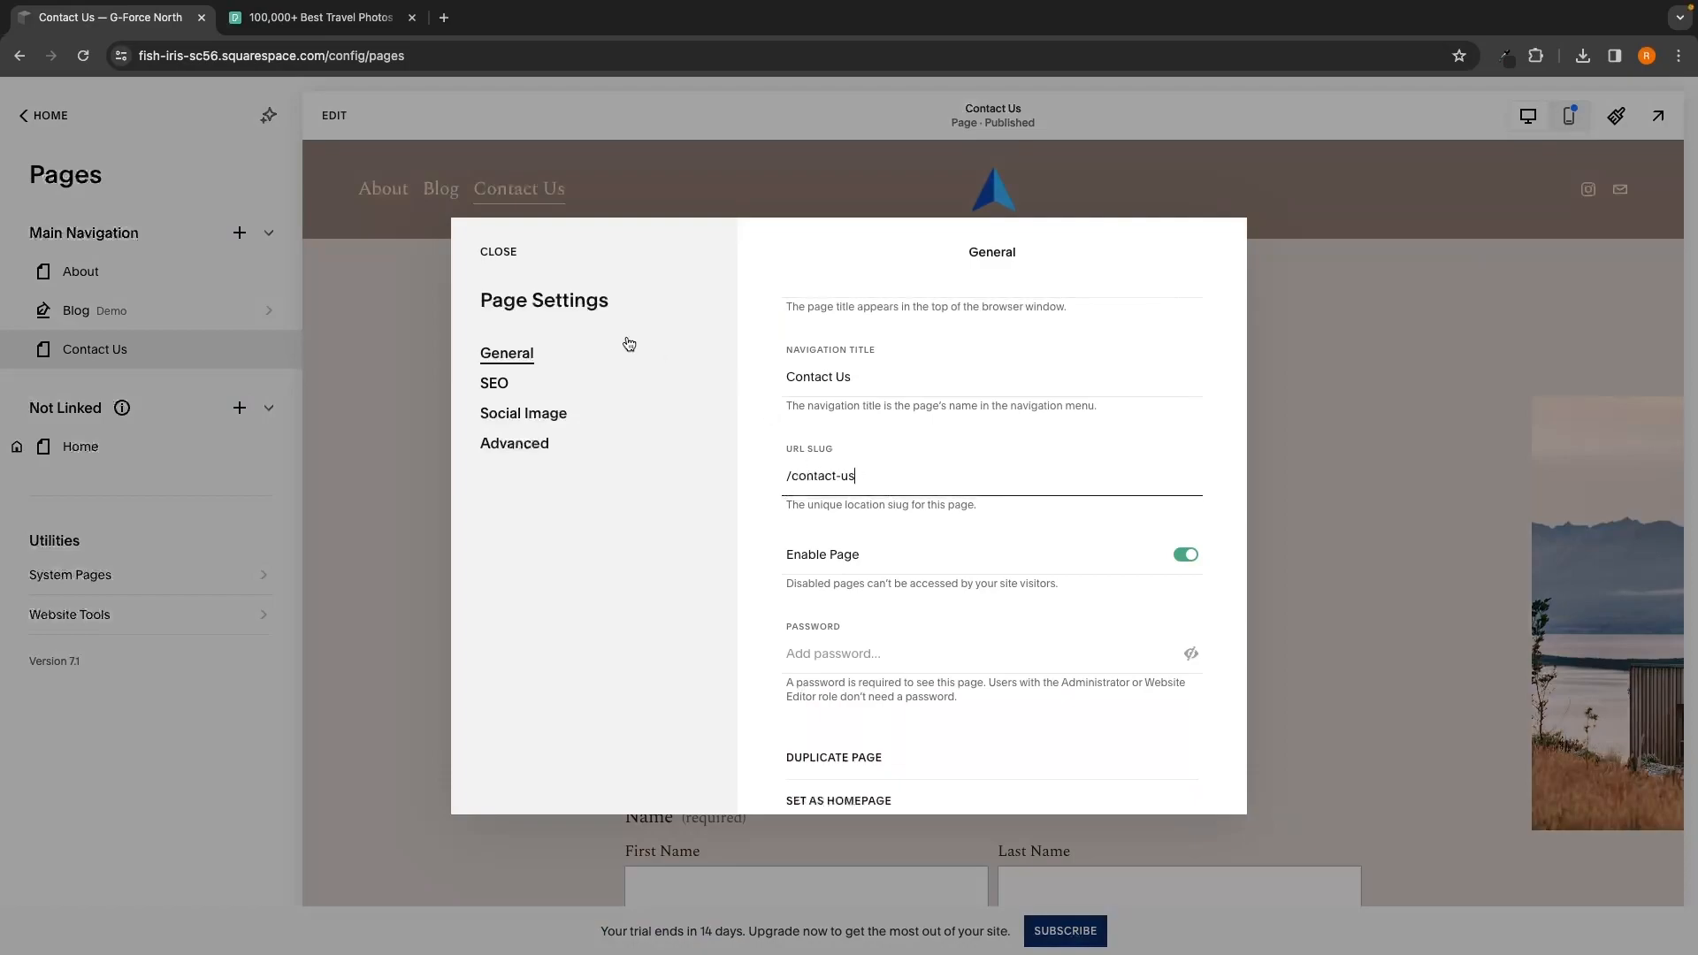
pyautogui.moveTo(329, 57); pyautogui.dragTo(429, 58)
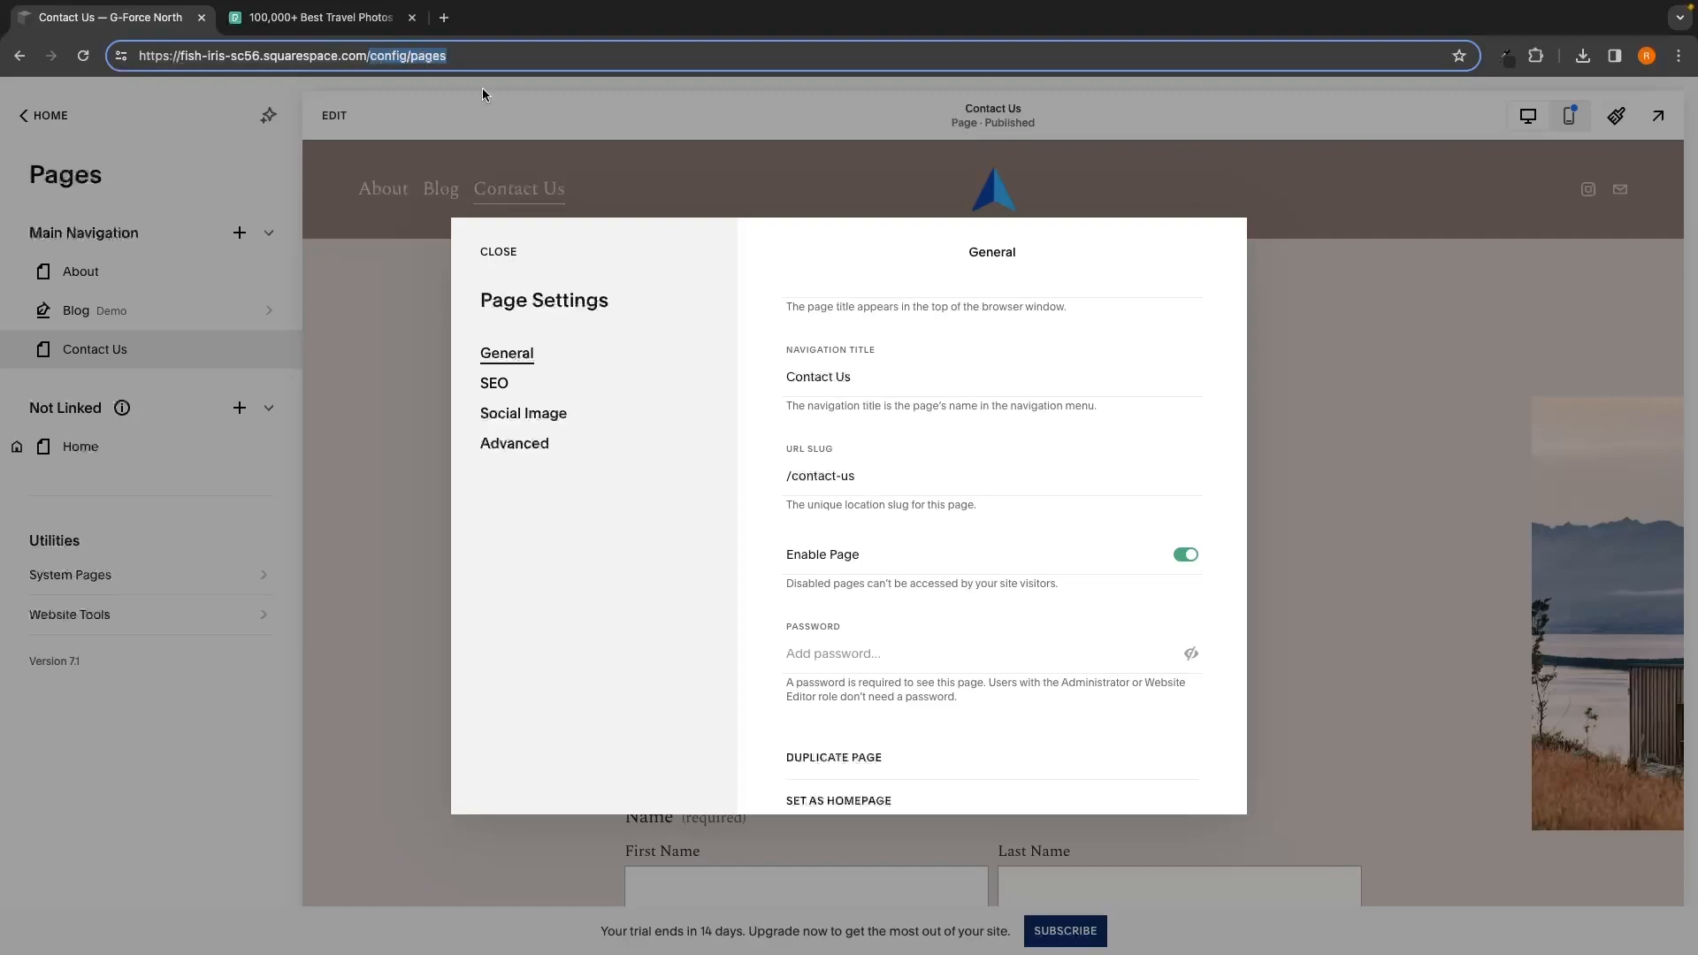
pyautogui.click(861, 475)
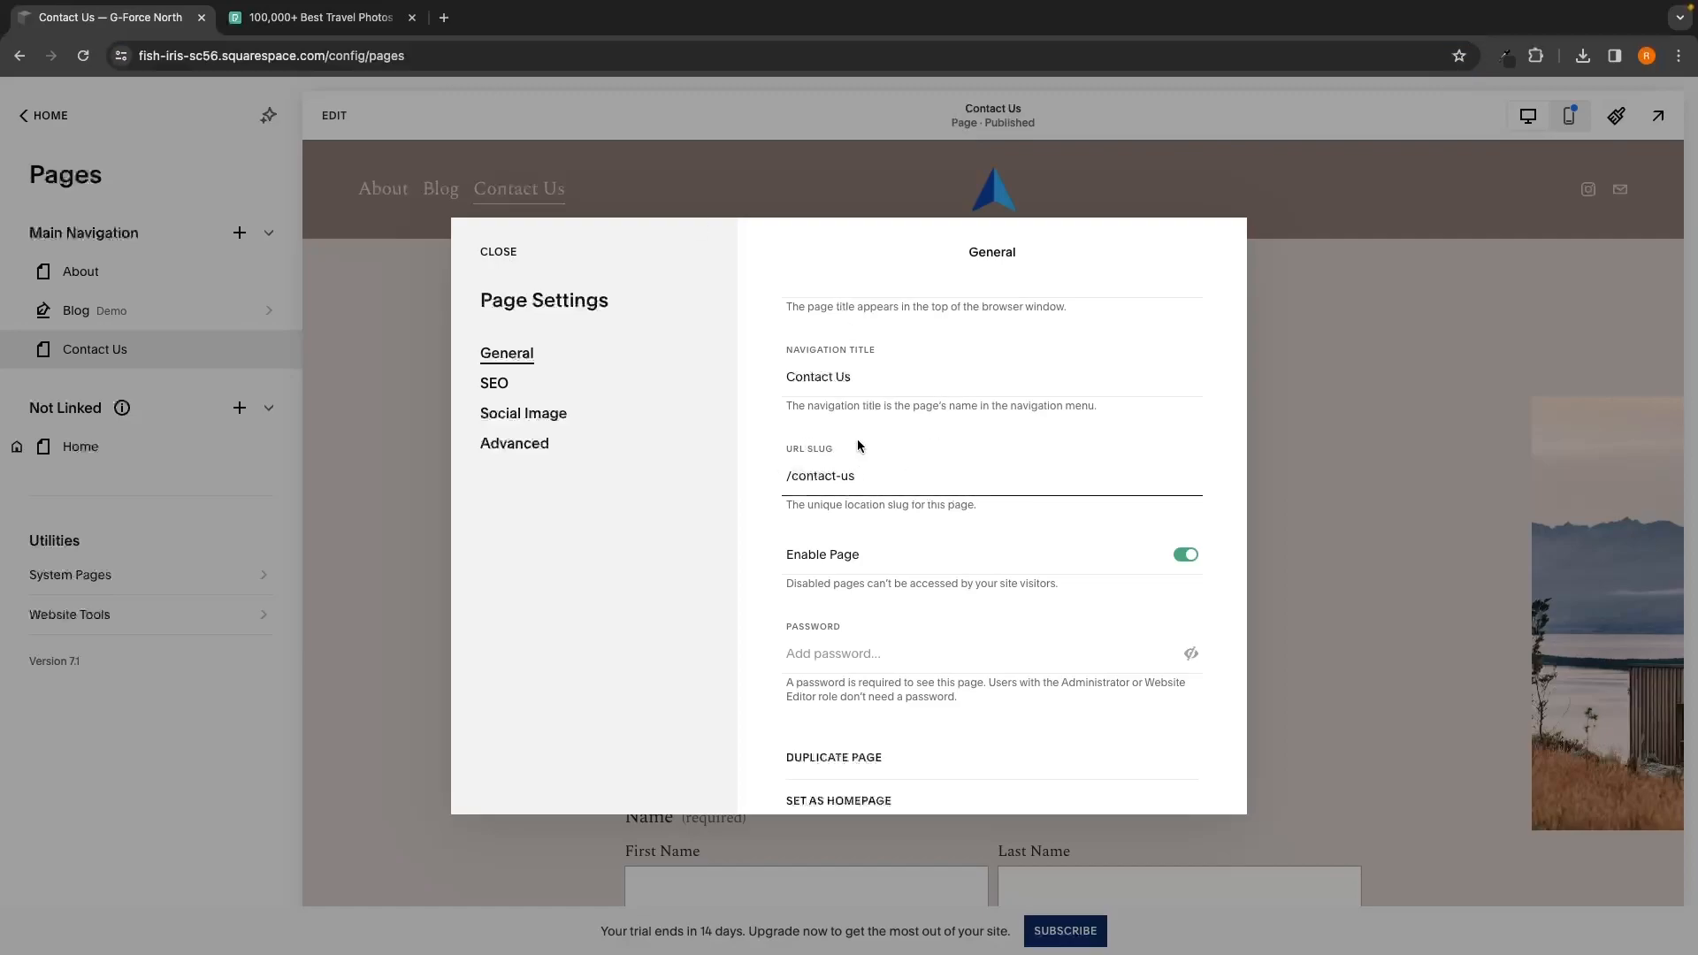
pyautogui.scroll(-1, 861, 446)
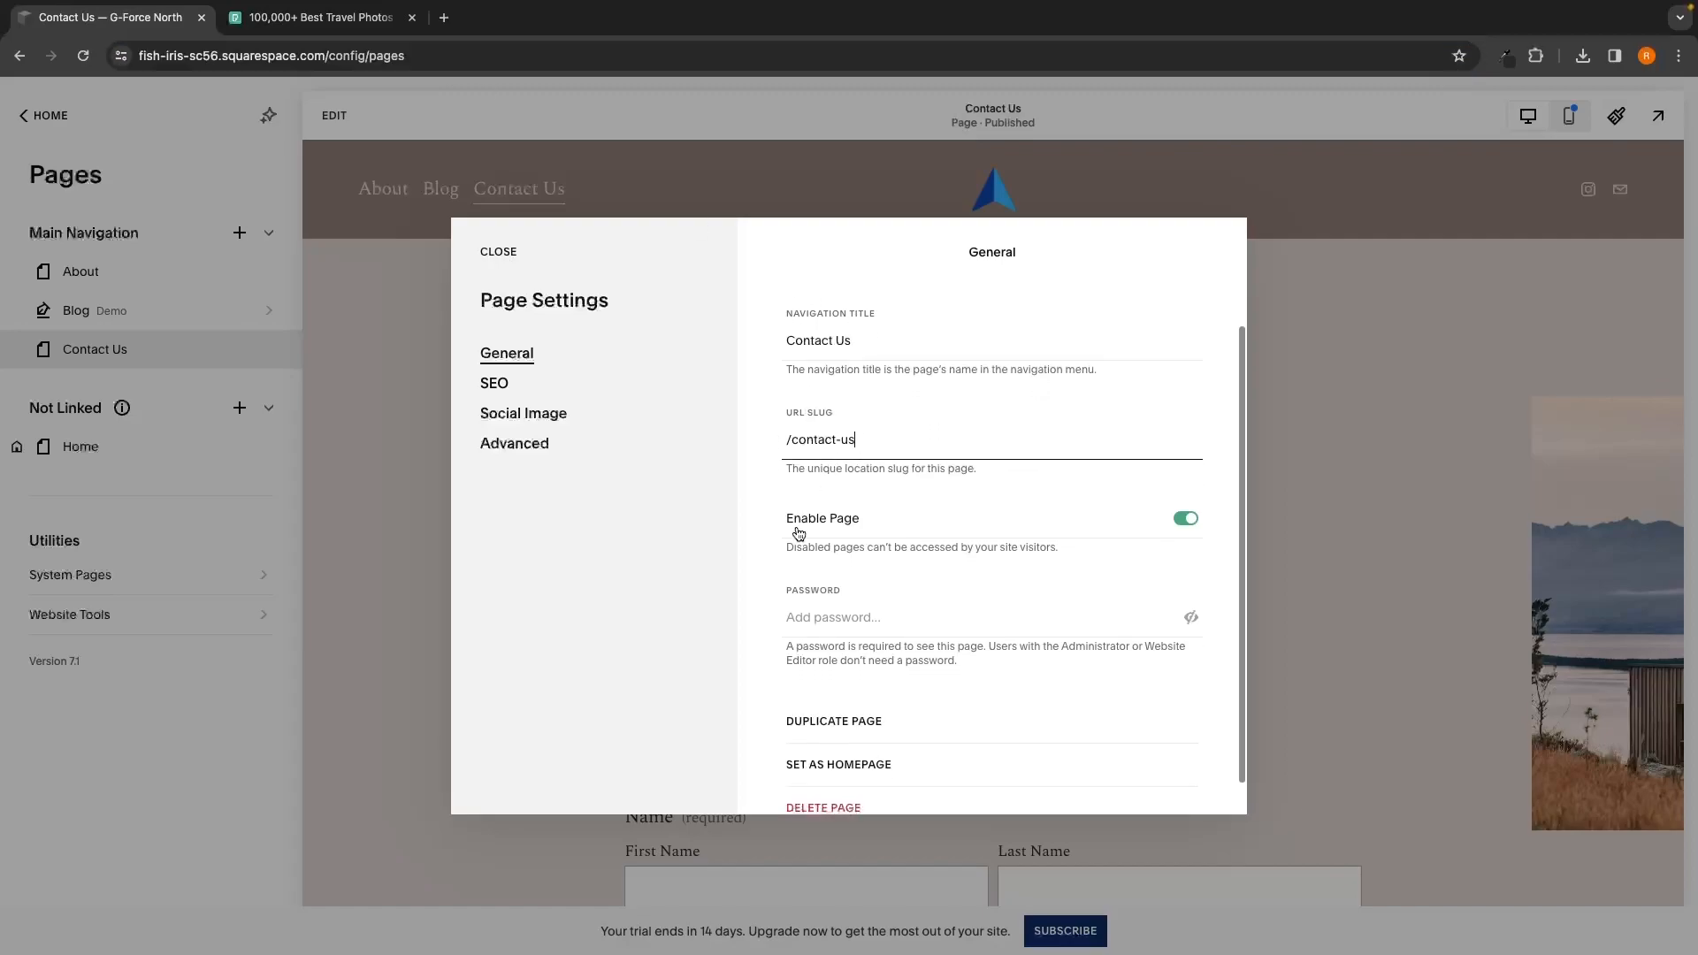
# Step: Turn off Enable Page for Contact Us and check the remaining general page settings
pyautogui.click(850, 527)
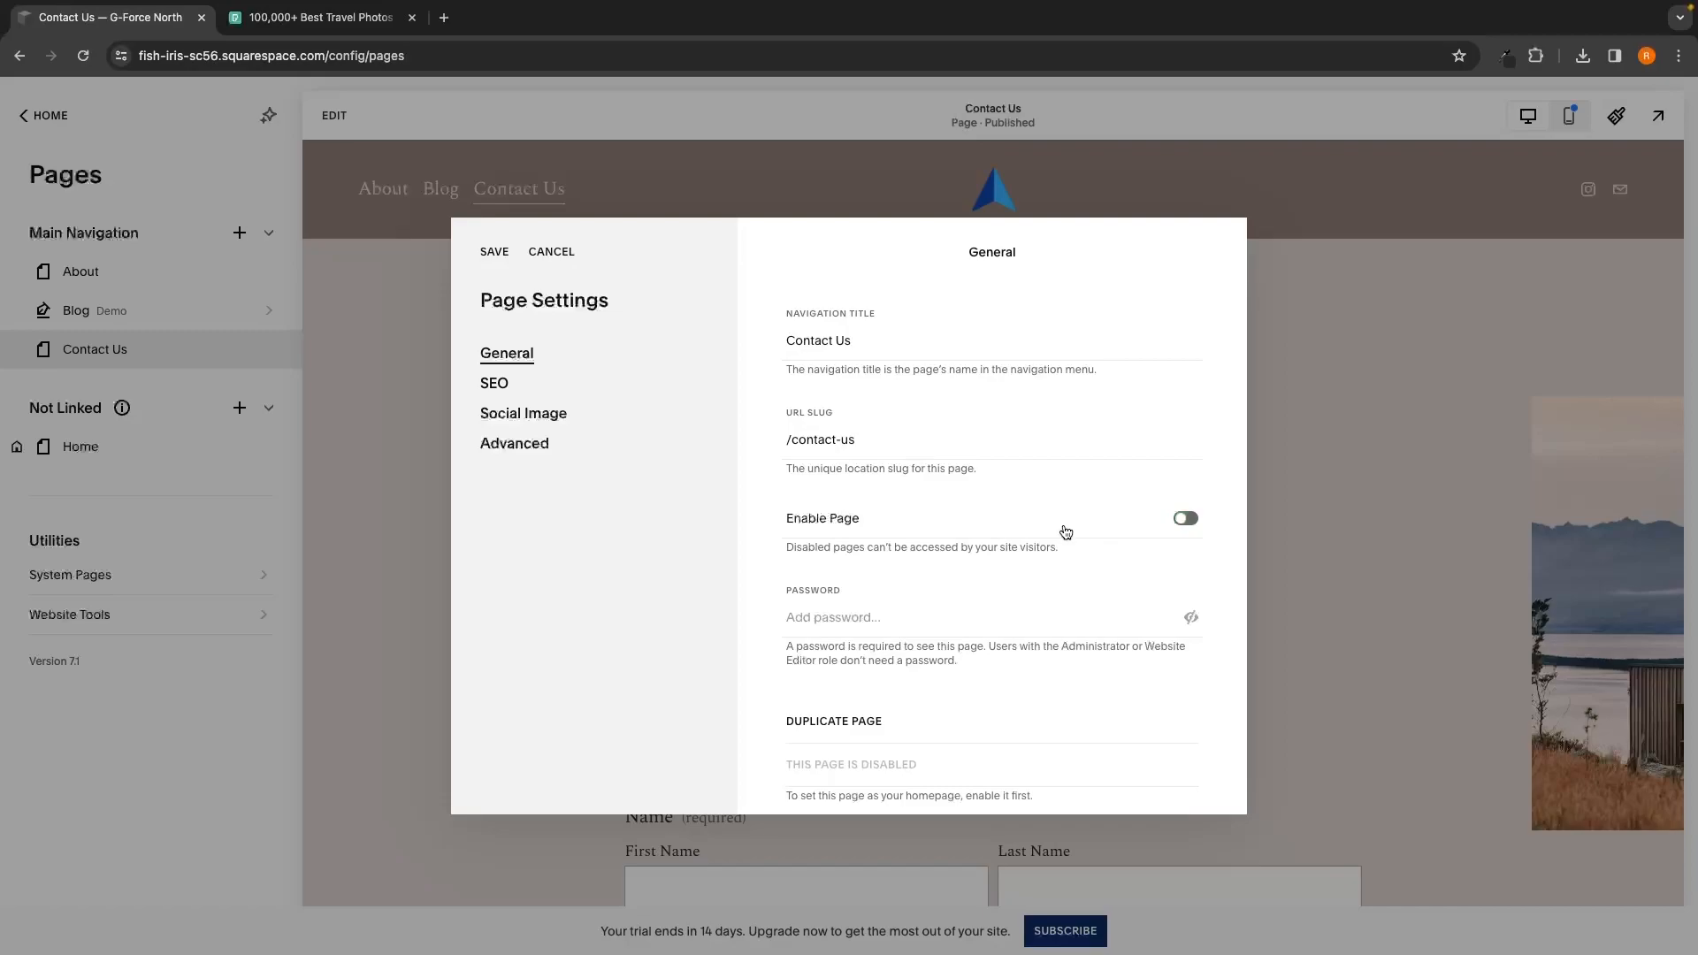
pyautogui.scroll(2, 1064, 527)
pyautogui.scroll(-2, 1063, 525)
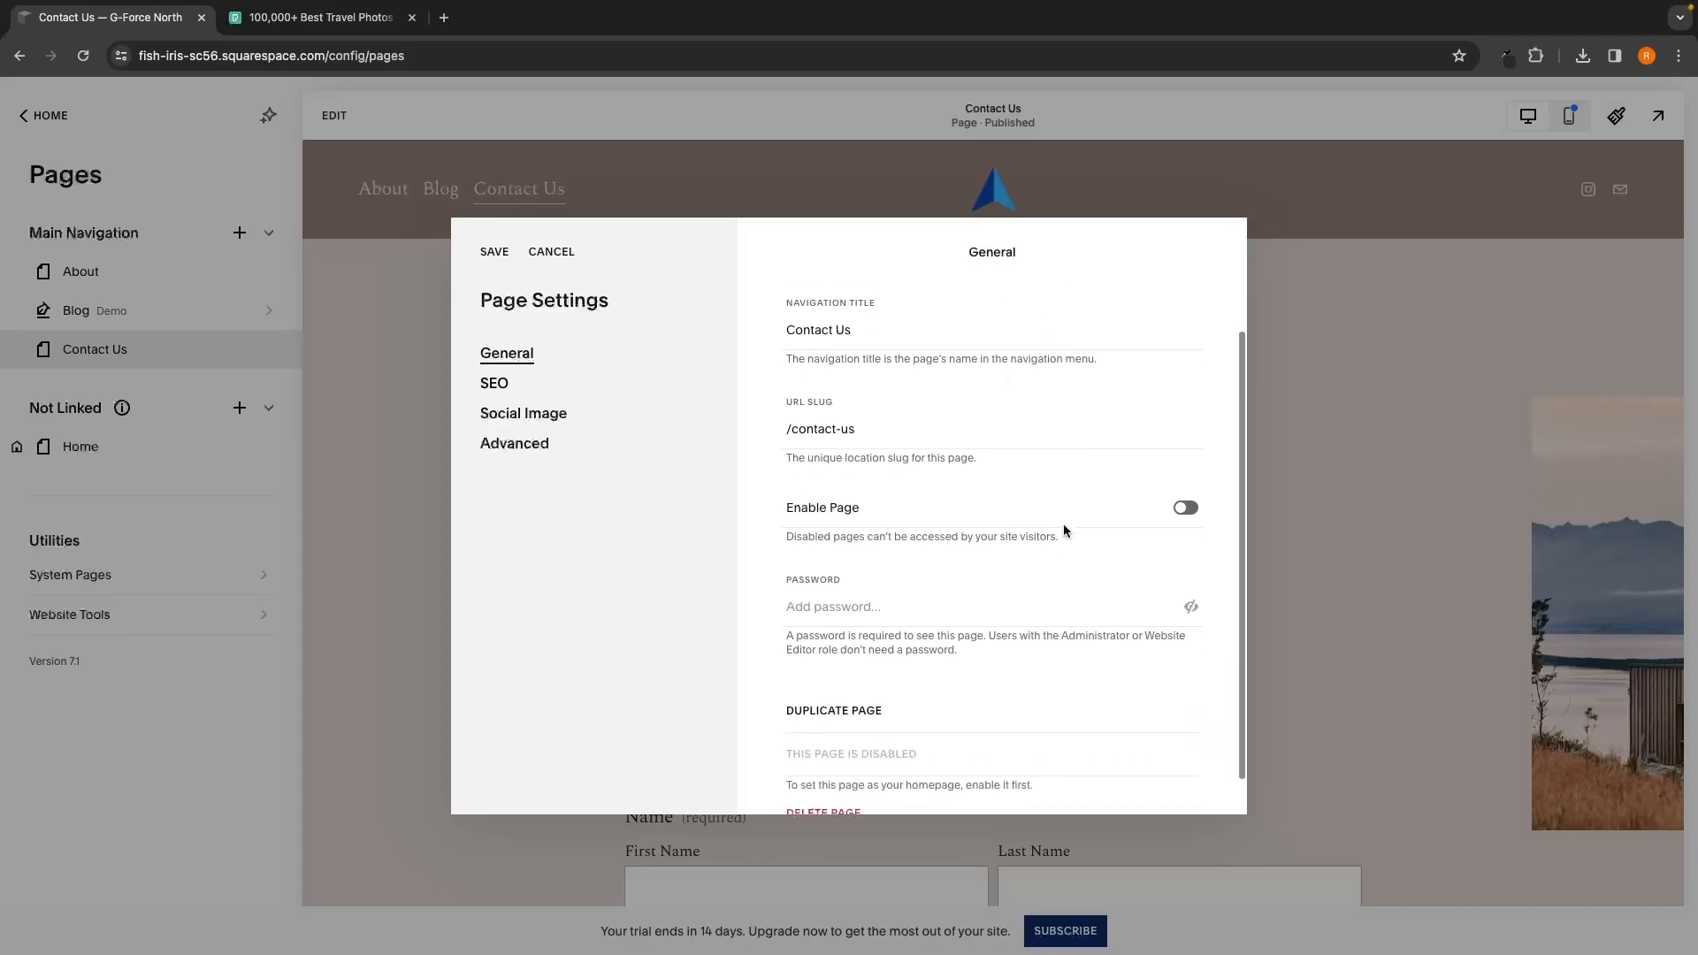
pyautogui.scroll(-1, 1064, 528)
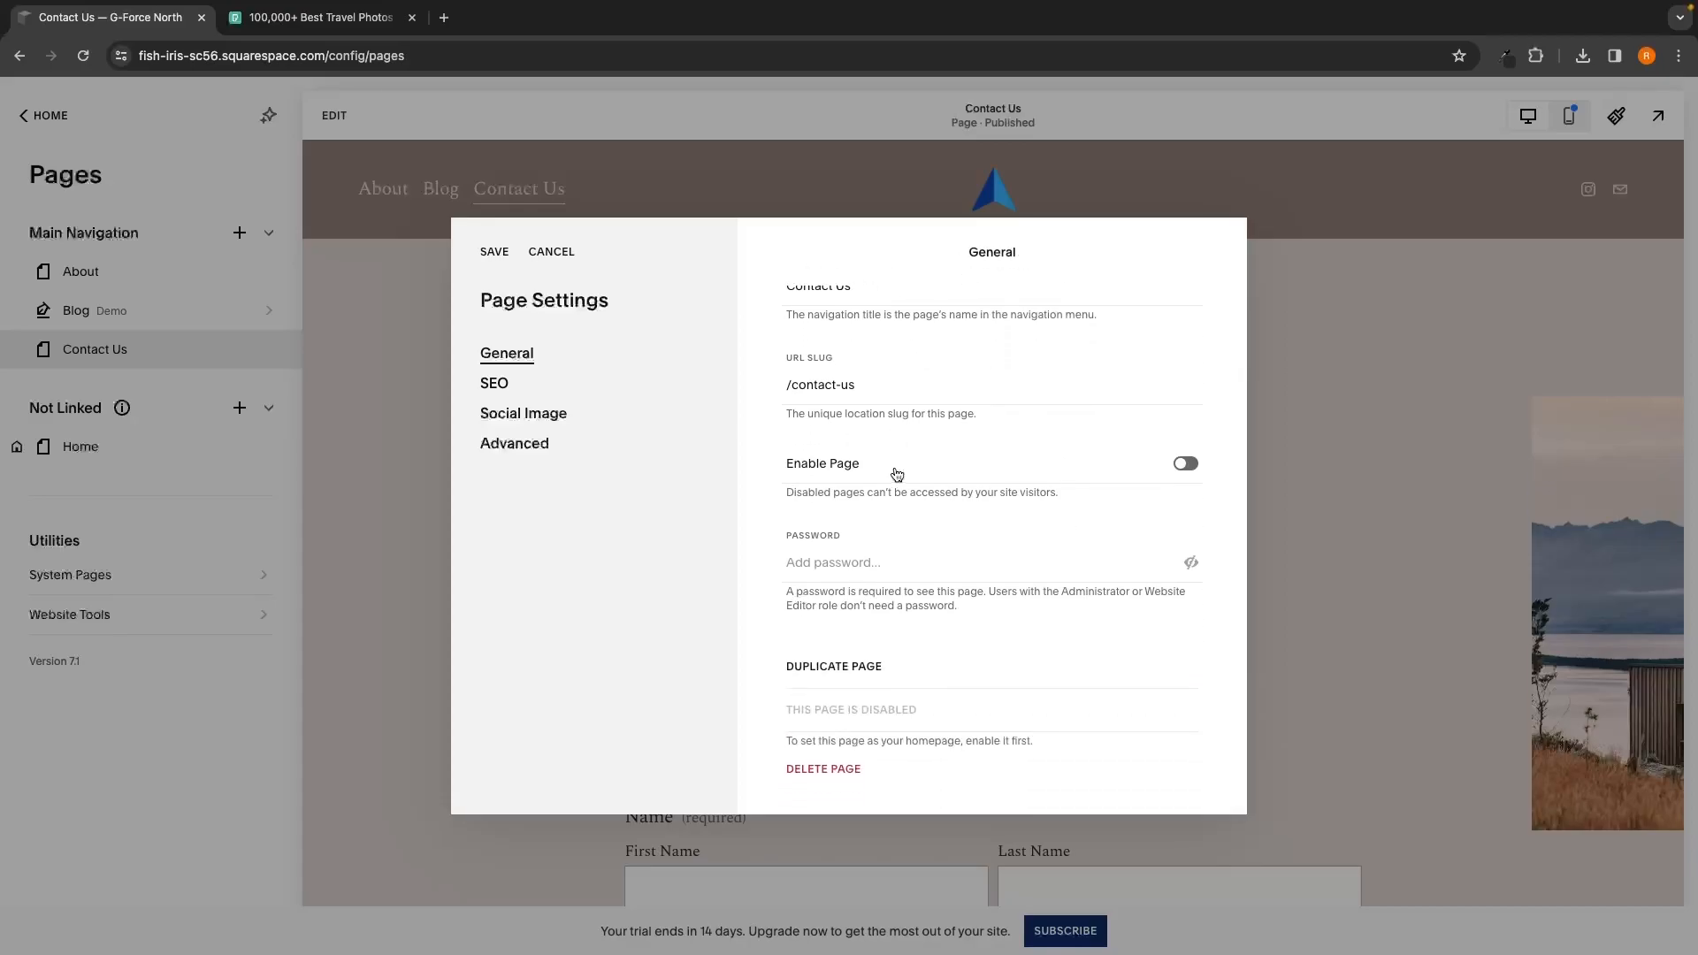
# Step: Delete the Contact Us page, return to the main site menu and open the Home page for editing
pyautogui.click(831, 769)
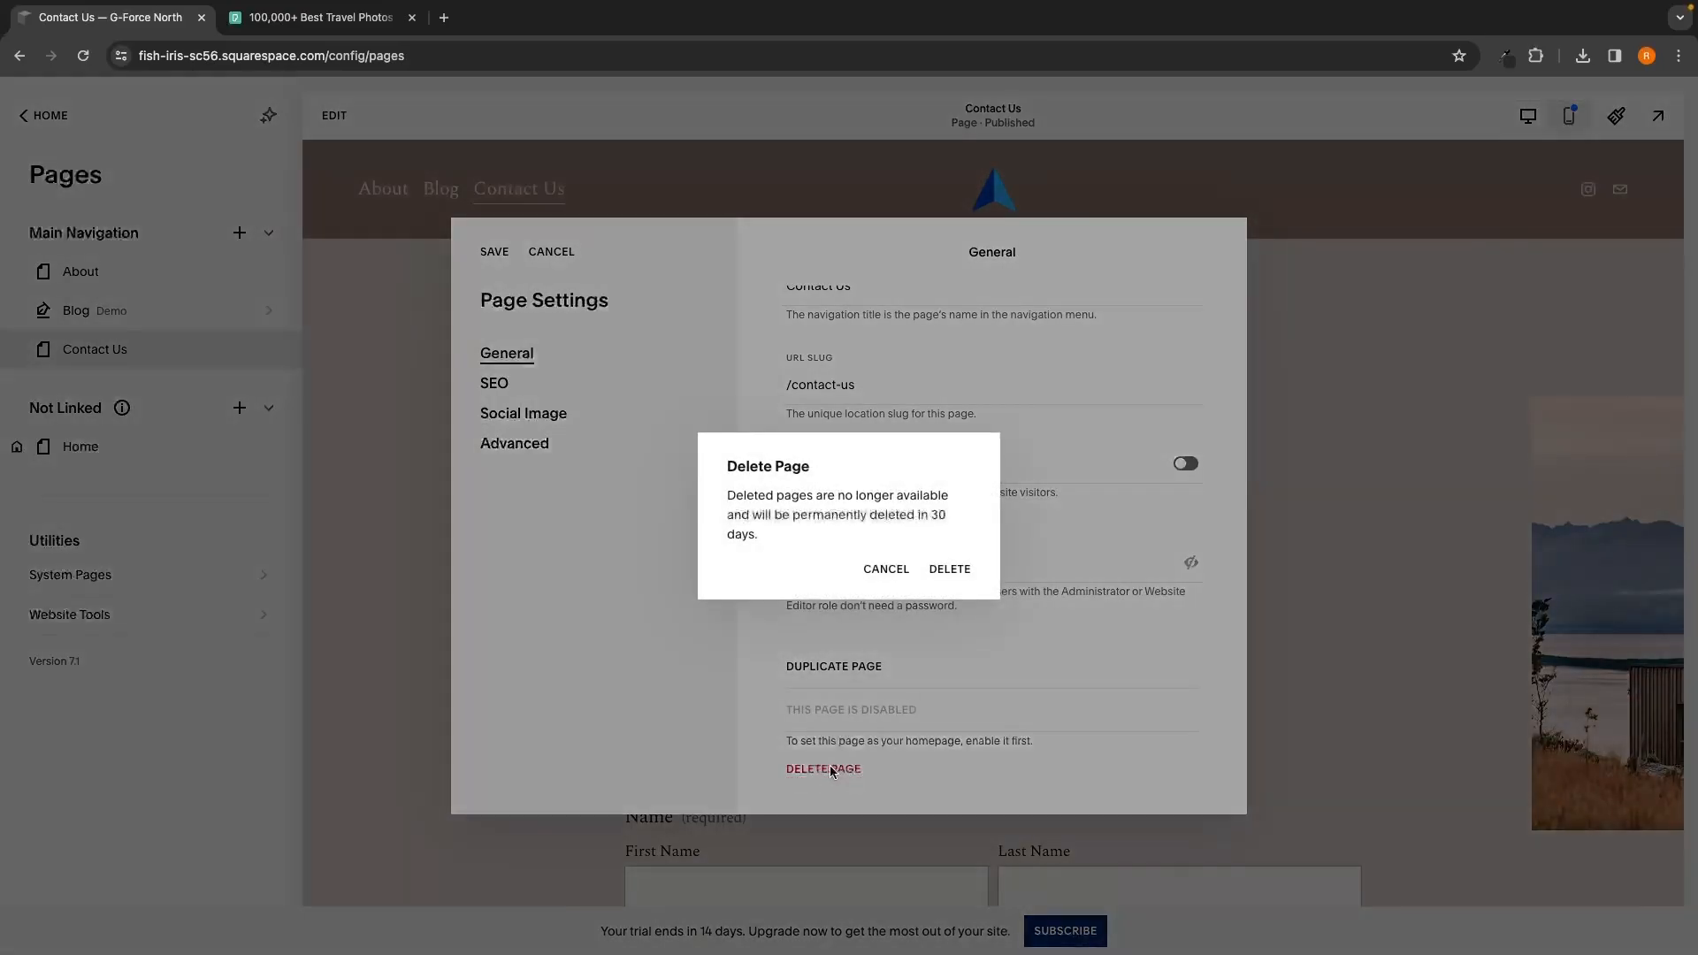
pyautogui.click(950, 570)
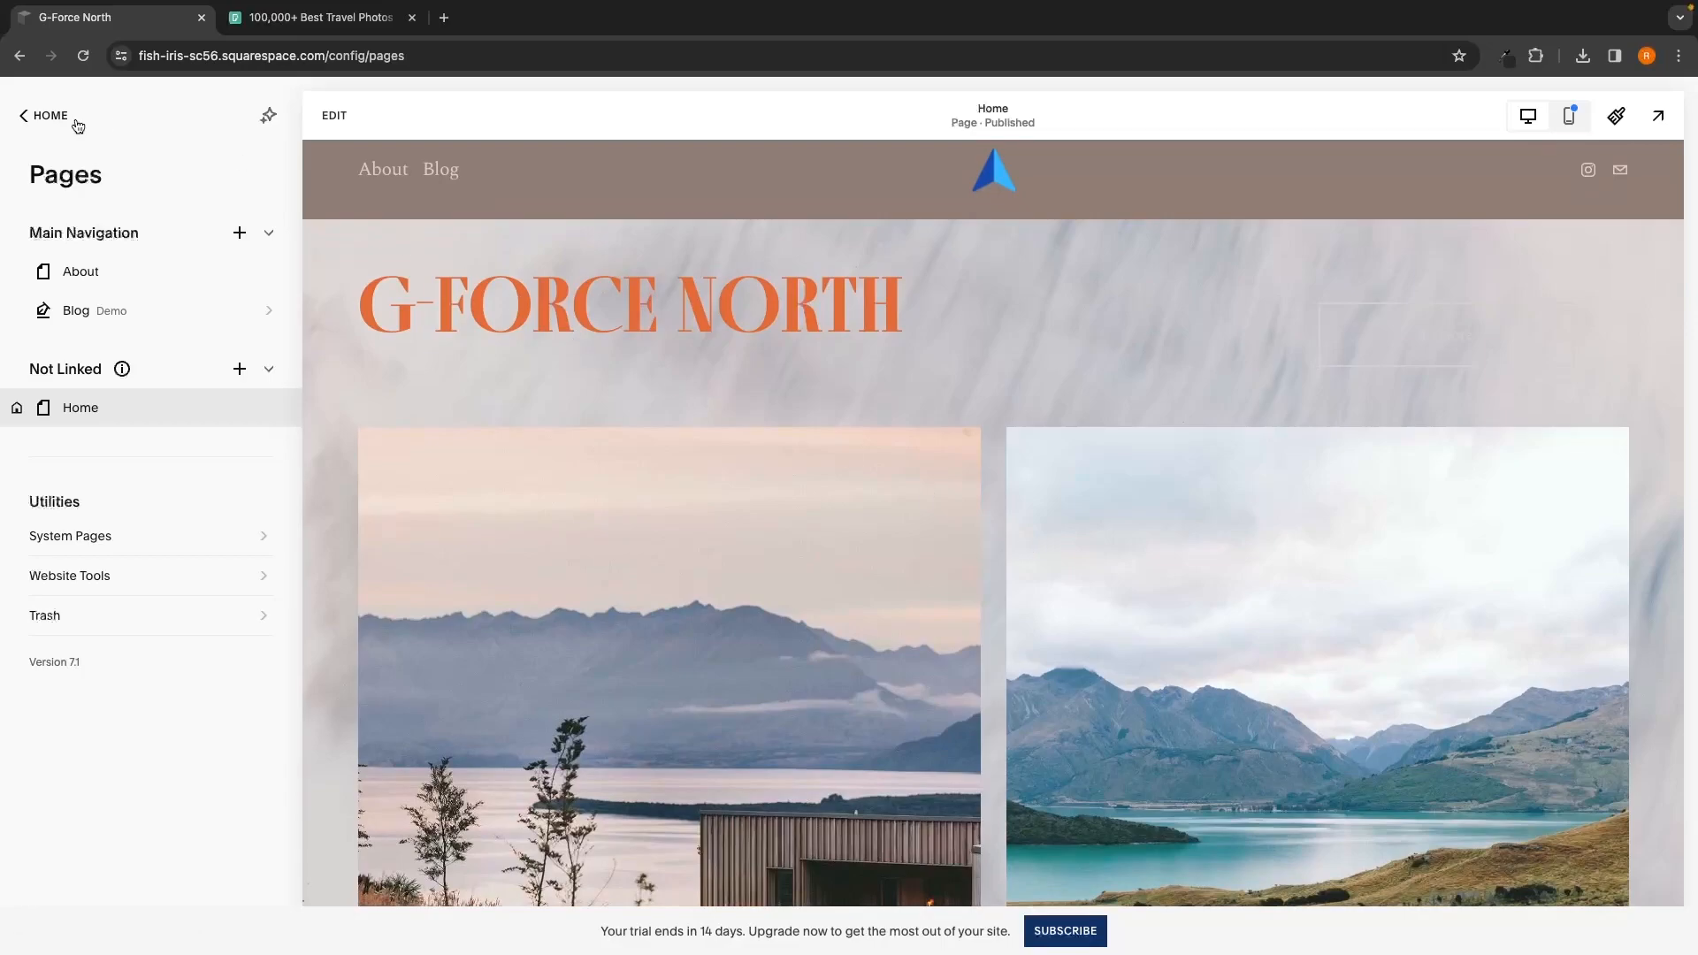
pyautogui.click(36, 115)
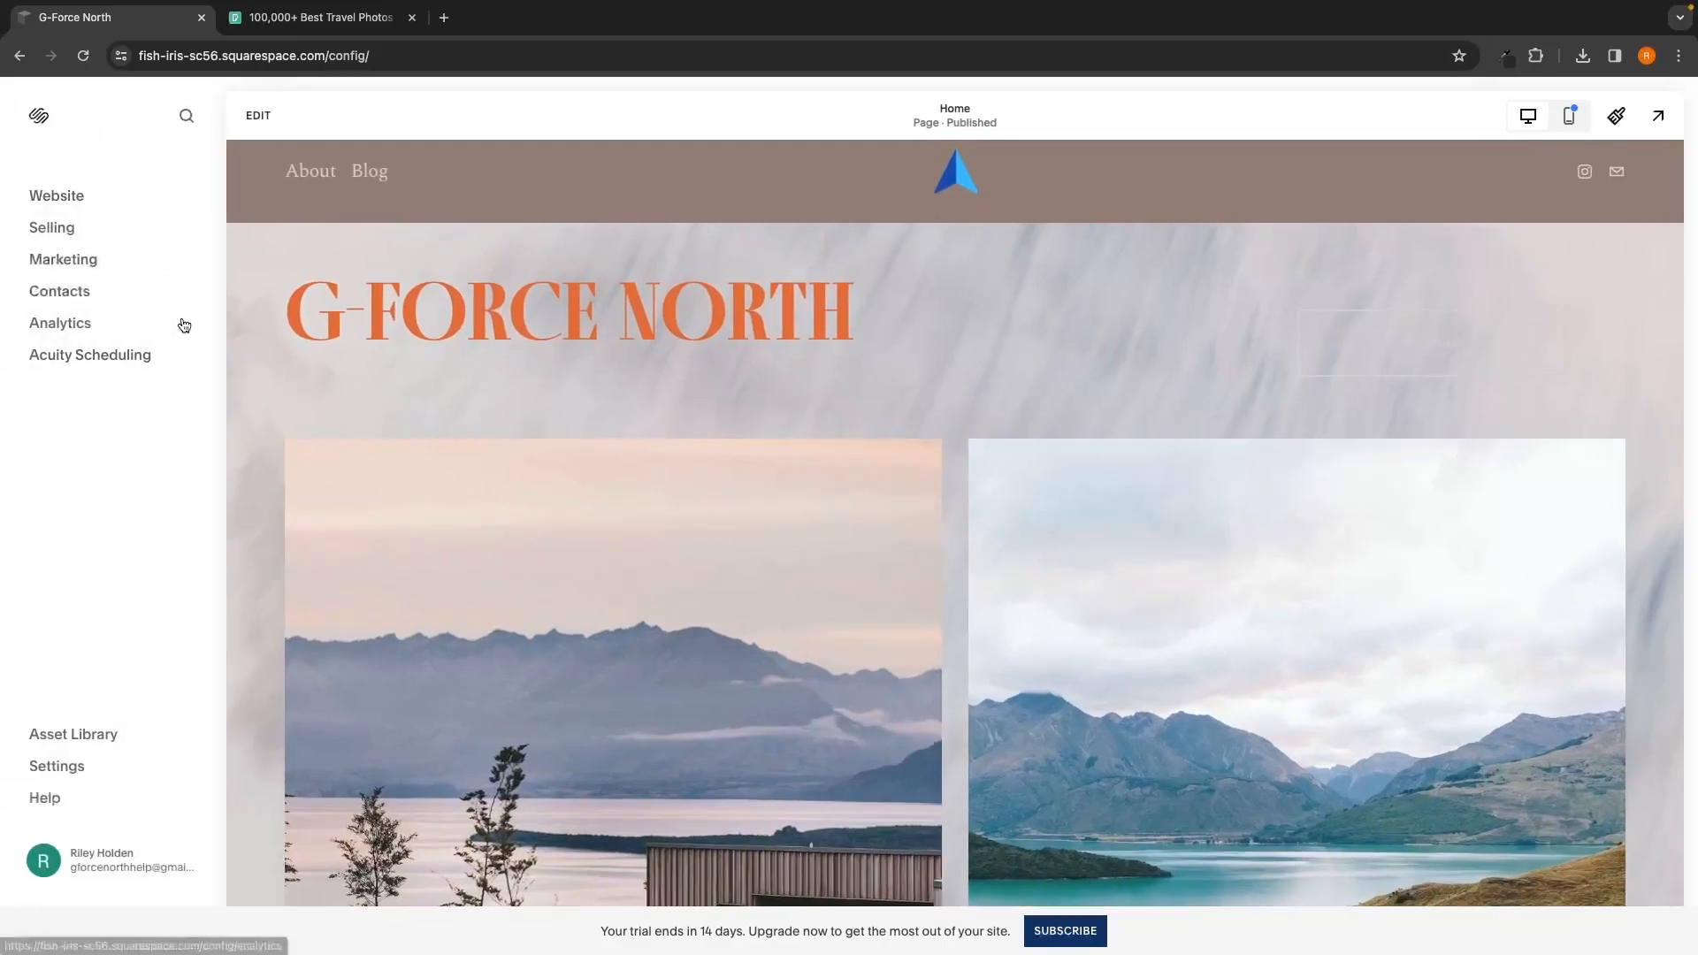
pyautogui.click(258, 116)
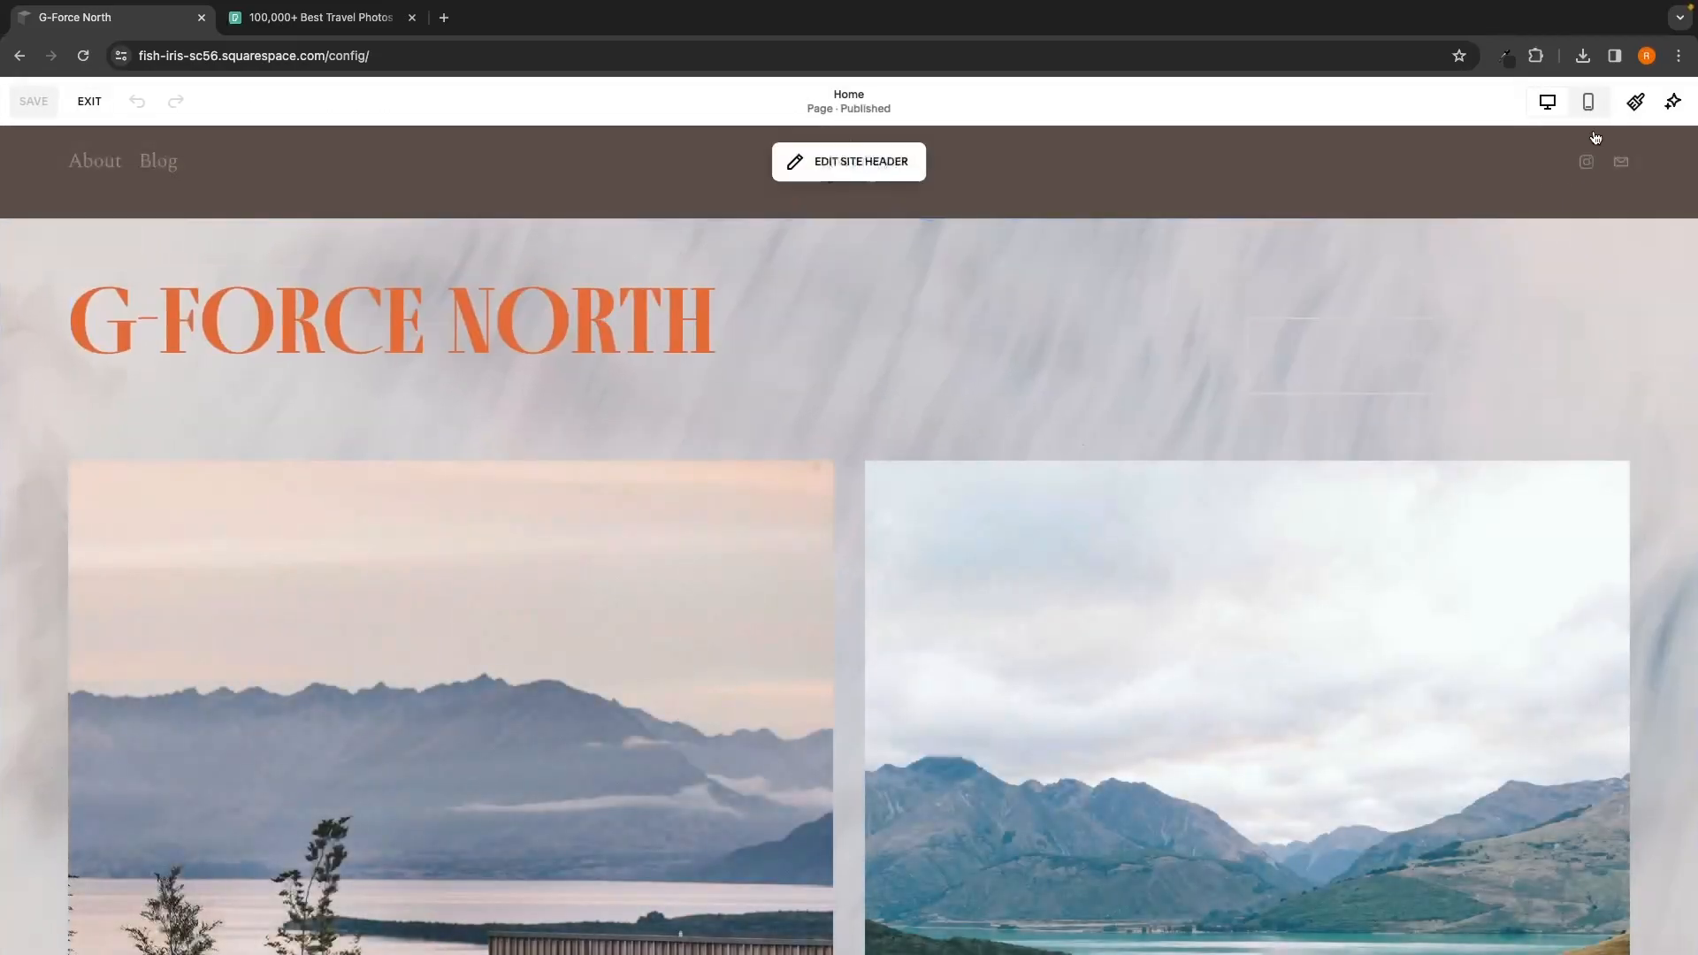
# Step: Preview the Home page's first section in mobile view and return to desktop view
pyautogui.click(1589, 106)
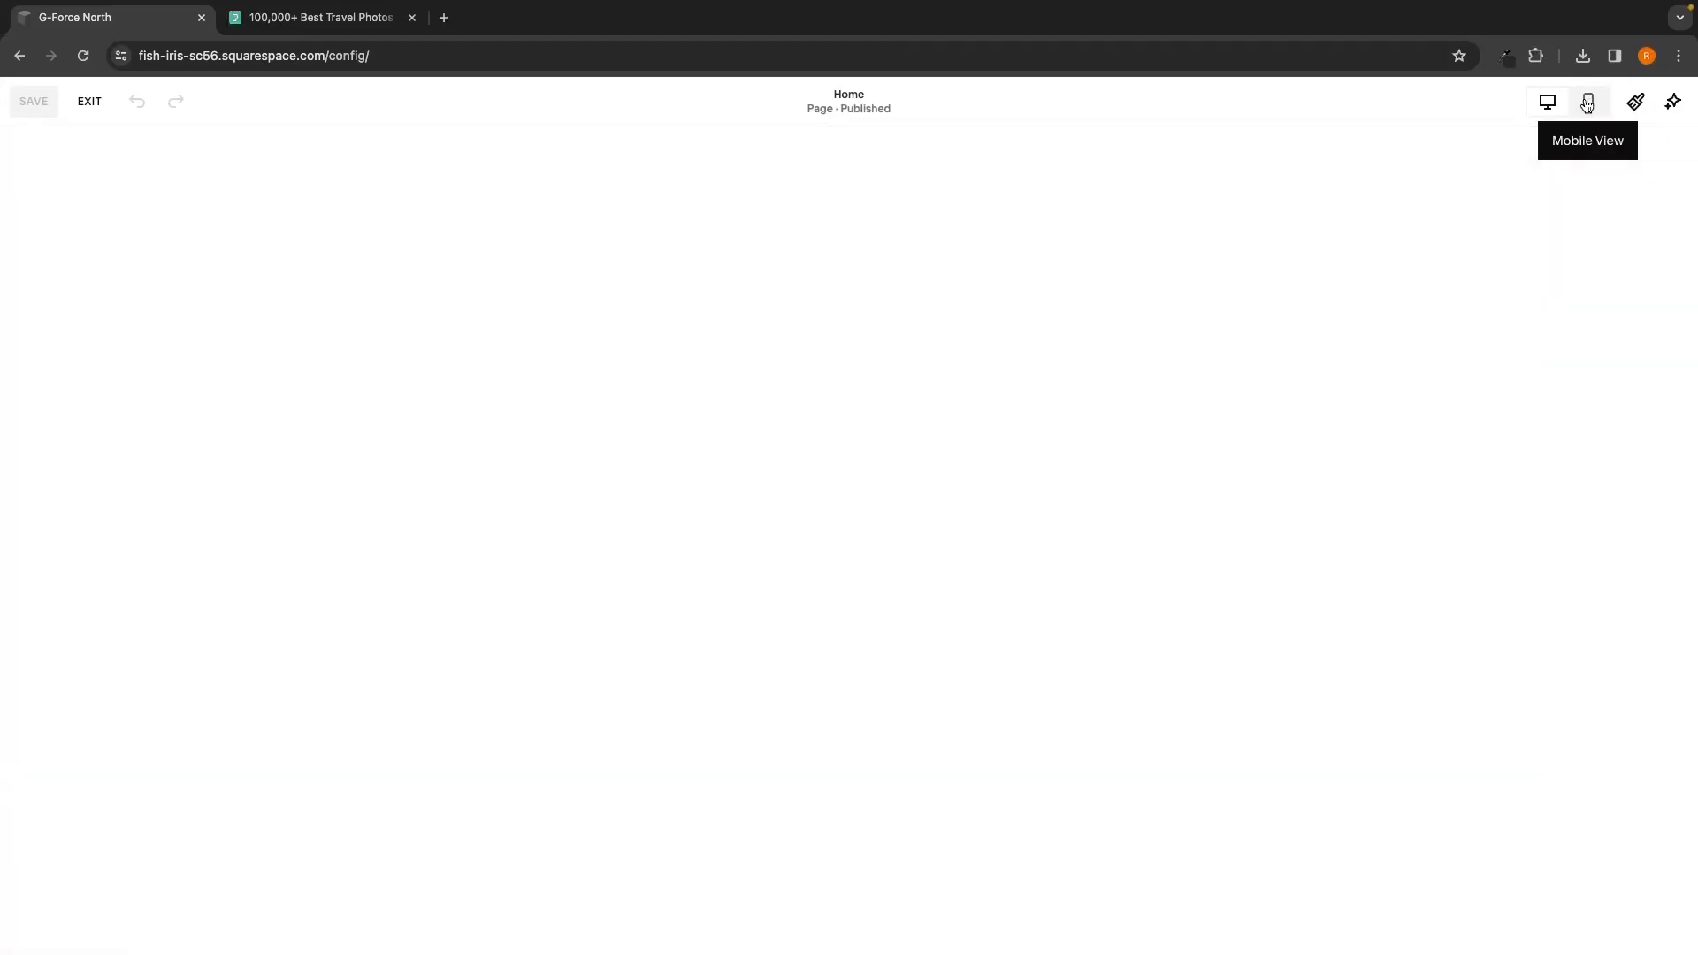
pyautogui.scroll(-3, 1026, 346)
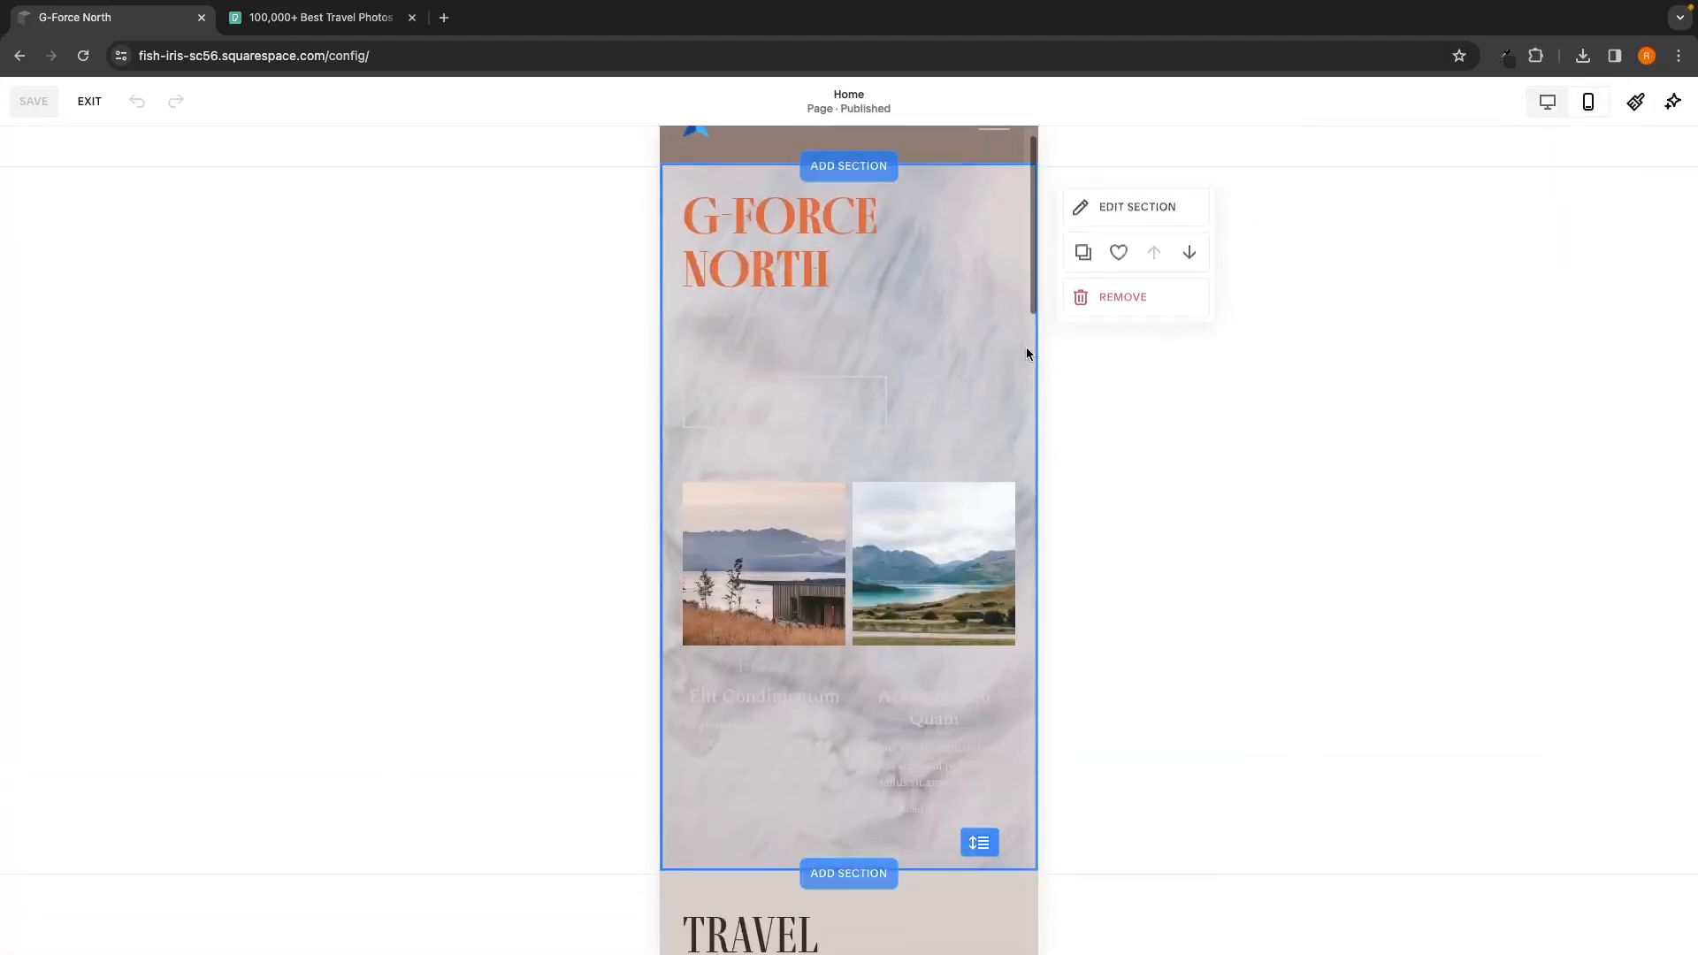
pyautogui.scroll(-1, 1025, 354)
pyautogui.scroll(5, 1026, 354)
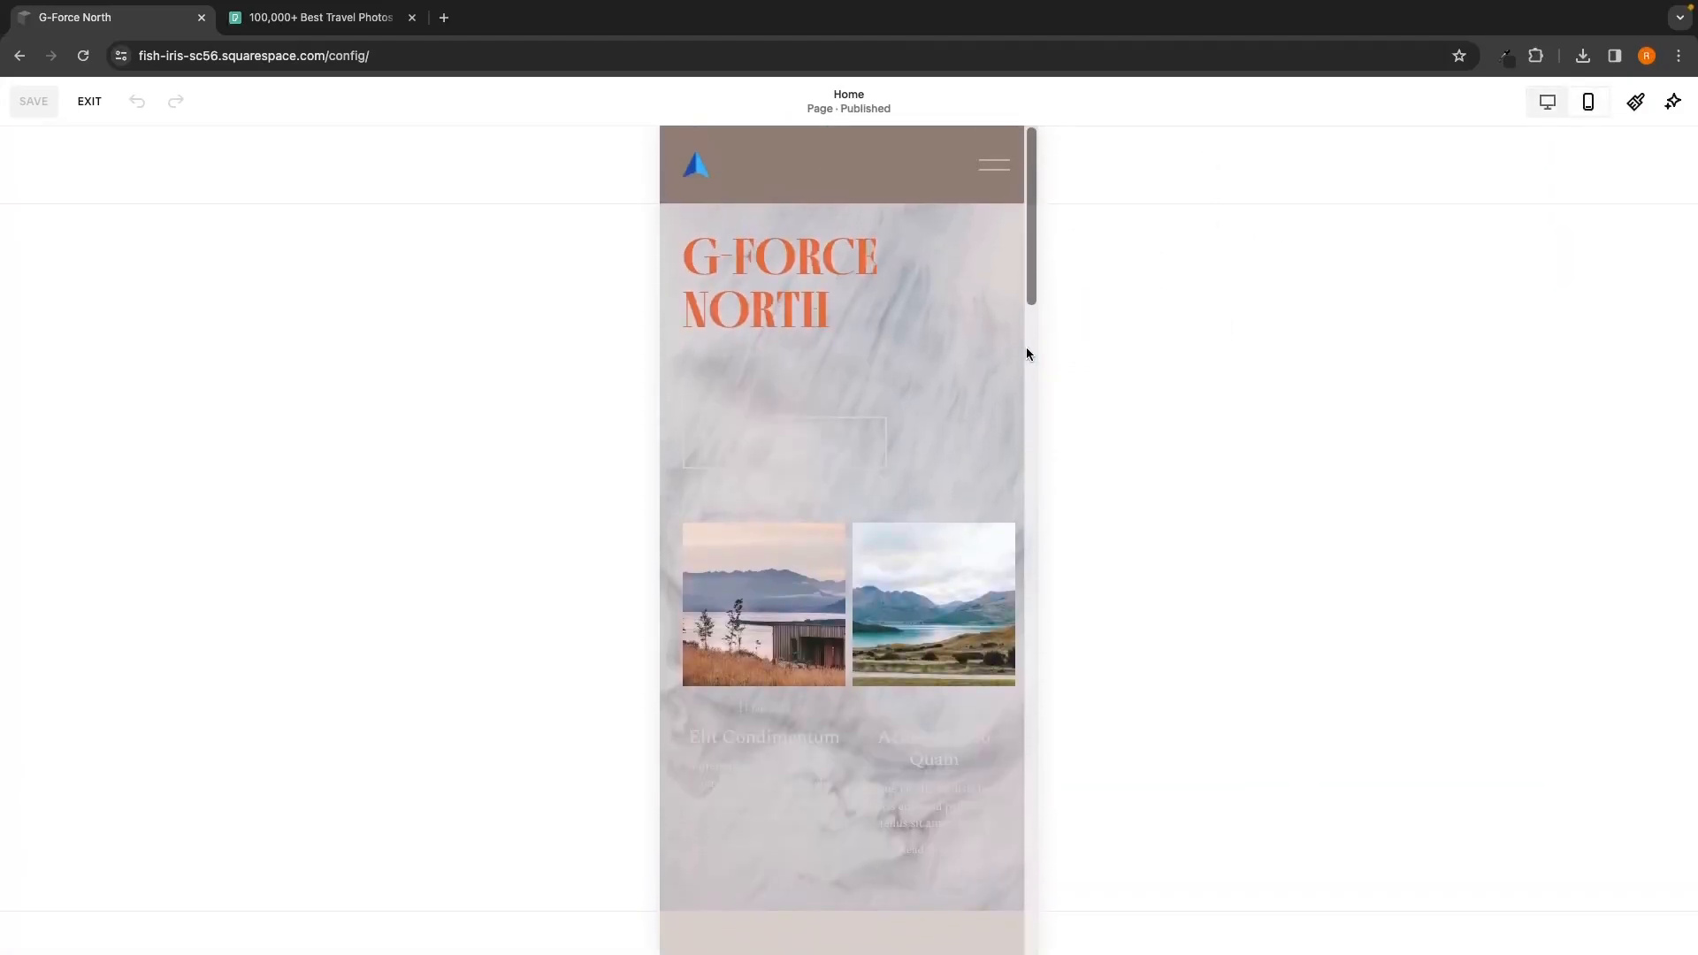
pyautogui.click(1548, 104)
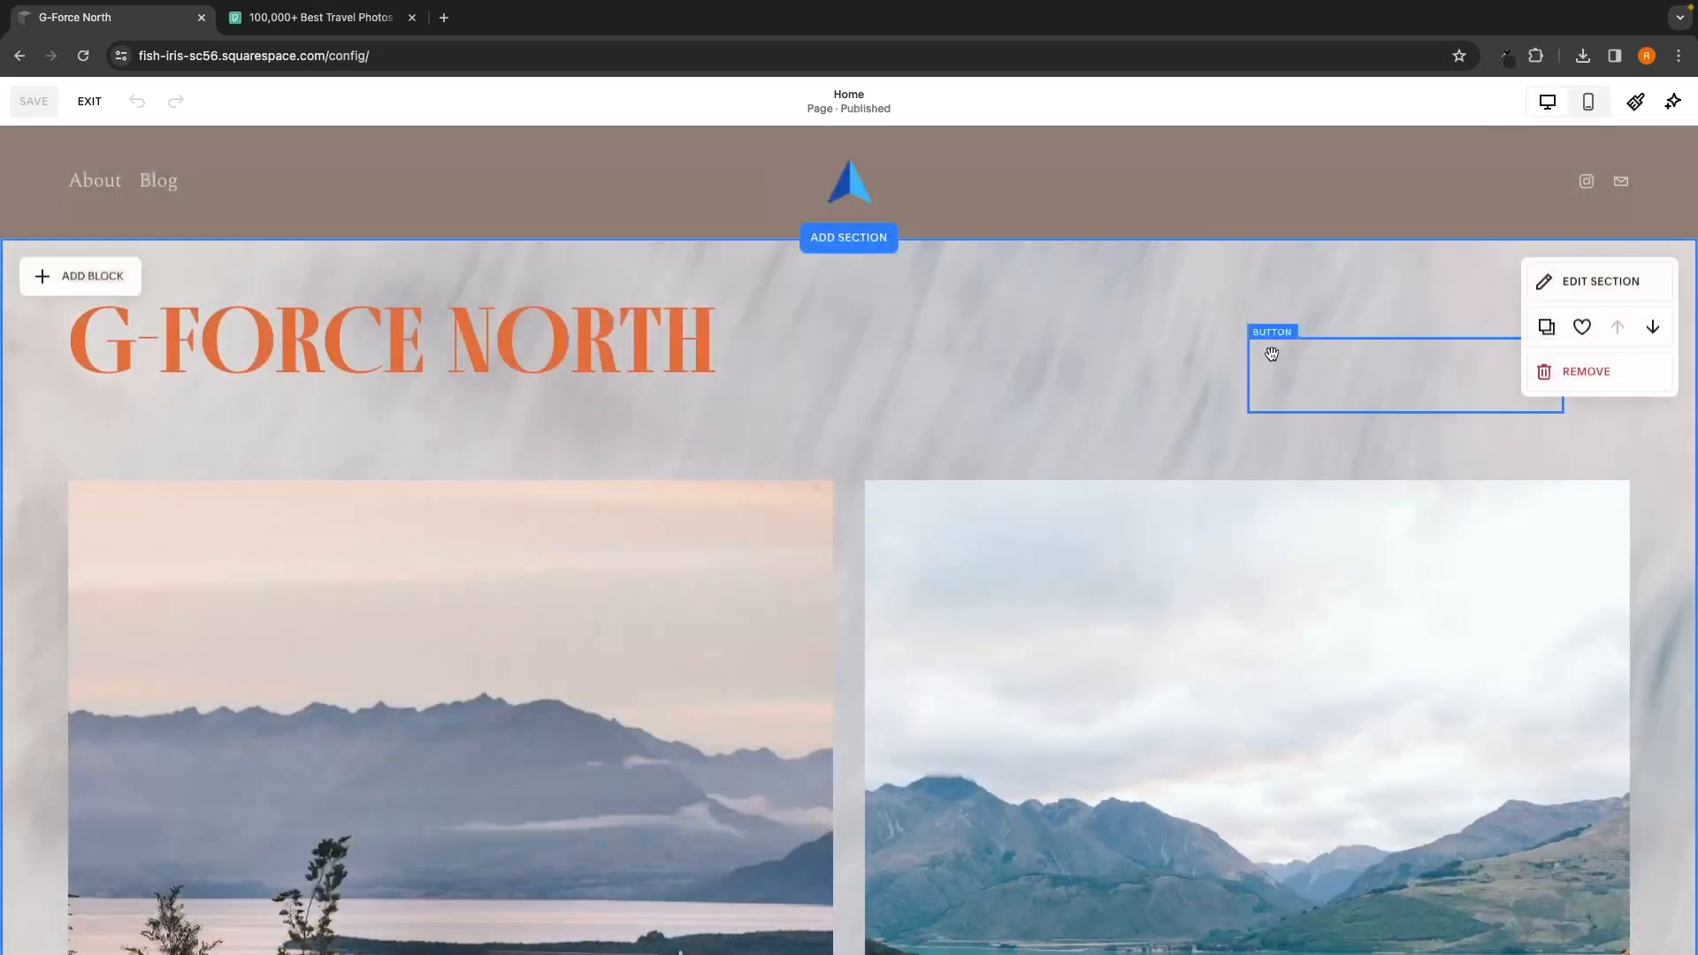
# Step: Remove the marbled background from the Home page's G-Force North section
pyautogui.scroll(-5, 312, 772)
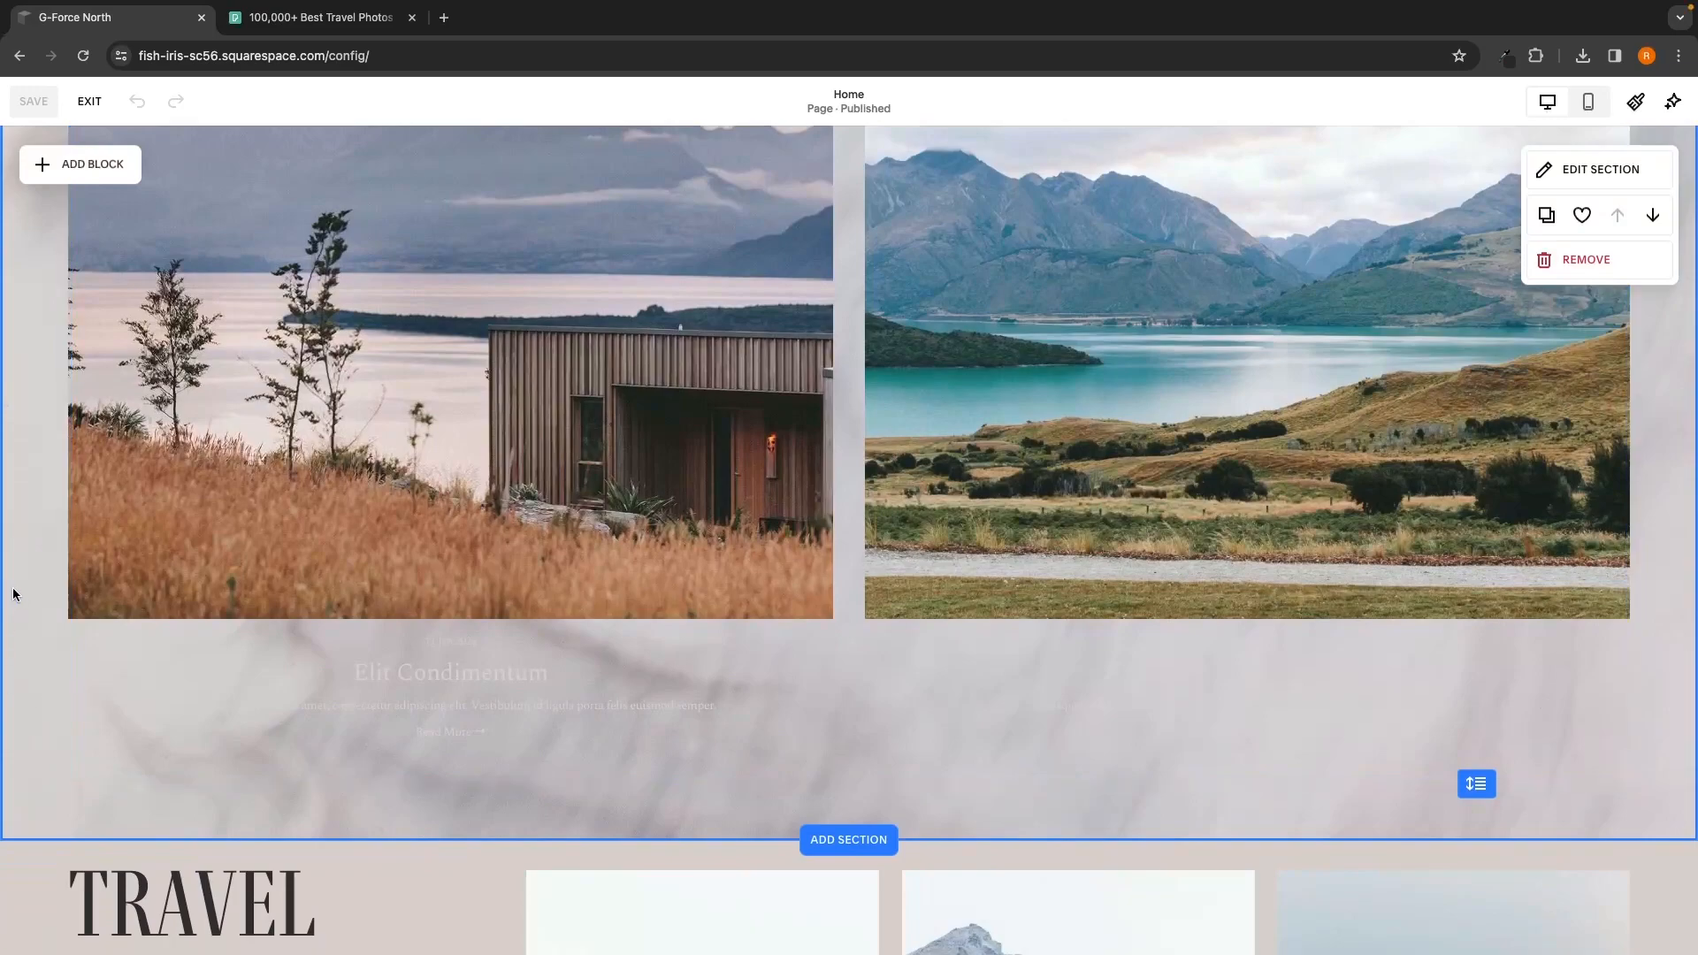
pyautogui.click(1600, 168)
pyautogui.click(1507, 220)
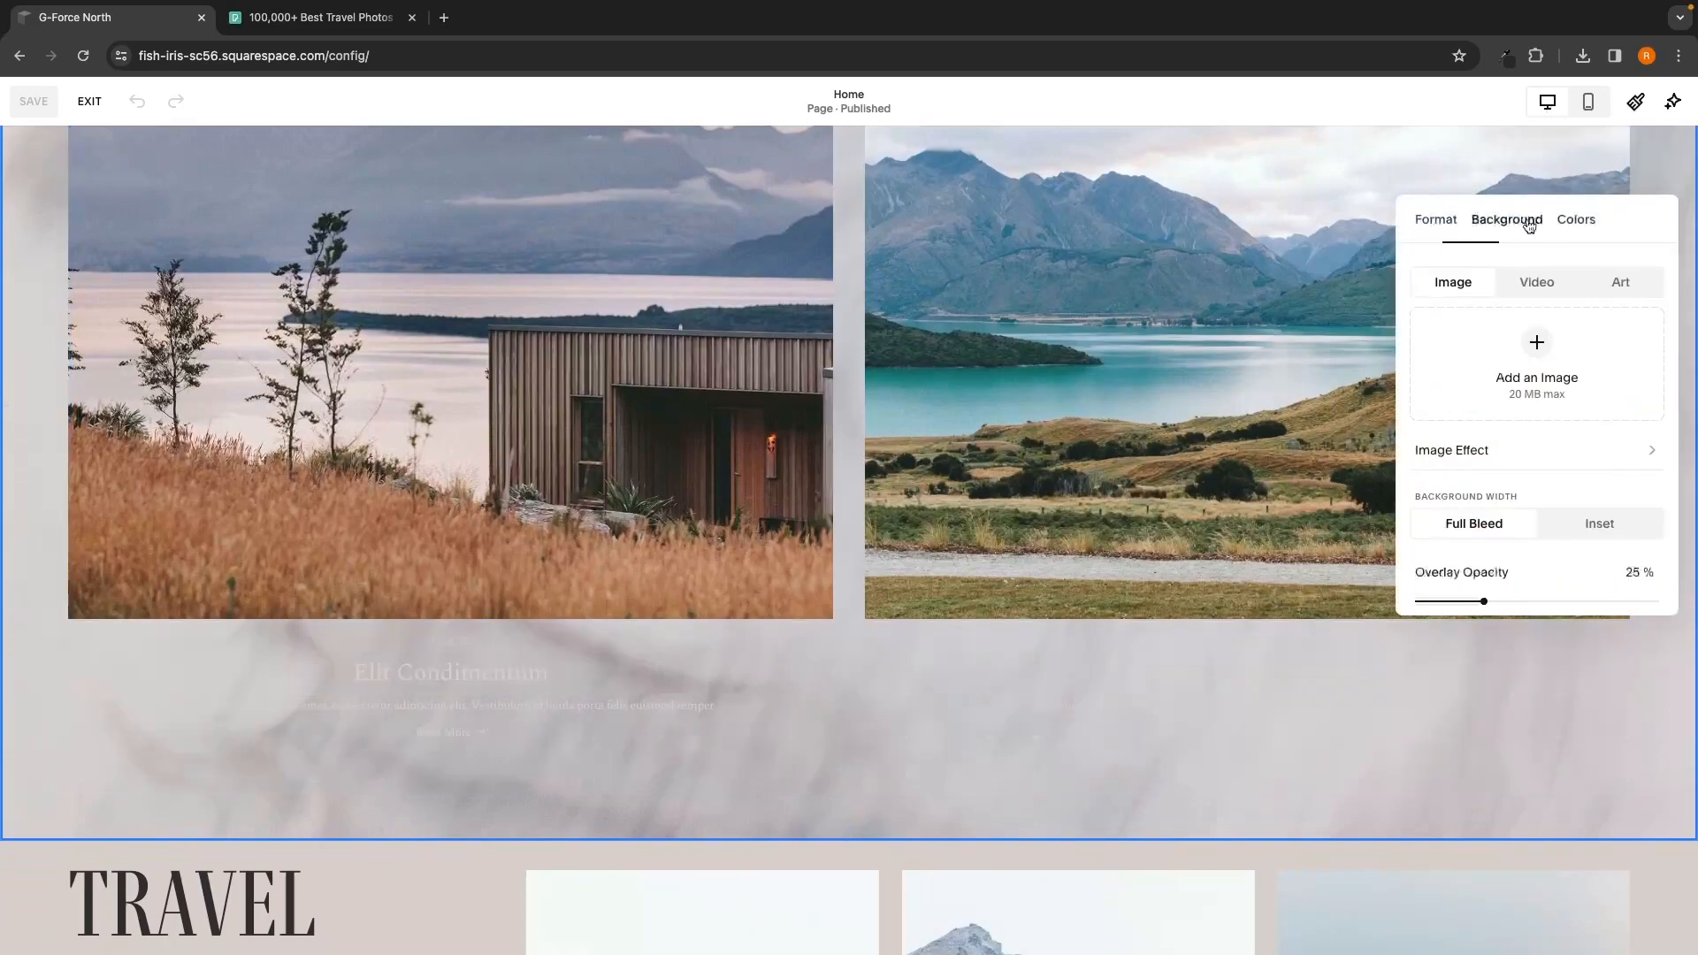
pyautogui.click(1638, 489)
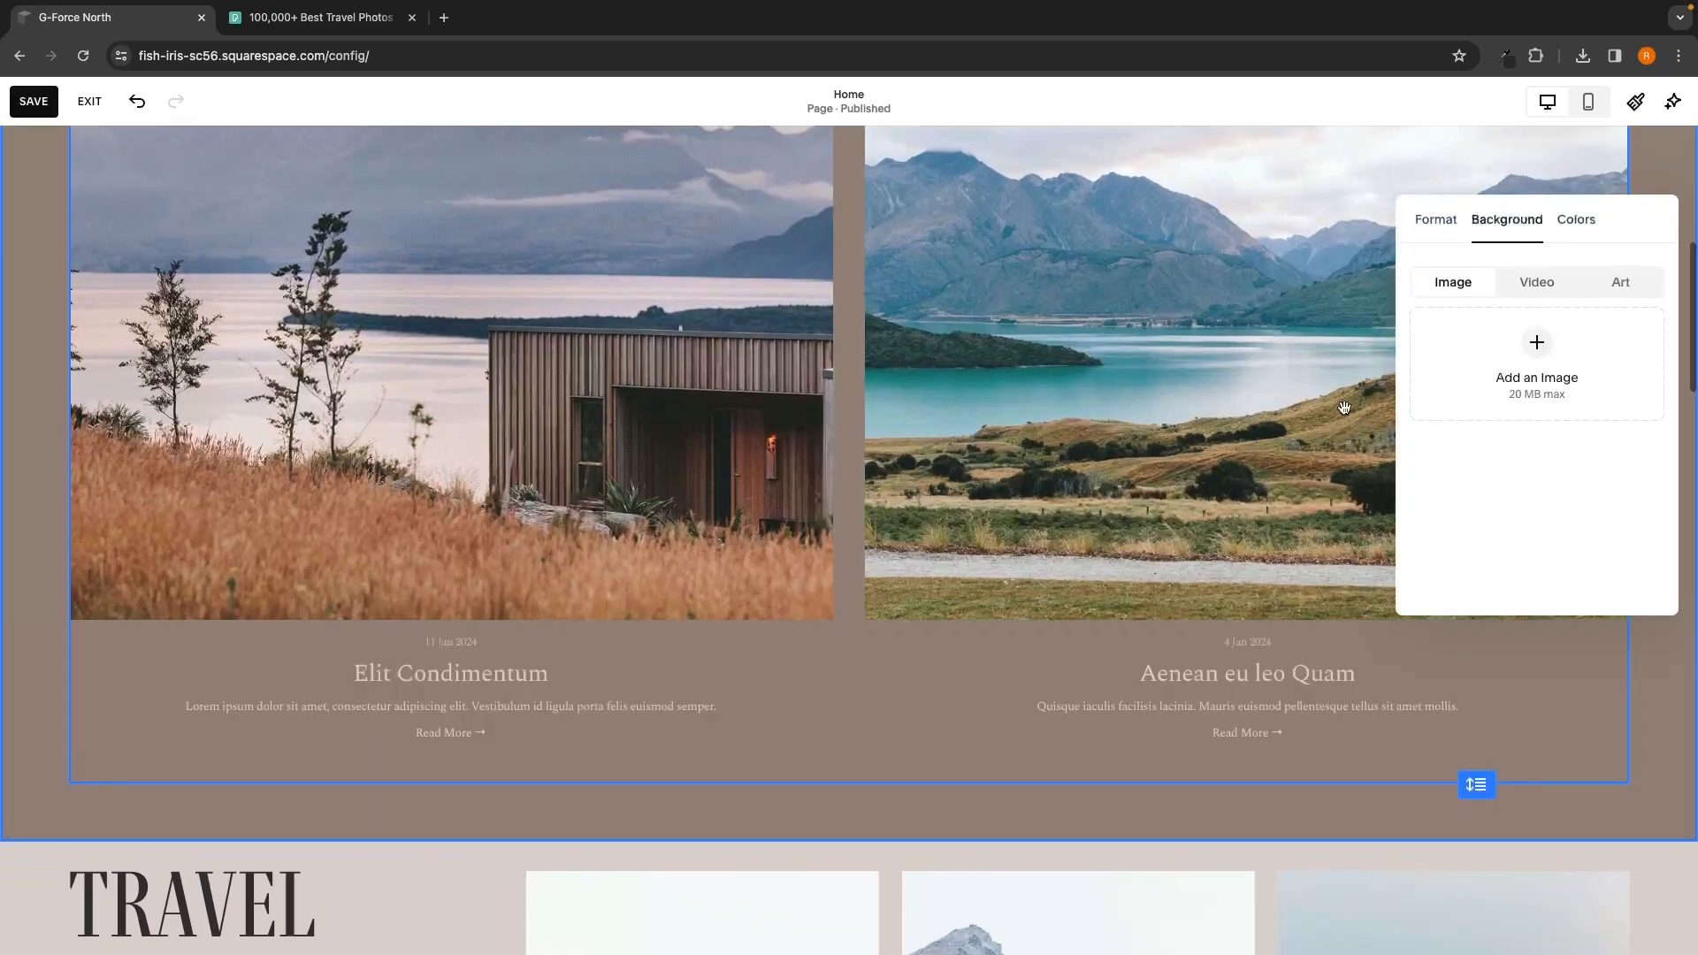
# Step: In mobile view, move the Travel section's Read More button, centred, below the posts and shift the post summary up under the intro text
pyautogui.scroll(7, 1344, 406)
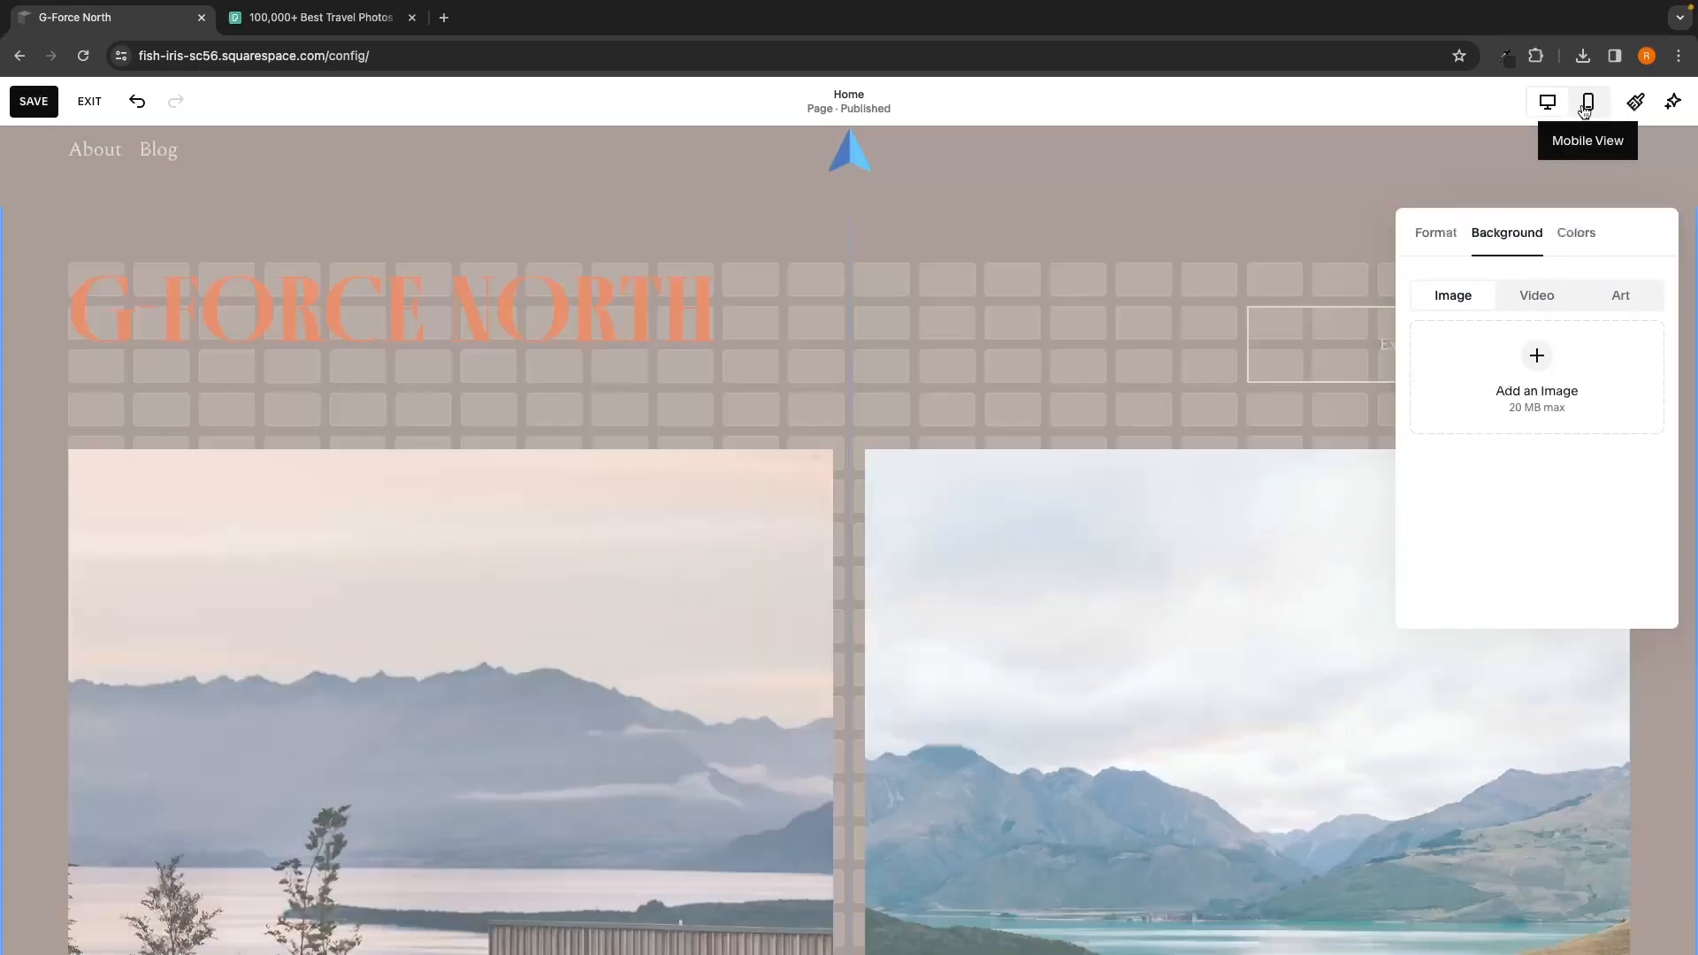
pyautogui.click(1588, 100)
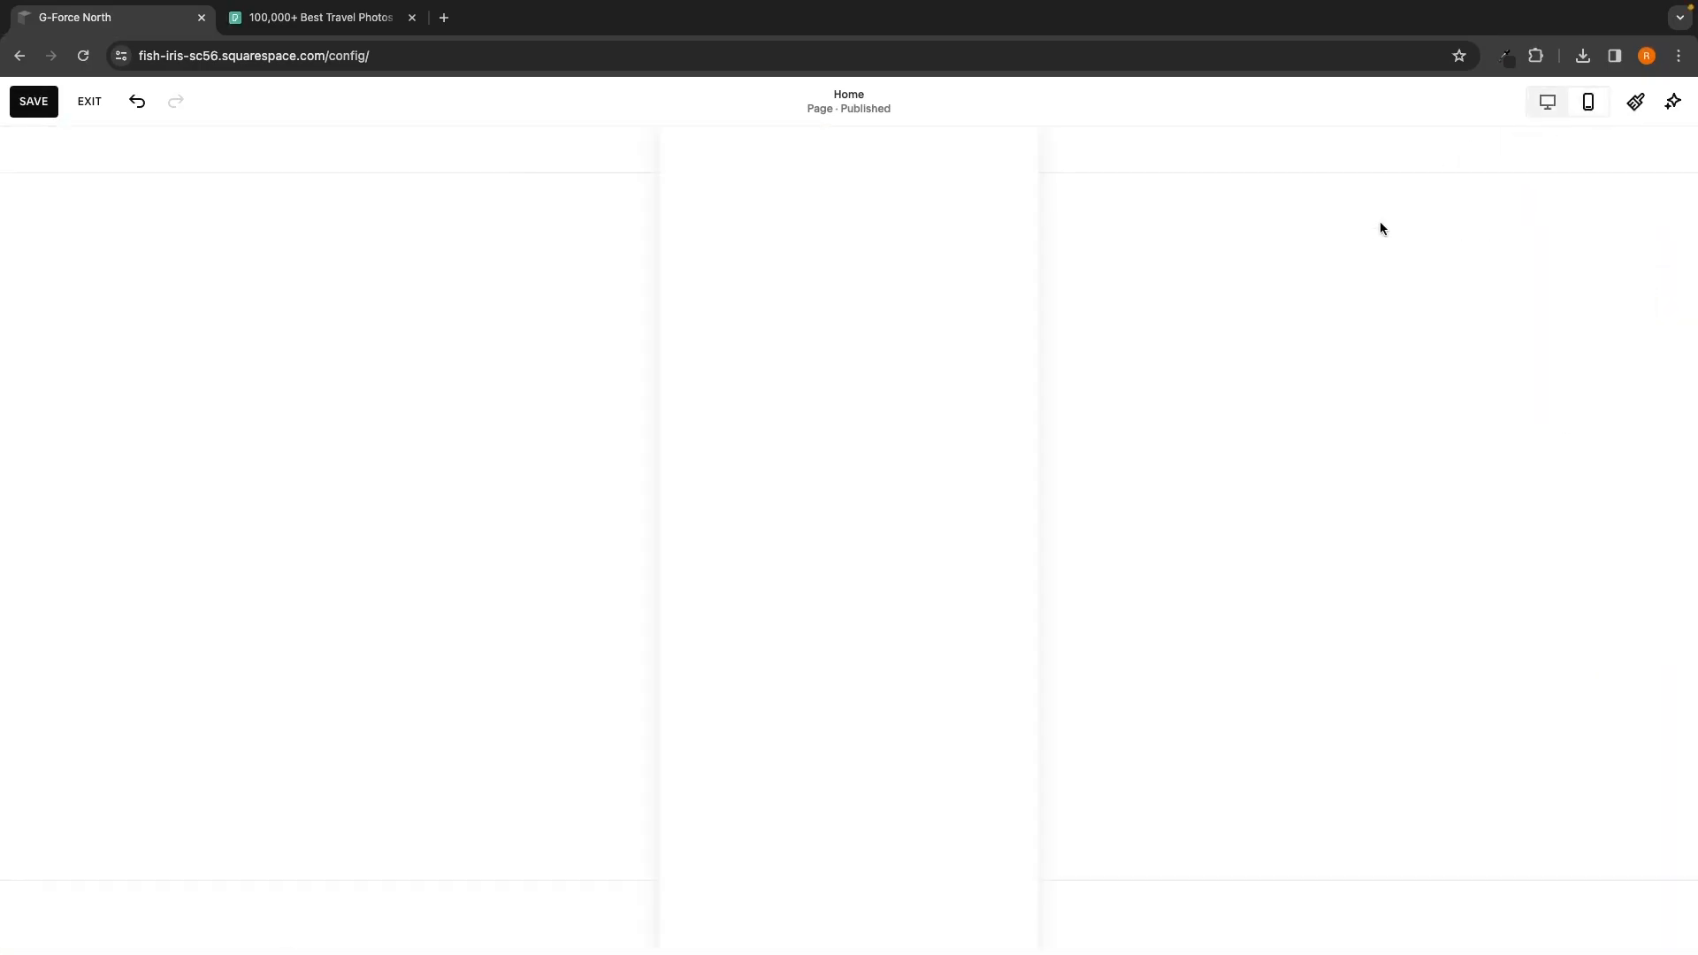
pyautogui.scroll(-2, 1026, 461)
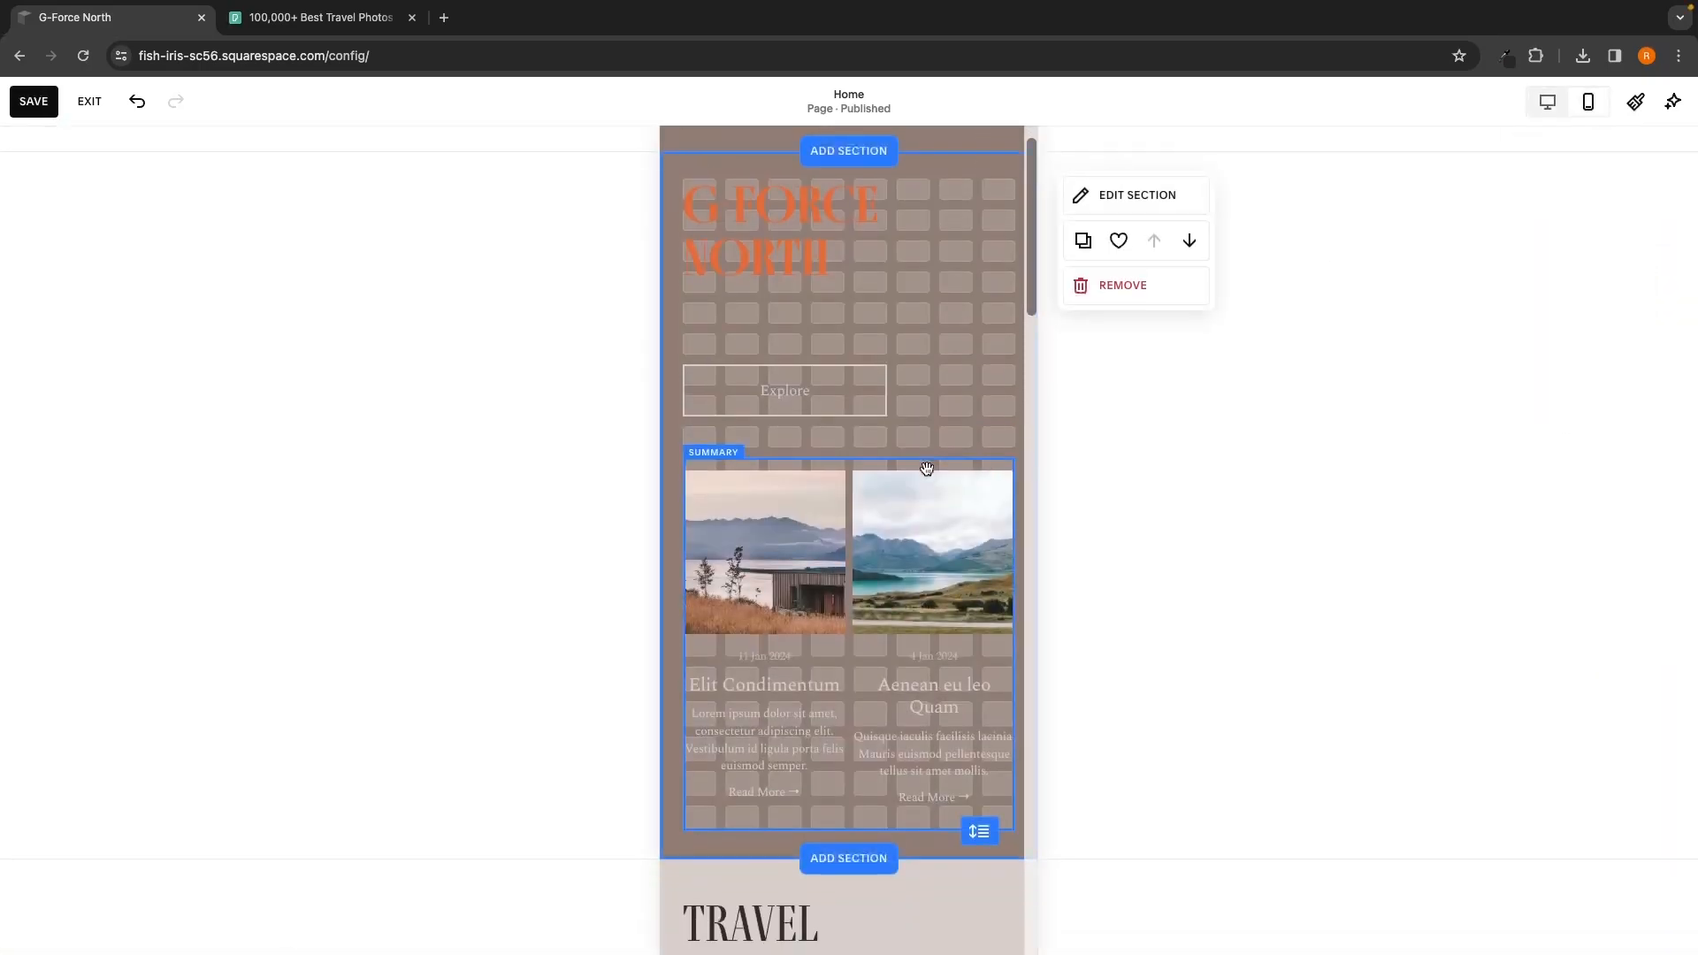
pyautogui.scroll(-5, 925, 469)
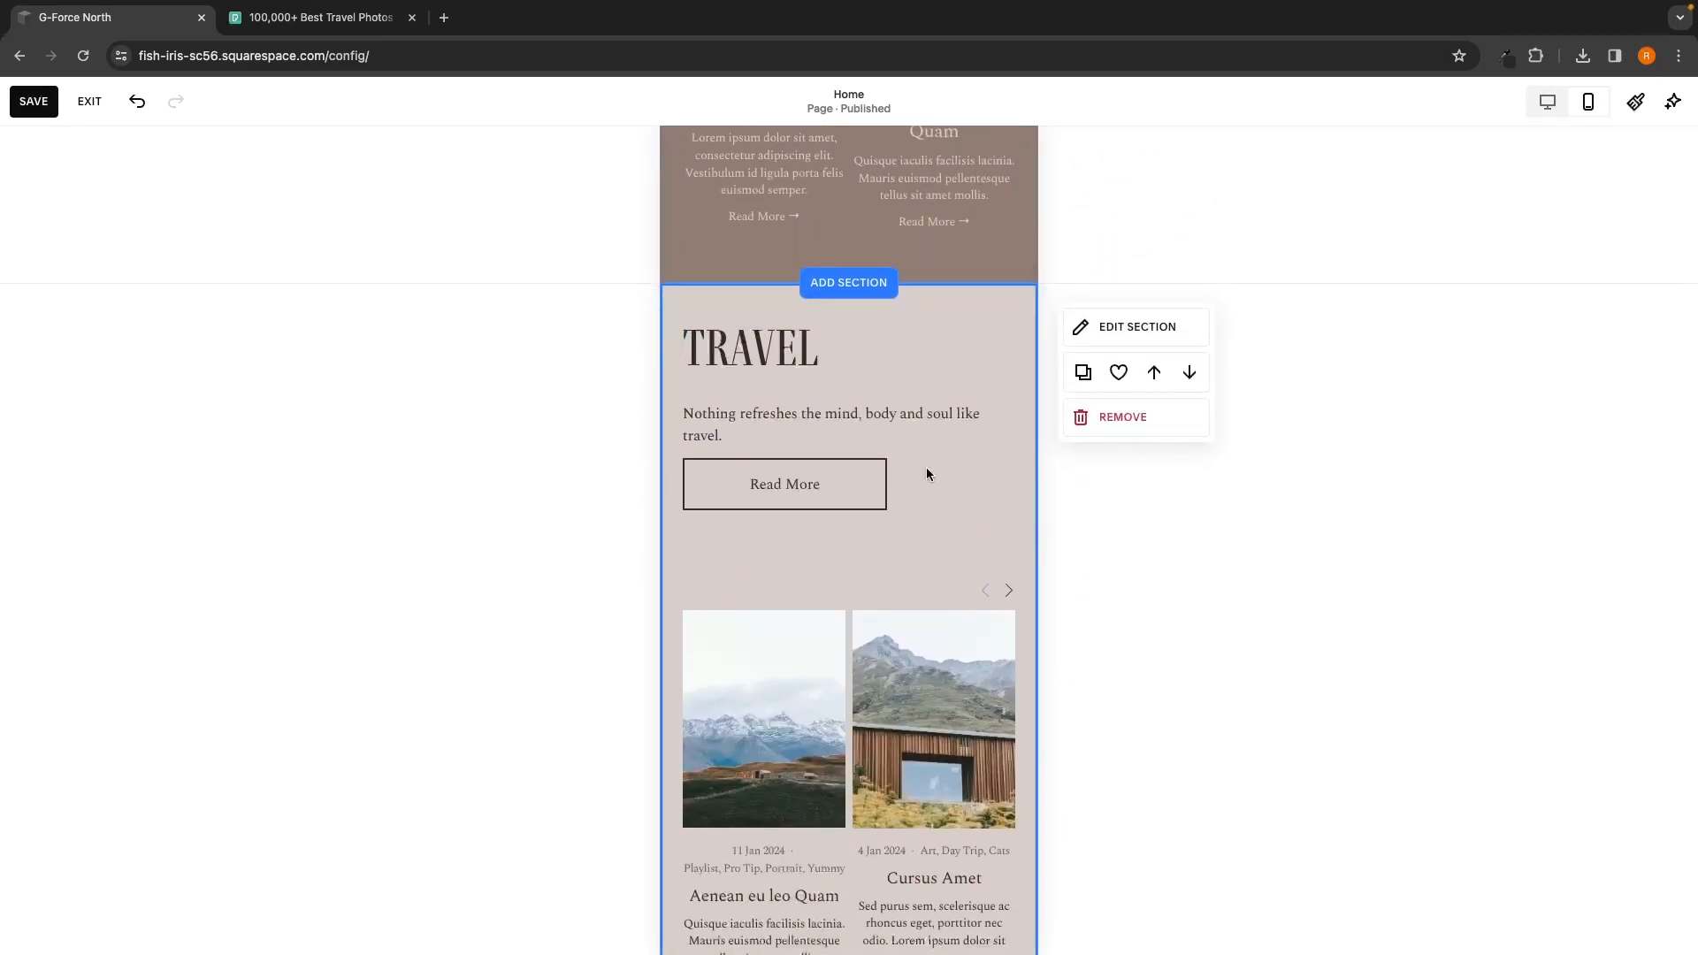
pyautogui.scroll(-1, 926, 473)
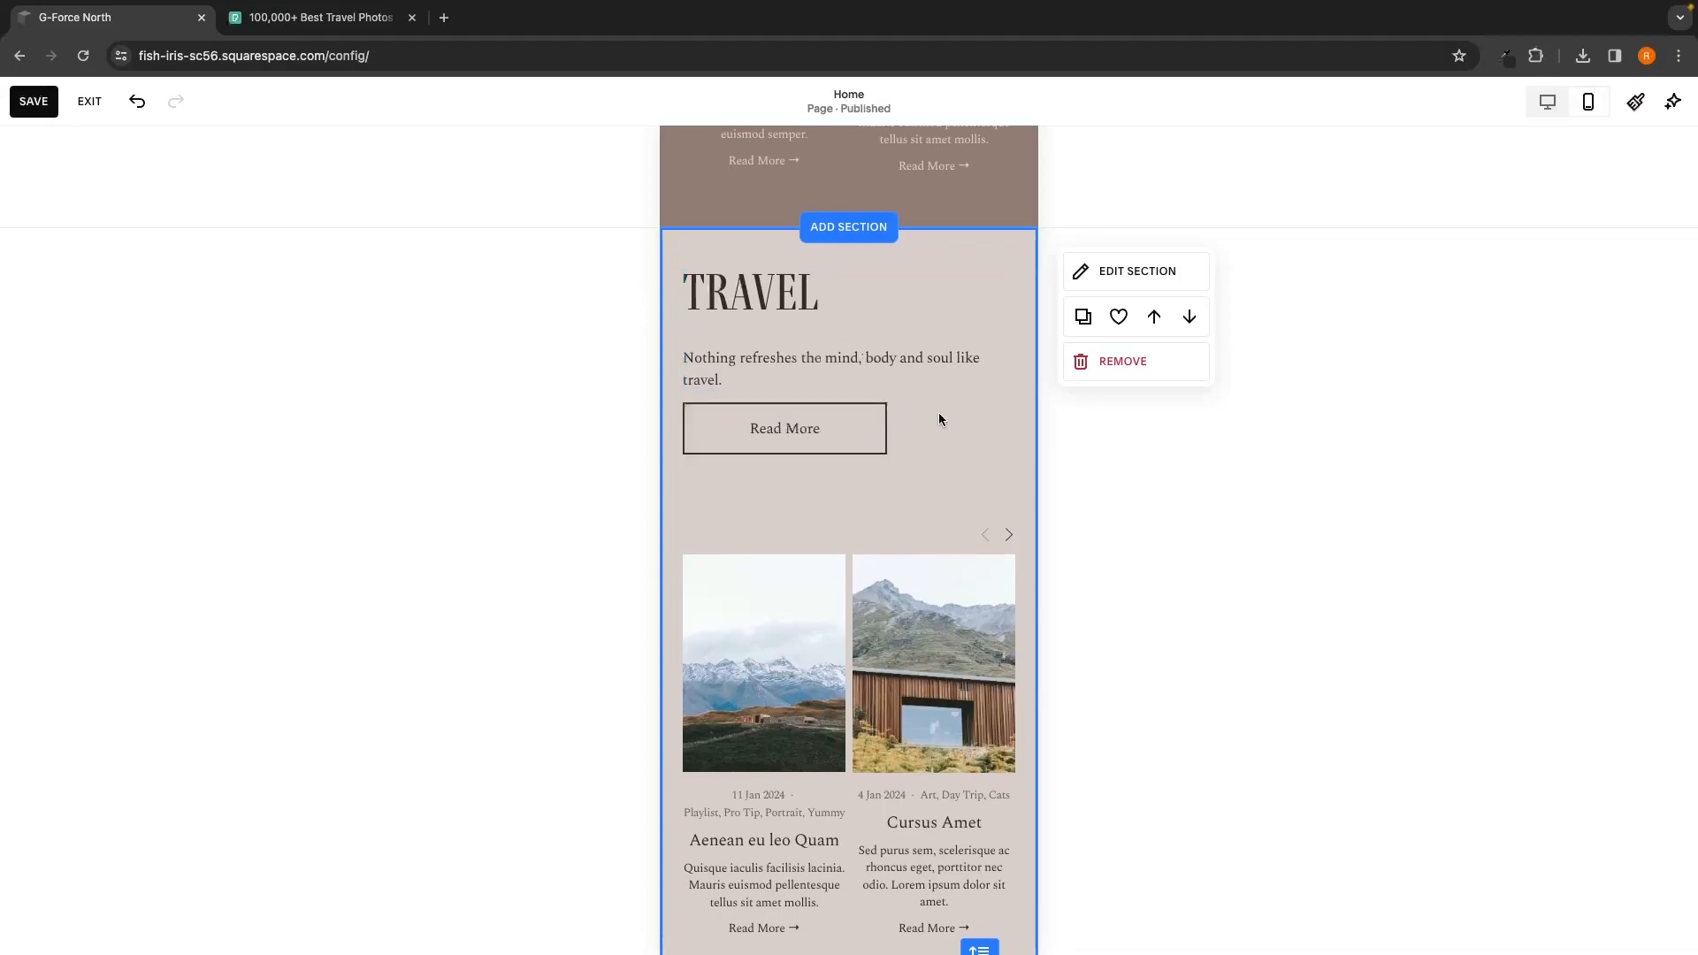
pyautogui.scroll(-2, 974, 403)
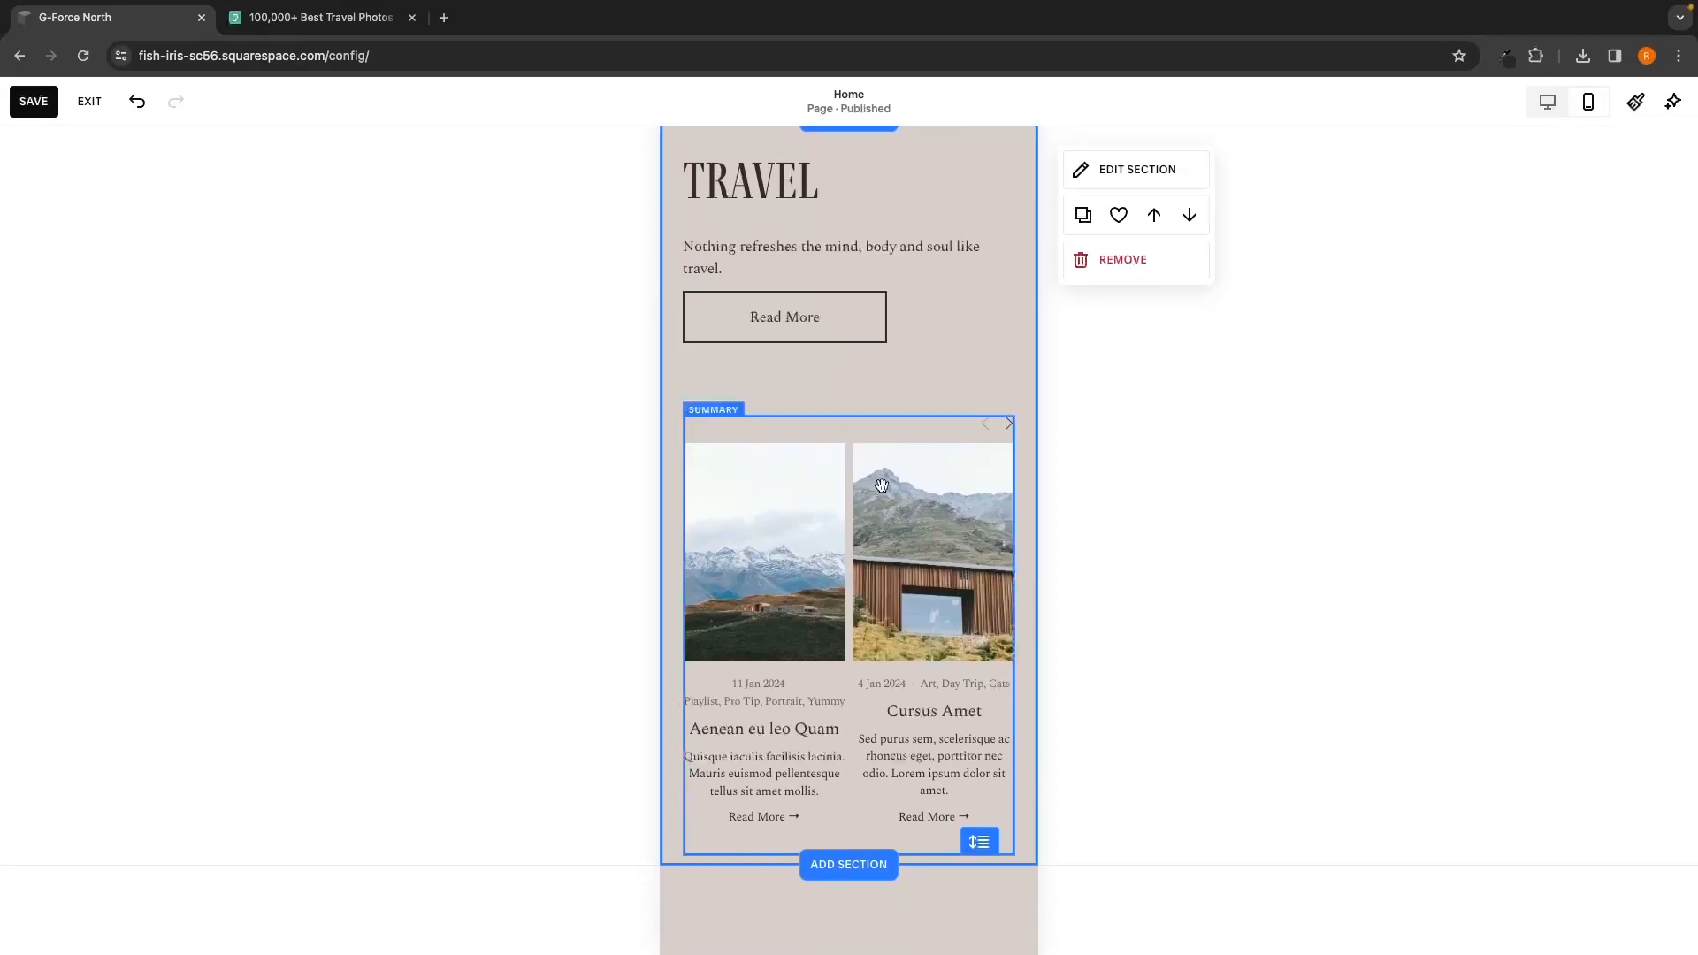
pyautogui.moveTo(807, 340); pyautogui.dragTo(847, 894)
pyautogui.moveTo(875, 699); pyautogui.dragTo(877, 571)
pyautogui.scroll(-1, 877, 571)
pyautogui.moveTo(841, 815); pyautogui.dragTo(841, 741)
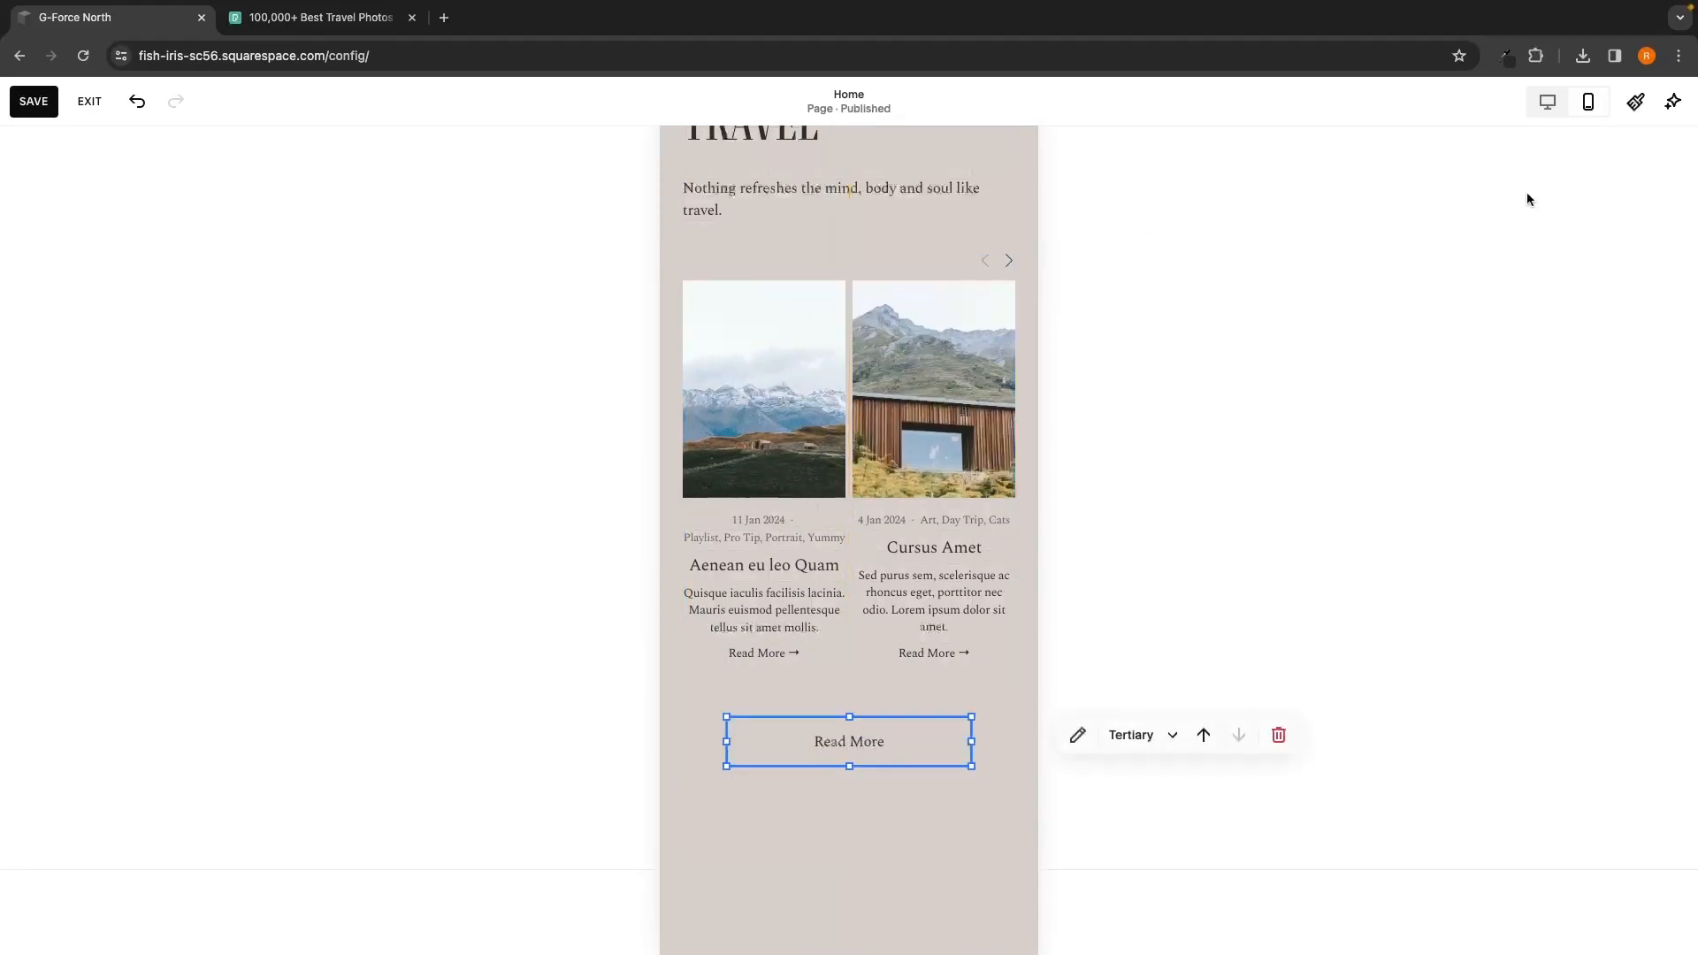
# Step: Compare the Travel section in desktop view, and in mobile view rearrange the orange section as heading, Say Hi button and portrait image
pyautogui.click(1544, 104)
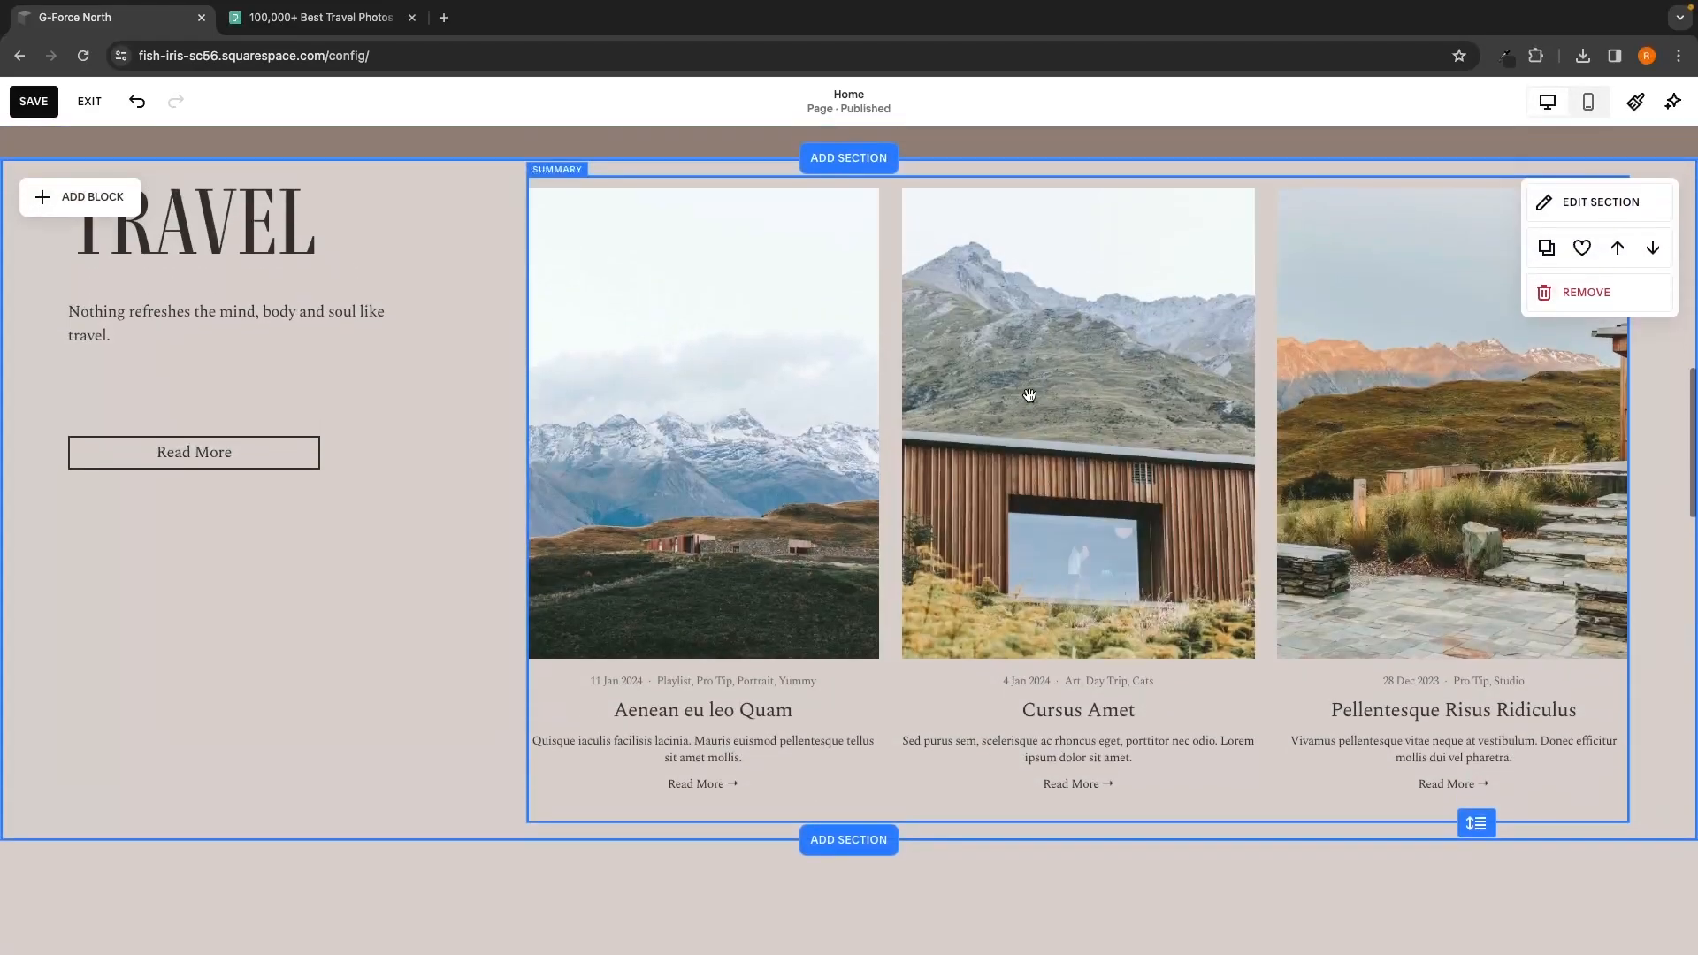
pyautogui.scroll(-15, 1112, 581)
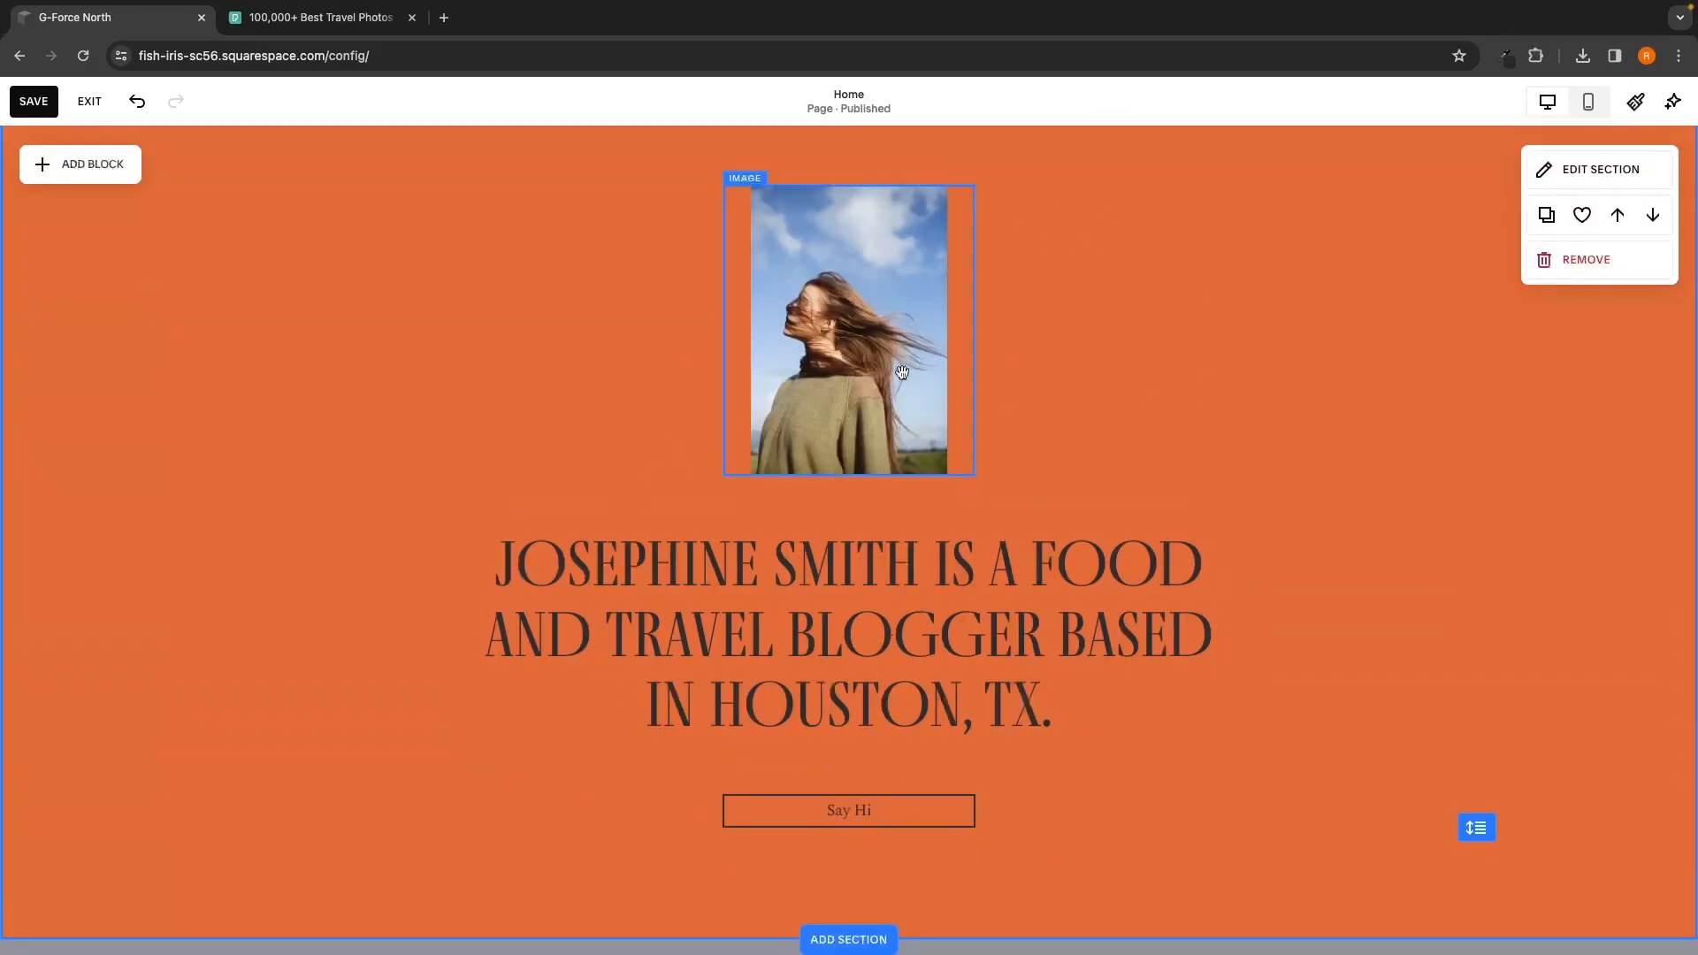
pyautogui.click(1588, 101)
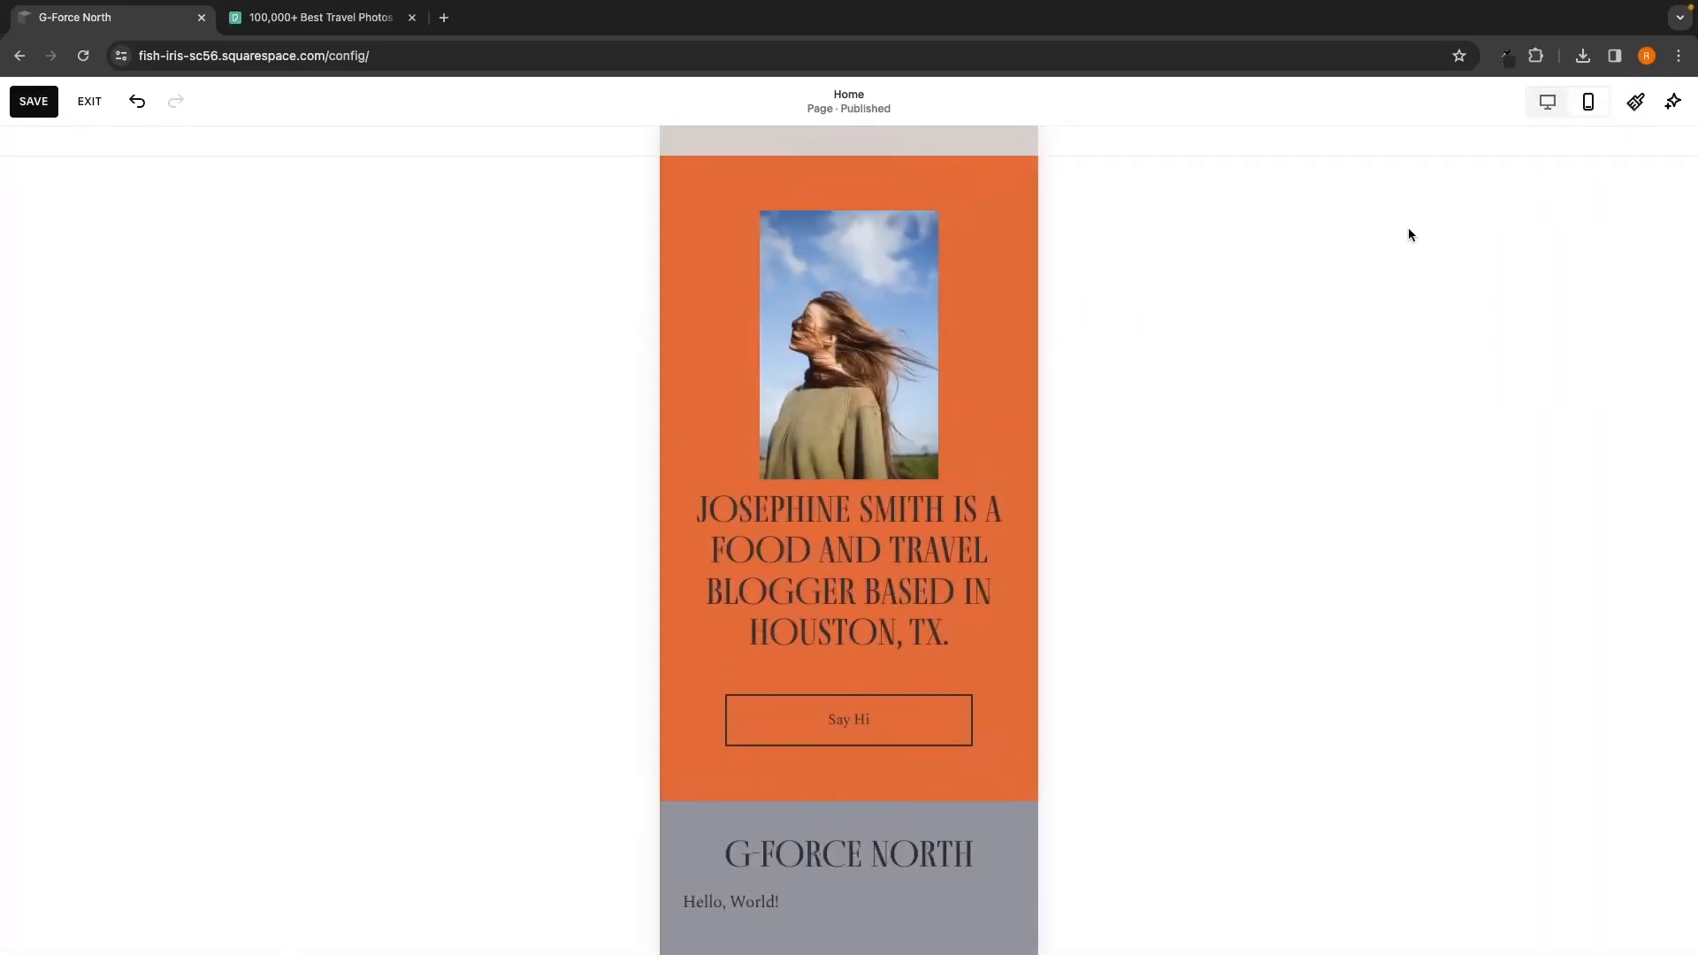
pyautogui.moveTo(849, 353); pyautogui.dragTo(891, 539)
pyautogui.moveTo(725, 555); pyautogui.dragTo(727, 270)
pyautogui.moveTo(859, 473); pyautogui.dragTo(826, 473)
pyautogui.moveTo(909, 736); pyautogui.dragTo(903, 456)
pyautogui.moveTo(887, 609); pyautogui.dragTo(886, 700)
pyautogui.click(875, 442)
pyautogui.moveTo(875, 439); pyautogui.dragTo(875, 439)
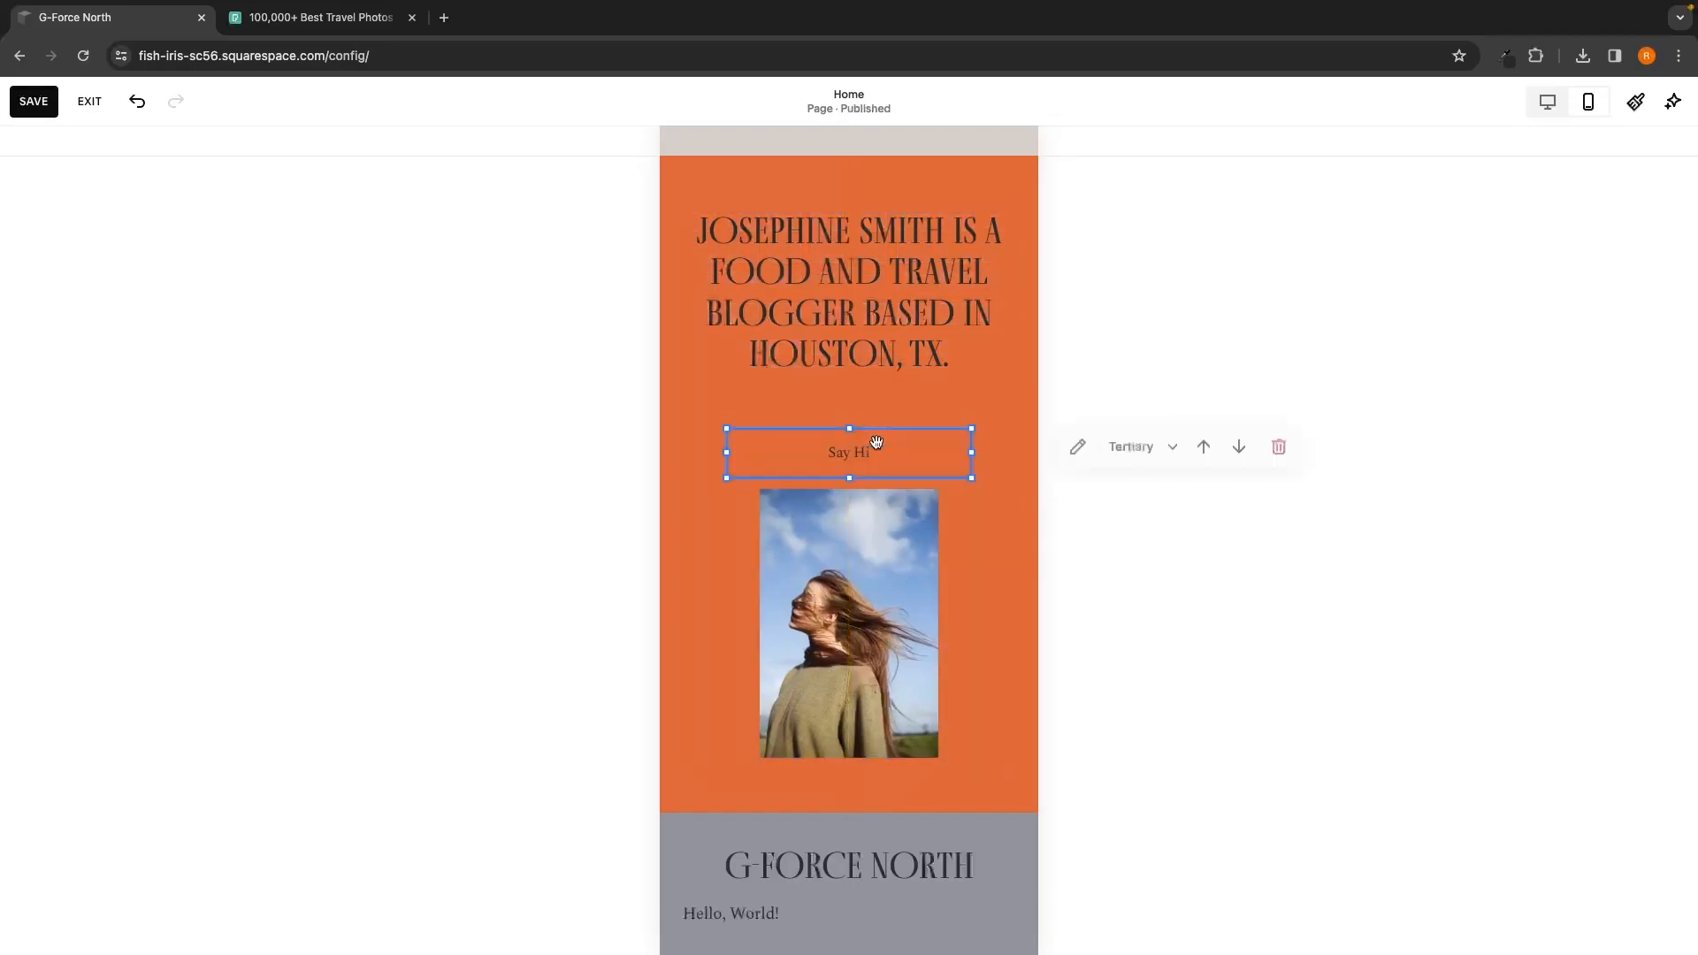
# Step: Check the orange section in desktop view and enlarge its portrait image to the full content width in mobile view
pyautogui.click(1547, 103)
pyautogui.scroll(4, 1323, 363)
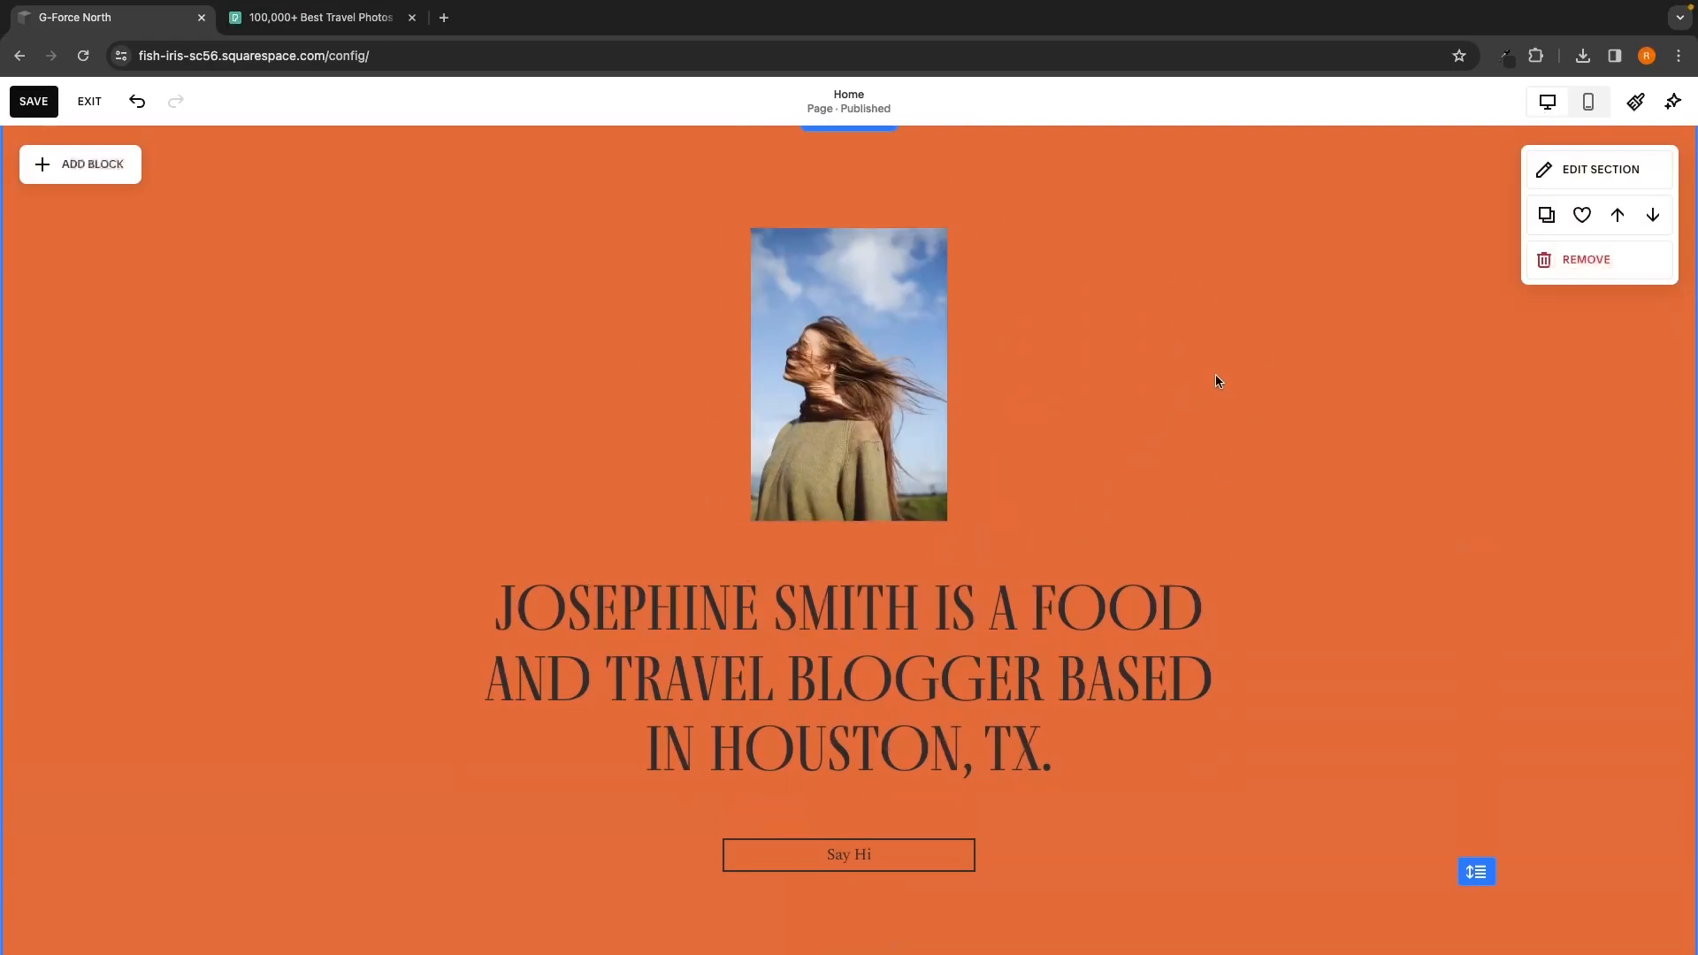
pyautogui.click(1588, 102)
pyautogui.scroll(-3, 902, 599)
pyautogui.click(931, 594)
pyautogui.moveTo(970, 664); pyautogui.dragTo(1008, 915)
pyautogui.moveTo(931, 617); pyautogui.dragTo(907, 617)
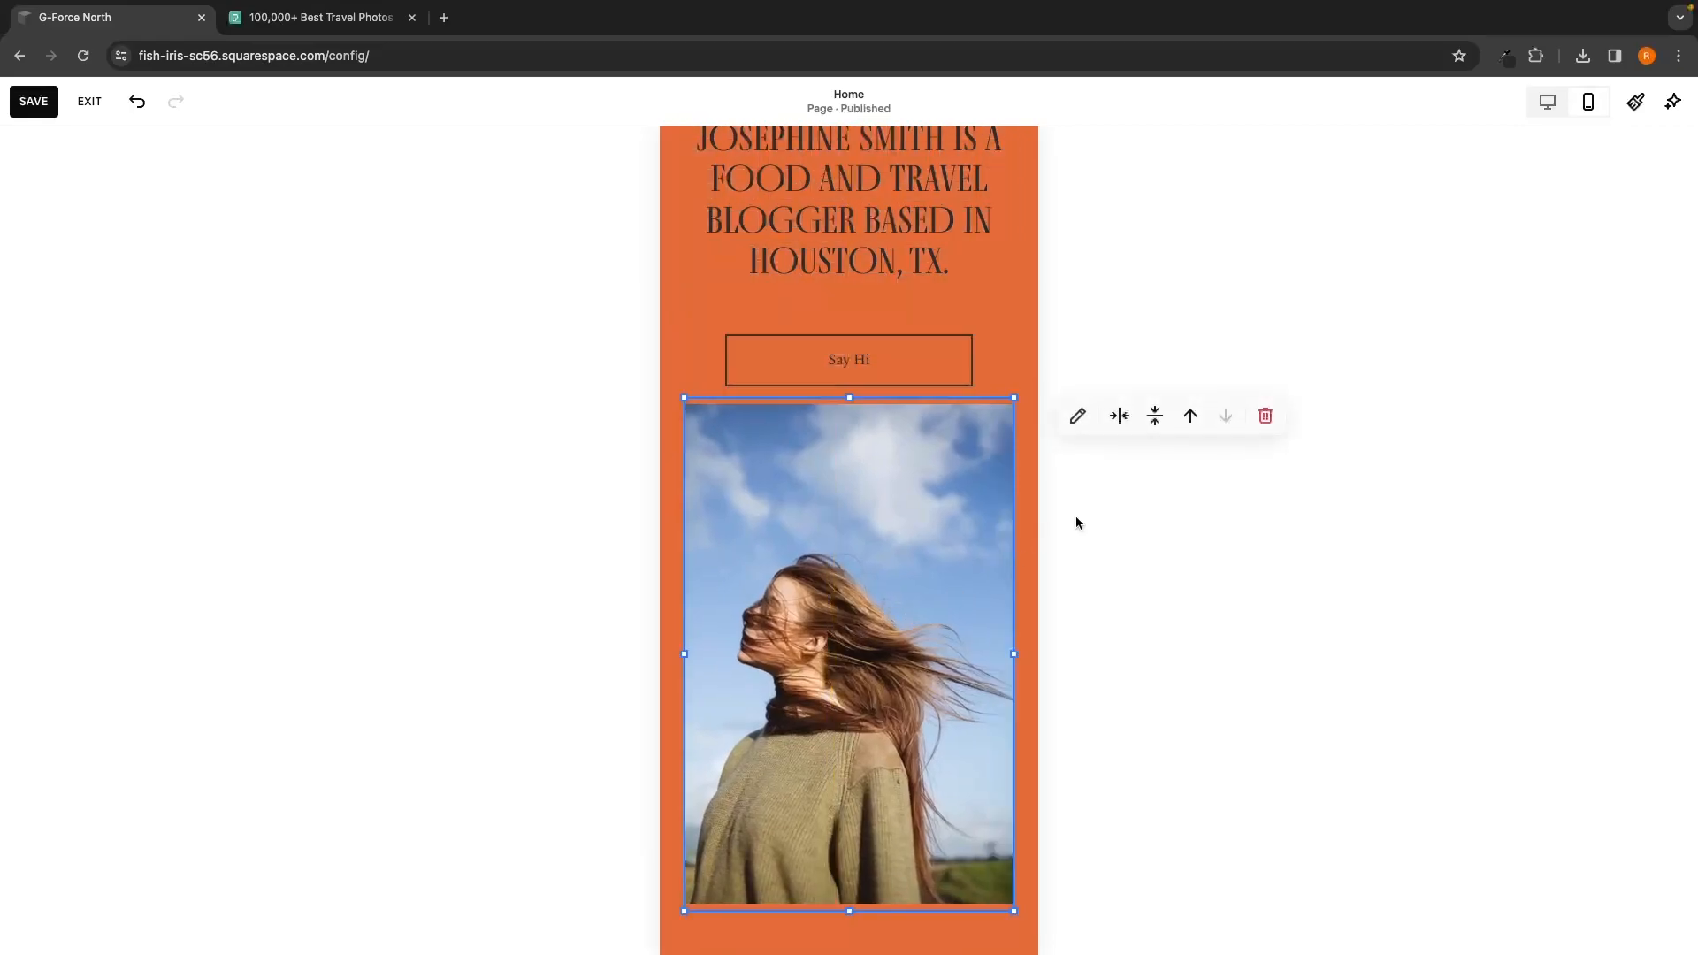
# Step: Compare the portrait image in desktop view, and open the G-Force North heading's text for editing in mobile view
pyautogui.click(1548, 101)
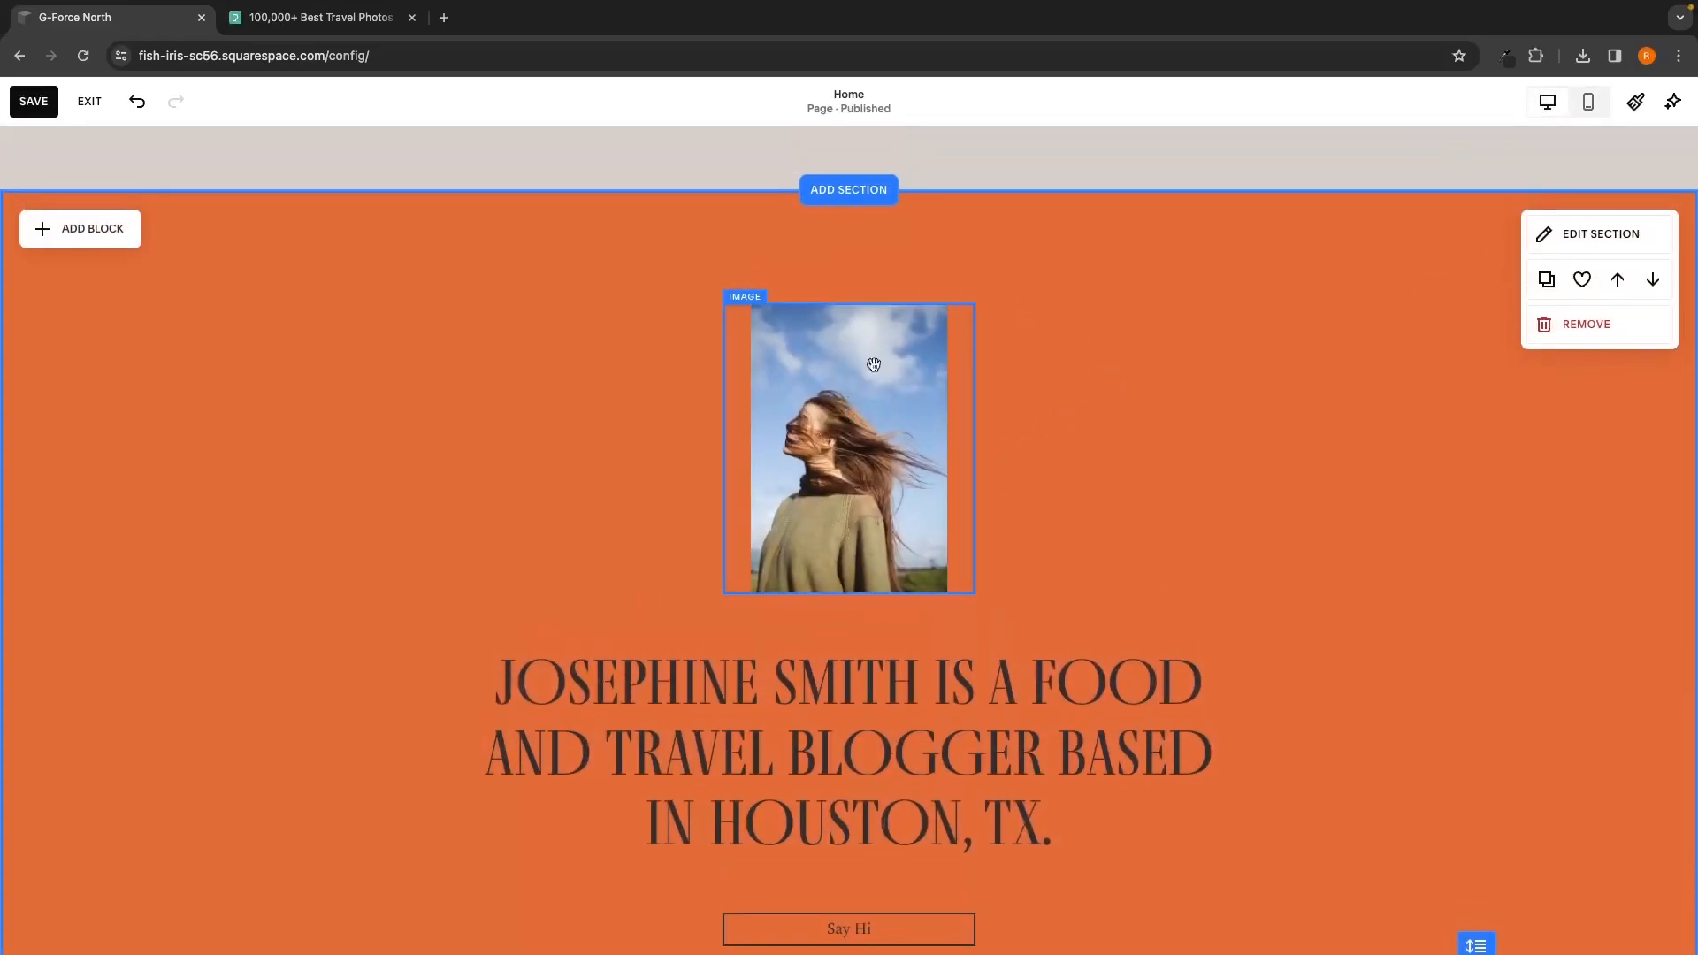
pyautogui.click(1579, 115)
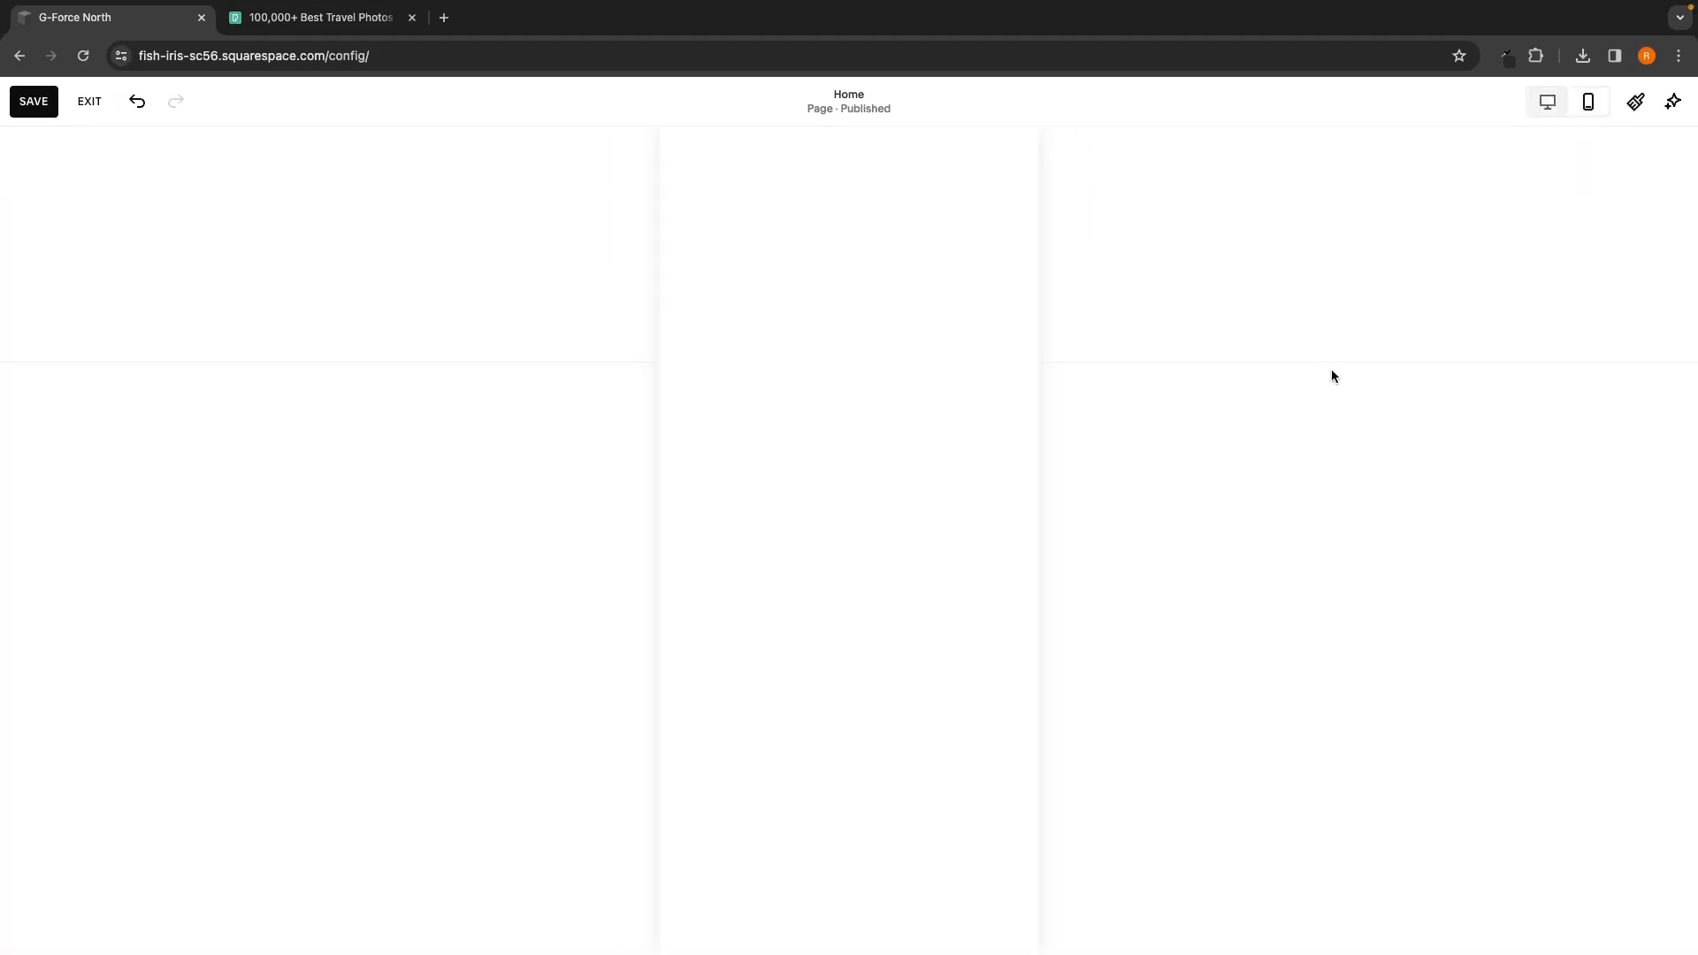
pyautogui.scroll(5, 856, 466)
pyautogui.scroll(15, 859, 479)
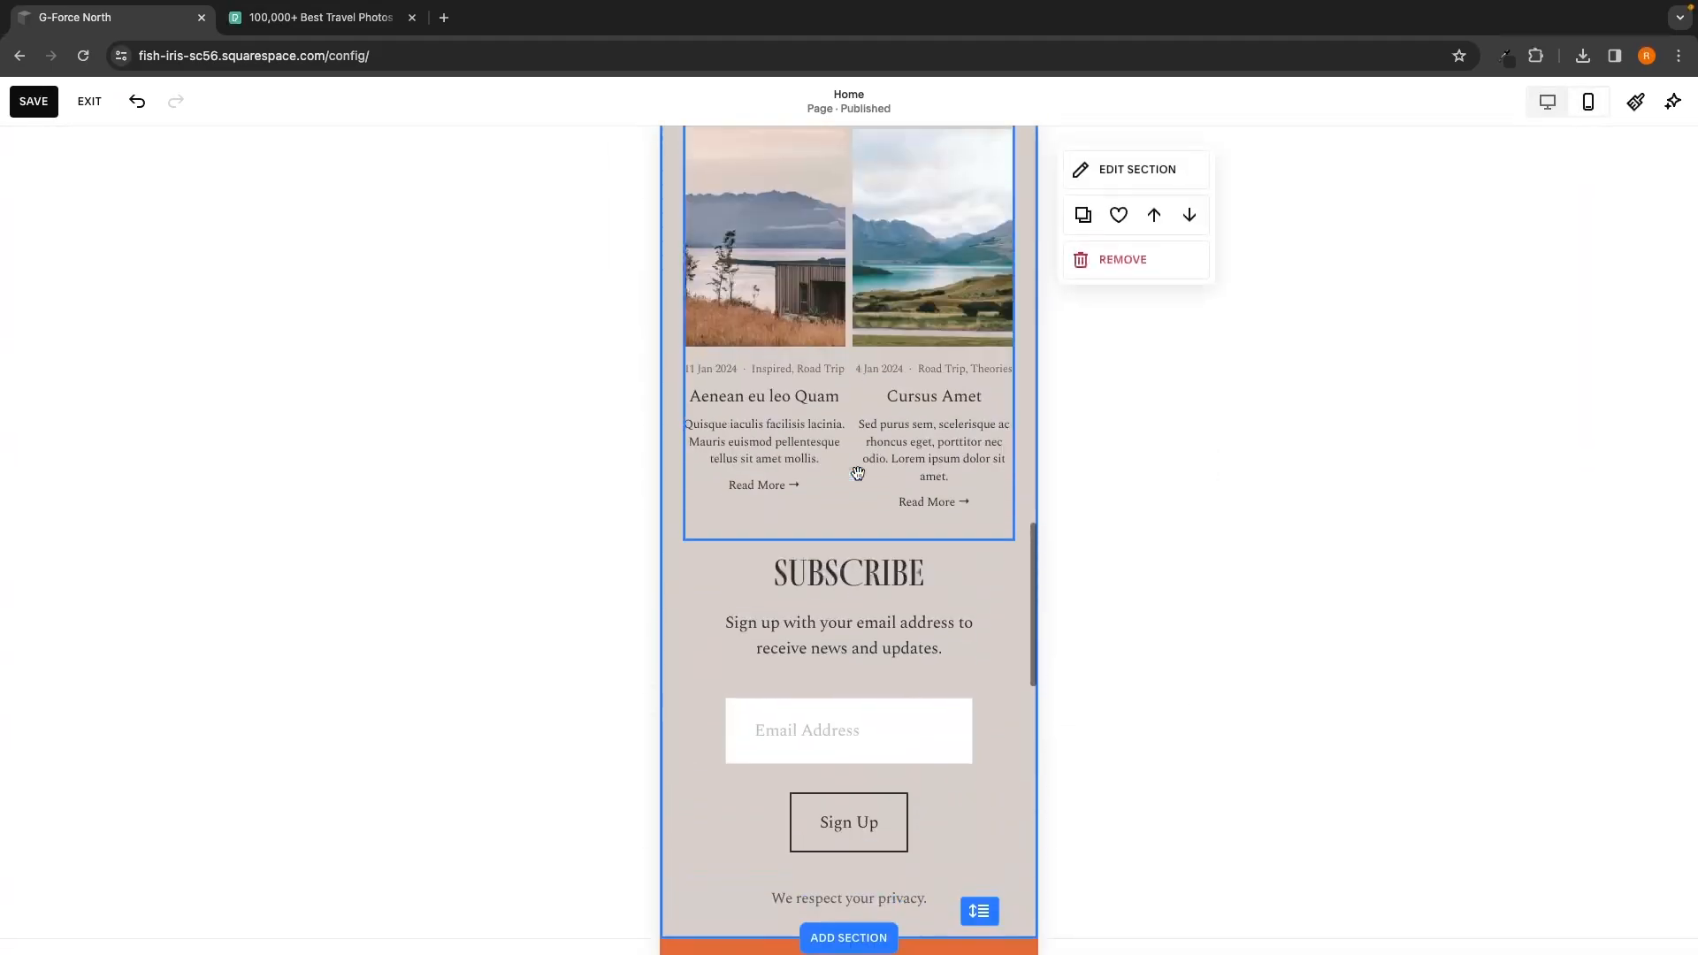
pyautogui.scroll(10, 857, 470)
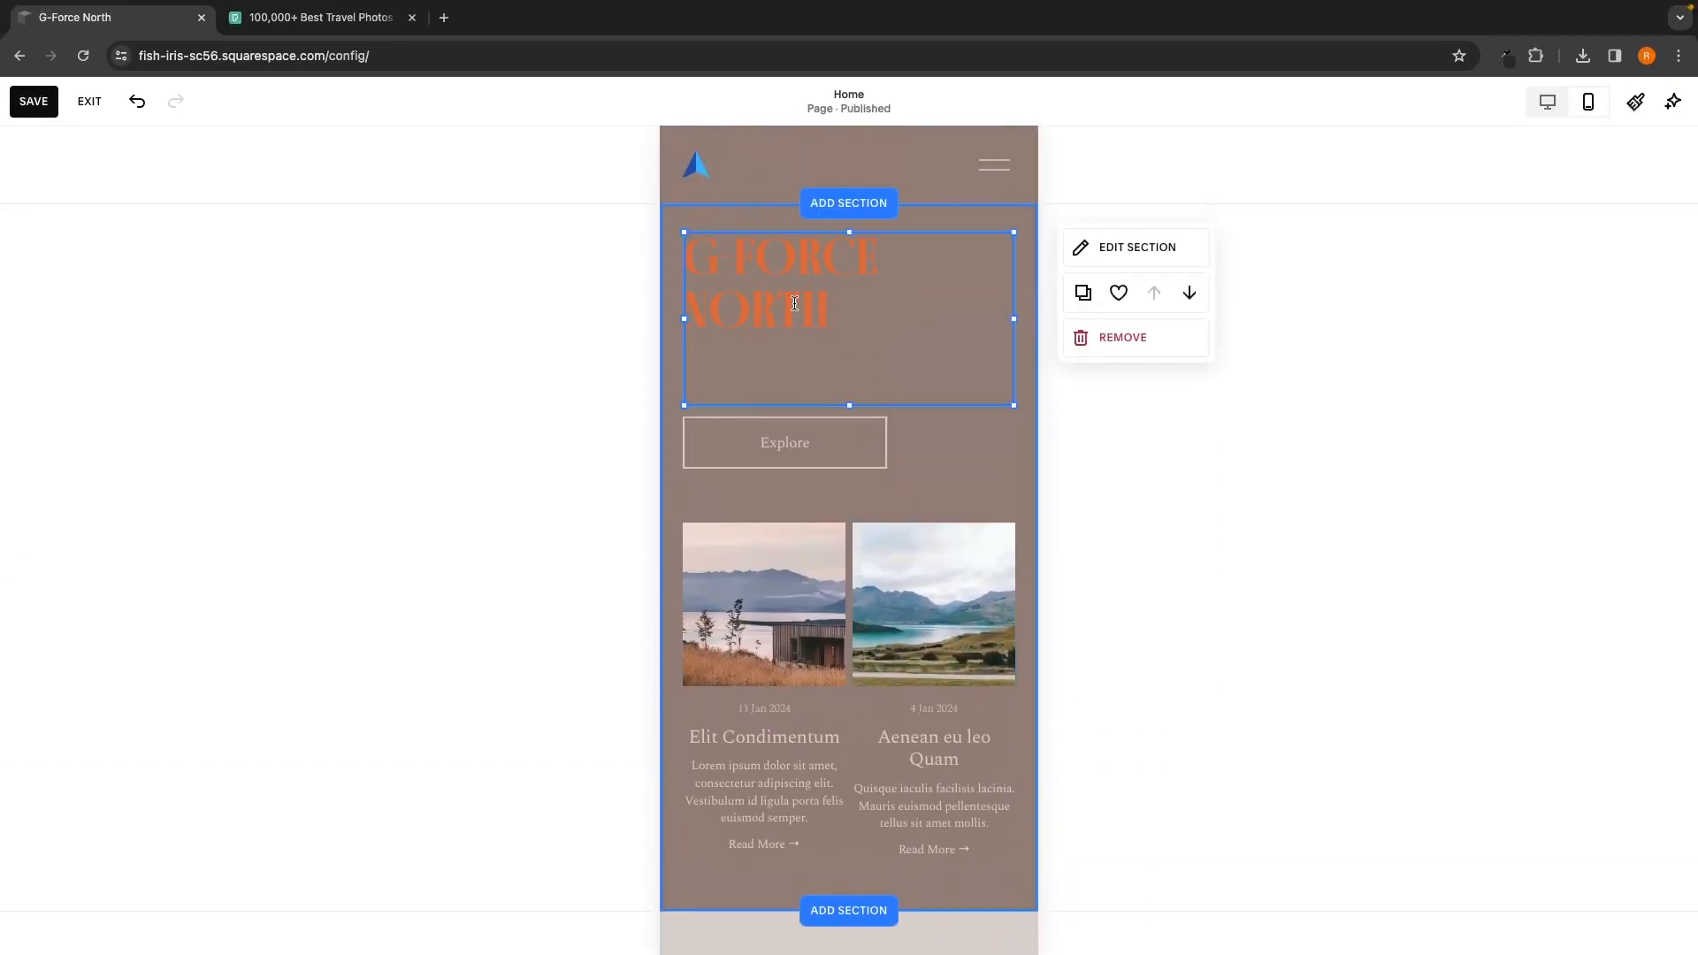
pyautogui.click(830, 311)
pyautogui.click(841, 303)
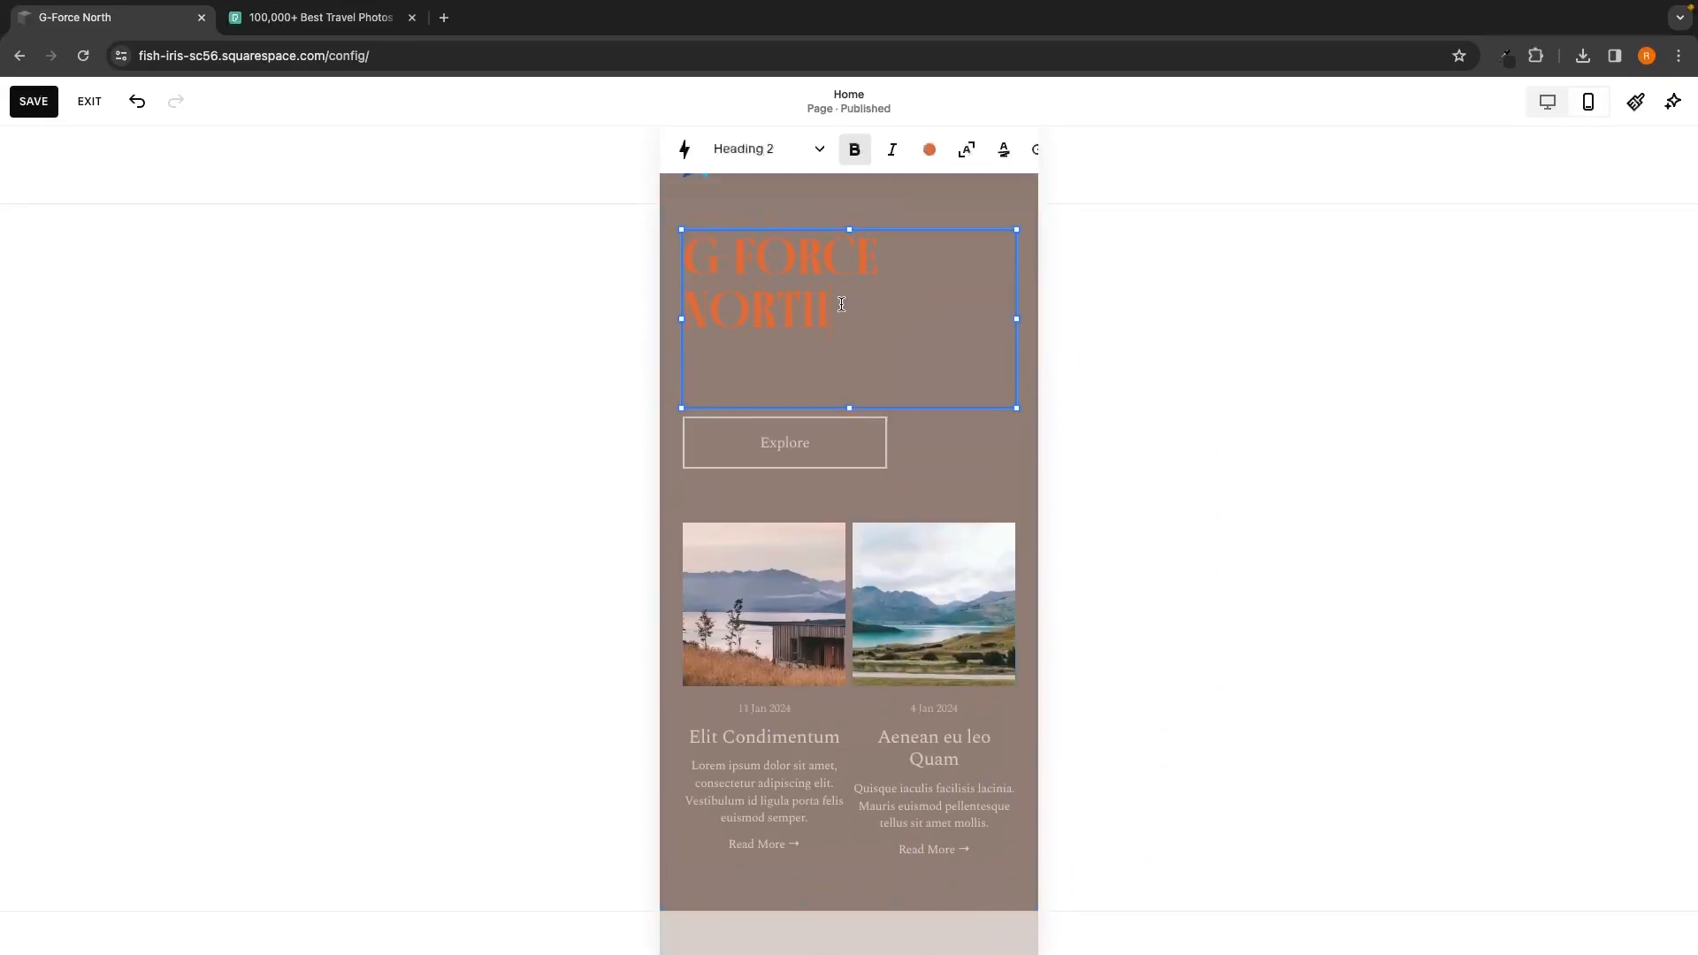
pyautogui.click(1139, 352)
pyautogui.click(835, 303)
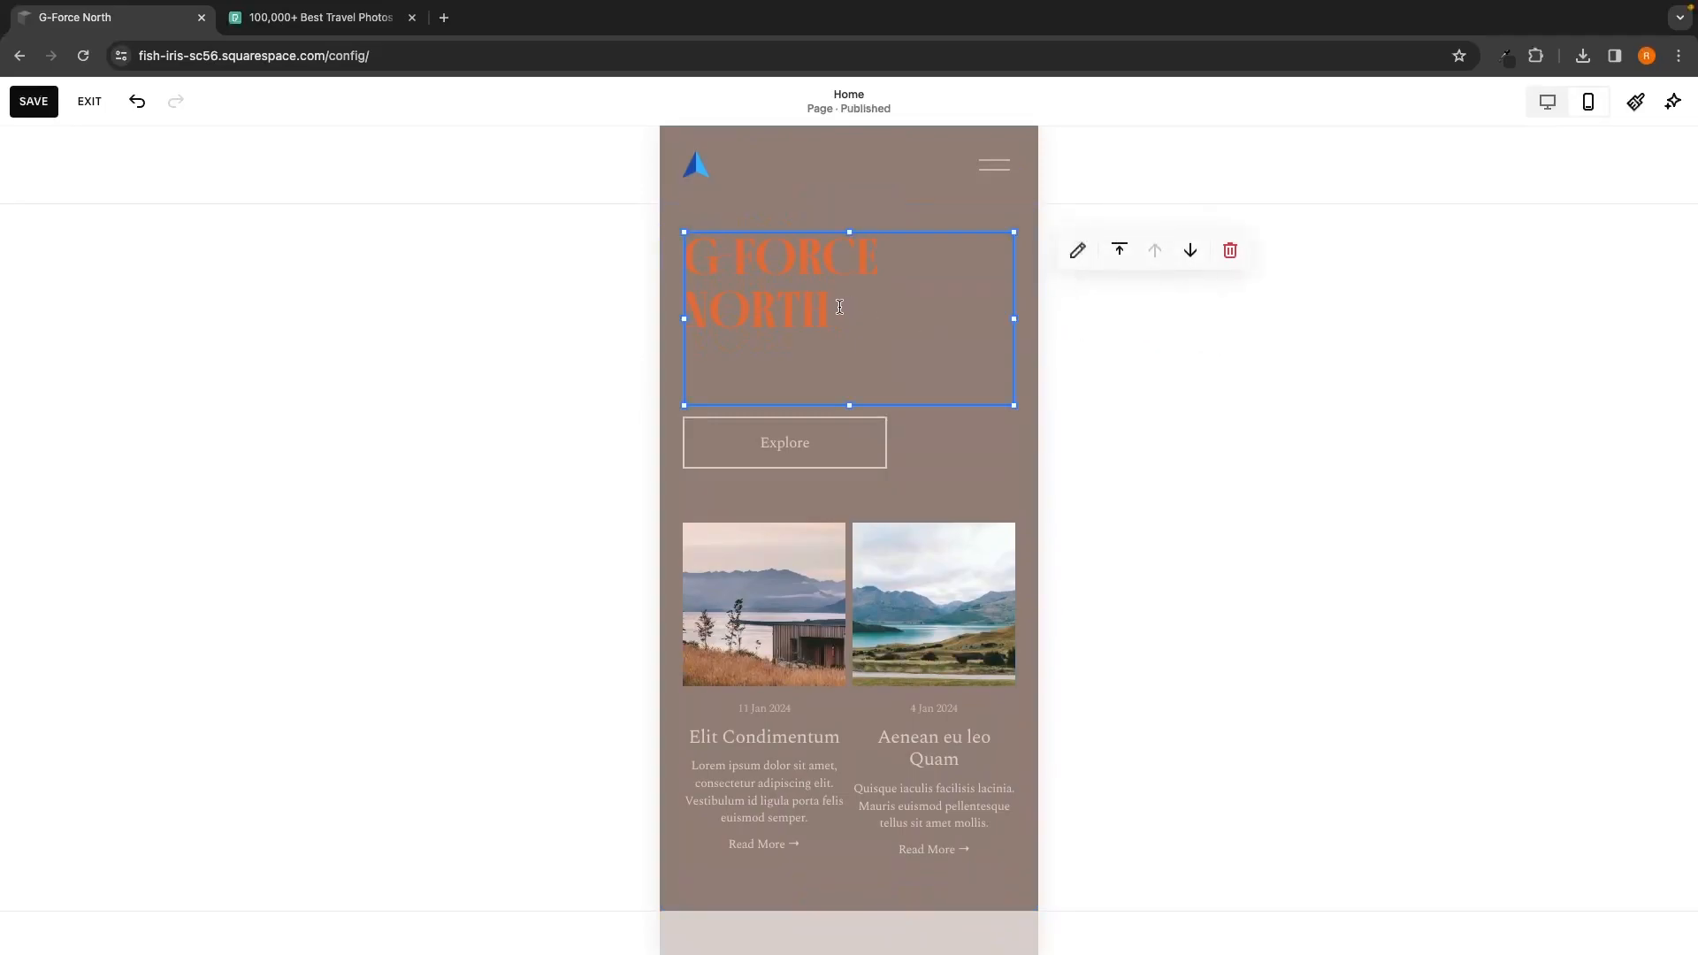
pyautogui.click(844, 305)
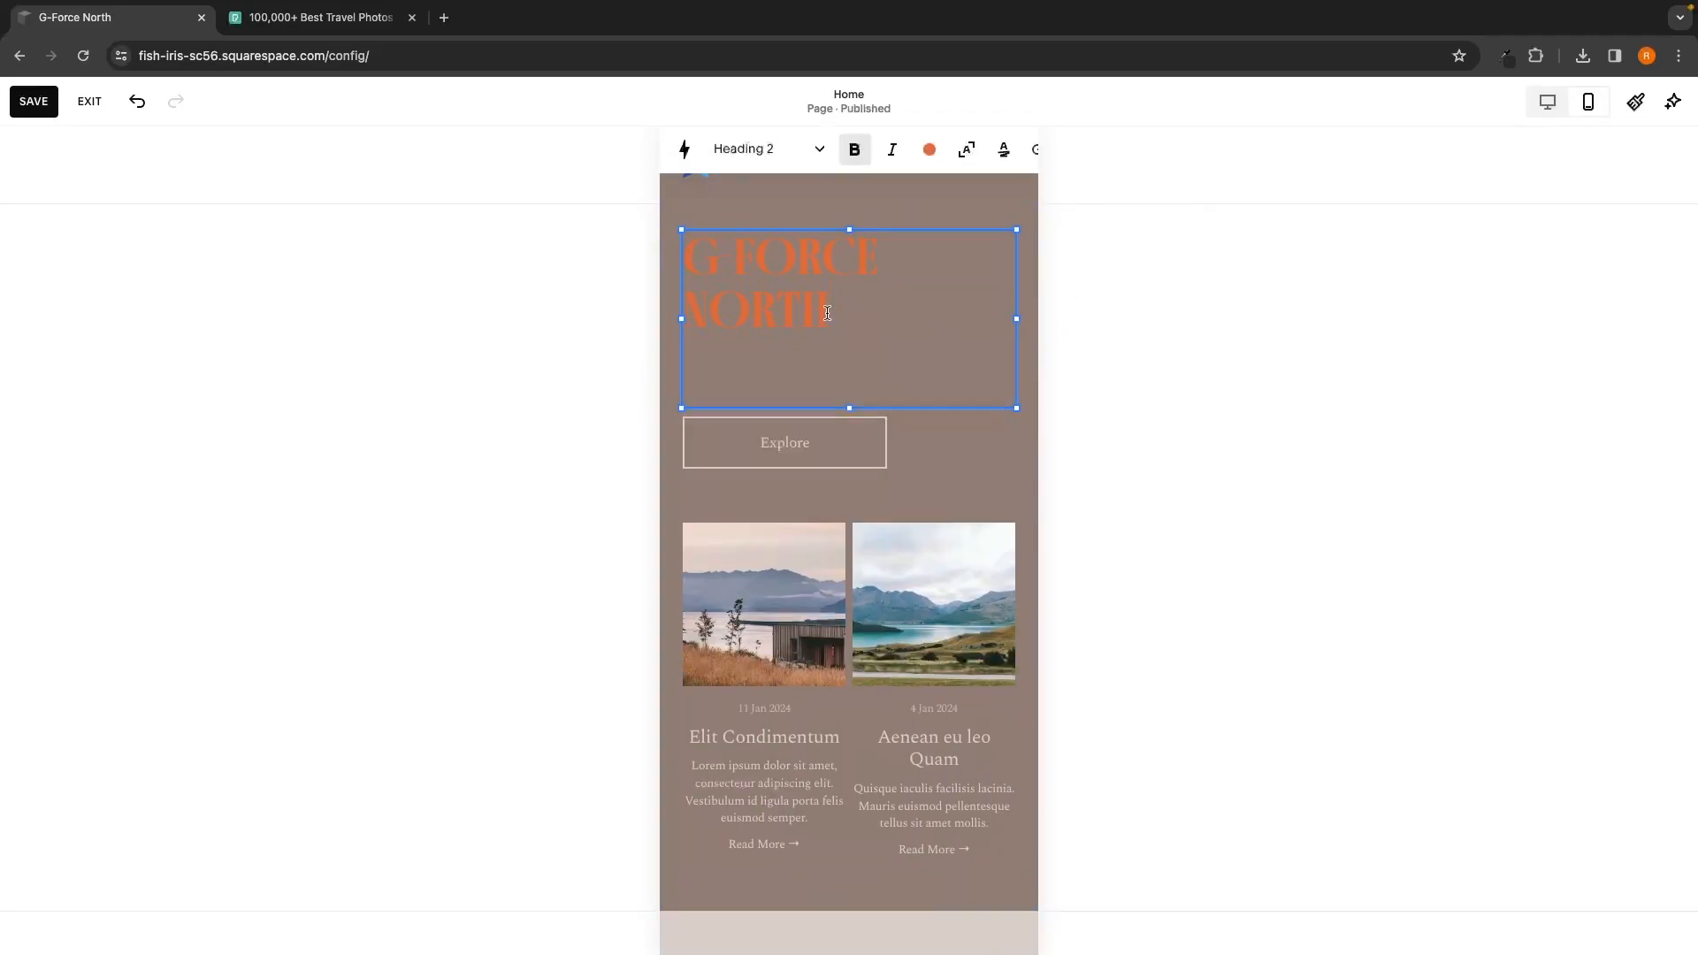
# Step: Check the G-Force North heading in desktop view, then return to mobile view
pyautogui.click(1547, 101)
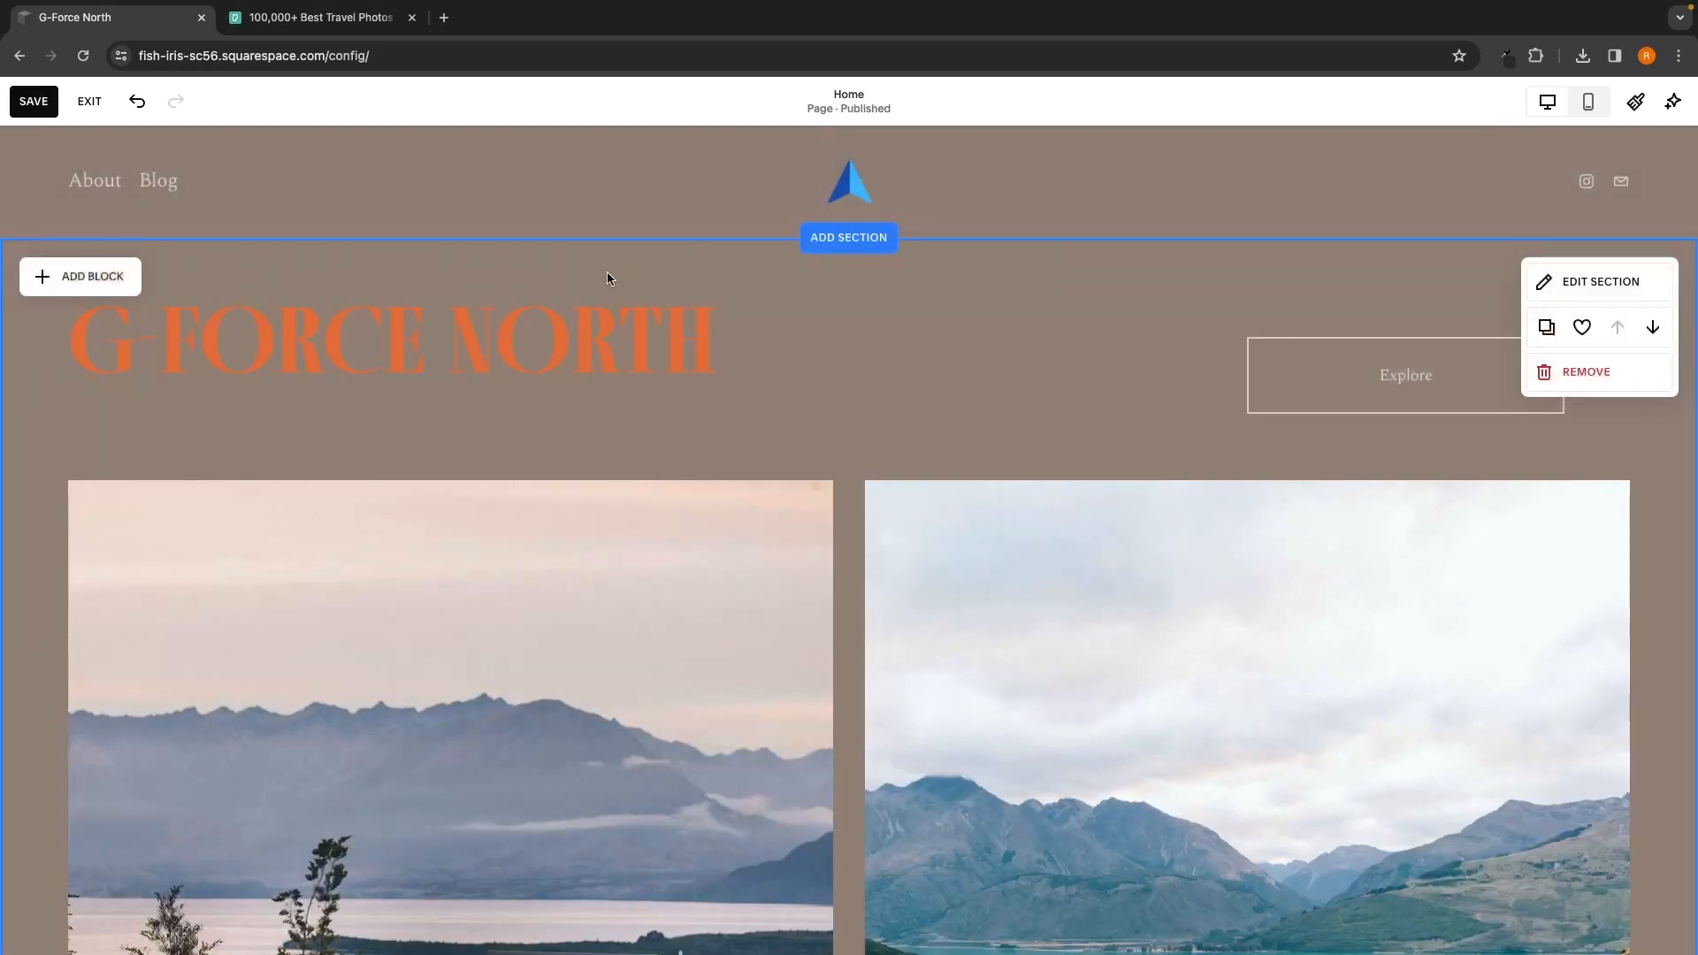
pyautogui.click(407, 361)
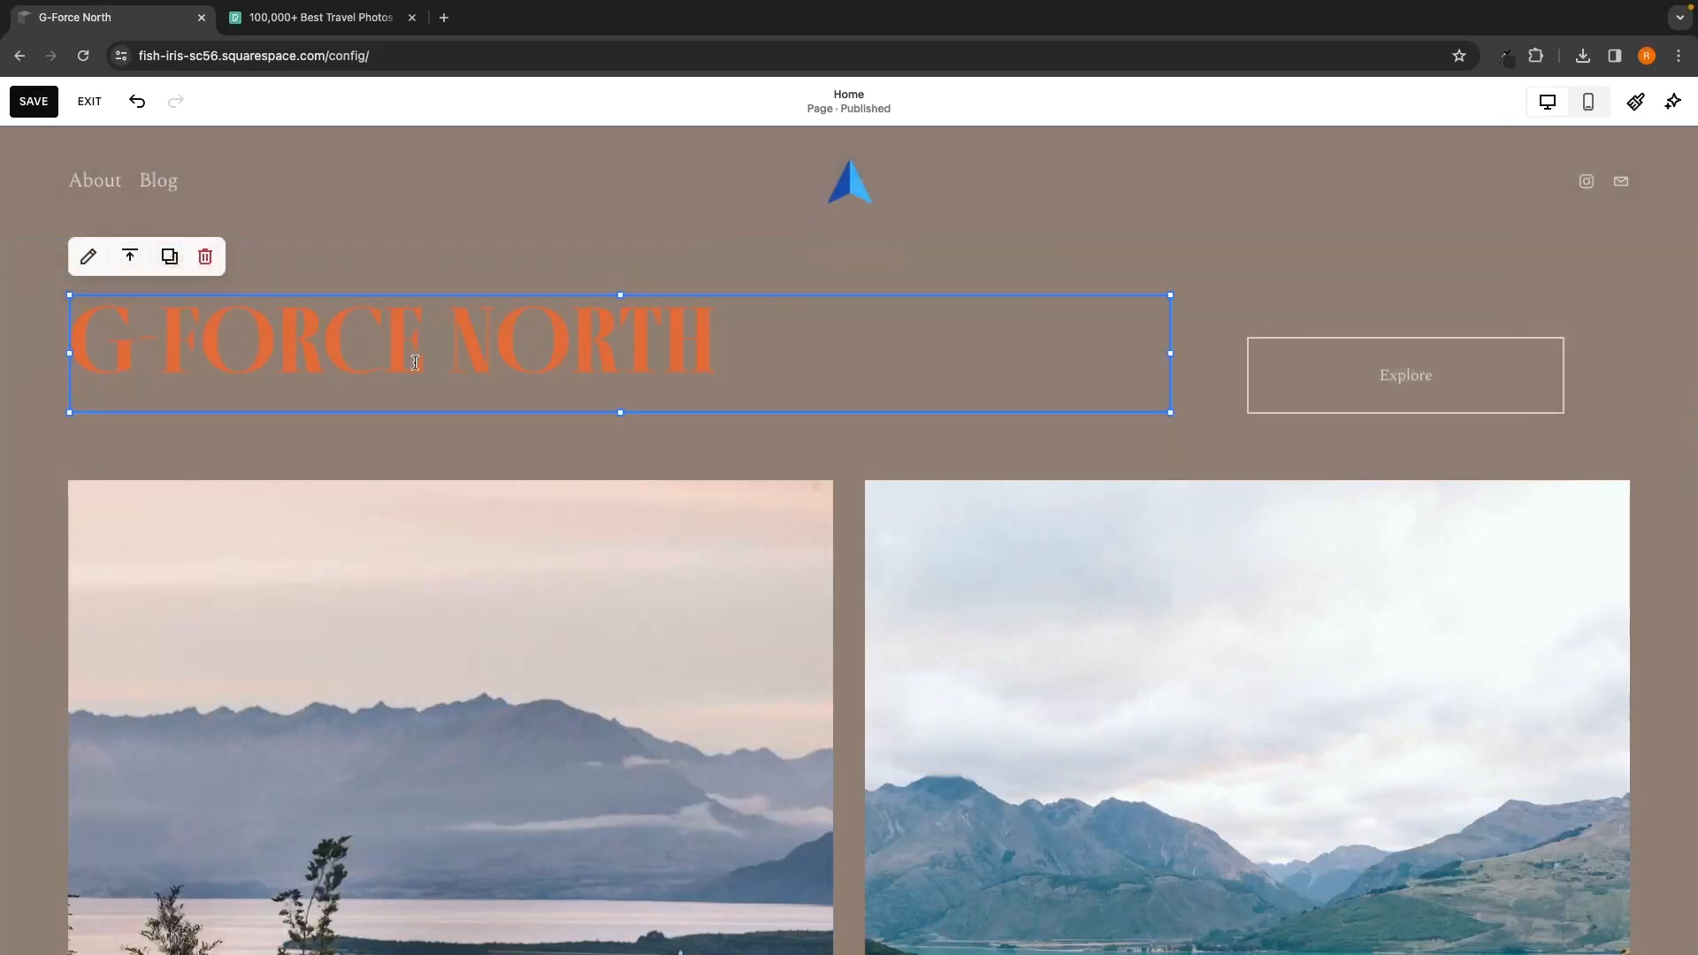
pyautogui.click(1589, 100)
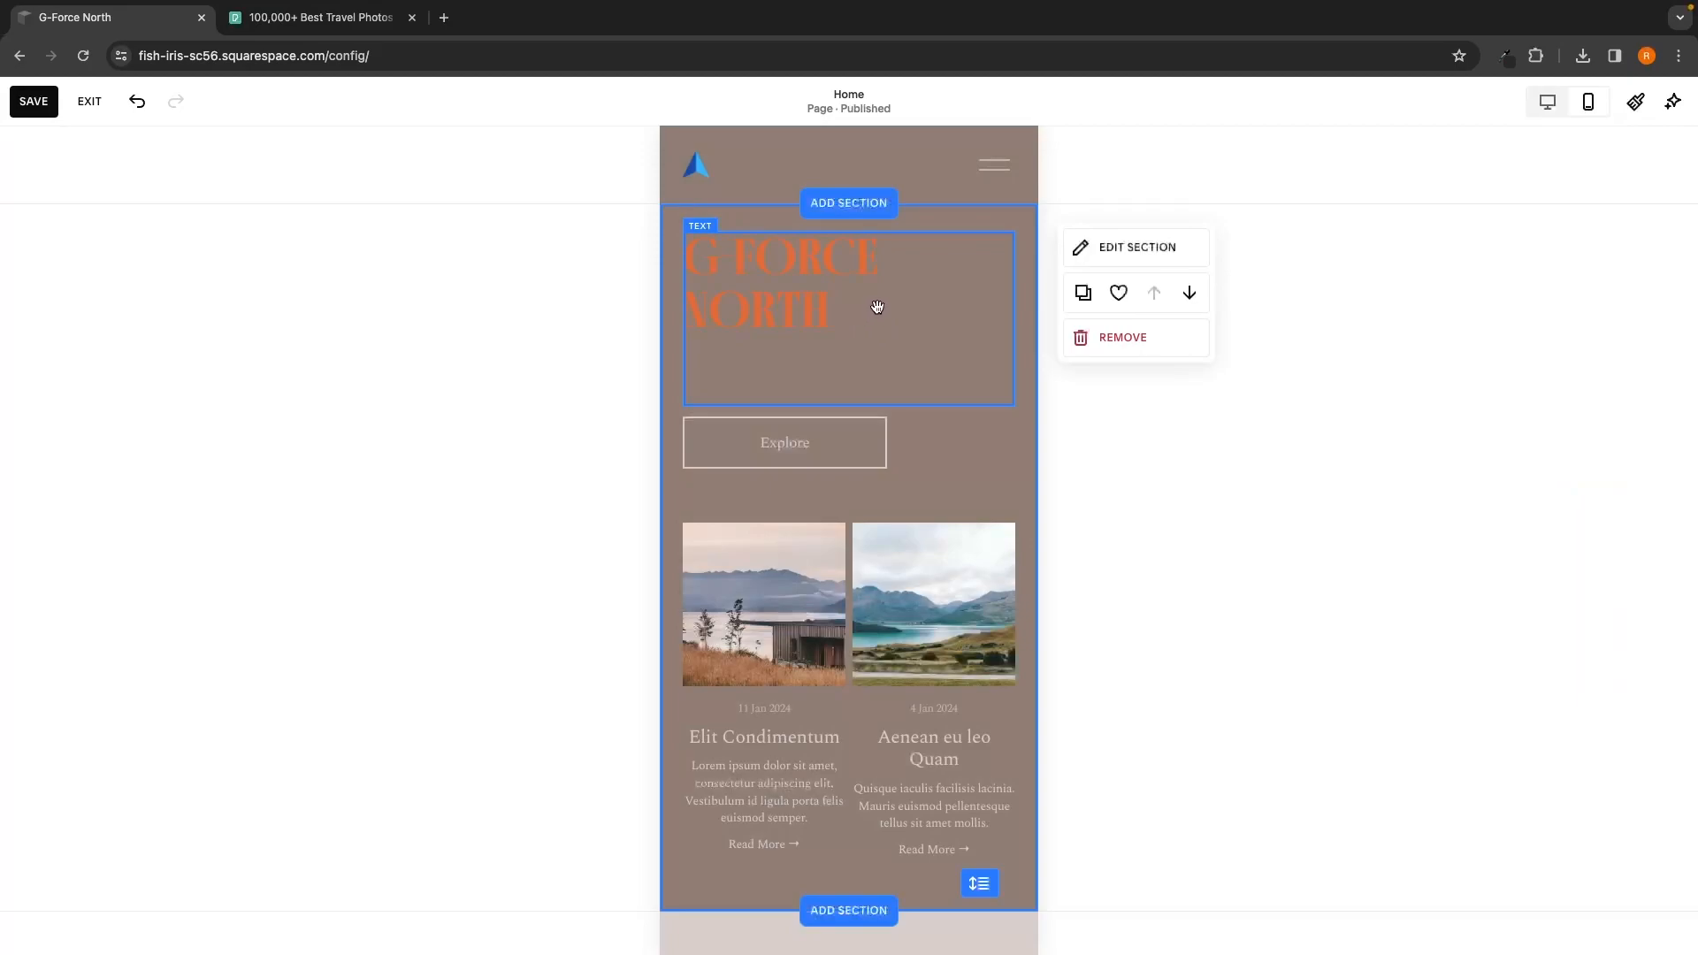
# Step: Centre-align the G-Force North heading text in mobile view and compare it in desktop view
pyautogui.click(849, 308)
pyautogui.click(1078, 252)
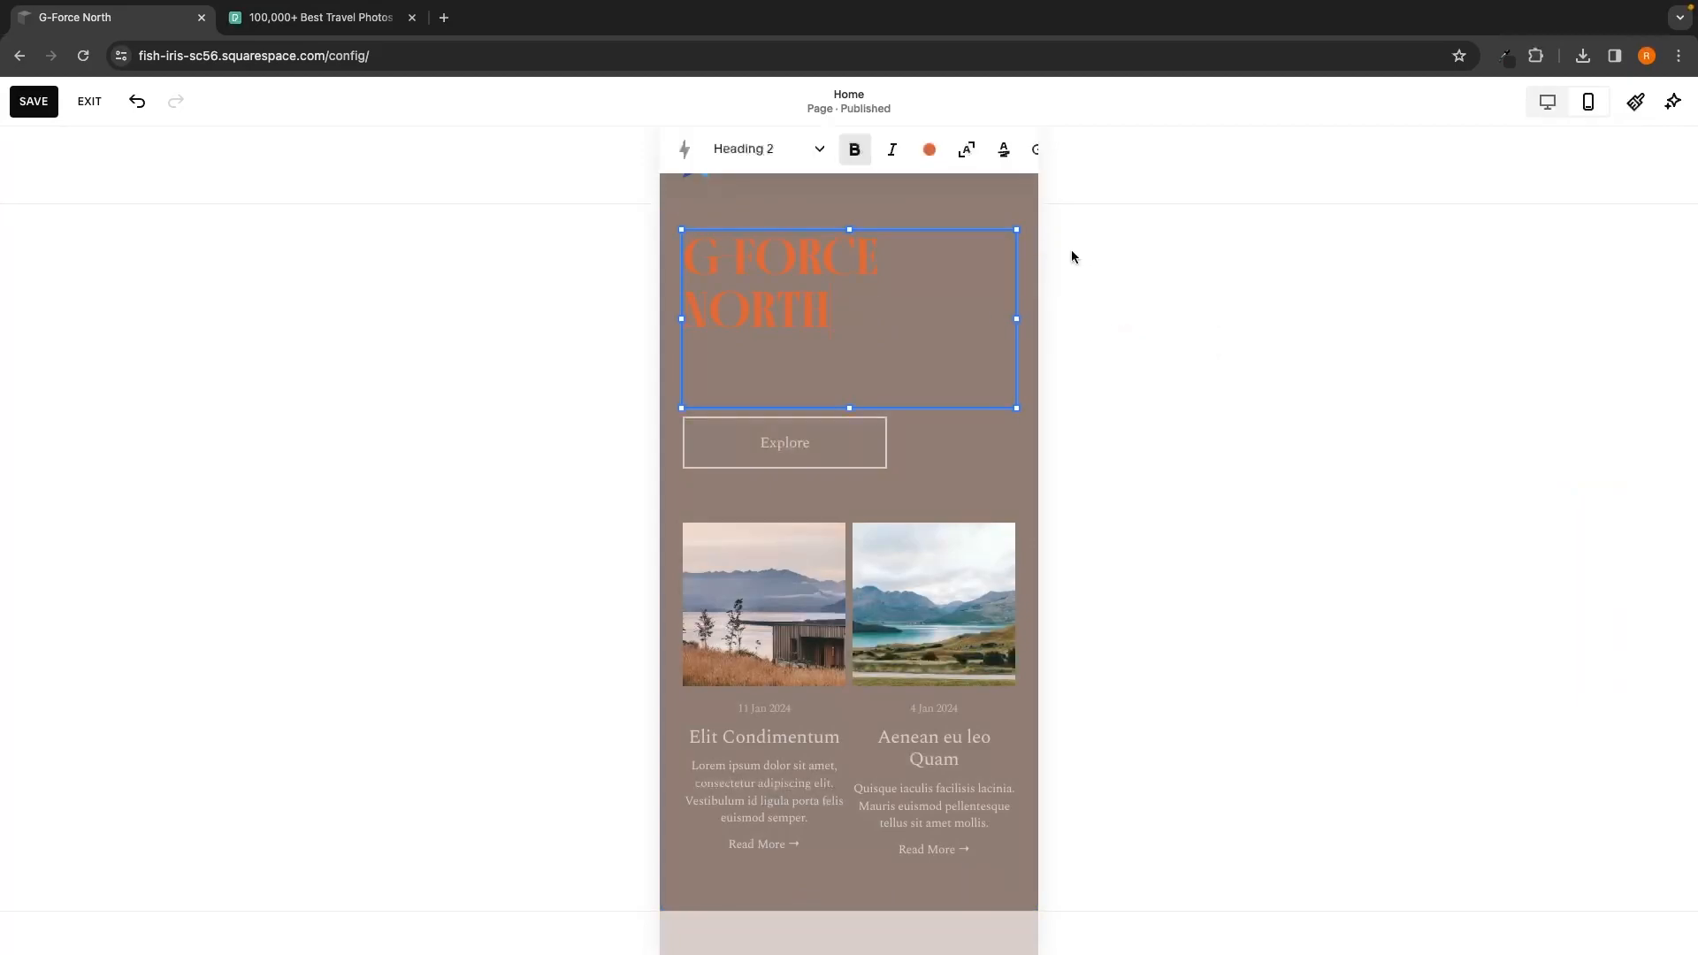
pyautogui.hscroll(3, 968, 146)
pyautogui.click(983, 150)
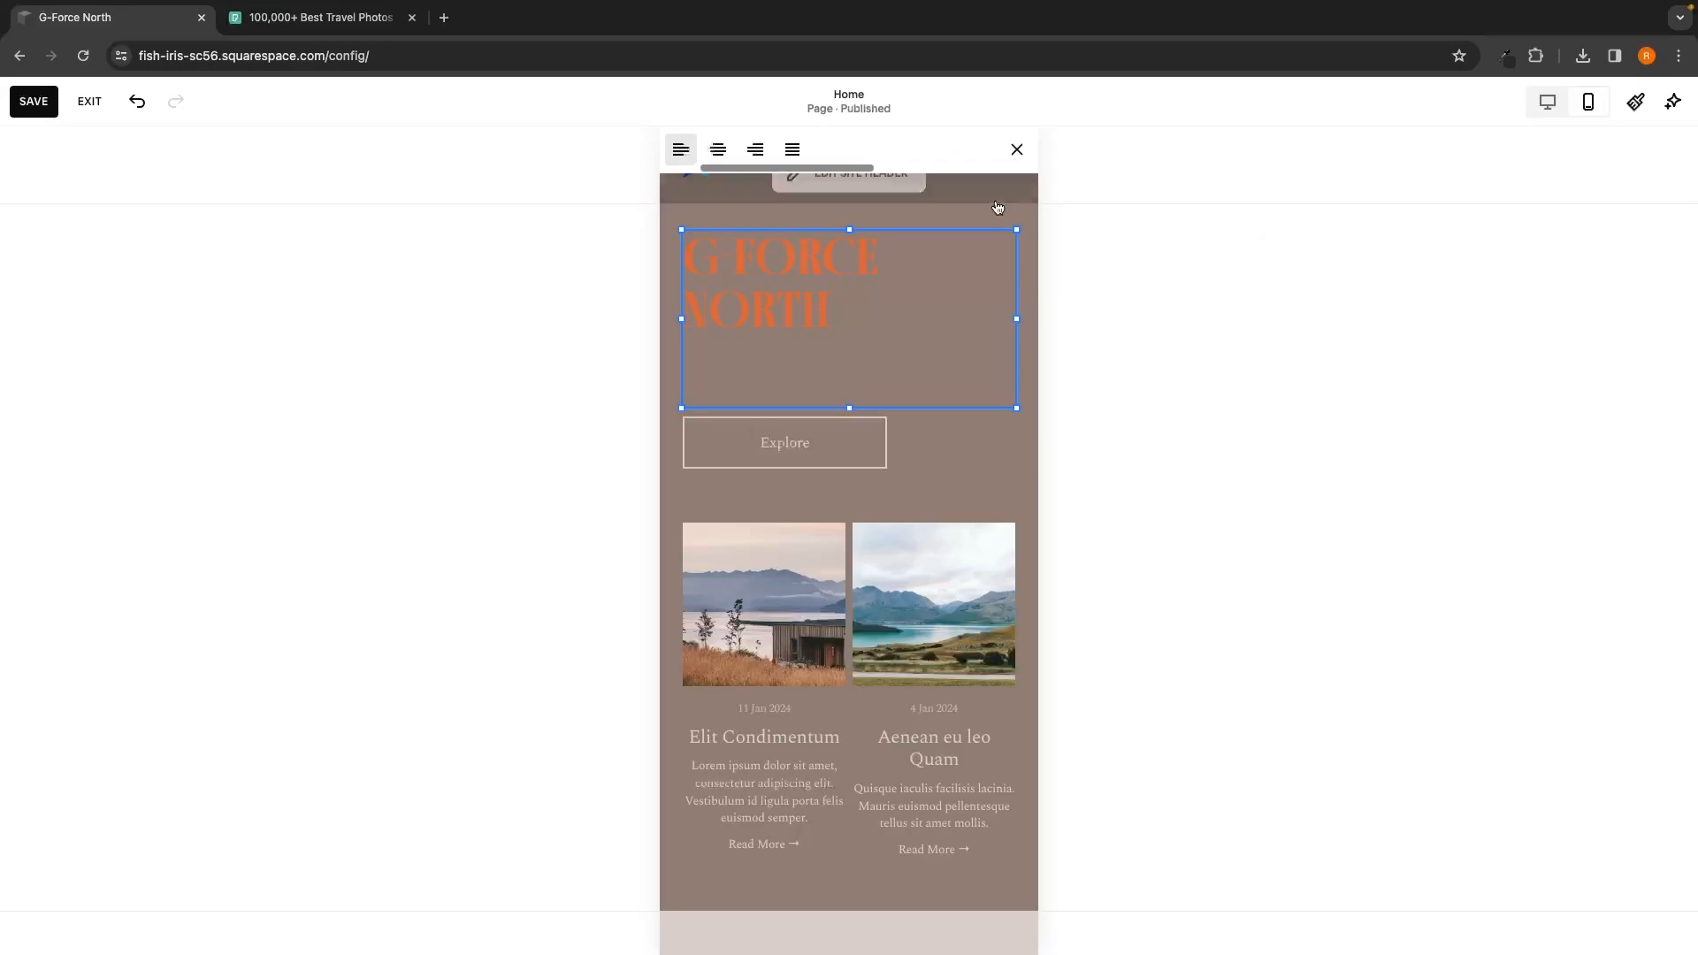
pyautogui.click(719, 151)
pyautogui.click(1096, 323)
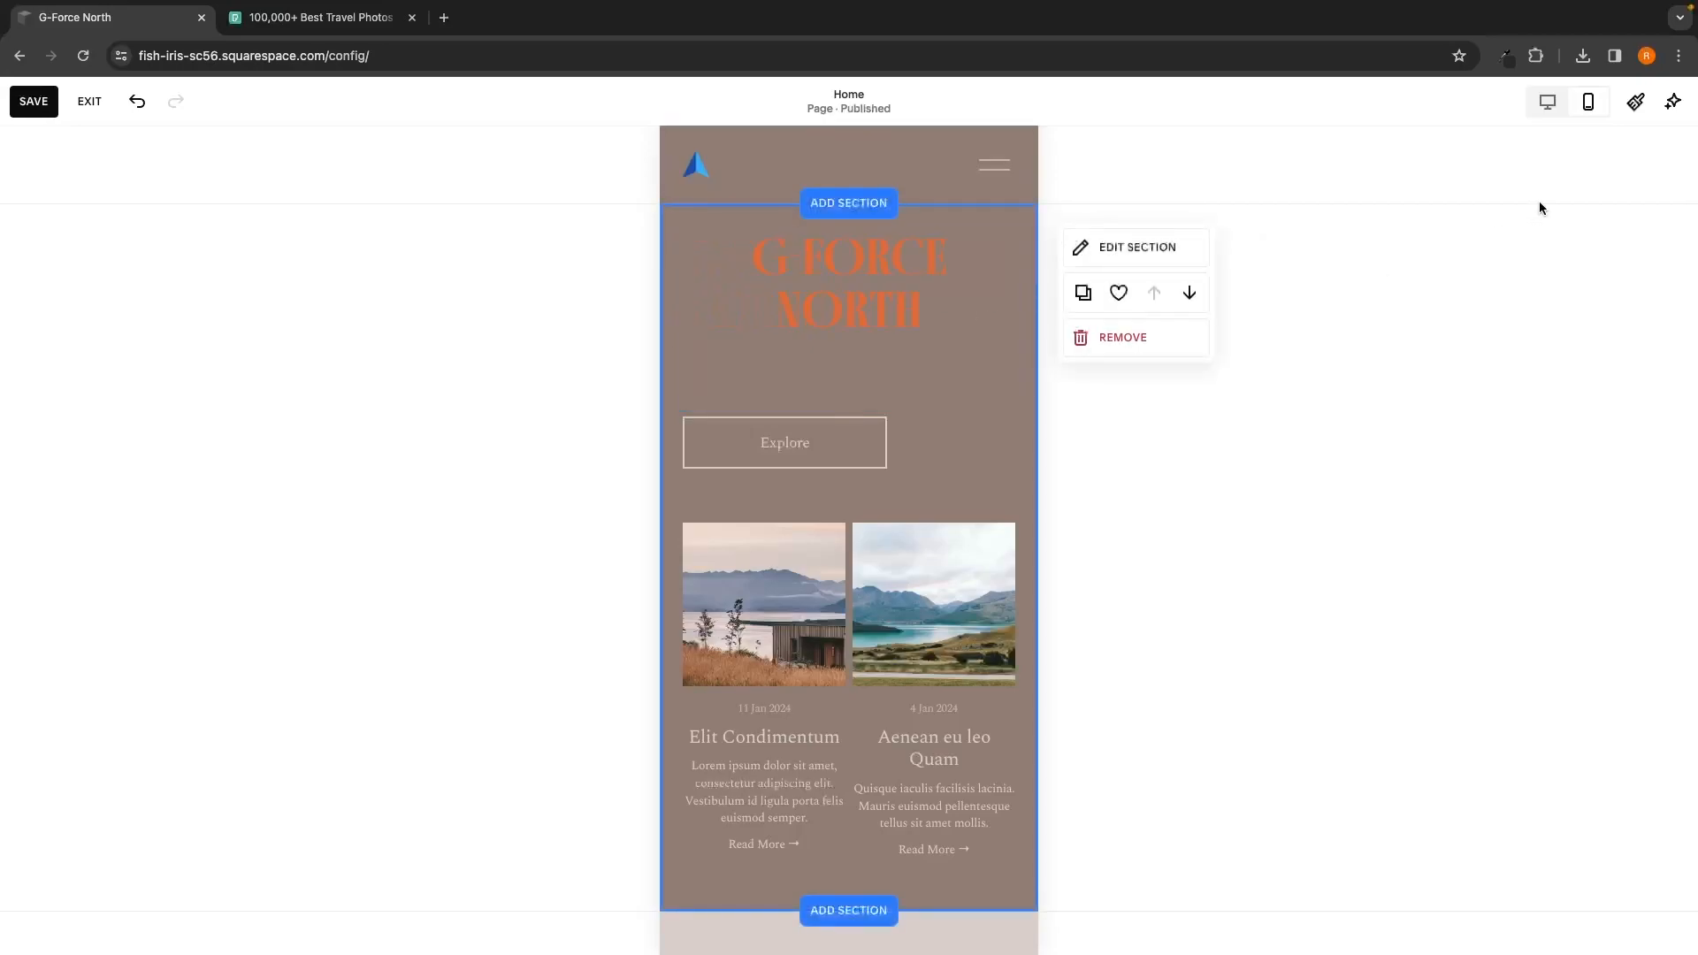
pyautogui.click(1545, 103)
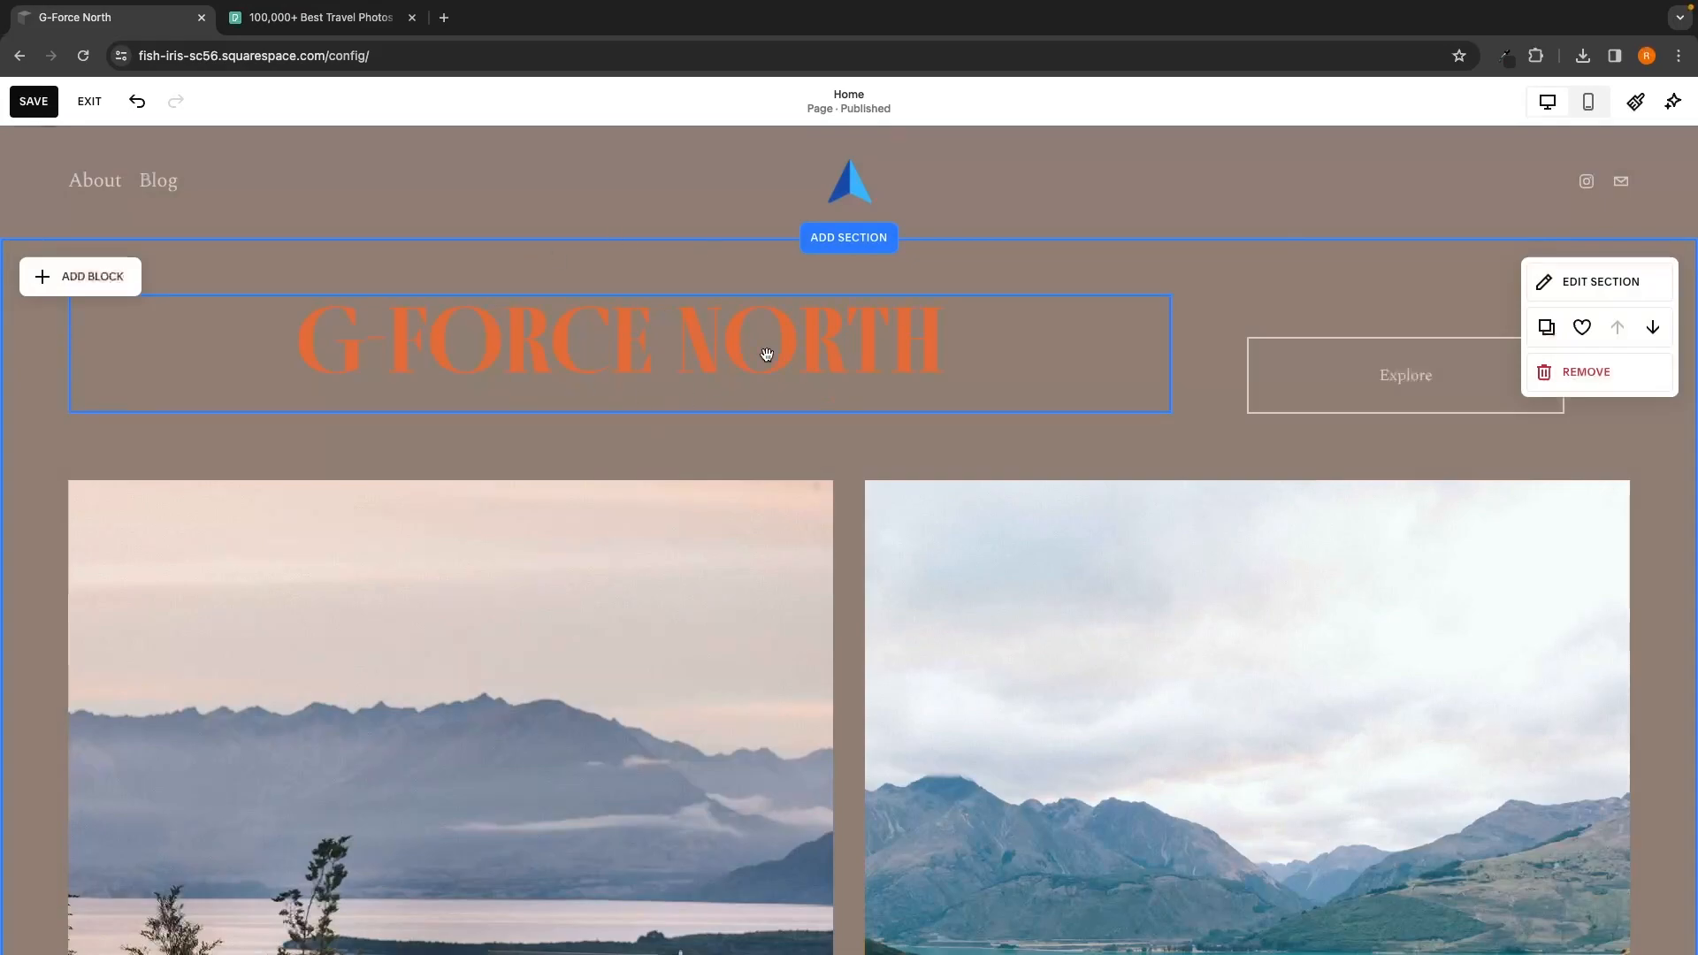
# Step: Set the G-Force North heading text back to left alignment in mobile view
pyautogui.click(1588, 102)
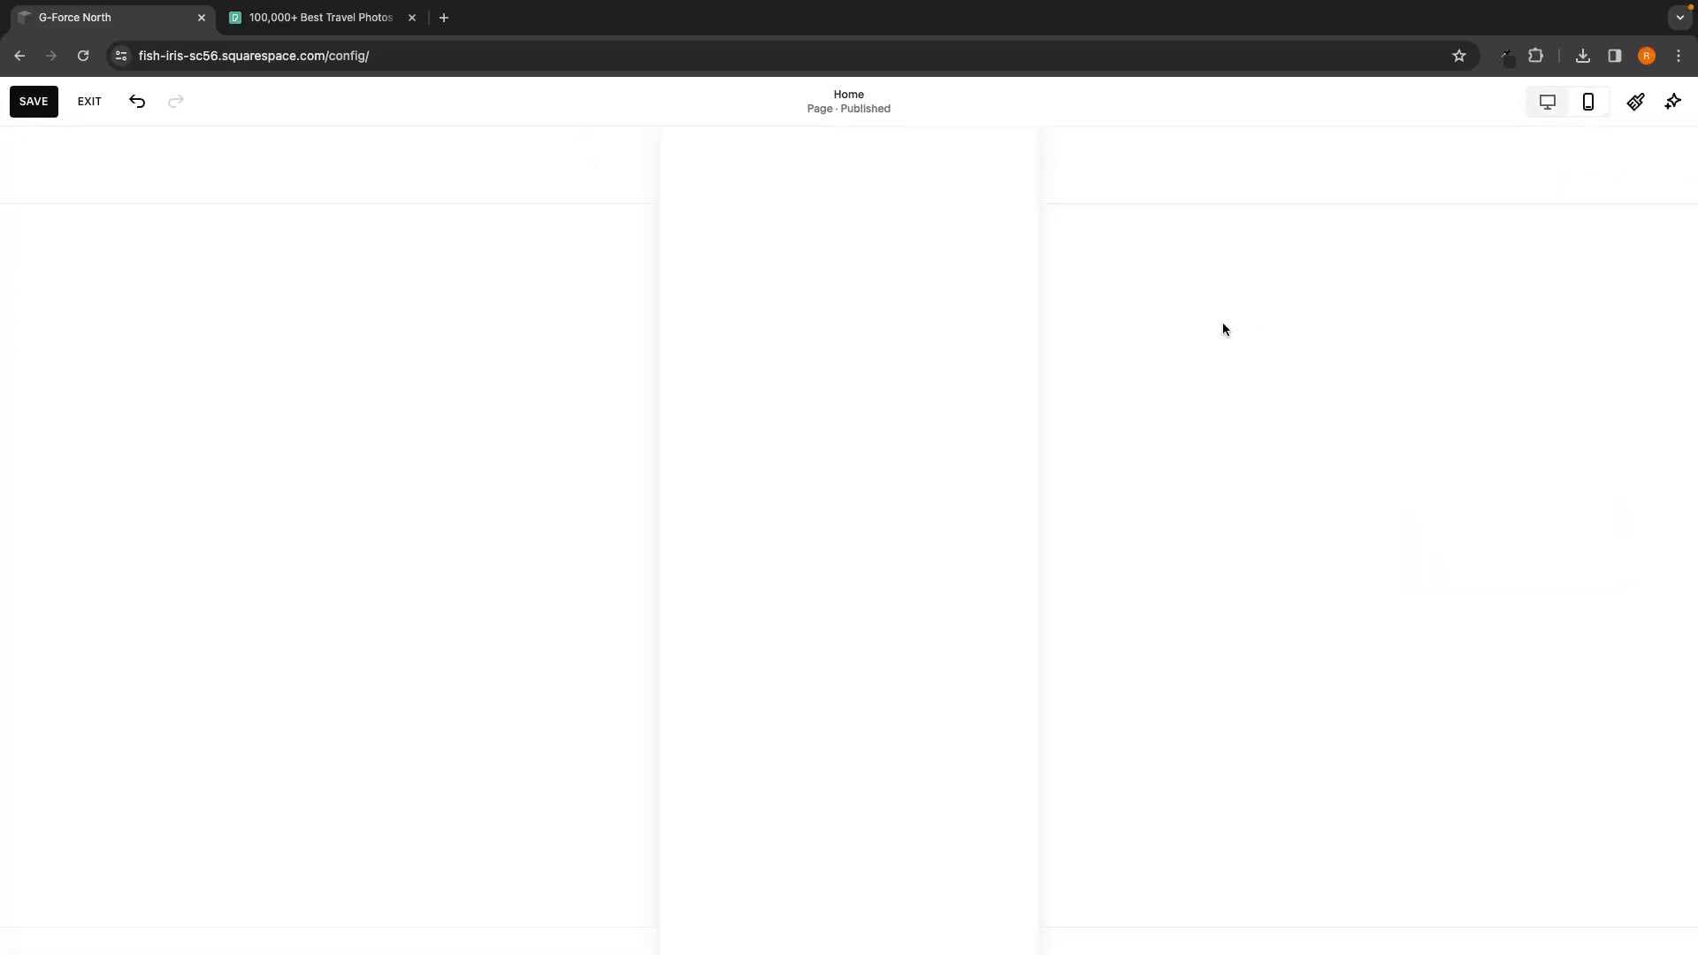
pyautogui.click(903, 312)
pyautogui.click(1076, 250)
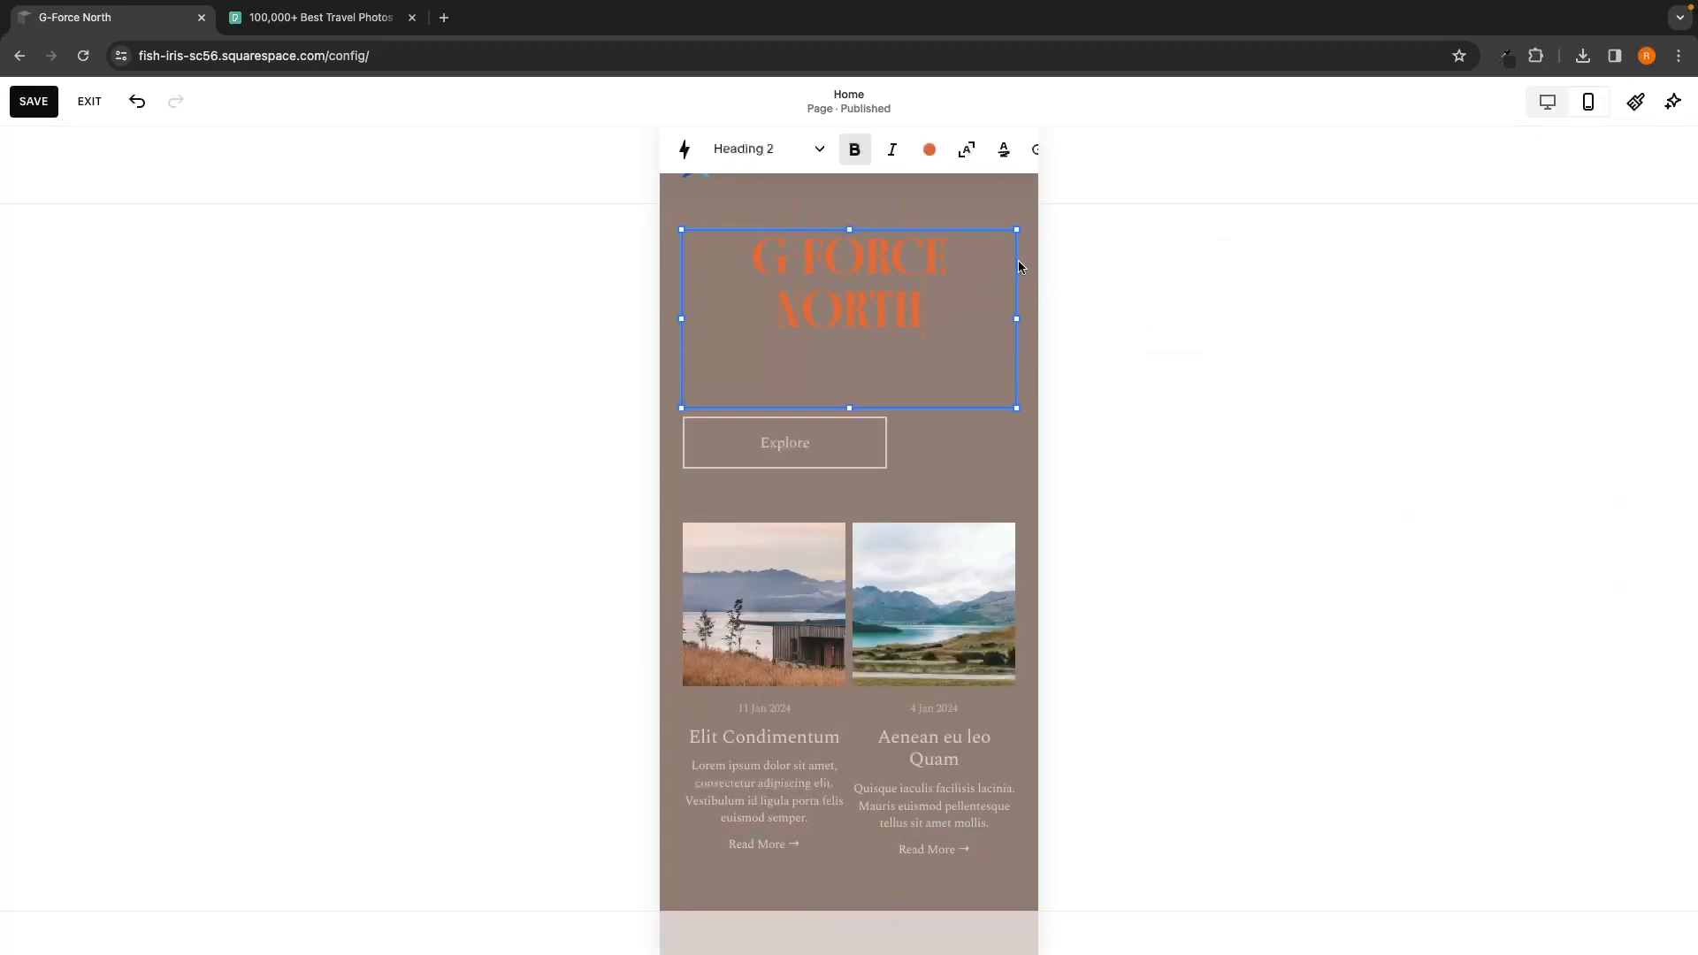
pyautogui.hscroll(2, 938, 154)
pyautogui.click(959, 151)
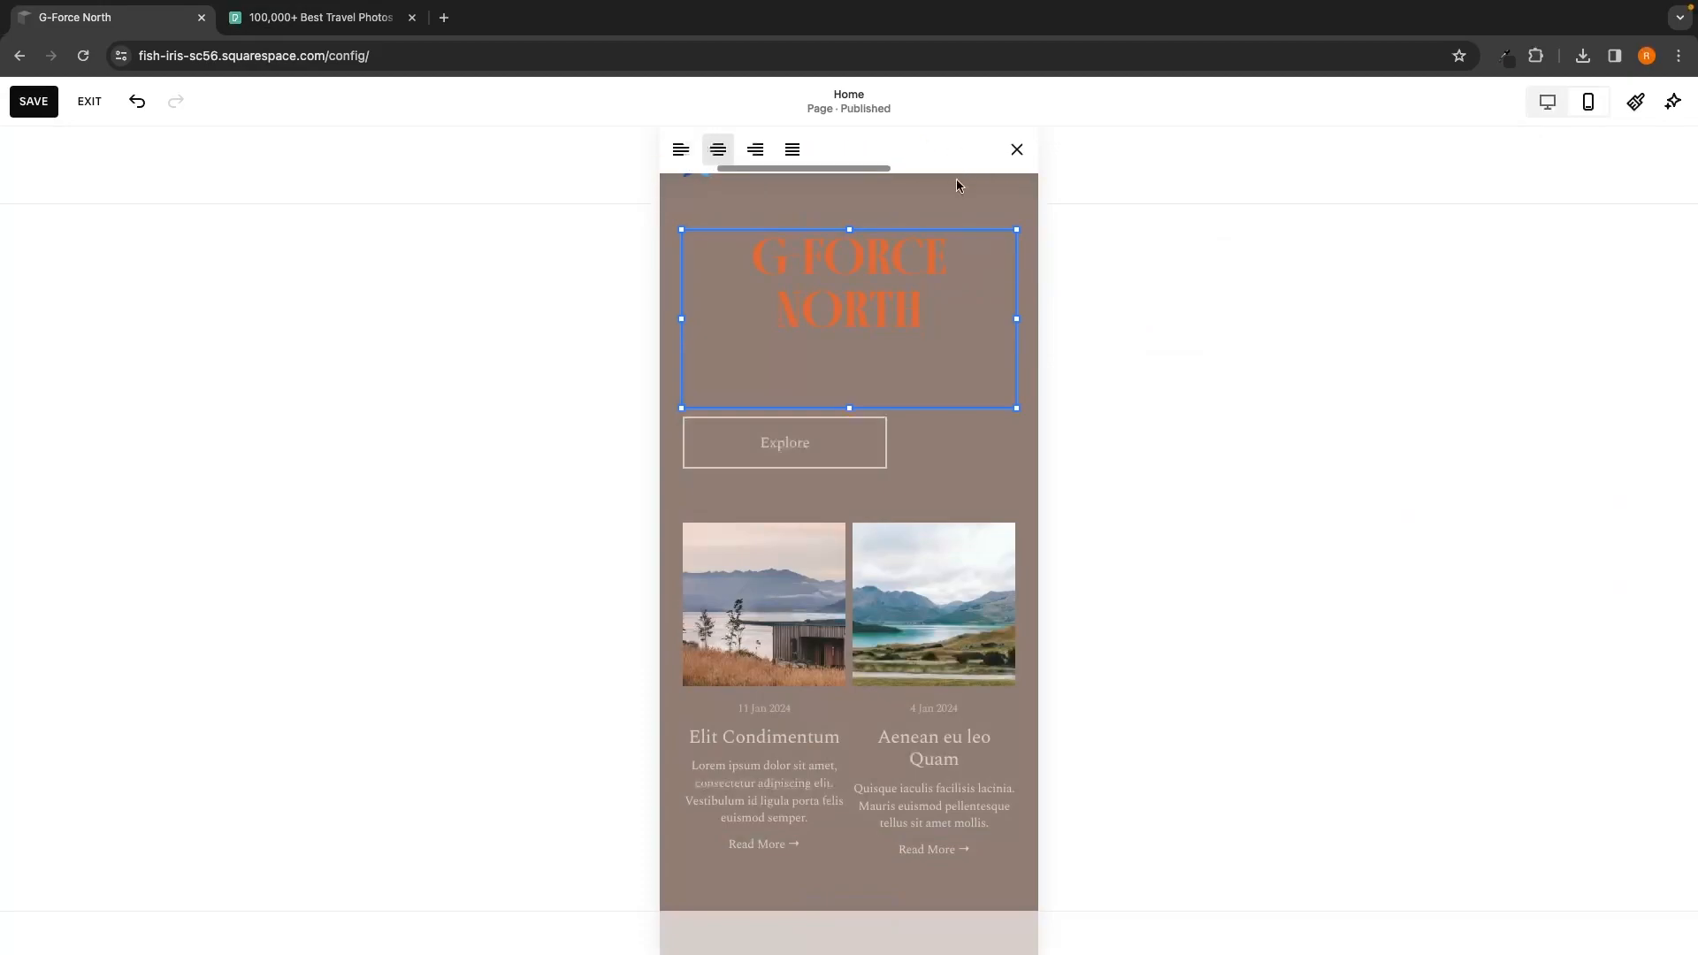
pyautogui.click(681, 150)
pyautogui.click(1112, 330)
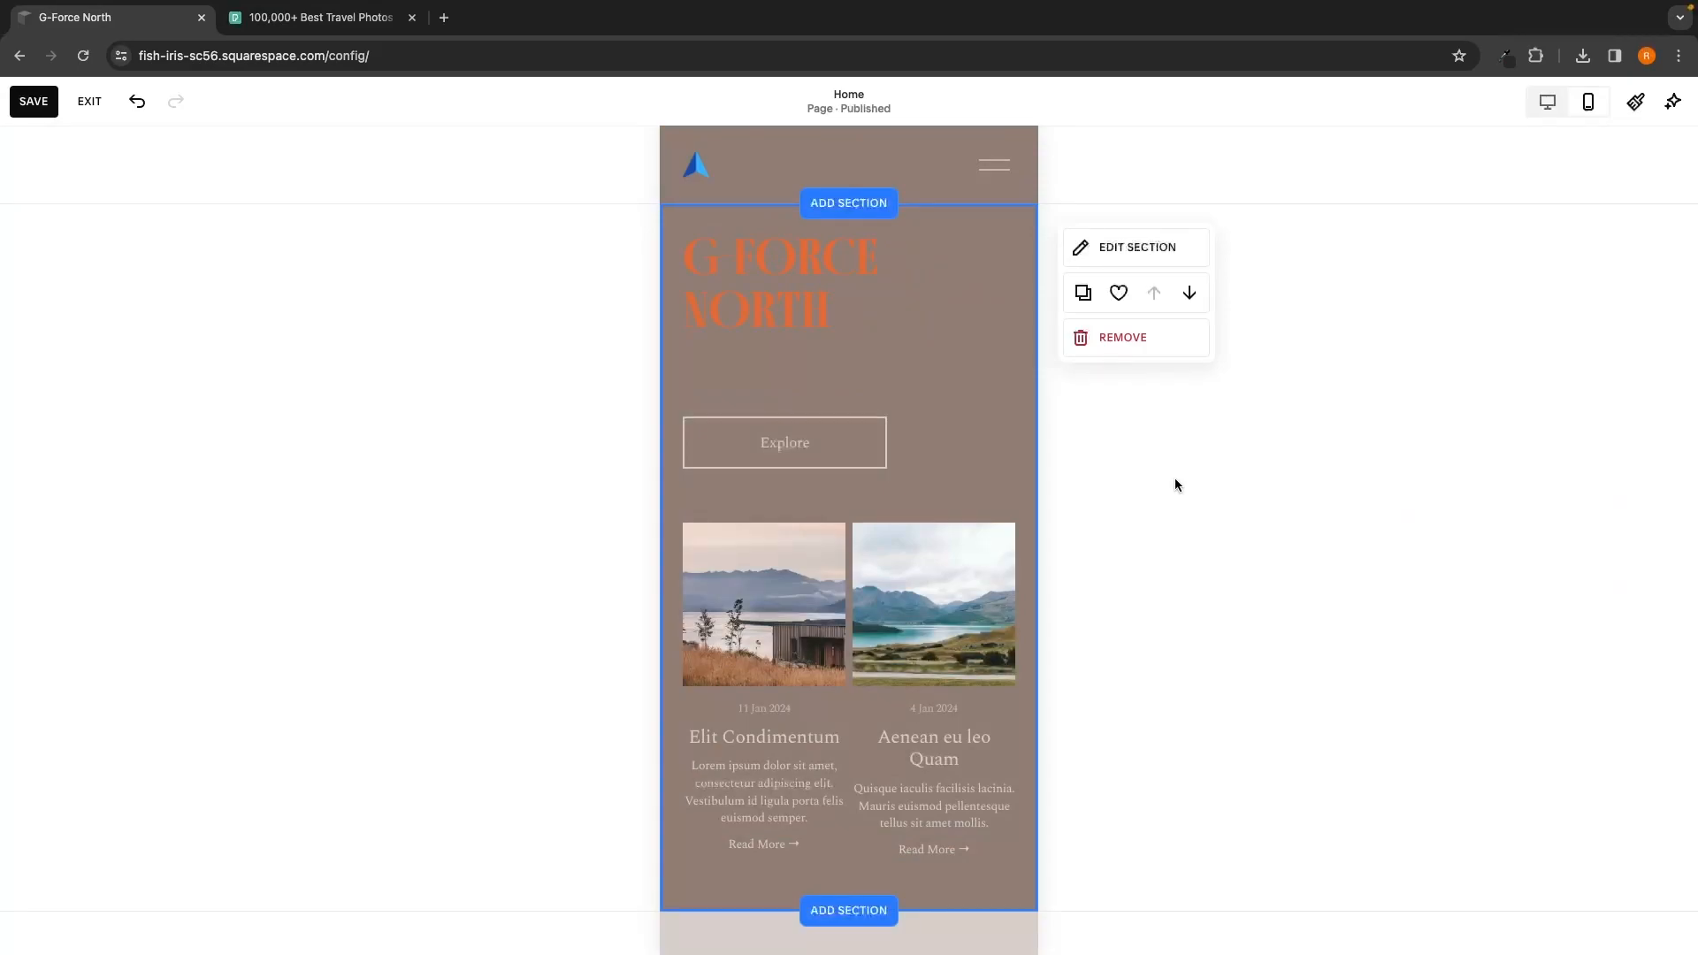
# Step: Delete the Explore button under the G-Force North heading in mobile view and check the section in desktop view
pyautogui.click(865, 451)
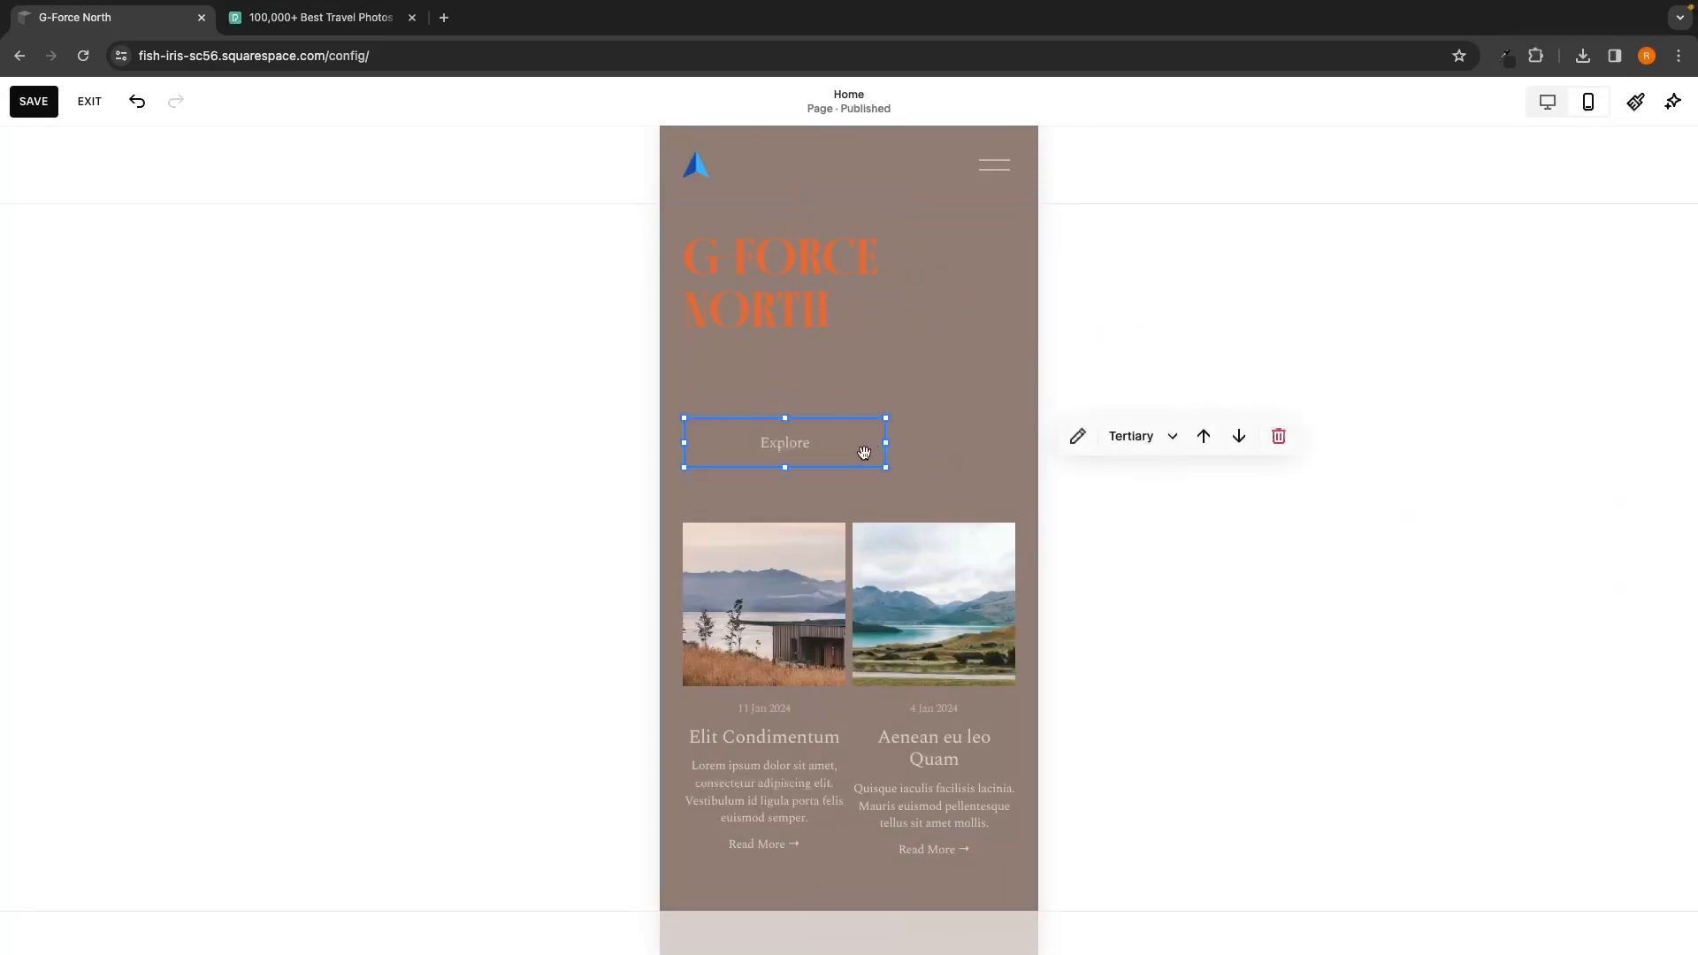
pyautogui.click(1277, 438)
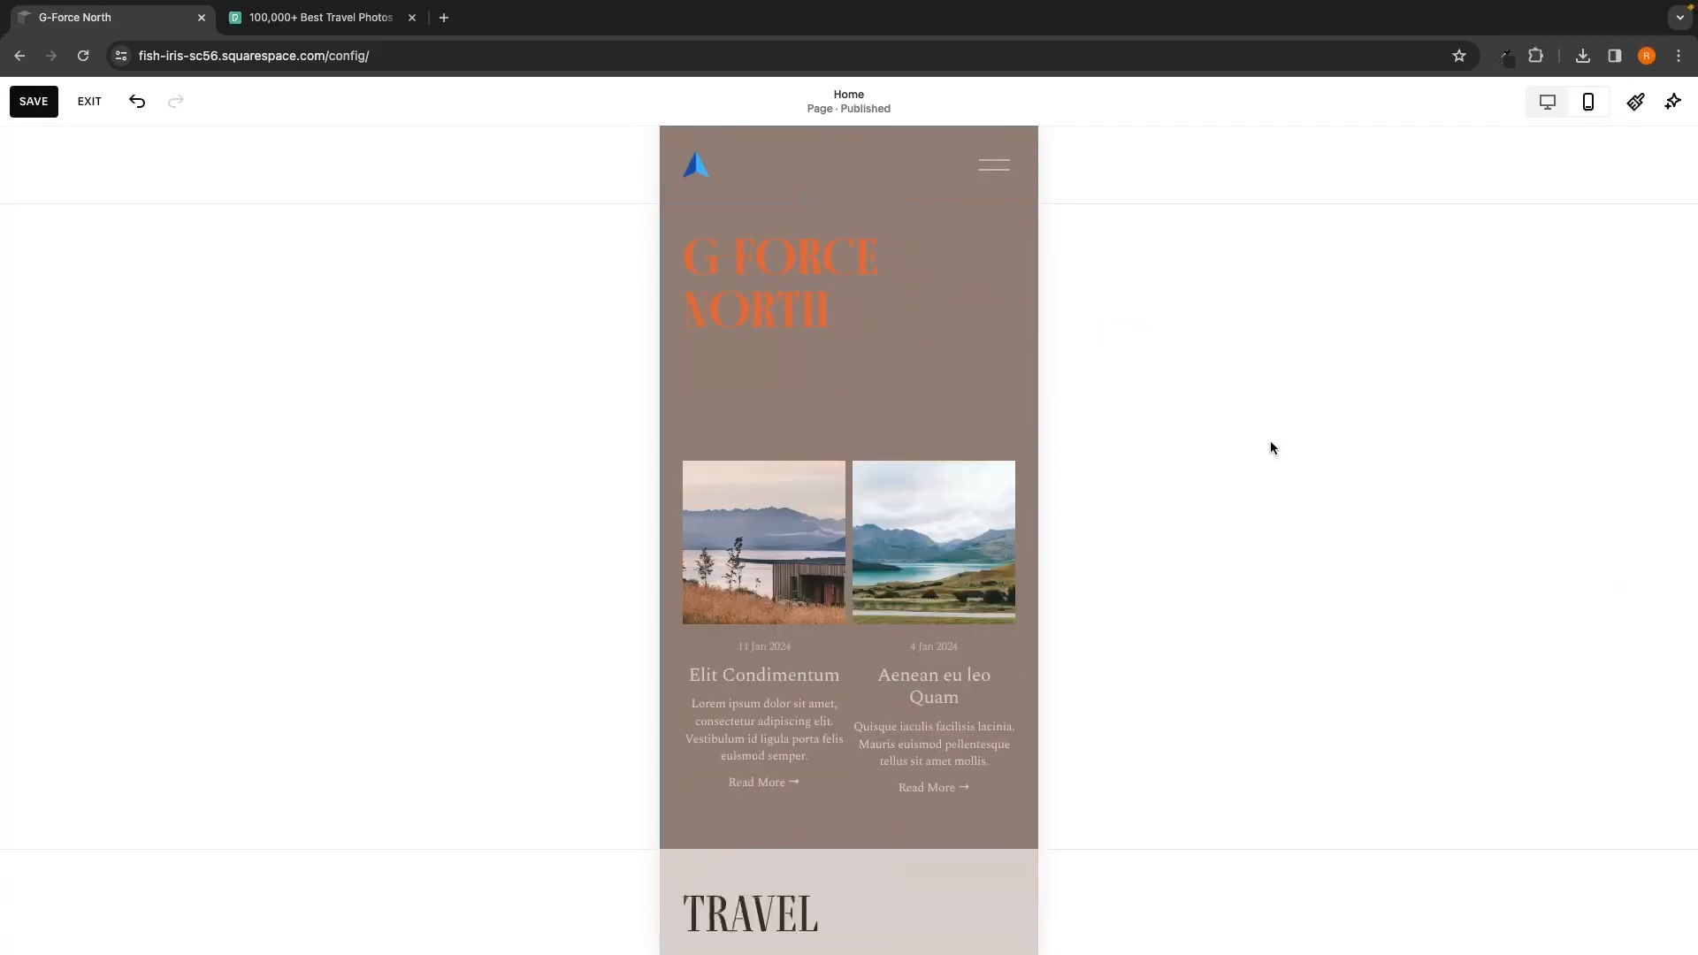
pyautogui.click(1547, 101)
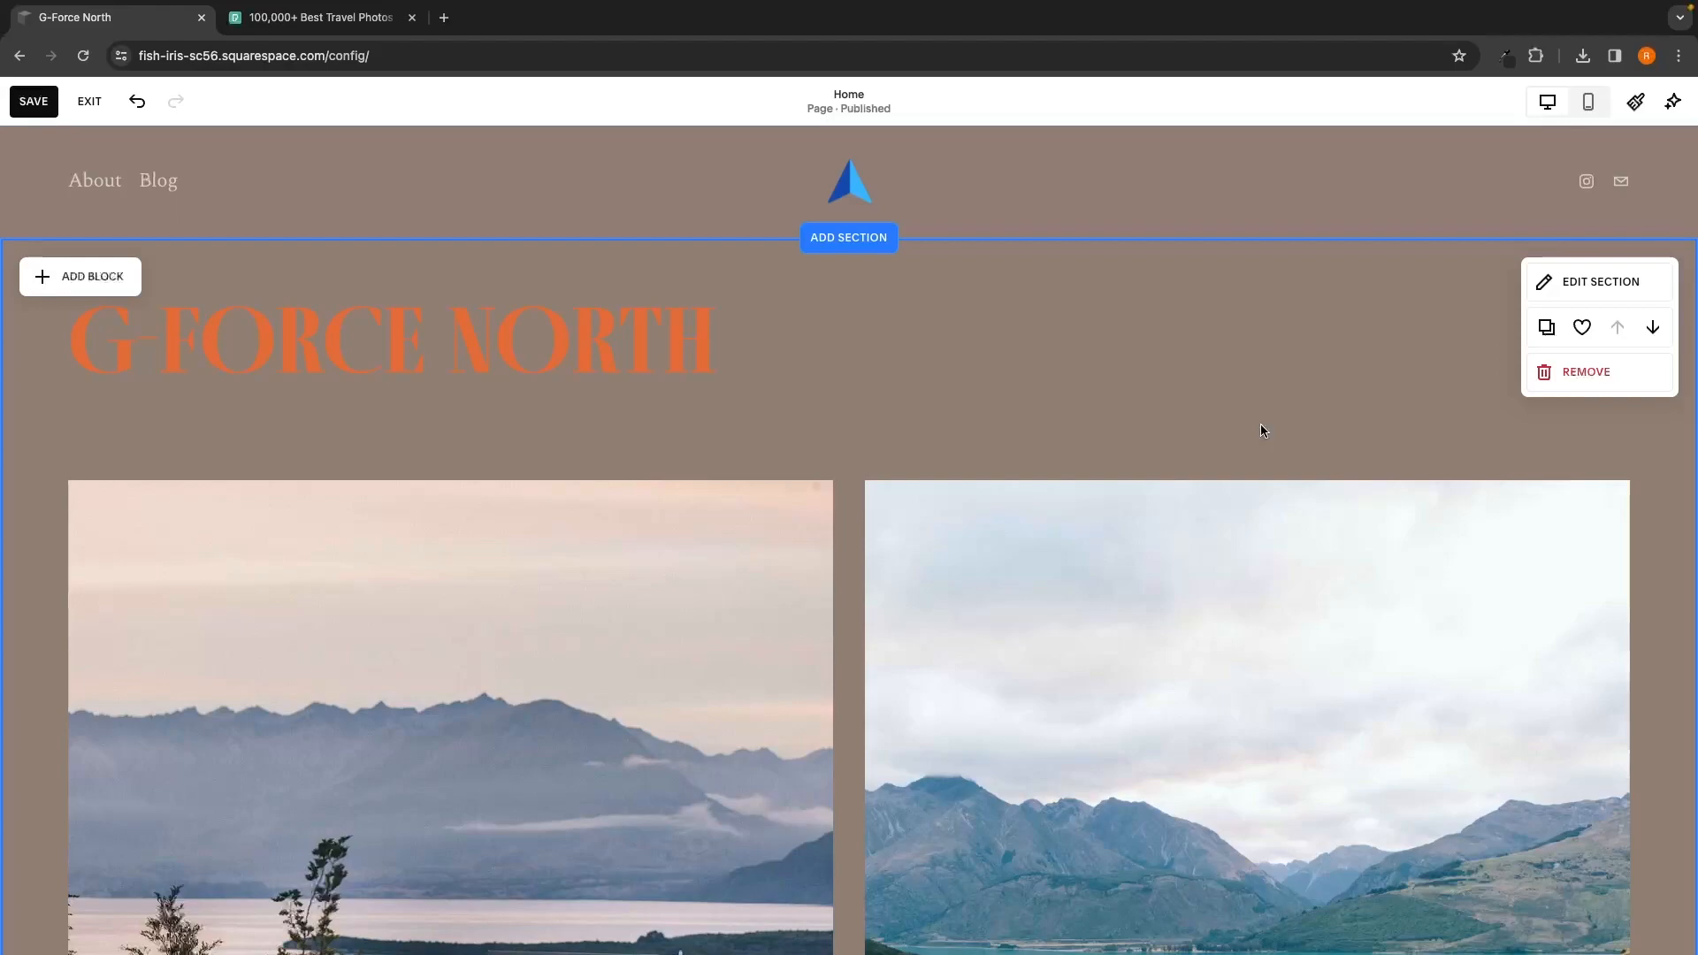
pyautogui.scroll(-5, 1260, 426)
pyautogui.scroll(-3, 1260, 426)
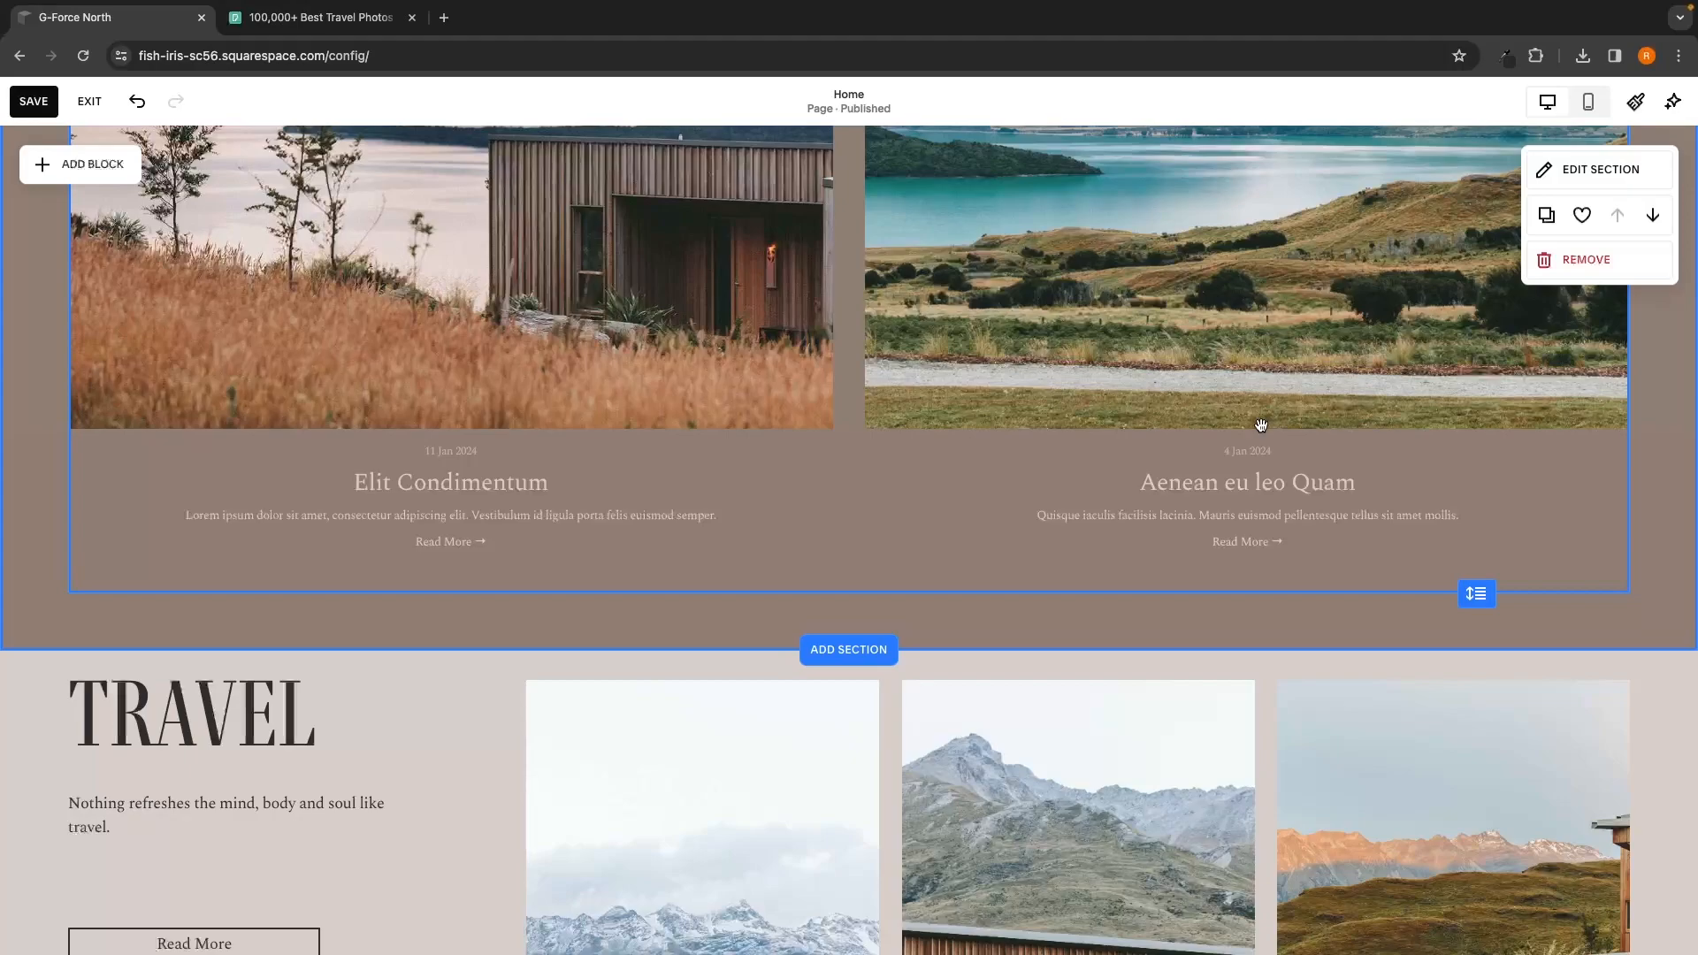
pyautogui.scroll(5, 1260, 426)
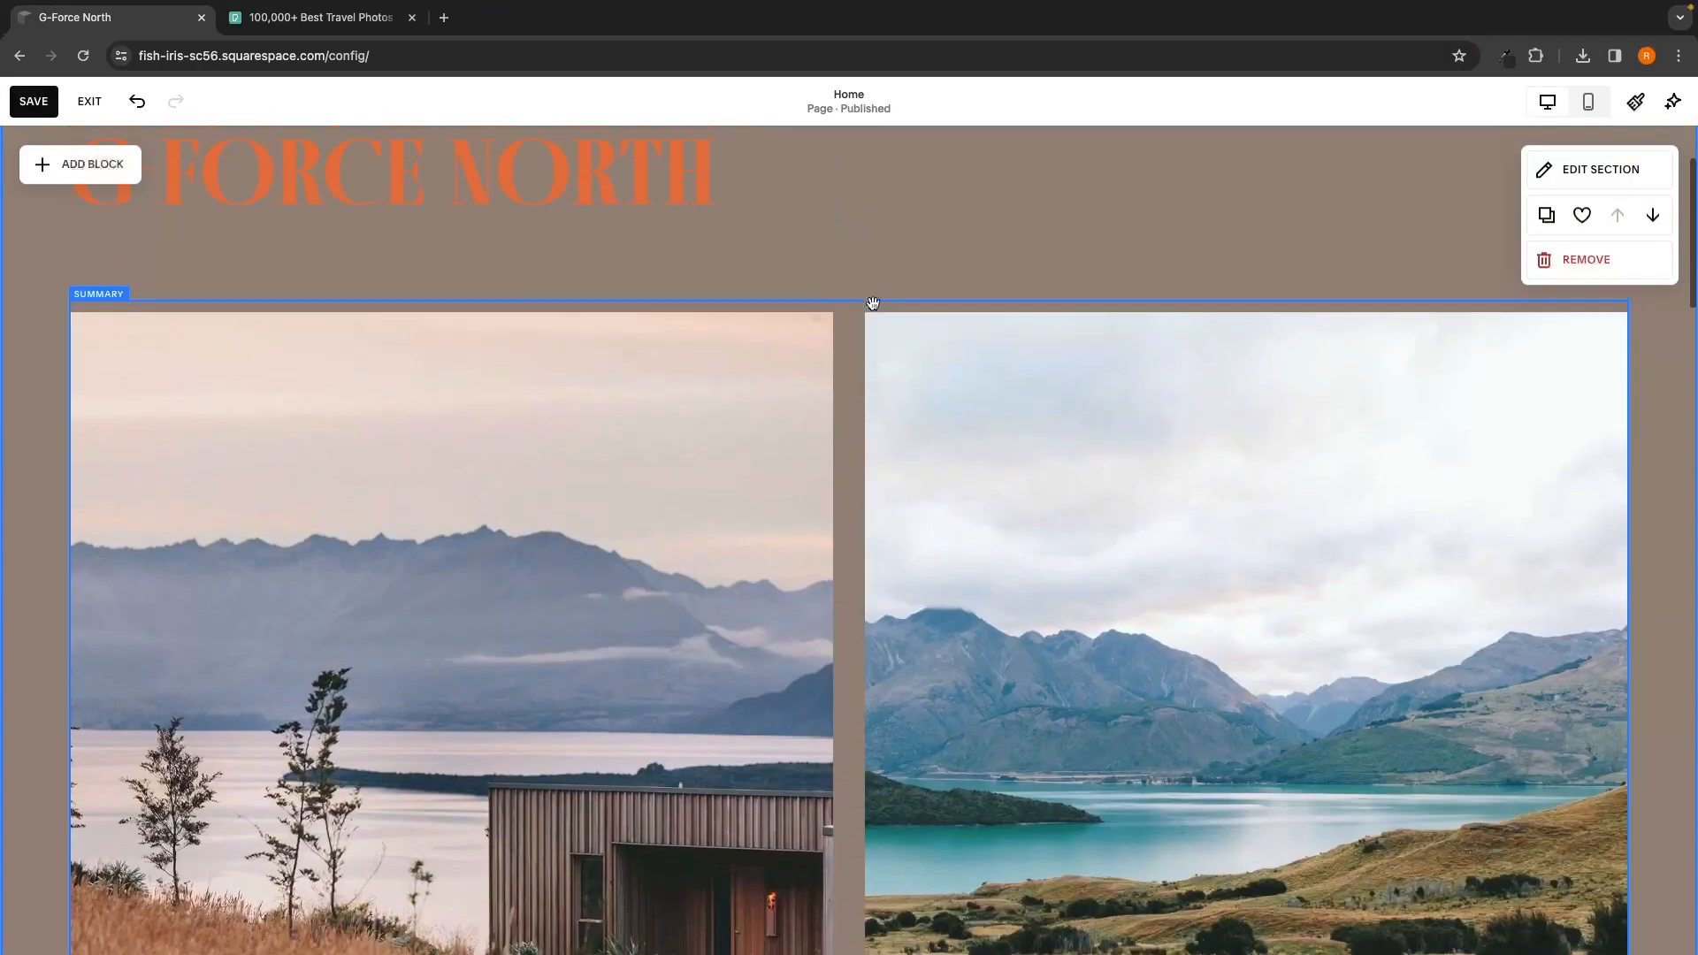
# Step: Save the Home page changes and exit the page editor
pyautogui.click(33, 100)
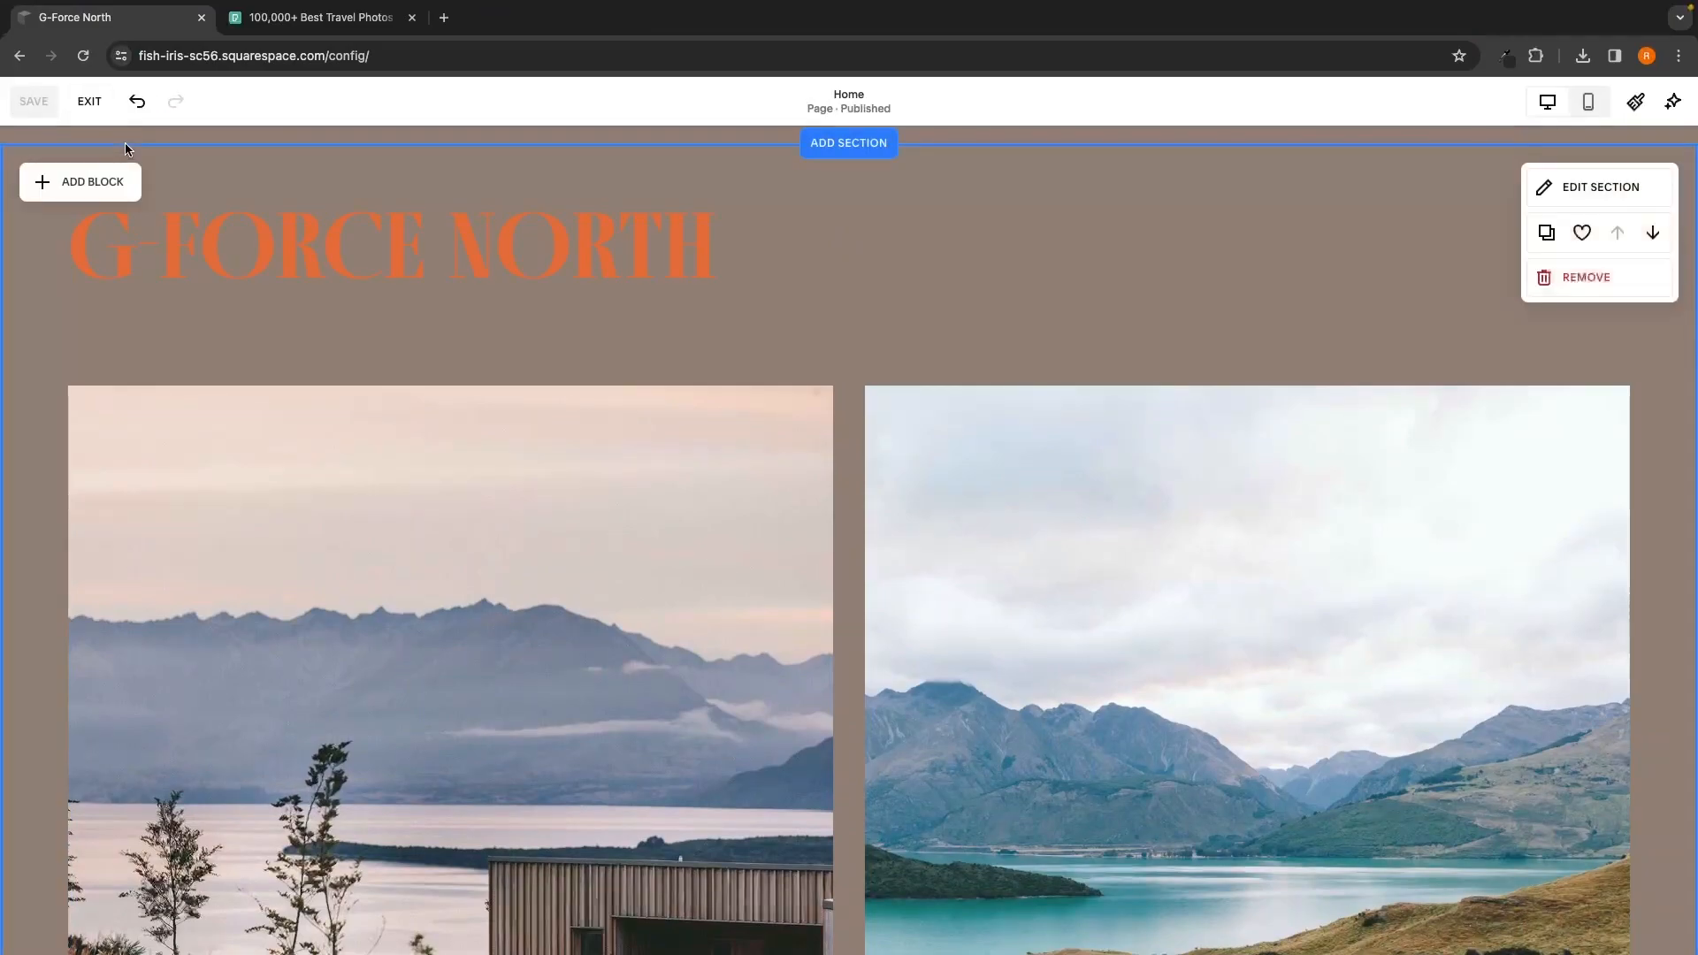
pyautogui.click(89, 101)
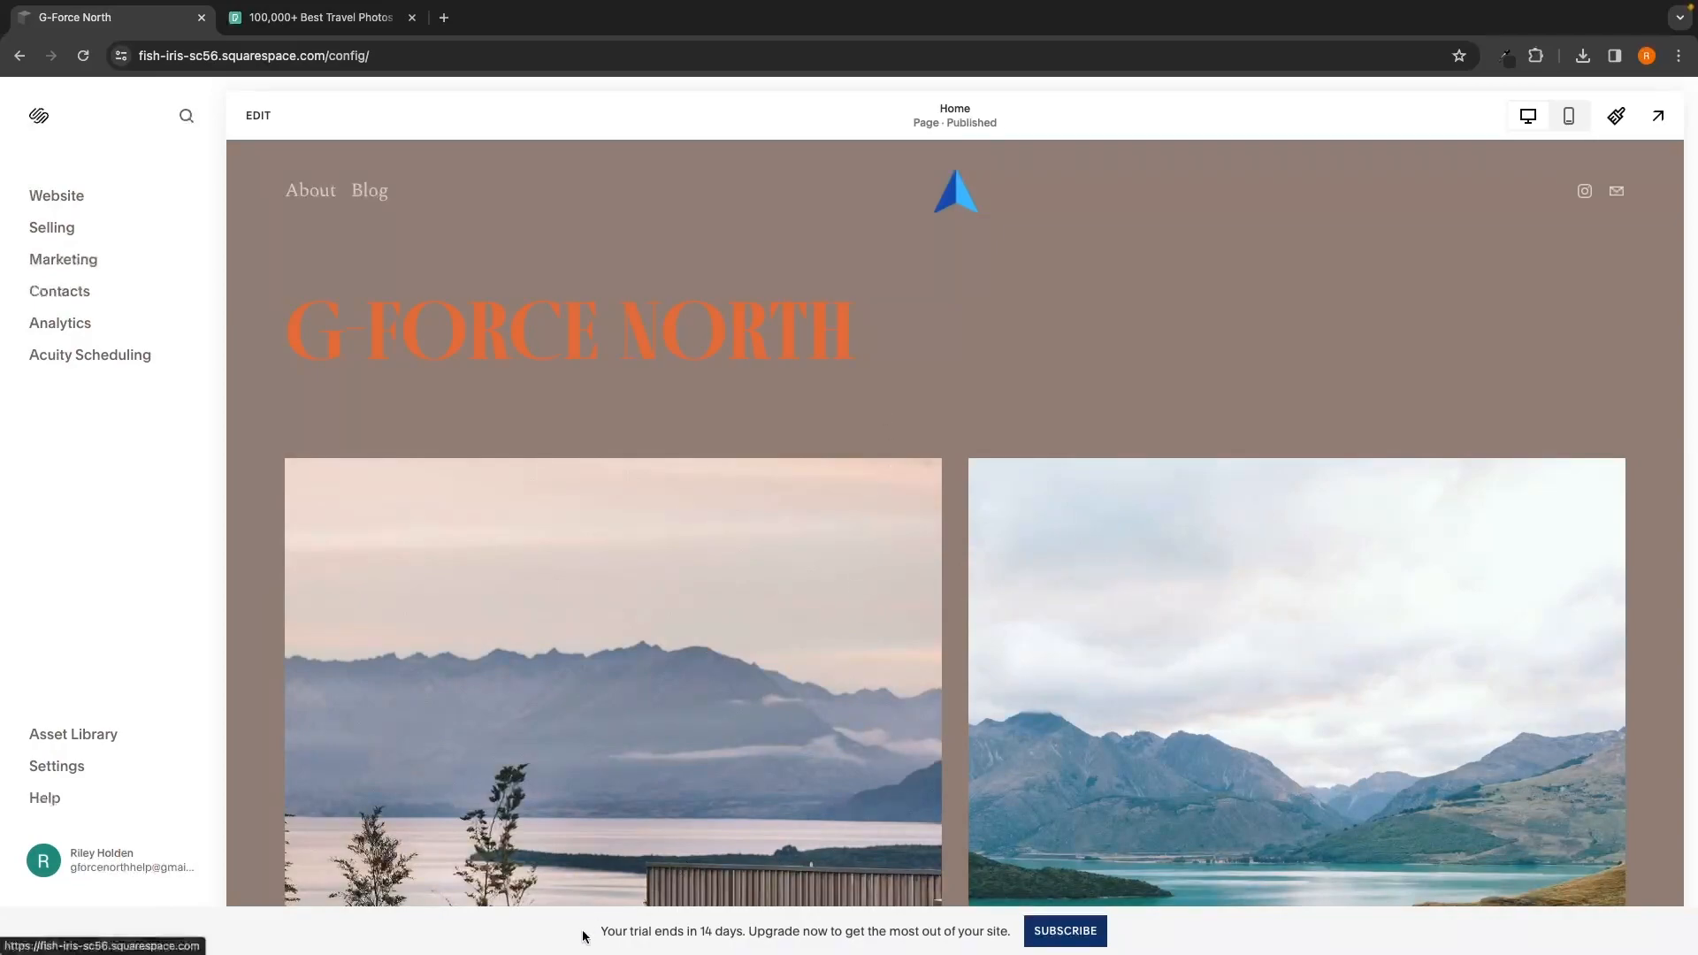
pyautogui.moveTo(606, 937); pyautogui.dragTo(904, 944)
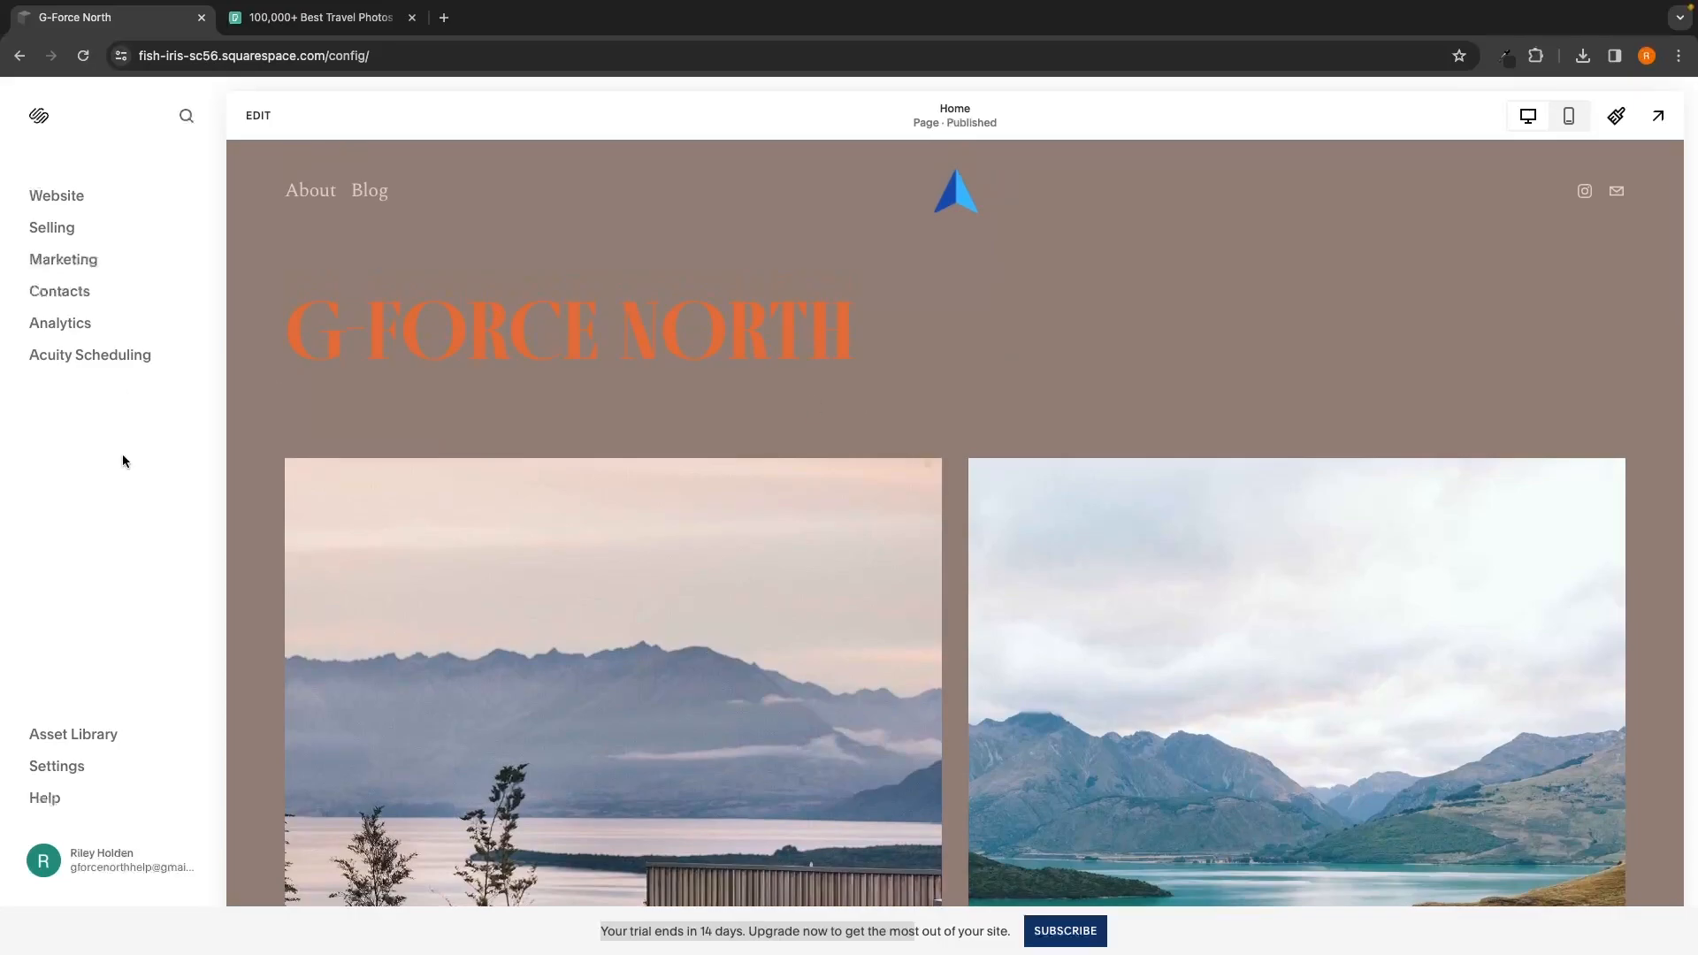
# Step: Review the Site Availability options in the website settings and close the settings
pyautogui.click(65, 776)
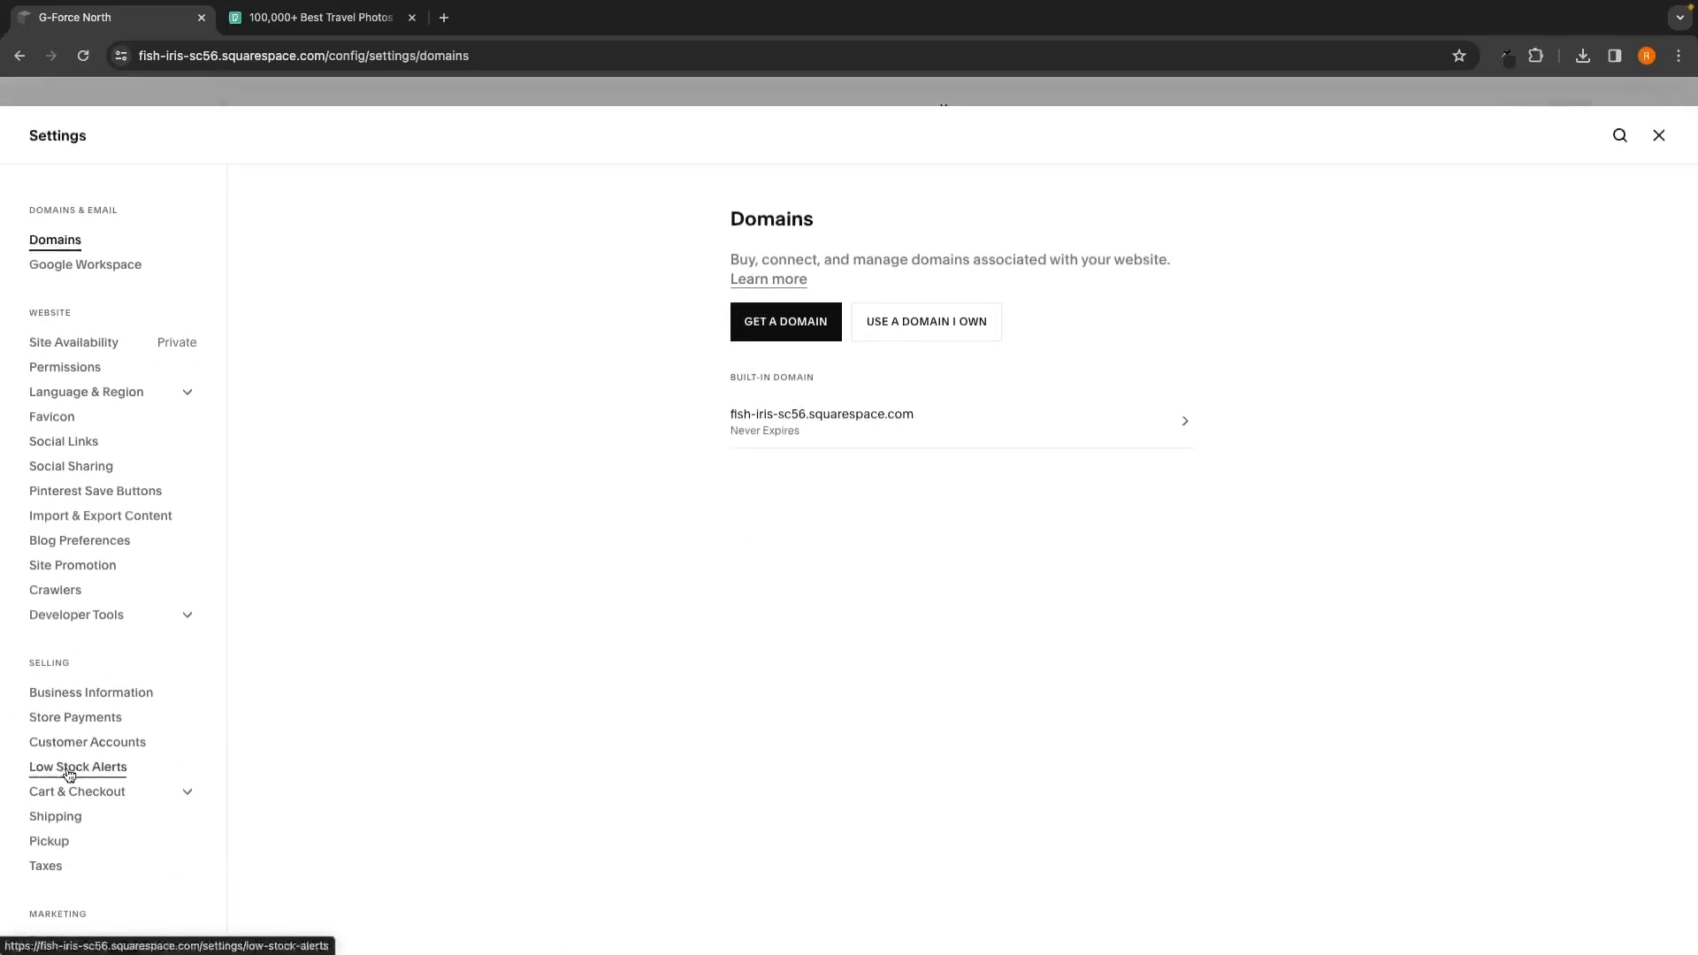
pyautogui.click(72, 353)
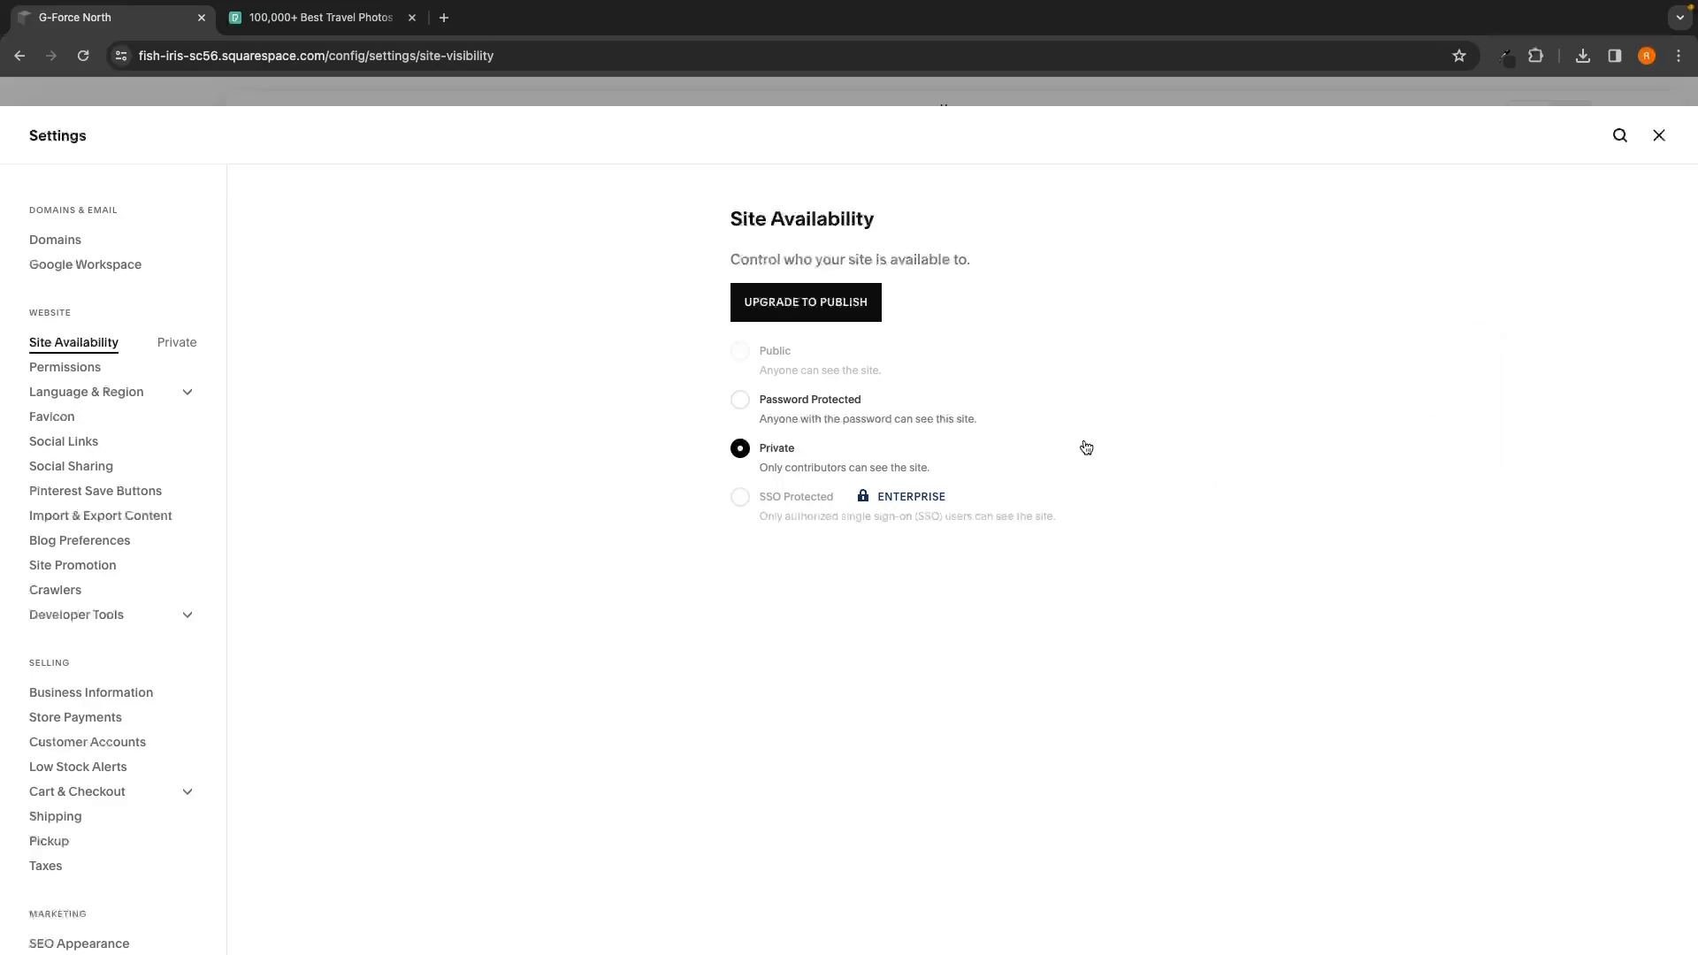
pyautogui.moveTo(839, 359)
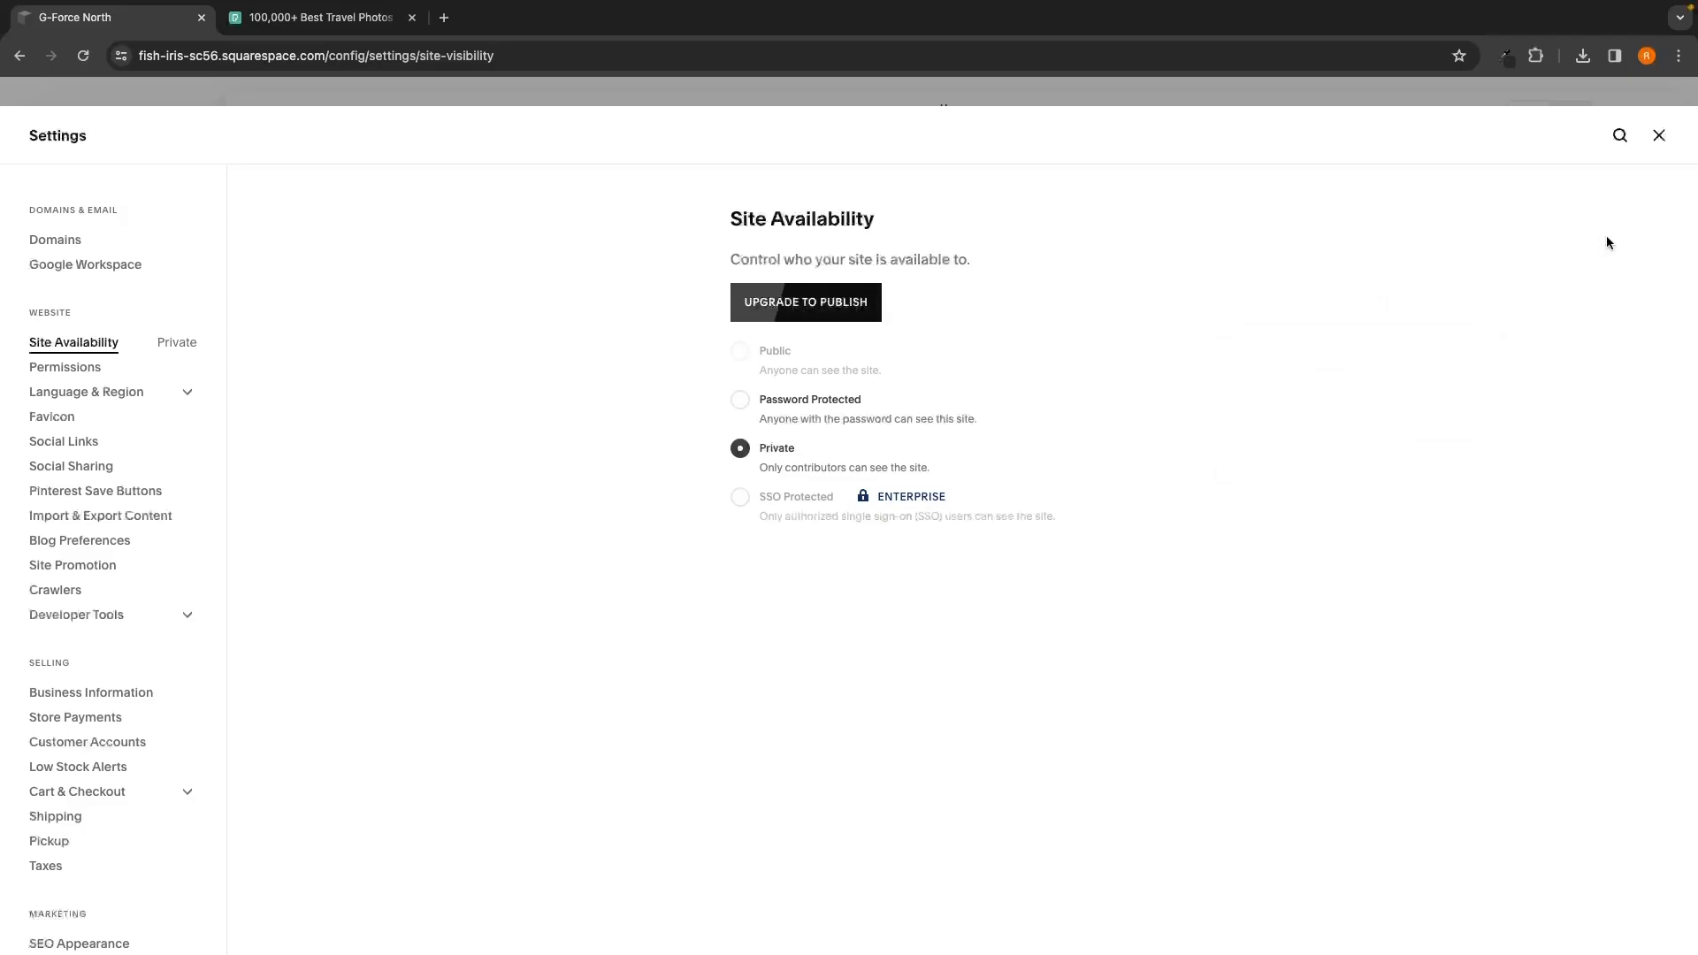
pyautogui.click(1659, 134)
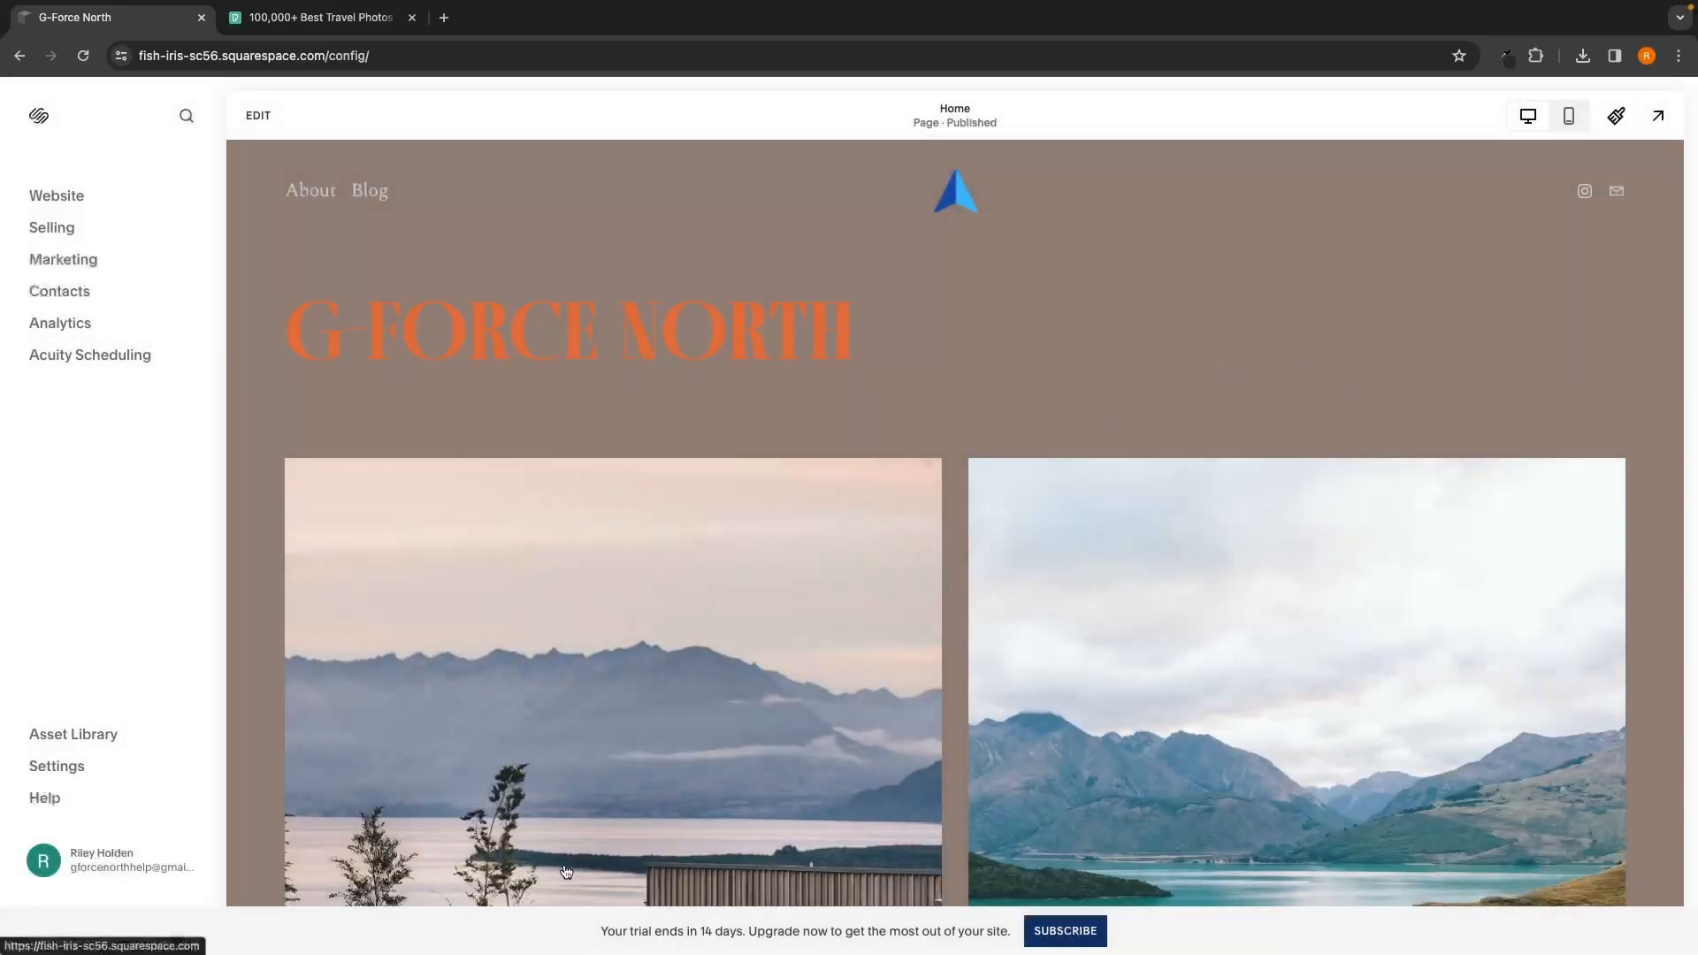
# Step: Start subscribing from the trial notice and show the plan prices in USD
pyautogui.moveTo(605, 931); pyautogui.dragTo(862, 934)
pyautogui.click(861, 935)
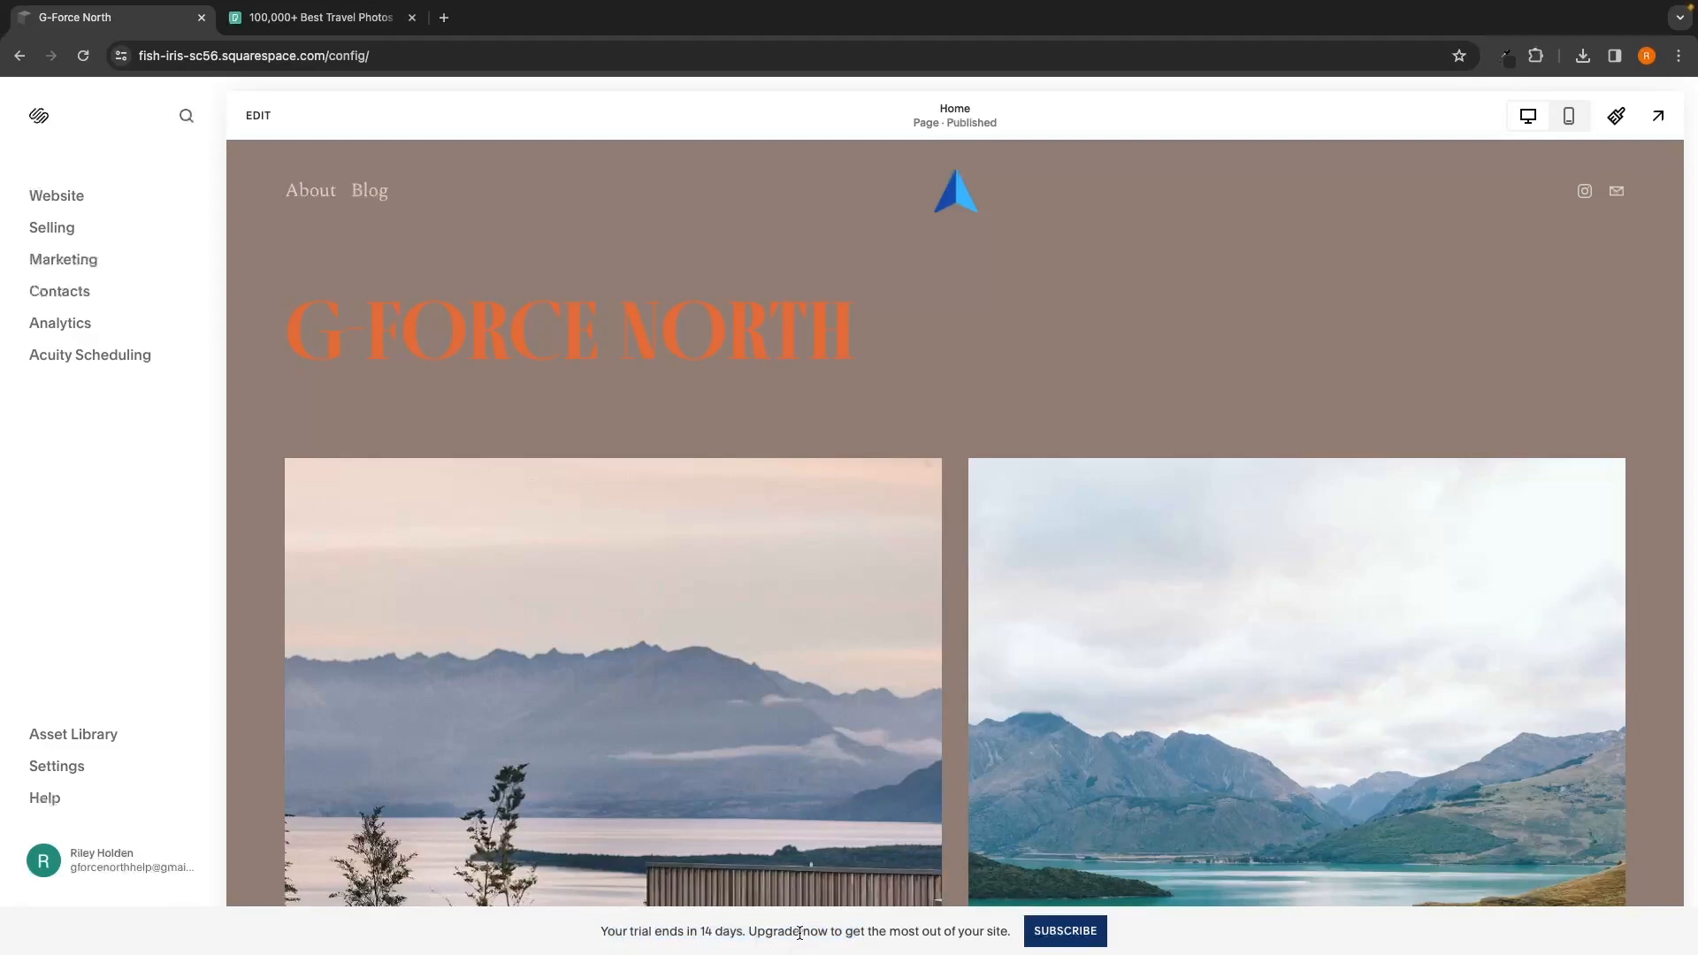
pyautogui.moveTo(592, 931); pyautogui.dragTo(1065, 939)
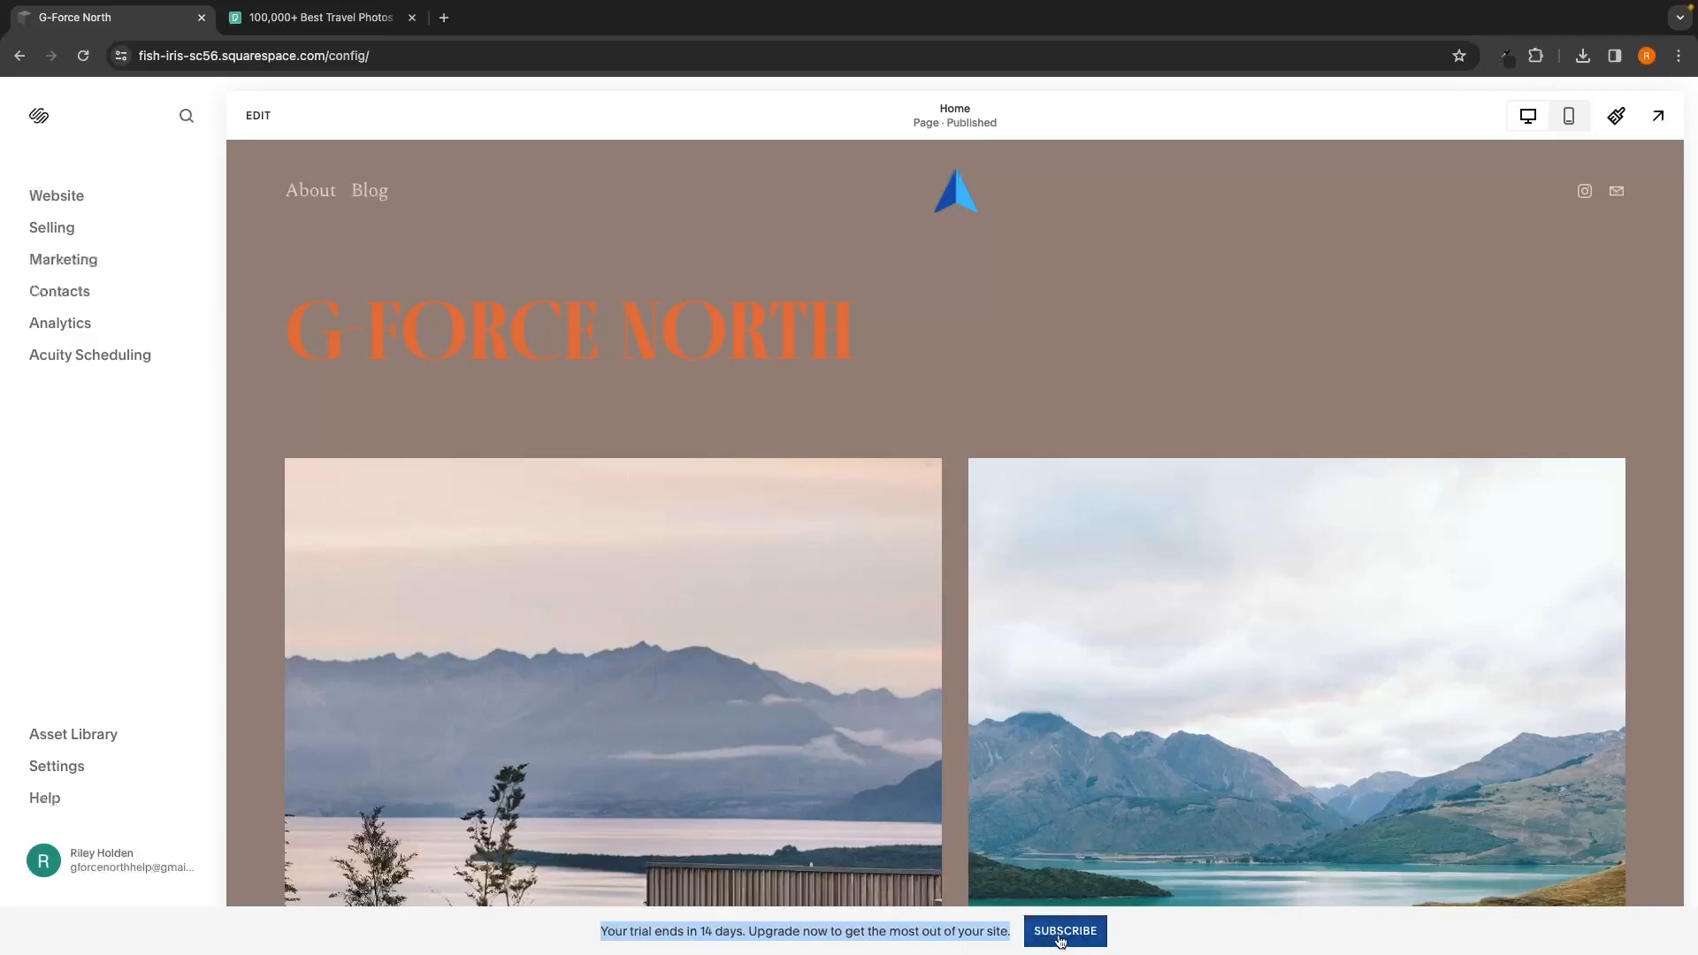
pyautogui.click(1065, 938)
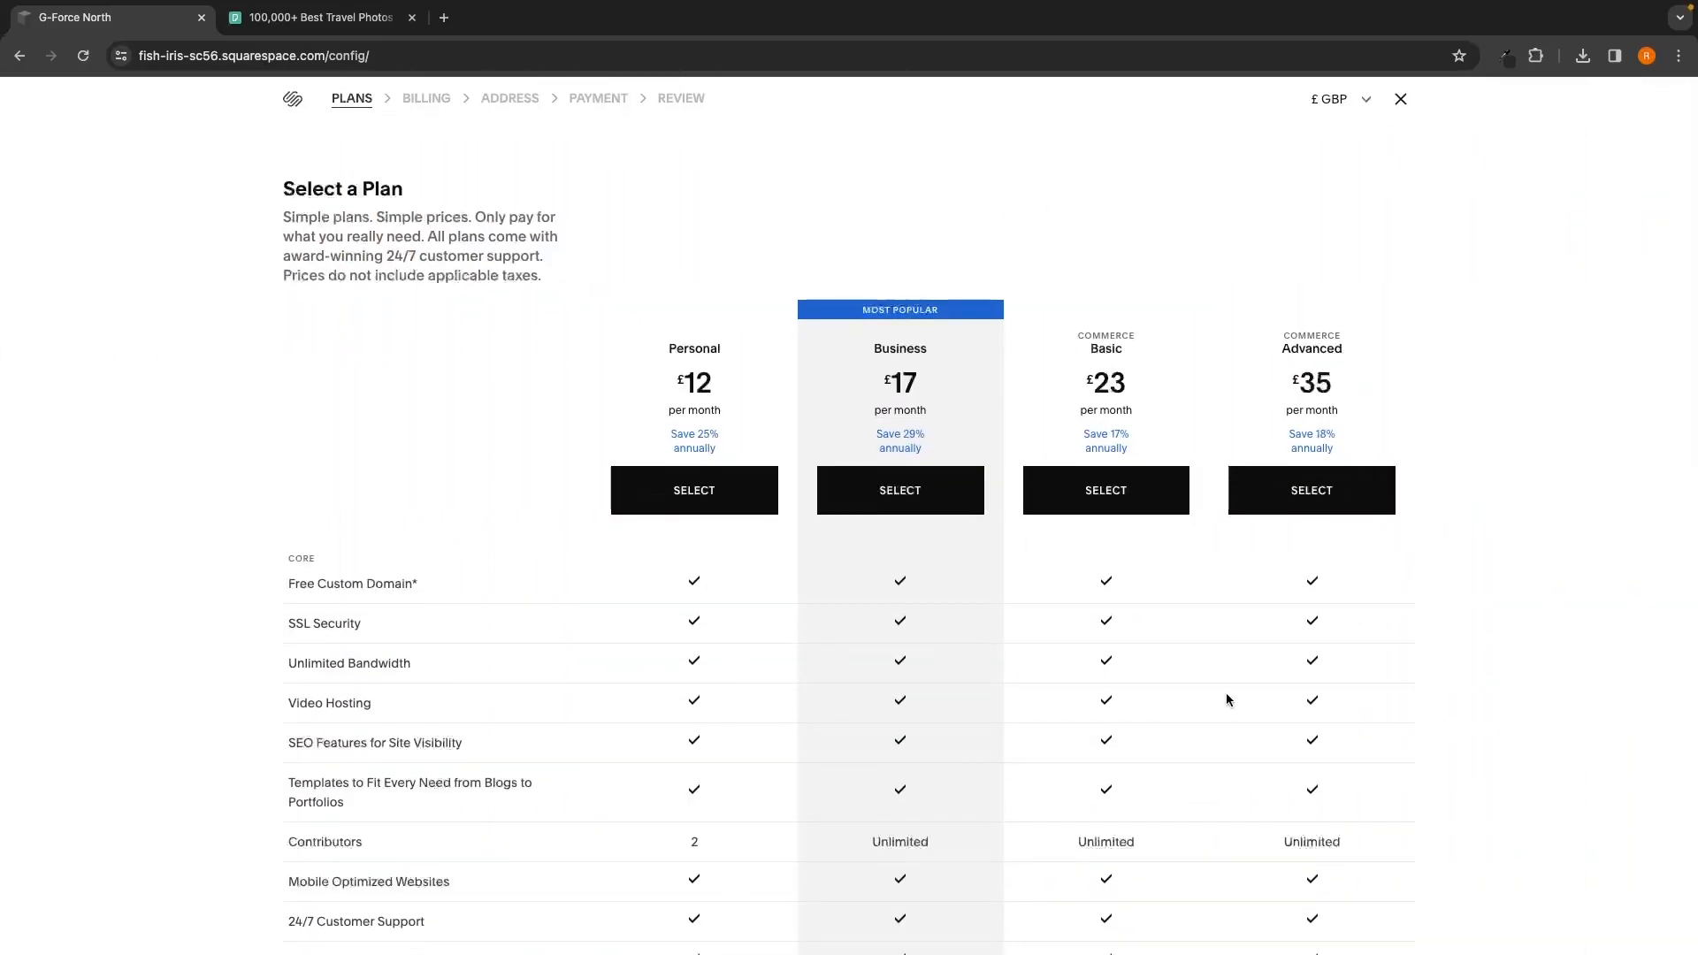
pyautogui.click(1335, 116)
pyautogui.click(1337, 122)
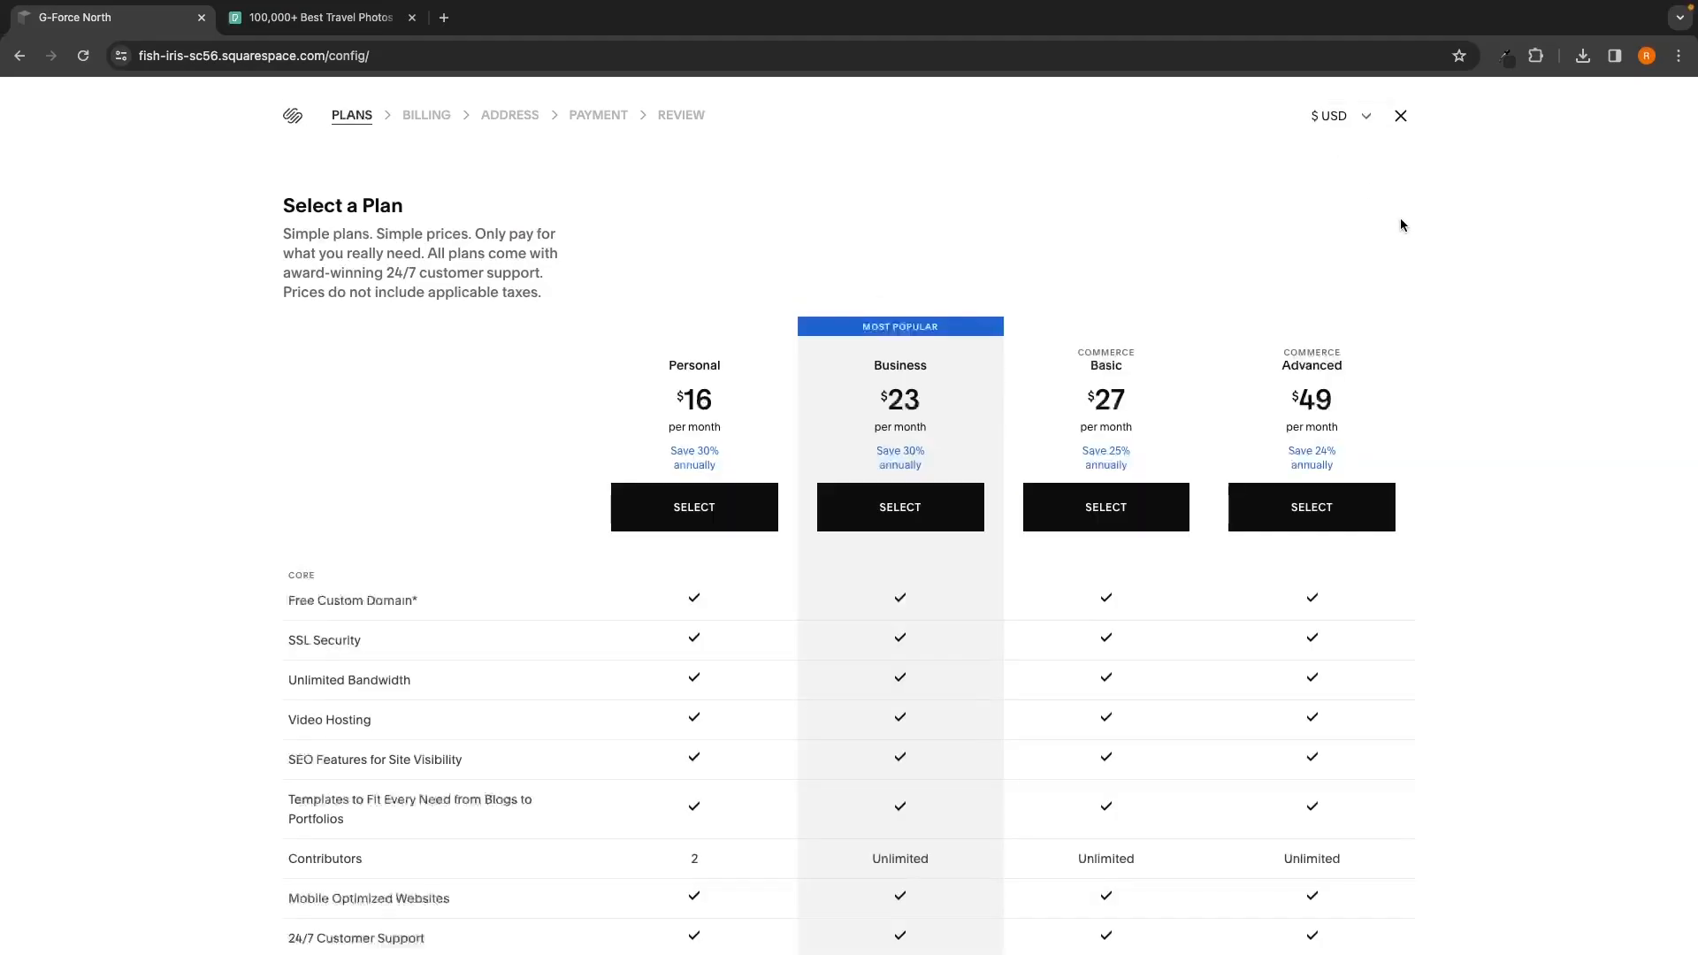
# Step: Compare the prices and the core, commerce and marketing features of the Personal, Business, Basic and Advanced plans
pyautogui.scroll(-1, 1025, 283)
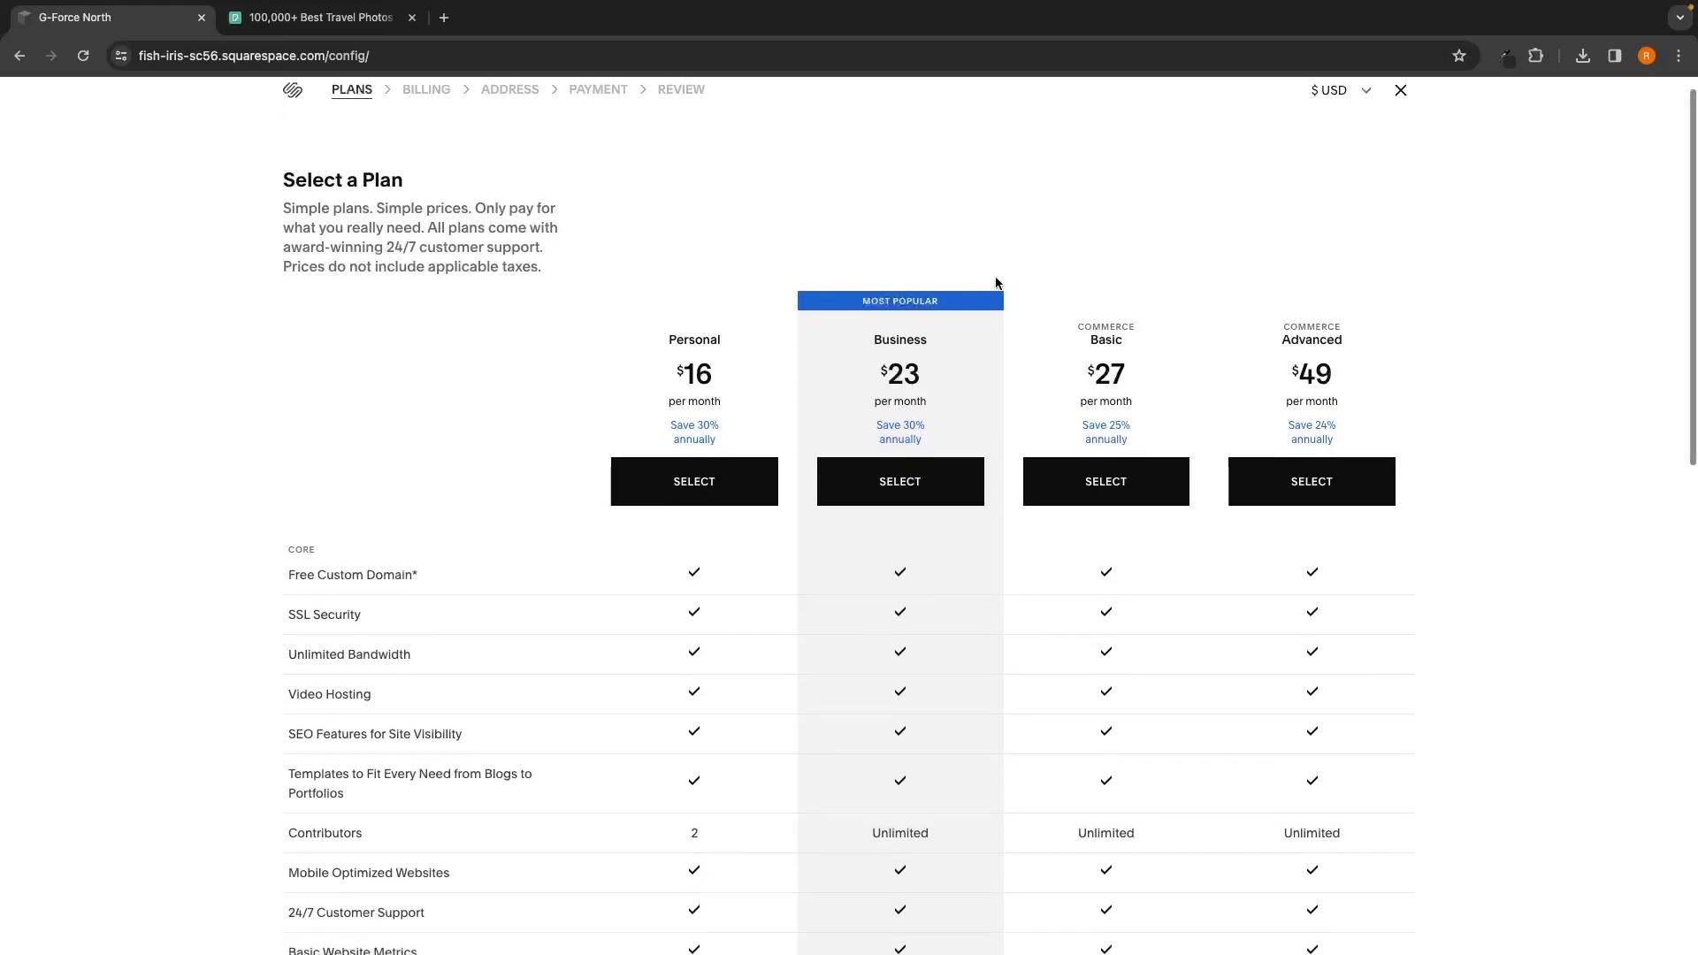
pyautogui.scroll(-1, 700, 326)
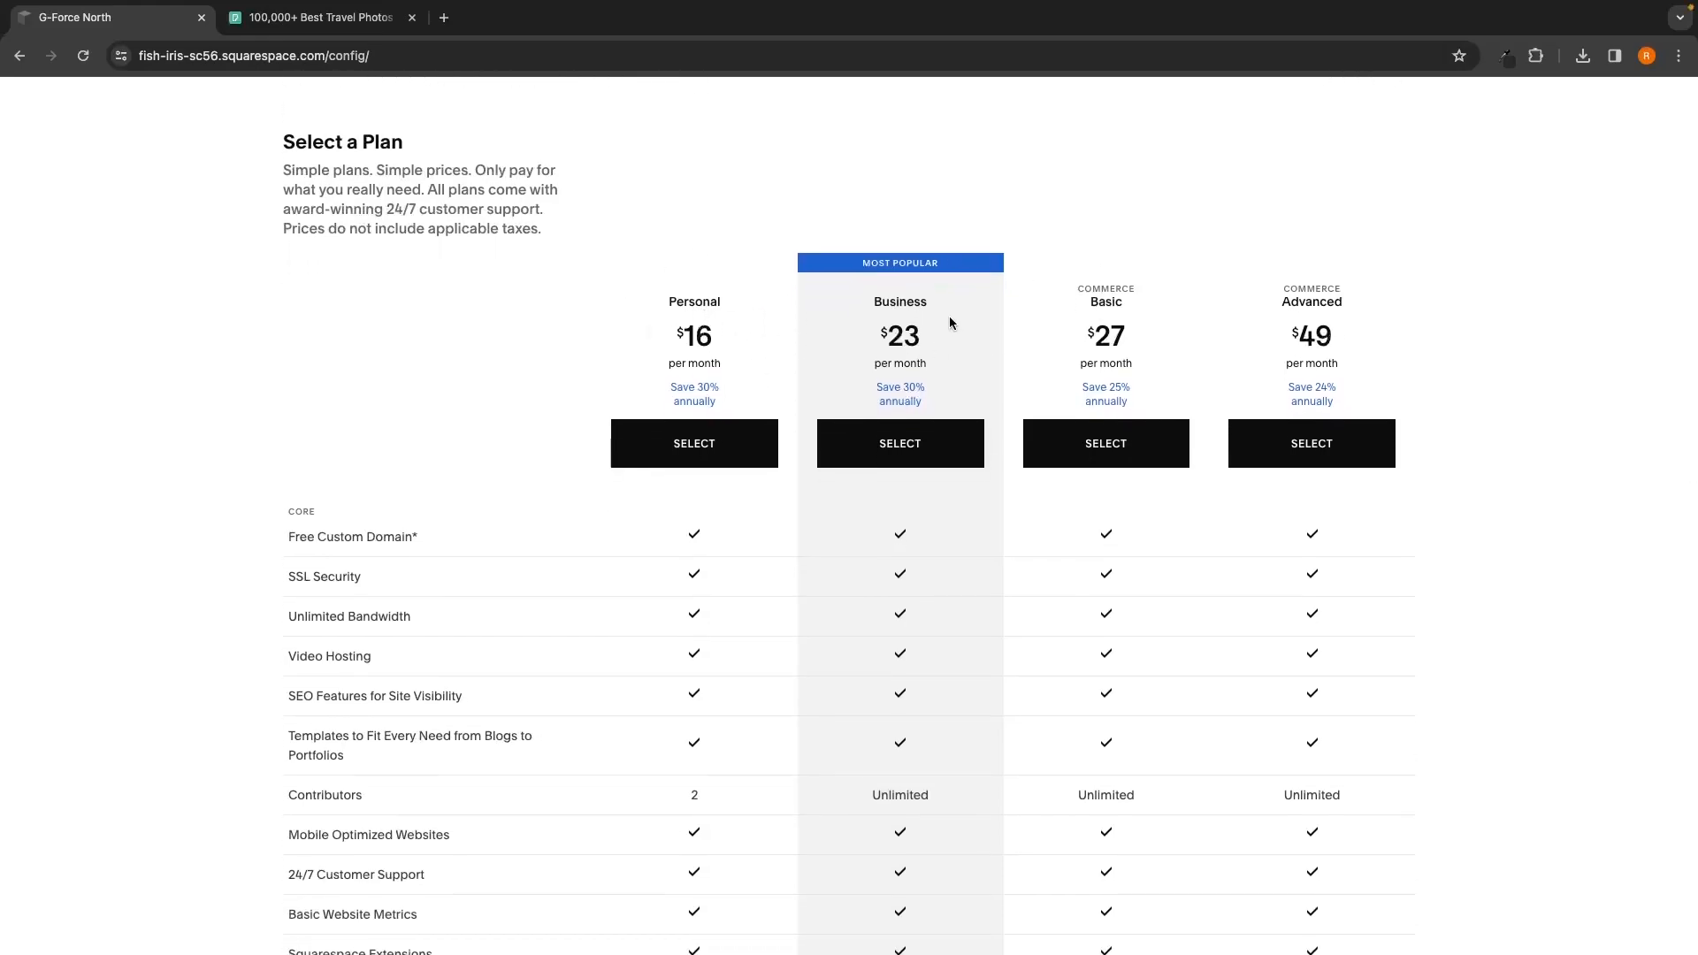
pyautogui.click(1244, 287)
pyautogui.scroll(-2, 1340, 289)
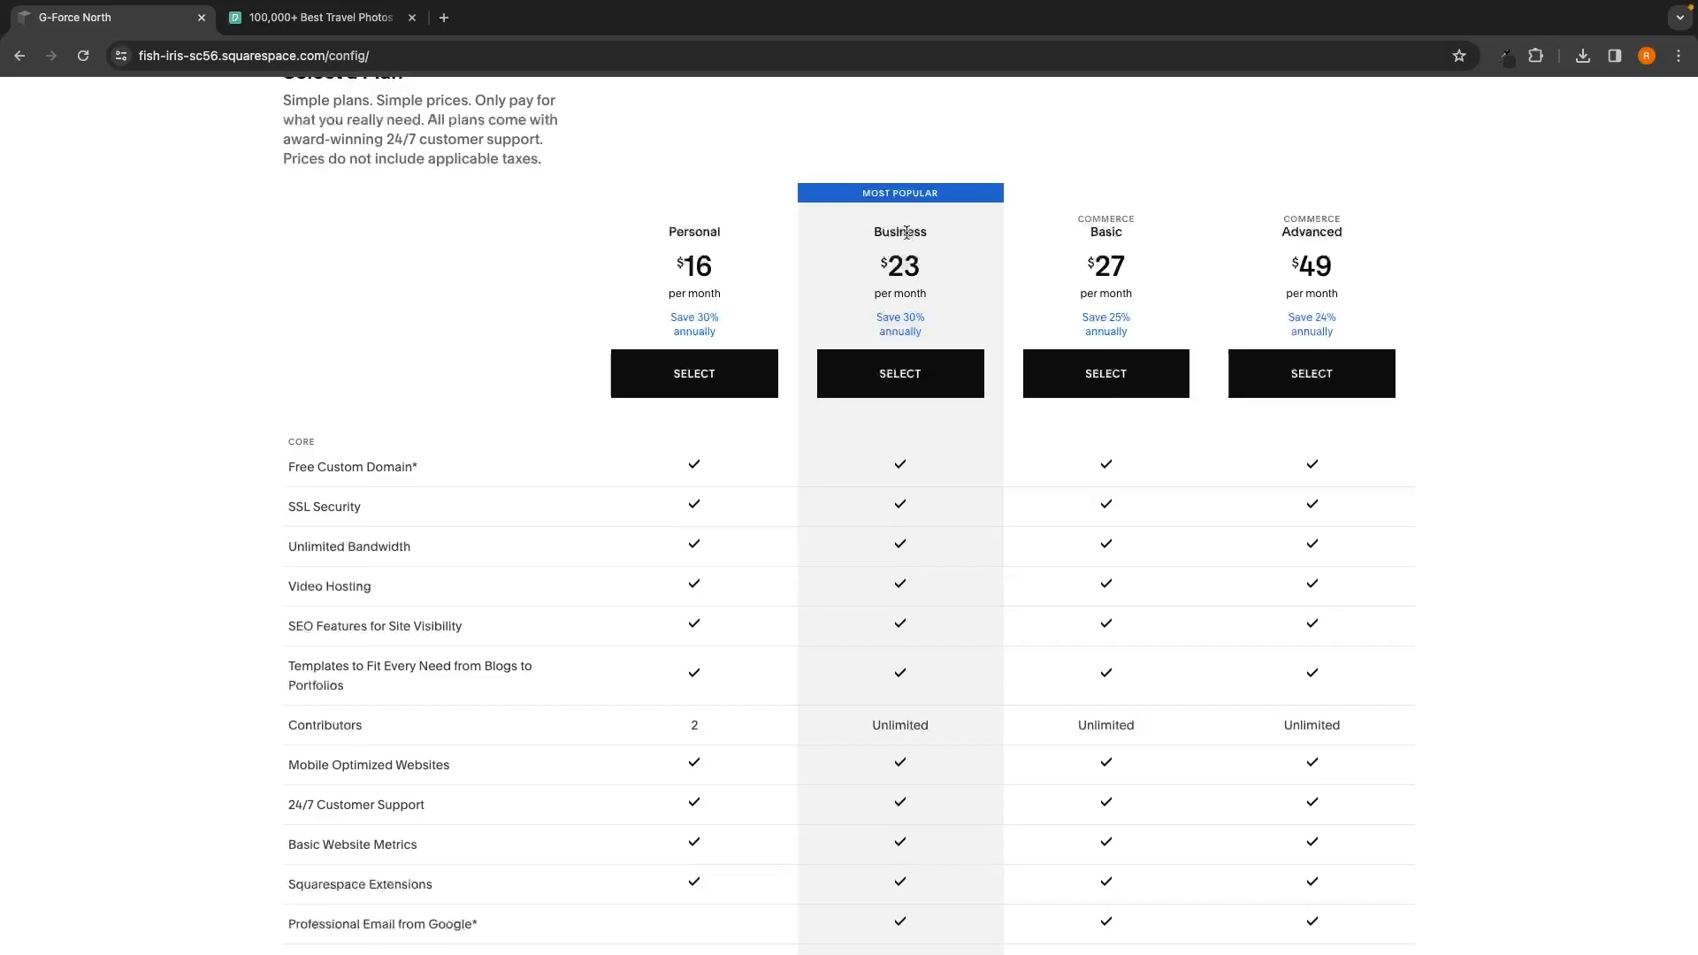
pyautogui.scroll(-5, 893, 355)
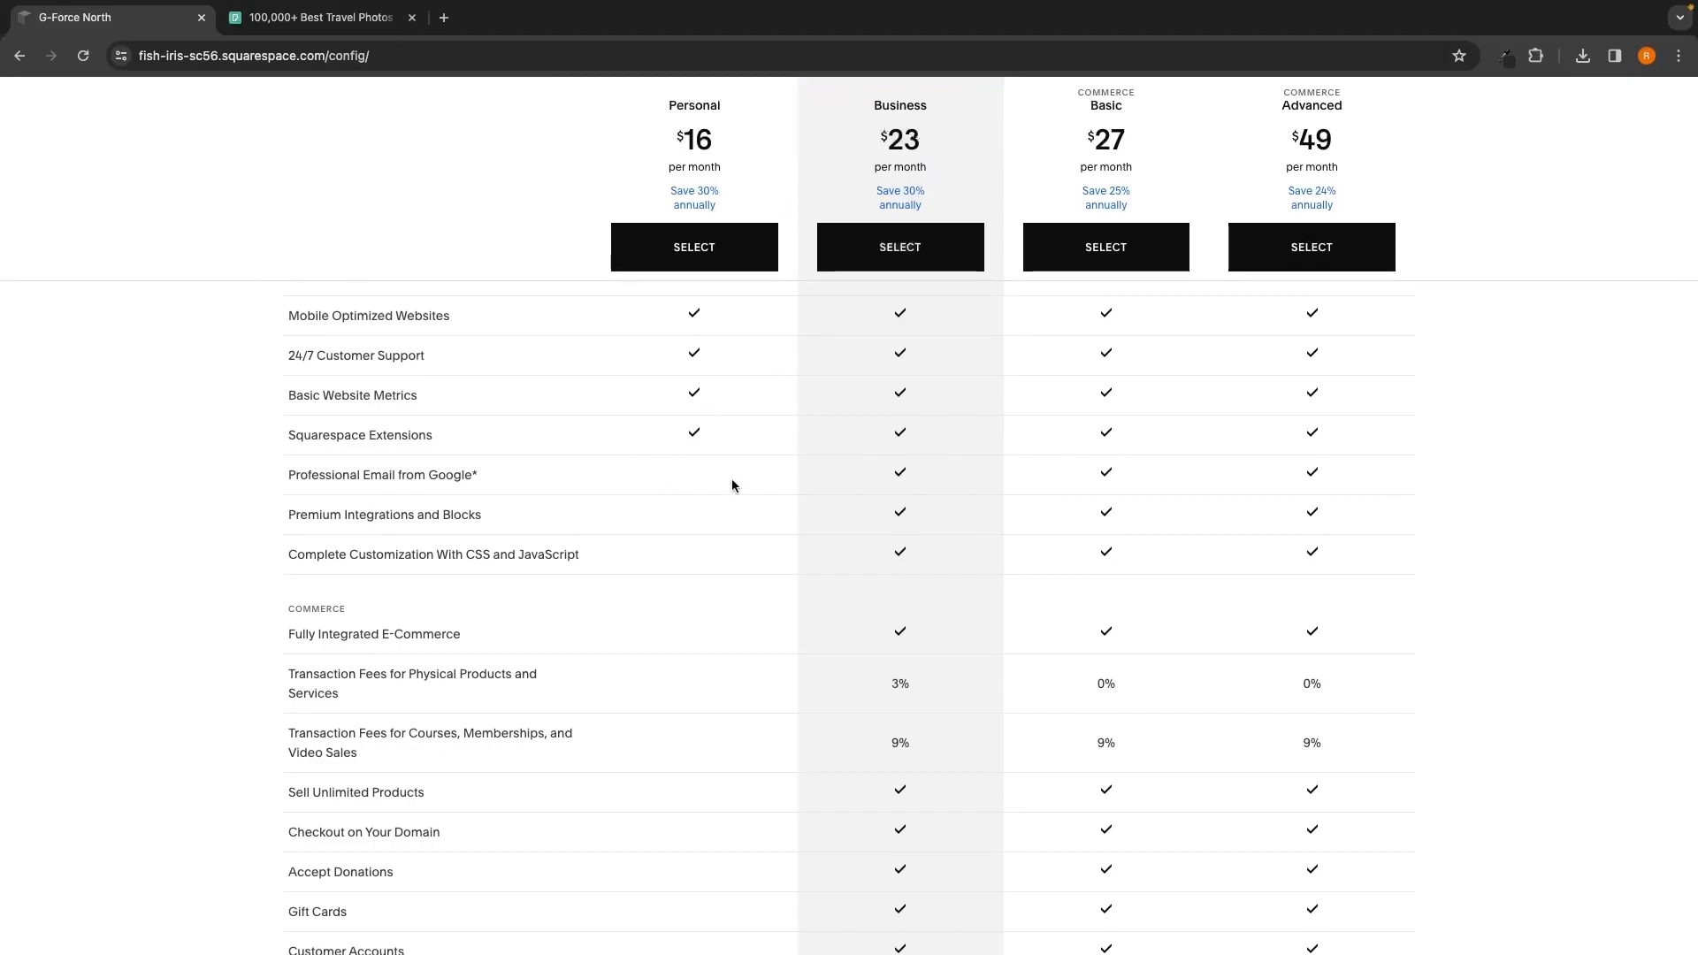
pyautogui.moveTo(301, 475)
pyautogui.moveTo(288, 475); pyautogui.dragTo(483, 481)
pyautogui.click(509, 475)
pyautogui.scroll(-6, 920, 466)
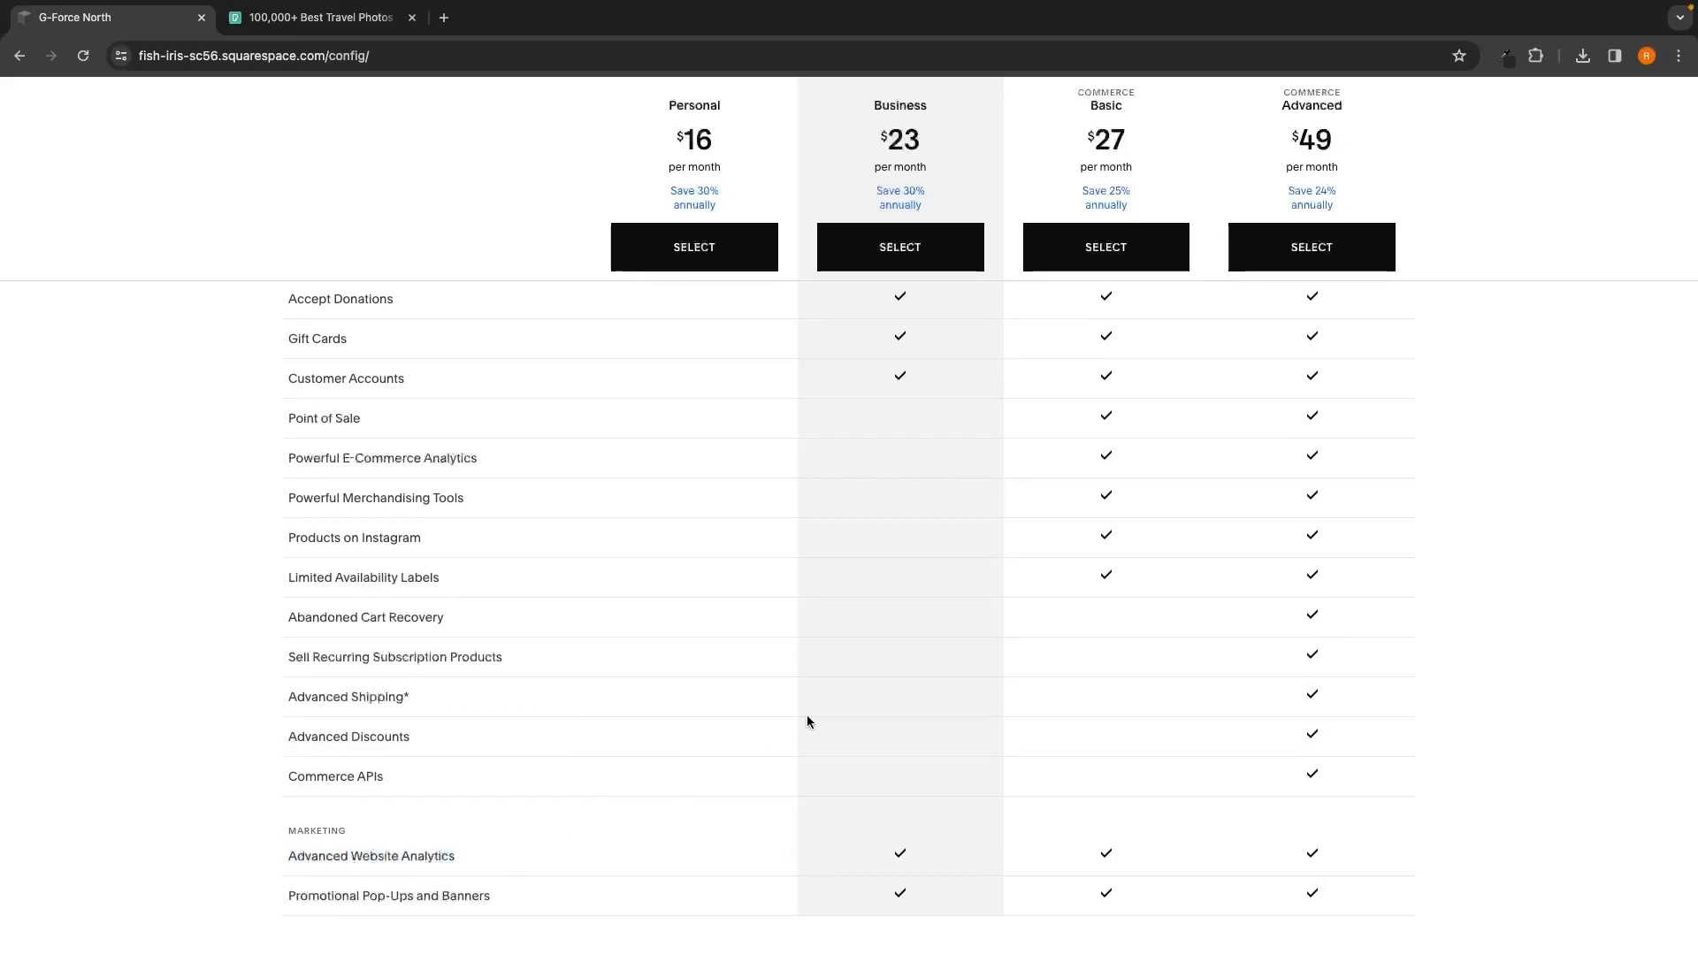
pyautogui.scroll(12, 806, 714)
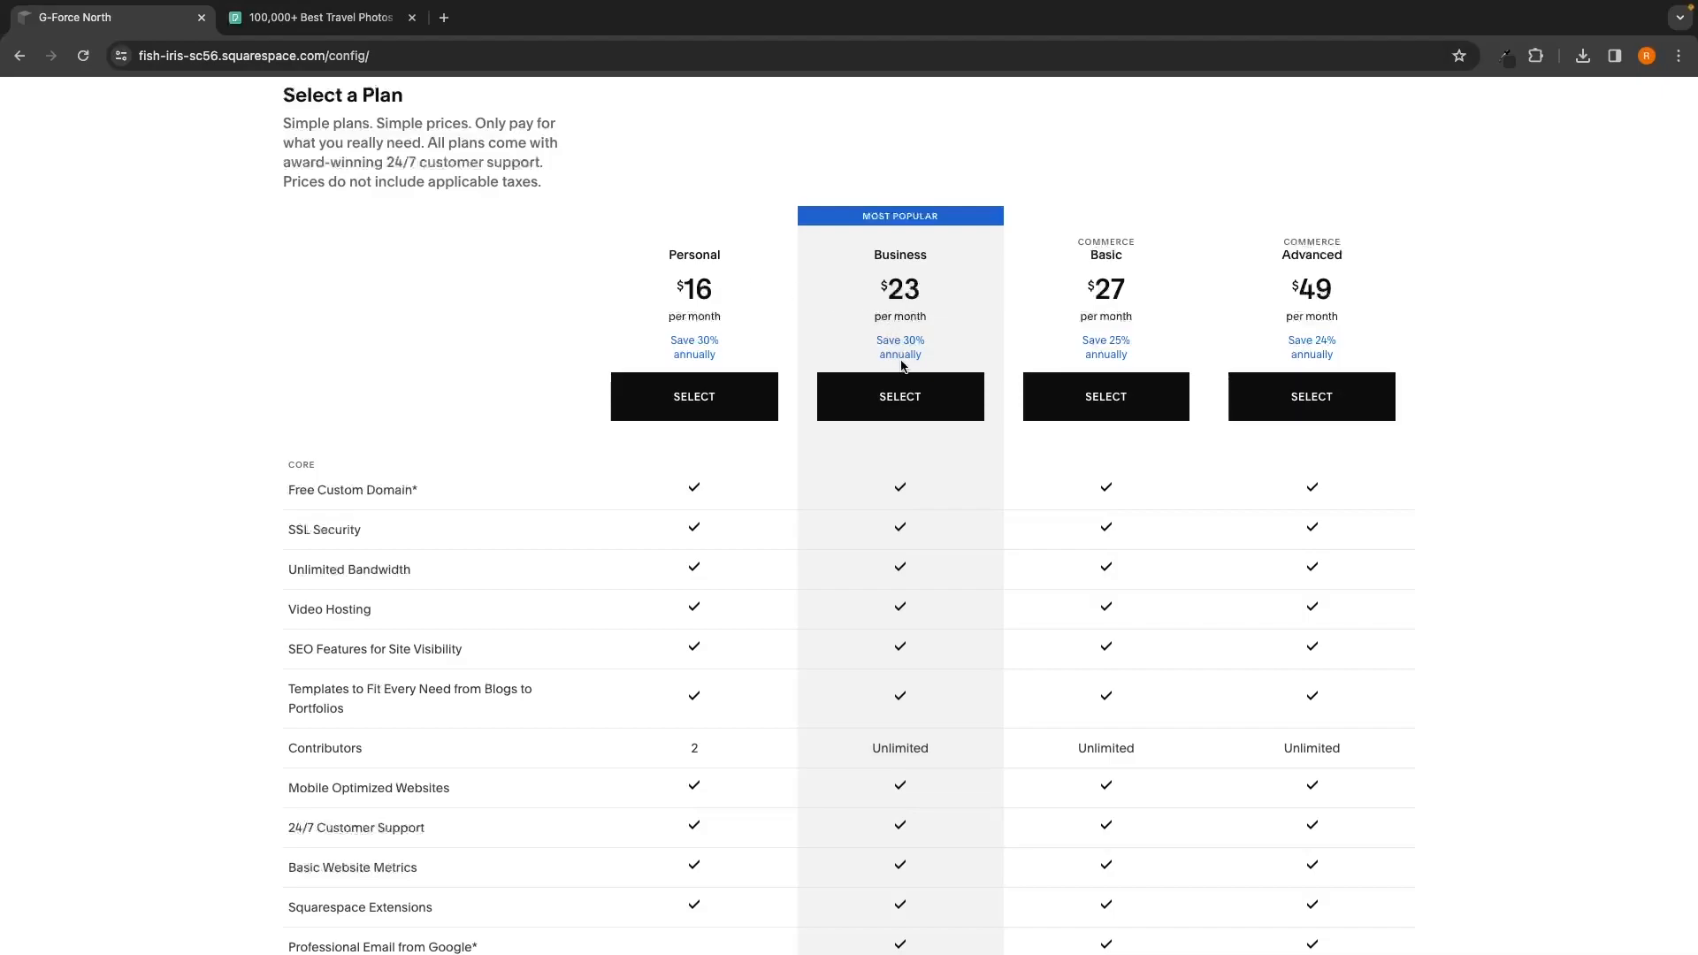
# Step: Select the Business plan and choose the monthly billing cycle at $33 per month
pyautogui.moveTo(880, 354); pyautogui.dragTo(899, 355)
pyautogui.click(930, 355)
pyautogui.click(898, 377)
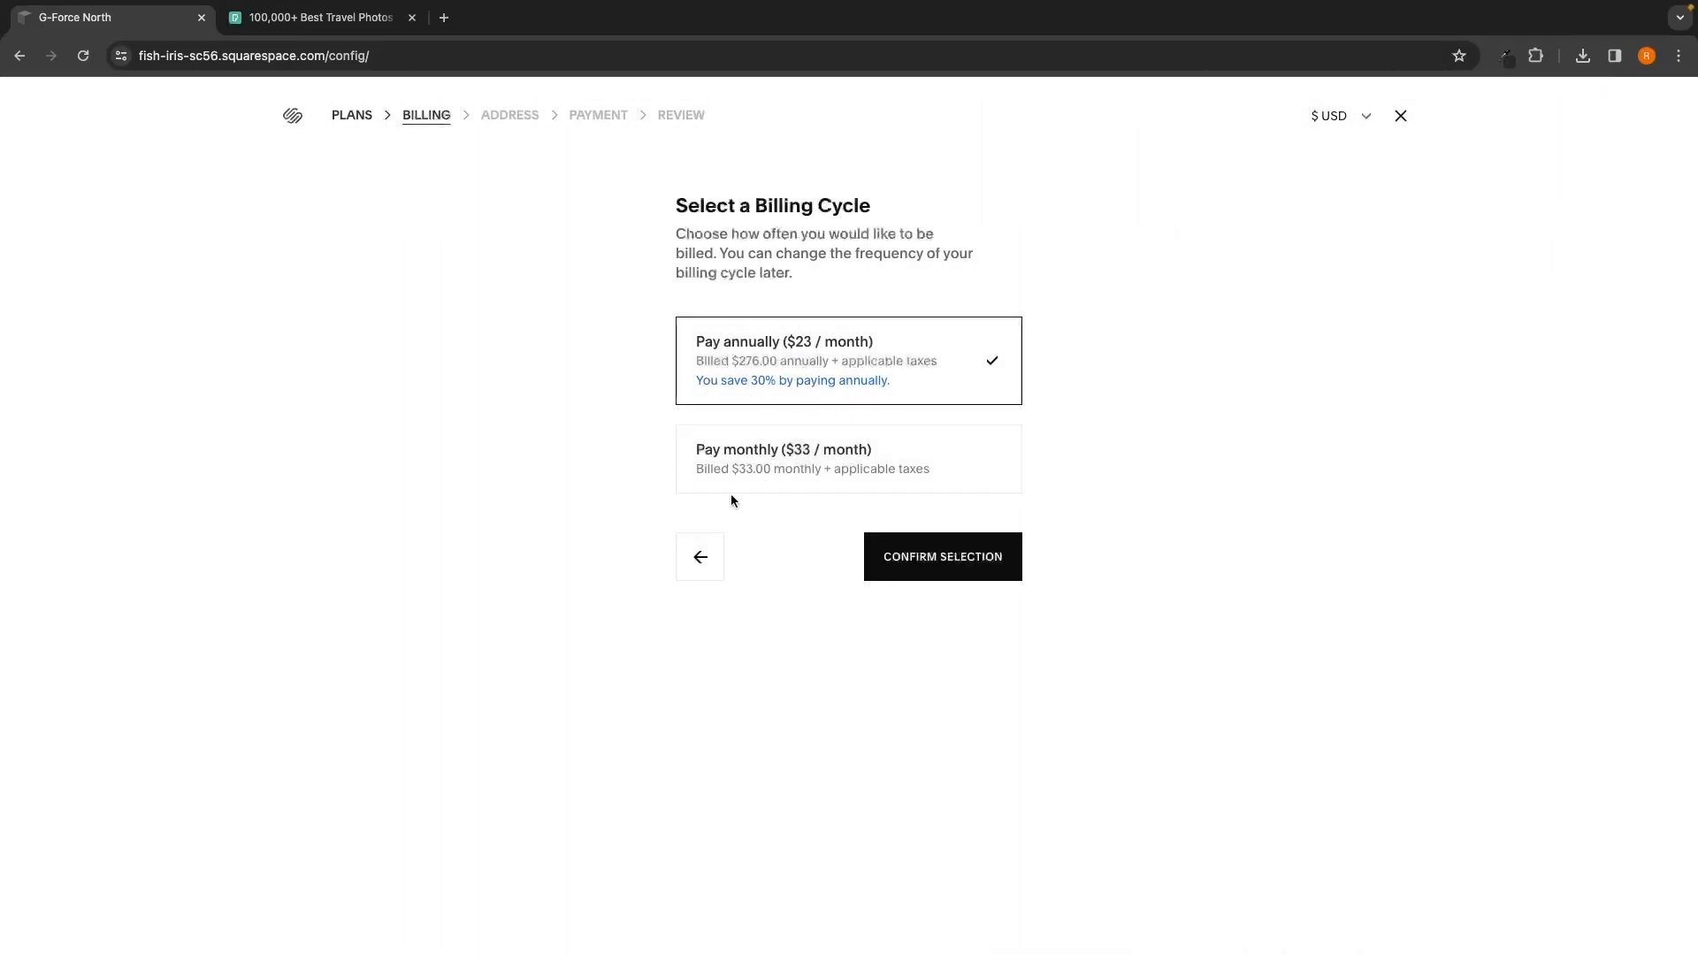
pyautogui.click(748, 478)
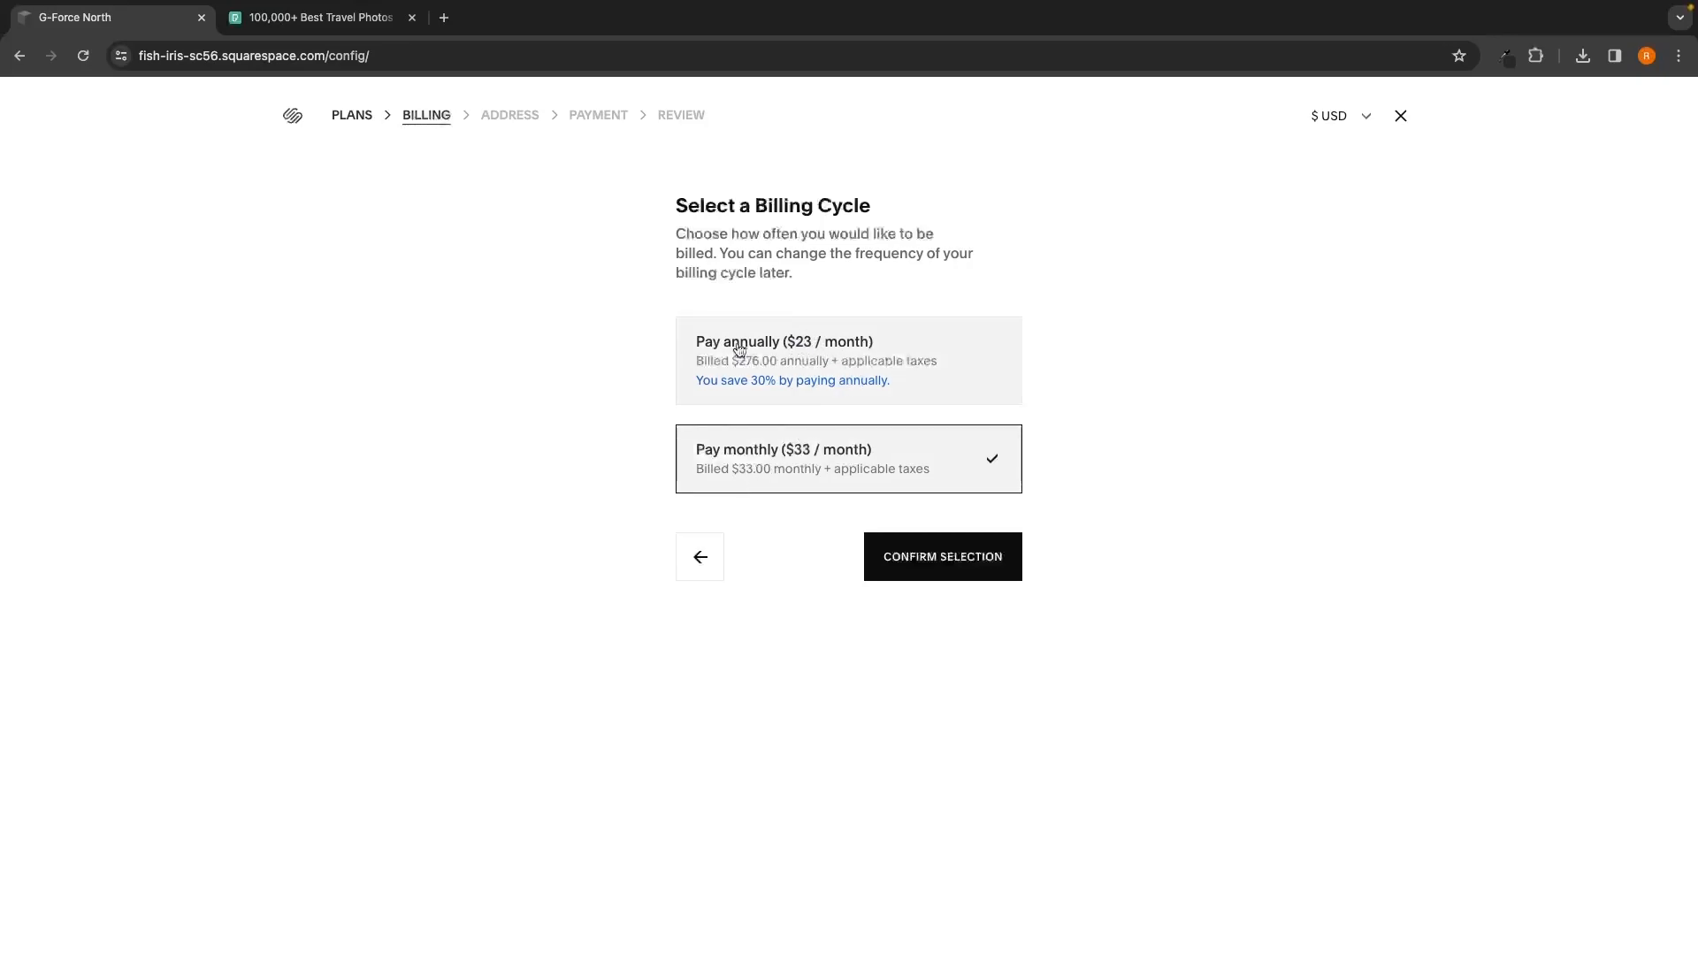
# Step: Switch the subscription to the Personal plan and confirm the monthly billing cycle at $23 per month
pyautogui.click(888, 368)
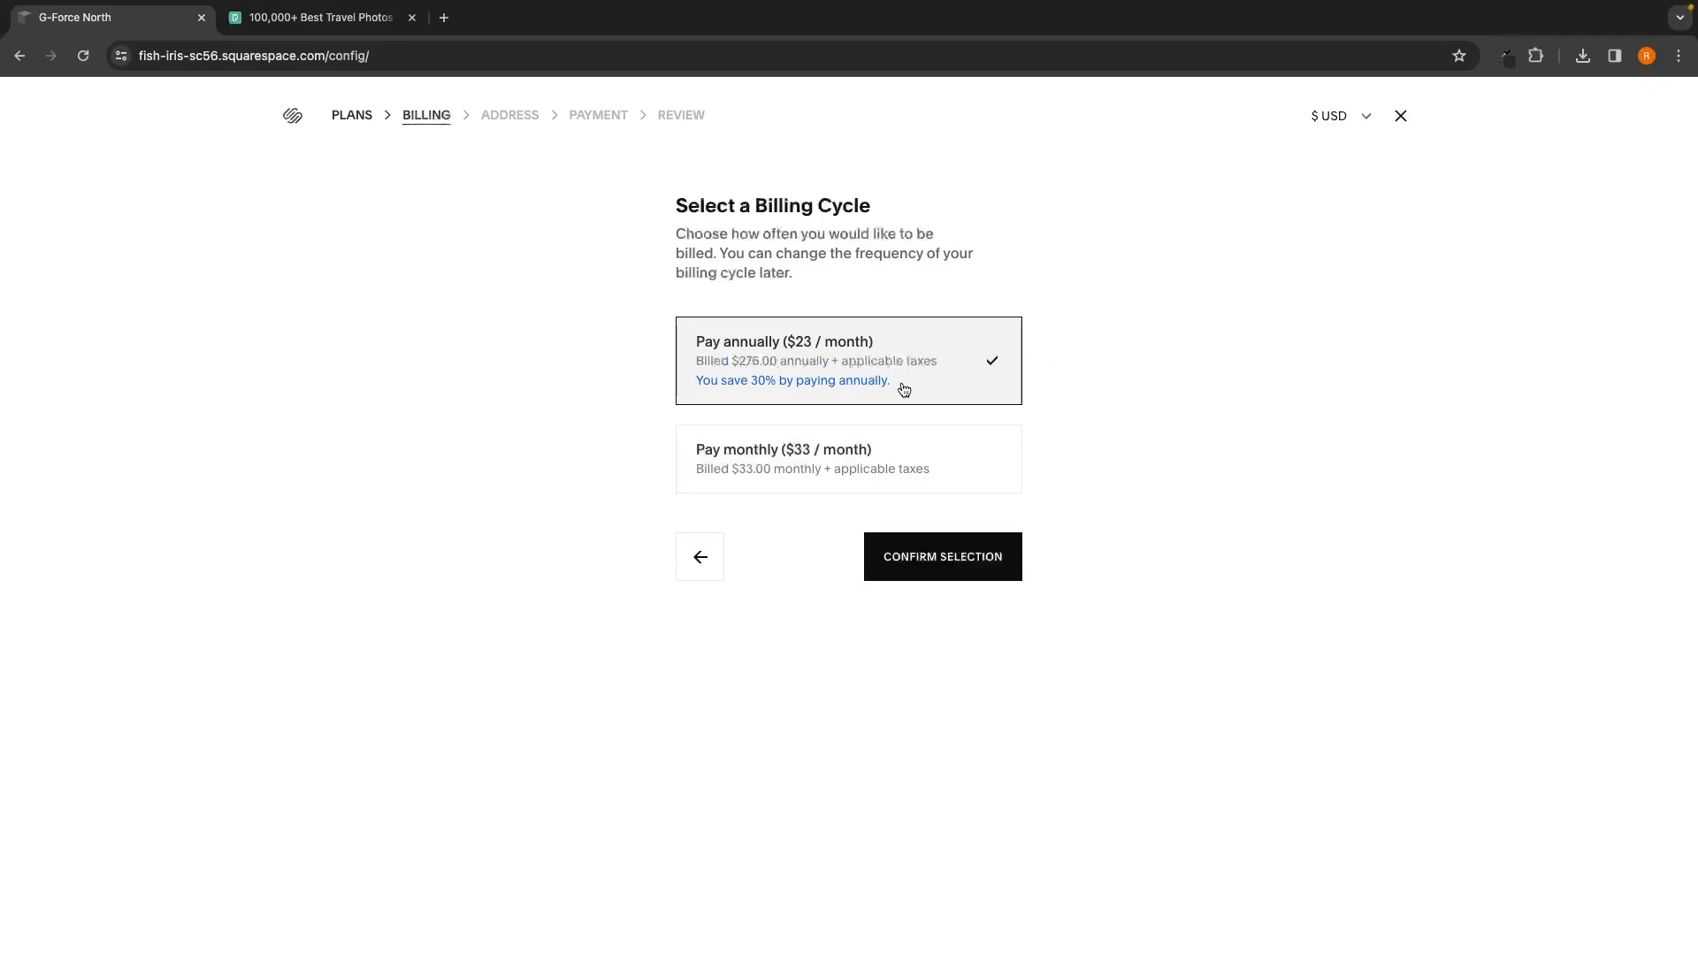
pyautogui.click(702, 556)
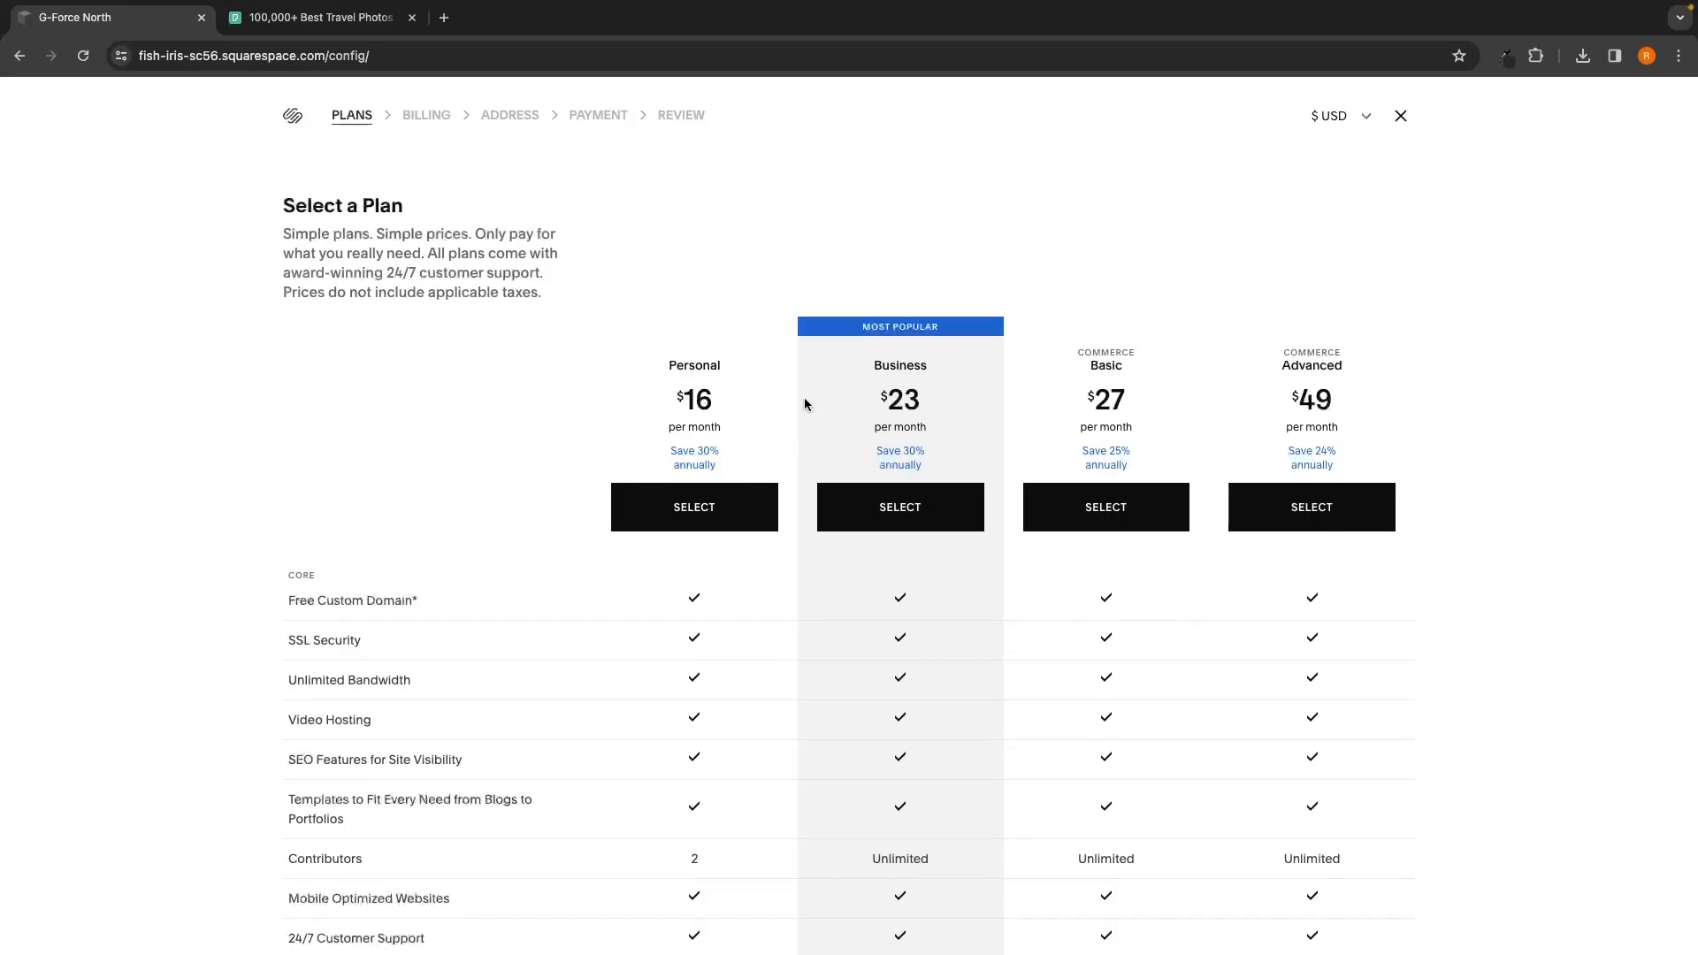
pyautogui.click(705, 505)
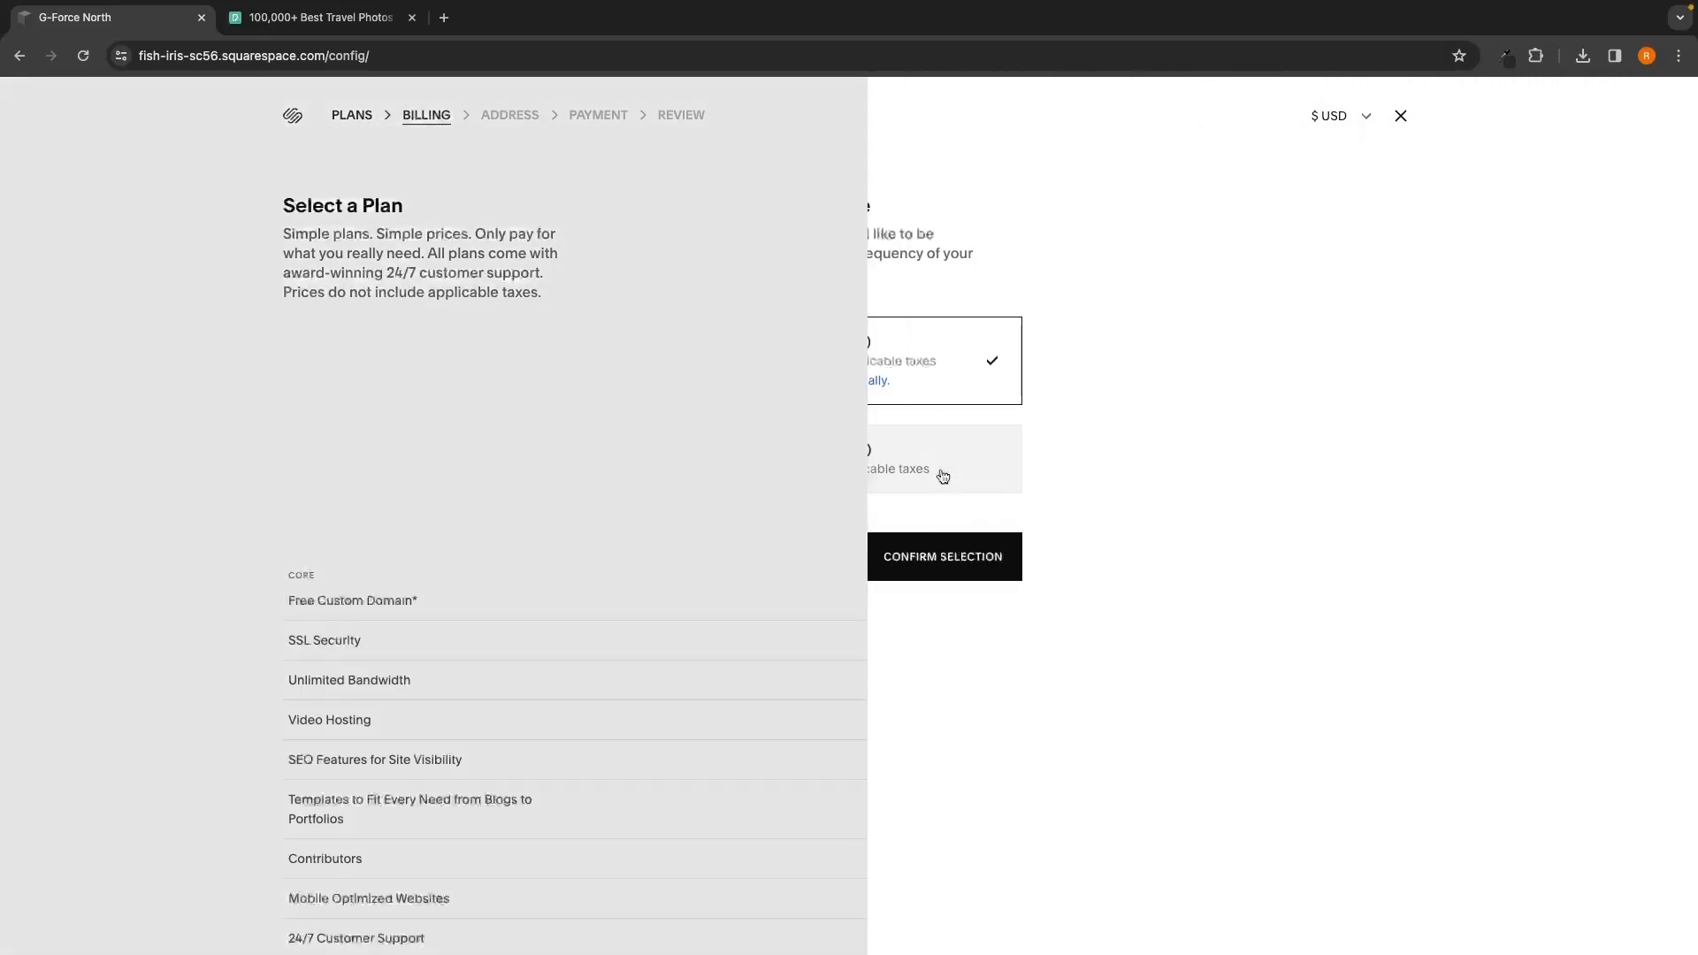
pyautogui.click(800, 451)
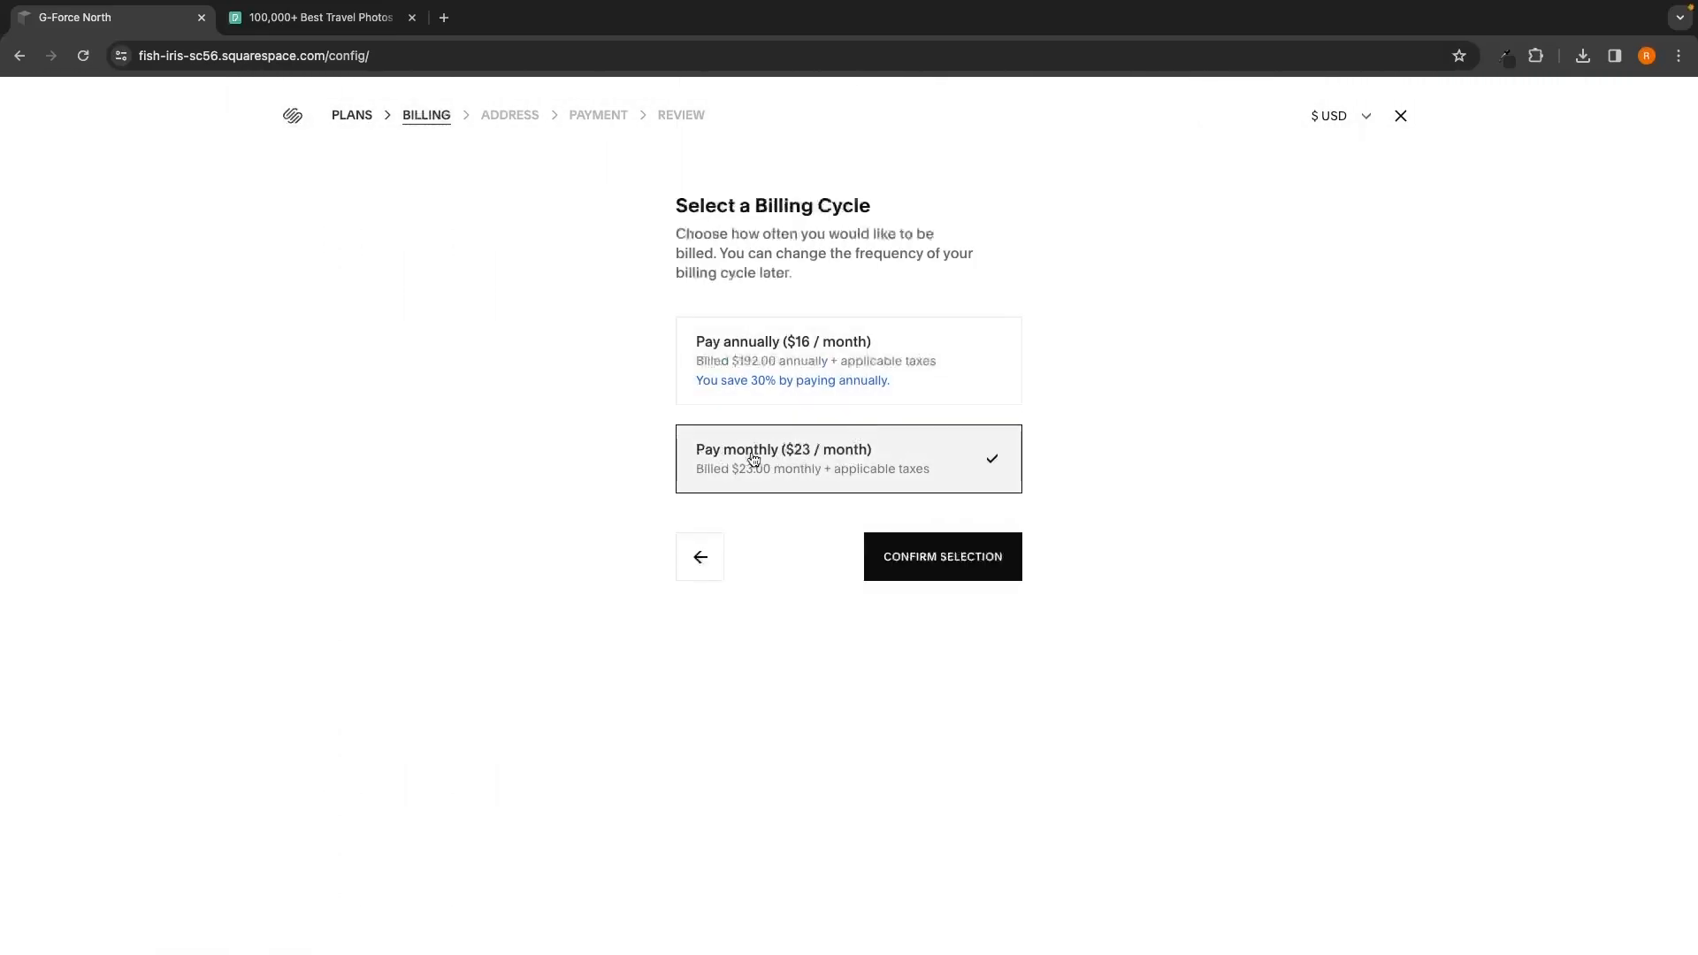
pyautogui.click(909, 574)
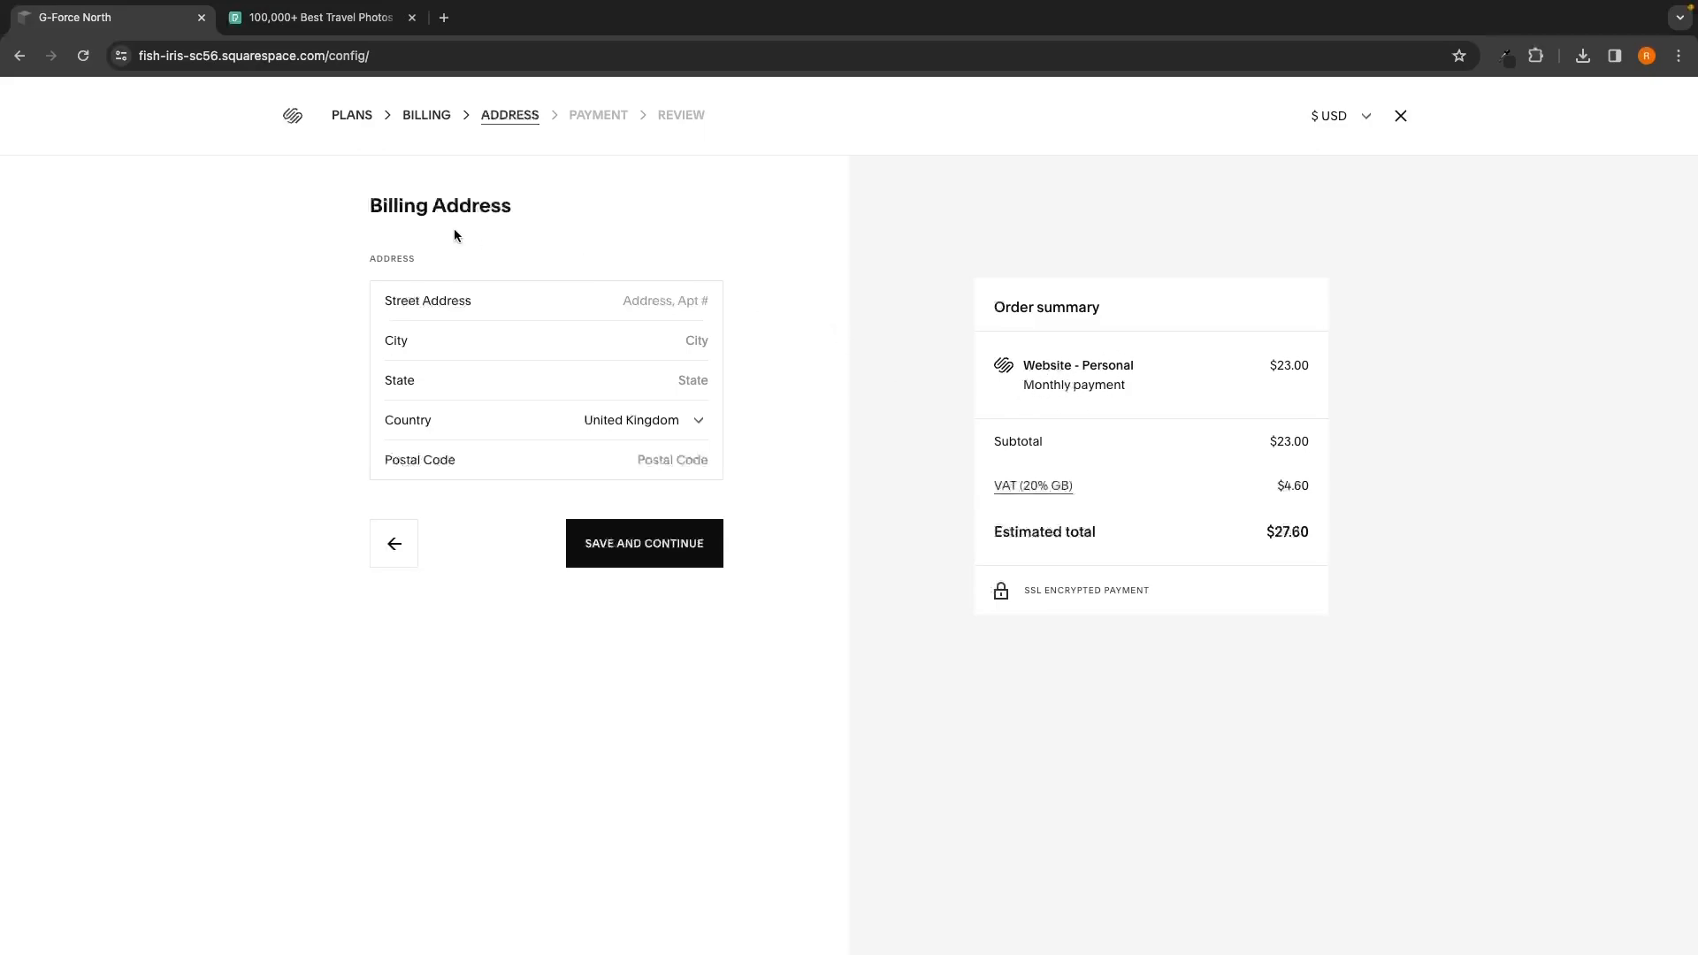
# Step: Fill in and save the billing address, and provide the cardholder name and card payment details to continue to the order review
pyautogui.moveTo(370, 205); pyautogui.dragTo(513, 212)
pyautogui.click(512, 225)
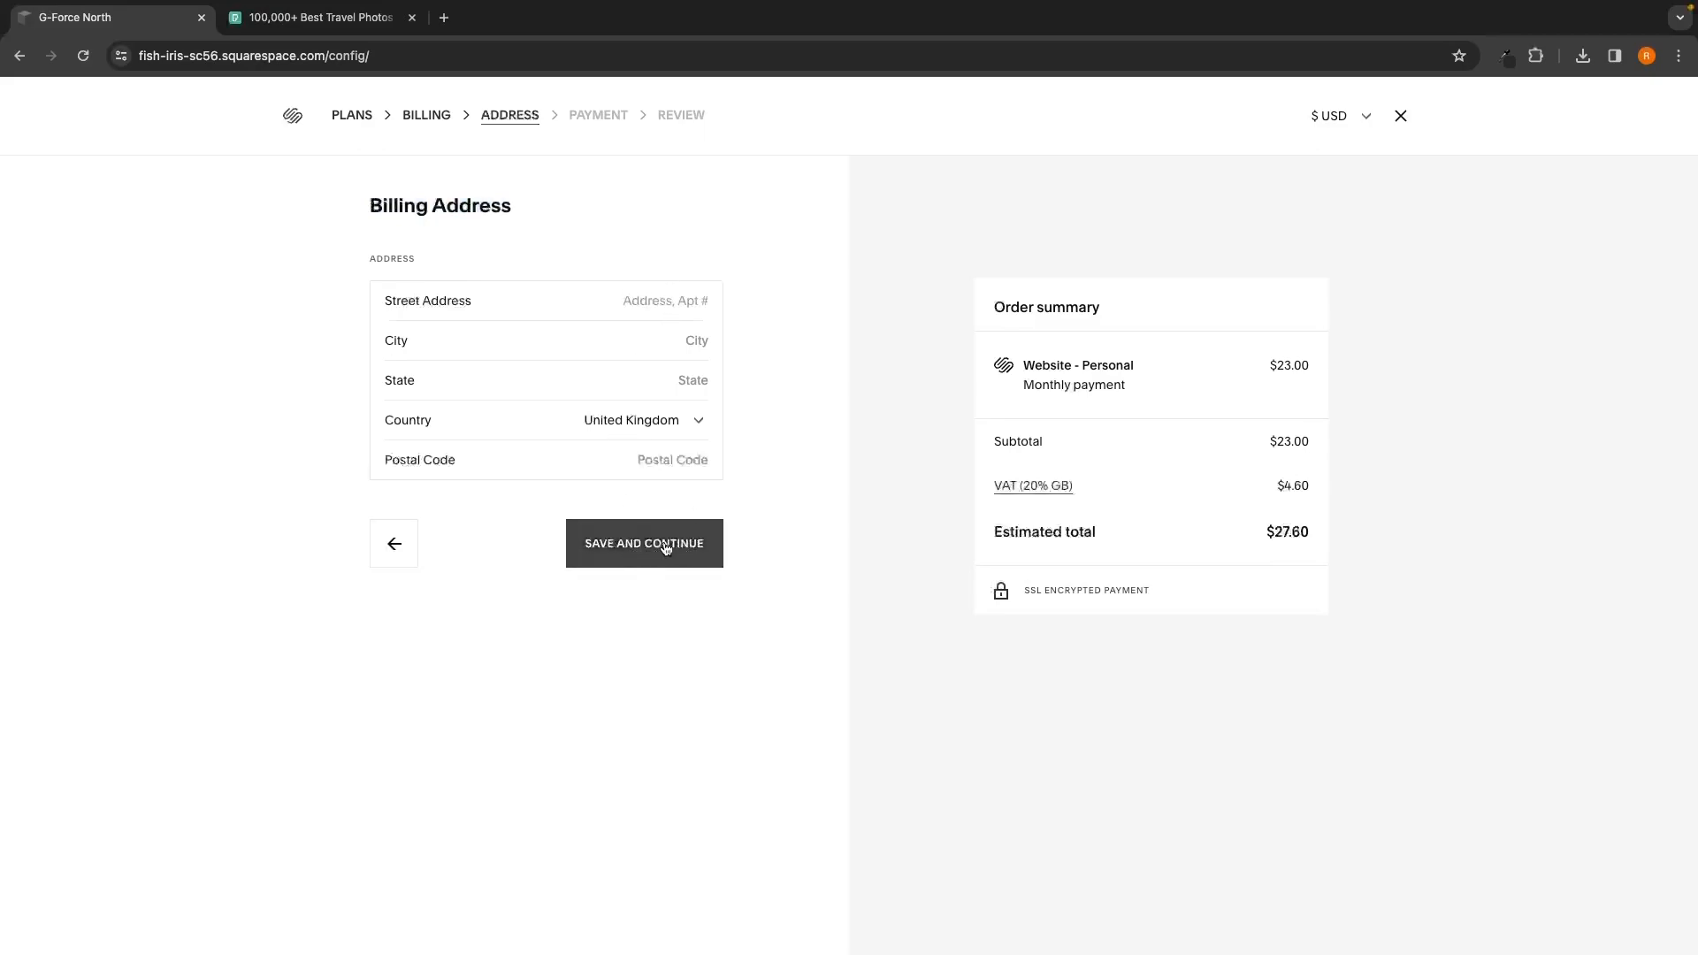
pyautogui.click(634, 558)
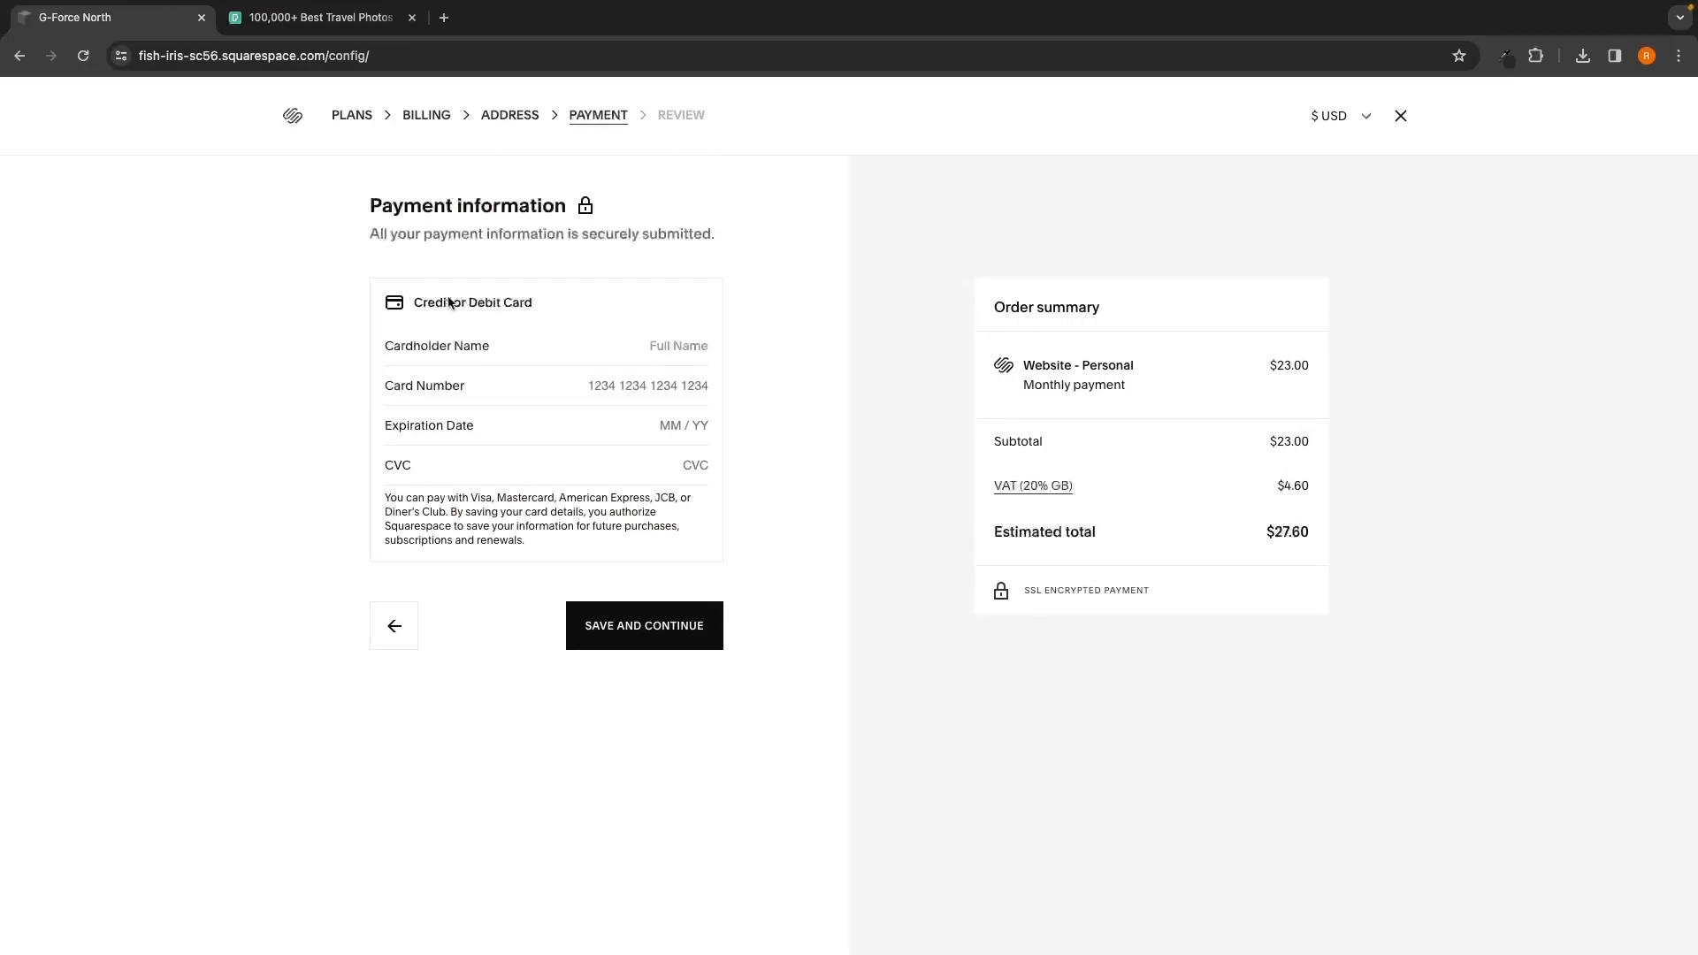
pyautogui.click(658, 345)
pyautogui.click(695, 628)
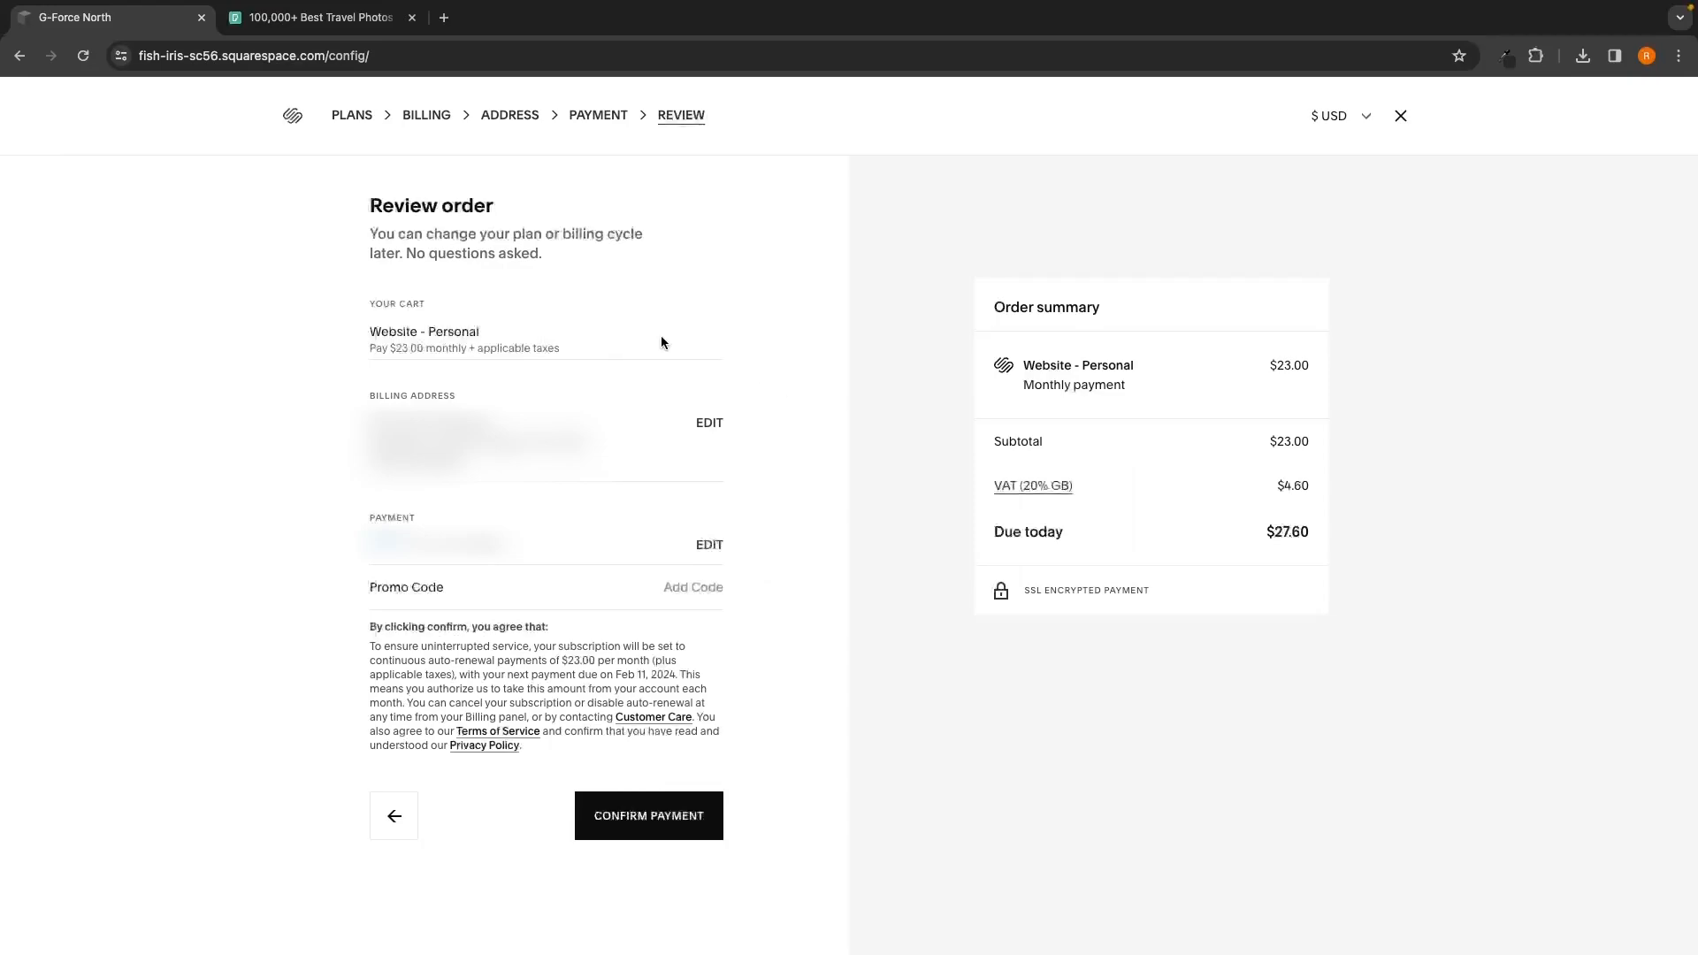
# Step: Review the Personal plan order and confirm the payment
pyautogui.moveTo(369, 205); pyautogui.dragTo(488, 205)
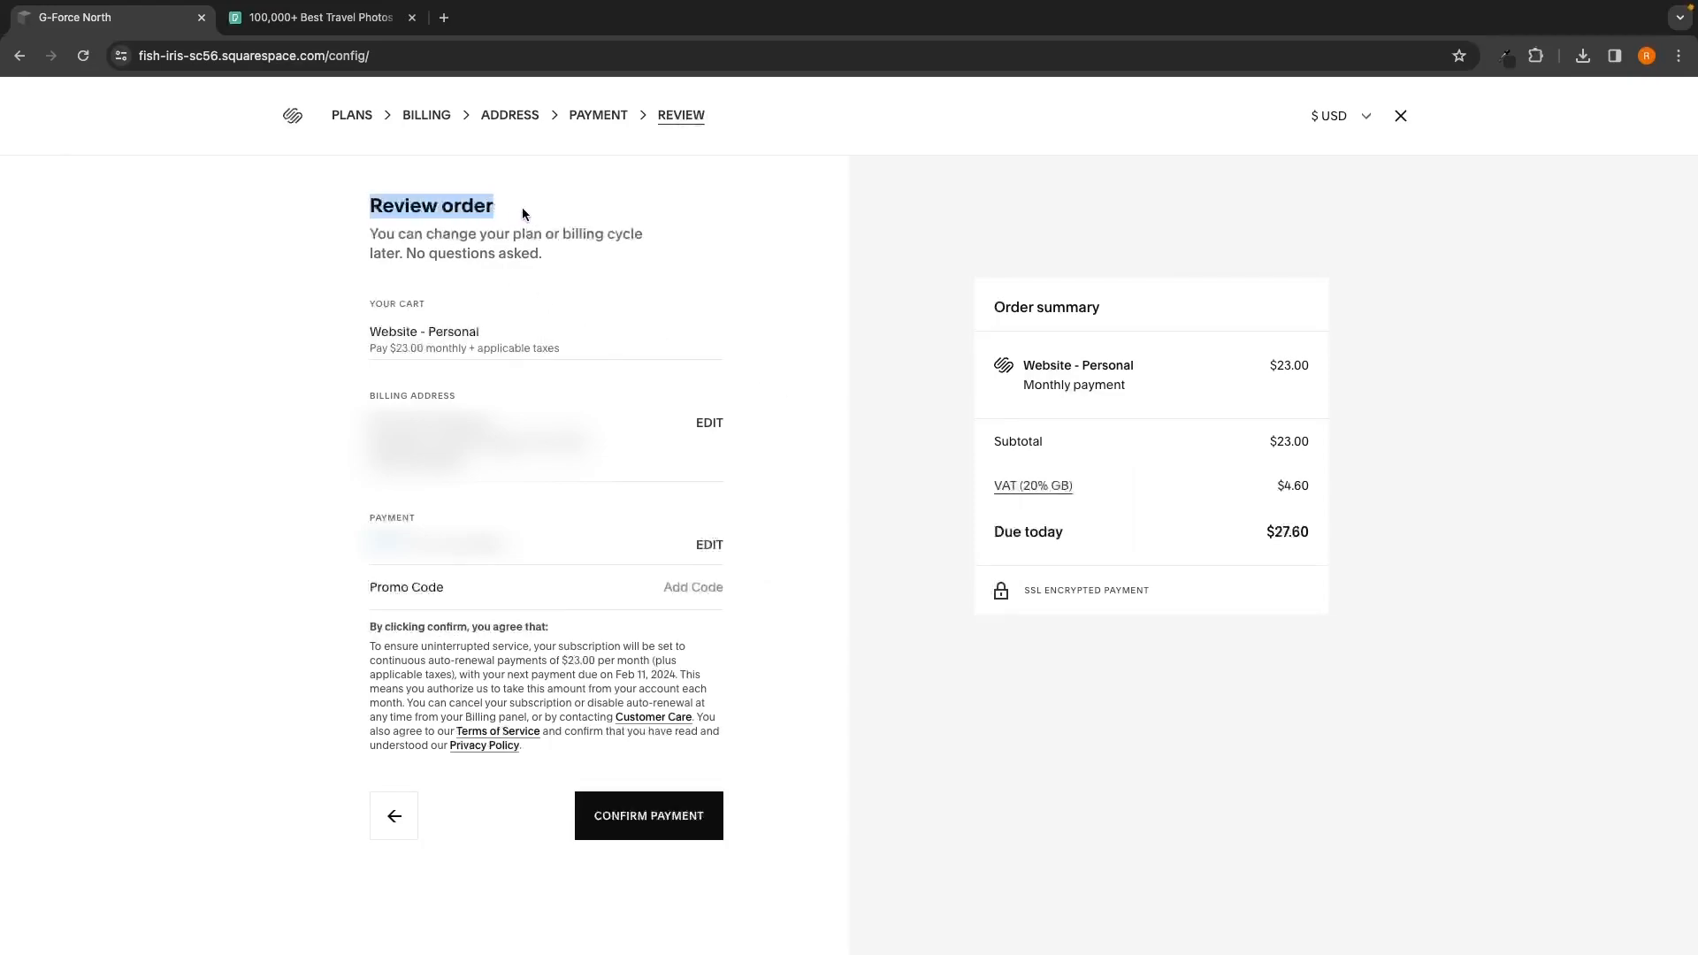
pyautogui.click(405, 225)
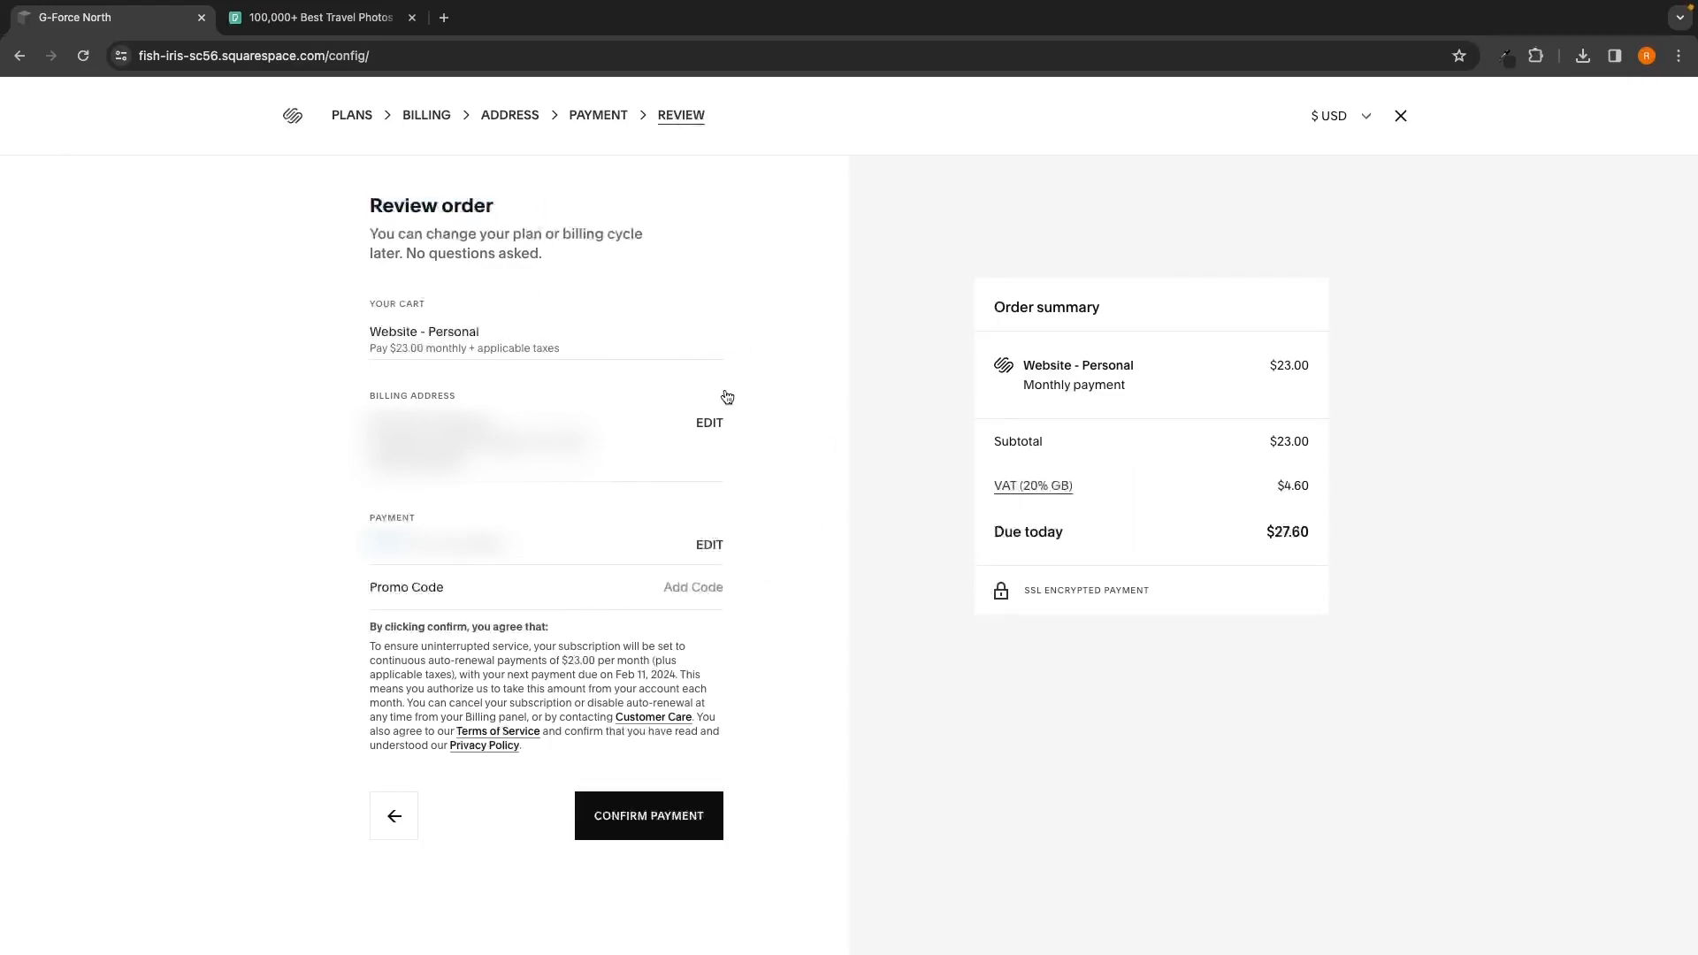
pyautogui.click(650, 830)
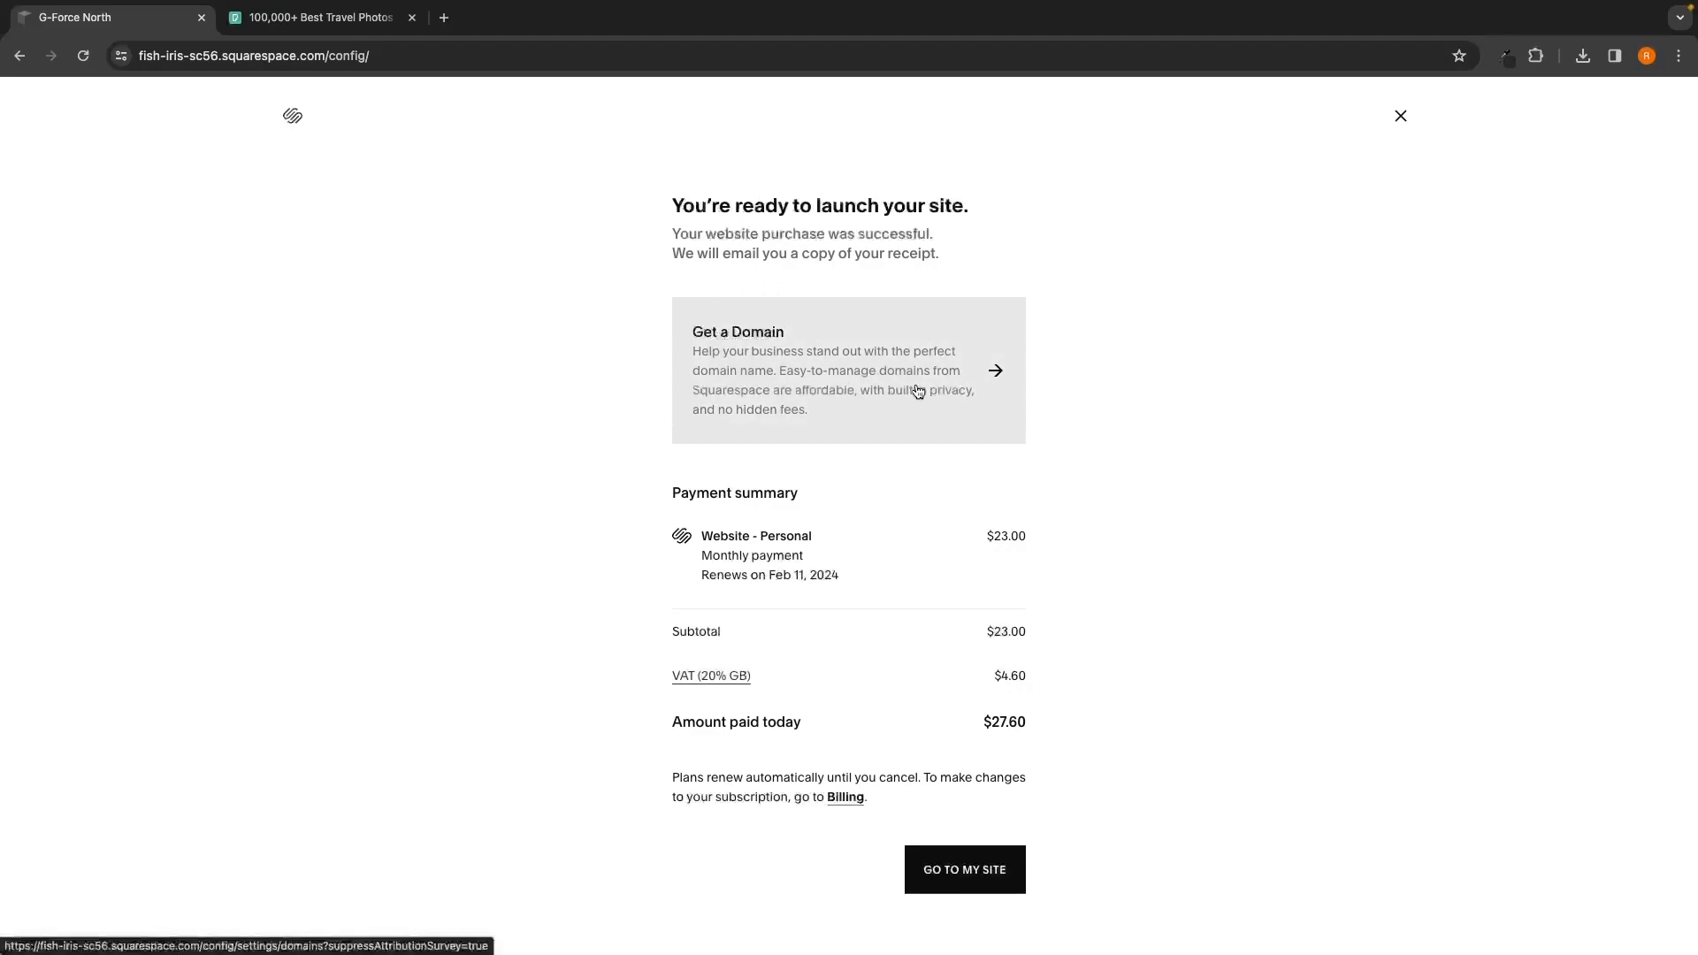
# Step: Search for a new domain with gforcenorthdemo, add gforcenorthdemo.com to the cart and proceed to checkout
pyautogui.click(751, 353)
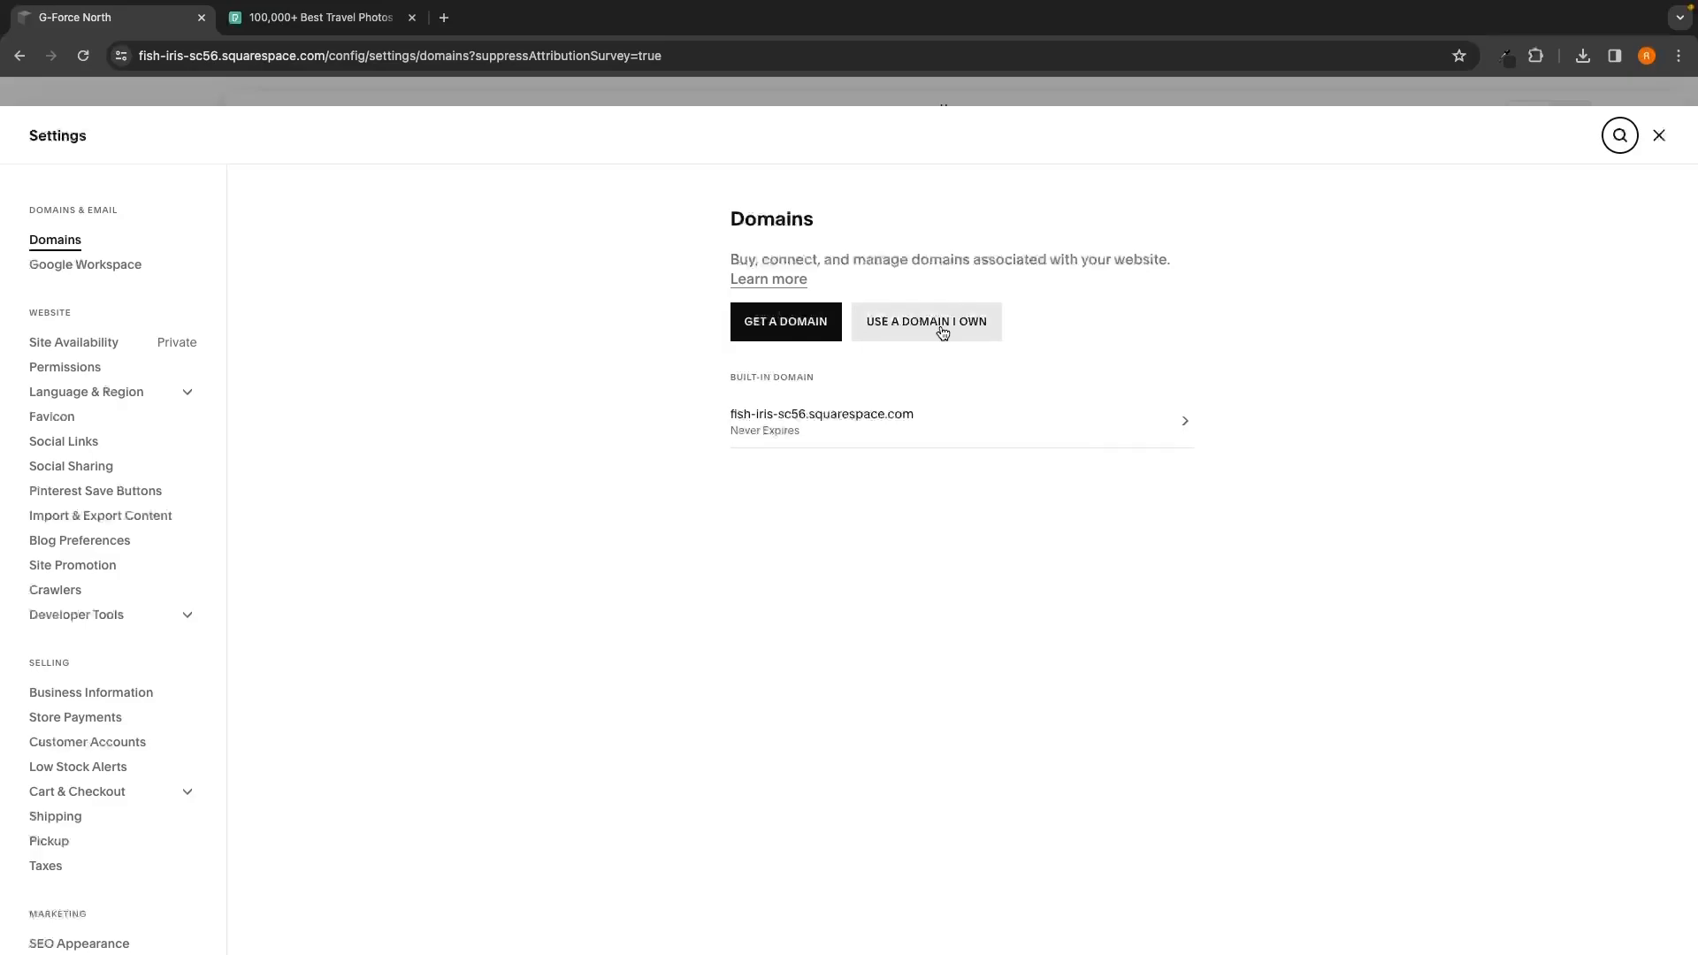
pyautogui.click(781, 329)
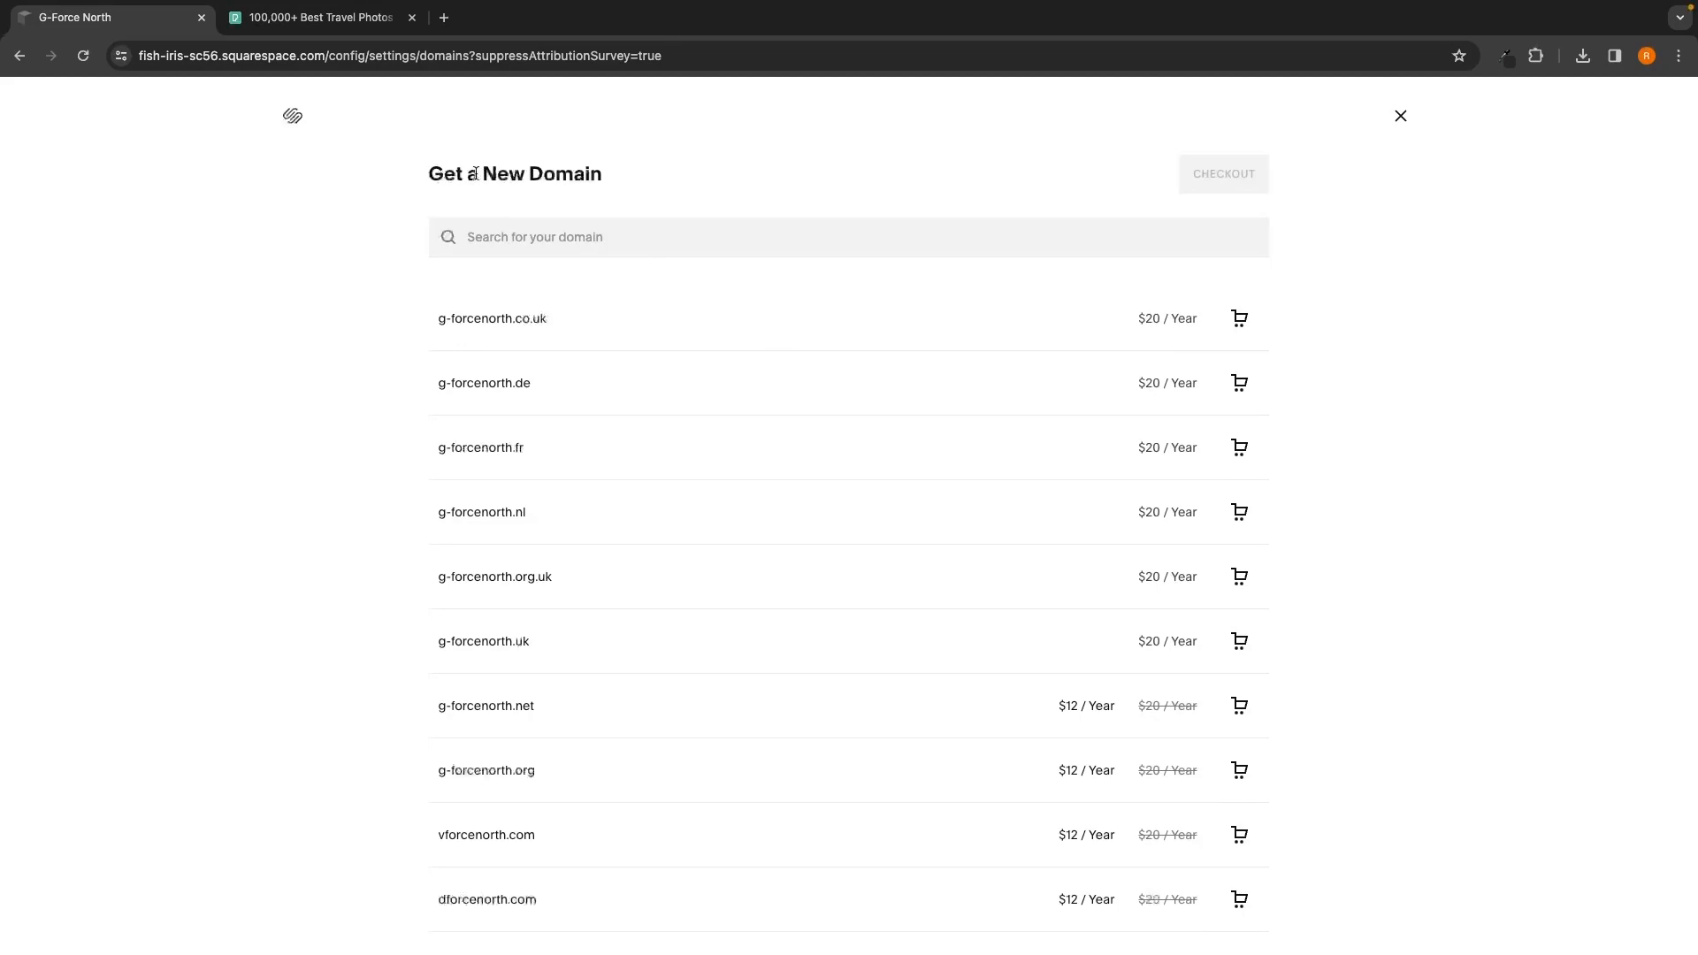
pyautogui.click(564, 239)
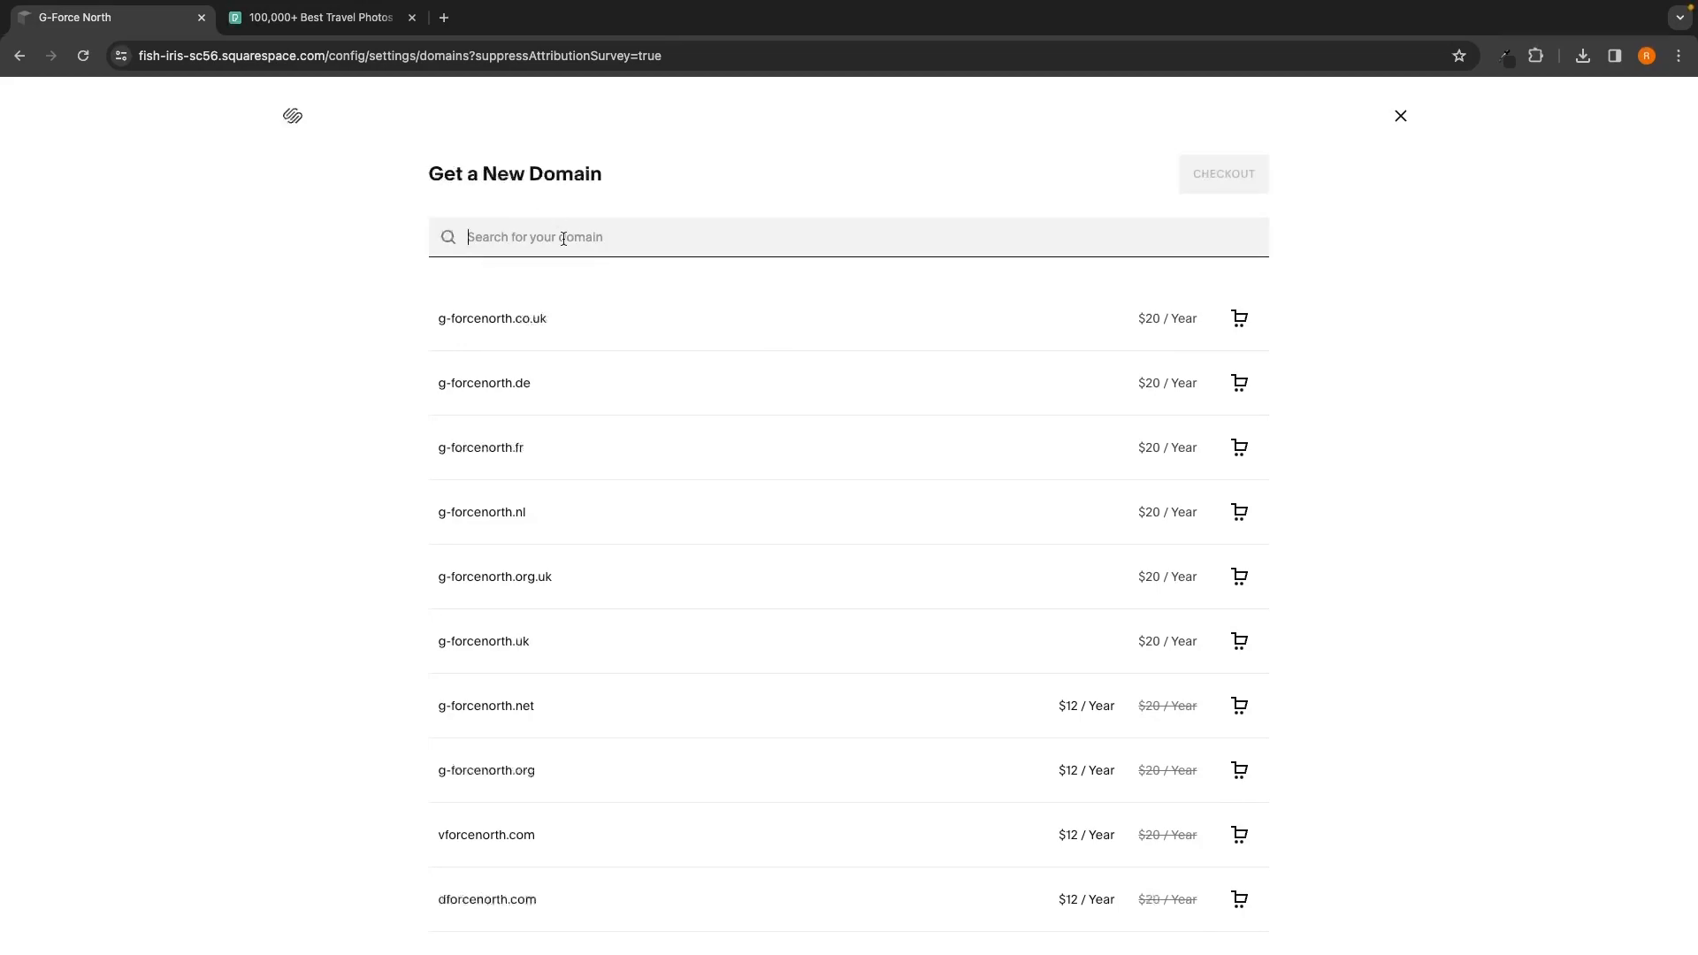
pyautogui.write('gforcenorthdemo')
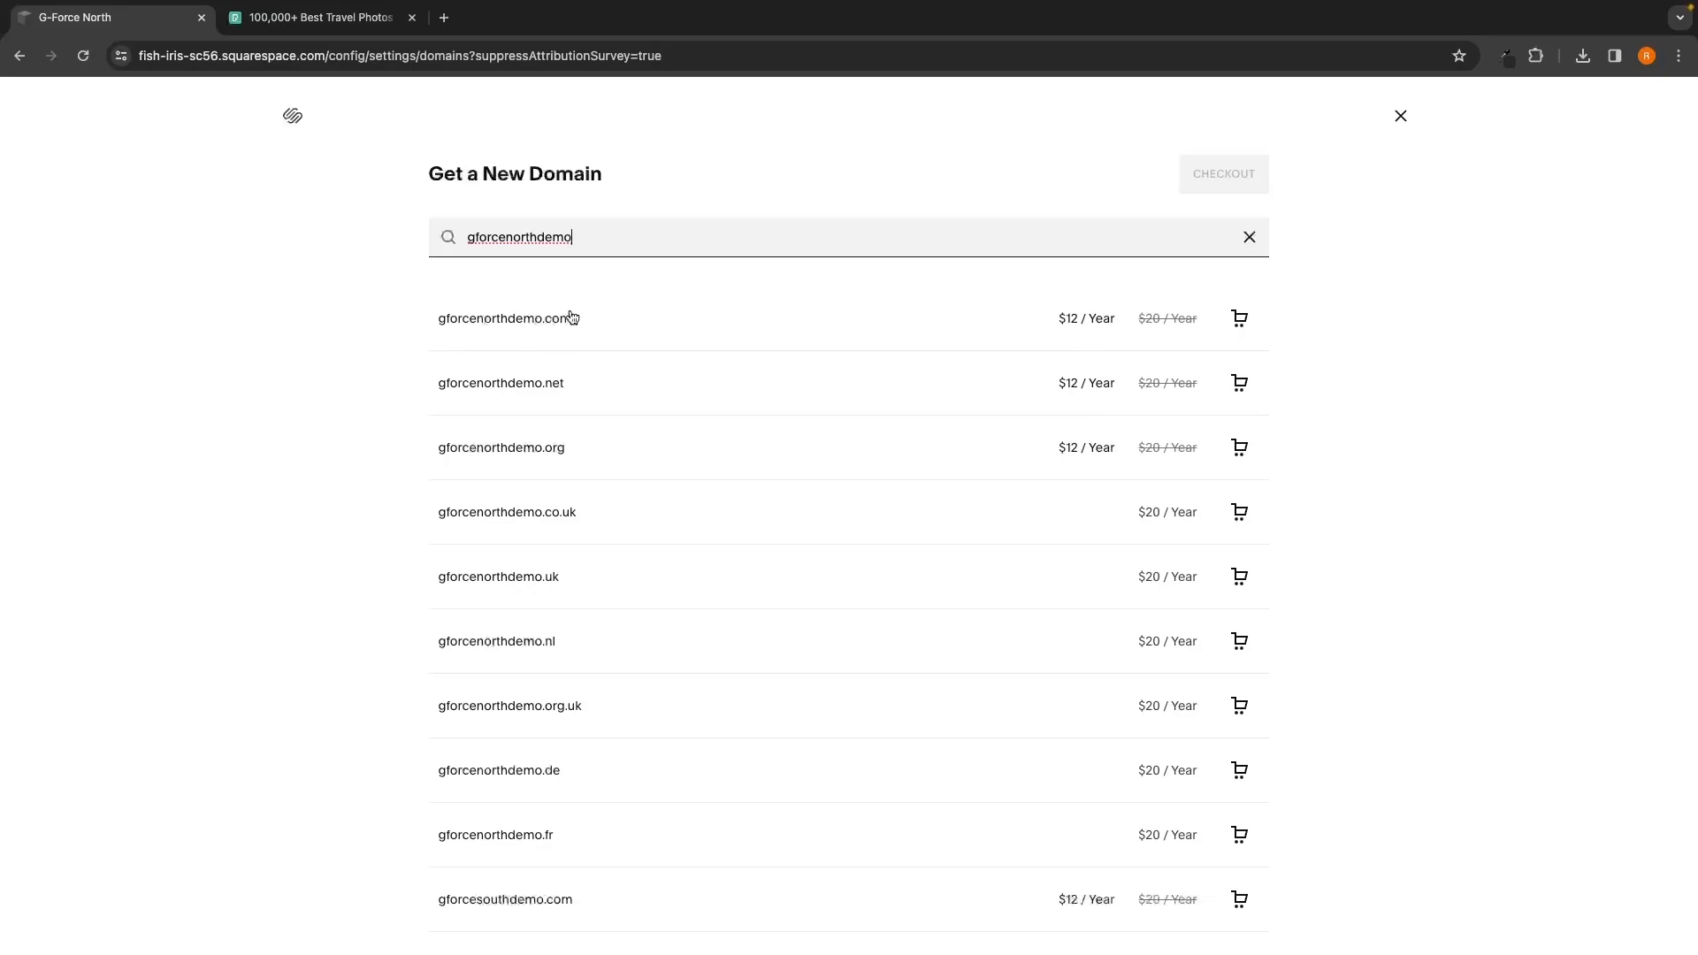
pyautogui.click(1240, 320)
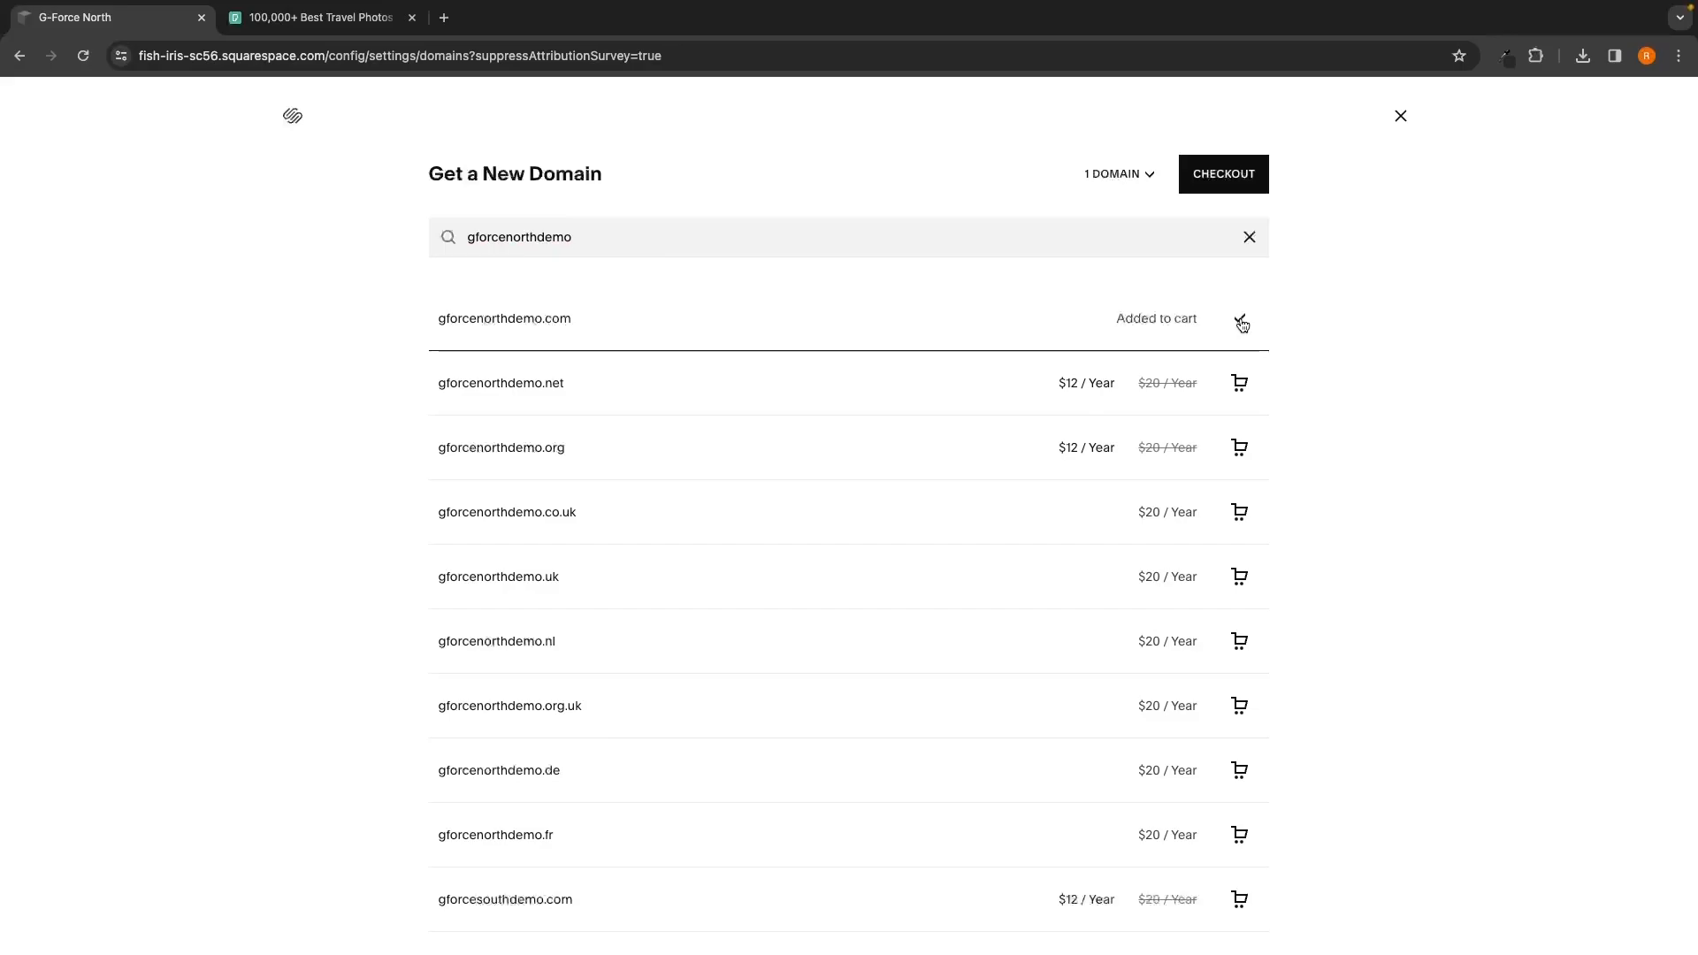
pyautogui.click(1231, 174)
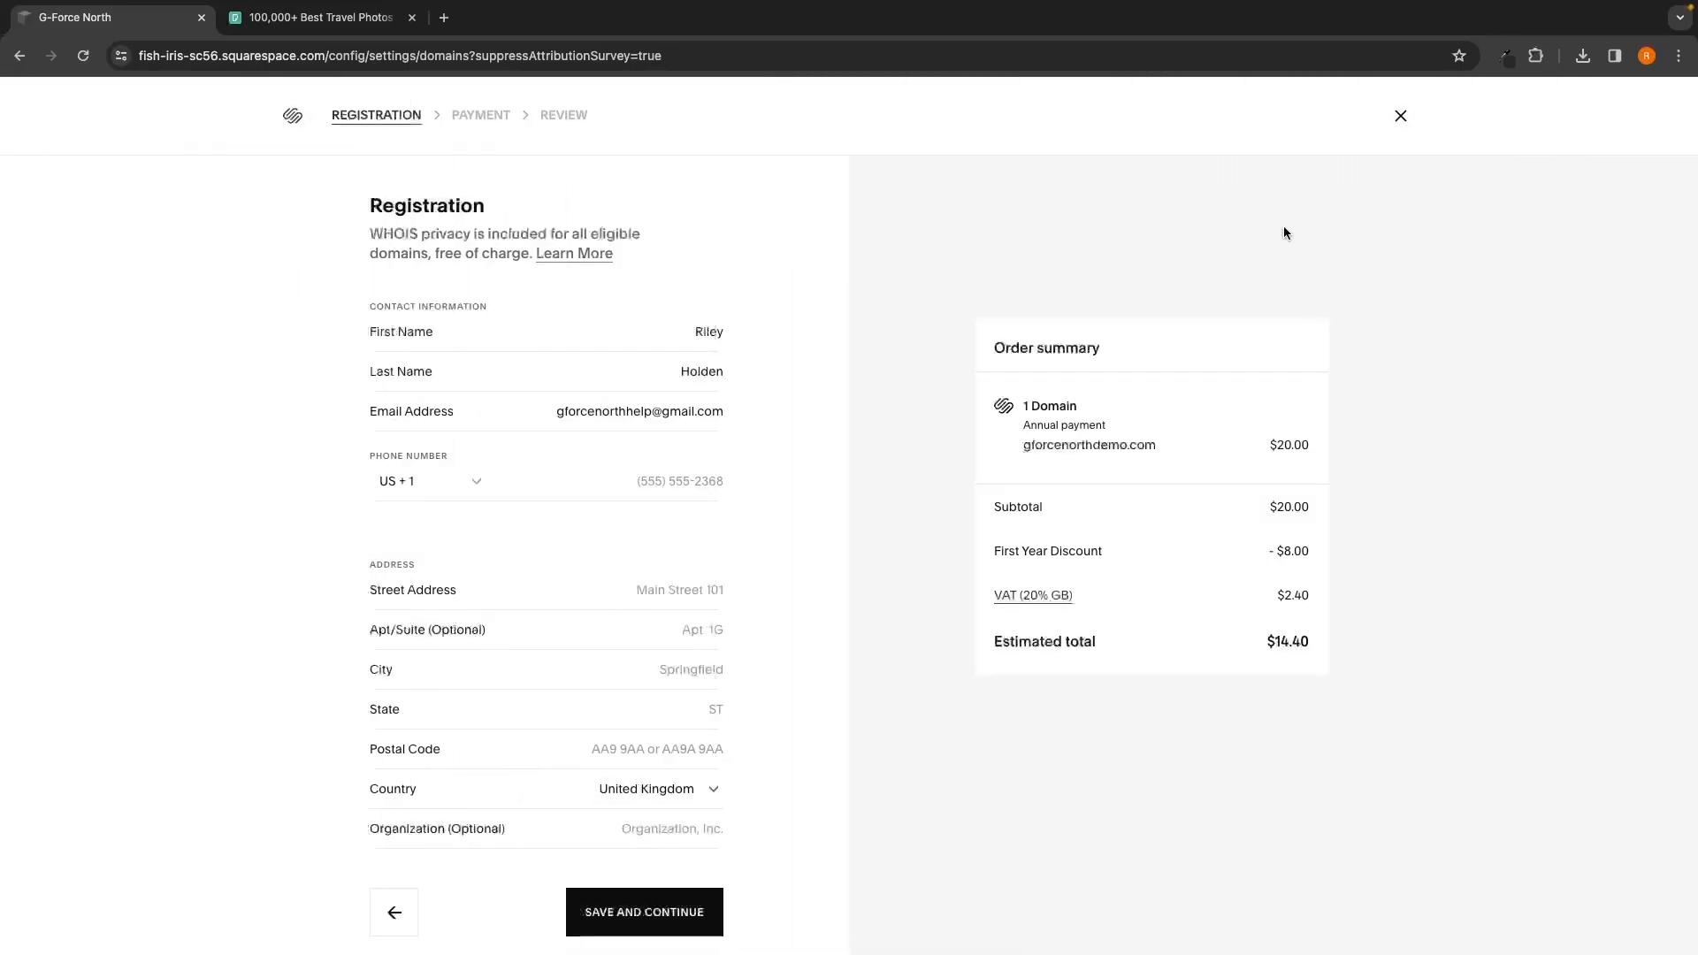